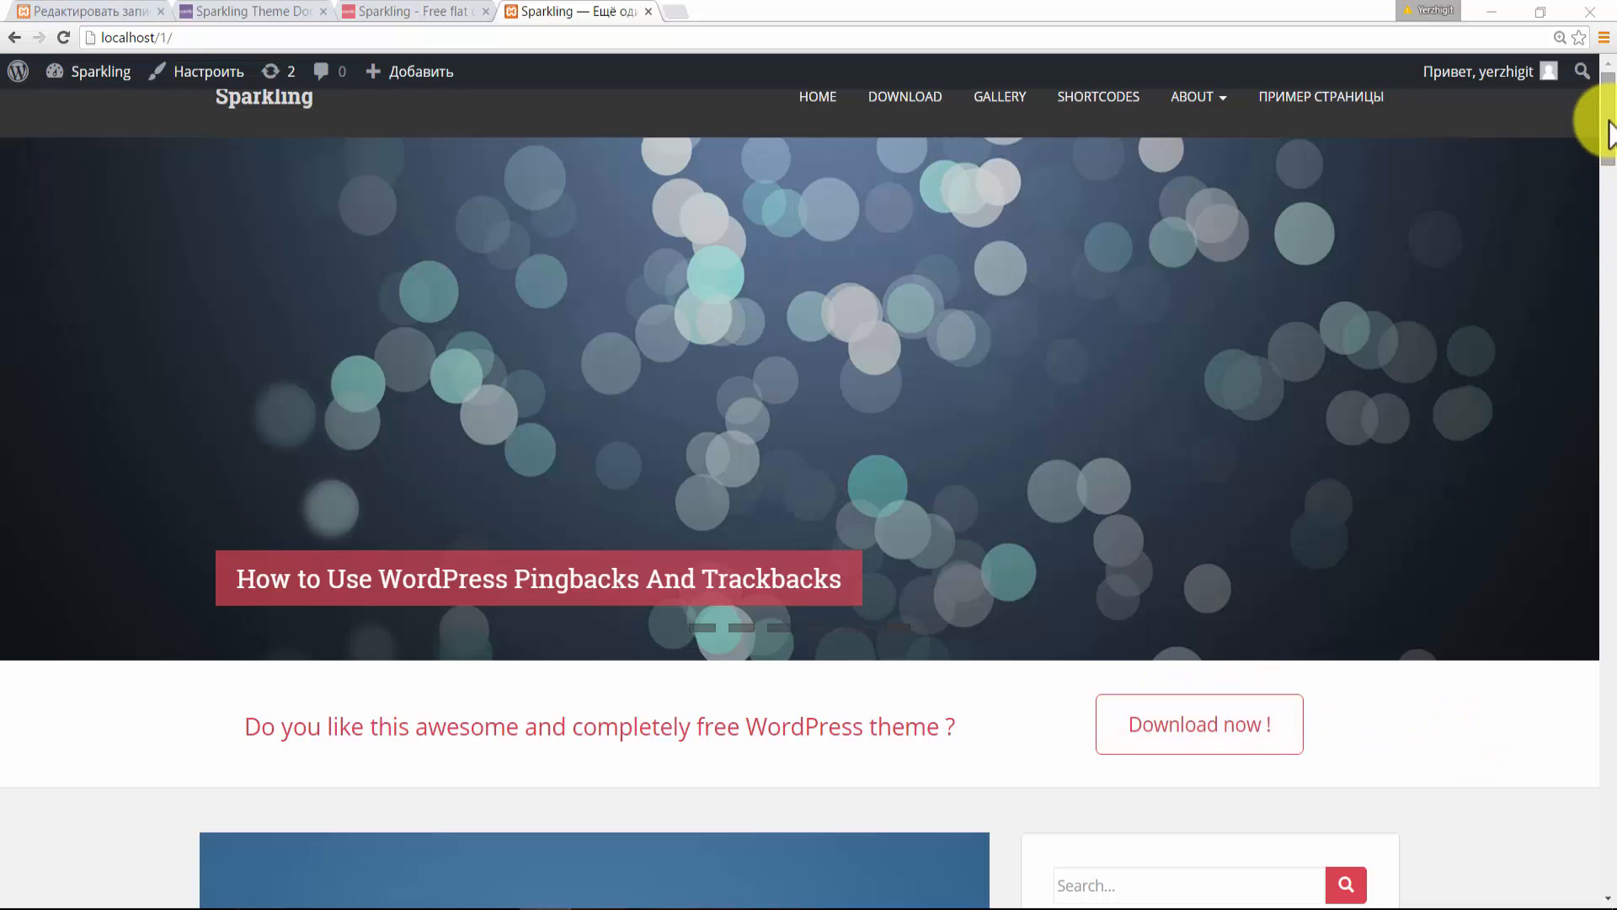
# - Switch to the colorlib Sparkling theme demo and open its Gallery page
pyautogui.click(415, 12)
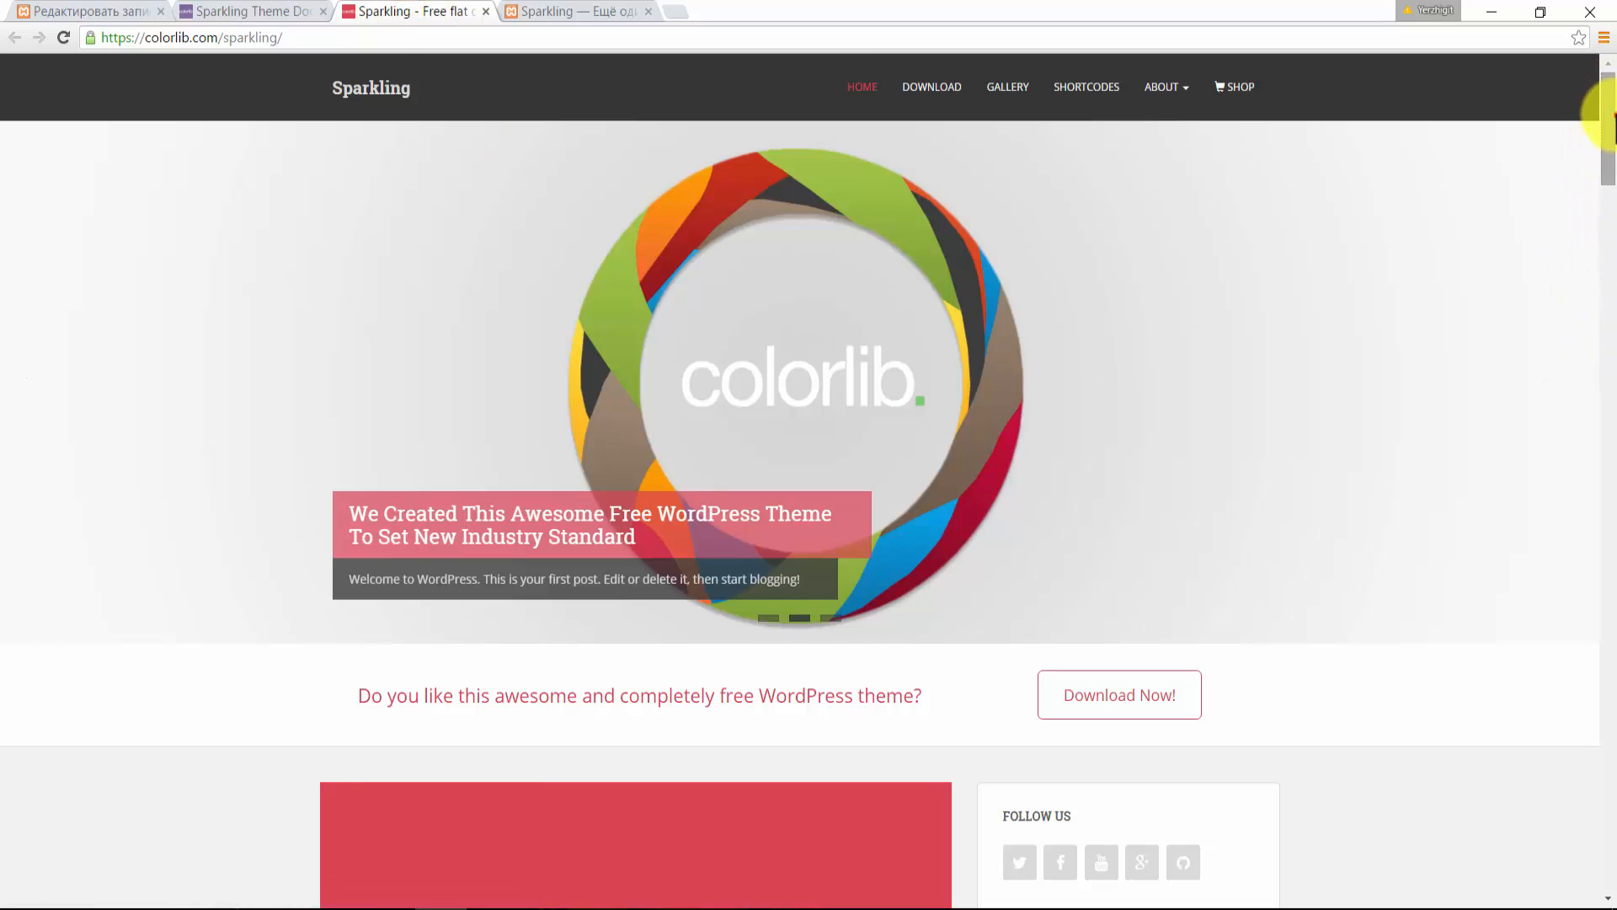
pyautogui.moveTo(1607, 113); pyautogui.dragTo(1606, 79)
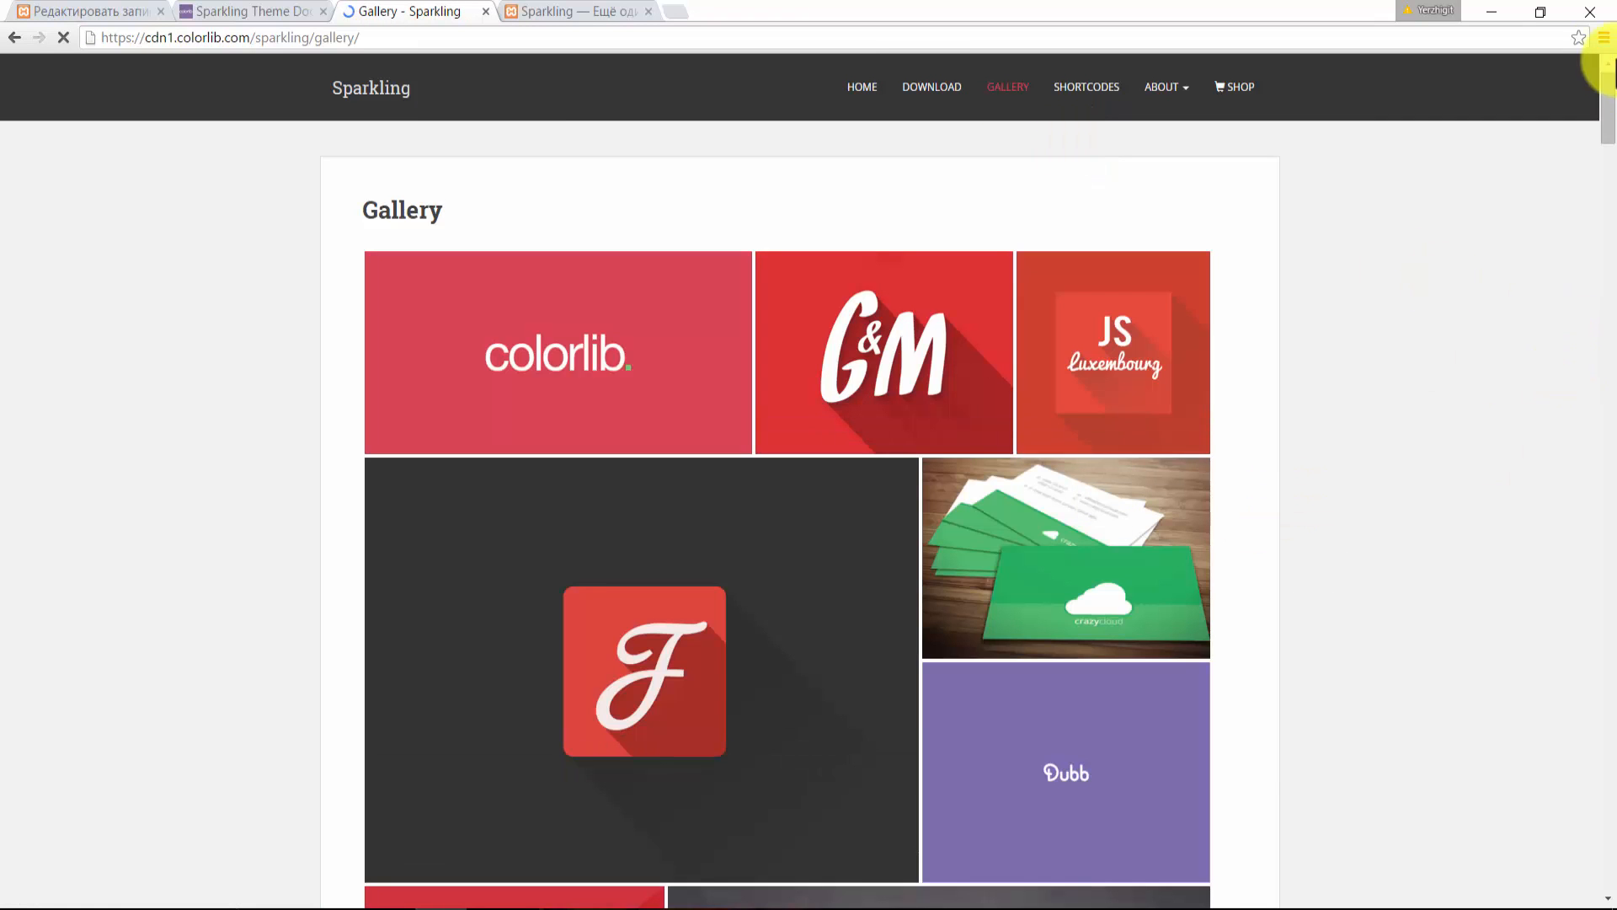
pyautogui.moveTo(1612, 105)
pyautogui.mouseDown()
pyautogui.moveTo(1611, 393)
pyautogui.moveTo(1592, 101)
pyautogui.mouseUp()
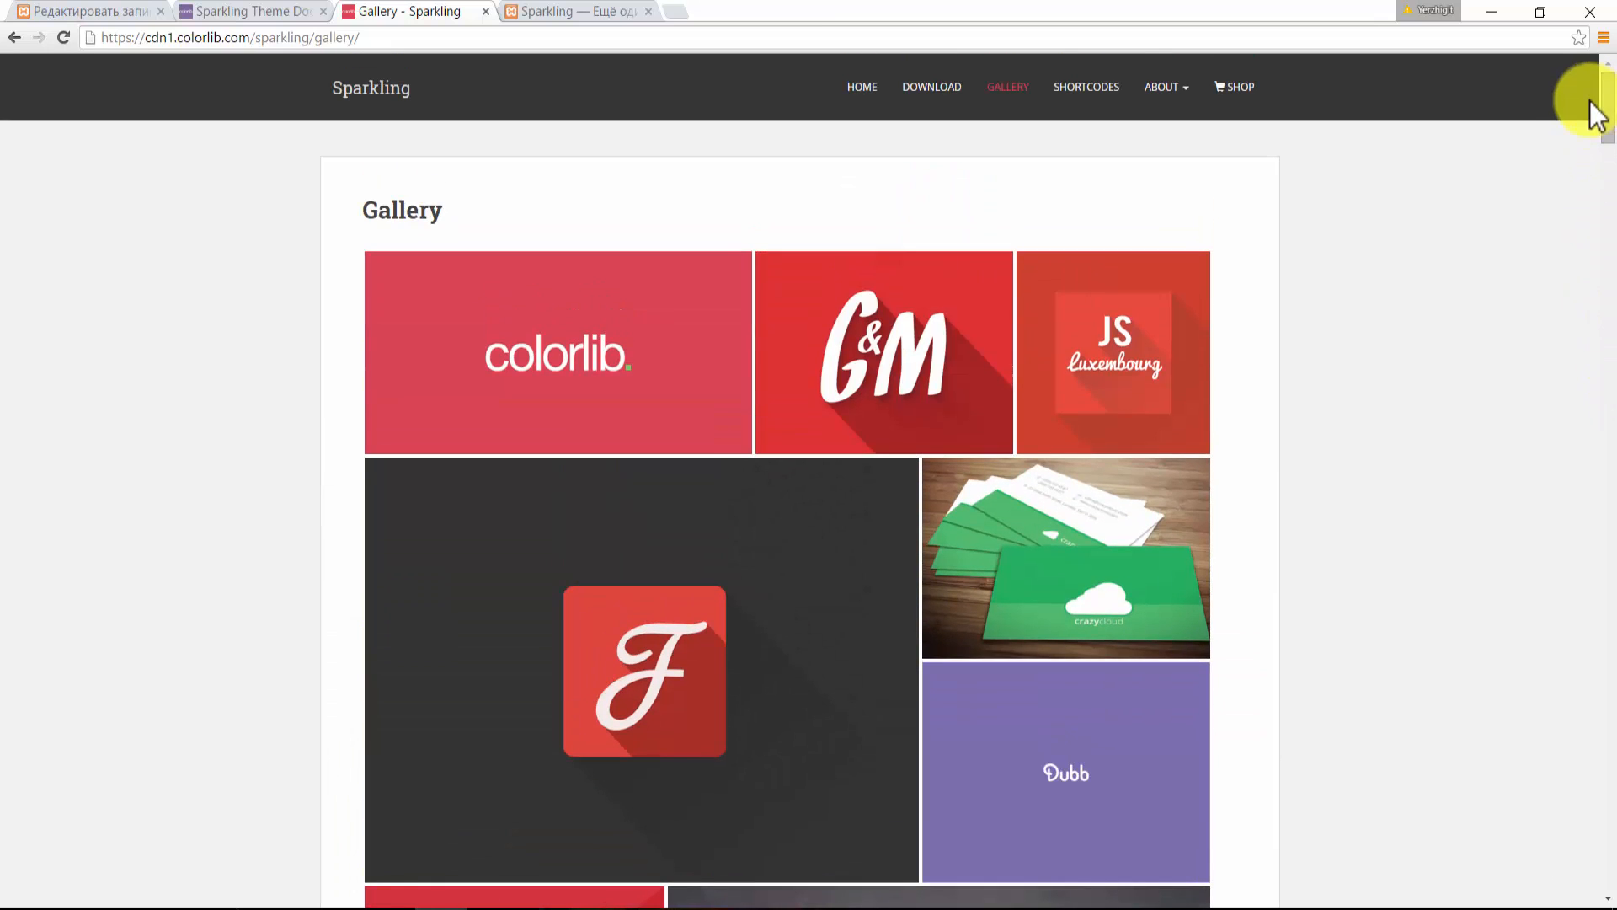
# - View the J Logo gallery image enlarged, advance four images to Android-Wear-Smartwatch, and close the image viewer
pyautogui.click(654, 638)
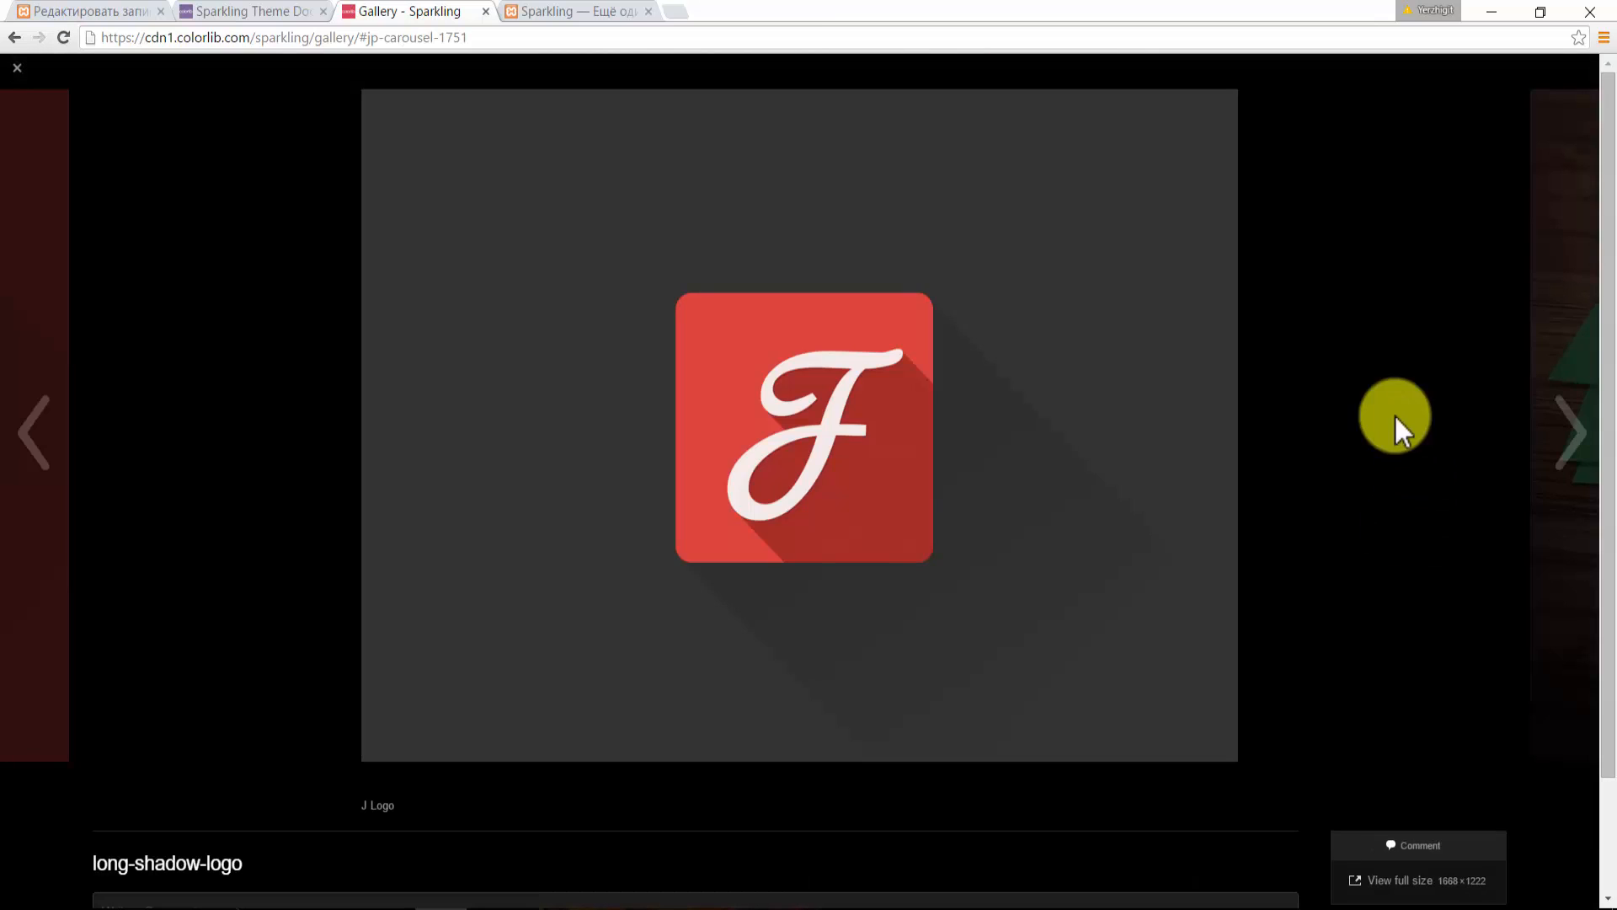
pyautogui.click(1570, 433)
pyautogui.click(1570, 433)
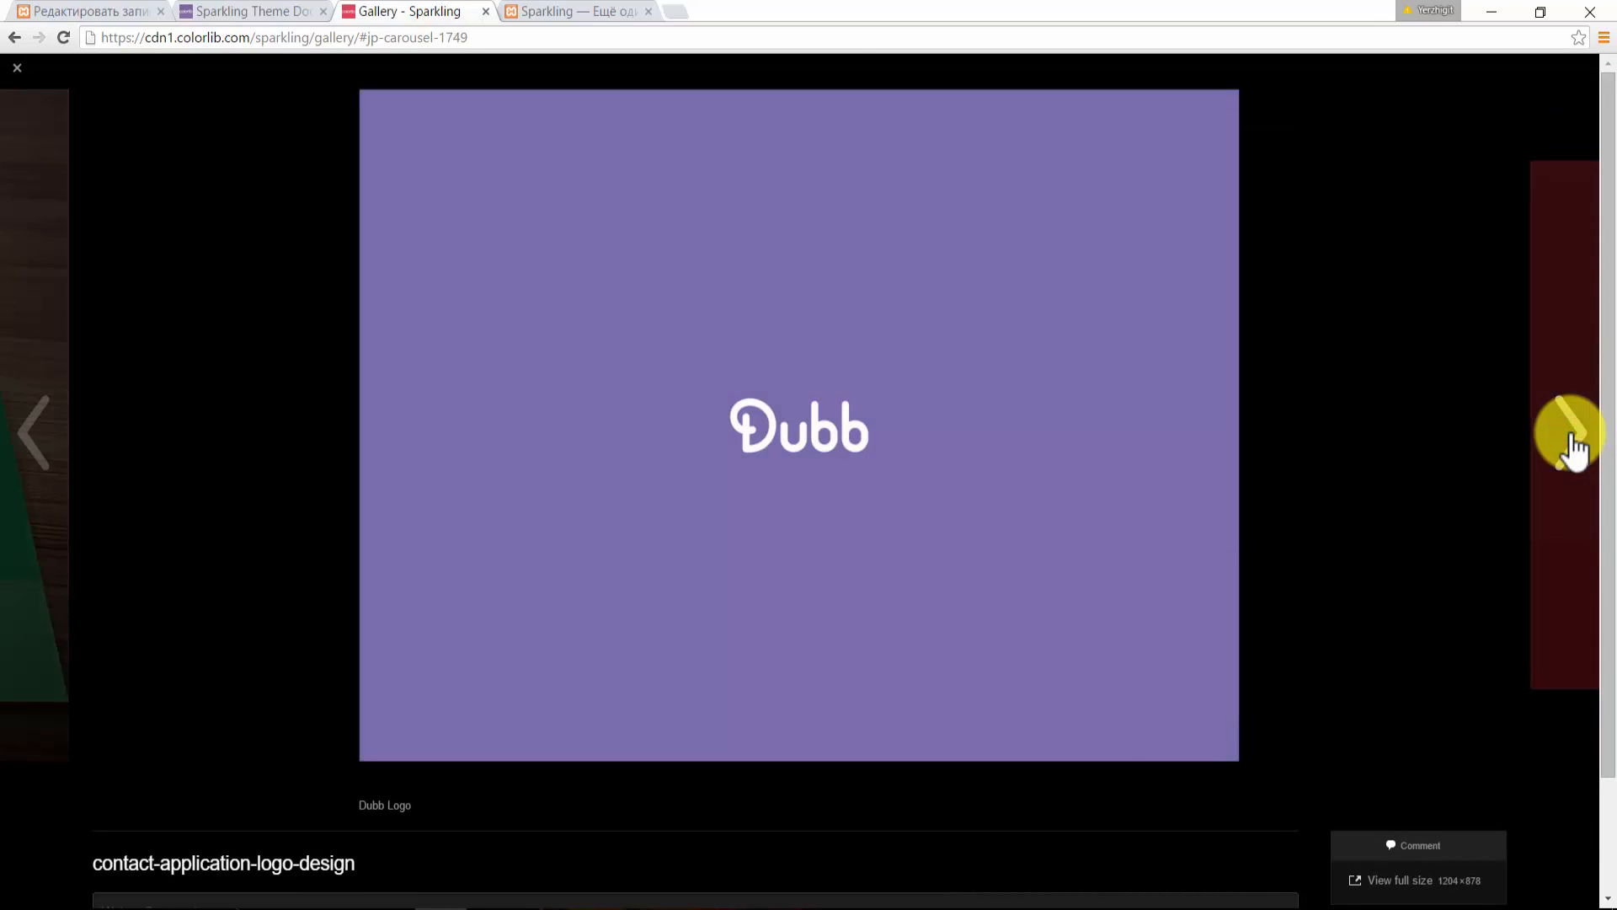
pyautogui.click(1570, 438)
pyautogui.click(1570, 441)
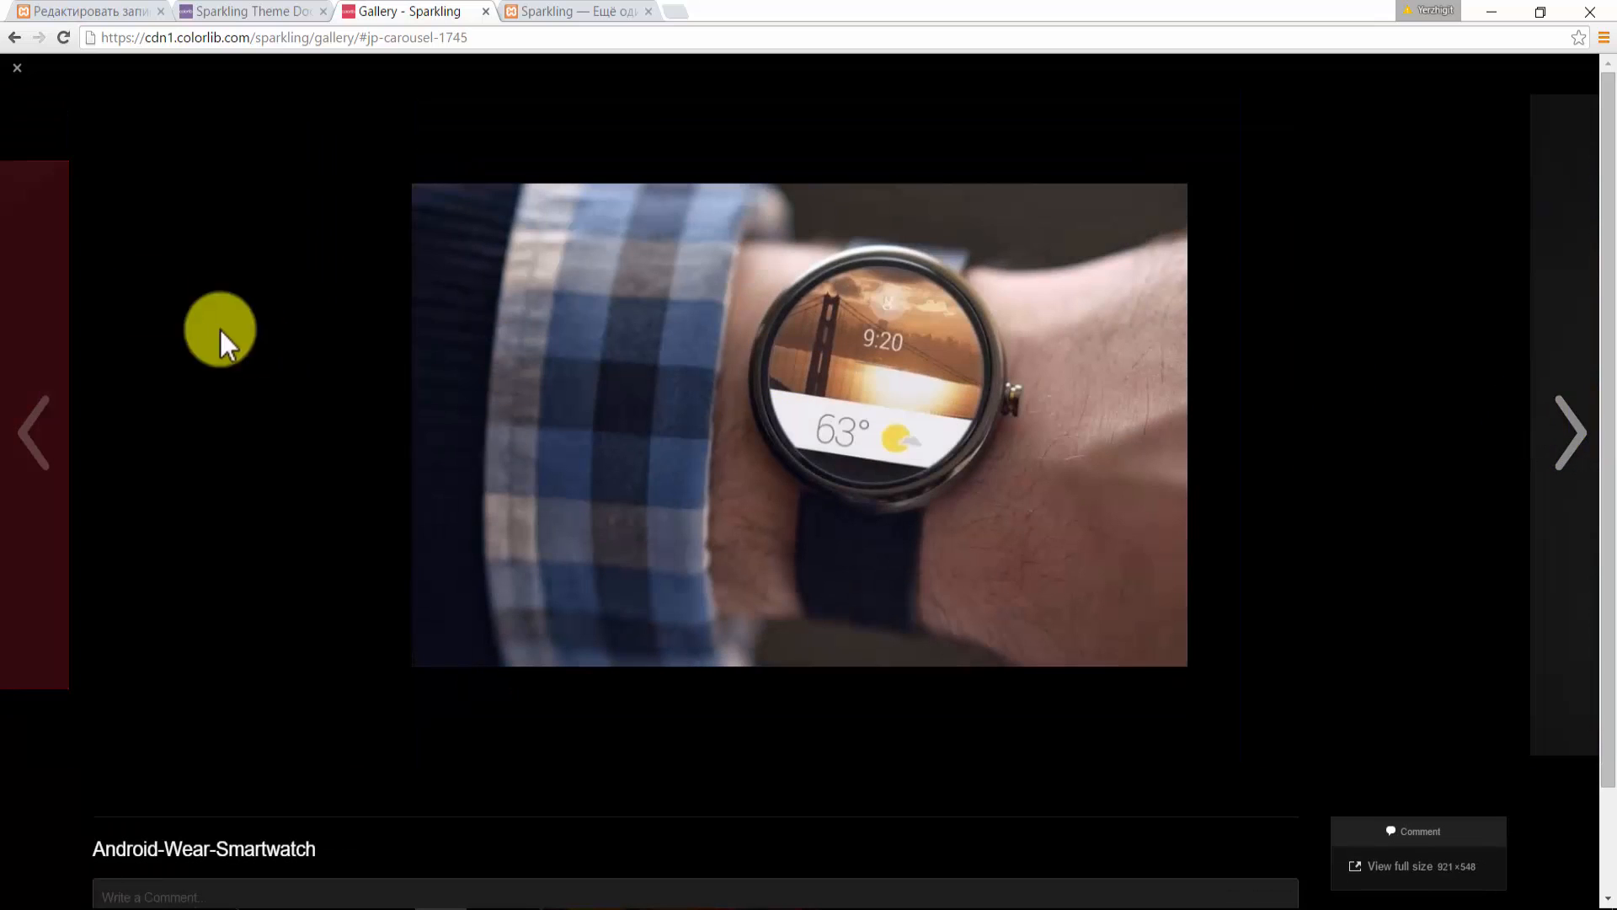
pyautogui.click(20, 67)
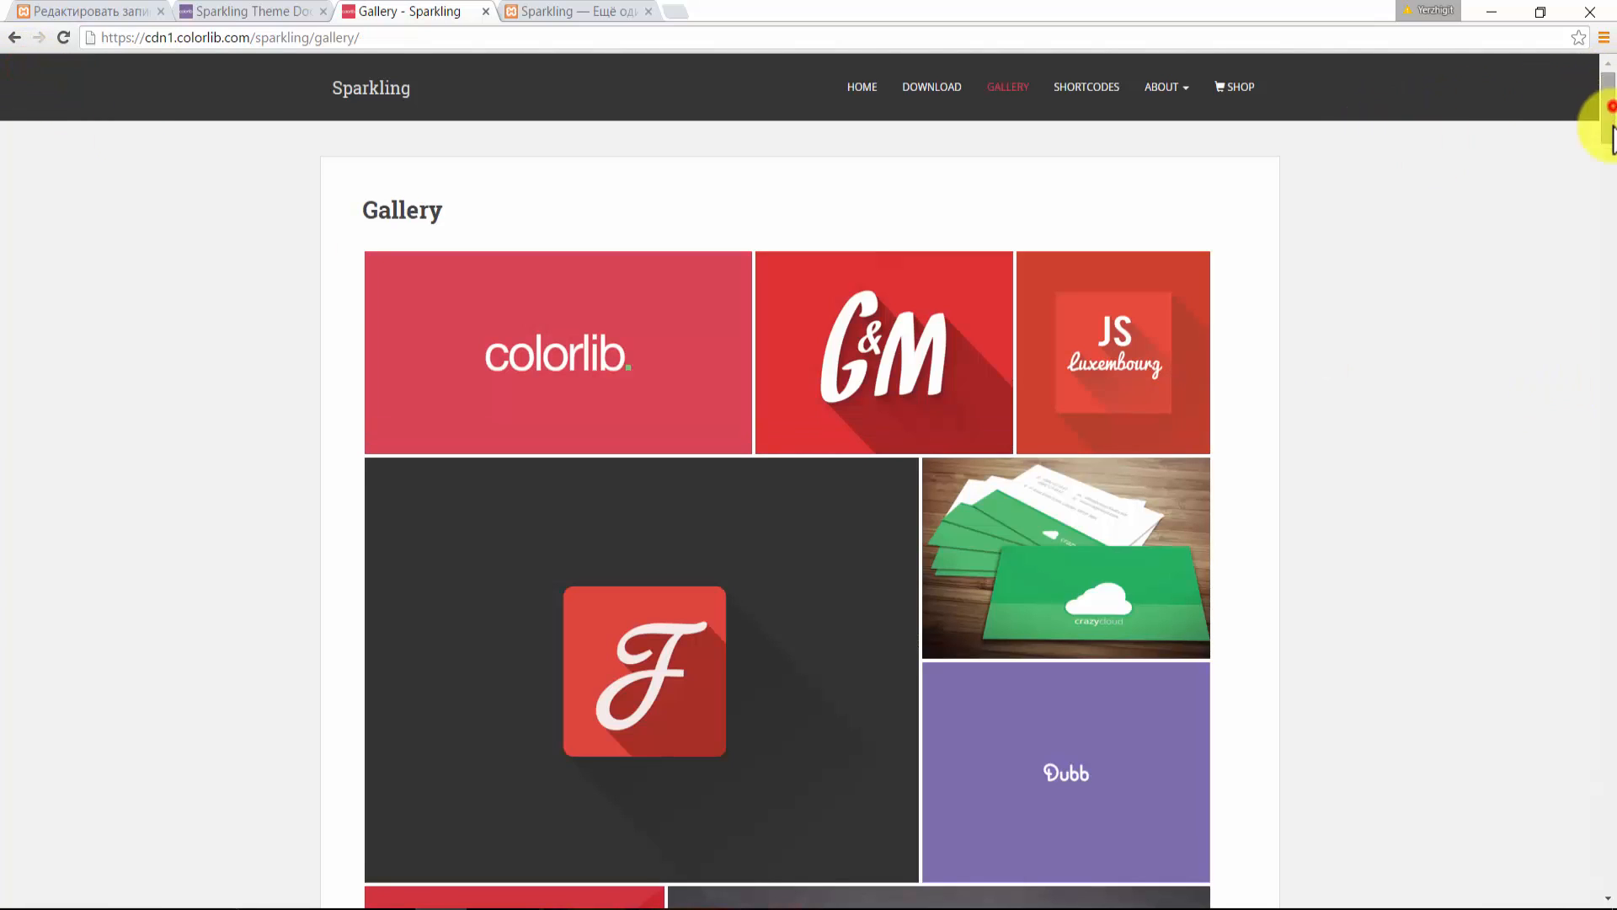
# - Examine the rest of the Gallery page down to the reply form, and return to the demo's home page
pyautogui.moveTo(1606, 103); pyautogui.dragTo(1608, 792)
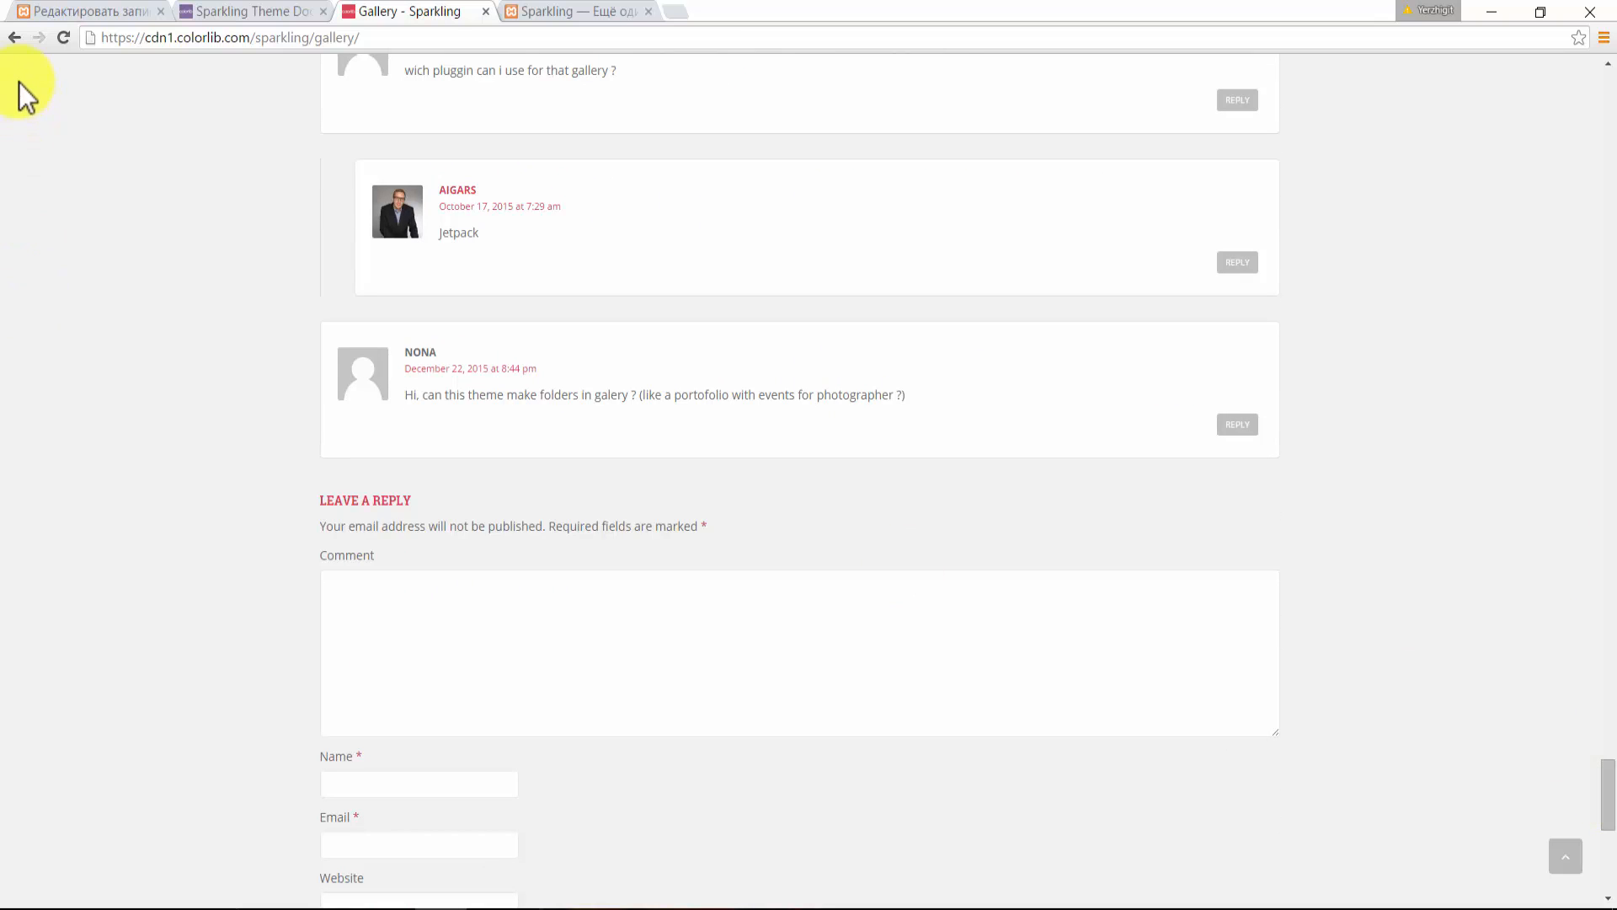
pyautogui.click(13, 38)
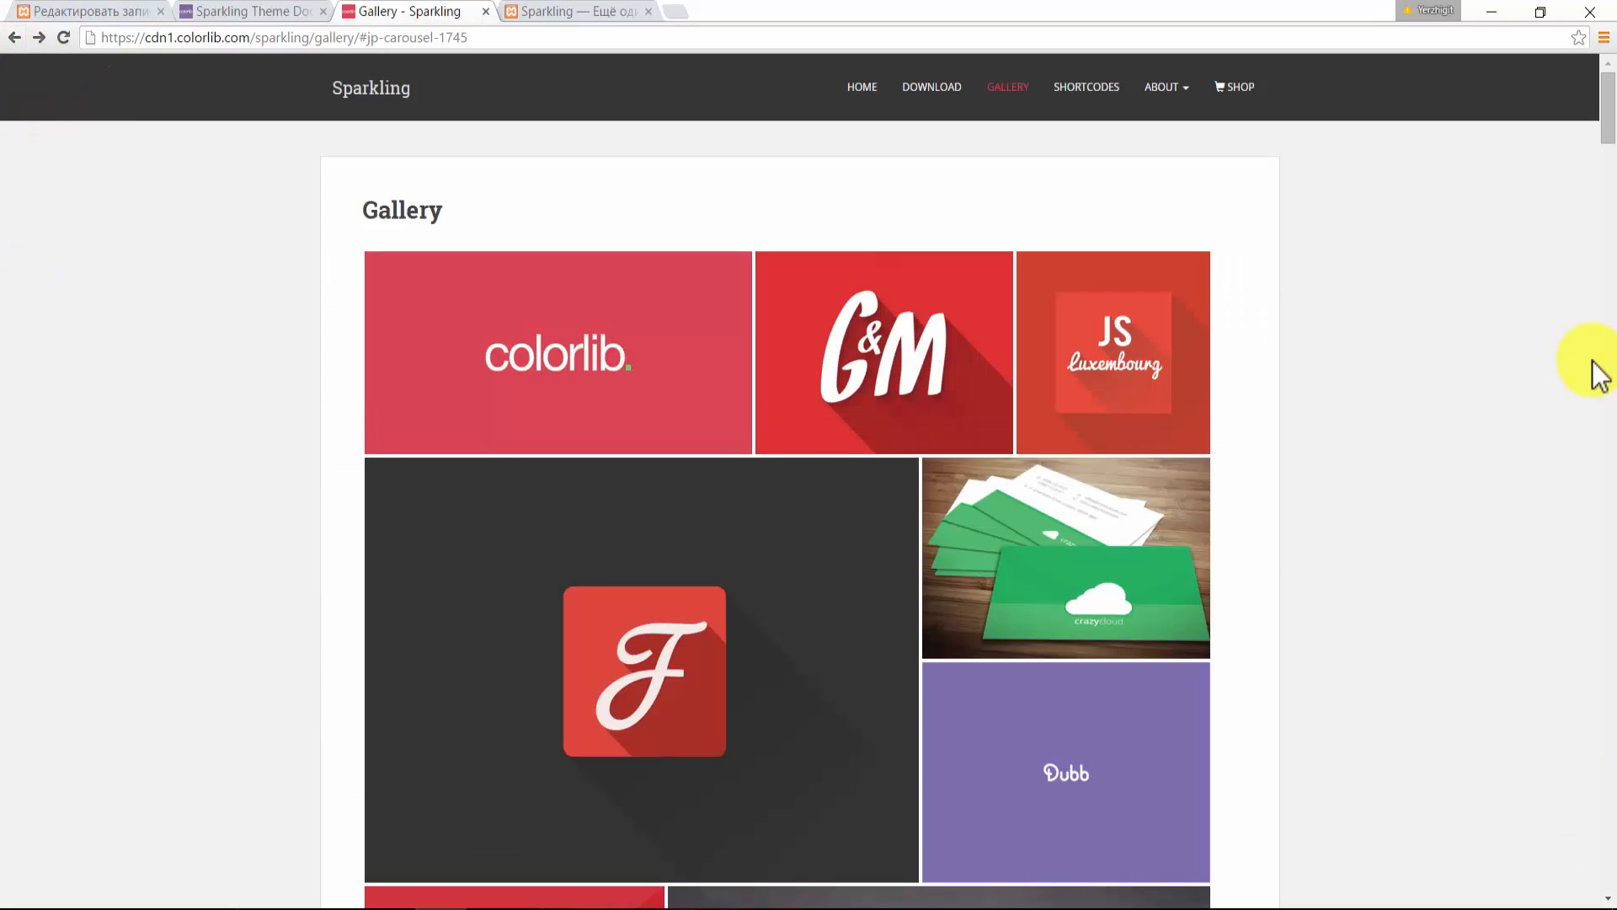
pyautogui.click(861, 87)
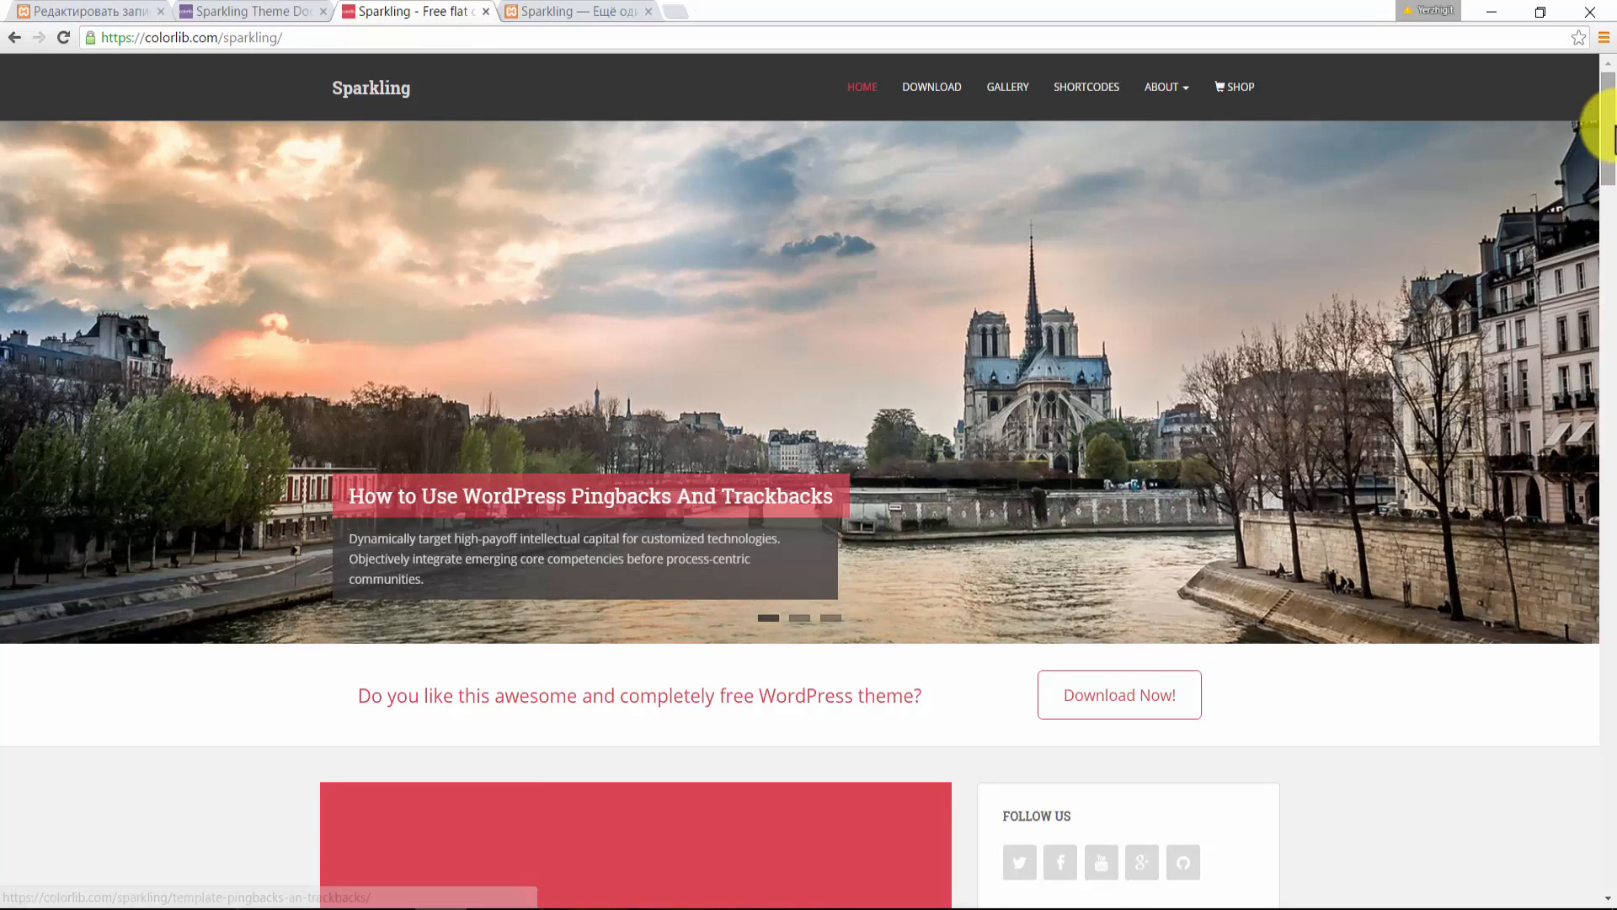
# - Examine the demo home page's posts, sidebar widgets and footer layout
pyautogui.moveTo(1608, 126); pyautogui.dragTo(1600, 217)
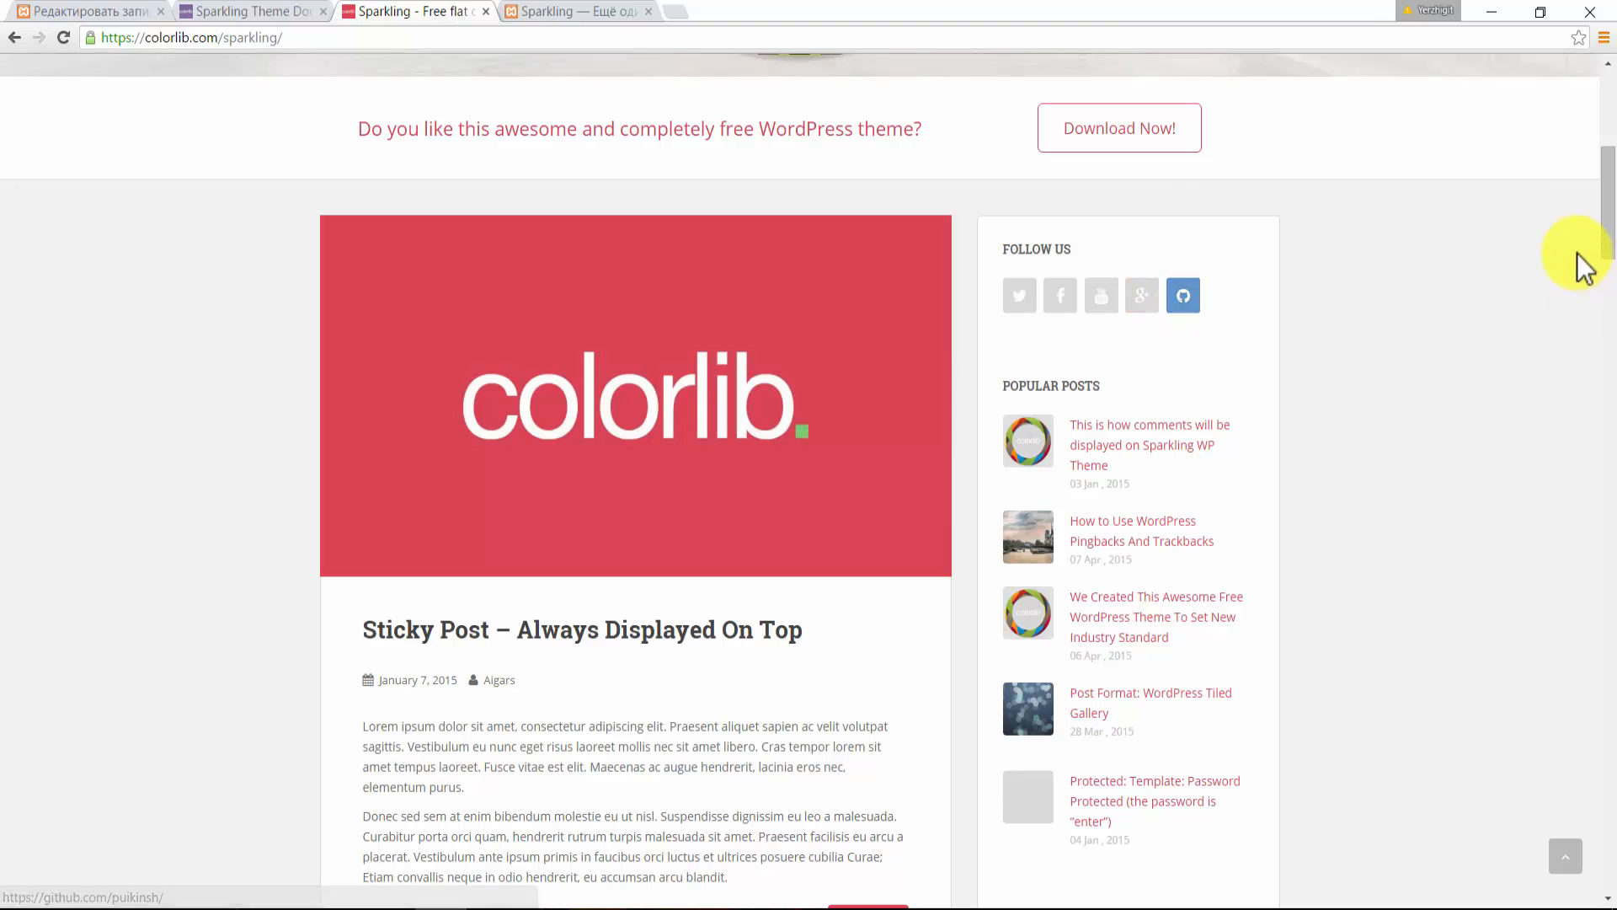
pyautogui.moveTo(1604, 211); pyautogui.dragTo(1604, 234)
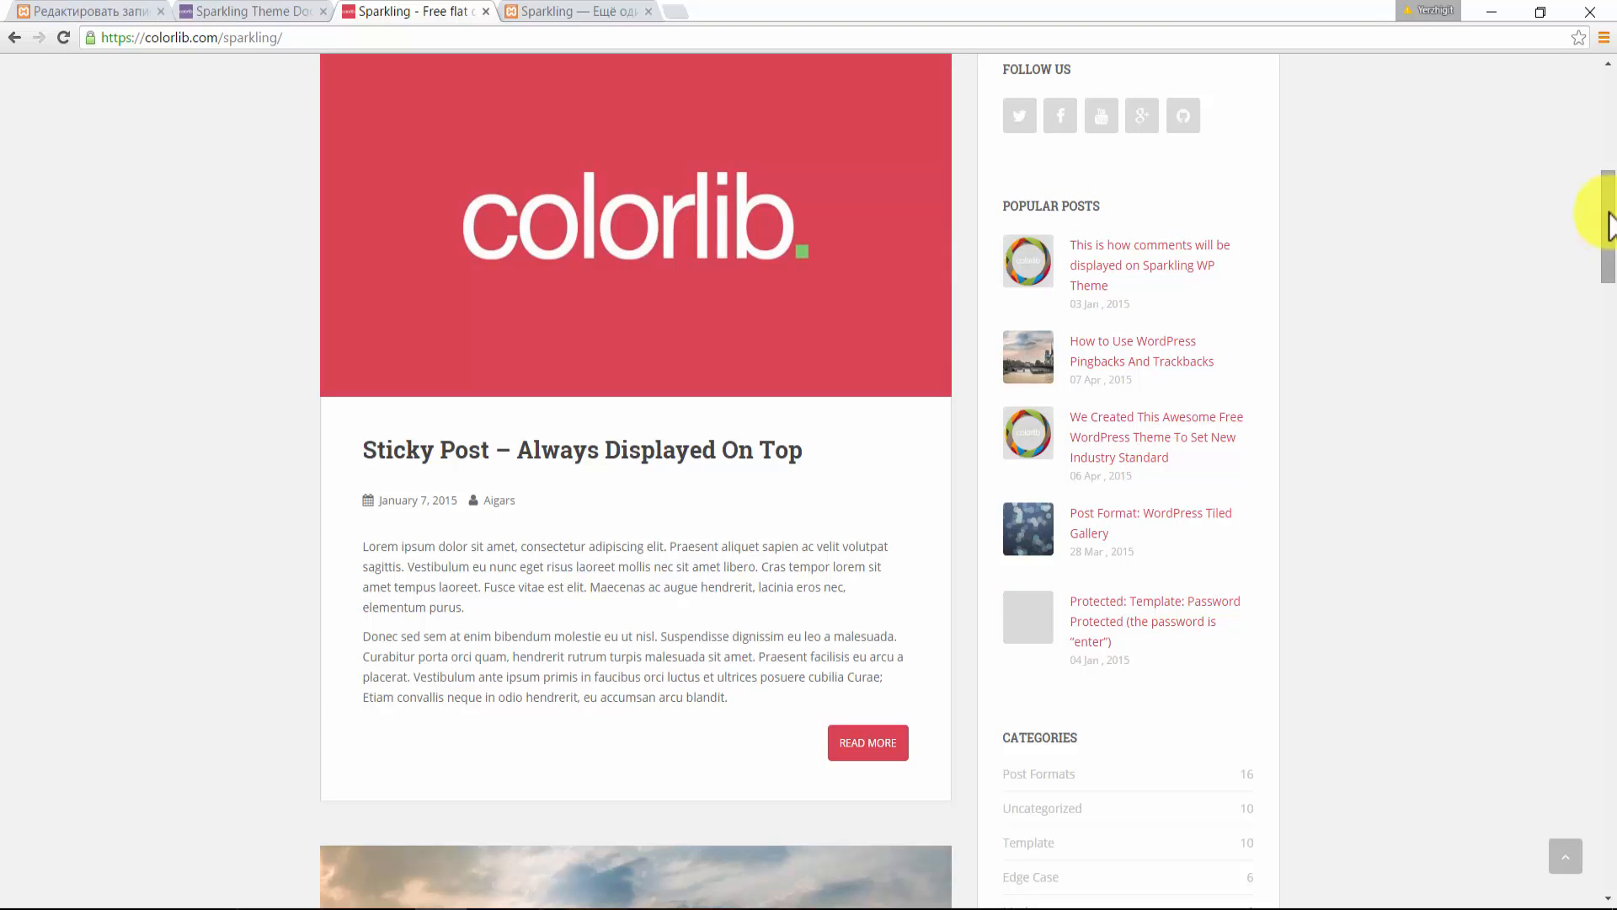
pyautogui.moveTo(1608, 224); pyautogui.dragTo(1608, 290)
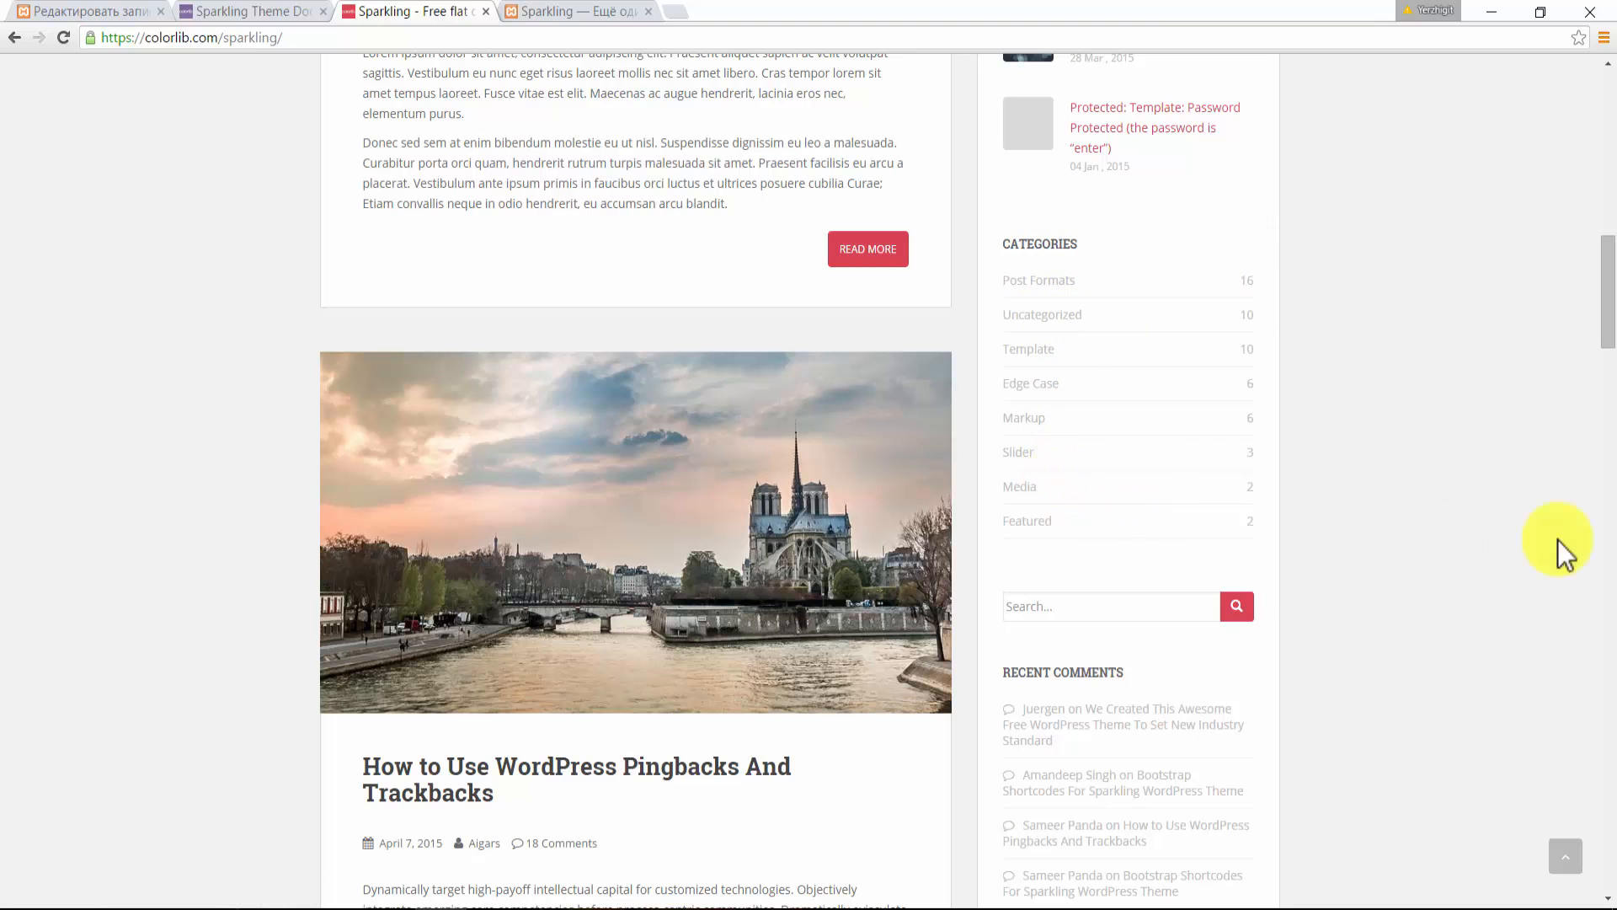
pyautogui.scroll(-4, 1610, 324)
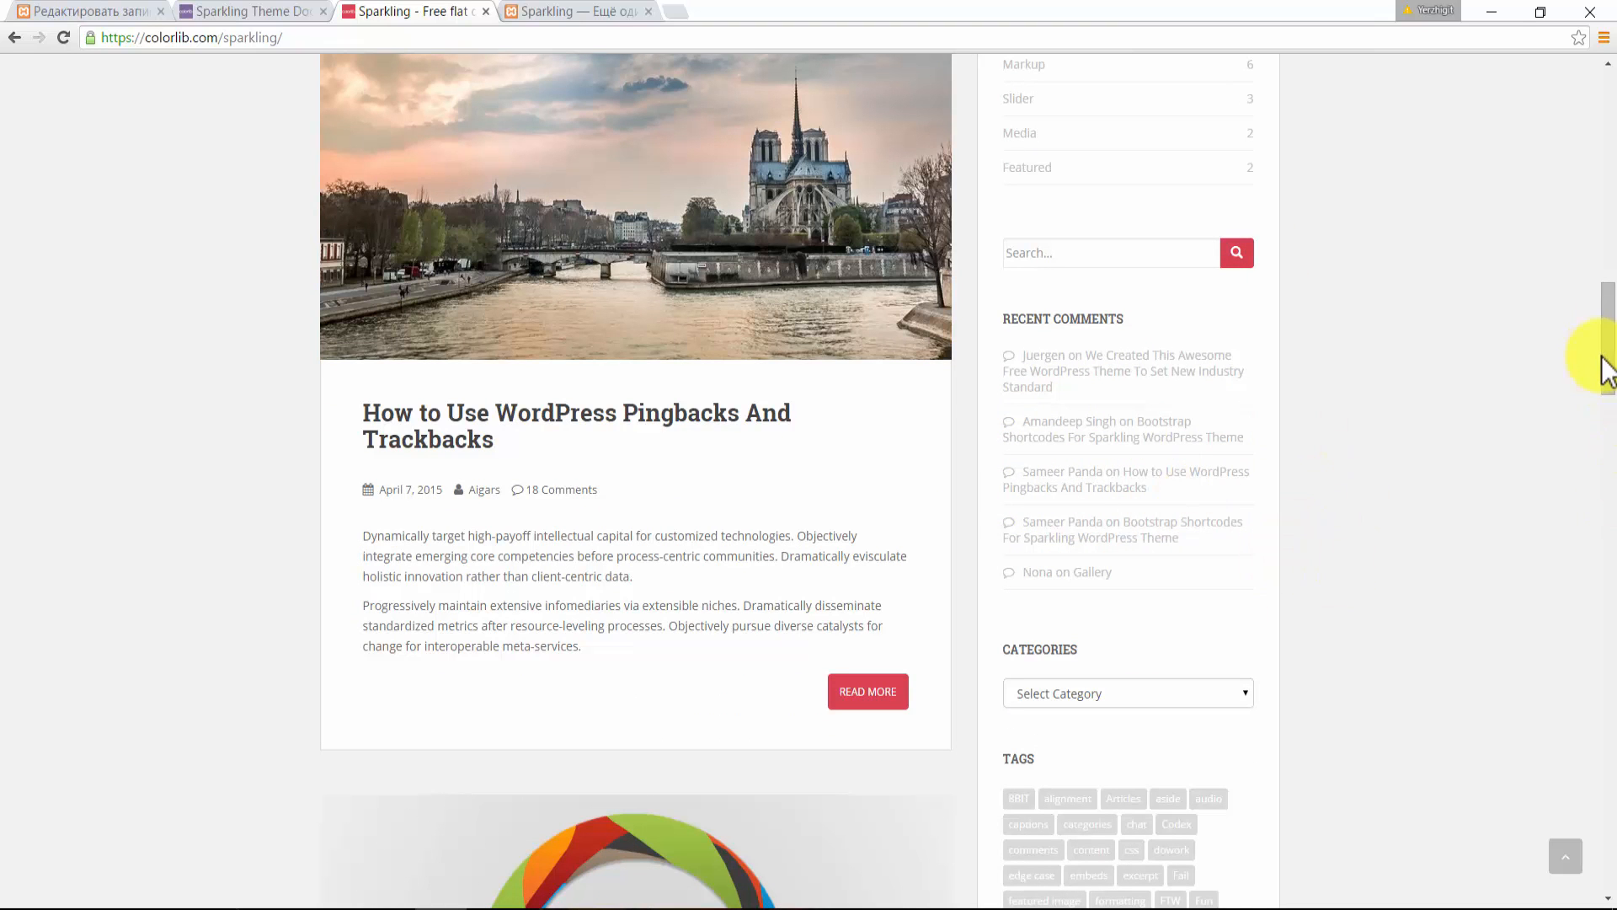
pyautogui.moveTo(1605, 371); pyautogui.dragTo(1613, 842)
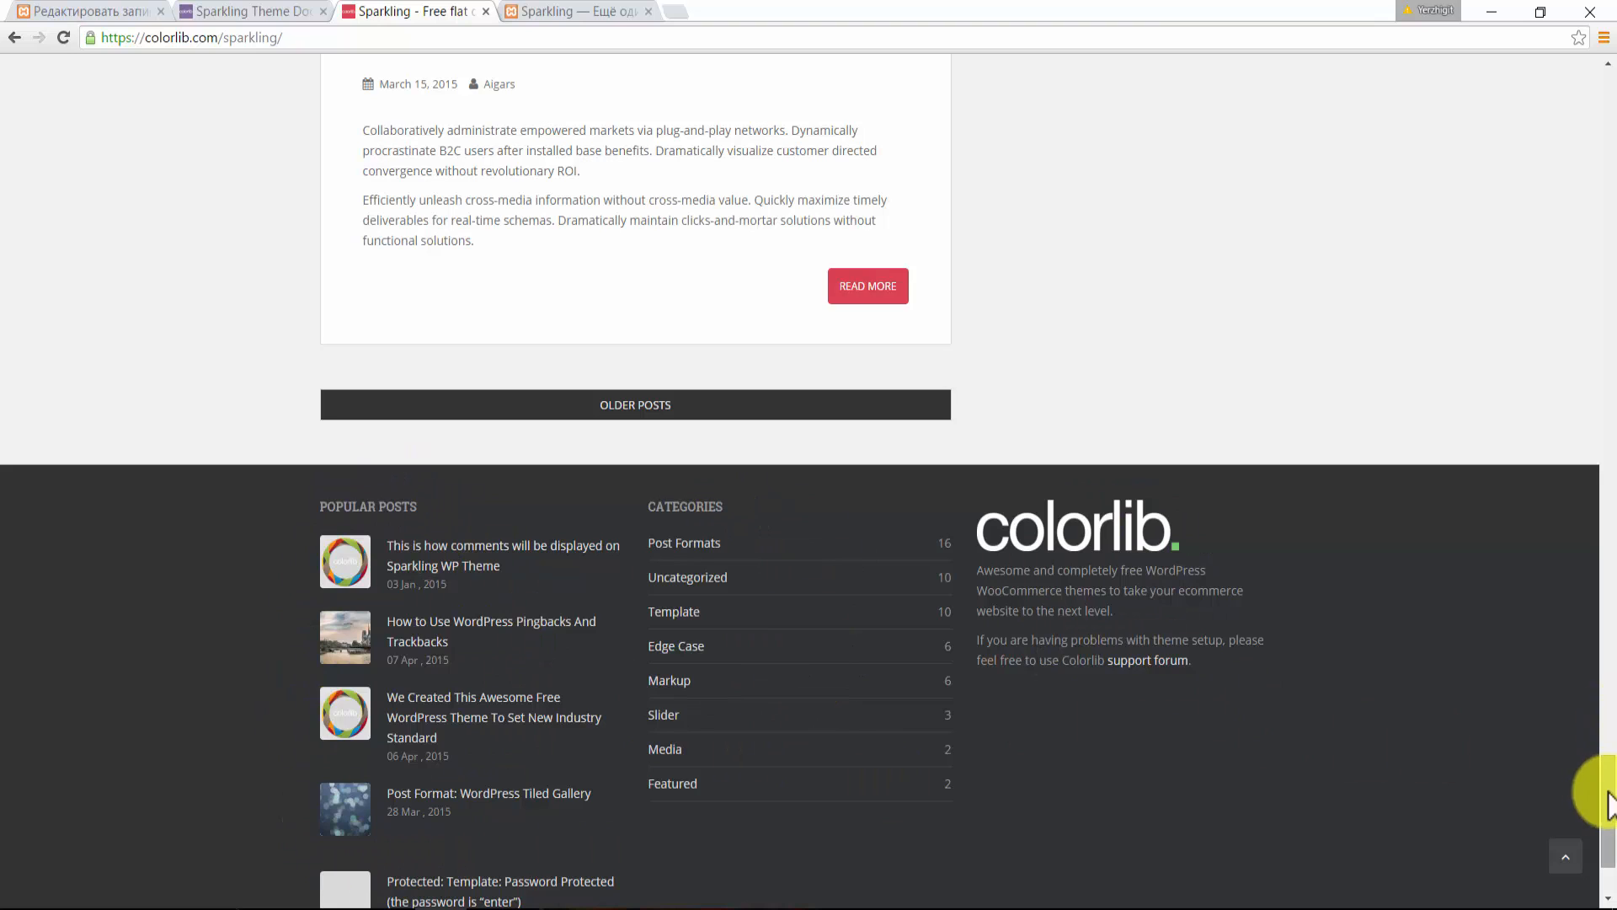
pyautogui.moveTo(1613, 800); pyautogui.dragTo(1613, 834)
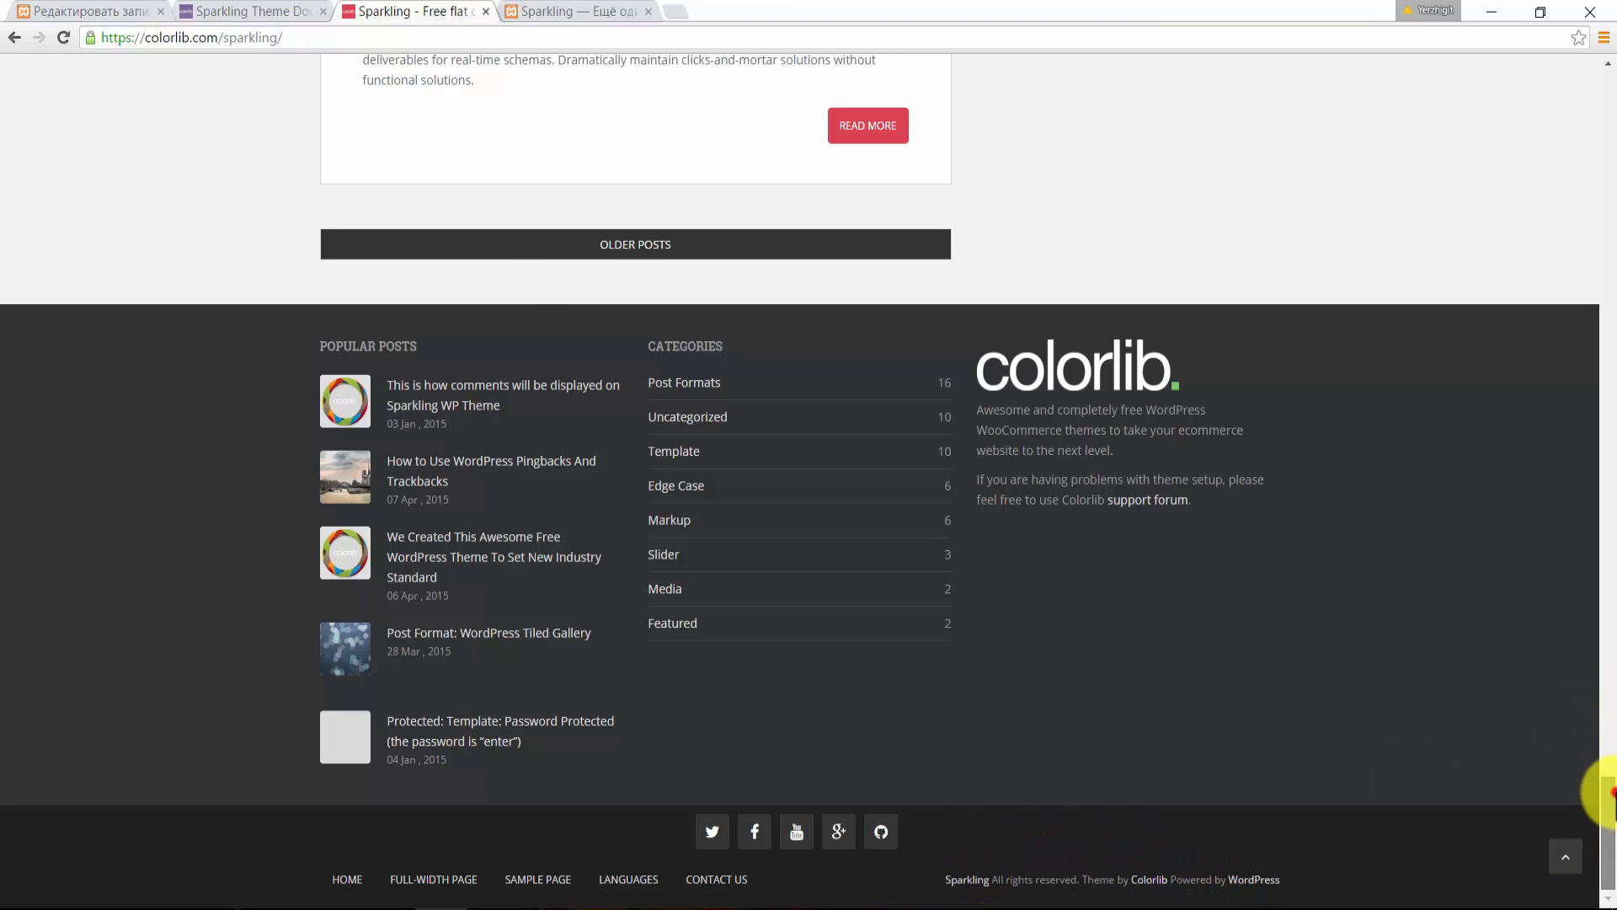
# - Review the demo home page once more from the slider to the footer widgets, and return to its header
pyautogui.moveTo(1611, 792); pyautogui.dragTo(1609, 101)
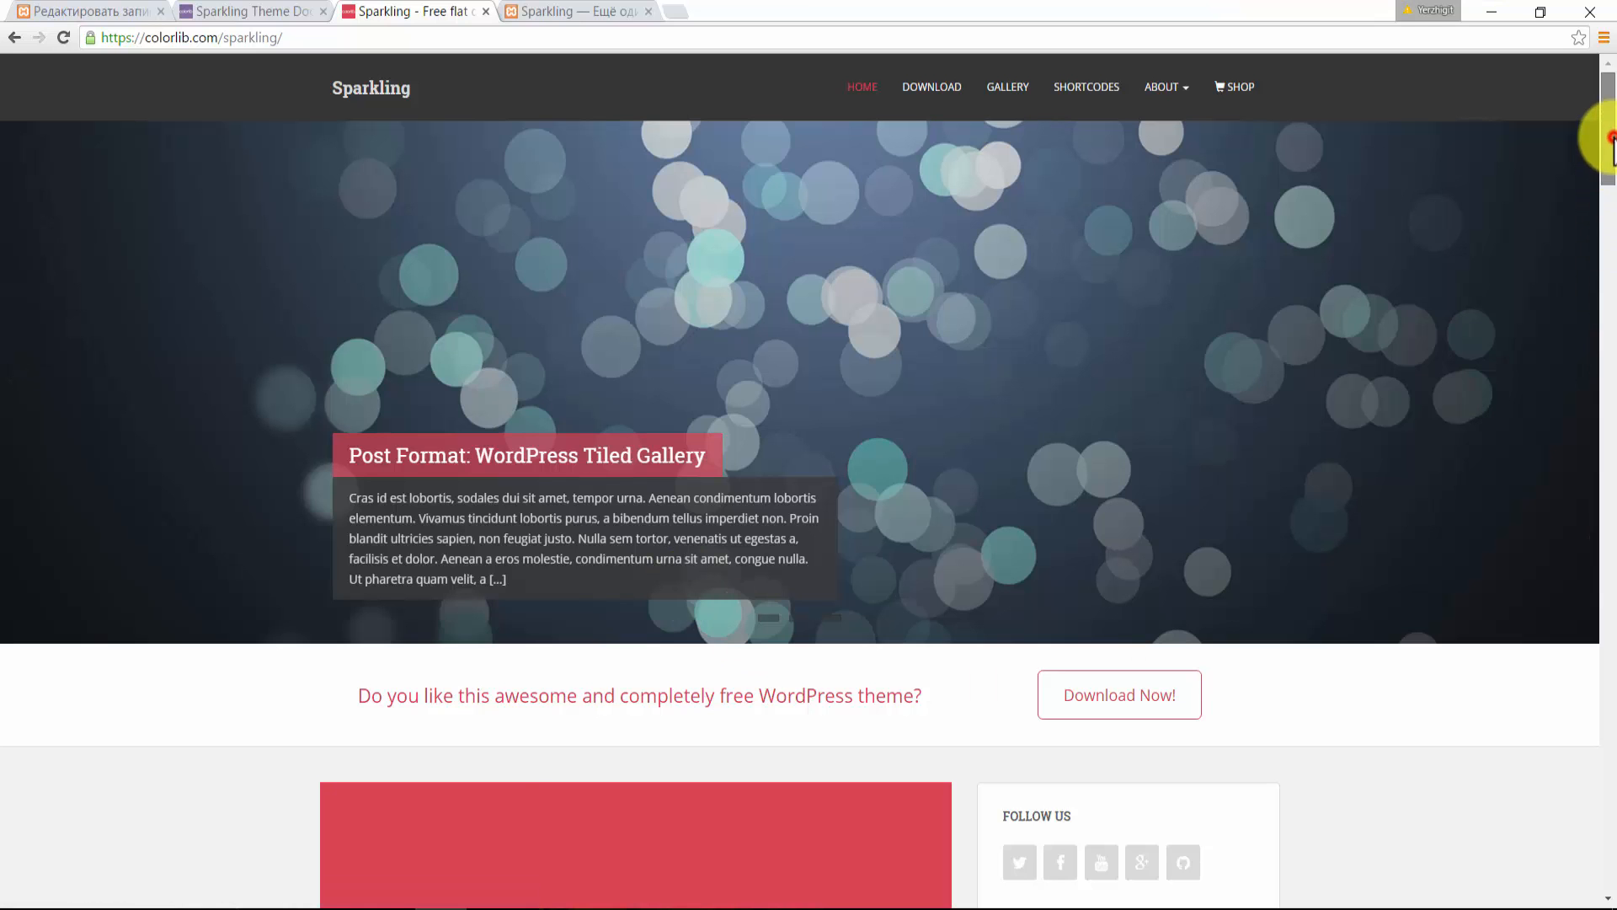
pyautogui.moveTo(1611, 139); pyautogui.dragTo(1609, 307)
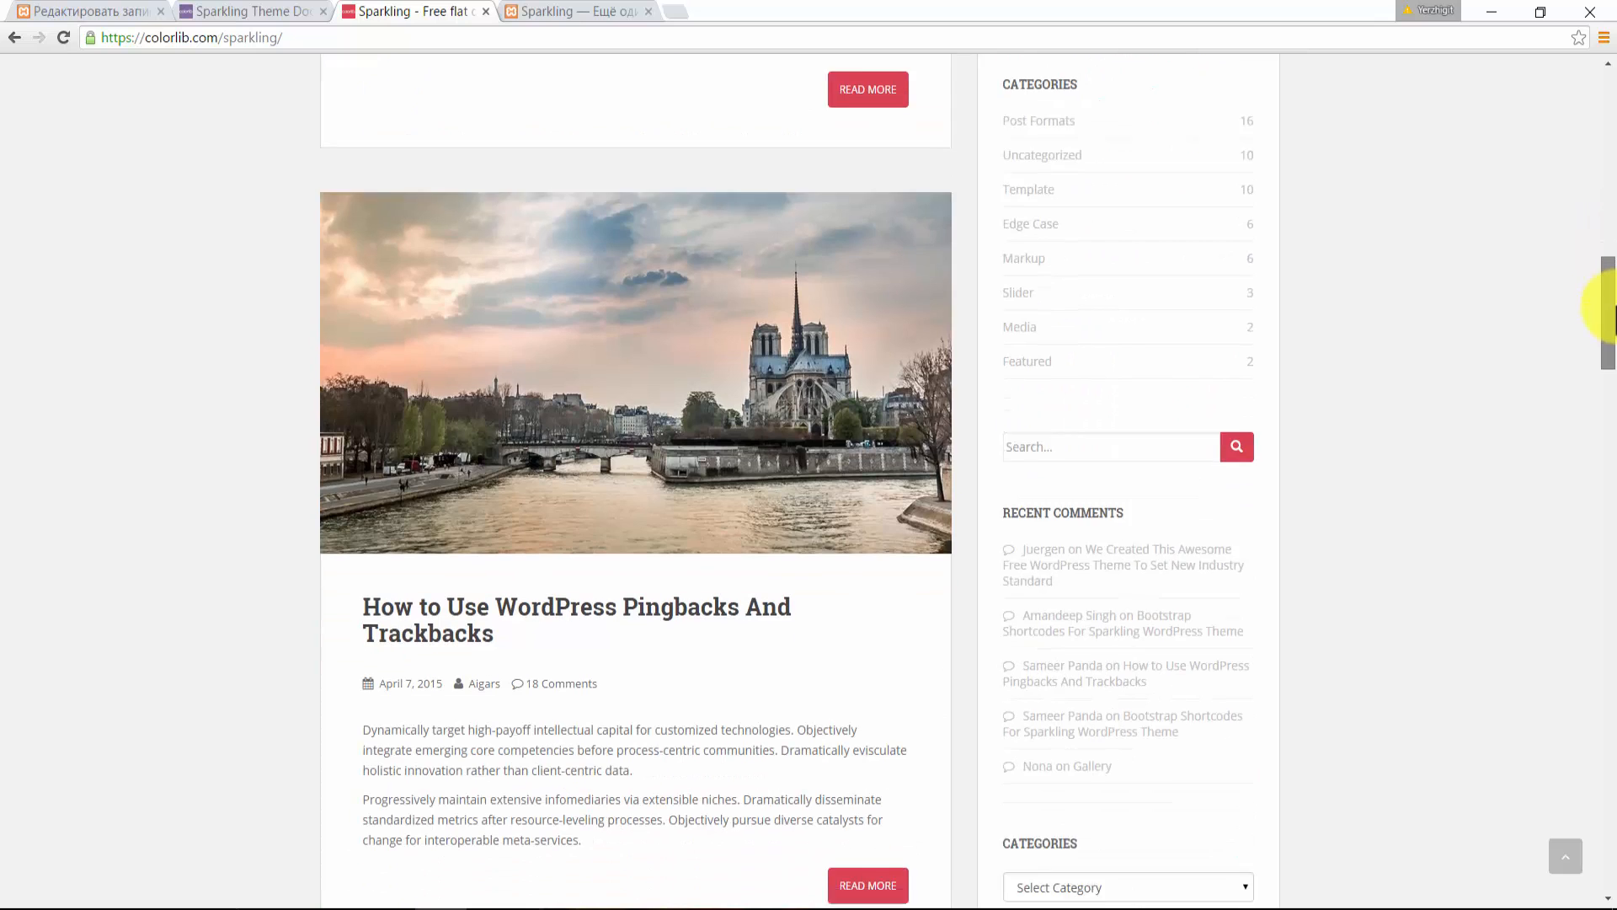
pyautogui.scroll(-3, 1560, 296)
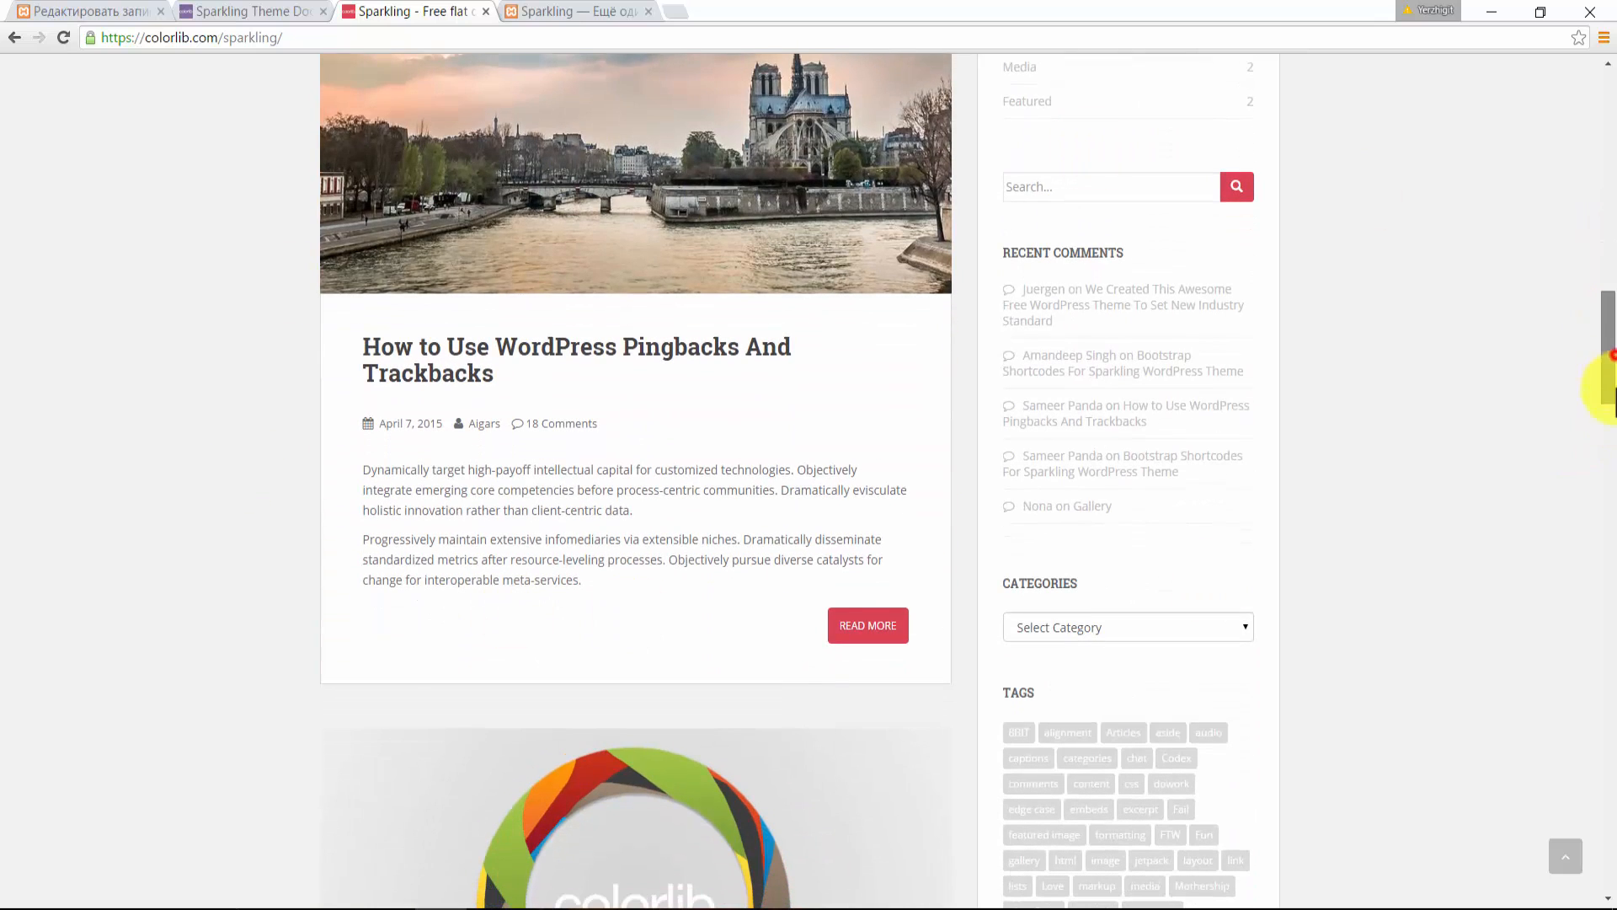
pyautogui.moveTo(1611, 387); pyautogui.dragTo(1606, 830)
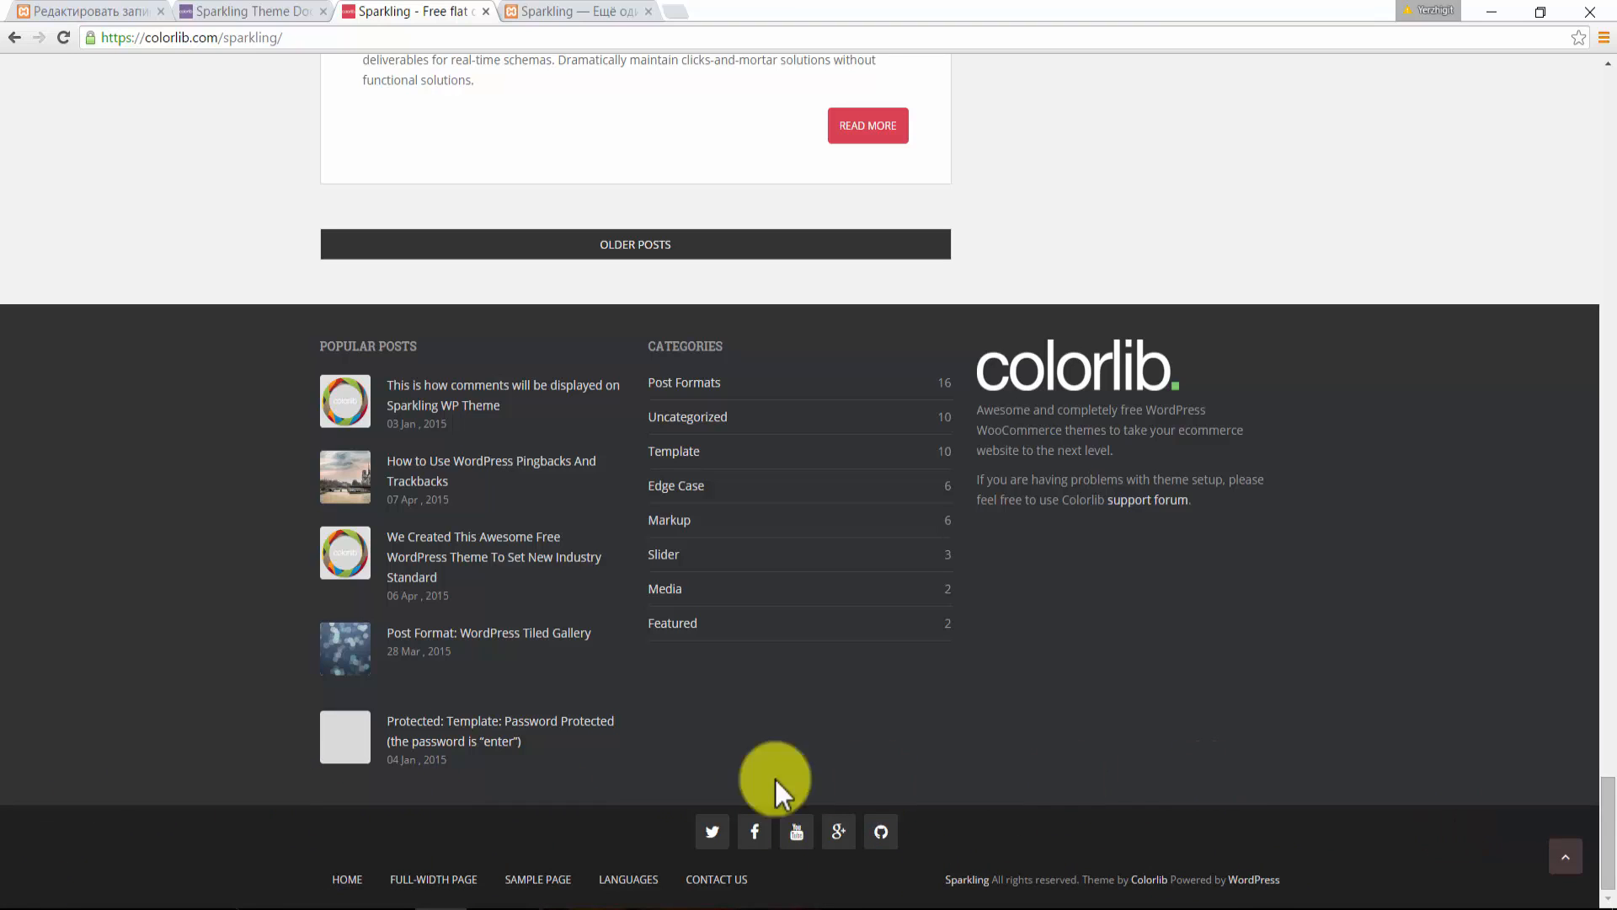
pyautogui.moveTo(1610, 800); pyautogui.dragTo(1610, 789)
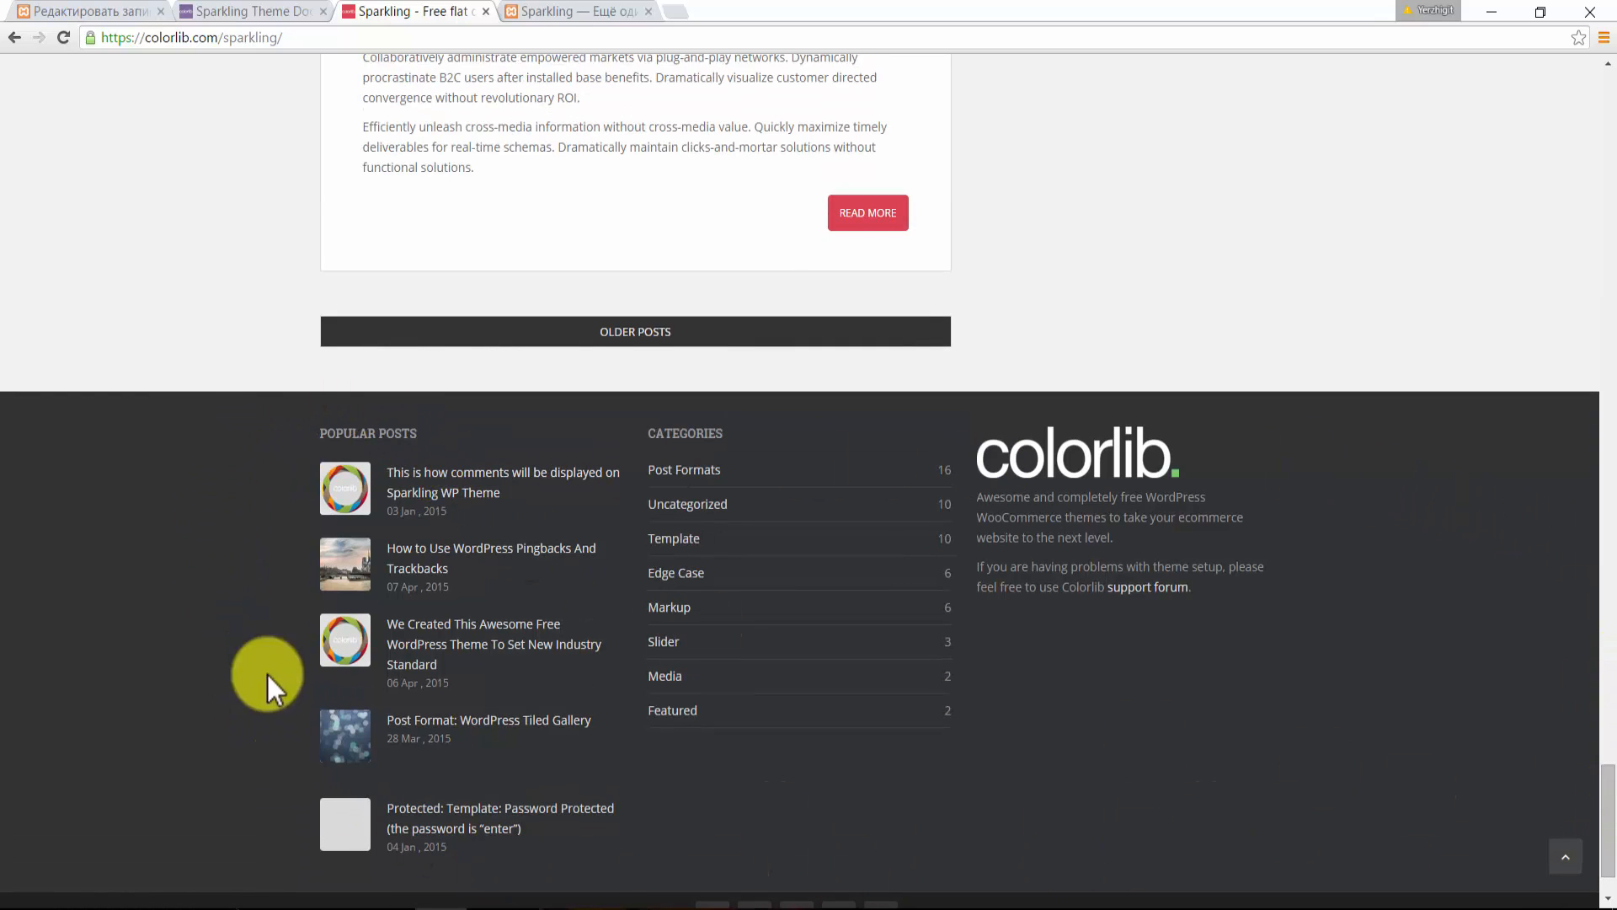
pyautogui.moveTo(1609, 792); pyautogui.dragTo(1614, 615)
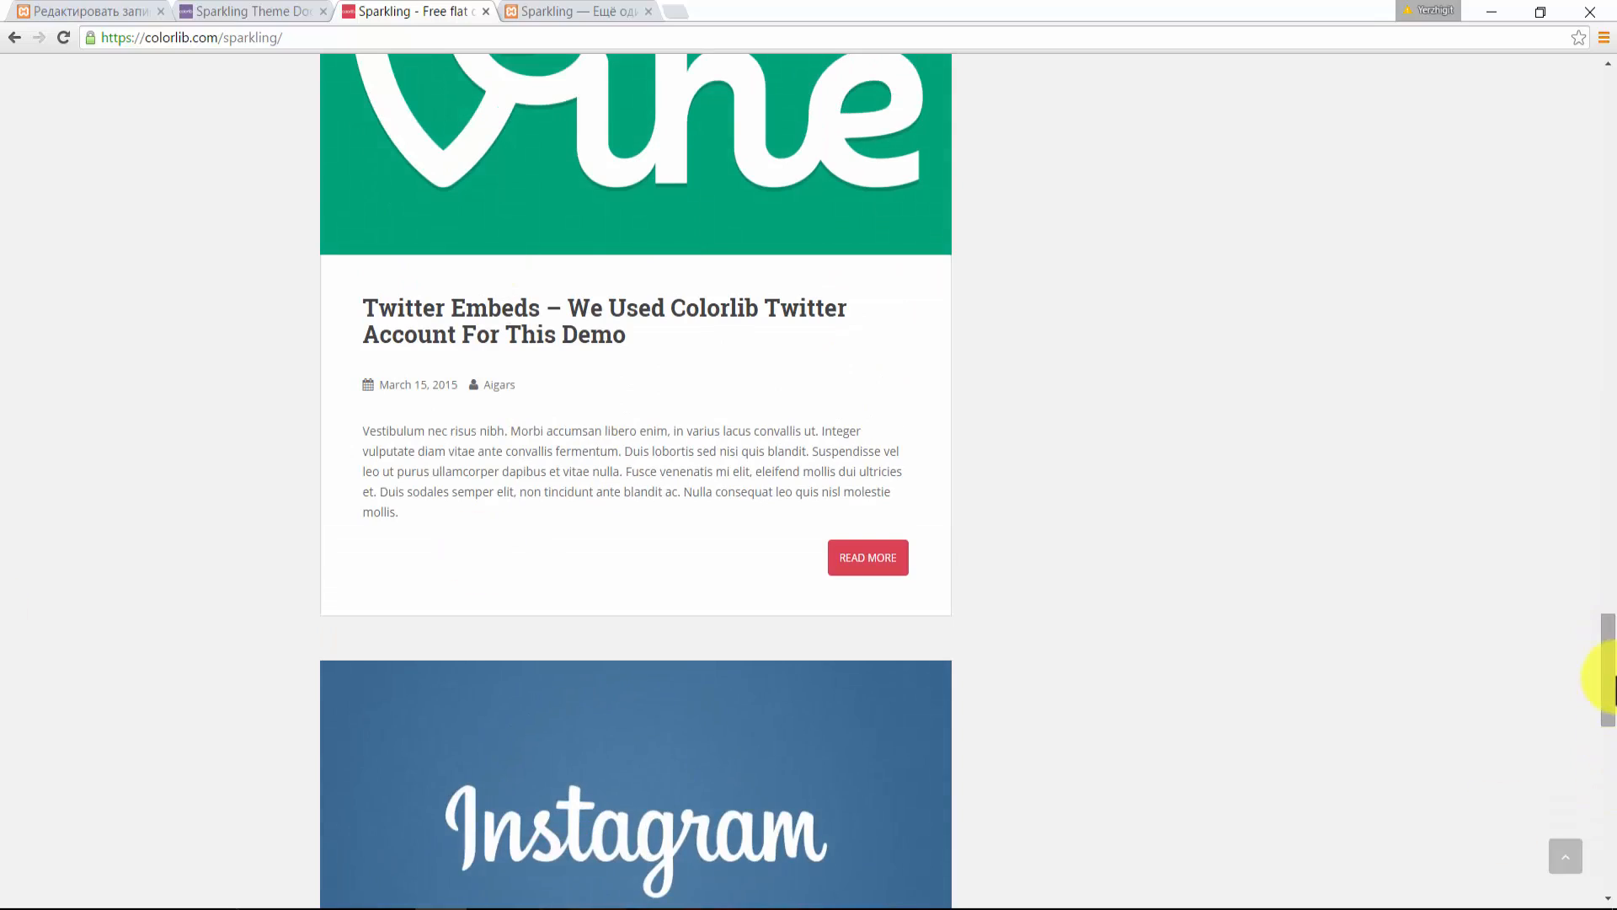
pyautogui.moveTo(1612, 687); pyautogui.dragTo(1541, 123)
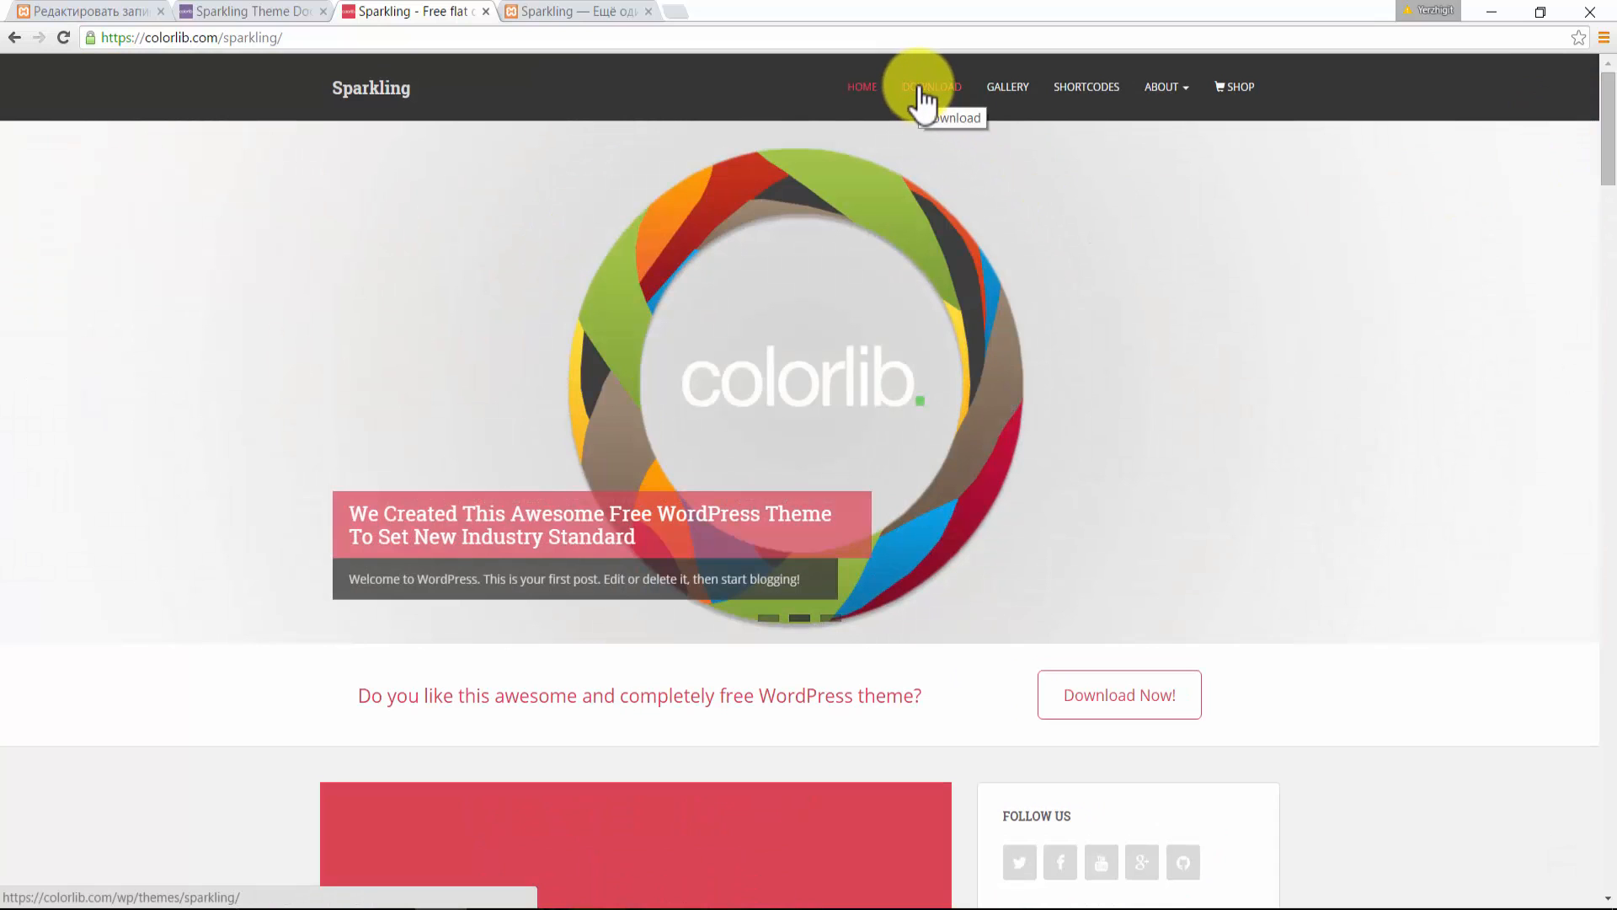
# - Open the demo's Full Width Page and examine its text and image layout without a sidebar
pyautogui.moveTo(1175, 97)
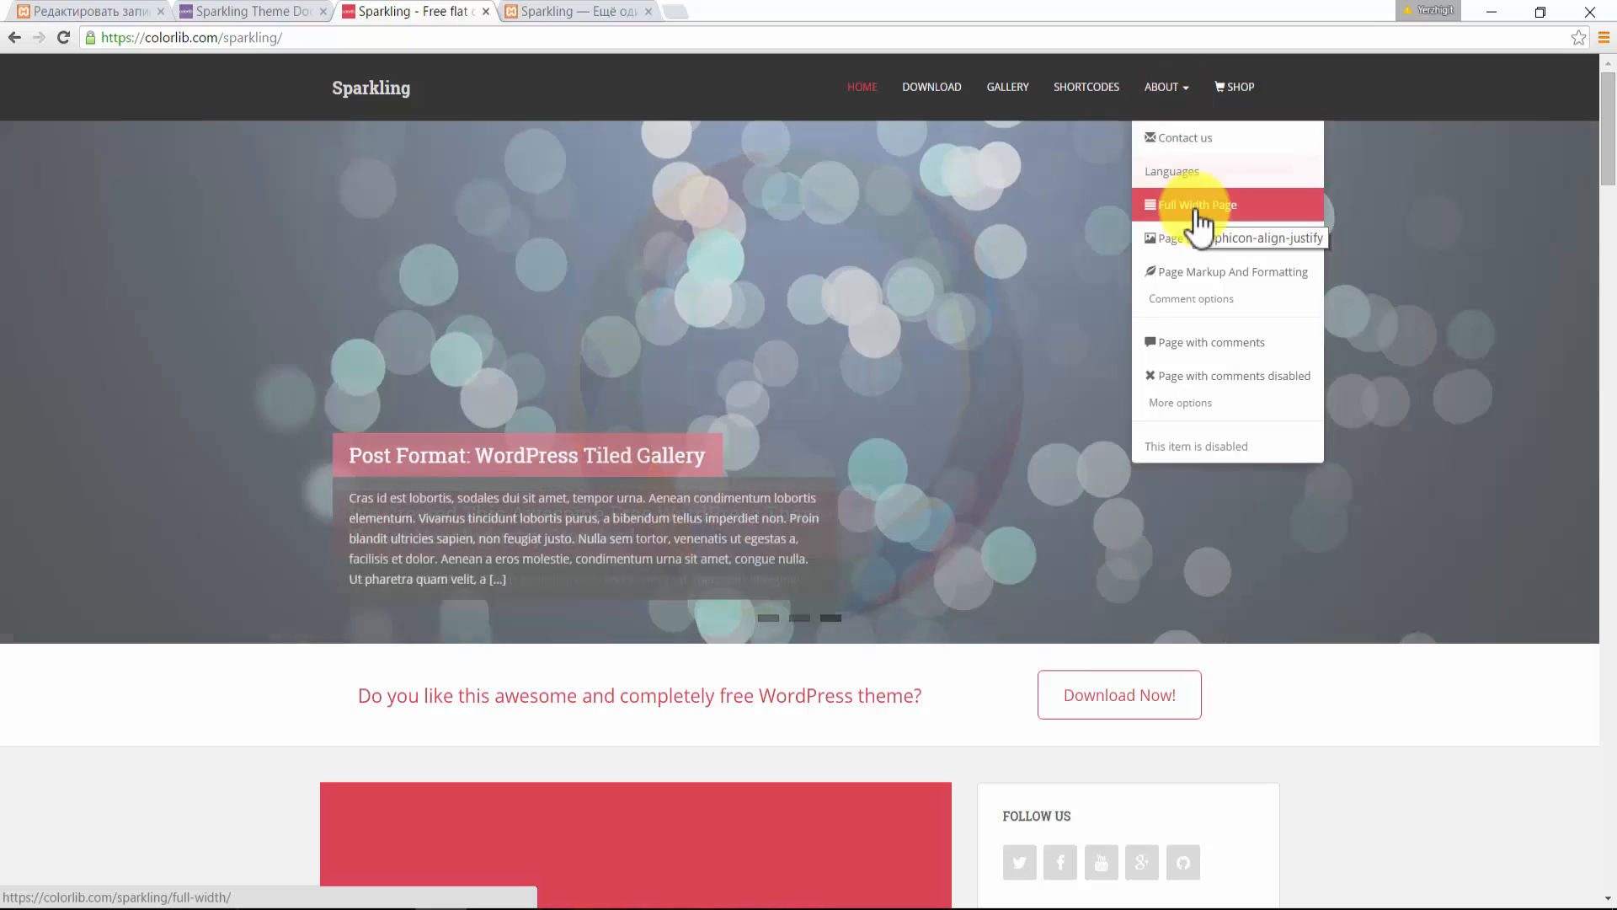
pyautogui.click(1195, 209)
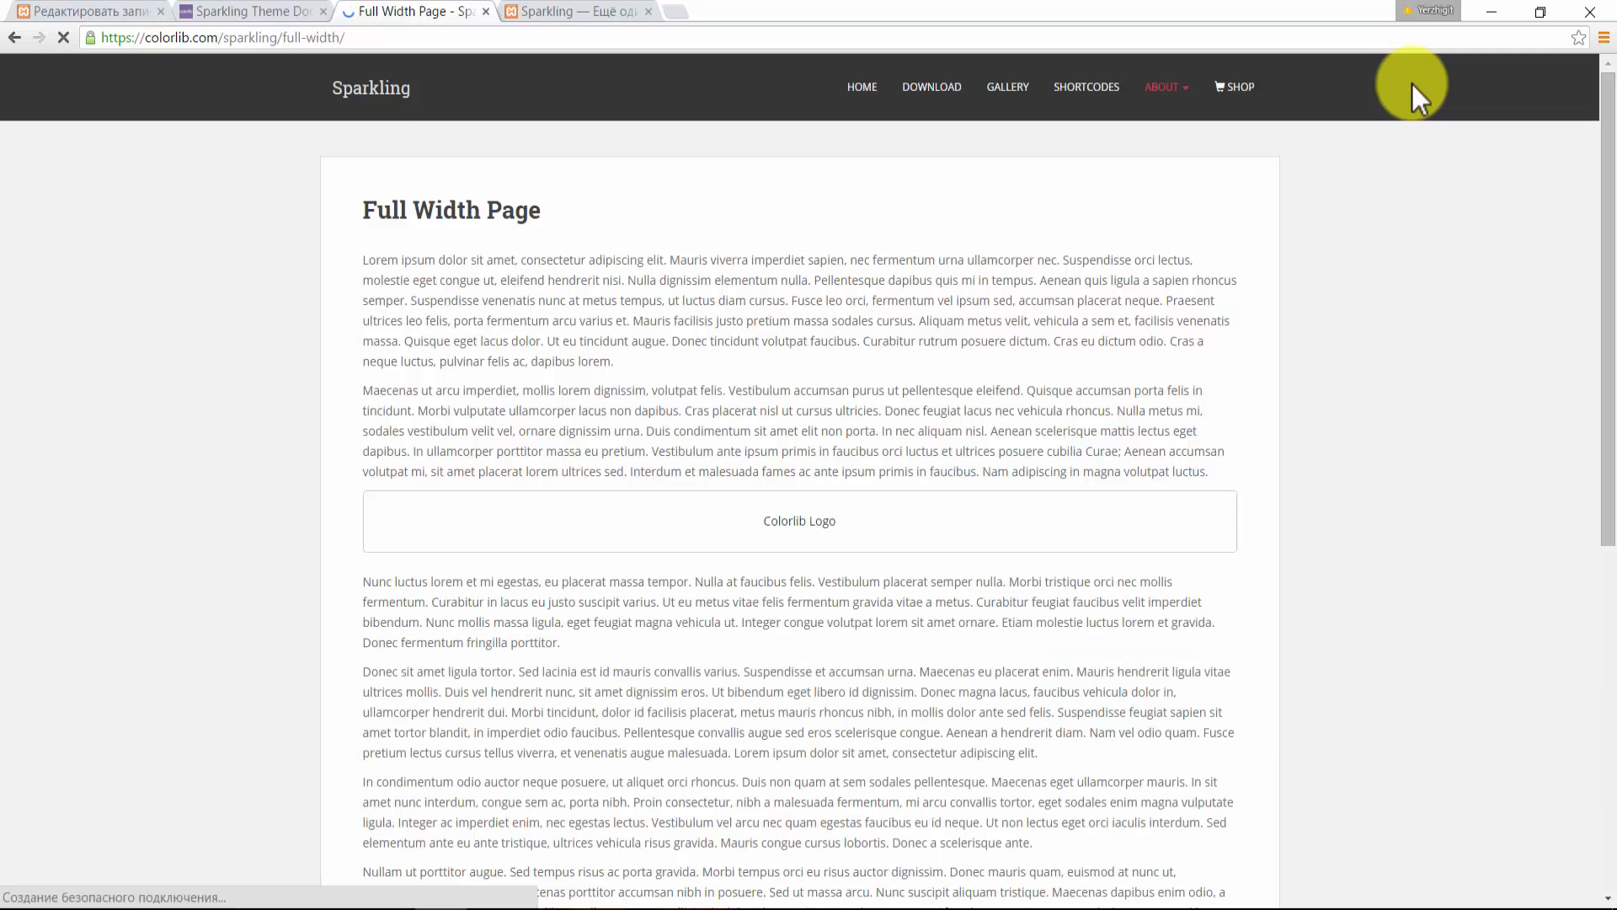
pyautogui.scroll(-12, 1592, 168)
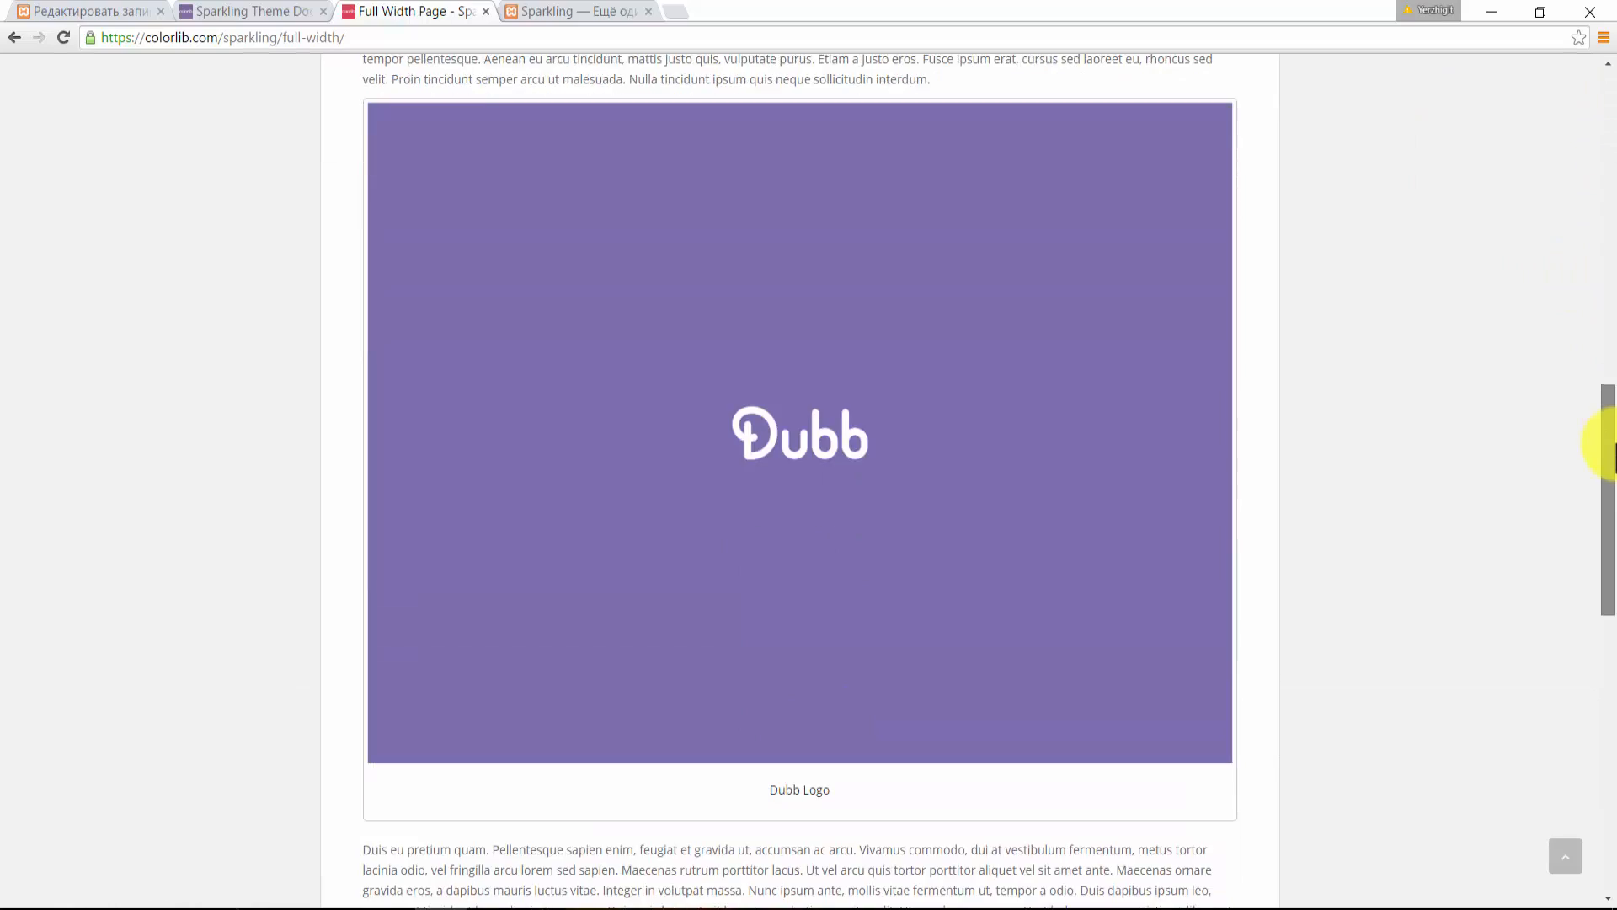
pyautogui.moveTo(1613, 447); pyautogui.dragTo(1613, 741)
pyautogui.scroll(10, 1605, 252)
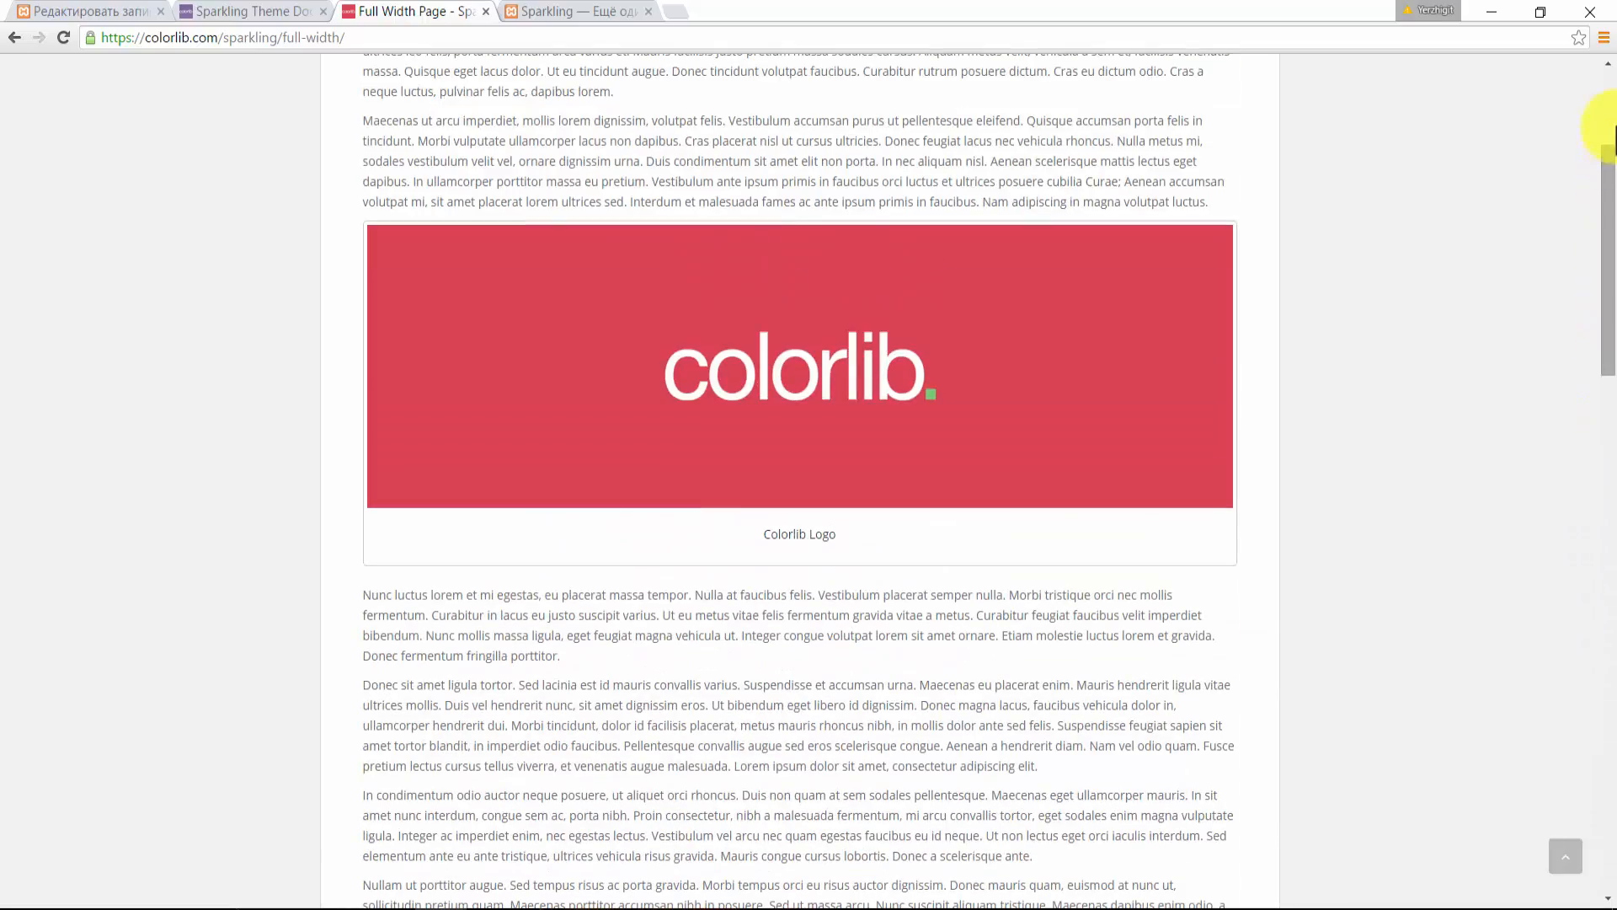
pyautogui.scroll(3, 1591, 270)
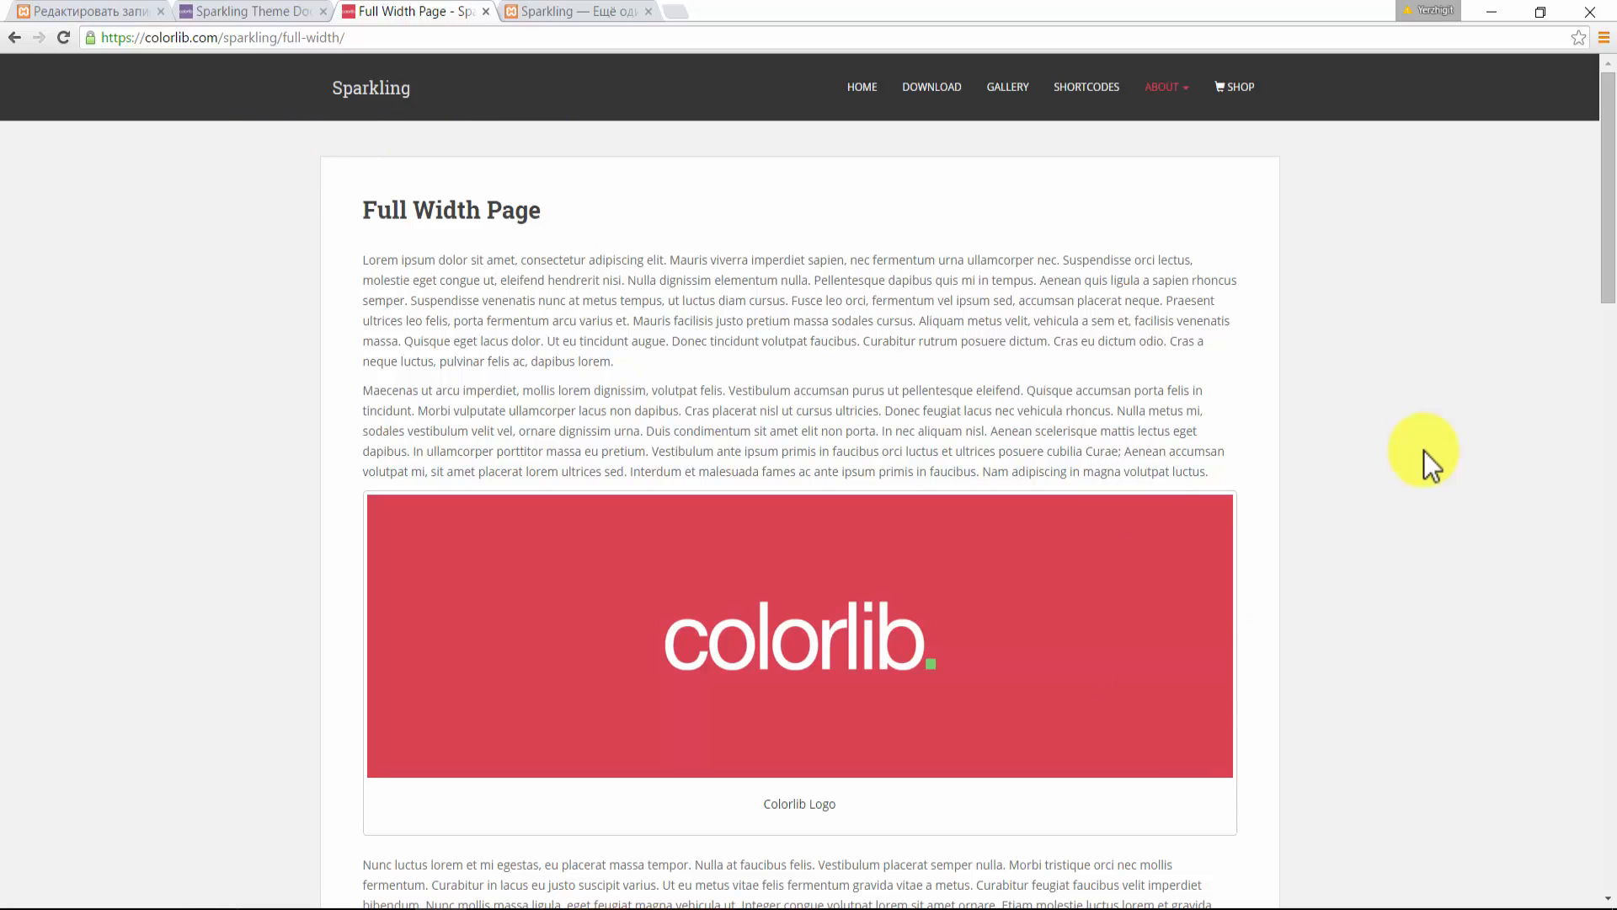
pyautogui.moveTo(1610, 162)
pyautogui.mouseDown()
pyautogui.moveTo(1608, 668)
pyautogui.moveTo(1610, 147)
pyautogui.mouseUp()
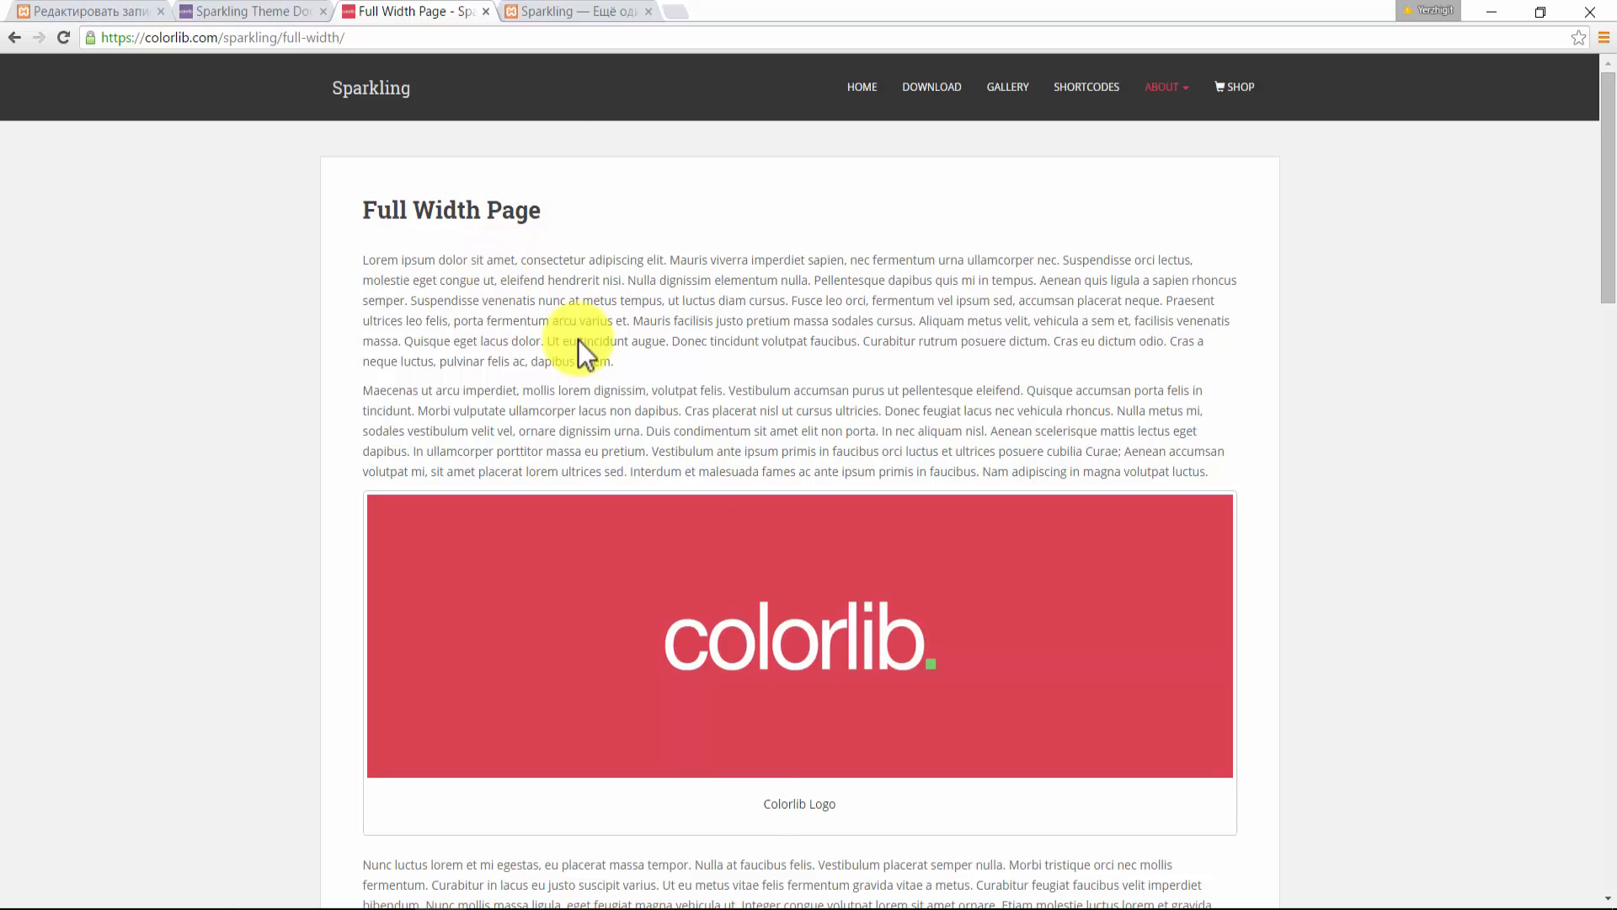
# - Open the Page Image Alignment demo page and examine how centered, left-aligned and right-aligned images are laid out
pyautogui.moveTo(1174, 94)
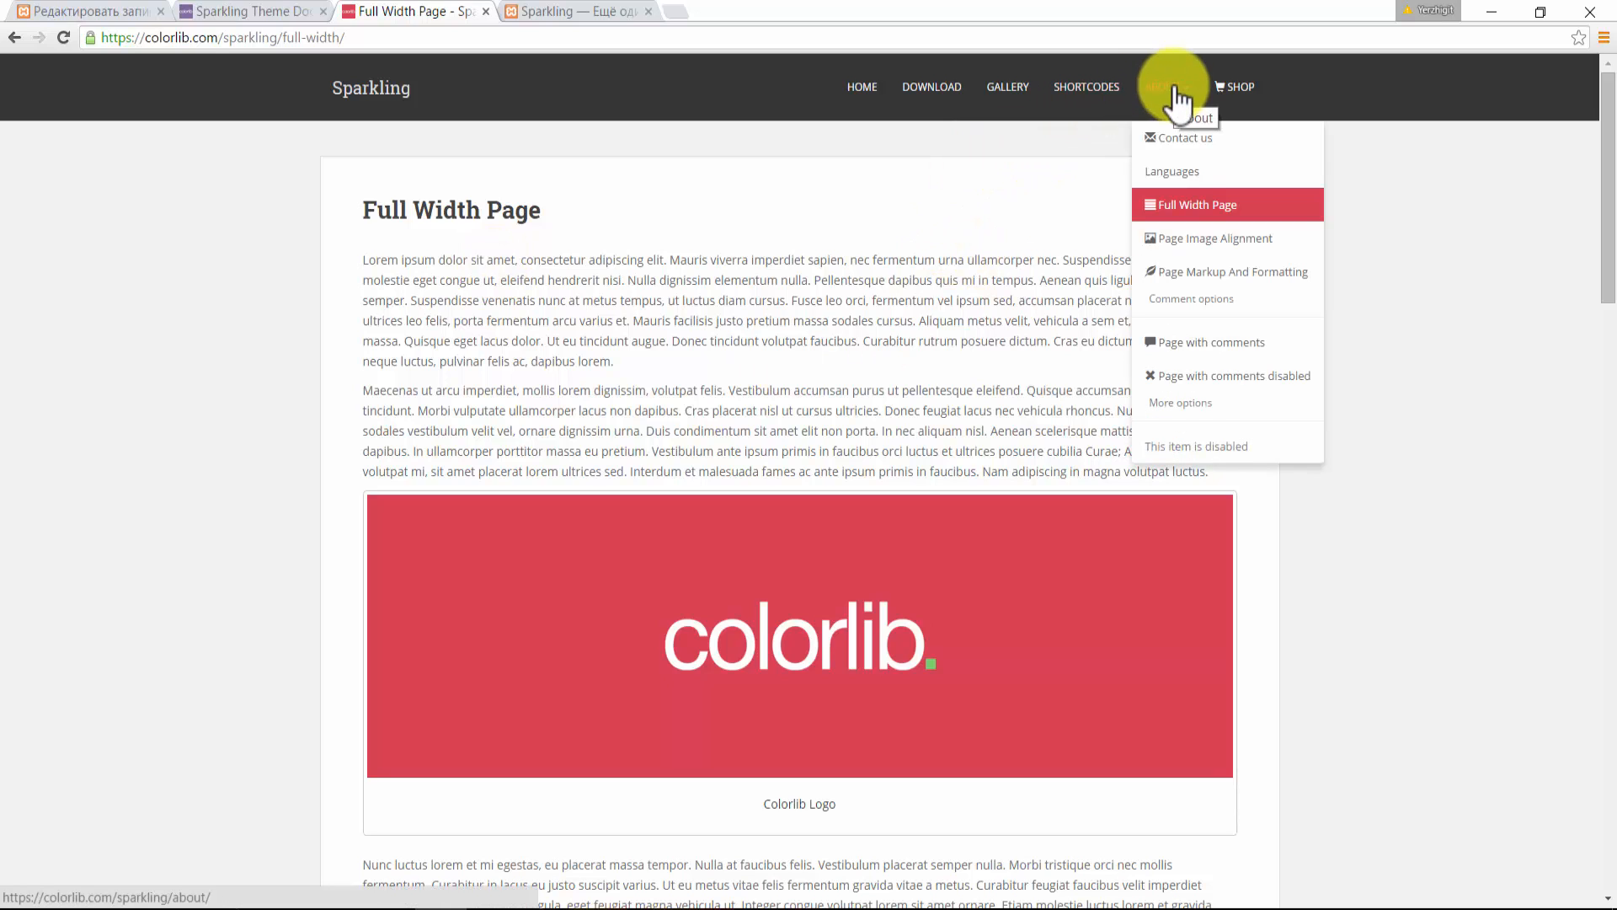
pyautogui.click(1211, 239)
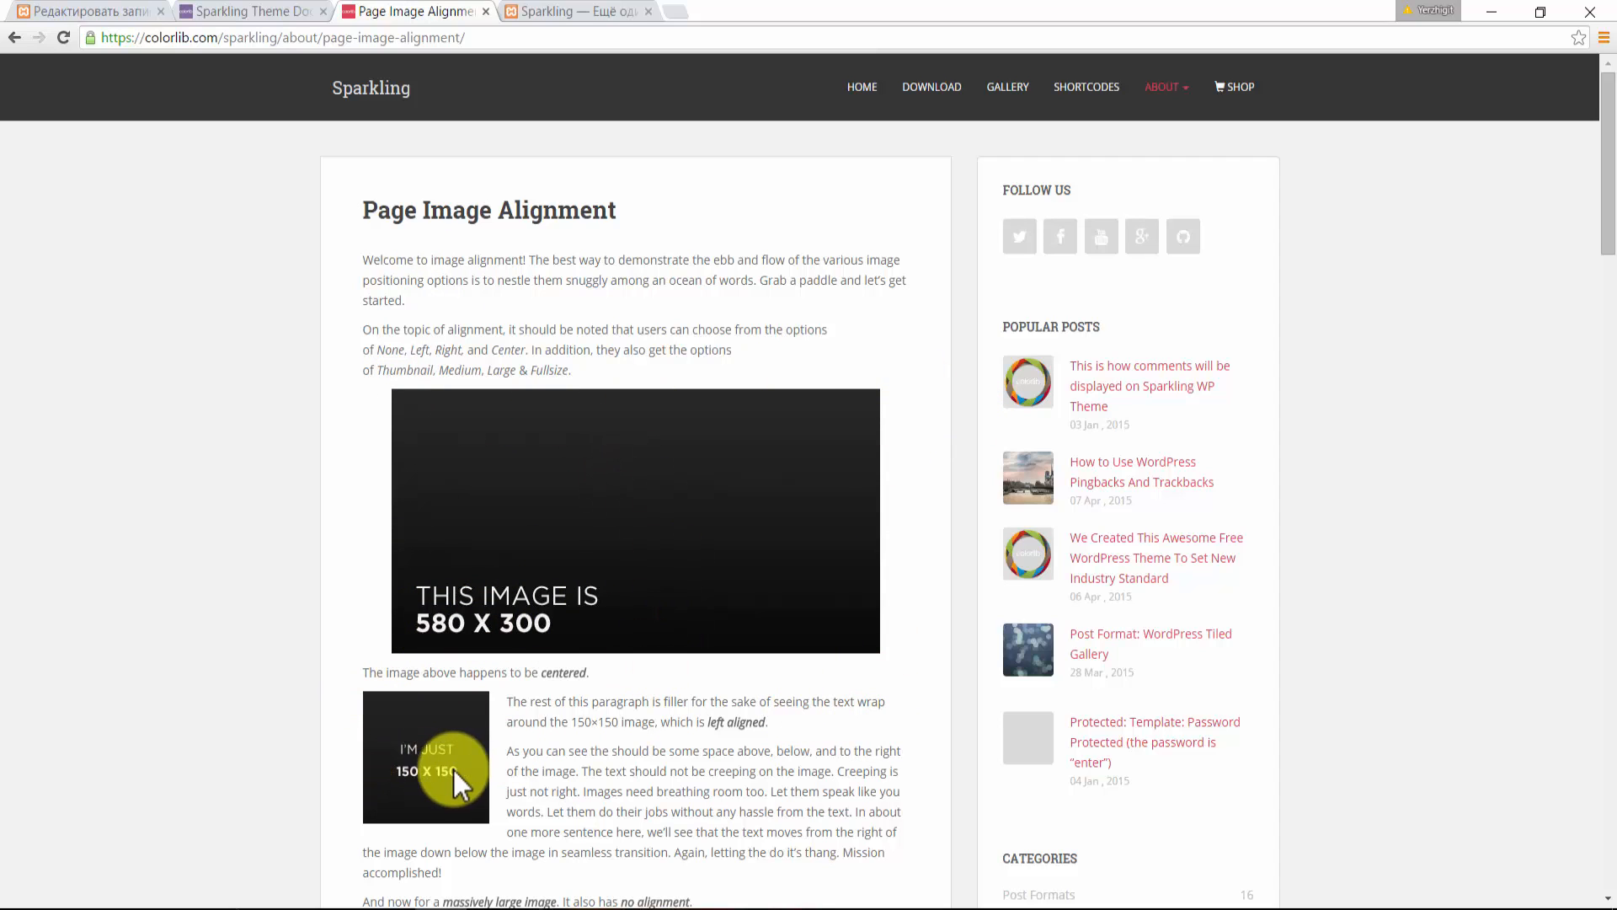
pyautogui.moveTo(1609, 194); pyautogui.dragTo(1609, 318)
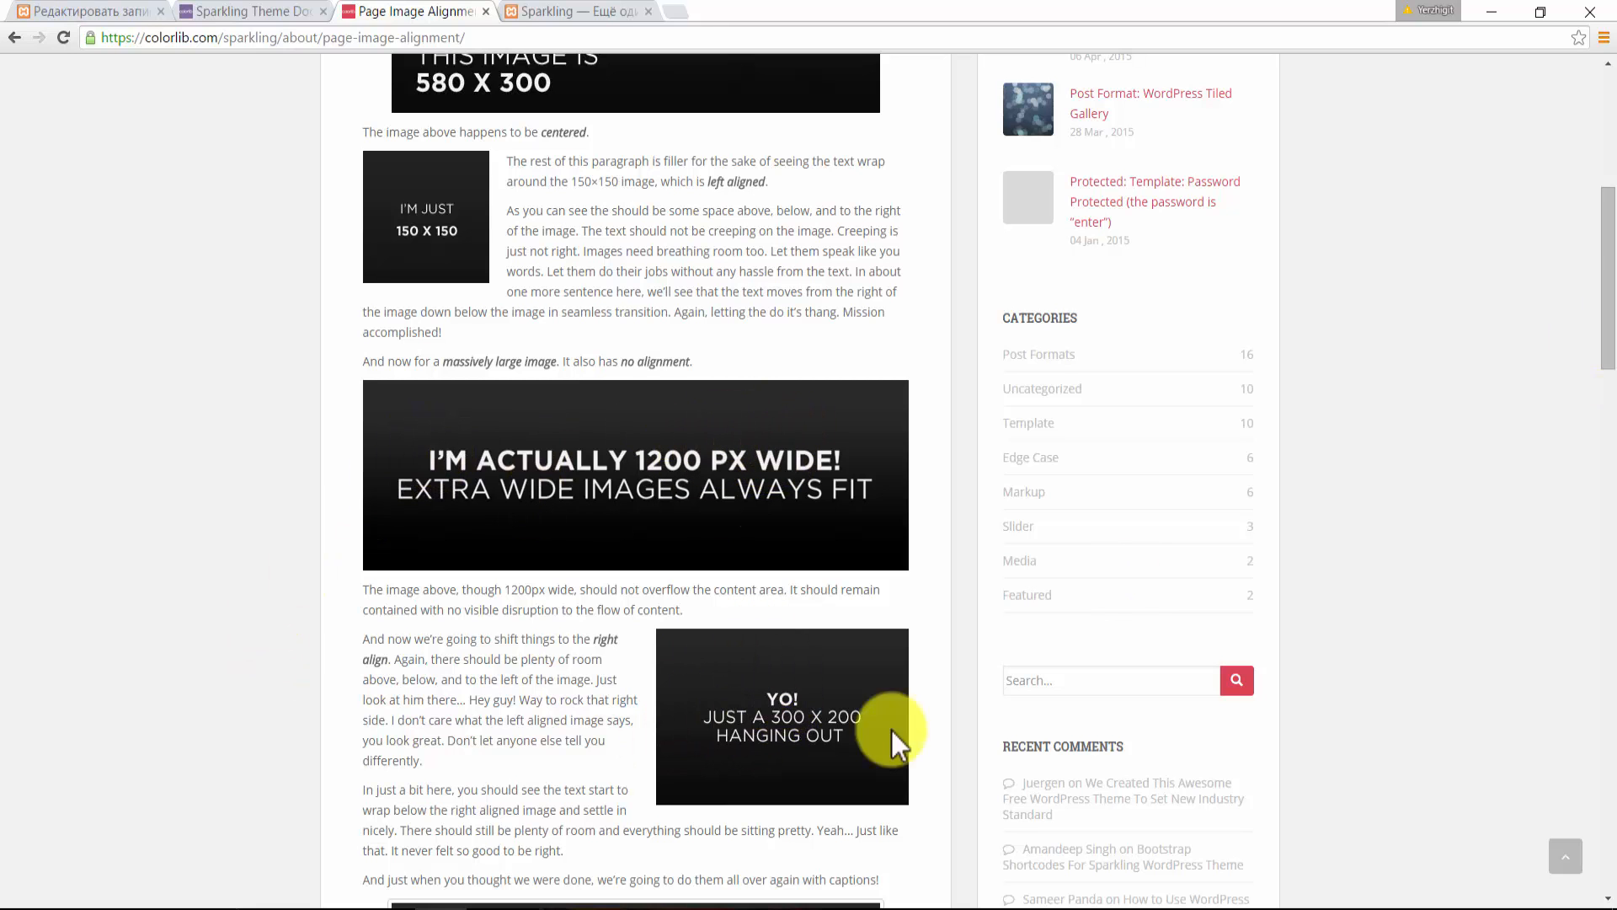
pyautogui.moveTo(1605, 308); pyautogui.dragTo(1600, 126)
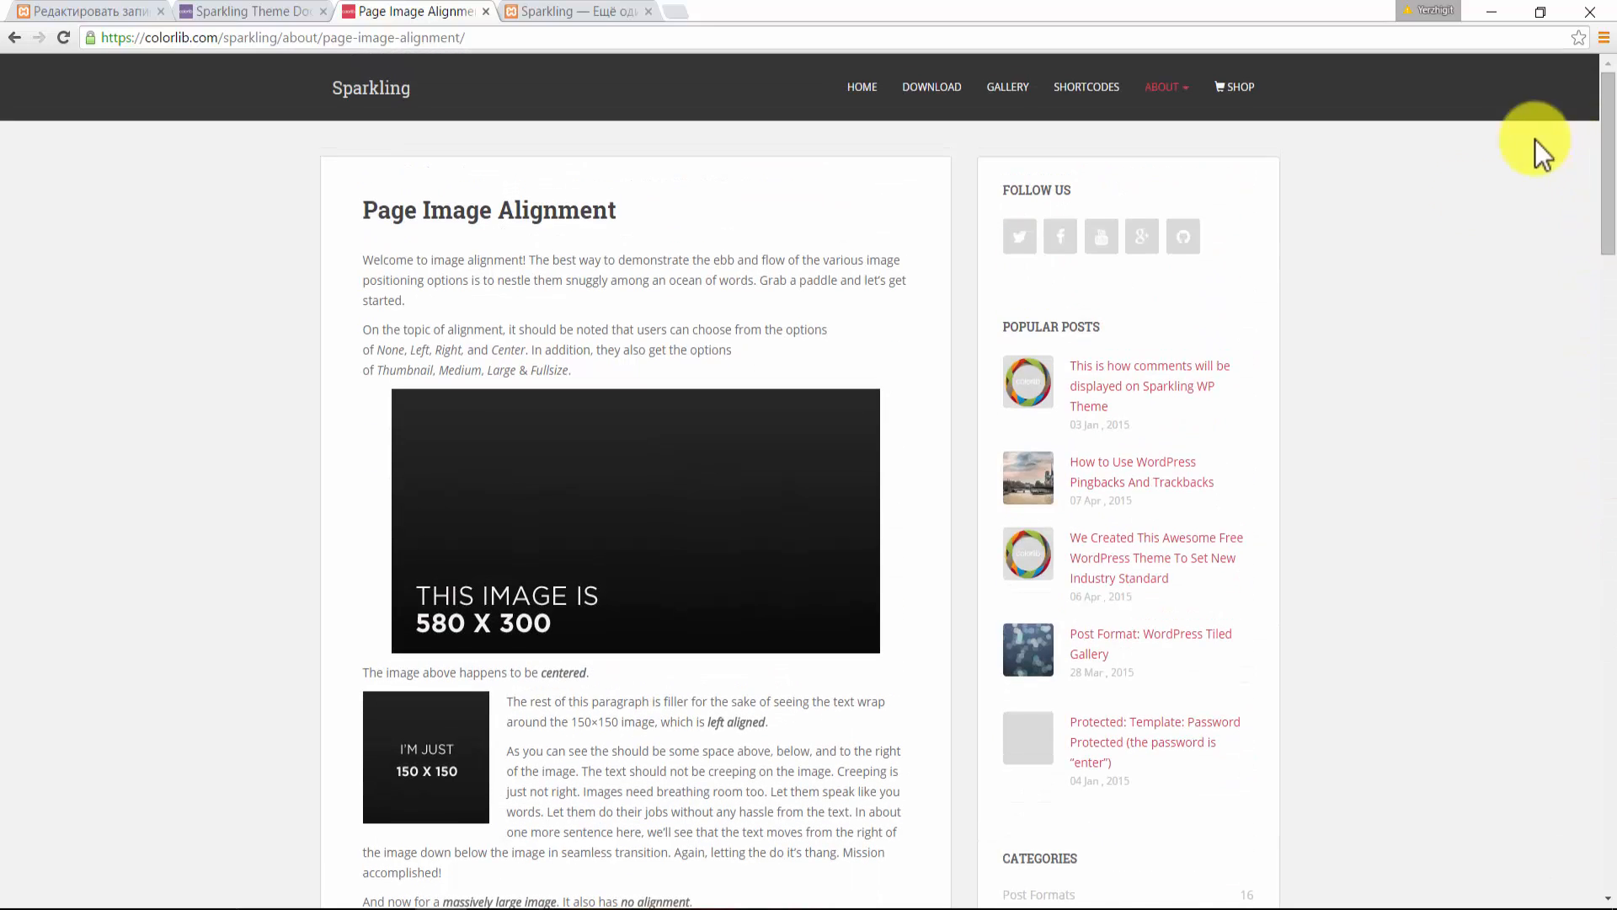
# - Open the demo's Contact us page to view its contact form
pyautogui.moveTo(1158, 88)
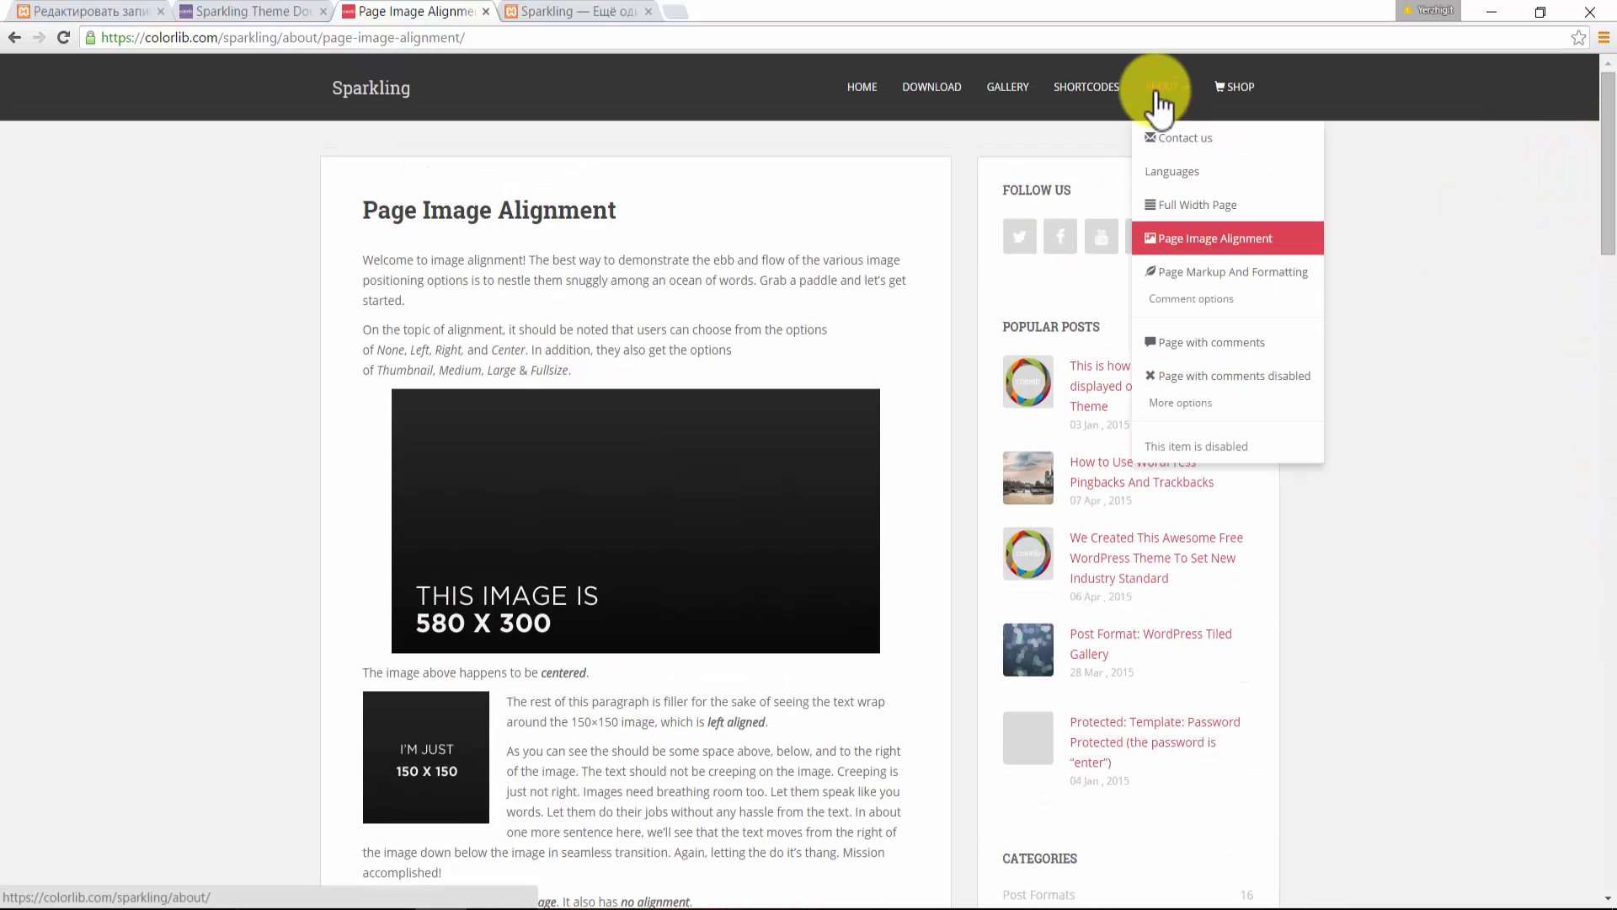
pyautogui.click(1169, 142)
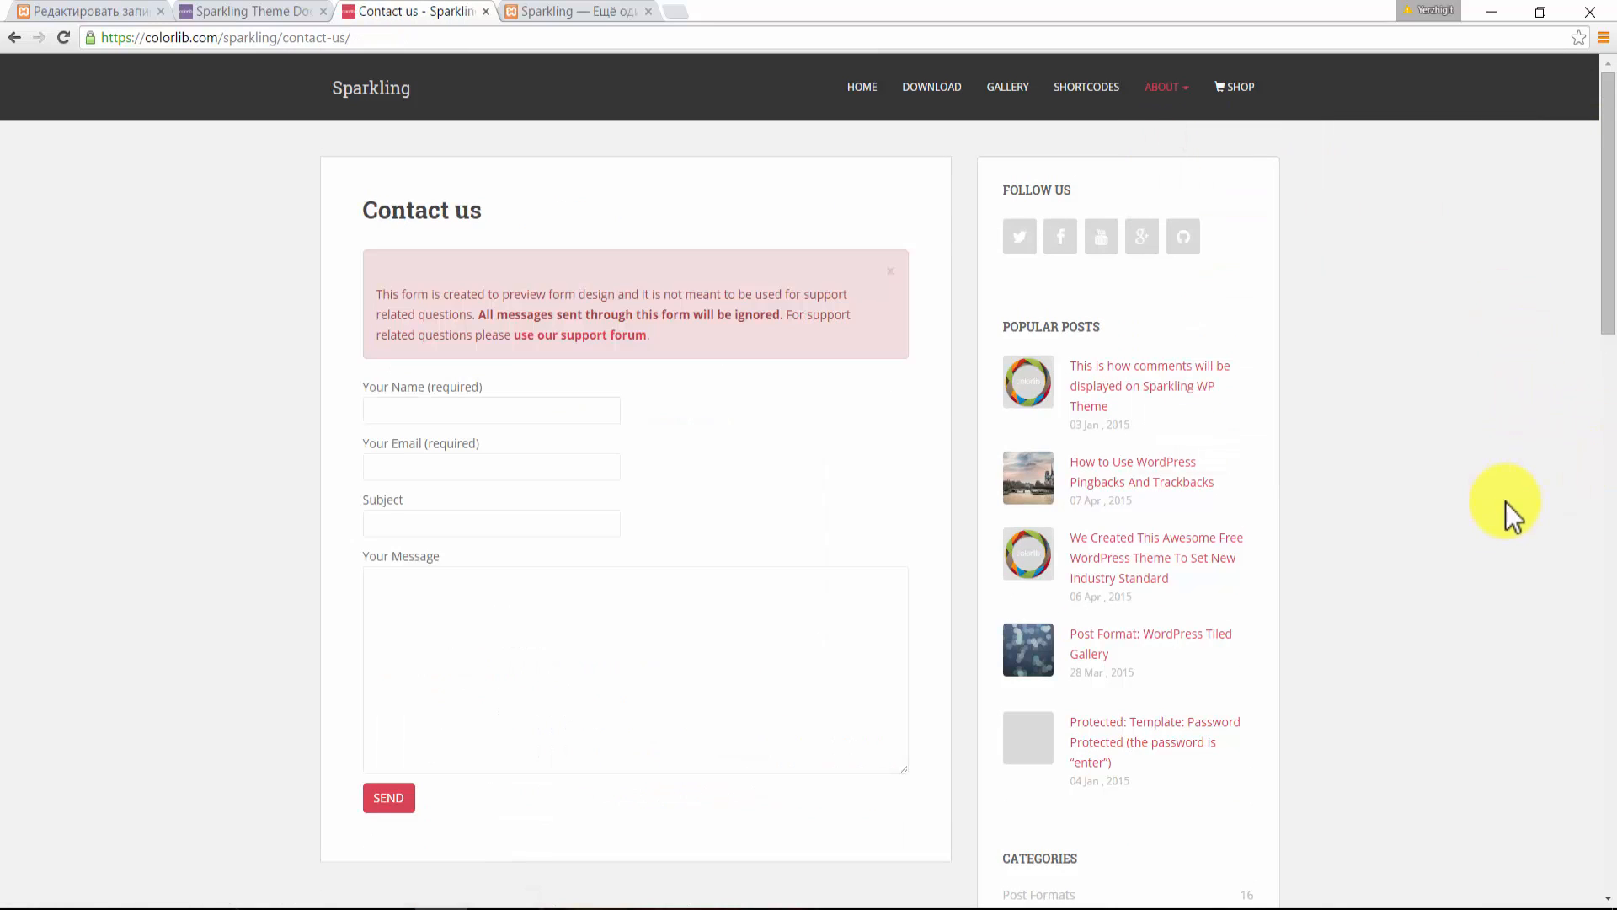
# - Examine the contact form by selecting its name, email, subject and message fields in turn
pyautogui.moveTo(1608, 168); pyautogui.dragTo(1610, 187)
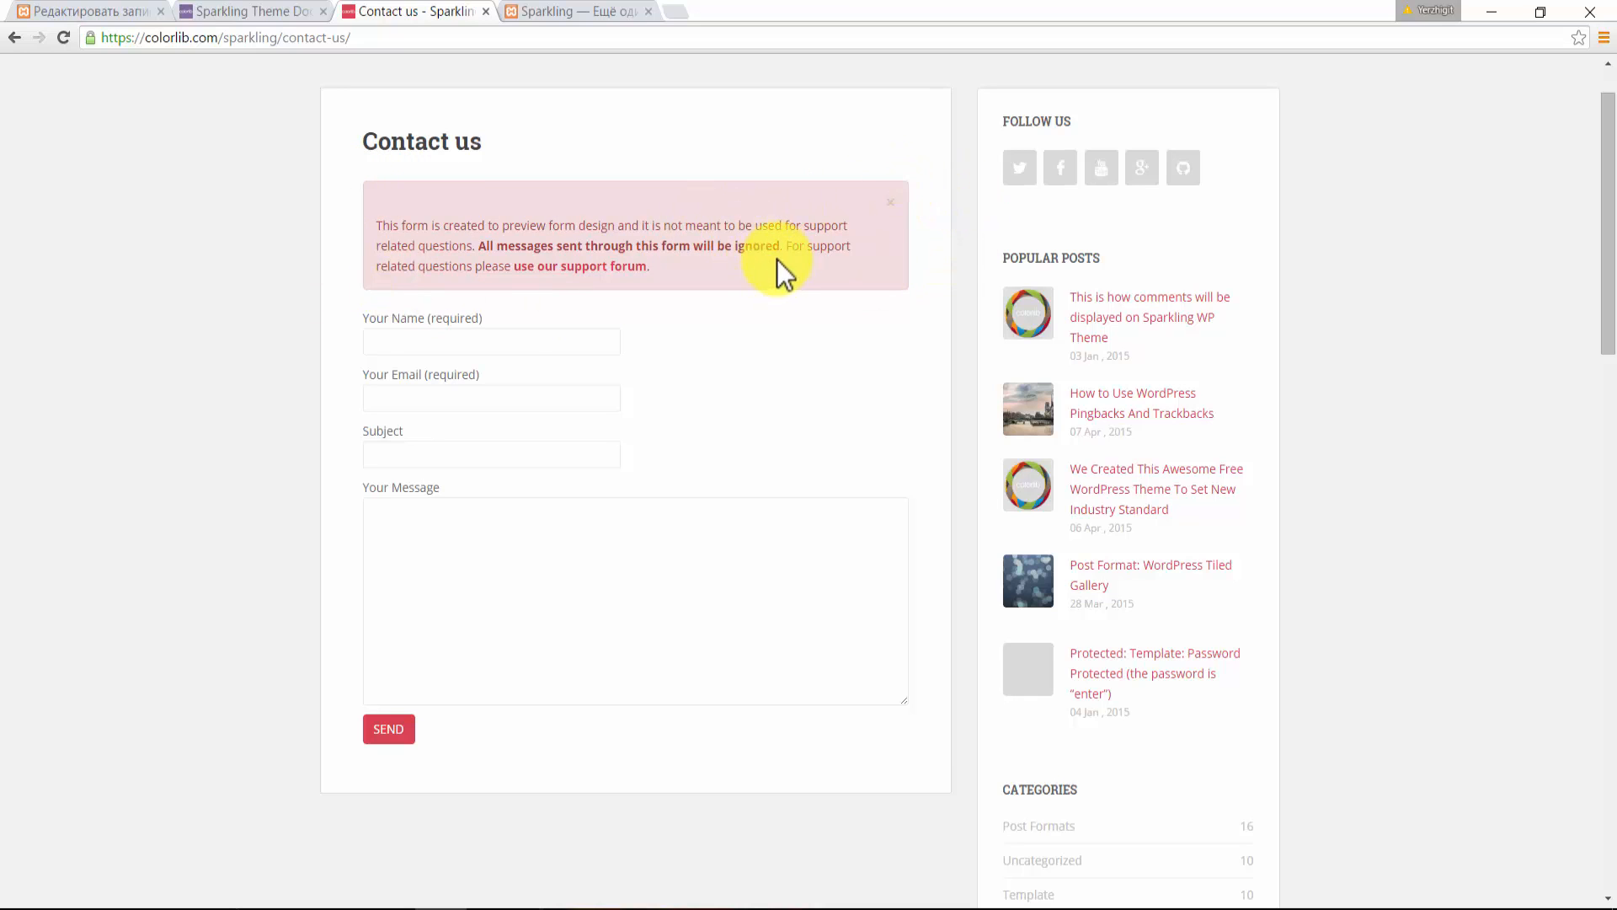
pyautogui.click(449, 342)
pyautogui.click(433, 391)
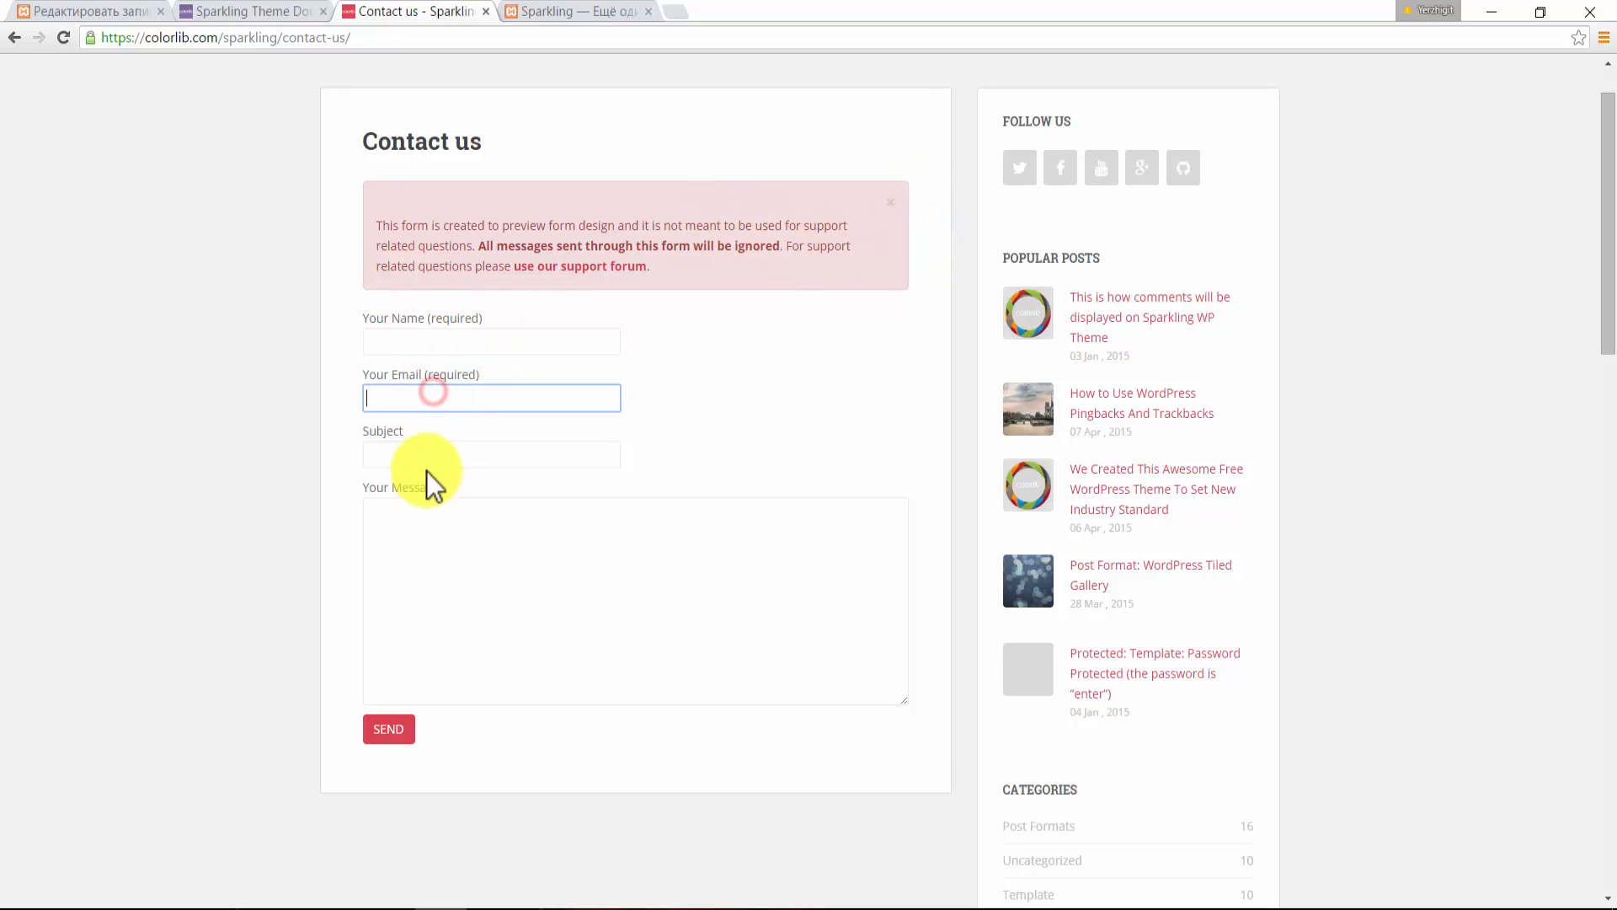
pyautogui.click(428, 453)
pyautogui.click(442, 573)
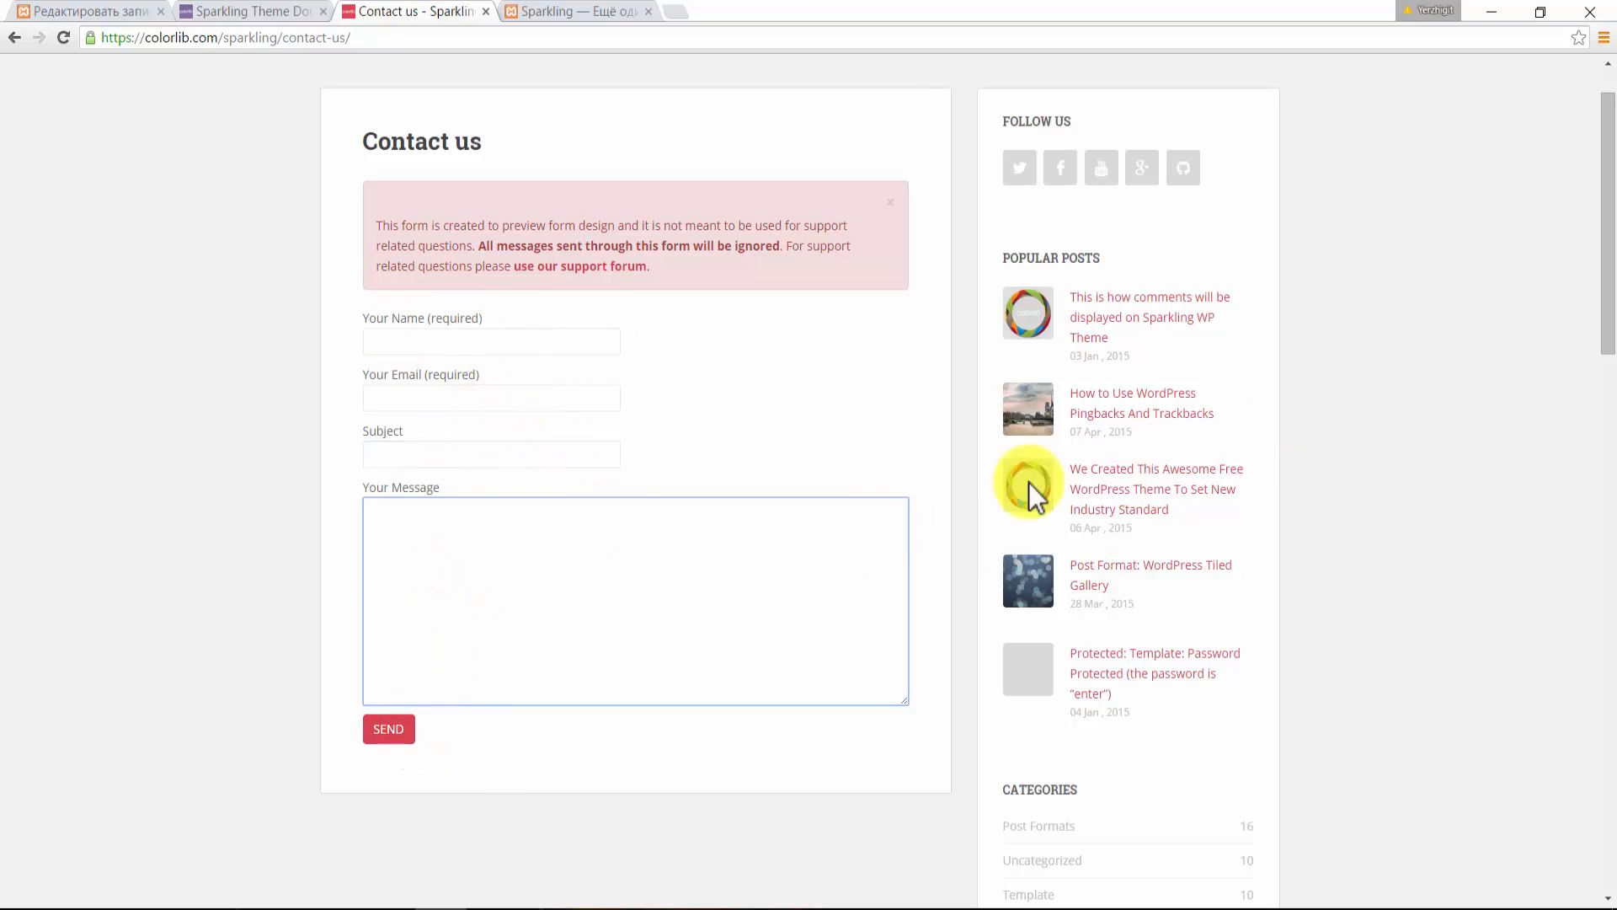
pyautogui.moveTo(1607, 118); pyautogui.dragTo(1607, 99)
# - Open the demo's Languages page and view its multilingual text layout
pyautogui.moveTo(1166, 103)
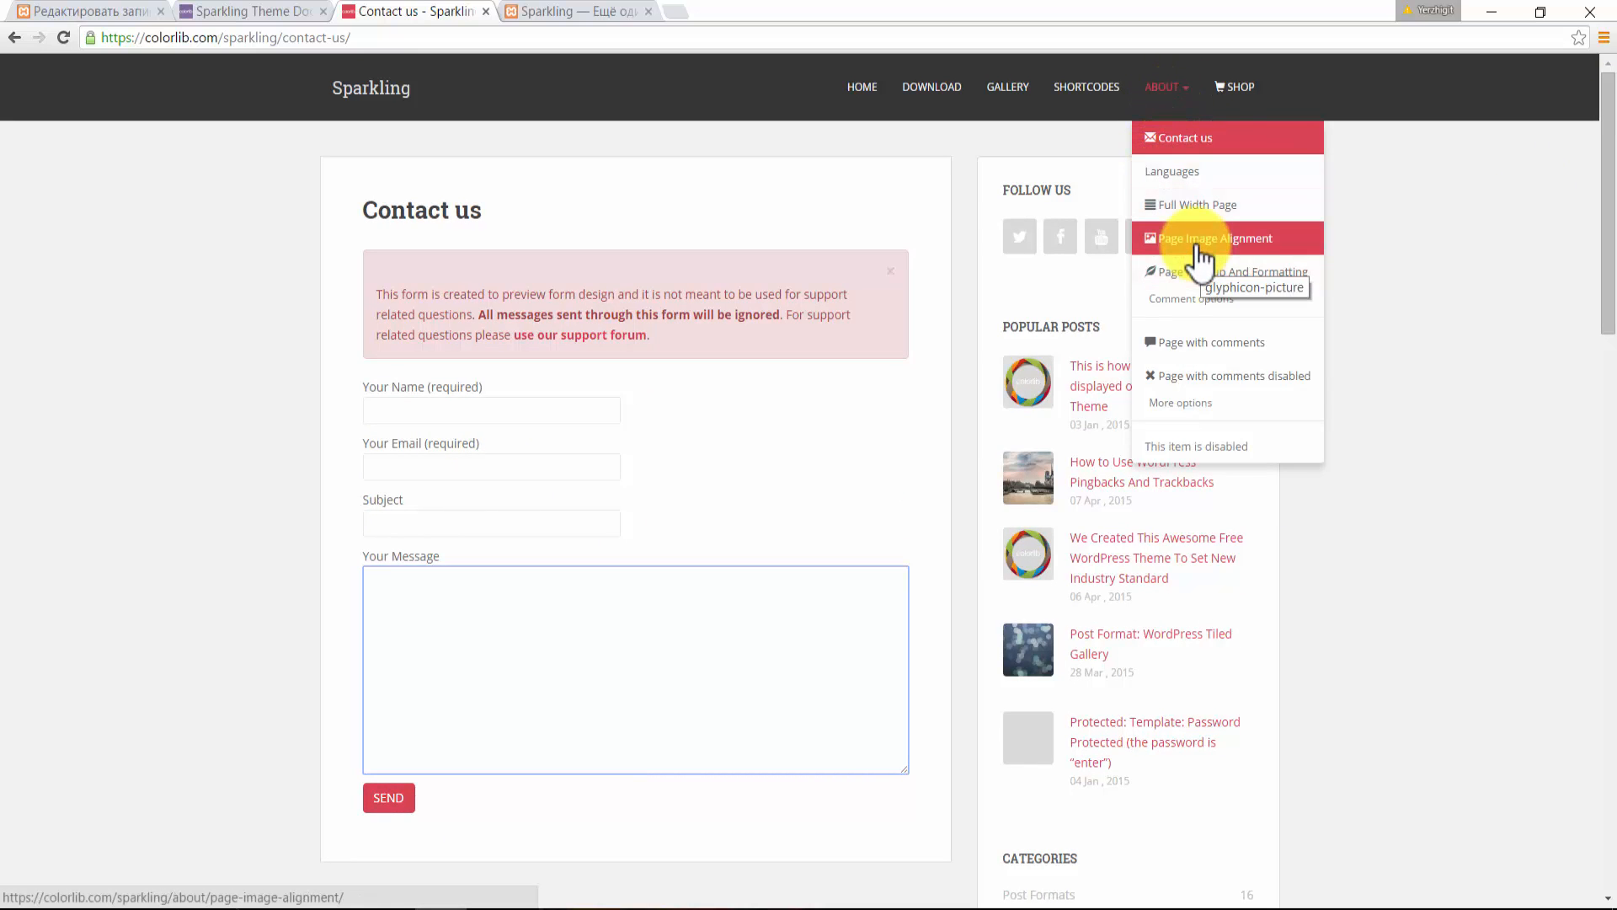
pyautogui.click(1179, 175)
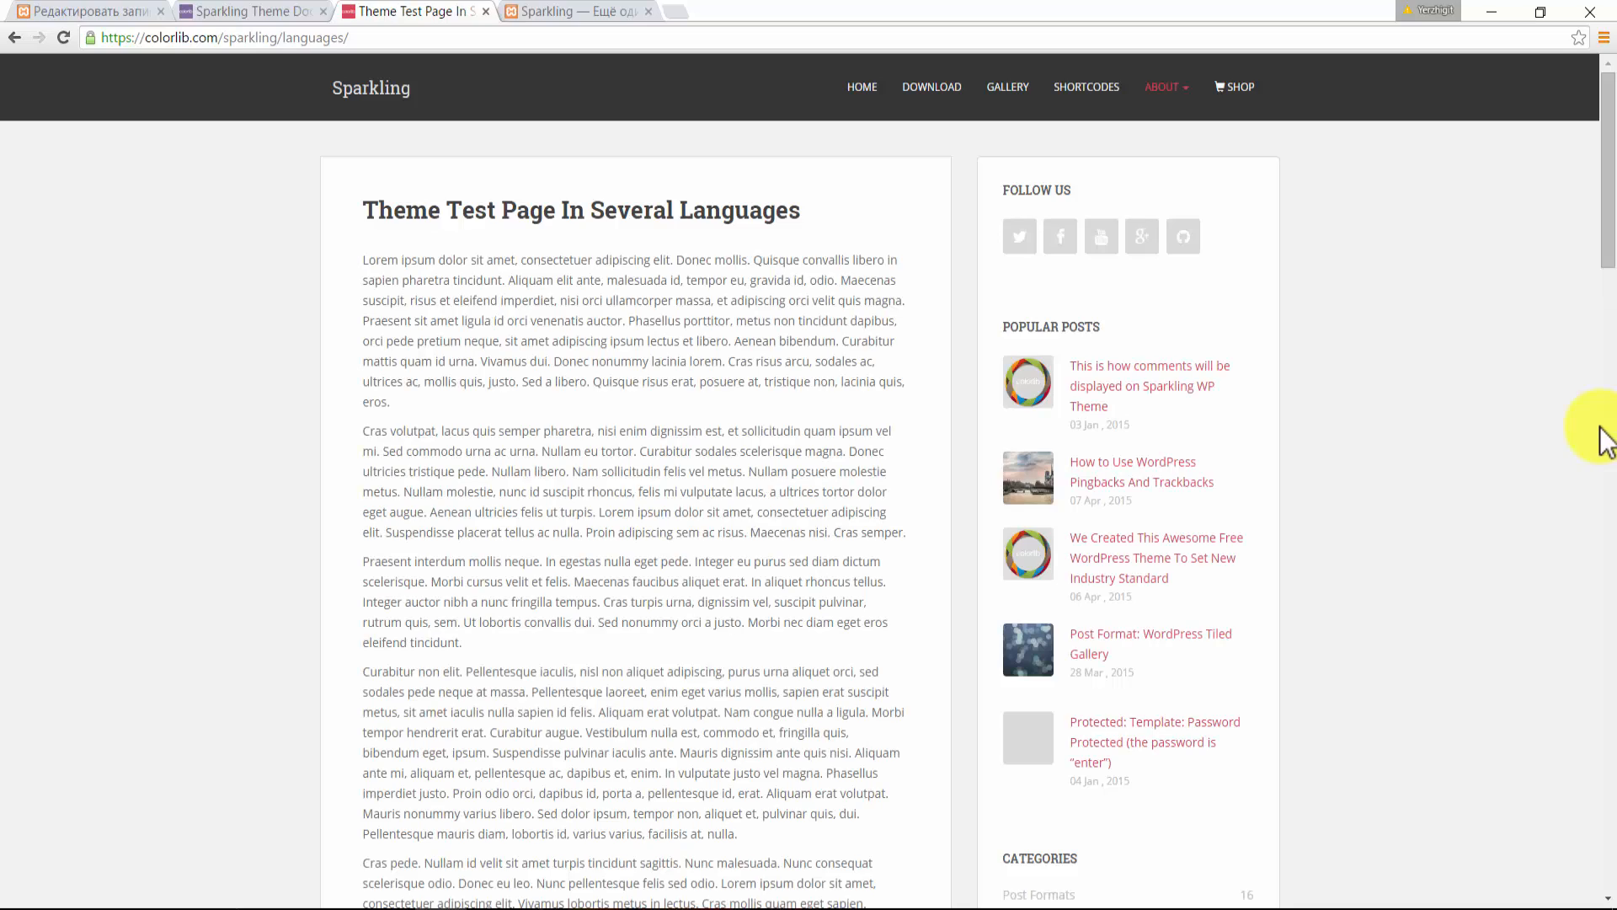
pyautogui.moveTo(1605, 185); pyautogui.dragTo(1598, 112)
# - Open the Page Markup And Formatting demo page and examine its heading, blockquote, table, list and tag styles down to the reply form
pyautogui.moveTo(1169, 118)
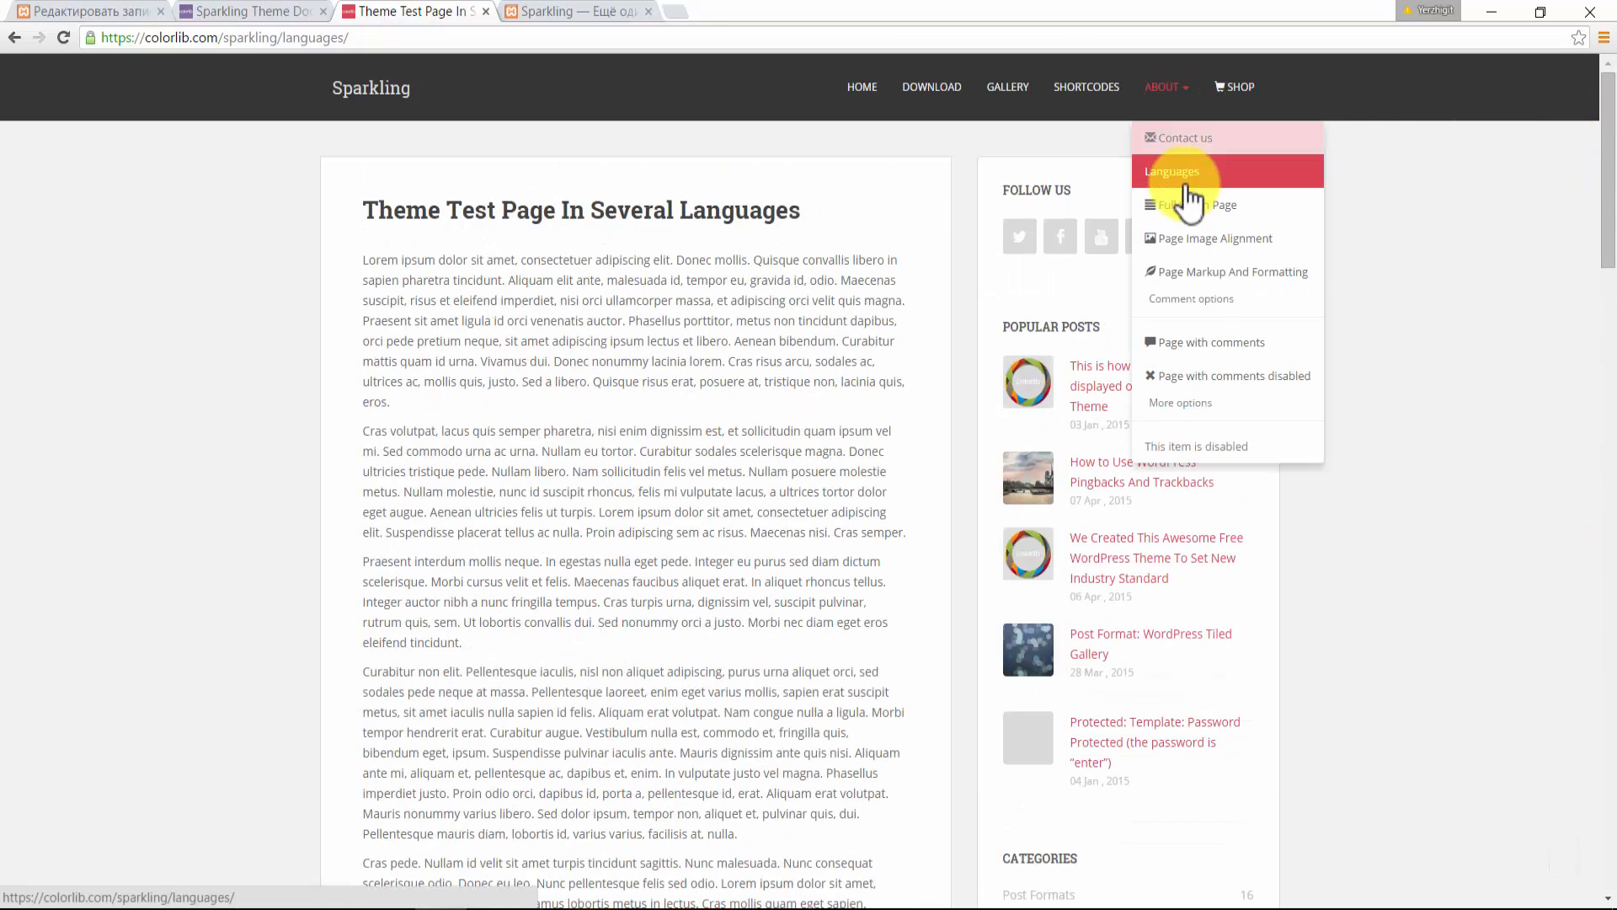
pyautogui.click(1210, 275)
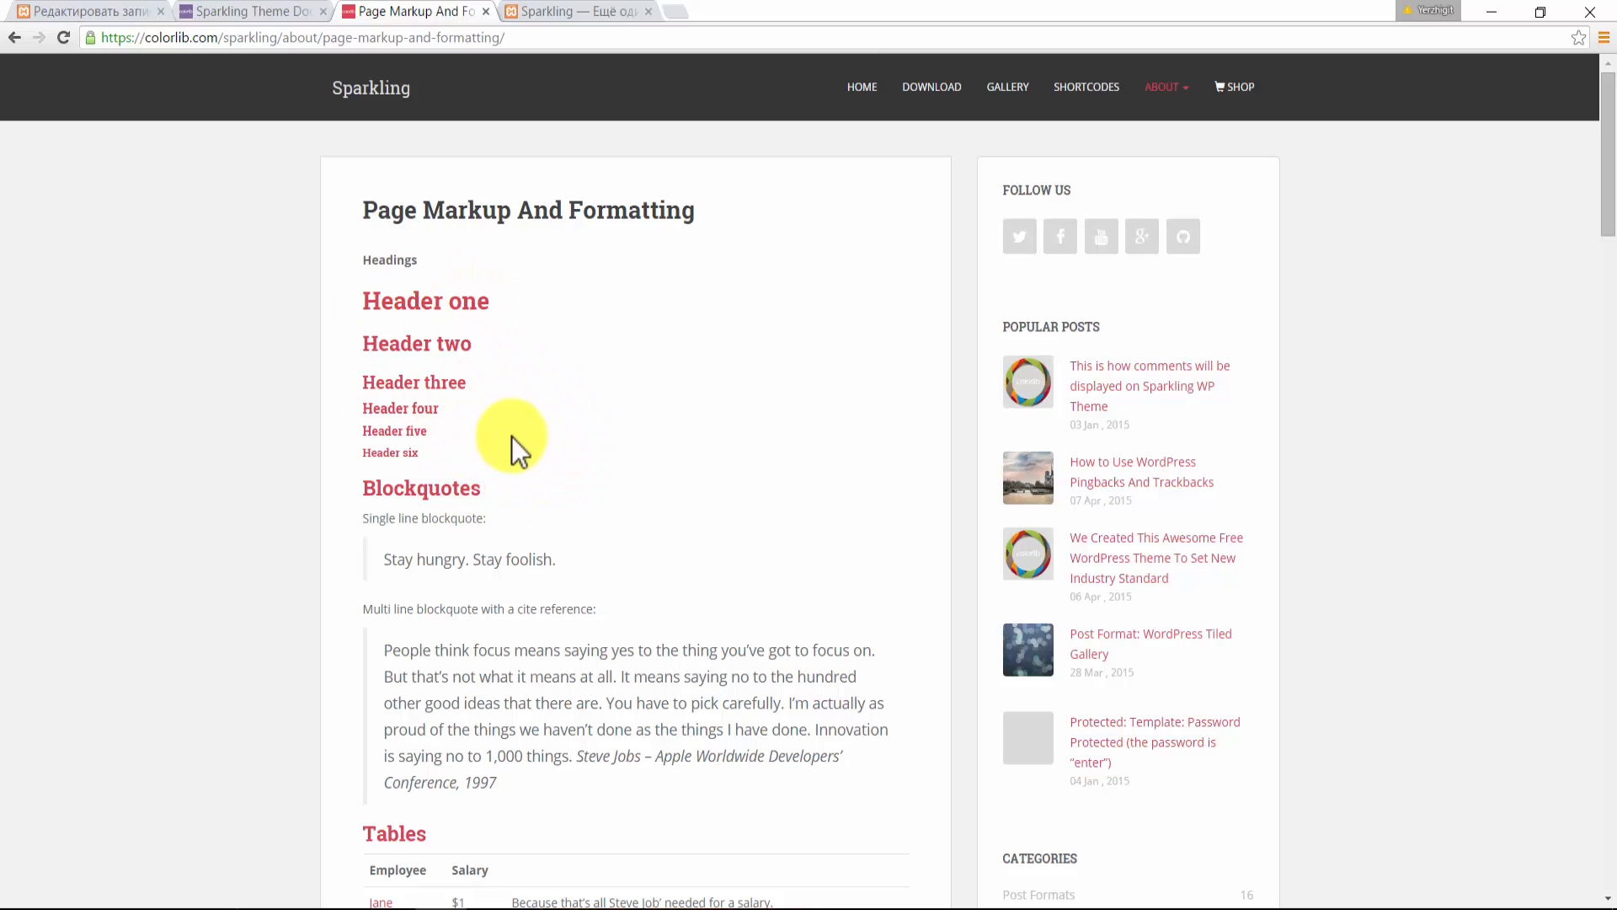
pyautogui.moveTo(1603, 152); pyautogui.dragTo(1613, 272)
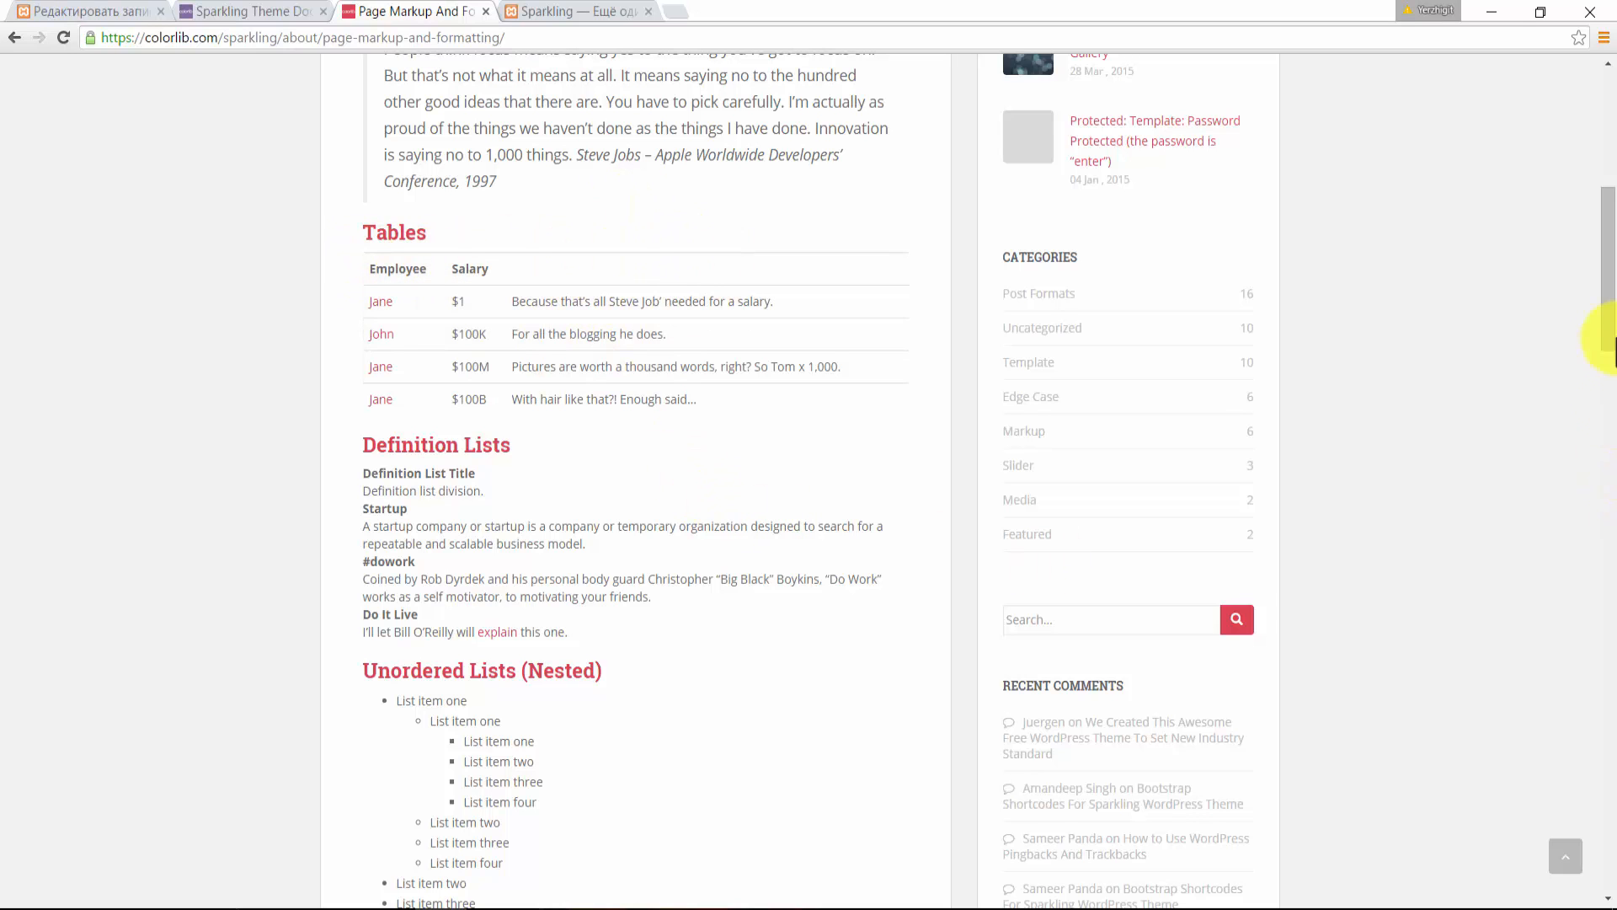
pyautogui.moveTo(1610, 342); pyautogui.dragTo(1611, 678)
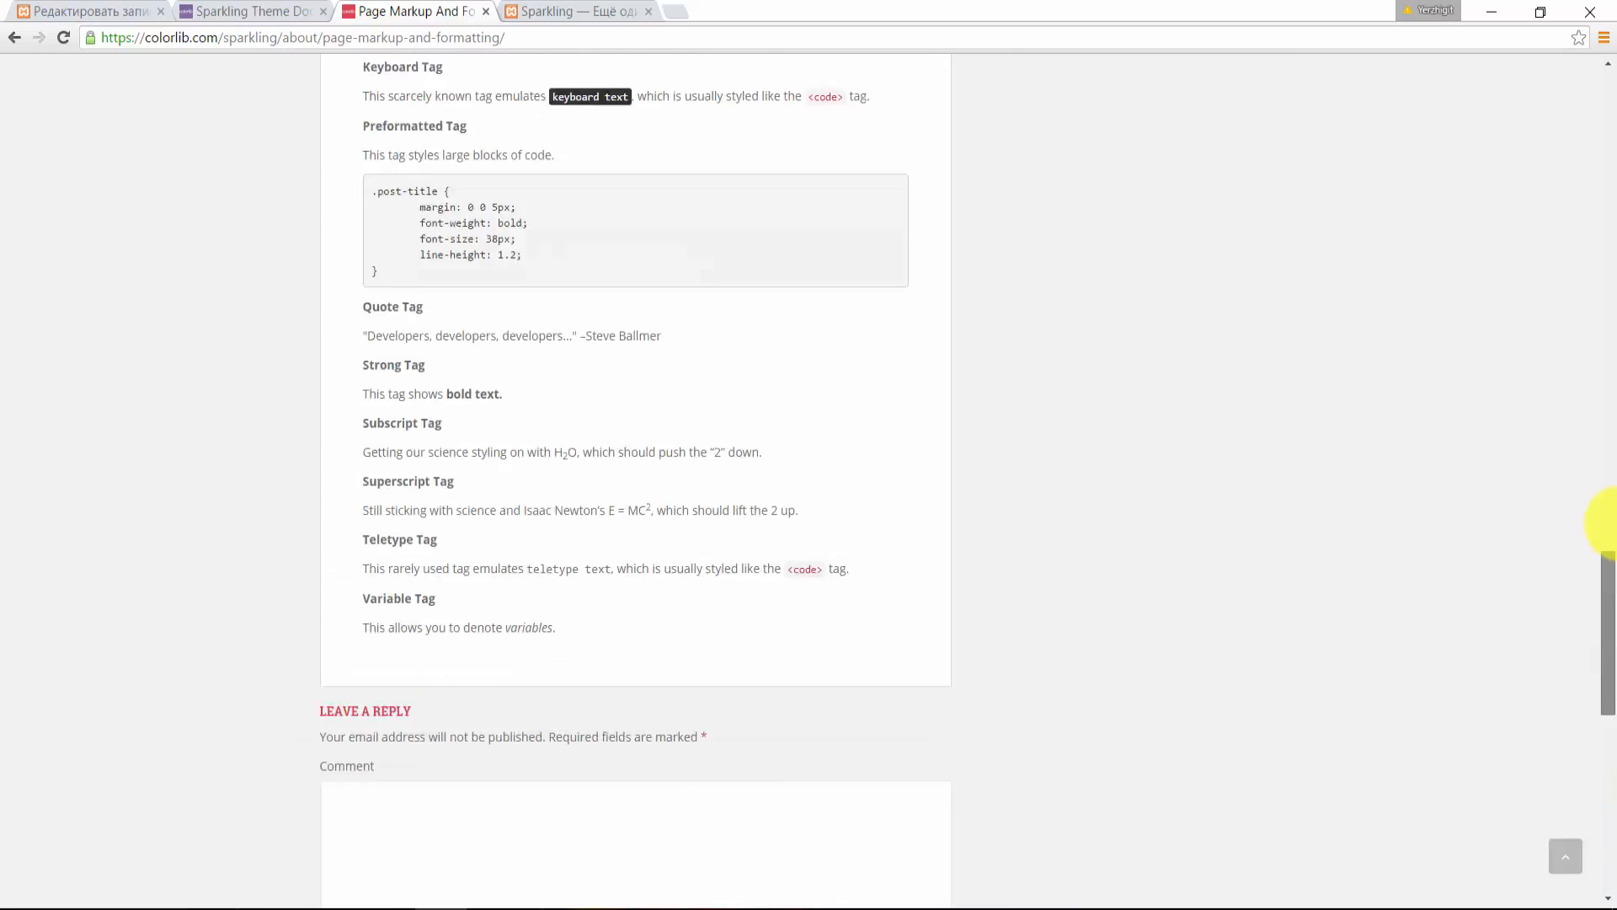
pyautogui.moveTo(1610, 522); pyautogui.dragTo(1613, 151)
# - Open the demo's Page with comments and check how its comments and replies are displayed
pyautogui.moveTo(1162, 98)
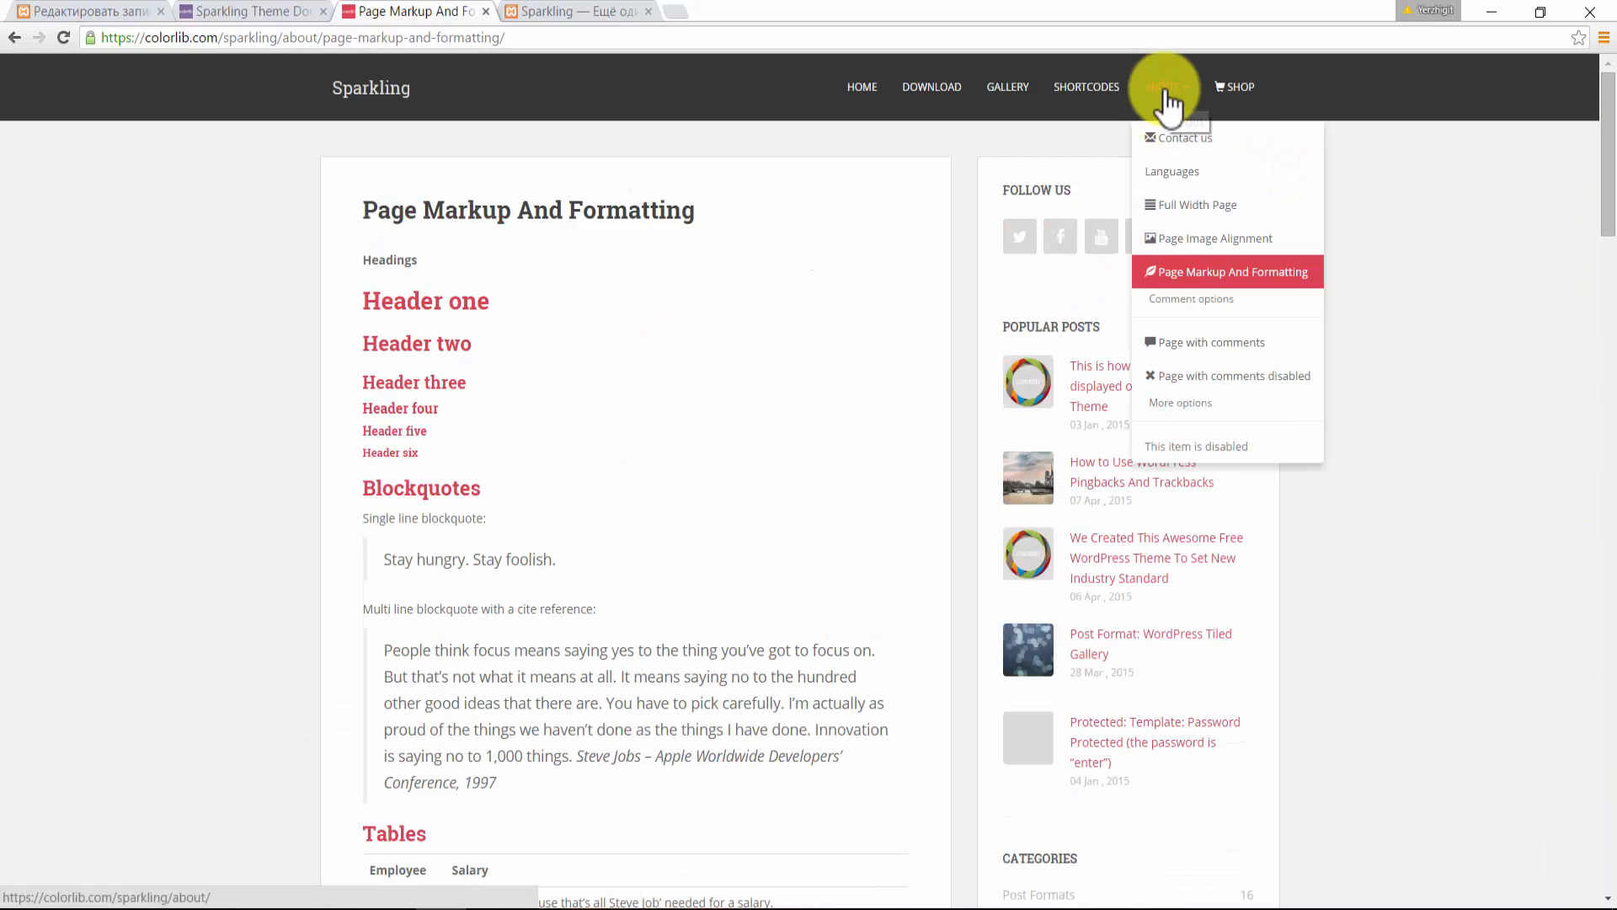
pyautogui.click(1206, 354)
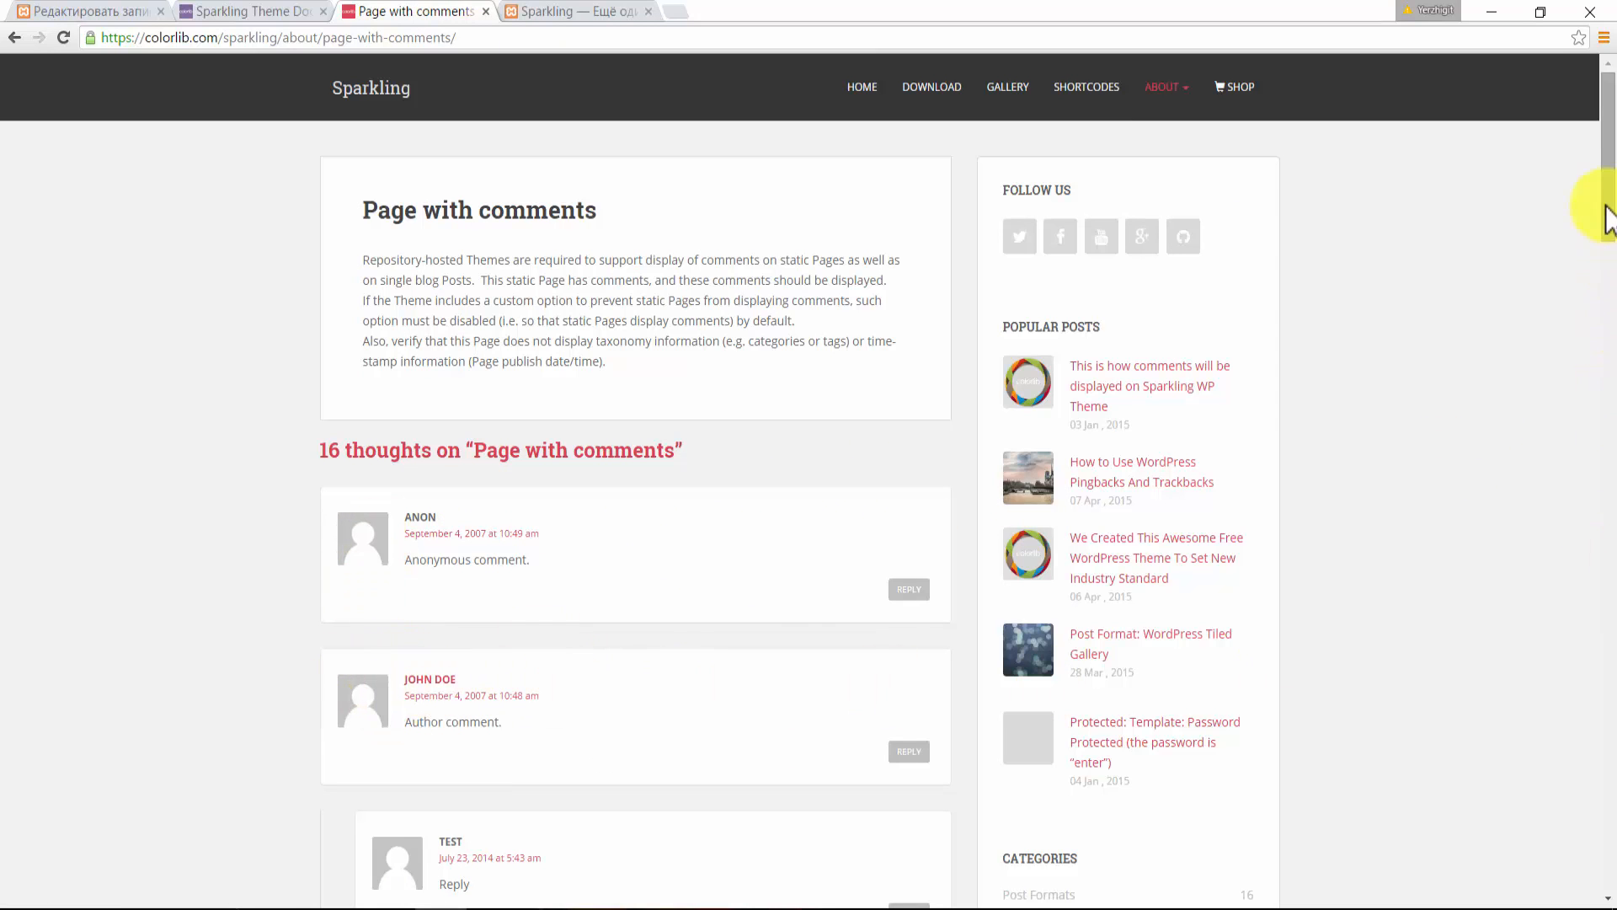
pyautogui.moveTo(1607, 217); pyautogui.dragTo(1606, 151)
# - Open the demo's Page with comments disabled to view a static page without a comment section
pyautogui.moveTo(1170, 106)
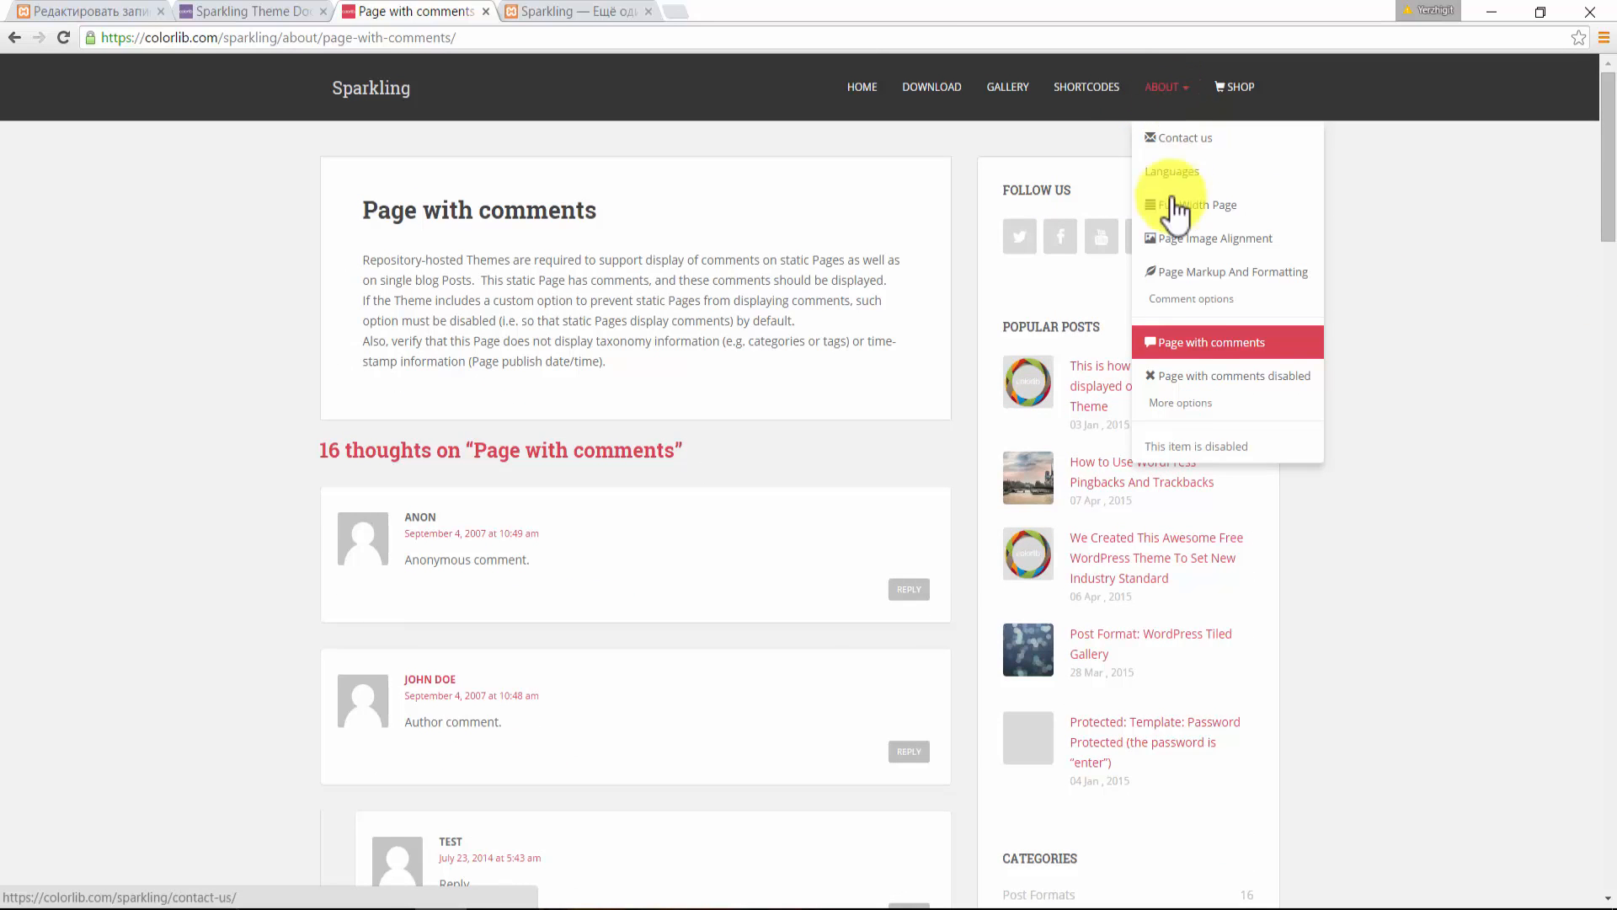
pyautogui.click(1211, 394)
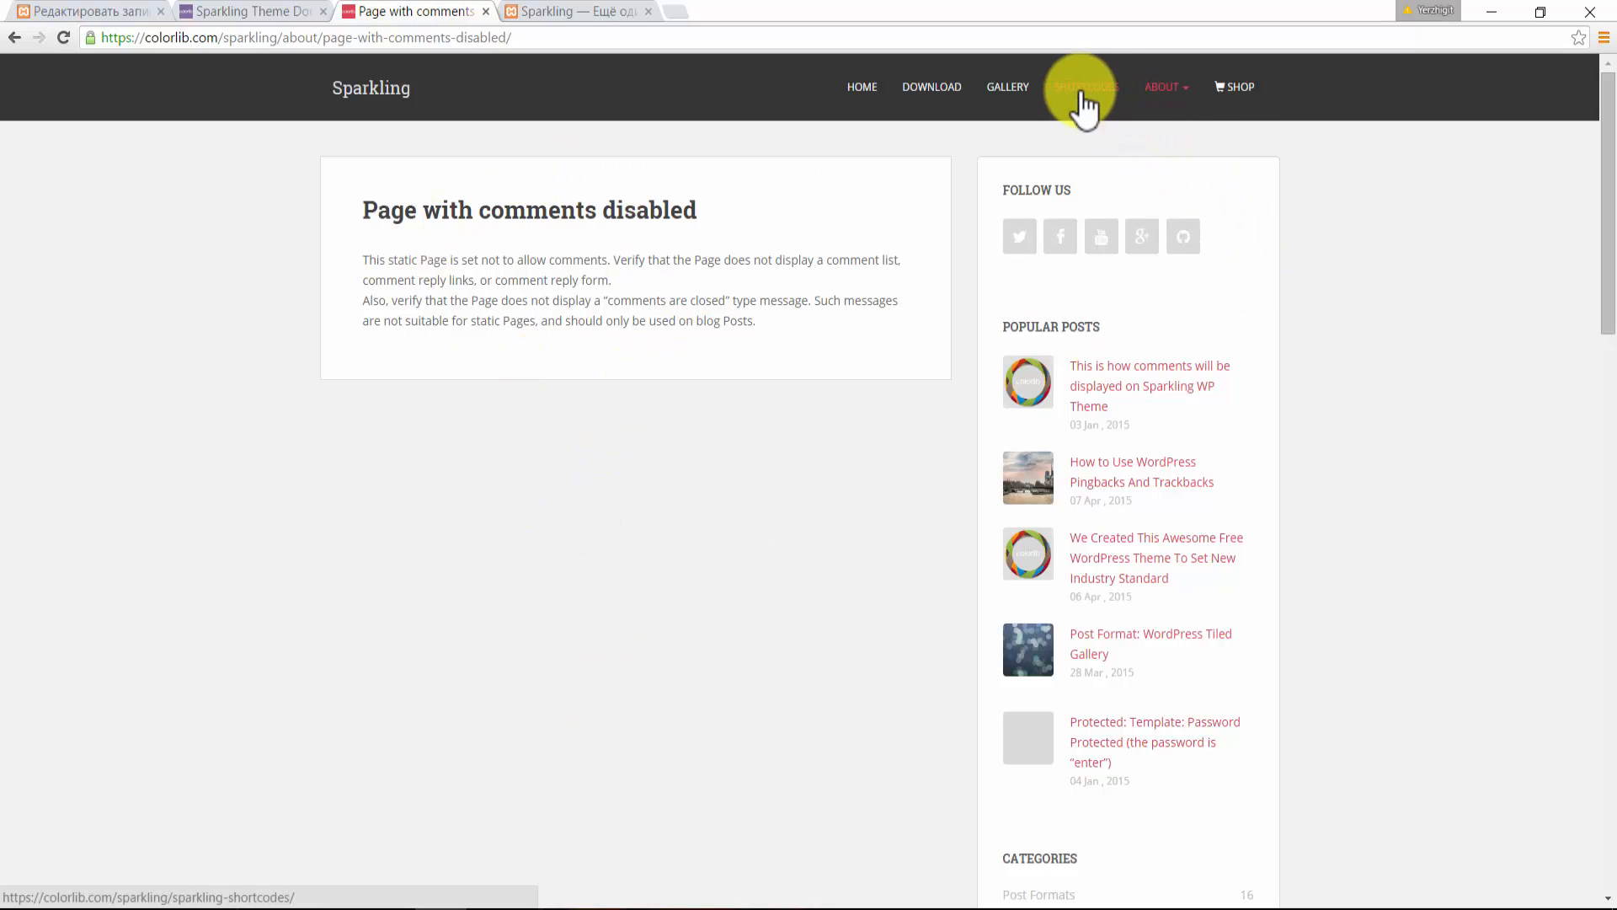
pyautogui.moveTo(1160, 86)
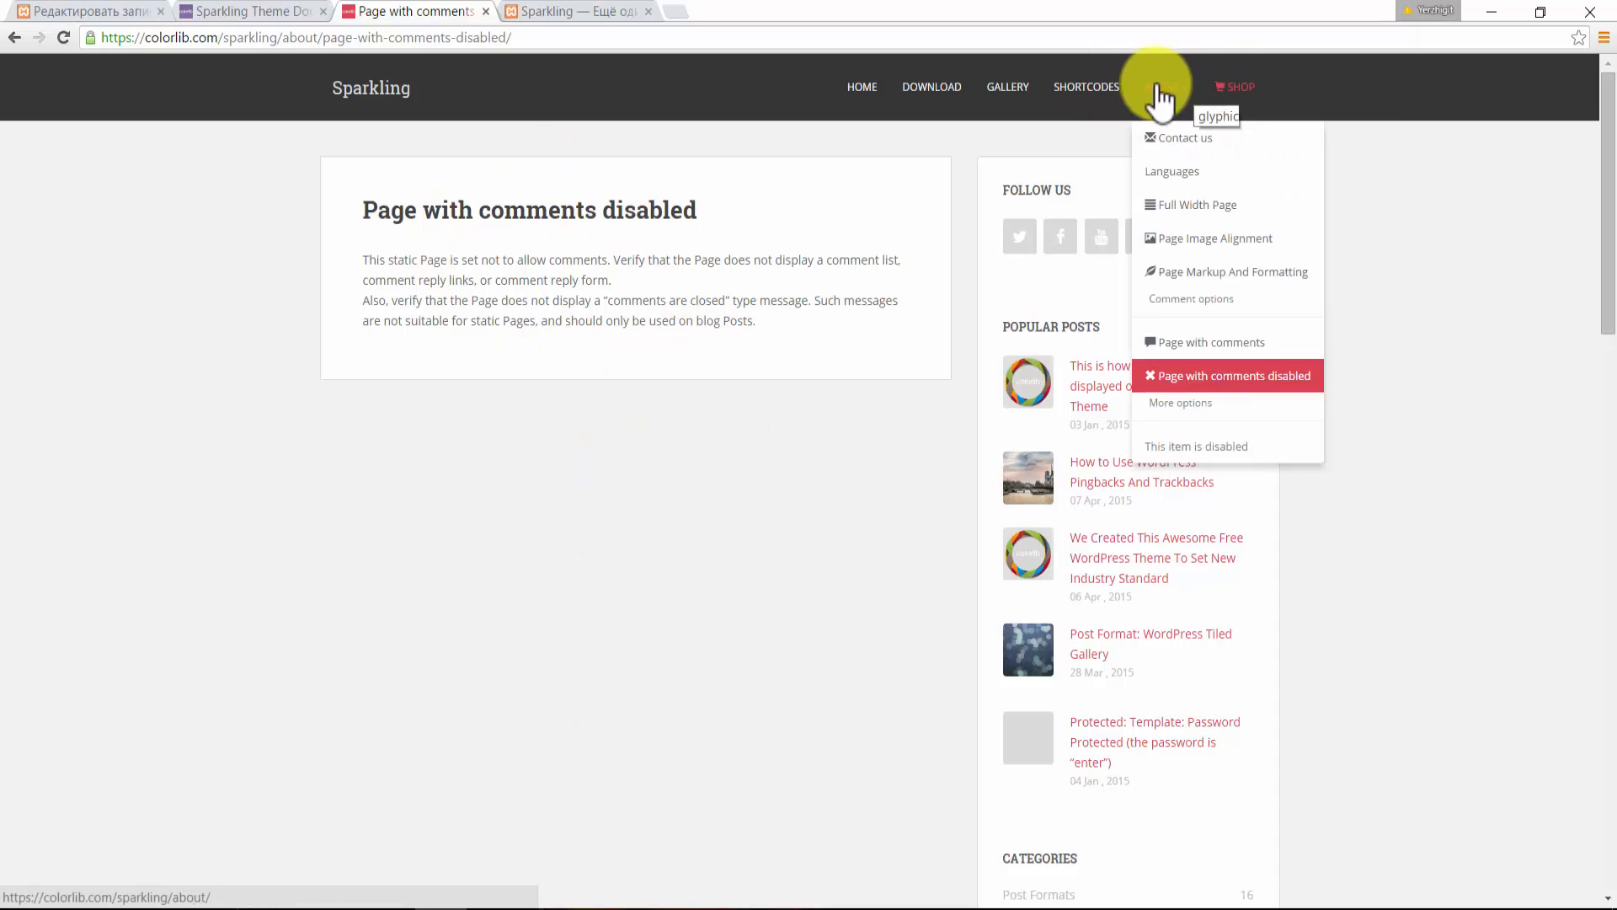
# - Open the demo's Shortcodes page, review its elements from the accordion to the services section and comments, and return to its header
pyautogui.click(1094, 89)
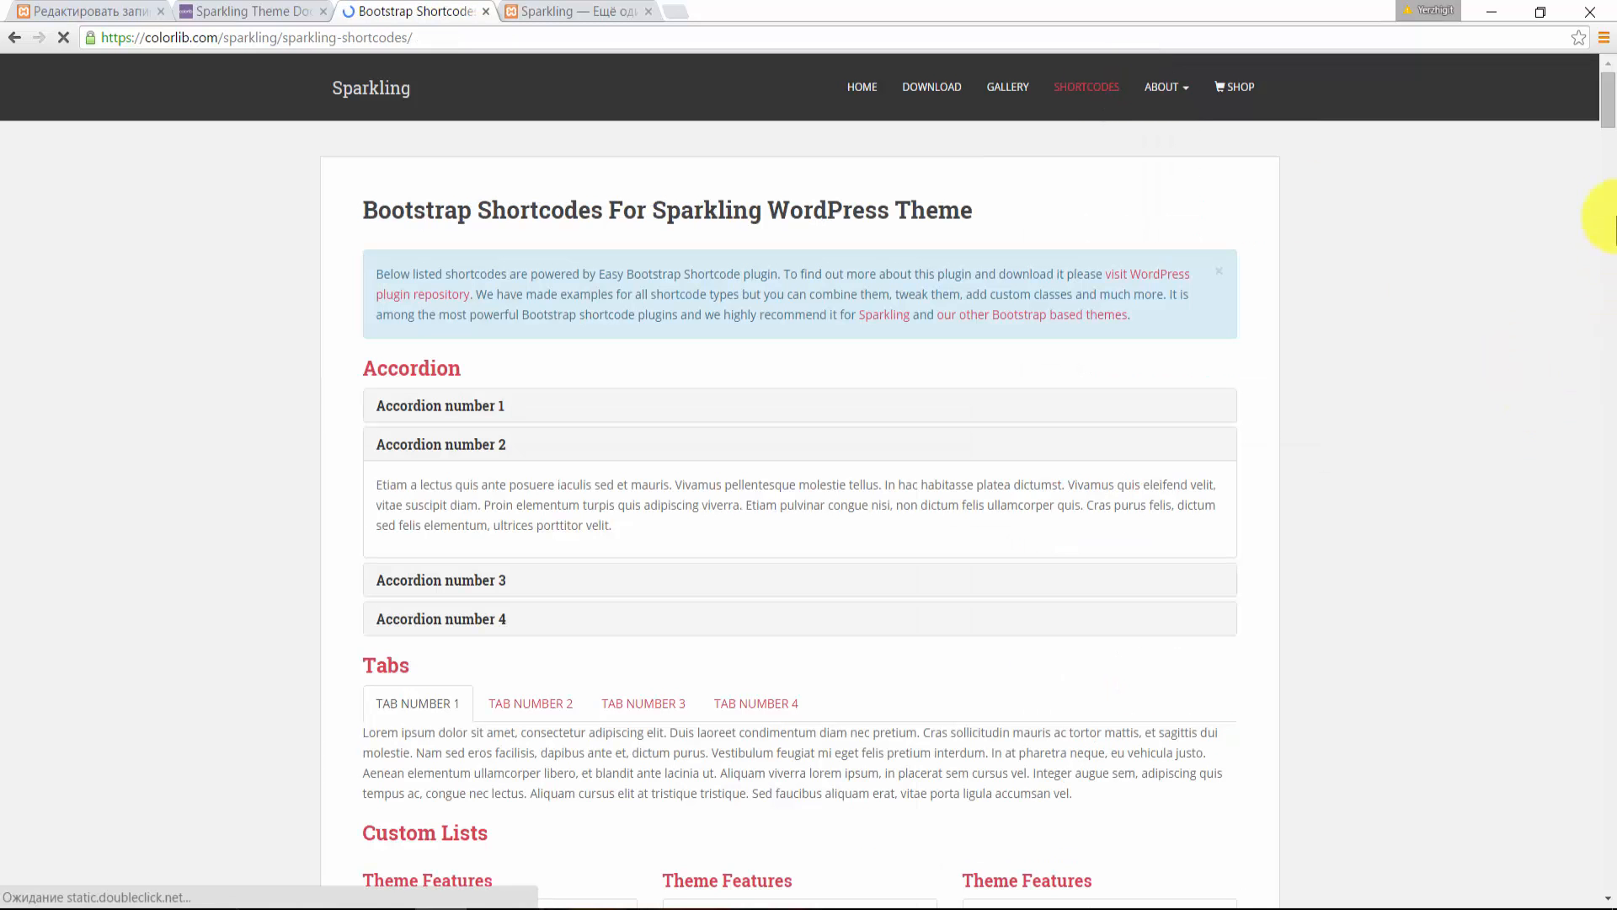
pyautogui.moveTo(1610, 118); pyautogui.dragTo(1610, 136)
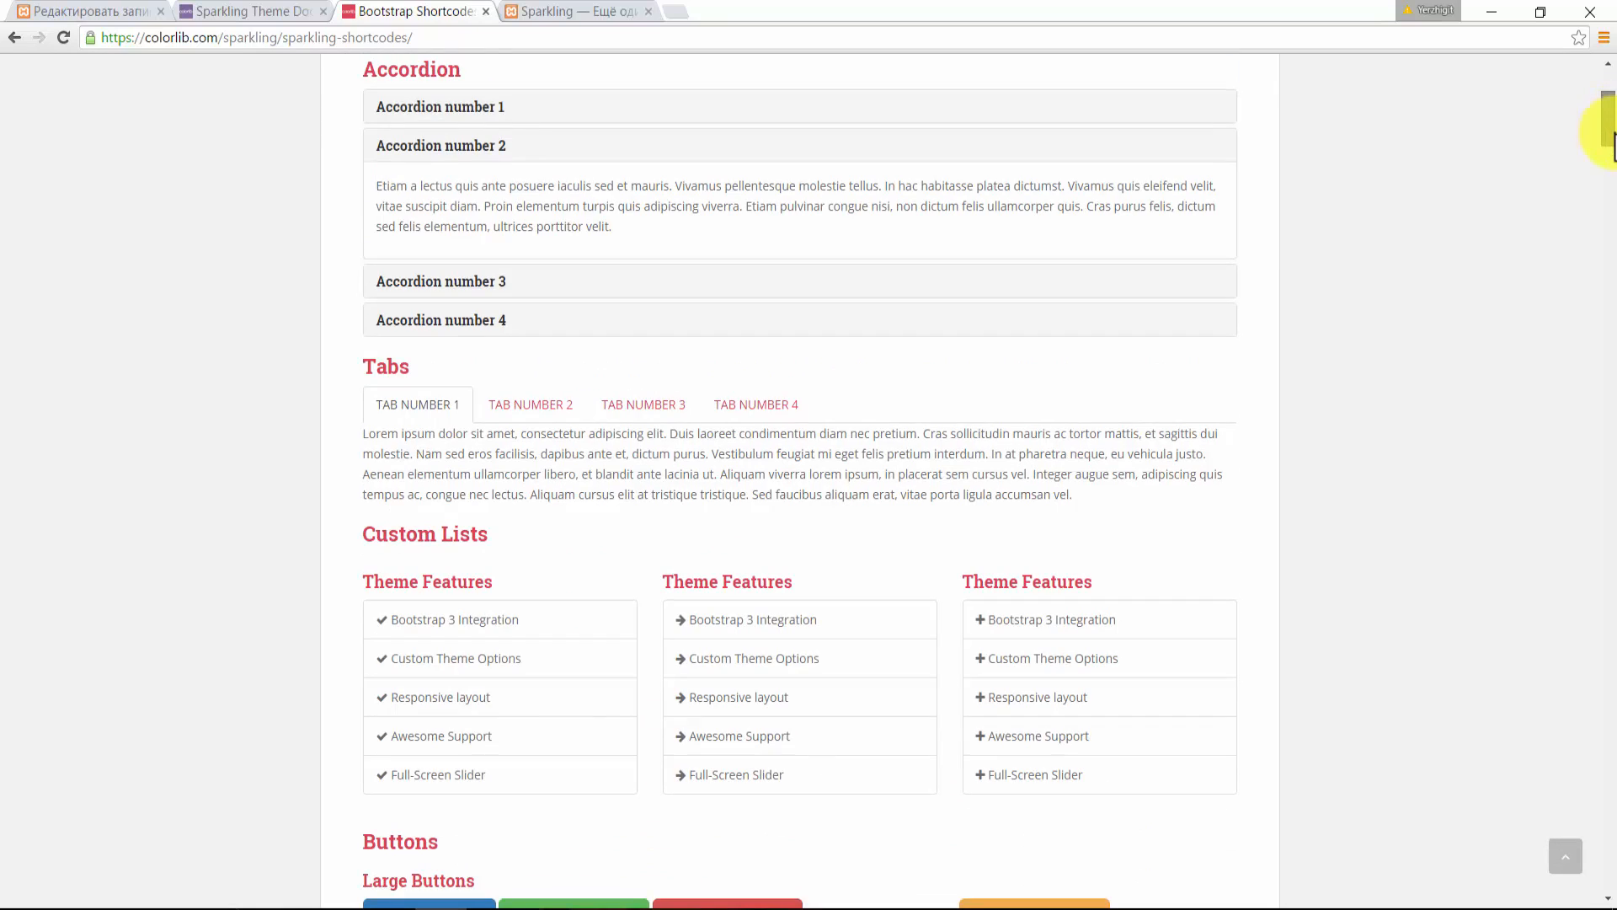
pyautogui.moveTo(1613, 132); pyautogui.dragTo(1613, 379)
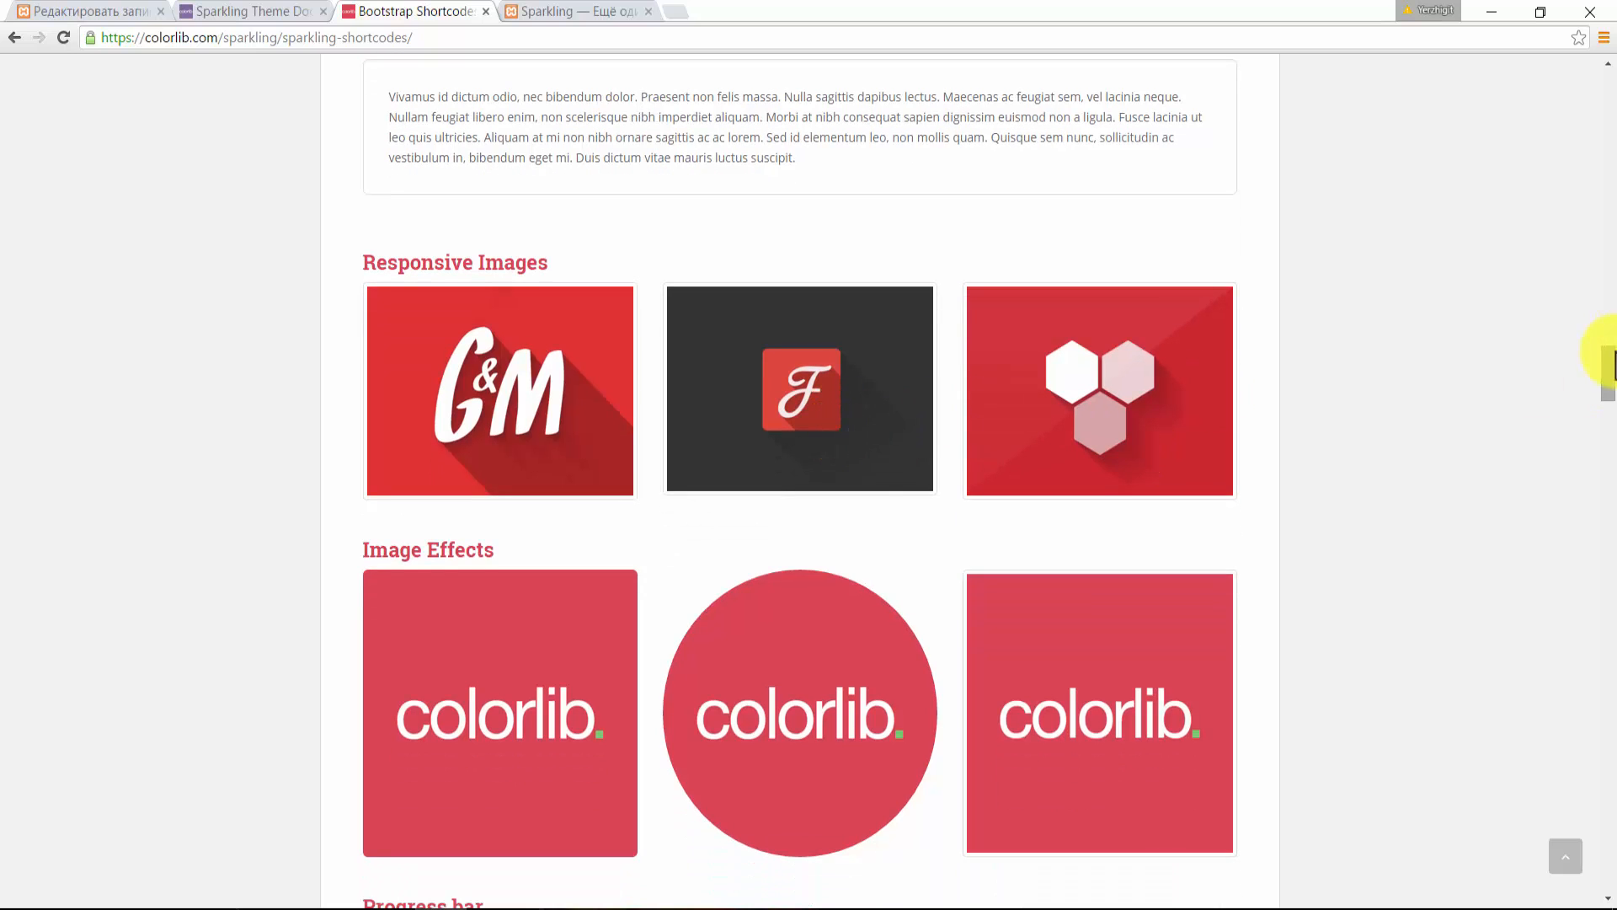
pyautogui.moveTo(1613, 363); pyautogui.dragTo(1613, 404)
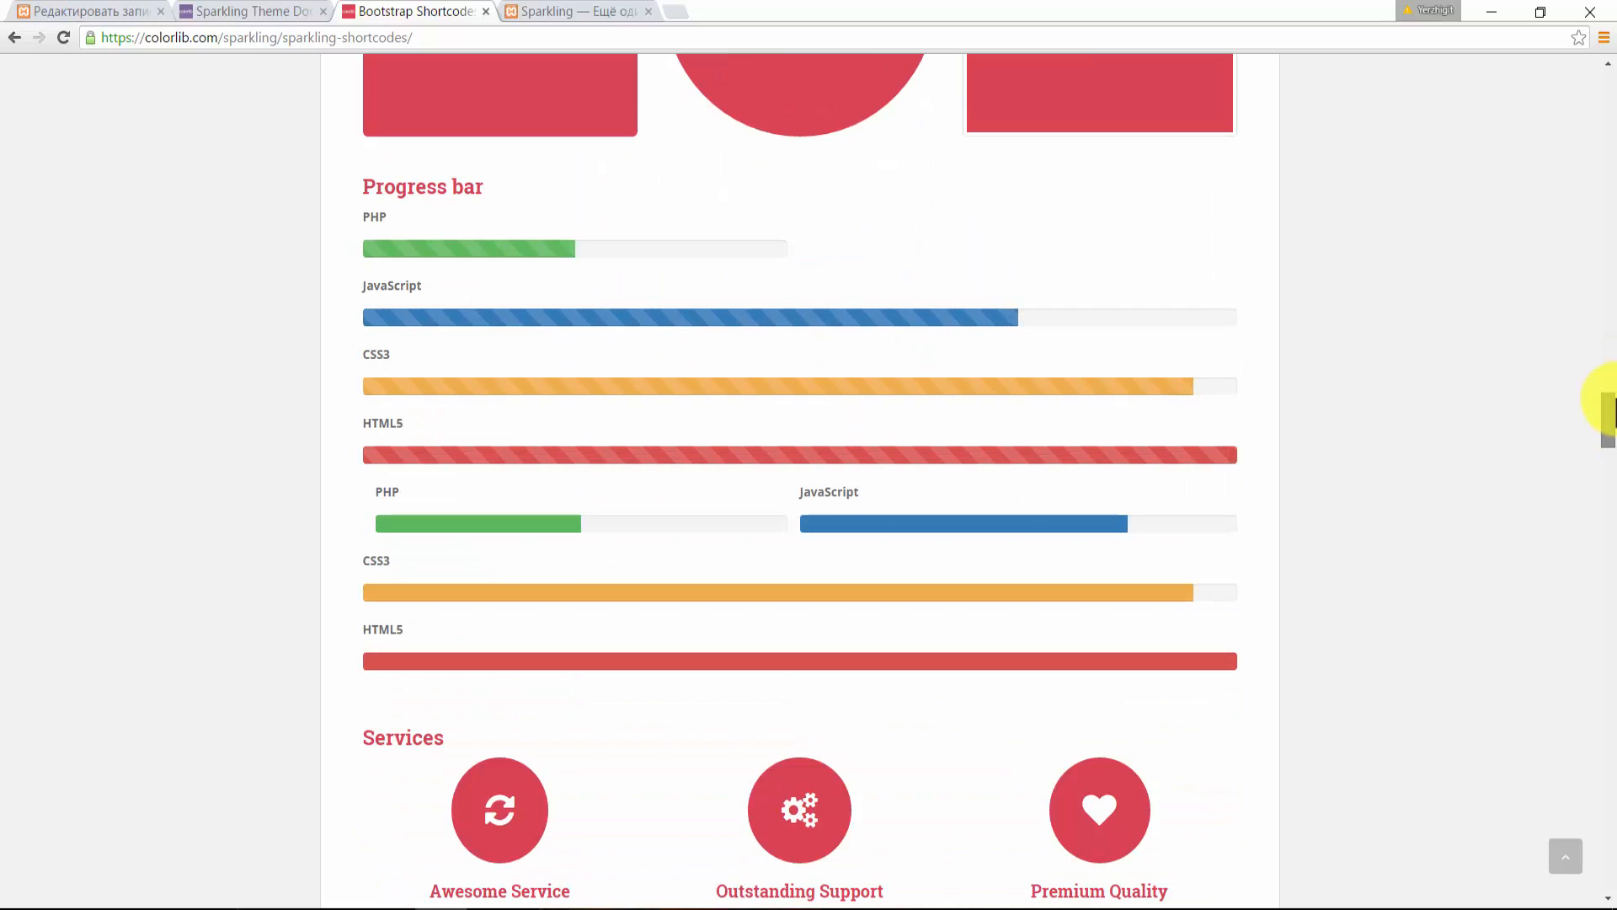
pyautogui.moveTo(1608, 398); pyautogui.dragTo(1609, 458)
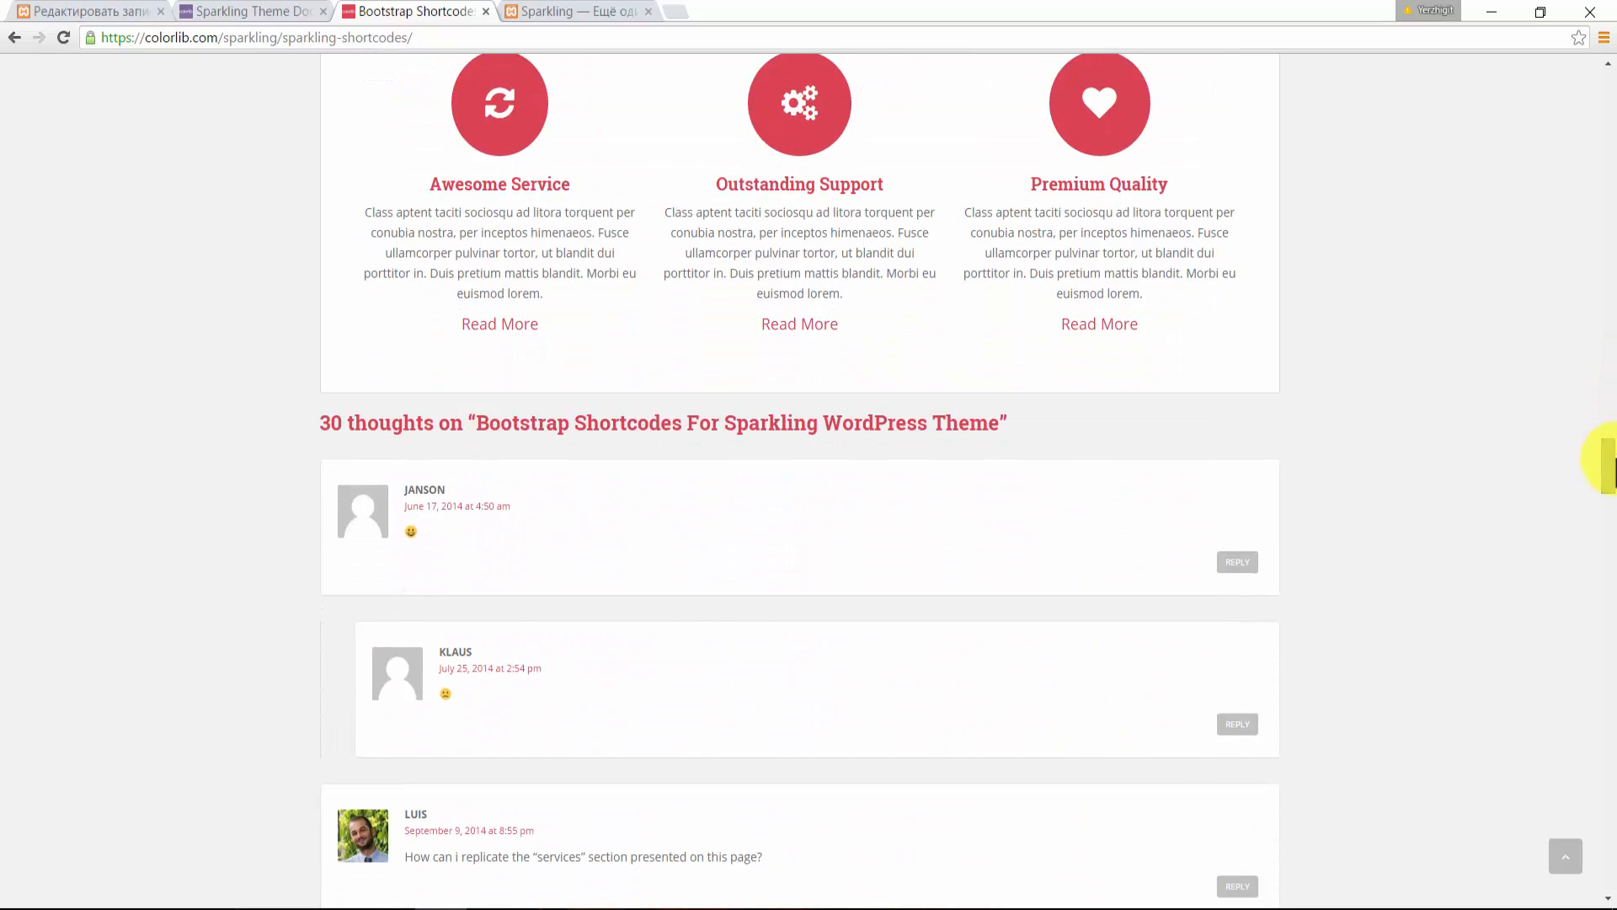
pyautogui.click(1572, 876)
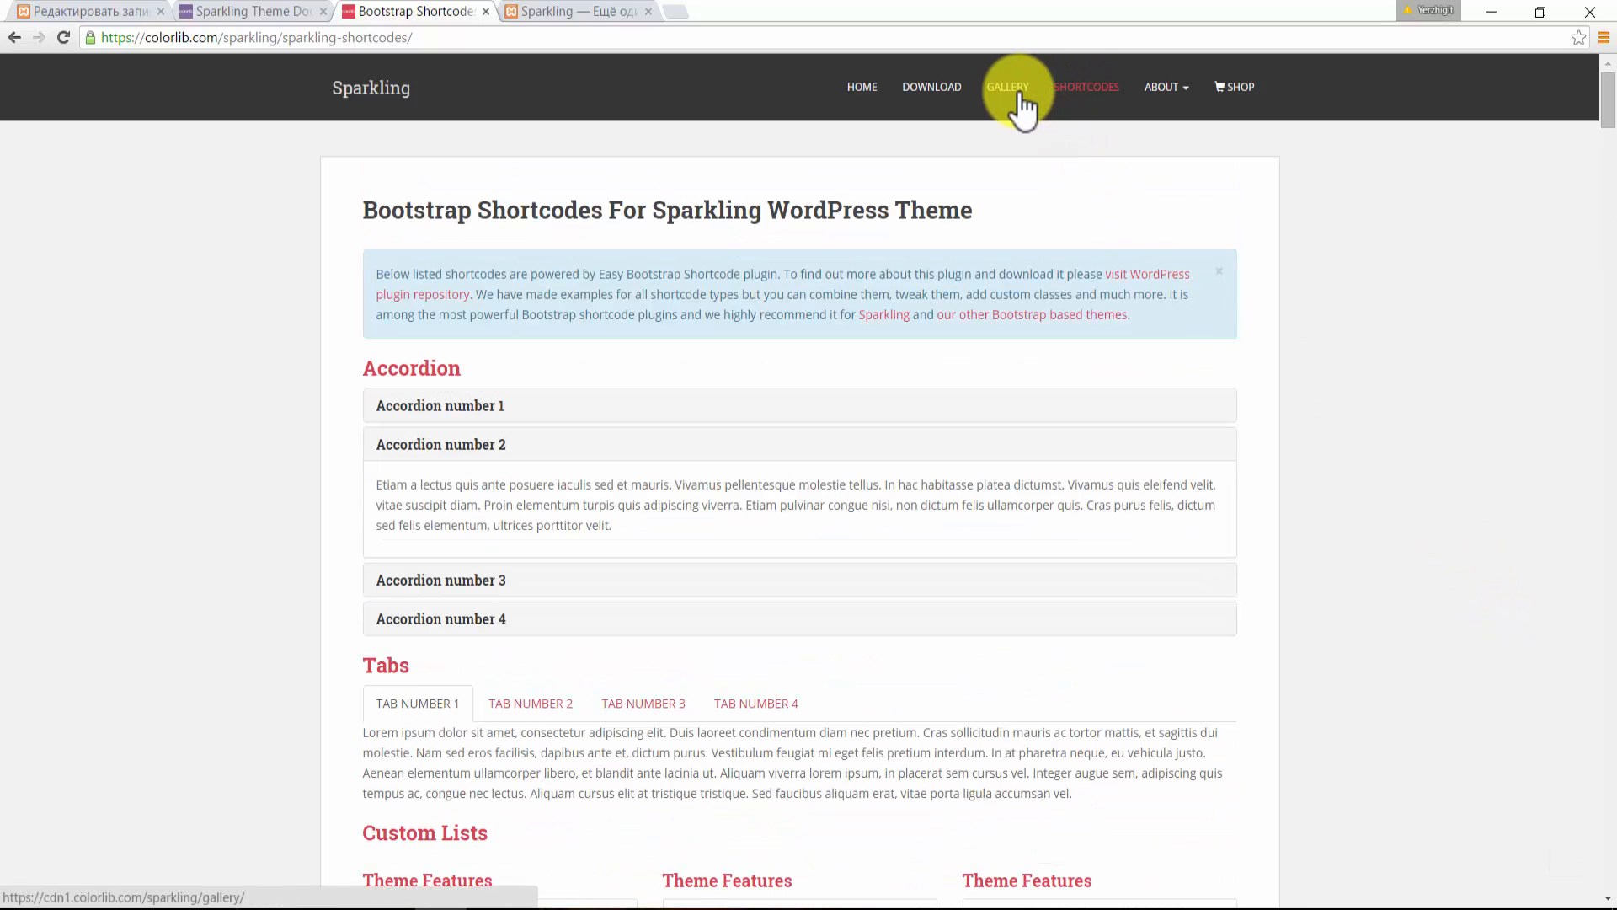
# - Go back to the demo home page and review its slider, sticky post, sidebar widgets and footer
pyautogui.click(860, 87)
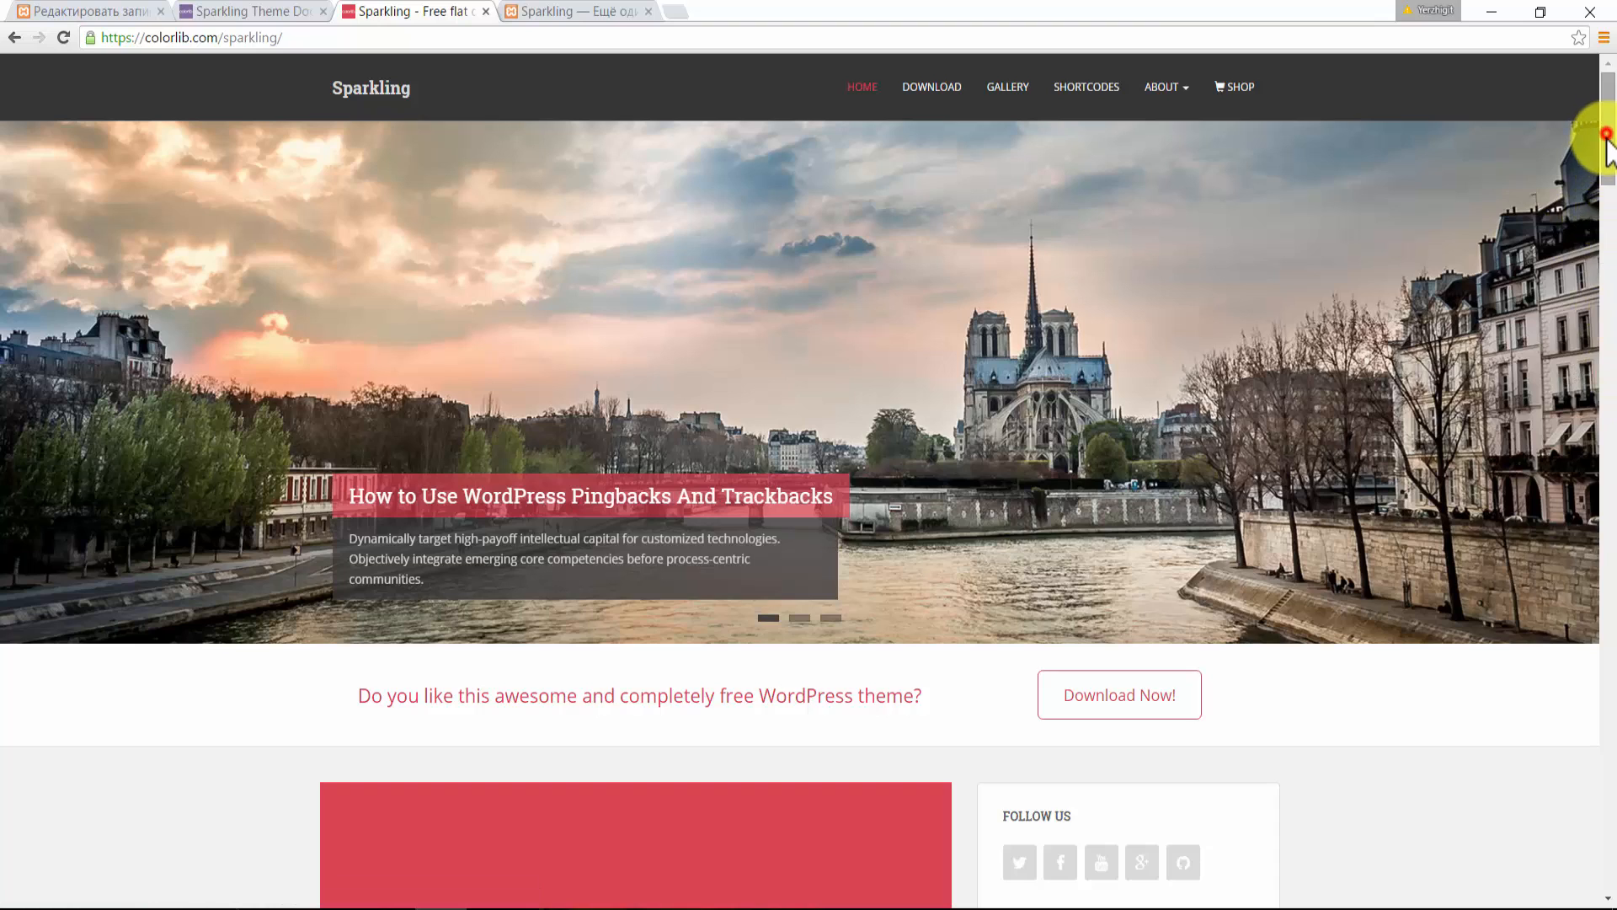
pyautogui.moveTo(1607, 137); pyautogui.dragTo(1607, 205)
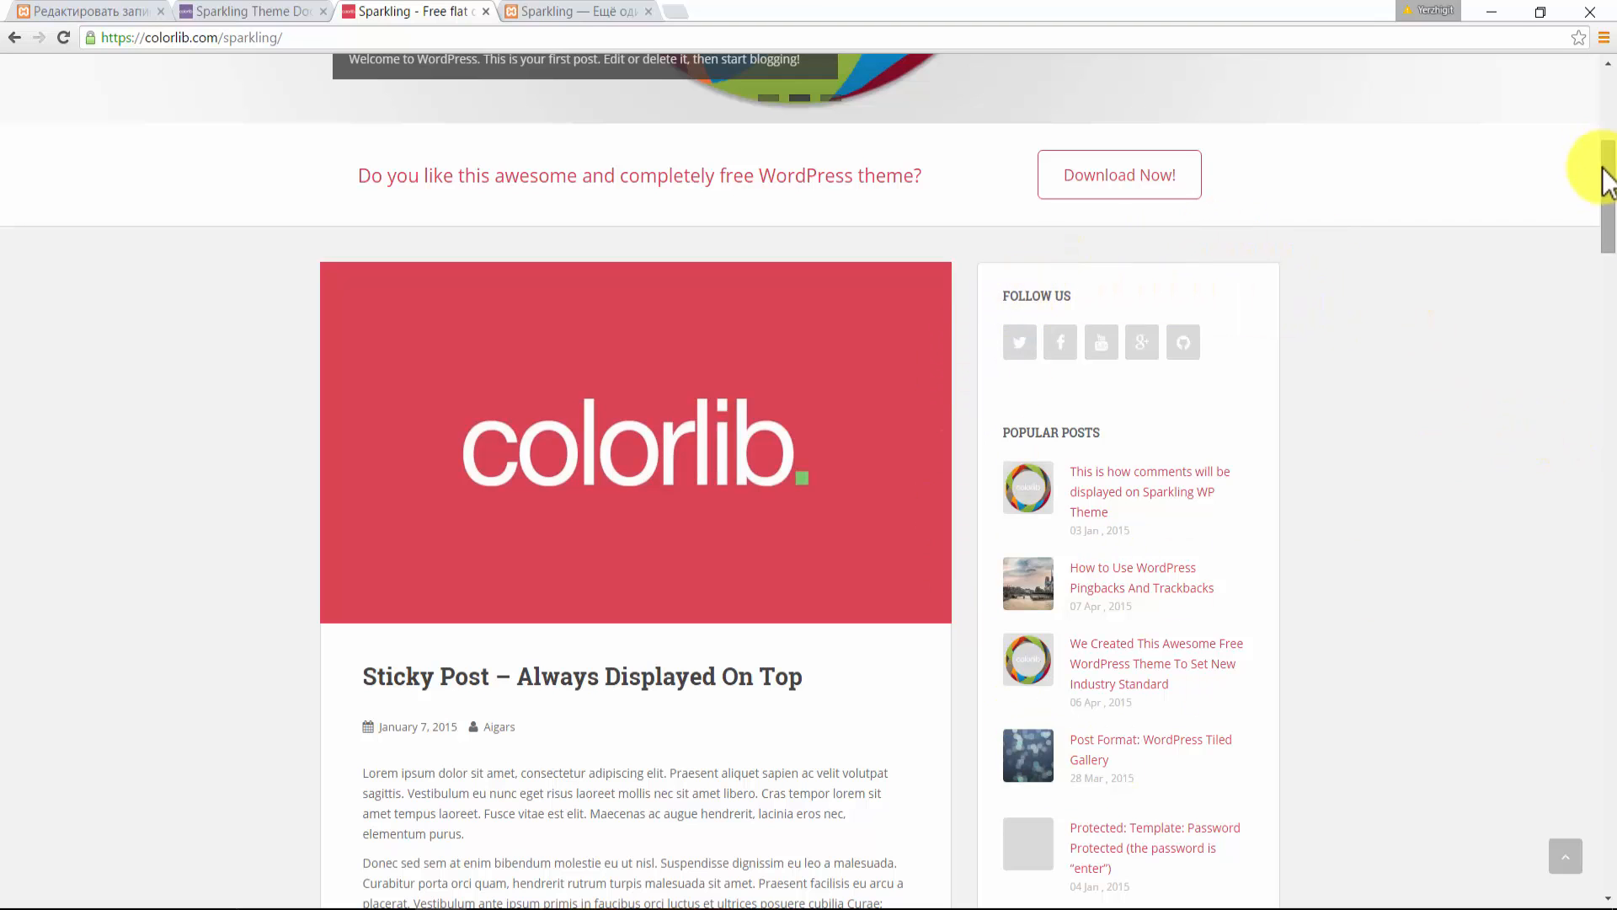
pyautogui.moveTo(1609, 180)
pyautogui.mouseDown()
pyautogui.moveTo(1609, 245)
pyautogui.moveTo(1610, 194)
pyautogui.mouseUp()
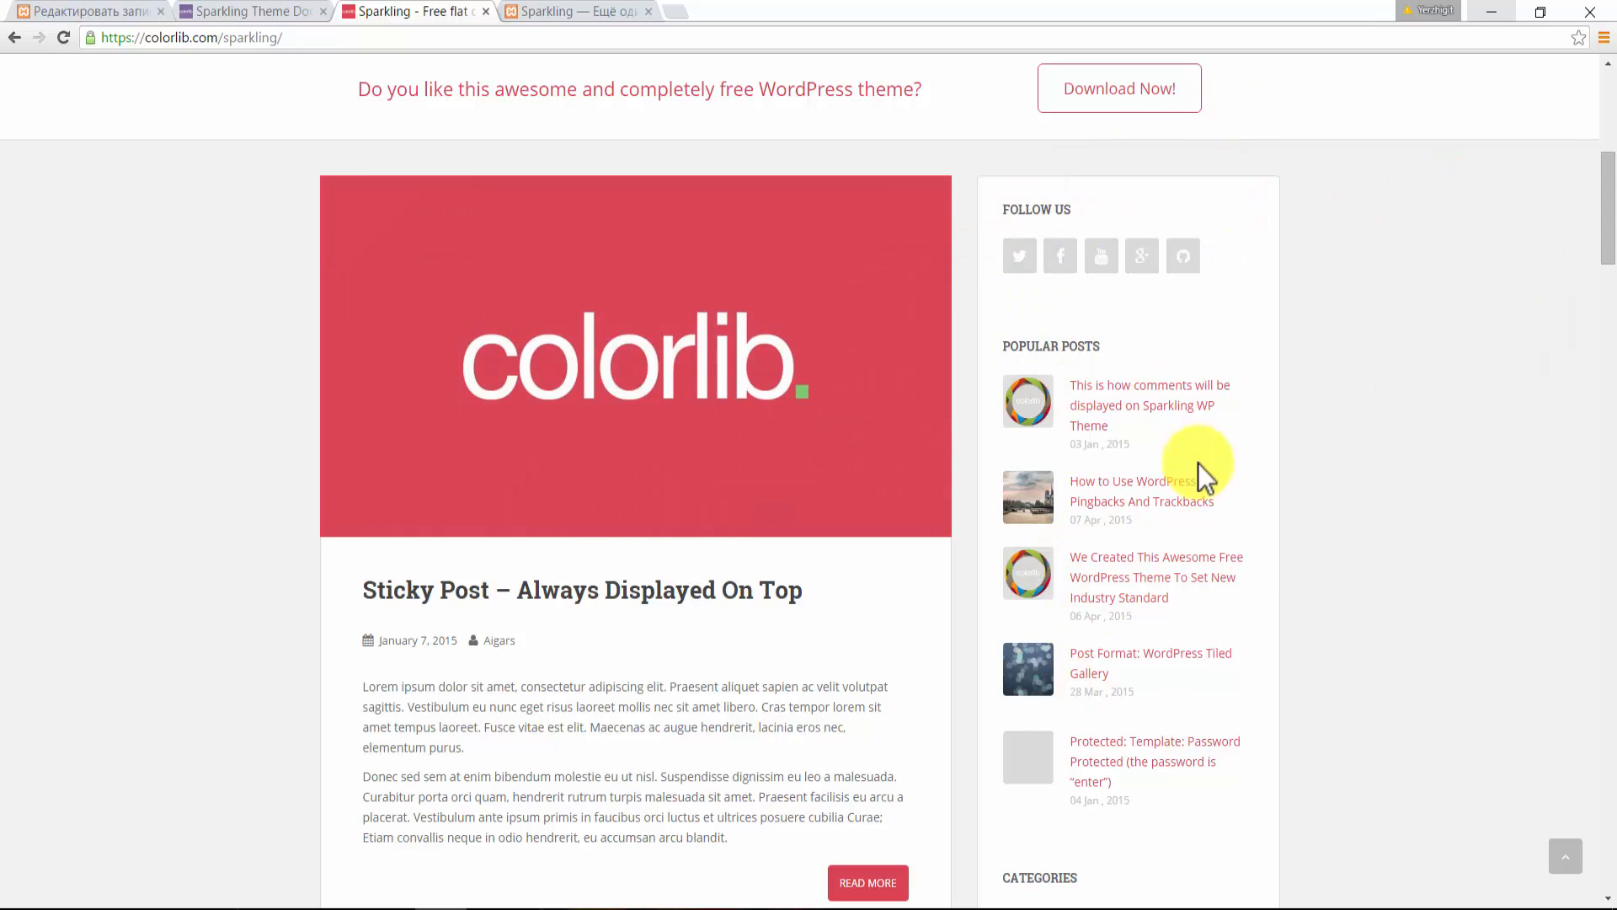
pyautogui.moveTo(1610, 239)
pyautogui.mouseDown()
pyautogui.moveTo(1598, 155)
pyautogui.moveTo(1605, 262)
pyautogui.mouseUp()
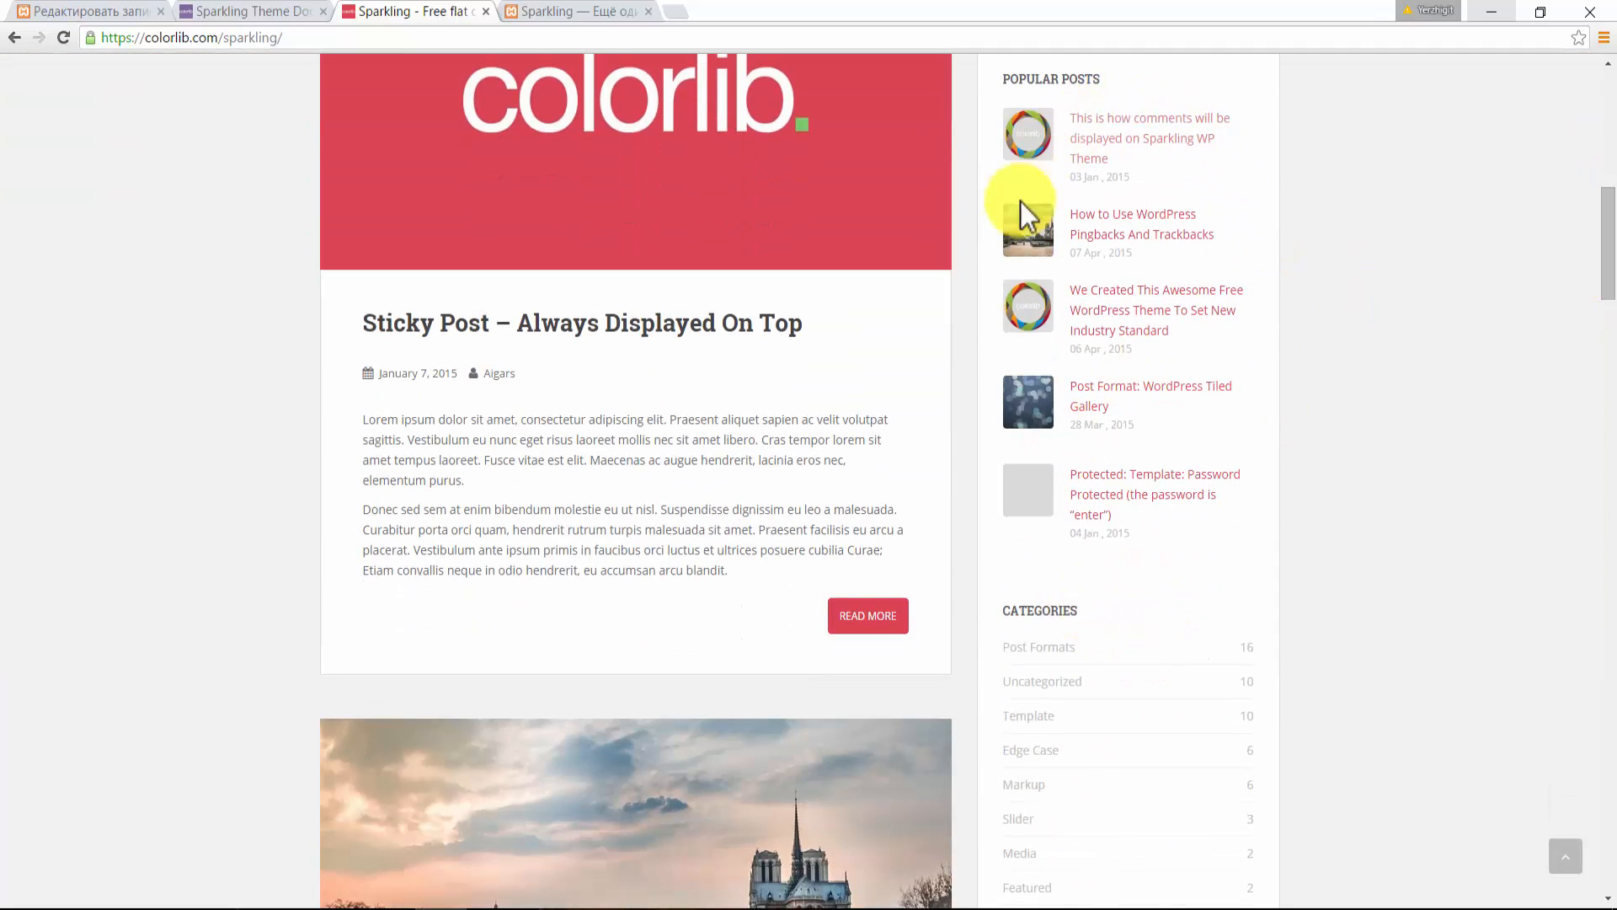
pyautogui.moveTo(1610, 216); pyautogui.dragTo(1606, 72)
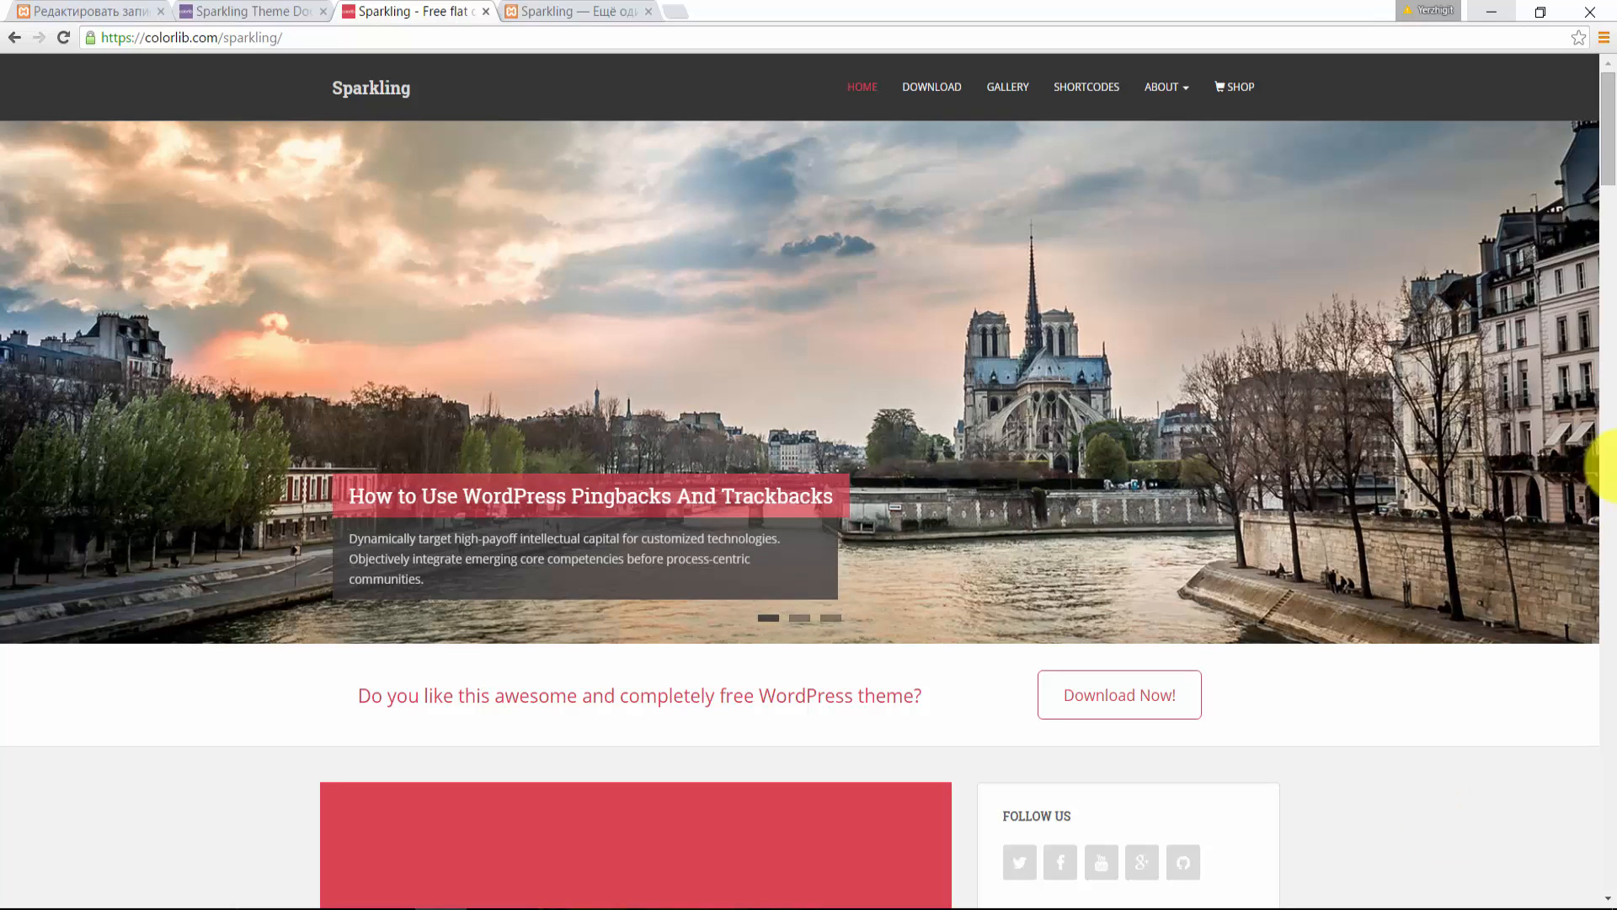
pyautogui.moveTo(1598, 162); pyautogui.dragTo(1612, 849)
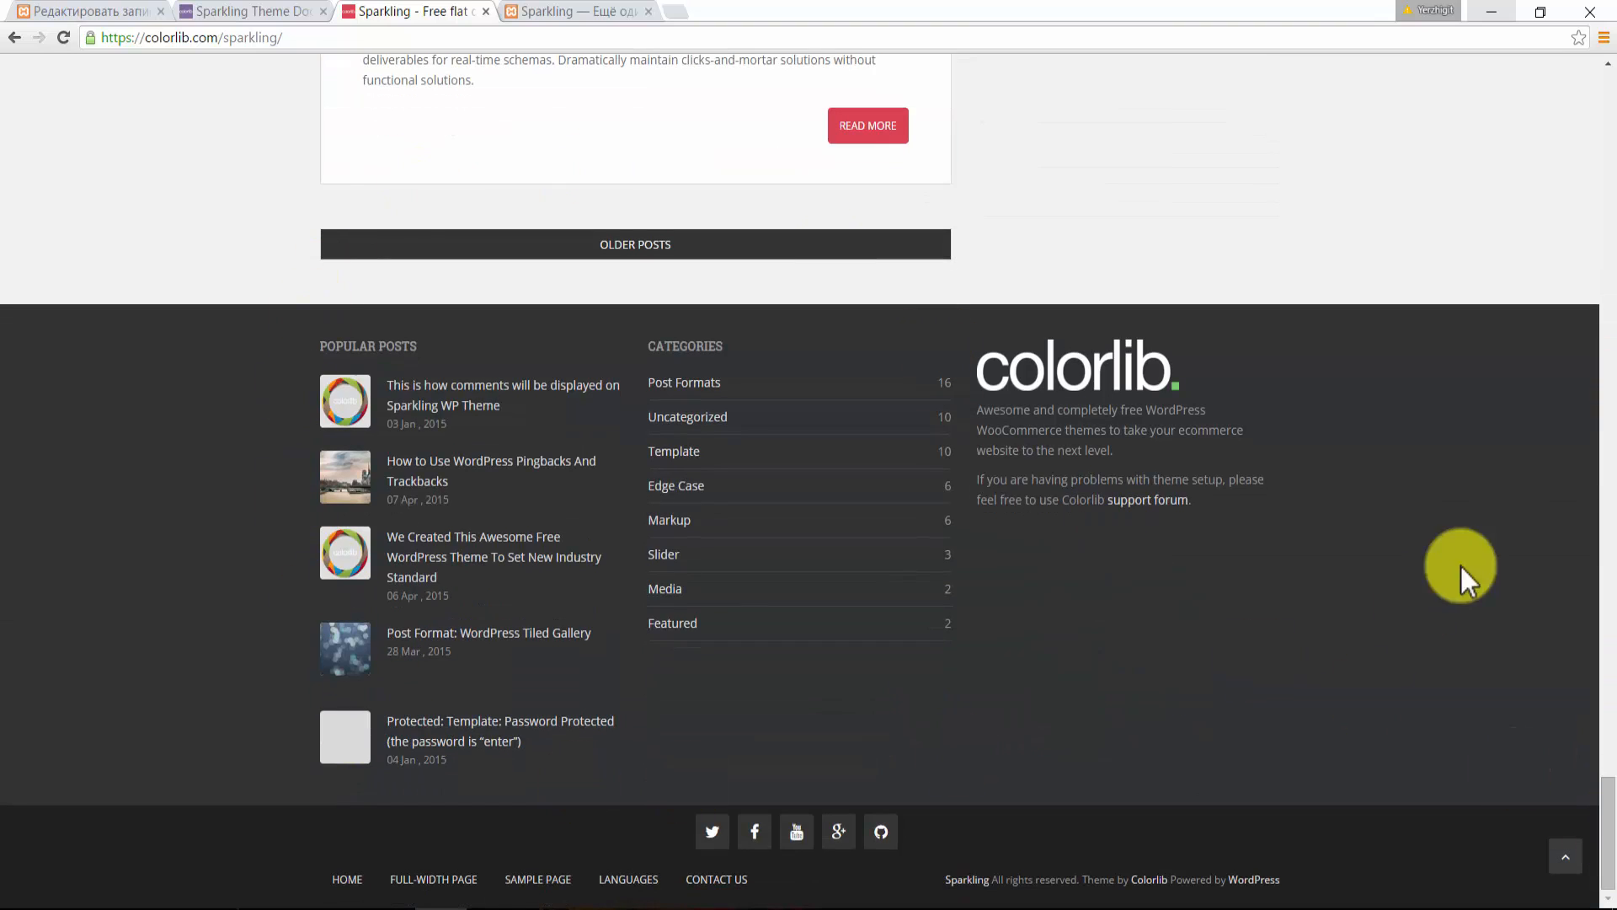
pyautogui.moveTo(1610, 809); pyautogui.dragTo(1599, 282)
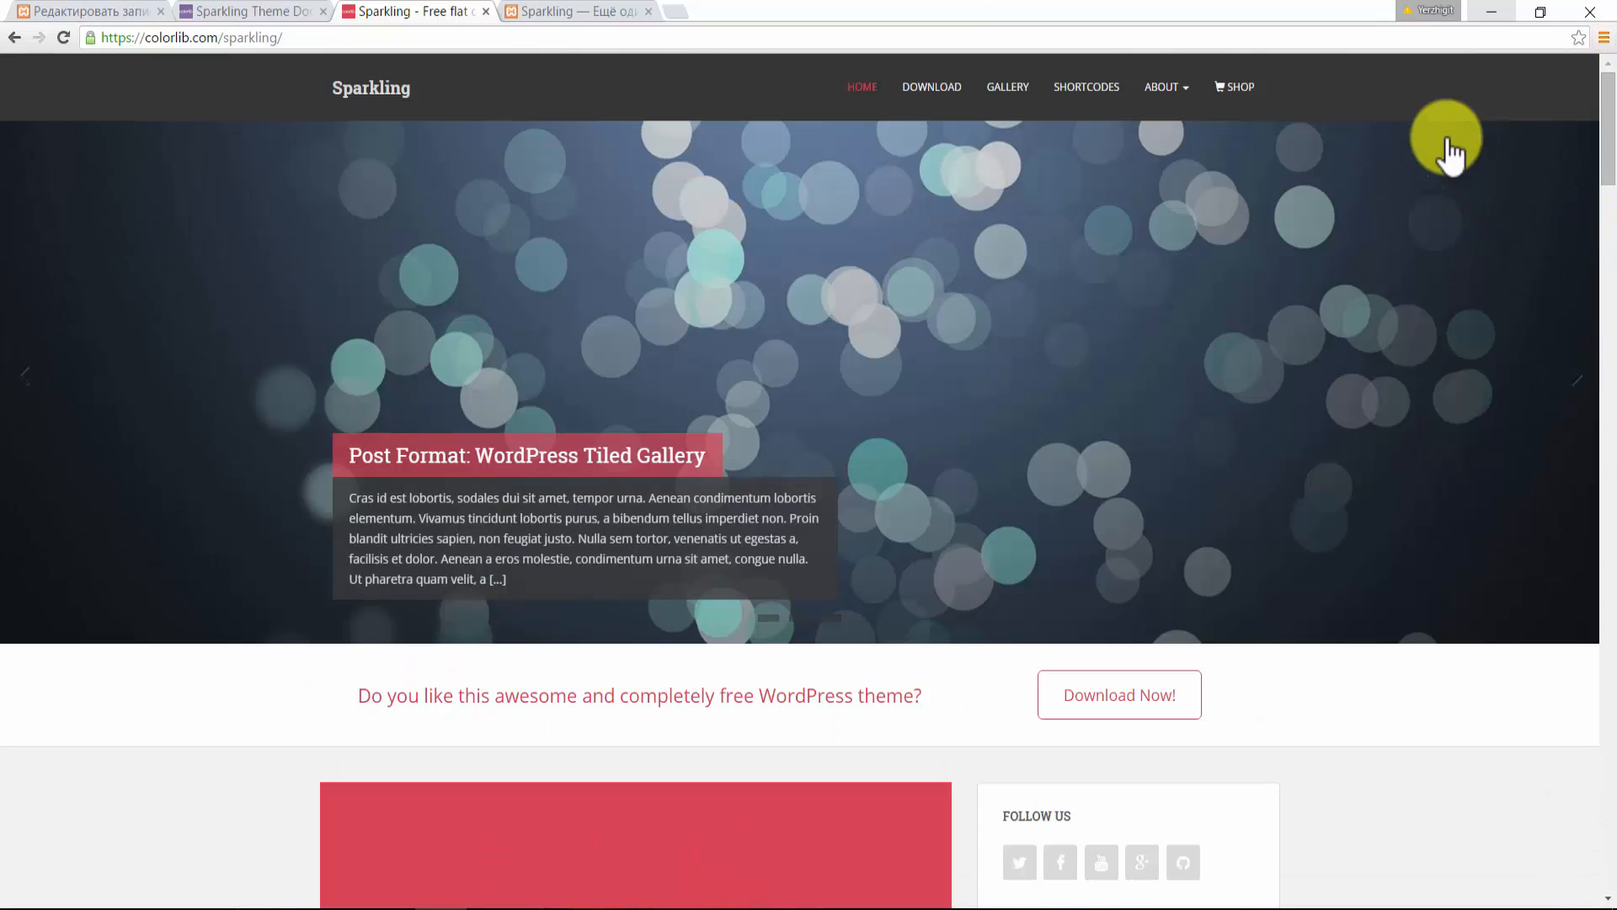
# - Switch to the Sparkling Theme Documentation and review its table of contents and the sections from Theme installation to Header Image (Logo Upload)
pyautogui.click(245, 12)
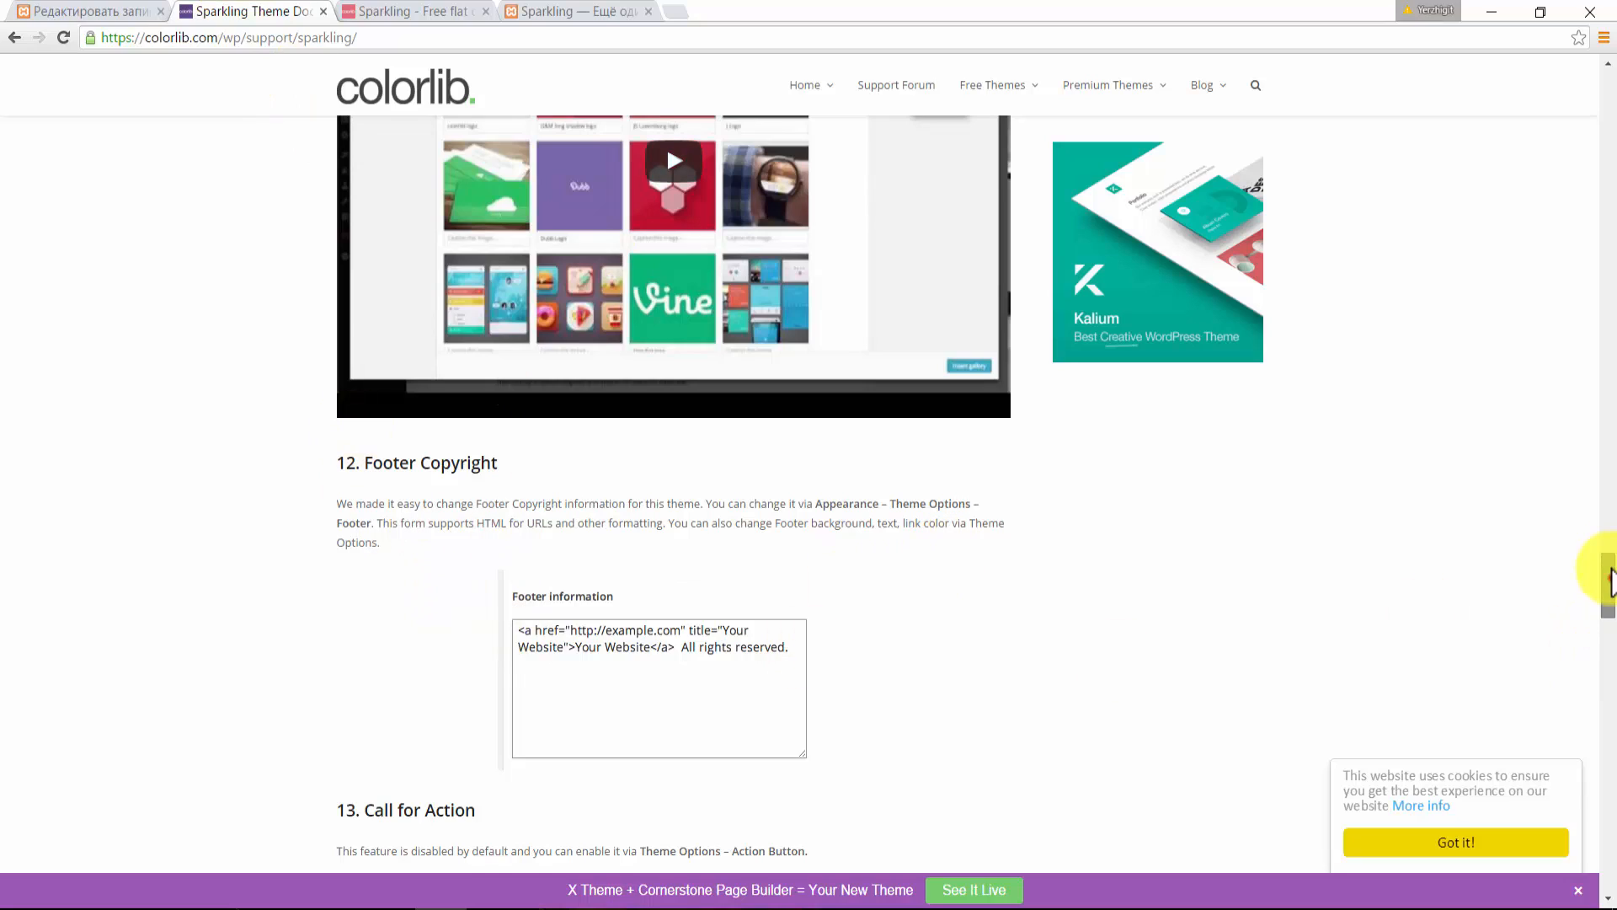
pyautogui.moveTo(1606, 577); pyautogui.dragTo(1610, 97)
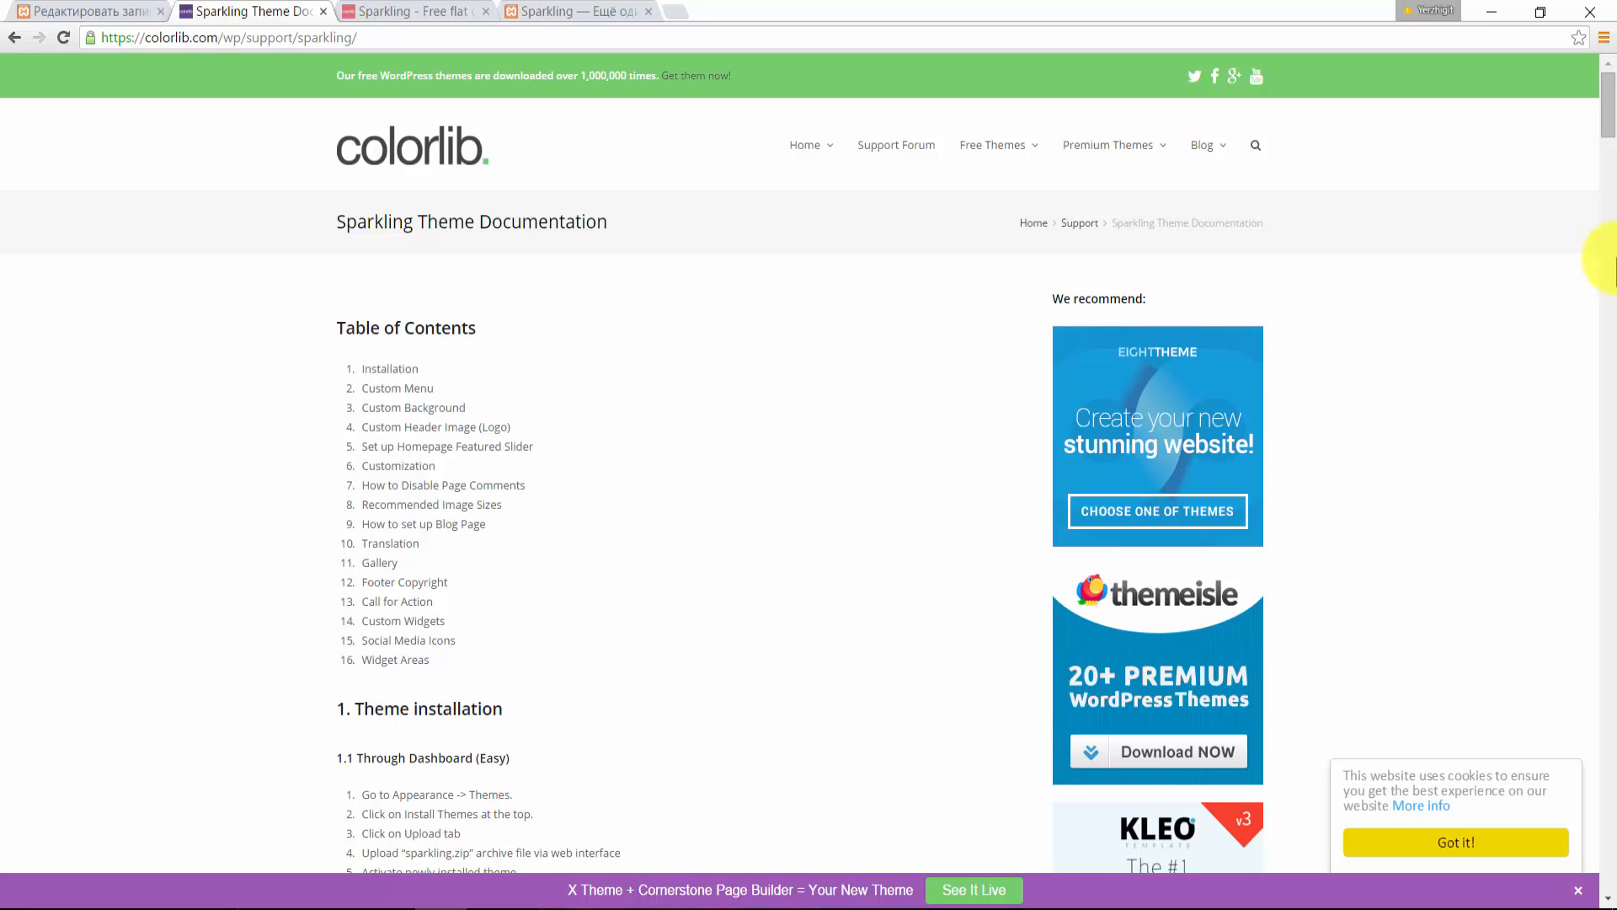
pyautogui.scroll(-2, 1609, 114)
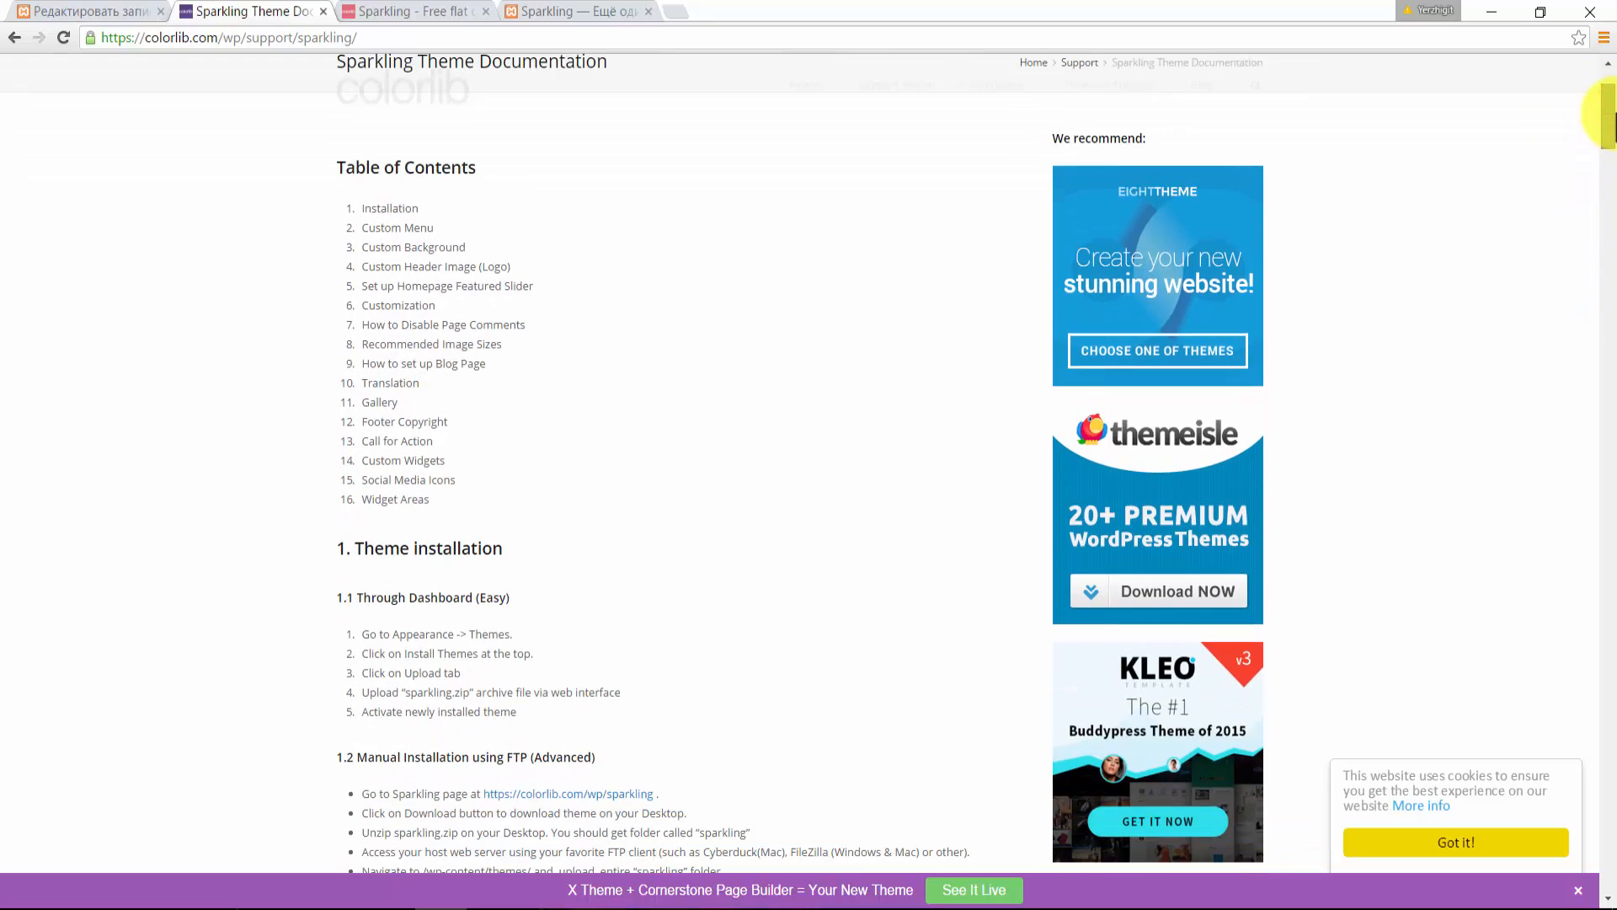
pyautogui.moveTo(1615, 113); pyautogui.dragTo(1614, 106)
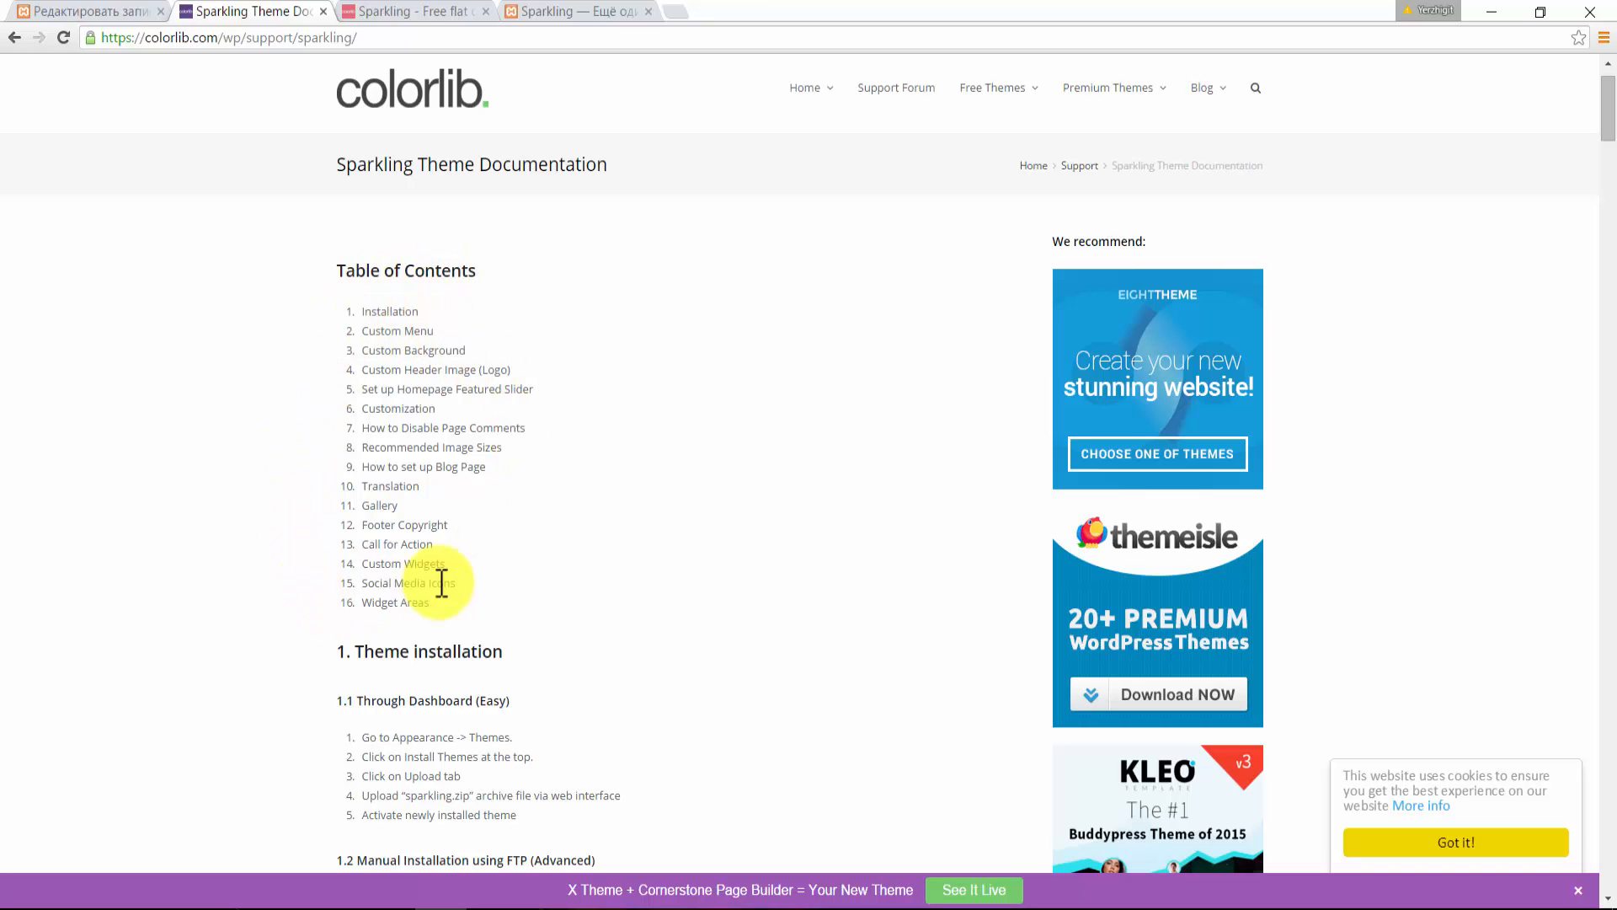
pyautogui.moveTo(1611, 97); pyautogui.dragTo(1605, 123)
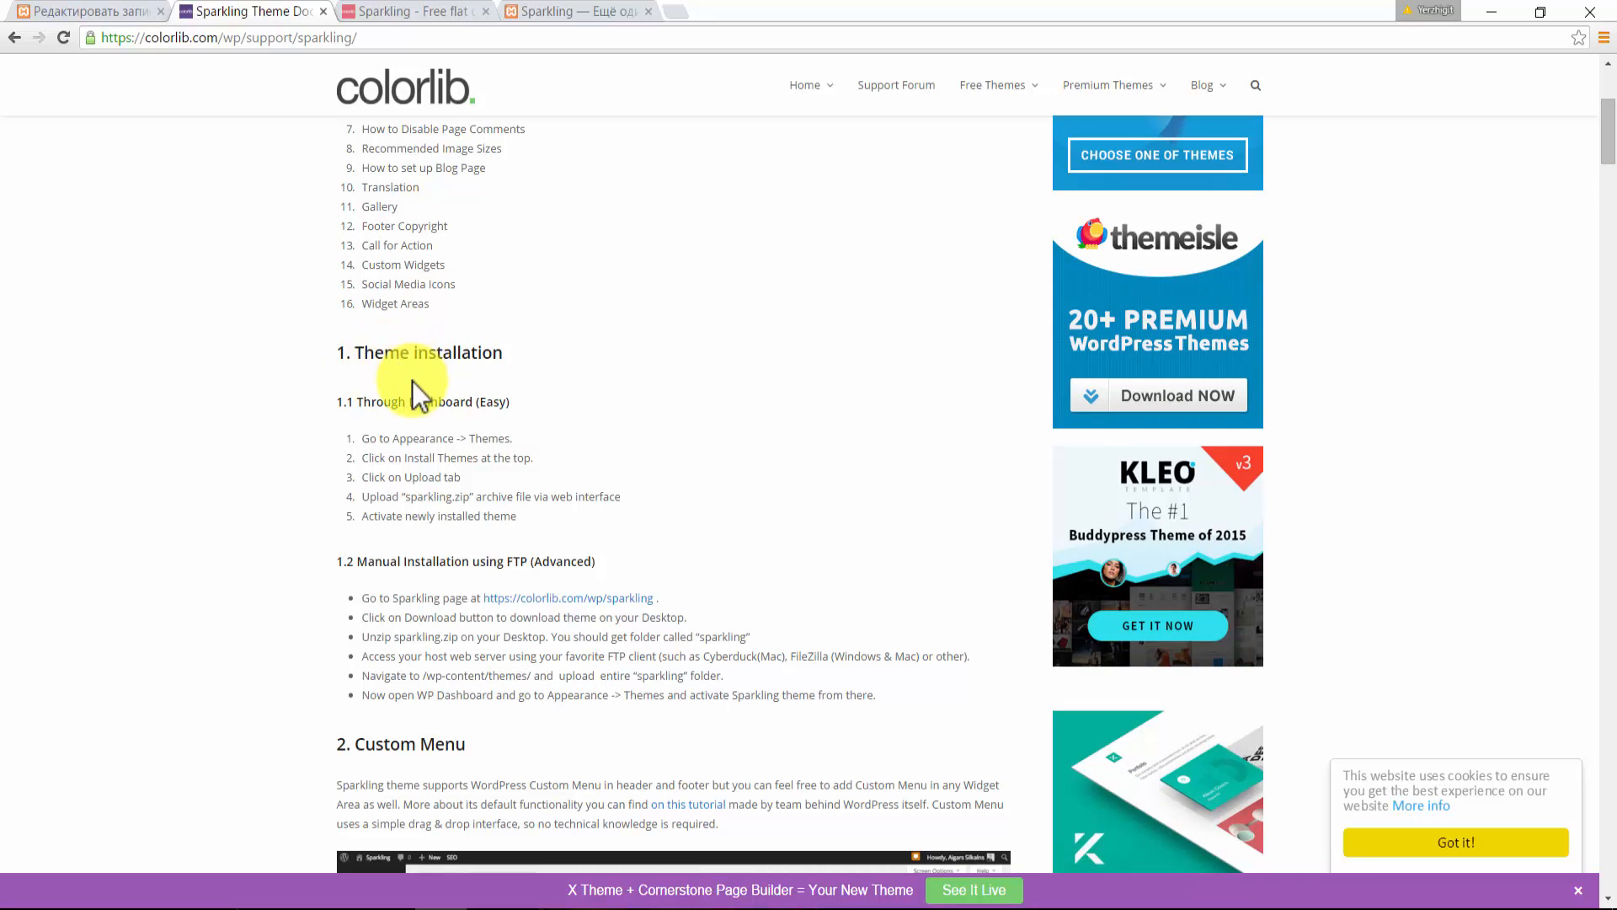
pyautogui.moveTo(1610, 118); pyautogui.dragTo(1614, 402)
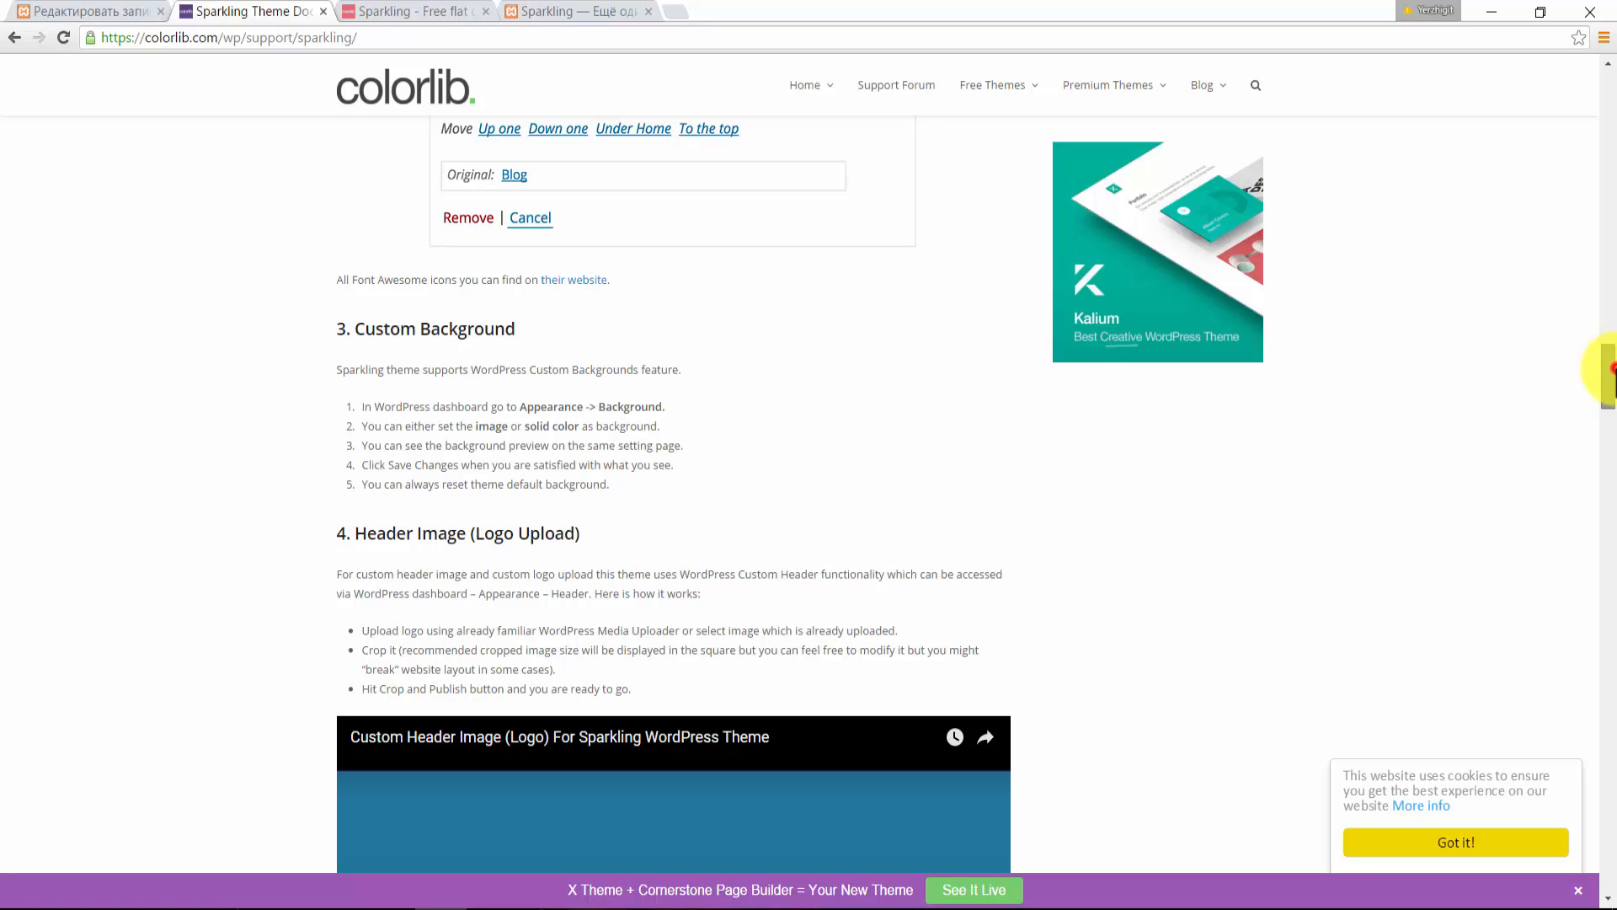
pyautogui.moveTo(1613, 368); pyautogui.dragTo(1612, 384)
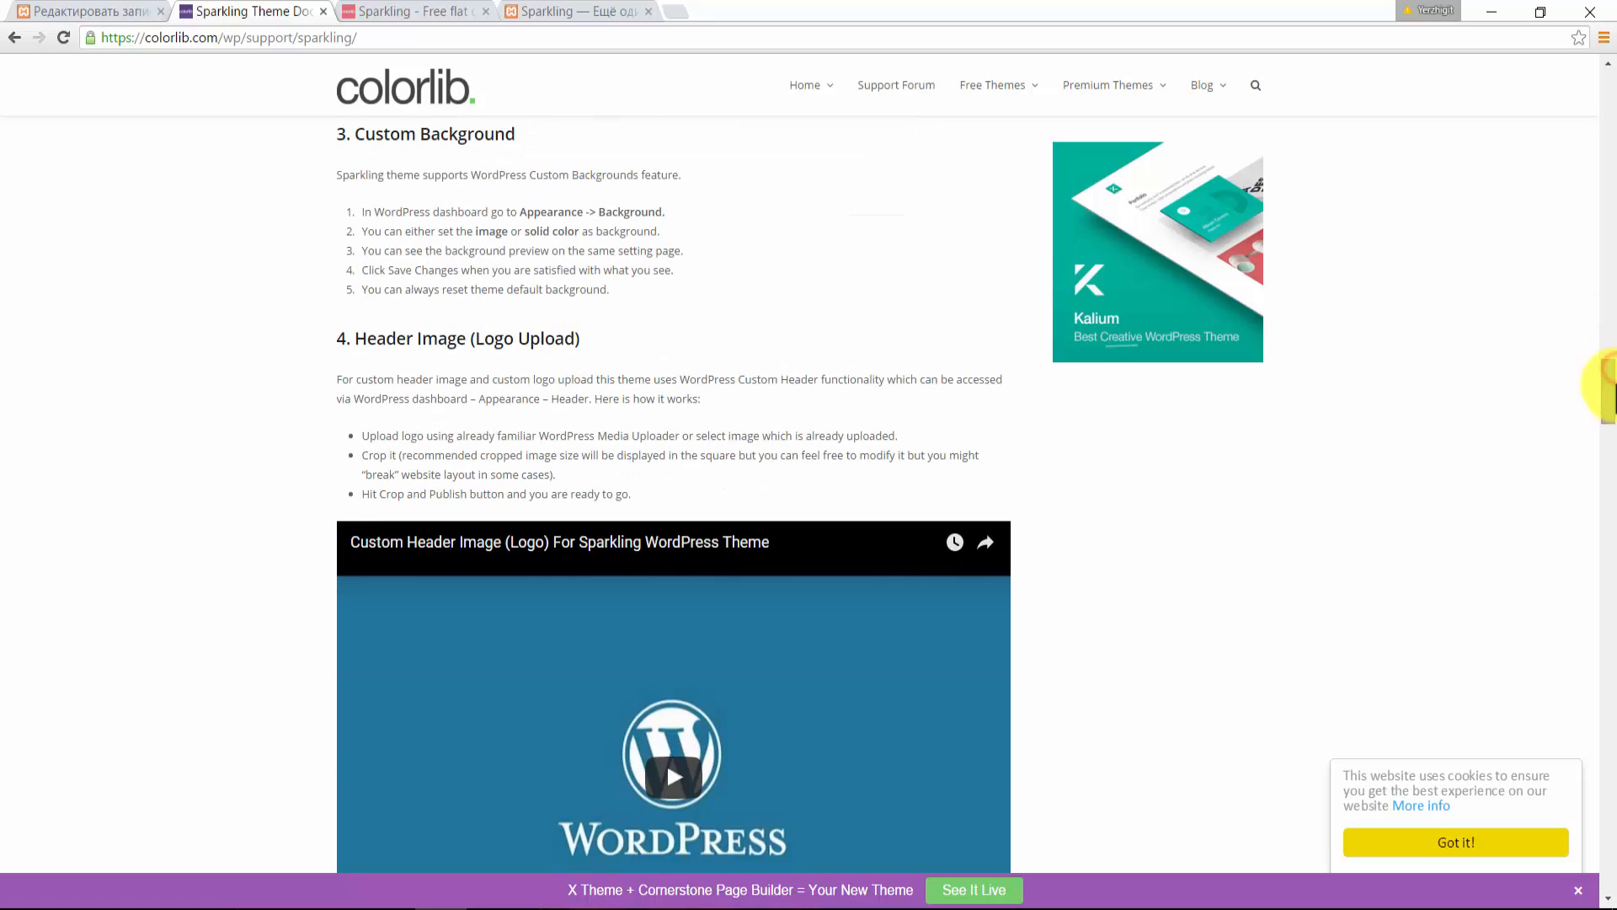
# - Switch to the local WordPress site running the Sparkling theme
pyautogui.click(538, 13)
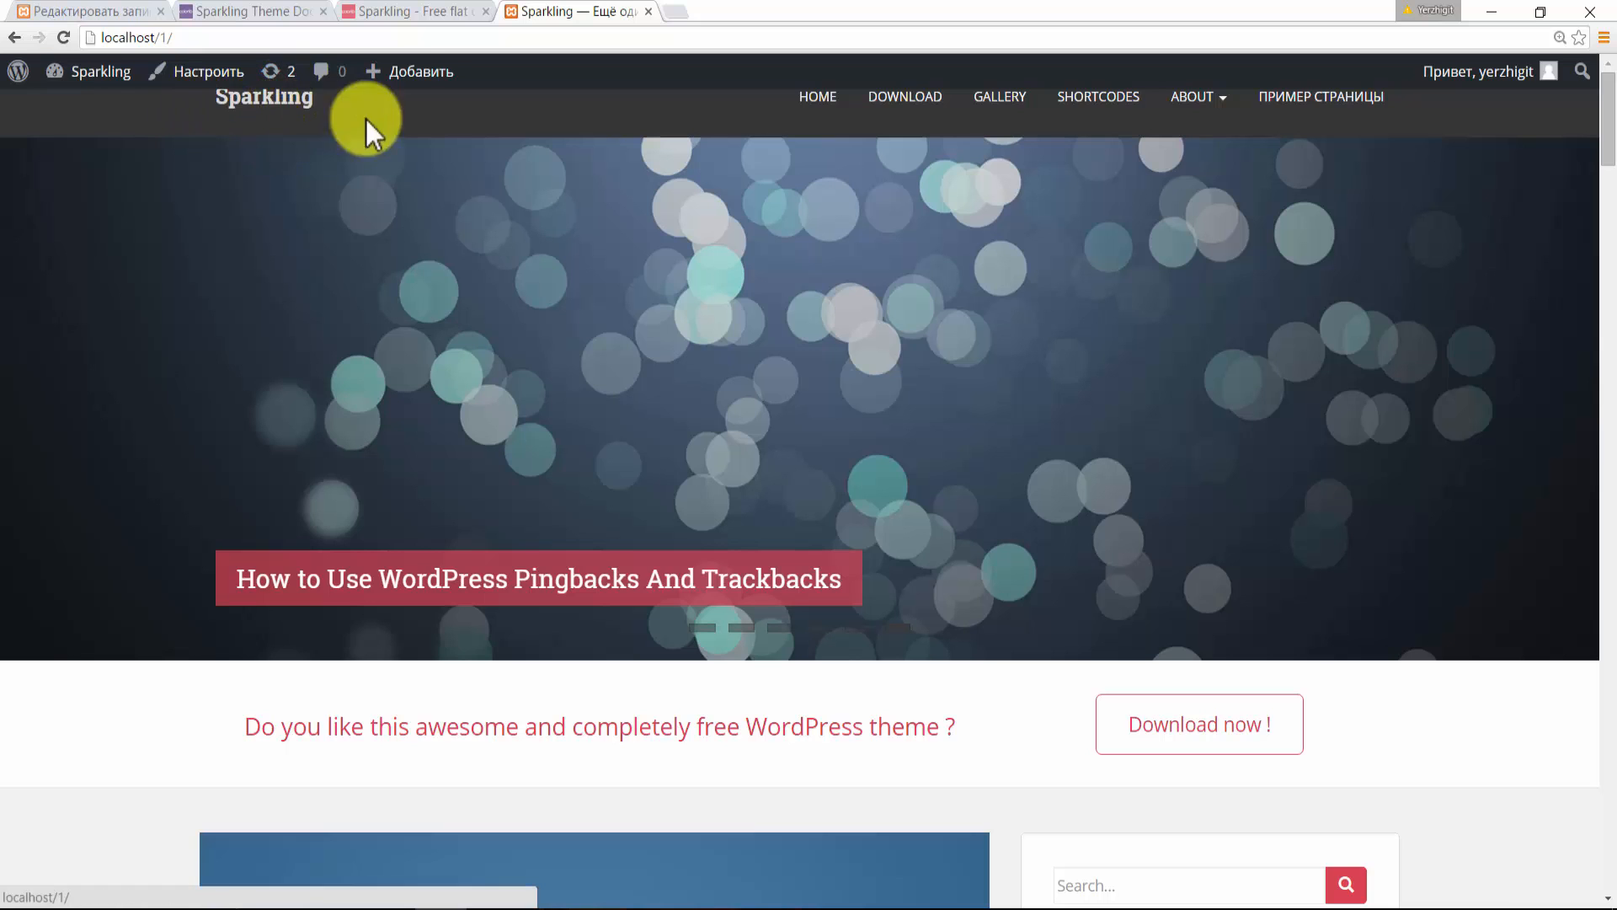
# - Read the documentation's Setup Featured Slider For Homepage section and compare it with the slider on the local site's home page
pyautogui.click(404, 16)
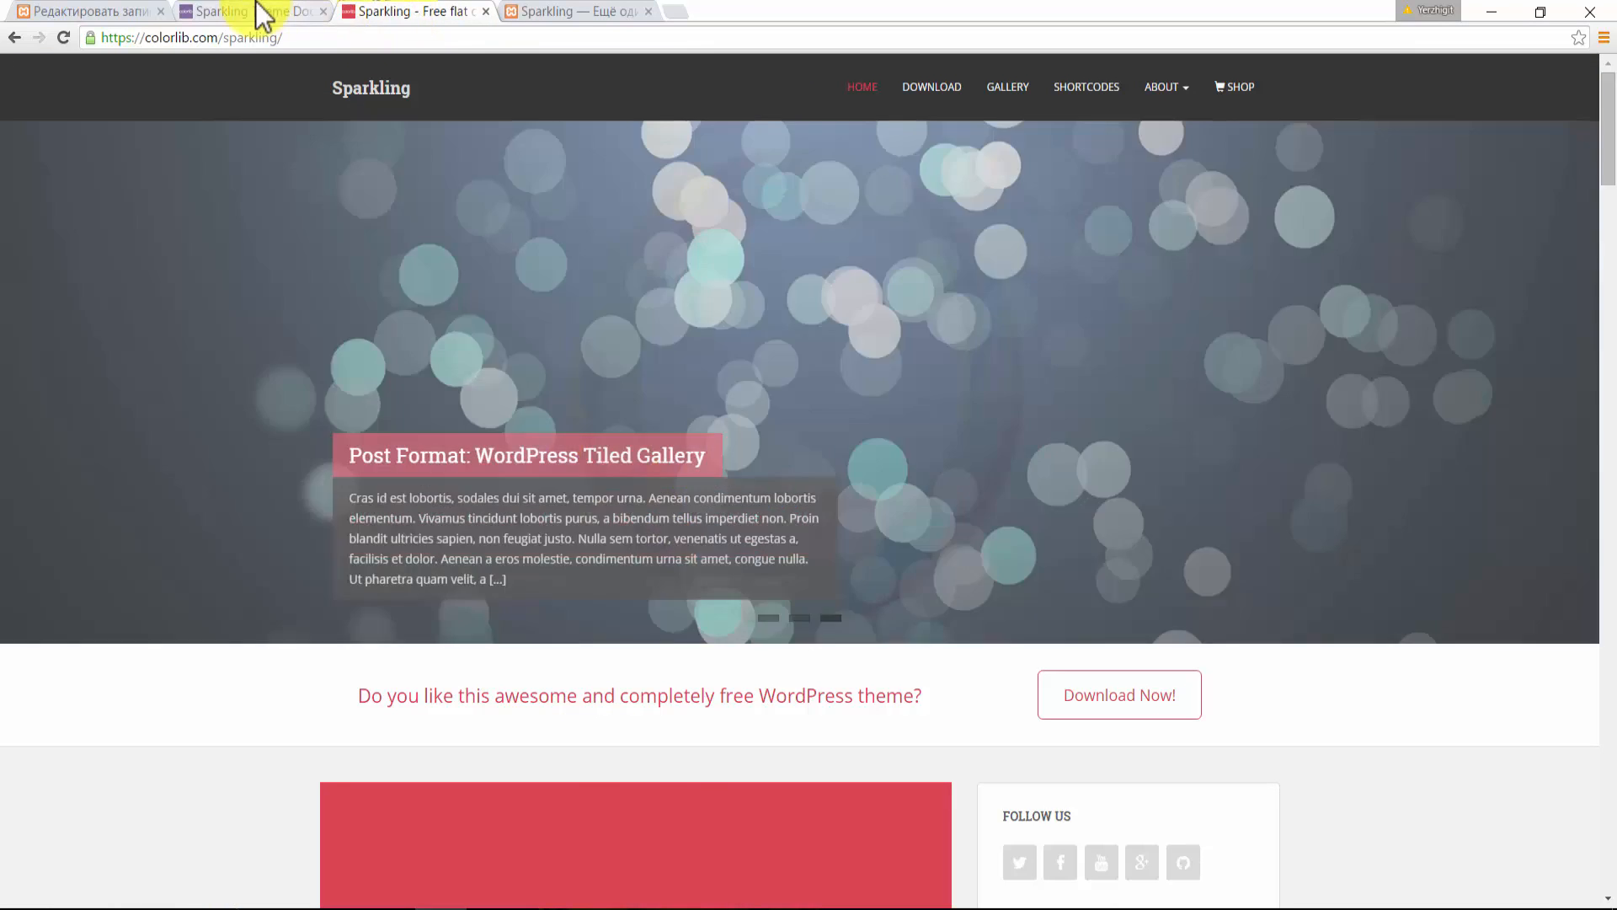
pyautogui.click(253, 12)
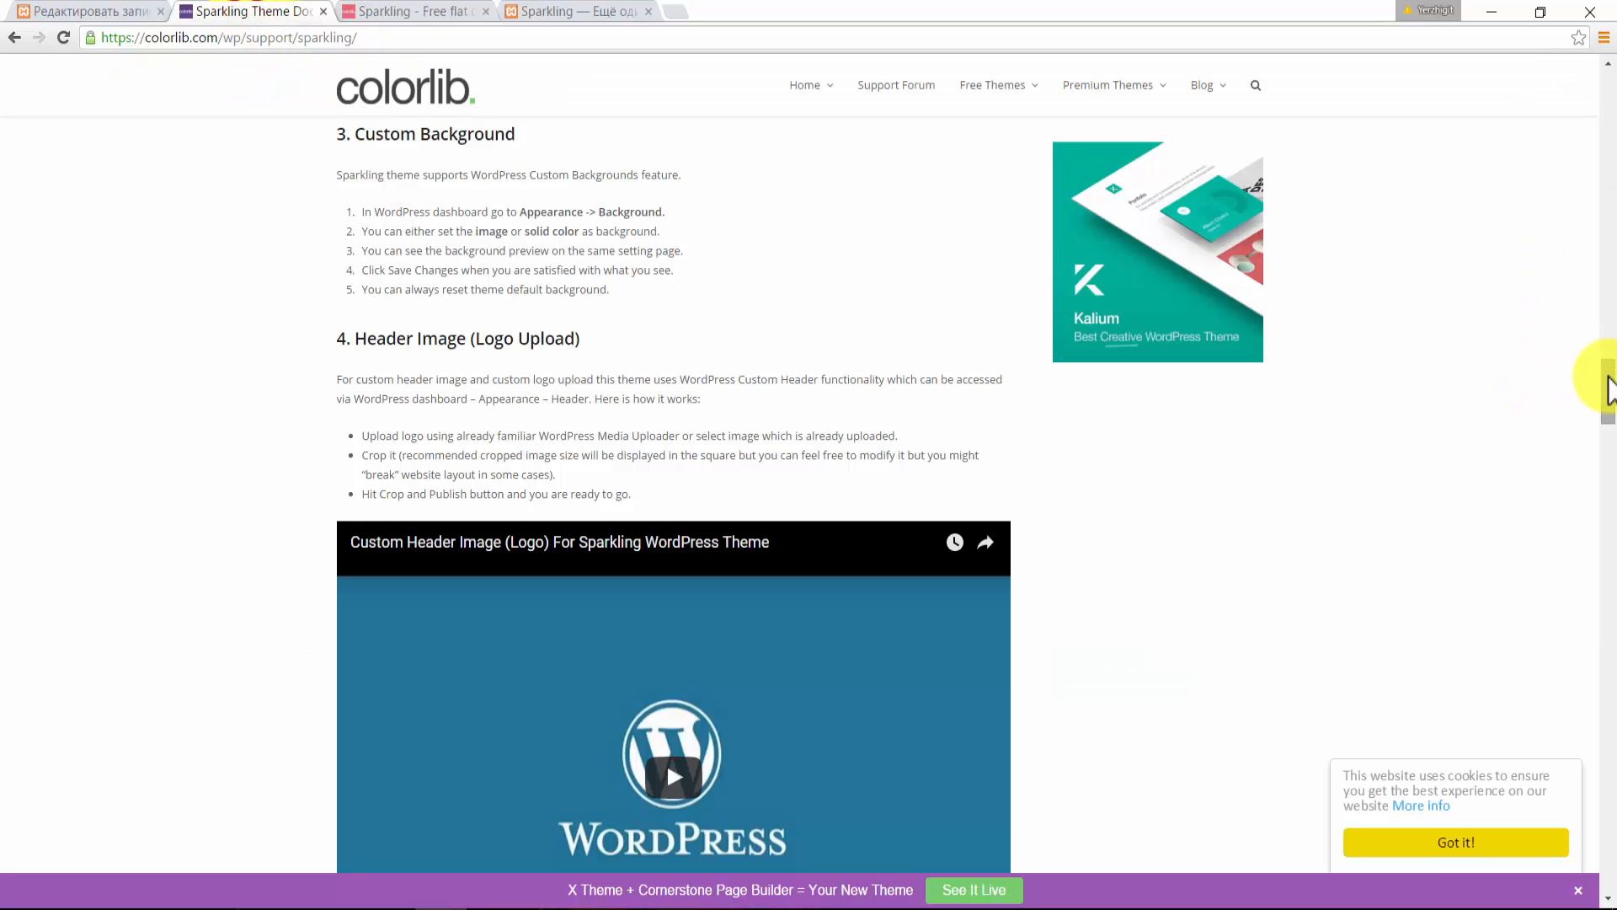
pyautogui.moveTo(1609, 389); pyautogui.dragTo(1610, 442)
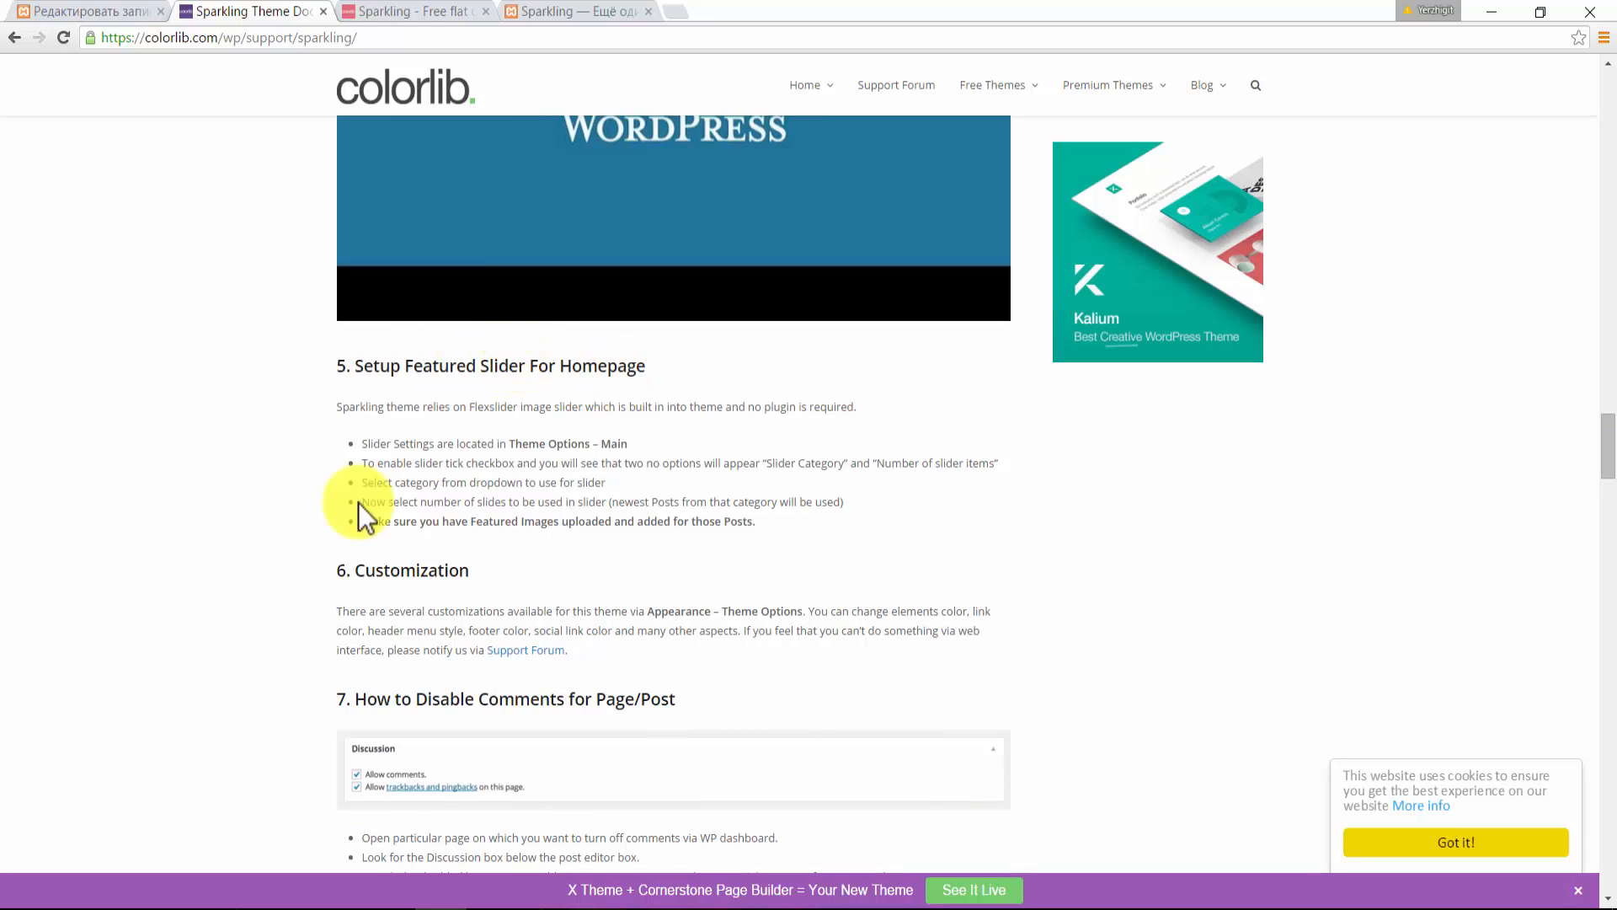
pyautogui.click(594, 12)
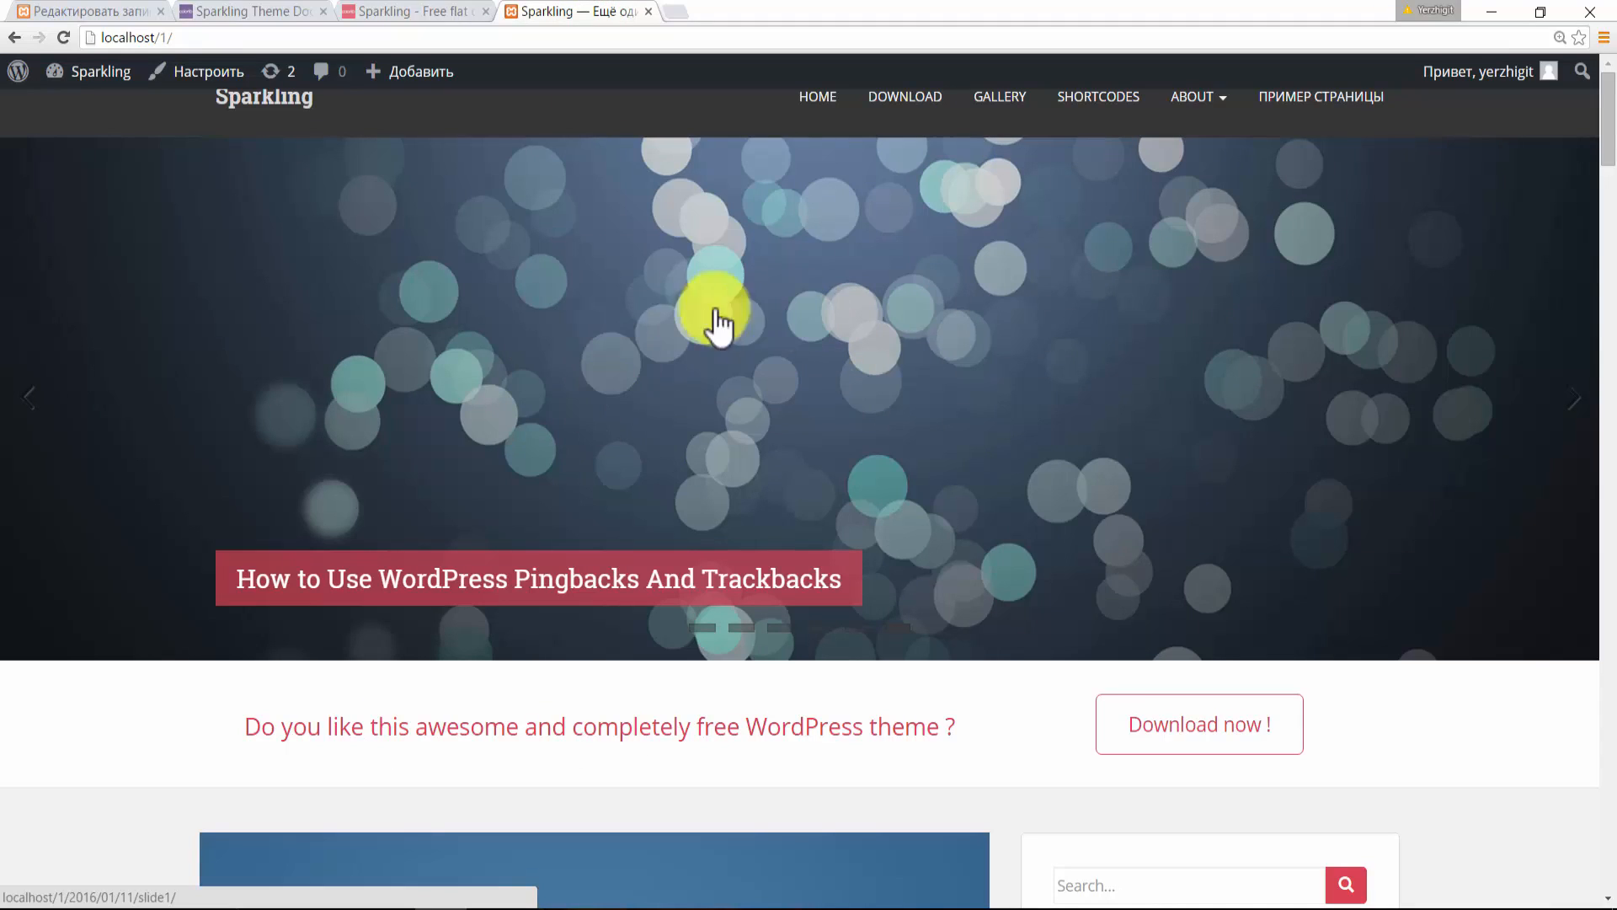
pyautogui.click(262, 16)
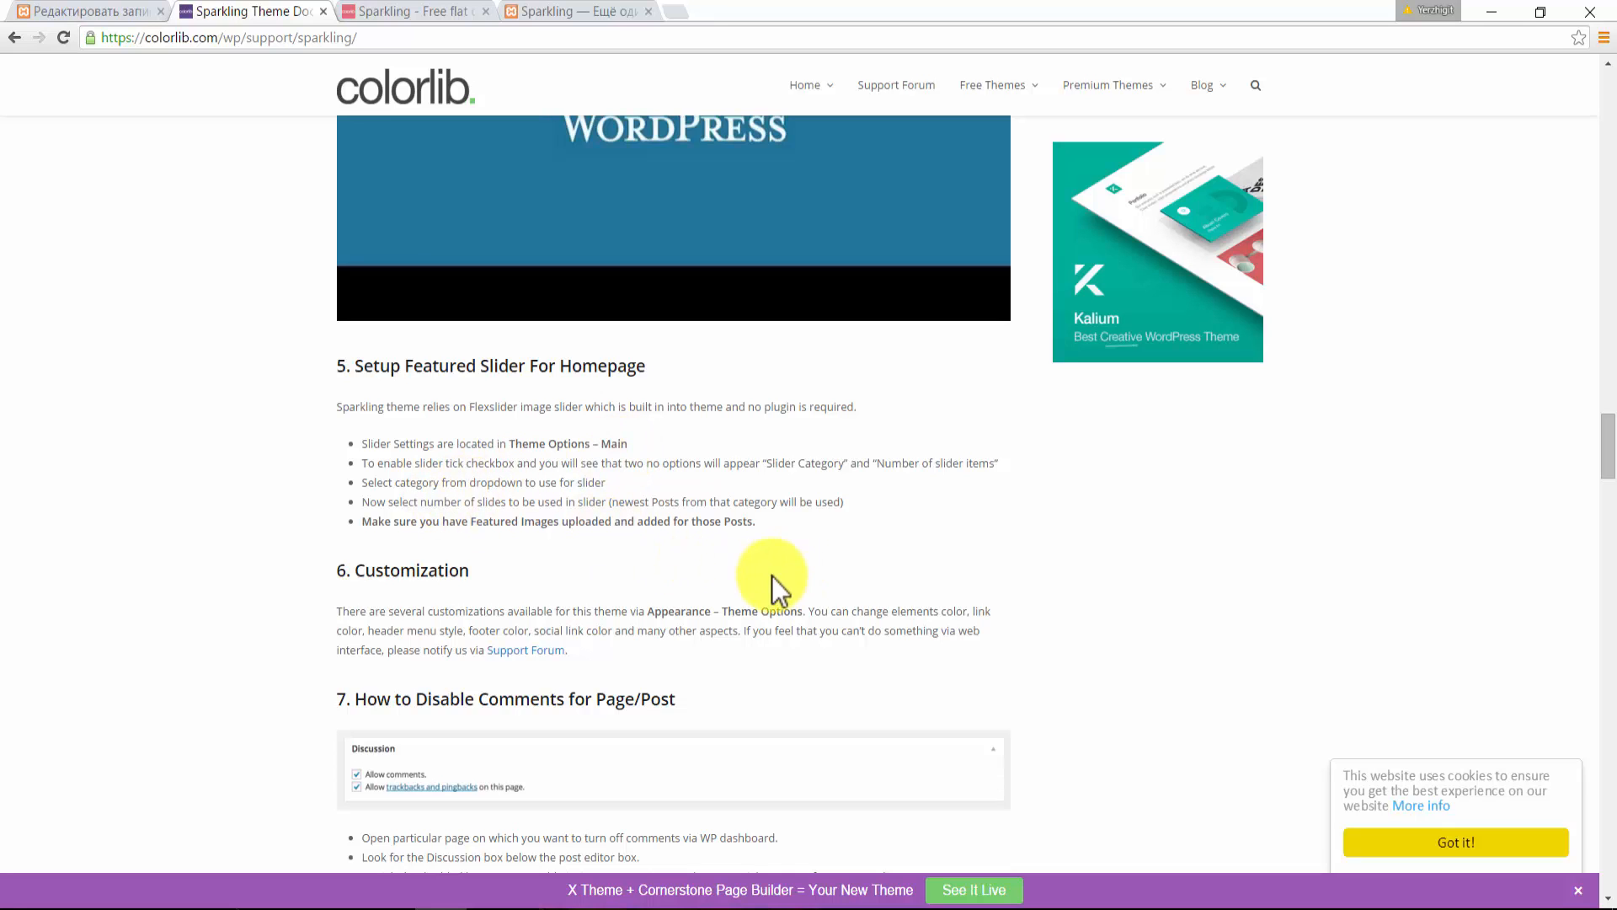
# - Review the documentation sections from Customization through Gallery Page, including comments, recommended image sizes, blog page and translation
pyautogui.moveTo(1611, 428); pyautogui.dragTo(1611, 455)
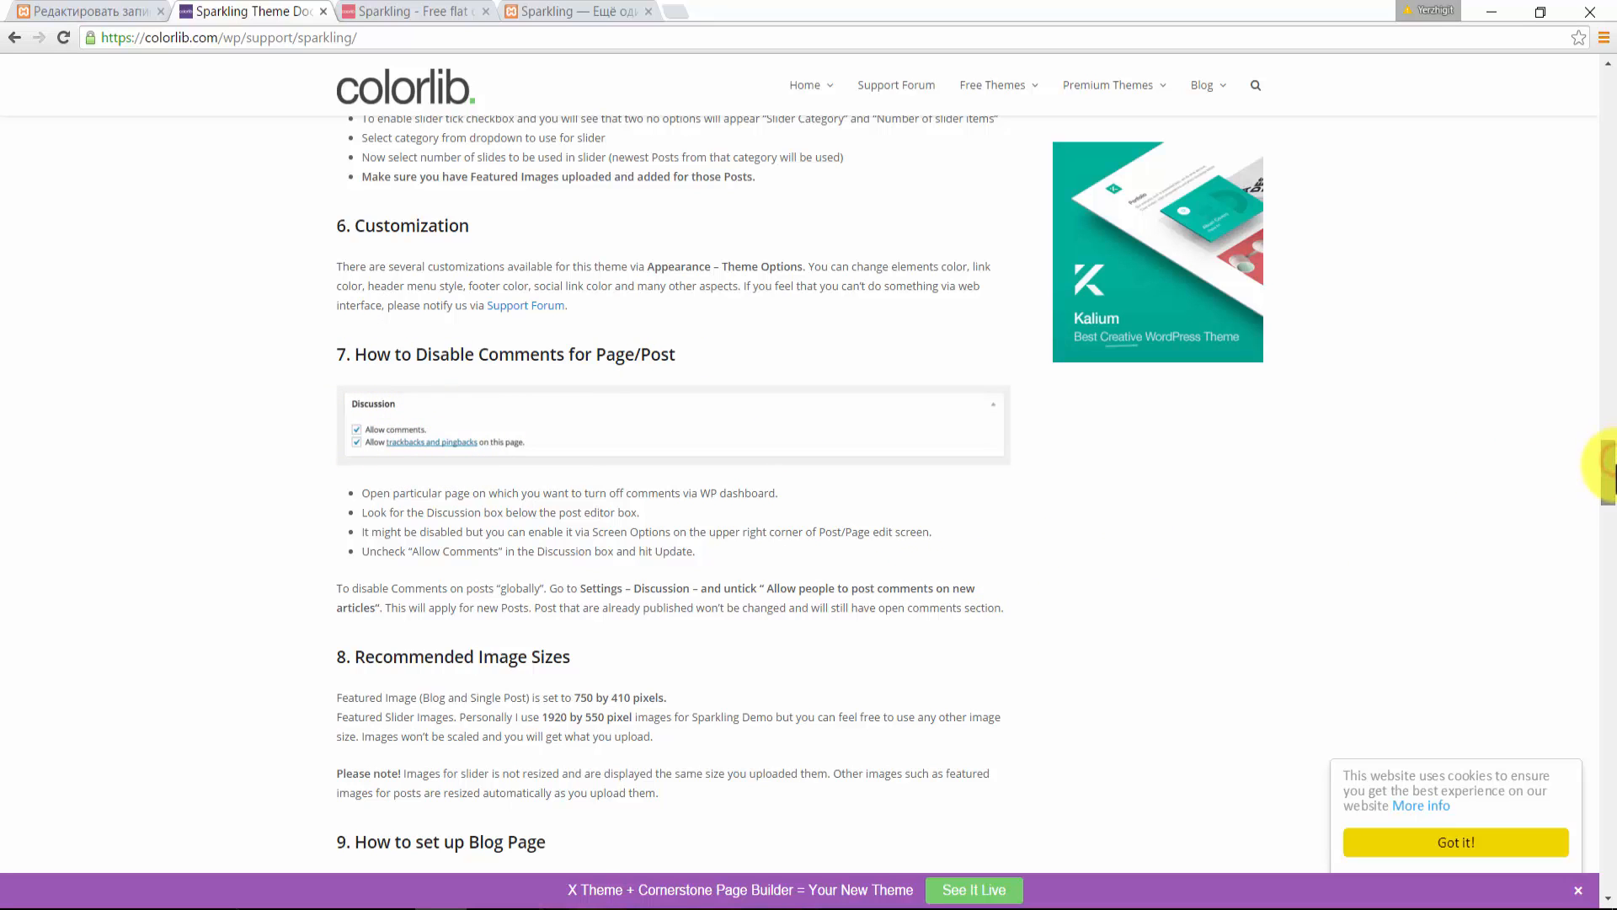
pyautogui.moveTo(1610, 465); pyautogui.dragTo(1612, 490)
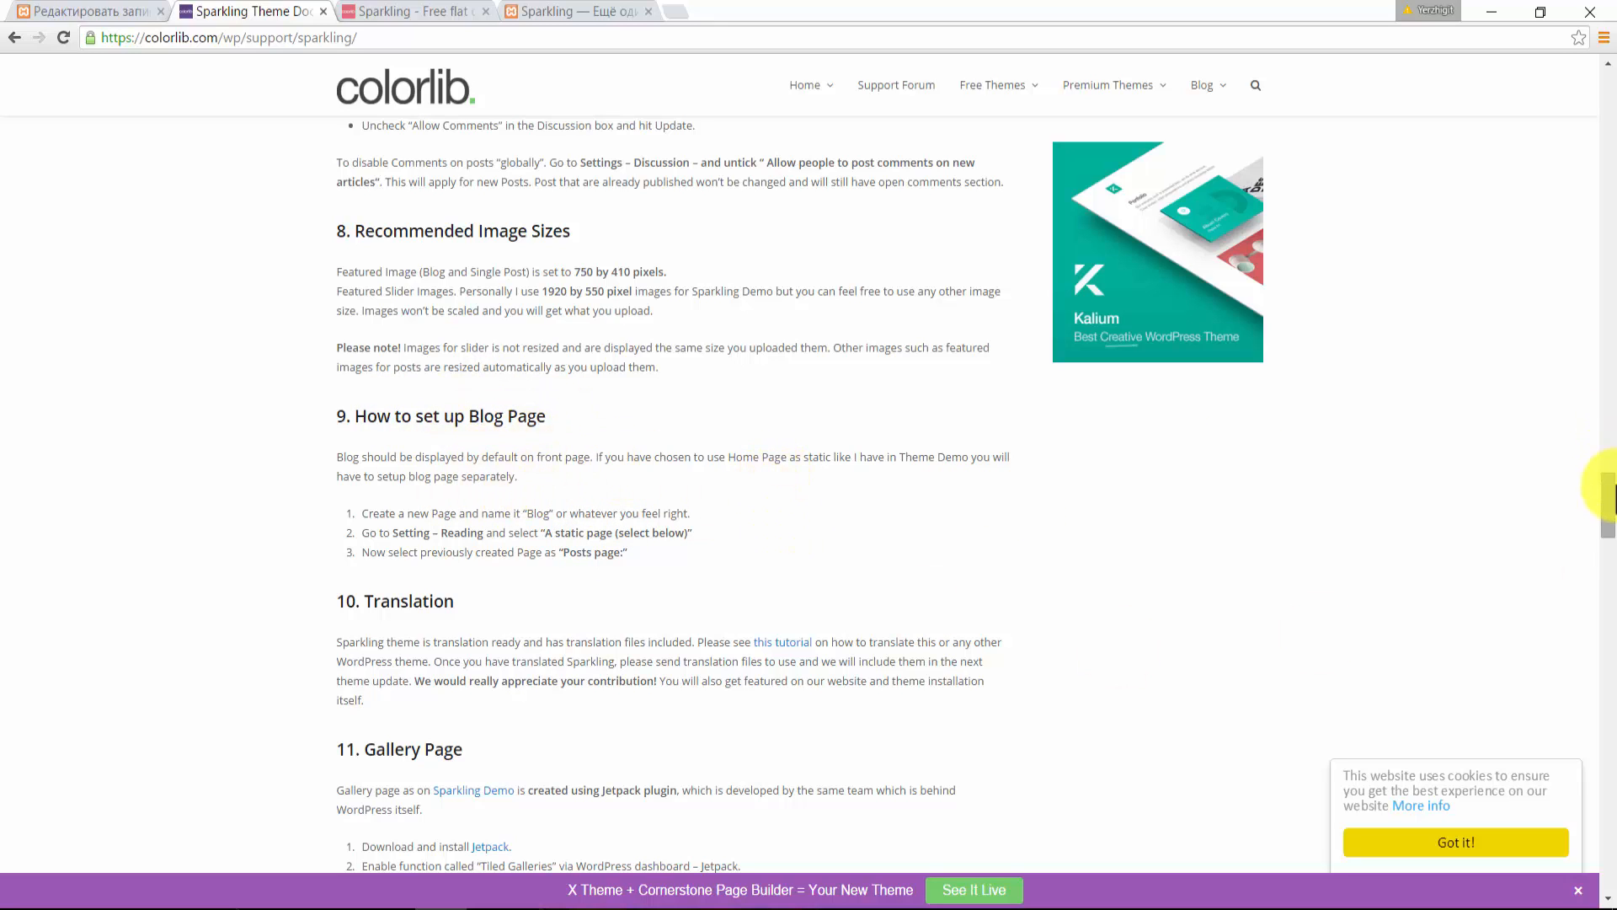
pyautogui.scroll(-5, 1604, 496)
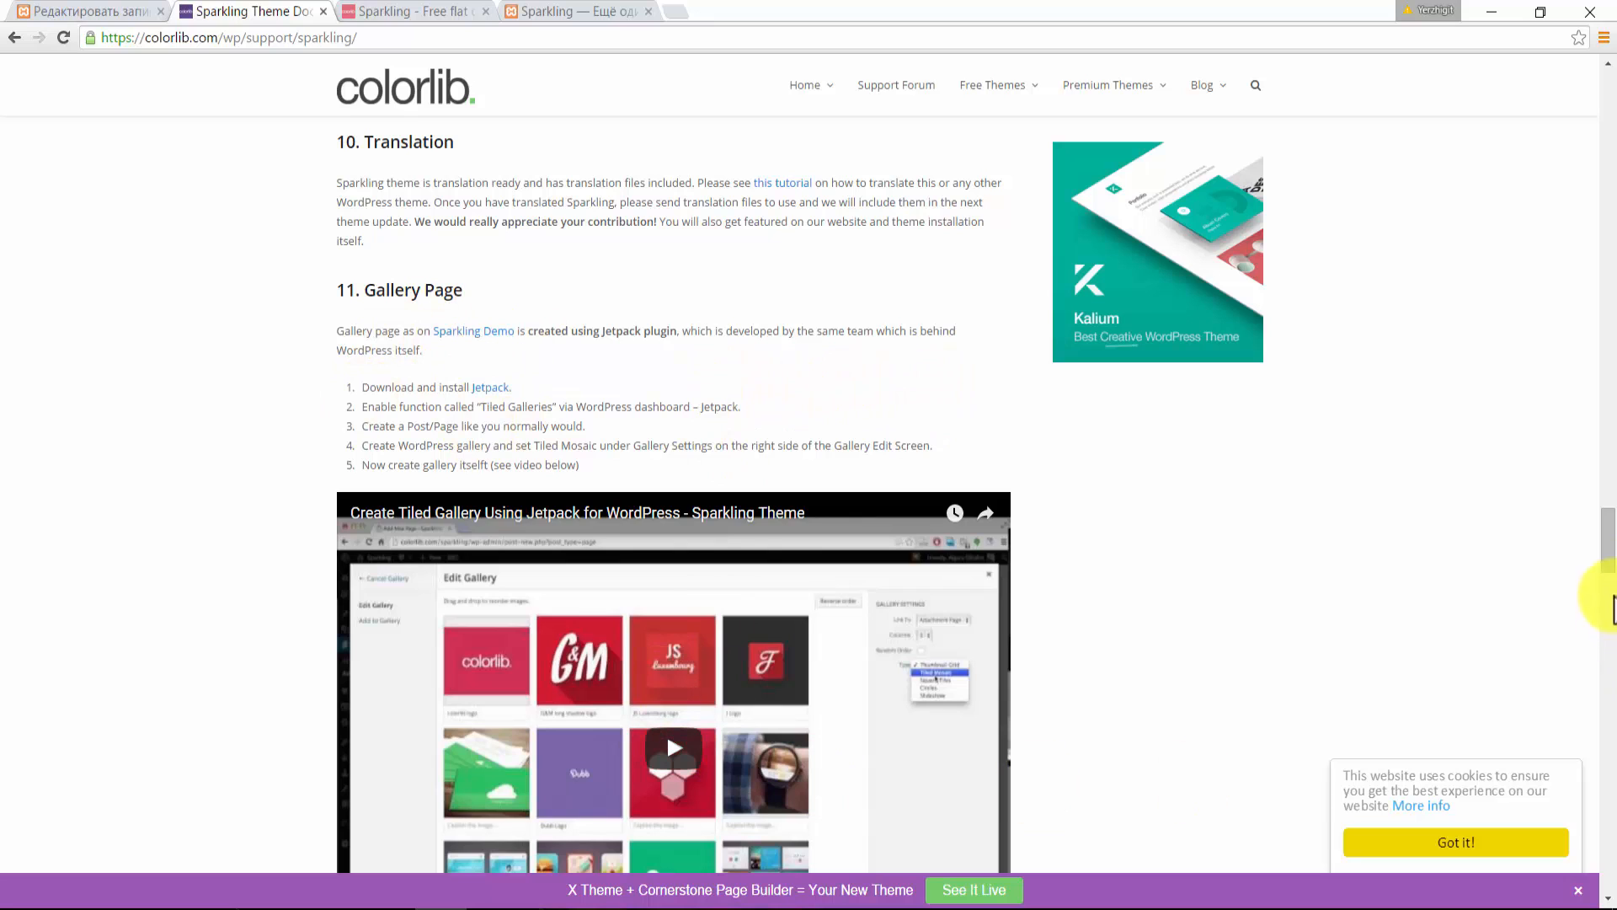
pyautogui.moveTo(1606, 541); pyautogui.dragTo(1609, 560)
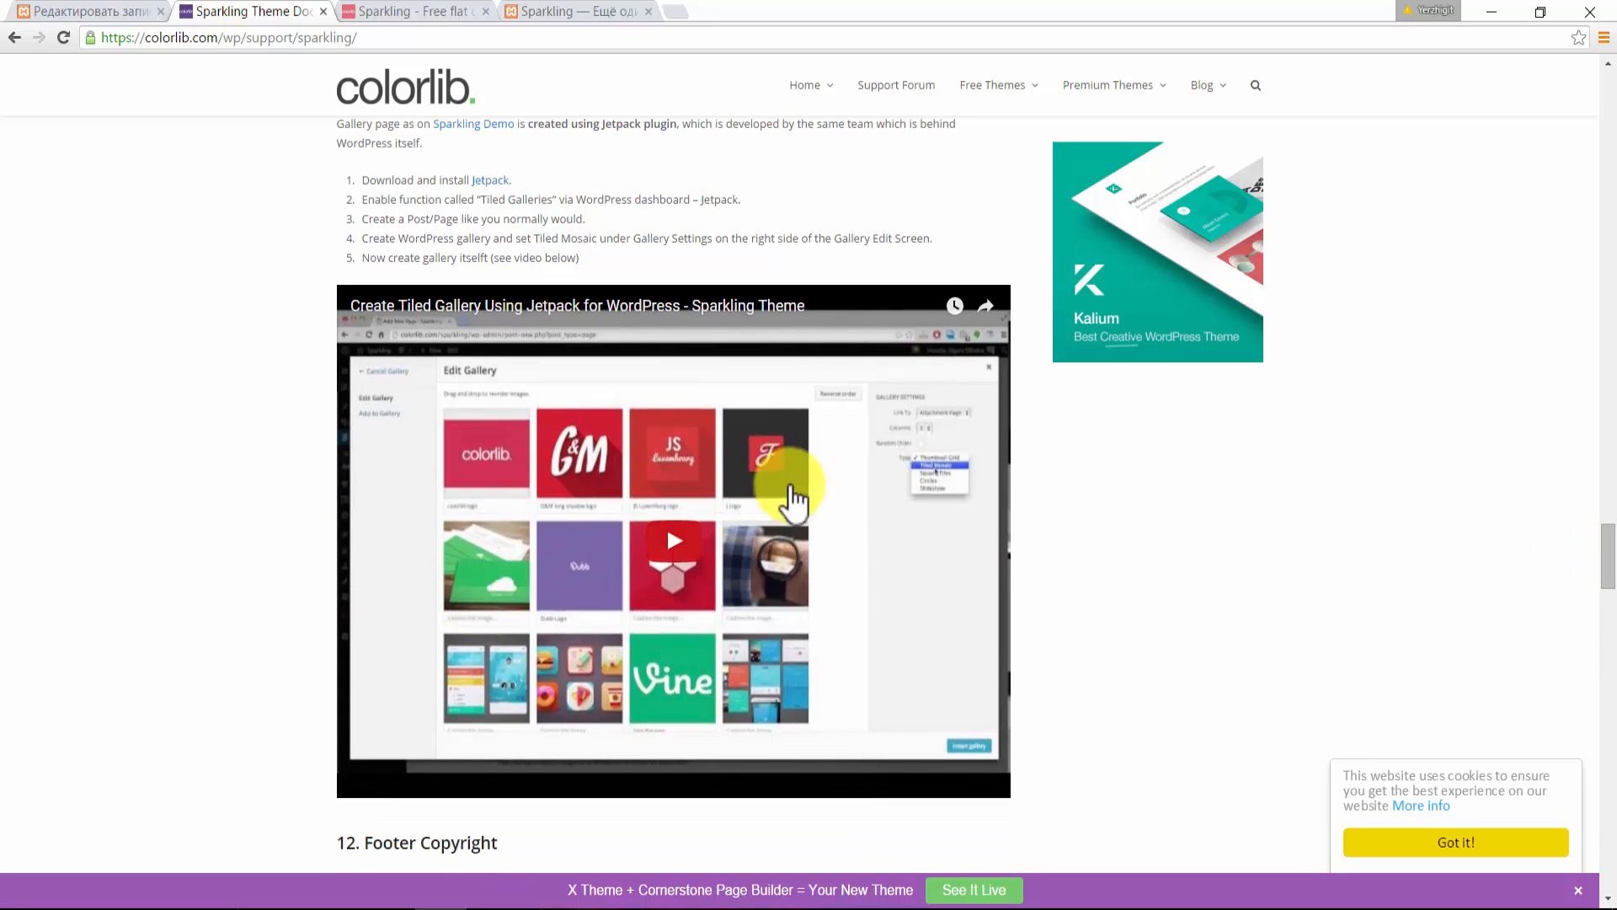
# - Play the Create Tiled Gallery Using Jetpack video, change its playback quality, and pause it
pyautogui.click(672, 550)
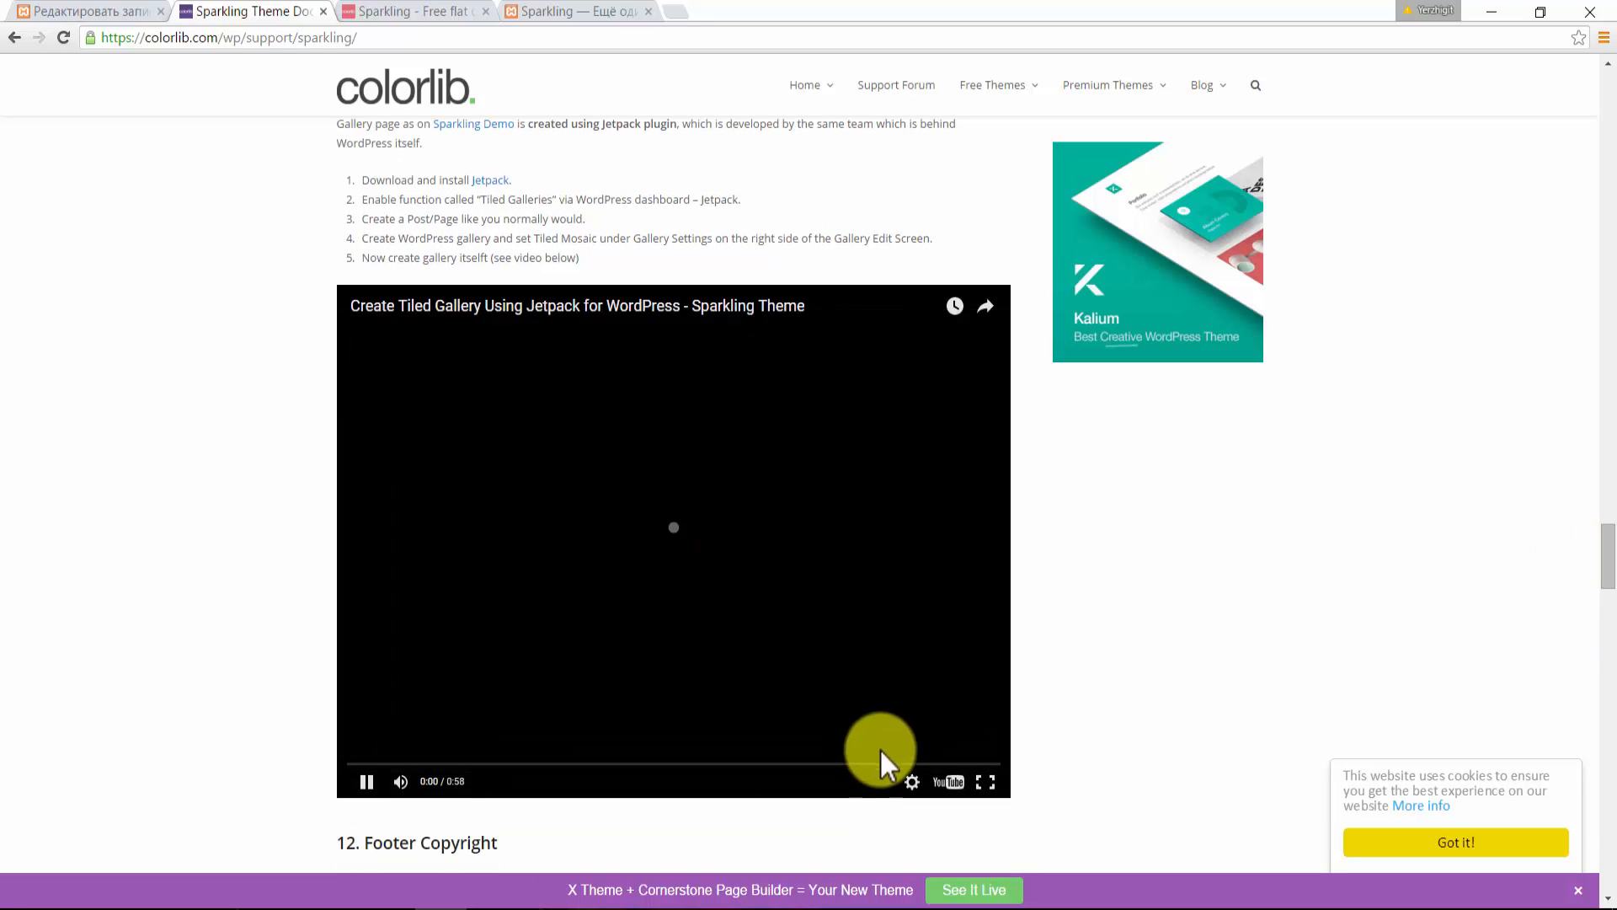
pyautogui.click(912, 782)
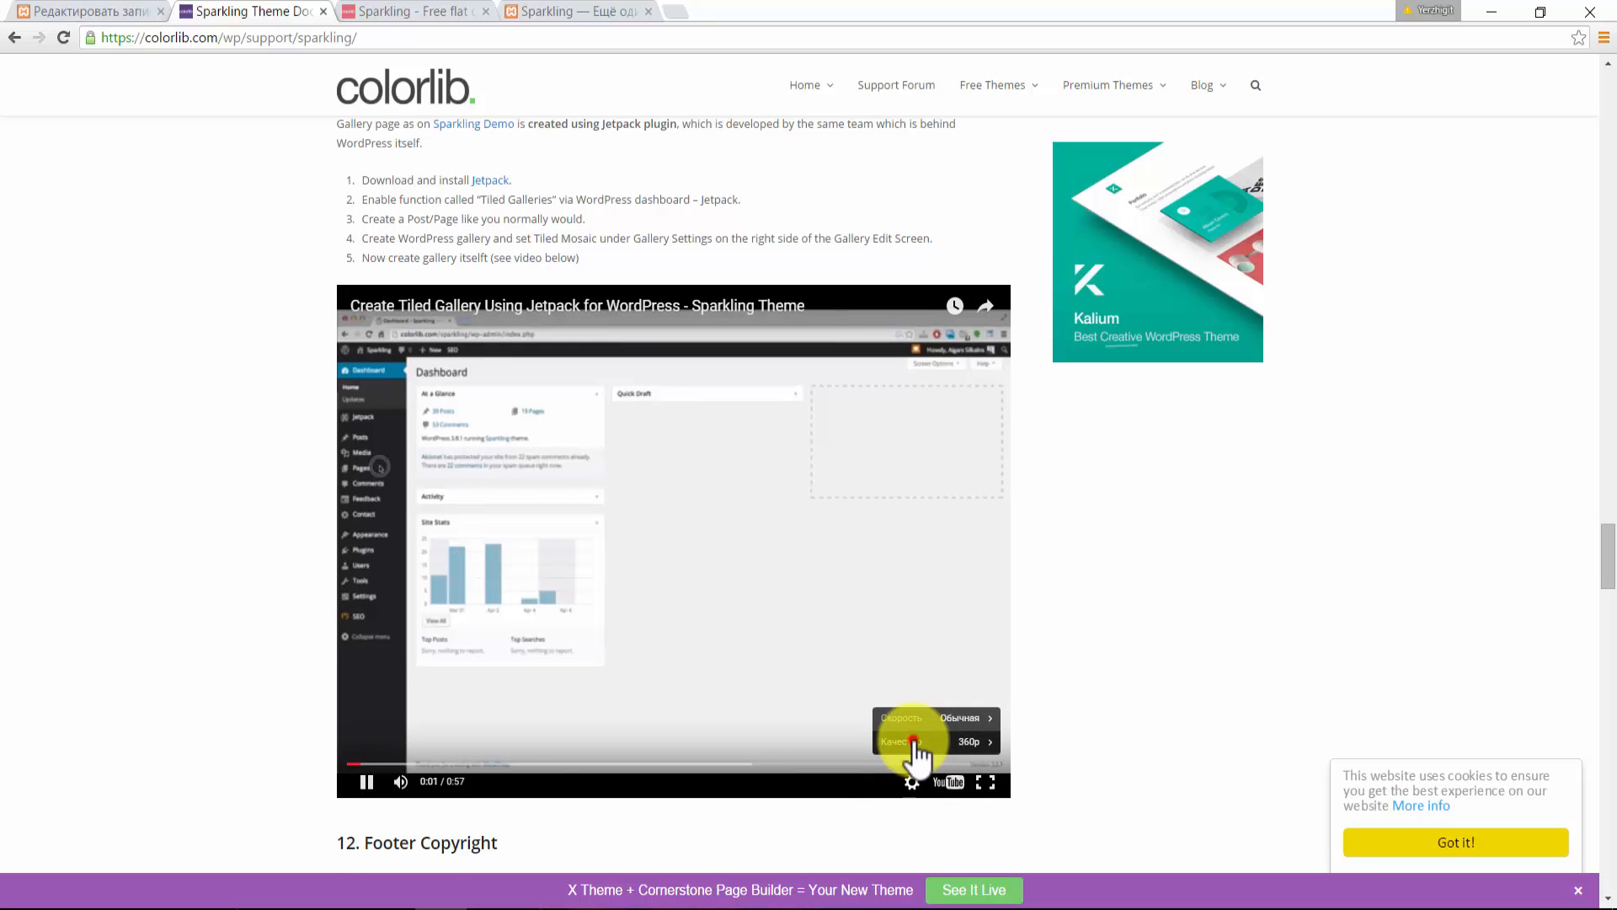
pyautogui.click(916, 746)
pyautogui.click(971, 620)
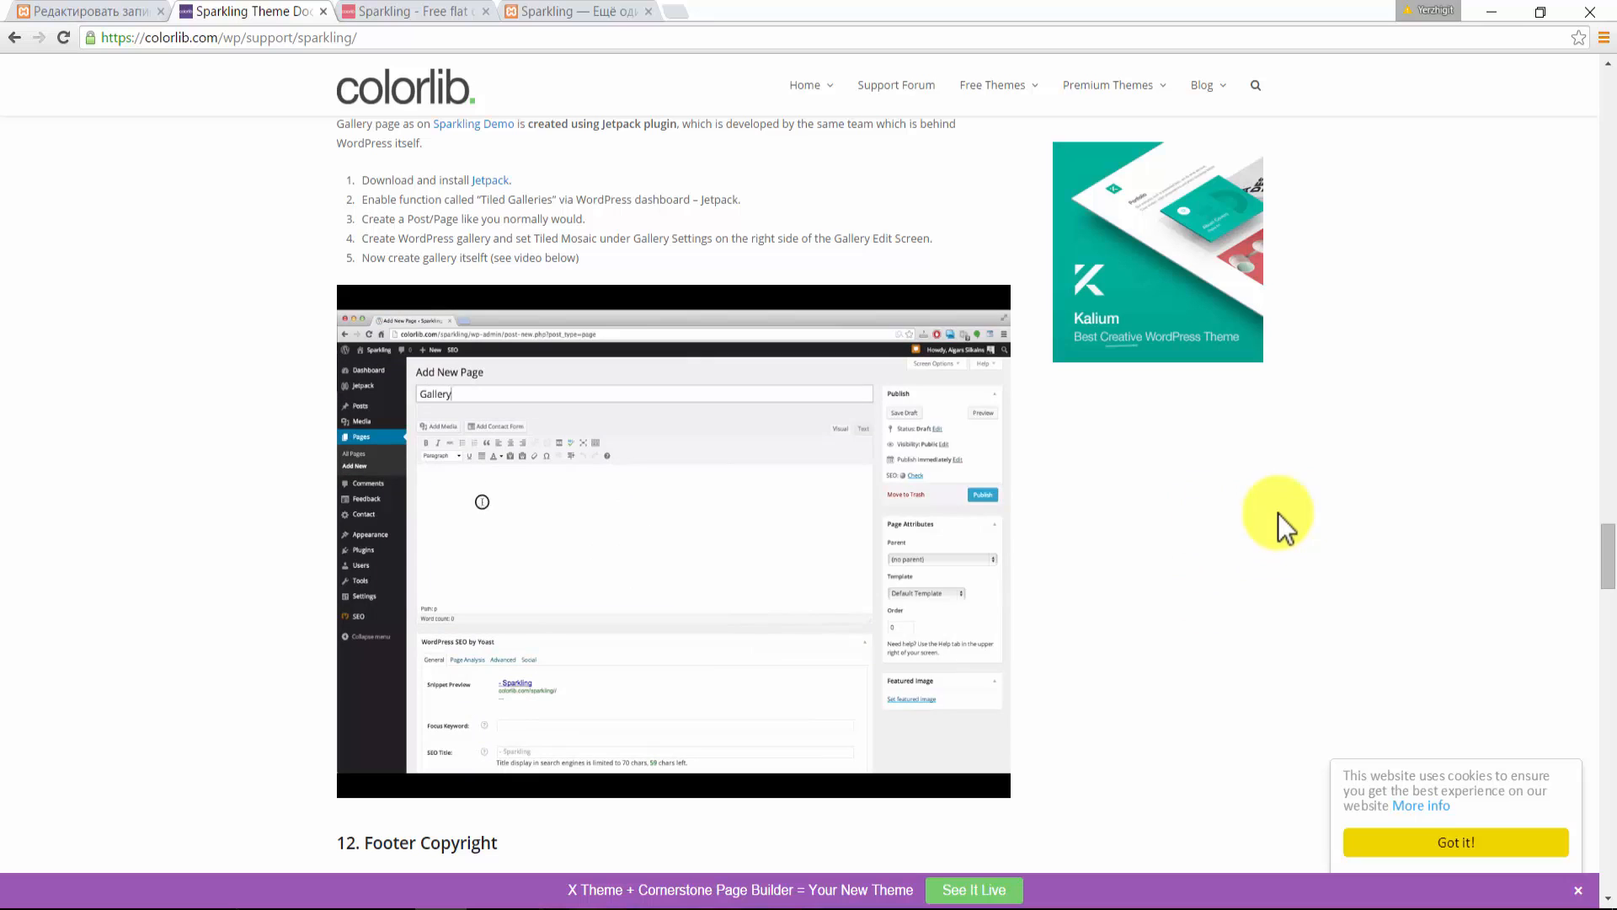
pyautogui.click(677, 565)
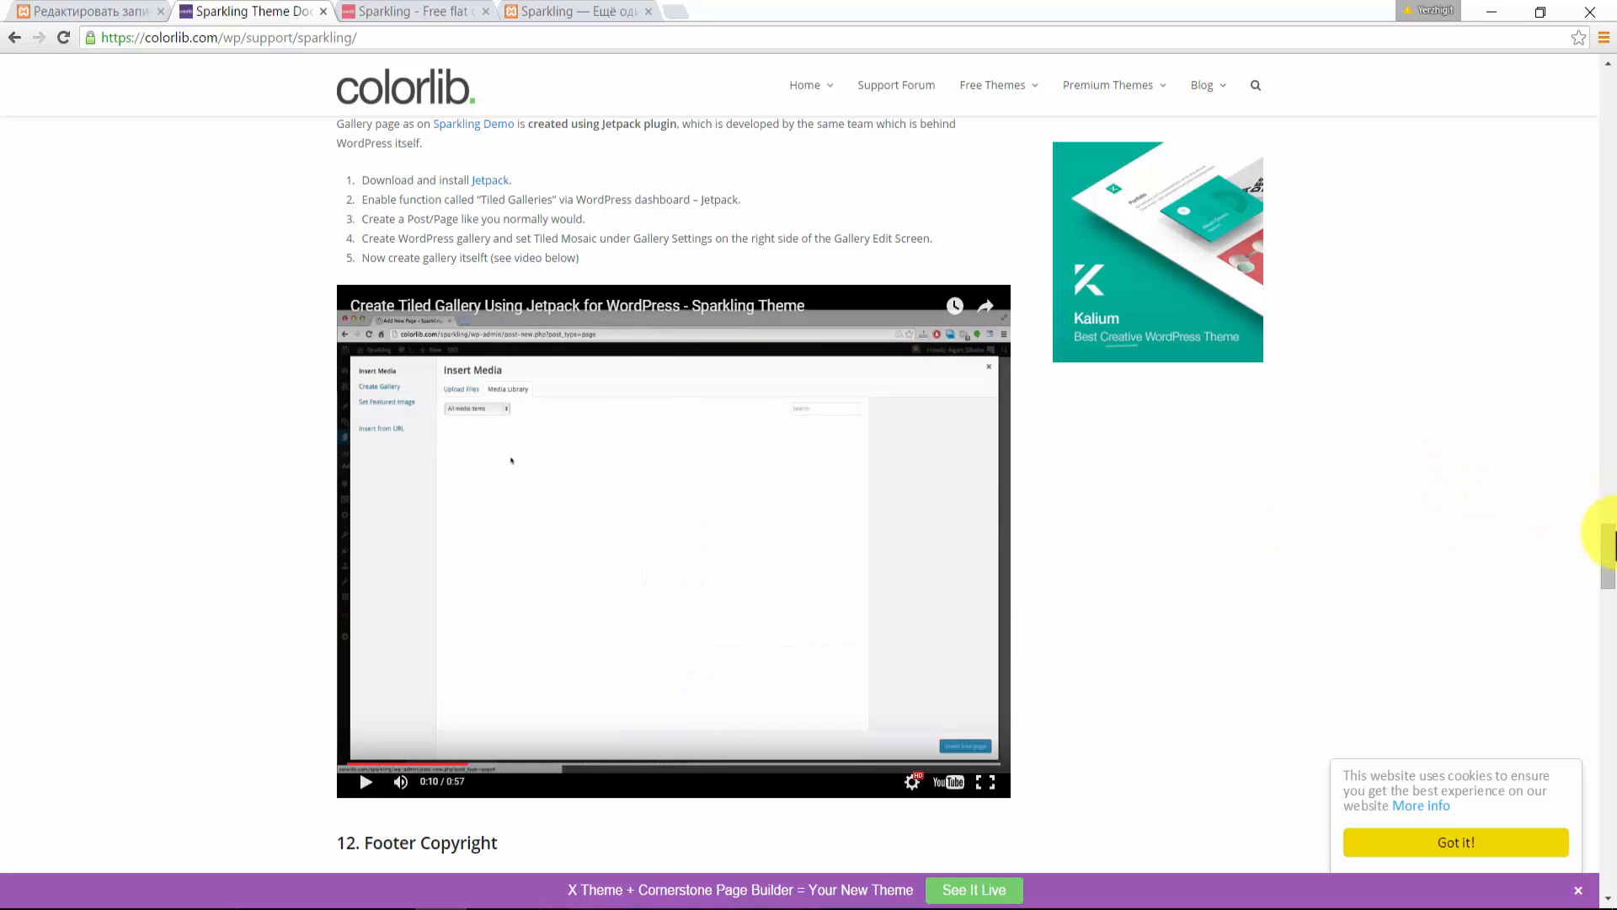
# - Review the documentation sections from Footer Copyright to Widget Areas and dismiss the purple promotional banner
pyautogui.moveTo(1613, 539); pyautogui.dragTo(1609, 578)
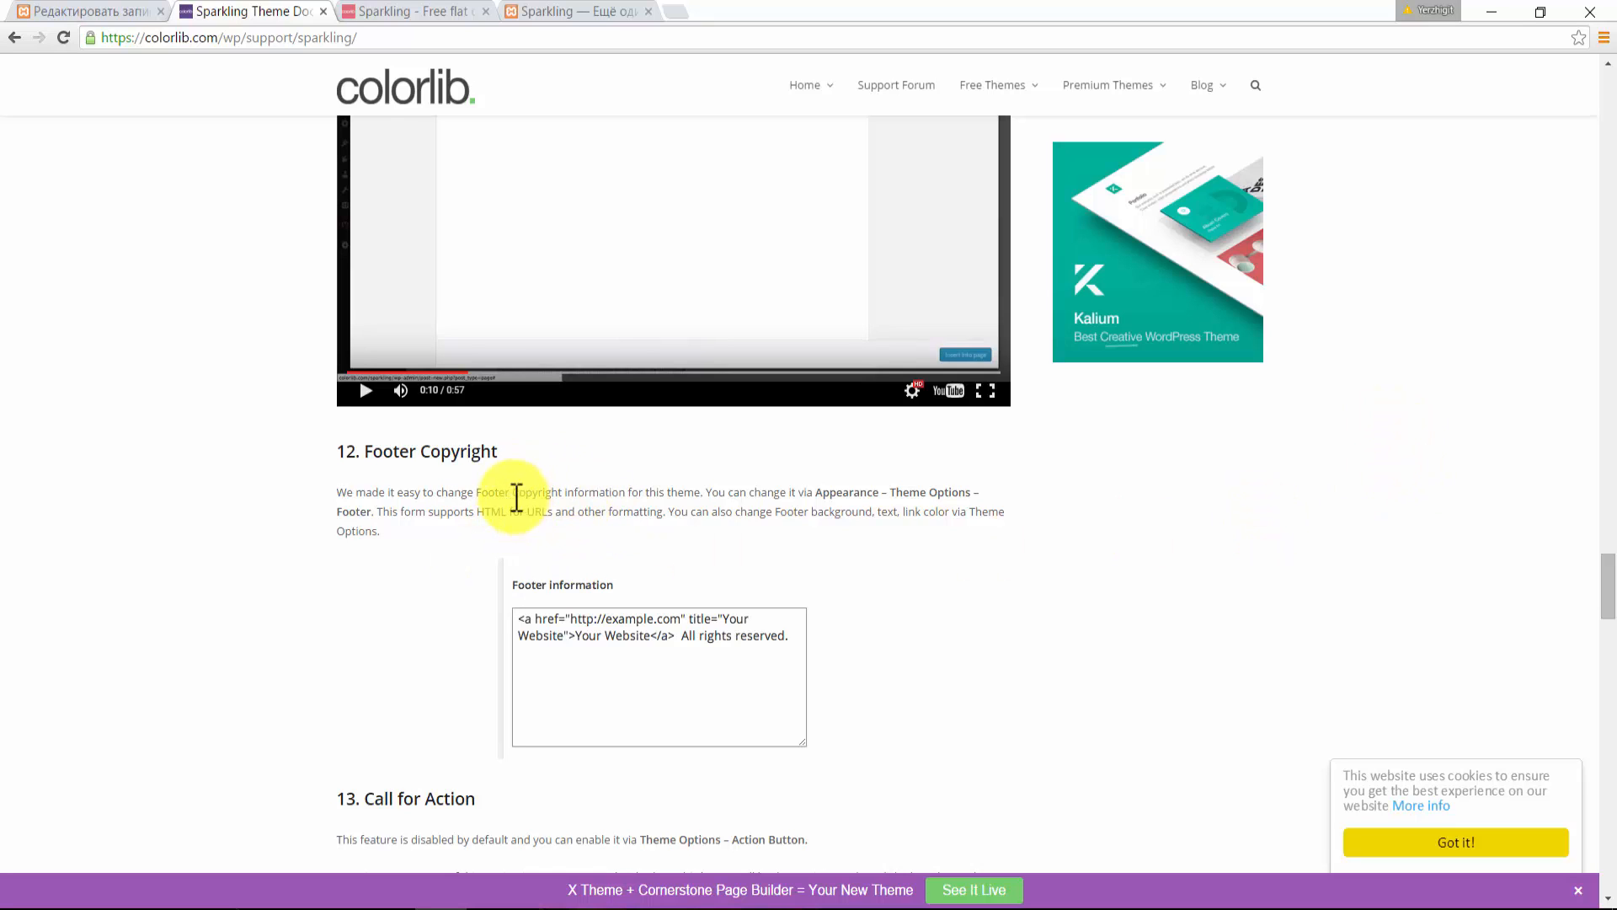
pyautogui.moveTo(1607, 578); pyautogui.dragTo(1609, 771)
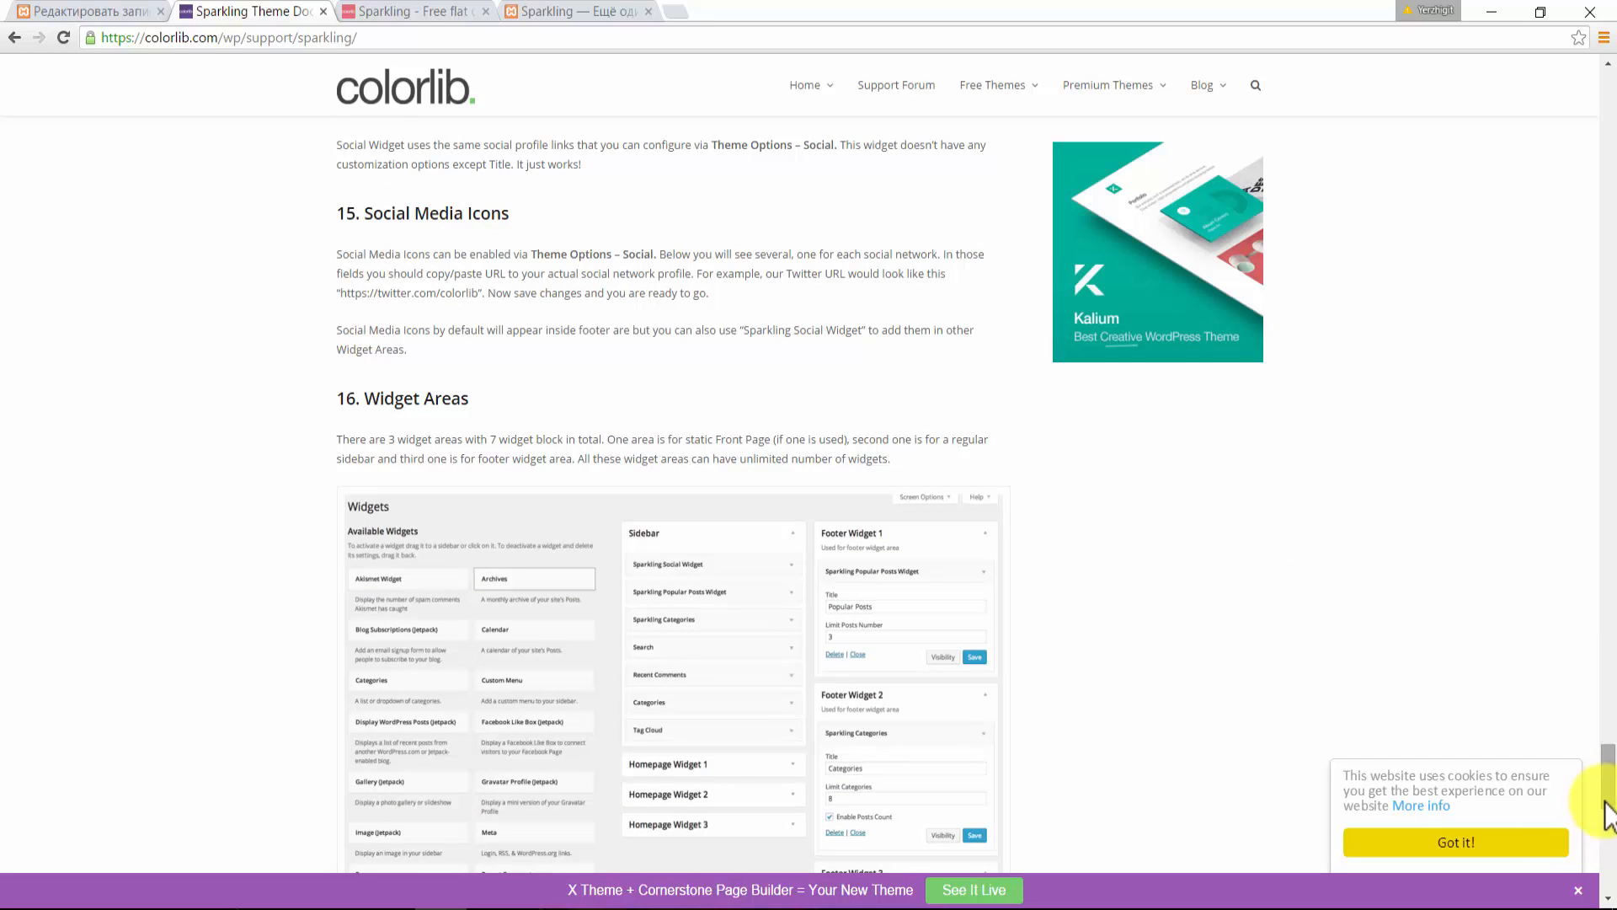
pyautogui.click(1580, 895)
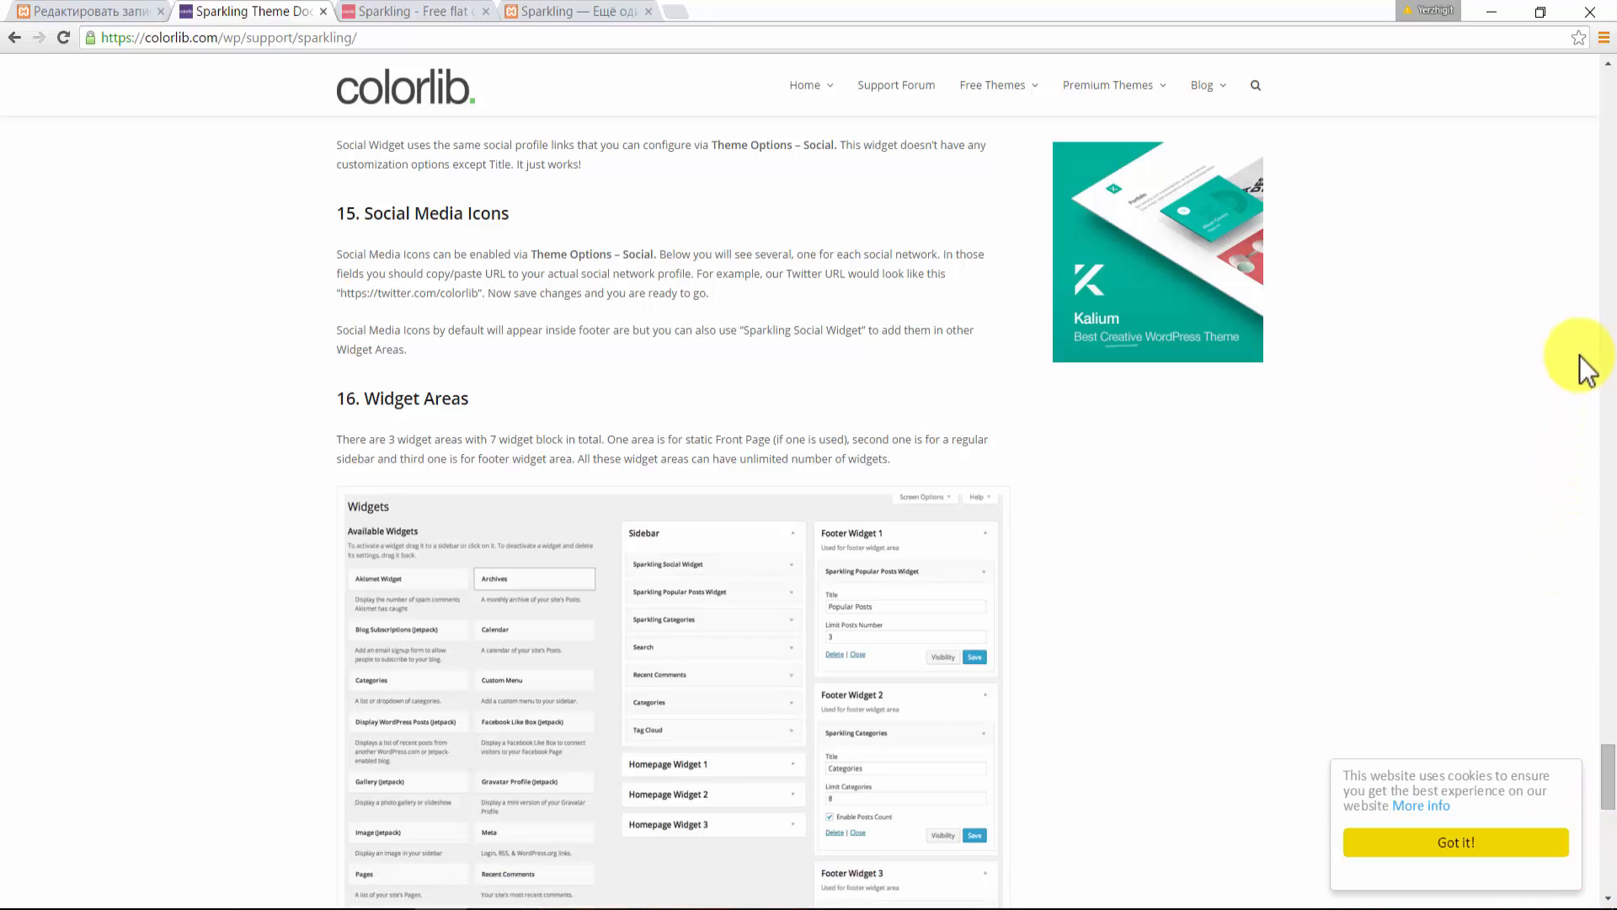
# - Switch to the local WordPress admin, go to its dashboard, and open the Виджеты (Widgets) management page
pyautogui.click(89, 12)
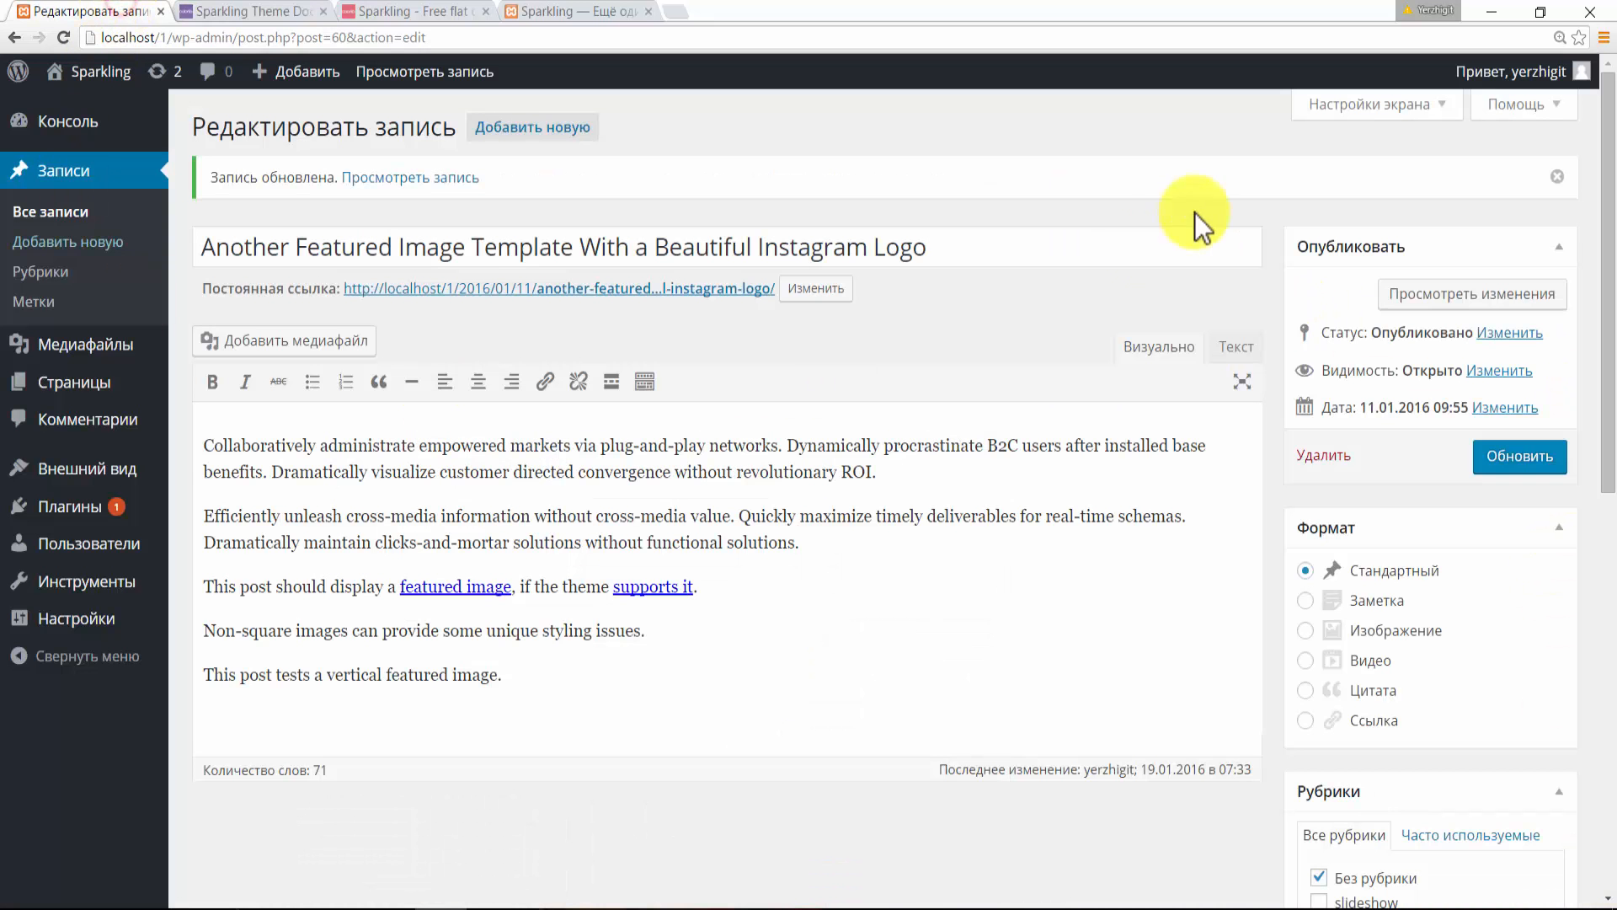
pyautogui.click(43, 124)
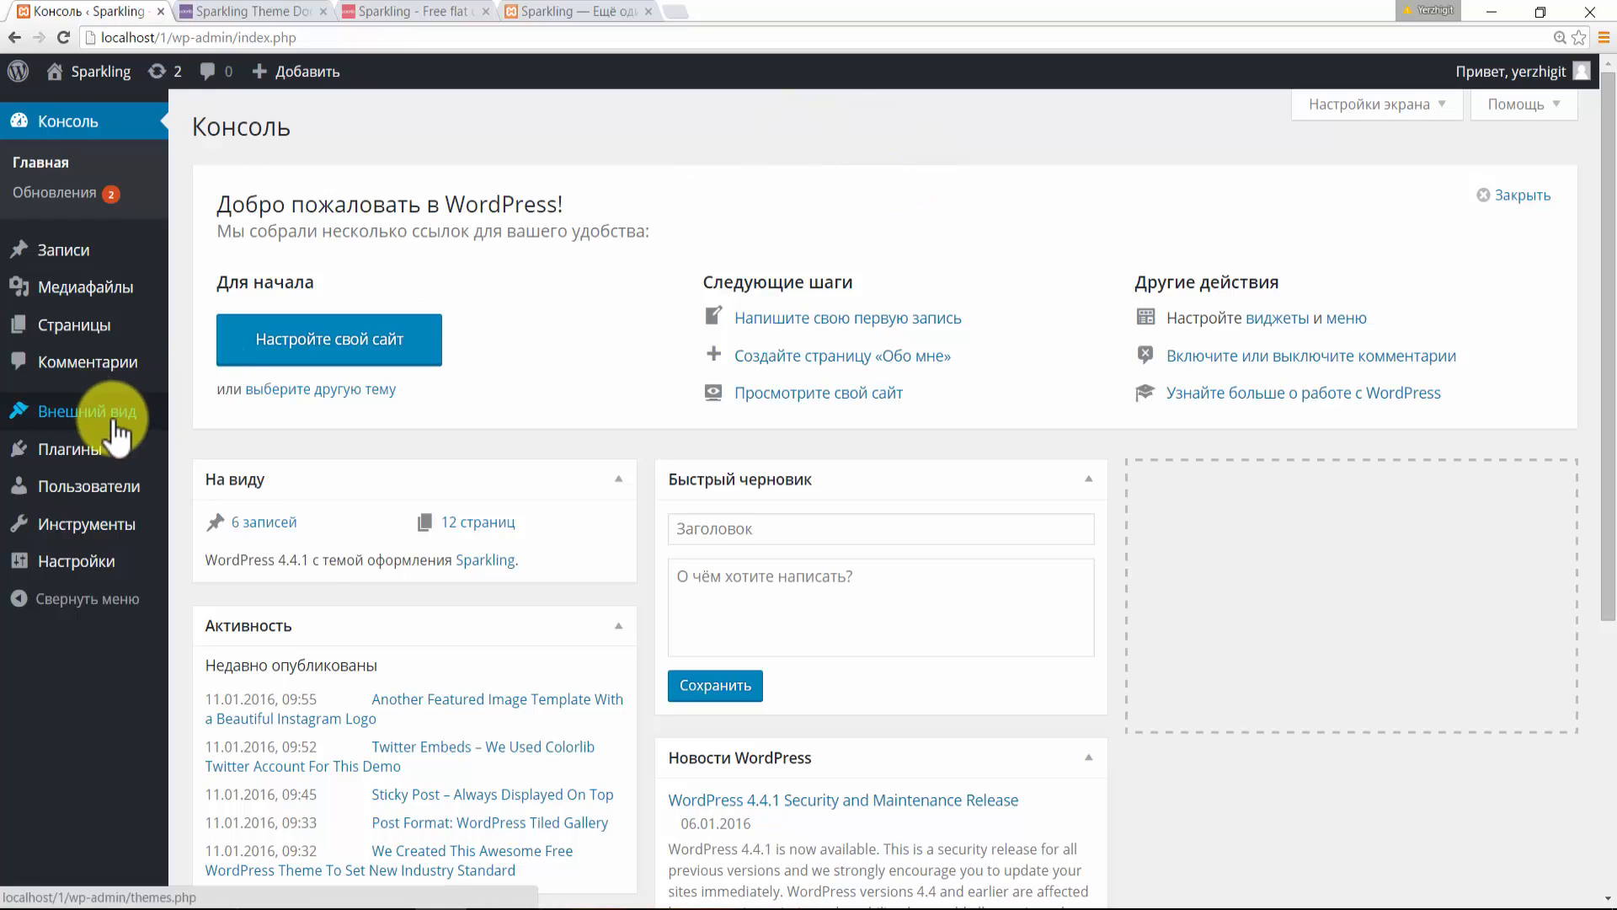
pyautogui.moveTo(99, 421)
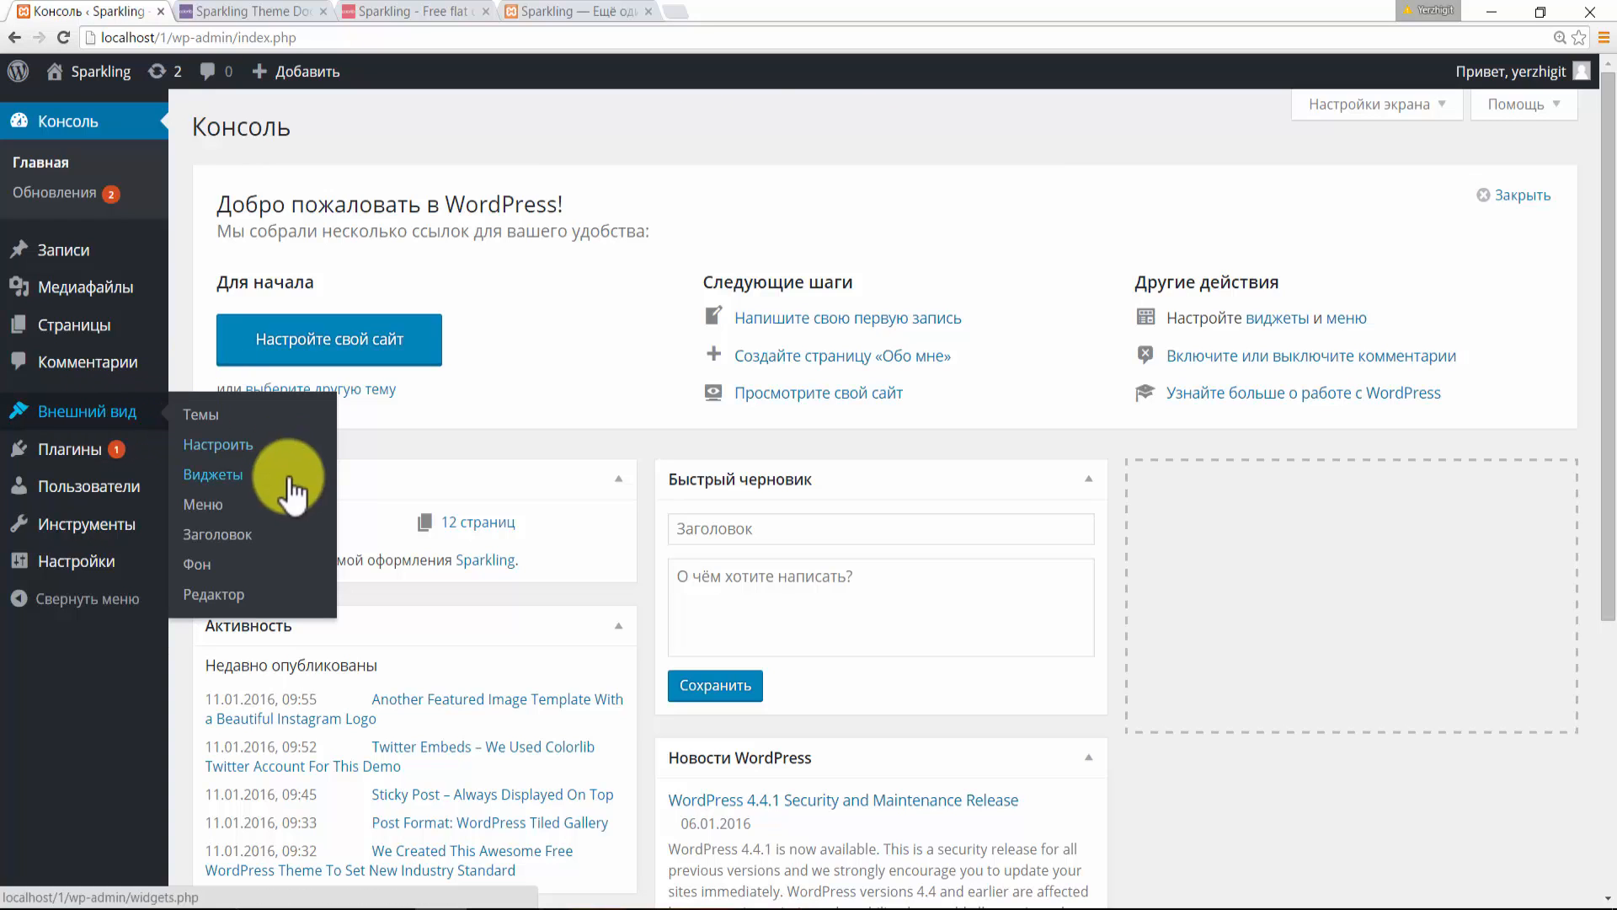
pyautogui.click(236, 485)
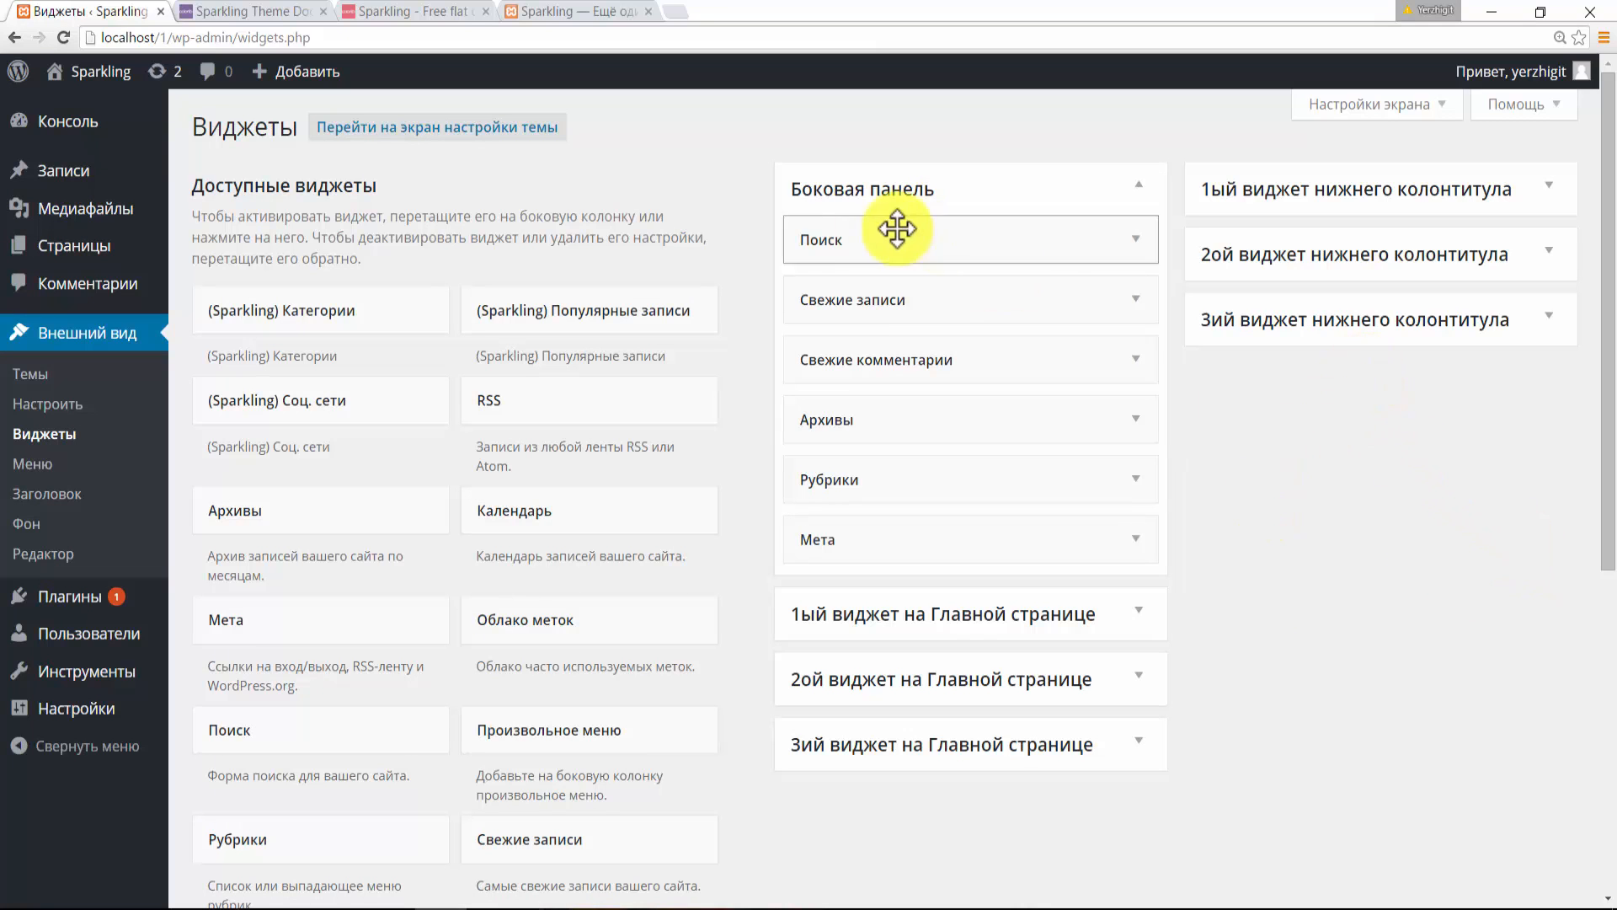
# - Examine the sidebar widgets on the local site's home page, from the search box down to the Мета block
pyautogui.click(590, 11)
pyautogui.moveTo(1607, 128); pyautogui.dragTo(1608, 176)
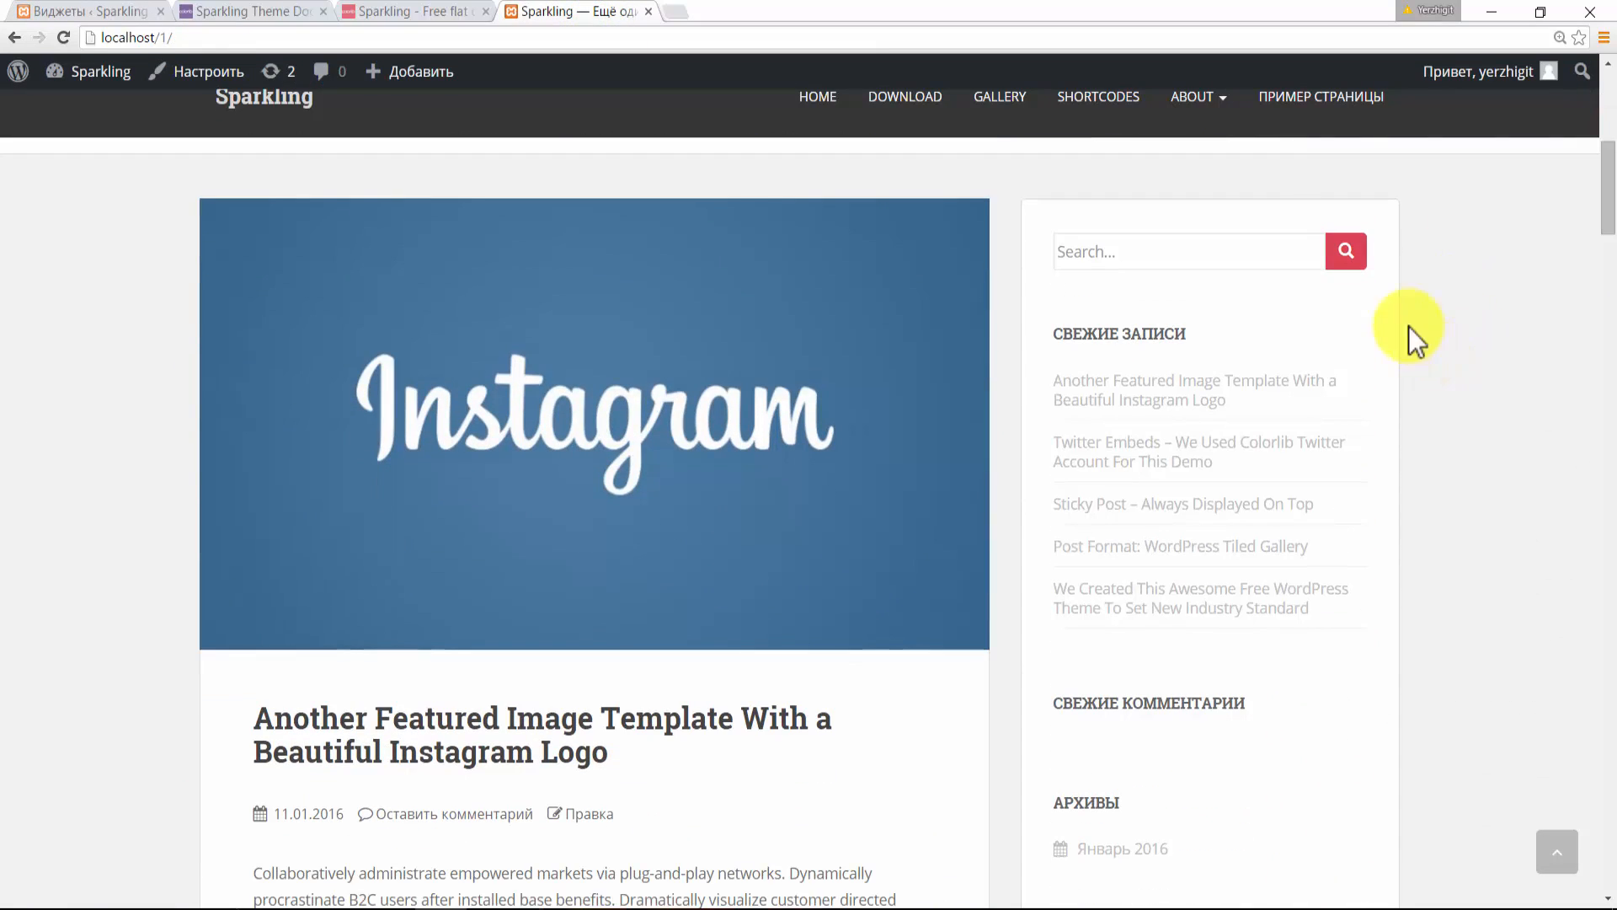
pyautogui.click(1610, 237)
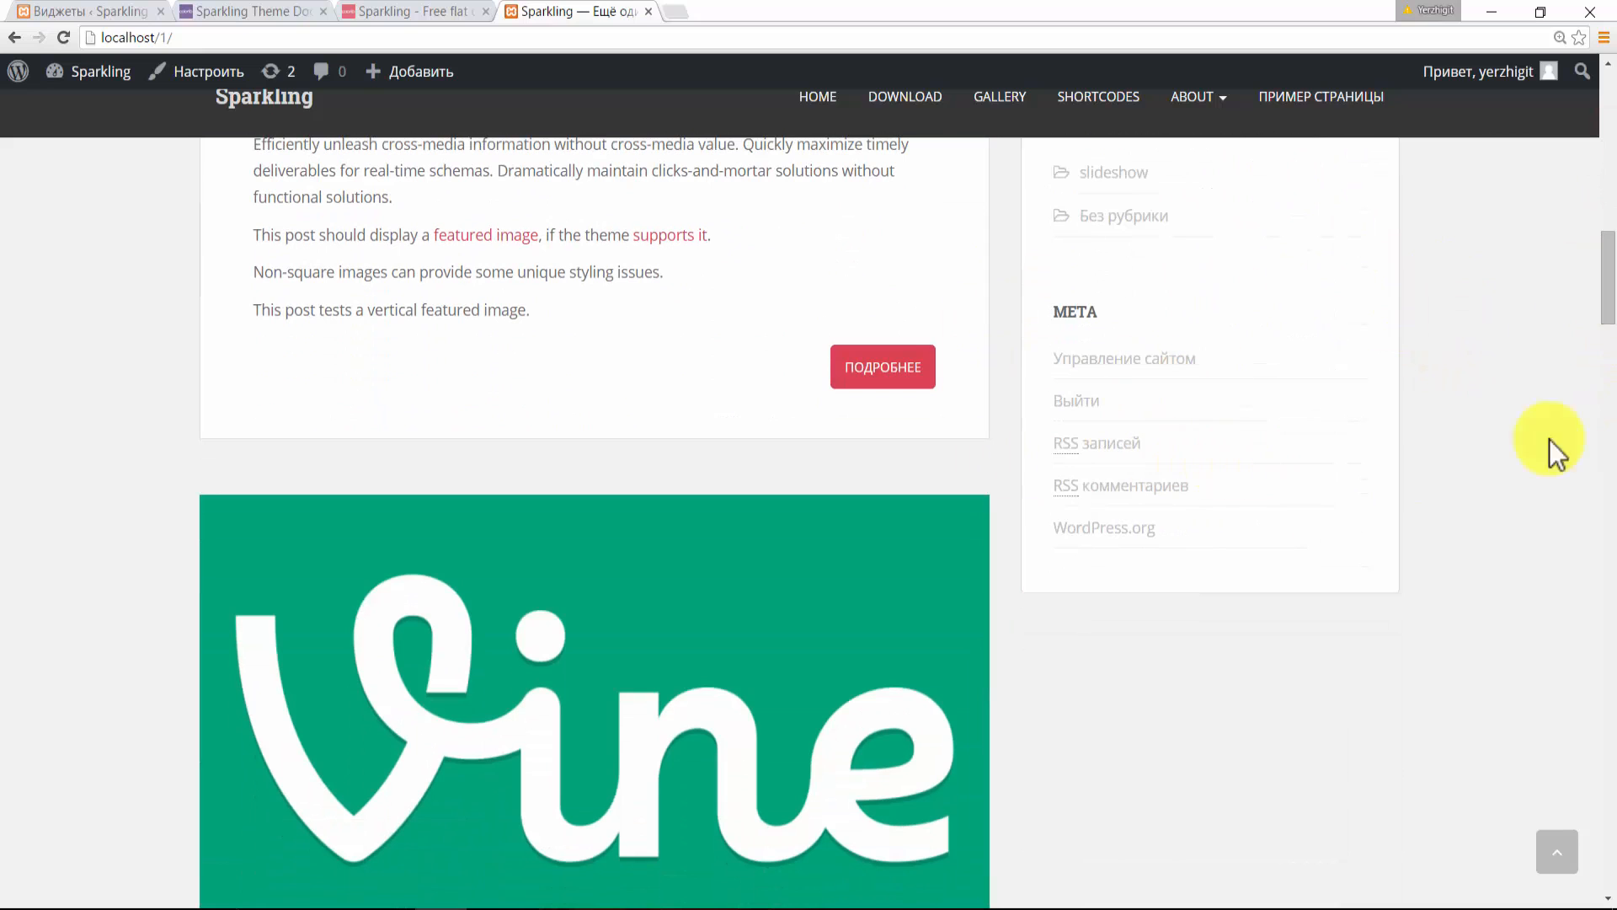
pyautogui.moveTo(1612, 270); pyautogui.dragTo(1600, 246)
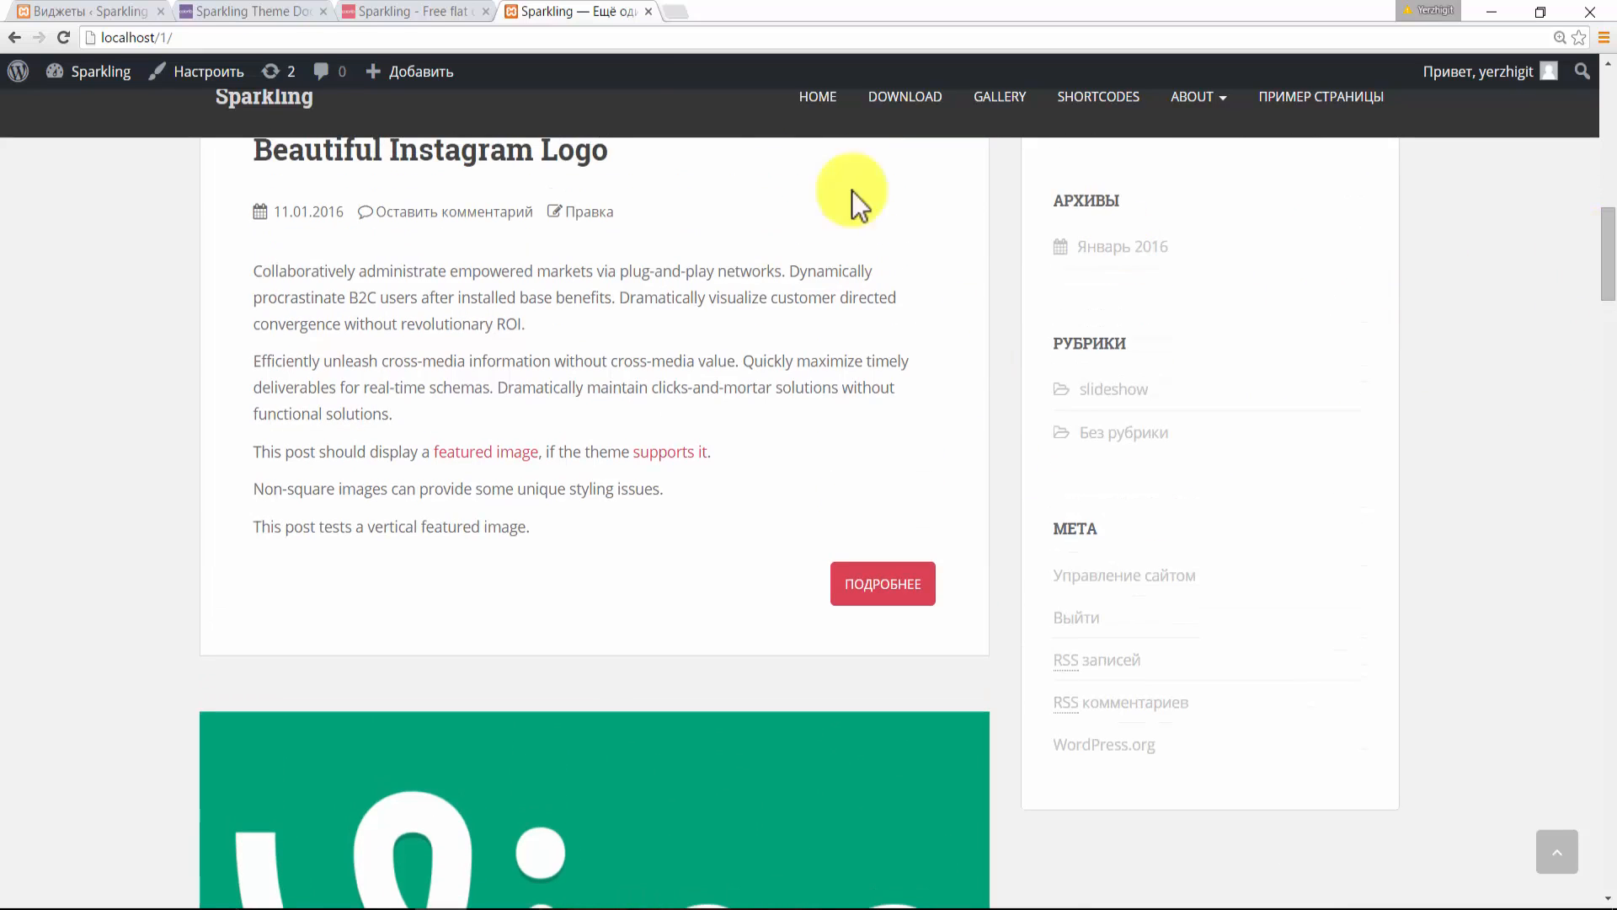
# - Return to the Виджеты page and briefly expand and collapse the 1ый виджет на Главной странице area
pyautogui.click(84, 12)
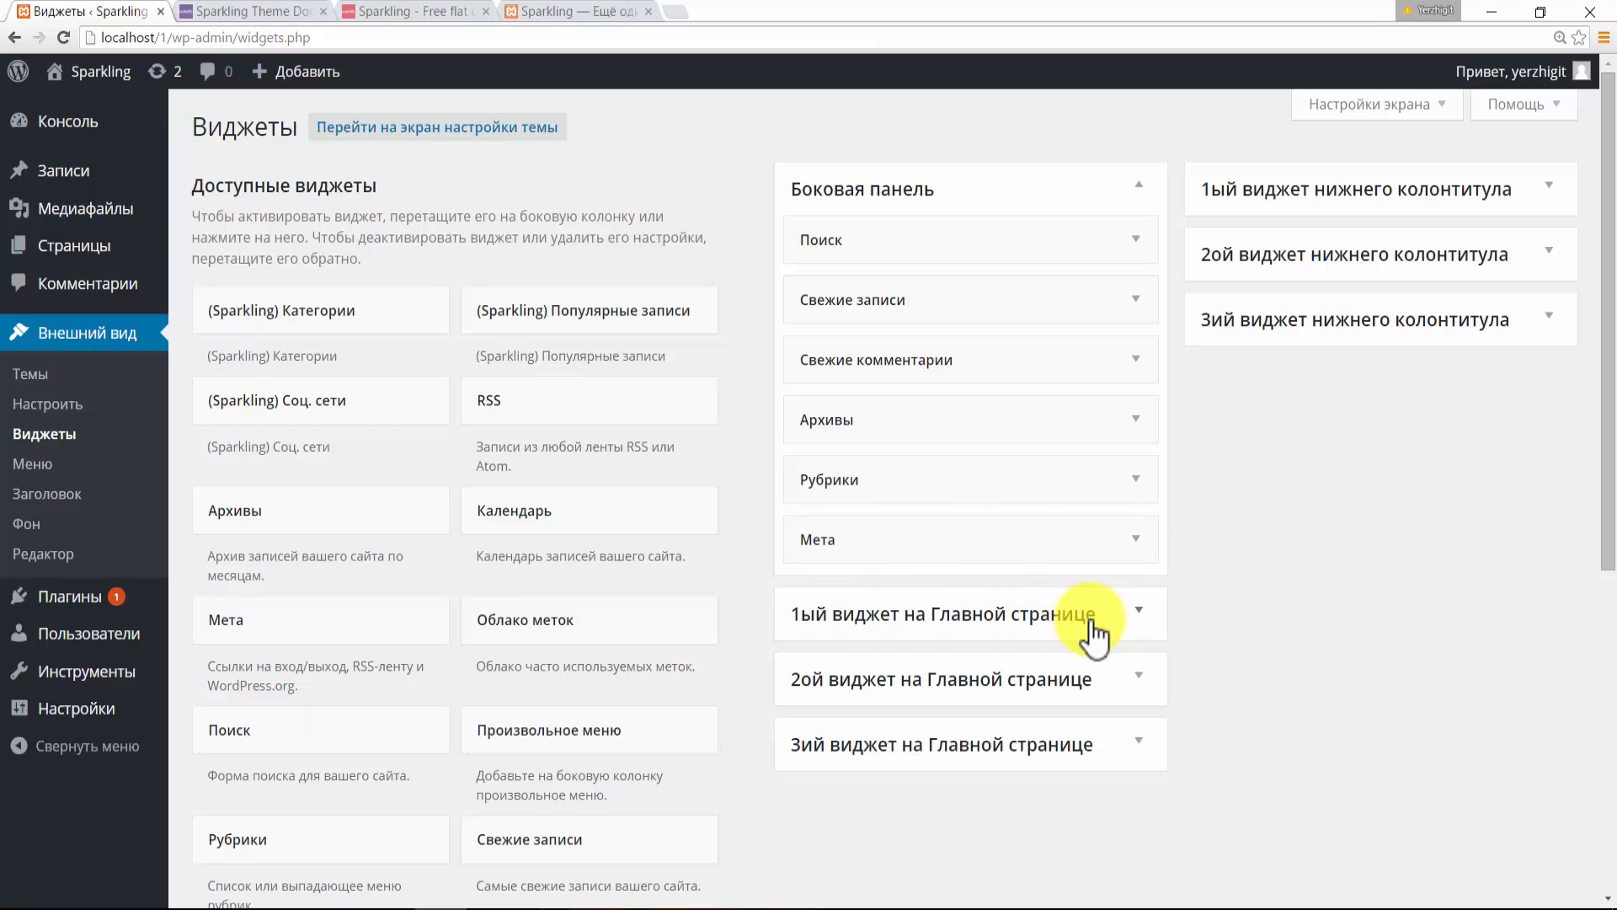
pyautogui.click(1120, 615)
pyautogui.click(1120, 615)
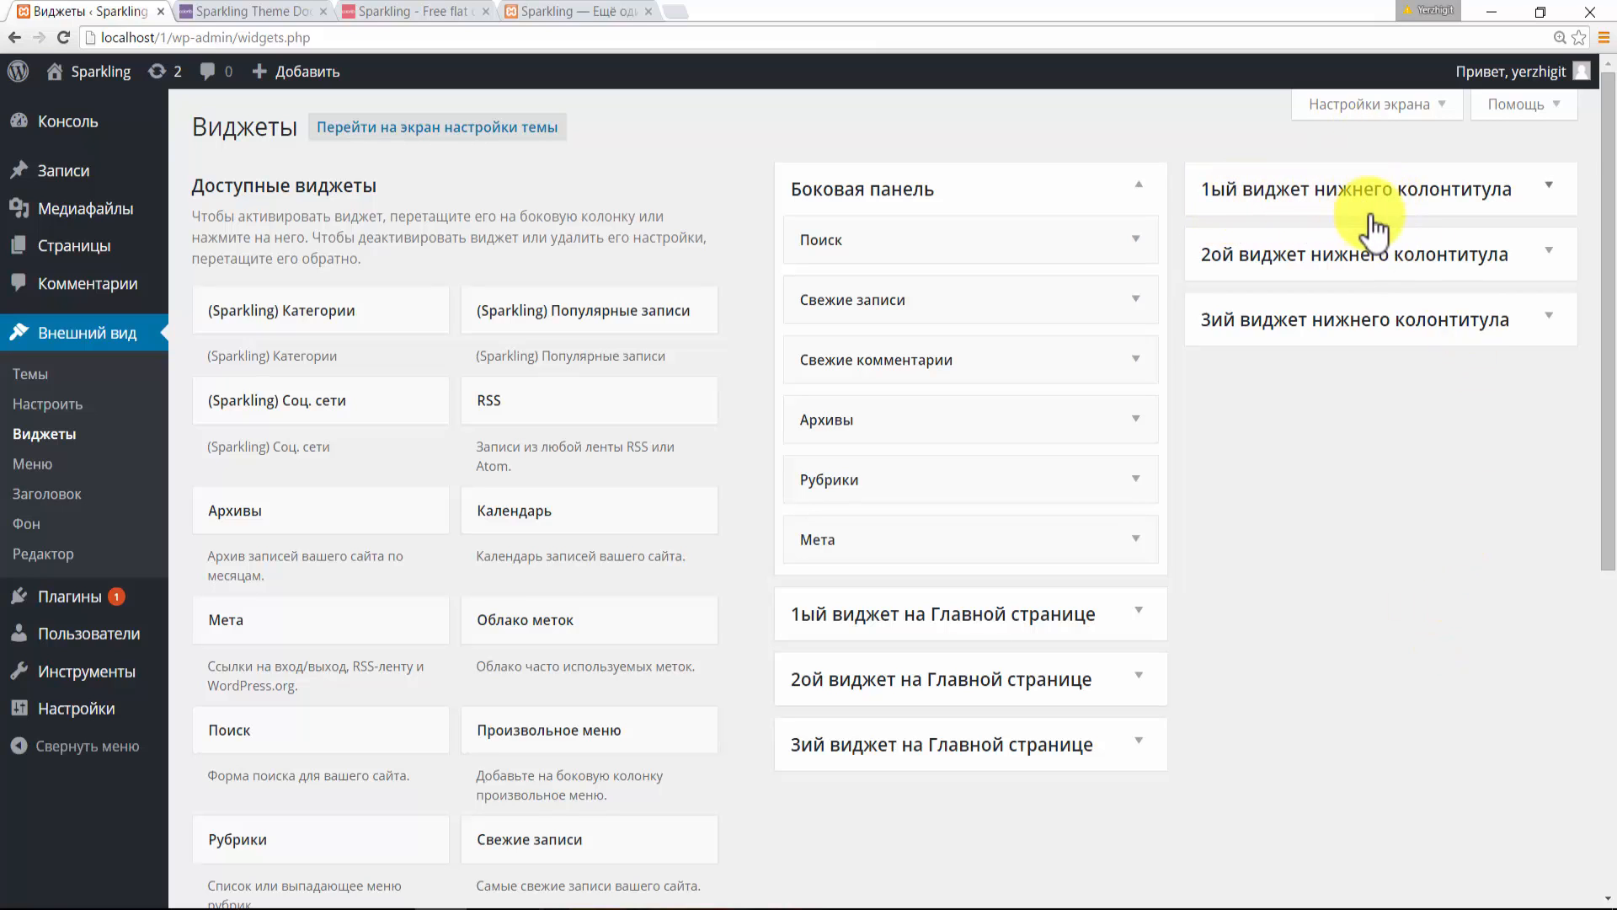
# - Compare the lower part of the local home page with the demo's footer widgets, and return to the top of the demo page
pyautogui.click(614, 11)
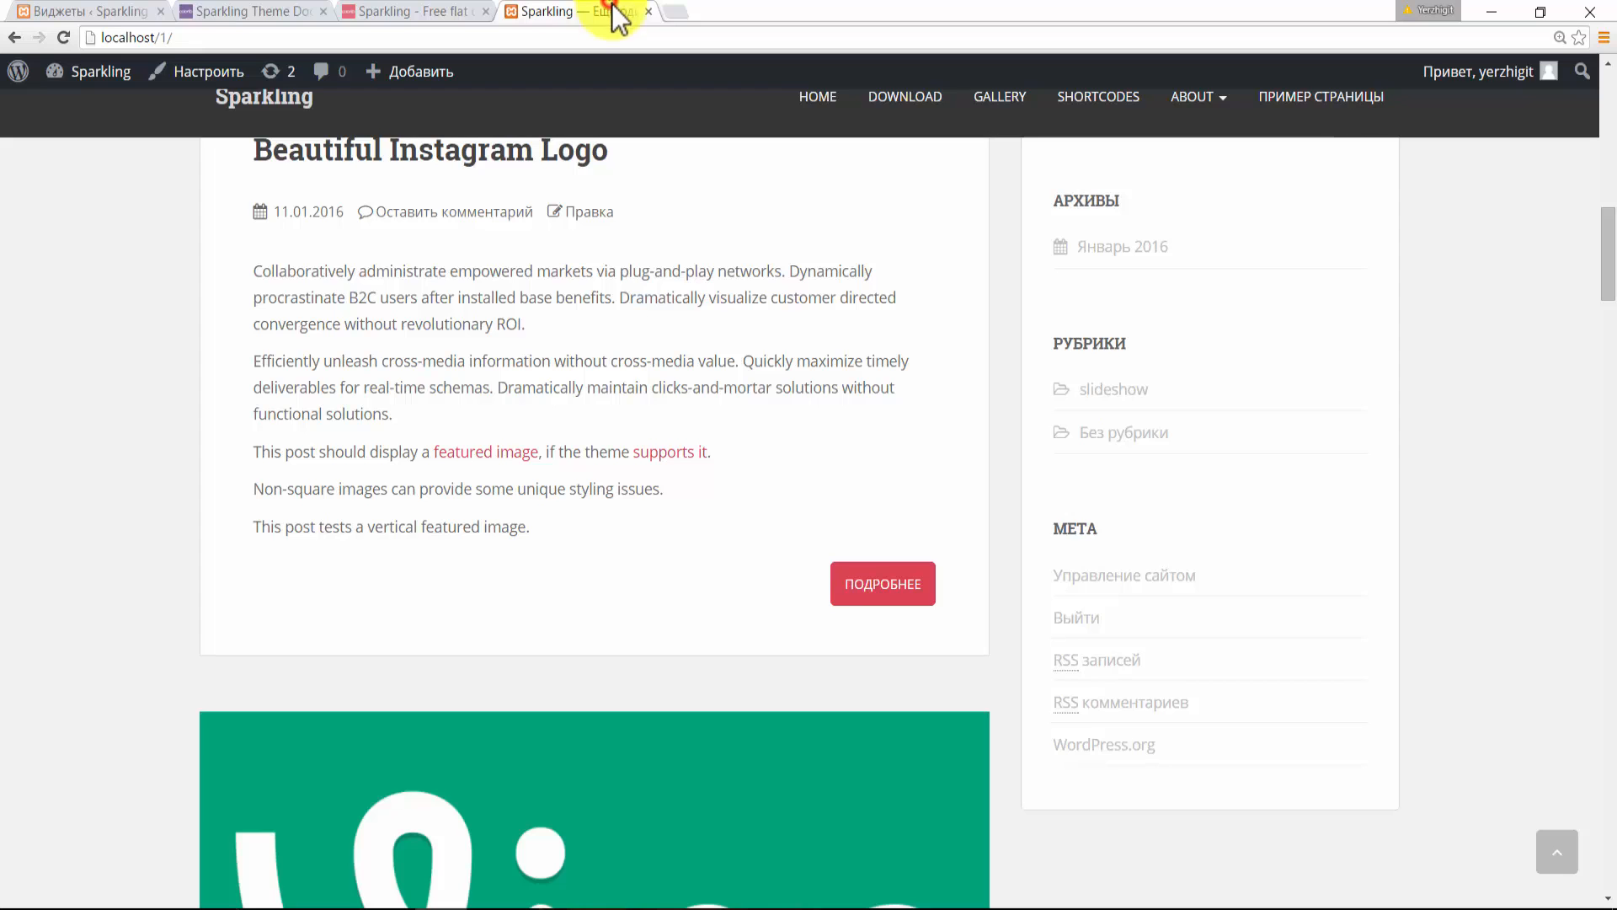
pyautogui.moveTo(1607, 278); pyautogui.dragTo(1606, 834)
pyautogui.click(413, 11)
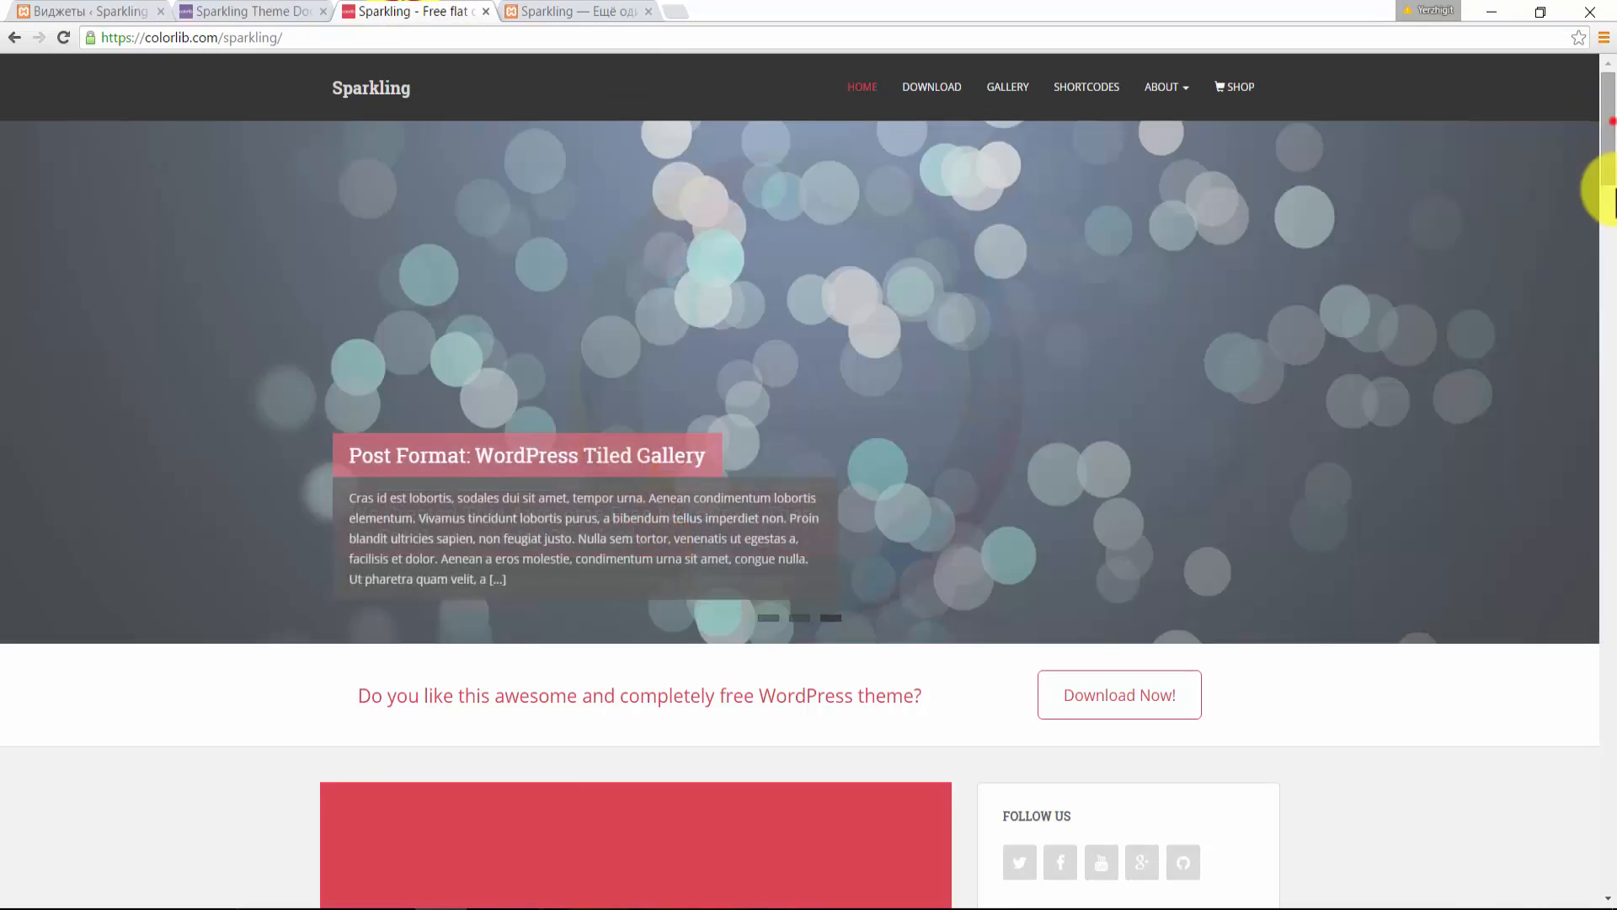
pyautogui.moveTo(1612, 198); pyautogui.dragTo(1605, 788)
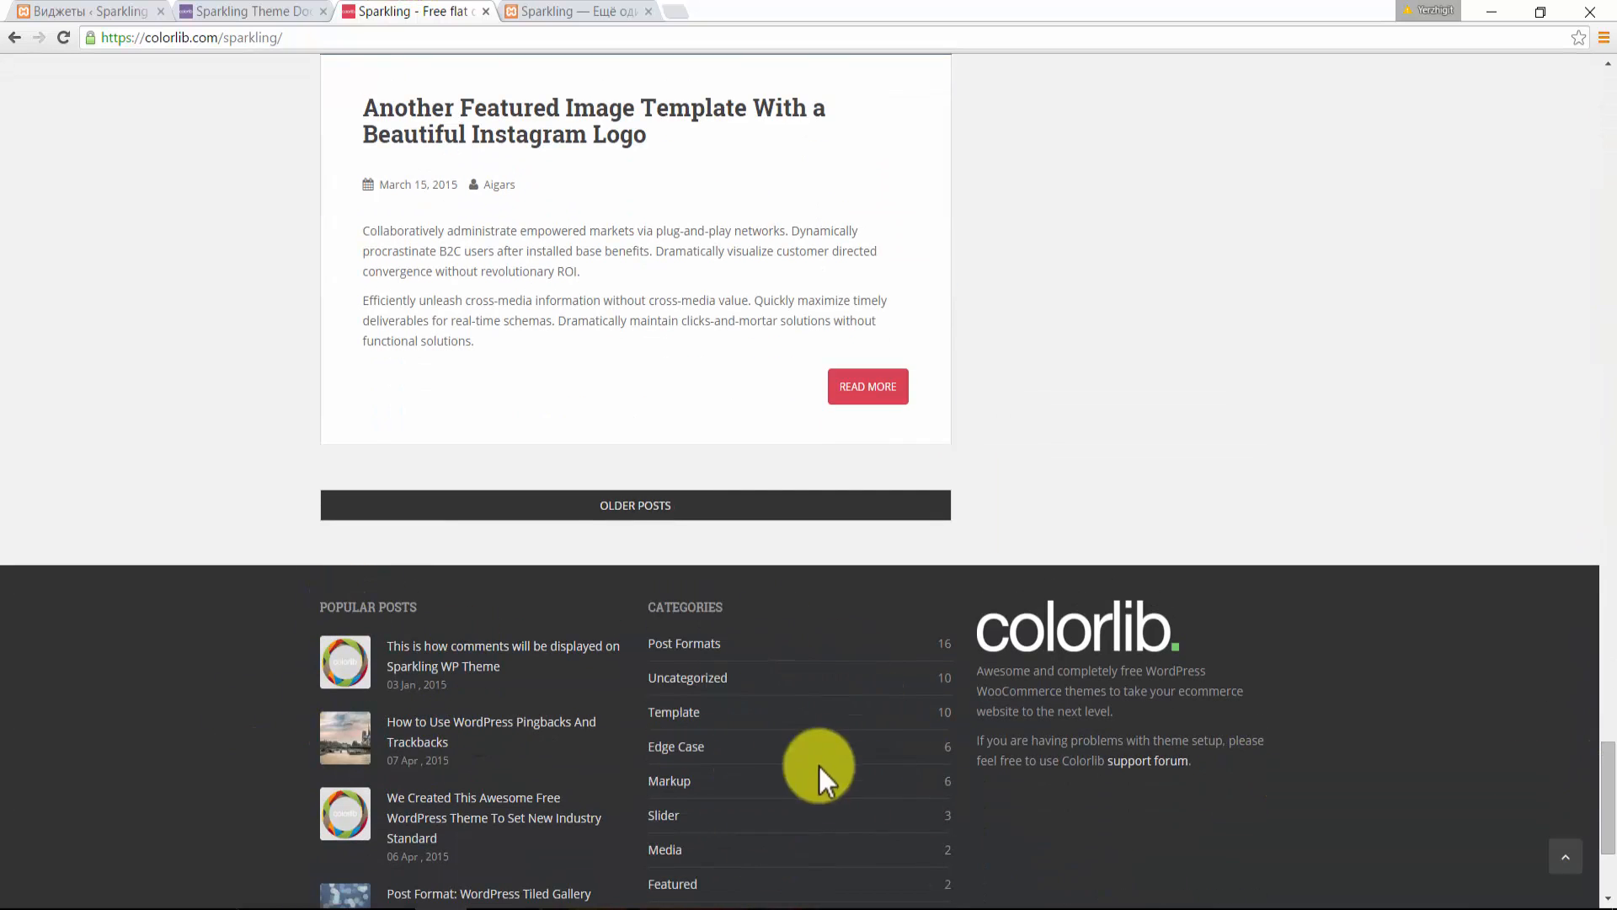
pyautogui.click(1566, 861)
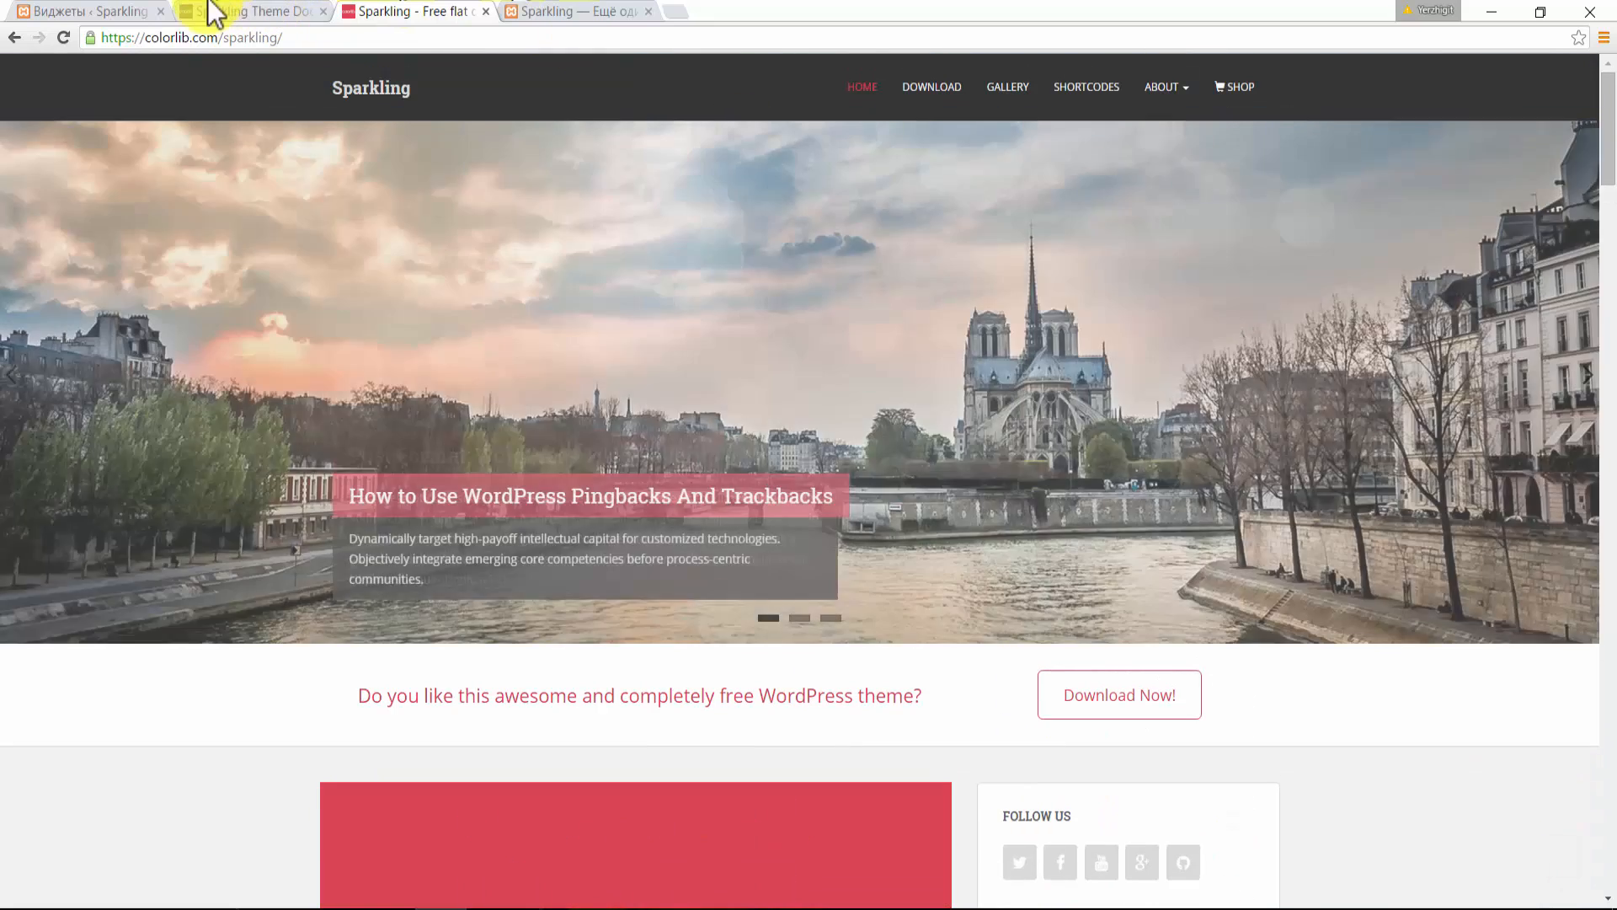
# - Go back to the local Виджеты page and expand the 1ый виджет на Главной странице area
pyautogui.click(204, 12)
pyautogui.click(80, 12)
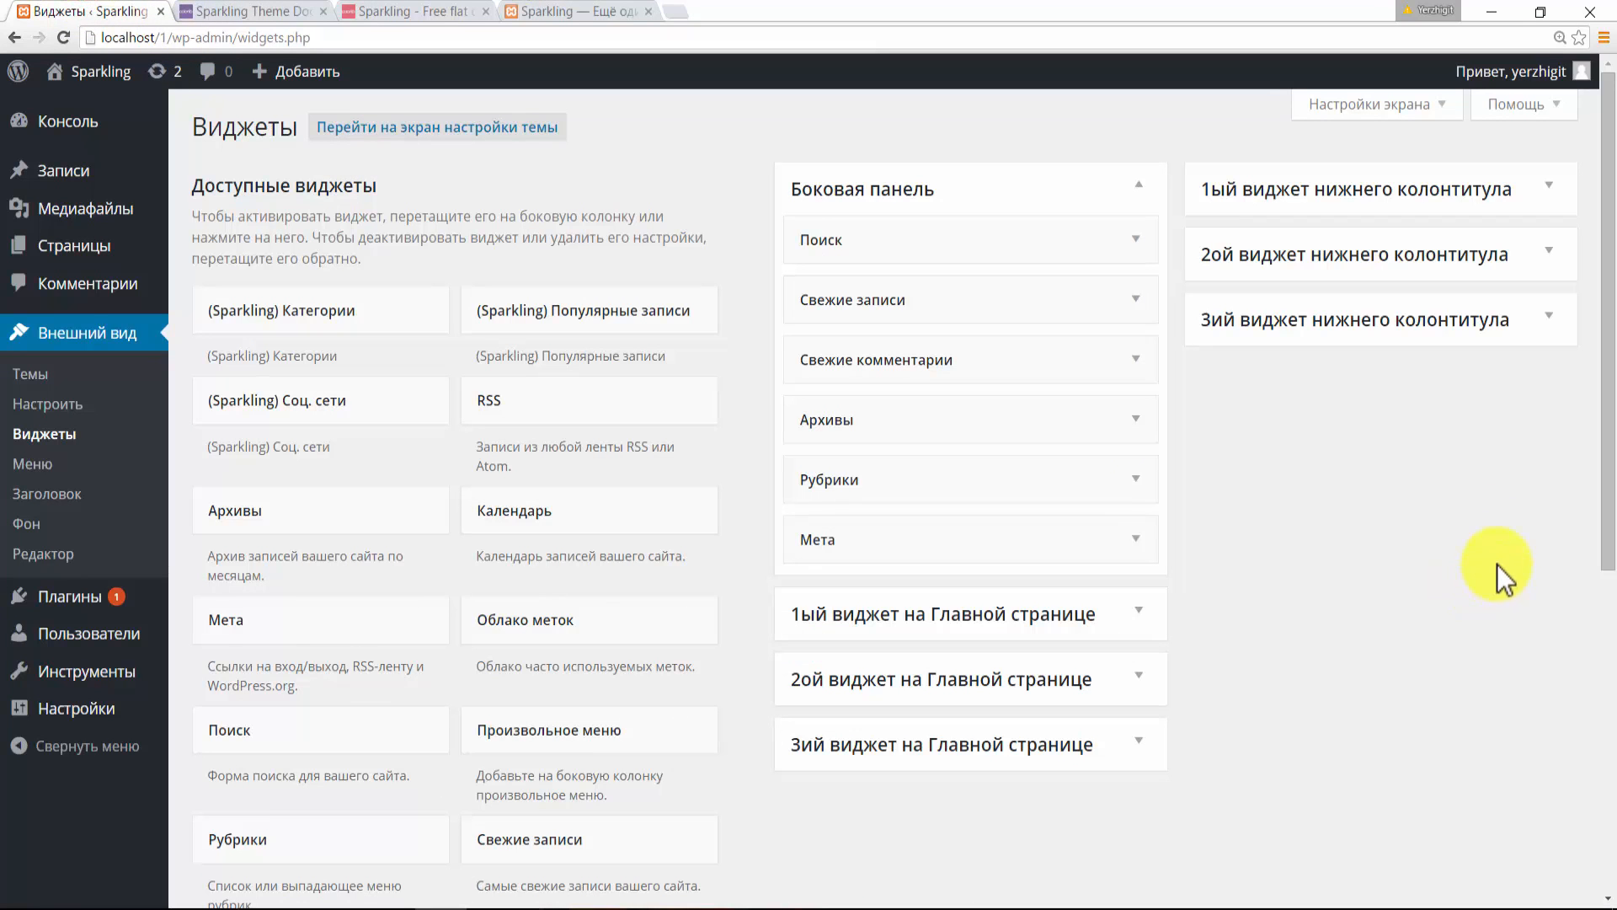
pyautogui.moveTo(1614, 385); pyautogui.dragTo(1615, 424)
pyautogui.click(1141, 545)
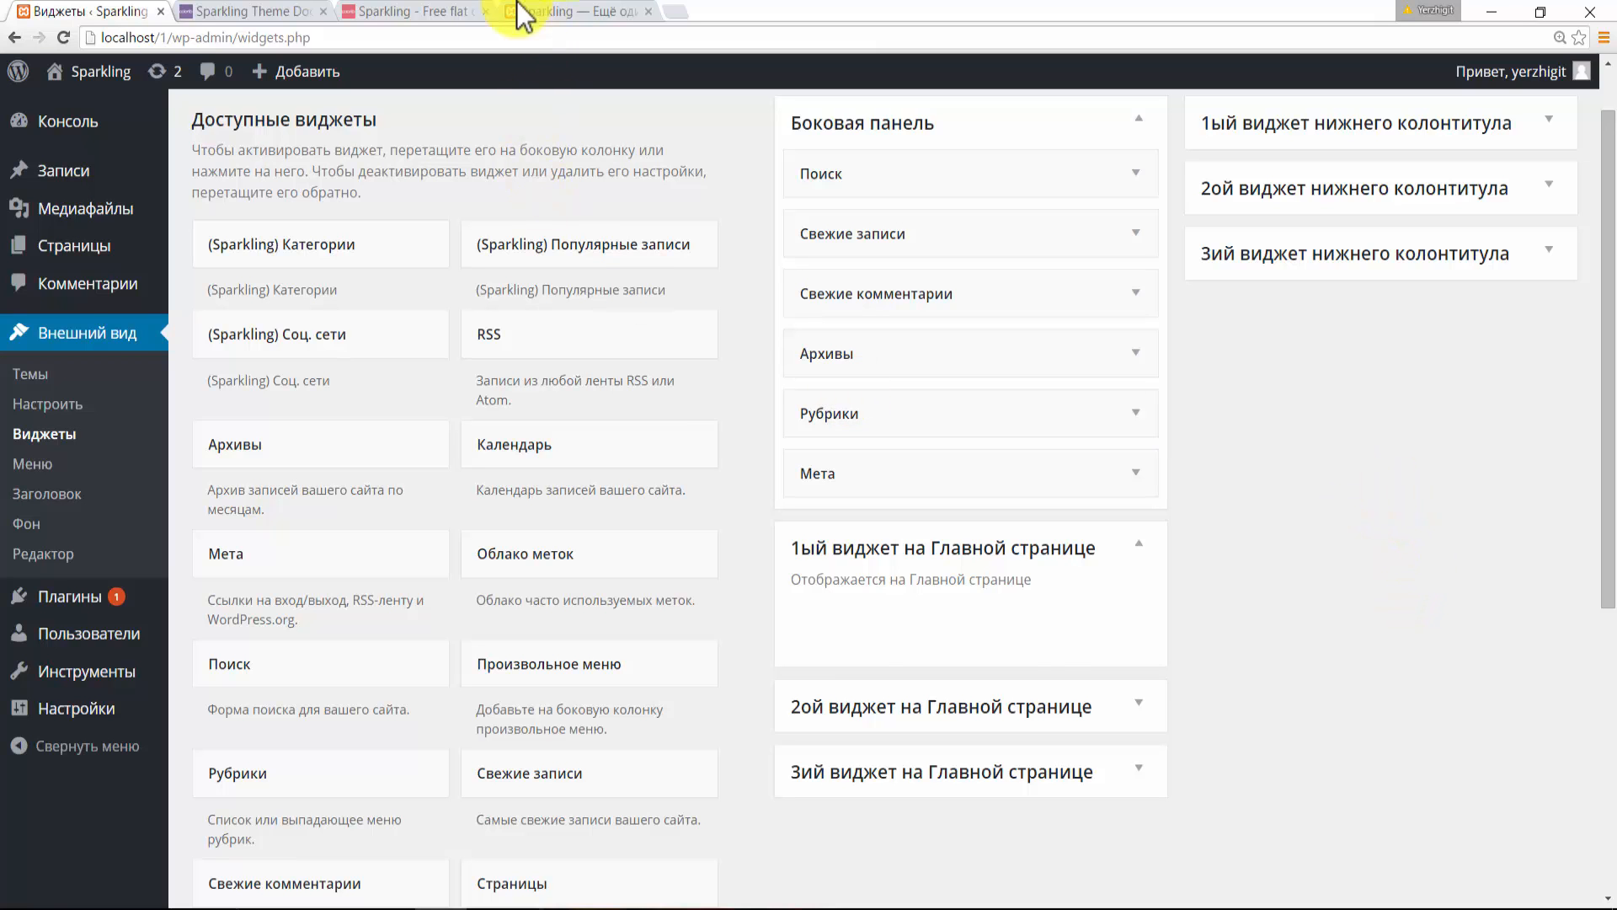
# - Check the sidebar widgets on the Sparkling demo page, starting with Follow Us, and return to the local Виджеты page
pyautogui.click(465, 13)
pyautogui.moveTo(1610, 105); pyautogui.dragTo(1599, 137)
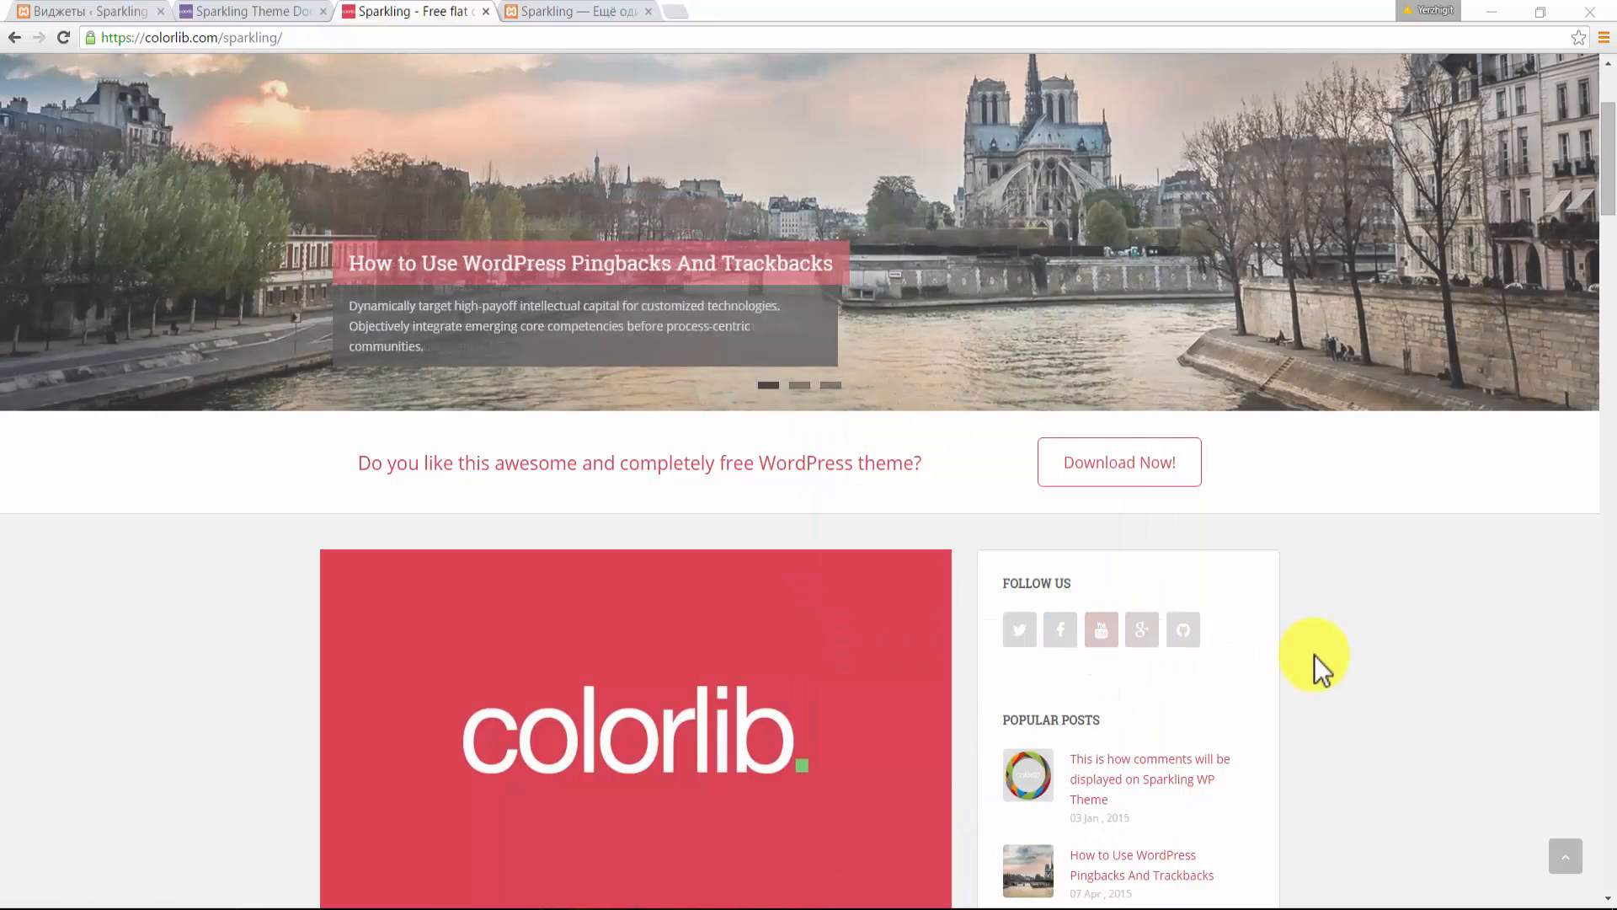
pyautogui.click(80, 12)
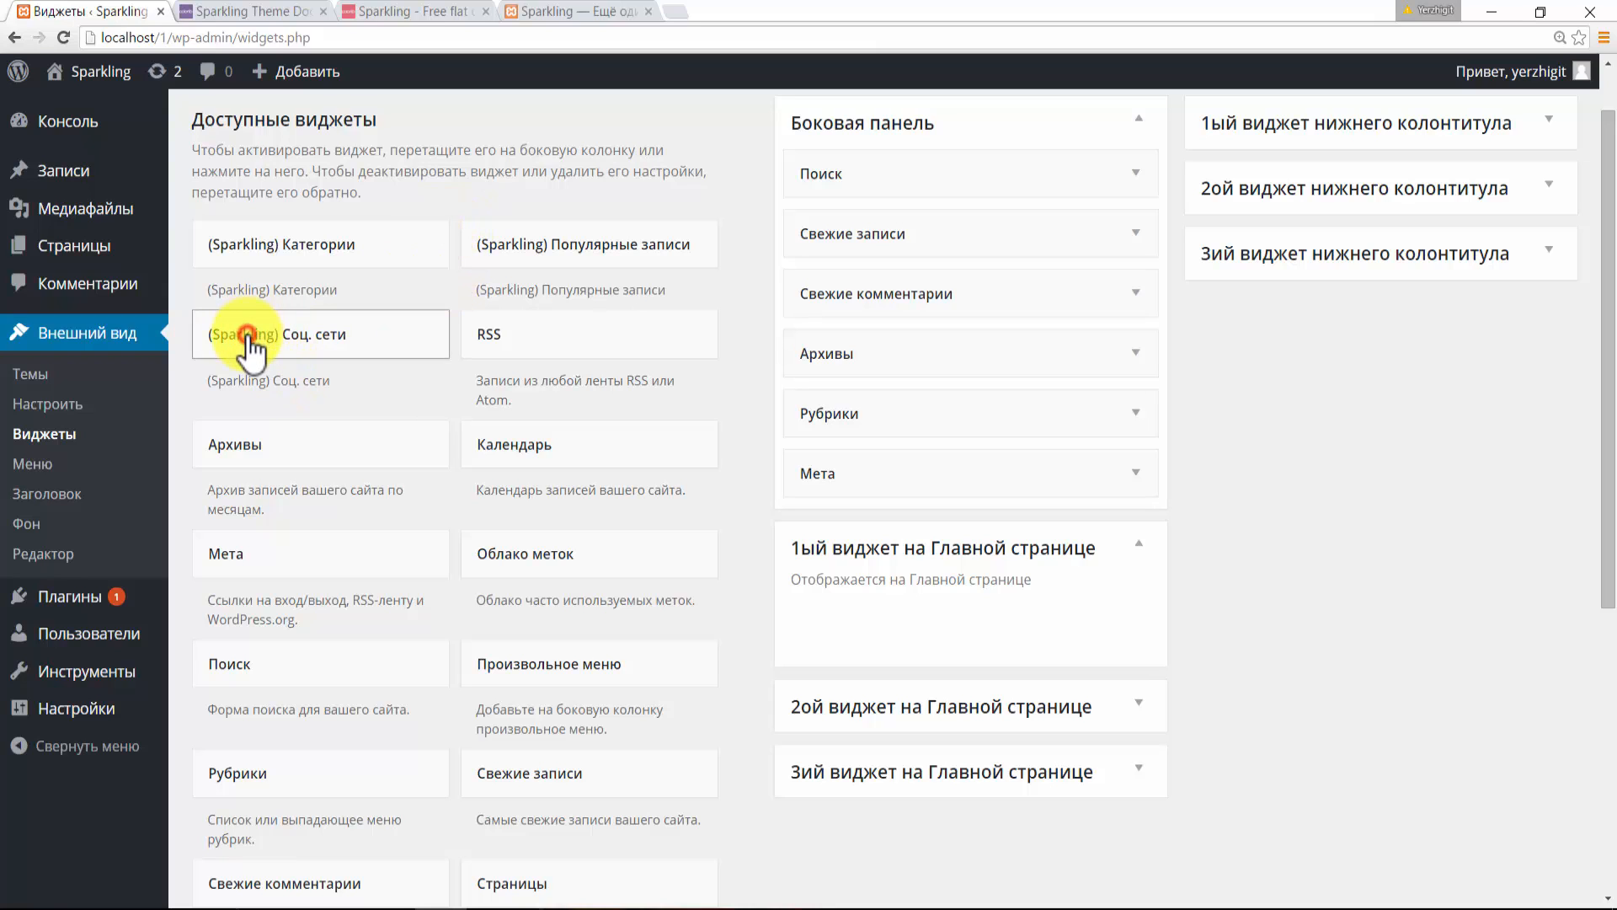
# - Add the (Sparkling) Соц. сети widget to the 1ый виджет на Главной странице area, save it and collapse the area
pyautogui.moveTo(246, 335); pyautogui.dragTo(1132, 642)
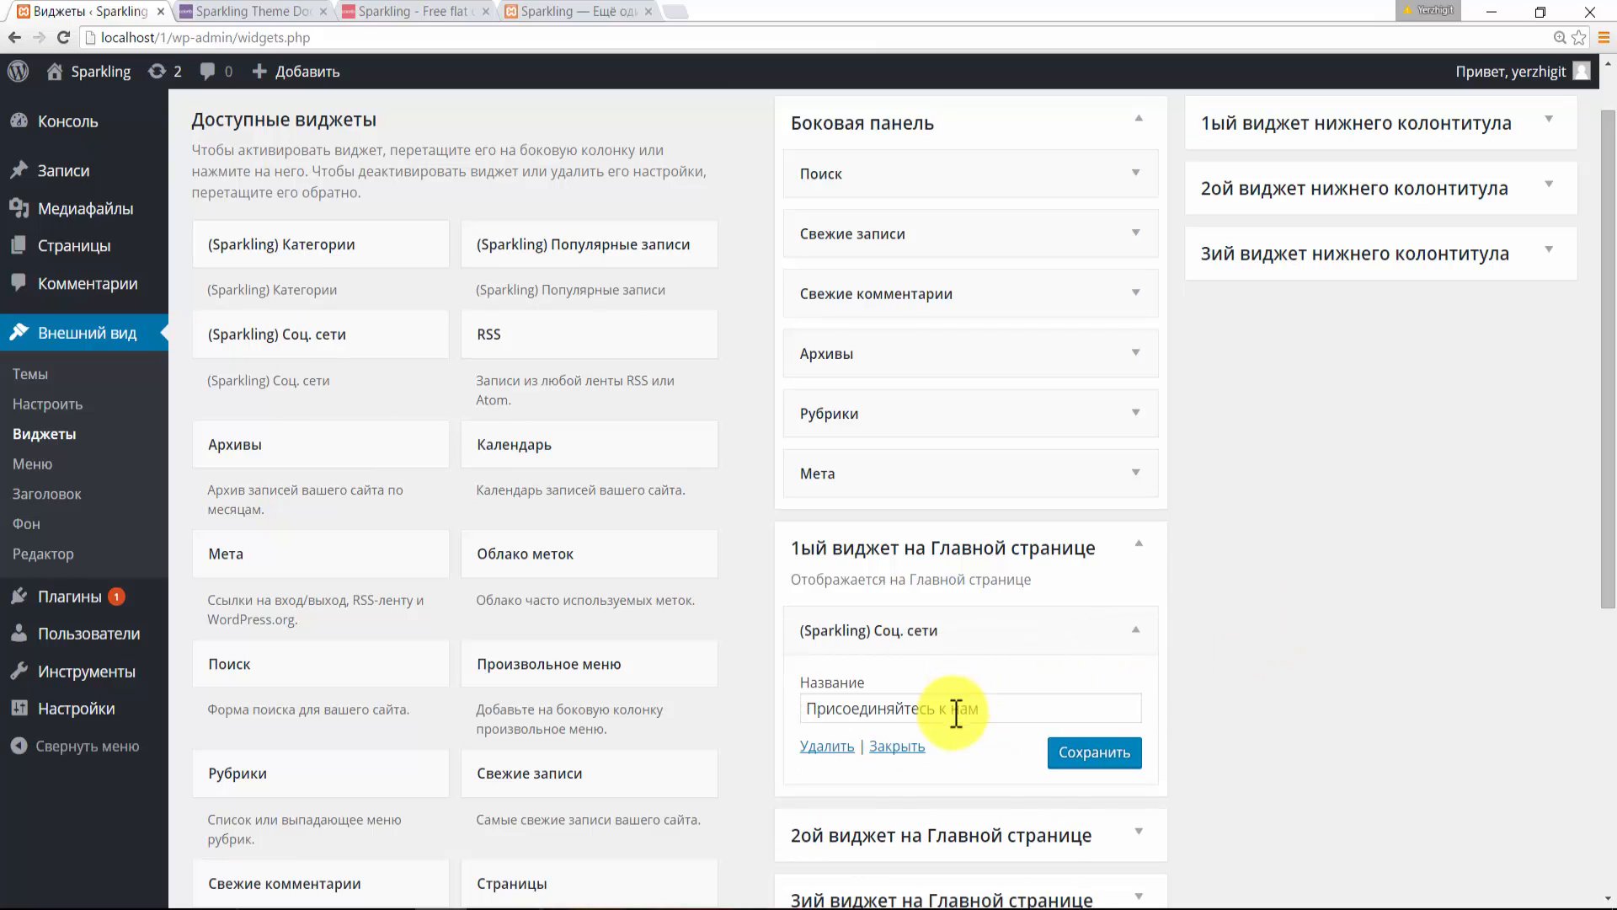
pyautogui.click(1009, 712)
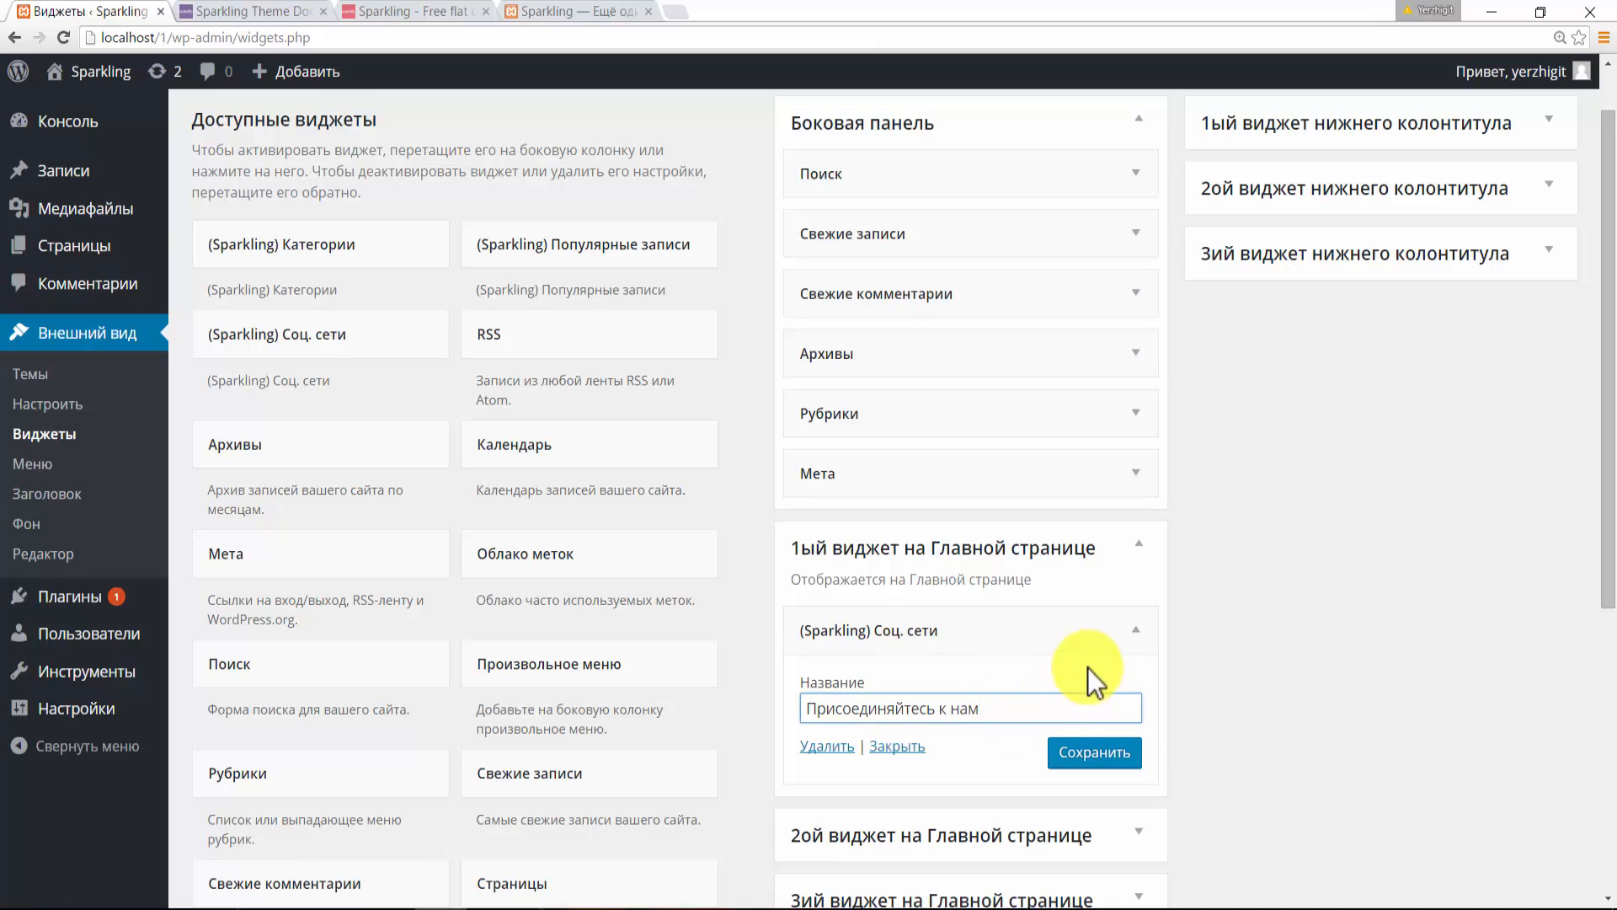
pyautogui.click(1136, 633)
pyautogui.click(1137, 633)
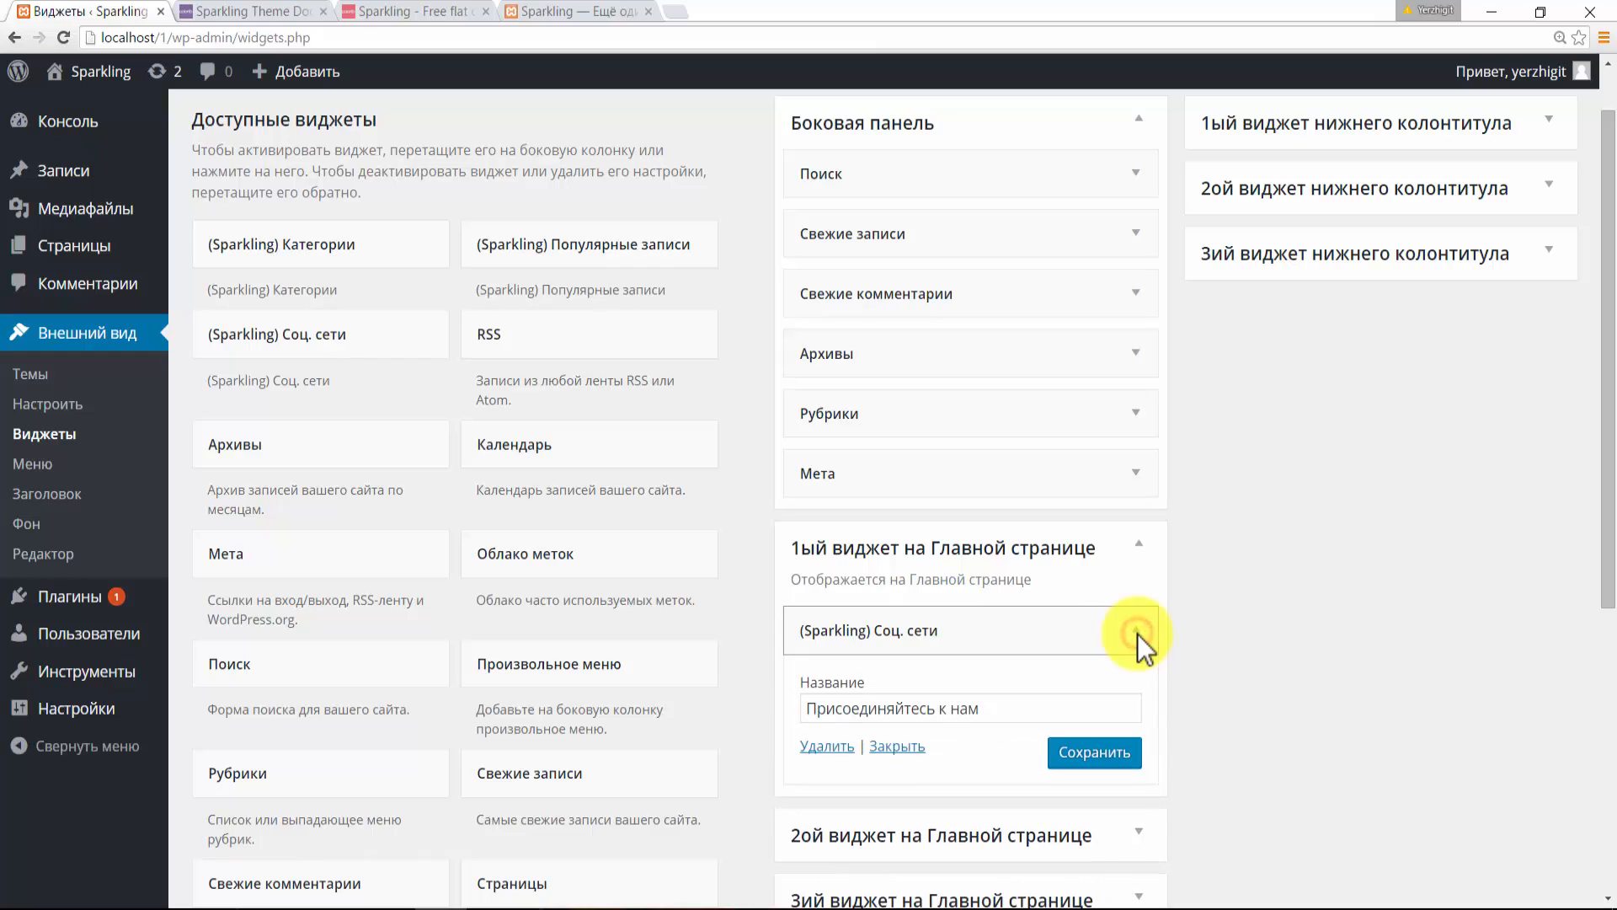
pyautogui.click(1137, 634)
pyautogui.click(1135, 635)
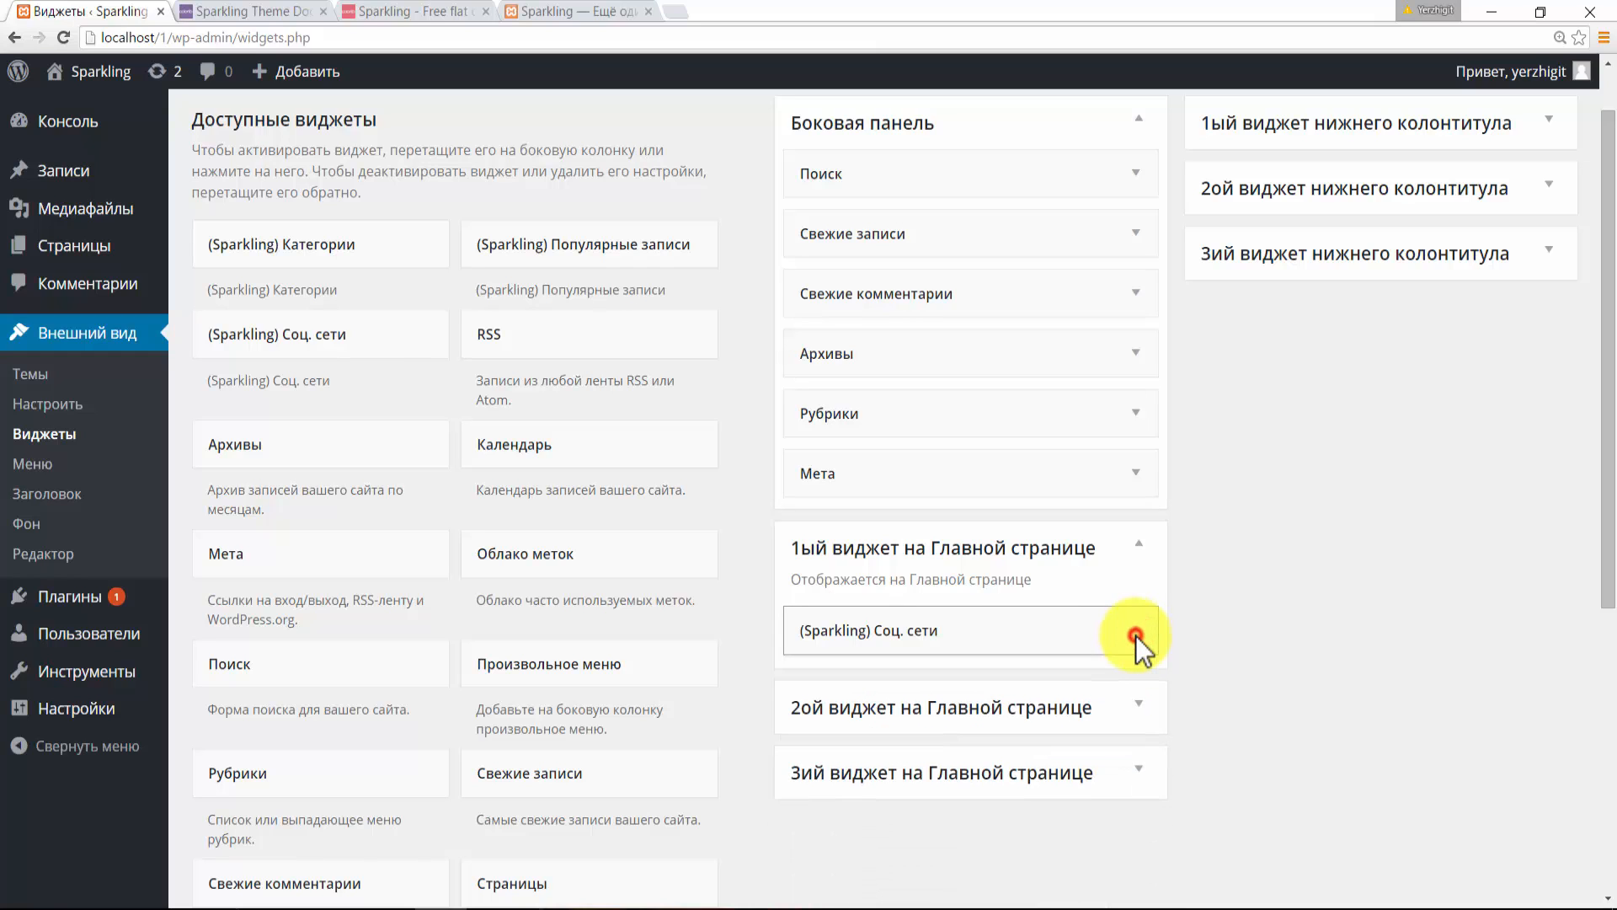
pyautogui.click(1087, 757)
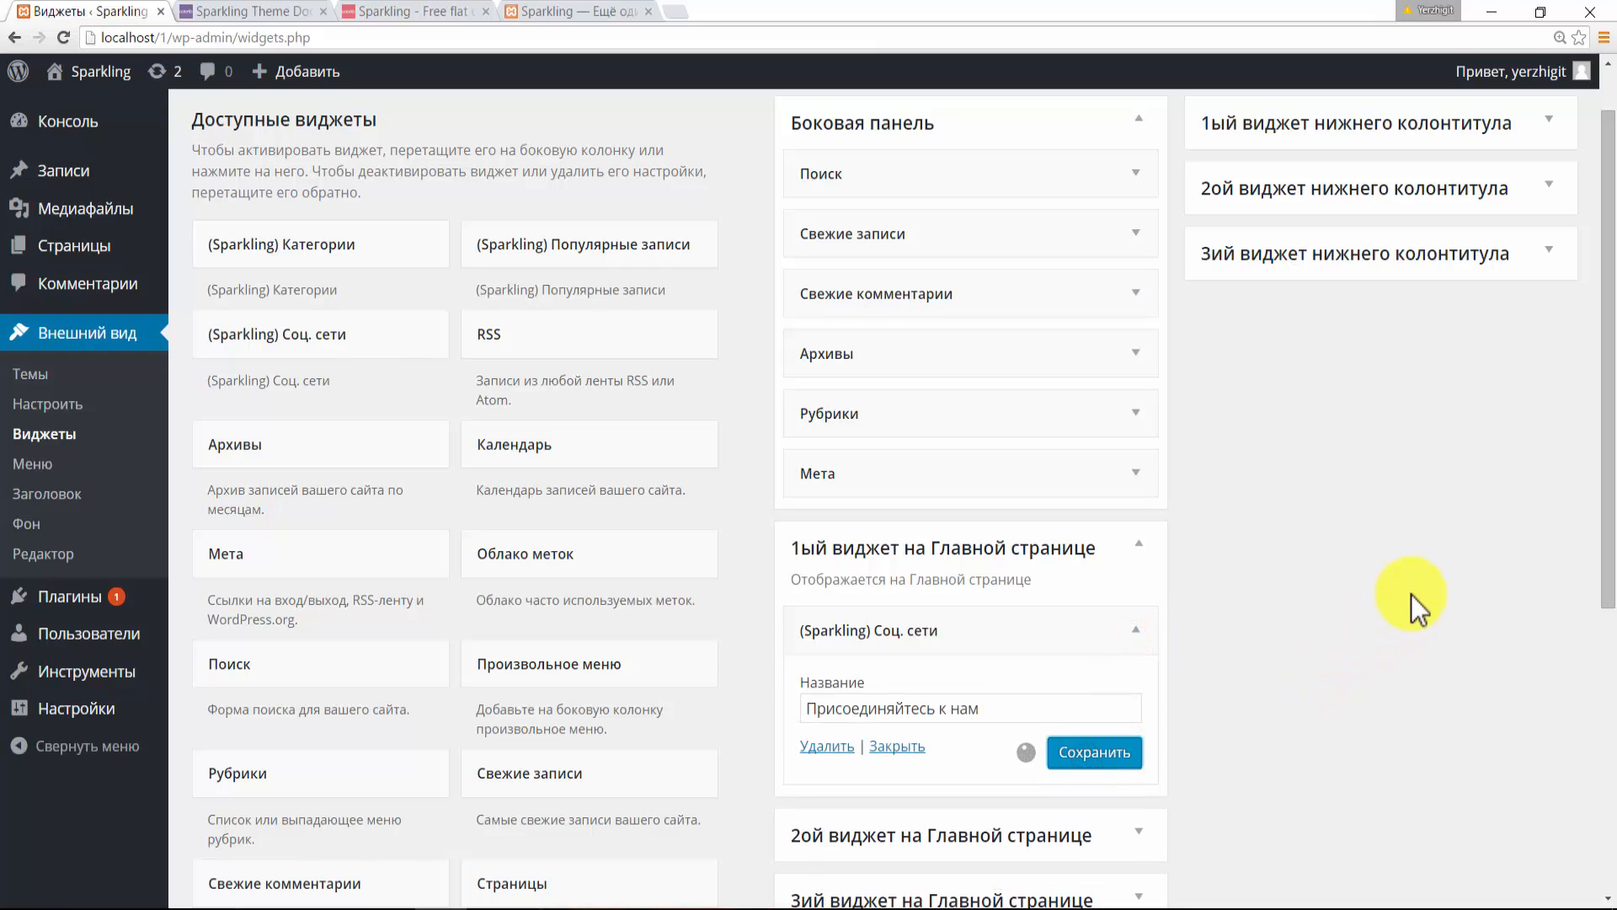
pyautogui.click(1139, 543)
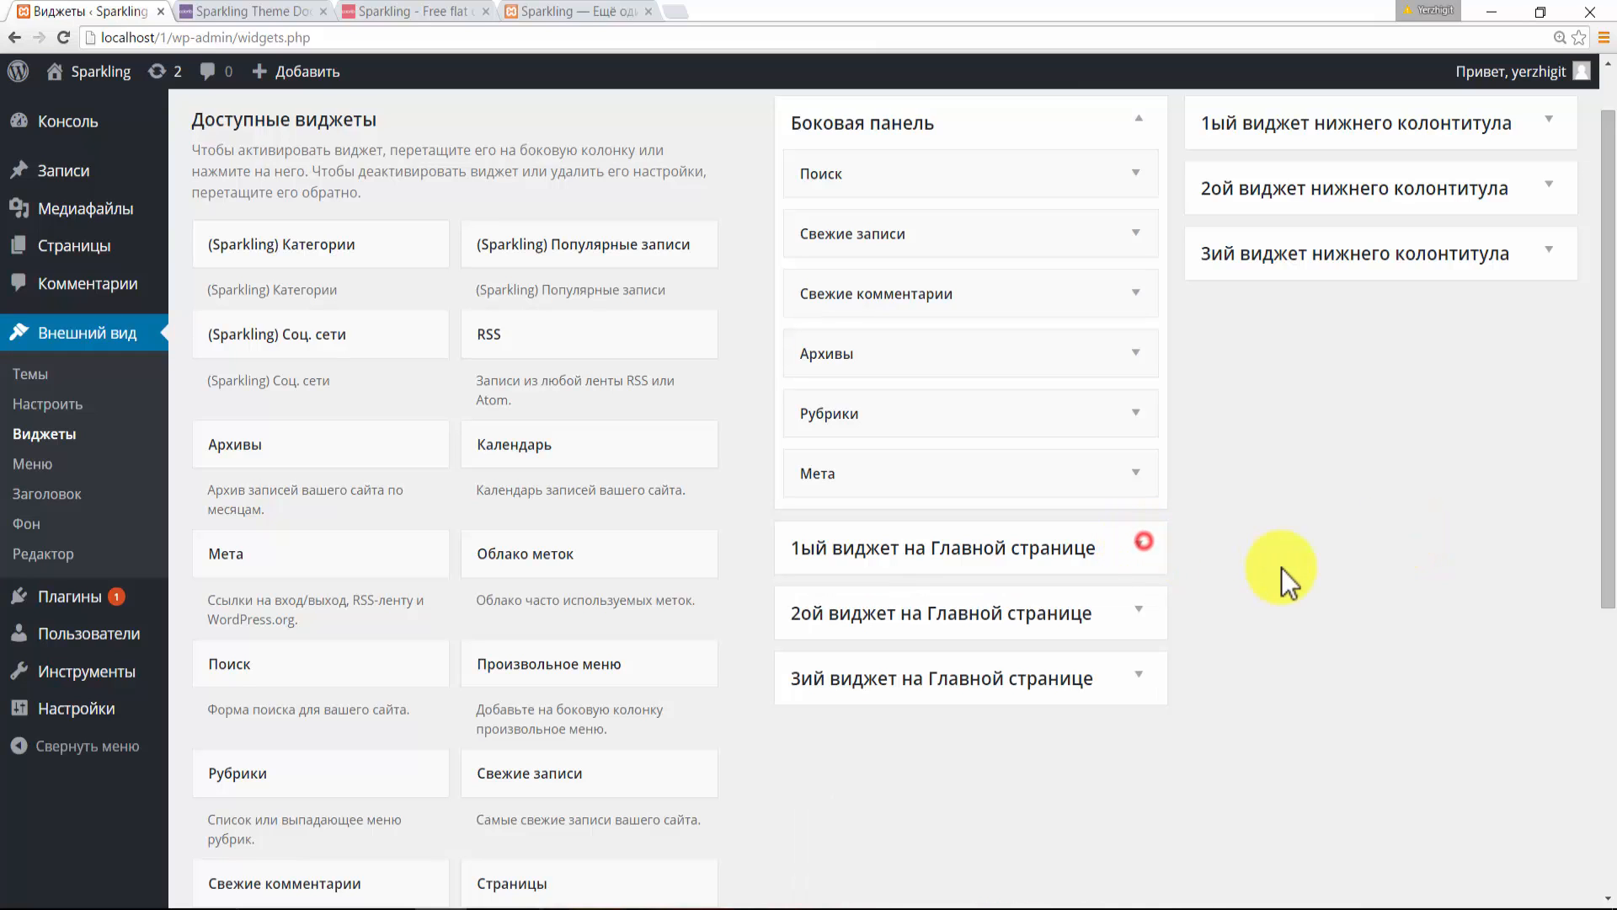
pyautogui.click(1147, 543)
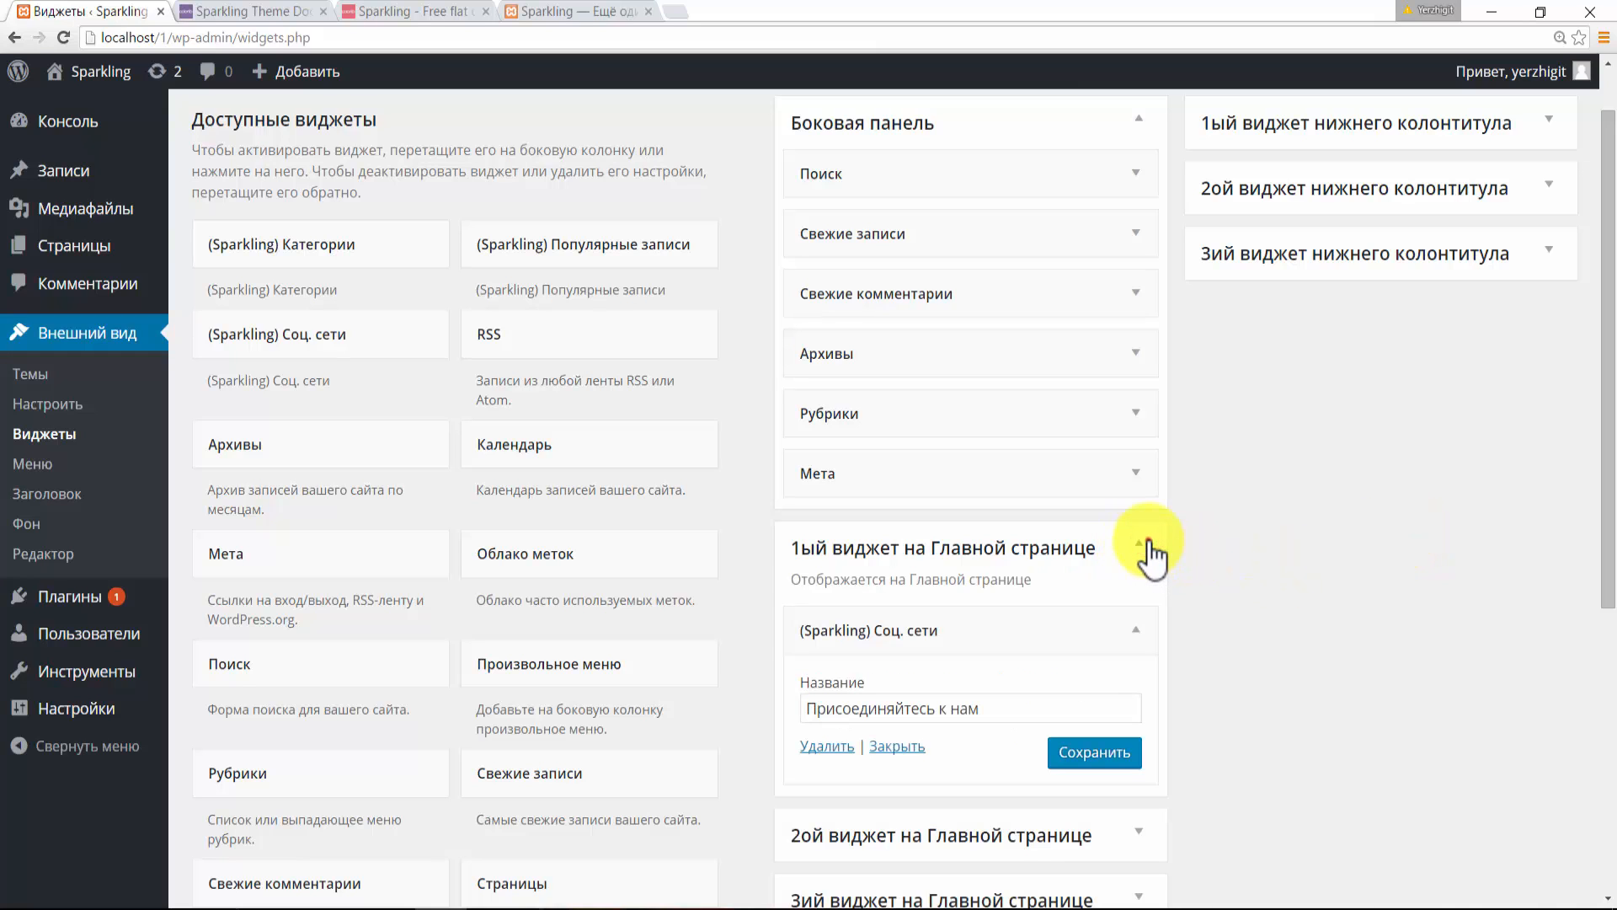
pyautogui.click(1147, 543)
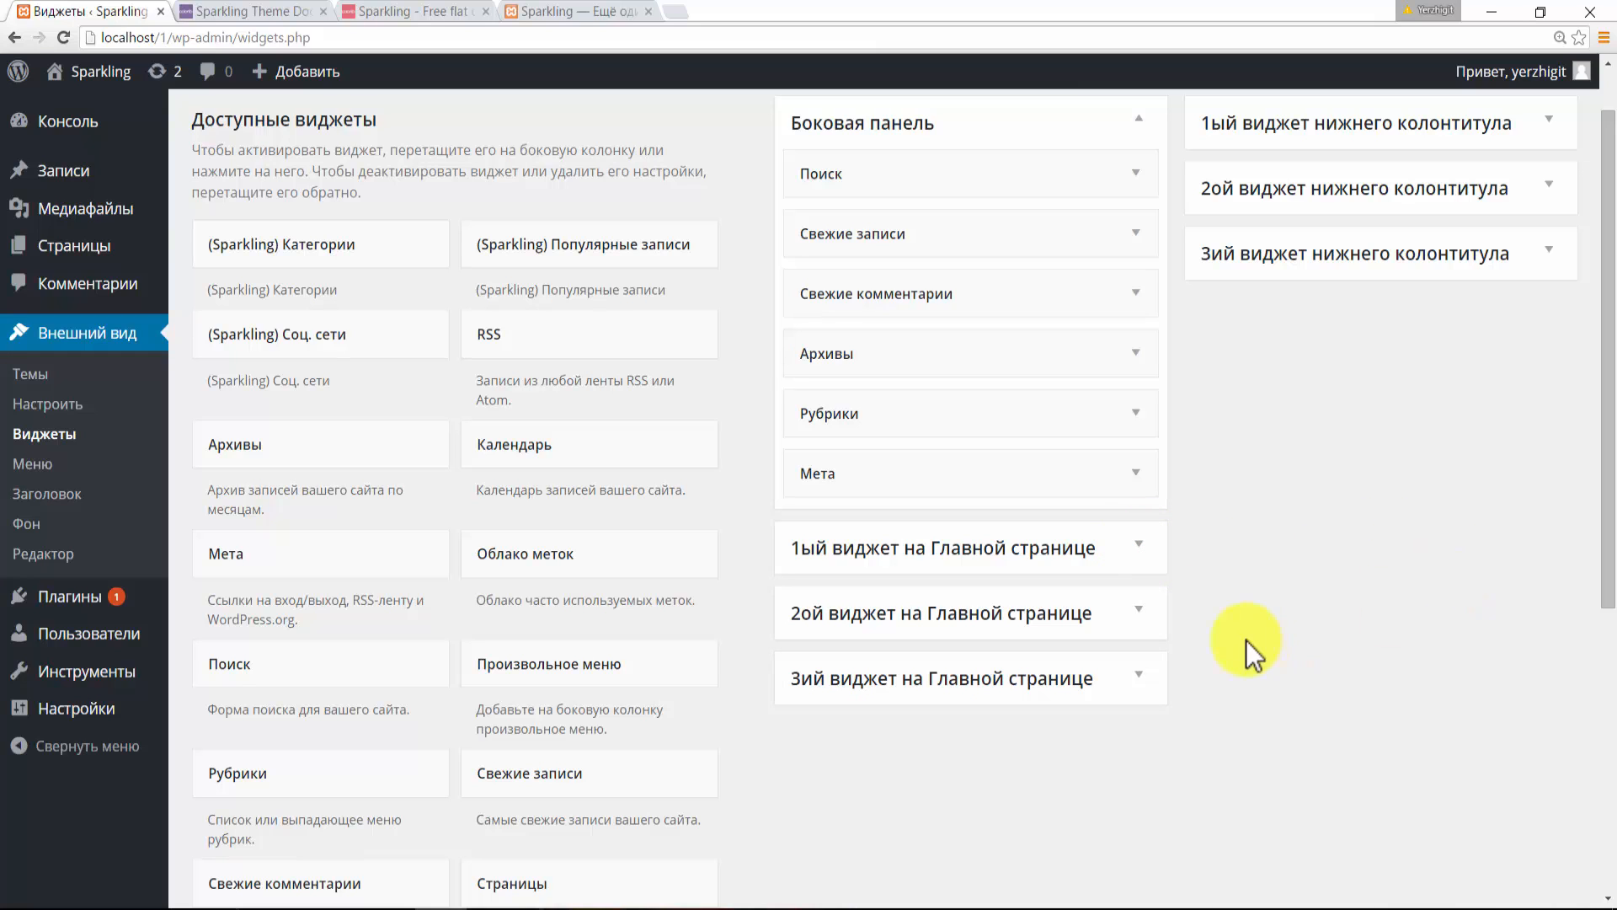
# - Add the (Sparkling) Популярные записи widget to the 2ой виджет на Главной странице area and save it with a limit of 5 posts
pyautogui.click(1139, 613)
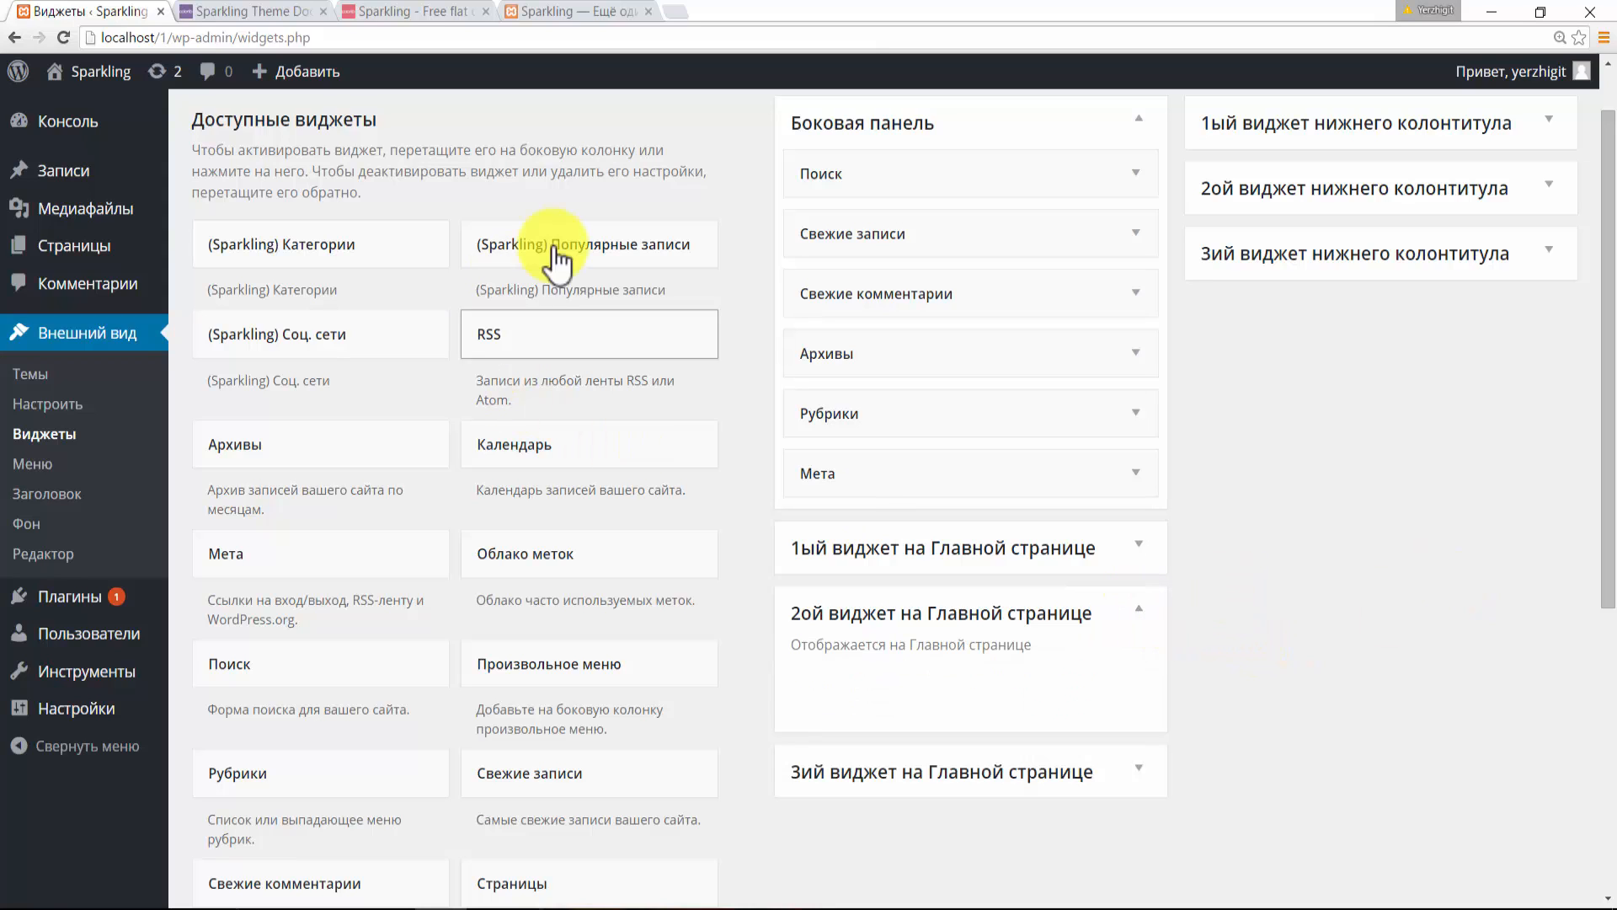
pyautogui.moveTo(570, 282); pyautogui.dragTo(908, 684)
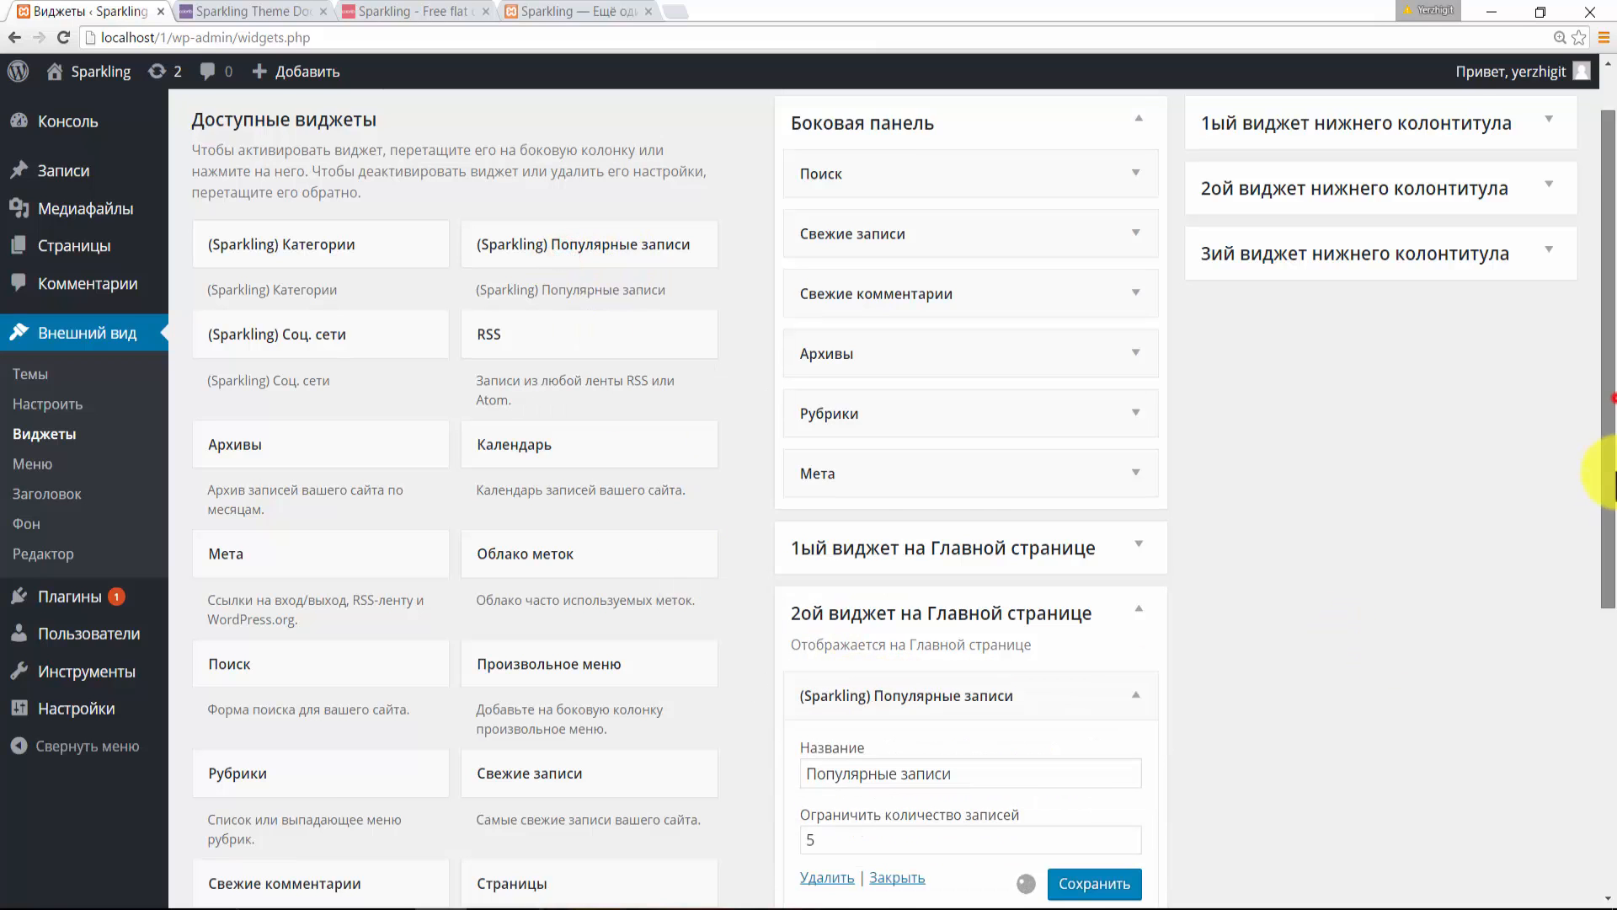
pyautogui.scroll(-2, 1610, 484)
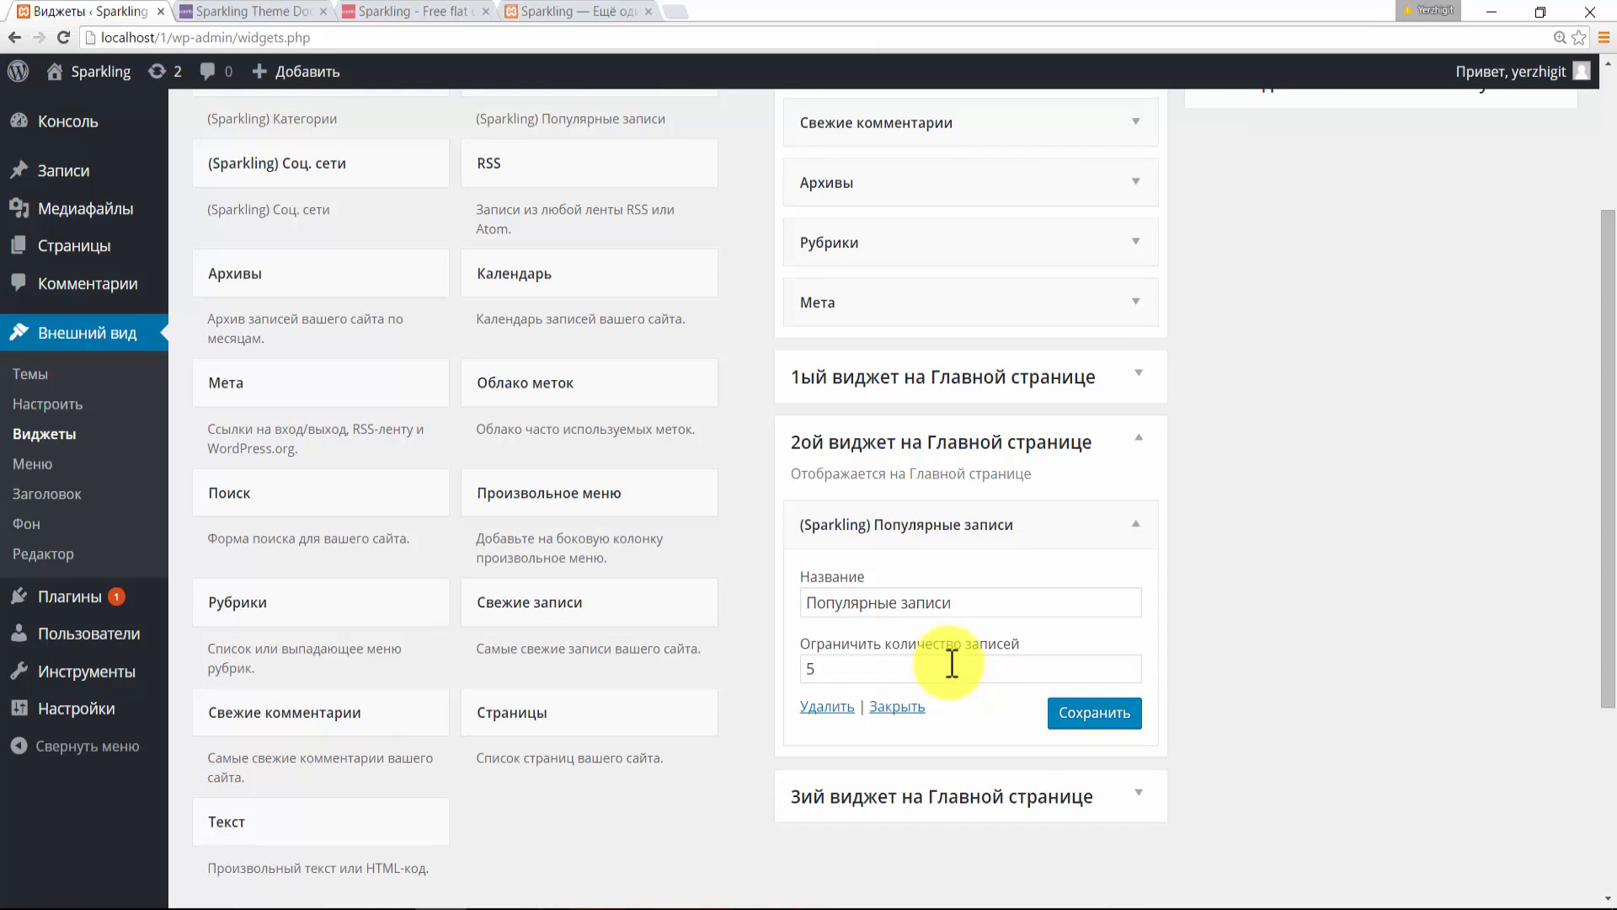
pyautogui.click(830, 671)
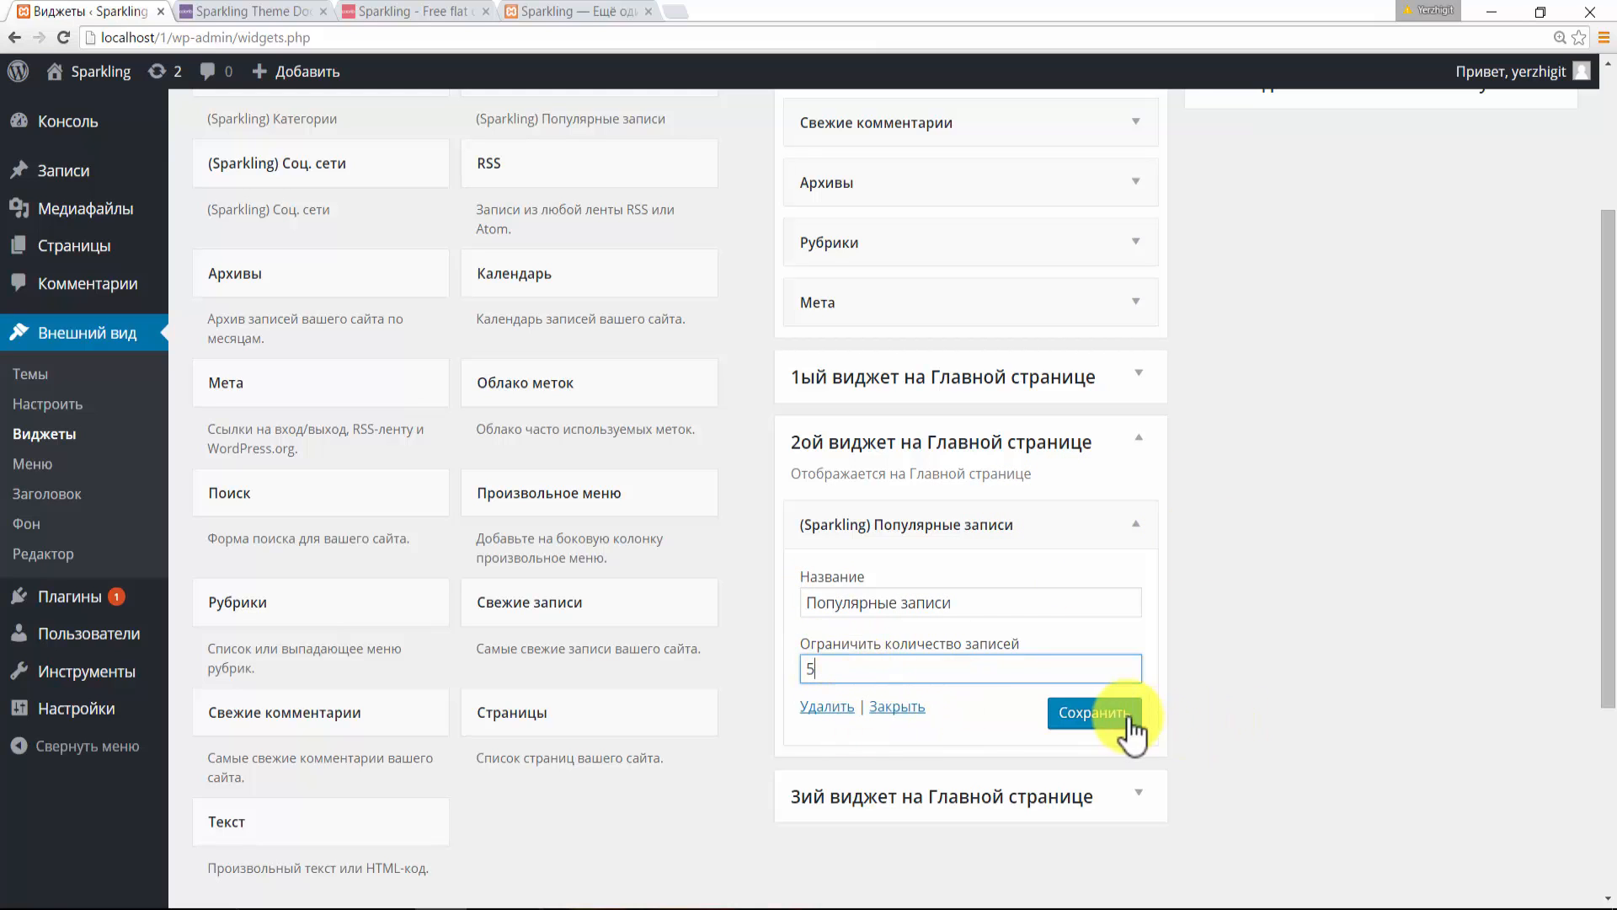
pyautogui.click(1099, 713)
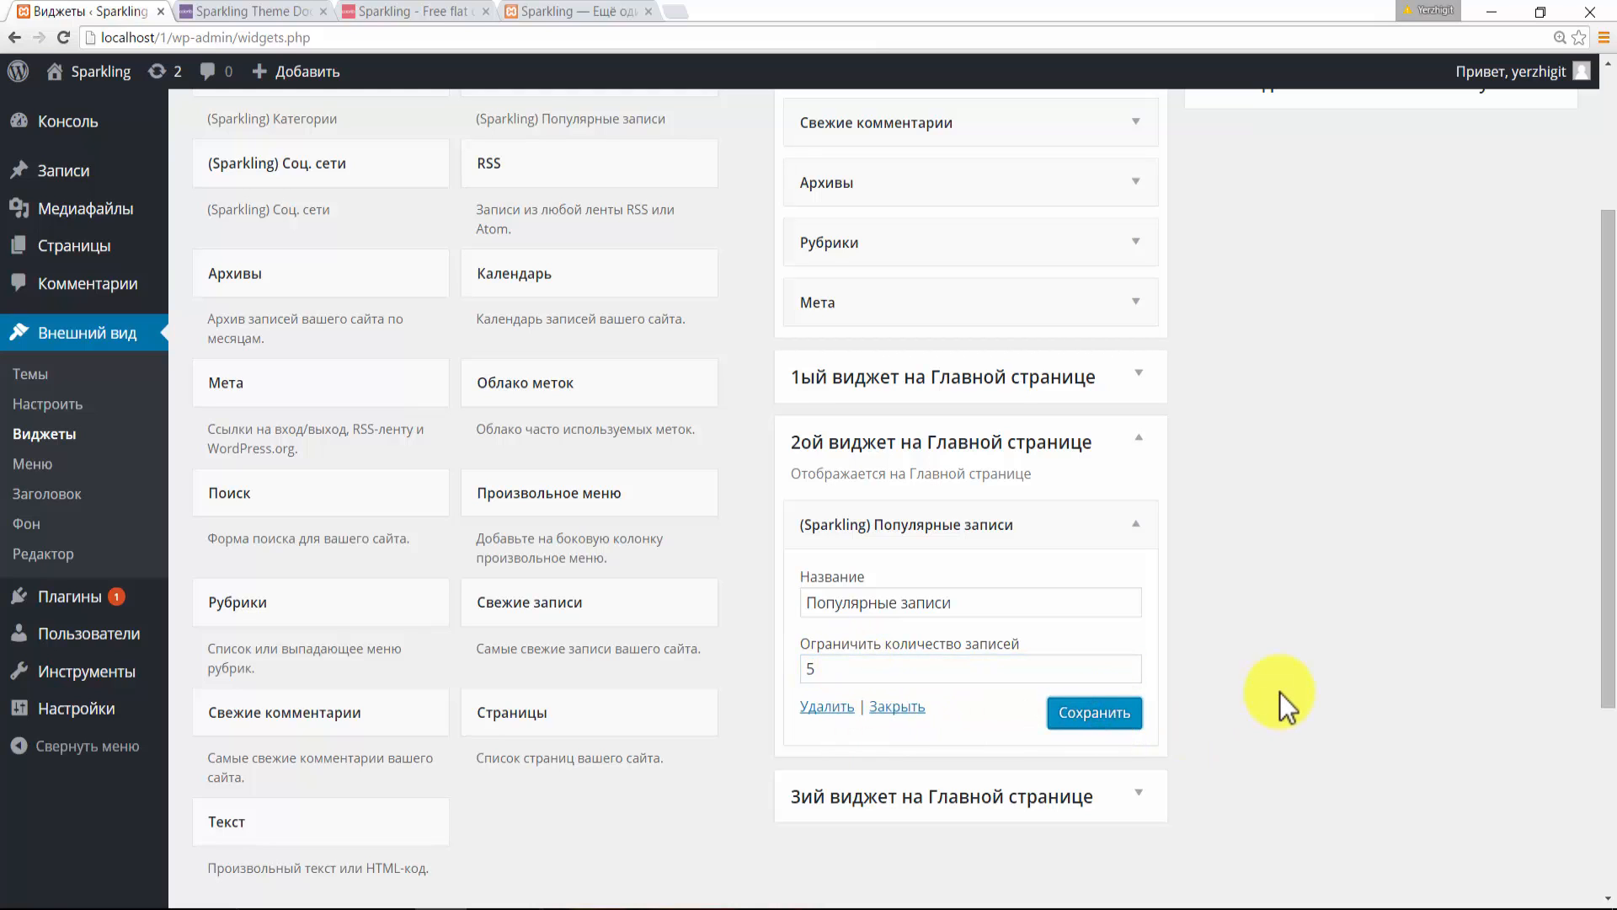
pyautogui.click(1135, 526)
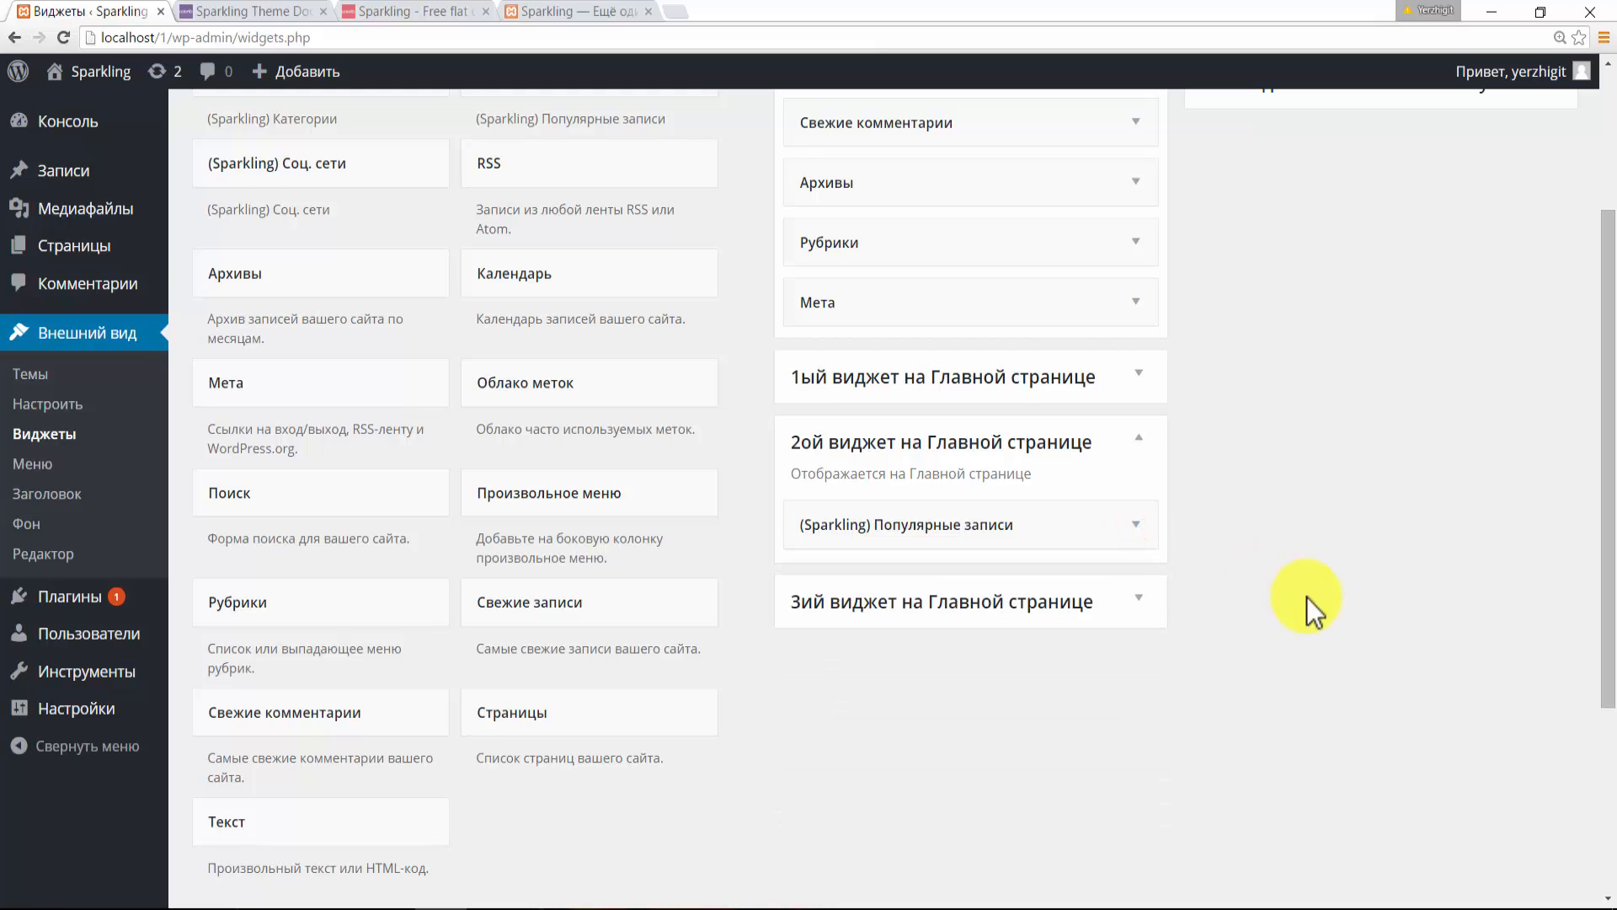
# - Add the (Sparkling) Категории widget to the 3ий виджет на Главной странице area
pyautogui.moveTo(1607, 628); pyautogui.dragTo(1606, 581)
pyautogui.click(1164, 694)
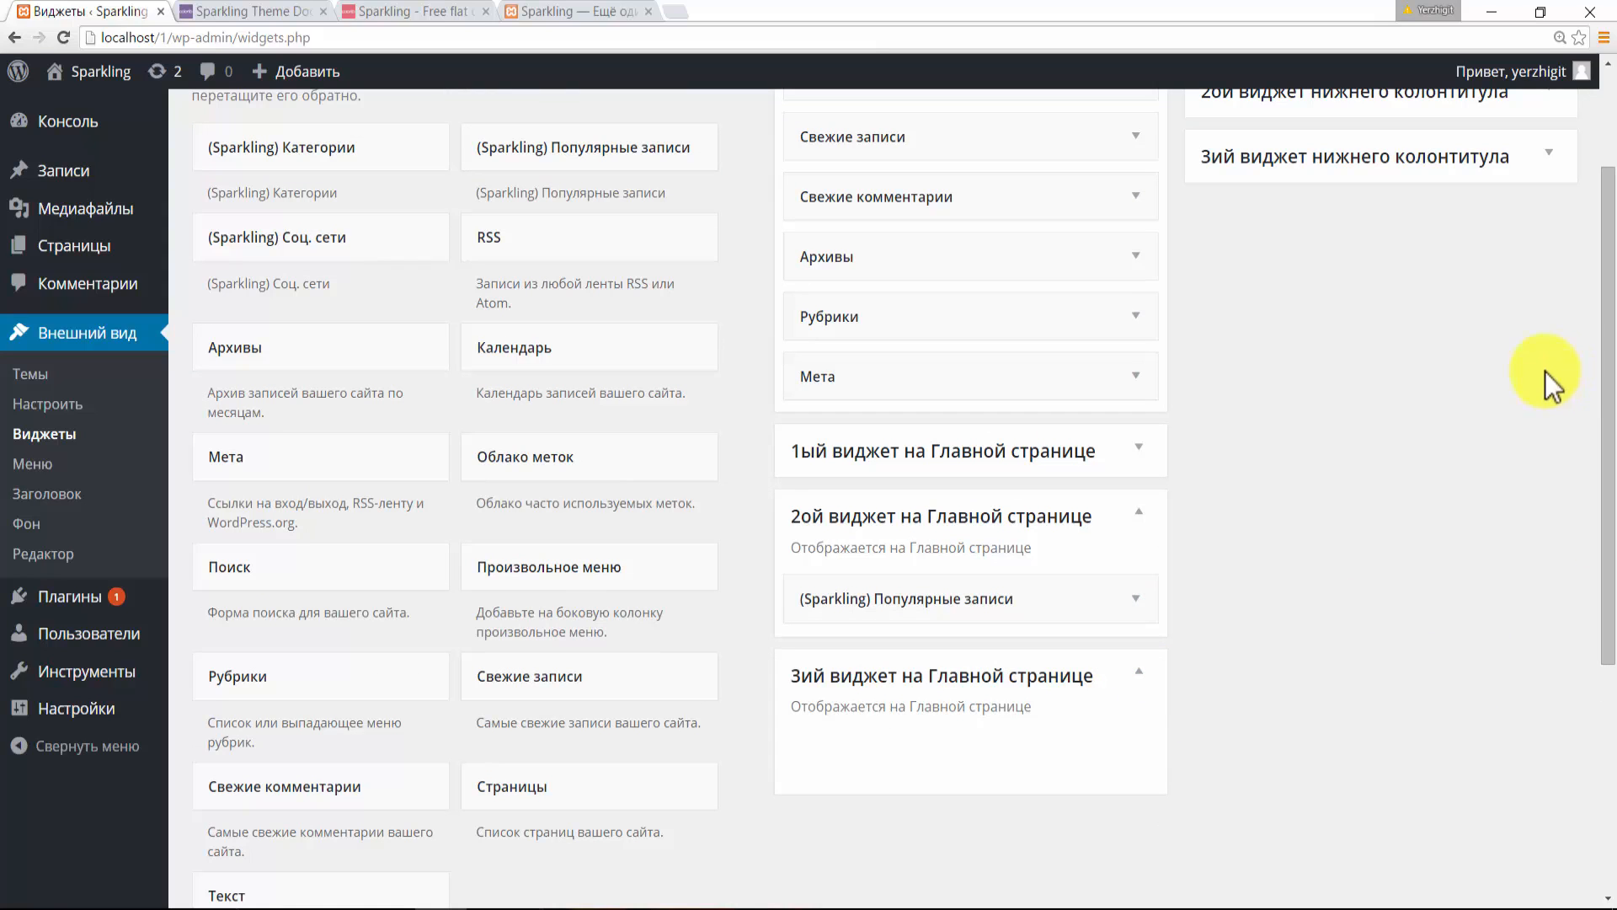
pyautogui.moveTo(286, 187); pyautogui.dragTo(896, 758)
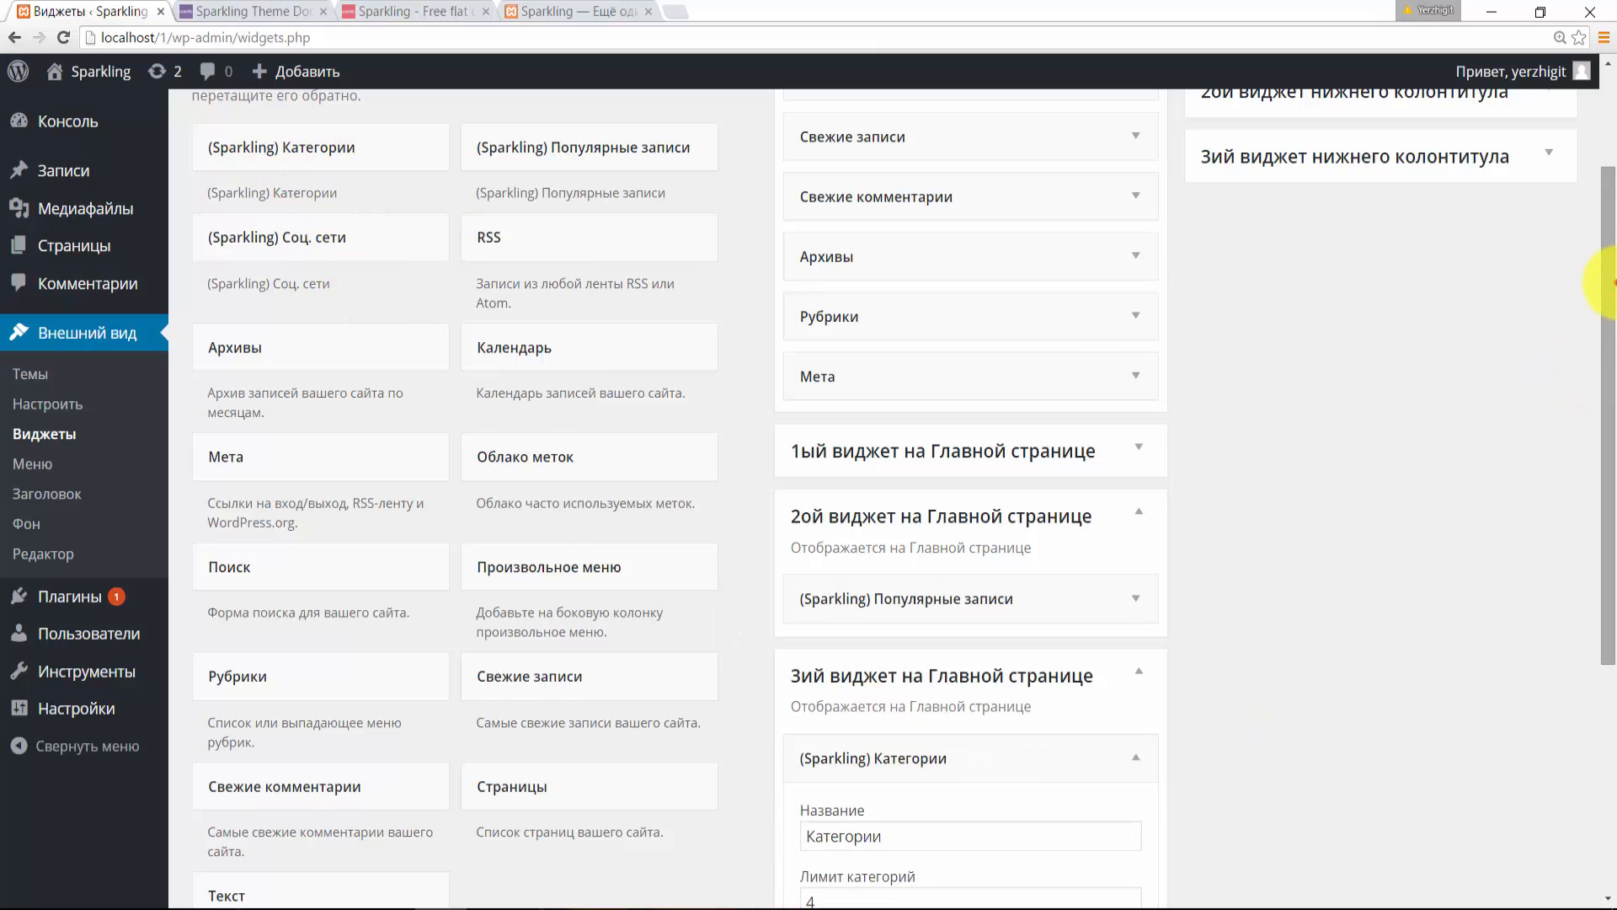
pyautogui.moveTo(1609, 258); pyautogui.dragTo(1612, 385)
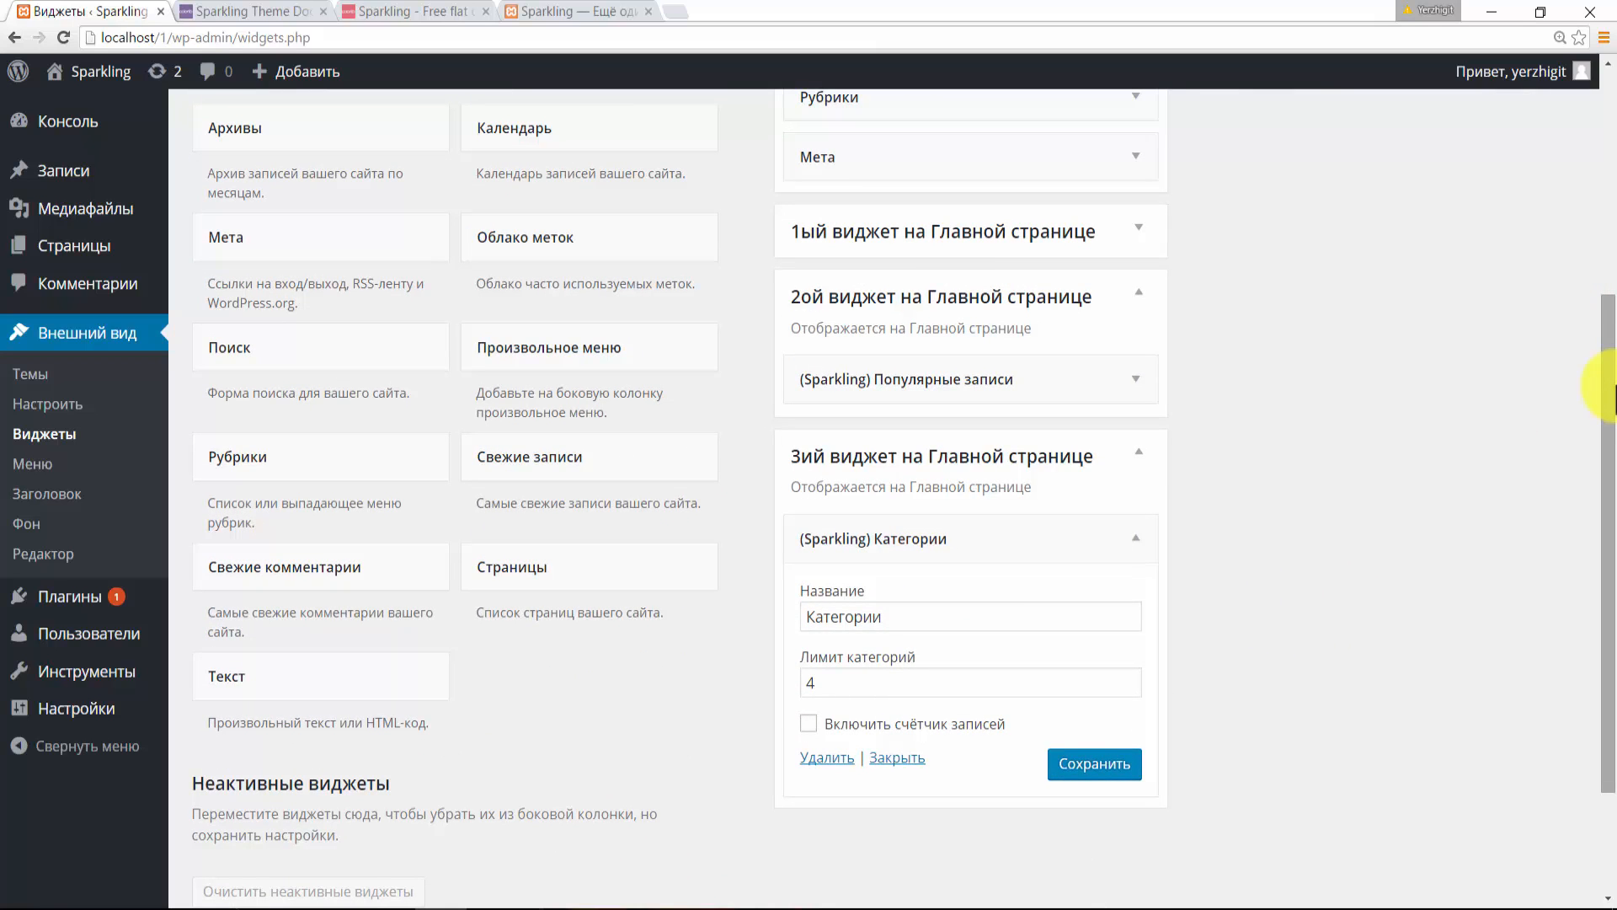
# - Enable the post counter in the (Sparkling) Категории widget, set its category limit to 7, save and collapse it
pyautogui.click(893, 726)
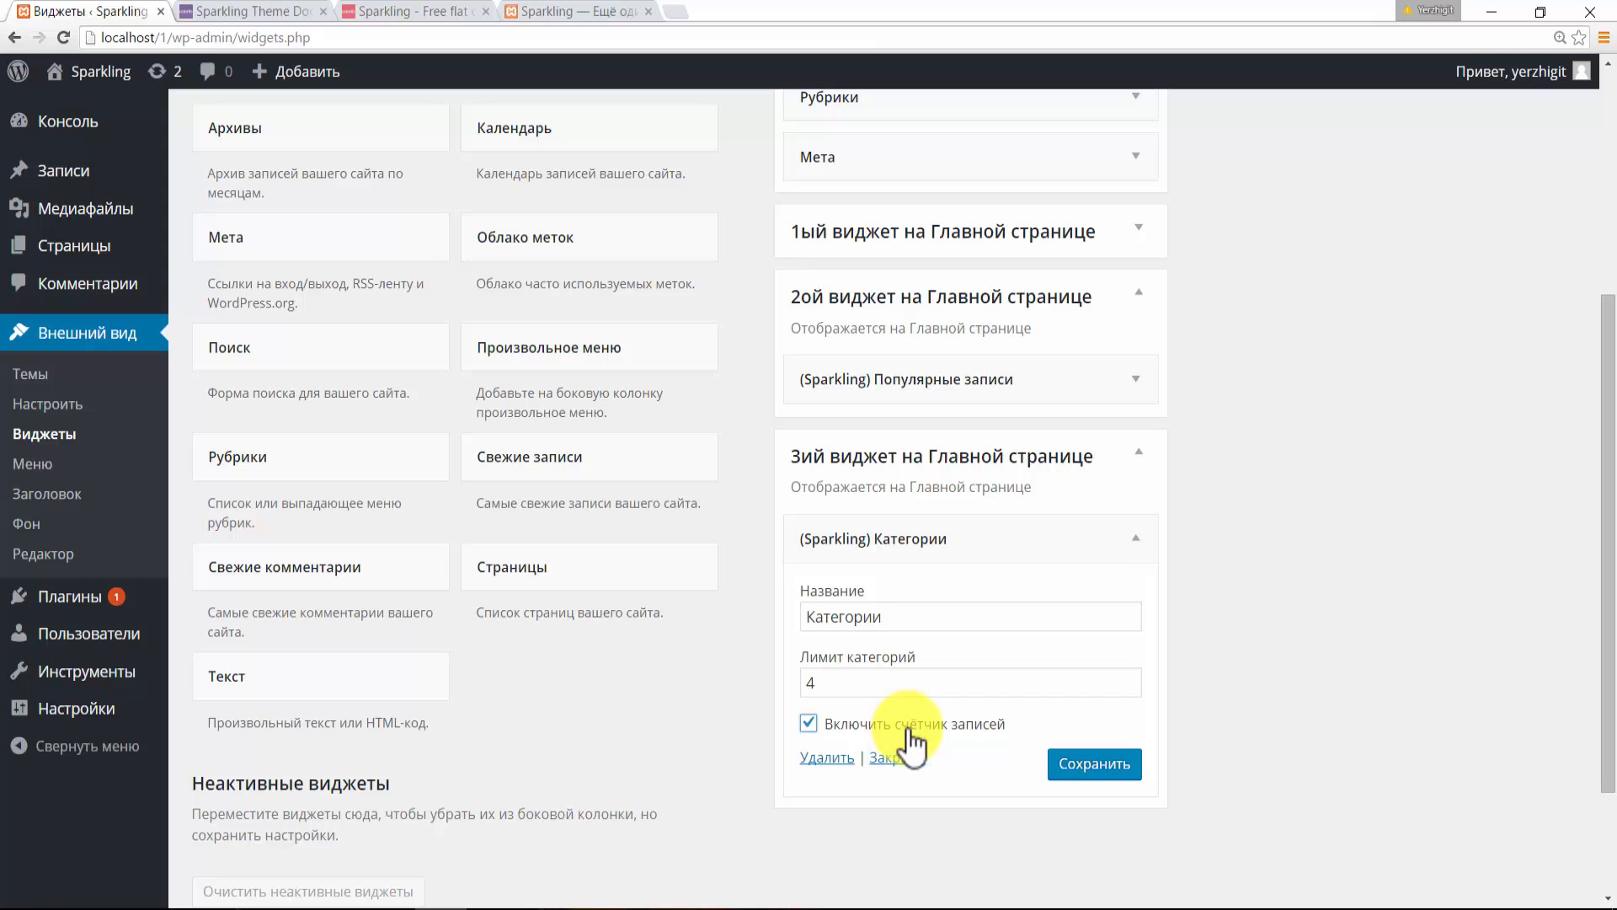
pyautogui.click(826, 684)
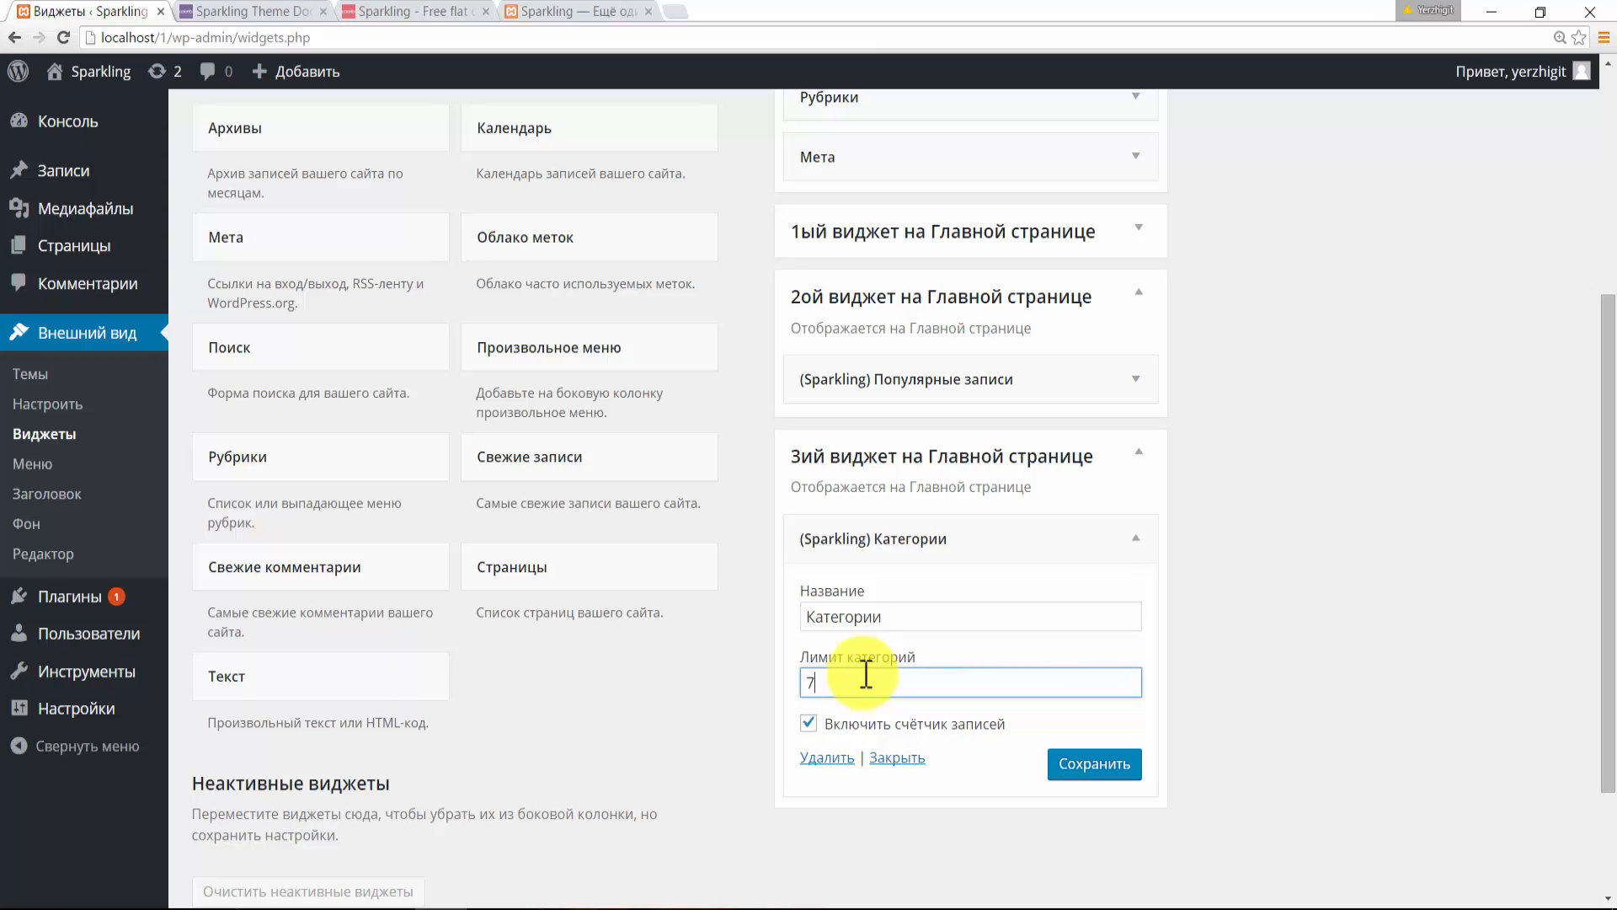
pyautogui.click(1099, 763)
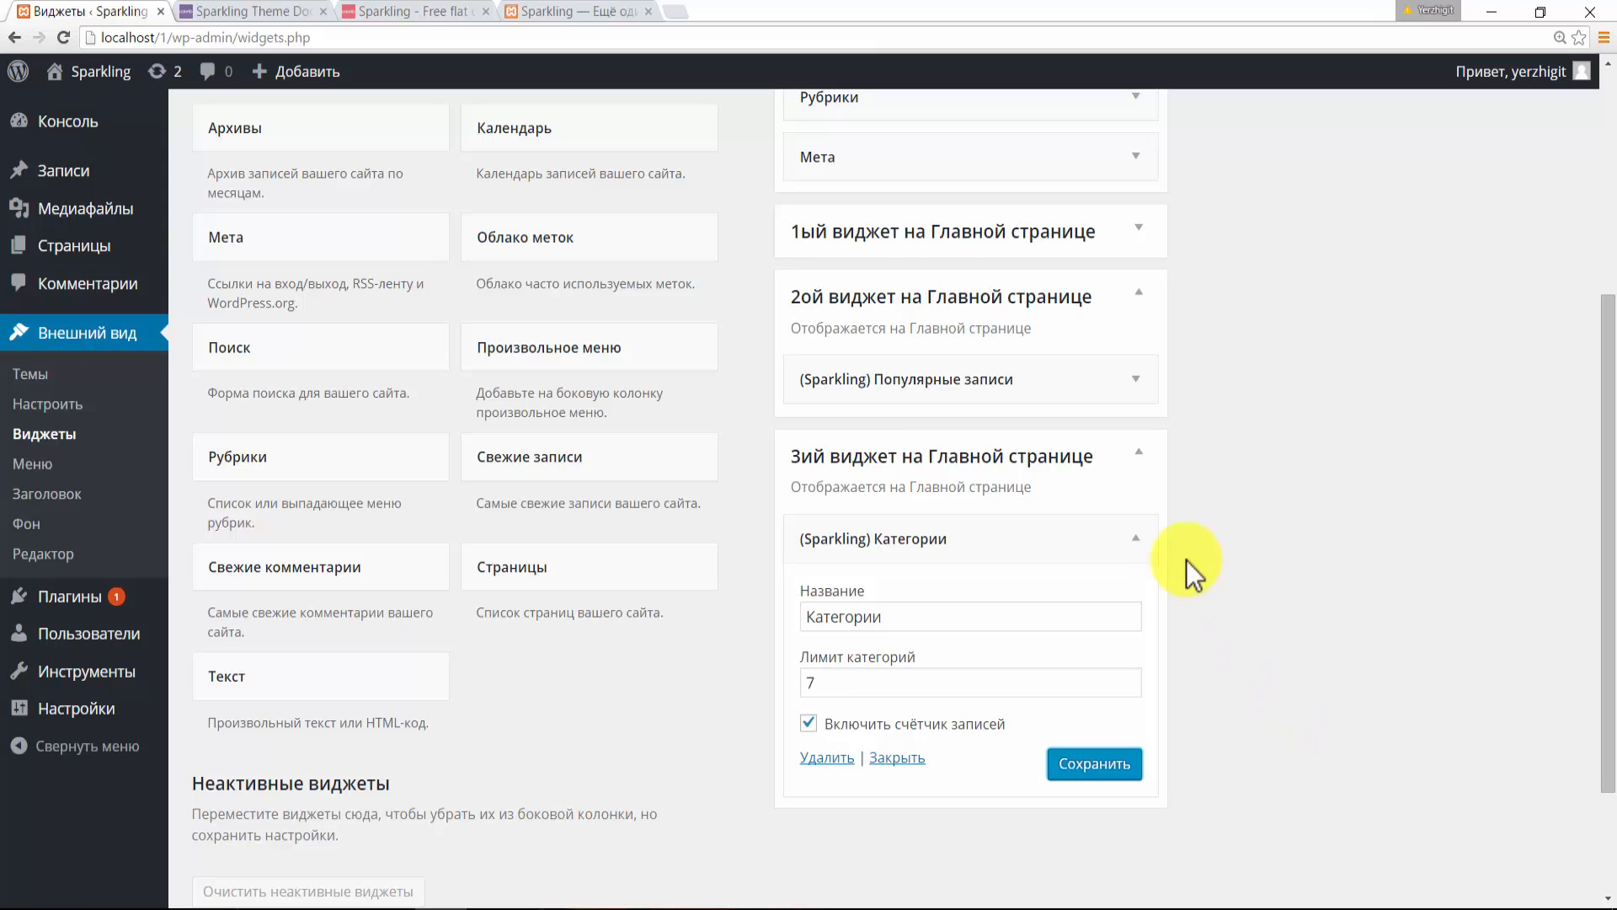
pyautogui.click(1141, 543)
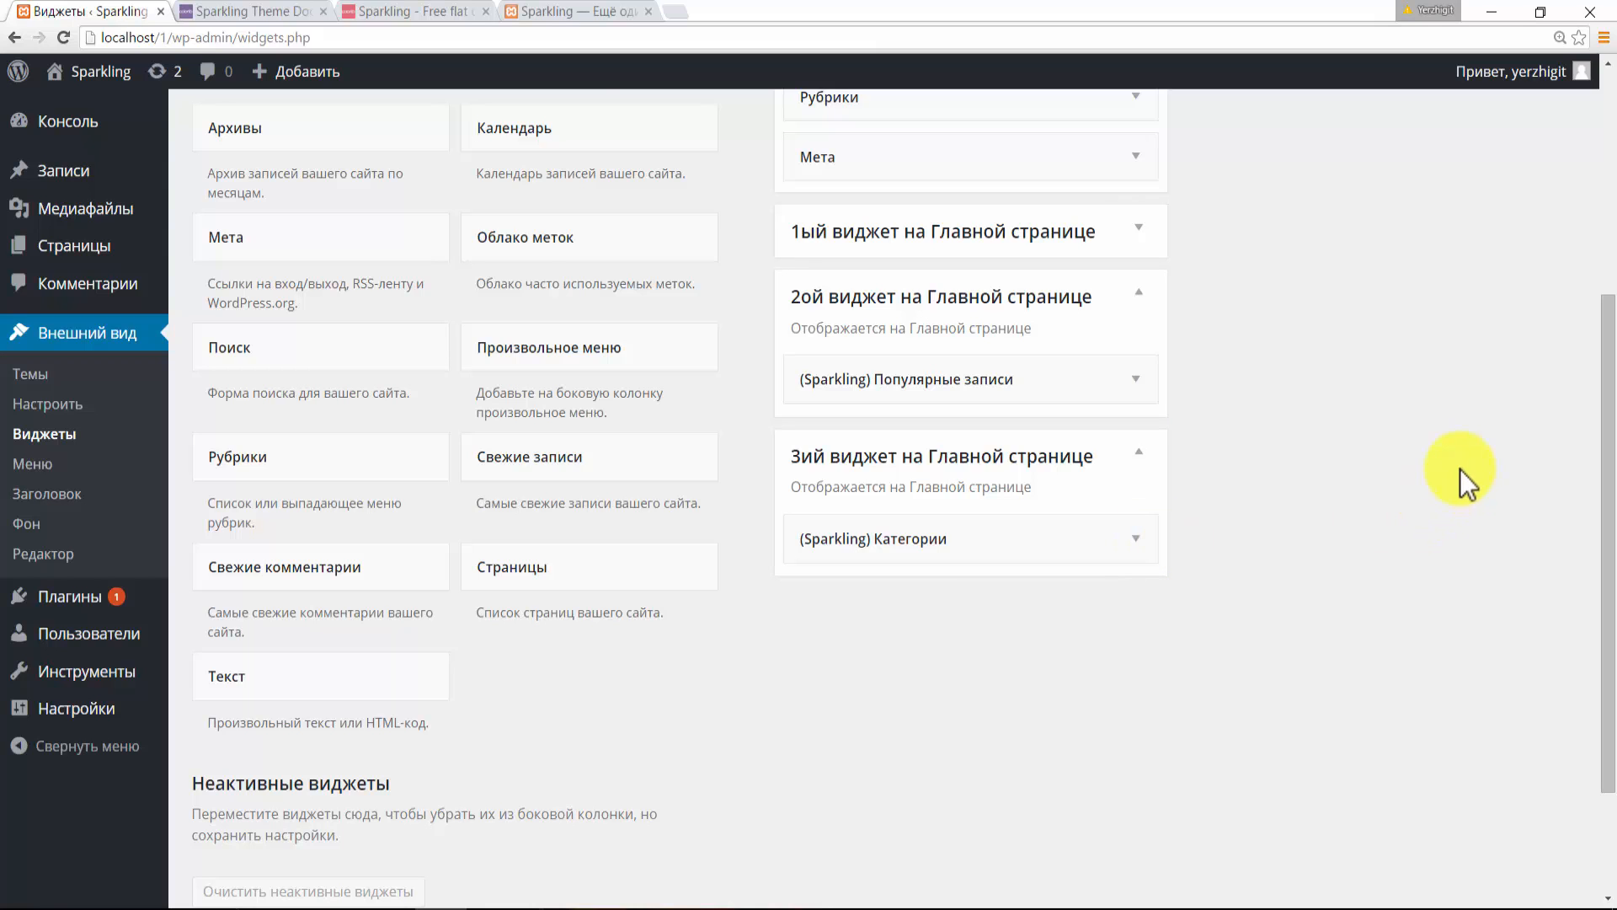
# - Reload the local site's home page and check its sidebar for the newly added widgets
pyautogui.click(586, 10)
pyautogui.click(237, 37)
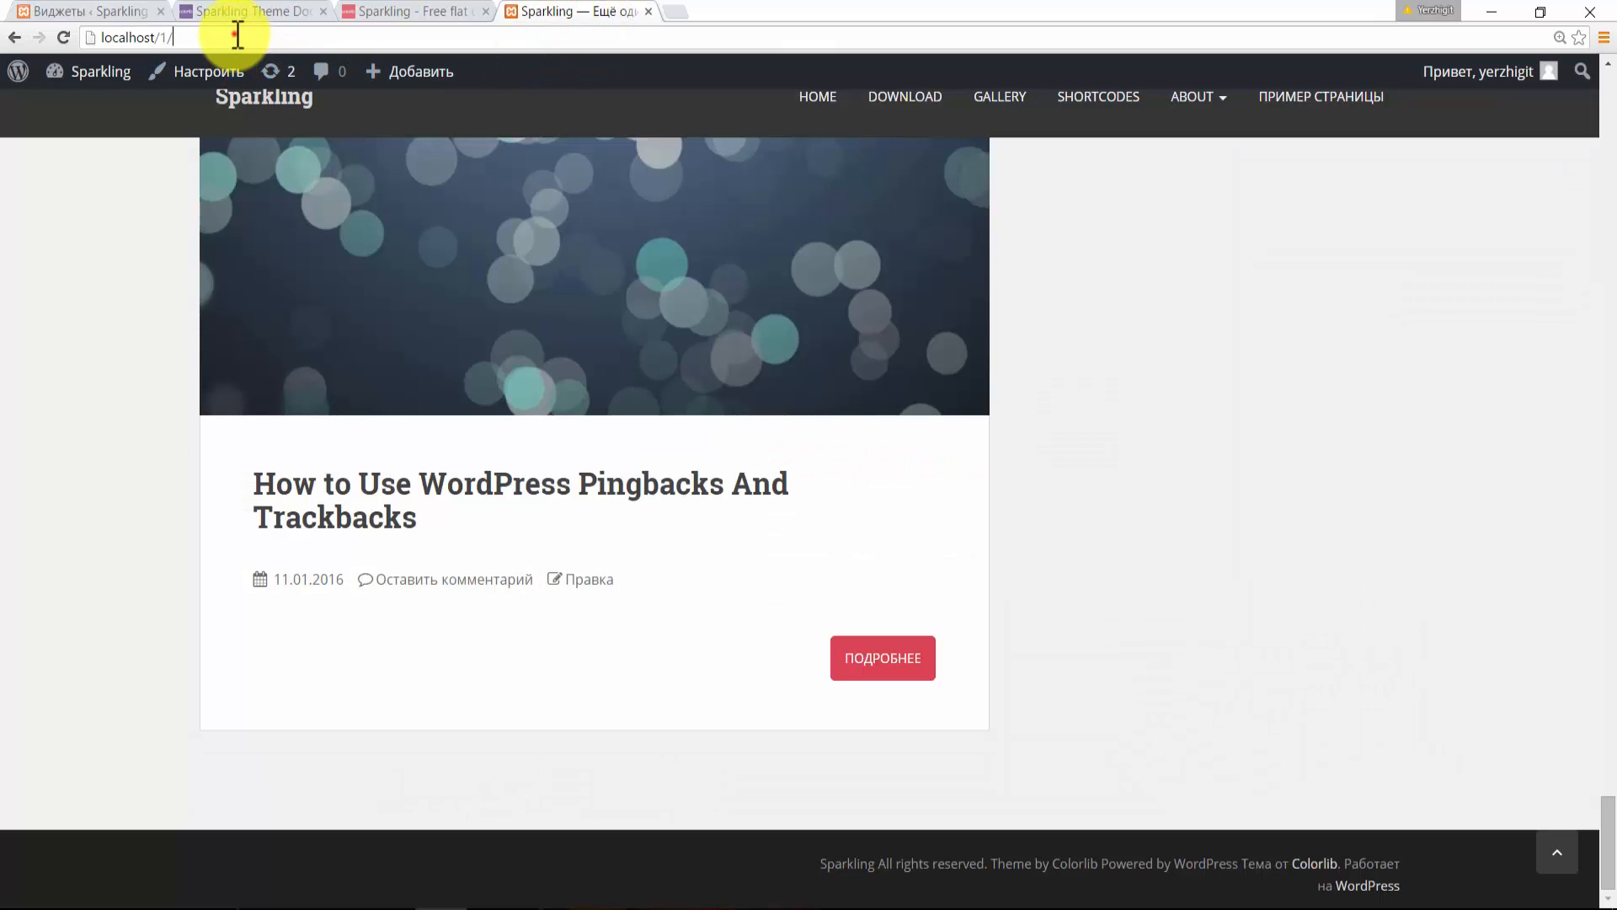
pyautogui.press('Return')
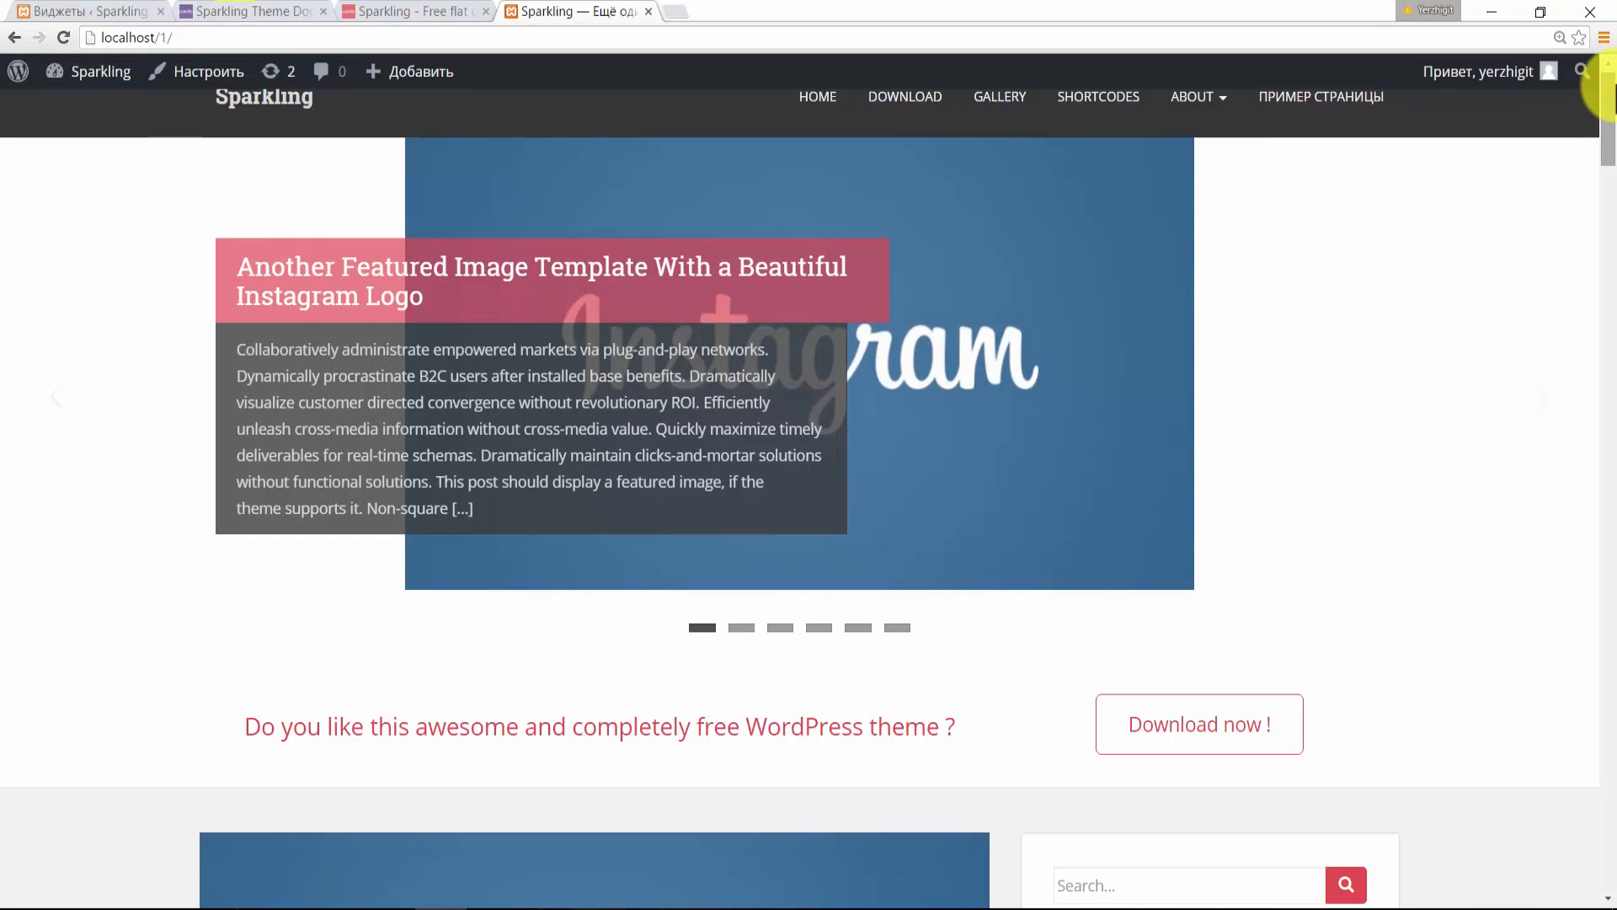
pyautogui.moveTo(1608, 127); pyautogui.dragTo(1610, 219)
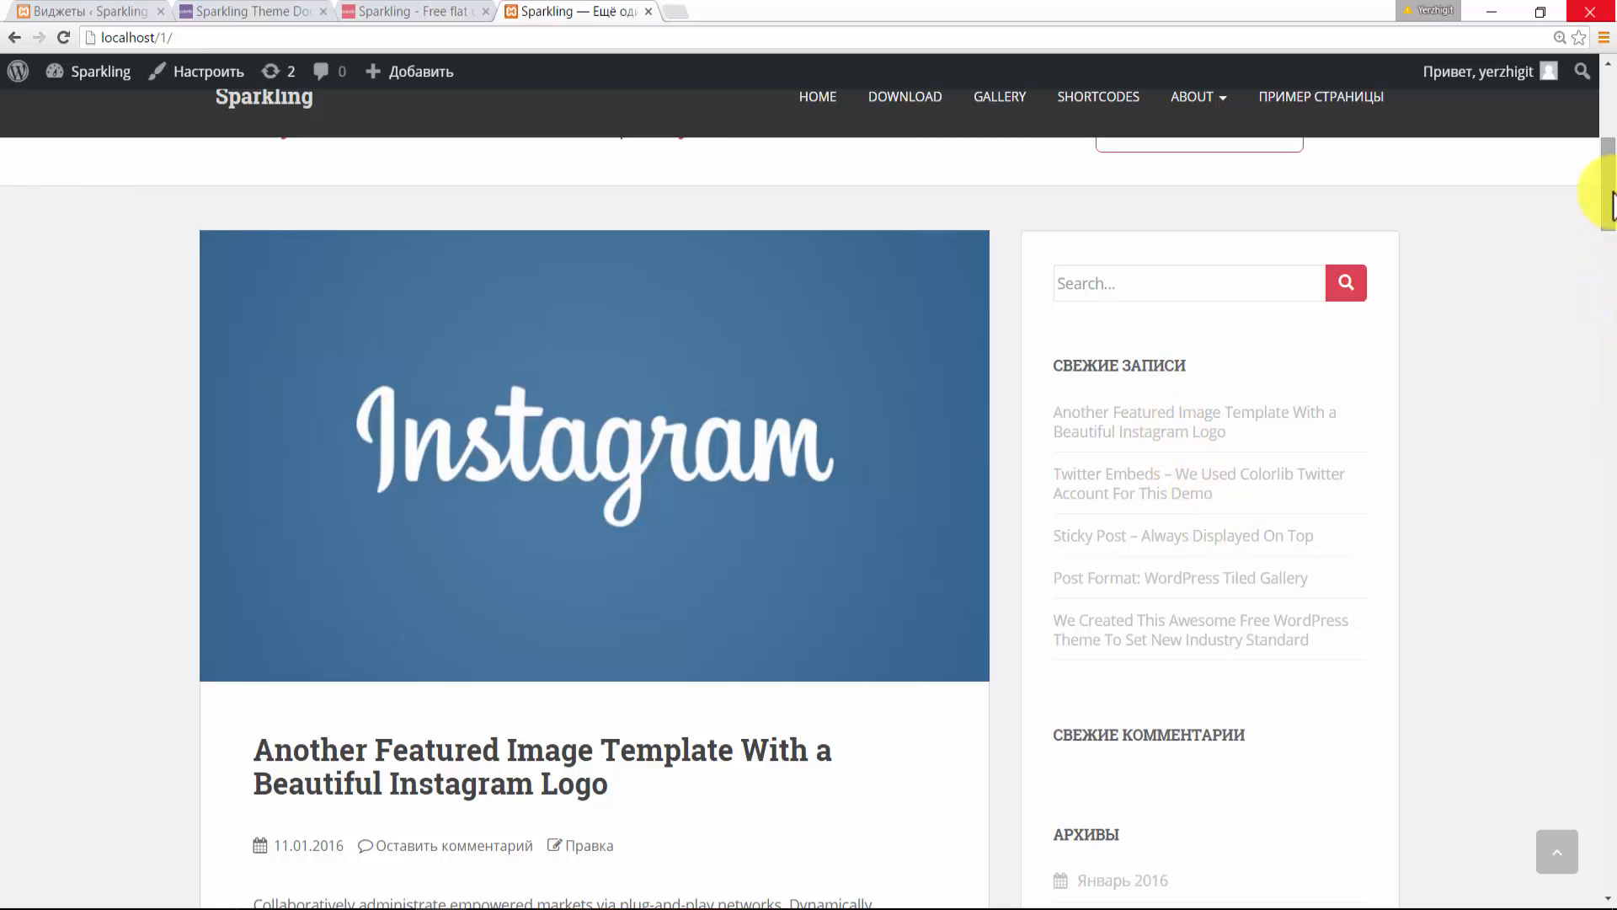
pyautogui.moveTo(1610, 194)
pyautogui.mouseDown()
pyautogui.moveTo(1610, 741)
pyautogui.moveTo(1610, 122)
pyautogui.moveTo(1610, 192)
pyautogui.mouseUp()
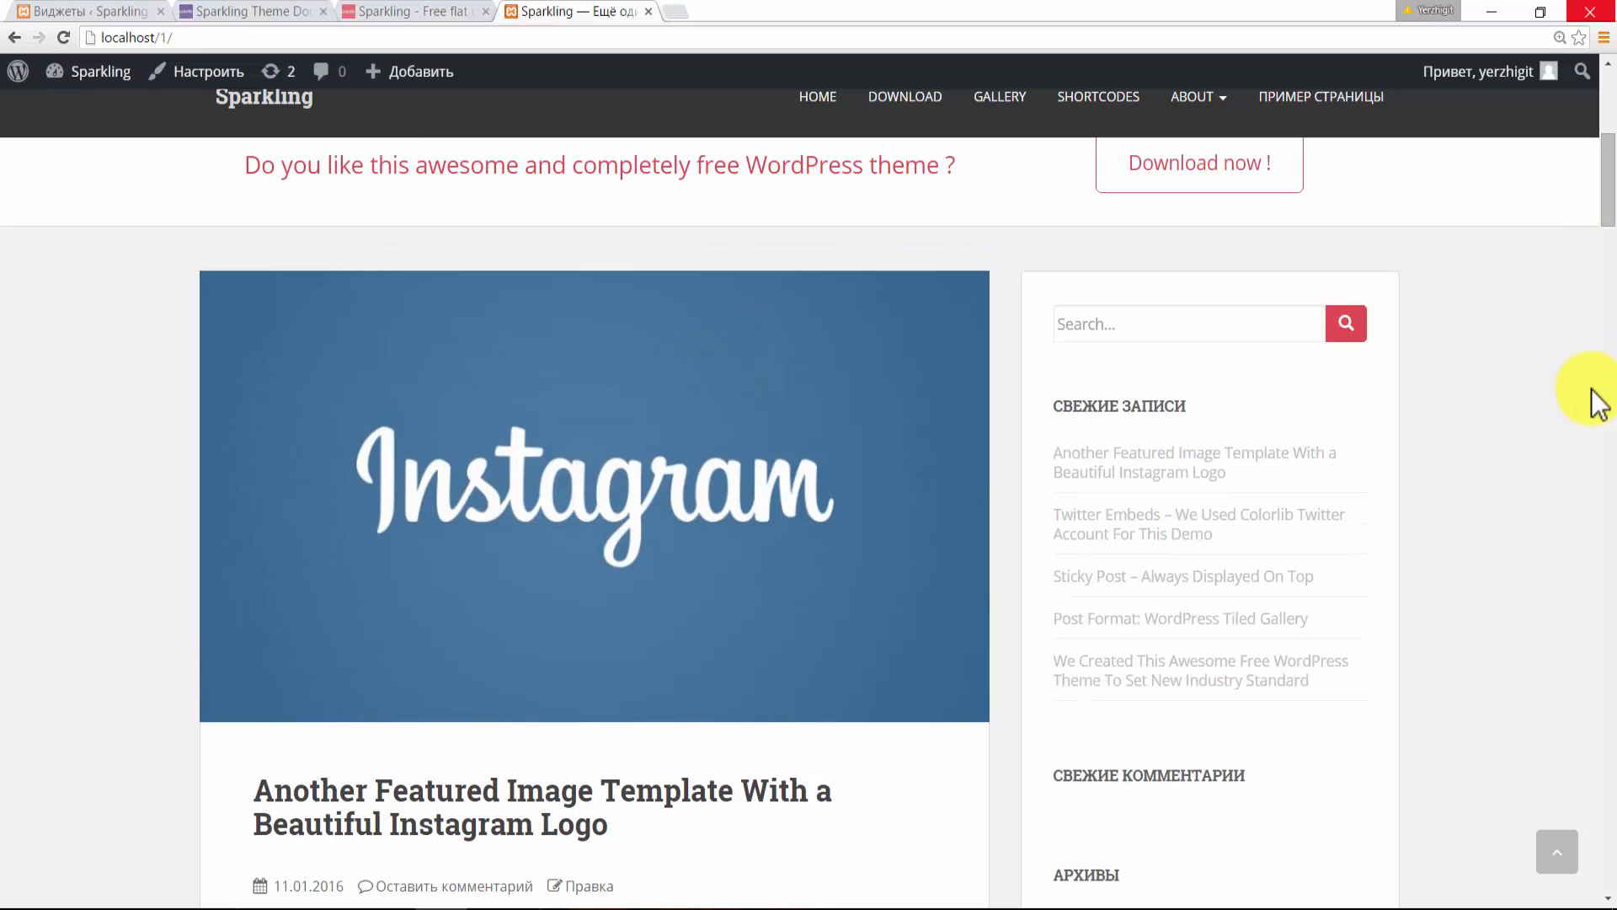
# - Compare the demo's Follow Us, Popular Posts and Categories sidebar blocks with the local home page's sidebar
pyautogui.click(412, 11)
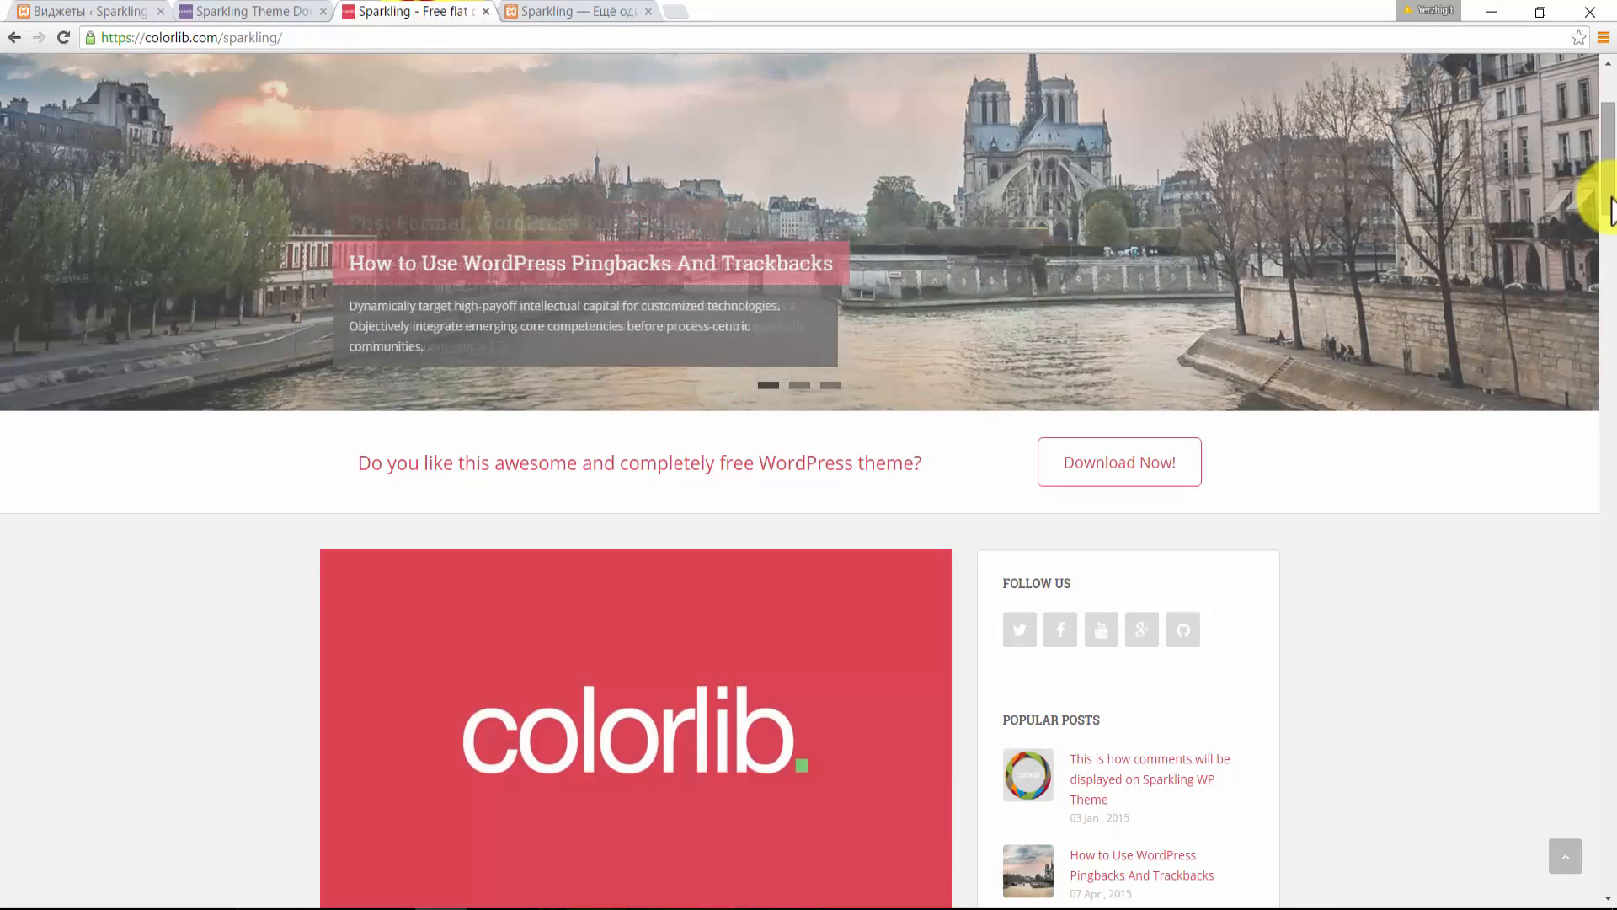
pyautogui.moveTo(1609, 178); pyautogui.dragTo(1615, 231)
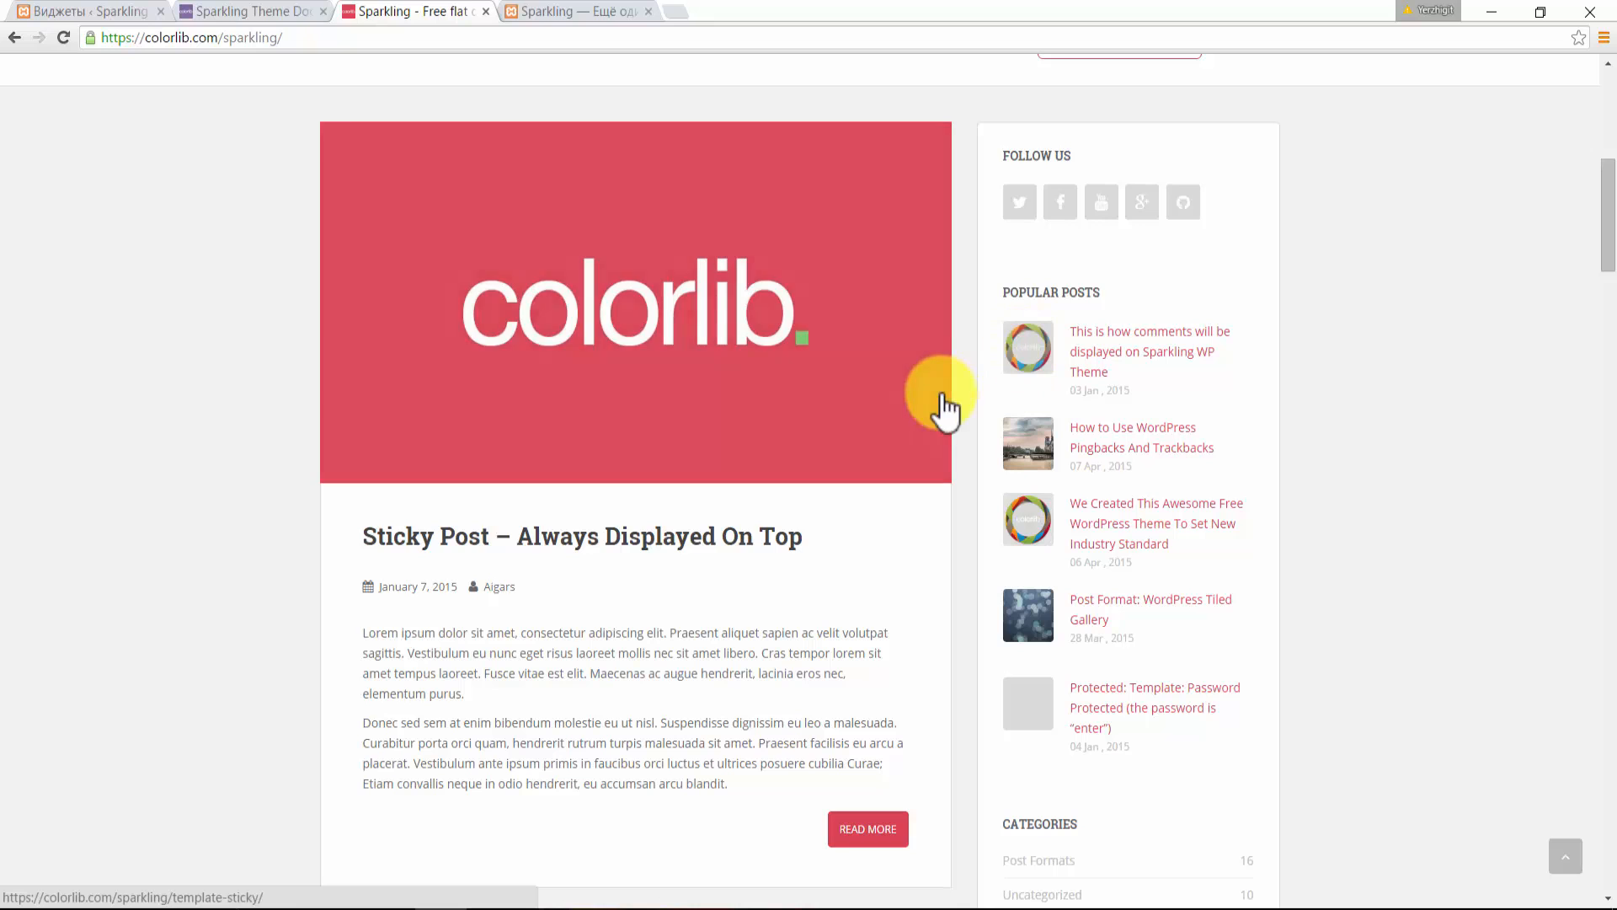
pyautogui.click(549, 10)
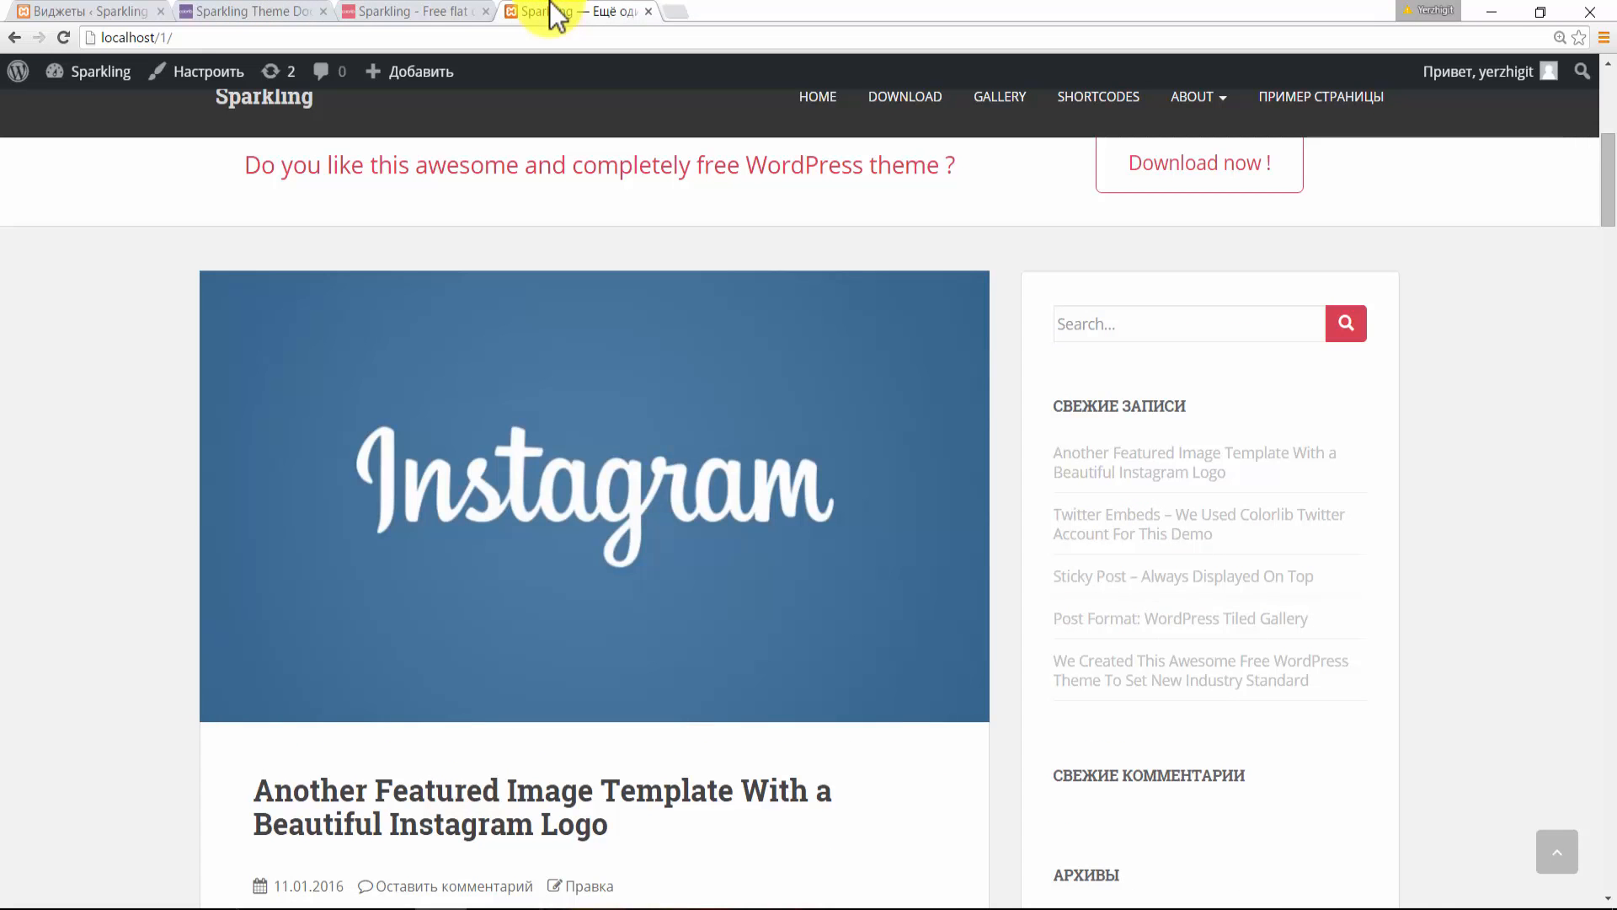
# - Return to the Виджеты page, expand the 1ый виджет на Главной странице area and collapse its (Sparkling) Соц. сети widget
pyautogui.click(68, 12)
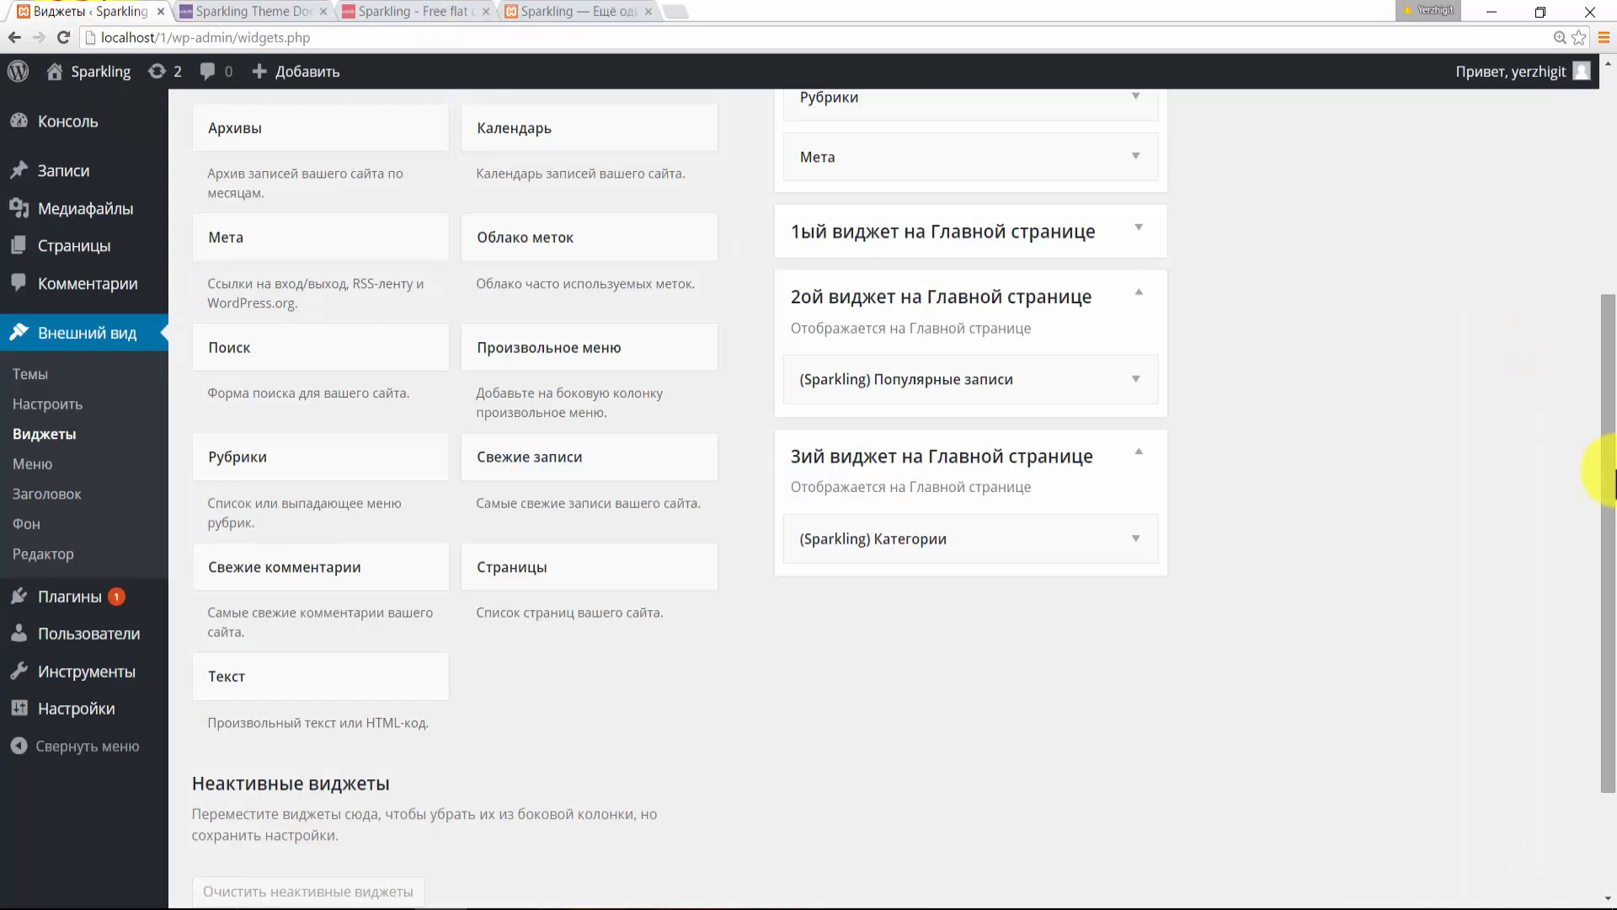
pyautogui.moveTo(1605, 463); pyautogui.dragTo(1605, 334)
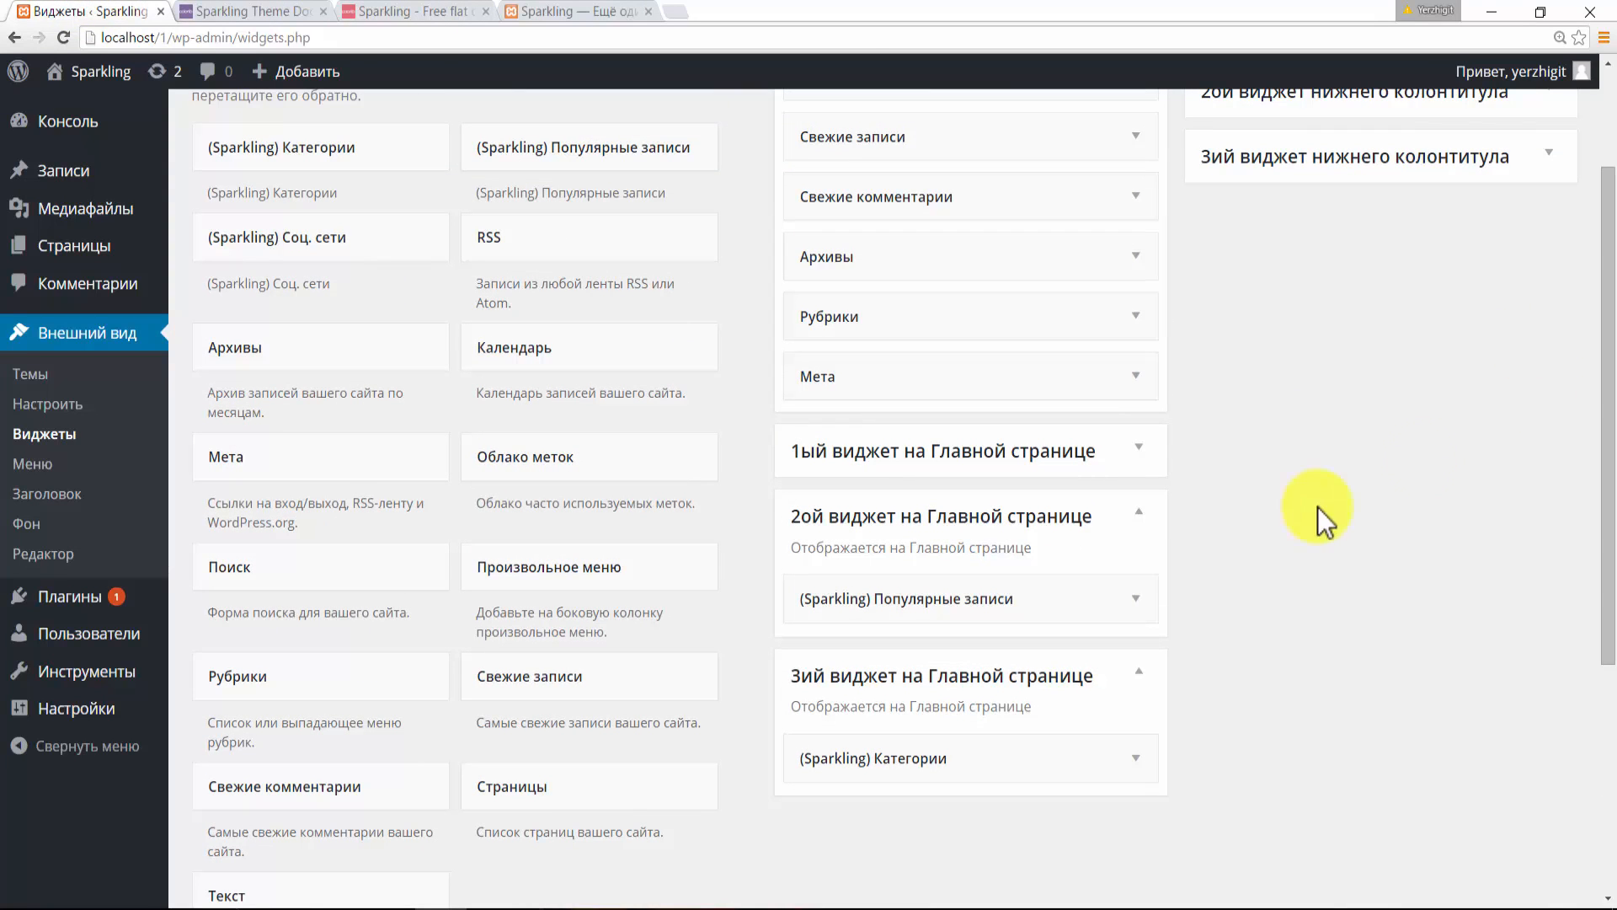
pyautogui.click(1139, 449)
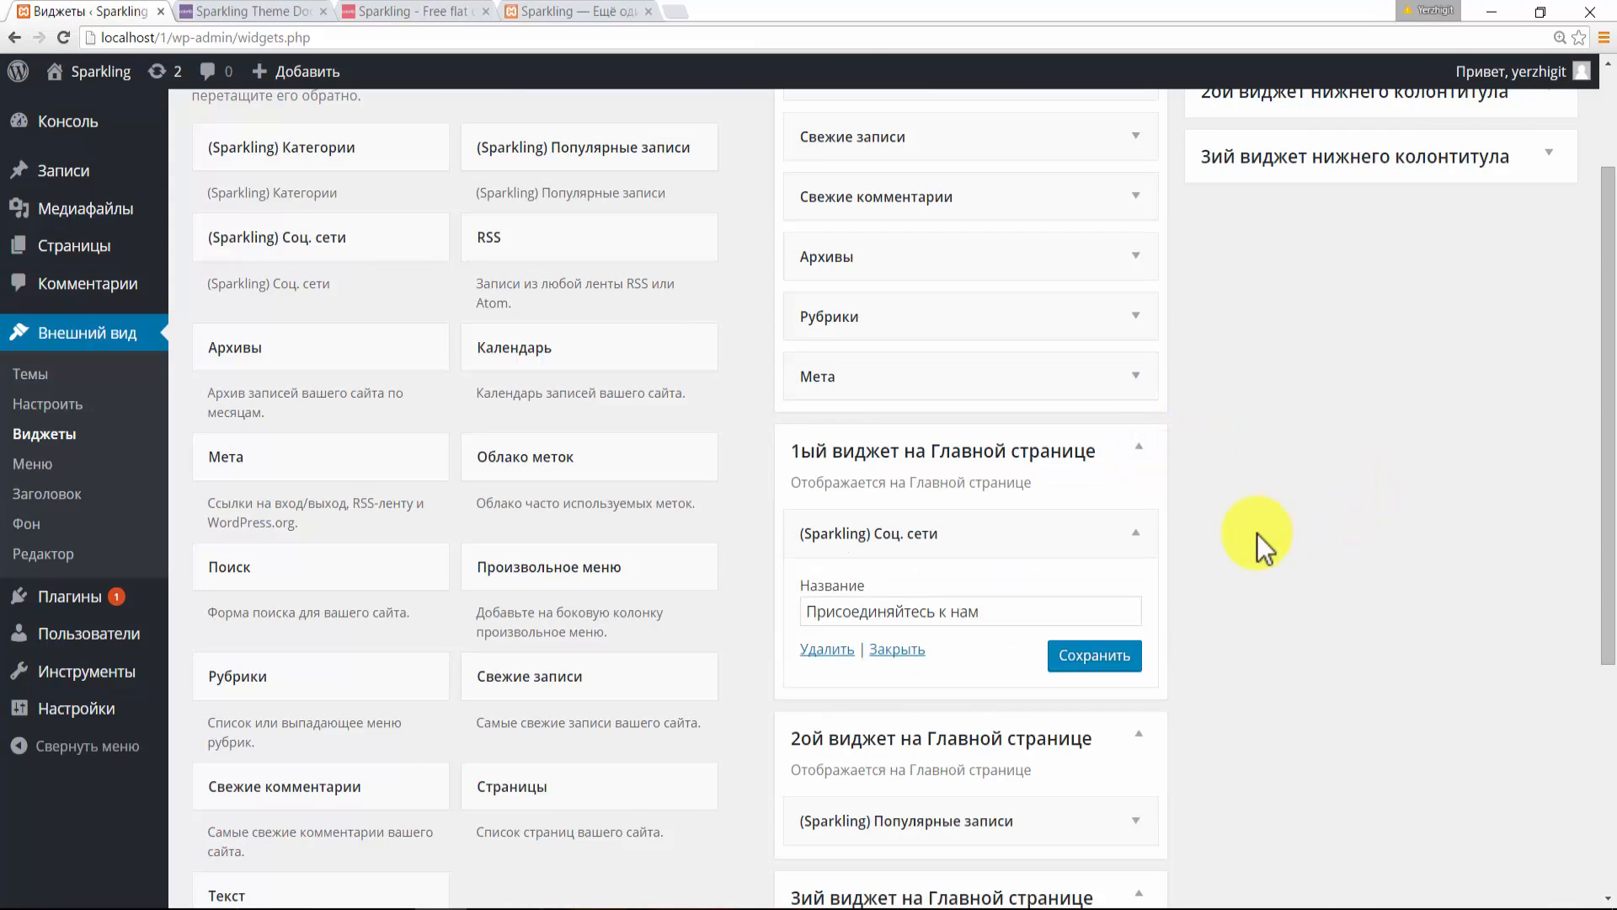
pyautogui.click(1139, 532)
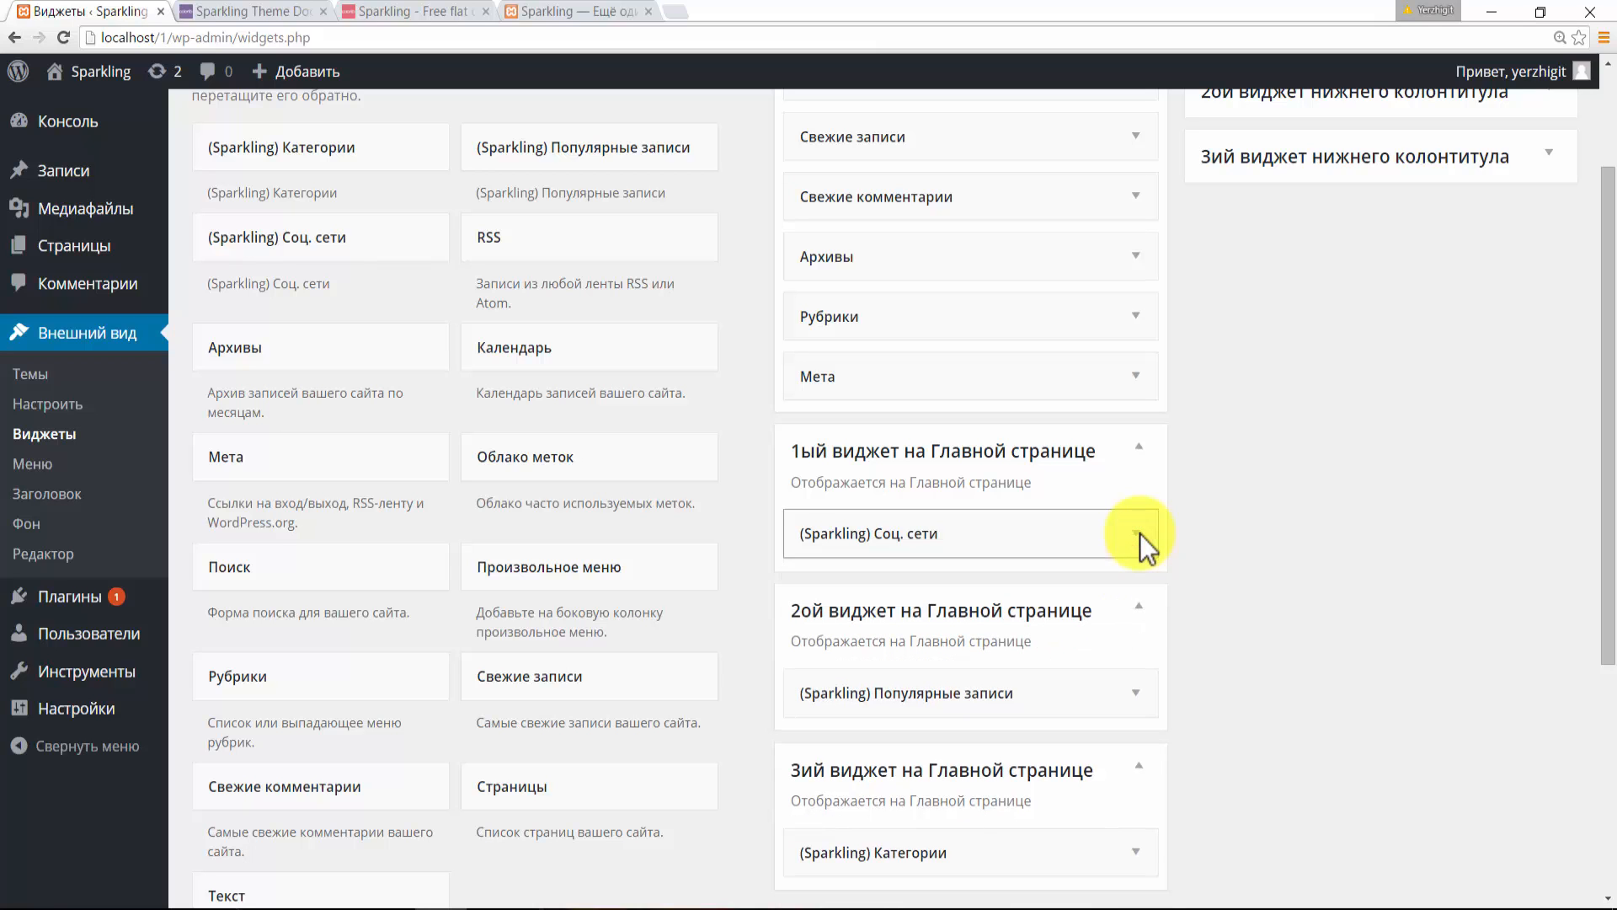
pyautogui.moveTo(1611, 445); pyautogui.dragTo(1616, 355)
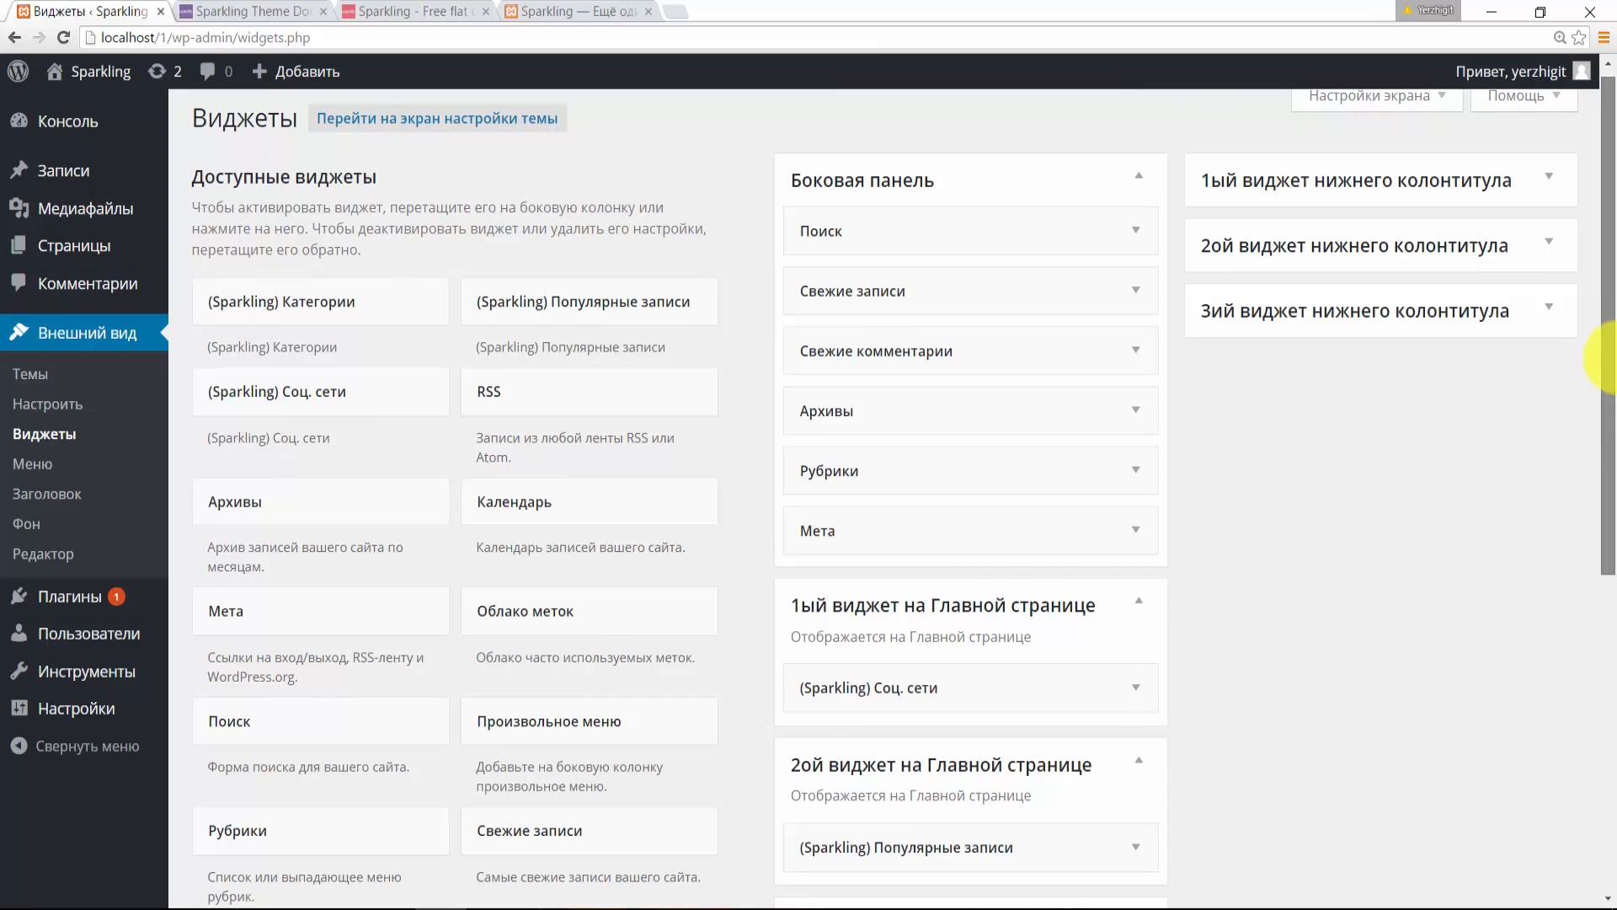
# - Reload the local site's home page and compare its sidebar with the Sparkling demo's sidebar
pyautogui.moveTo(1613, 355)
pyautogui.mouseDown()
pyautogui.moveTo(1613, 516)
pyautogui.moveTo(1592, 317)
pyautogui.moveTo(1607, 341)
pyautogui.mouseUp()
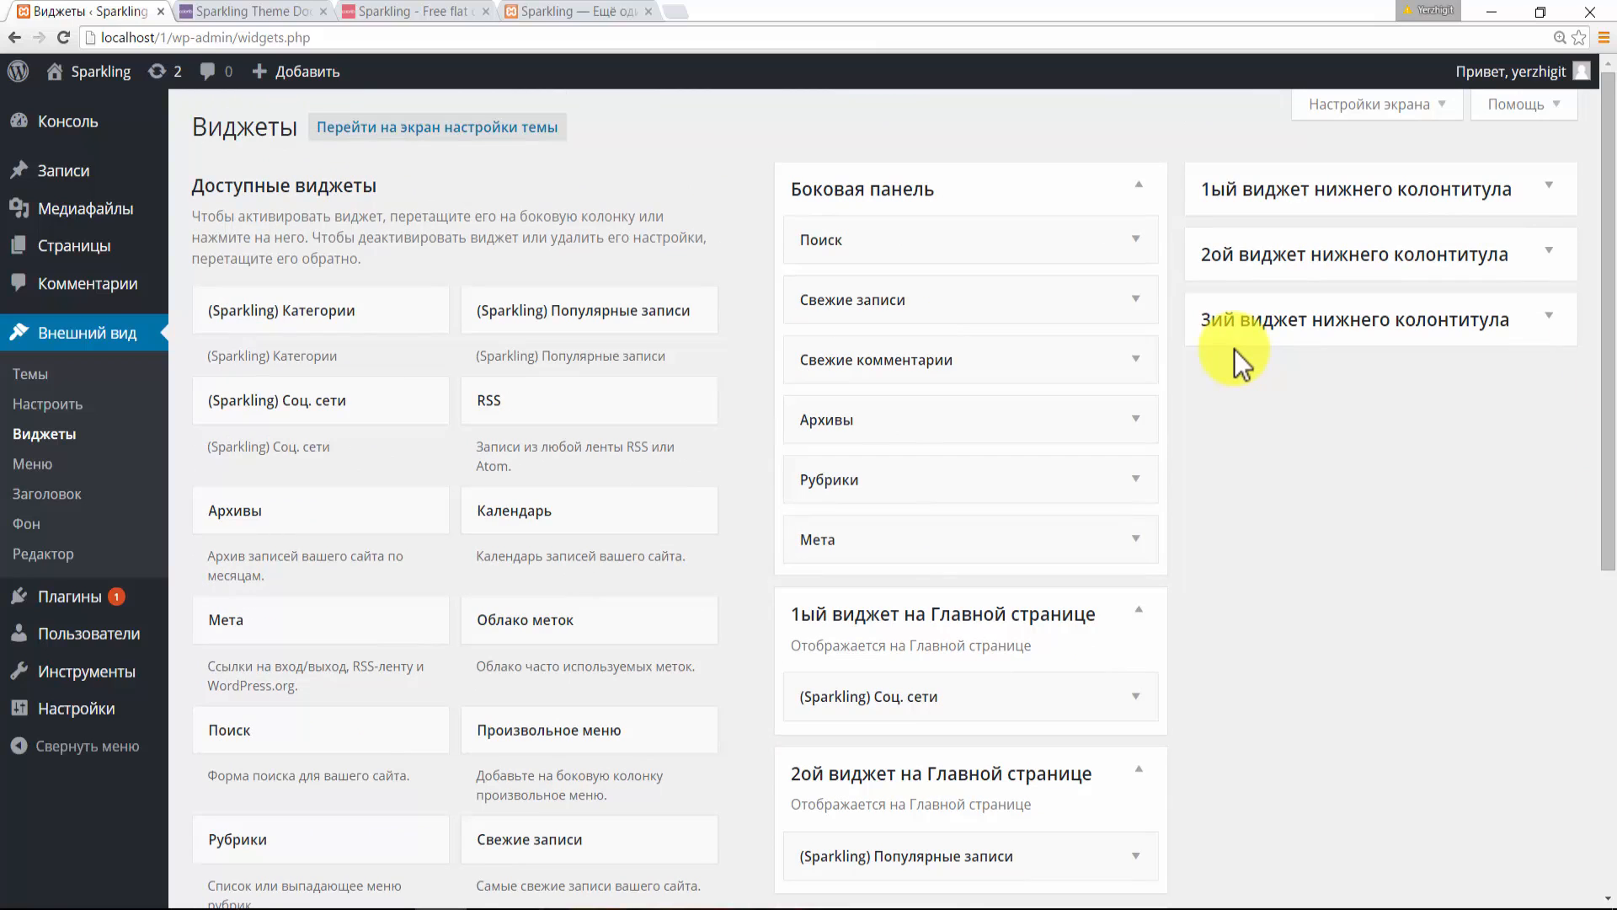
pyautogui.click(534, 11)
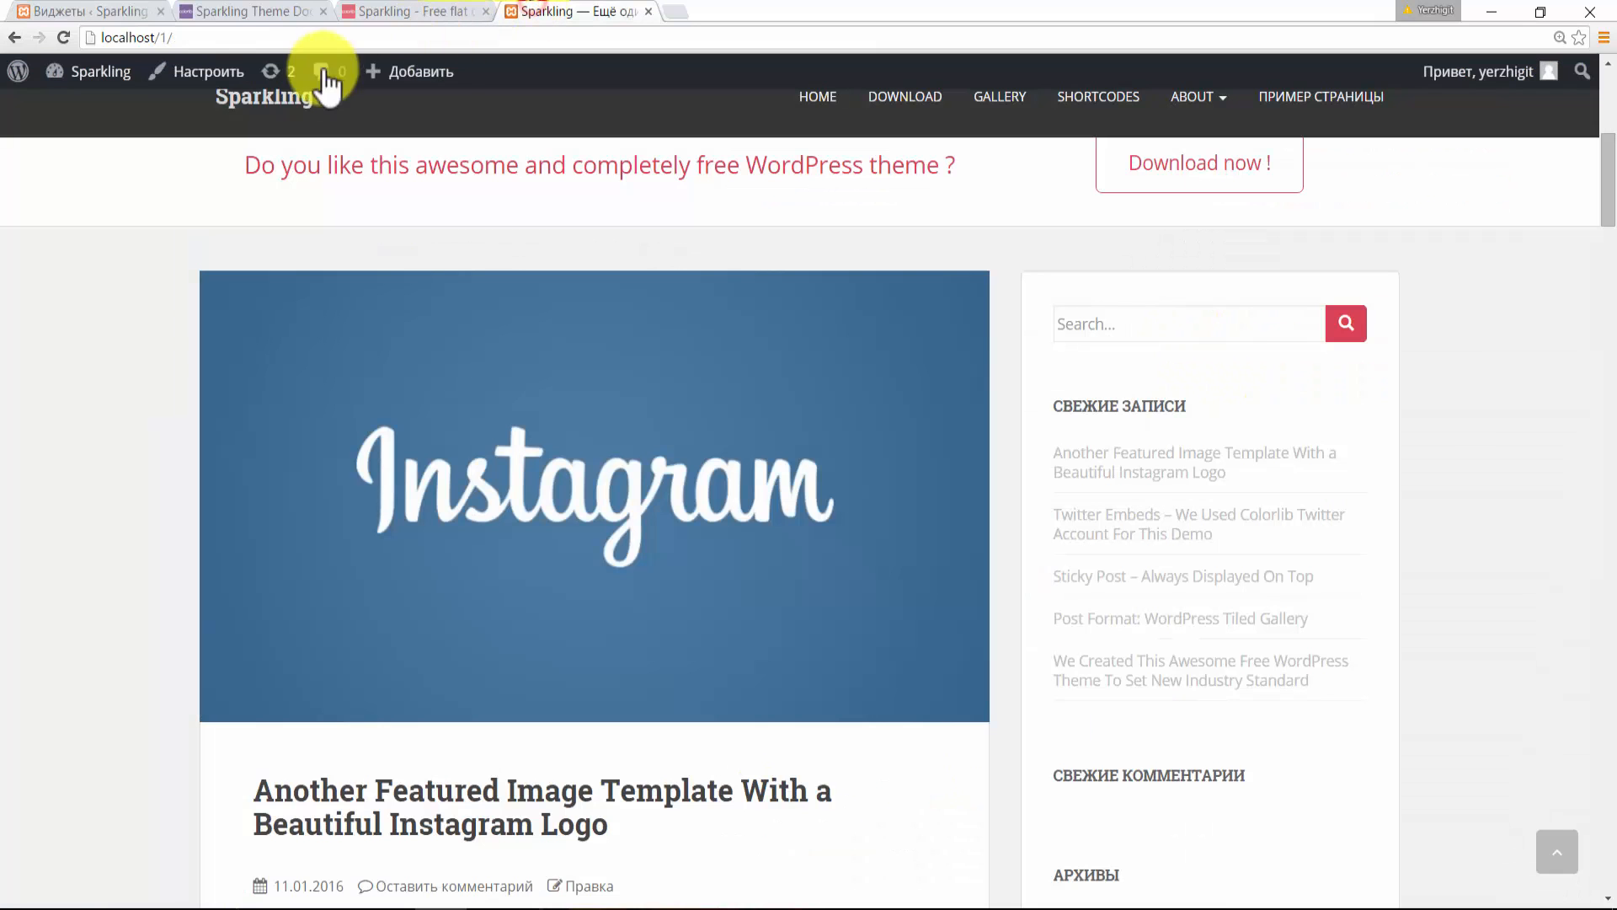
pyautogui.click(260, 112)
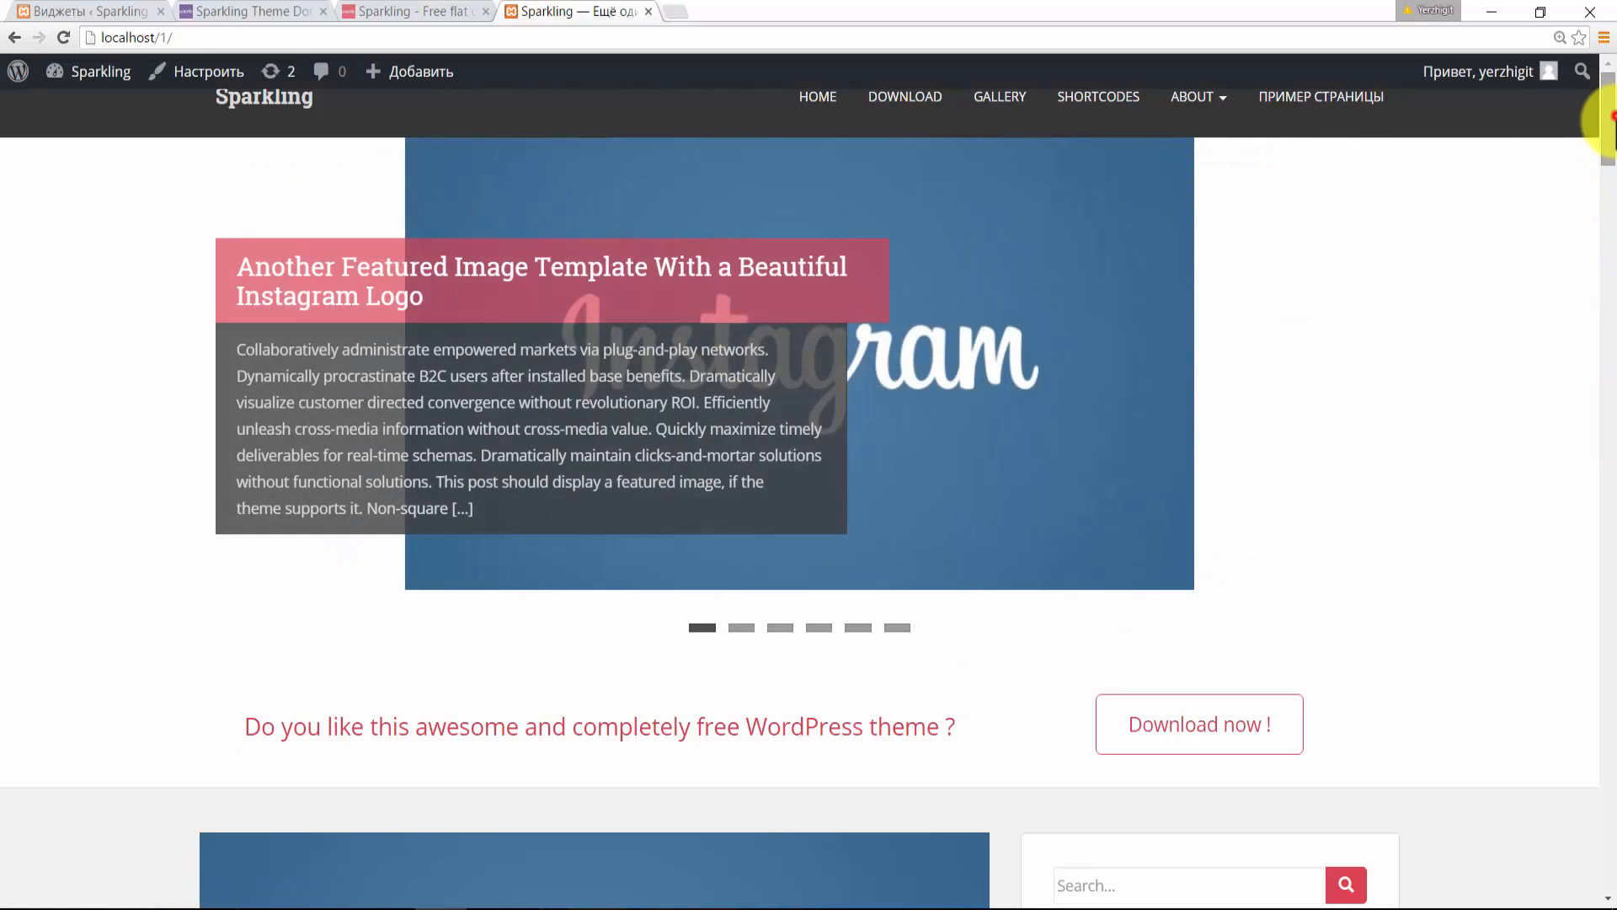
pyautogui.moveTo(1611, 118)
pyautogui.mouseDown()
pyautogui.moveTo(1612, 280)
pyautogui.moveTo(1612, 143)
pyautogui.mouseUp()
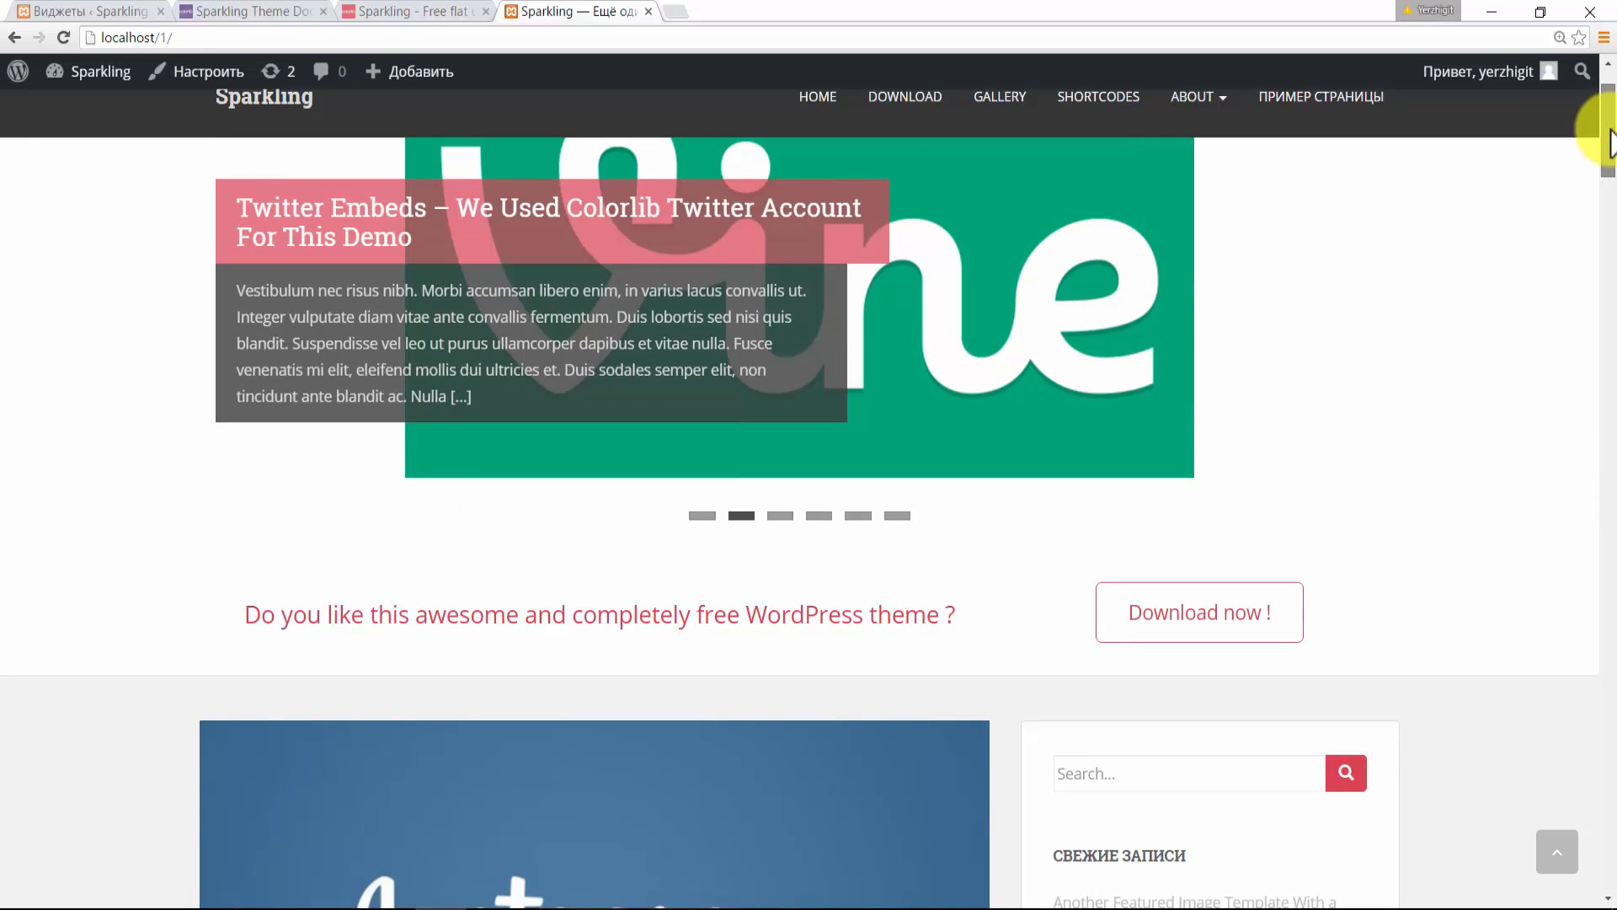
pyautogui.click(415, 11)
pyautogui.click(1612, 217)
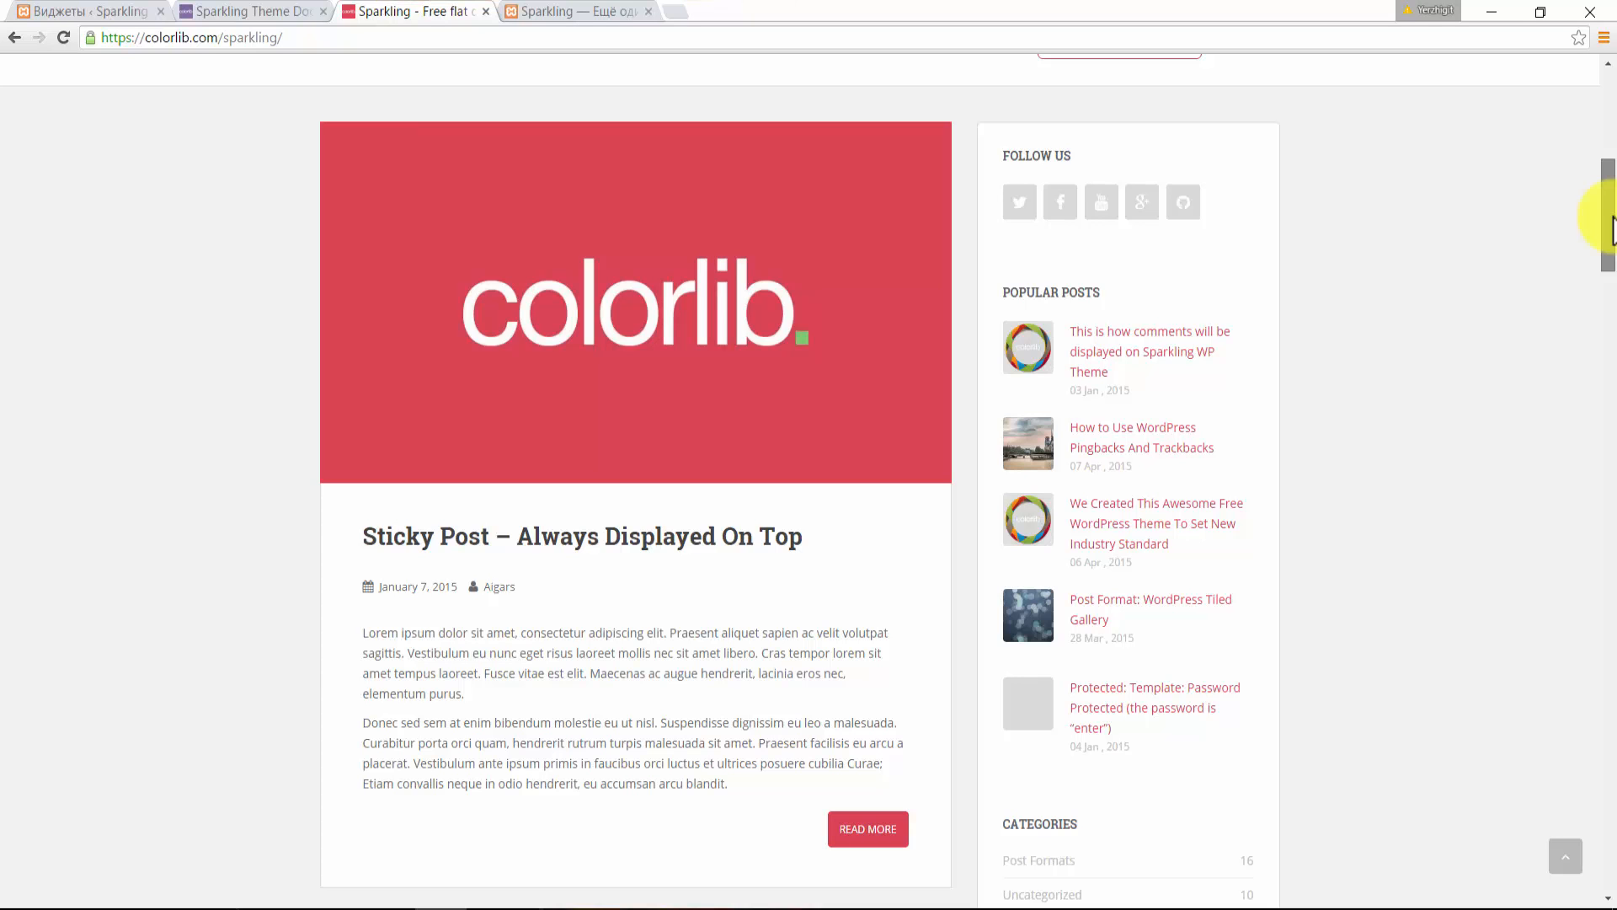
pyautogui.moveTo(1612, 217); pyautogui.dragTo(1594, 159)
# - On the Виджеты page, add (Sparkling) Соц. сети as the first widget in Боковая панель, save and collapse it
pyautogui.click(61, 12)
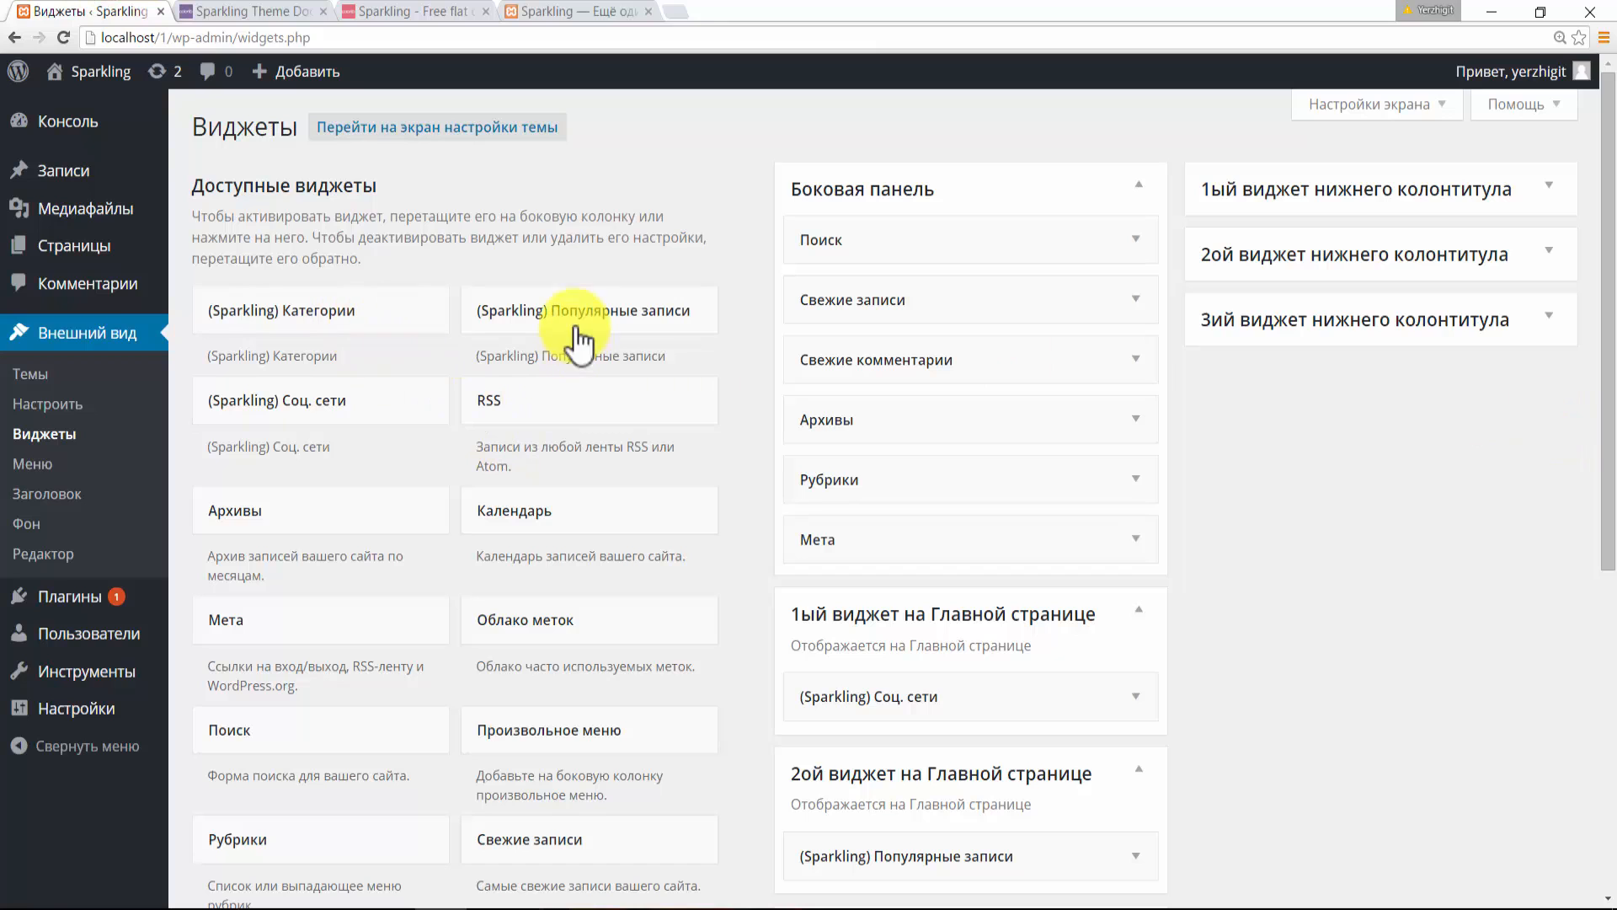
pyautogui.moveTo(282, 411); pyautogui.dragTo(1039, 245)
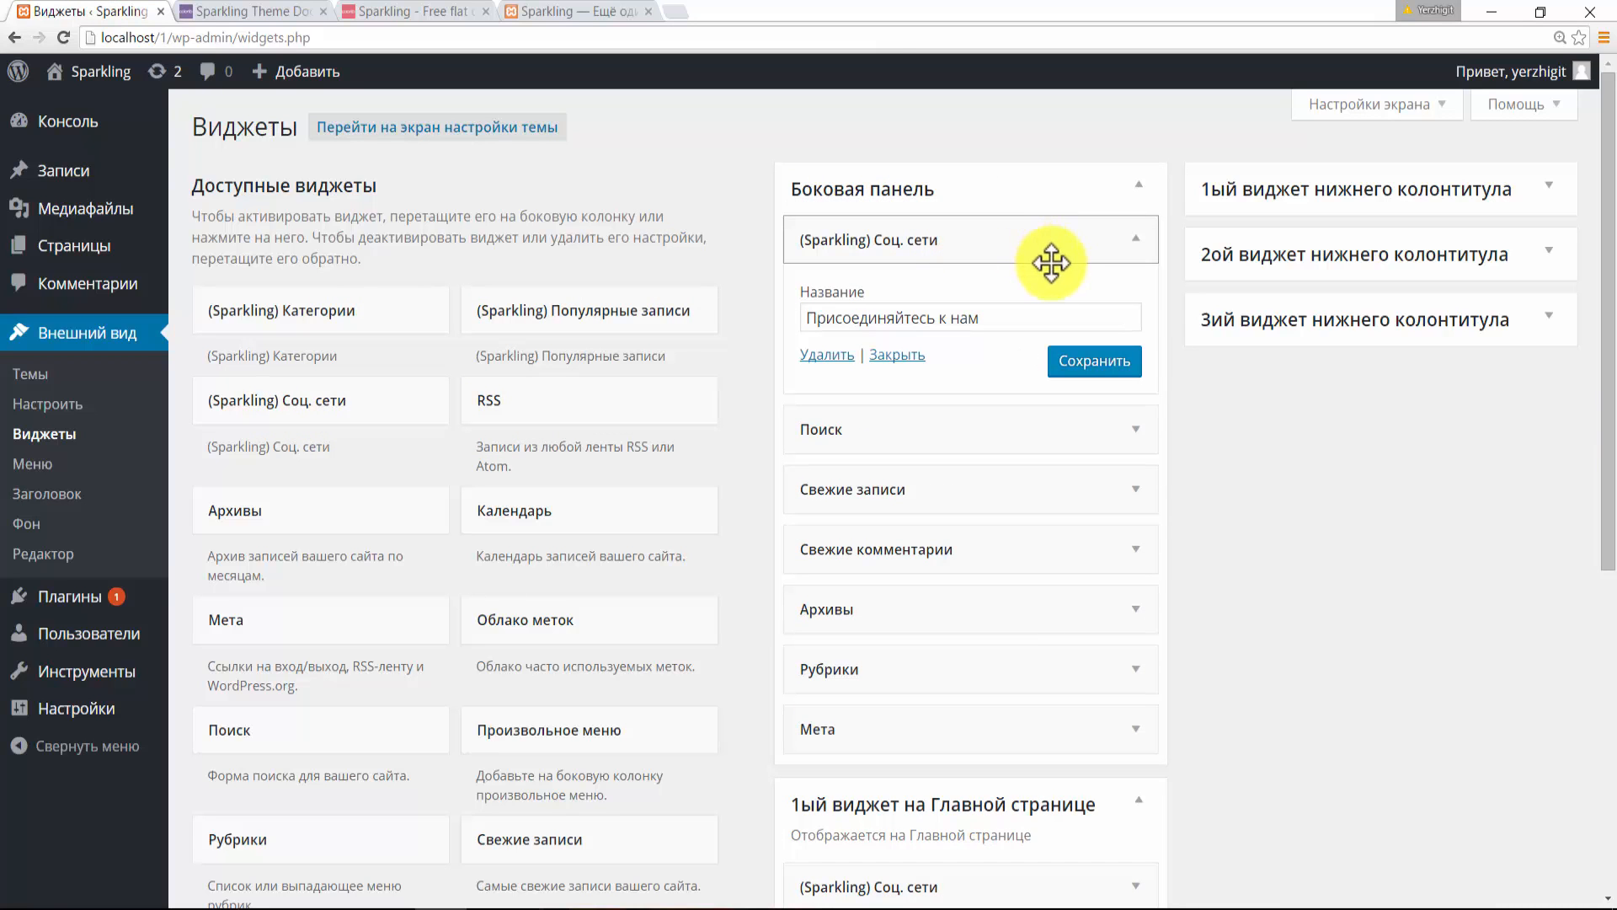
pyautogui.click(1093, 361)
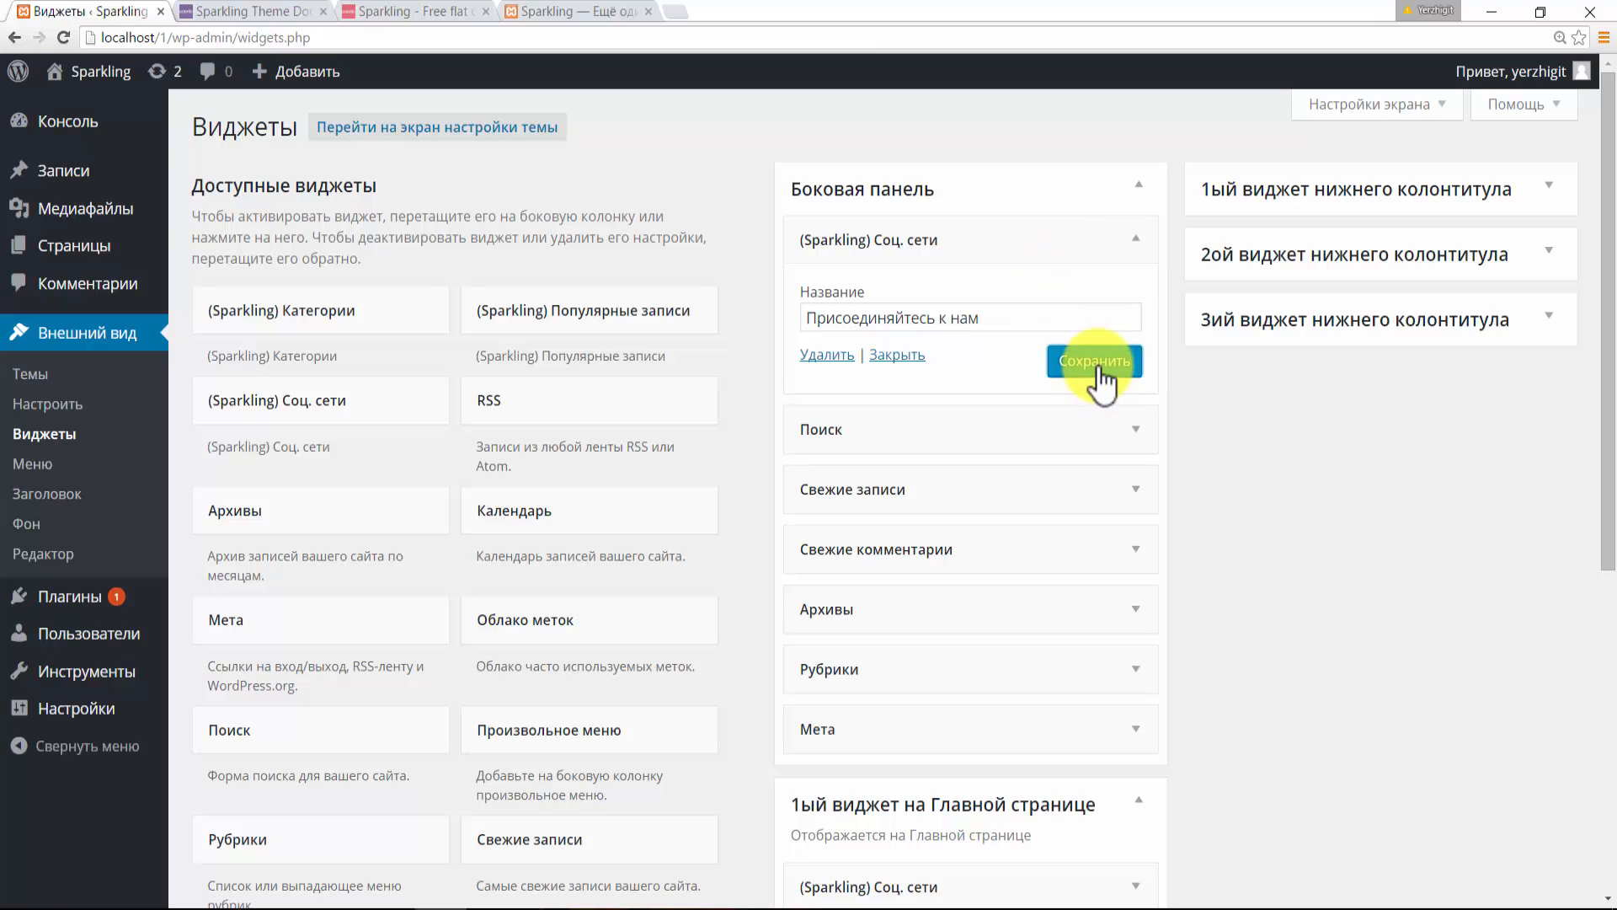
pyautogui.click(1135, 241)
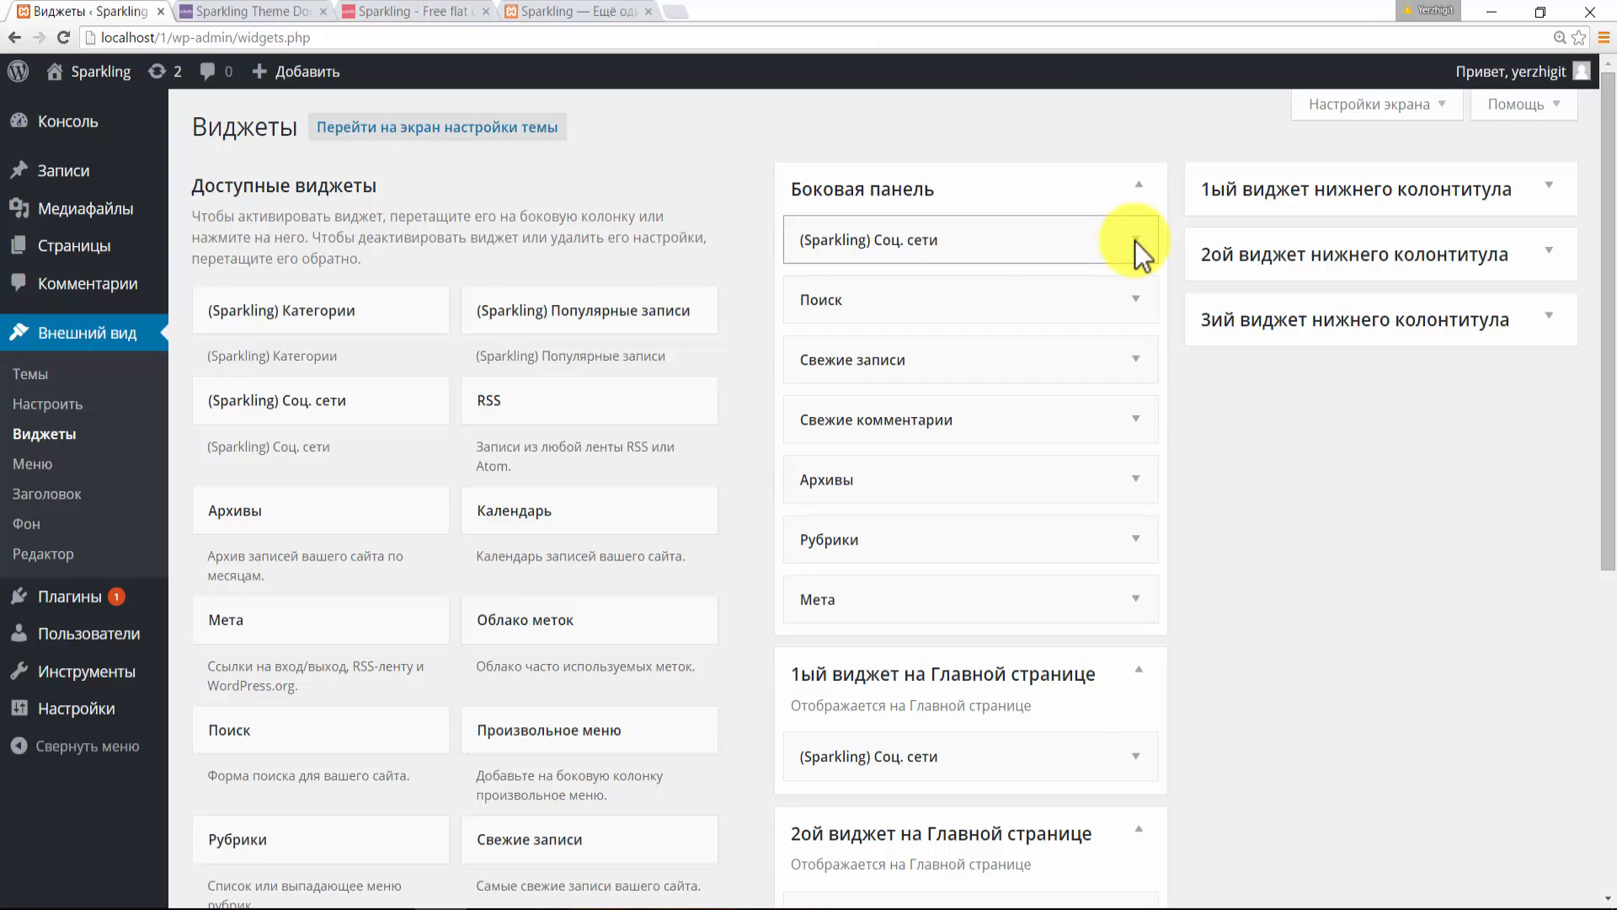
# - Add (Sparkling) Популярные записи to Боковая панель directly below (Sparkling) Соц. сети, save and collapse it
pyautogui.moveTo(564, 311); pyautogui.dragTo(950, 311)
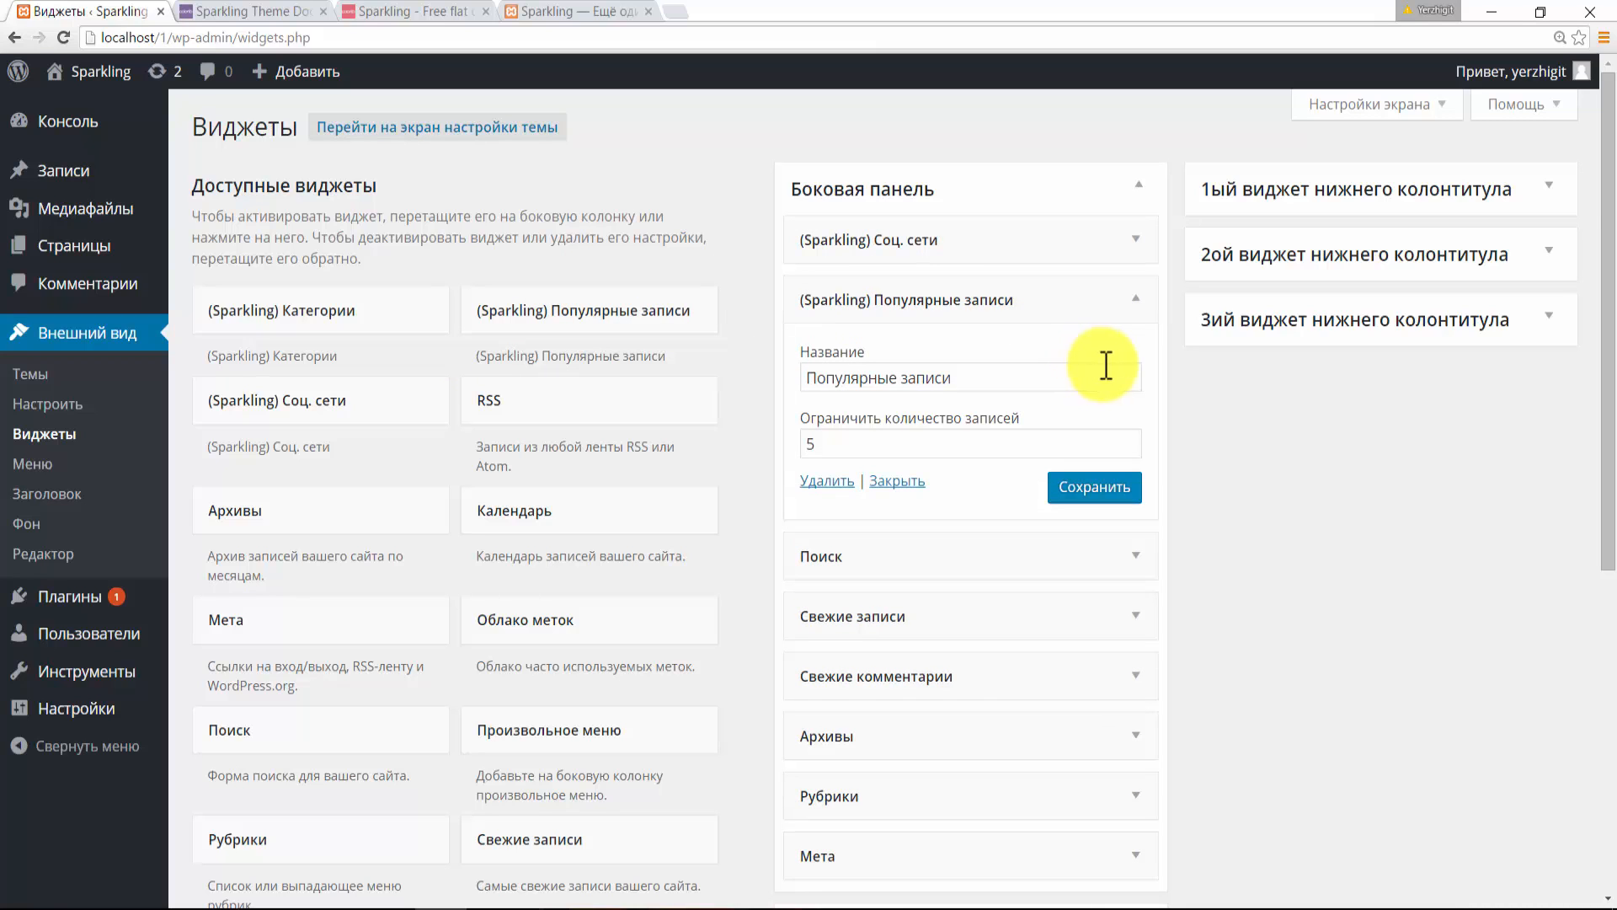
pyautogui.click(1099, 487)
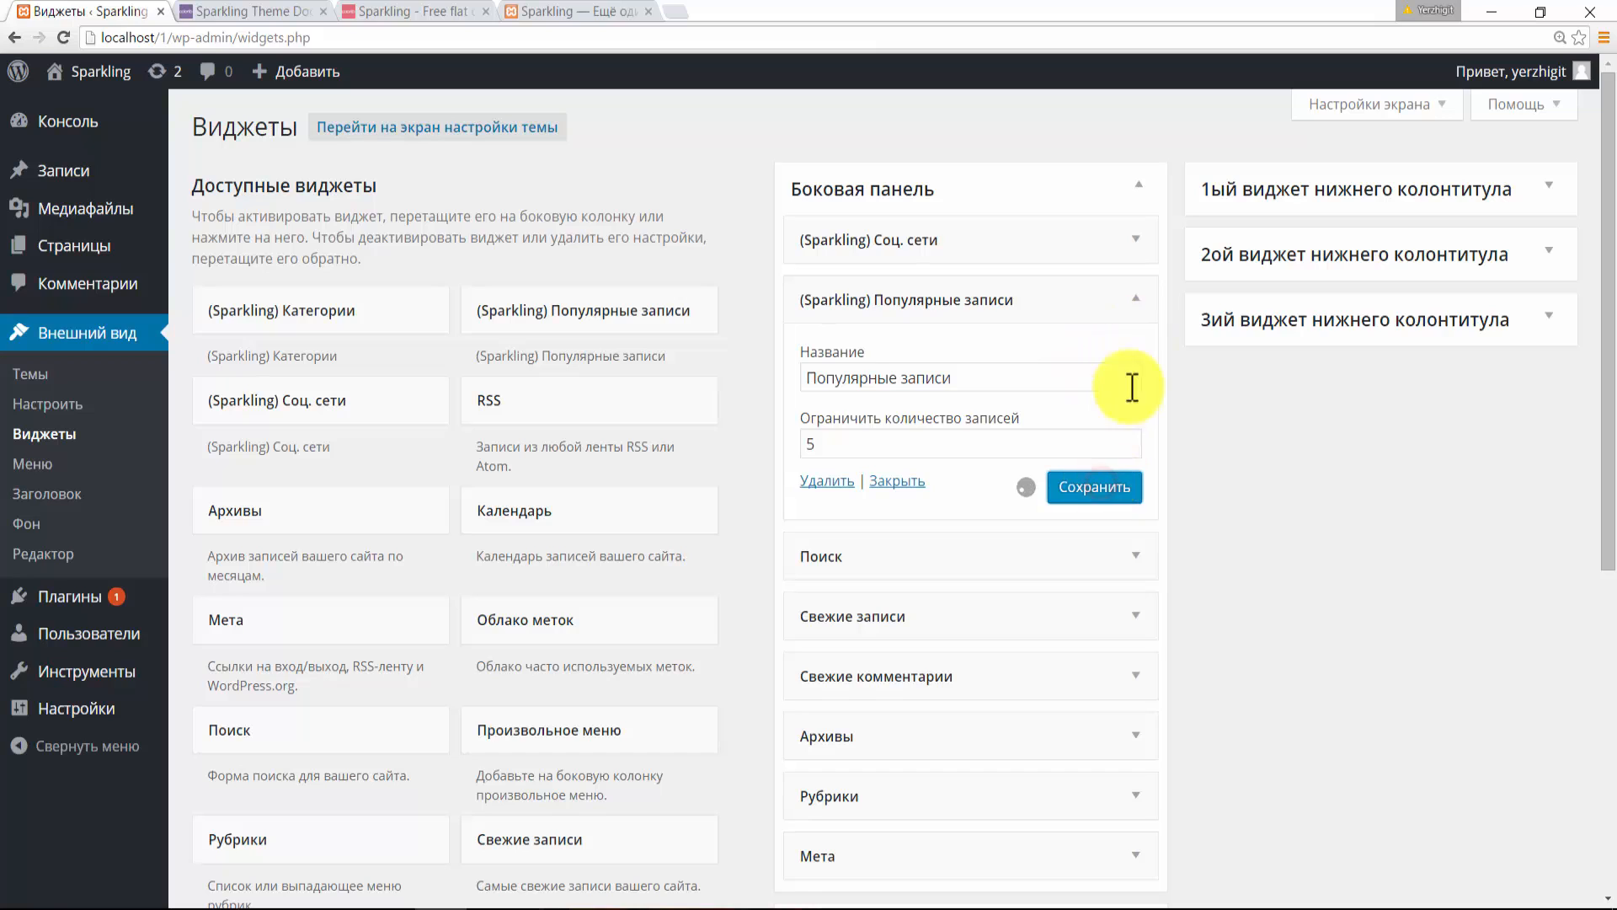
pyautogui.click(1134, 300)
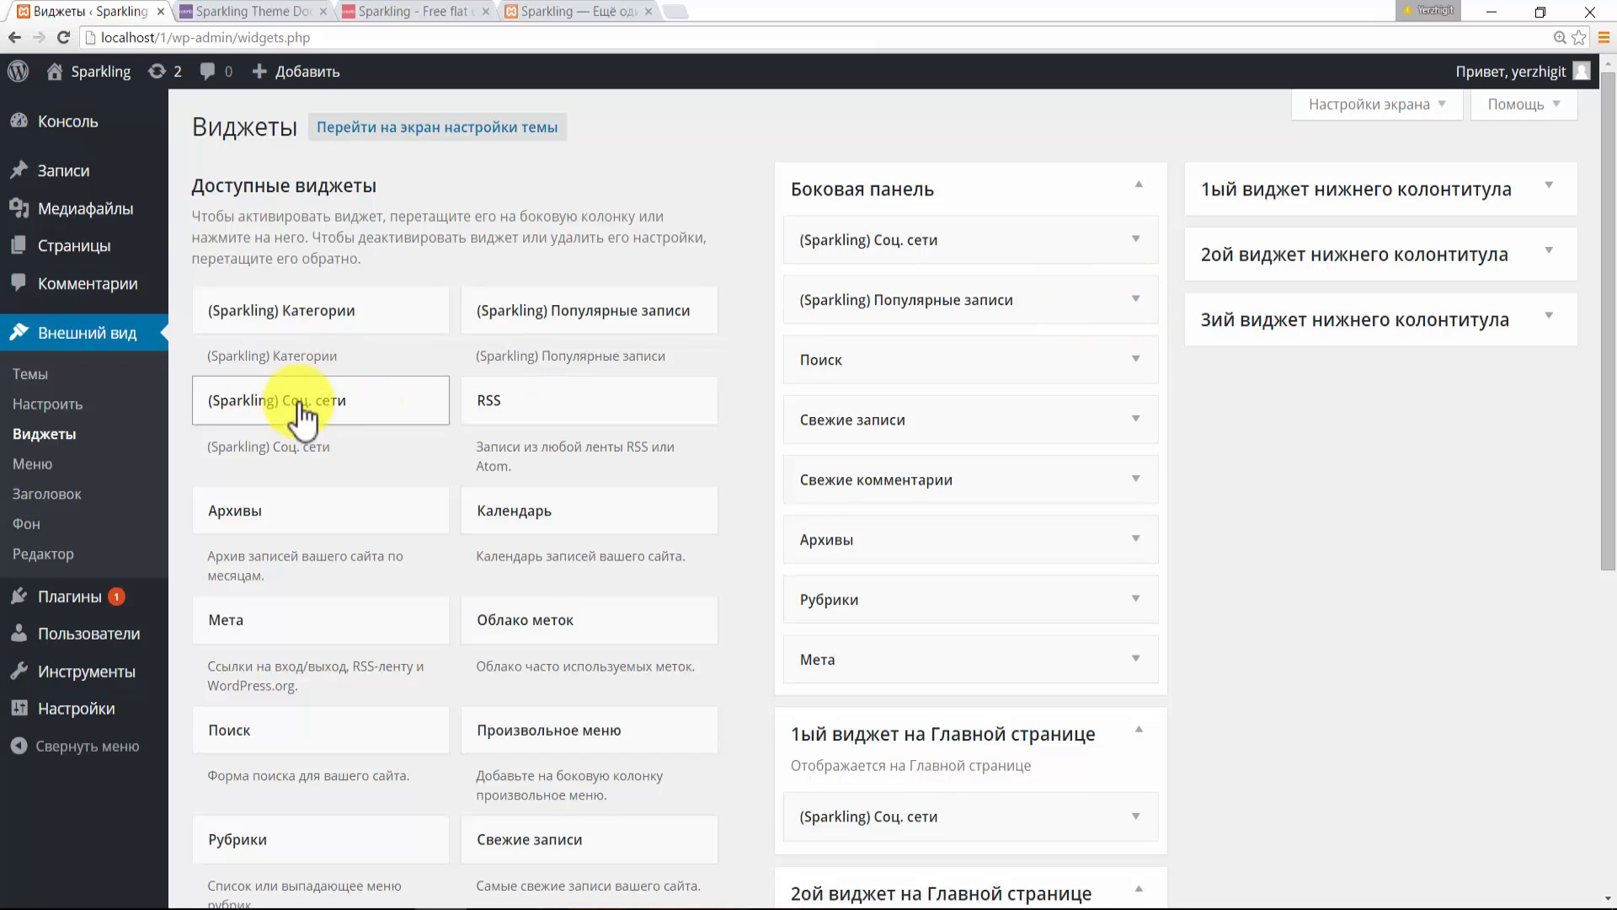
# - Add (Sparkling) Категории to Боковая панель below (Sparkling) Популярные записи, enable its post counter, save and collapse it
pyautogui.moveTo(324, 341); pyautogui.dragTo(994, 370)
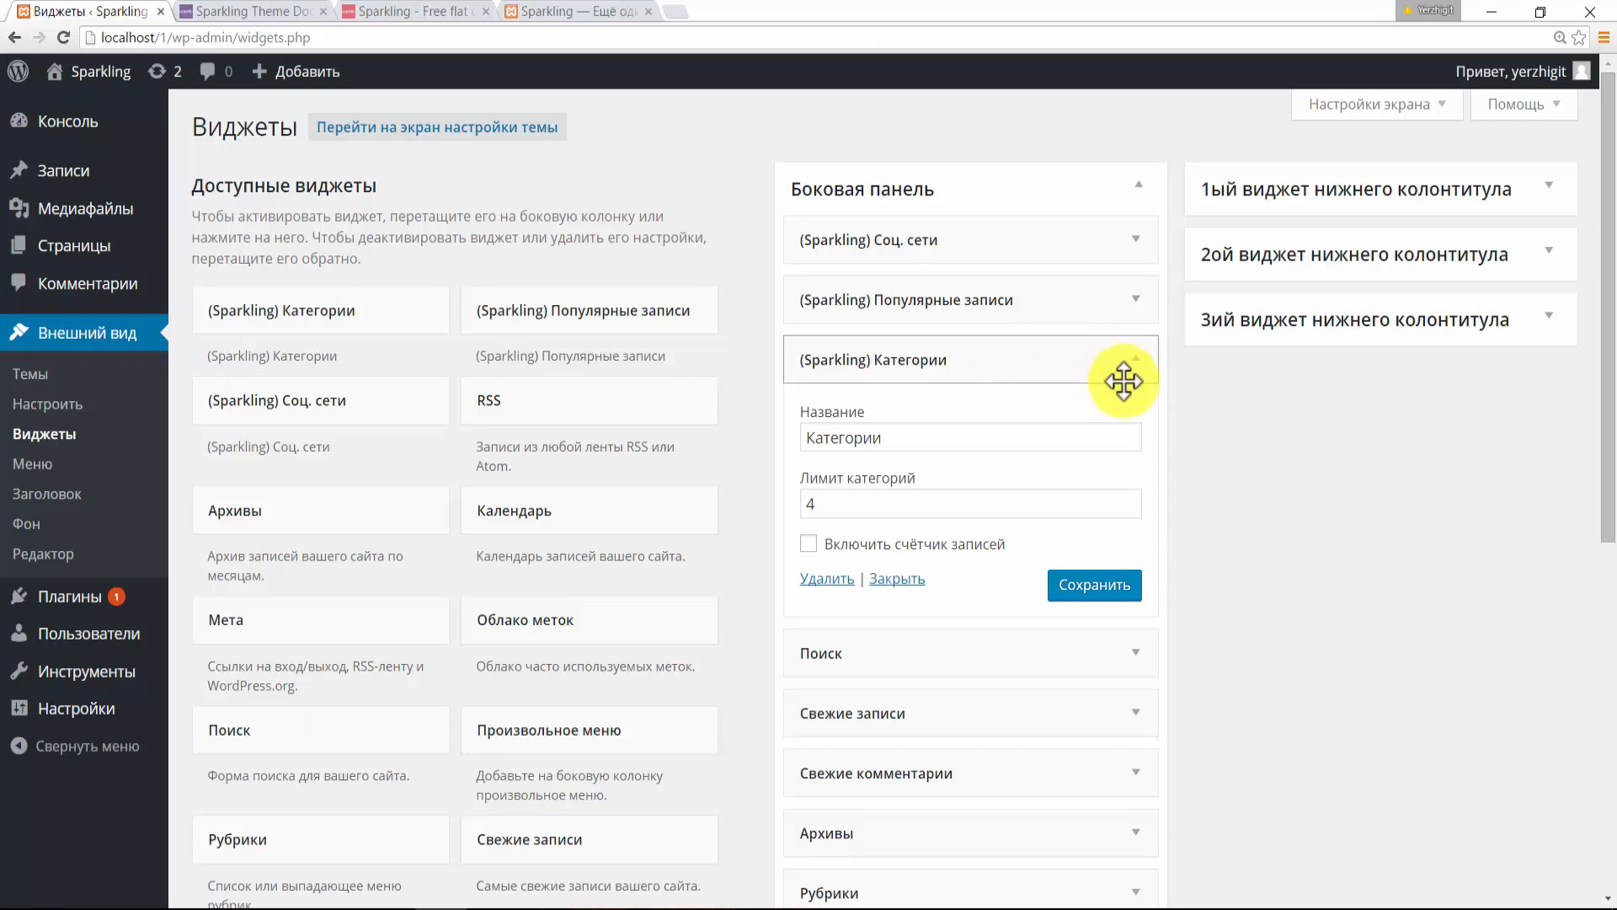
pyautogui.click(946, 540)
pyautogui.click(1065, 585)
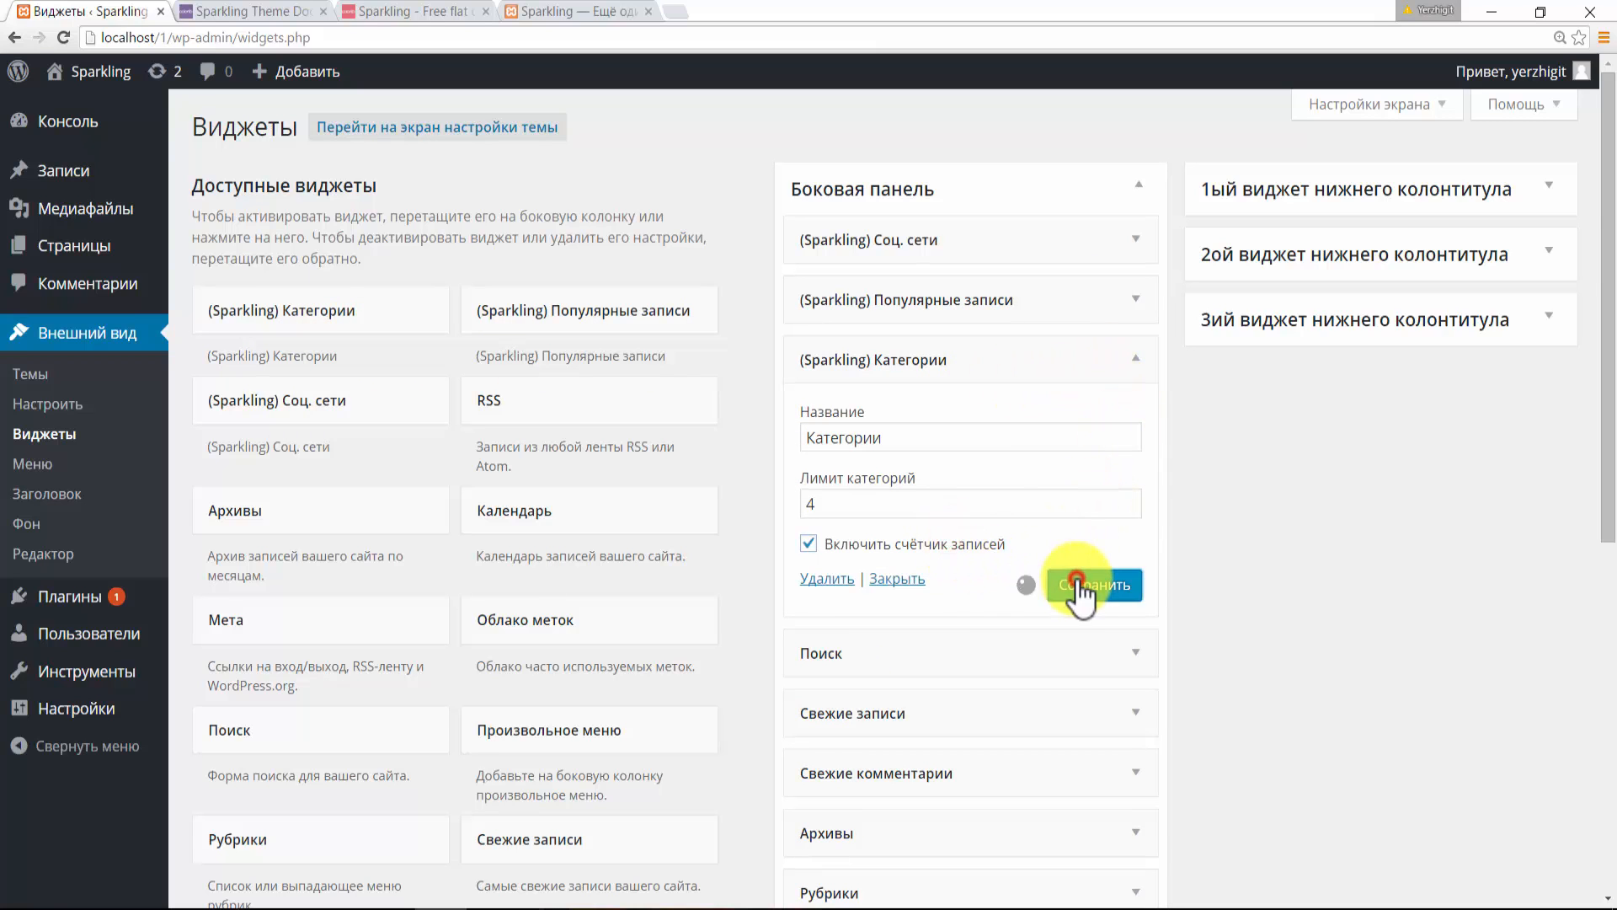
pyautogui.click(1135, 360)
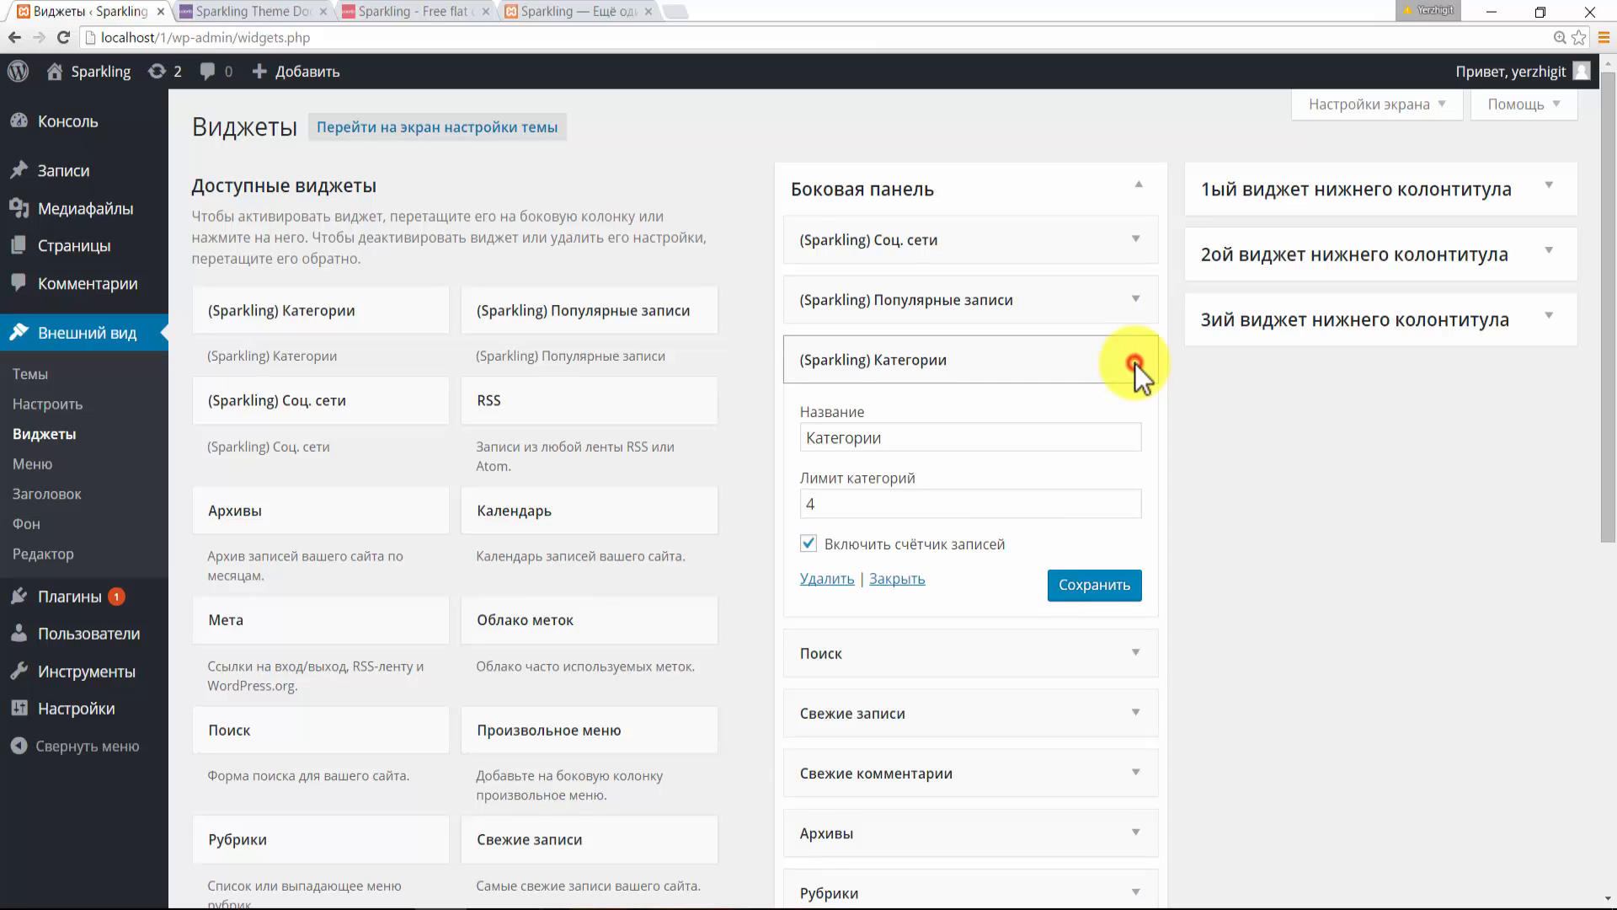
# - Reload the local site's home page and check the social, popular posts and categories widgets in its sidebar
pyautogui.click(564, 14)
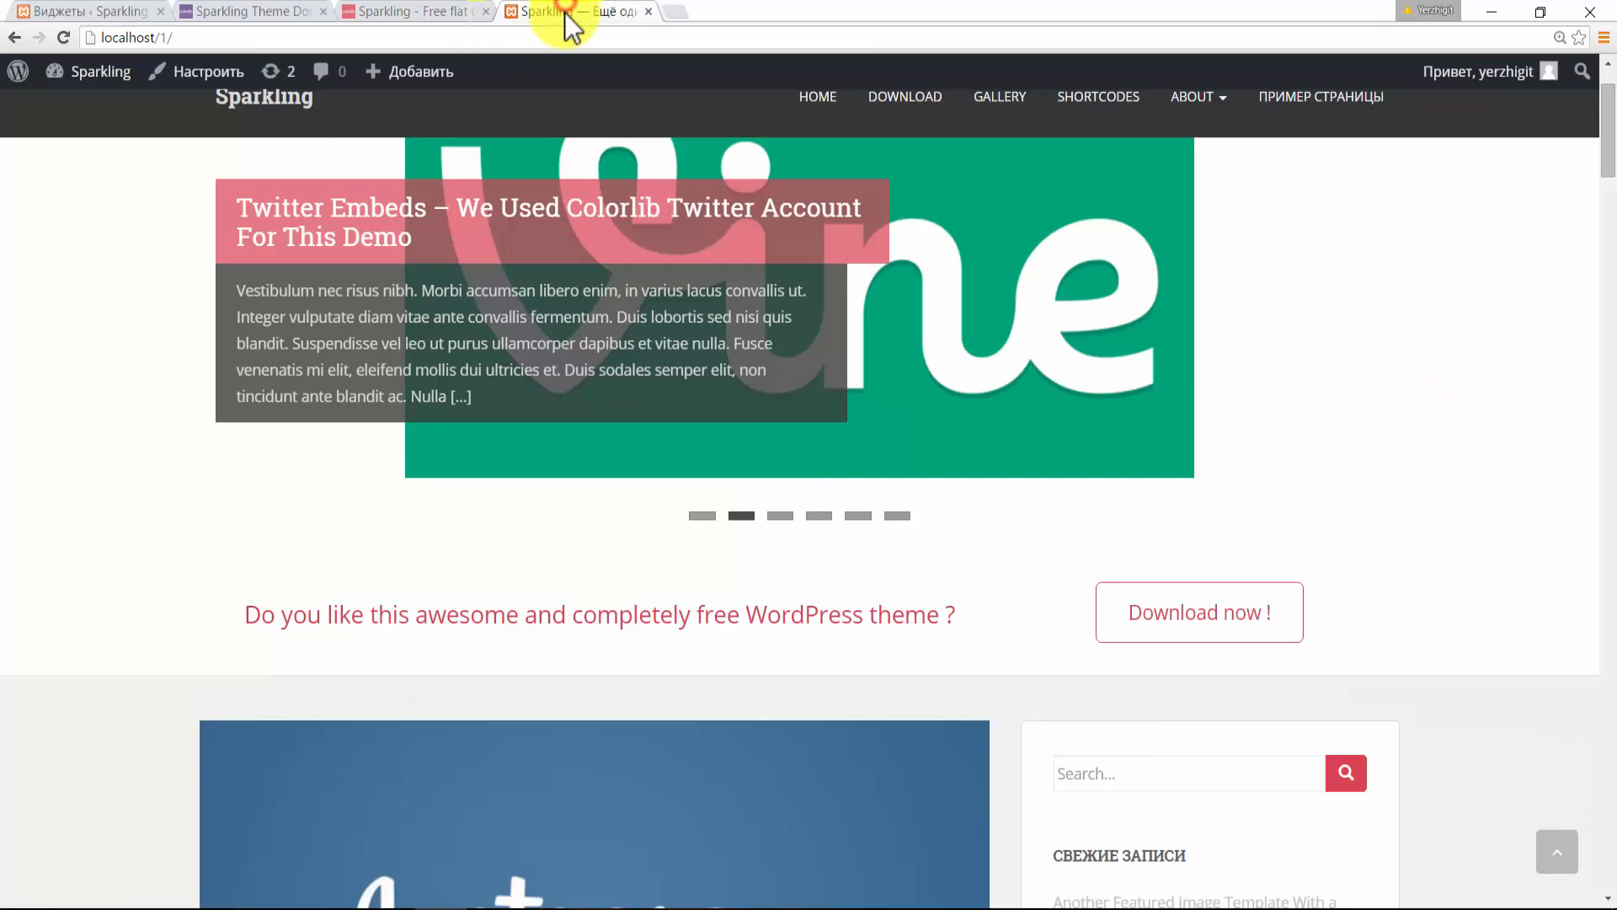
pyautogui.click(257, 105)
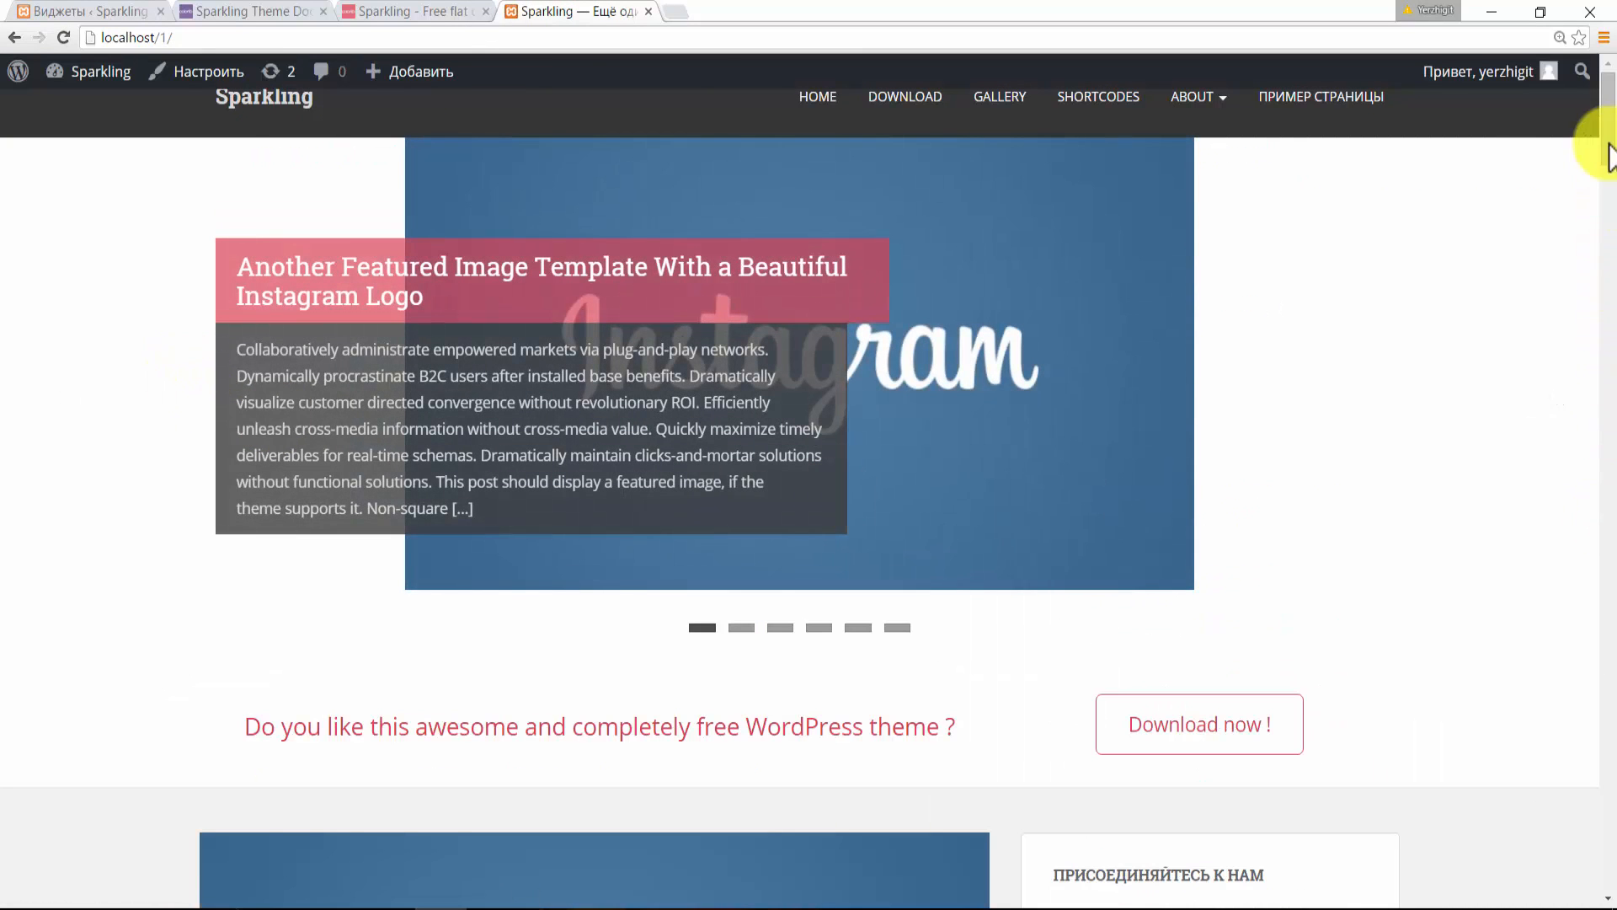
pyautogui.scroll(-4, 1605, 148)
pyautogui.scroll(-1, 1609, 173)
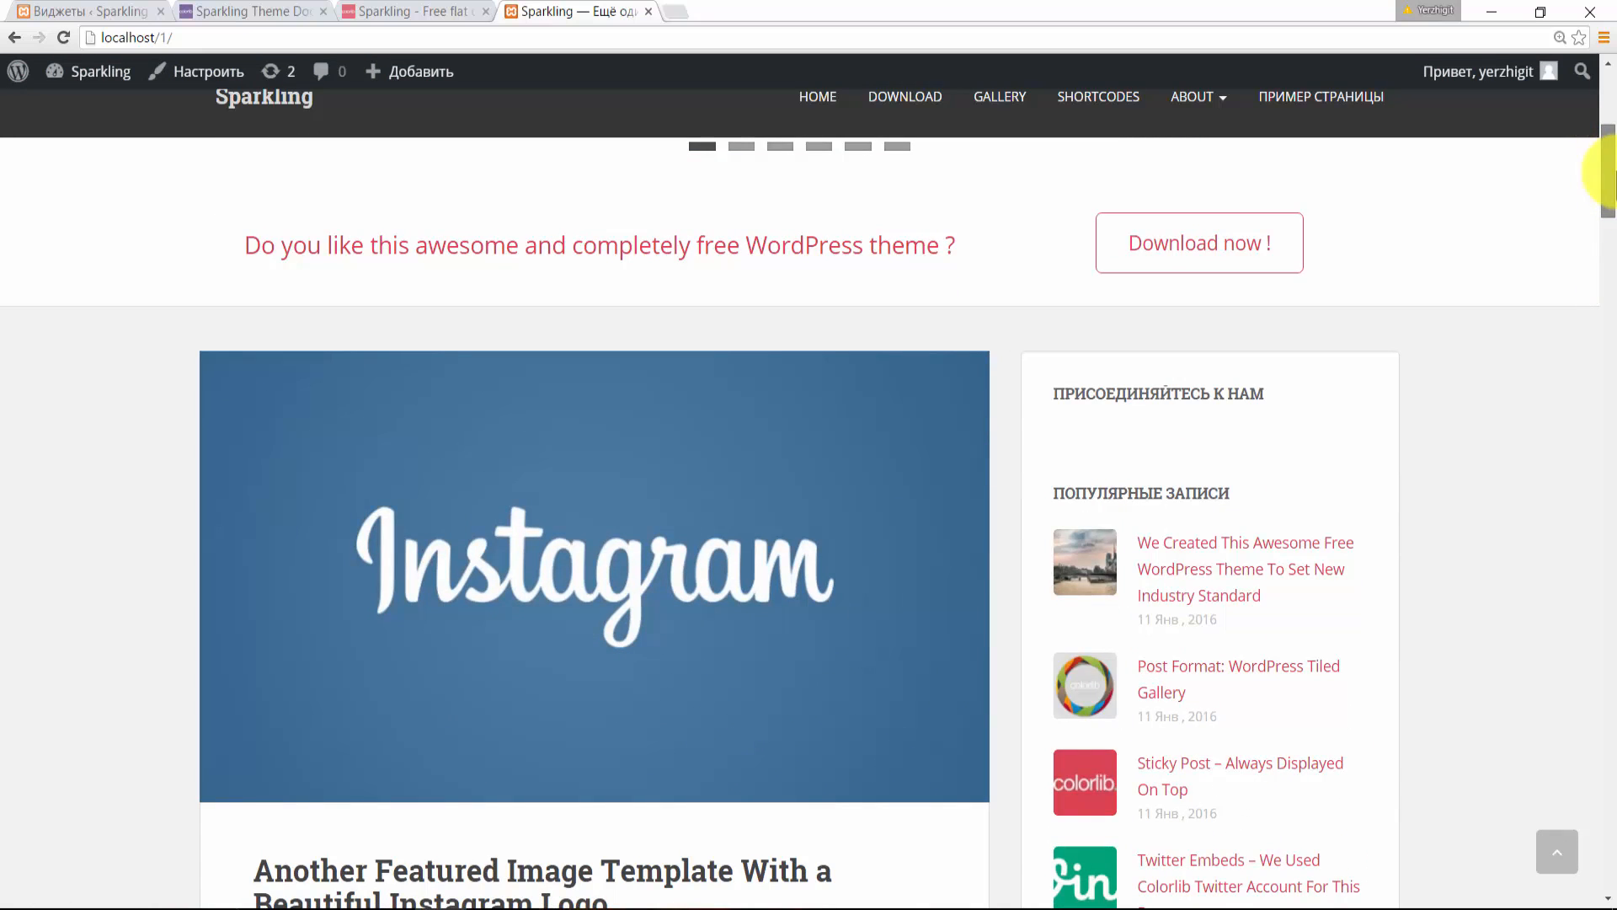
pyautogui.scroll(-1, 1609, 173)
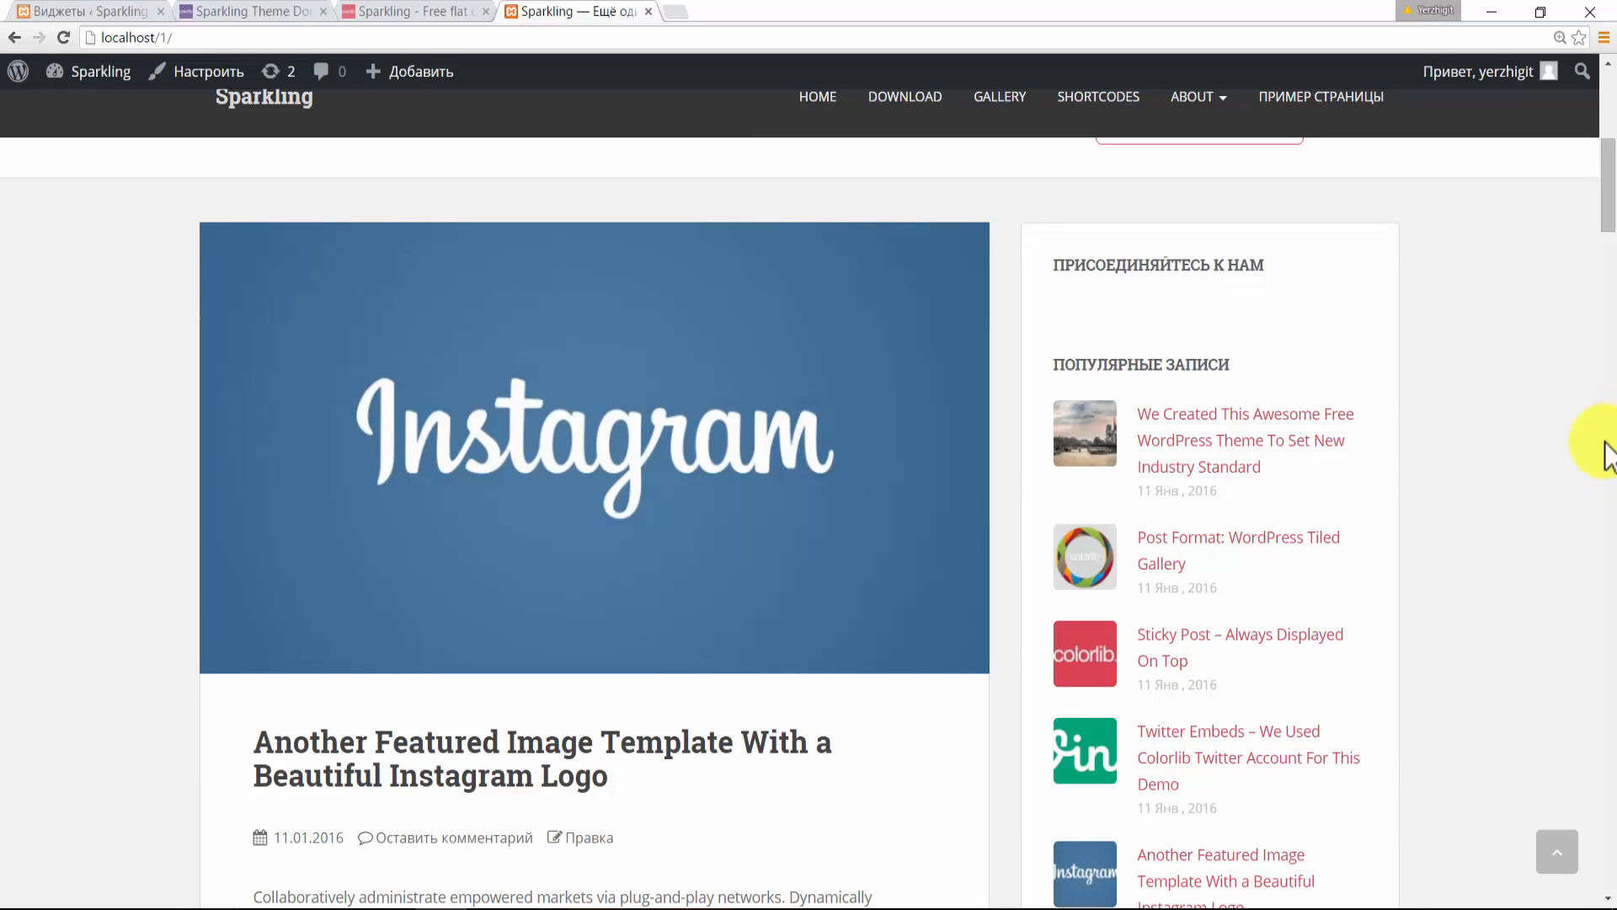
pyautogui.moveTo(1608, 173); pyautogui.dragTo(1613, 218)
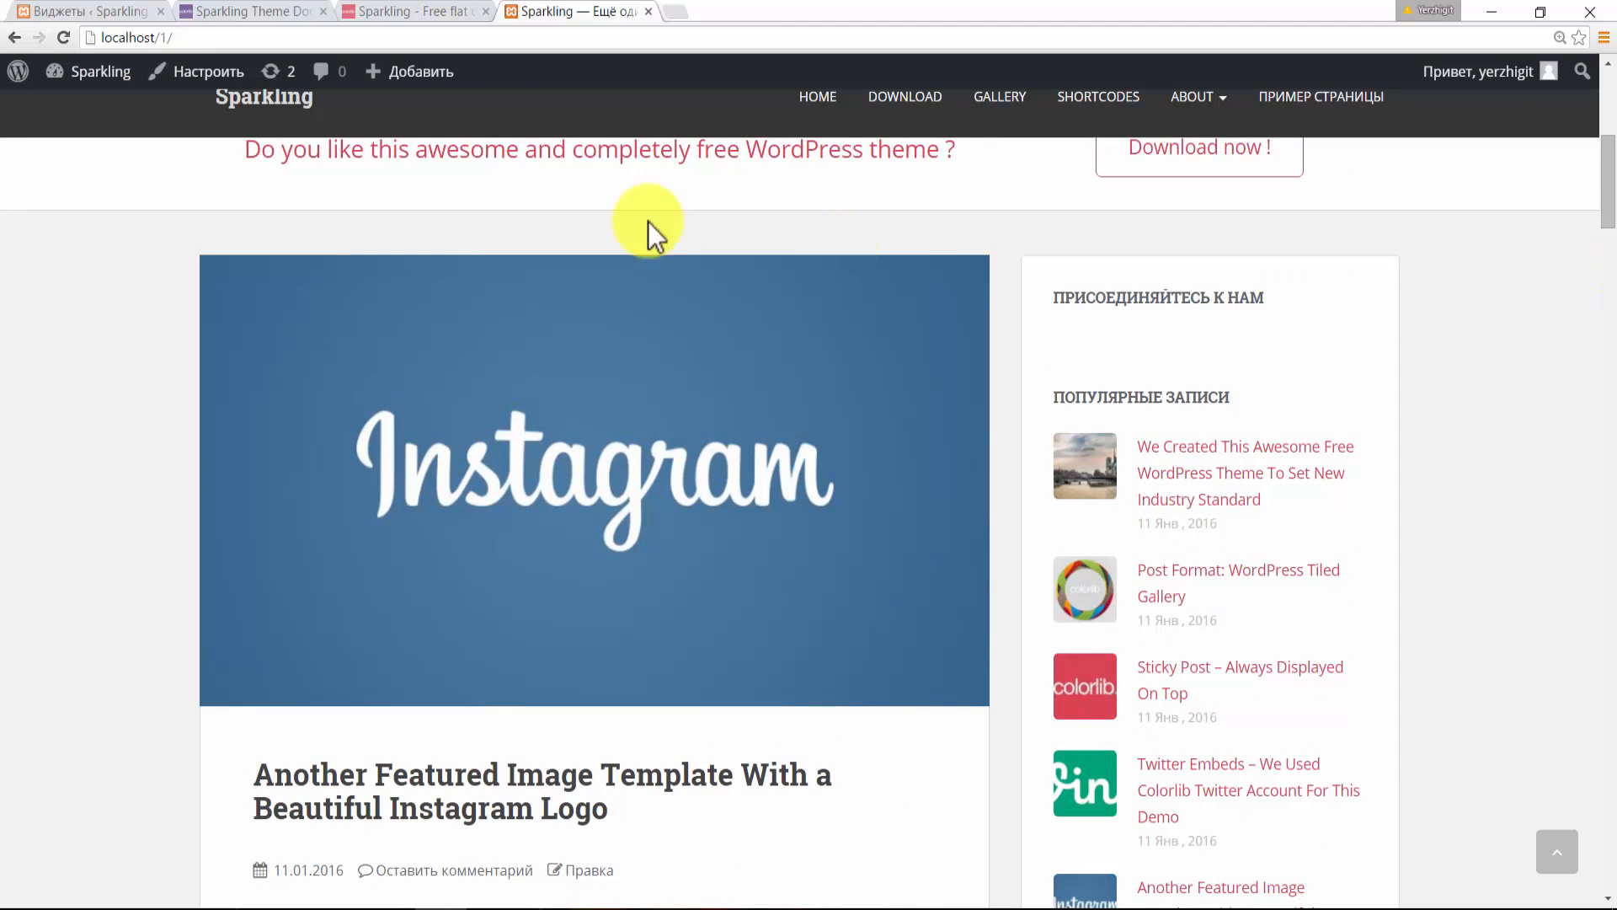
# - Compare the demo's Follow Us and Popular Posts blocks with the matching blocks in the local home page's sidebar
pyautogui.click(463, 11)
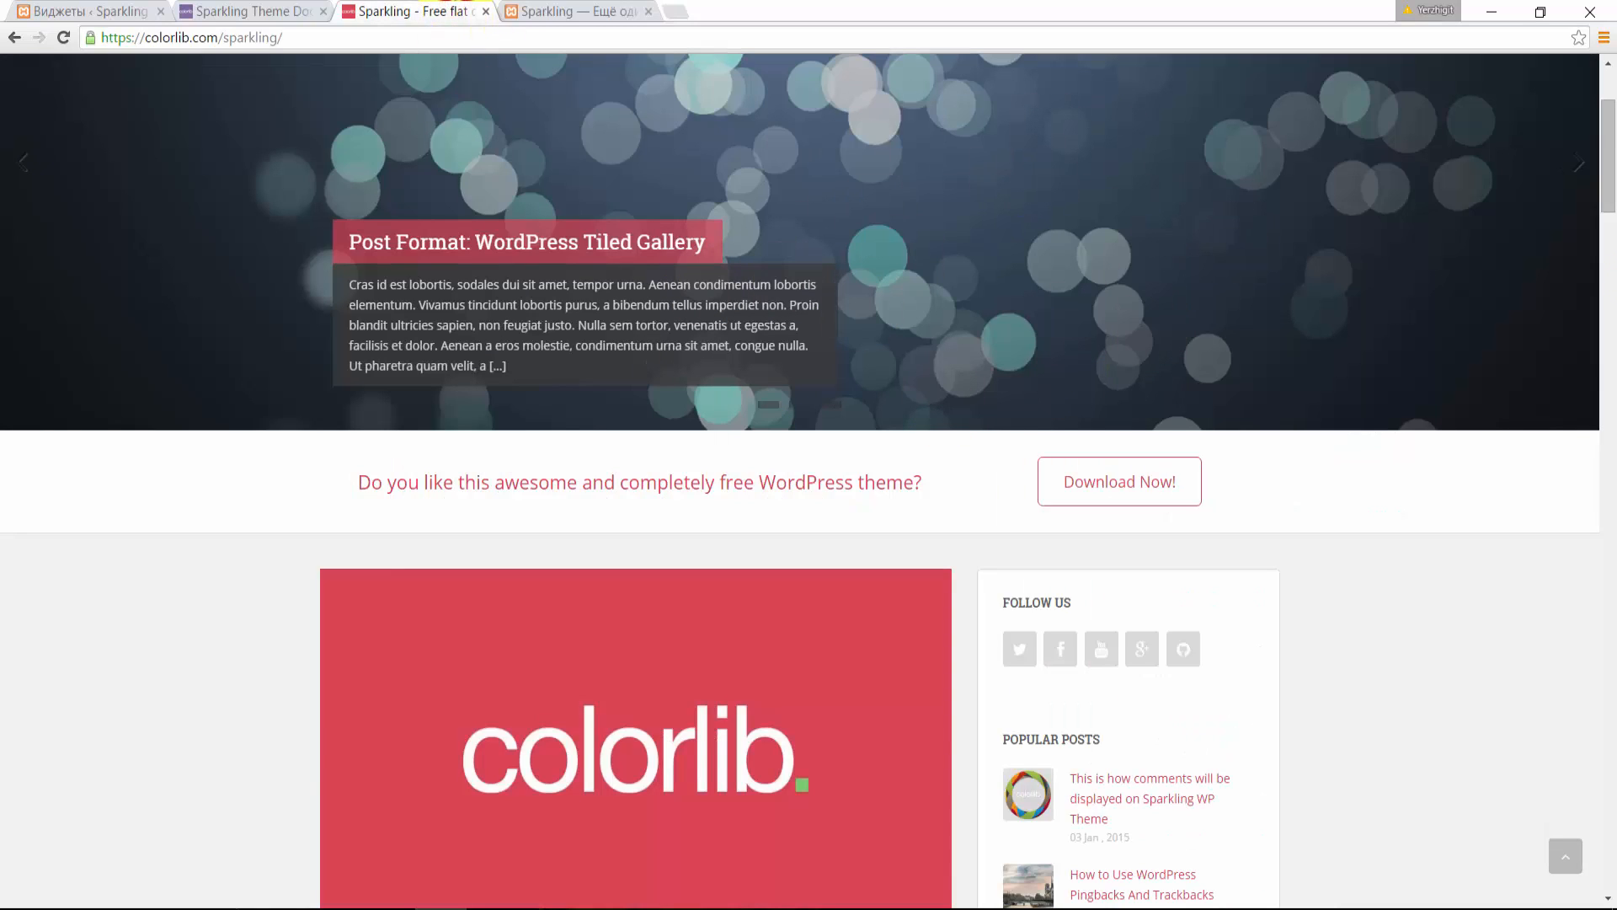
pyautogui.moveTo(1609, 134); pyautogui.dragTo(1609, 90)
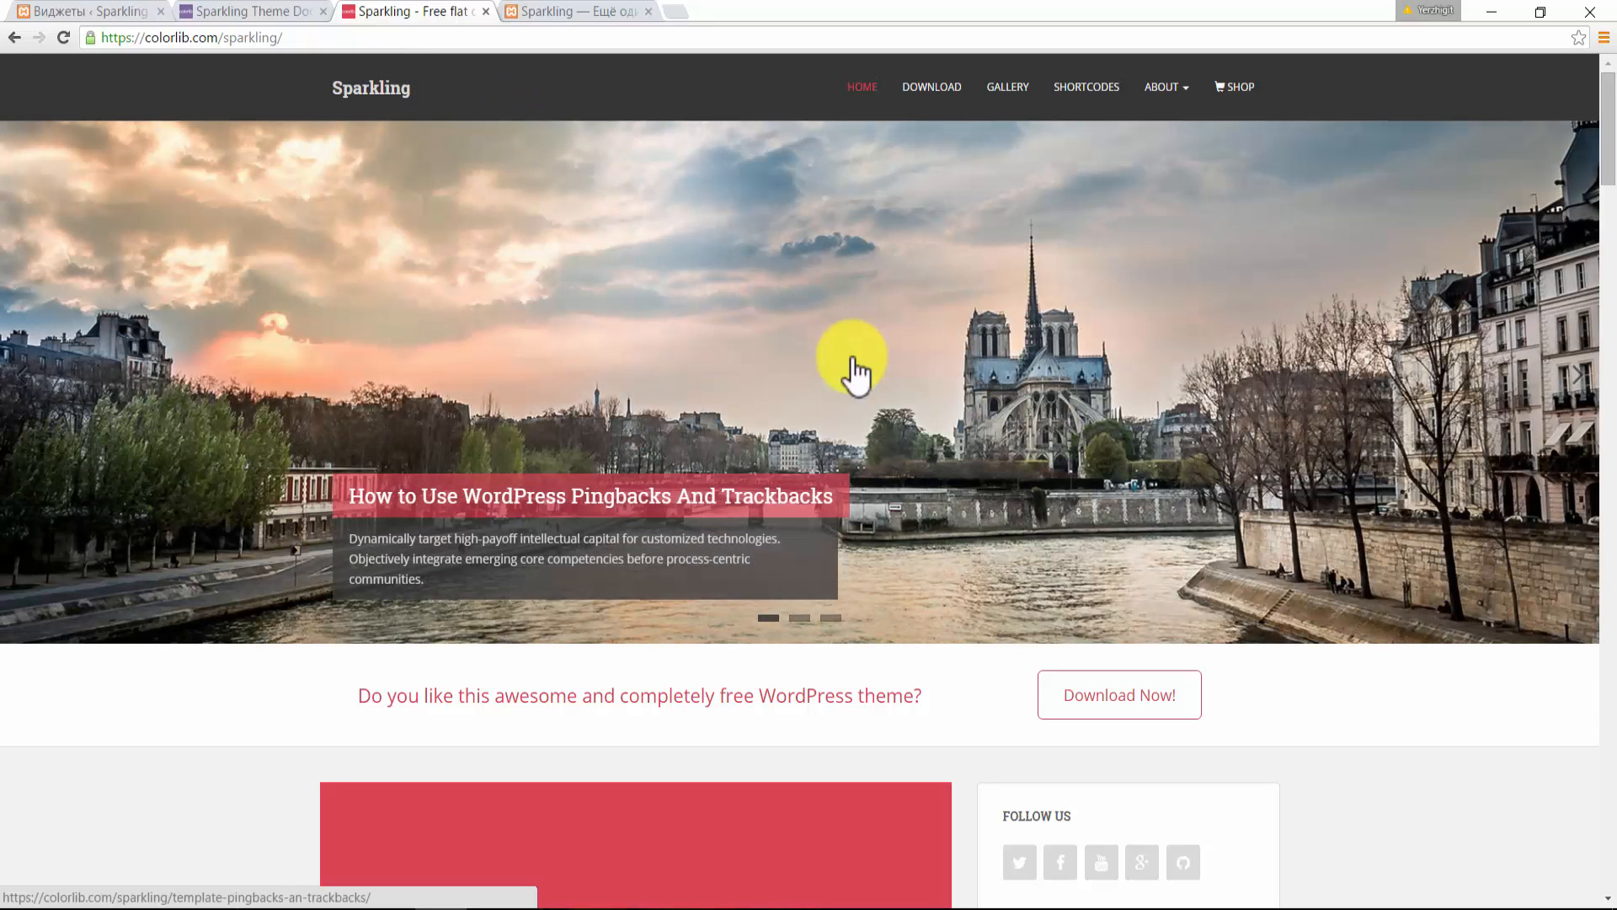
pyautogui.click(590, 11)
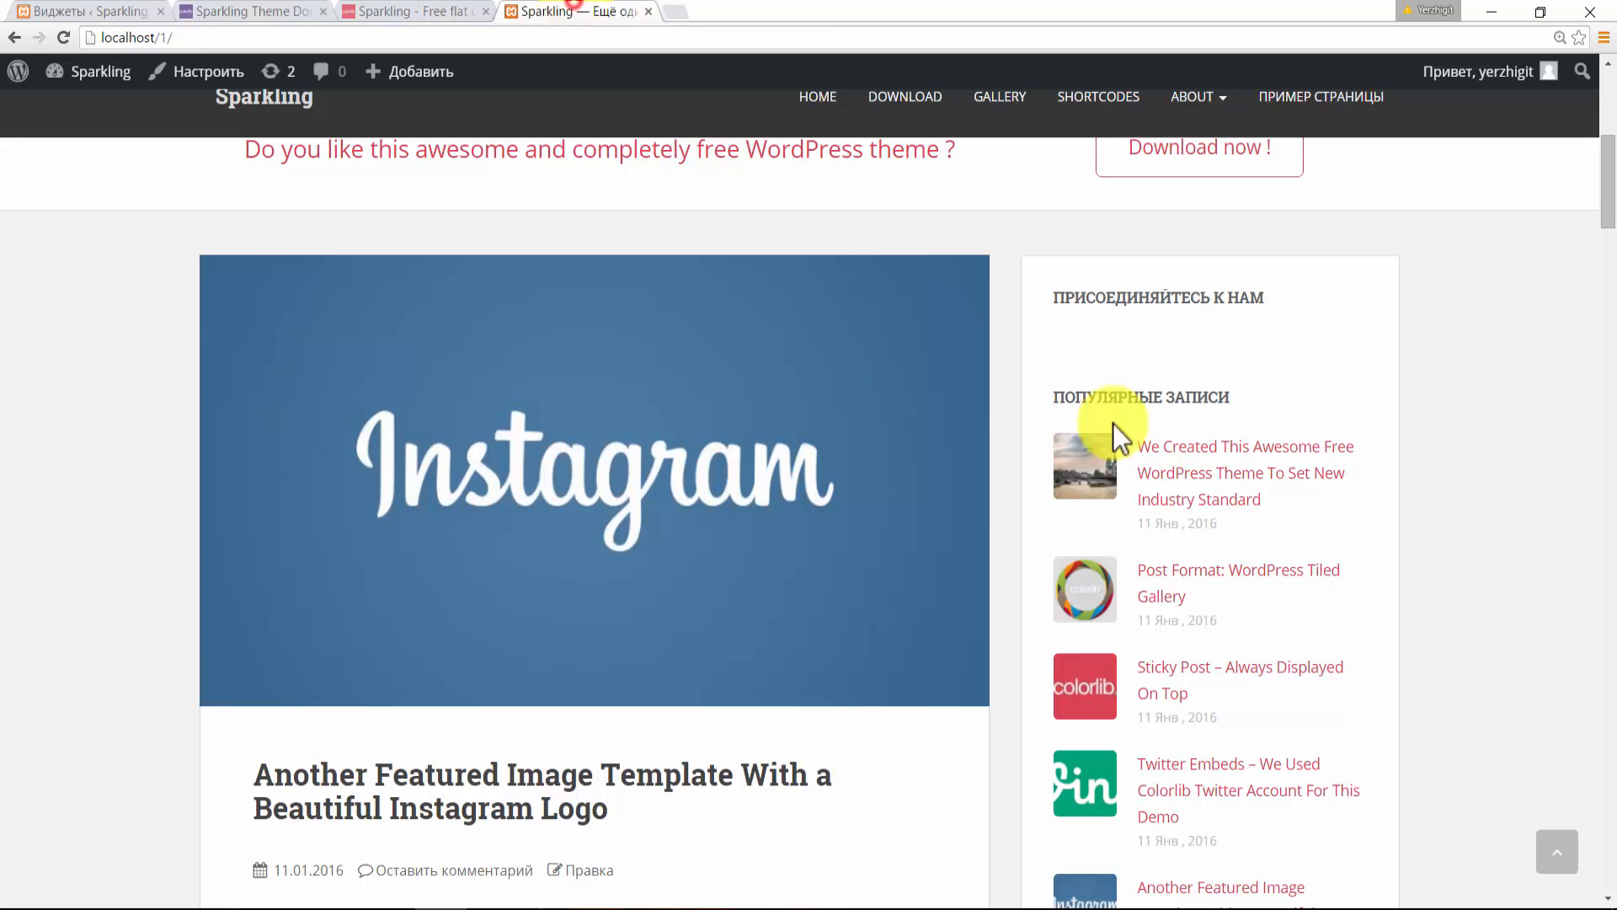
pyautogui.moveTo(1613, 164)
pyautogui.mouseDown()
pyautogui.moveTo(1613, 93)
pyautogui.moveTo(1611, 174)
pyautogui.mouseUp()
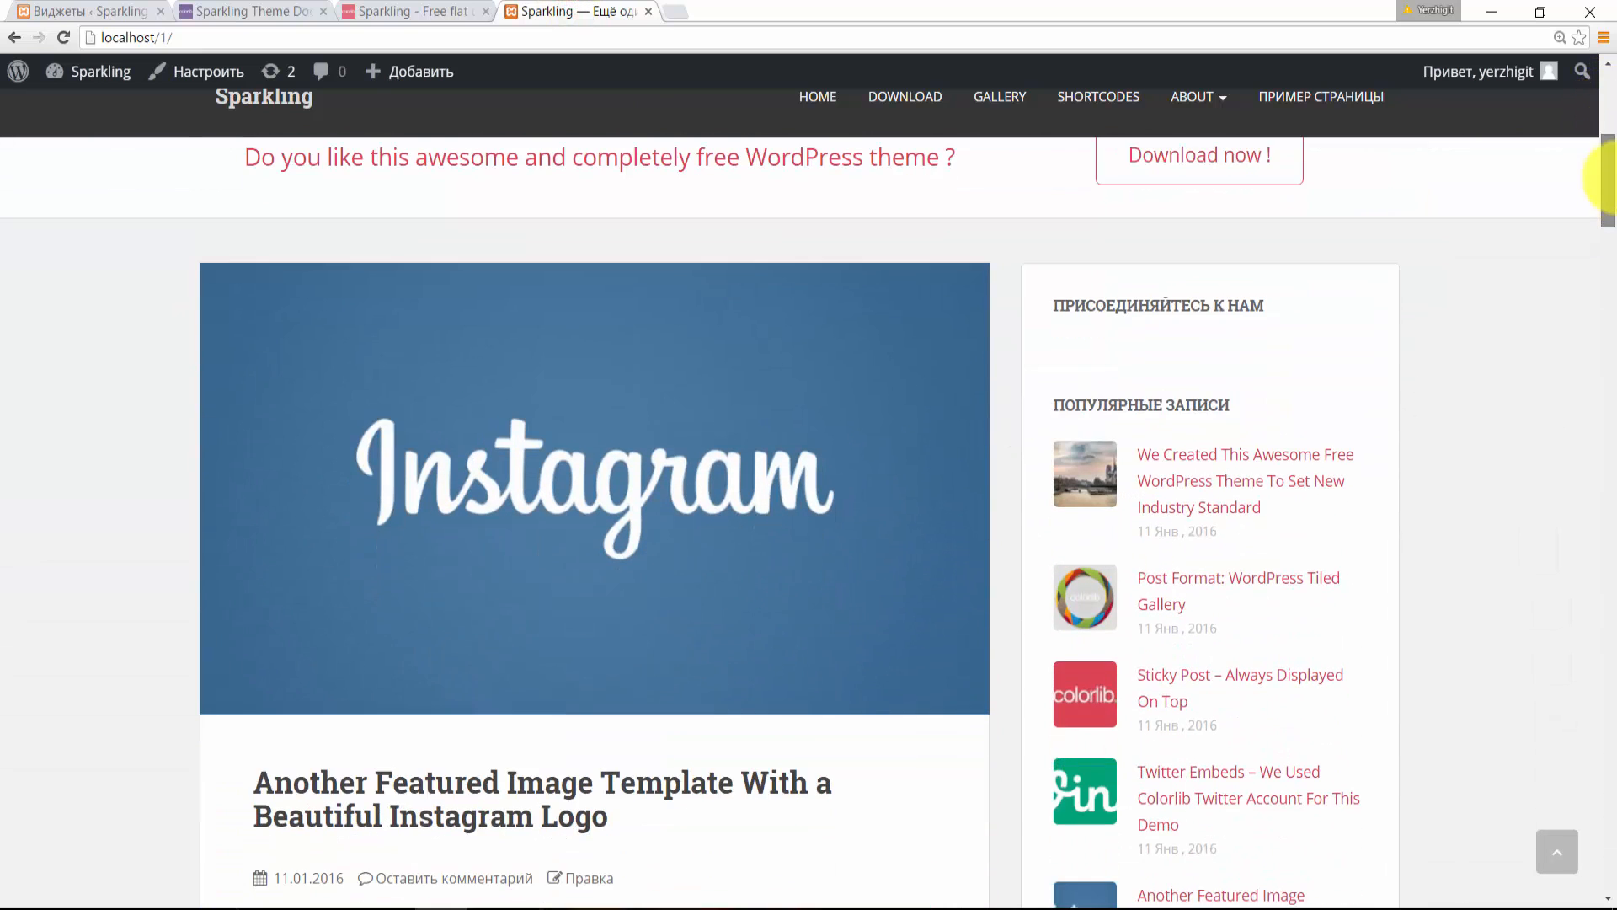
pyautogui.click(459, 11)
pyautogui.click(585, 12)
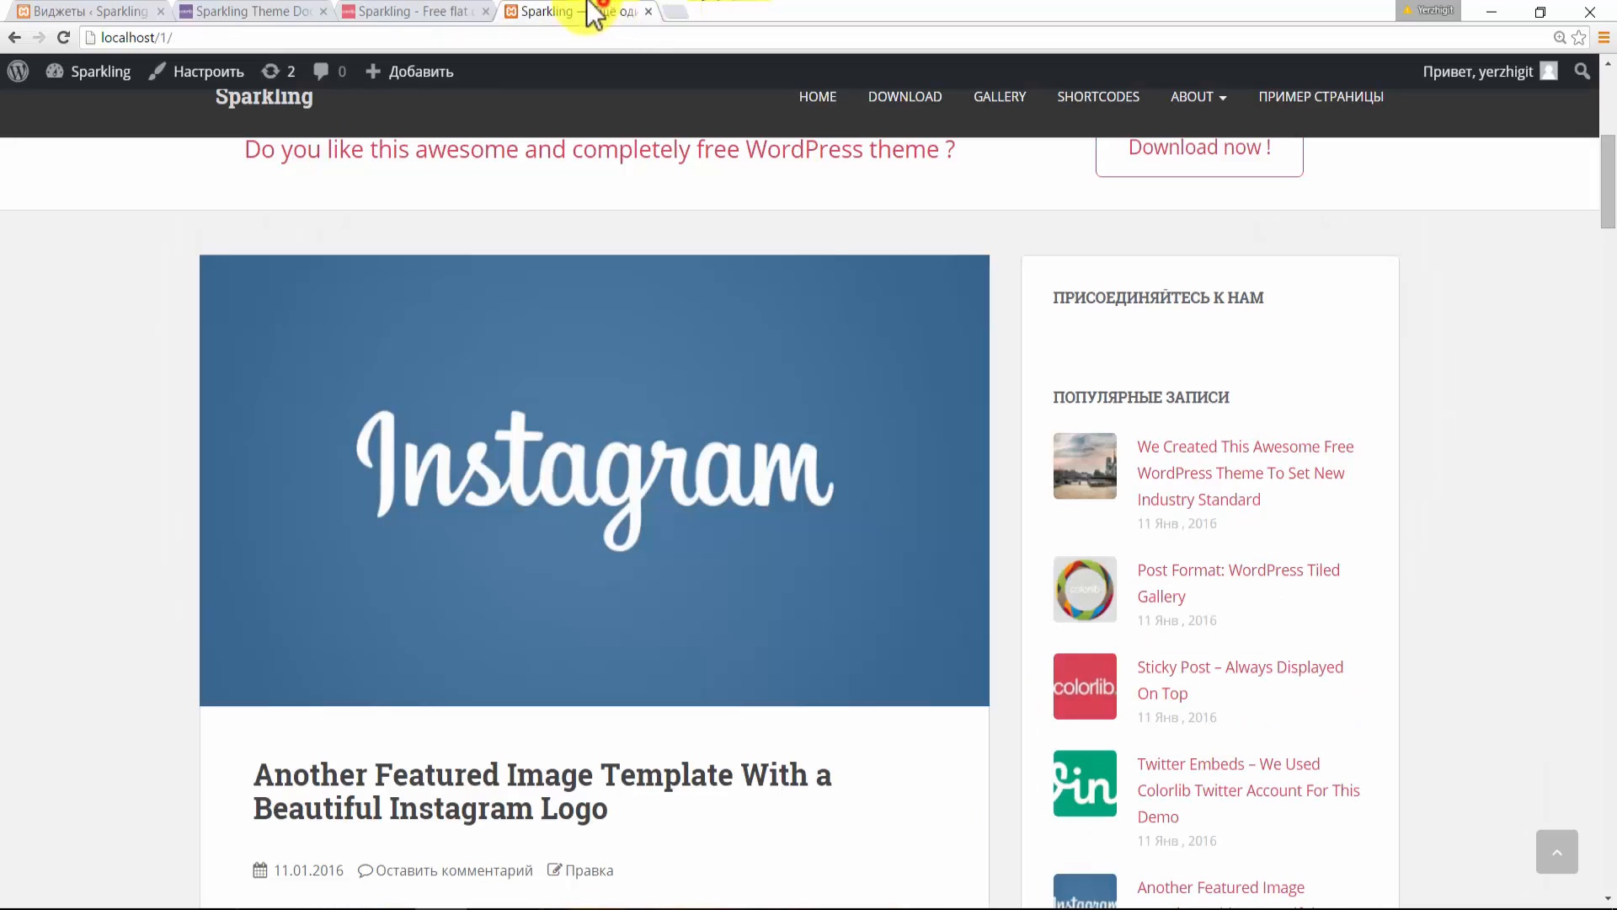
pyautogui.click(423, 11)
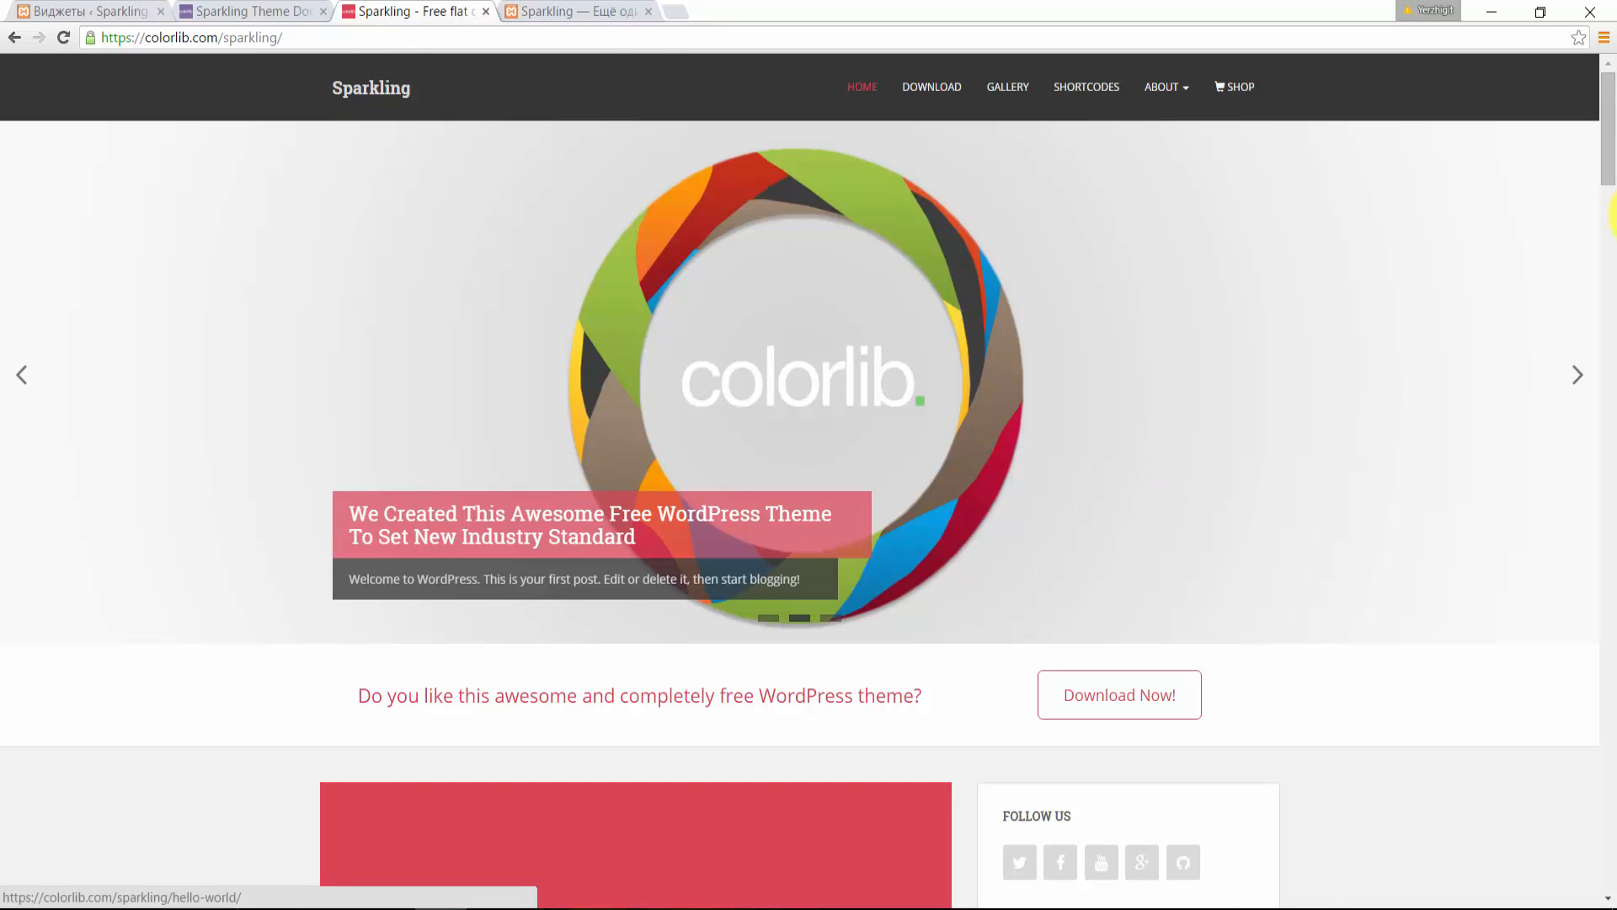
pyautogui.moveTo(1610, 101); pyautogui.dragTo(1605, 196)
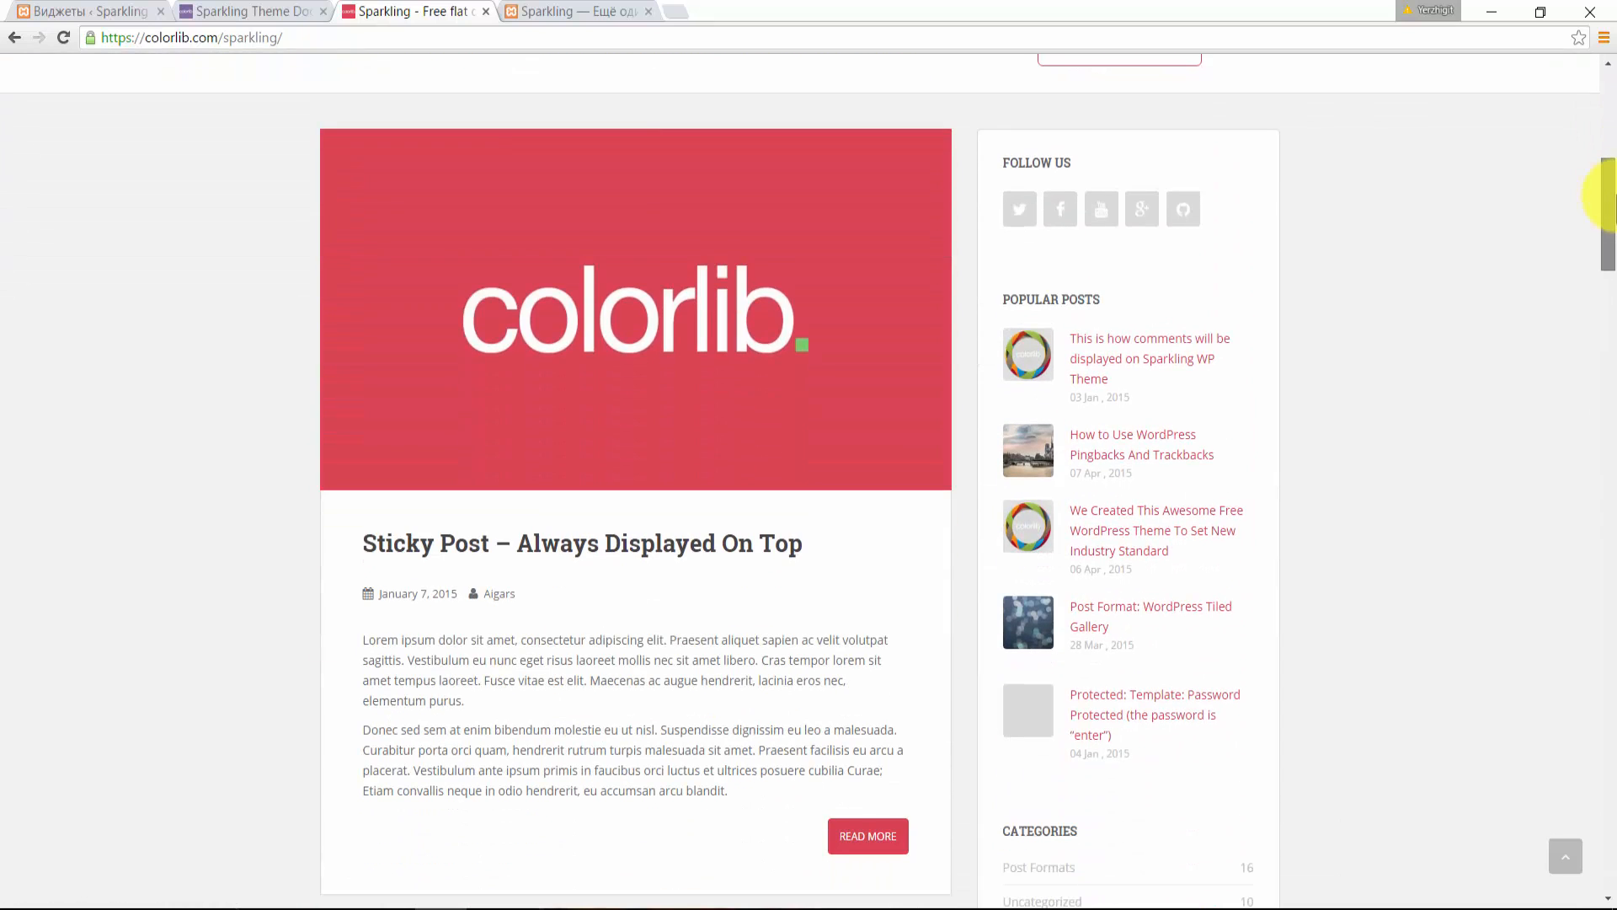
pyautogui.click(559, 11)
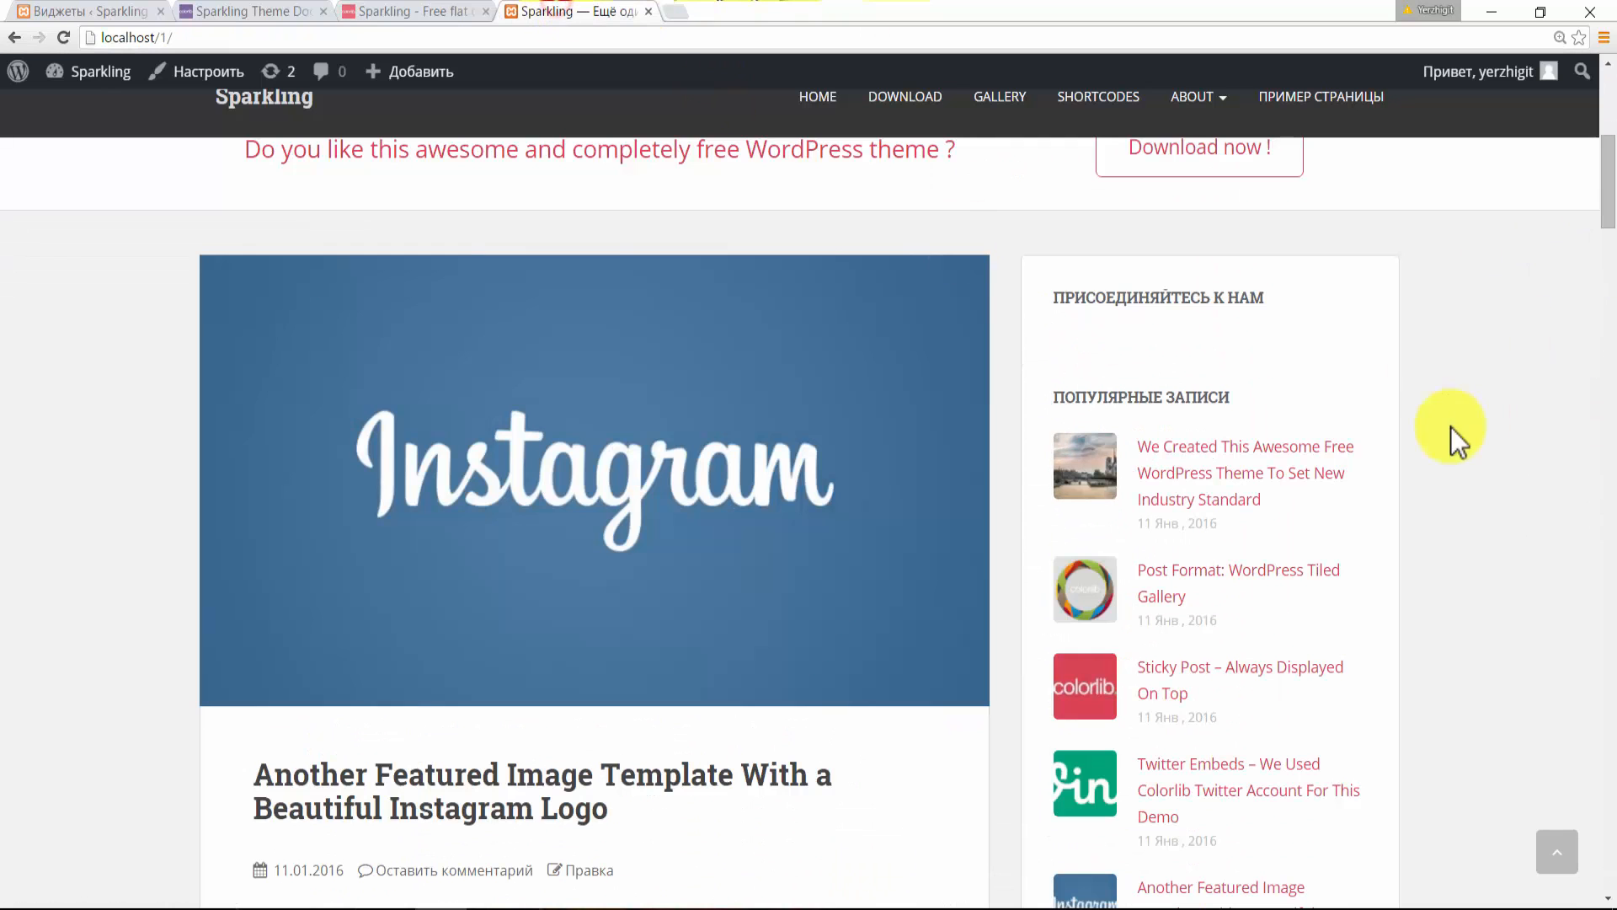
pyautogui.moveTo(1608, 198); pyautogui.dragTo(1608, 185)
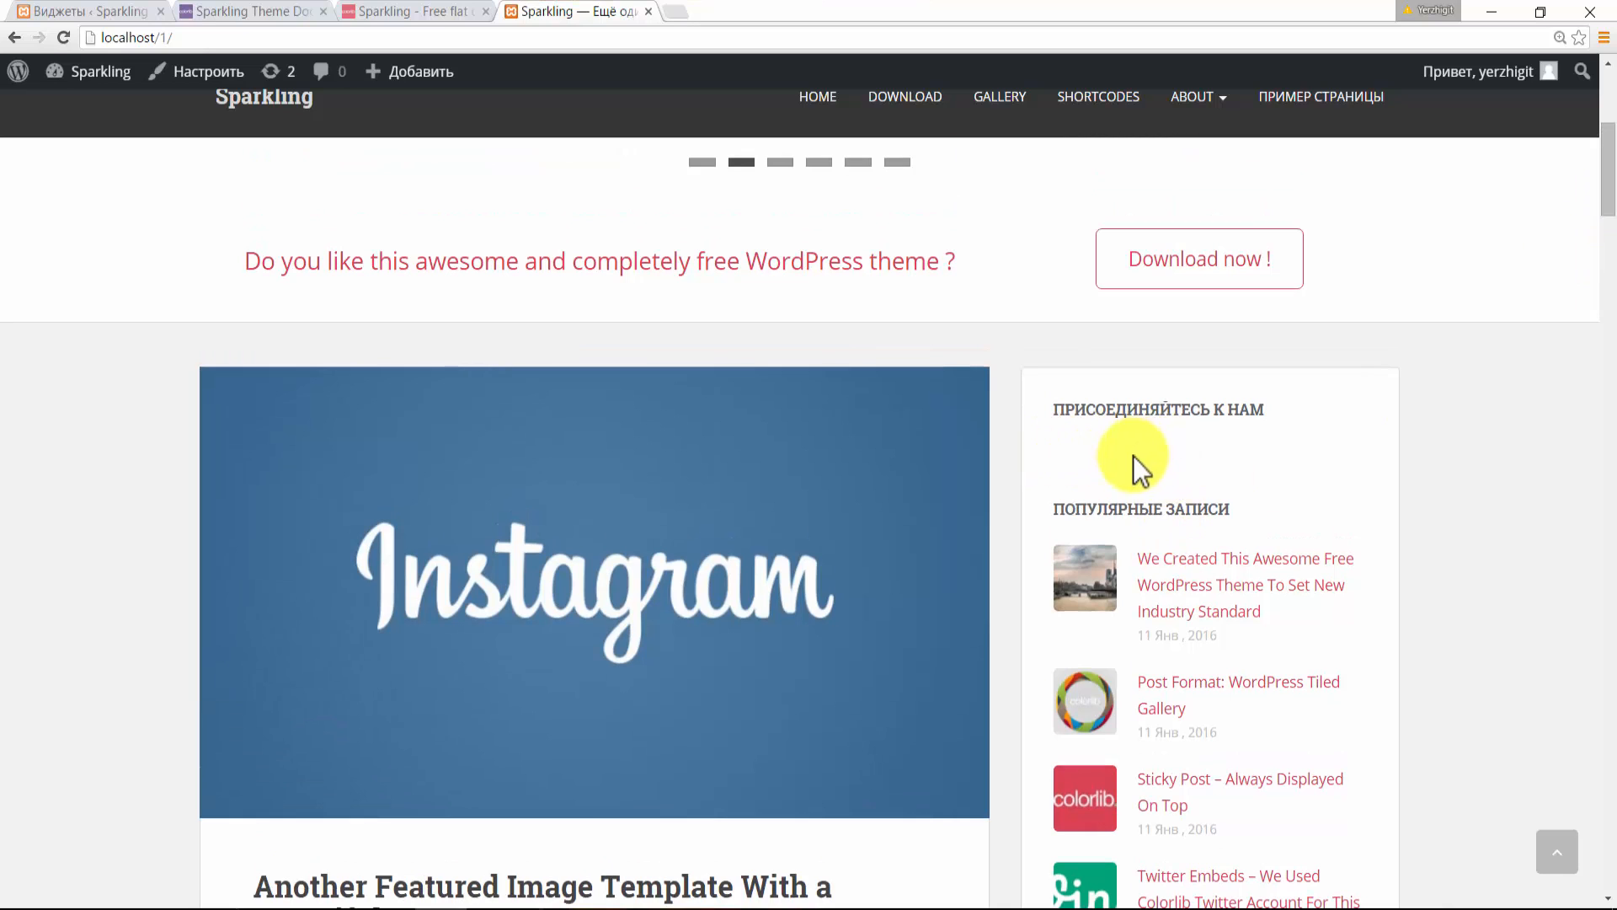
pyautogui.click(387, 11)
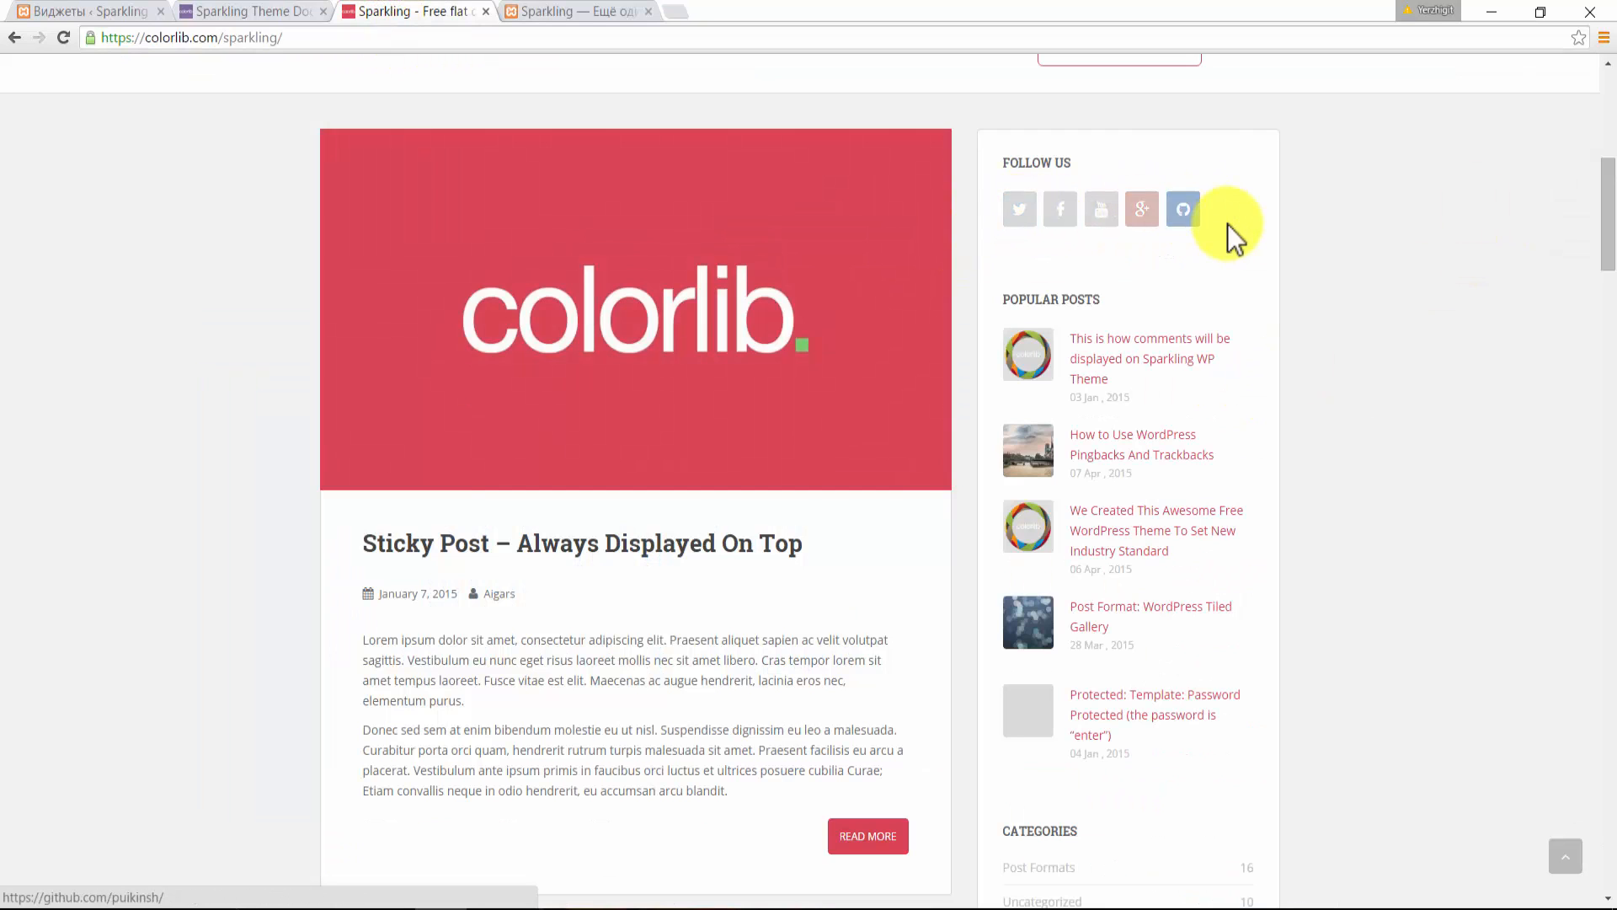
pyautogui.click(594, 13)
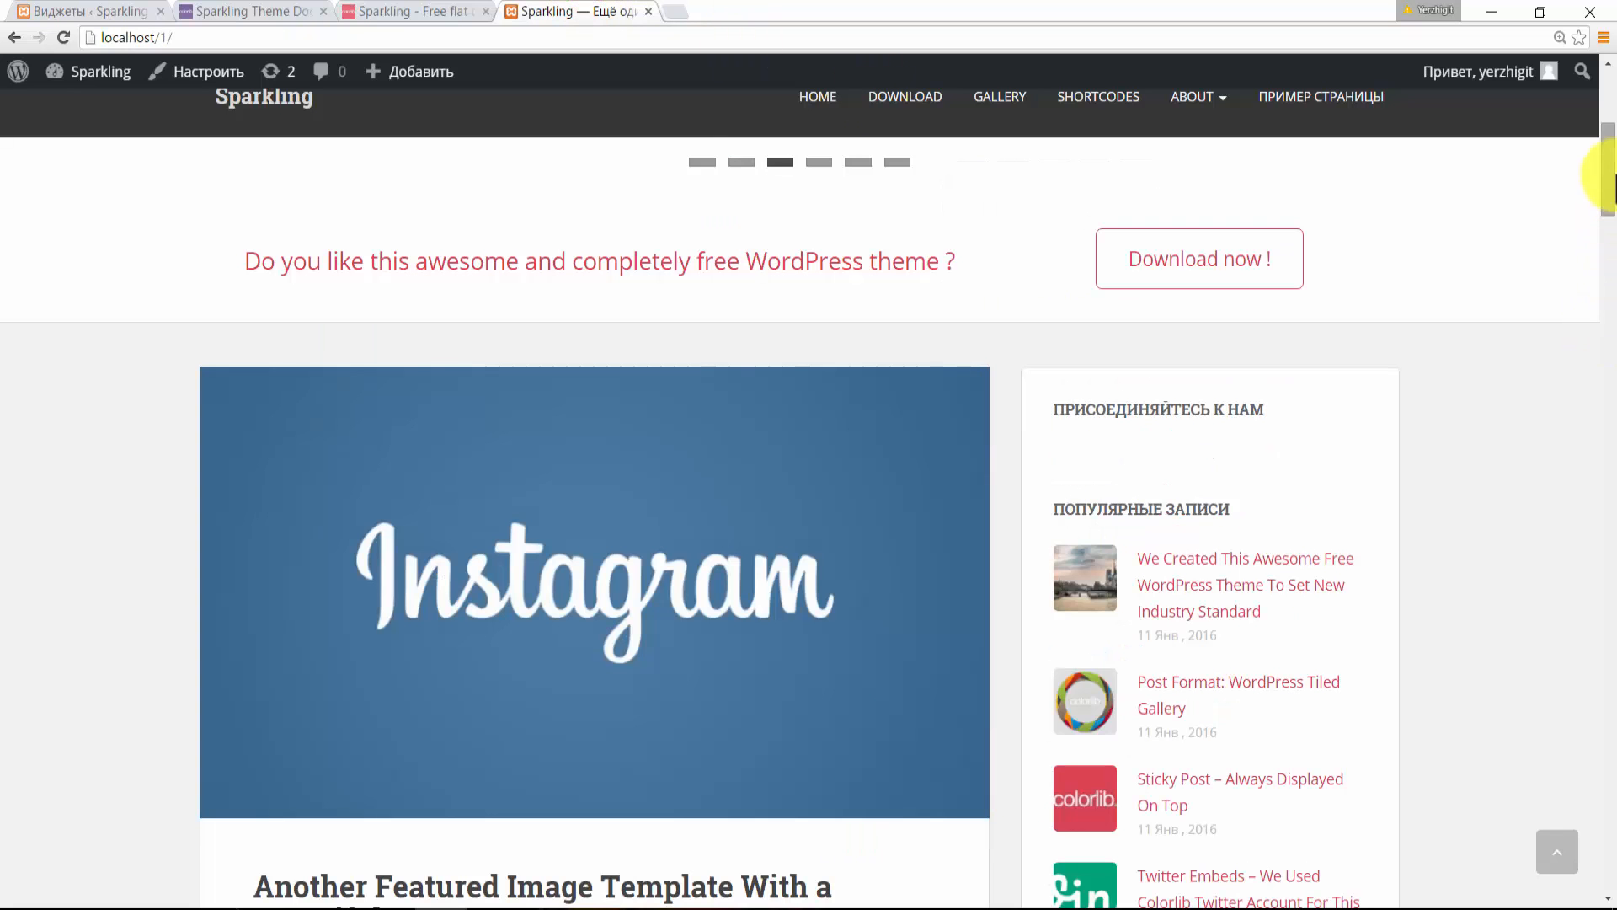
# - Compare the Категории block in the local sidebar and the widgets below it with the demo's Categories block
pyautogui.moveTo(1606, 180); pyautogui.dragTo(1612, 255)
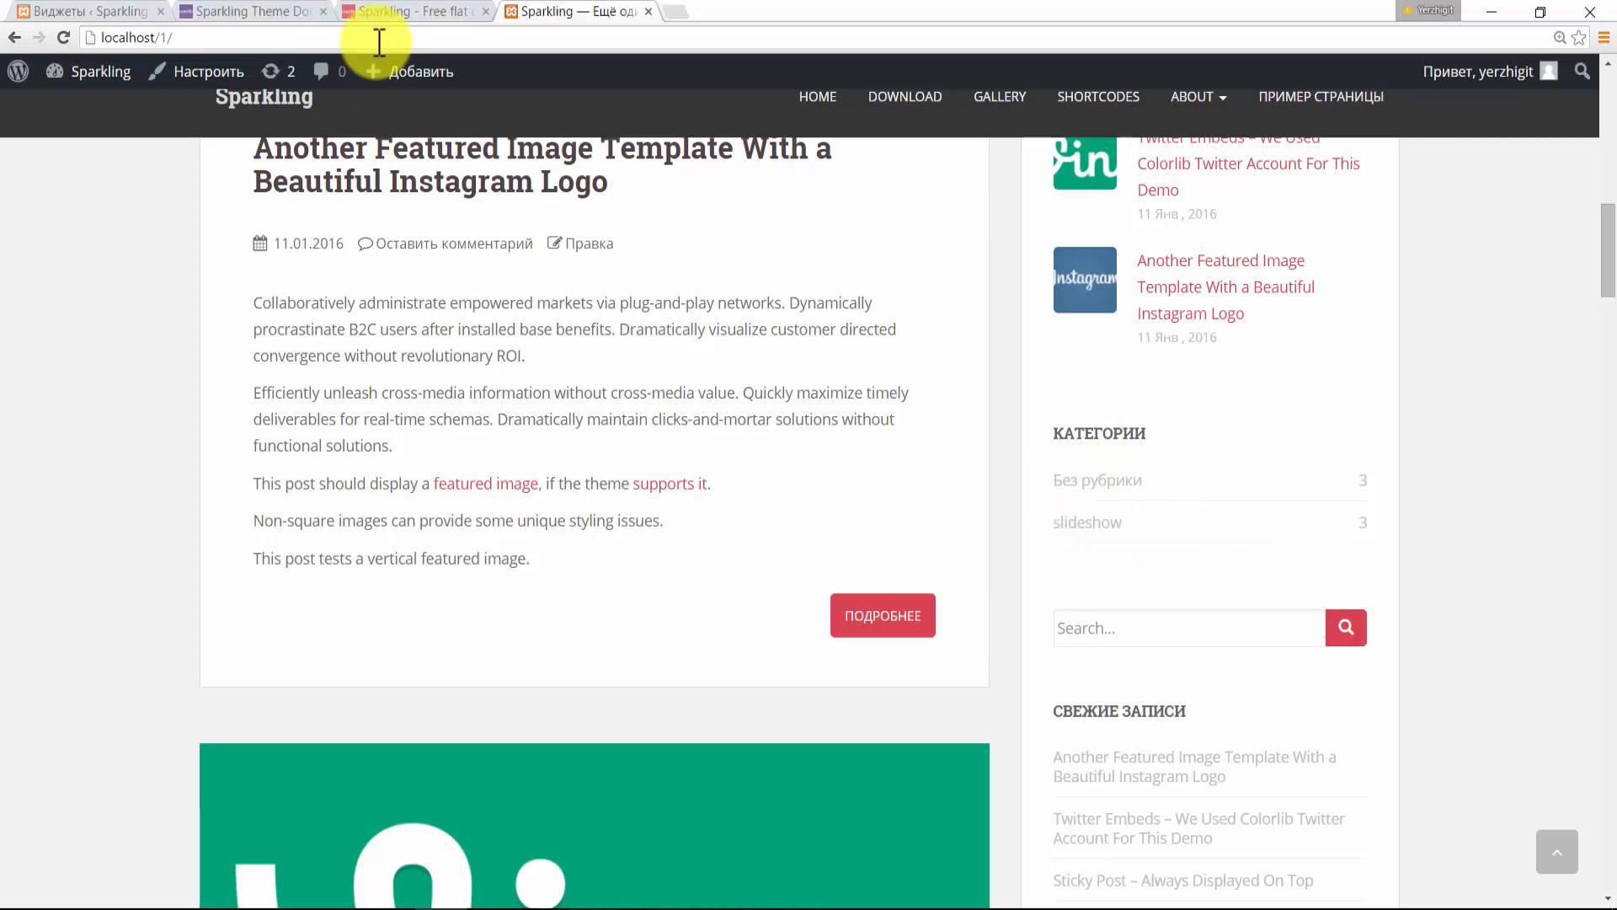
pyautogui.click(434, 15)
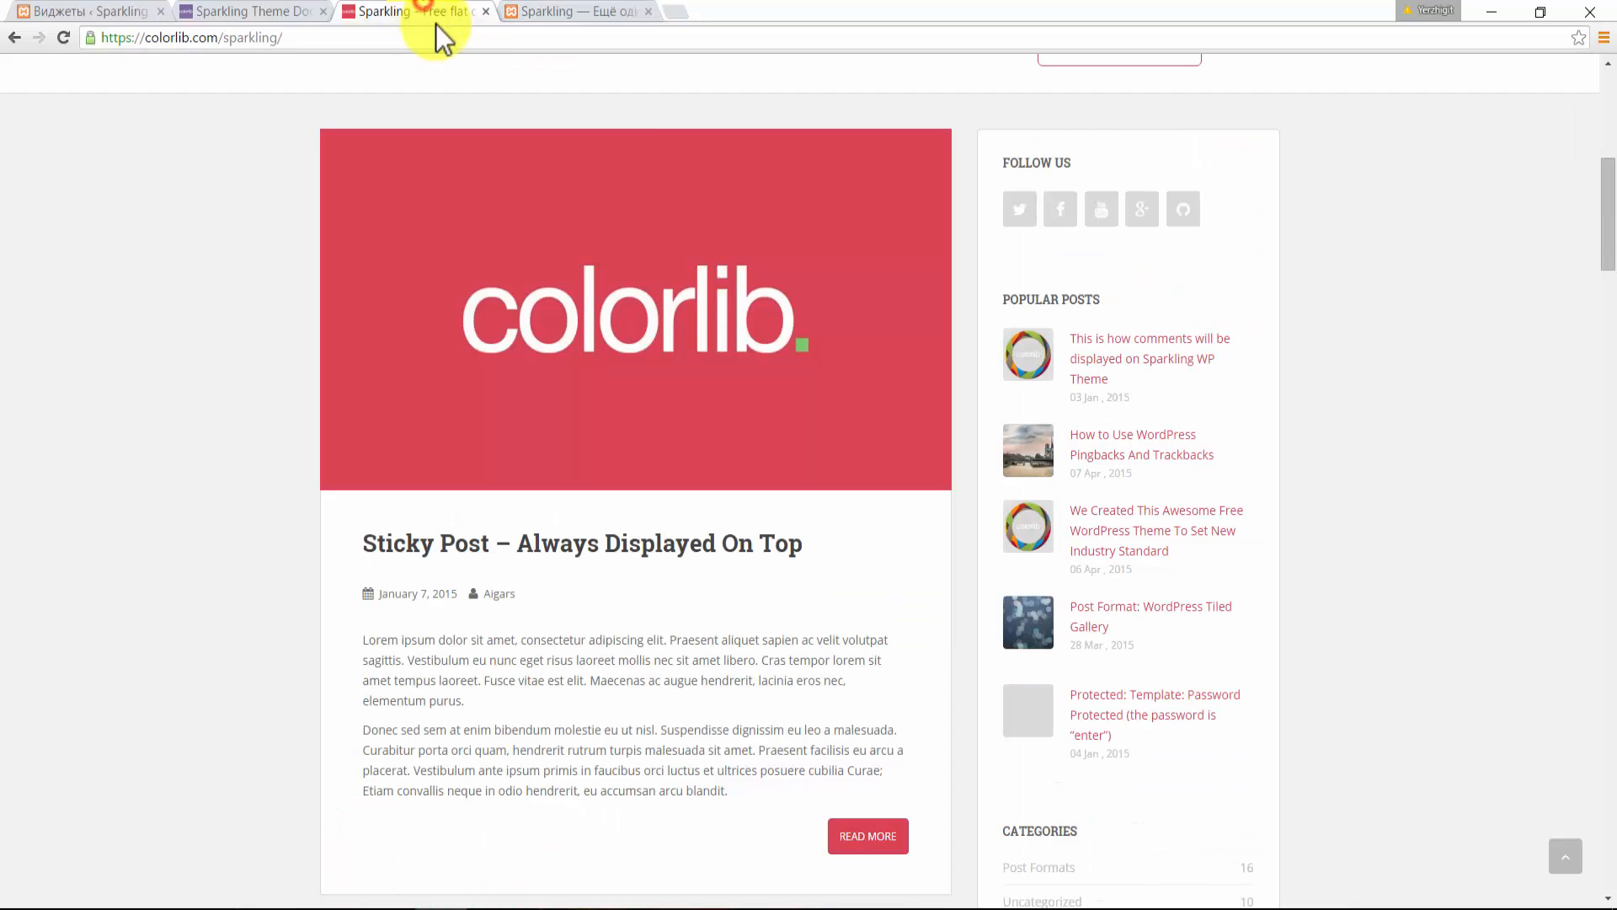
pyautogui.moveTo(1609, 245); pyautogui.dragTo(1609, 312)
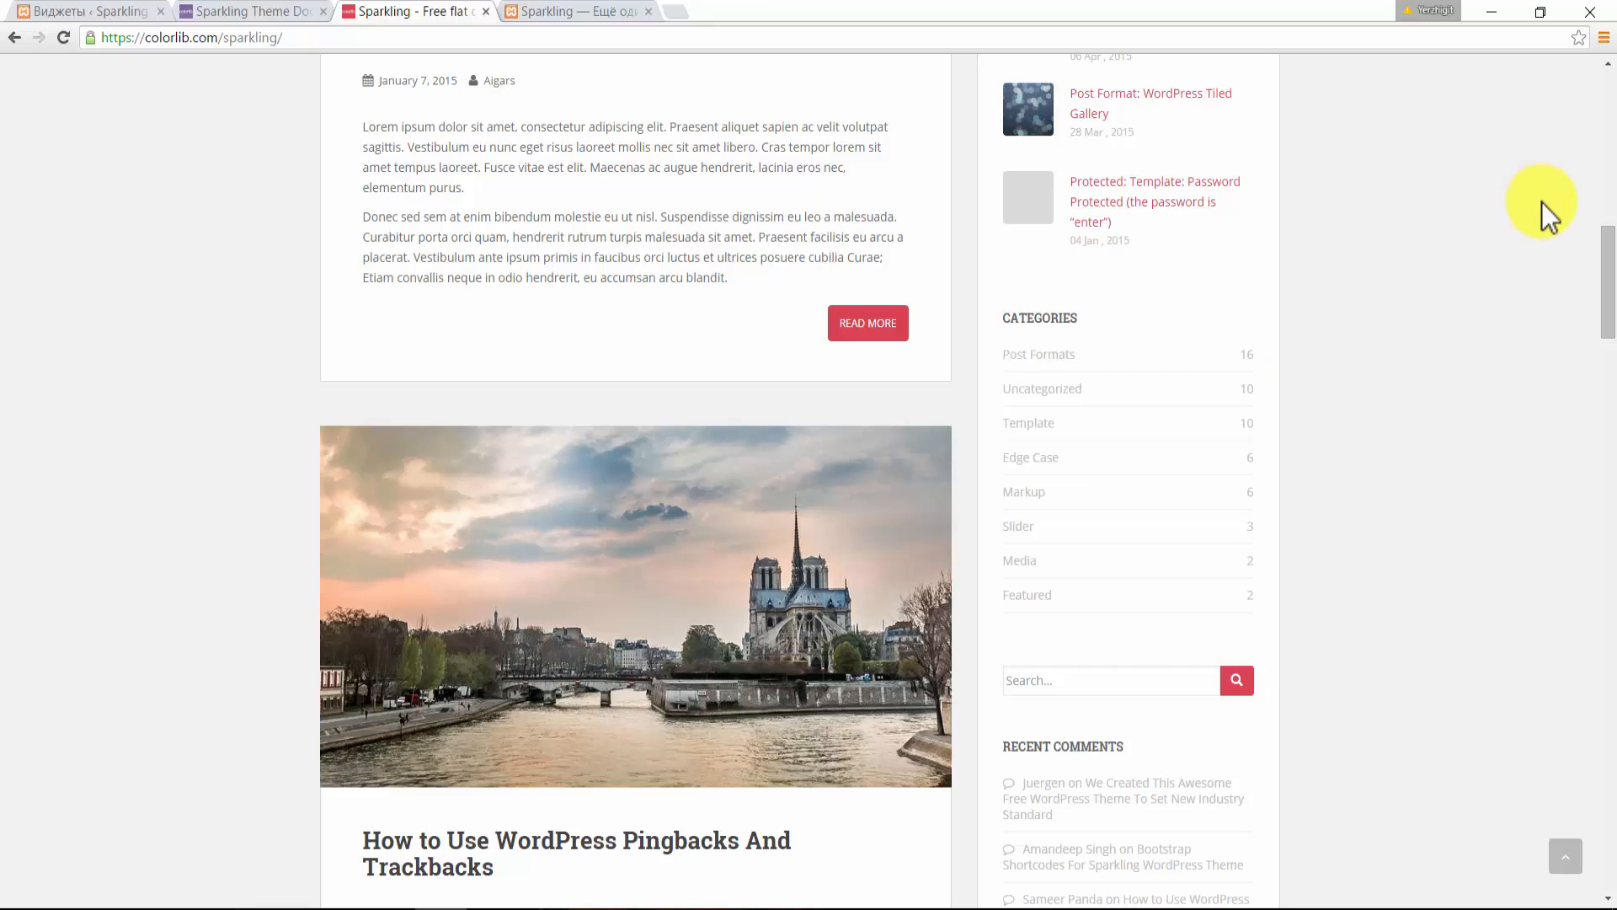
pyautogui.click(559, 12)
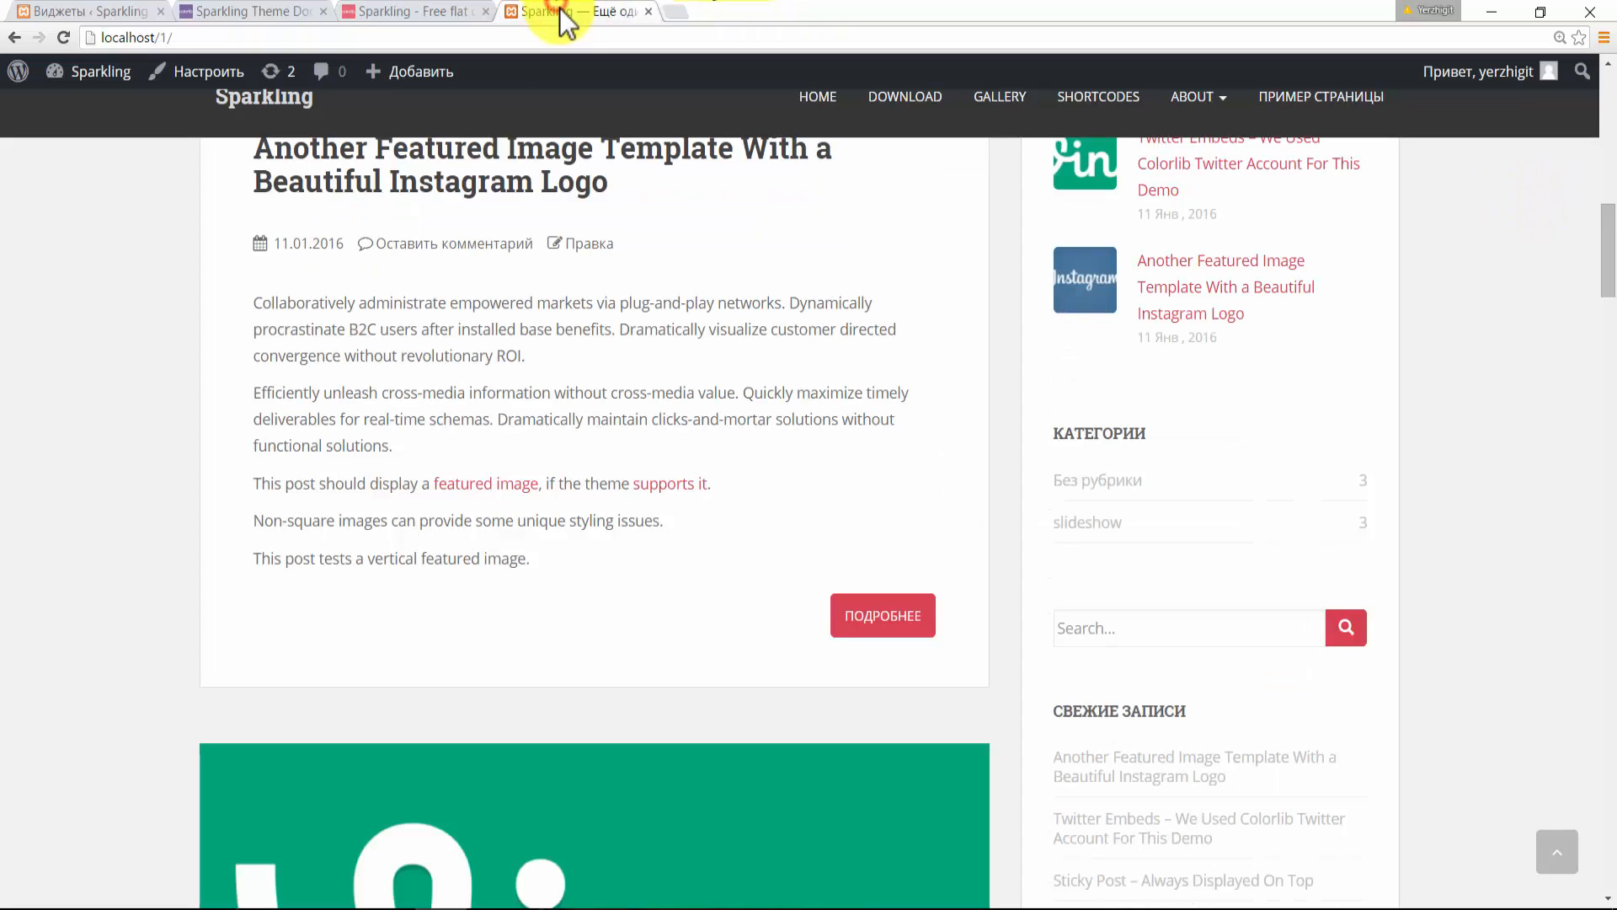
# - Check the Присоединяйтесь к нам block in the local sidebar, then review the Layout options in the customizer's Sparkling Options
pyautogui.scroll(9, 1606, 253)
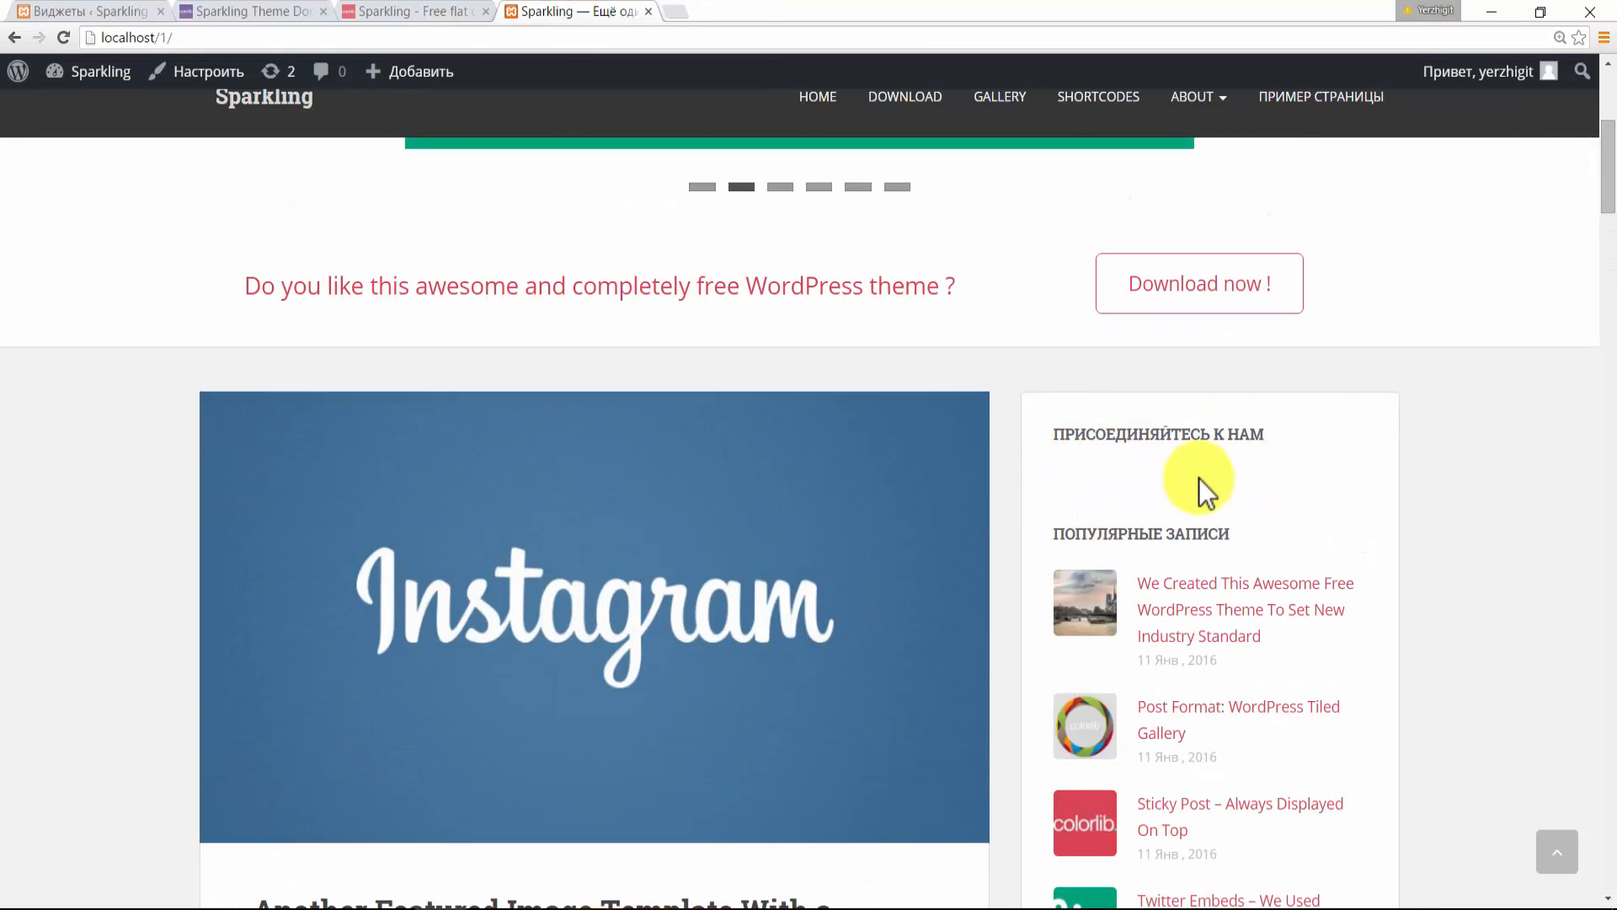
pyautogui.click(51, 12)
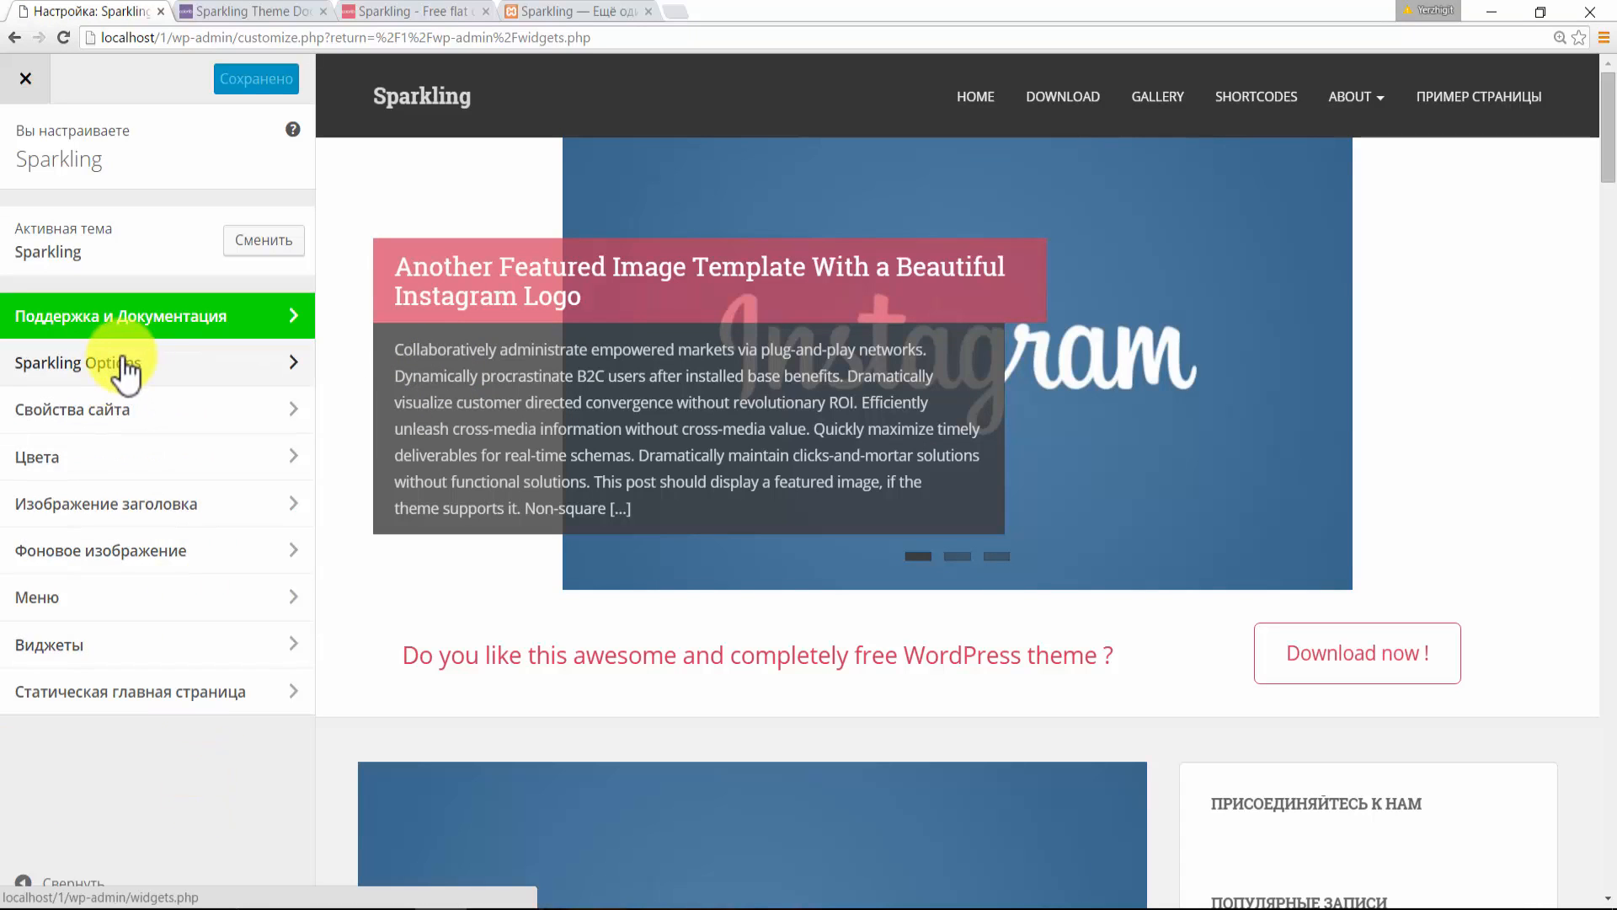
pyautogui.click(100, 371)
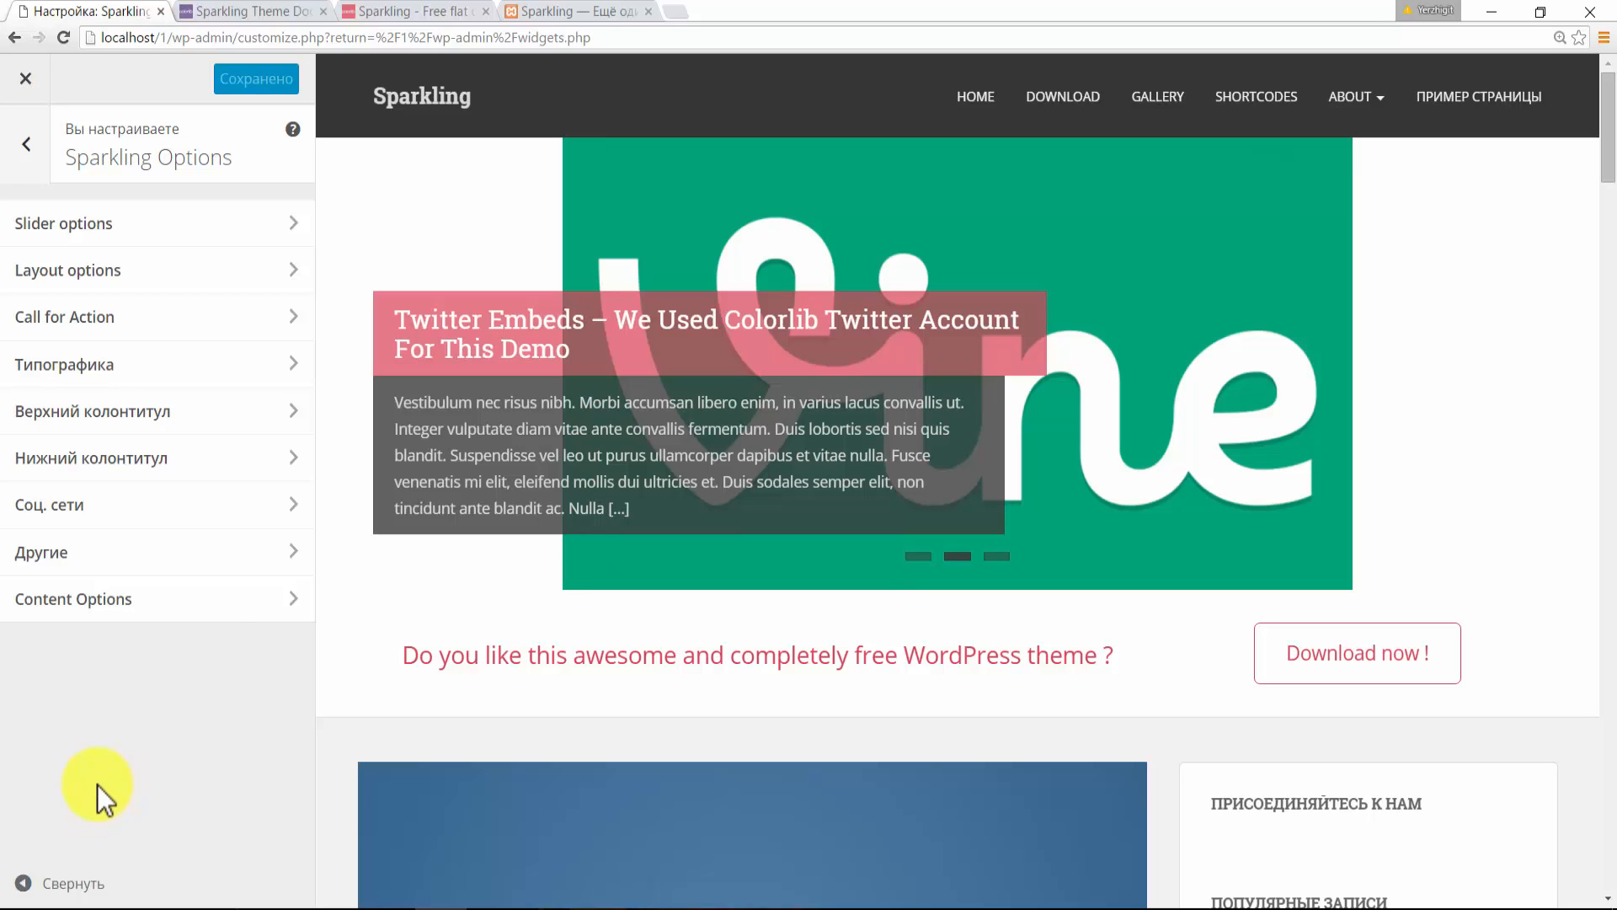
pyautogui.click(297, 271)
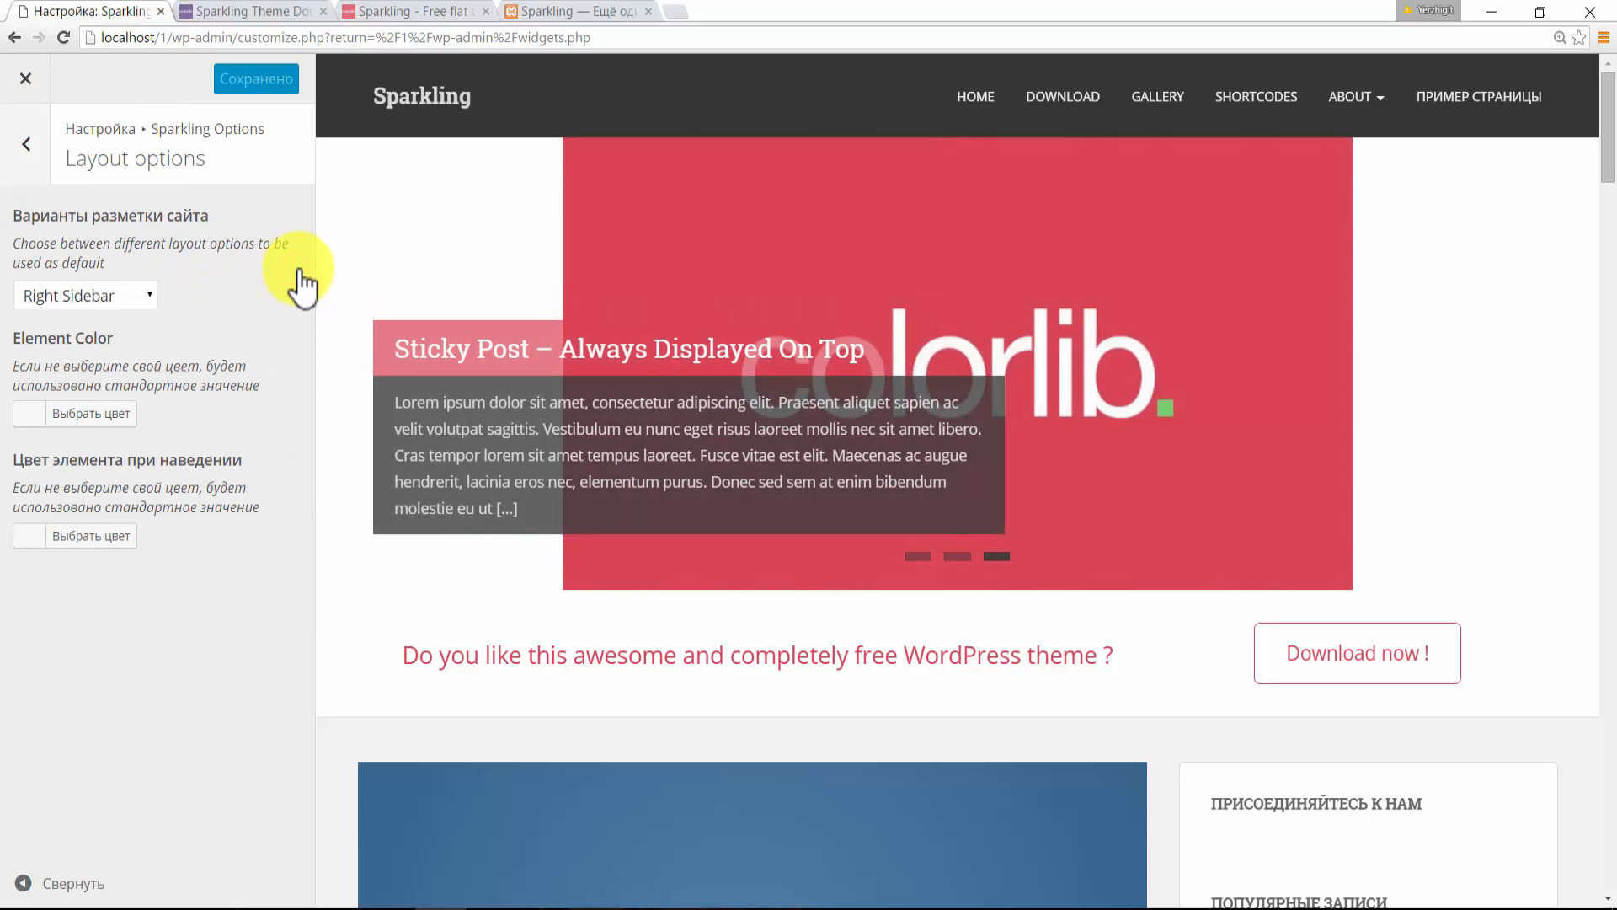
pyautogui.click(31, 152)
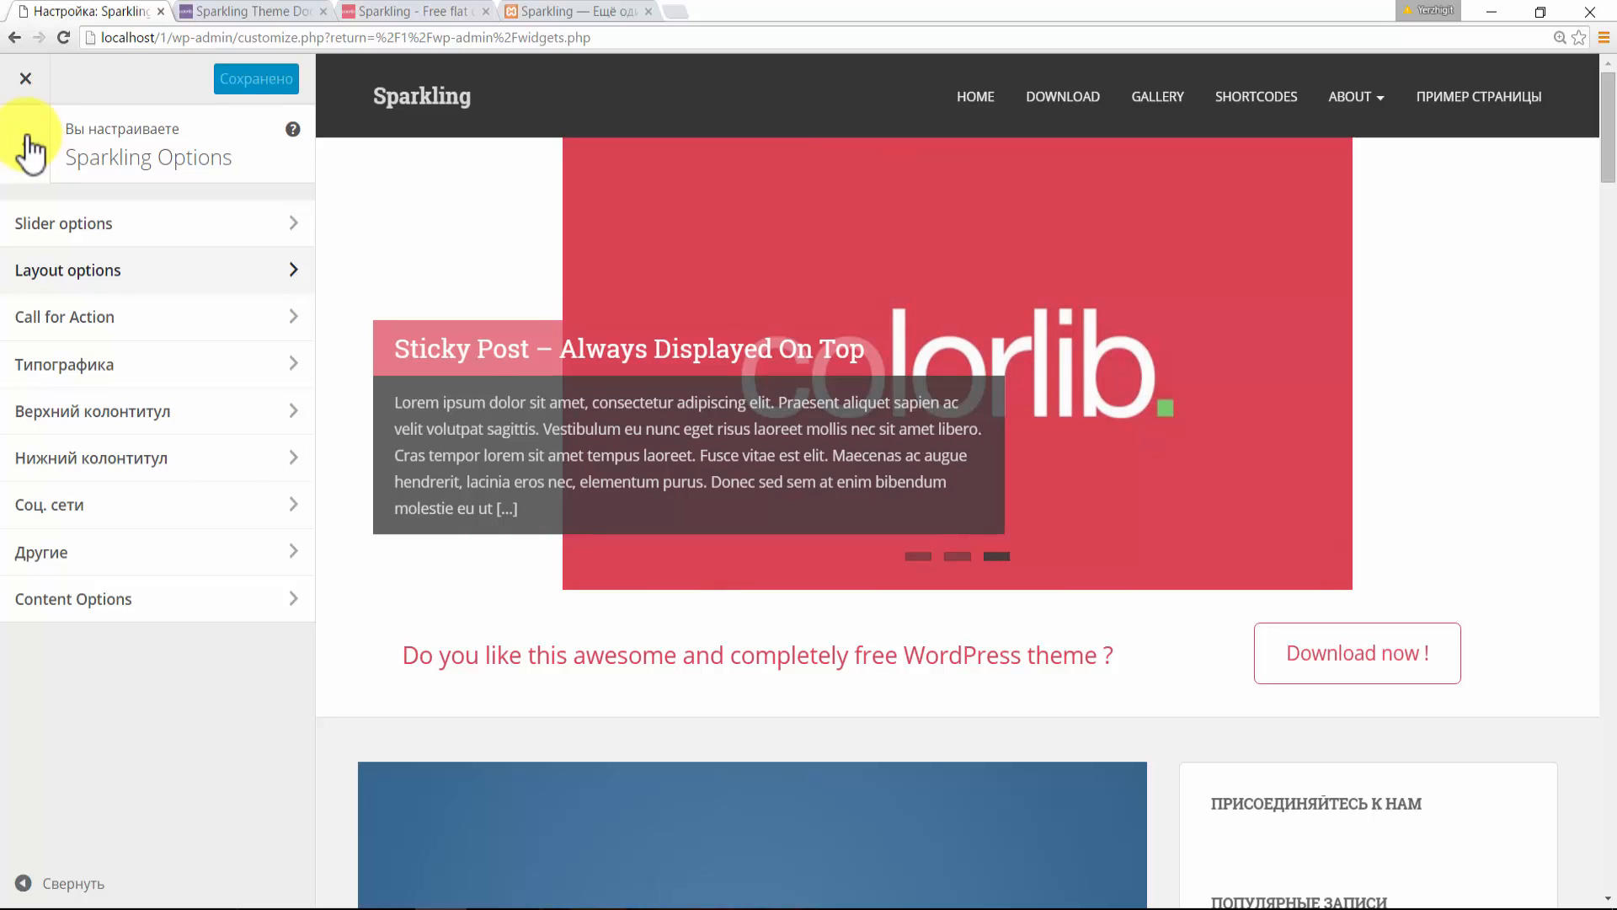
# - In the Соц. сети settings, set the social icon colour to green #81d742, using the demo's Follow Us icons as reference
pyautogui.click(143, 508)
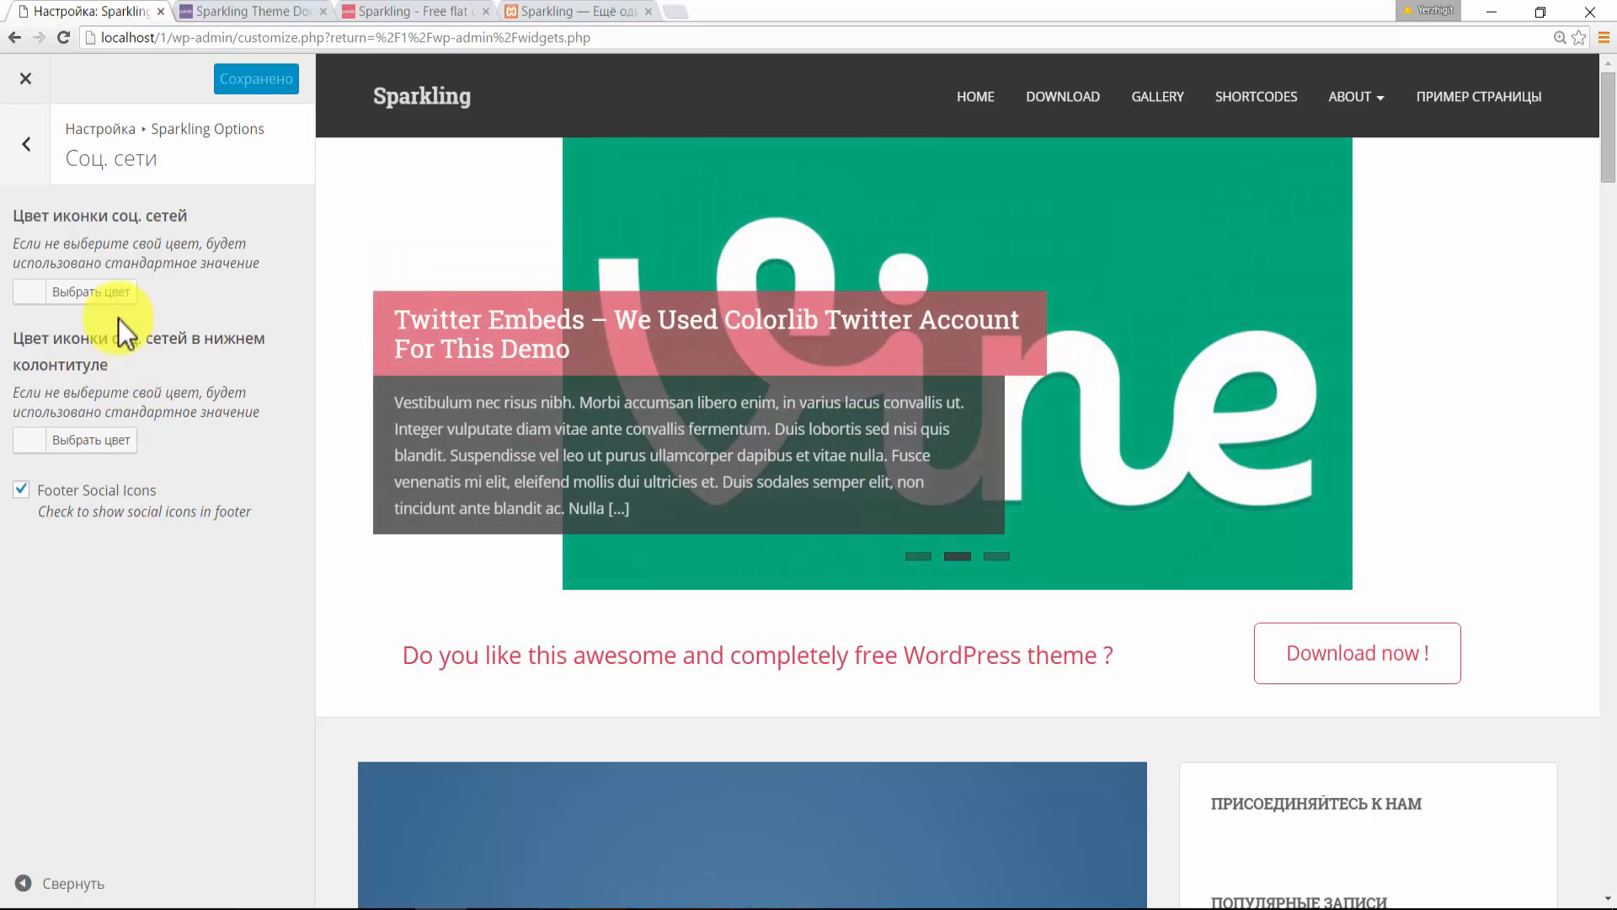
pyautogui.click(82, 296)
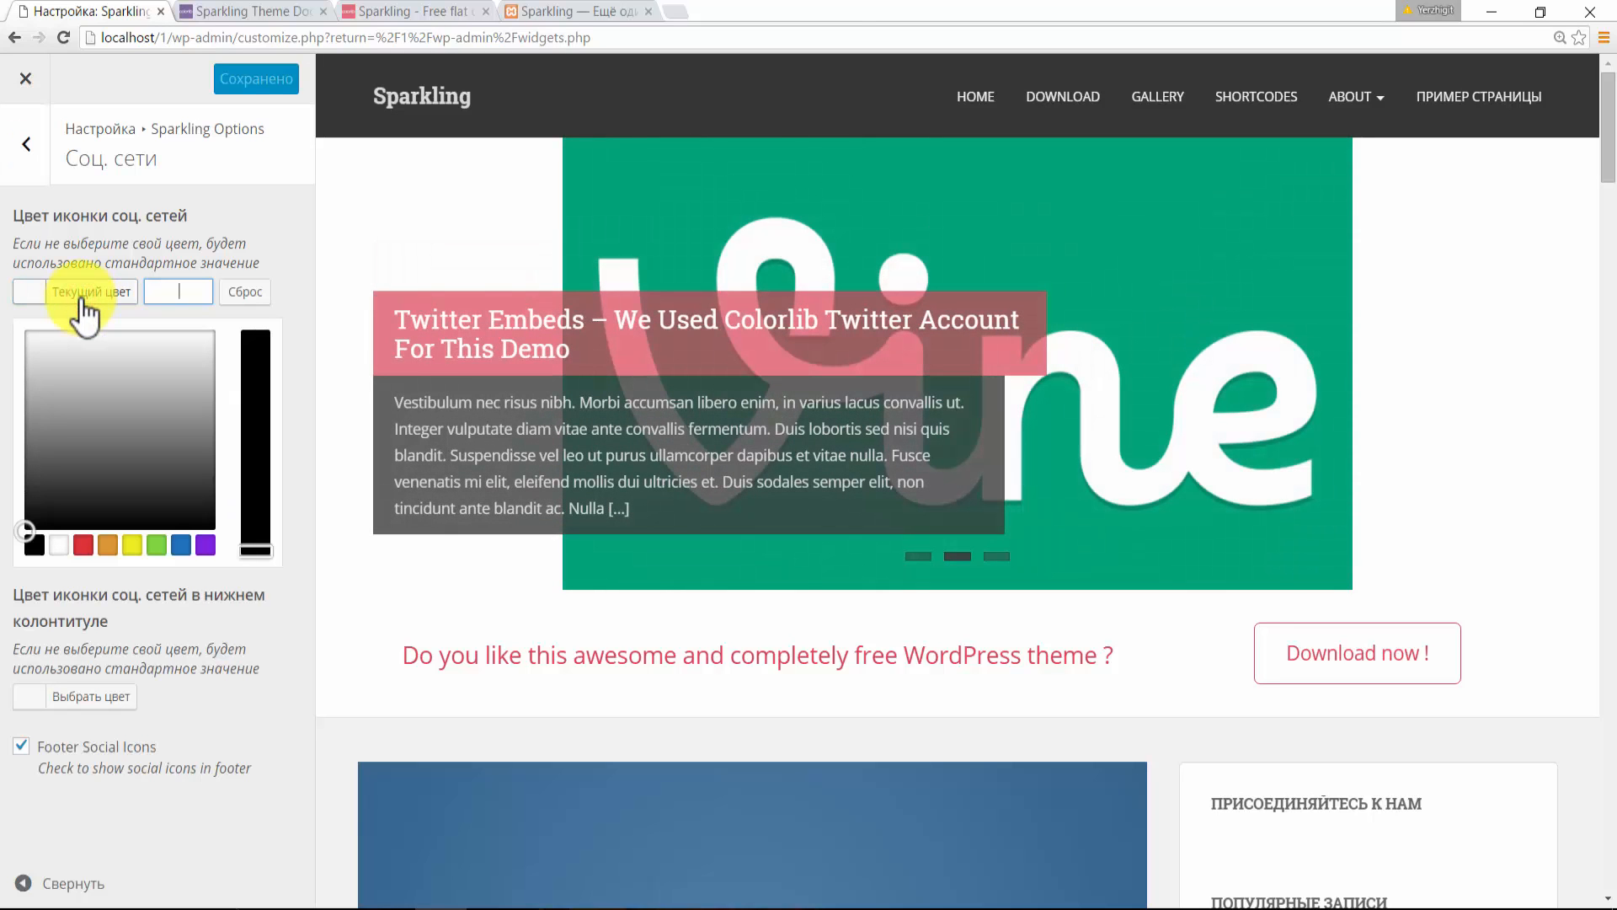
pyautogui.click(396, 11)
pyautogui.moveTo(1605, 318); pyautogui.dragTo(1610, 211)
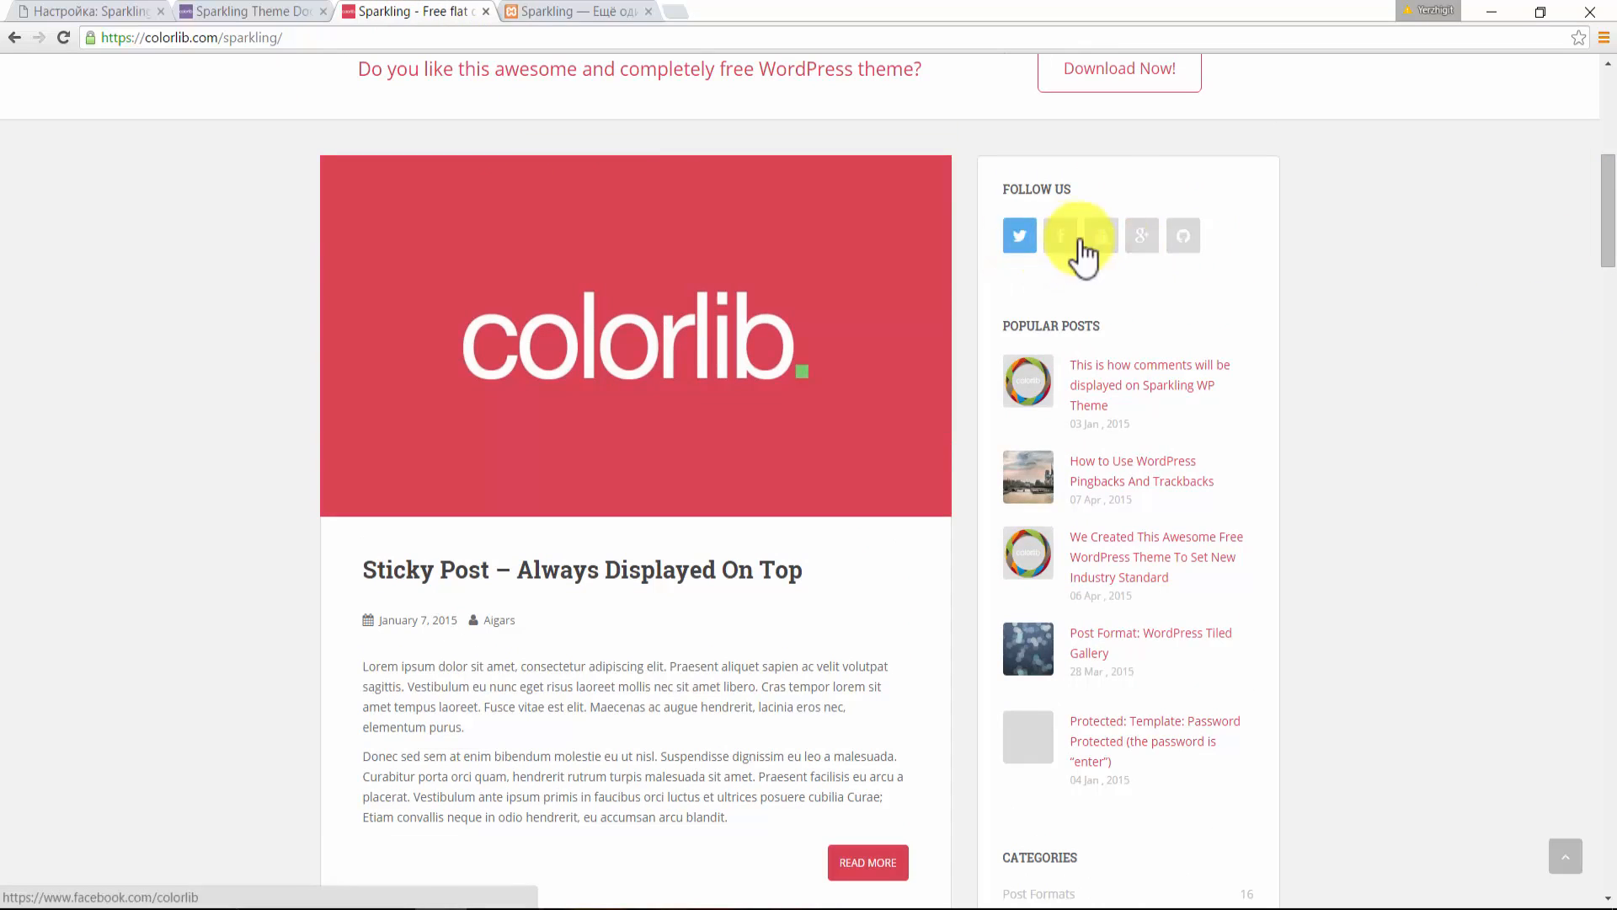
pyautogui.click(100, 10)
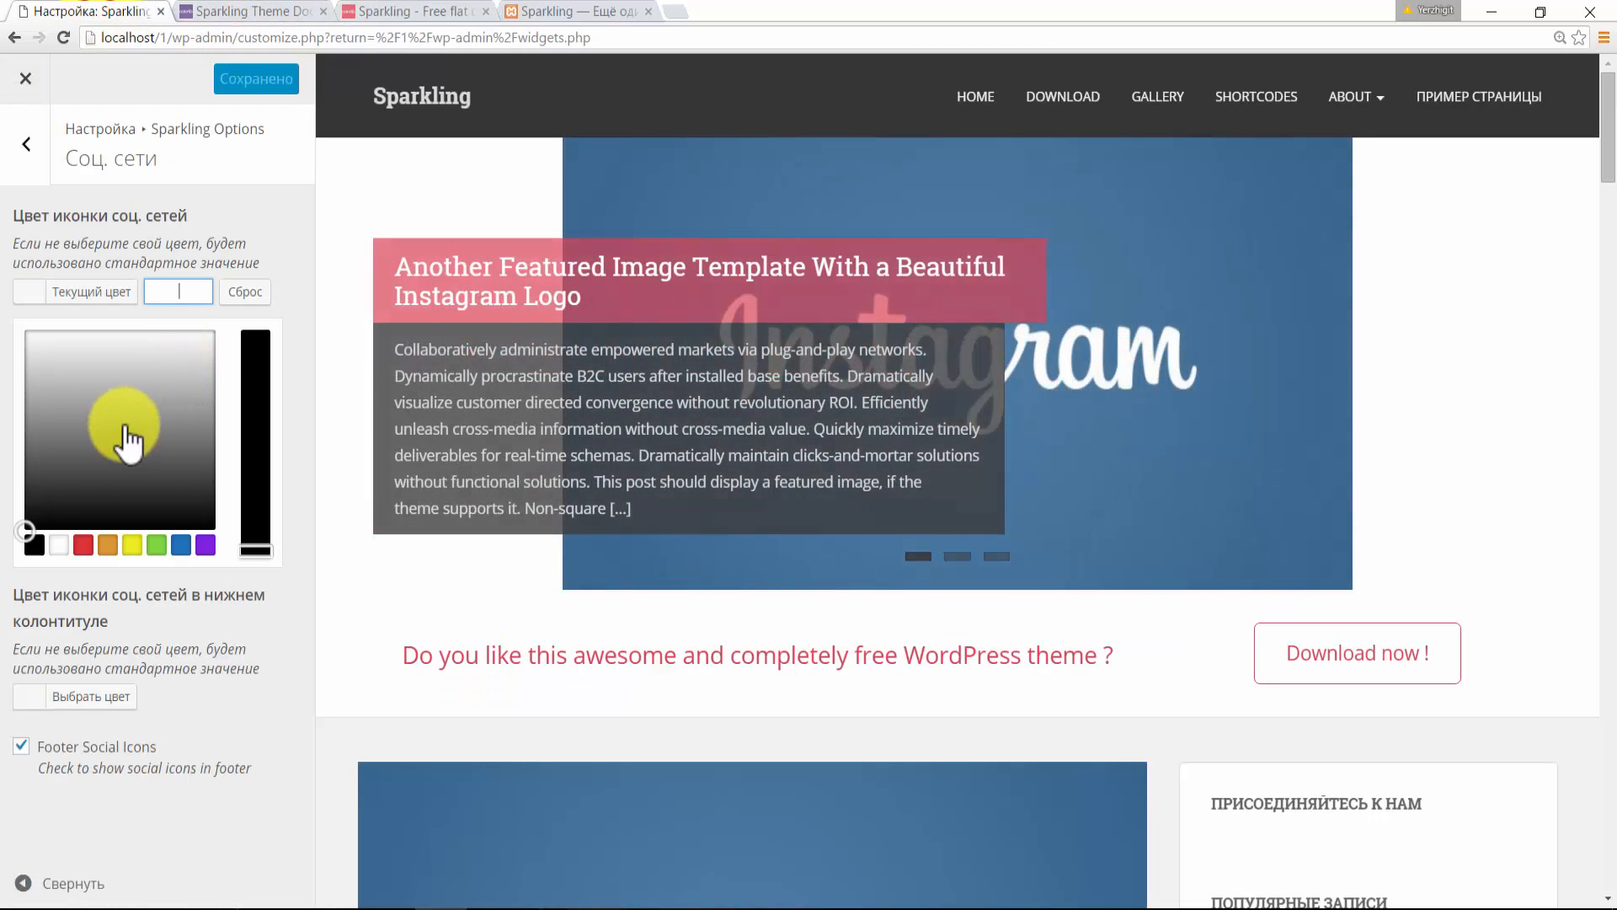
pyautogui.click(158, 546)
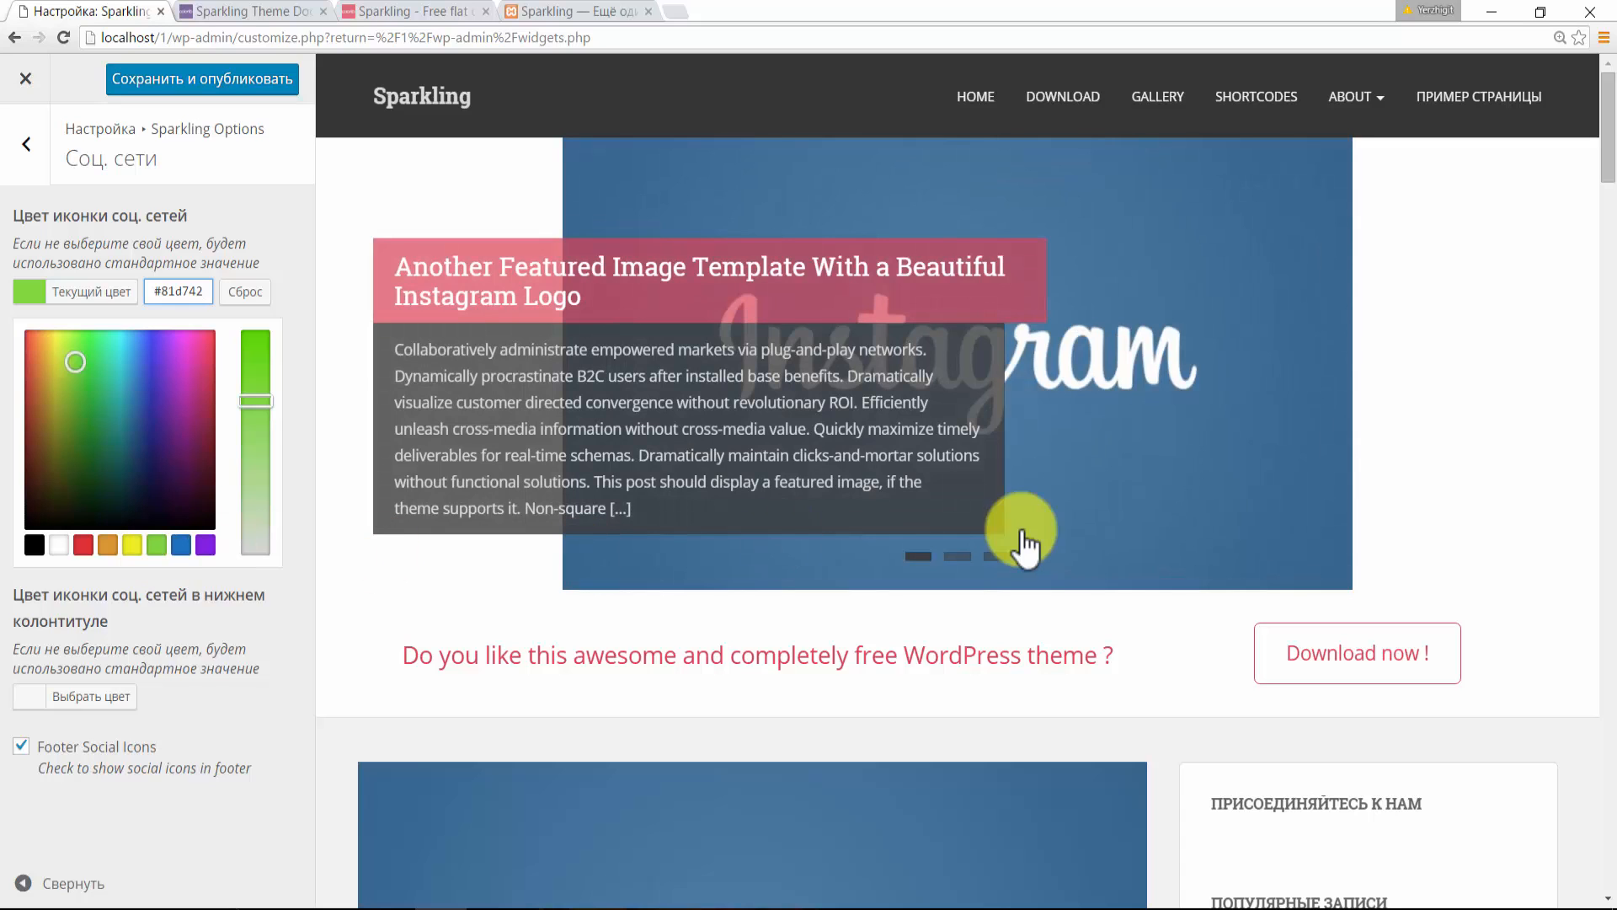
pyautogui.moveTo(1607, 152); pyautogui.dragTo(1608, 190)
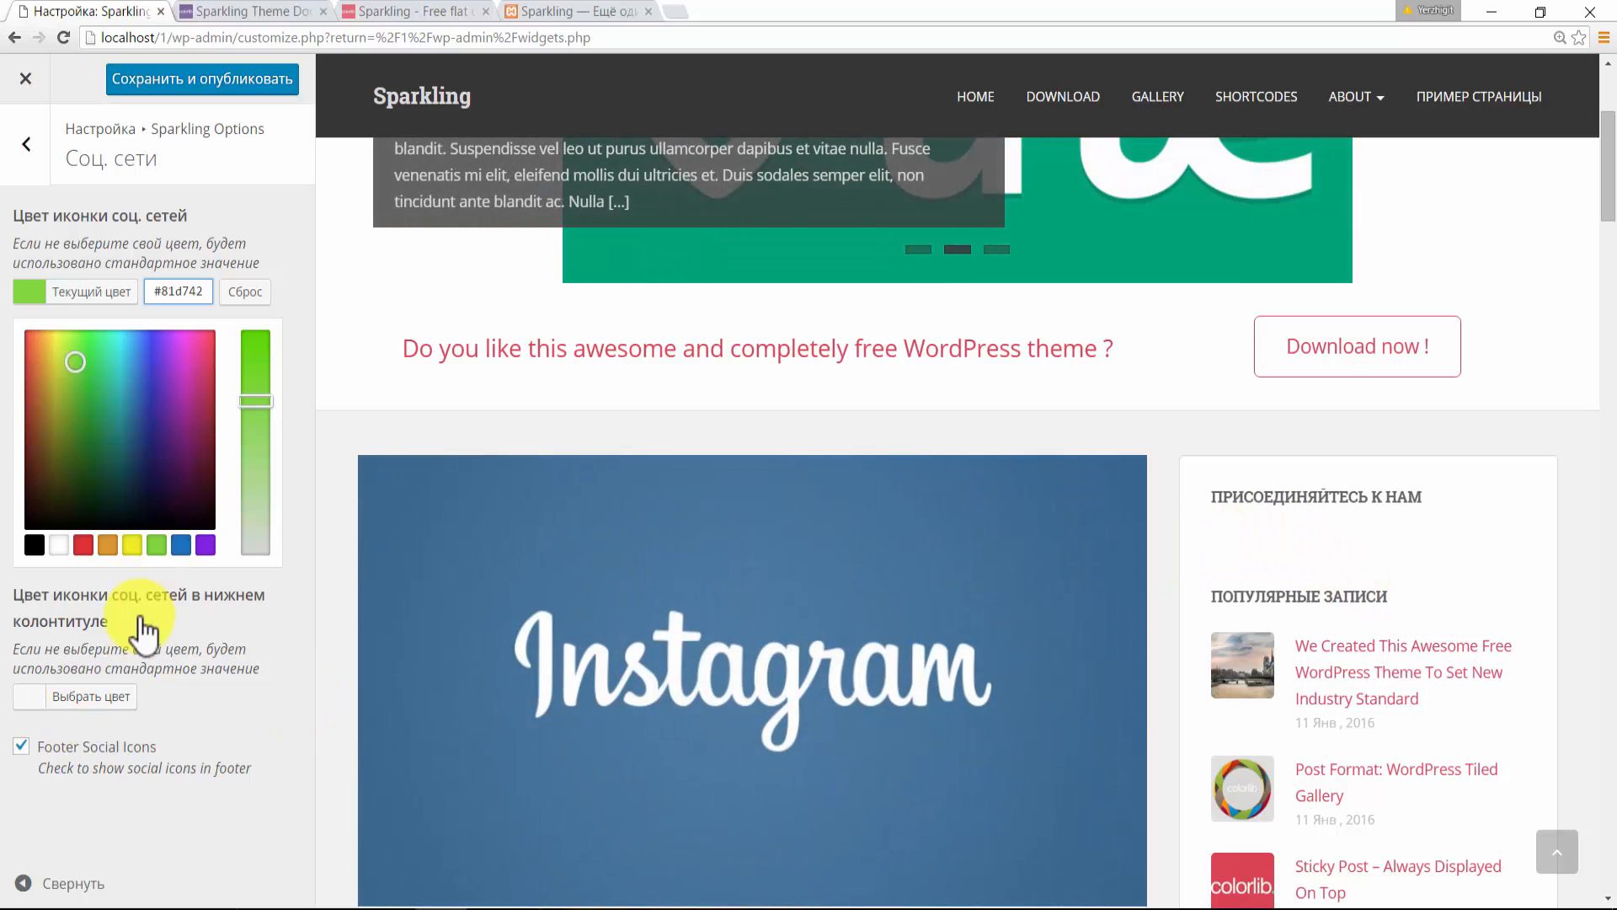
# - Set the footer social icon colour to orange #dd9933 and return to Sparkling Options
pyautogui.click(105, 695)
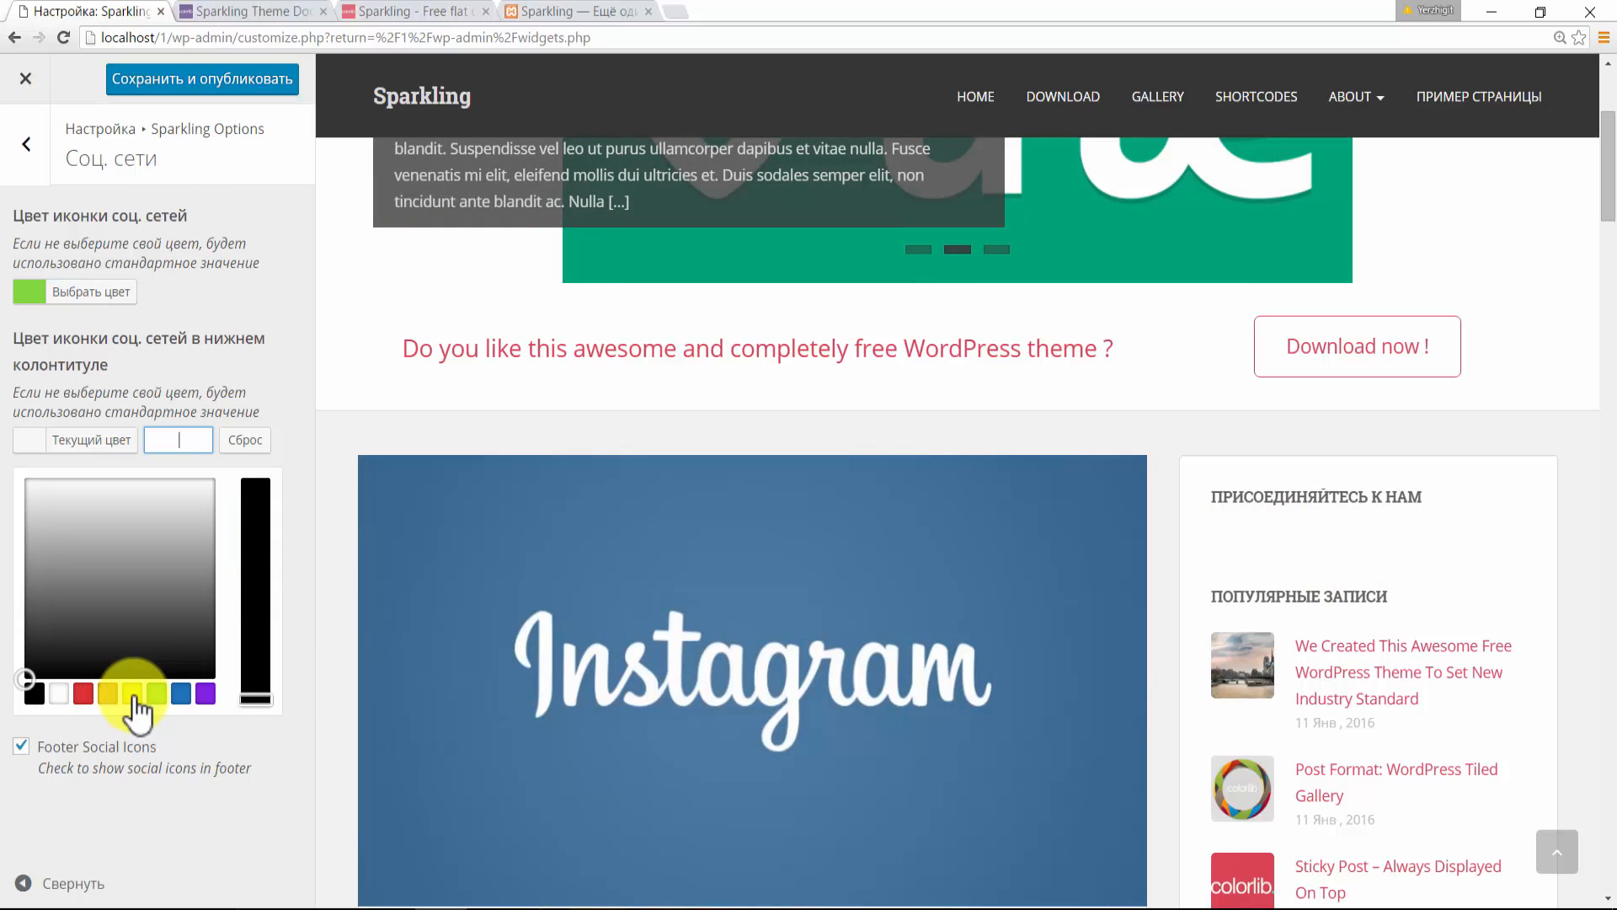
pyautogui.click(107, 696)
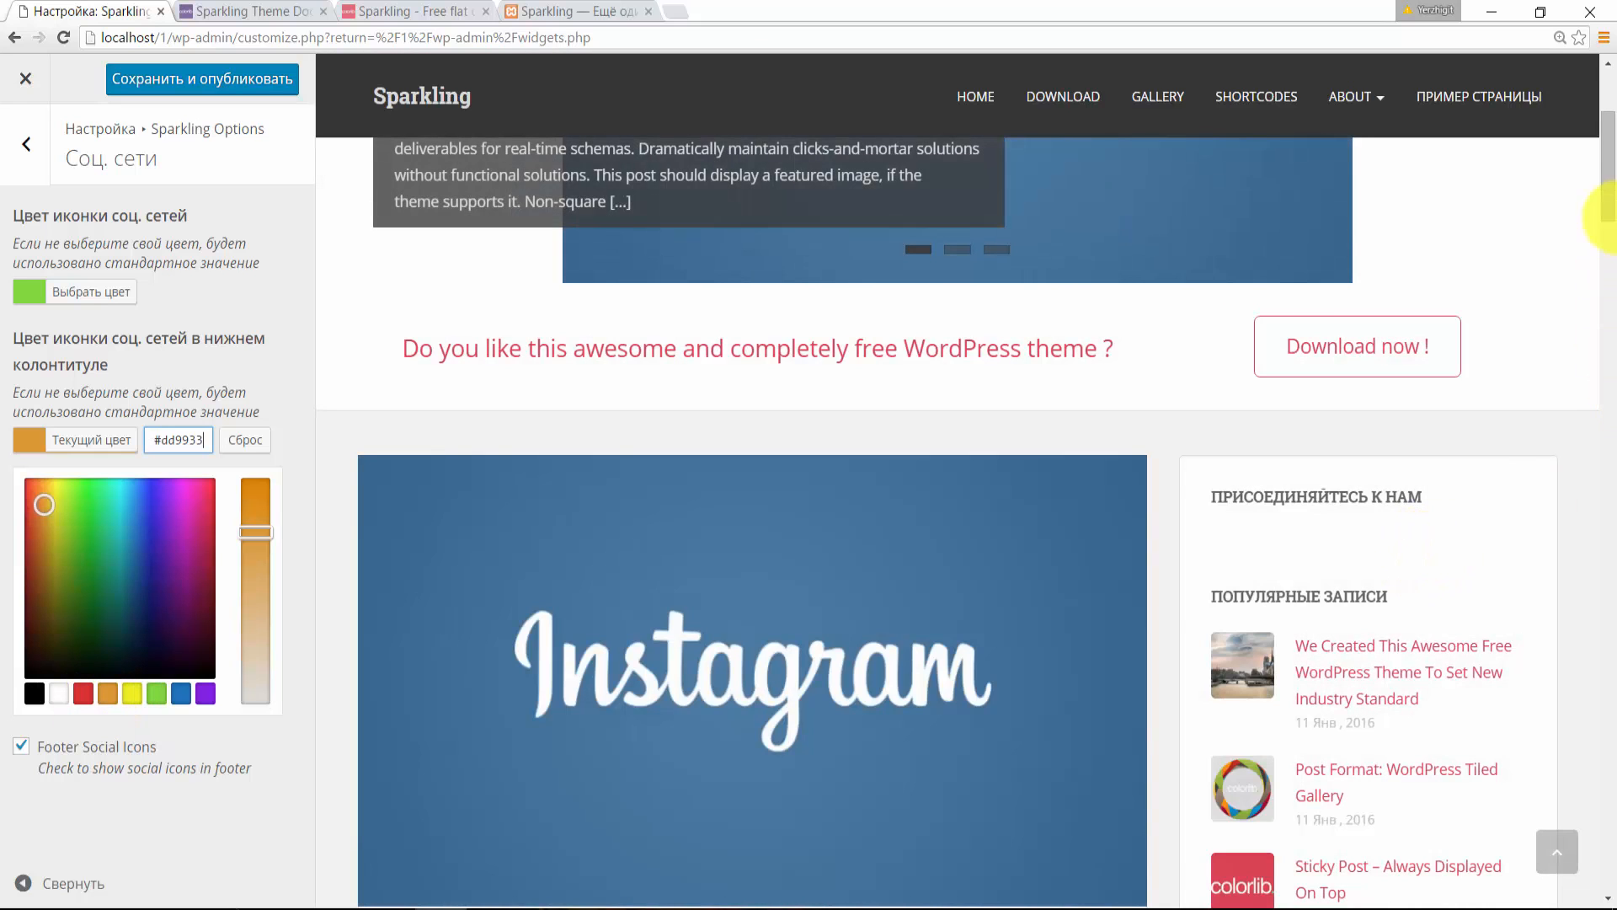
pyautogui.moveTo(1609, 169); pyautogui.dragTo(1575, 72)
pyautogui.click(29, 156)
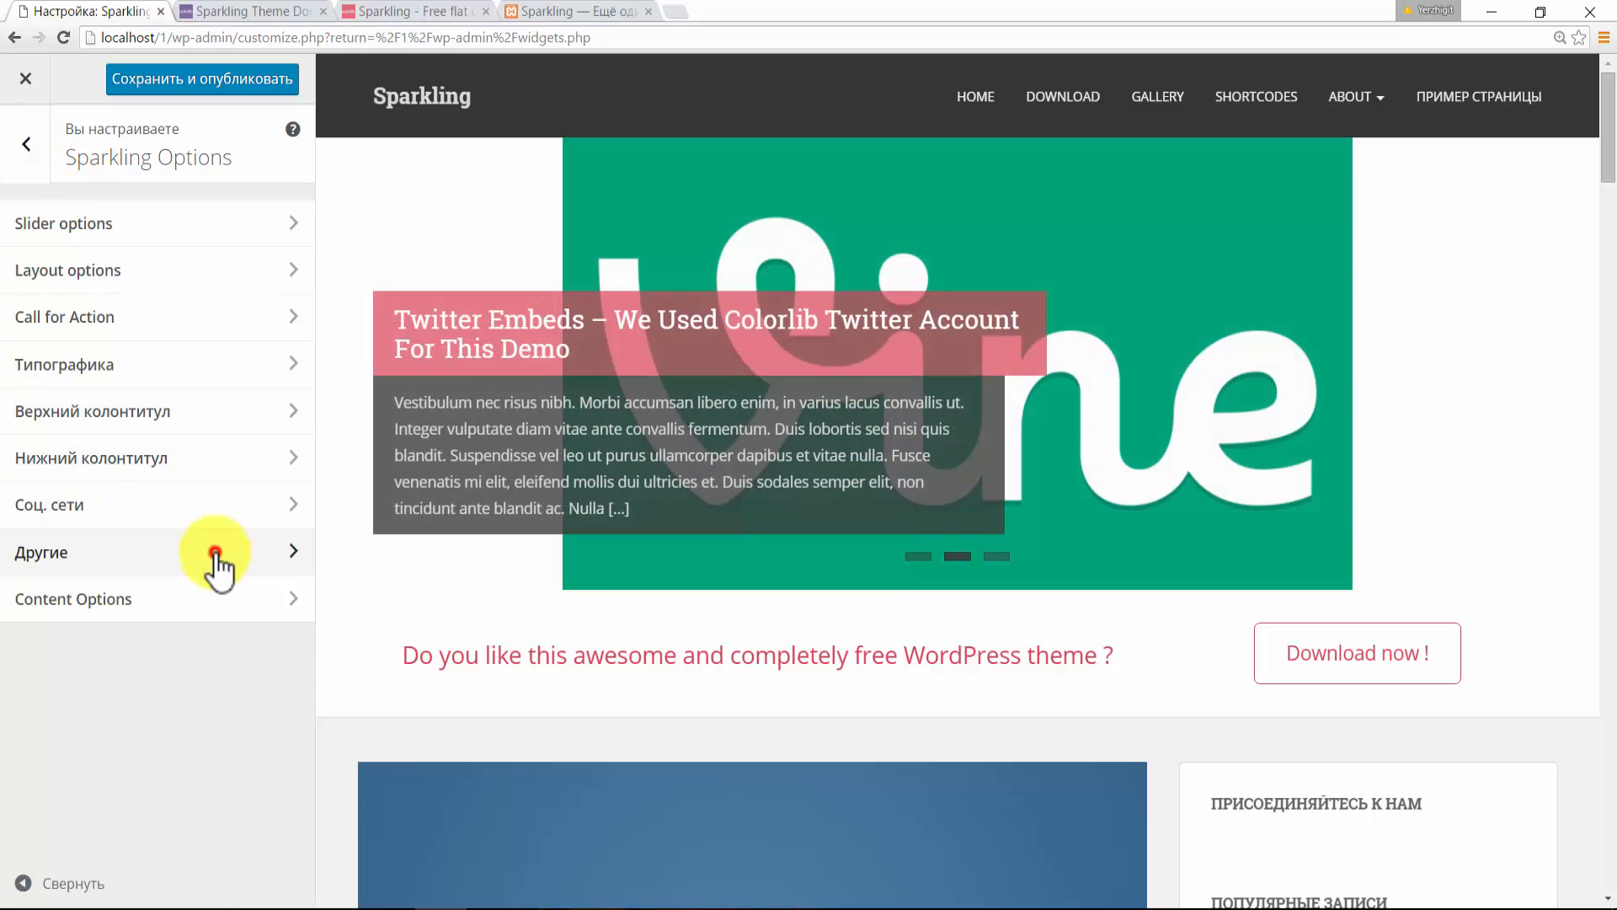
# - Review the Другие and Верхний колонтитул sections of Sparkling Options, including the header's sticky and colour settings
pyautogui.click(214, 552)
pyautogui.click(27, 150)
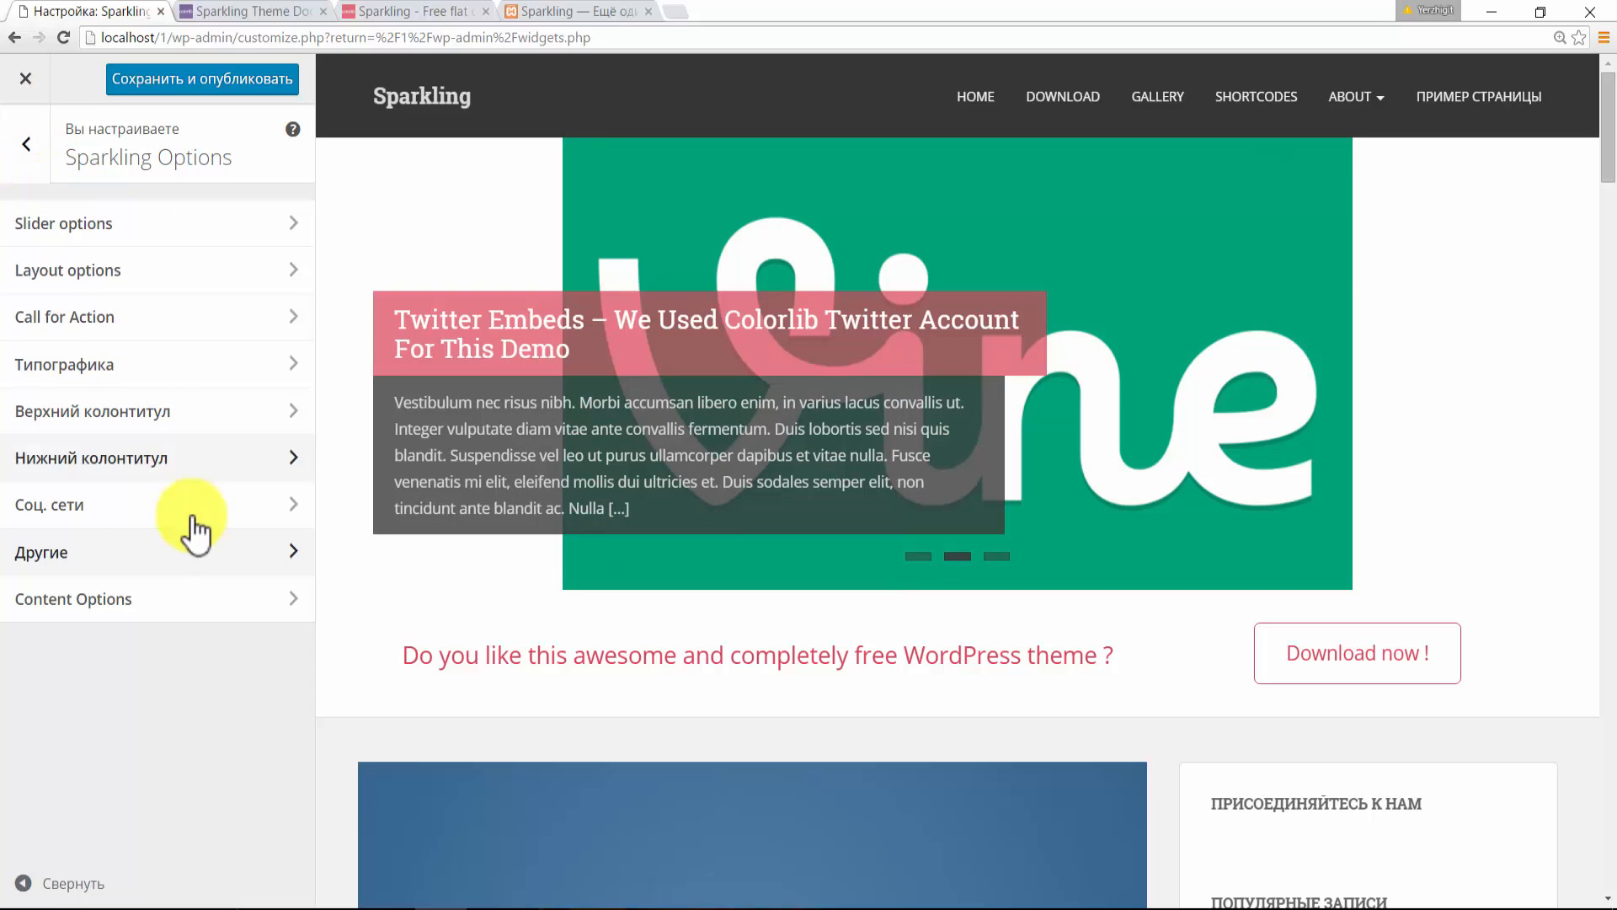
pyautogui.click(174, 417)
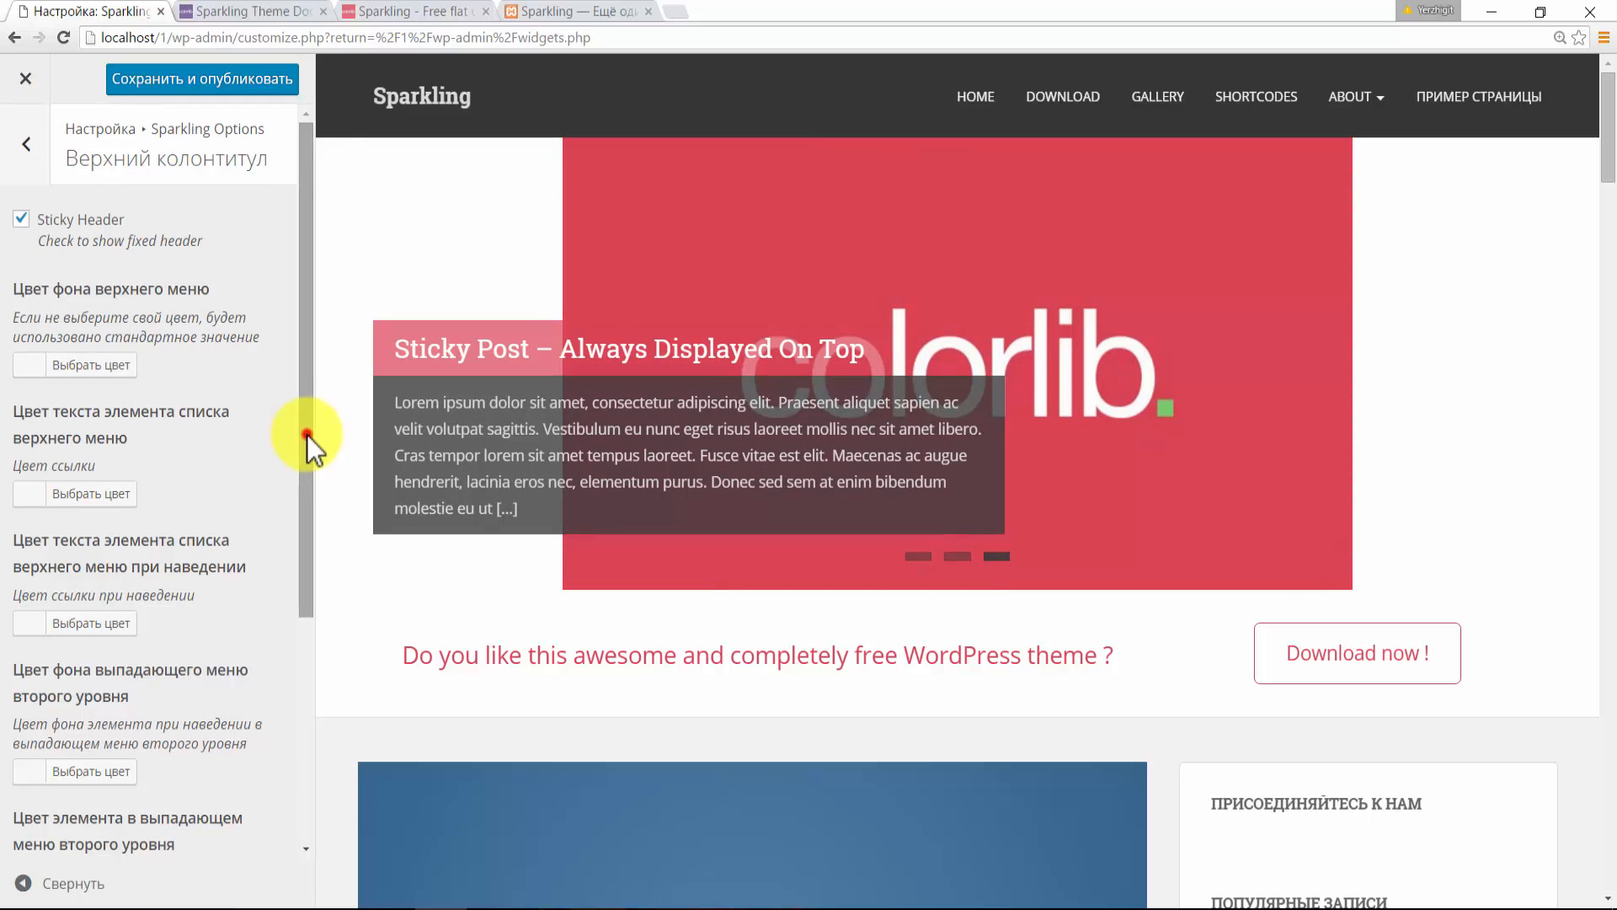
pyautogui.moveTo(306, 435); pyautogui.dragTo(306, 436)
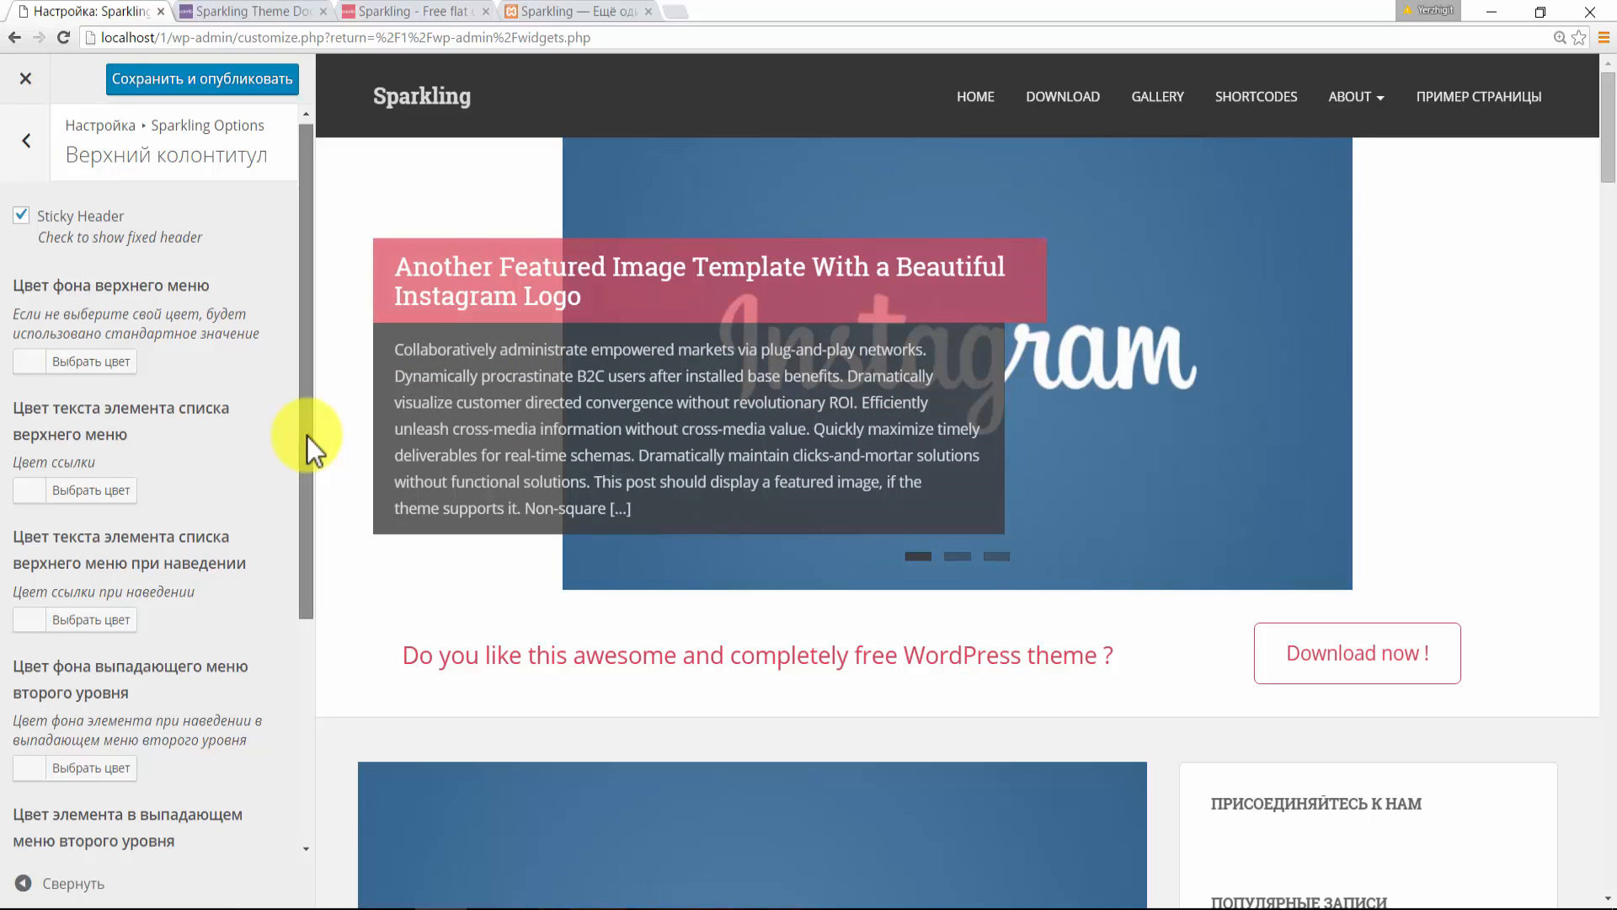
pyautogui.moveTo(307, 436); pyautogui.dragTo(335, 379)
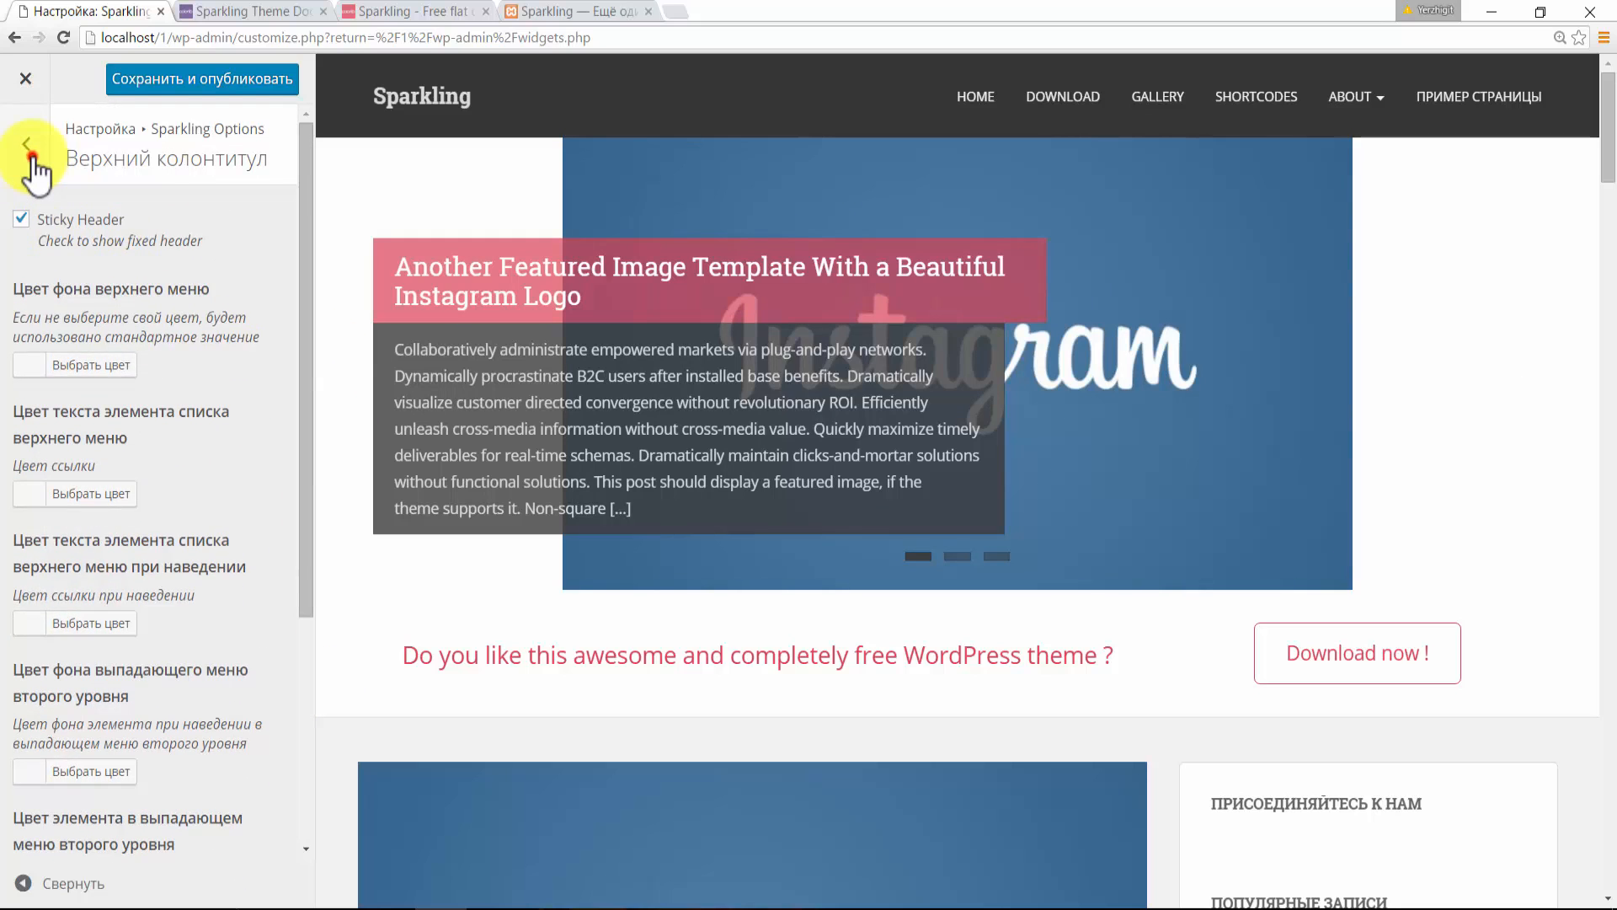
pyautogui.click(32, 156)
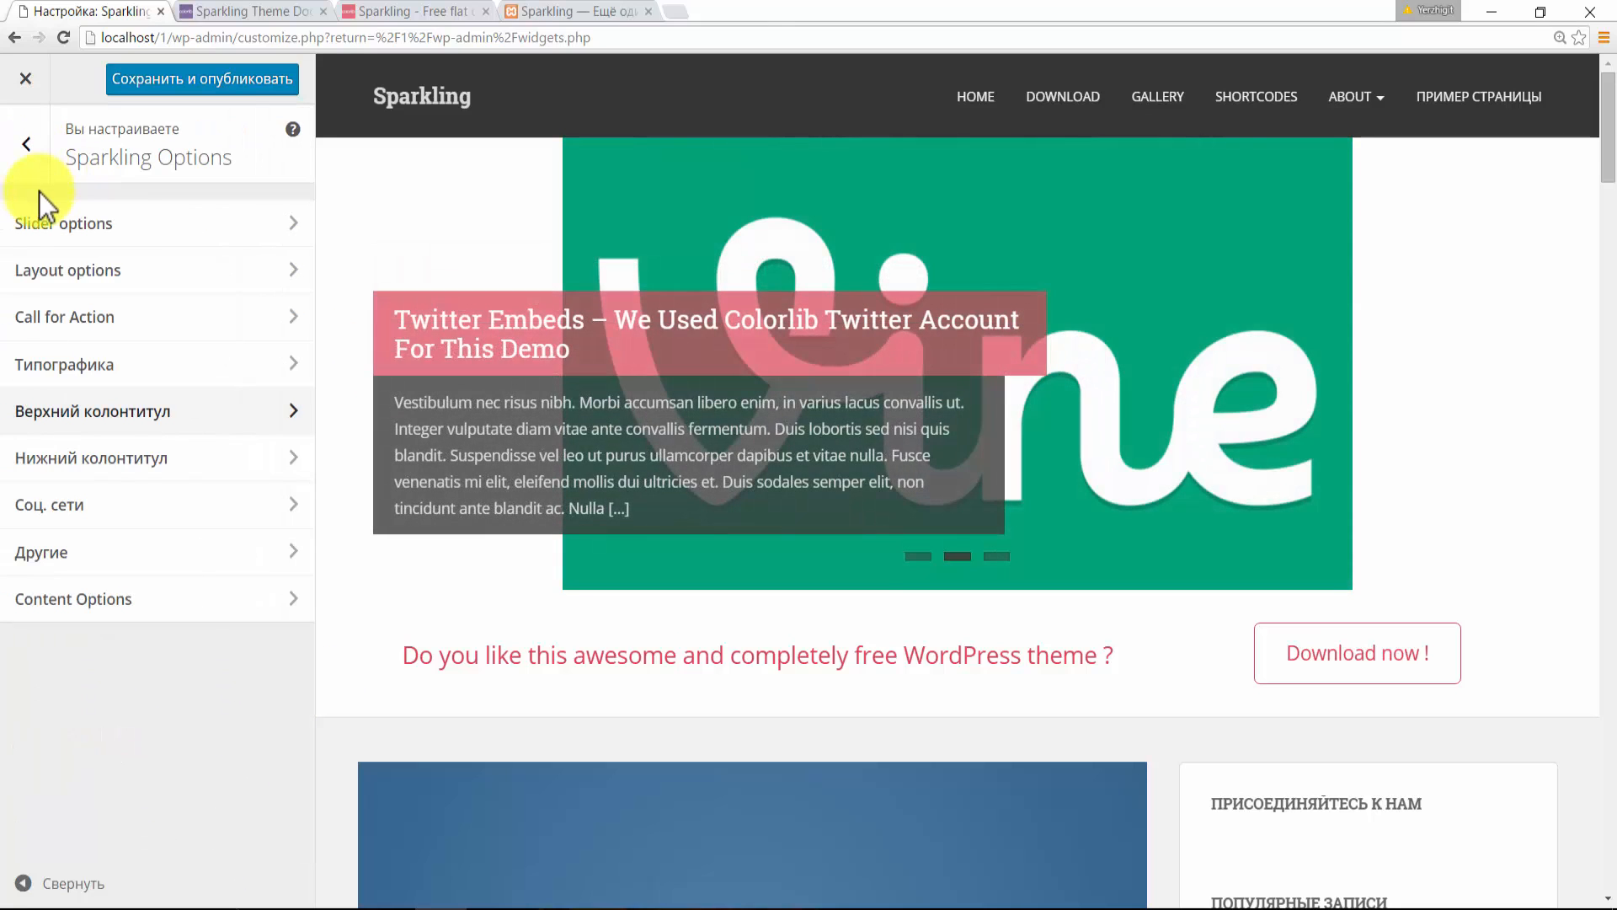
# - Review the Типографика, Другие and Content Options sections, then return to the customizer's main list
pyautogui.click(76, 362)
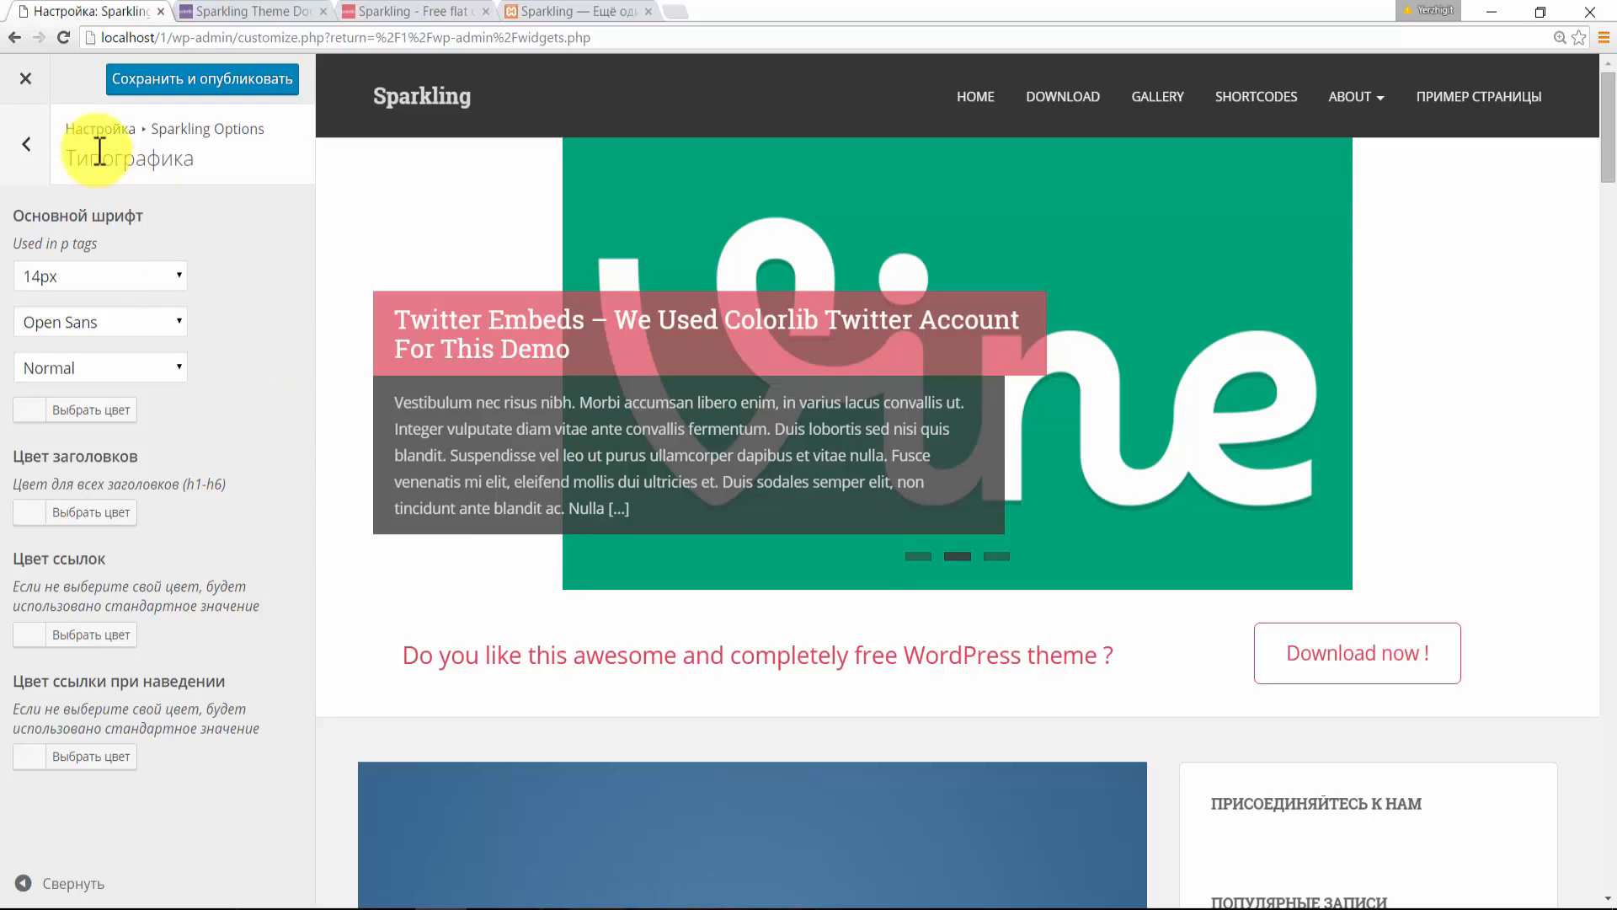
pyautogui.click(22, 150)
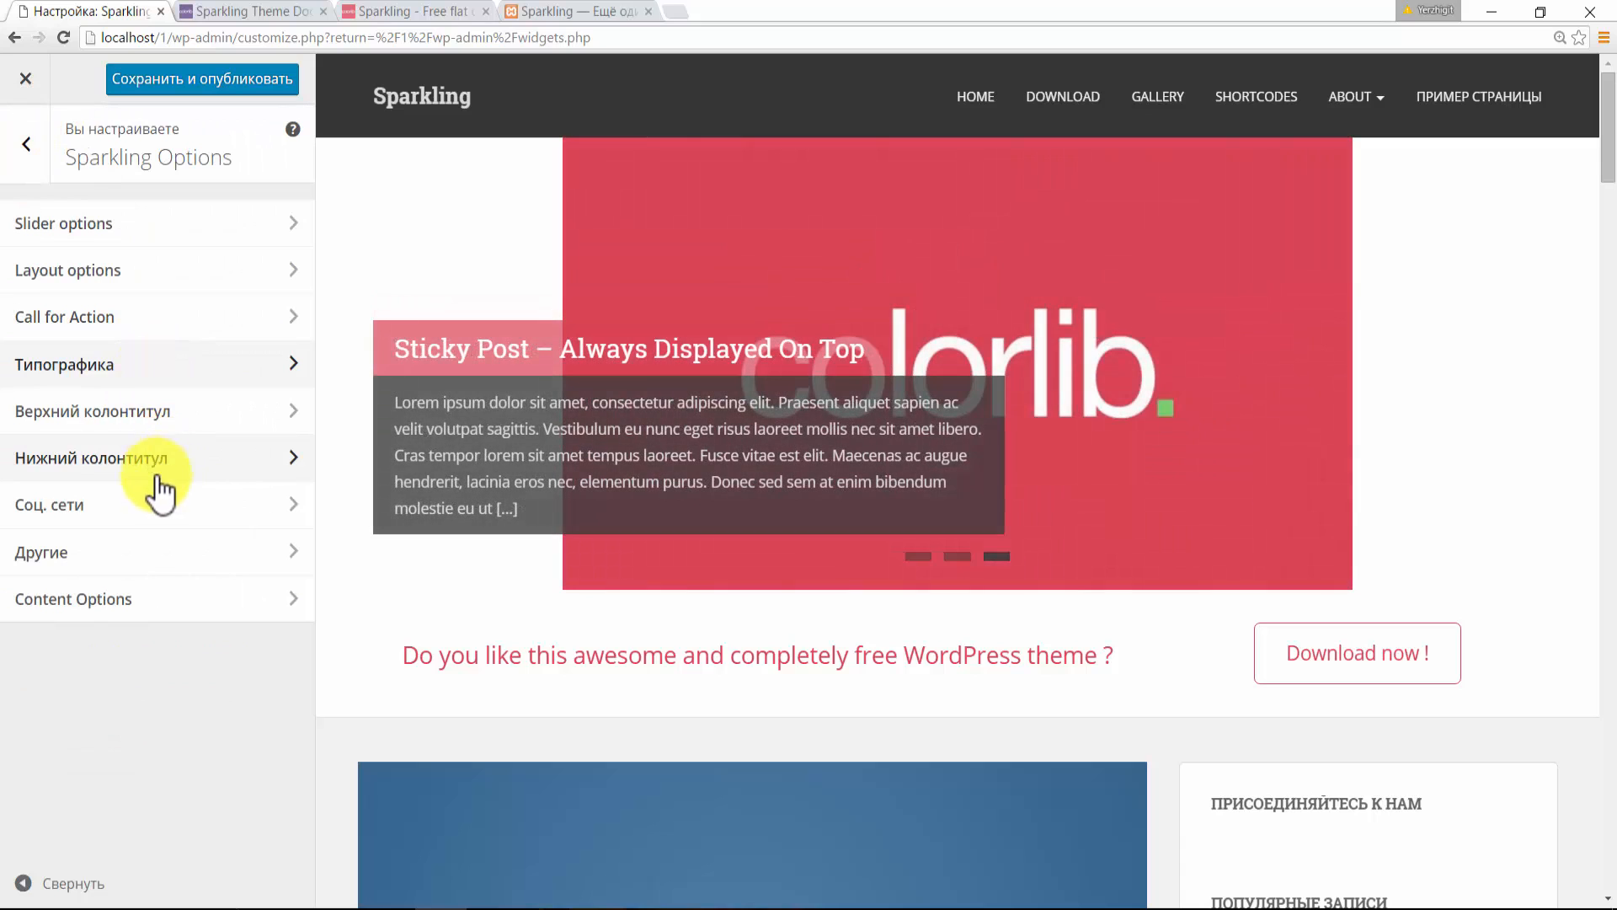
pyautogui.click(137, 552)
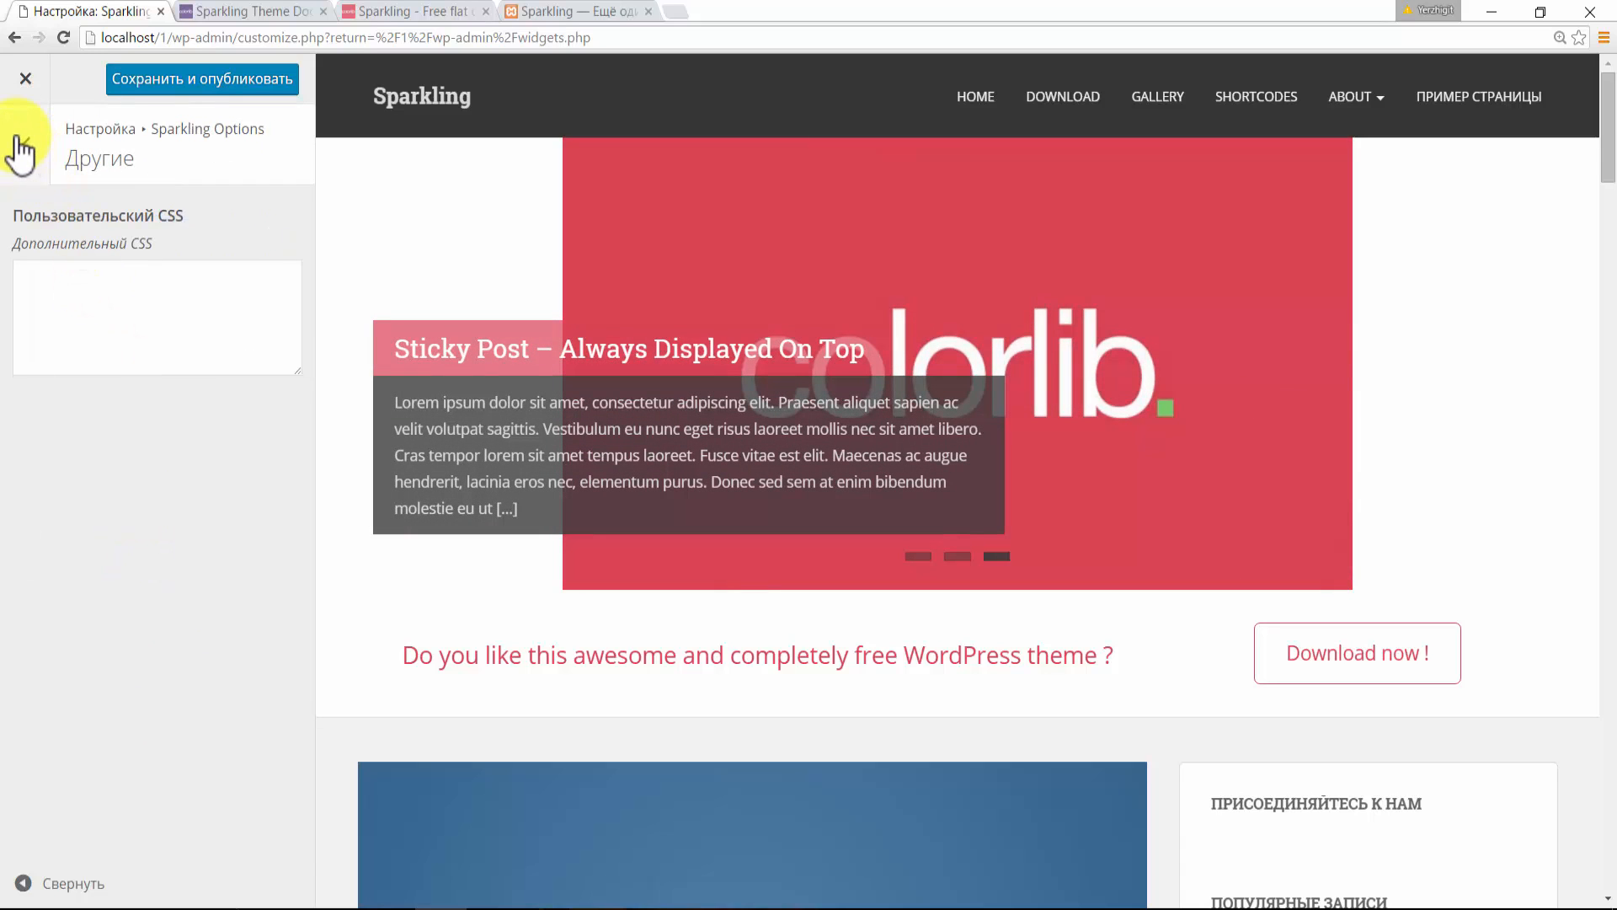
pyautogui.click(16, 139)
pyautogui.click(137, 600)
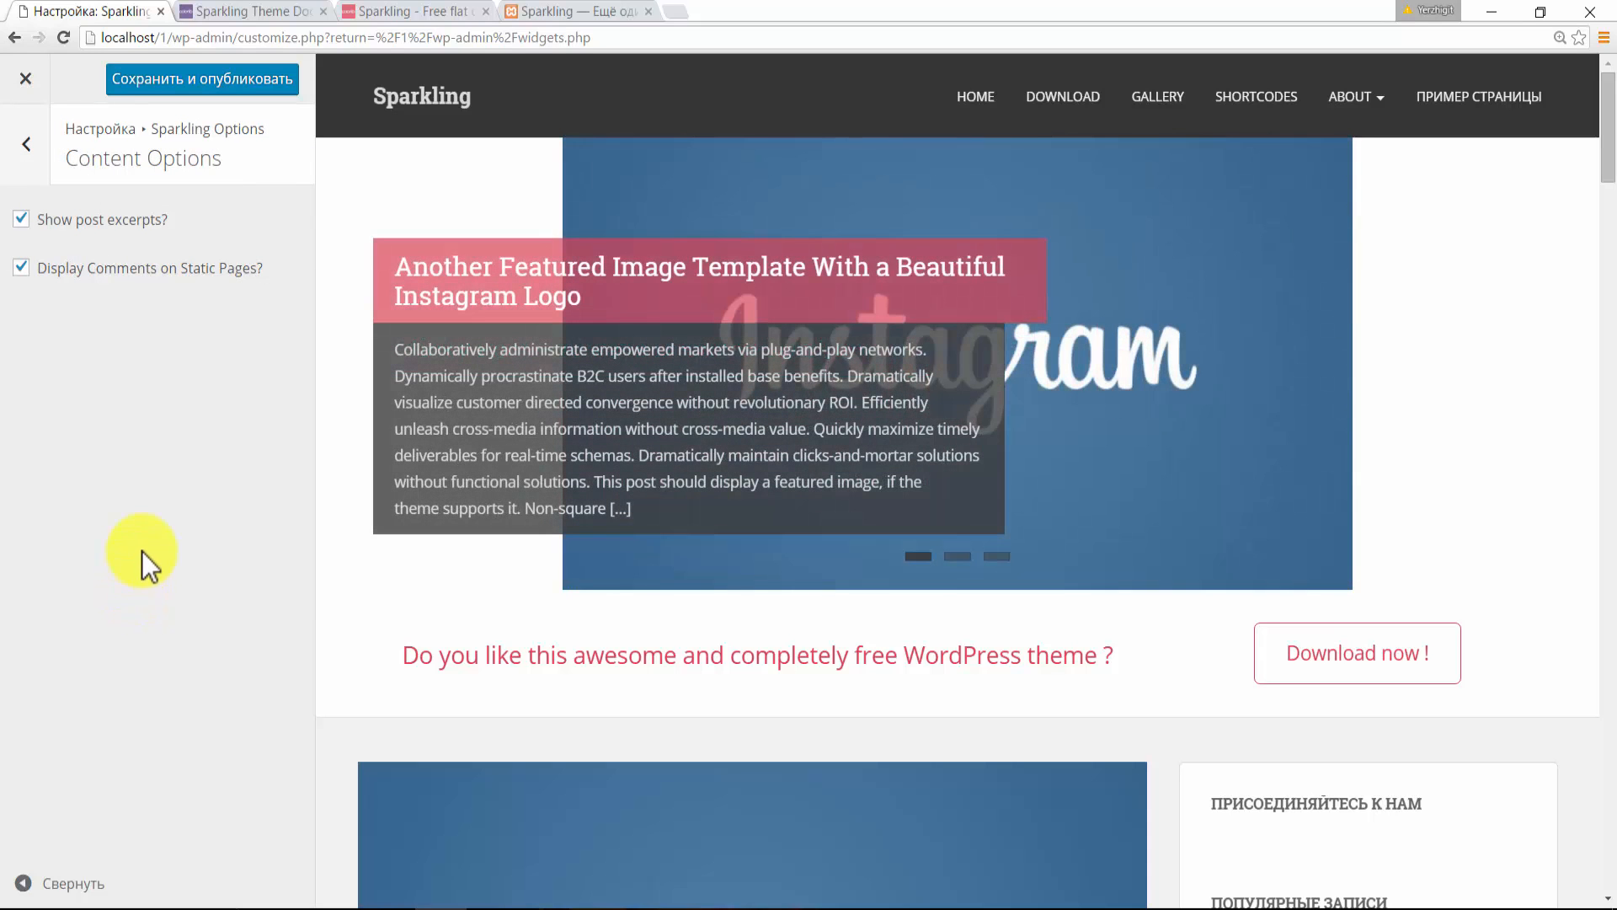
pyautogui.click(28, 143)
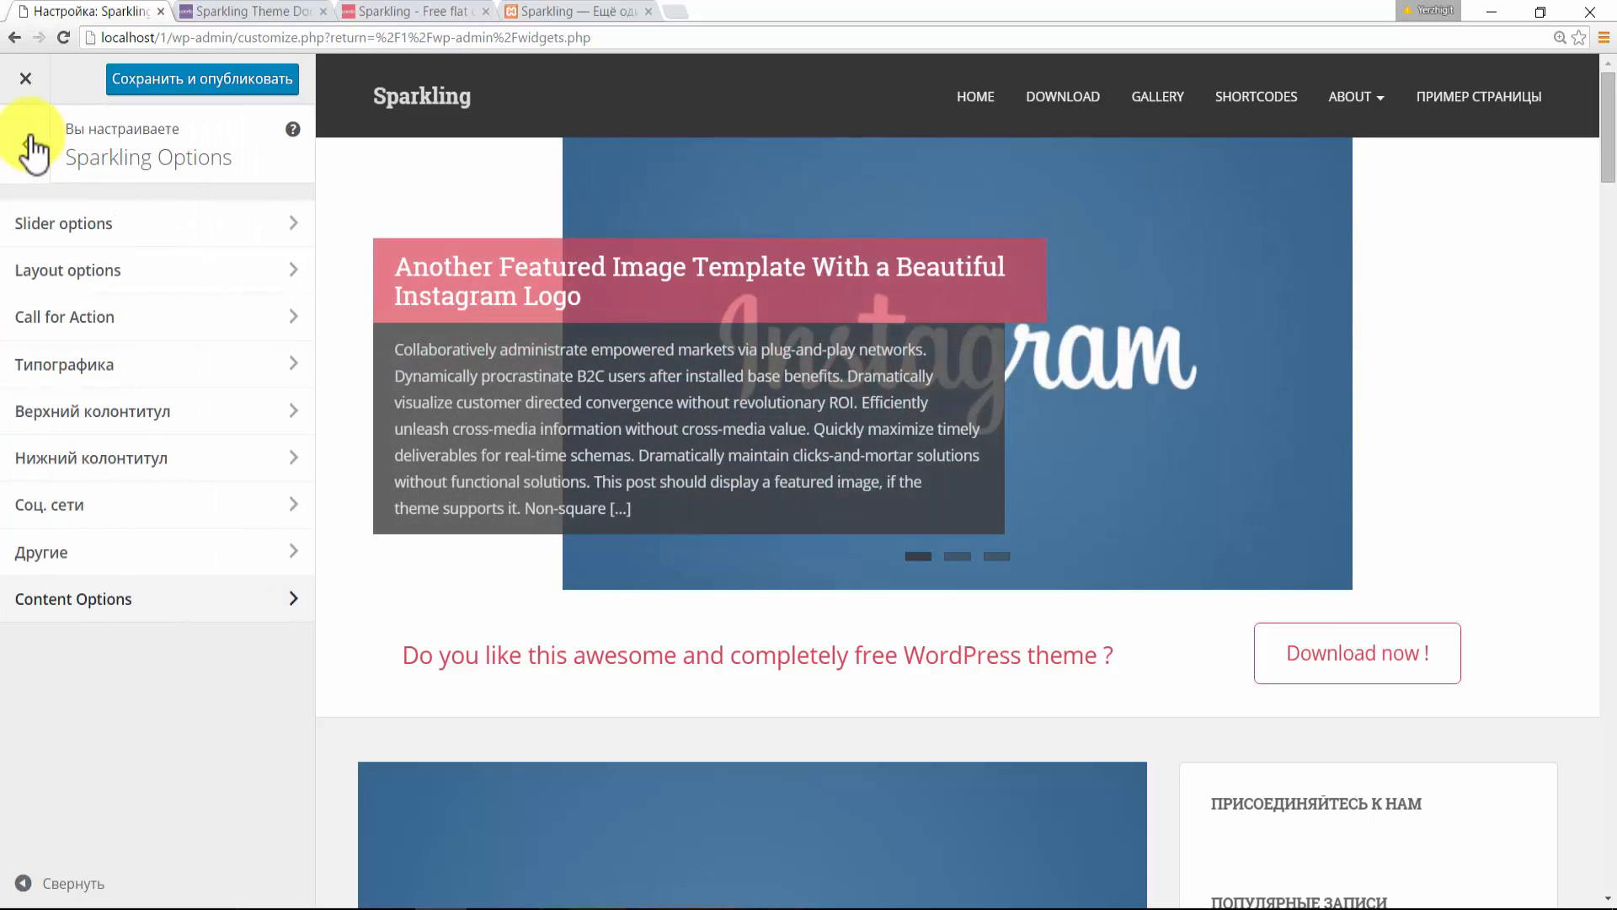
pyautogui.click(33, 144)
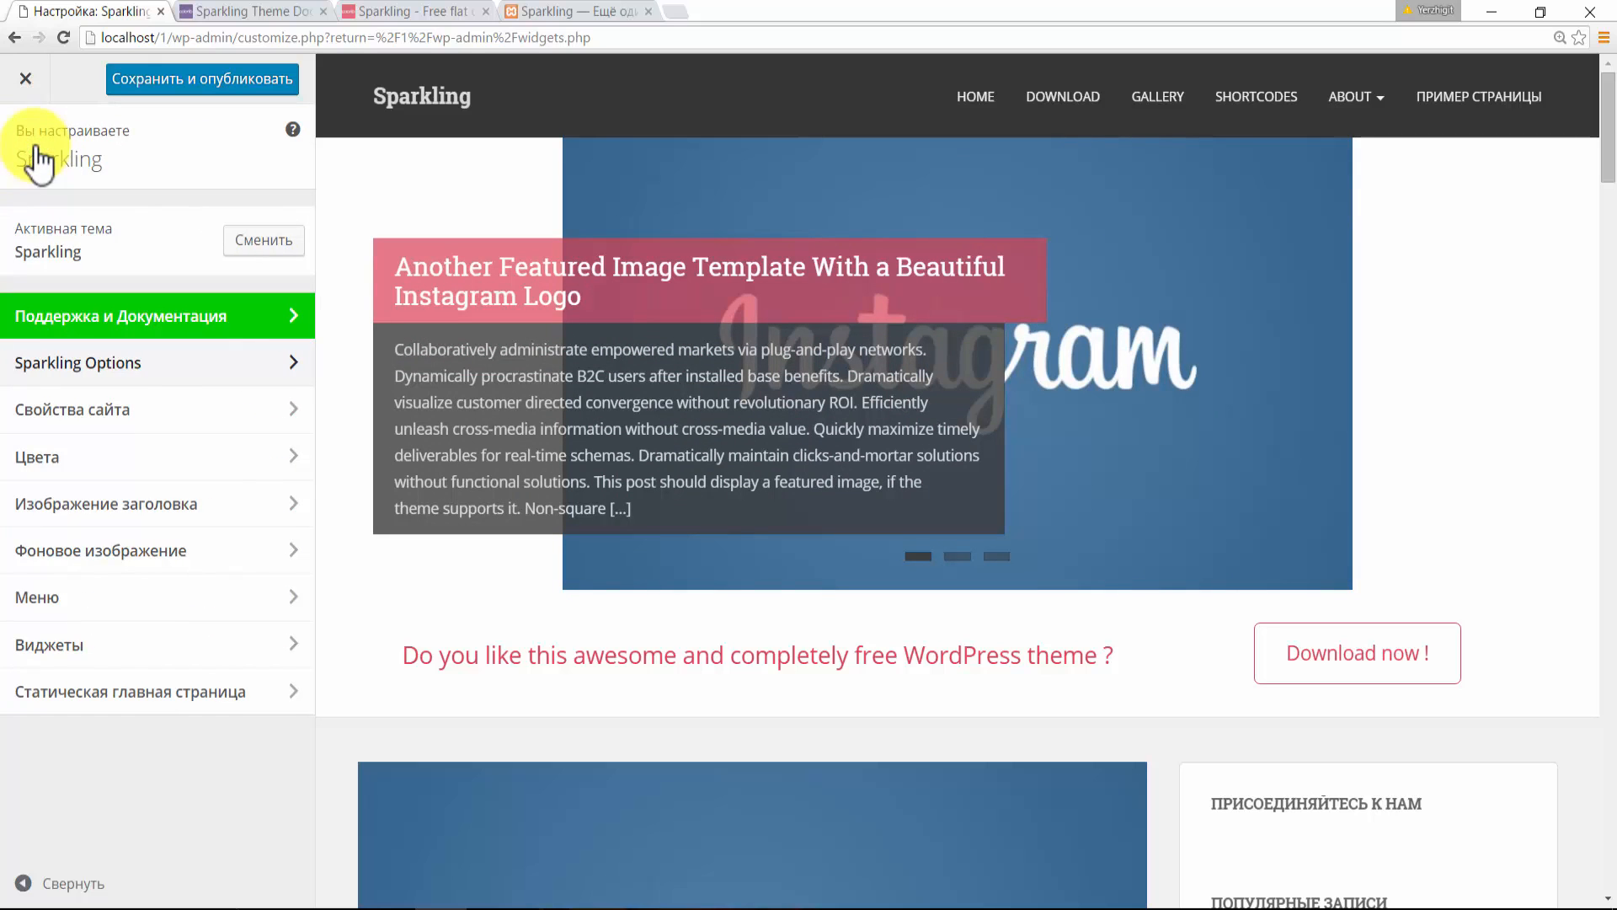
# - Examine the Свойства сайта, Цвета, Изображение заголовка and Фоновое изображение settings in the customizer
pyautogui.click(175, 417)
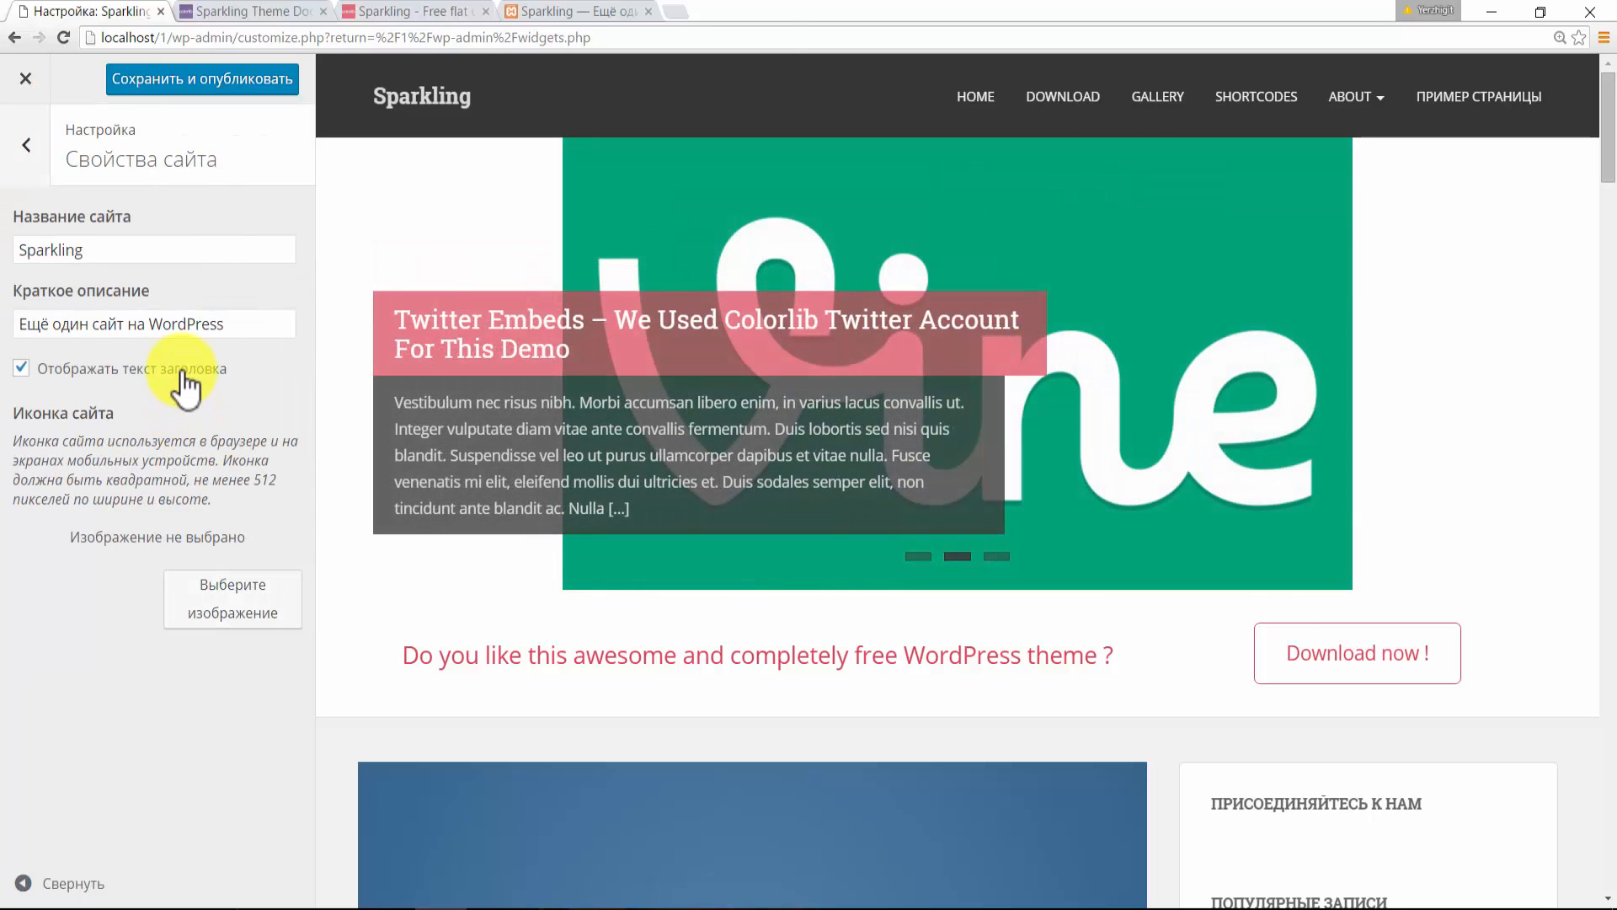
pyautogui.click(28, 146)
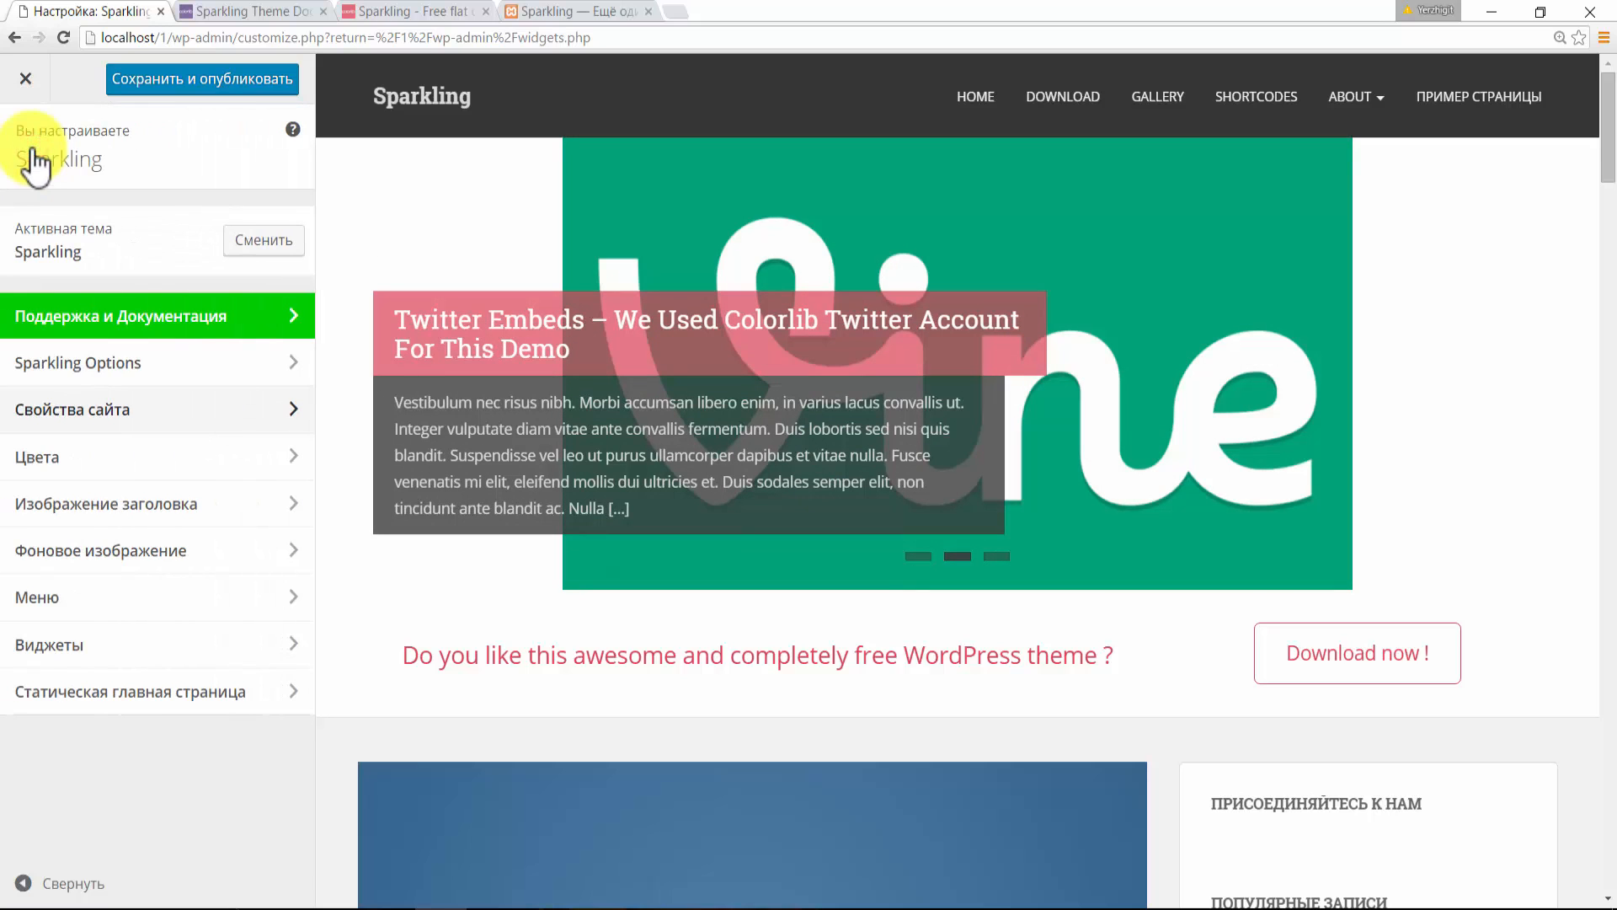
pyautogui.click(173, 459)
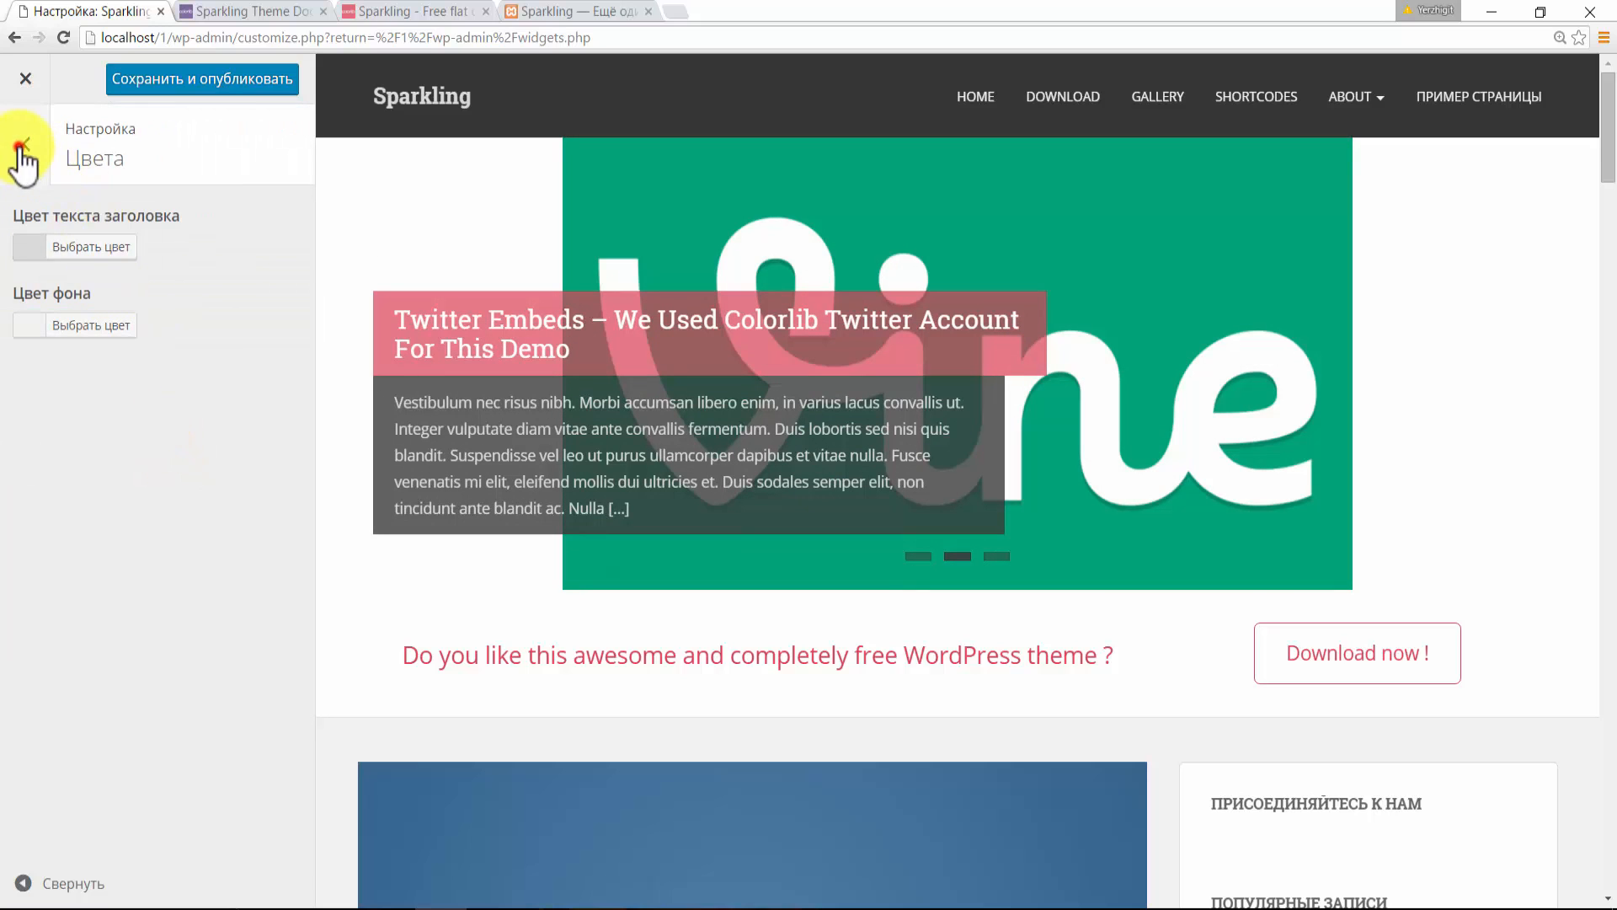
pyautogui.click(21, 156)
pyautogui.click(126, 510)
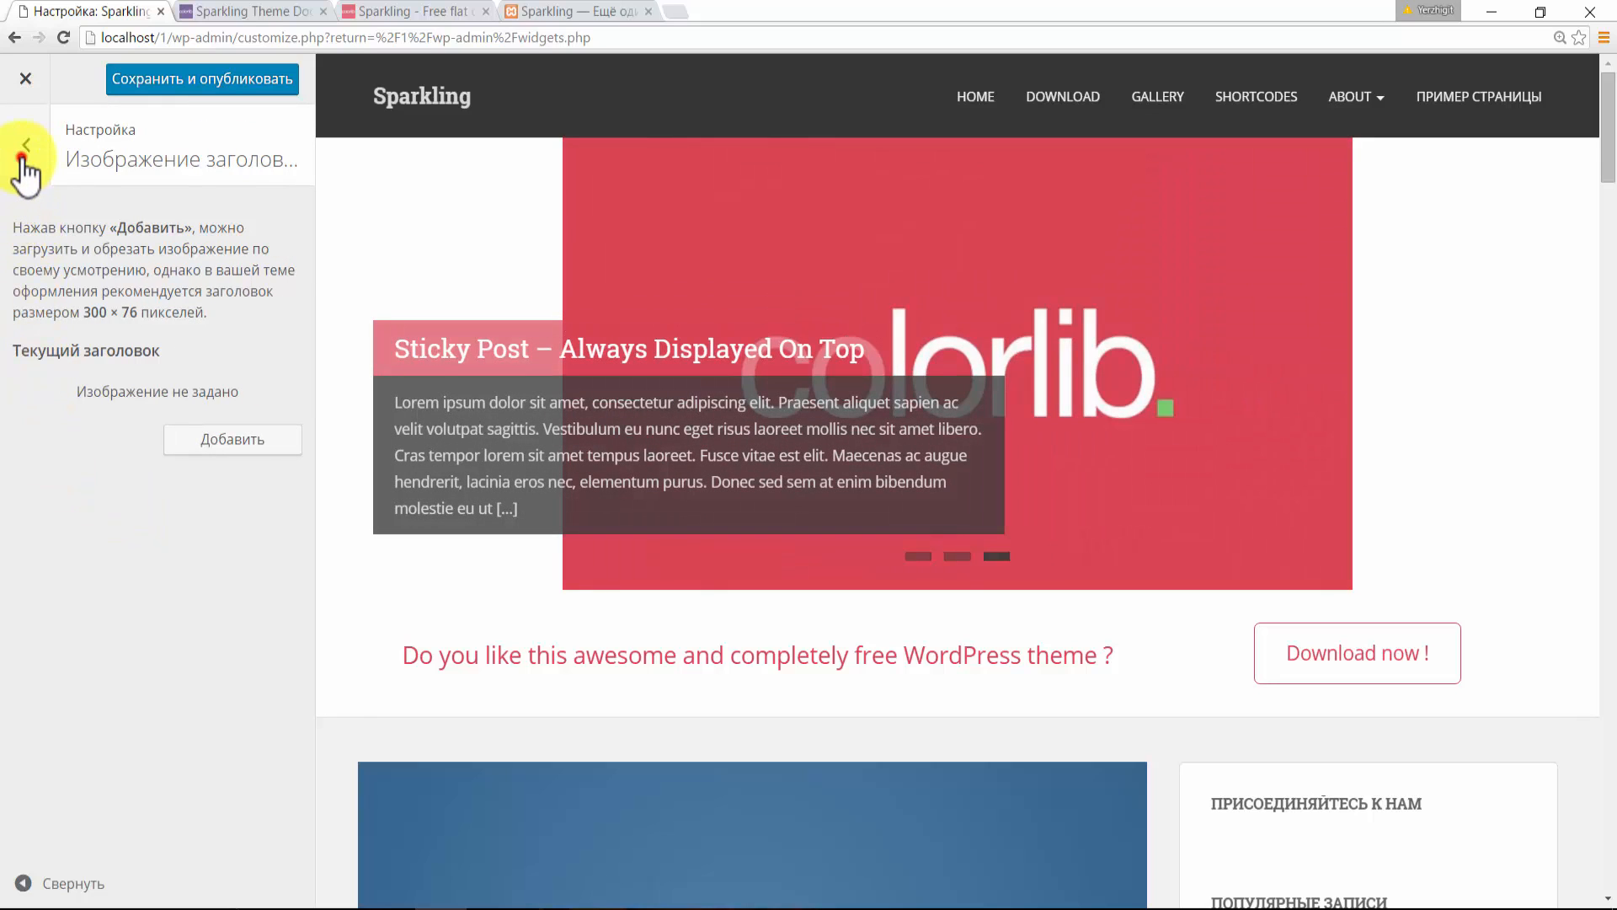
pyautogui.click(22, 158)
pyautogui.click(133, 558)
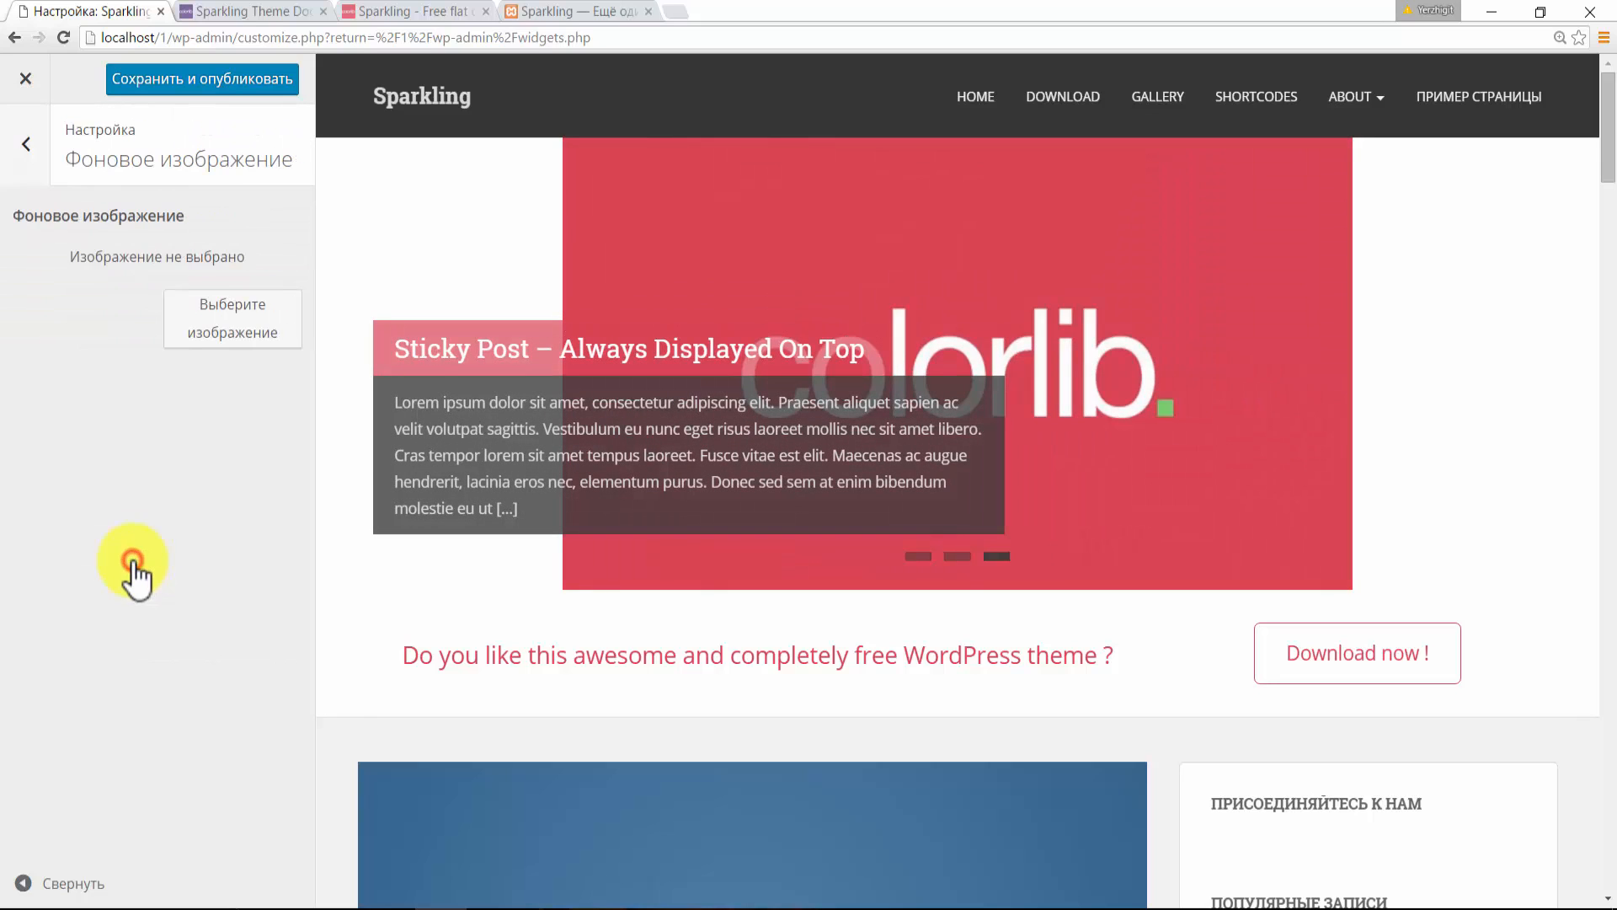
pyautogui.click(32, 167)
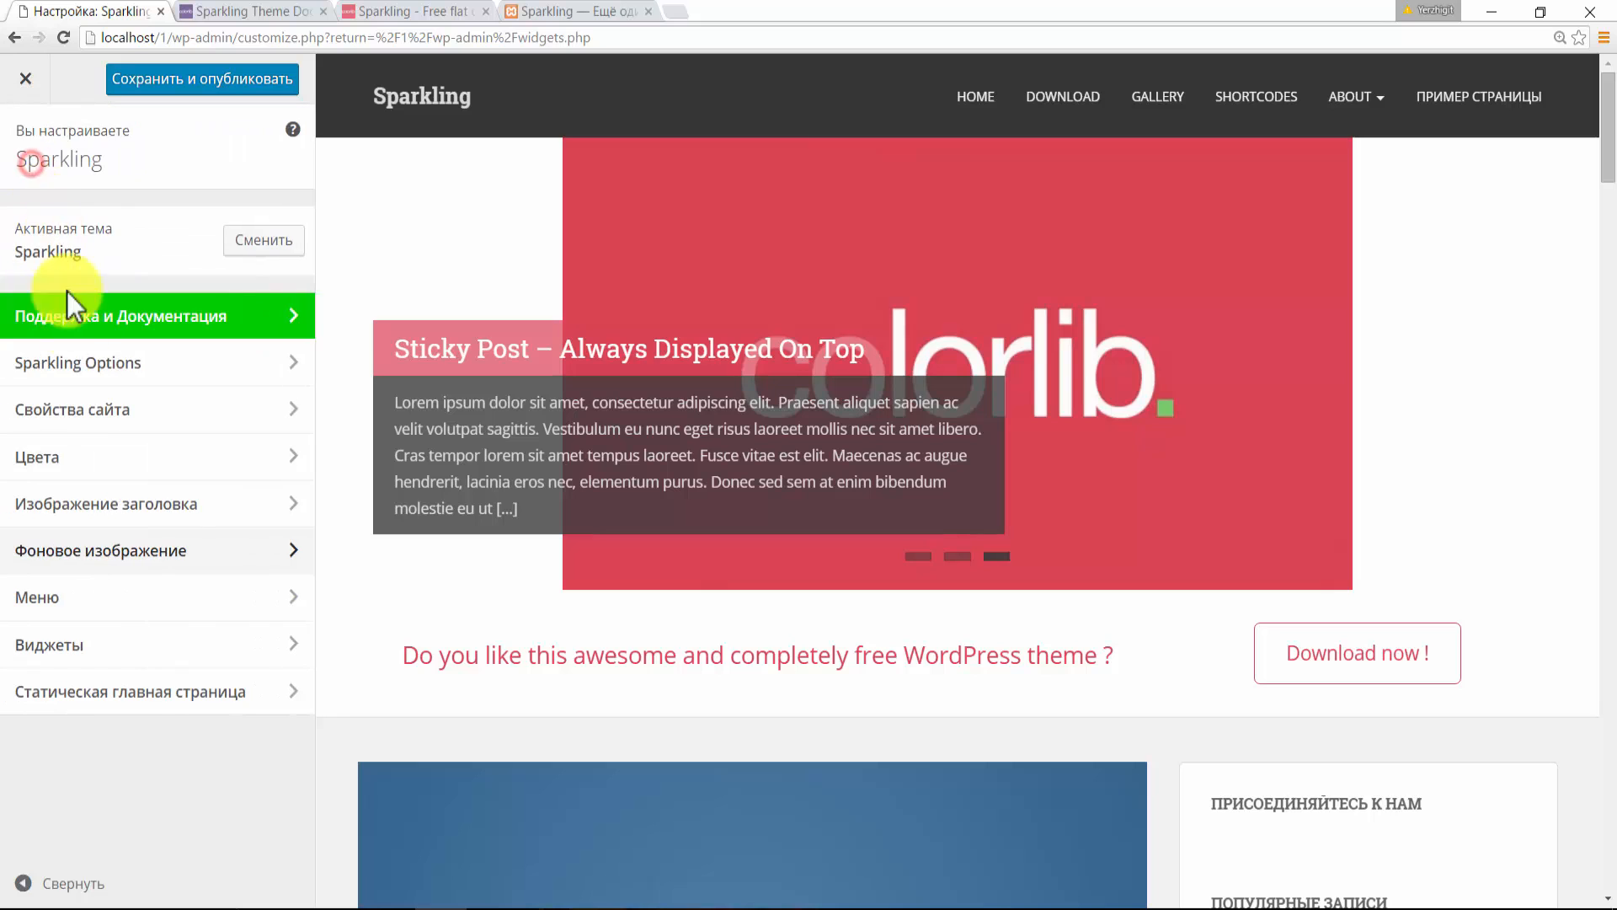
# - Examine the customizer's Меню section and the first footer widget area under Виджеты
pyautogui.click(84, 605)
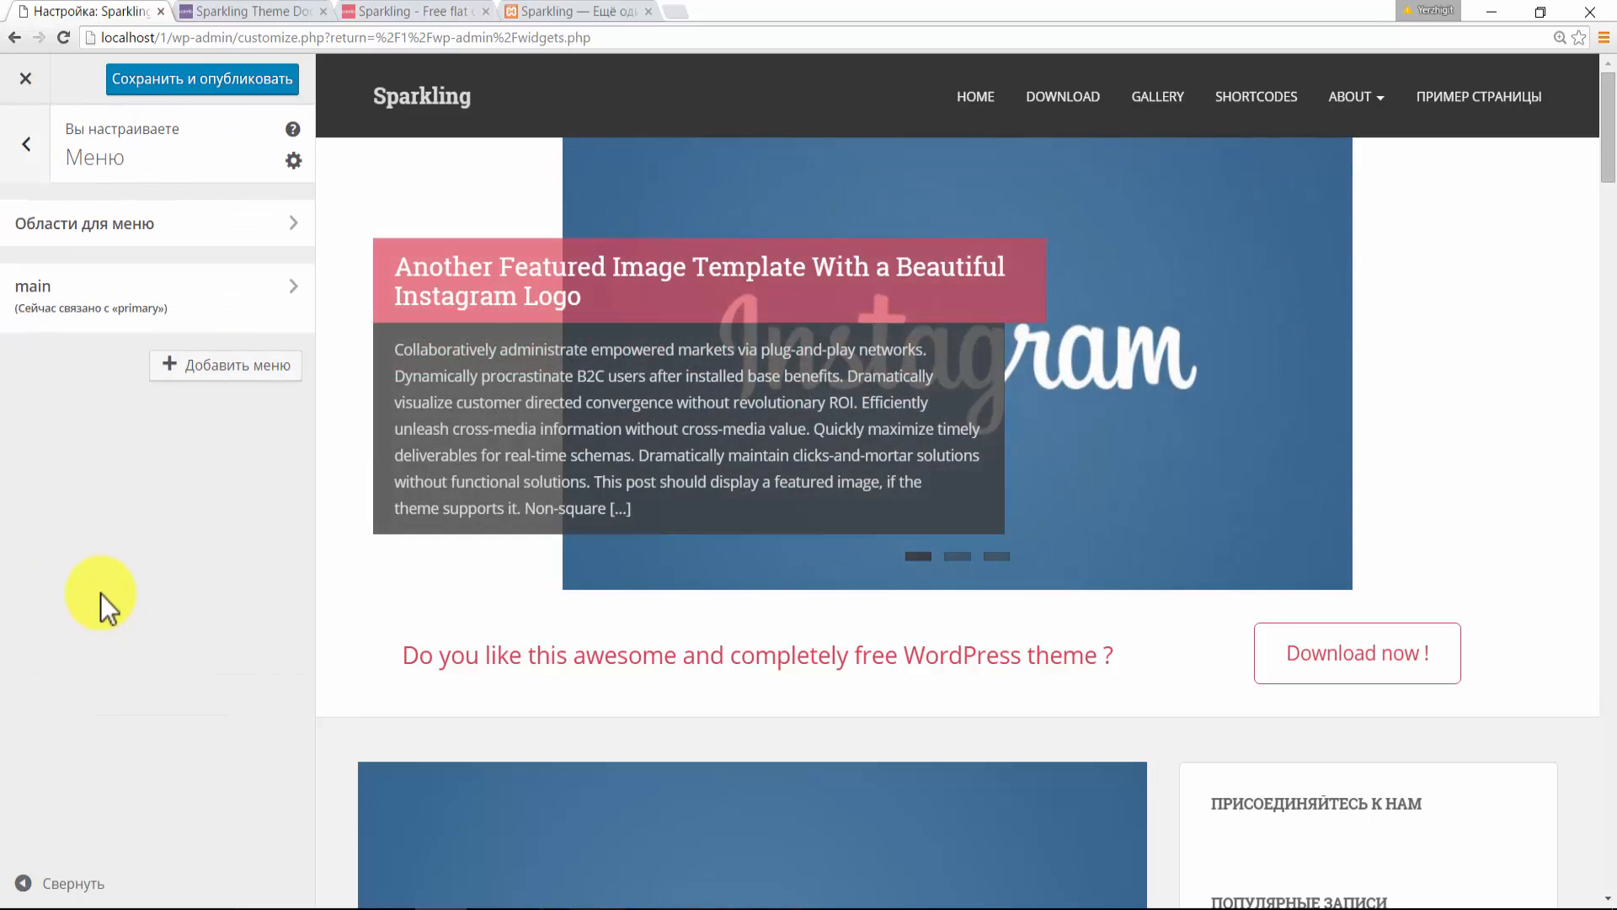
pyautogui.click(28, 157)
pyautogui.click(122, 647)
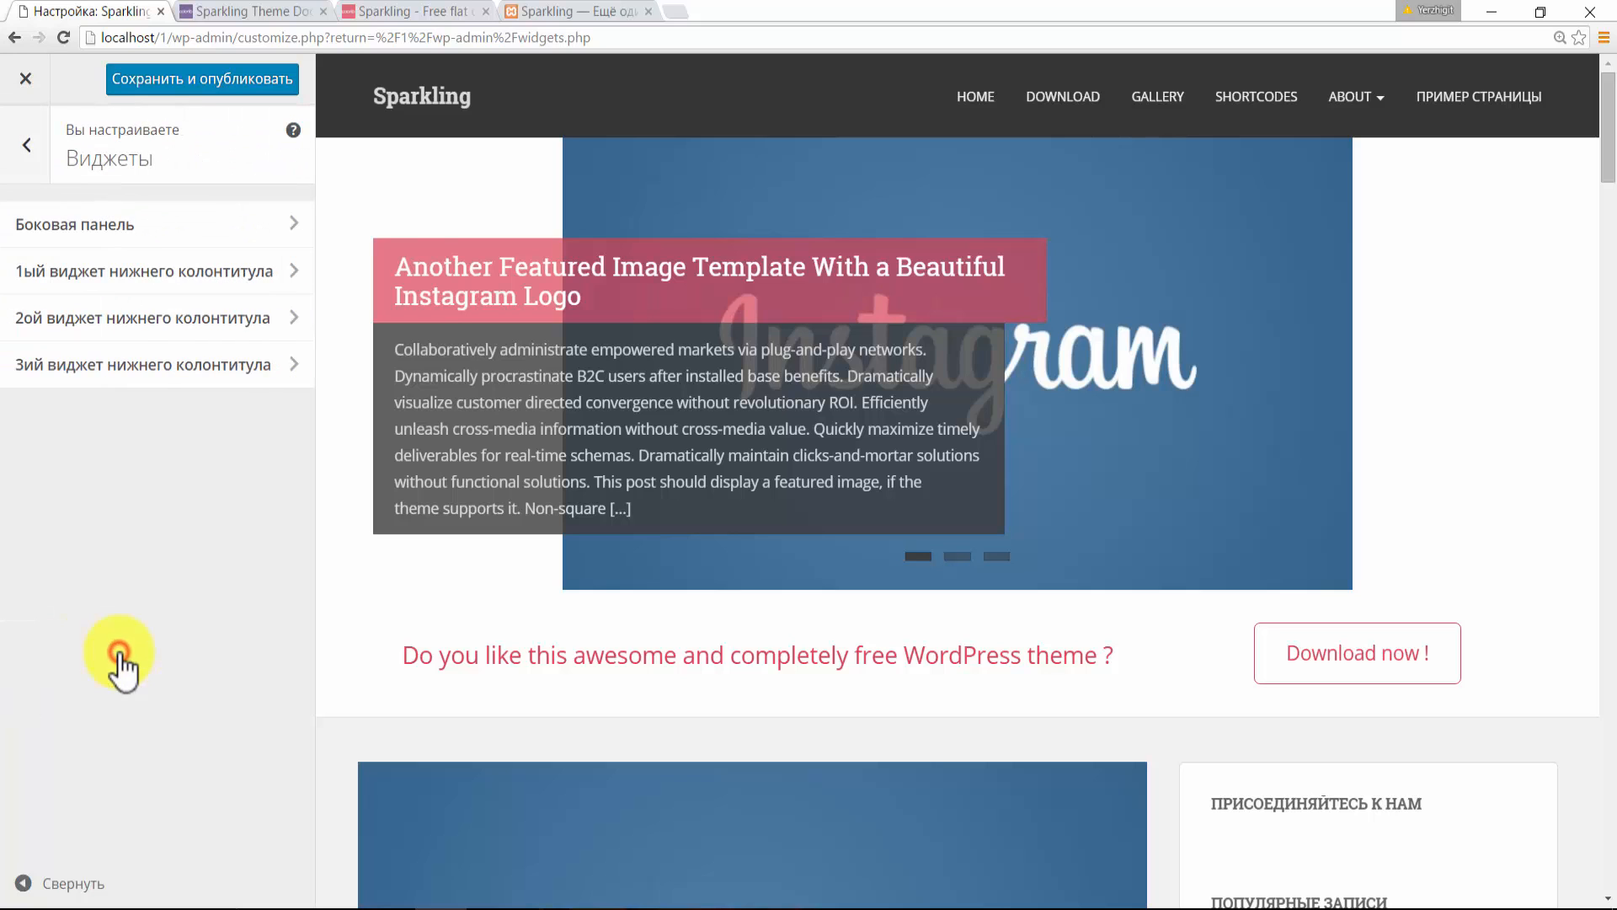
pyautogui.click(282, 274)
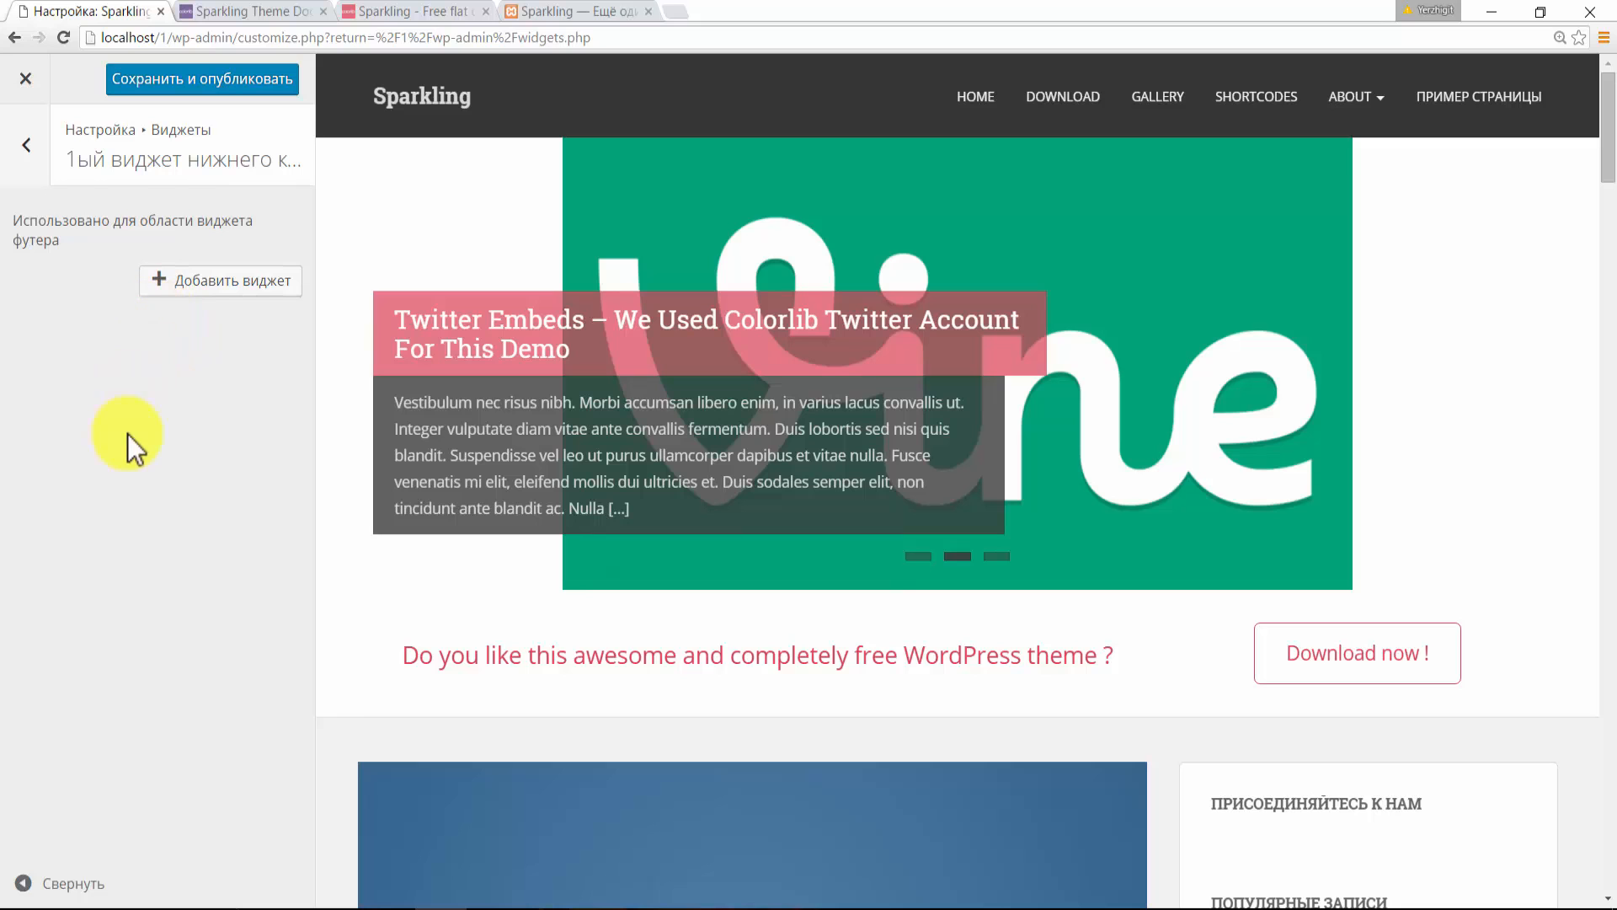
pyautogui.click(26, 152)
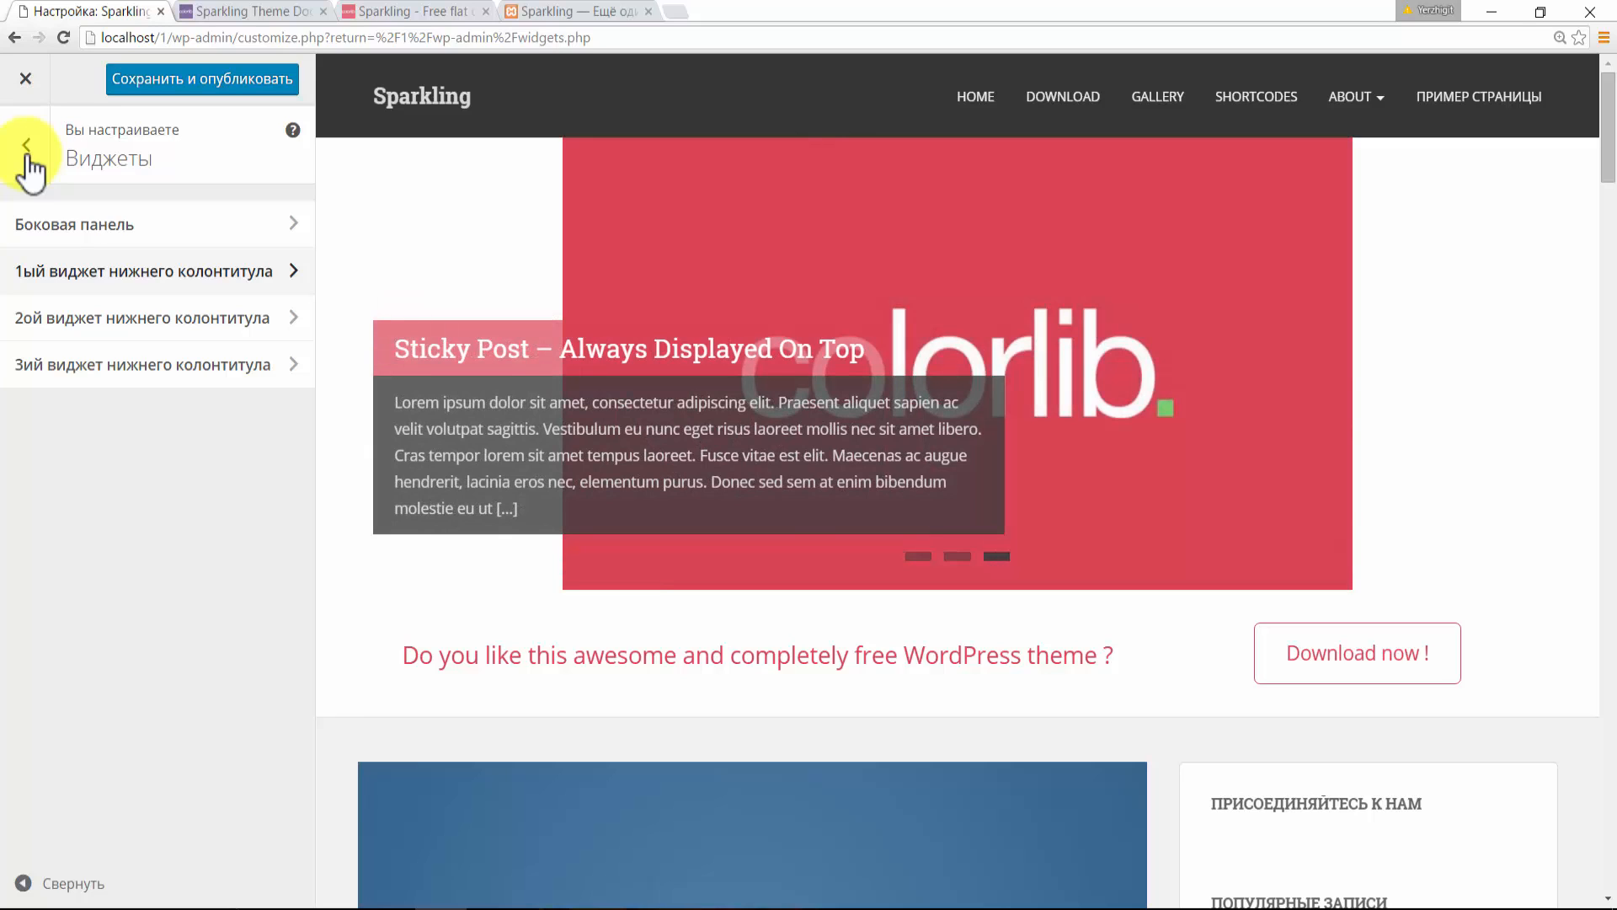
# - Examine the customizer's Боковая панель widget area, Меню section and Статическая главная страница settings
pyautogui.click(63, 225)
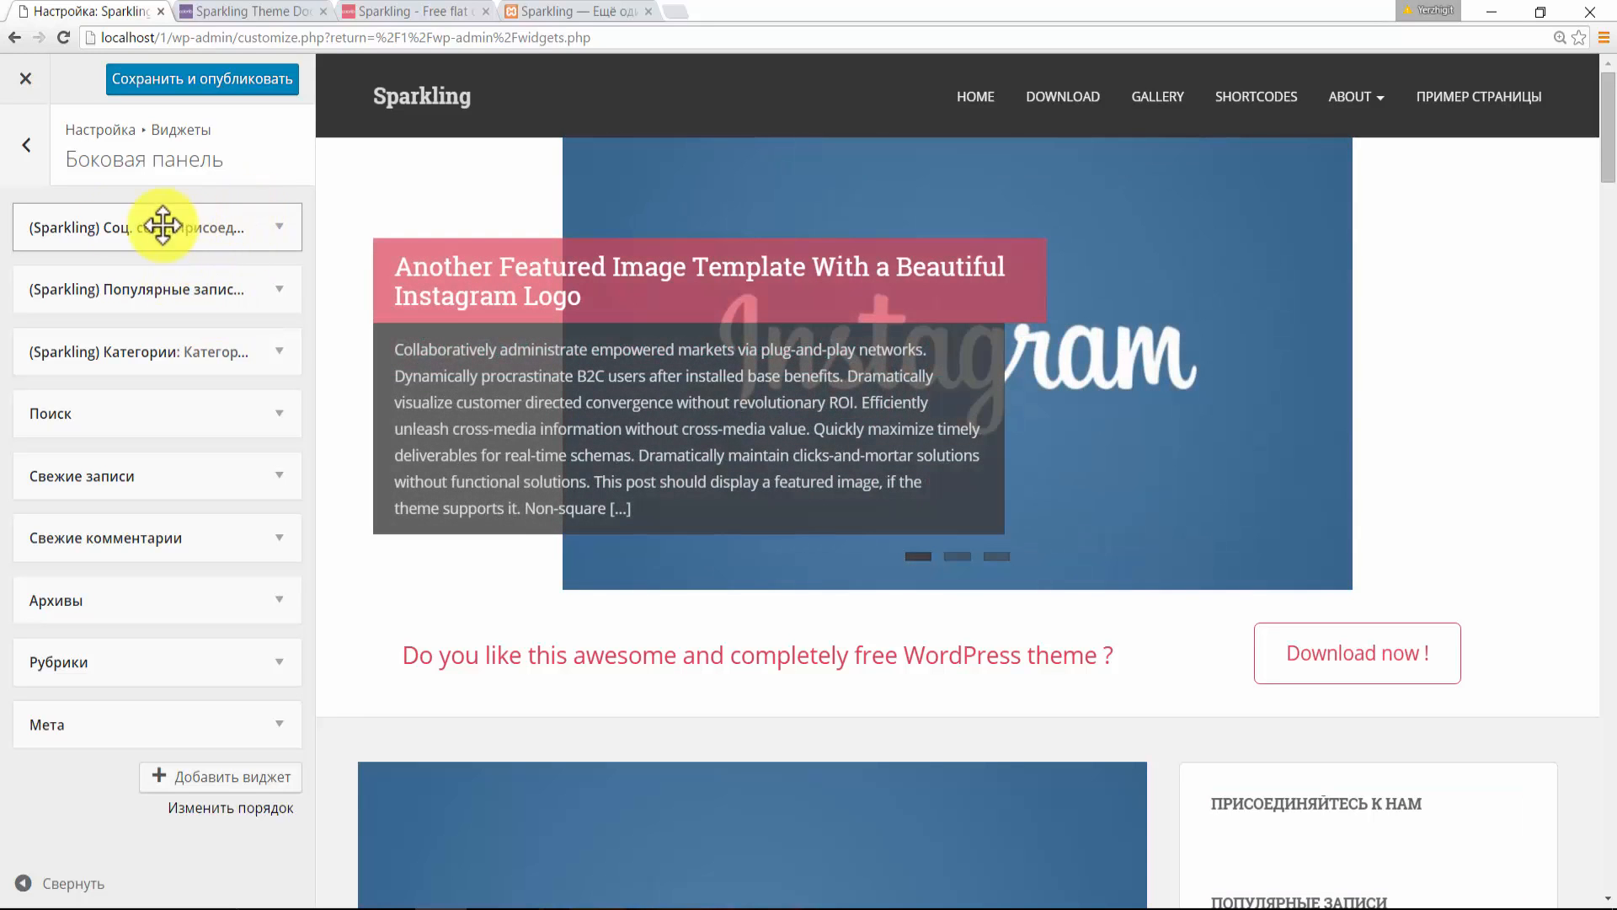
pyautogui.click(29, 150)
pyautogui.click(29, 150)
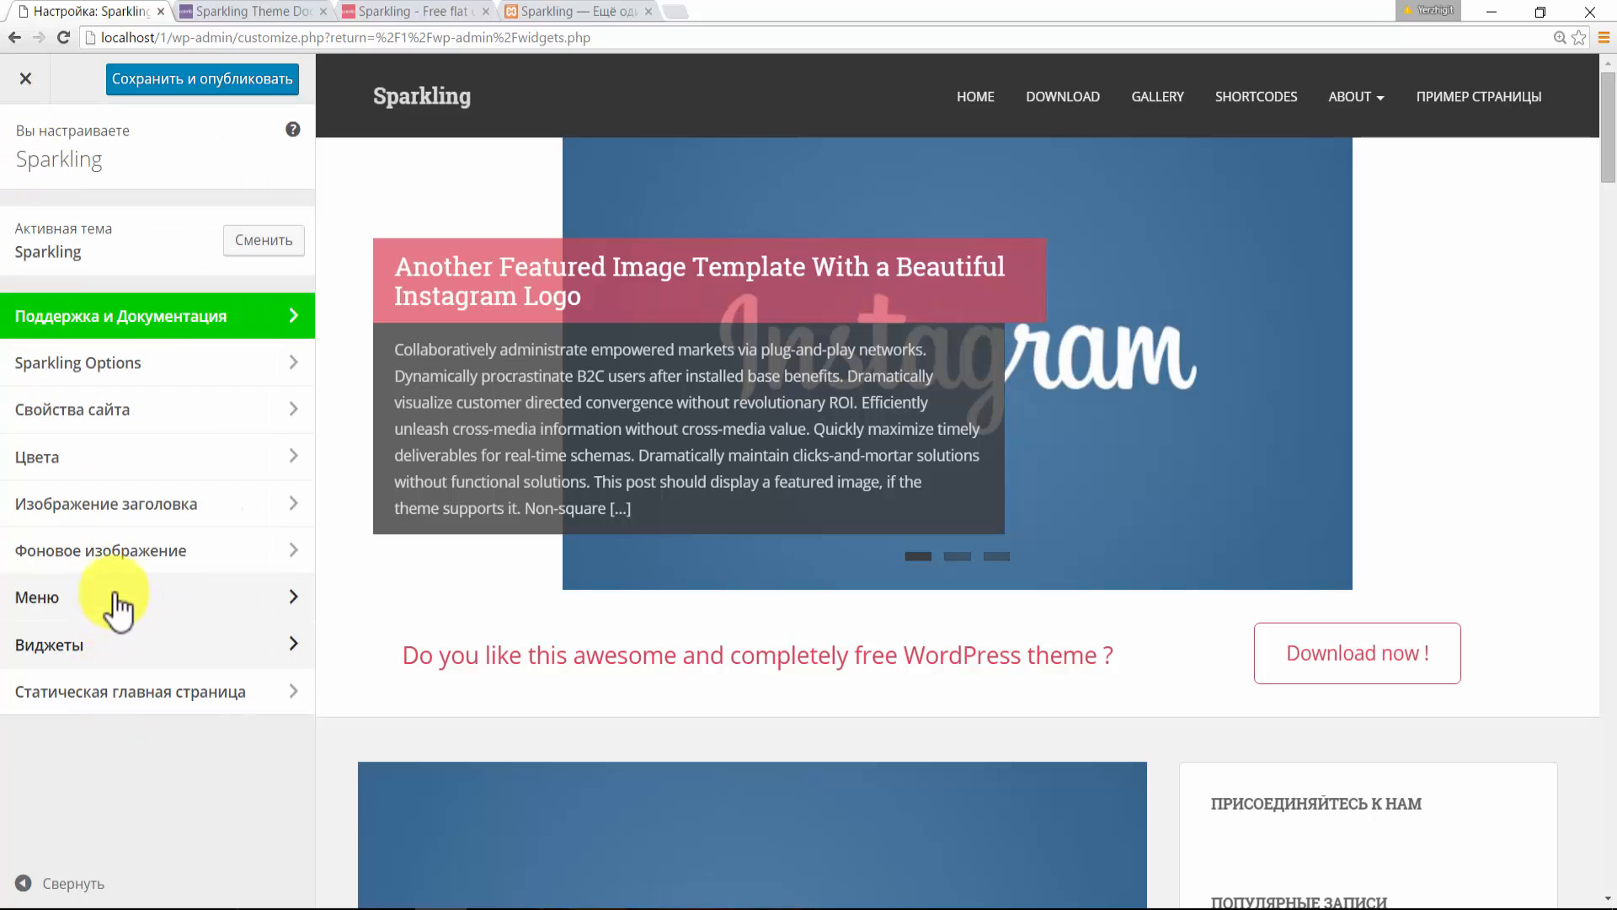
pyautogui.click(25, 596)
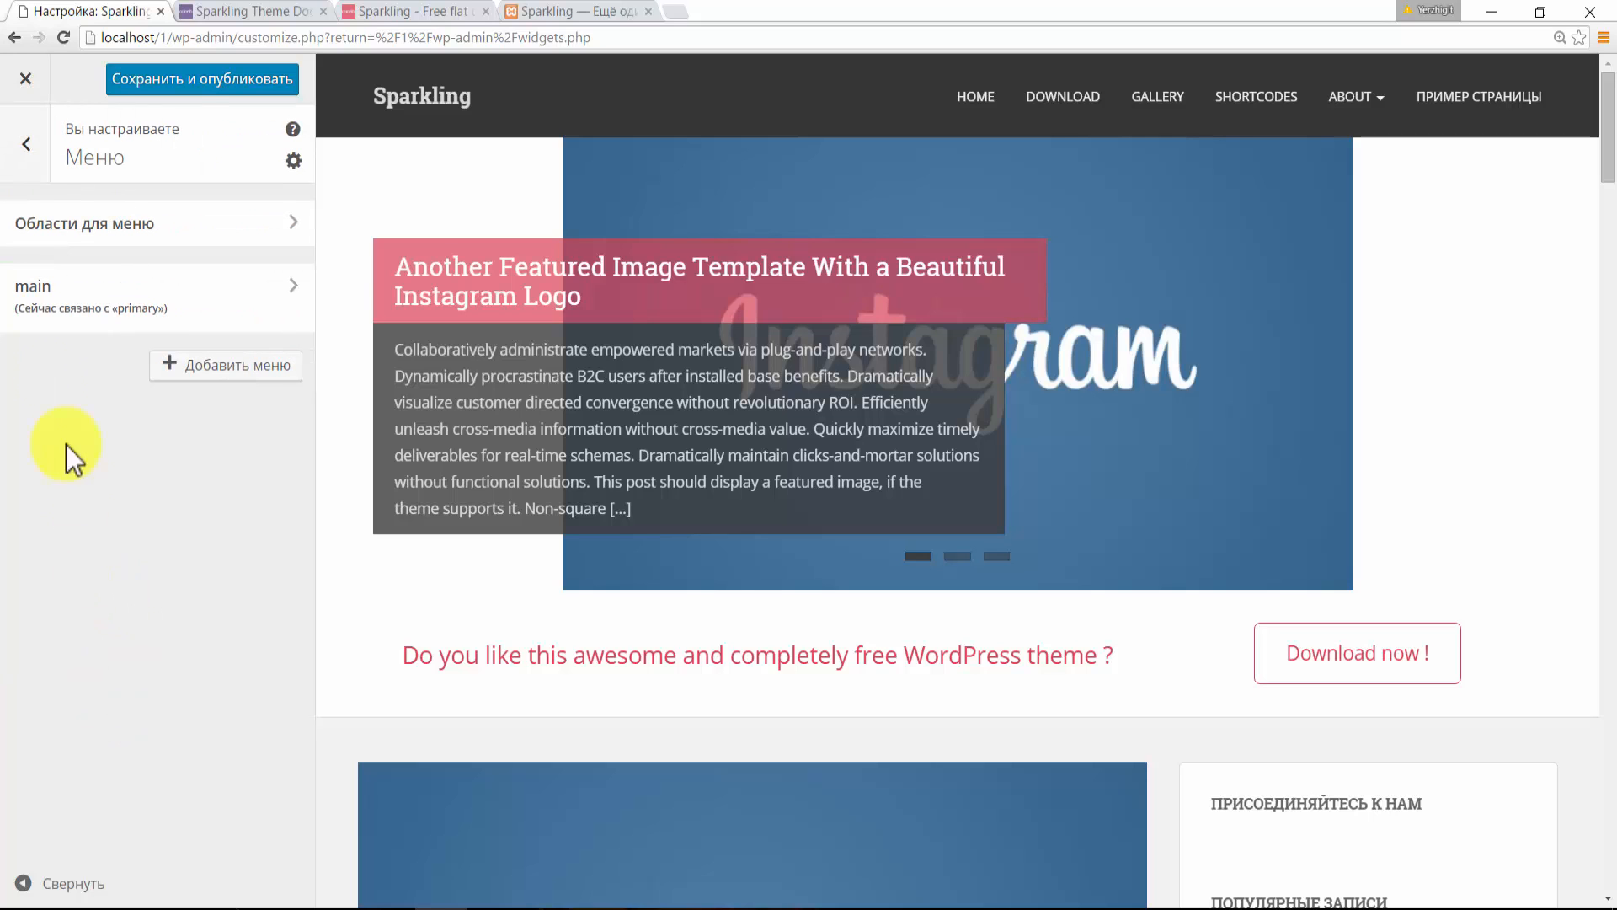
pyautogui.click(32, 140)
pyautogui.click(169, 700)
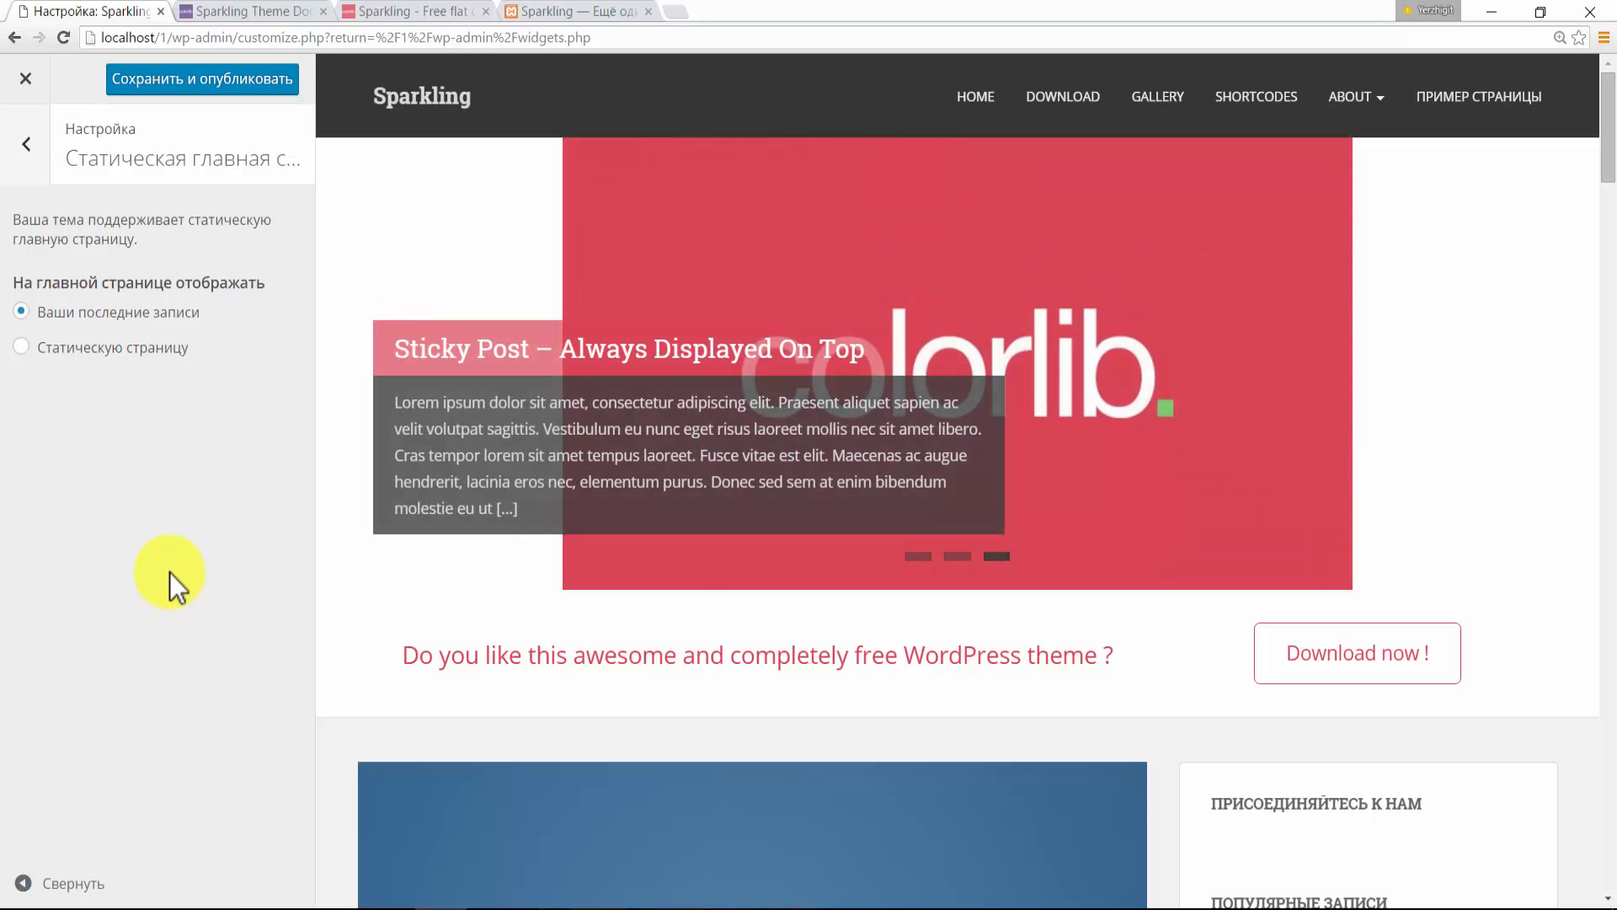
pyautogui.click(34, 149)
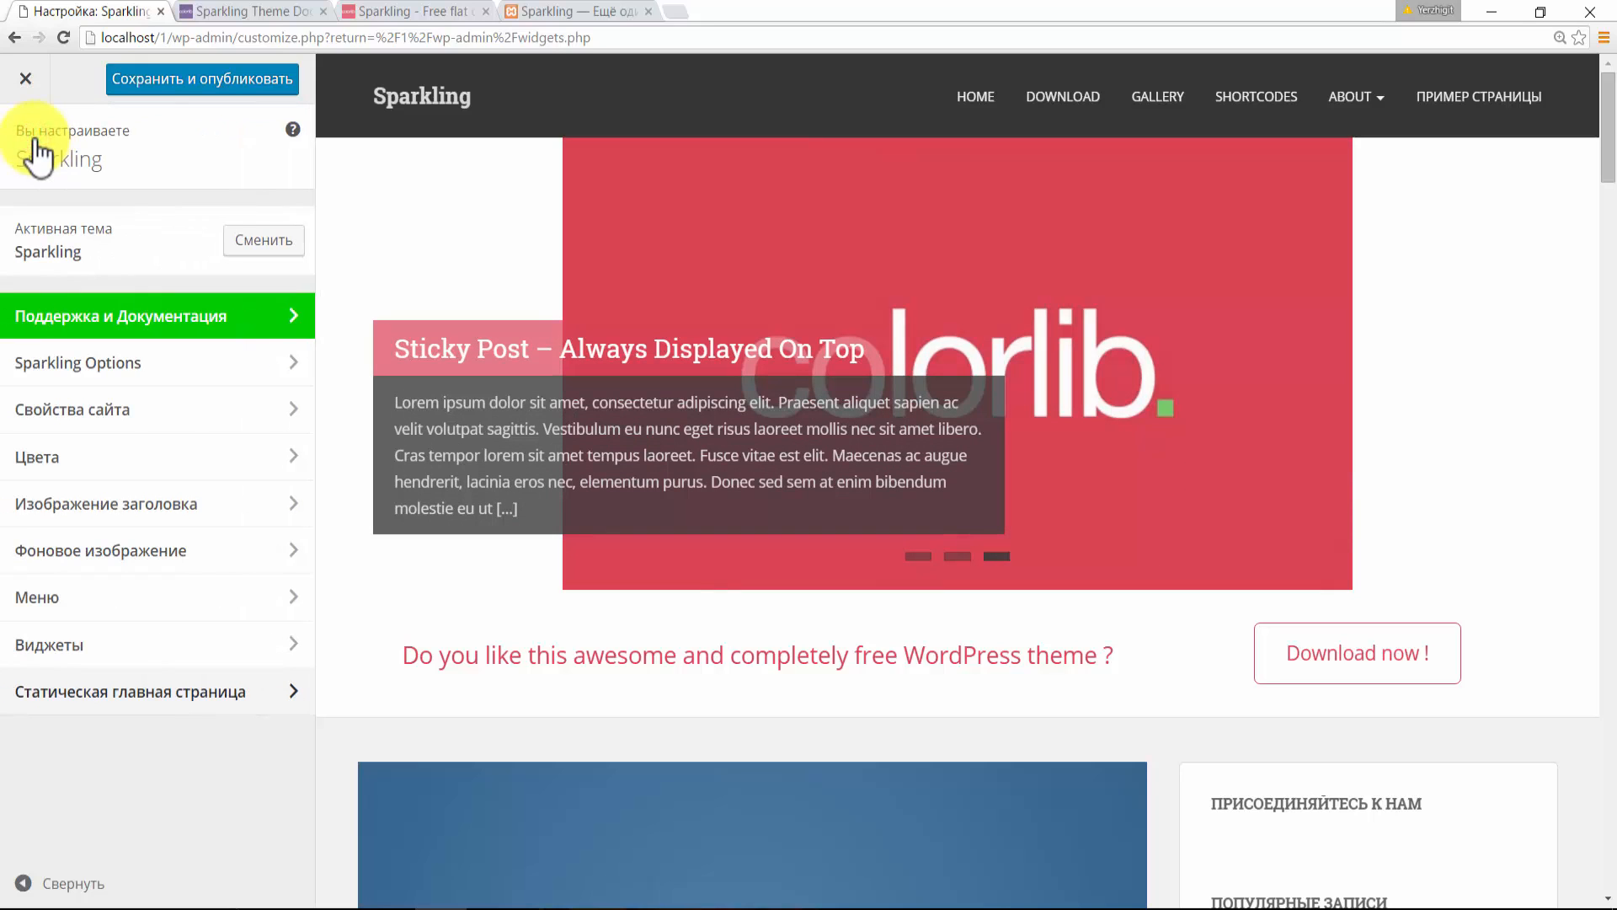
# - Leave the customizer and review the (Sparkling) Соц. сети widget and the widget areas on the Виджеты admin page
pyautogui.click(25, 78)
pyautogui.click(778, 227)
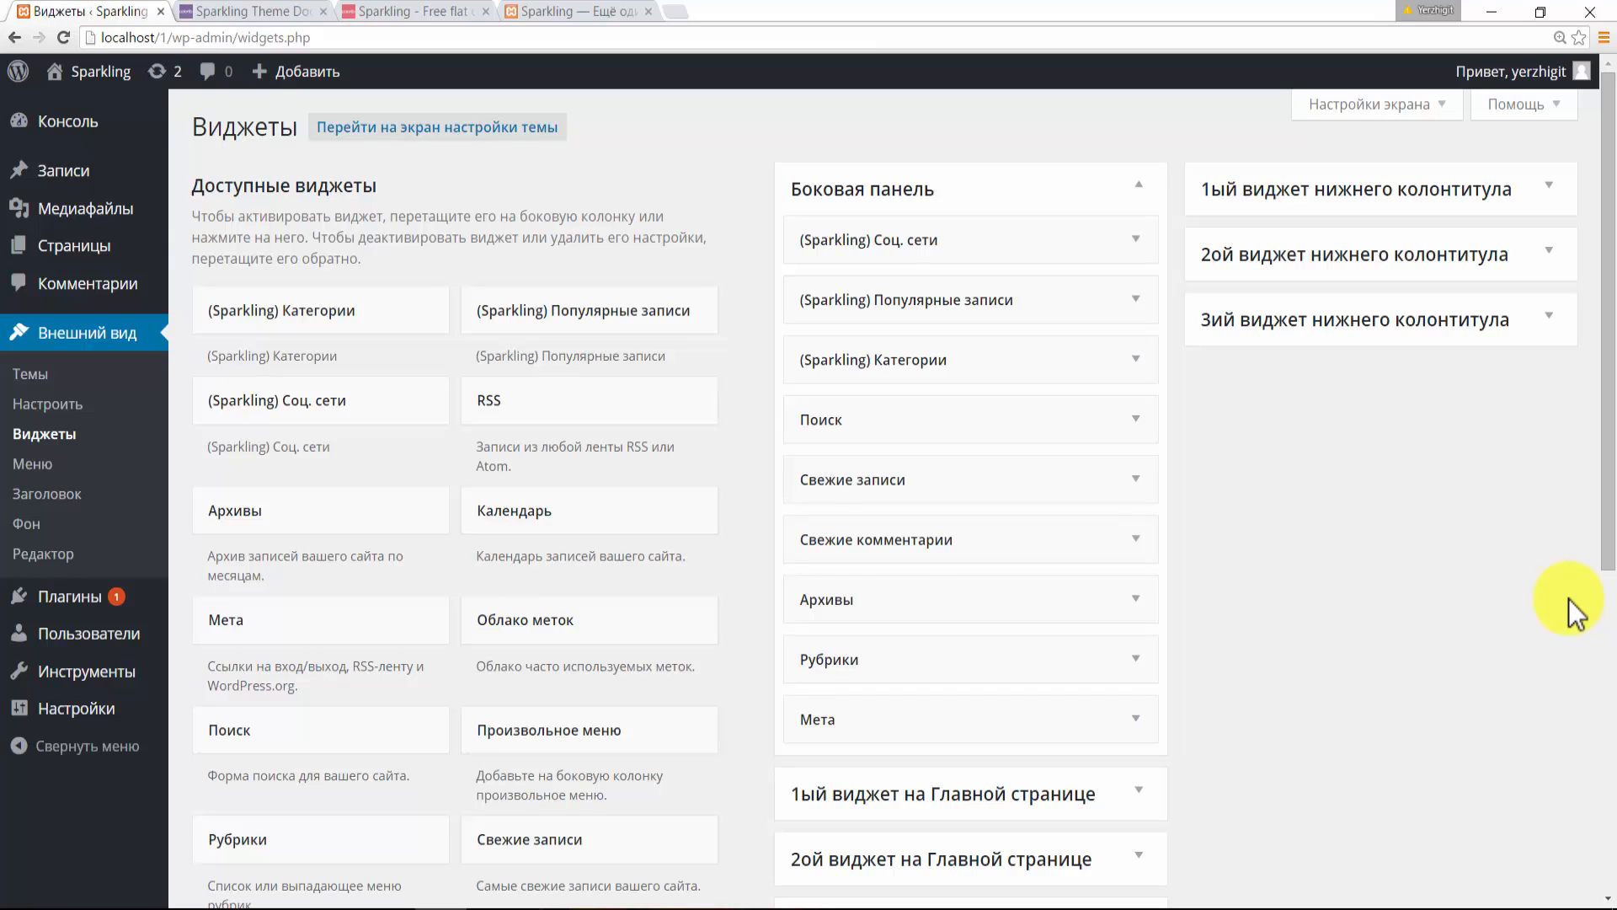
pyautogui.click(1134, 240)
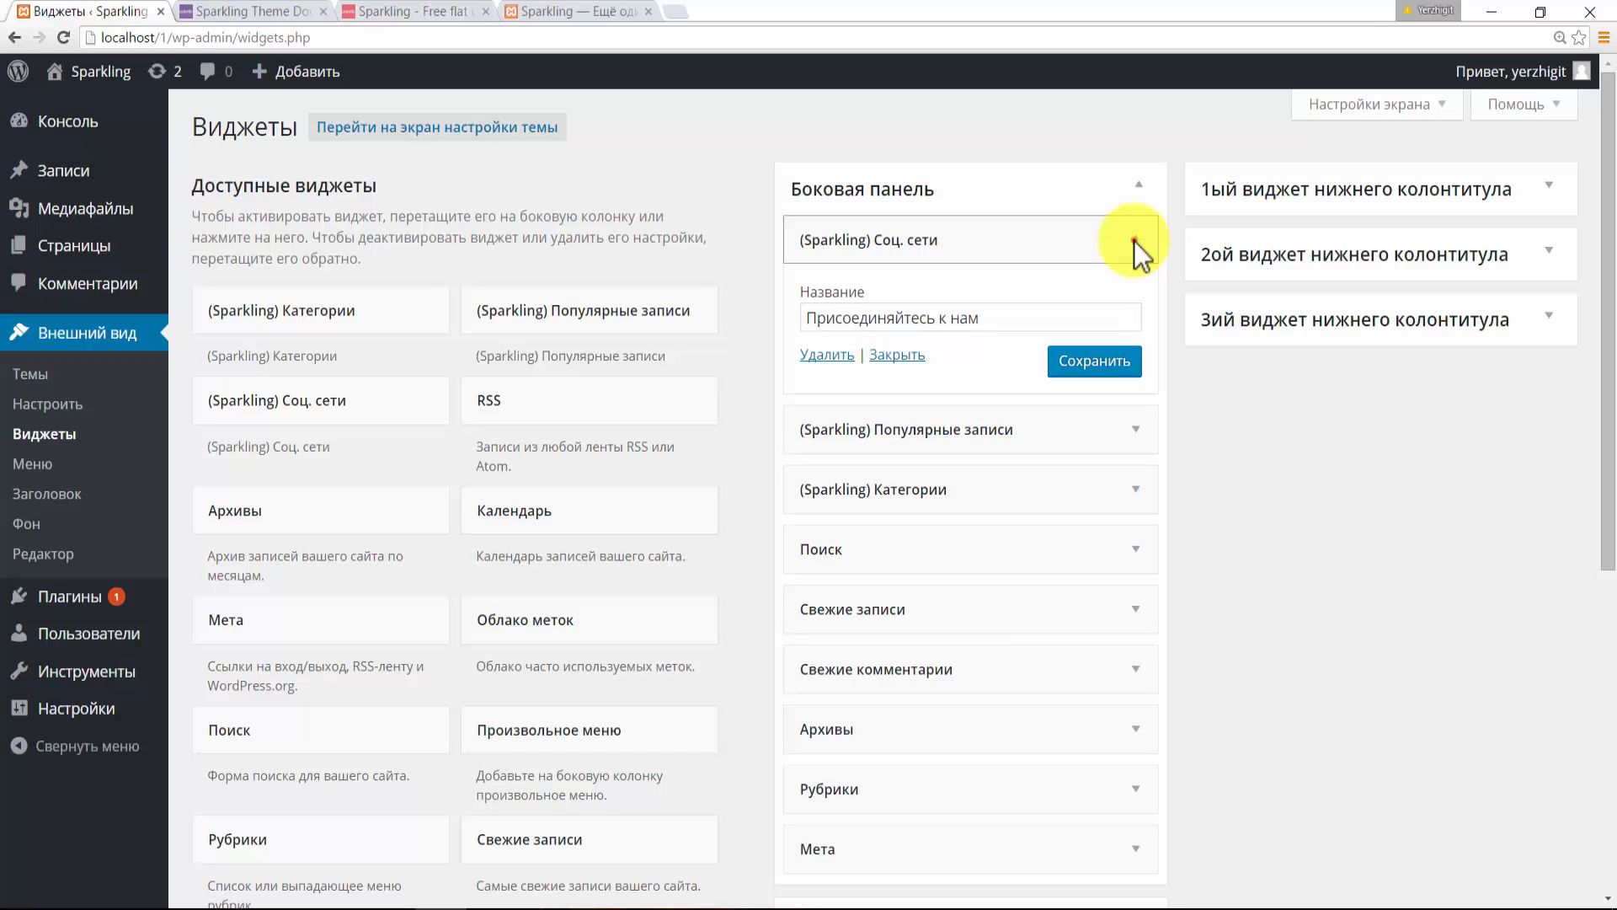
pyautogui.click(1133, 240)
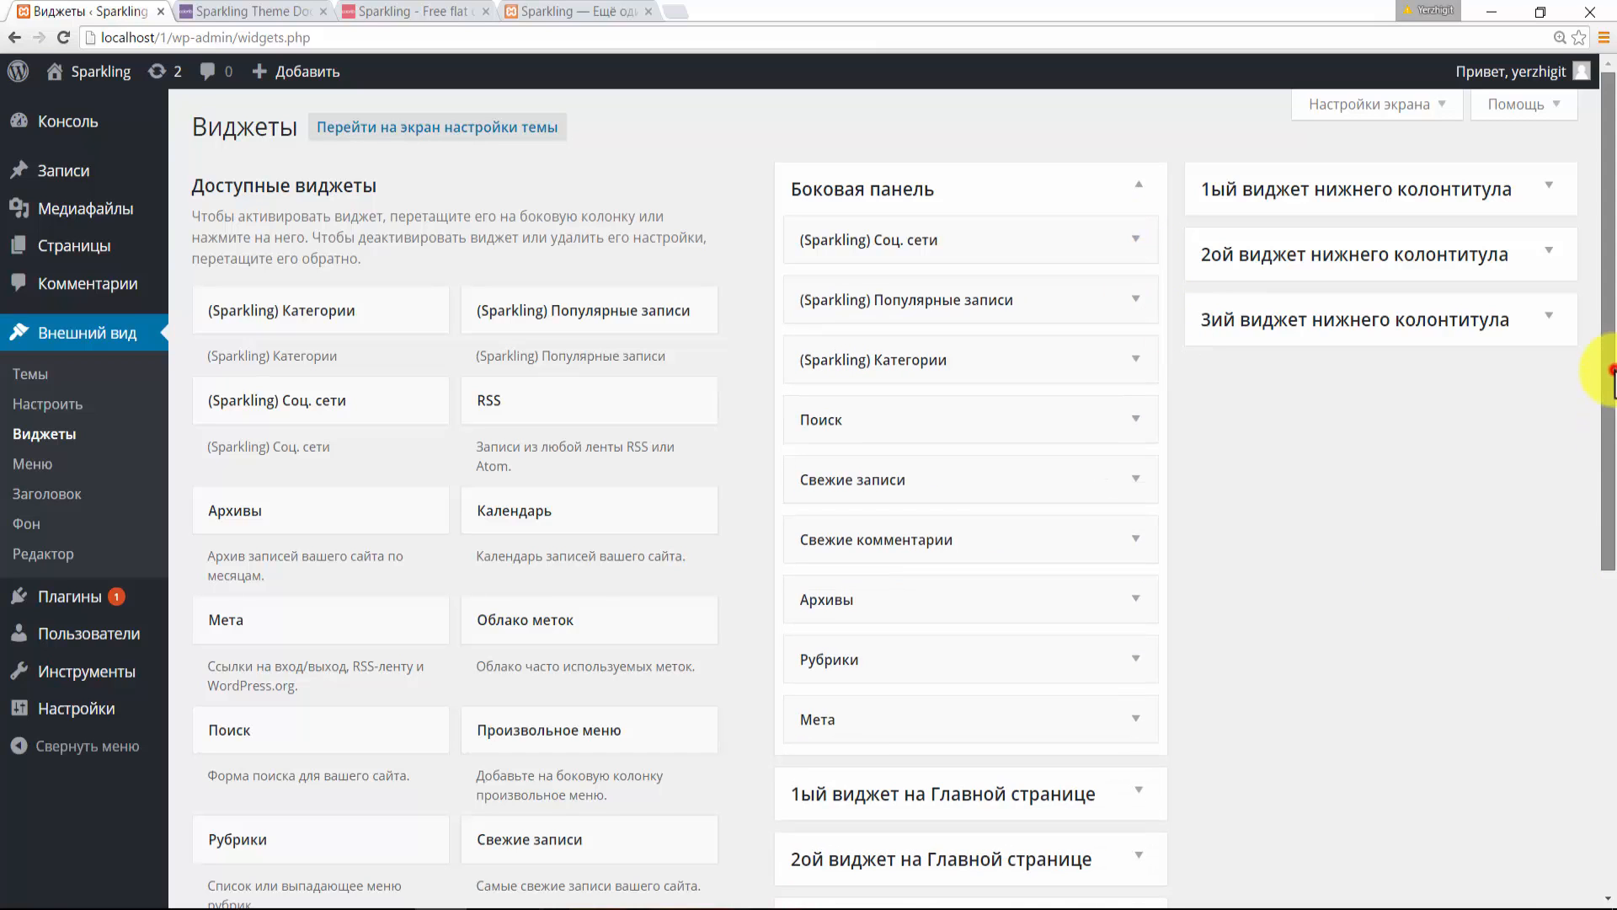
pyautogui.moveTo(1614, 379); pyautogui.dragTo(1613, 413)
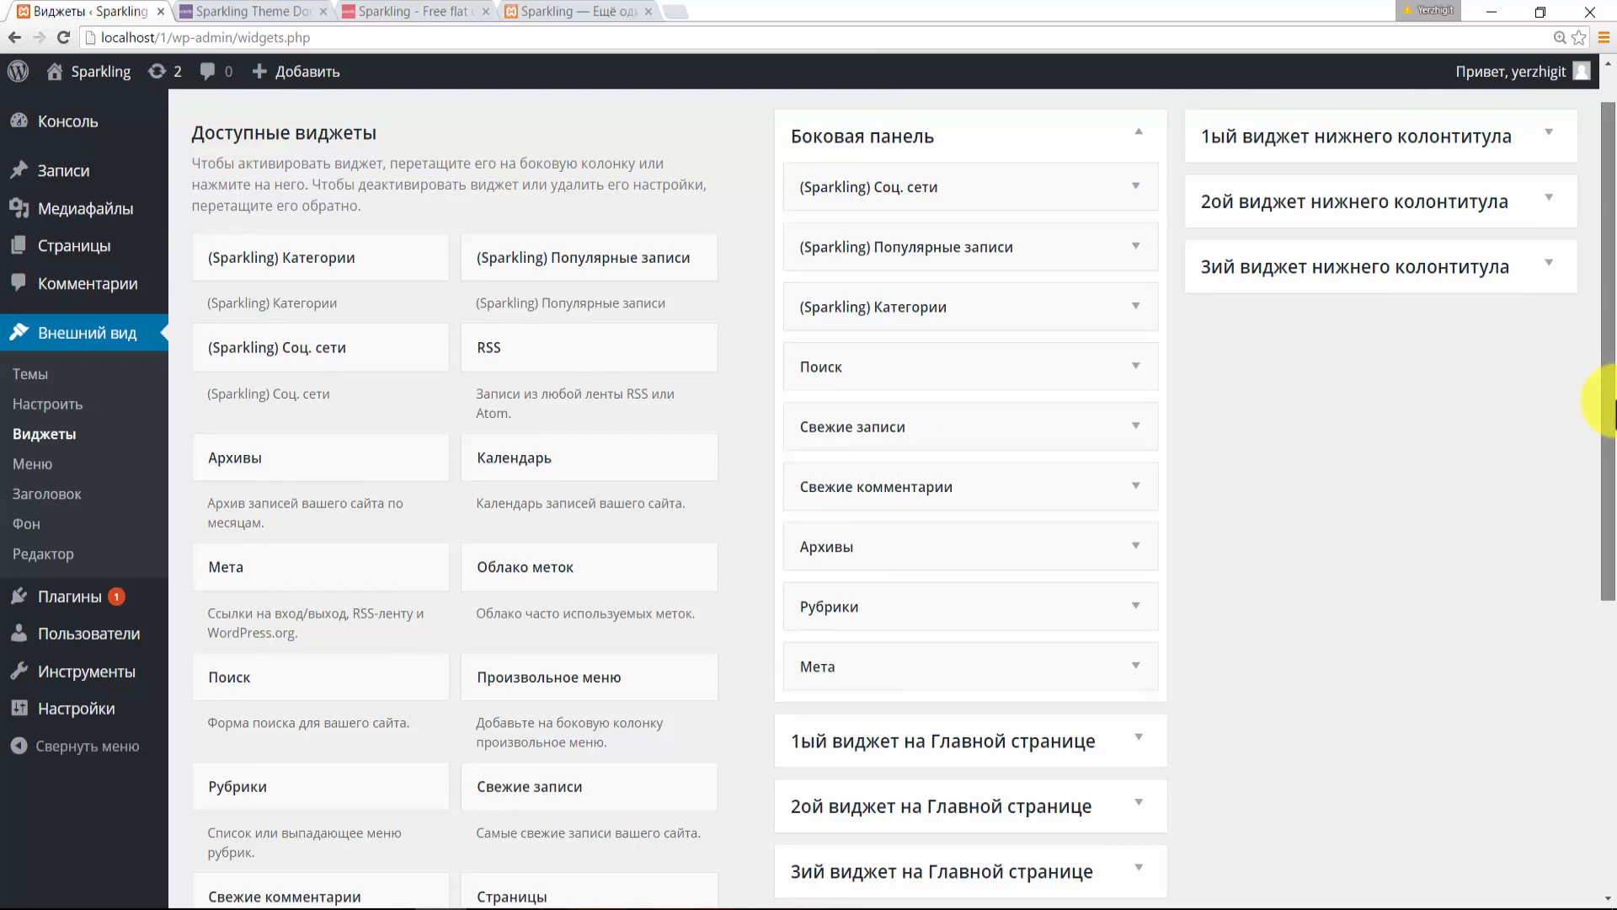
pyautogui.scroll(1, 1600, 370)
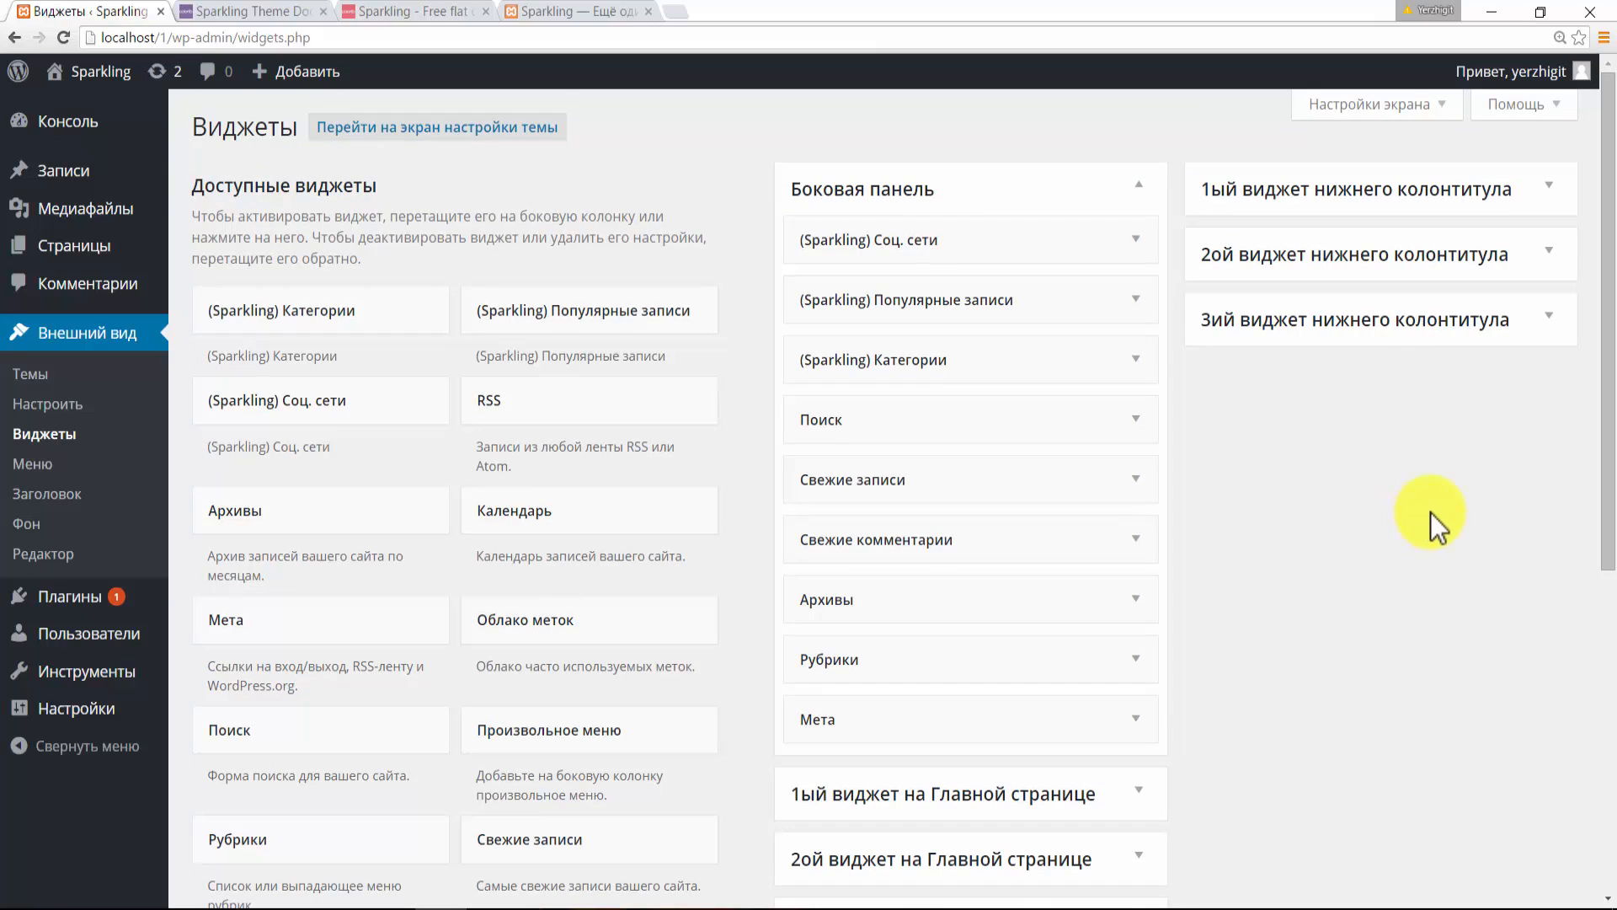
# - Examine the Follow Us sidebar icons and the footer widget columns on the colorlib Sparkling demo site
pyautogui.click(242, 11)
pyautogui.click(455, 13)
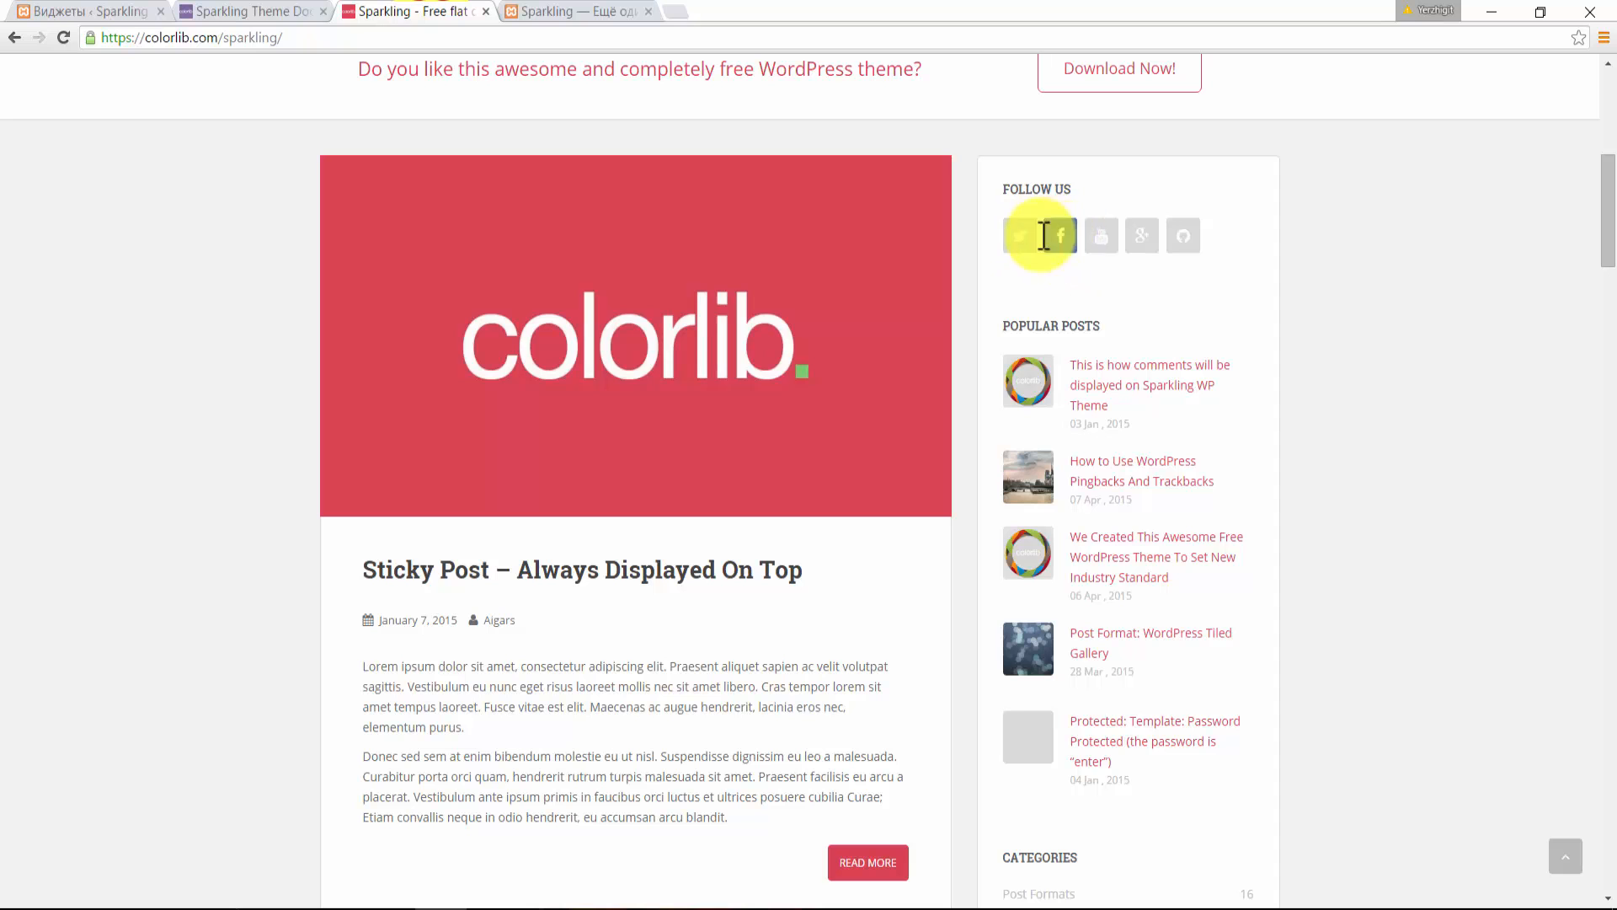
pyautogui.moveTo(1608, 214)
pyautogui.mouseDown()
pyautogui.moveTo(1608, 138)
pyautogui.moveTo(1609, 206)
pyautogui.mouseUp()
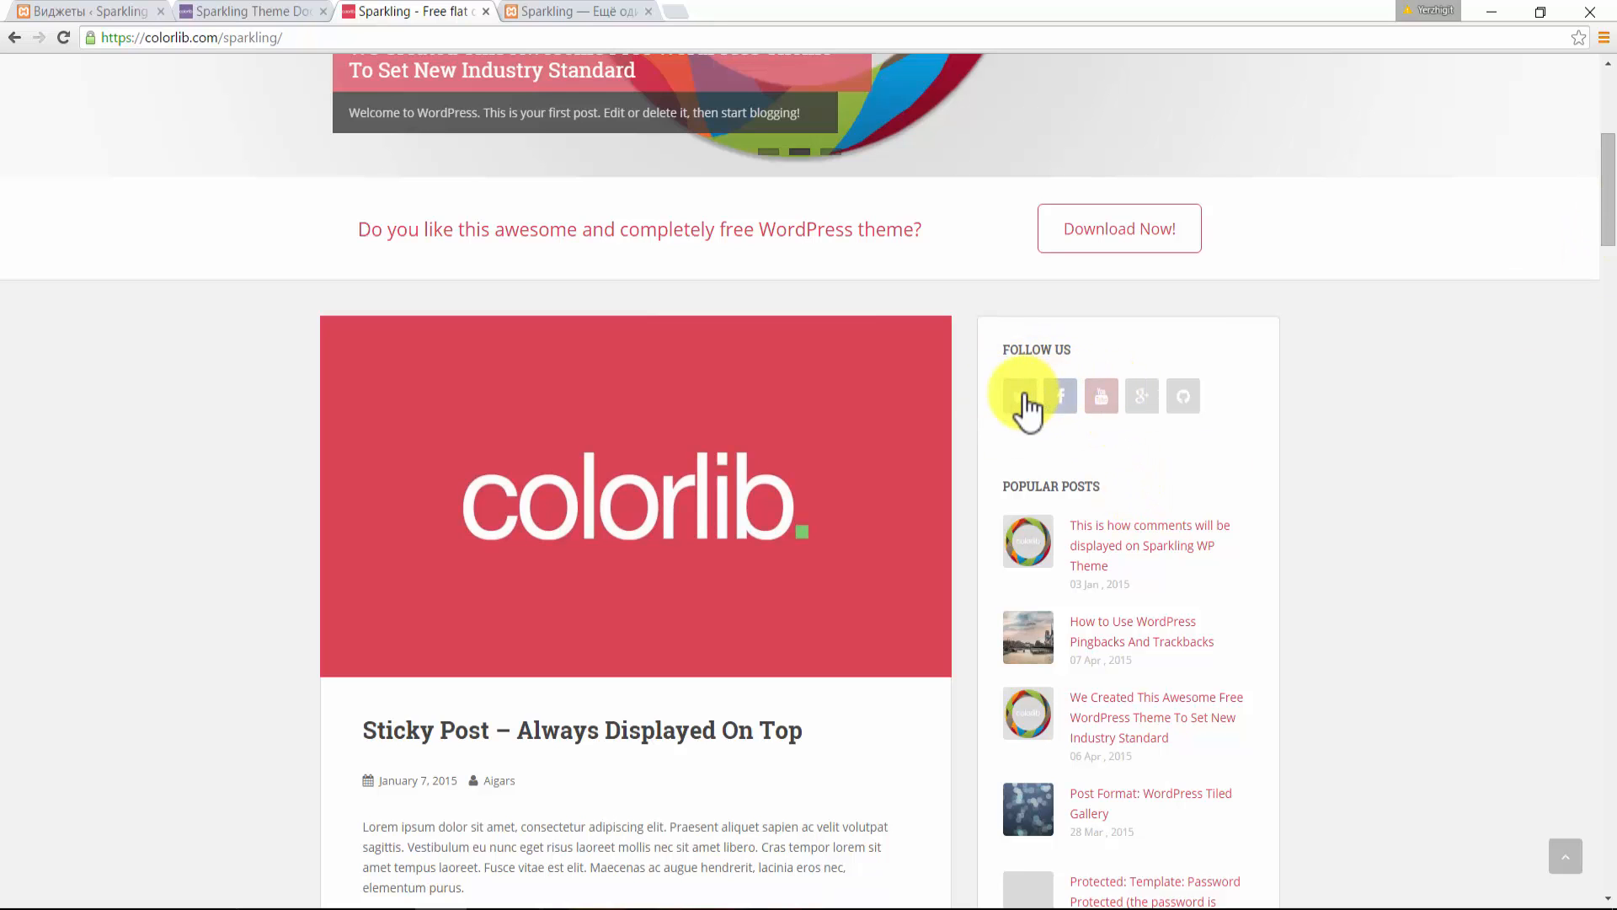
pyautogui.moveTo(1610, 222); pyautogui.dragTo(1604, 834)
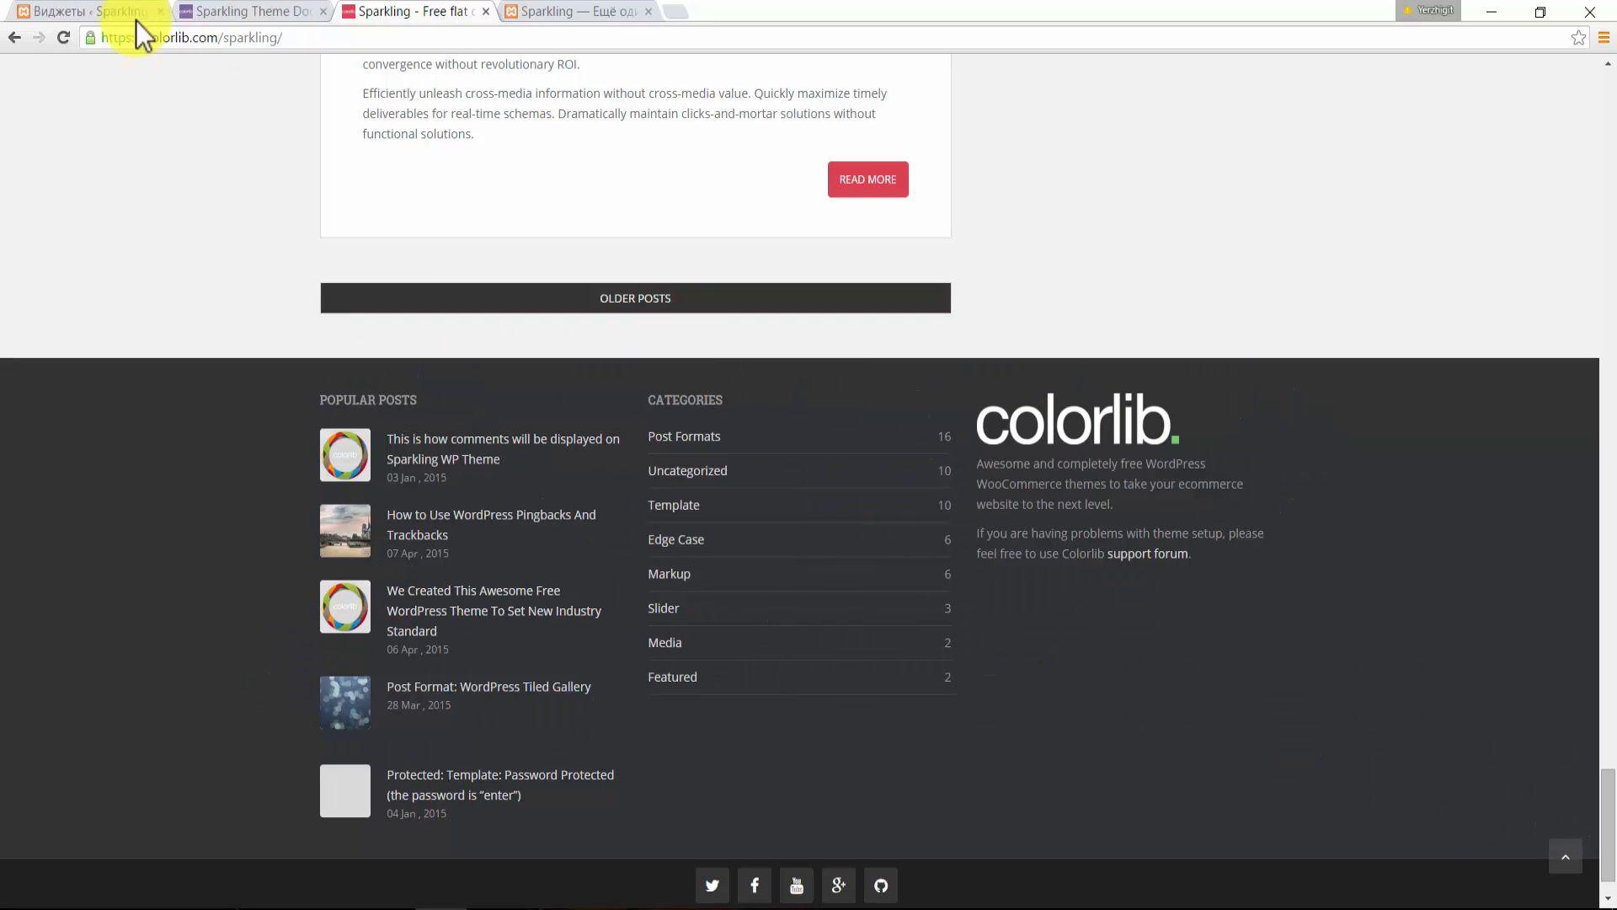
# - Add the (Sparkling) Популярные записи widget to the 1ый виджет нижнего колонтитула area to match the demo footer
pyautogui.click(84, 13)
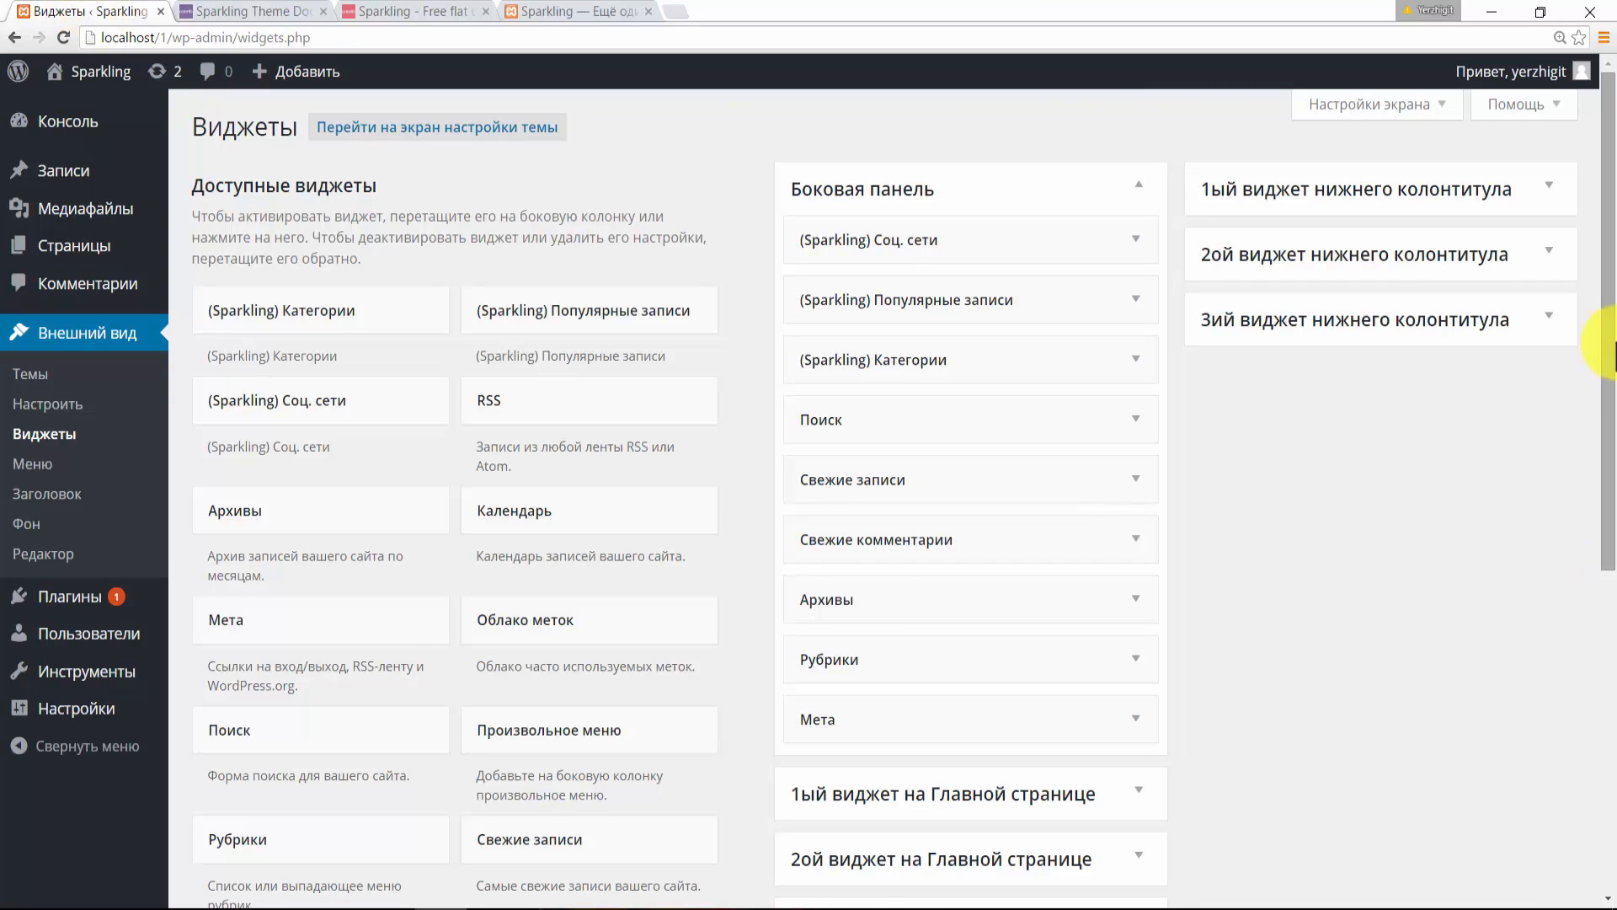
pyautogui.moveTo(1609, 343)
pyautogui.mouseDown()
pyautogui.moveTo(1610, 406)
pyautogui.moveTo(1610, 345)
pyautogui.mouseUp()
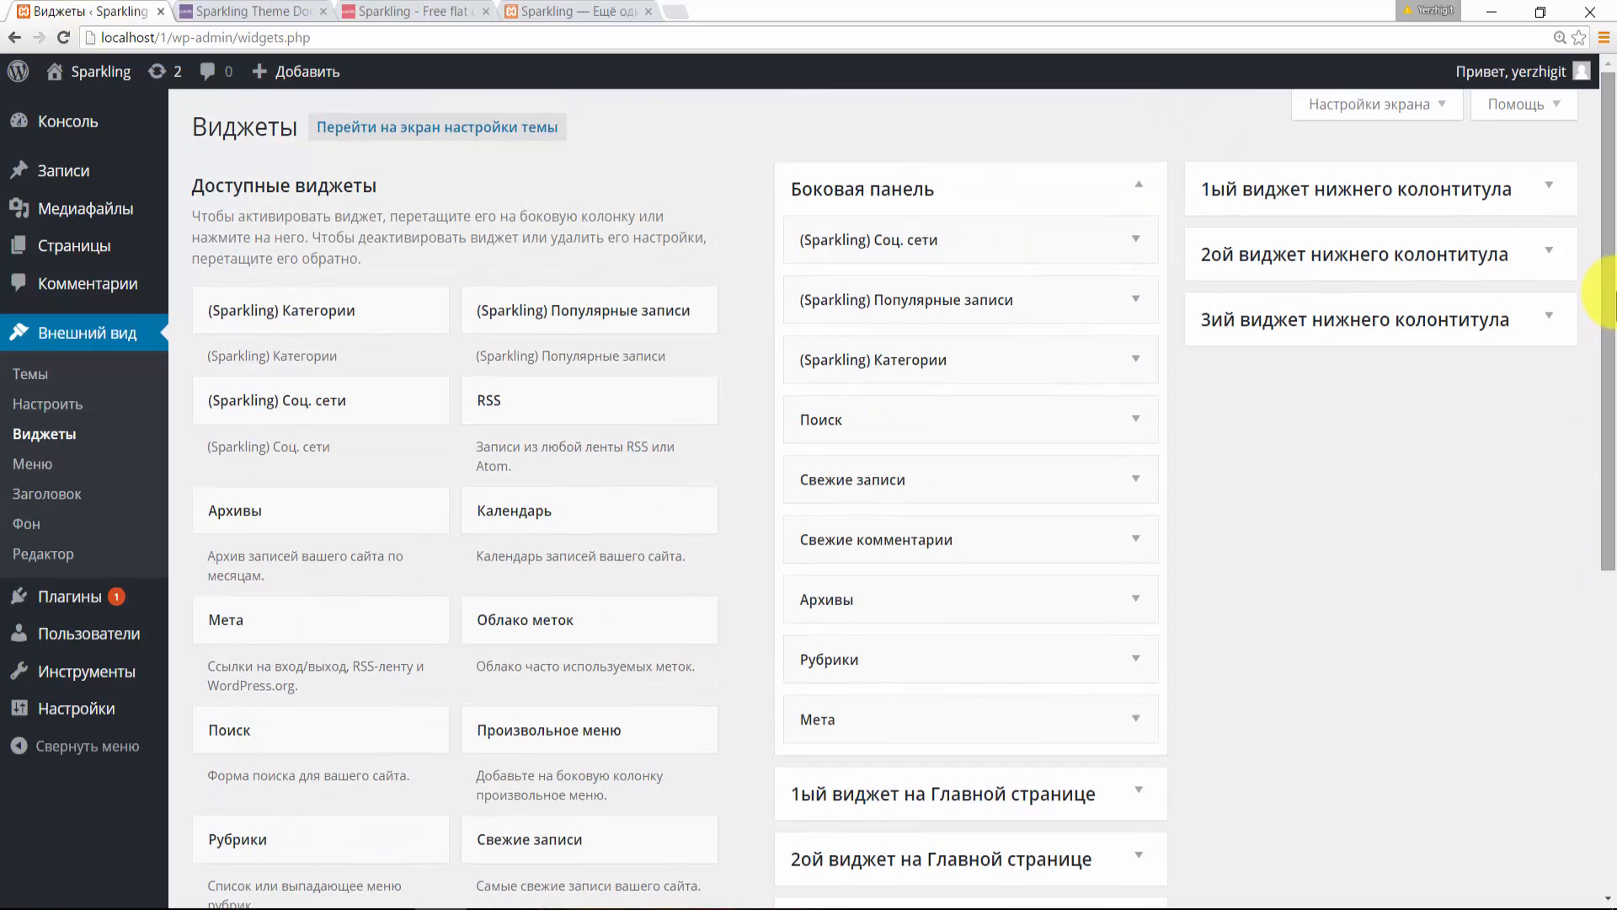
pyautogui.click(1487, 202)
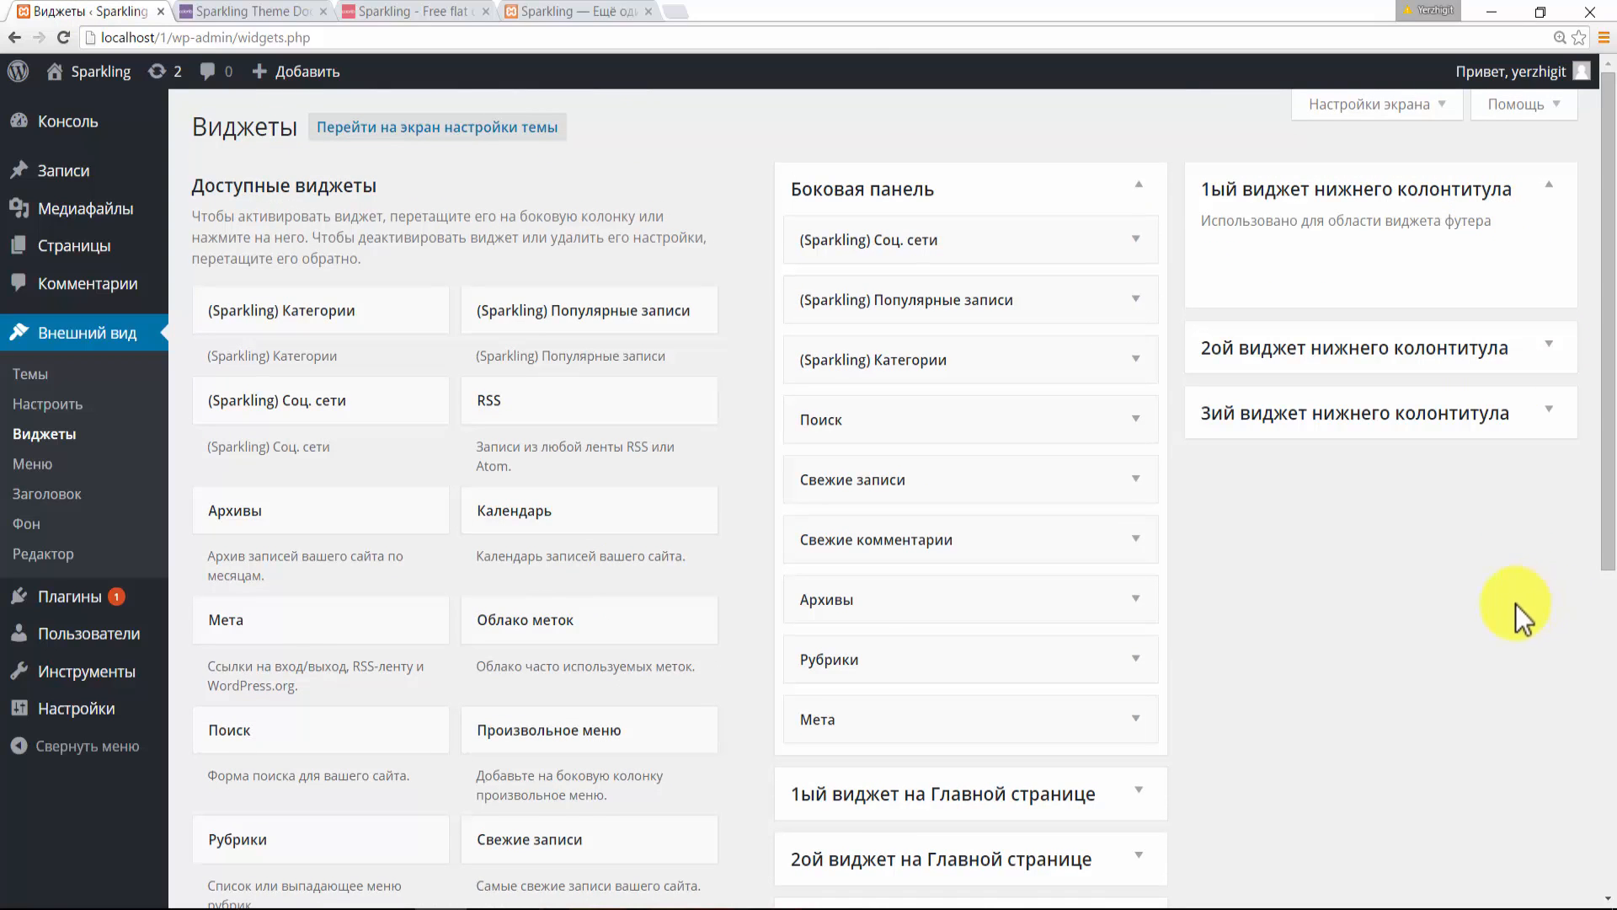
pyautogui.click(431, 11)
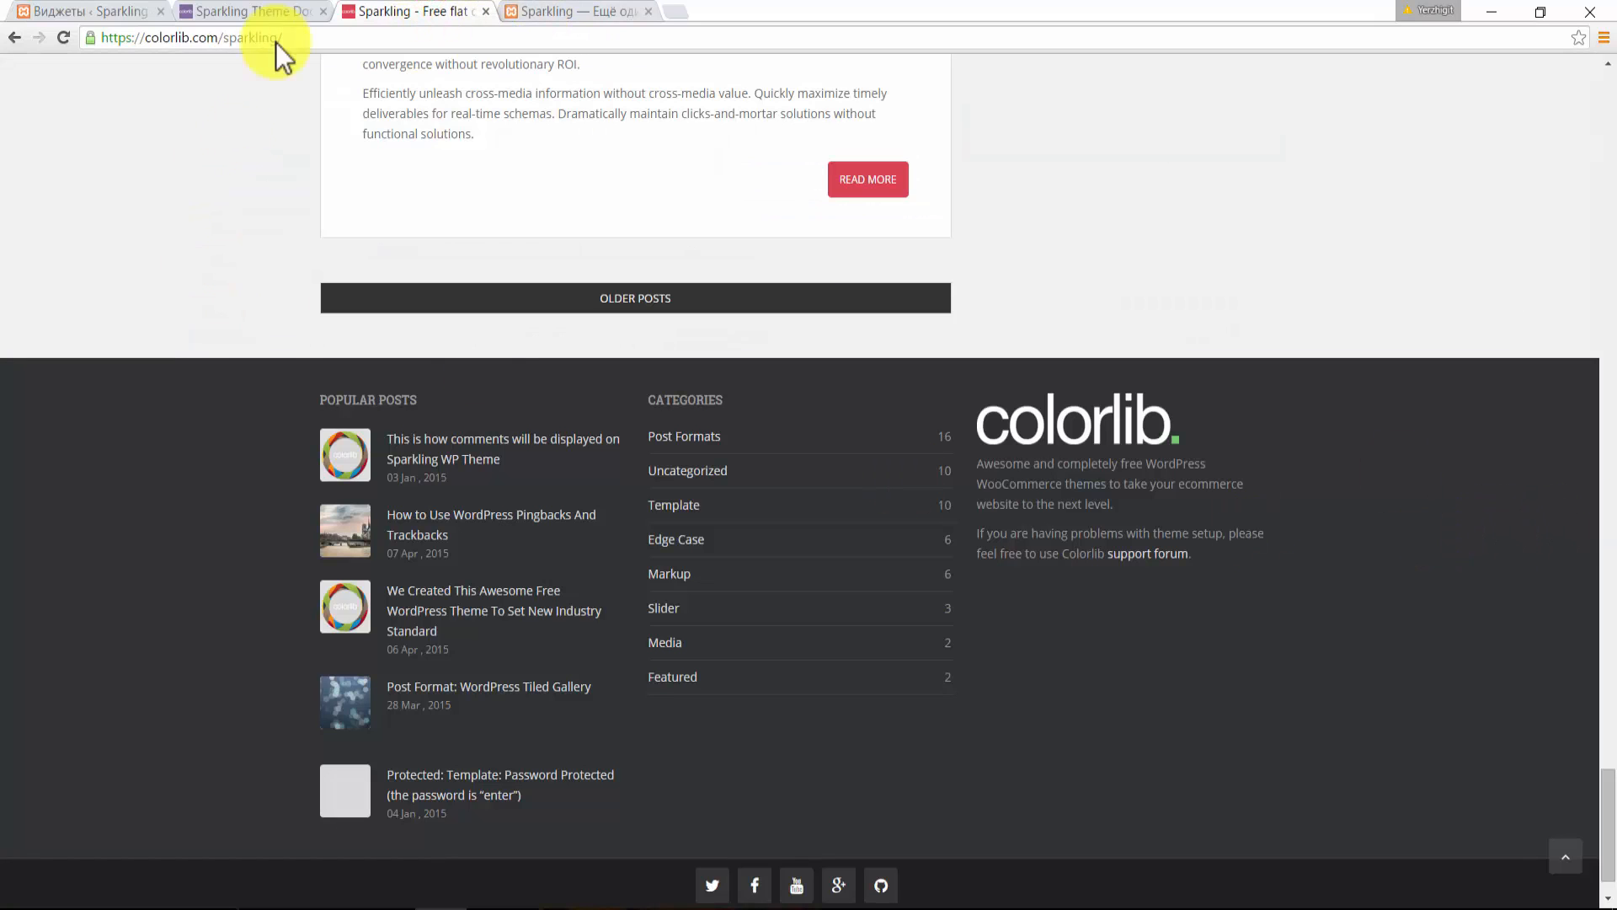
pyautogui.click(60, 12)
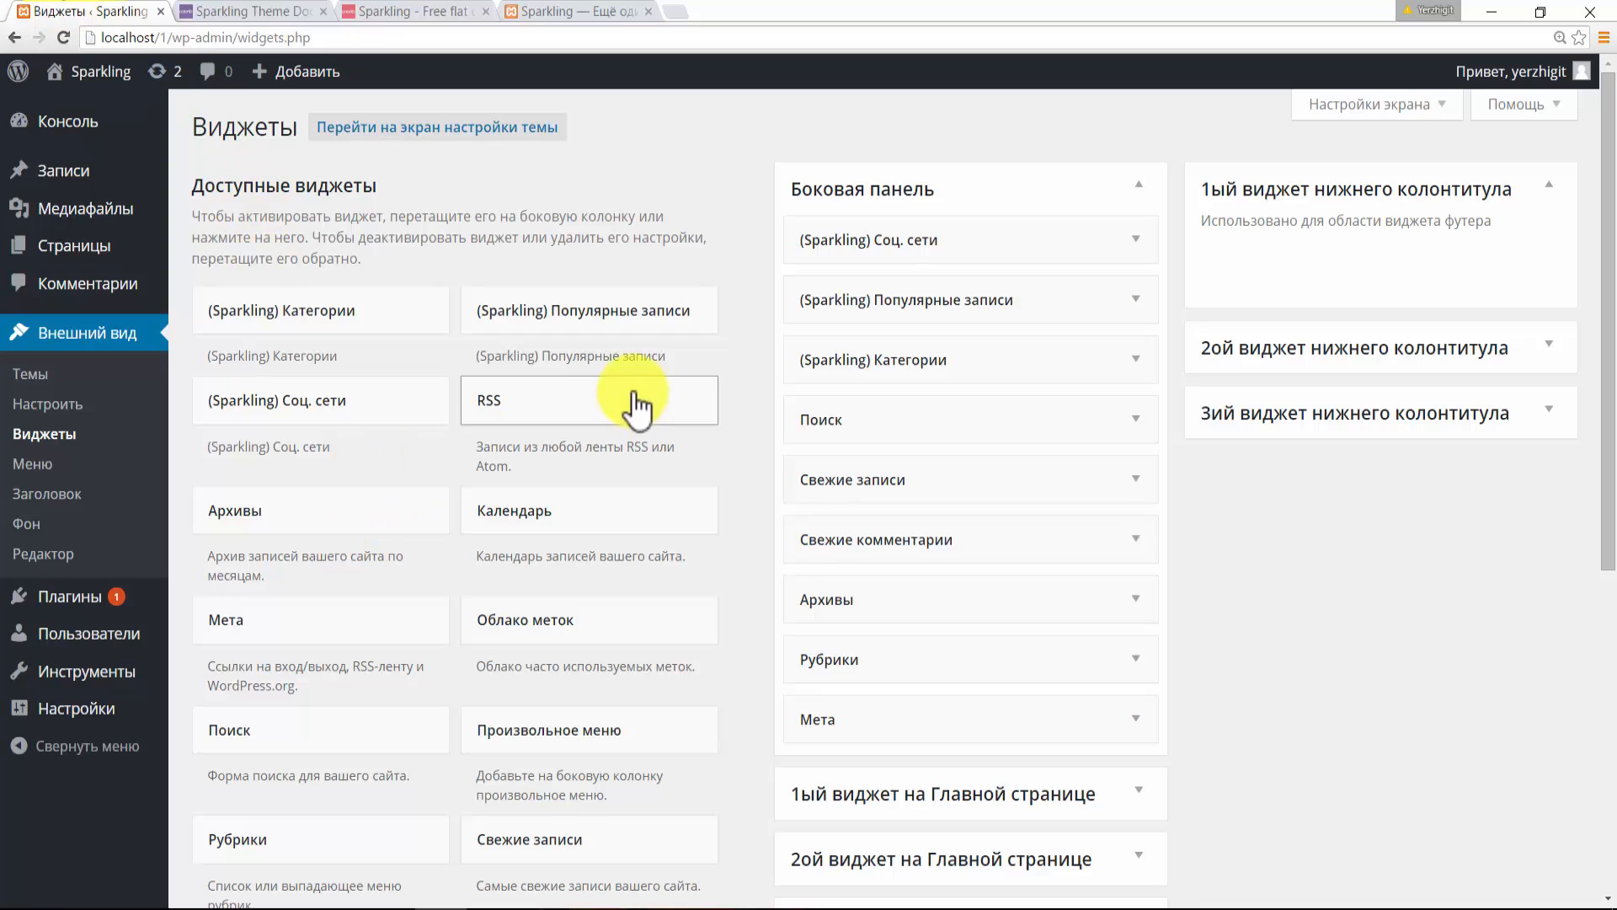
pyautogui.moveTo(617, 325); pyautogui.dragTo(1310, 270)
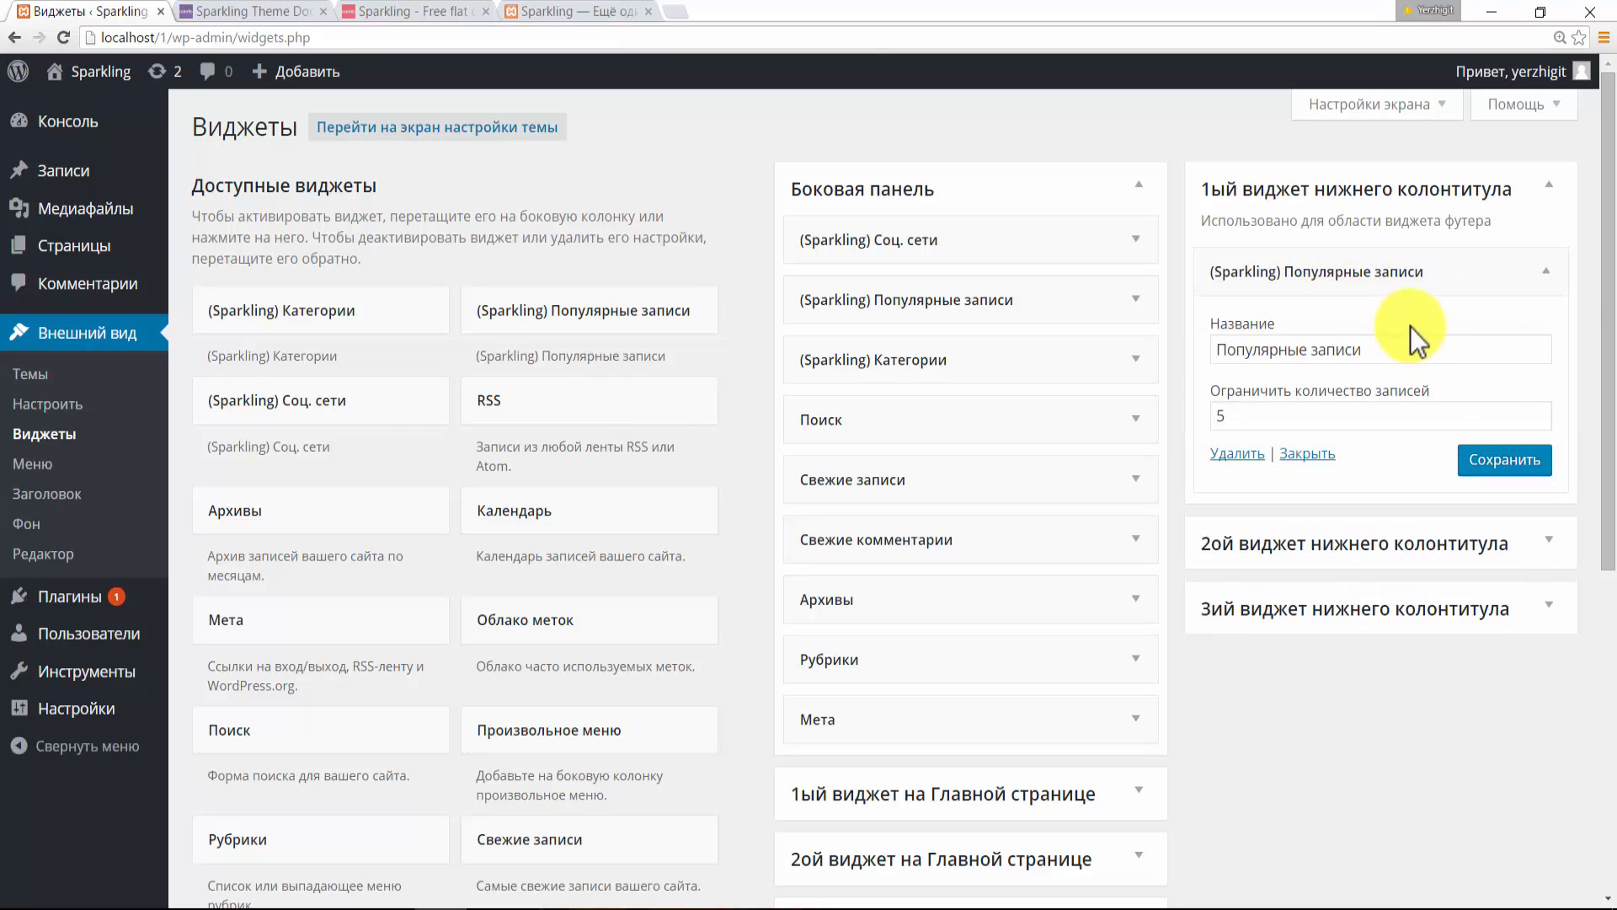
pyautogui.click(1548, 271)
# - Expand the 2ой виджет нижнего колонтитула area and check the matching column in the demo site's footer
pyautogui.click(1550, 347)
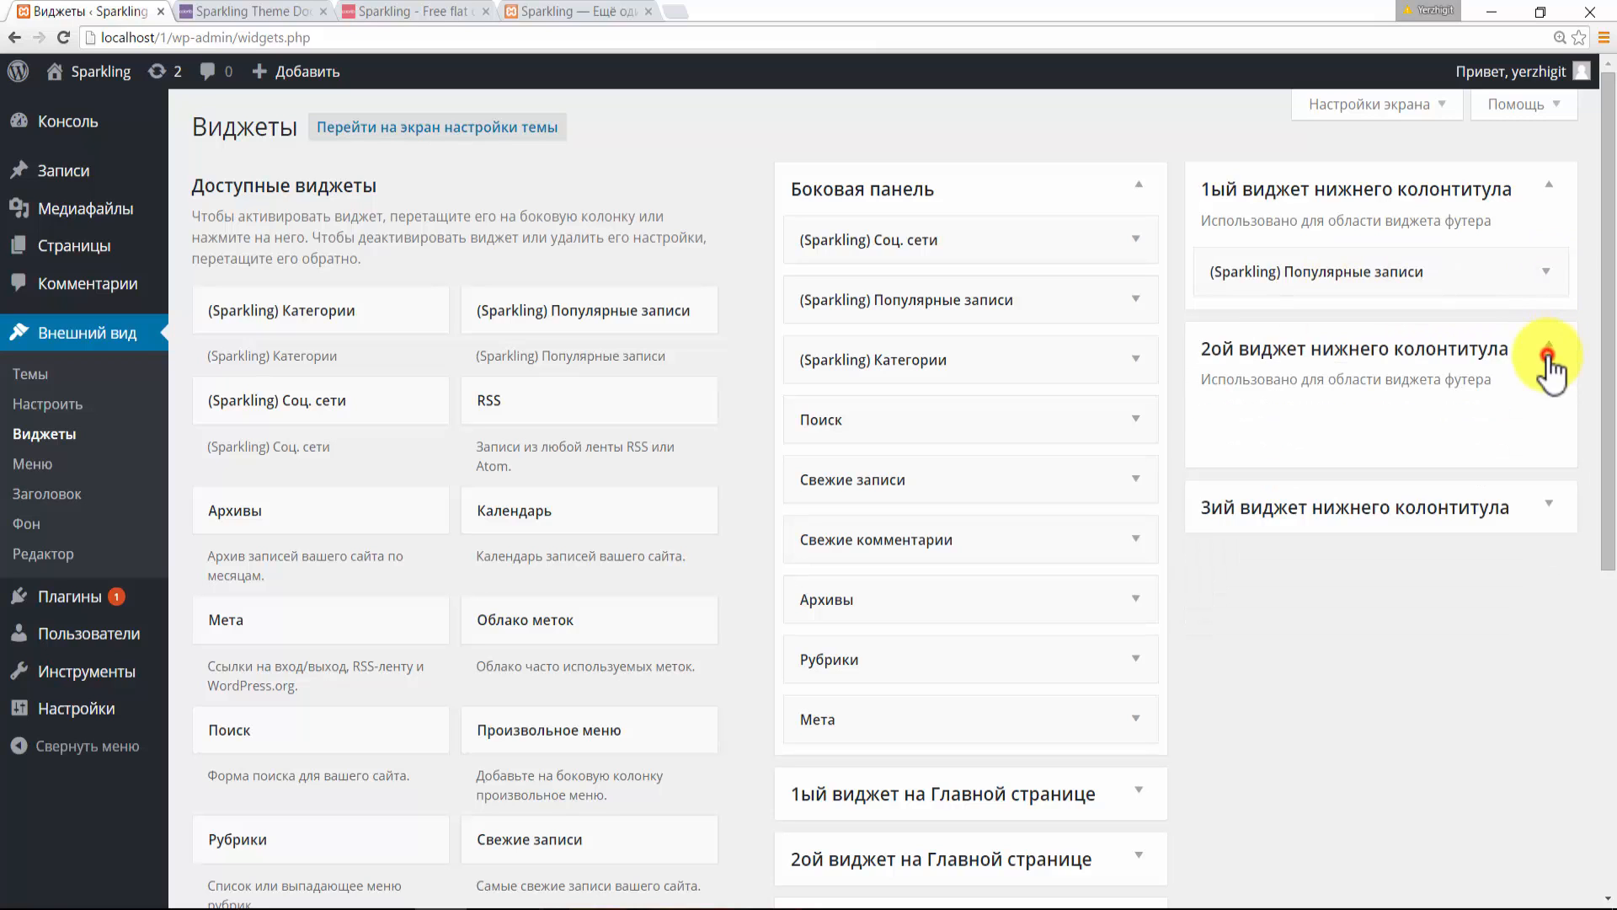
pyautogui.click(381, 11)
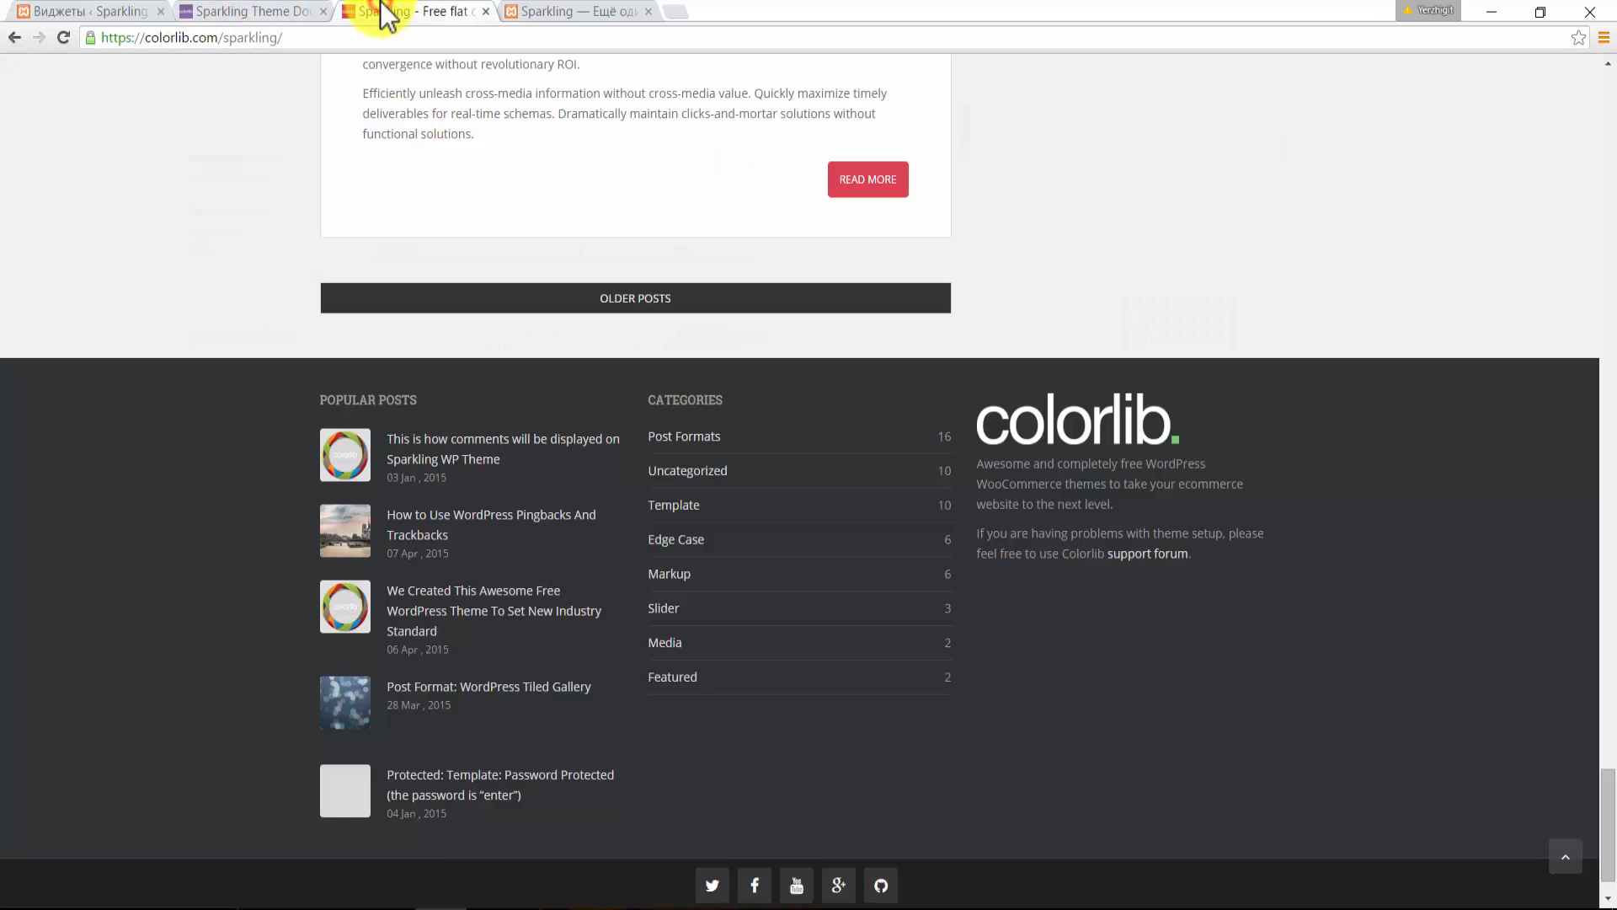
pyautogui.click(34, 11)
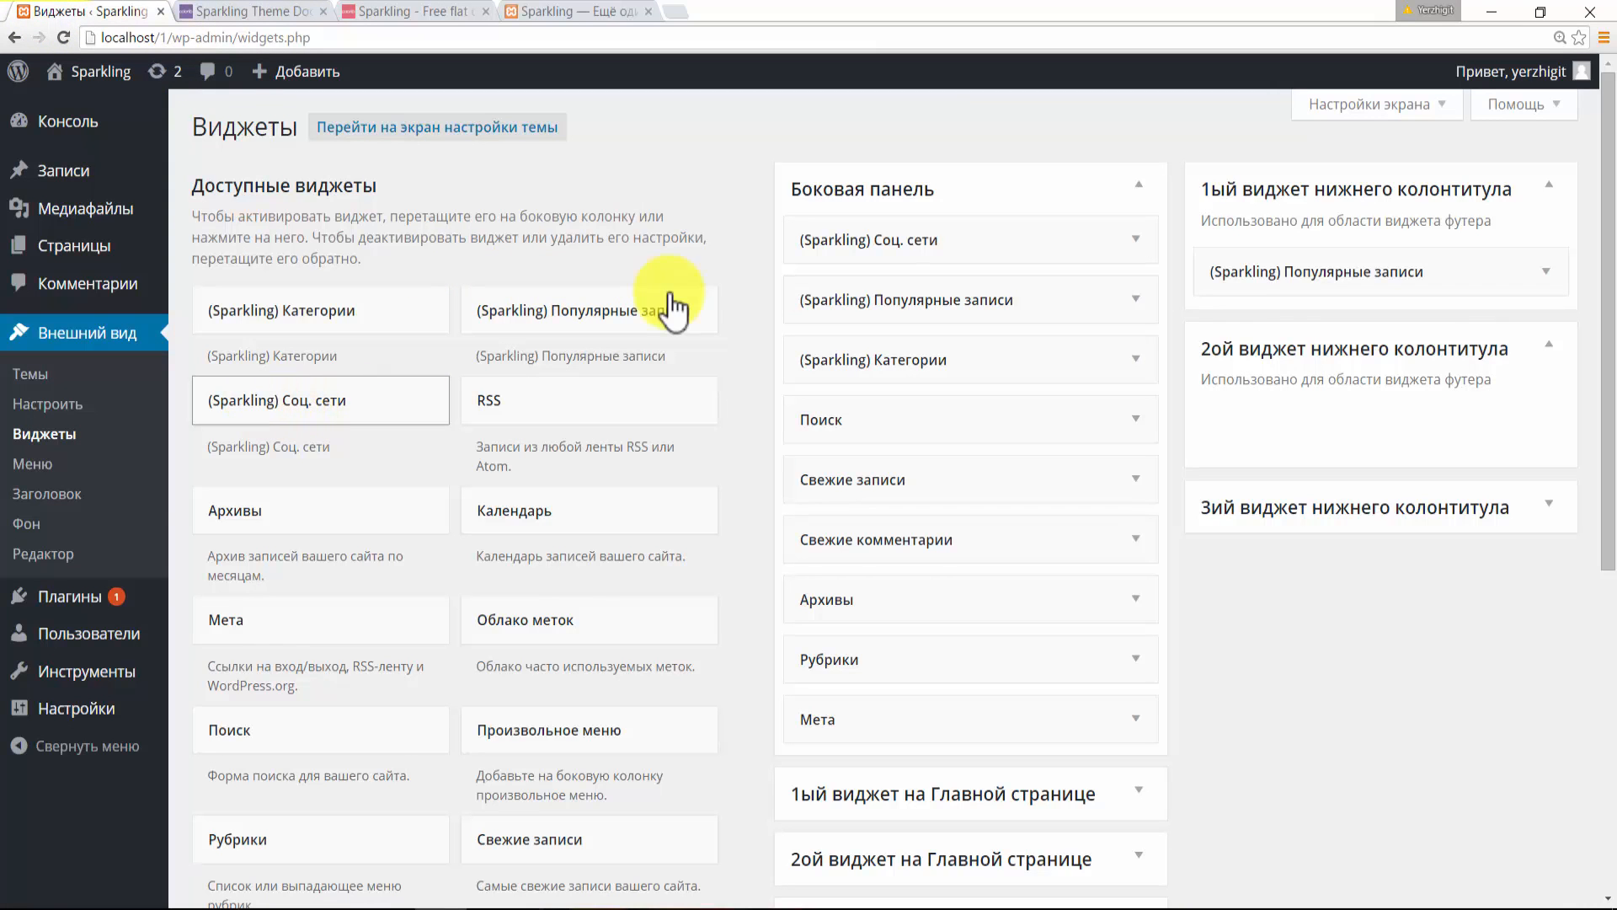
pyautogui.click(623, 314)
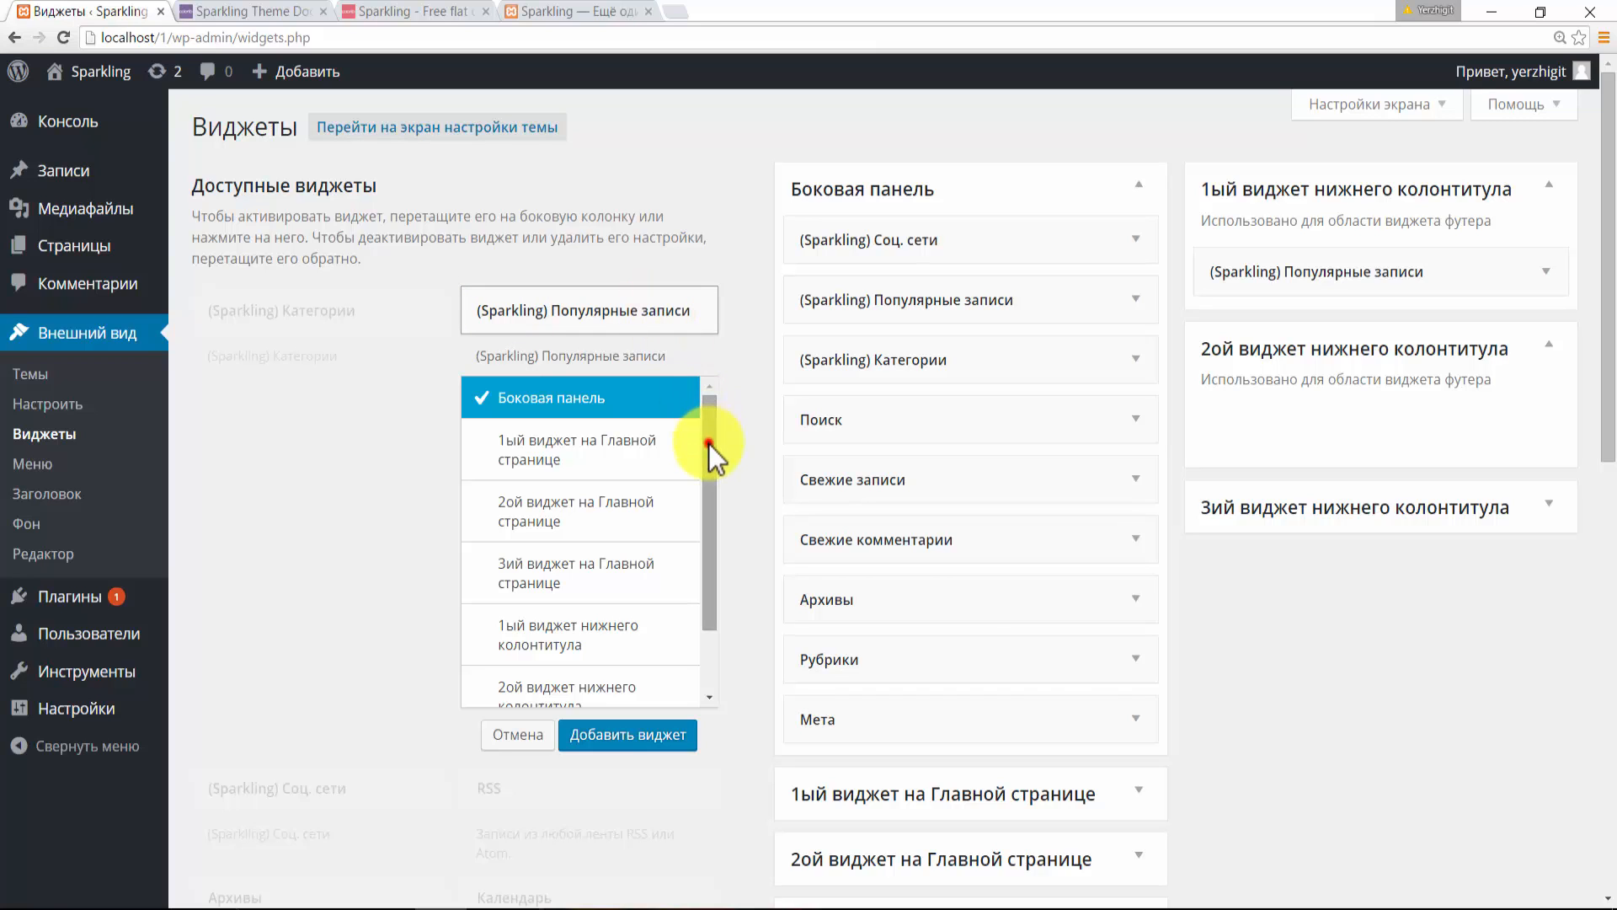
pyautogui.moveTo(709, 443); pyautogui.dragTo(714, 382)
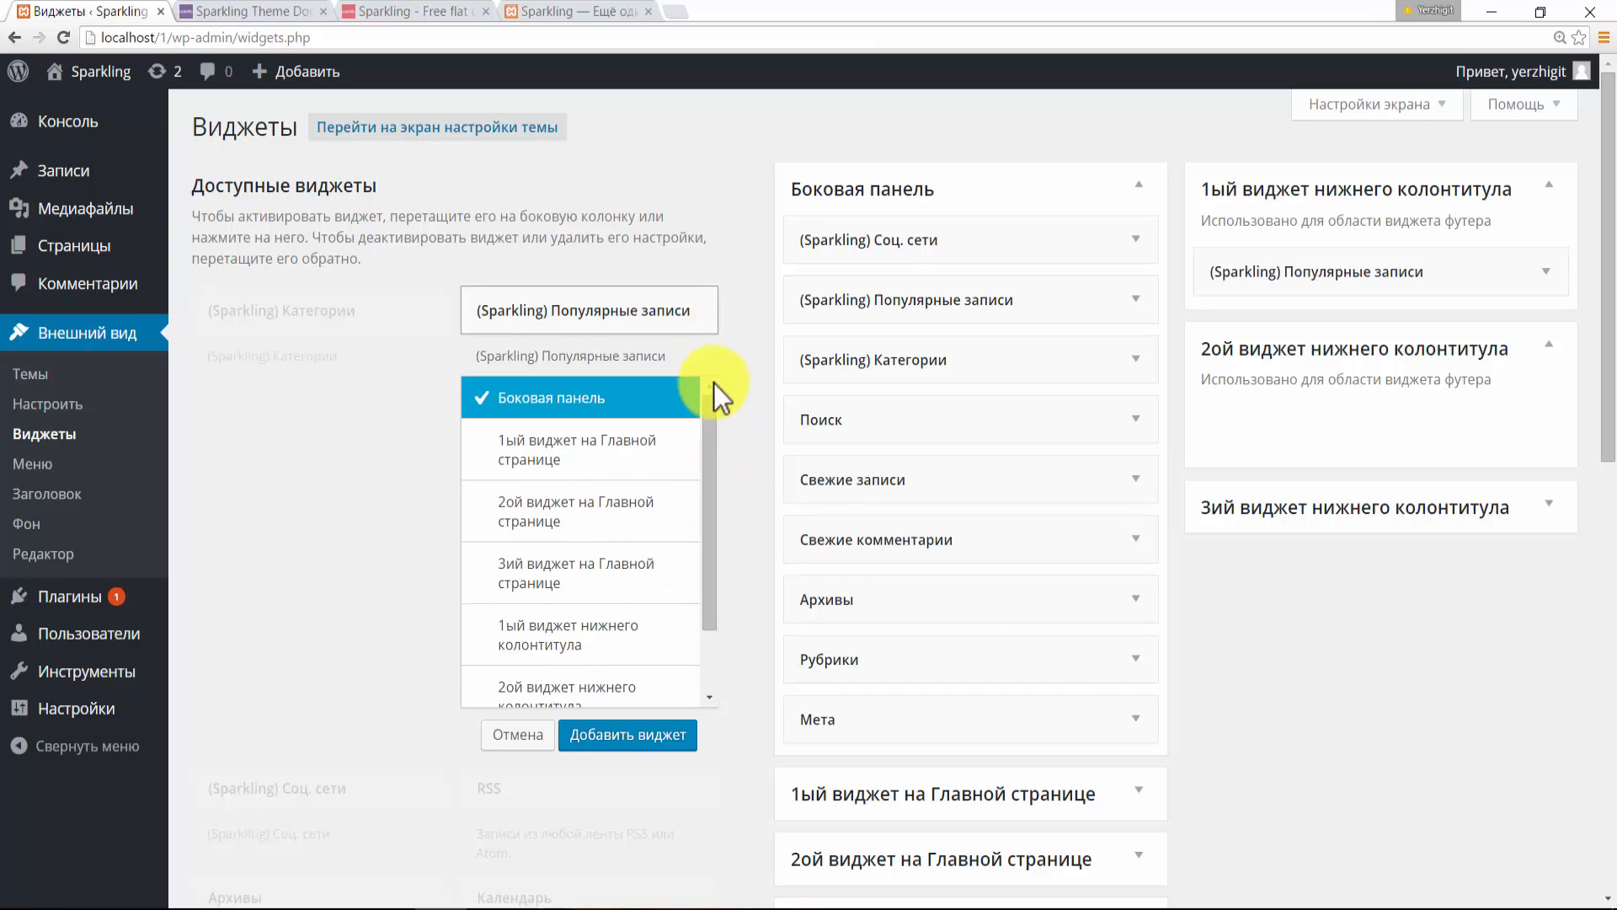
pyautogui.click(649, 325)
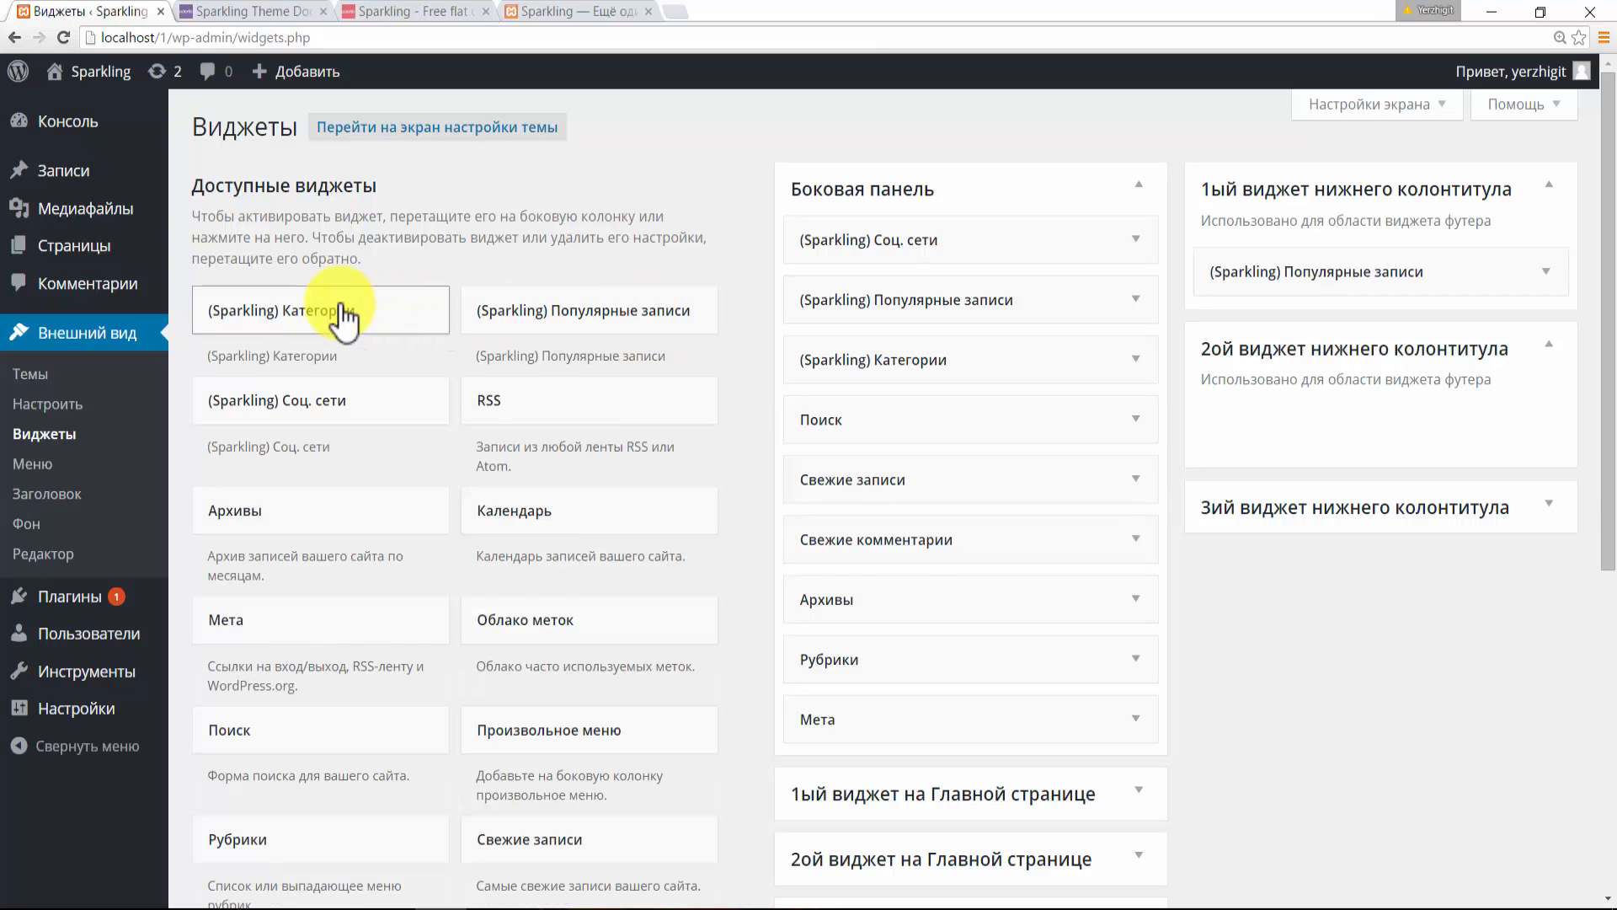
pyautogui.click(308, 320)
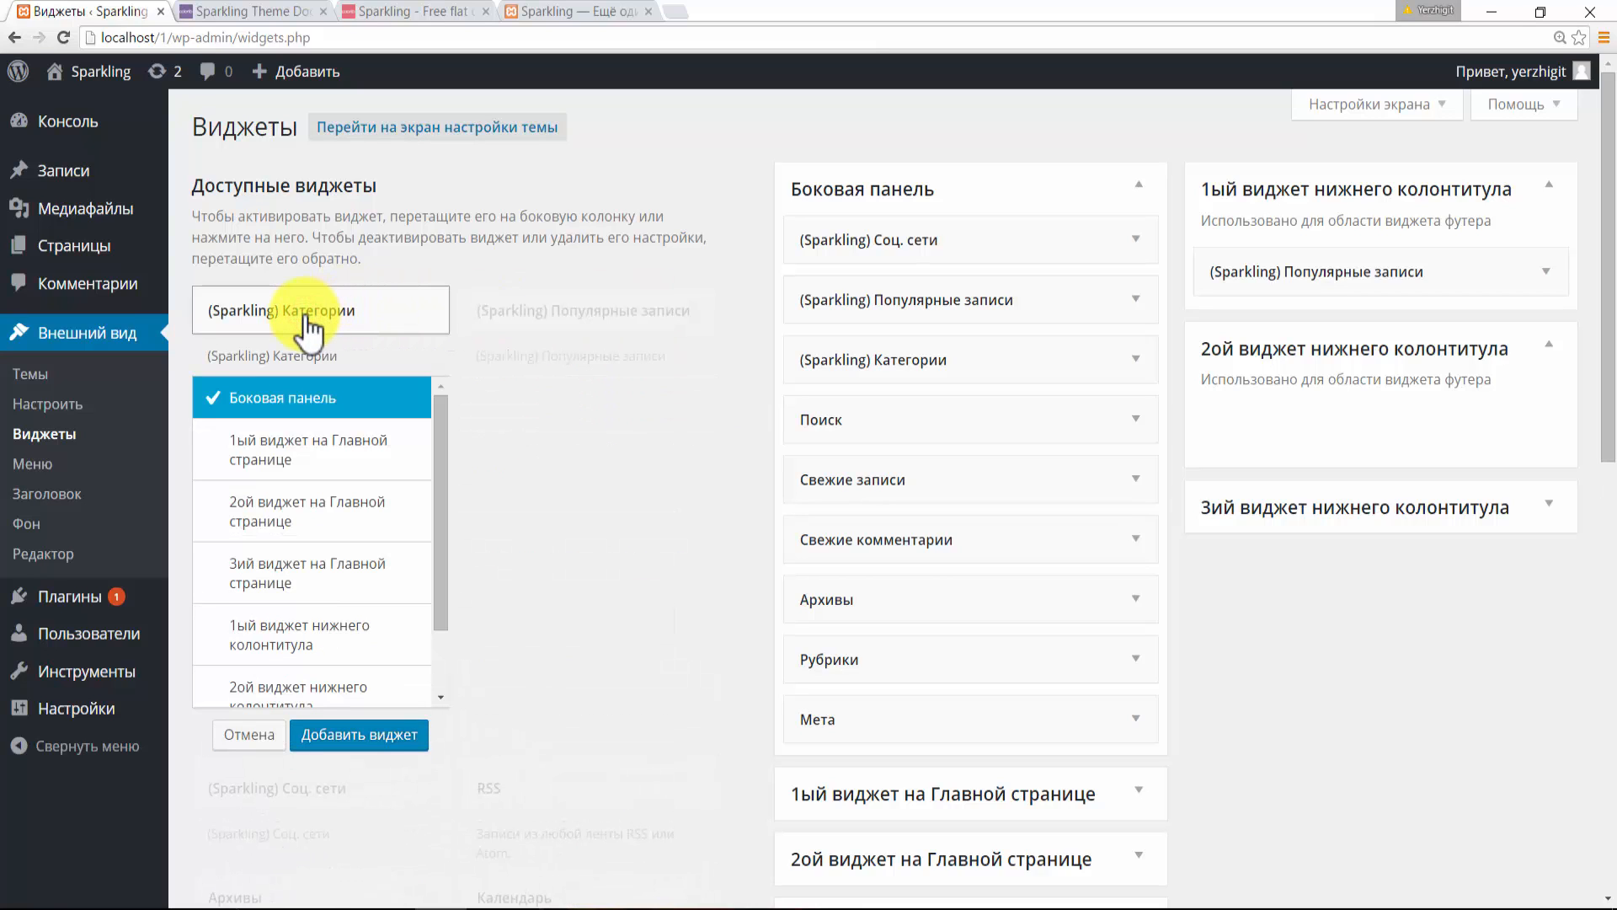
pyautogui.scroll(-1, 443, 589)
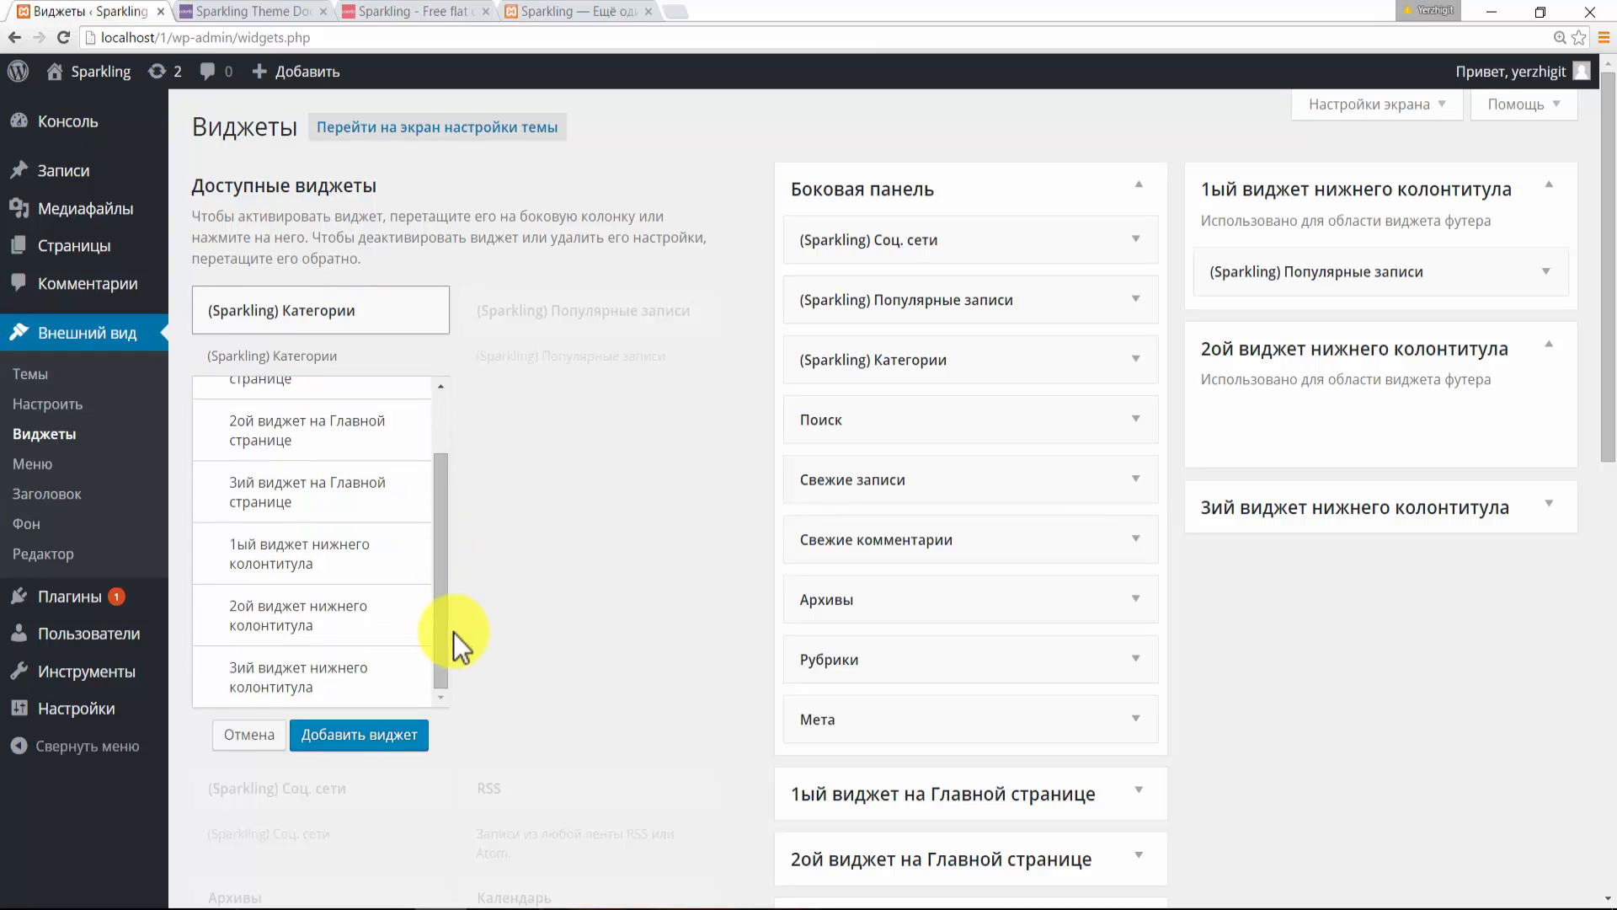
pyautogui.moveTo(442, 628); pyautogui.dragTo(444, 543)
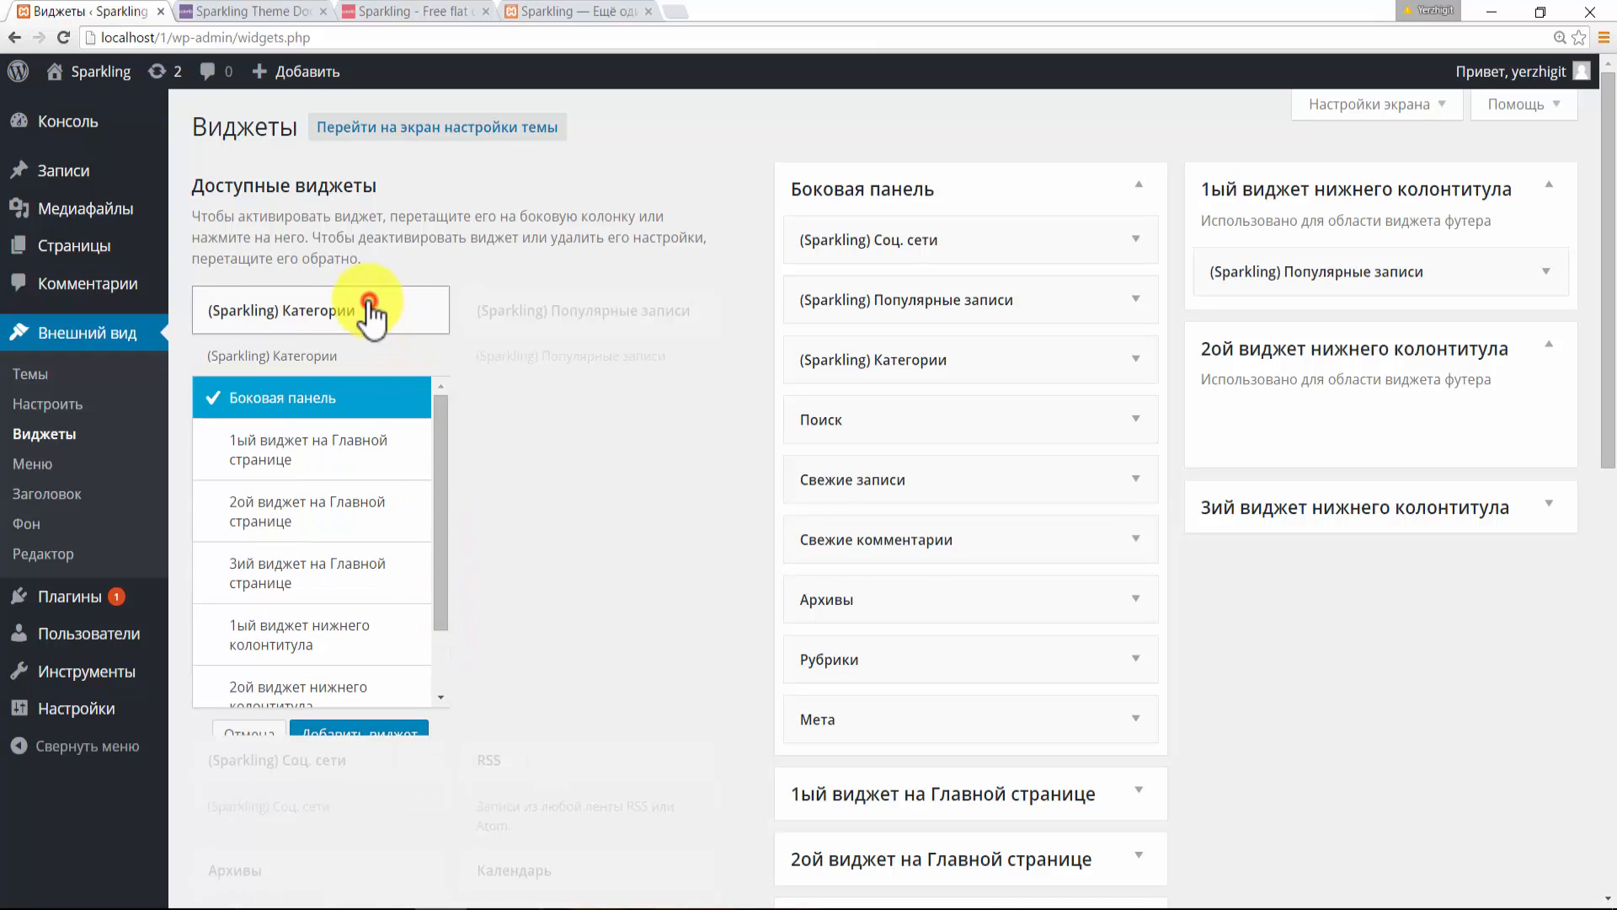
pyautogui.click(258, 306)
# - Add the (Sparkling) Категории widget to the 2ой виджет нижнего колонтитула area and enable Включить счётчик записей
pyautogui.moveTo(286, 314); pyautogui.dragTo(1330, 428)
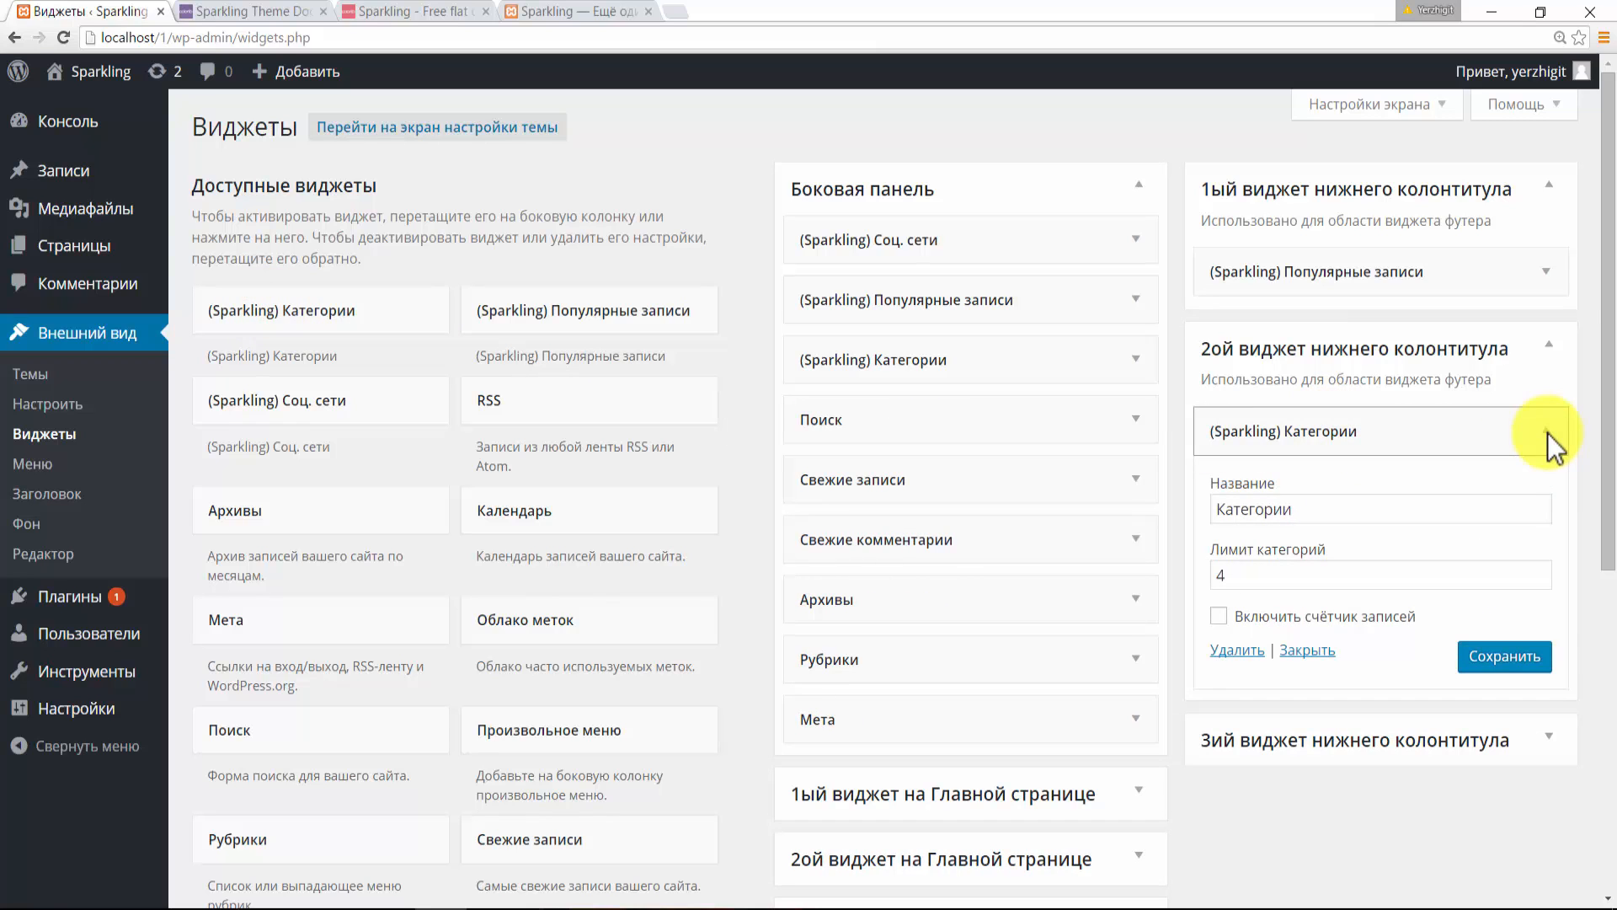
pyautogui.click(1347, 511)
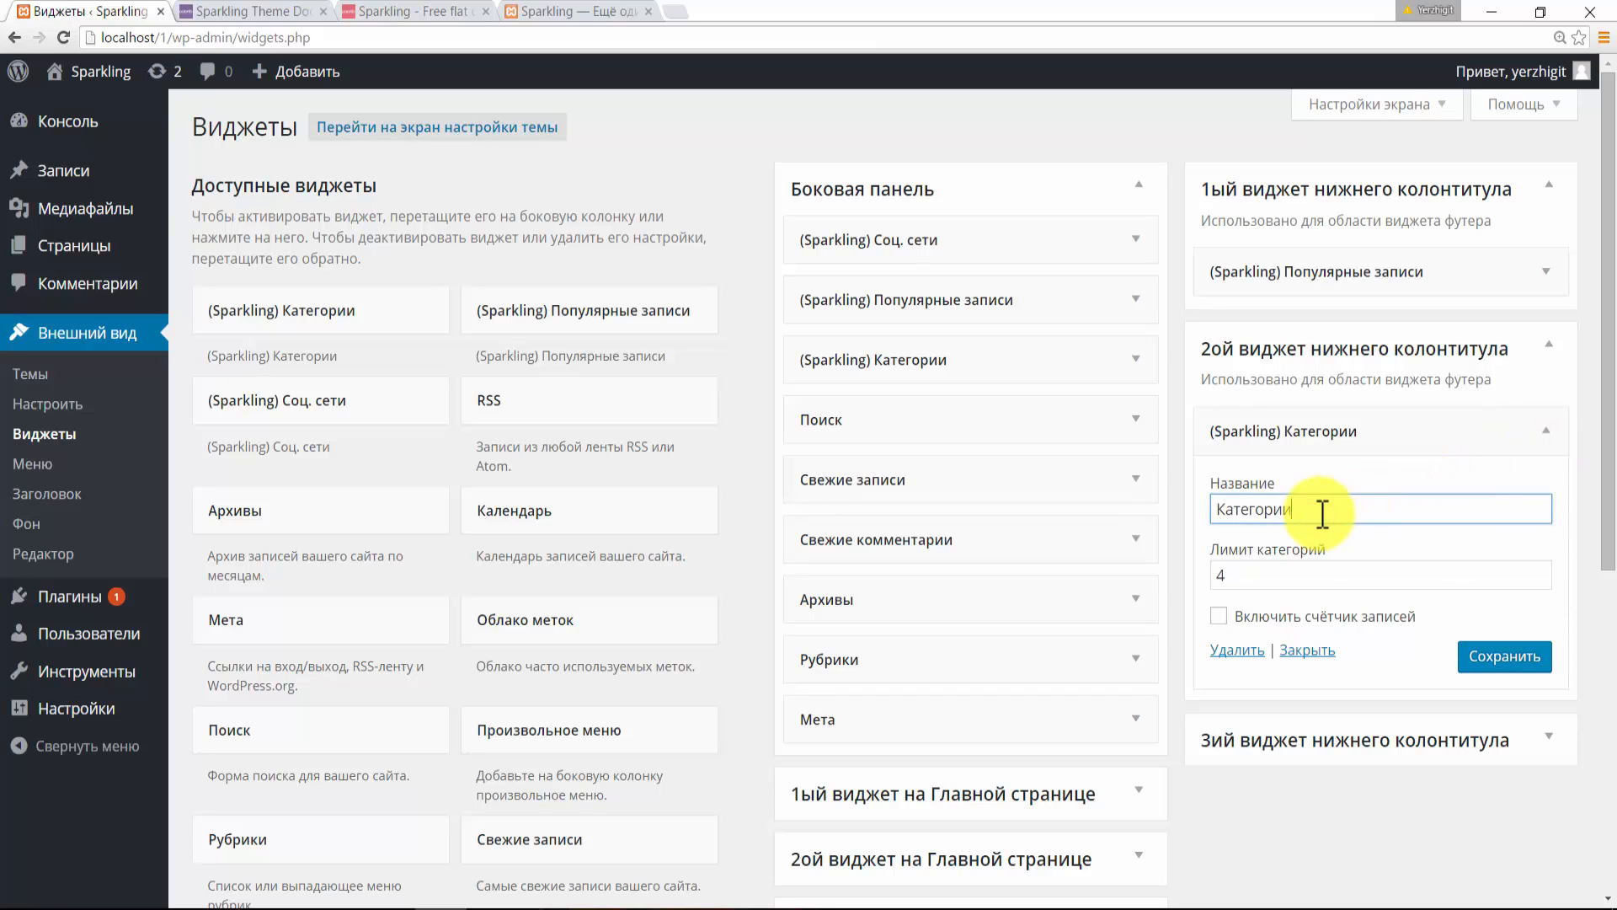
pyautogui.moveTo(1307, 509); pyautogui.dragTo(1211, 507)
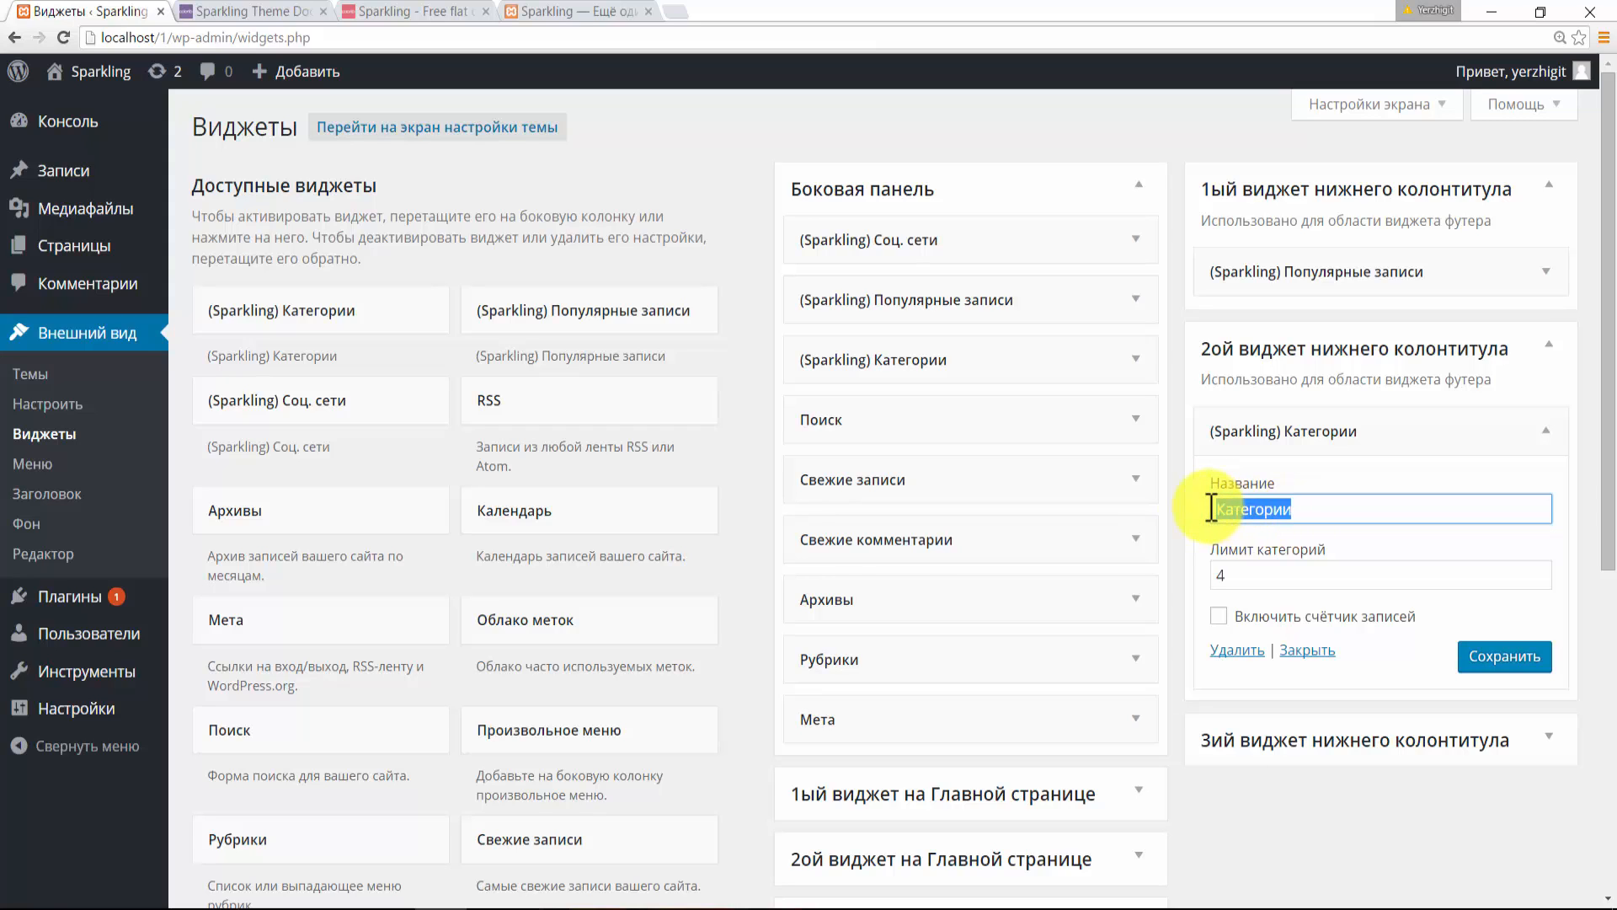
pyautogui.click(1257, 617)
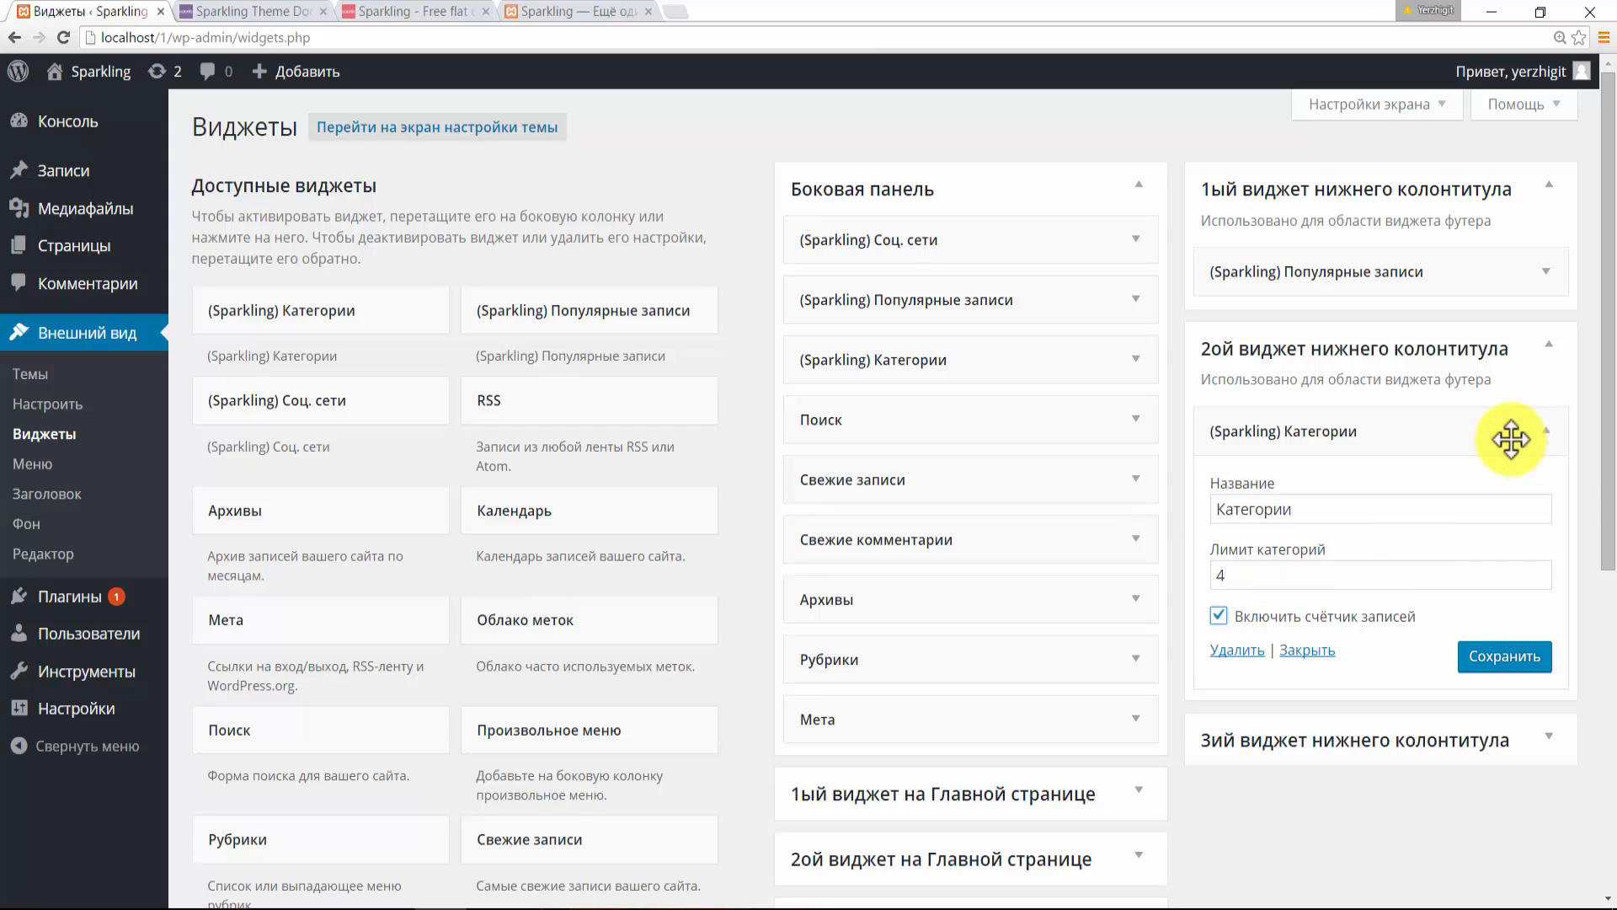
pyautogui.click(1544, 433)
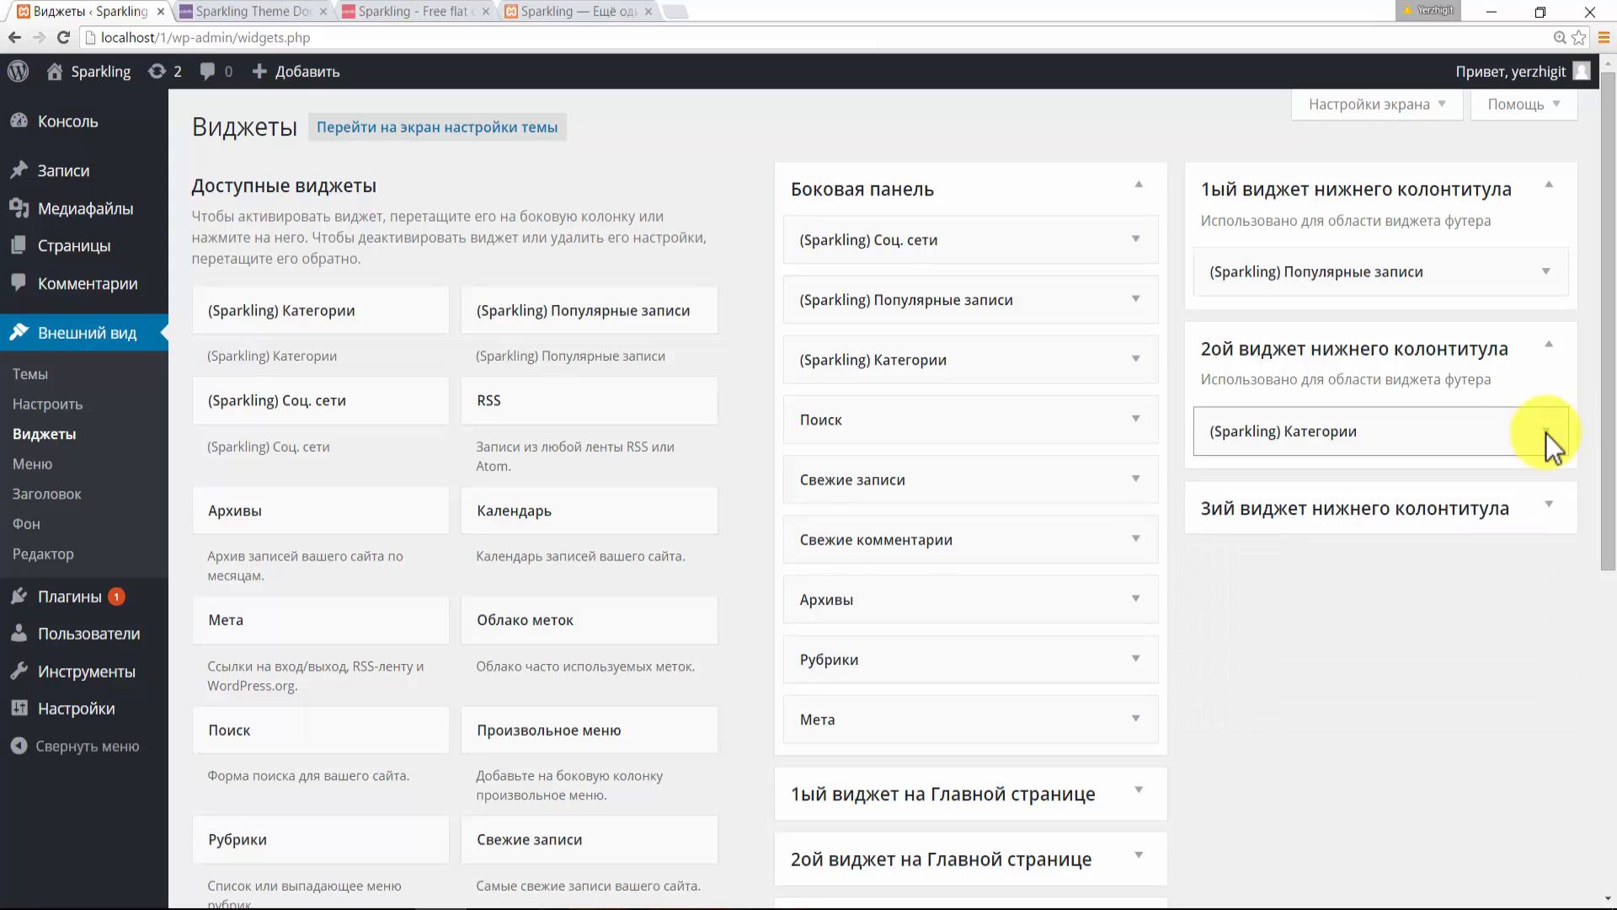
# - Expand the 3ий виджет нижнего колонтитула area, check the demo footer's third column, and add the Текст widget to the area
pyautogui.click(1552, 508)
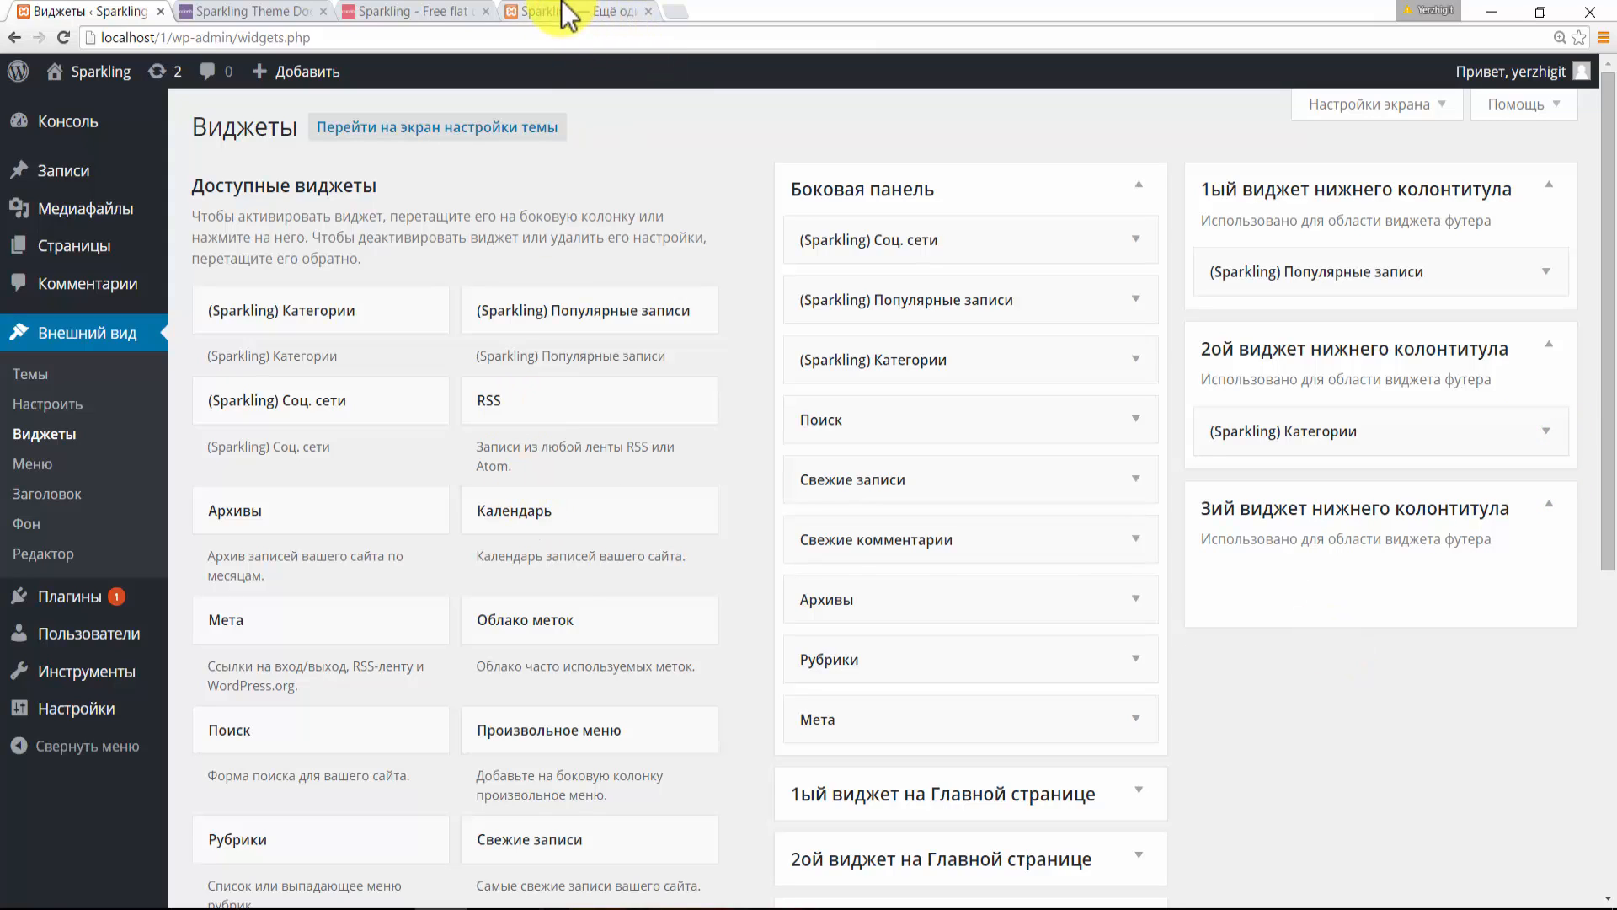
pyautogui.click(407, 11)
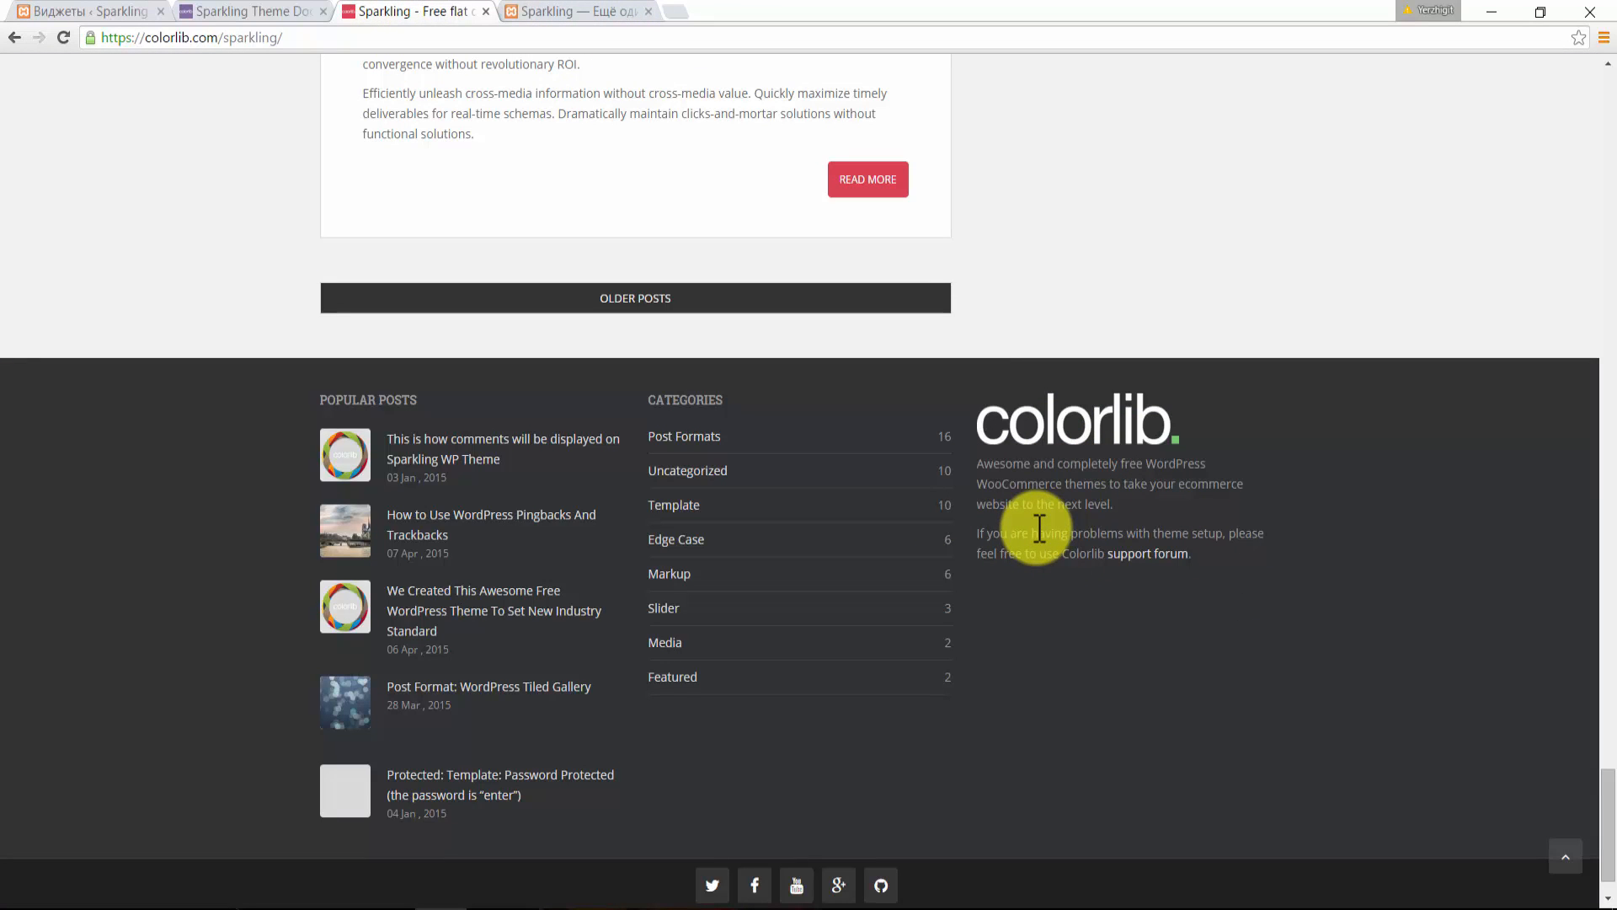
pyautogui.click(114, 11)
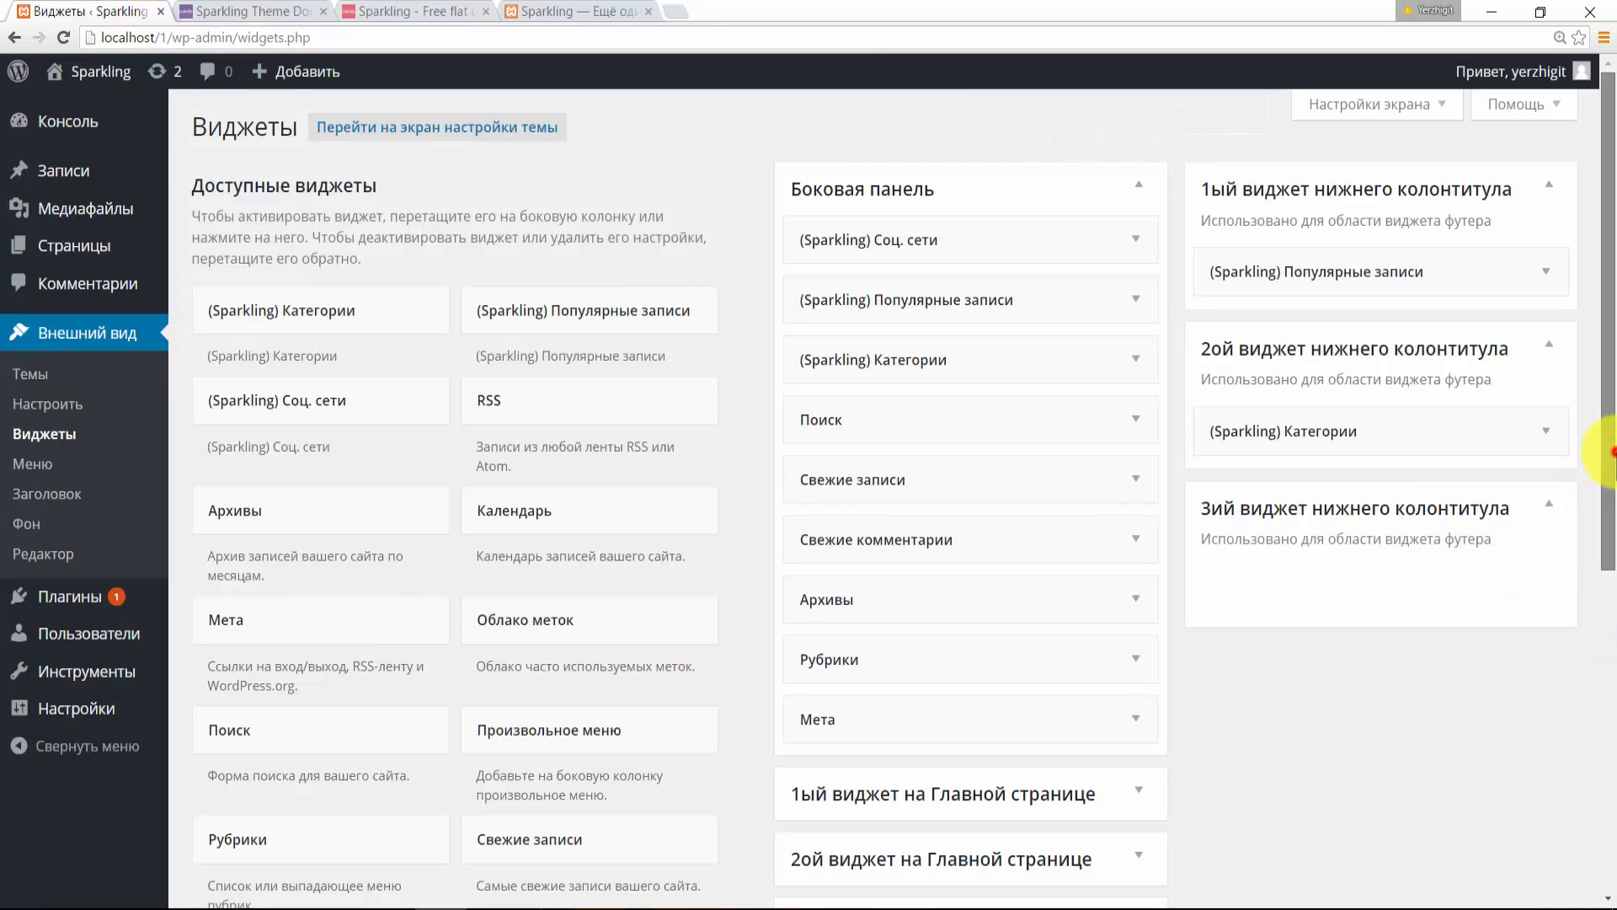
pyautogui.moveTo(1609, 486); pyautogui.dragTo(1610, 627)
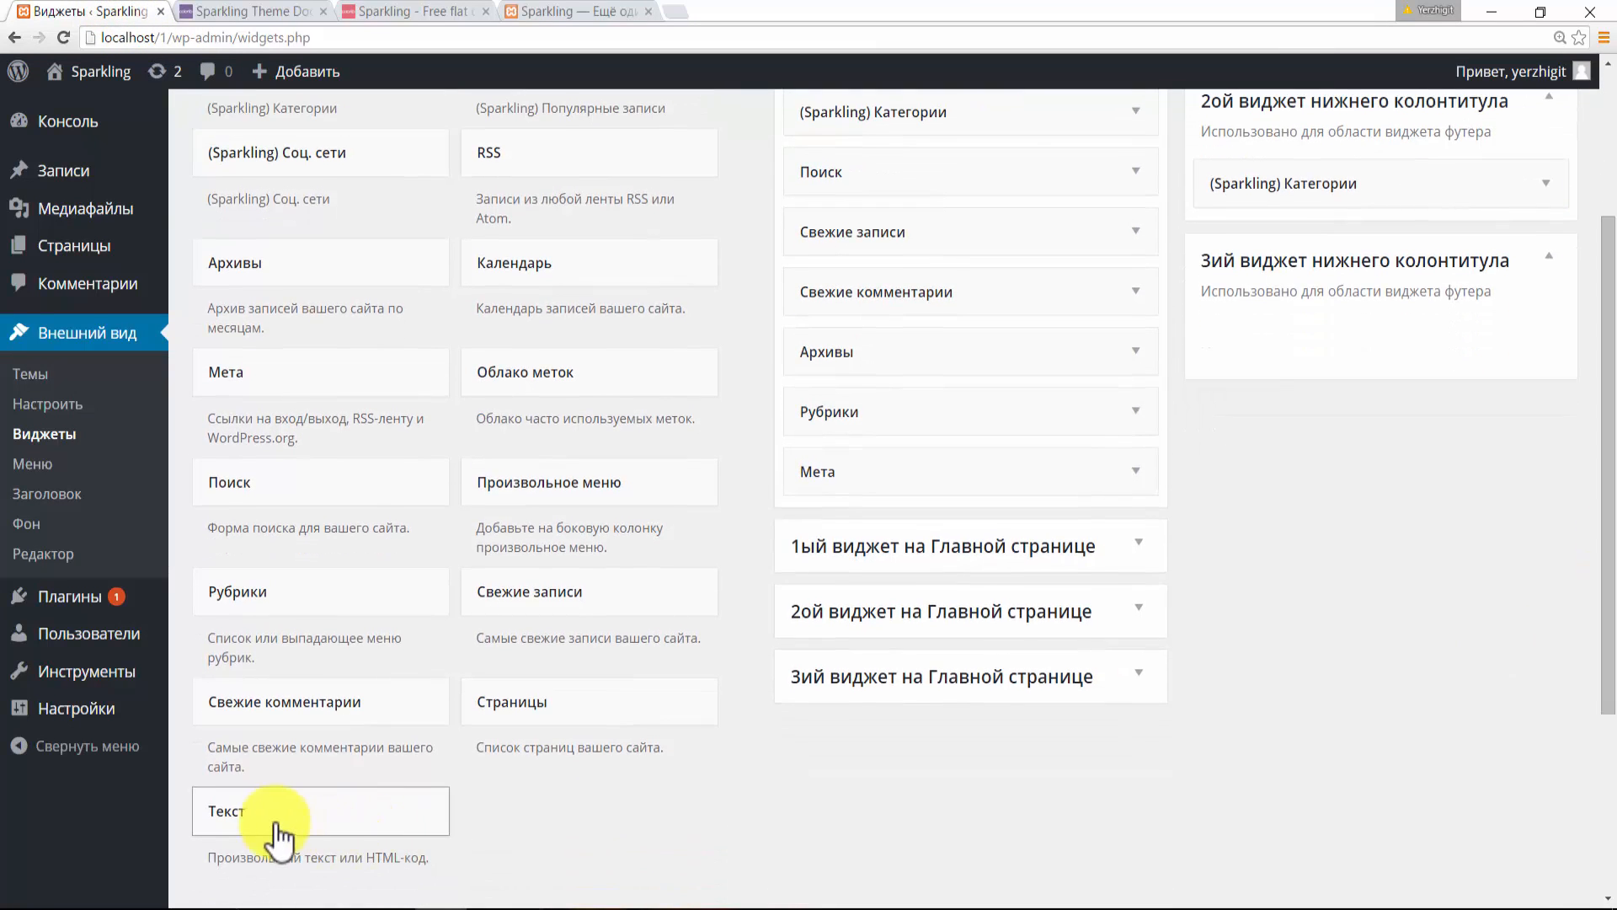
pyautogui.moveTo(323, 829); pyautogui.dragTo(1291, 435)
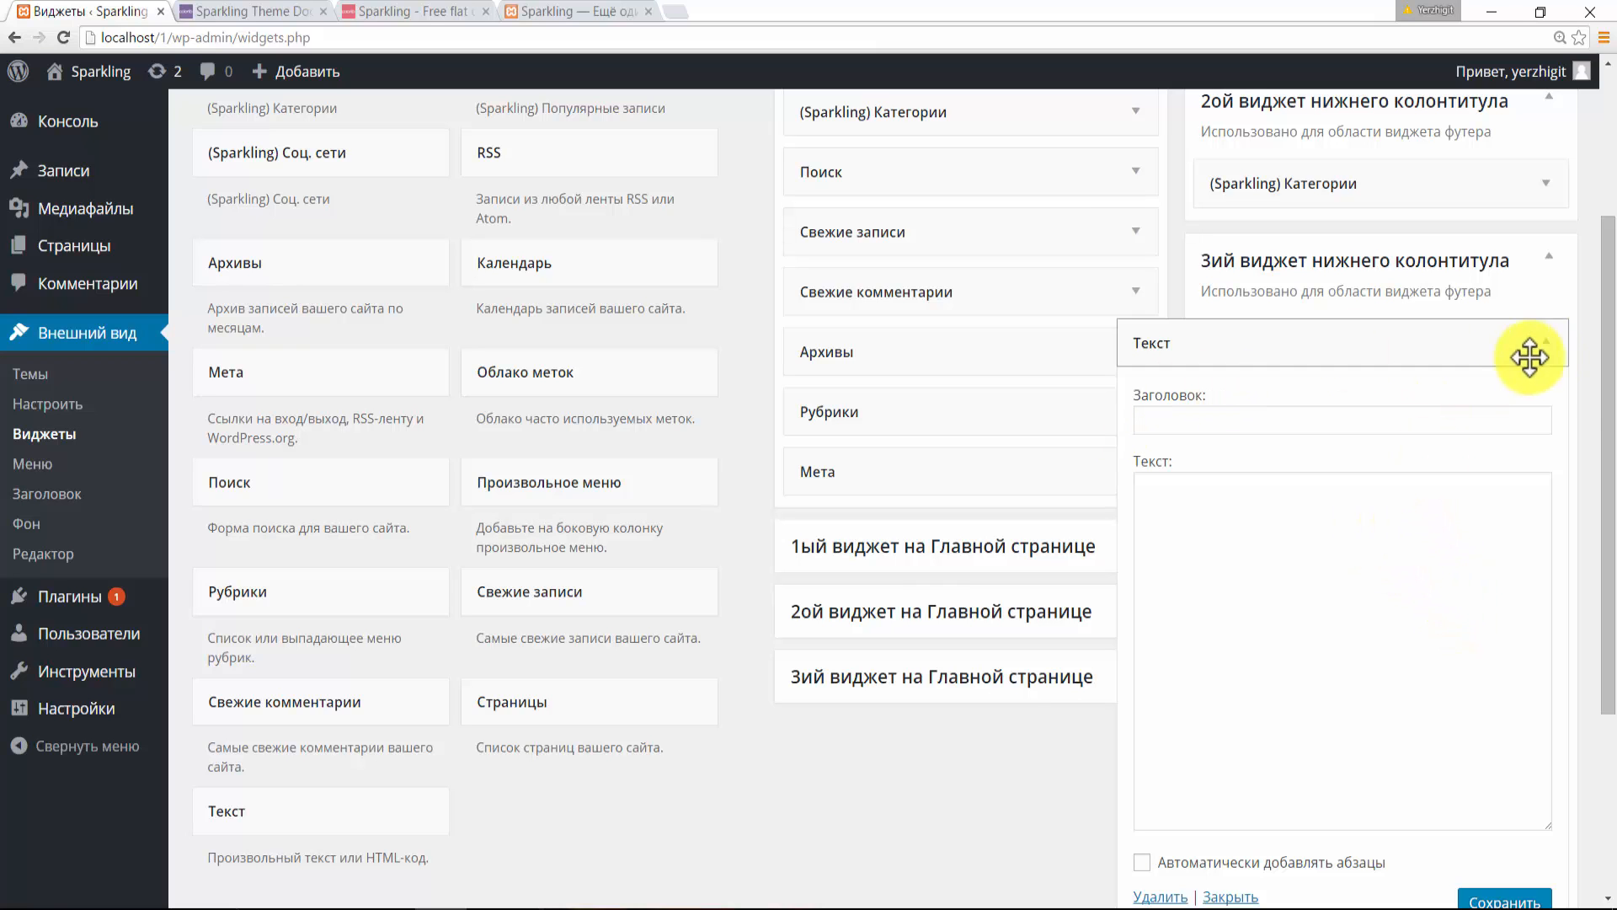
pyautogui.scroll(3, 1592, 289)
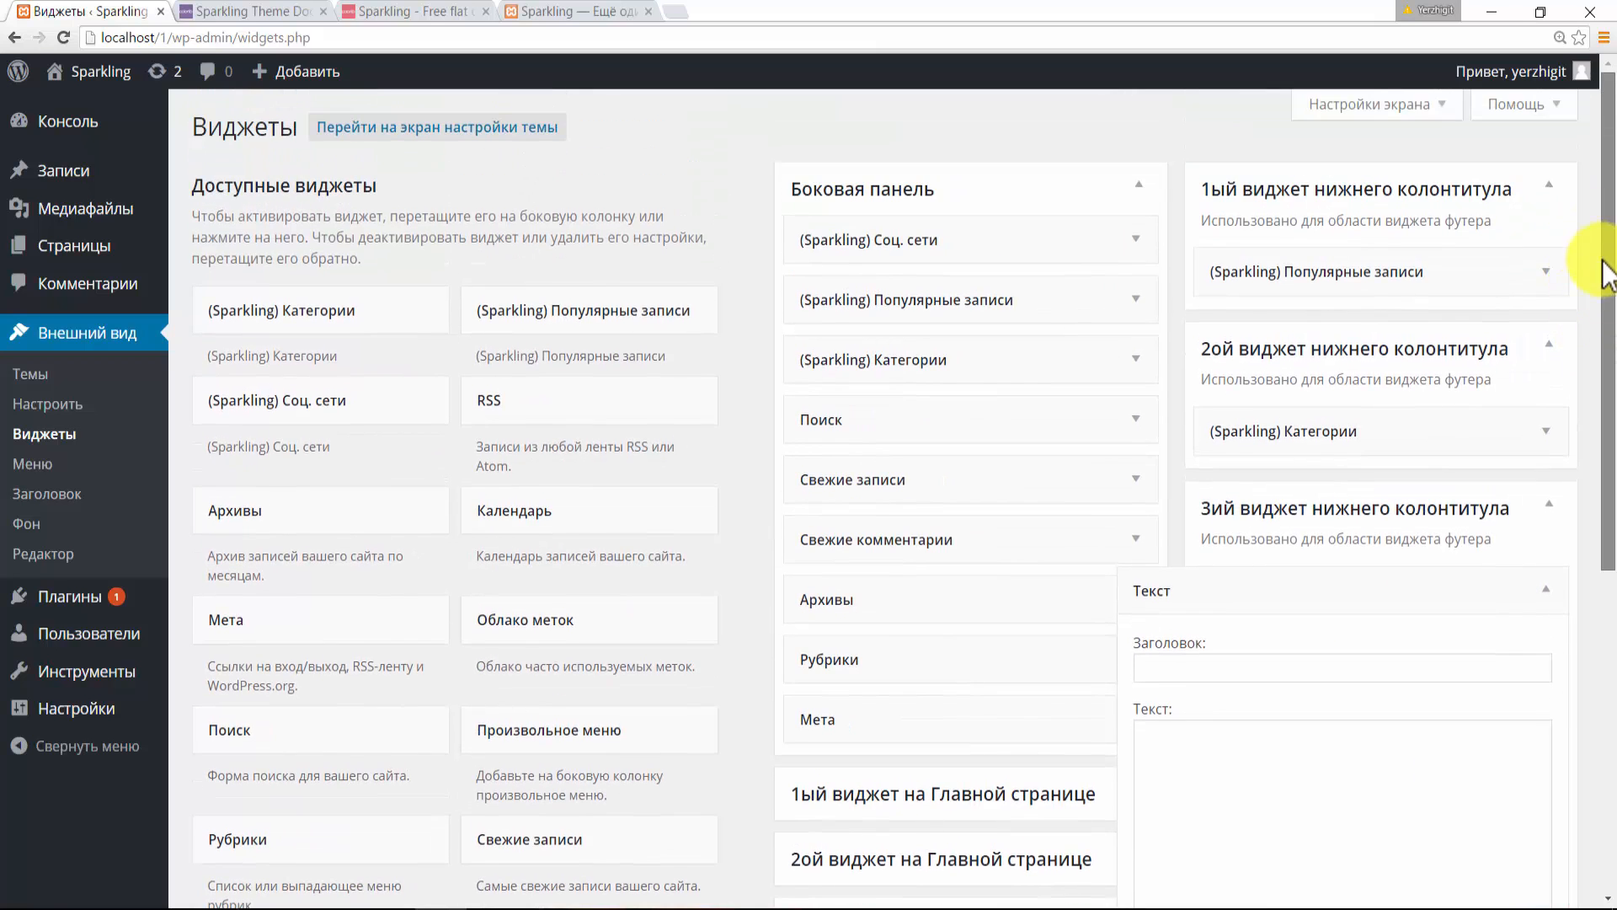
pyautogui.scroll(-2, 1604, 274)
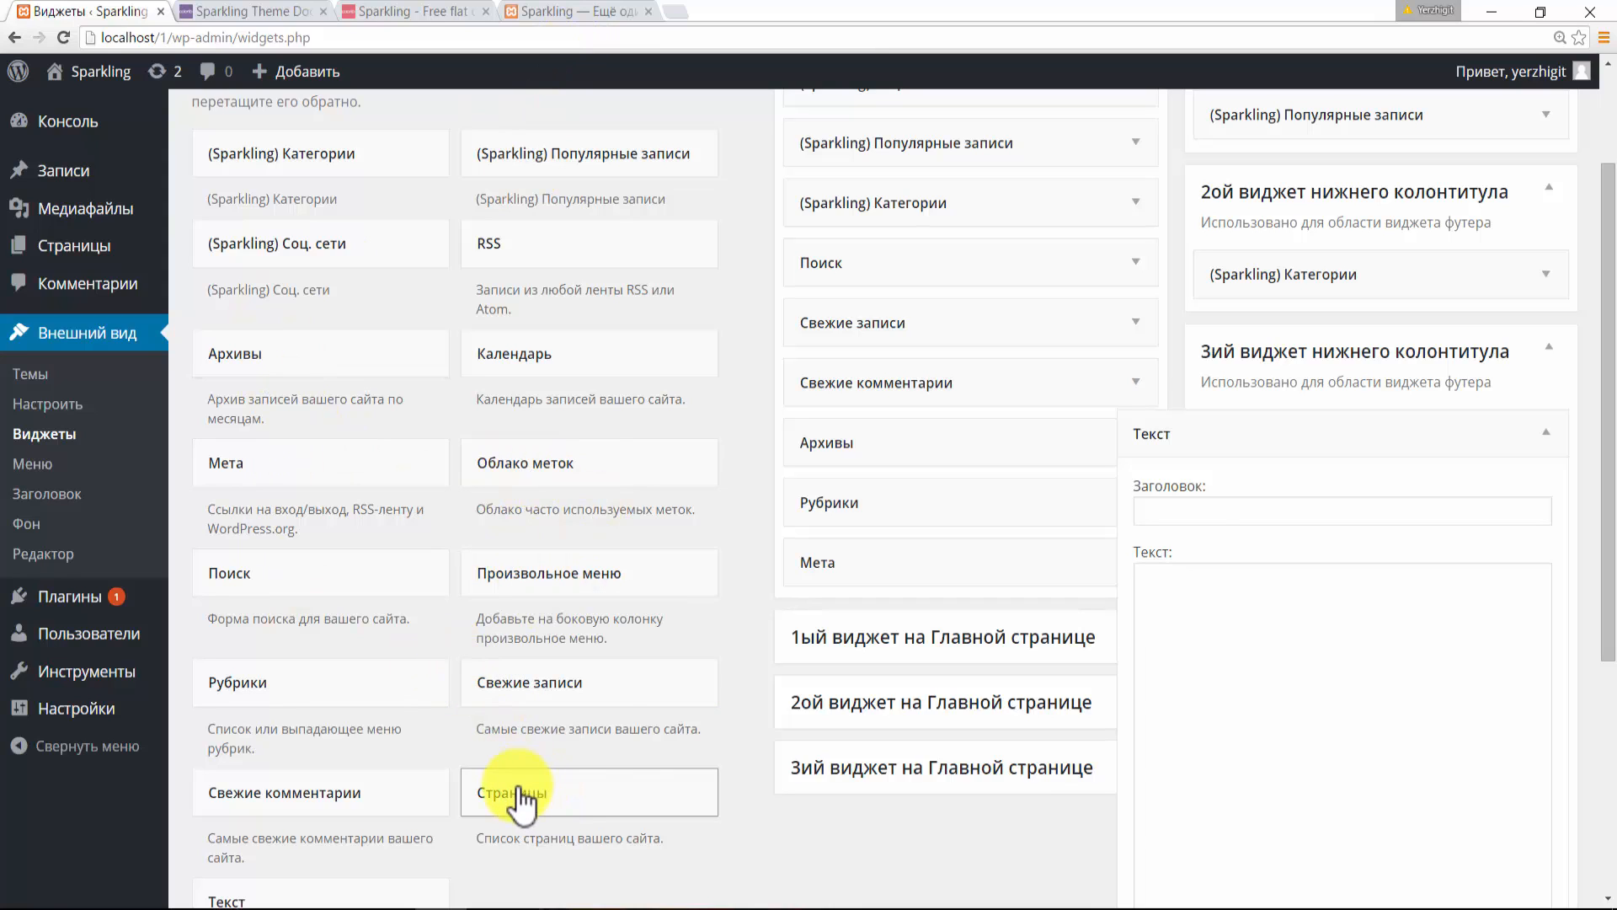
pyautogui.click(1329, 507)
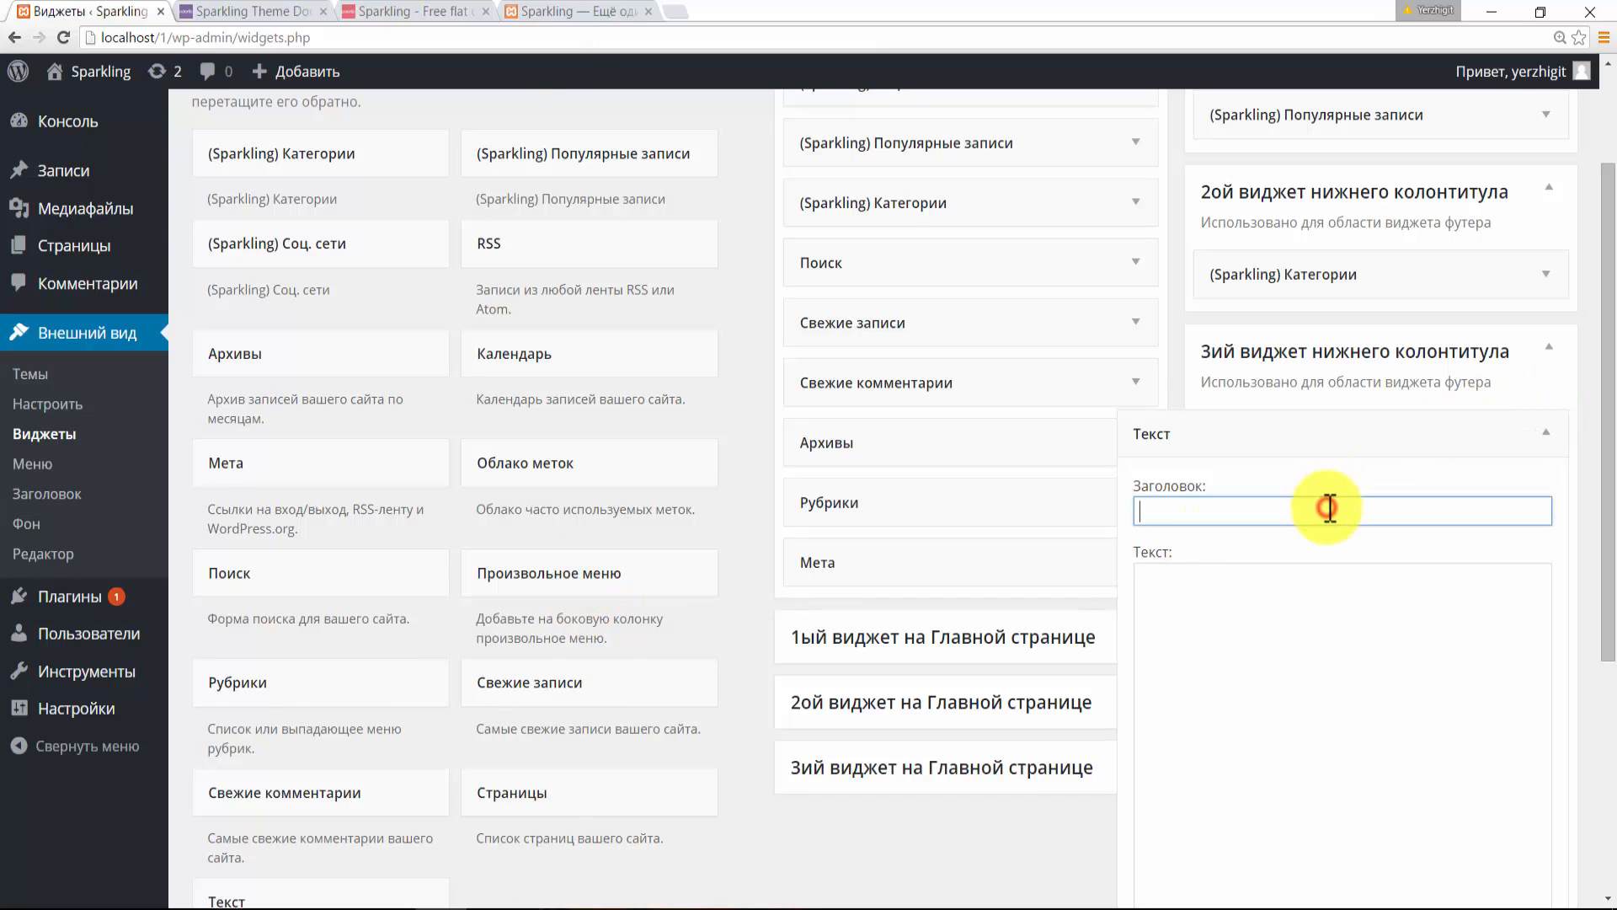
pyautogui.scroll(2, 1604, 345)
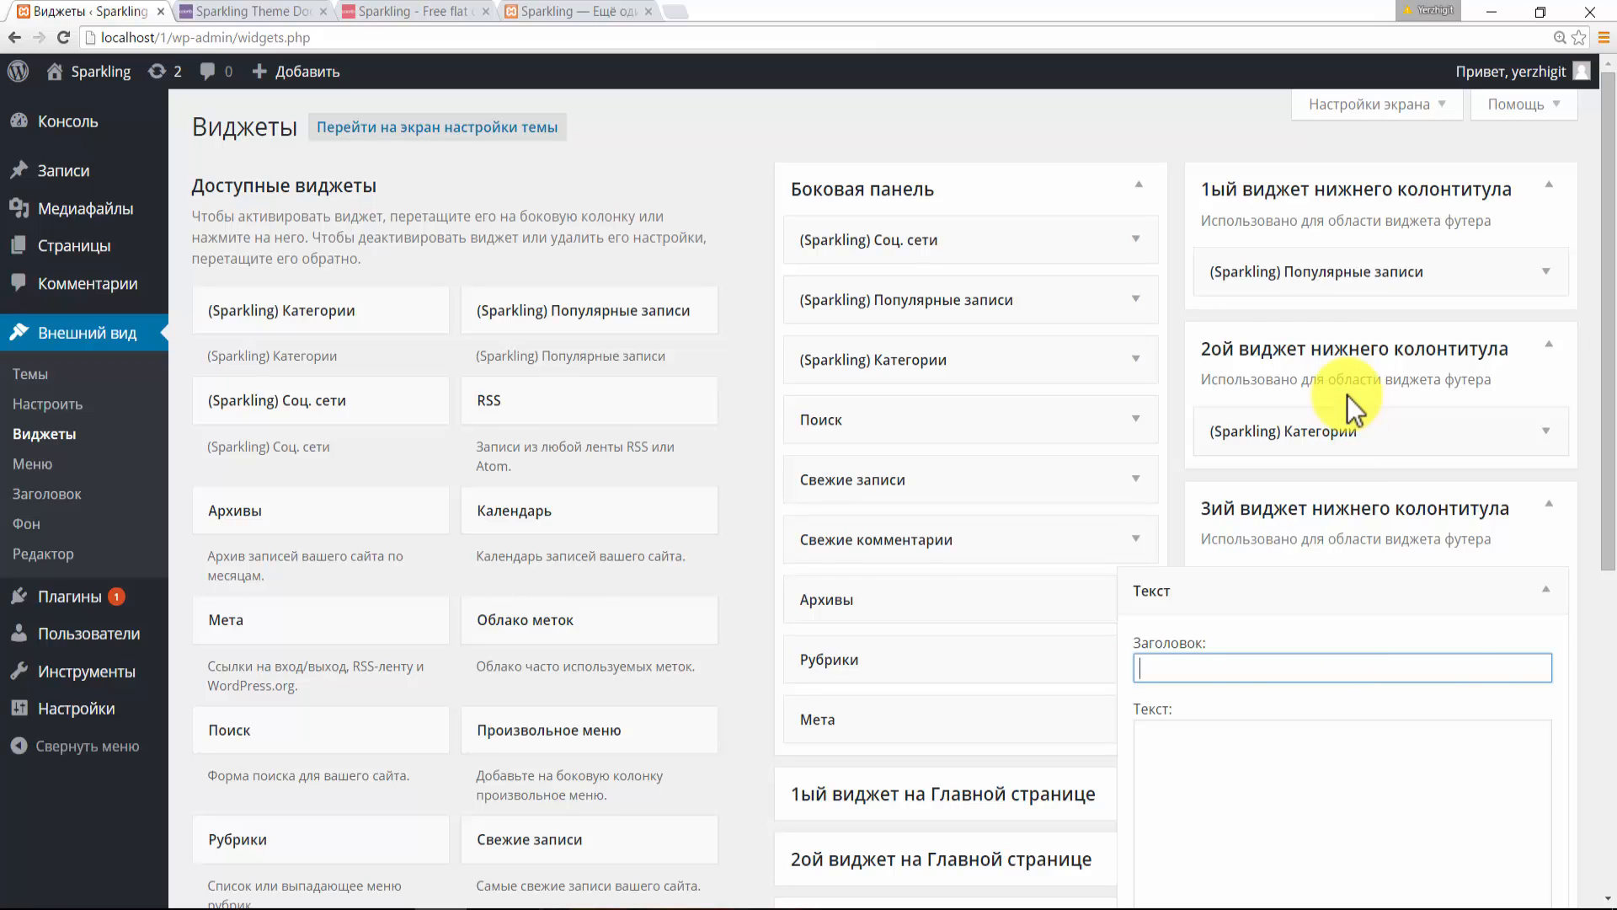
pyautogui.scroll(-2, 1596, 366)
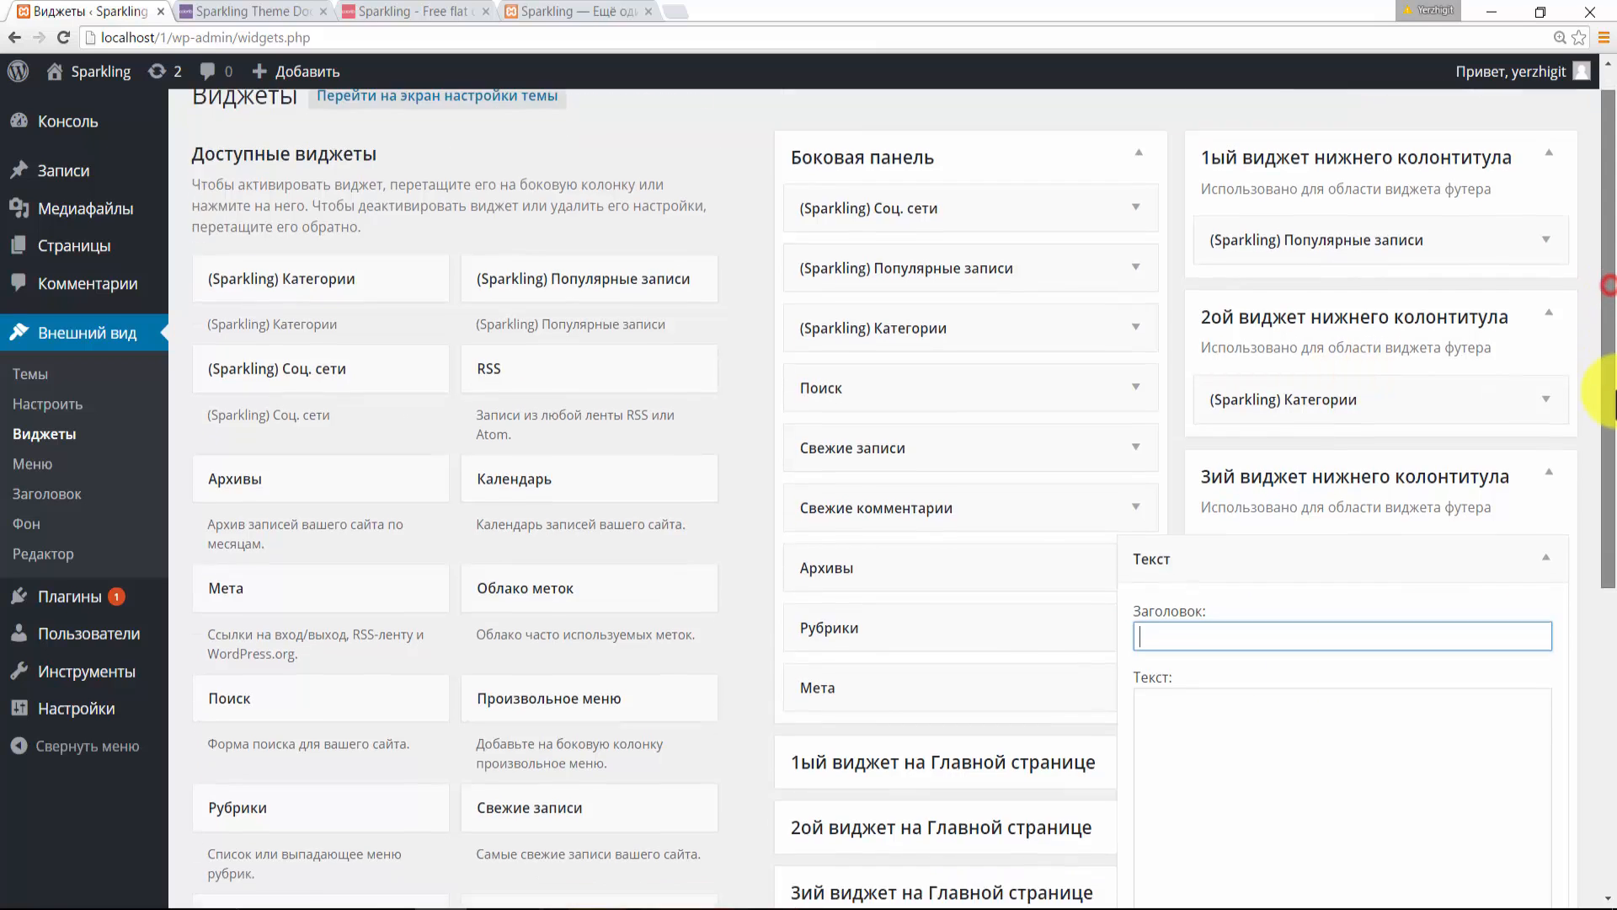
pyautogui.scroll(2, 1604, 387)
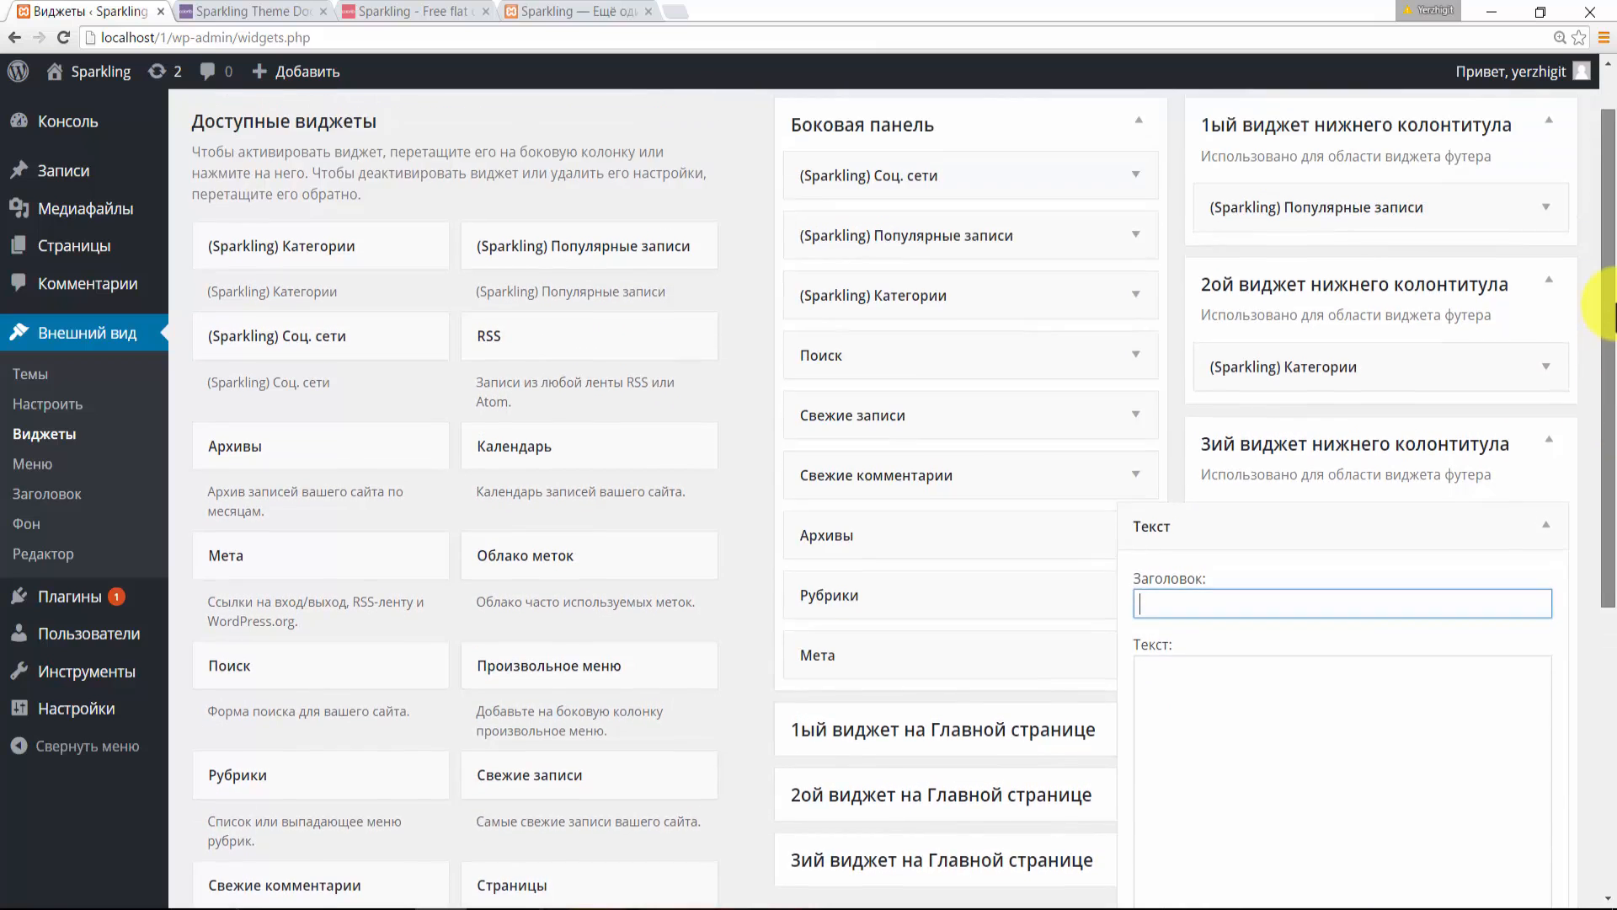
pyautogui.scroll(-2, 1596, 371)
pyautogui.click(1252, 537)
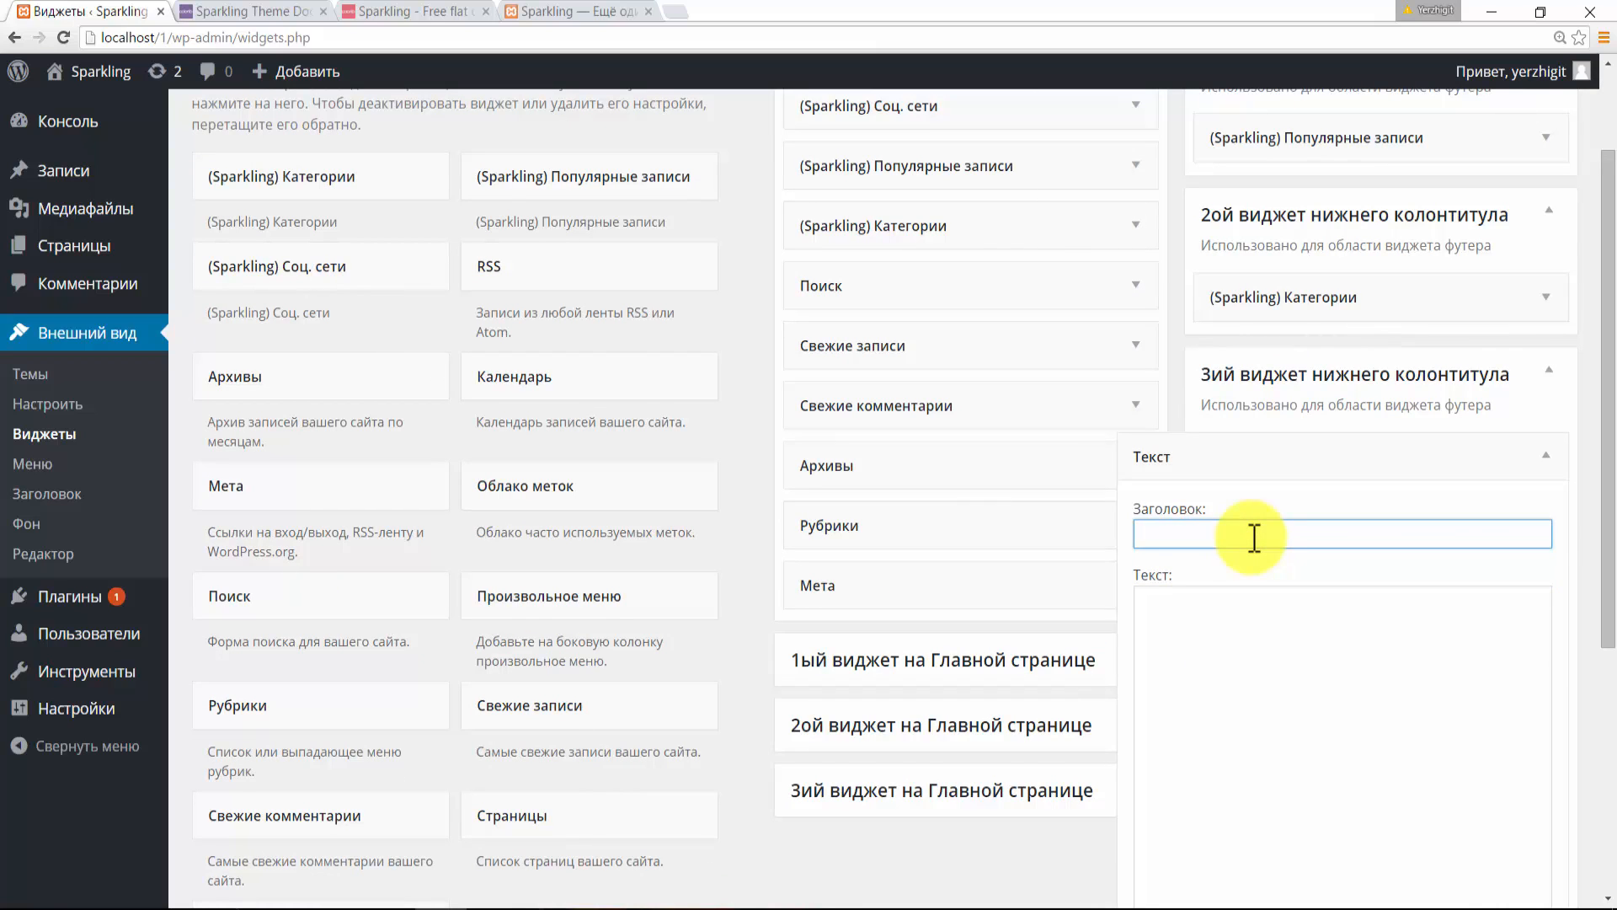
# - Check the colorlib logo image and its available image options in the third footer column of the demo site
pyautogui.click(440, 10)
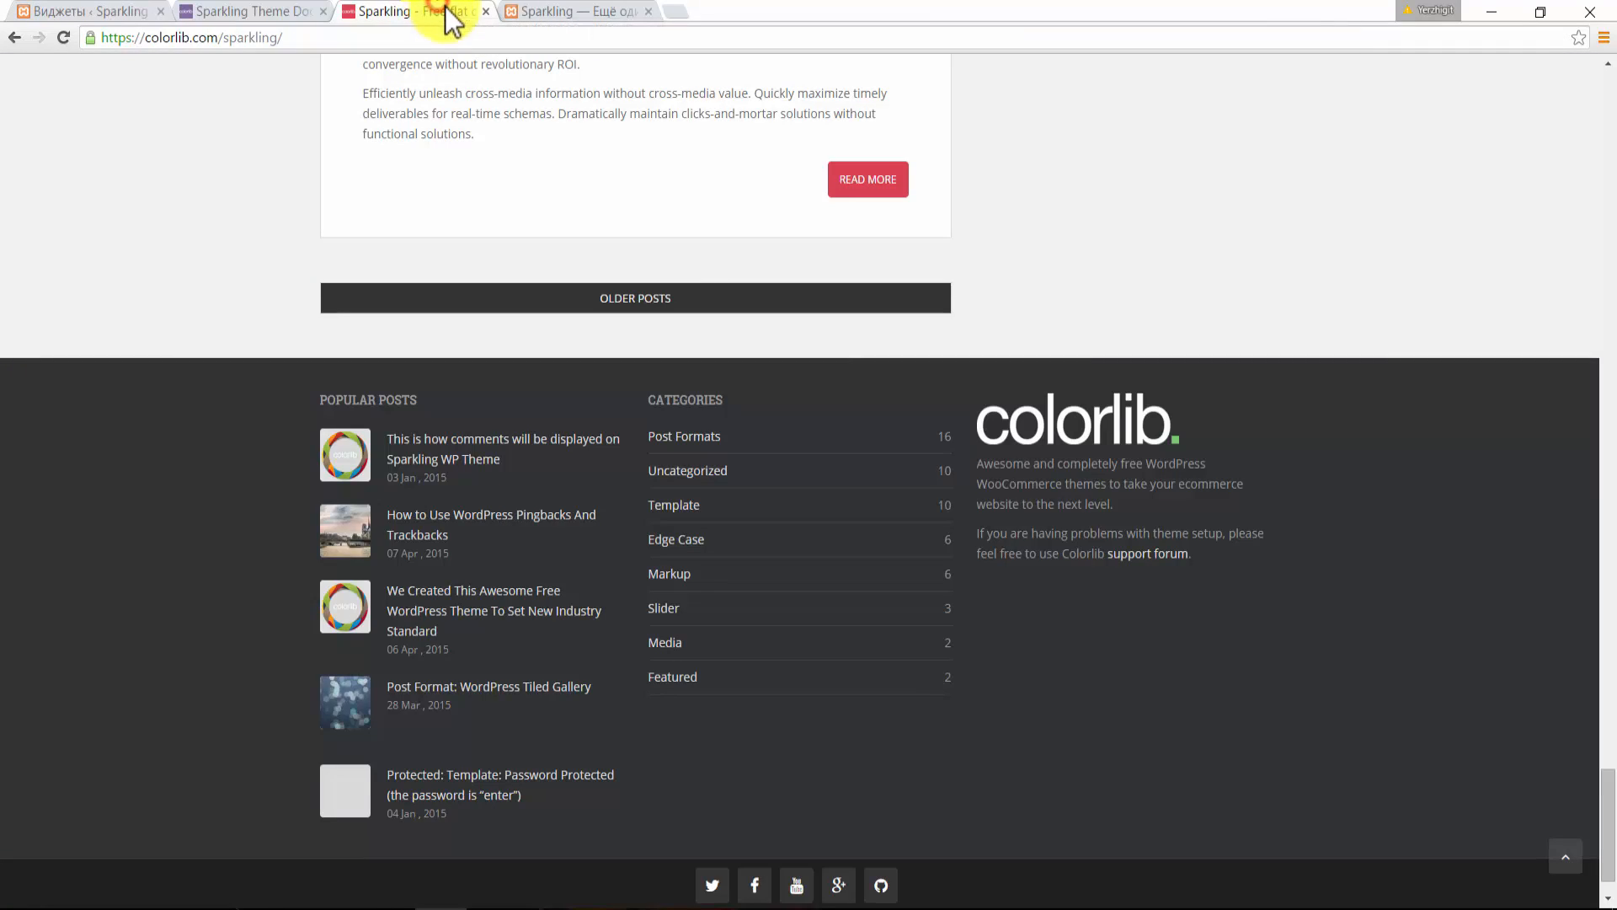
pyautogui.rightClick(1122, 440)
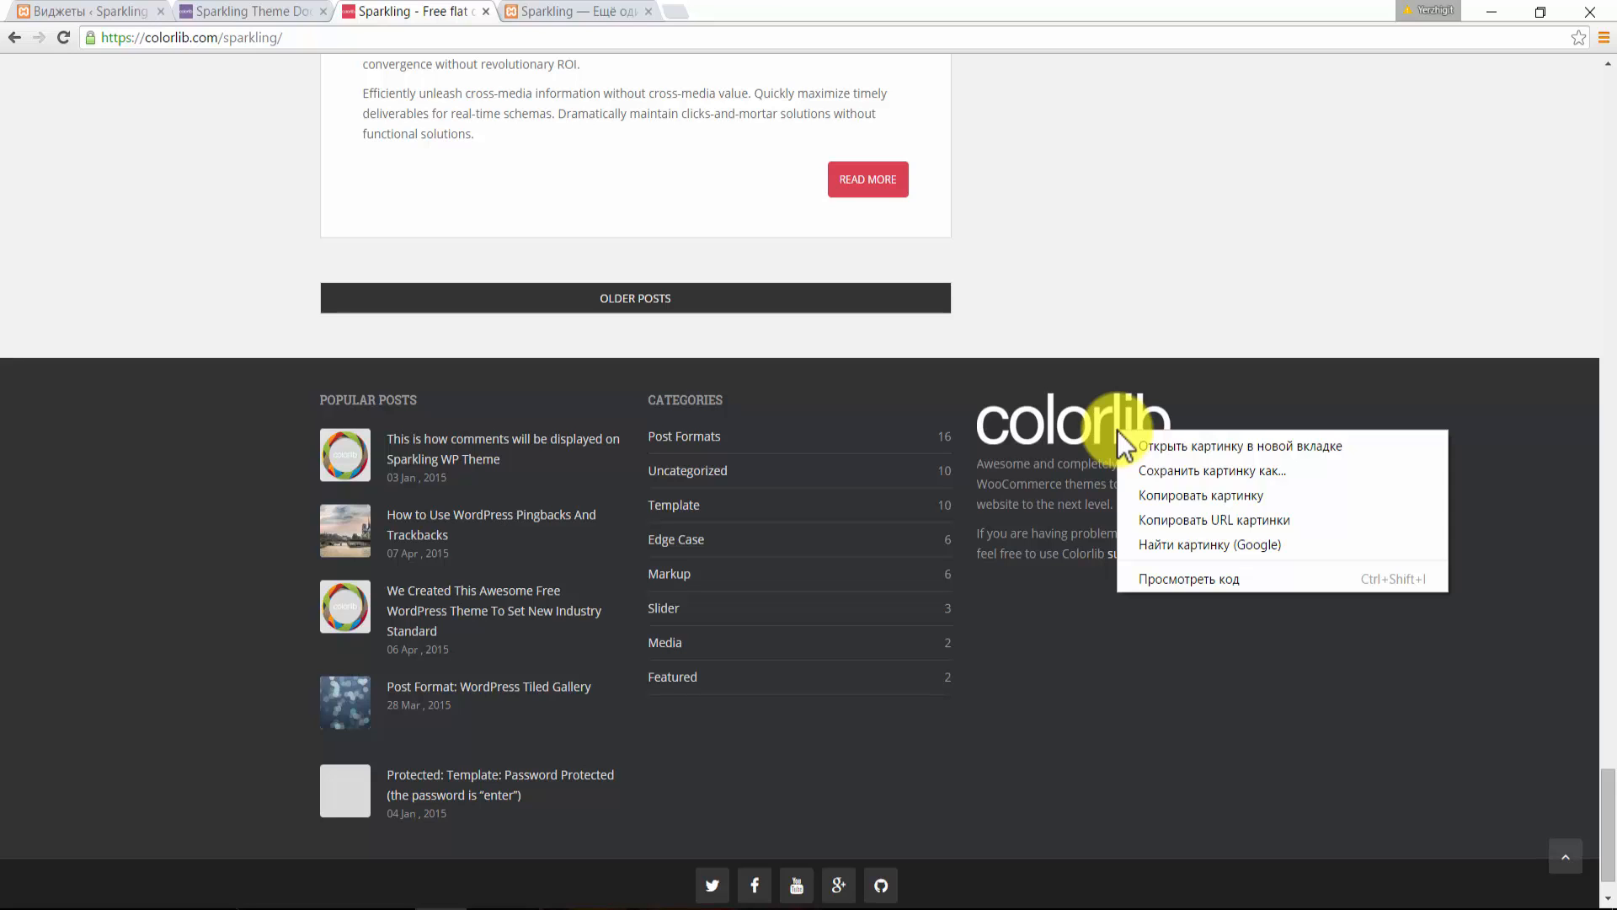
pyautogui.click(1009, 441)
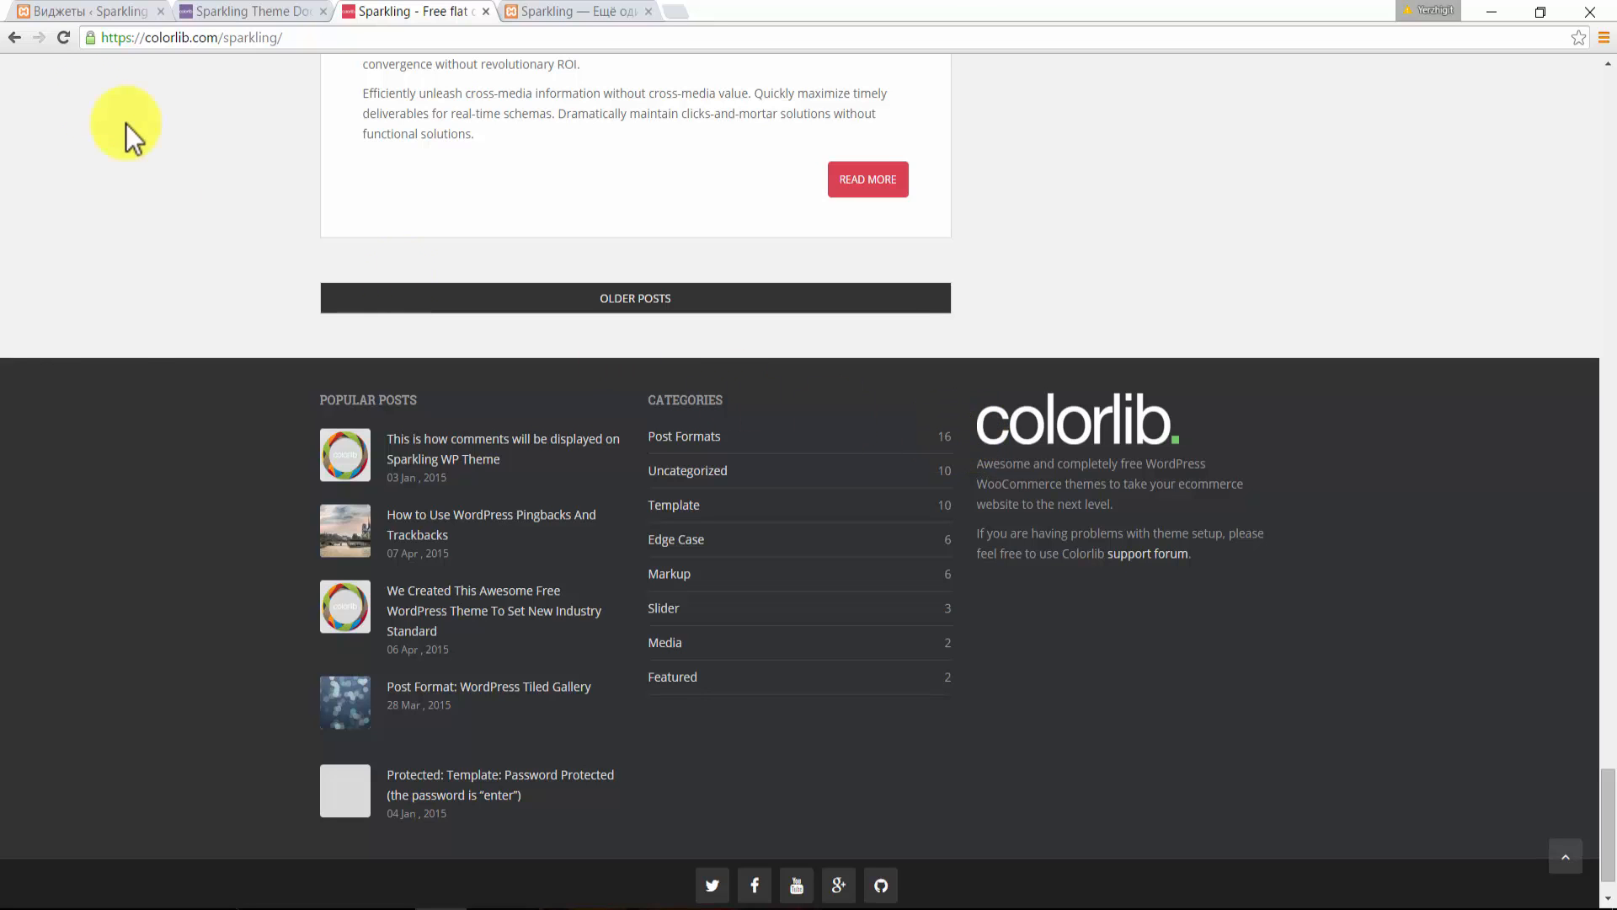
pyautogui.click(101, 11)
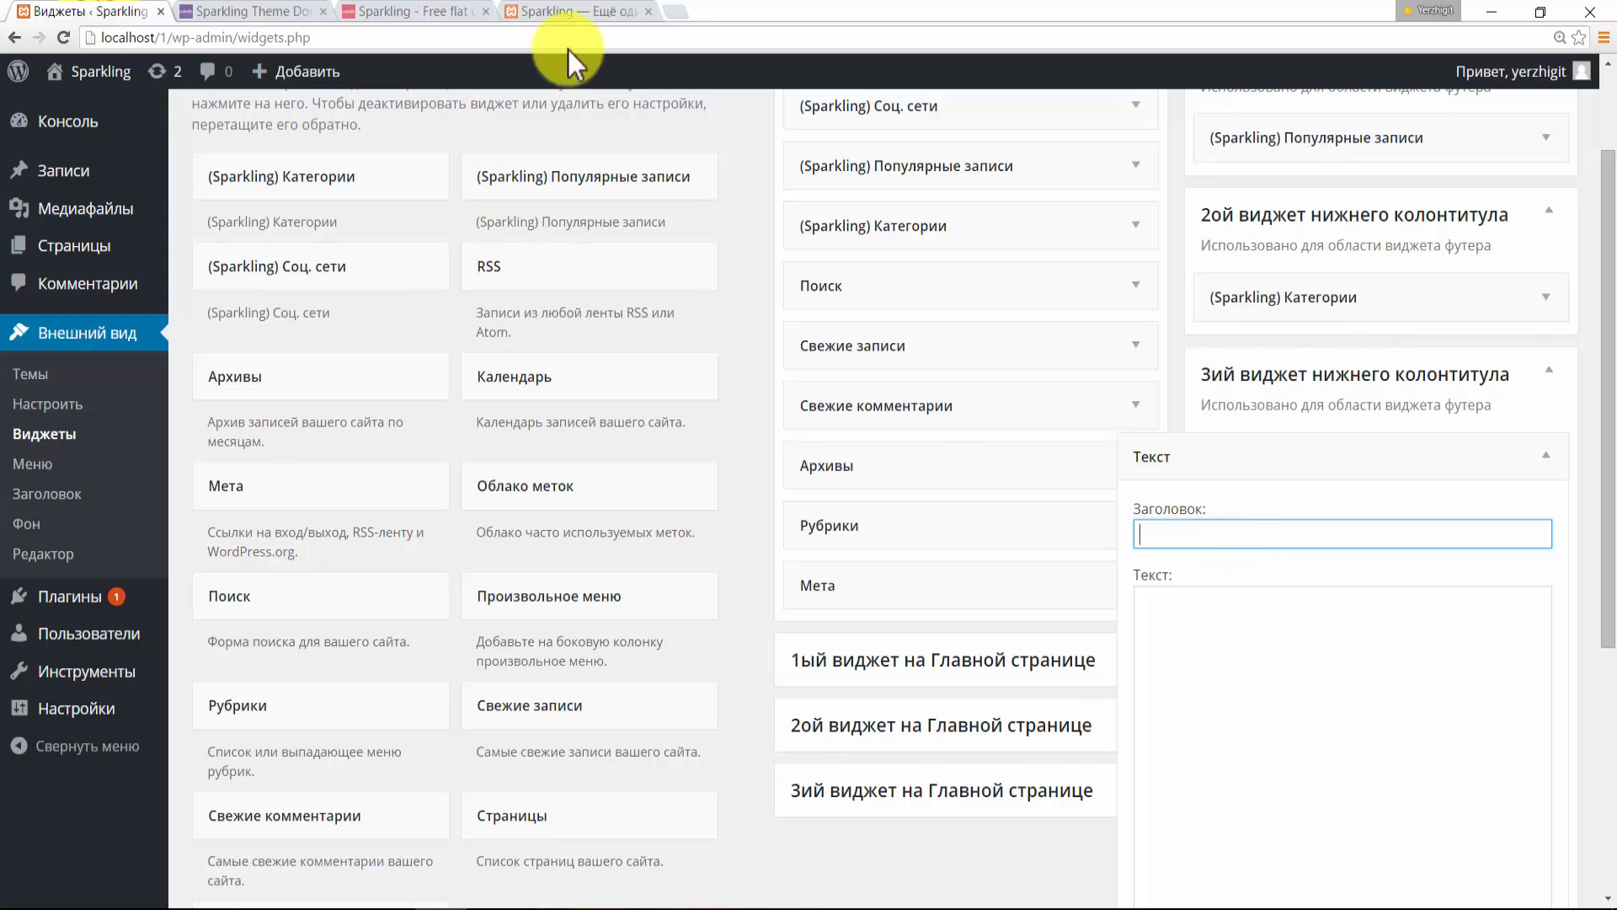
# - Copy the two paragraphs below the colorlib logo in the demo footer into the Текст widget's text field
pyautogui.click(434, 11)
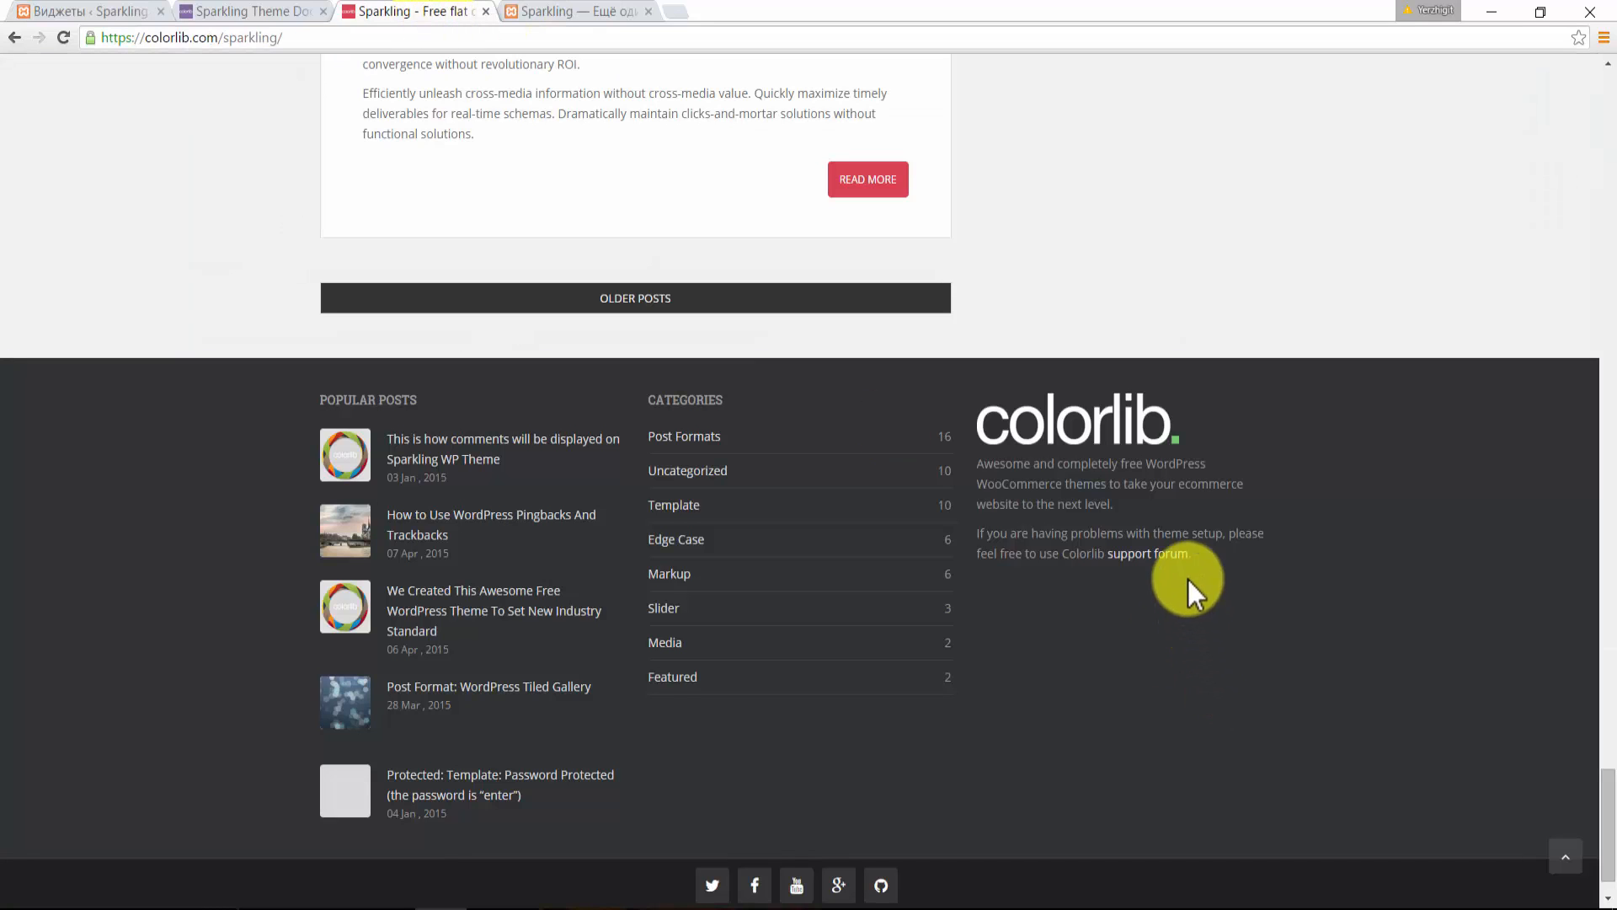
pyautogui.moveTo(1191, 553); pyautogui.dragTo(974, 465)
pyautogui.rightClick(1047, 480)
pyautogui.click(1055, 493)
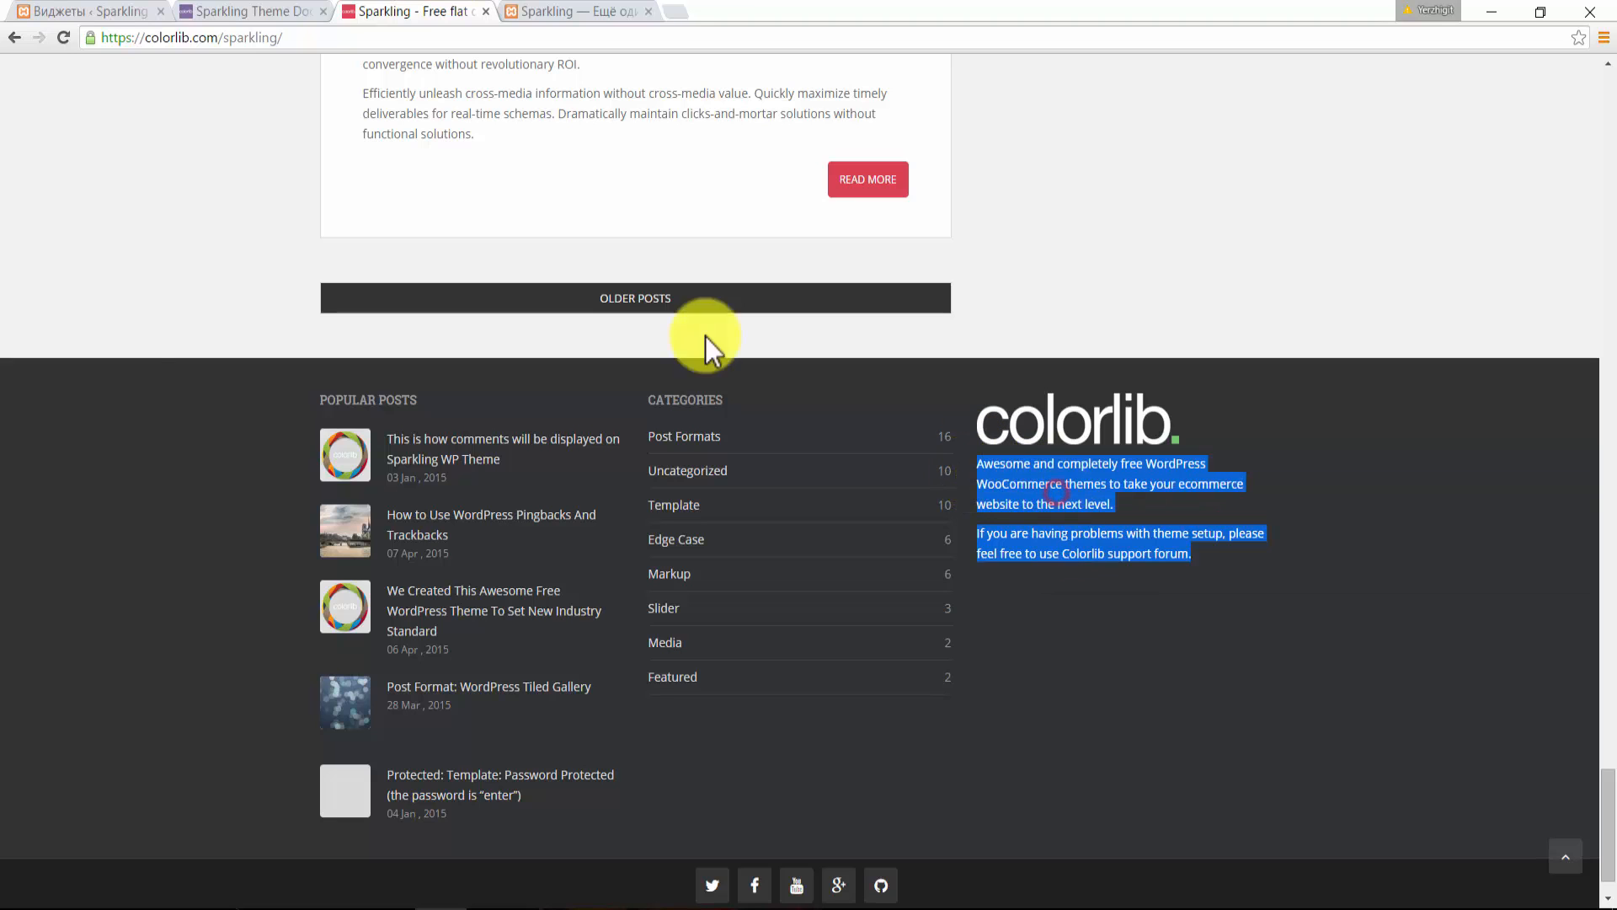
pyautogui.click(108, 12)
pyautogui.click(1182, 696)
pyautogui.rightClick(1191, 662)
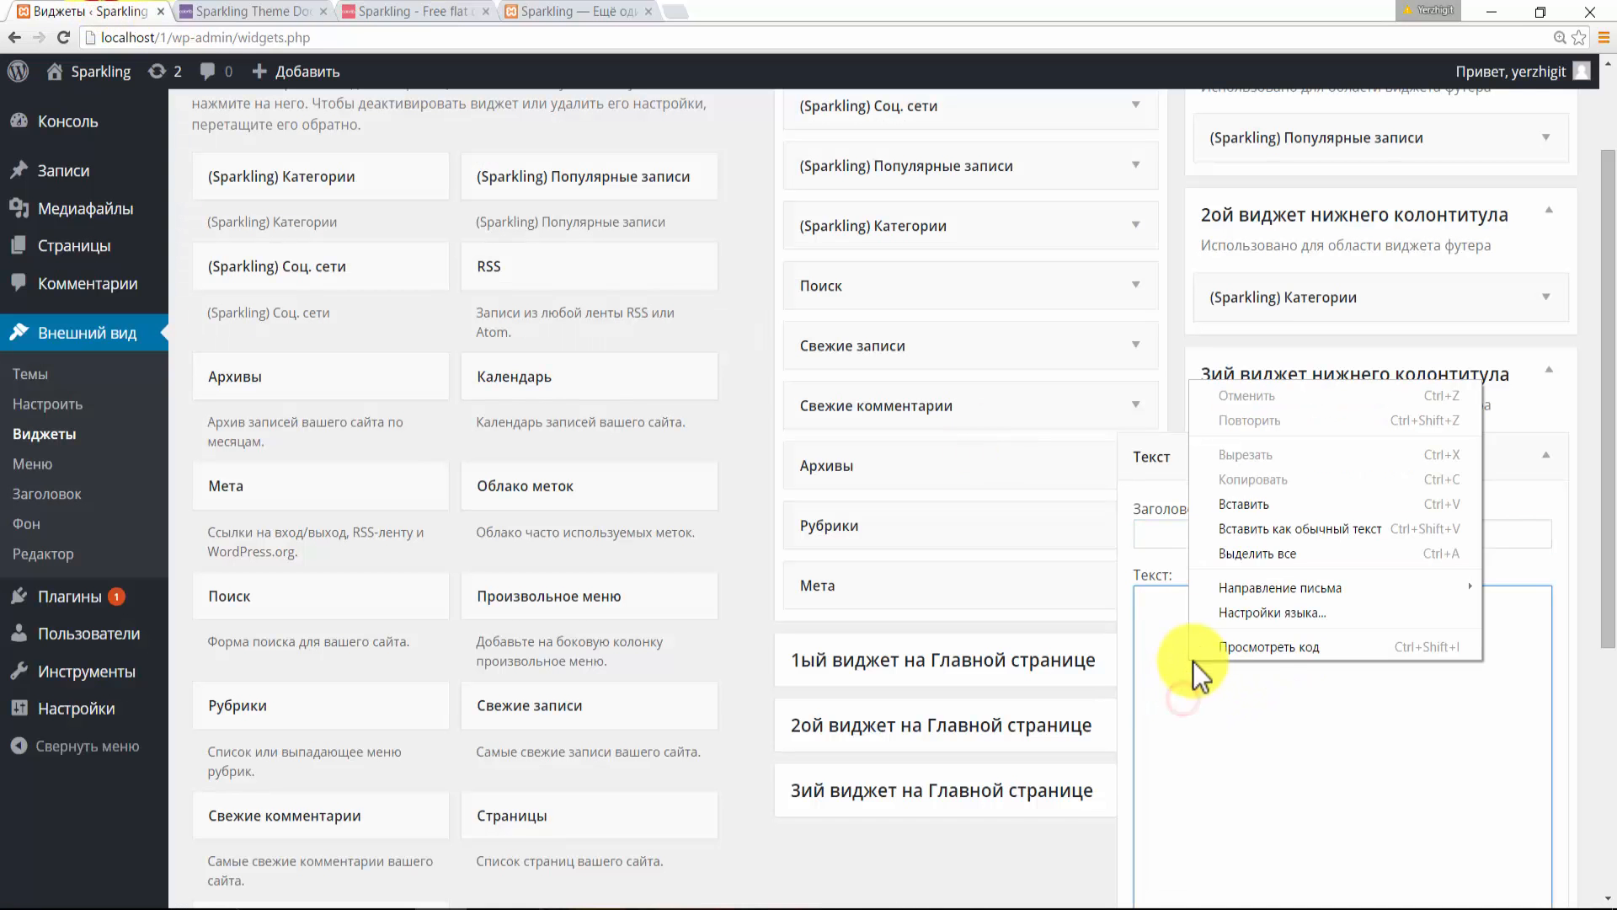
pyautogui.click(1244, 503)
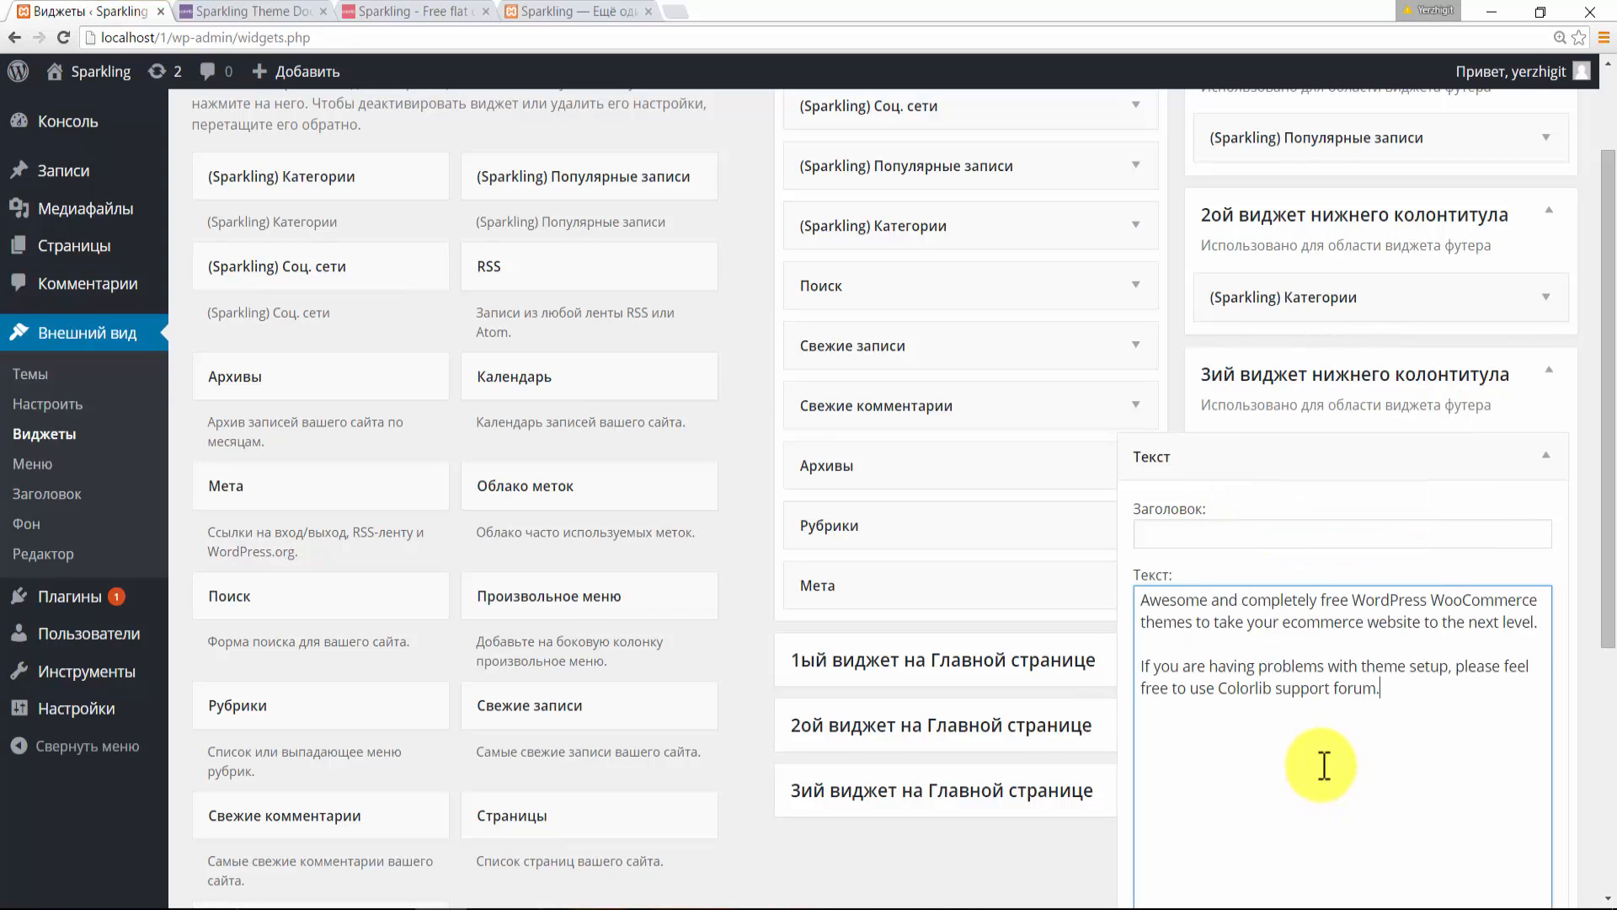
# - Set the Текст widget's title to Colorlib to match the demo footer's logo, then save and collapse the widget
pyautogui.click(1269, 532)
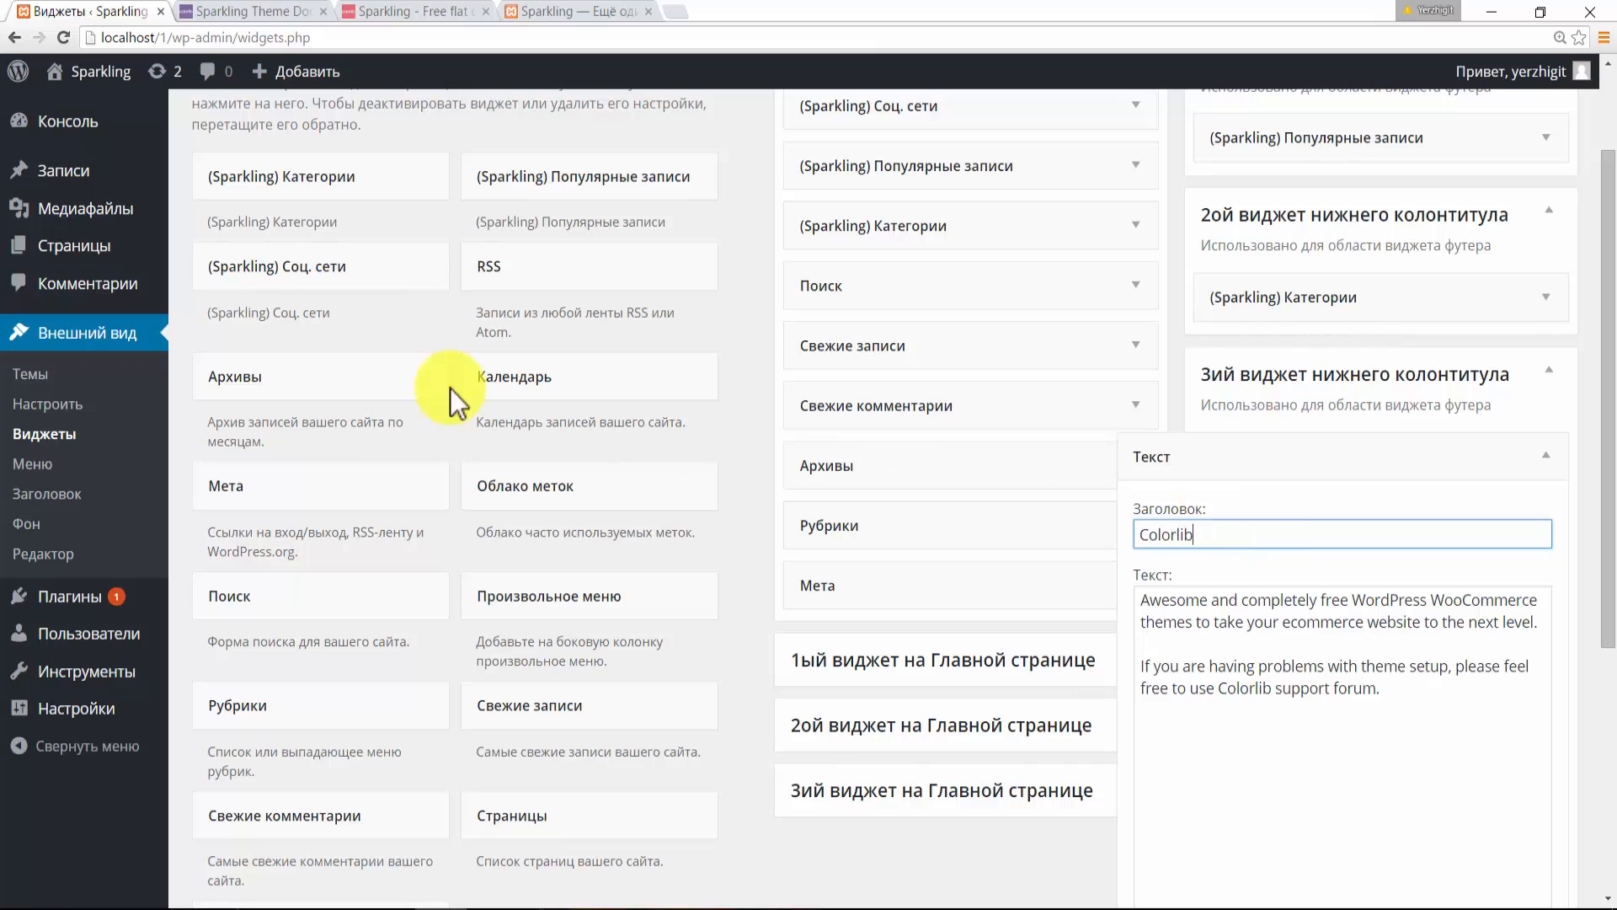
pyautogui.click(398, 12)
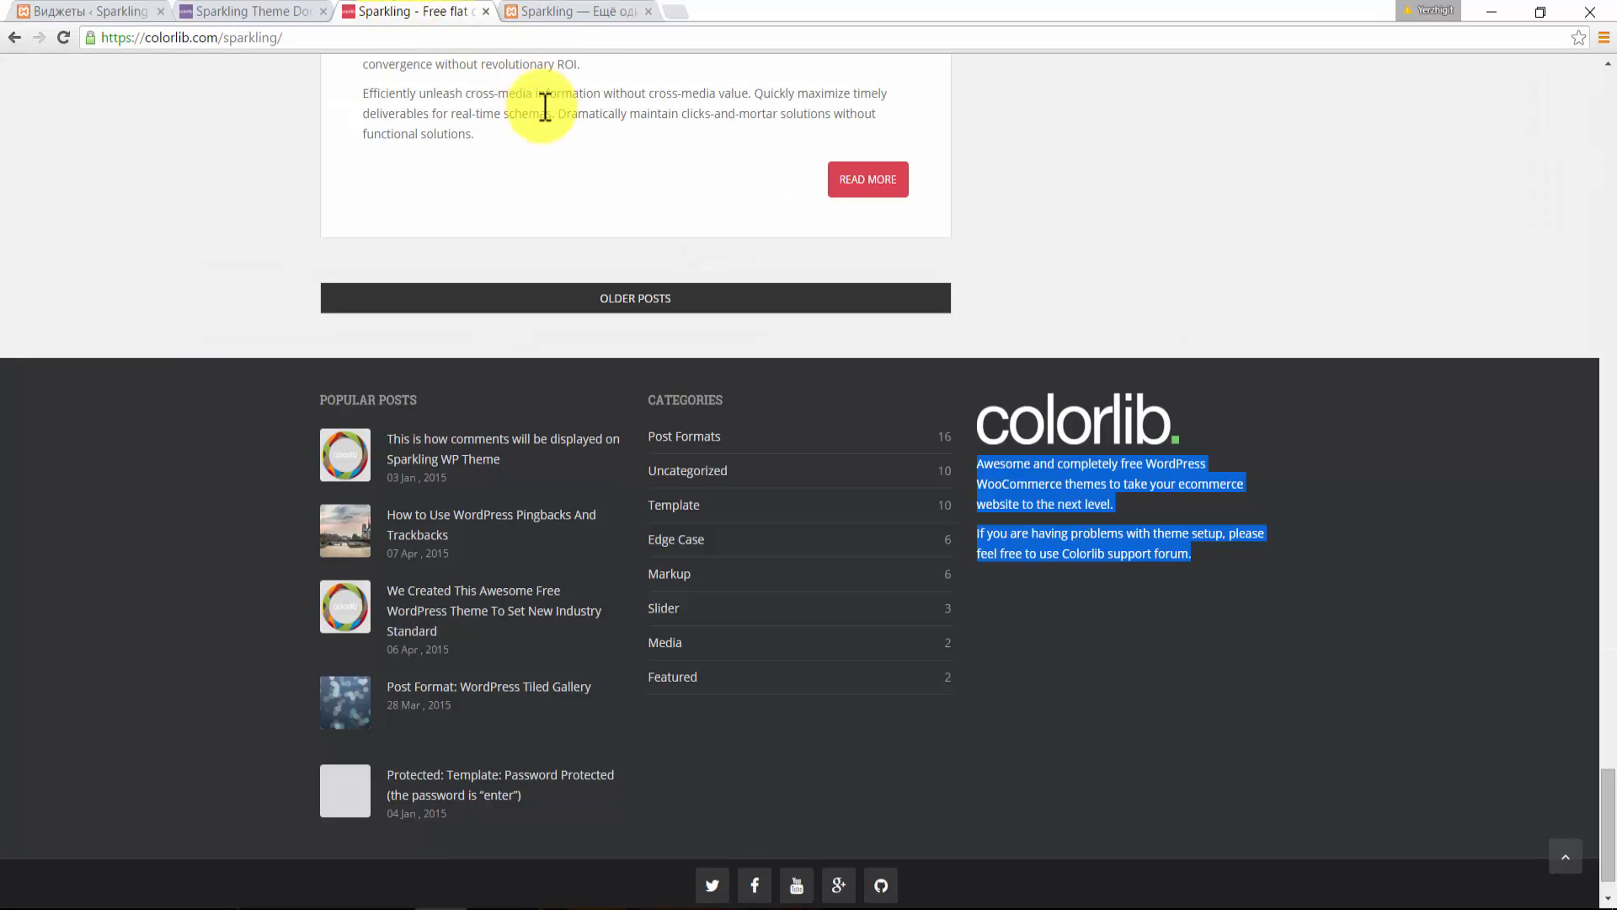
pyautogui.click(1078, 712)
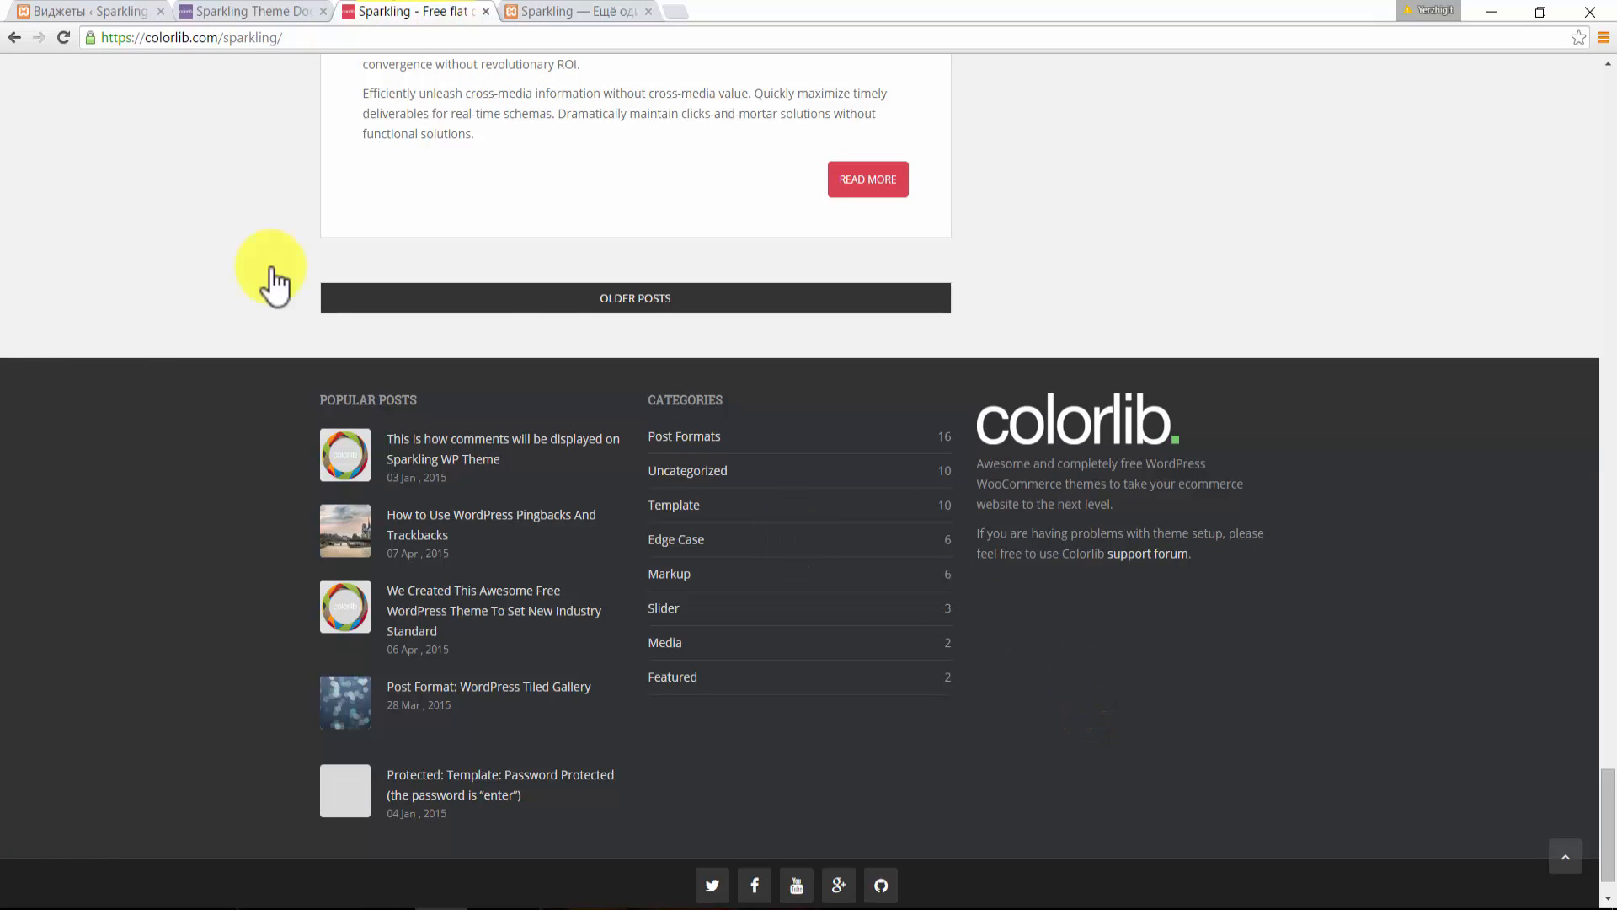
pyautogui.click(83, 13)
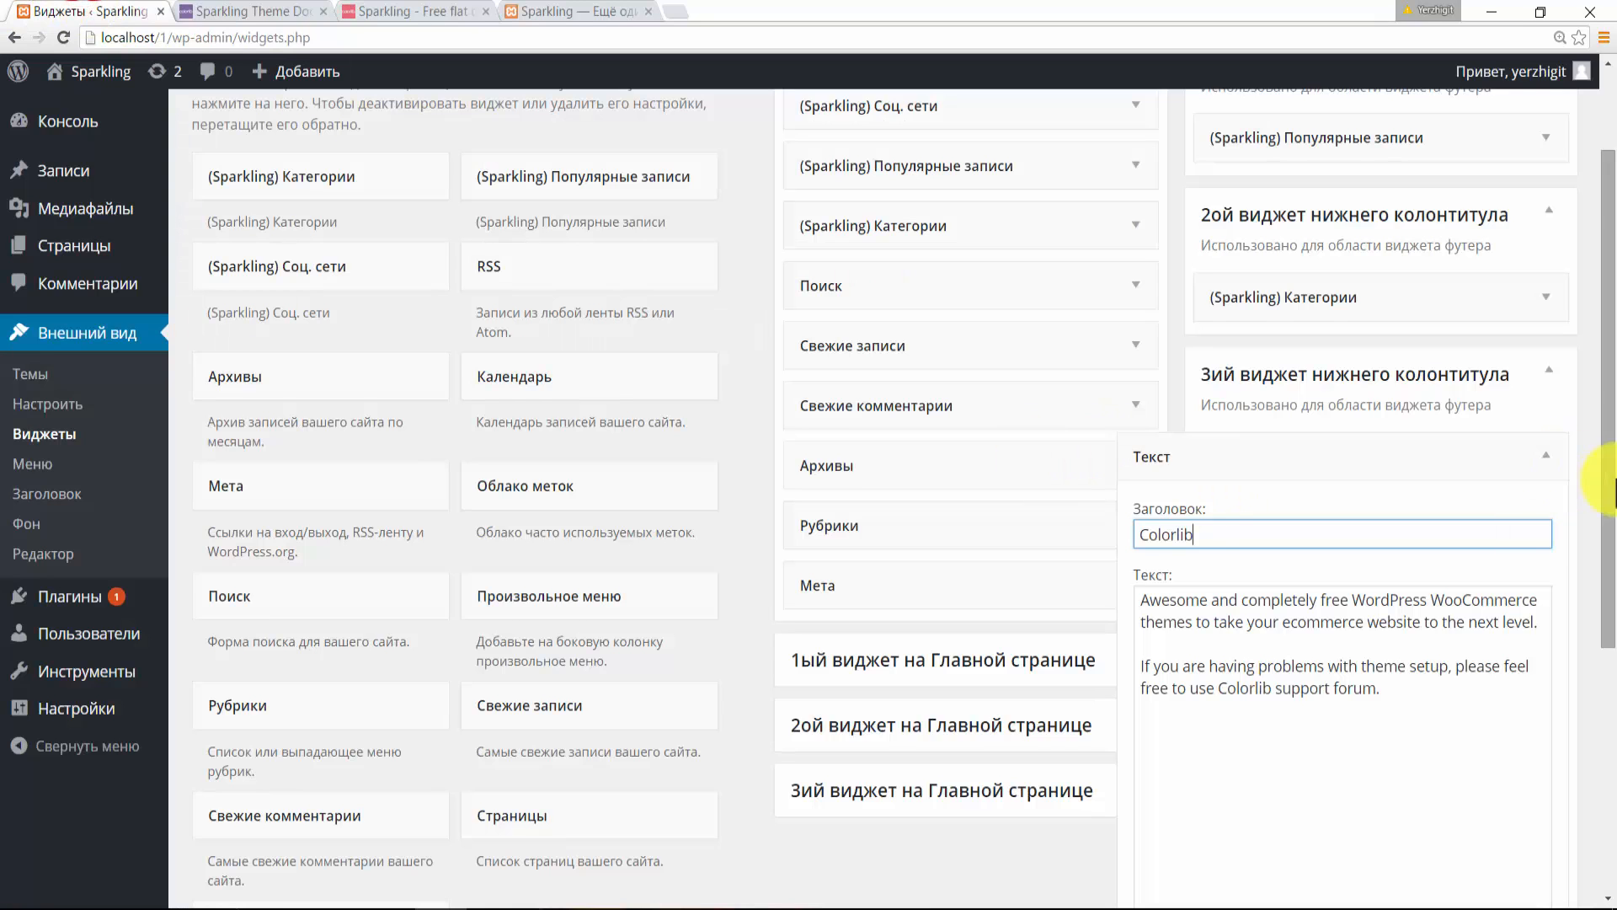
pyautogui.scroll(-3, 1532, 589)
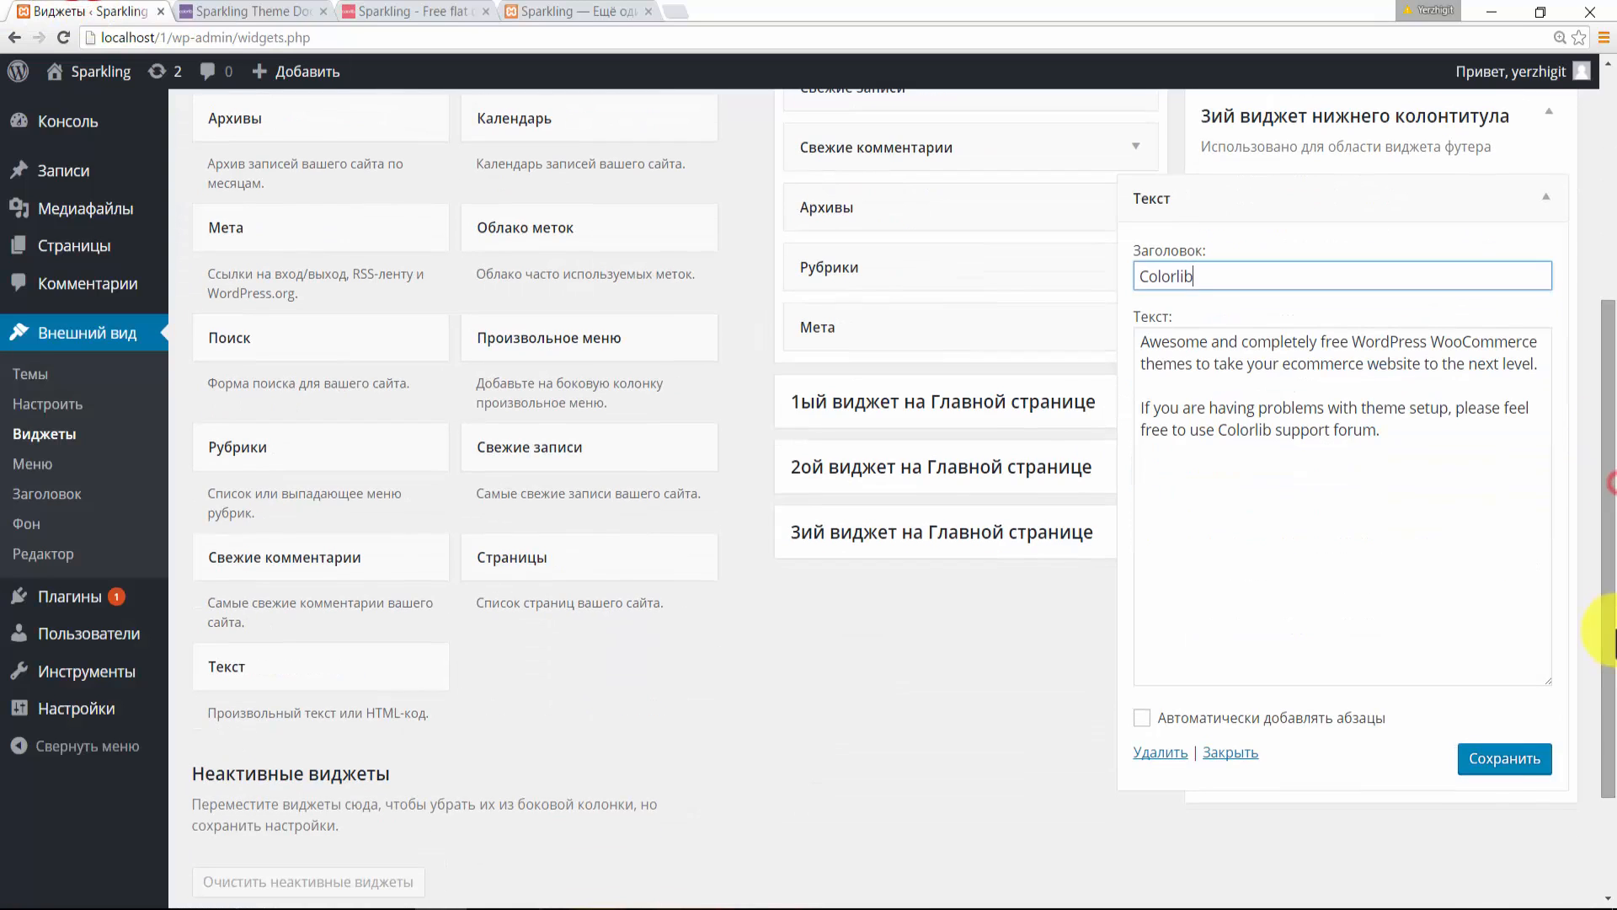
pyautogui.click(1508, 762)
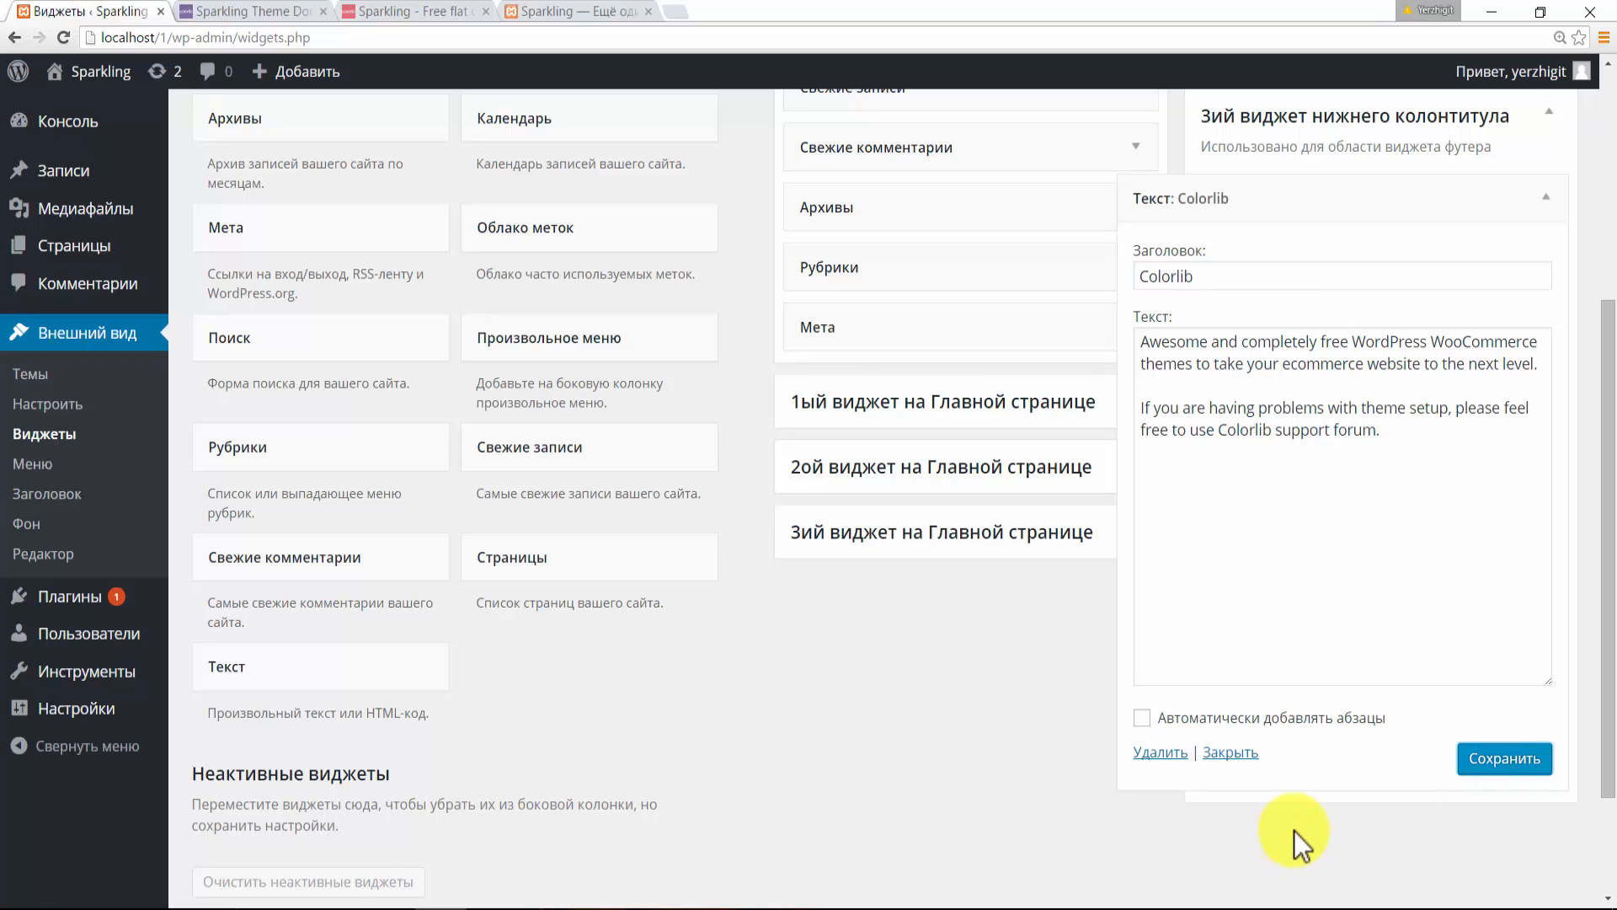
pyautogui.click(1547, 195)
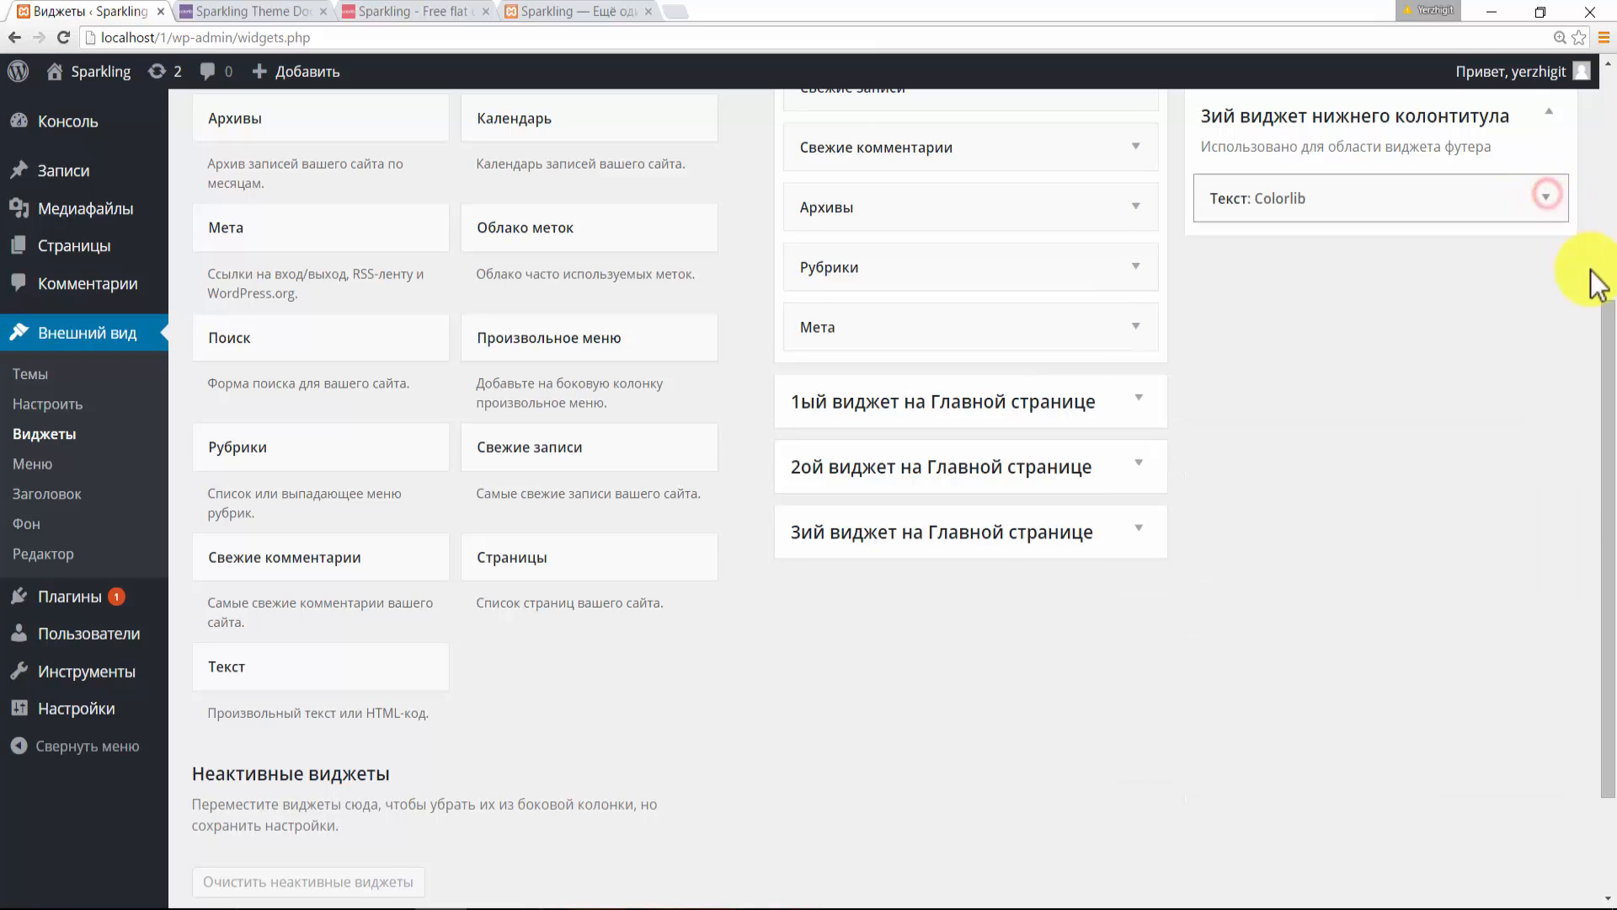
pyautogui.scroll(5, 1600, 286)
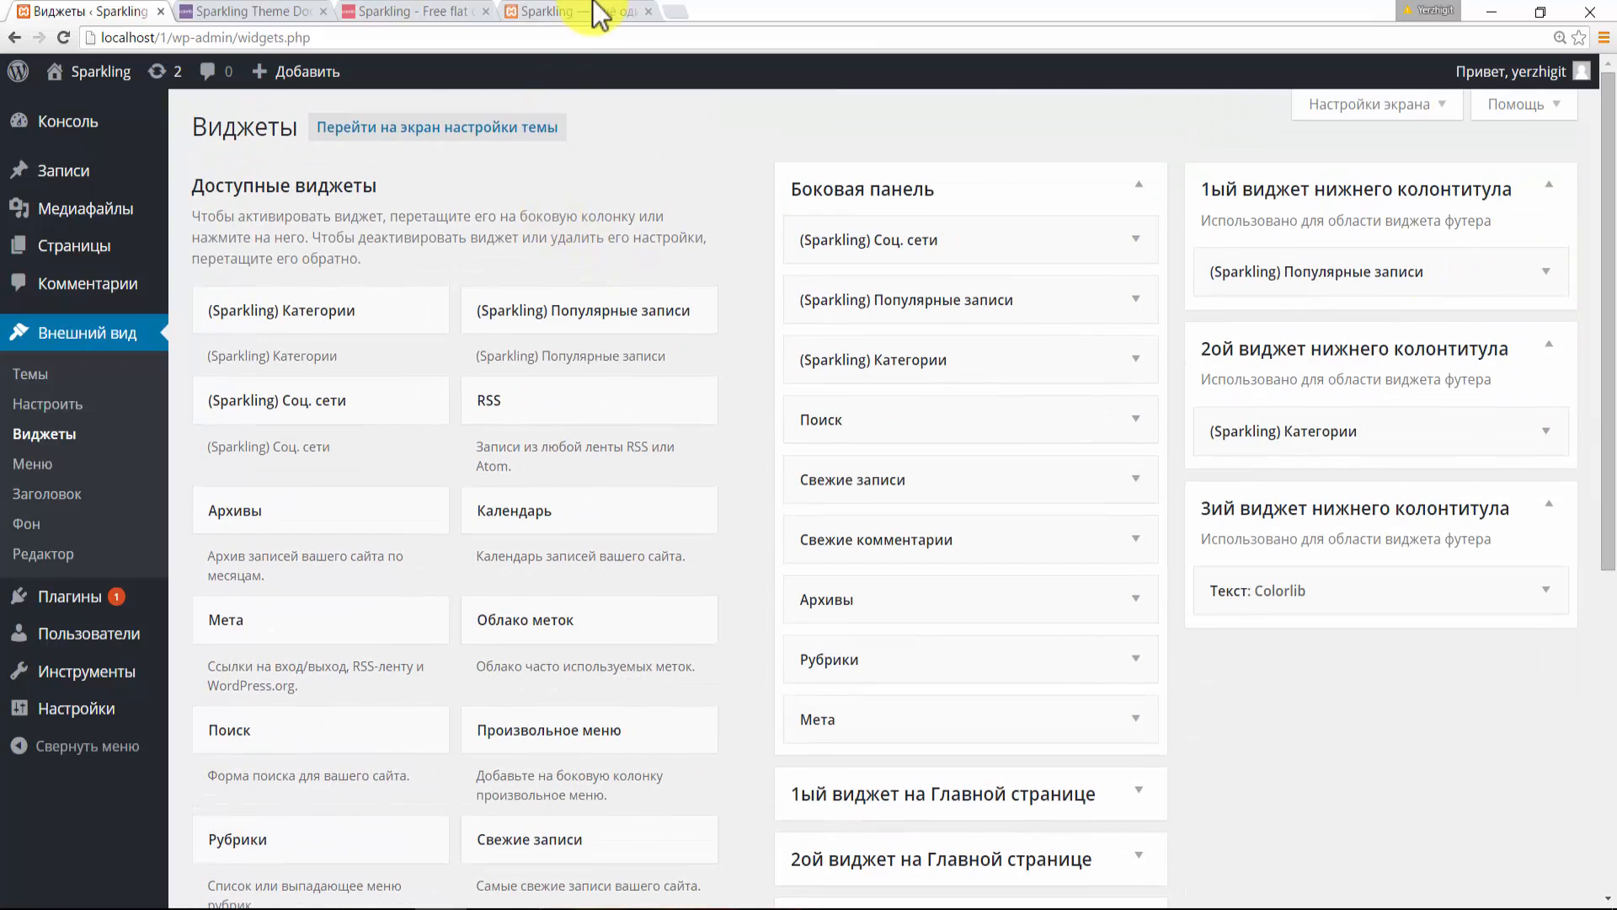
# - Reload the local Sparkling home page and examine the sidebar's social section and the three footer widget columns
pyautogui.click(599, 15)
pyautogui.click(556, 38)
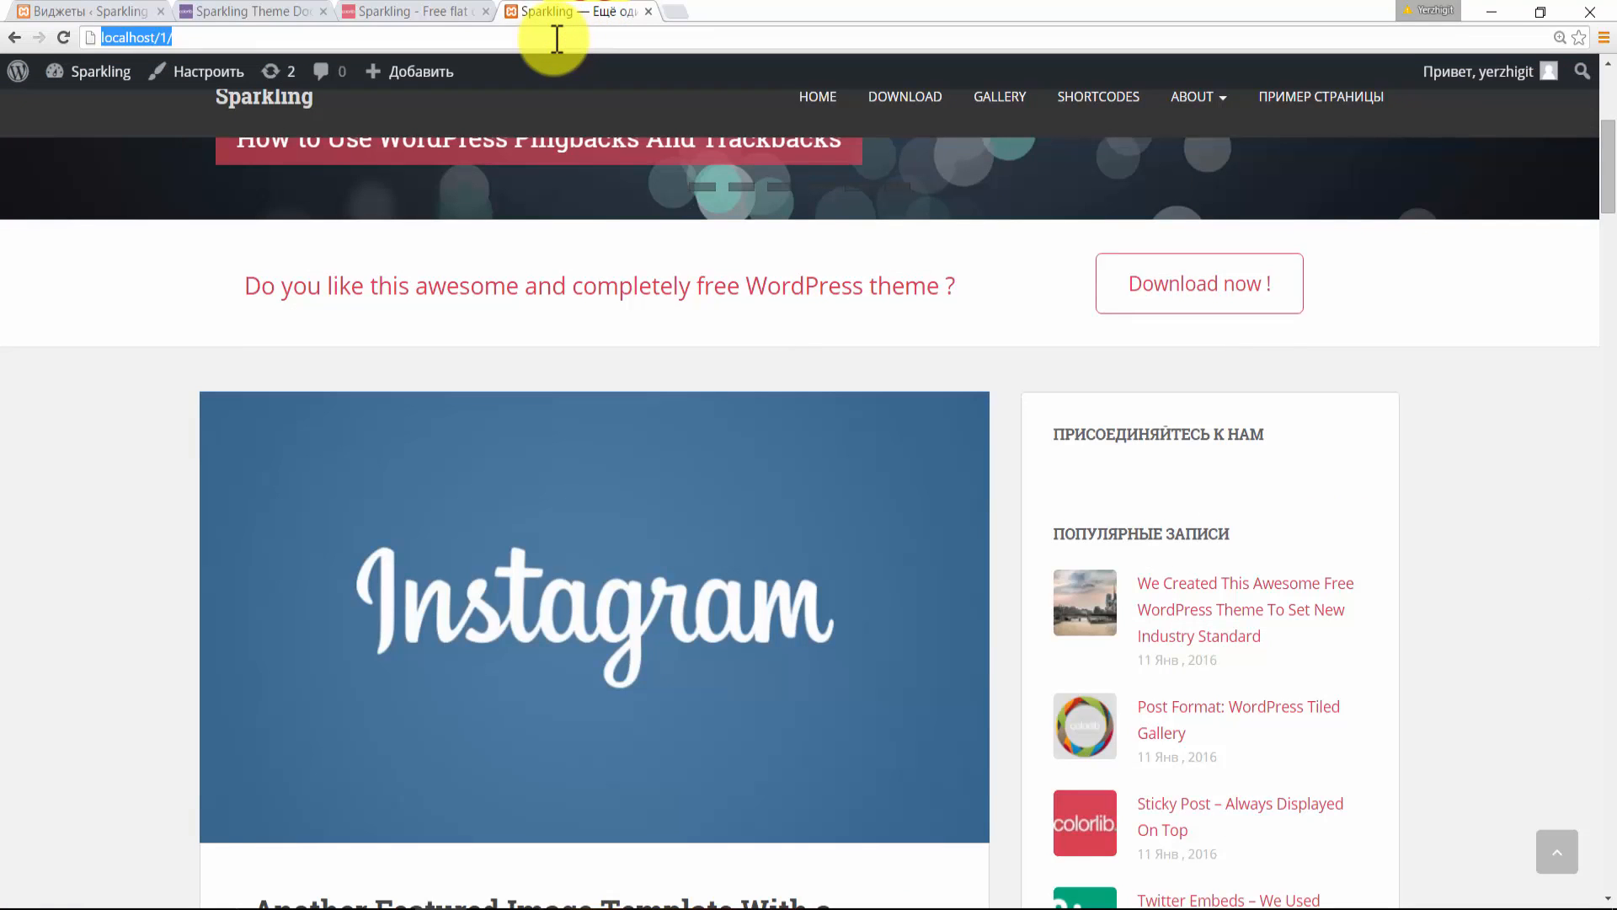
pyautogui.press('Return')
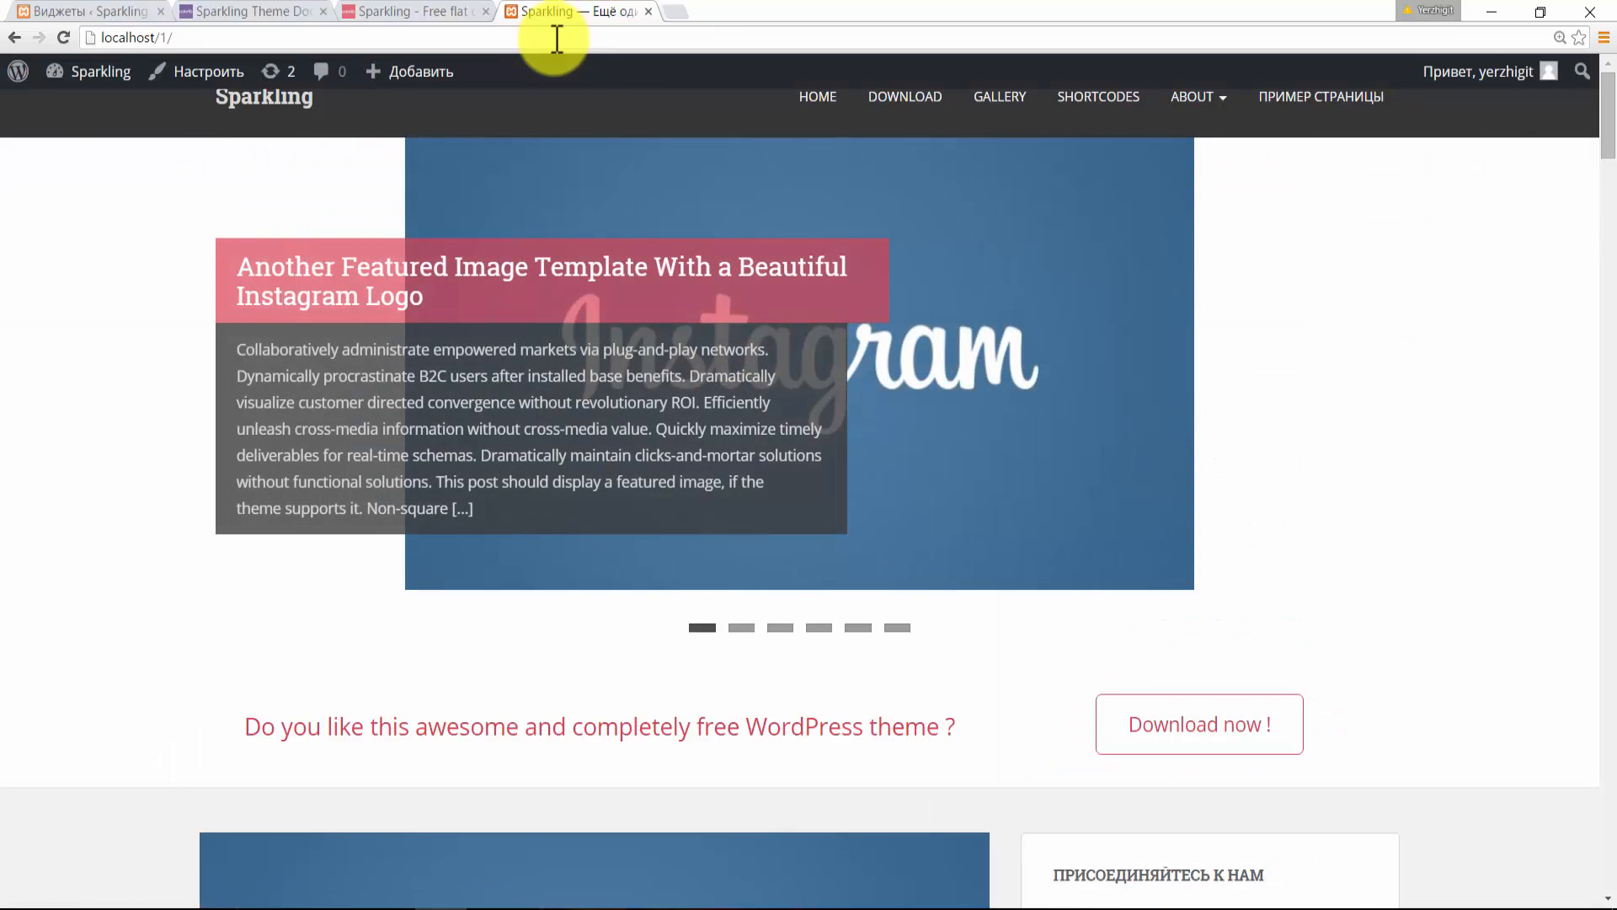
pyautogui.moveTo(1607, 101); pyautogui.dragTo(1604, 198)
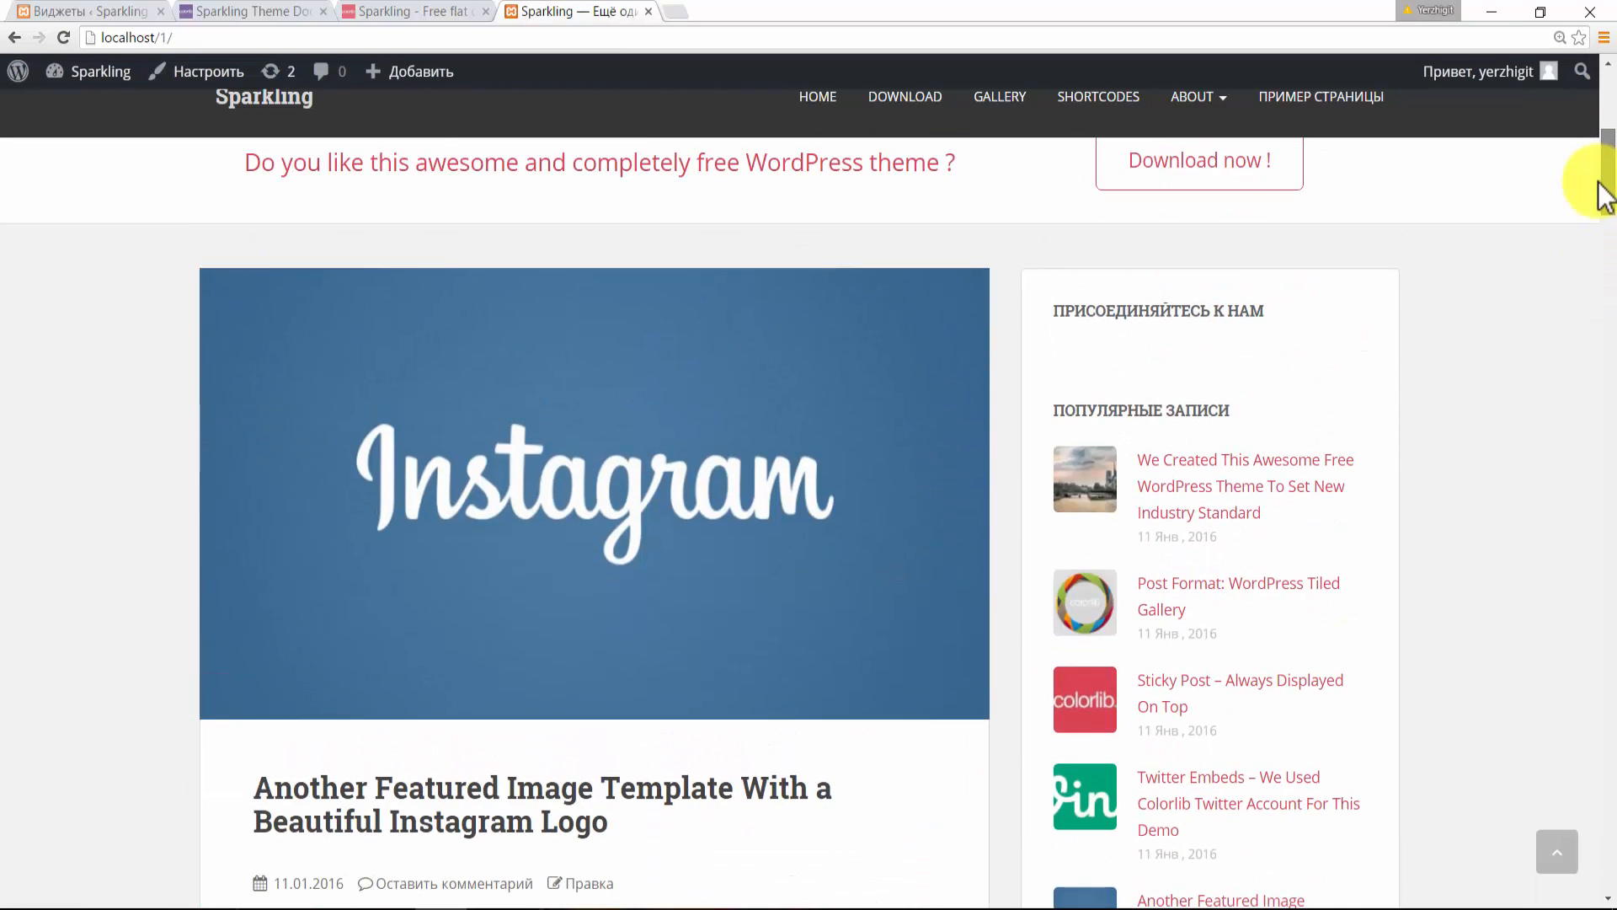
pyautogui.click(1224, 368)
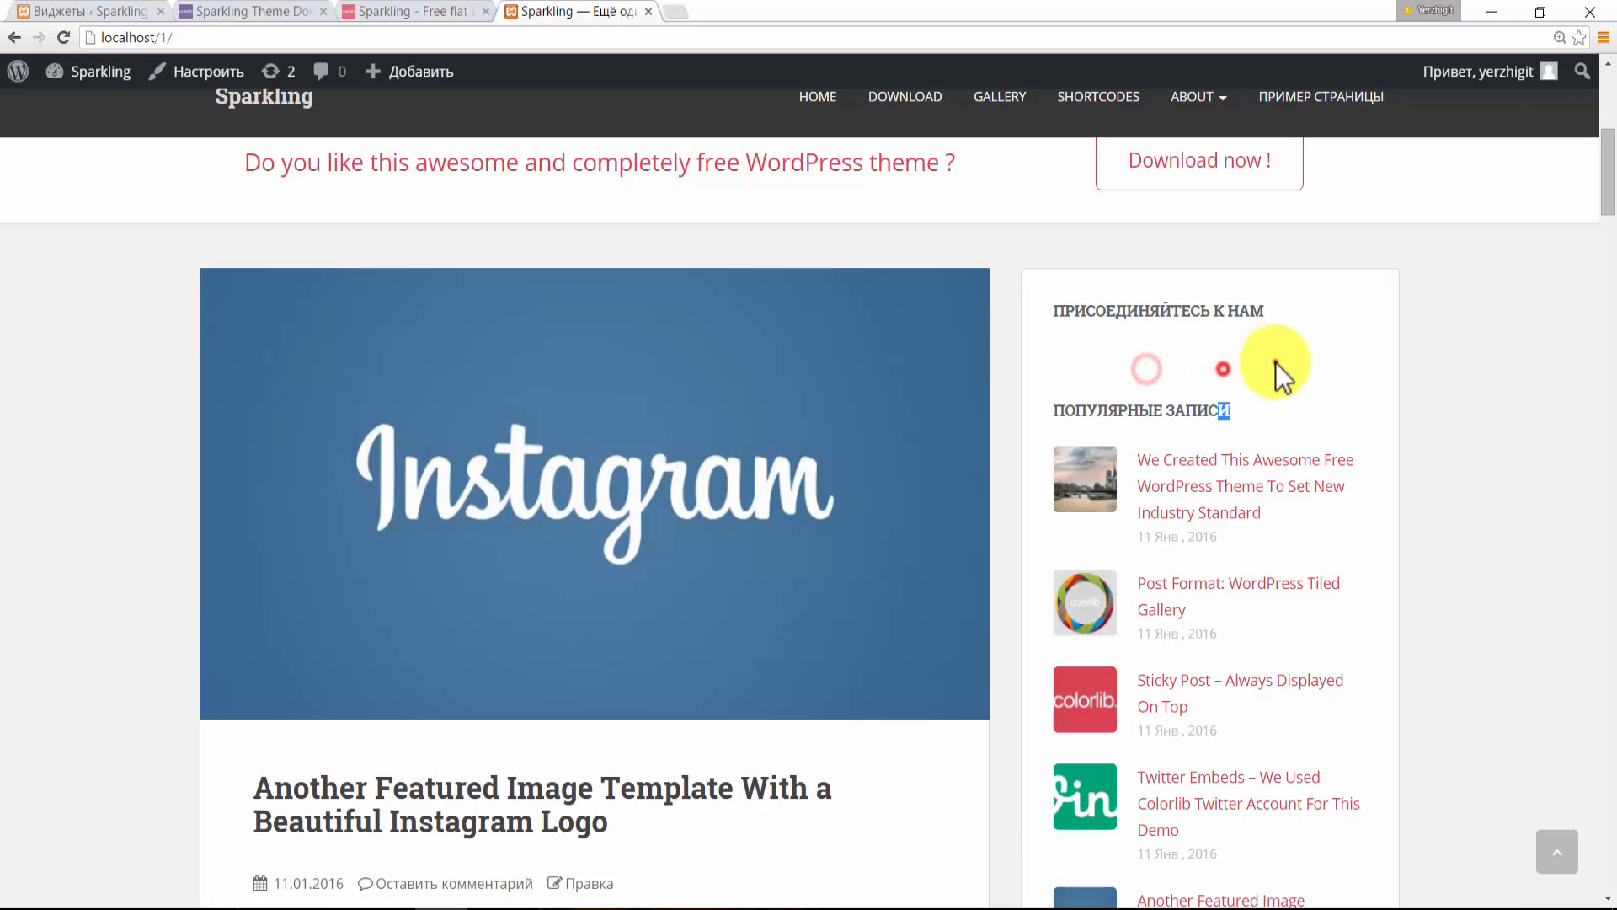
pyautogui.click(1276, 363)
pyautogui.moveTo(1599, 221); pyautogui.dragTo(1612, 849)
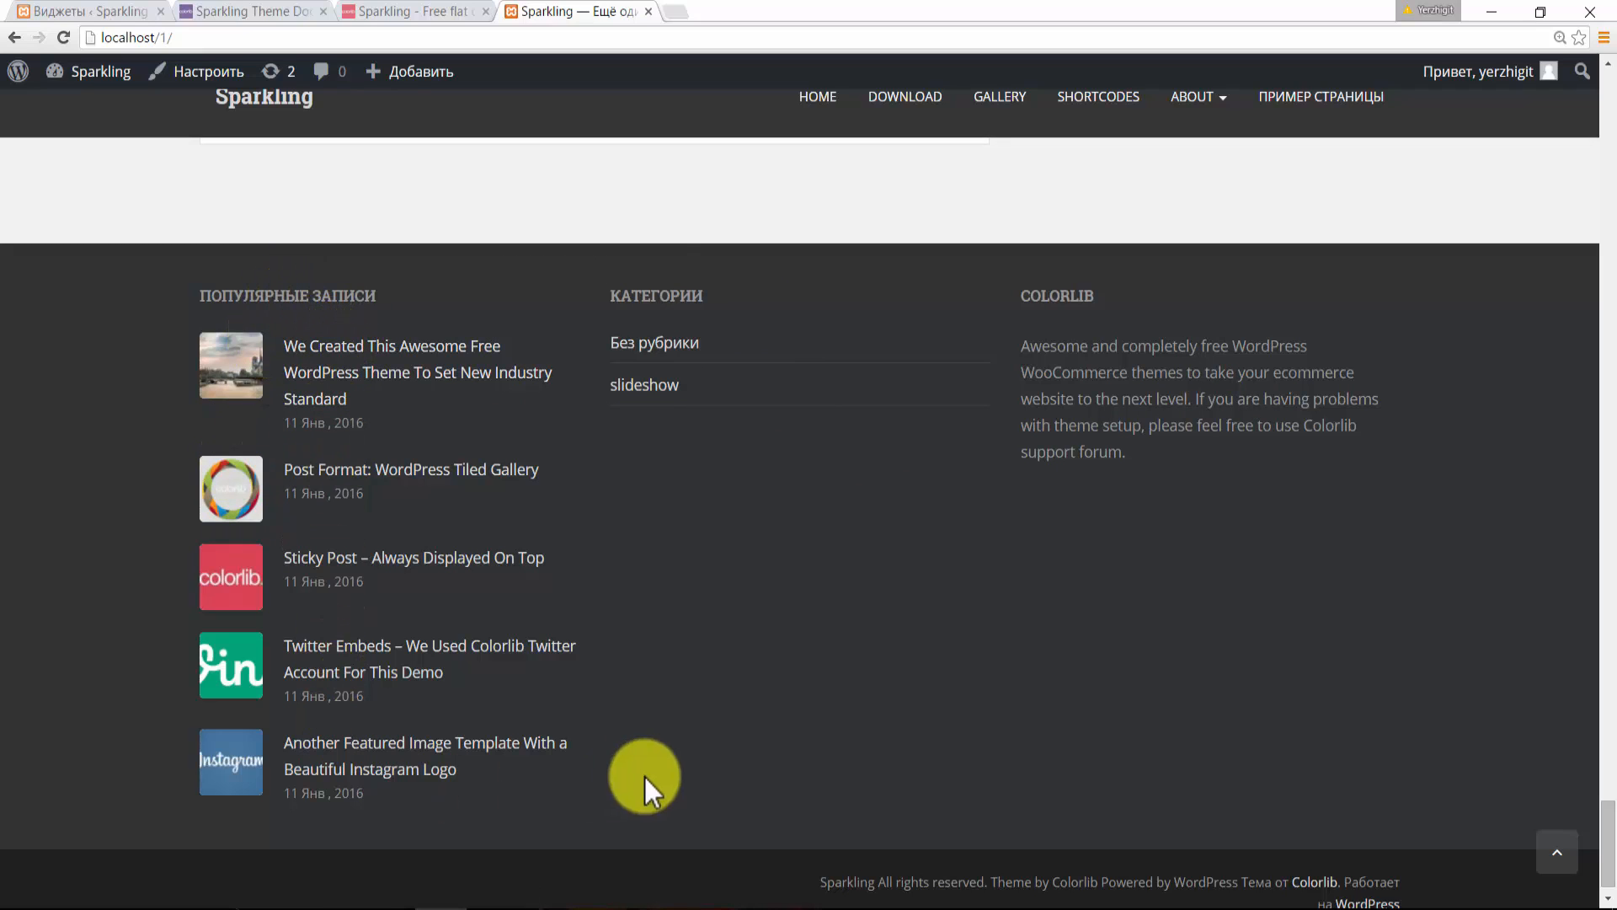
pyautogui.scroll(-1, 1604, 850)
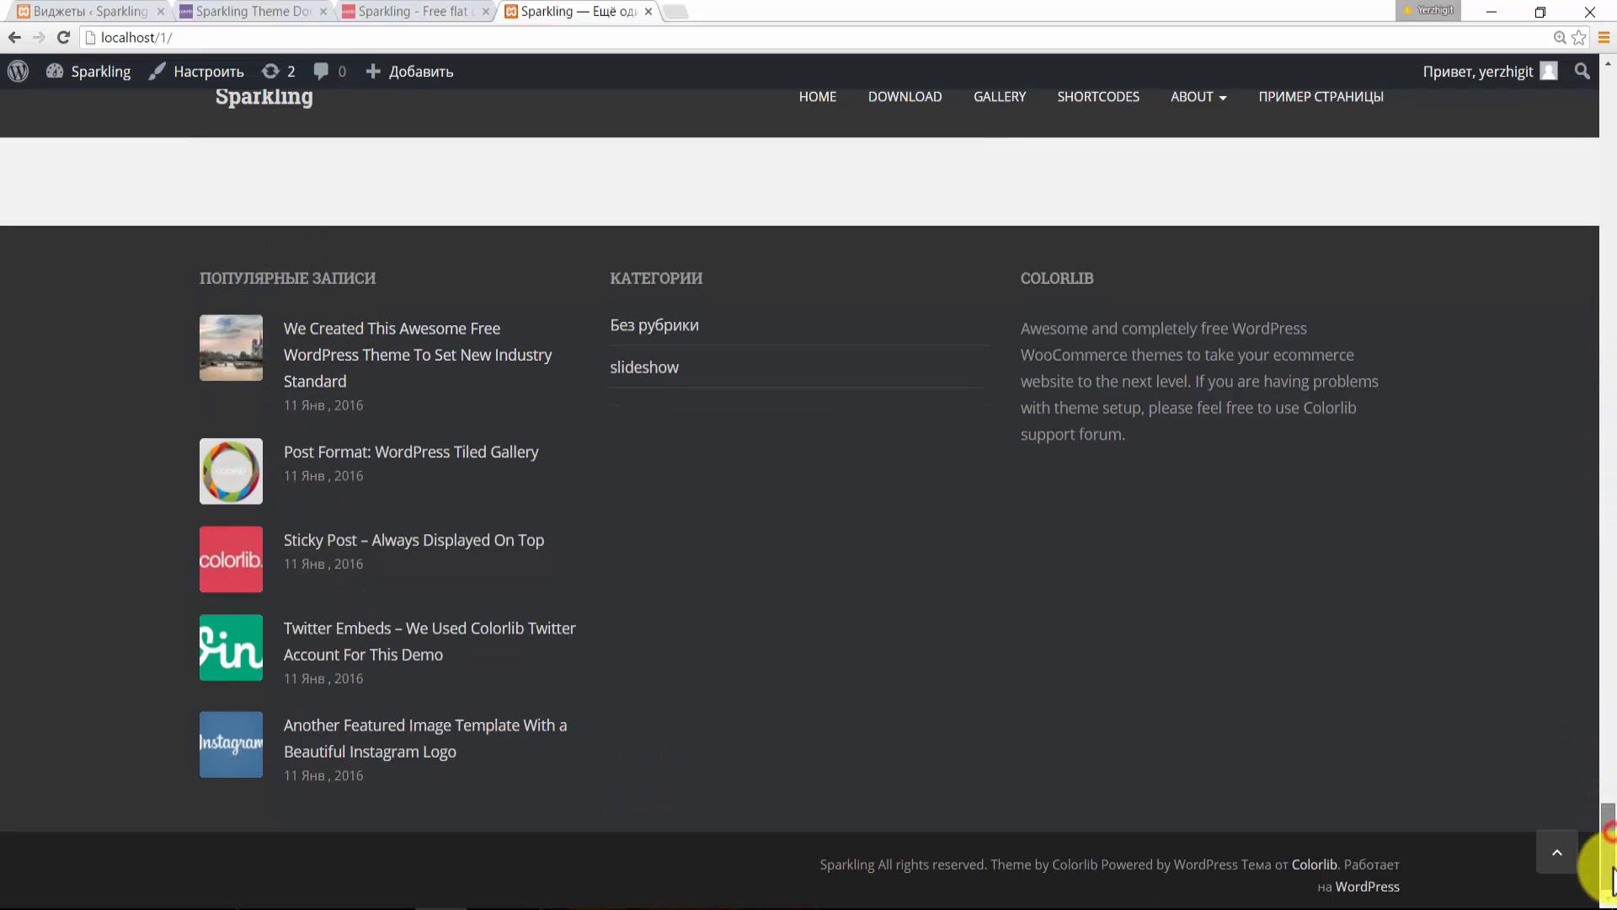
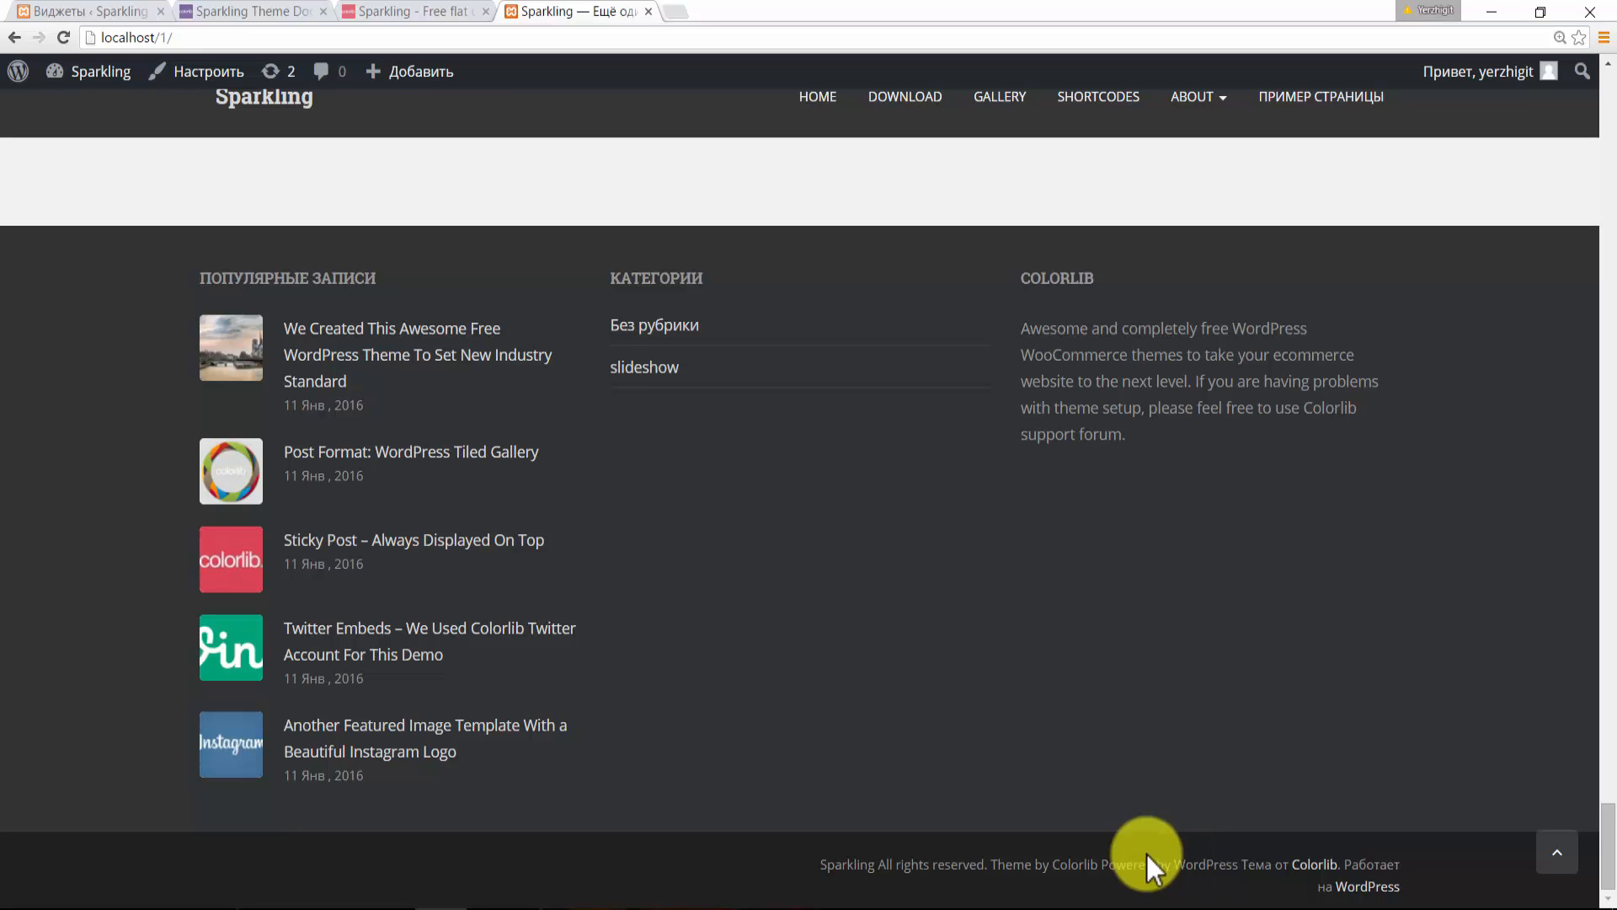
# - Open the theme customizer from the widgets admin page and go to the Нижний колонтитул section of Sparkling Options
pyautogui.click(431, 12)
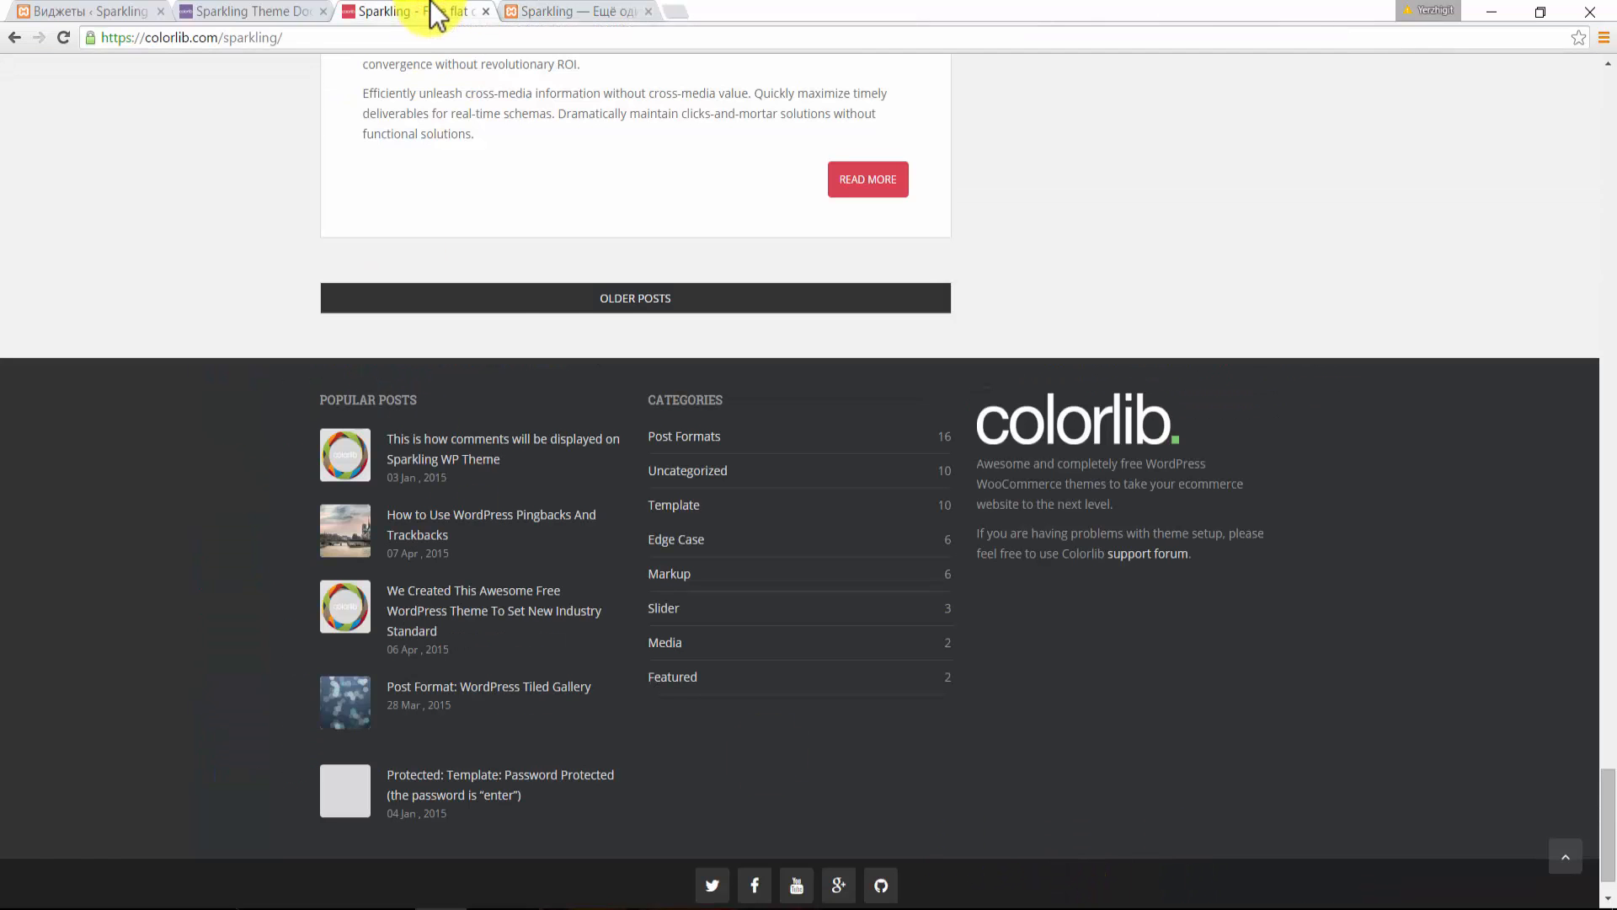
pyautogui.click(44, 9)
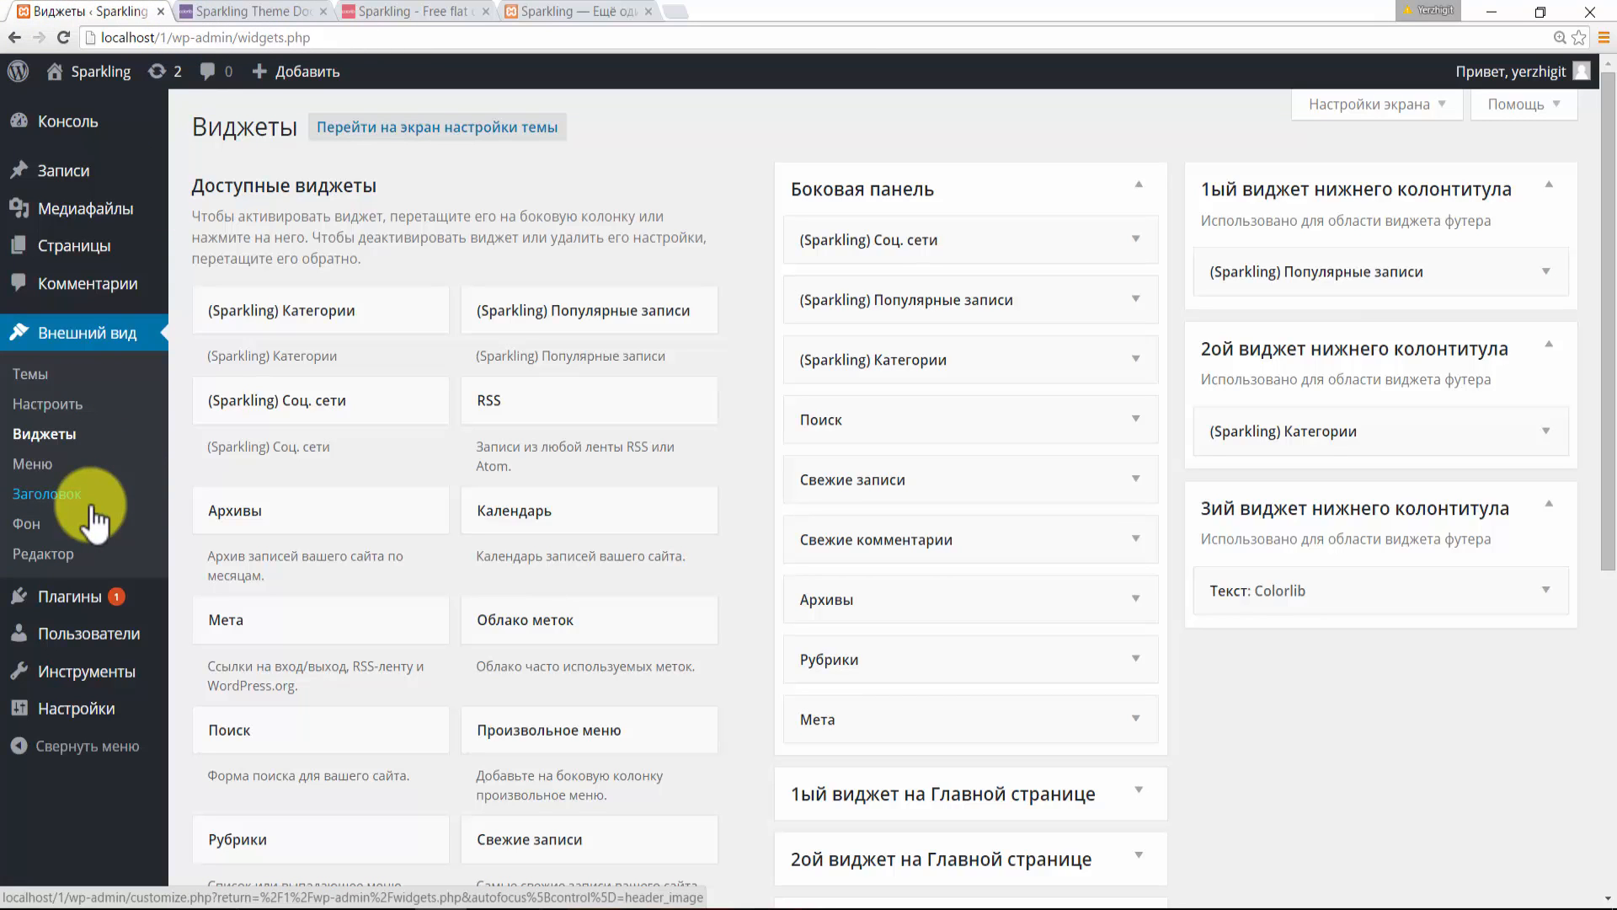
pyautogui.click(44, 402)
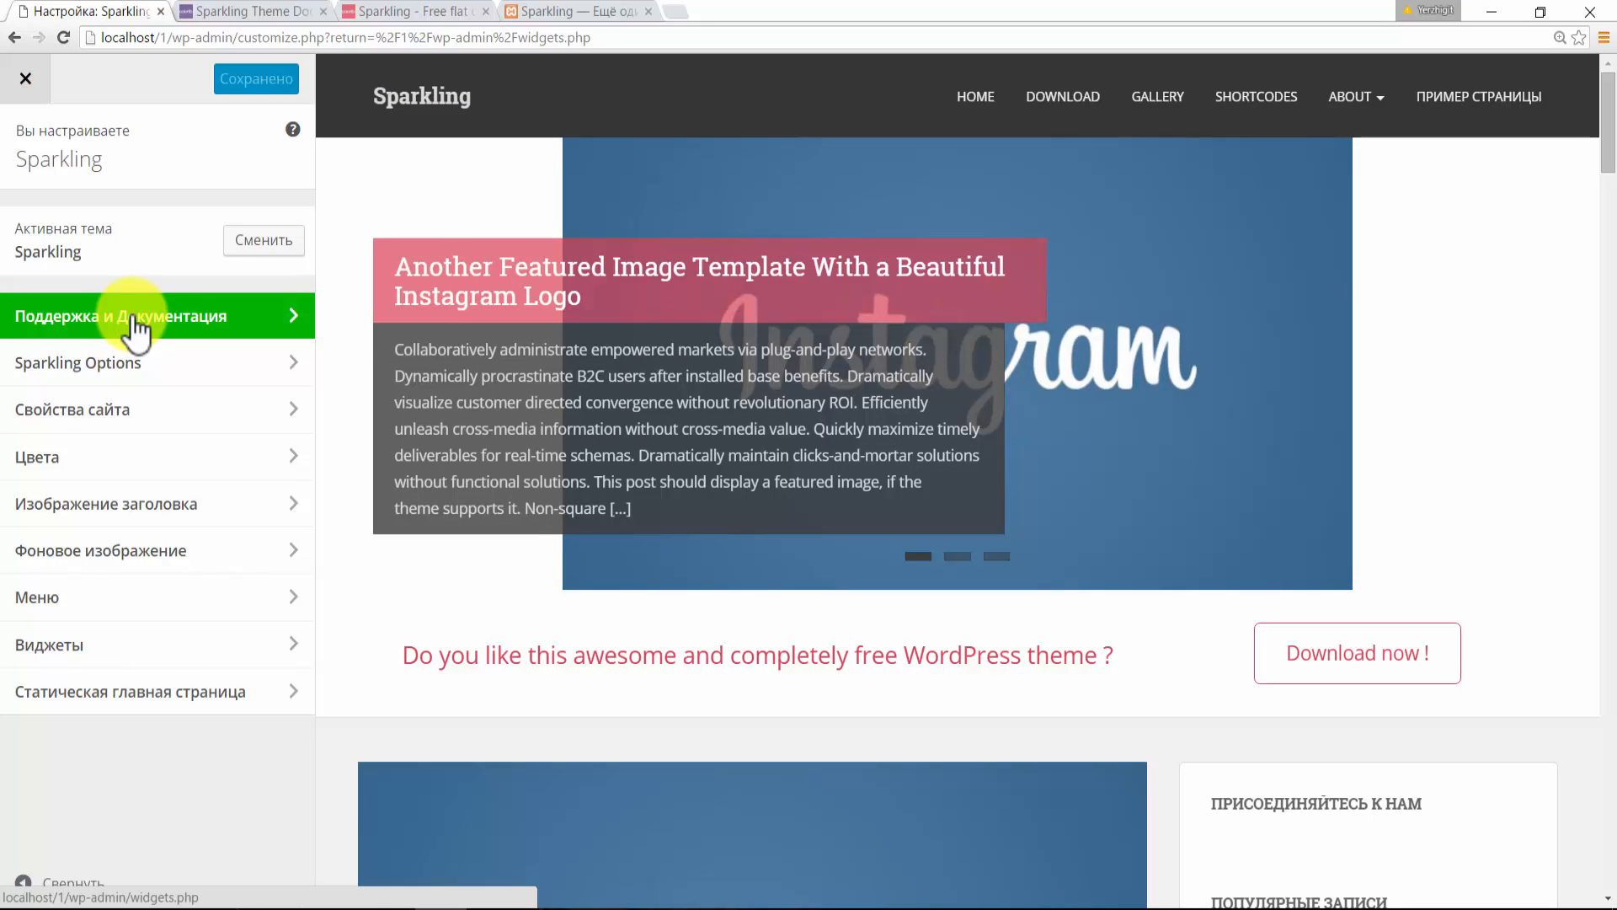
pyautogui.click(145, 364)
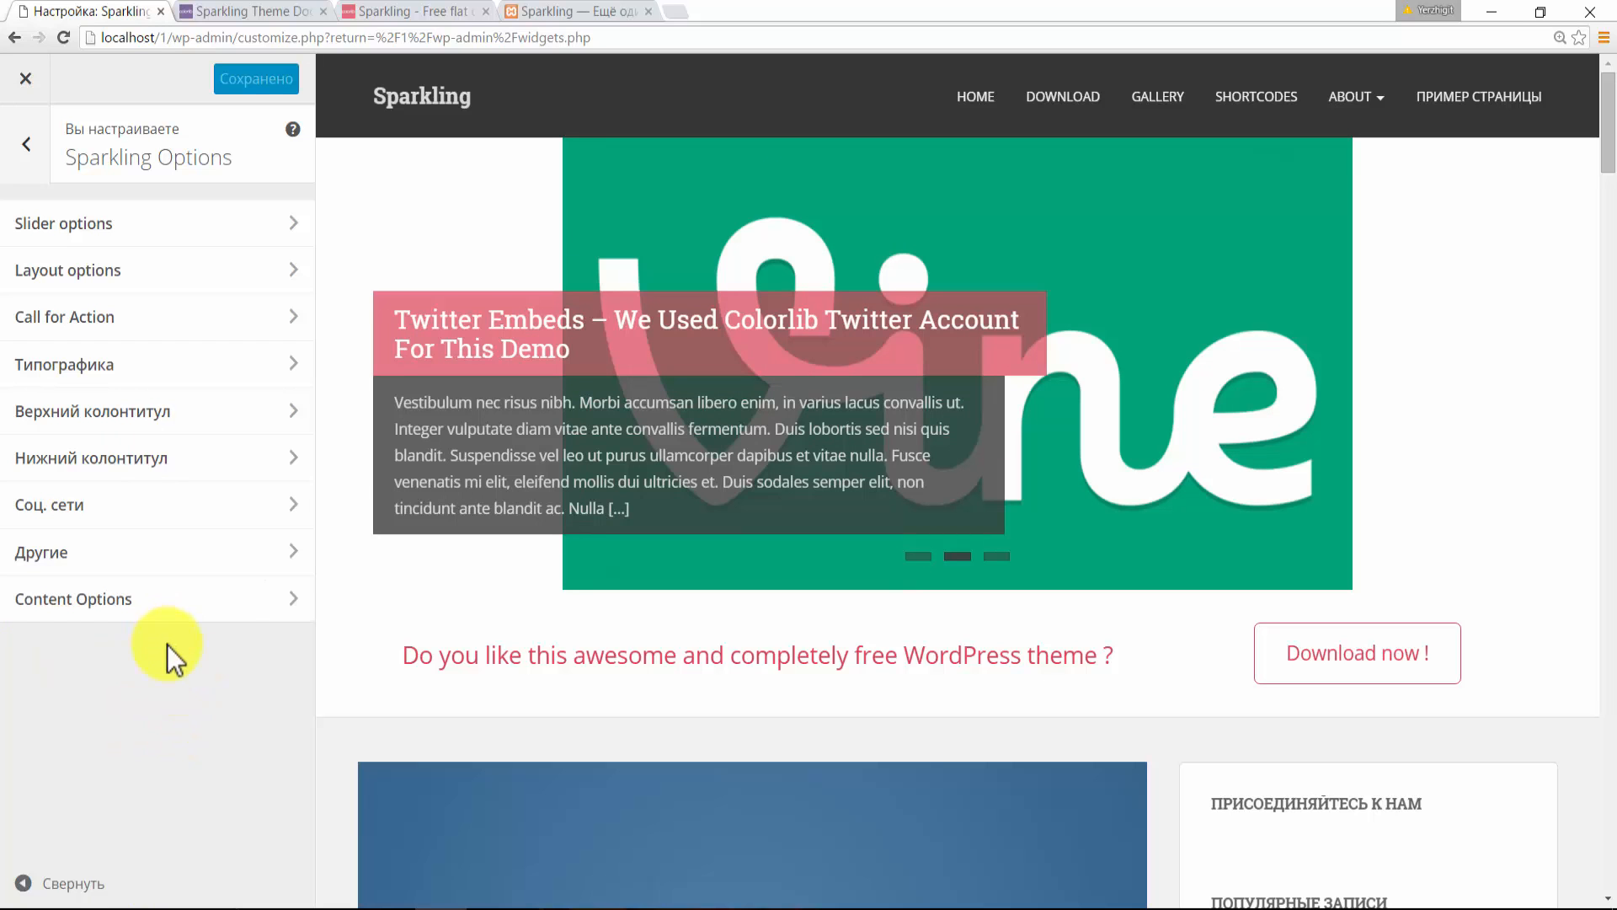
pyautogui.click(186, 552)
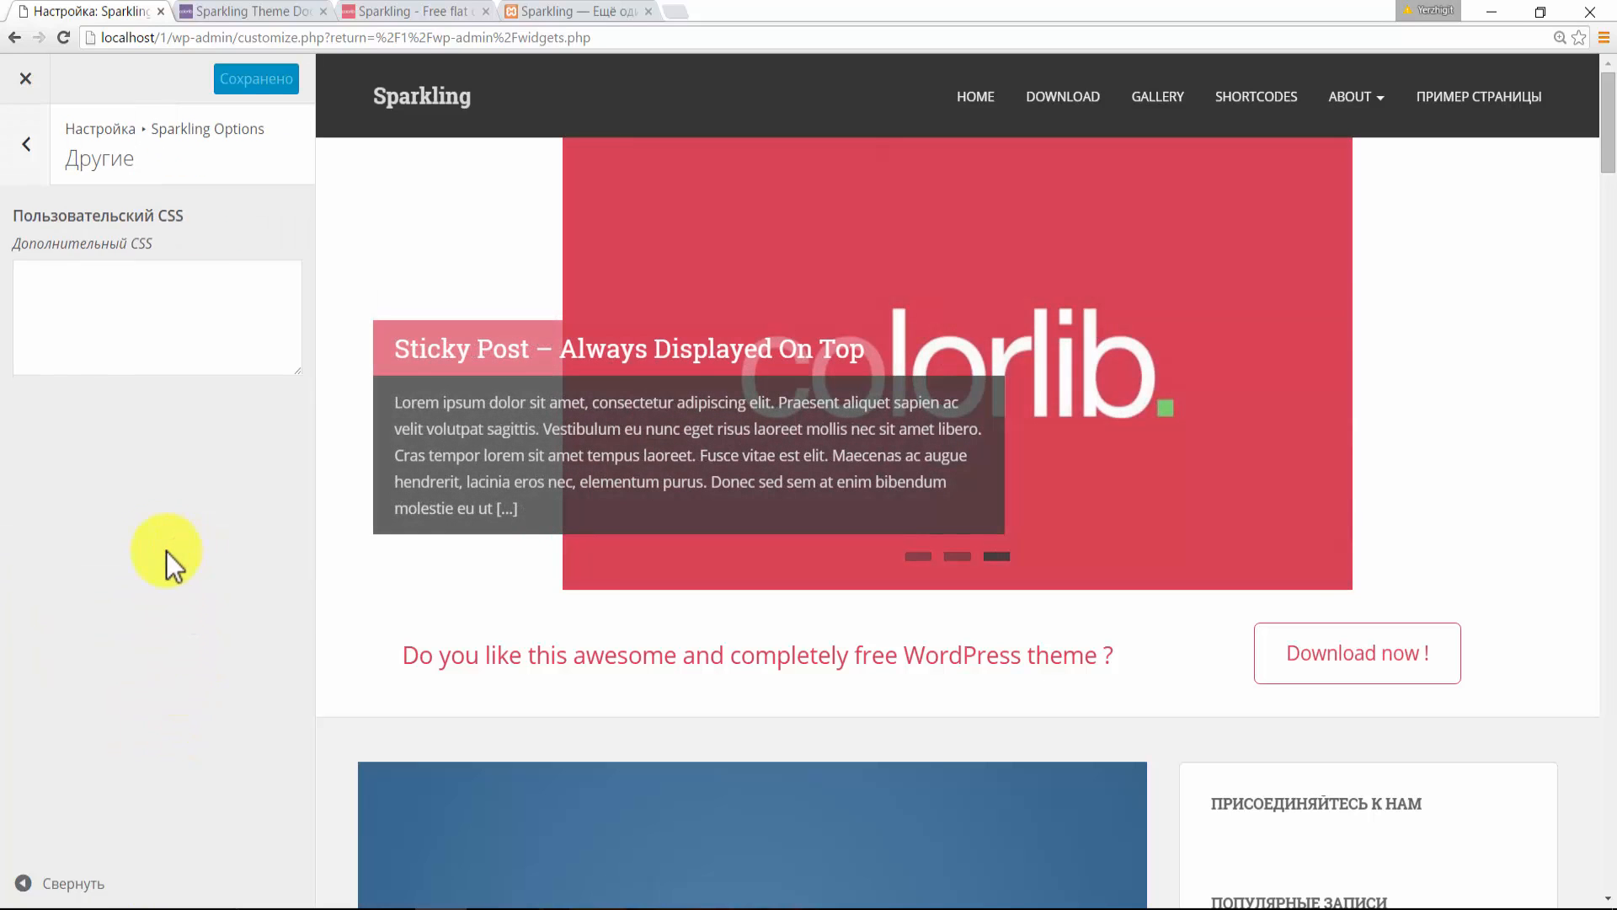
pyautogui.click(26, 142)
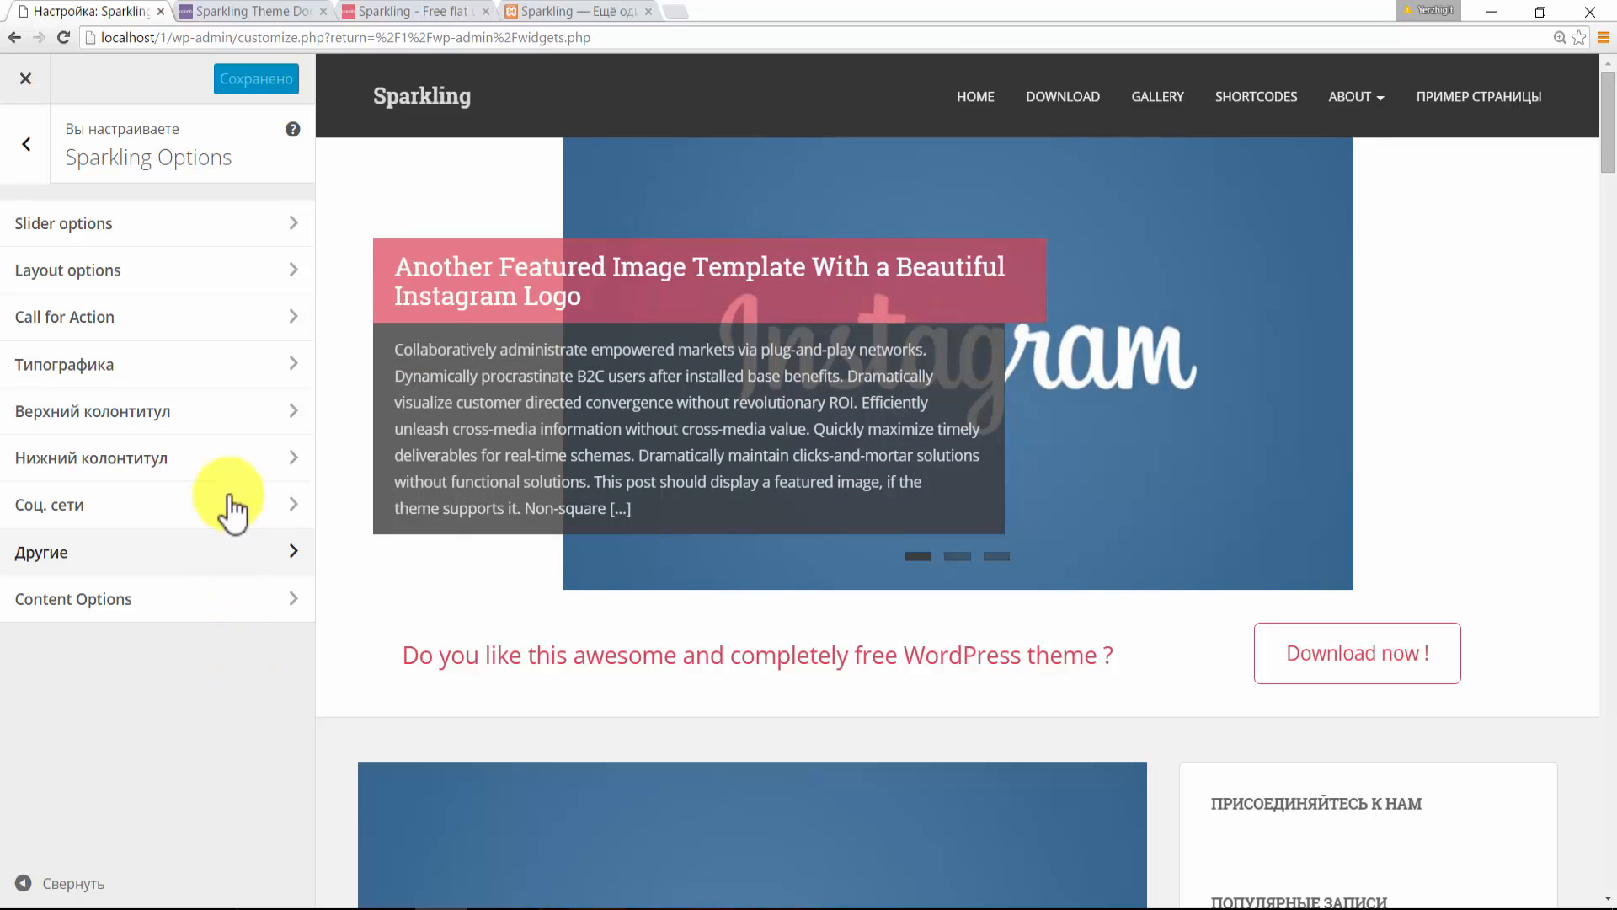
pyautogui.click(223, 464)
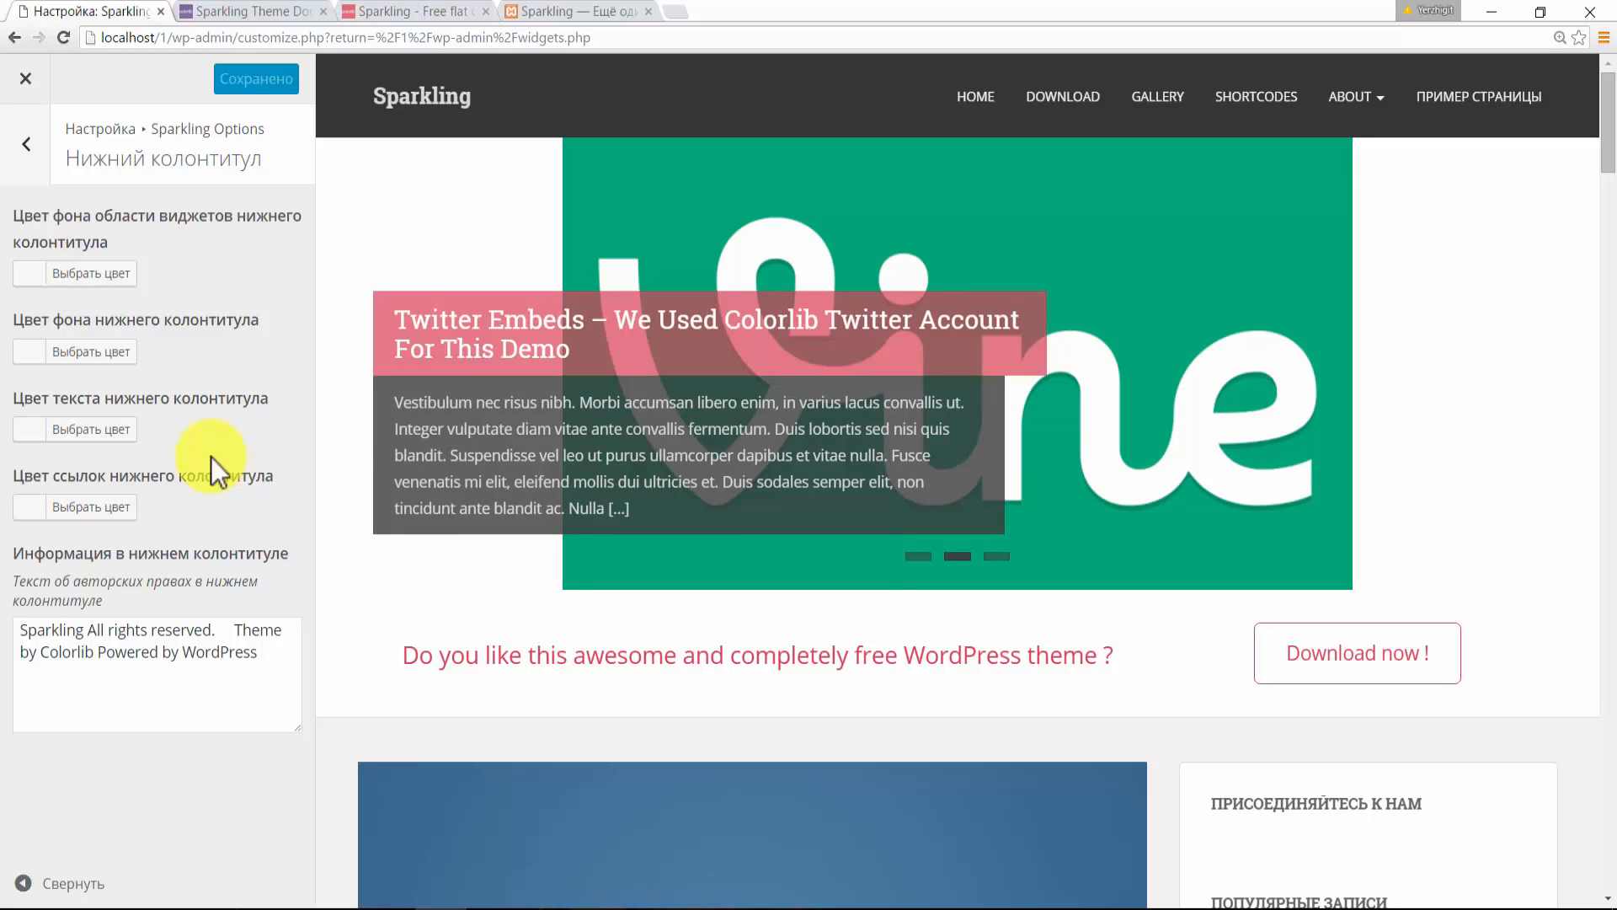
# - Compare the copyright line at the bottom of the local home page with the customizer's footer settings
pyautogui.click(539, 11)
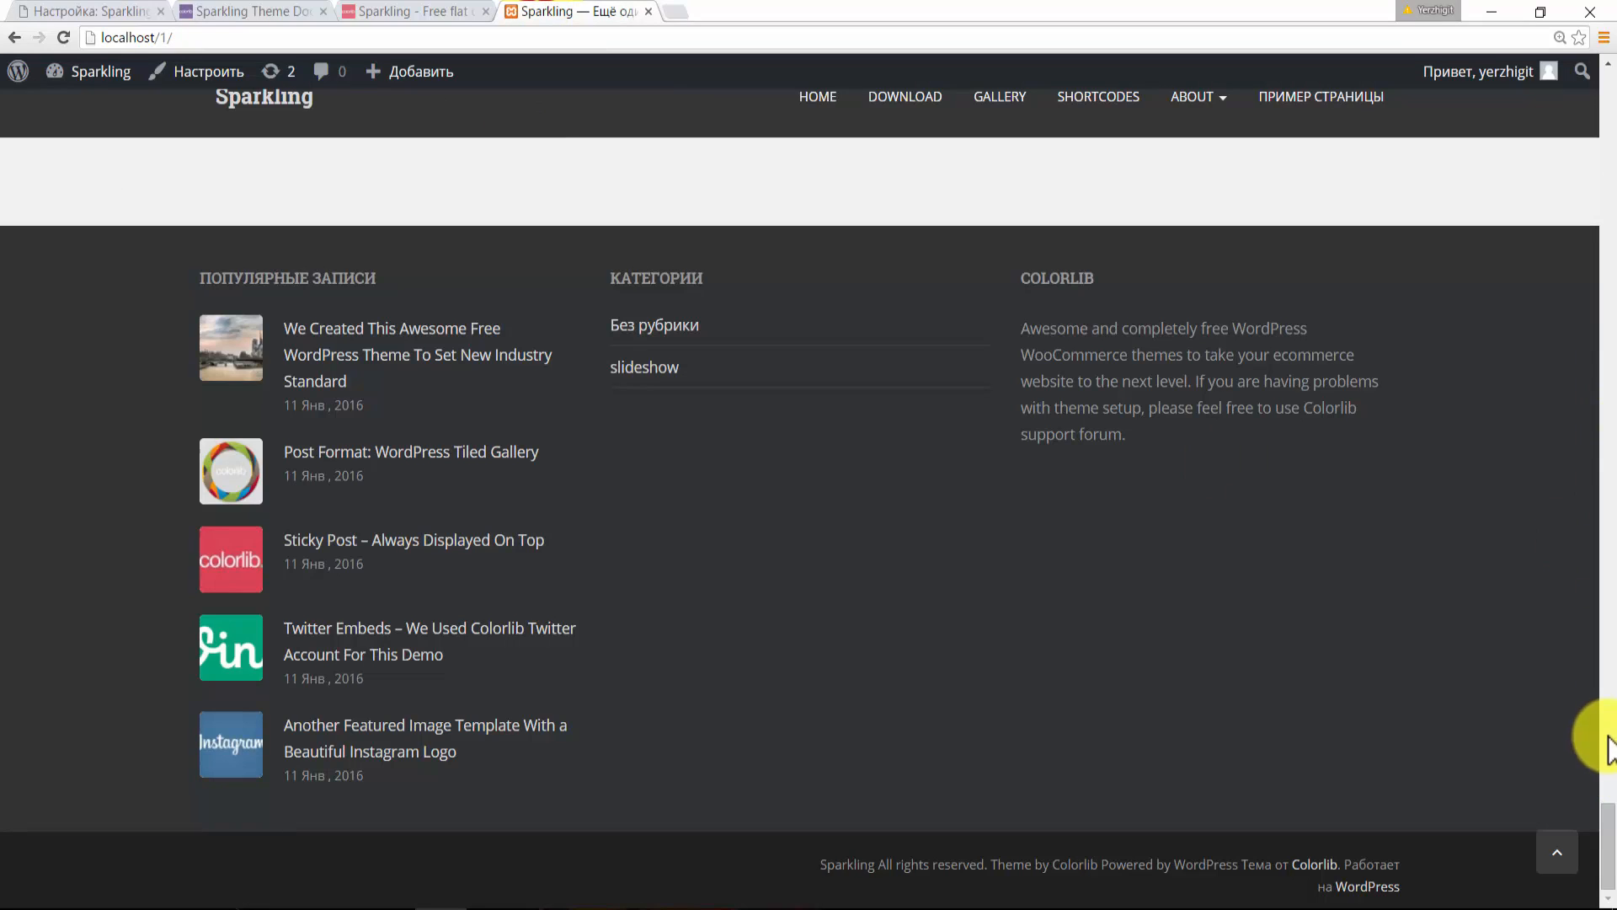
pyautogui.click(128, 10)
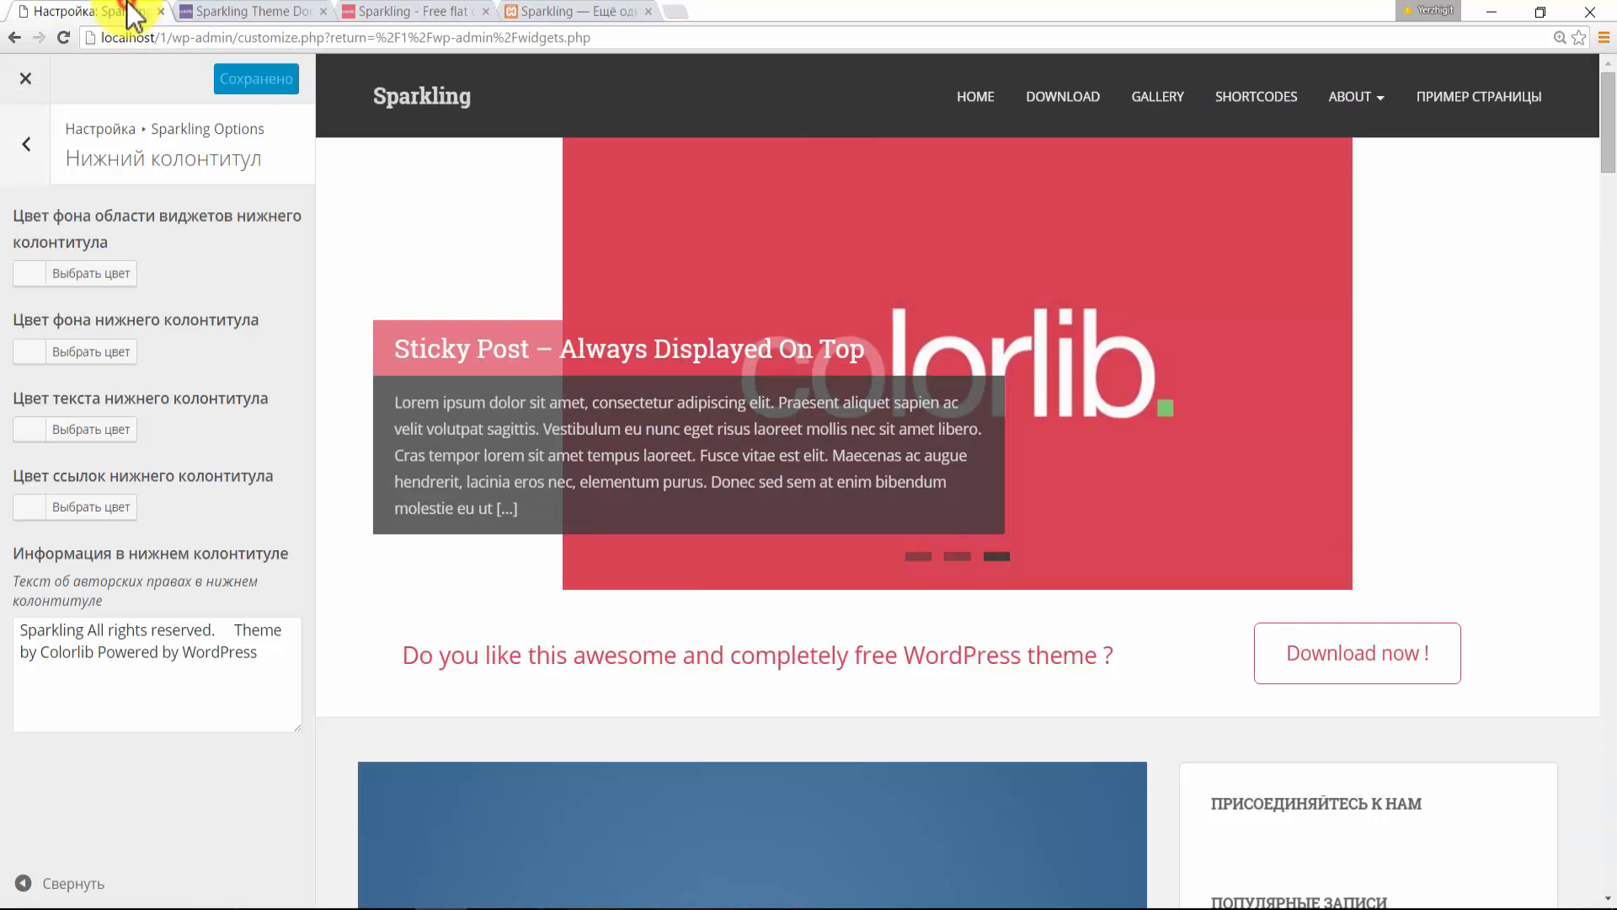
pyautogui.click(599, 13)
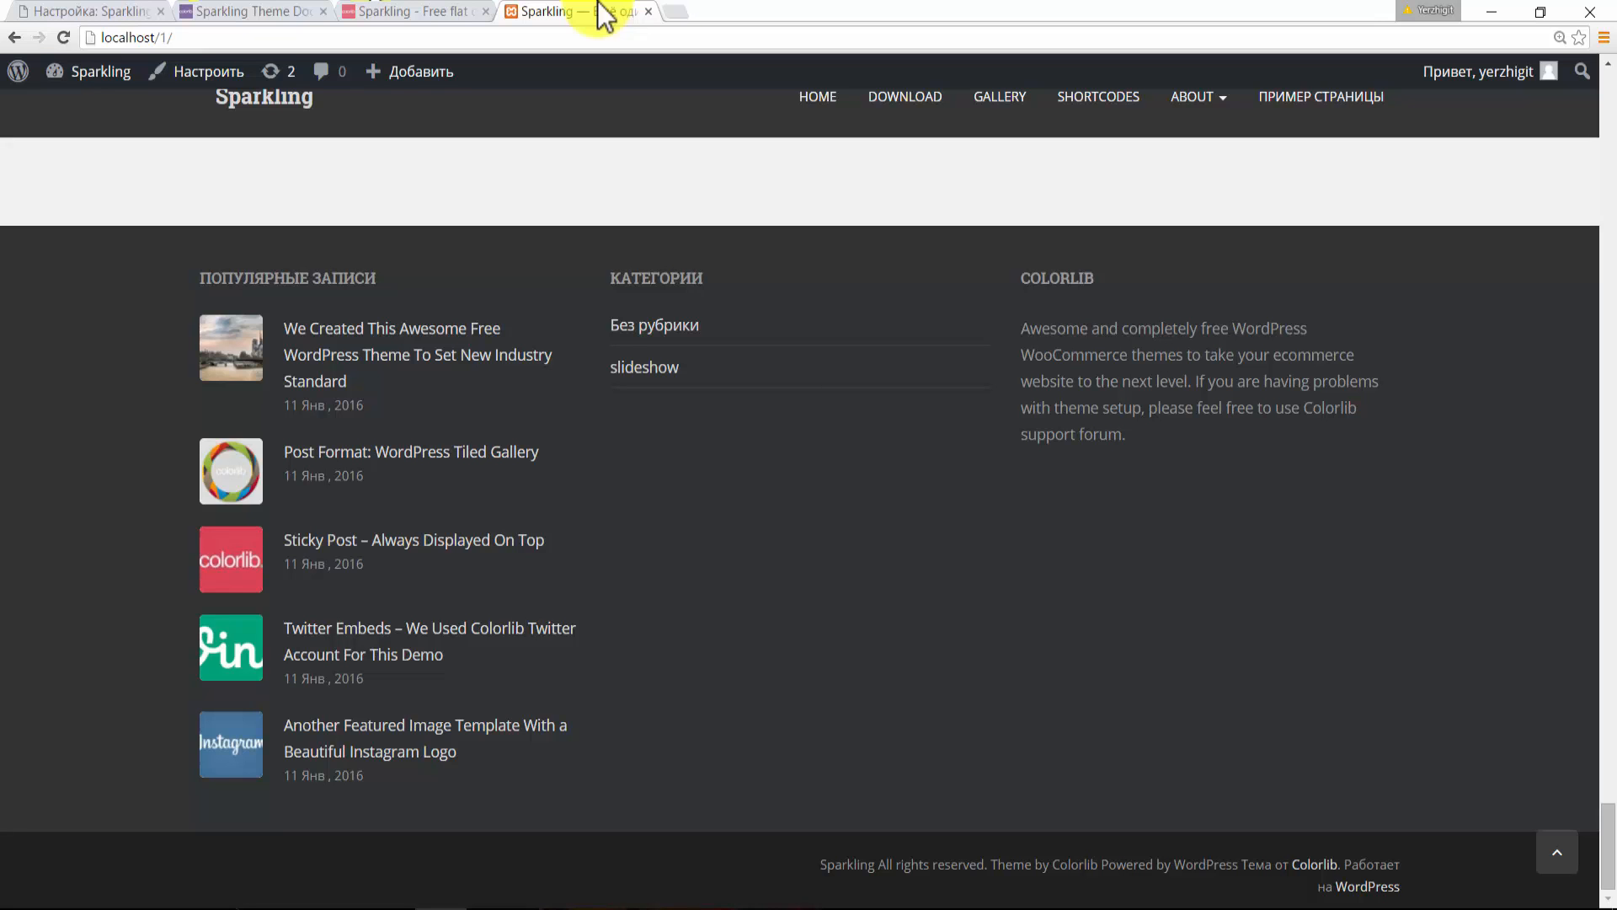
pyautogui.click(67, 12)
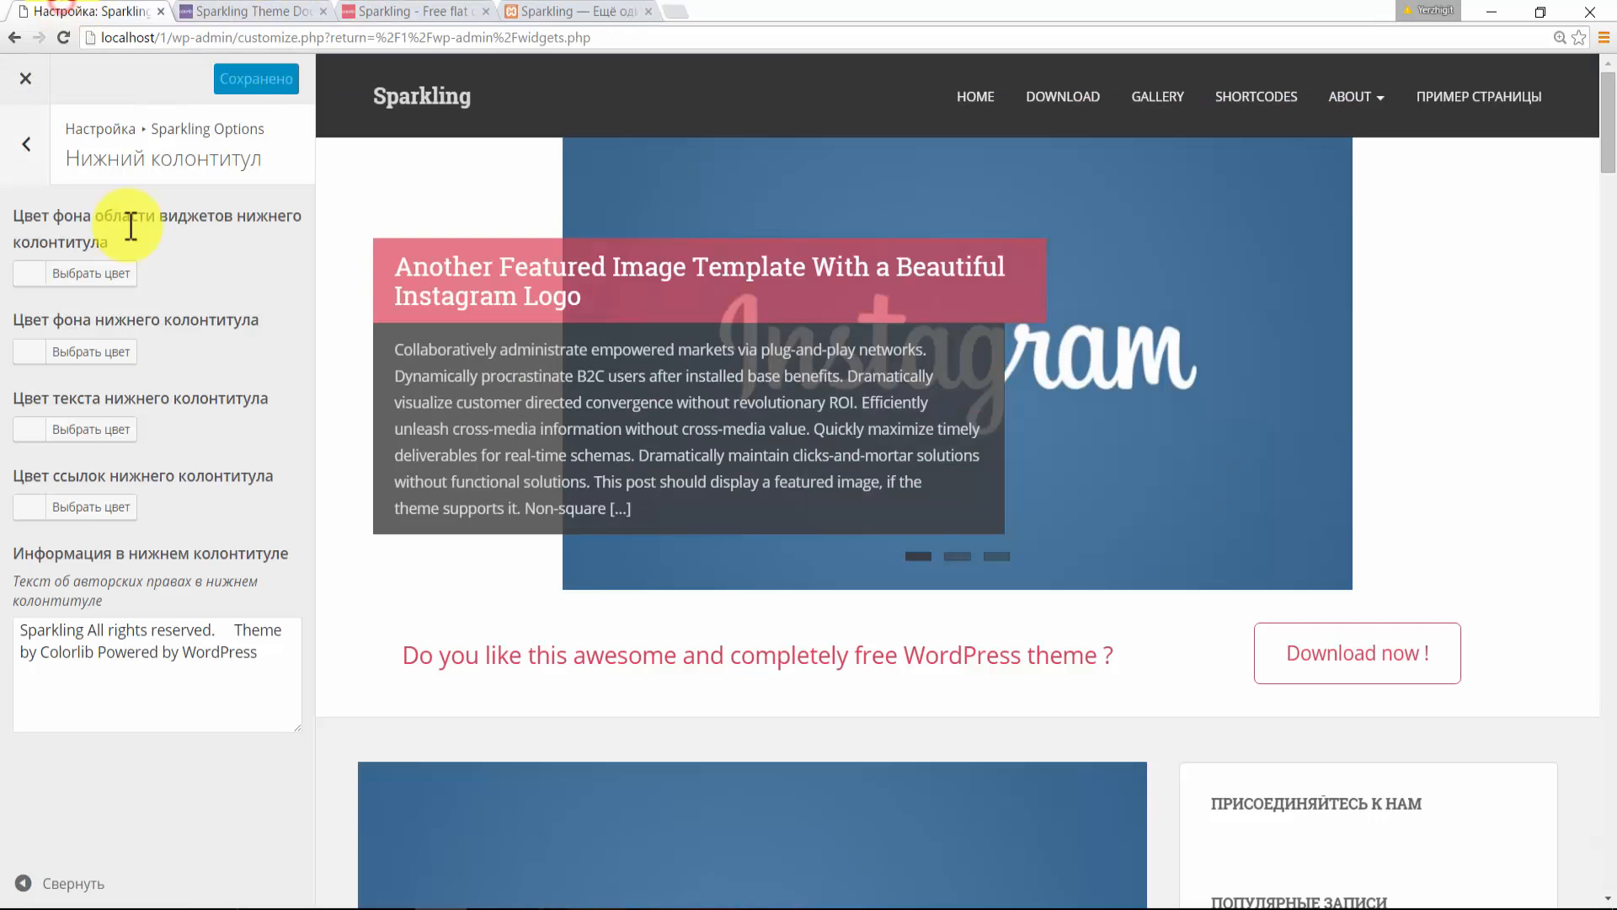
# - Clear the existing copyright text from the Информация в нижнем колонтитуле field
pyautogui.click(263, 655)
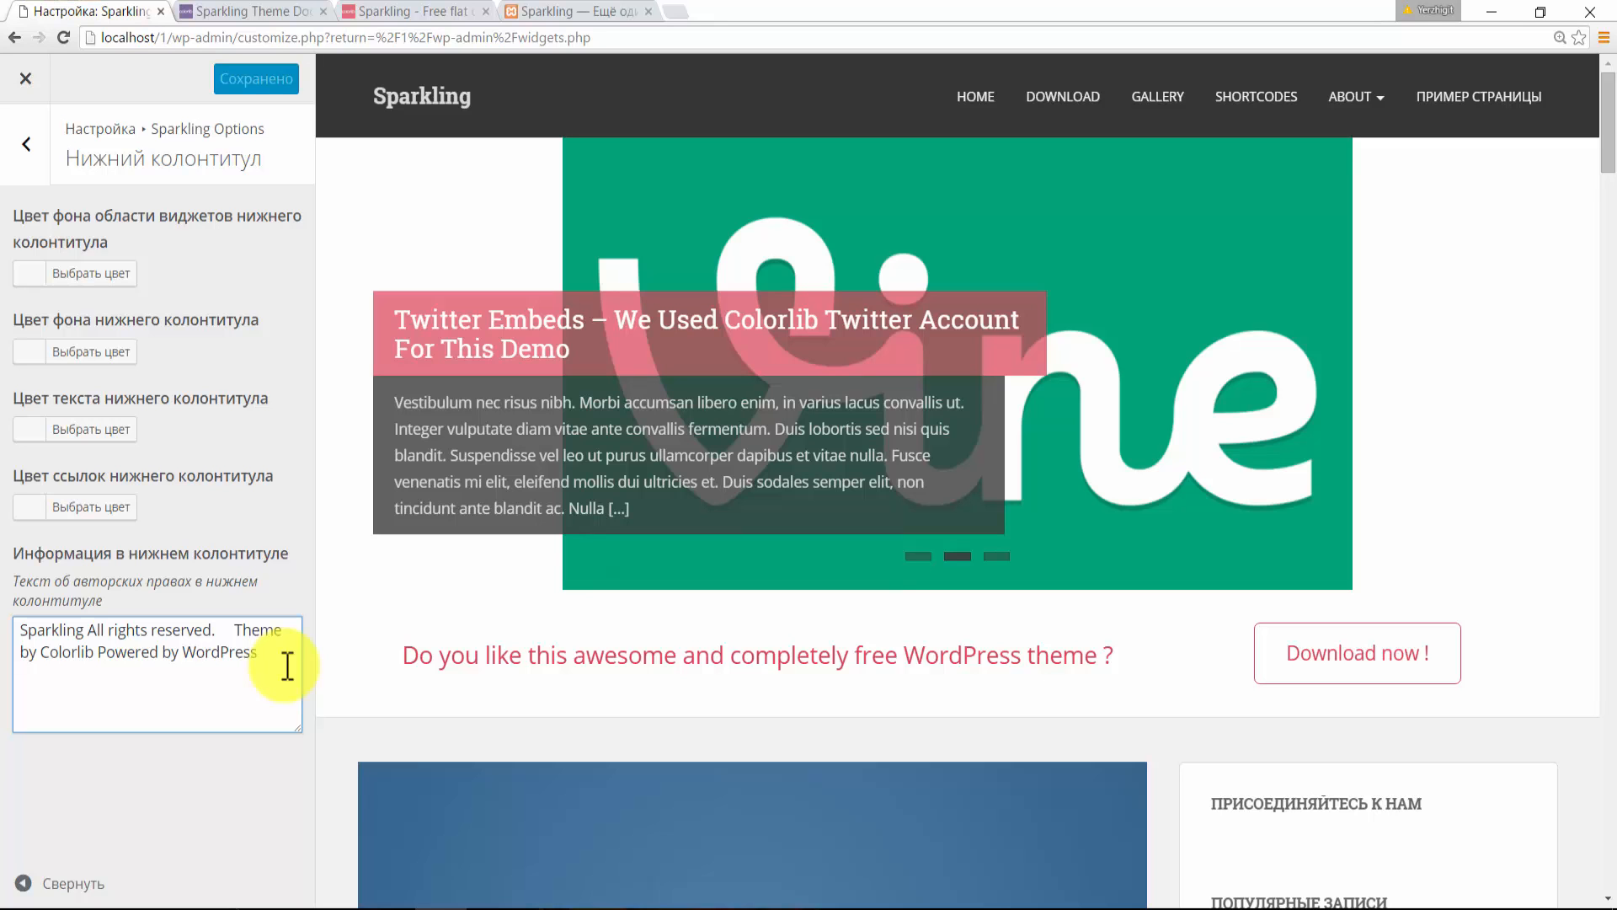
pyautogui.press('BackSpace')
pyautogui.press('BackSpace')
pyautogui.press('BackSpace')
pyautogui.press('BackSpace')
pyautogui.press('BackSpace')
pyautogui.press('BackSpace')
pyautogui.press('BackSpace')
pyautogui.press('BackSpace')
pyautogui.press('BackSpace')
pyautogui.press('BackSpace')
pyautogui.press('BackSpace')
pyautogui.press('BackSpace')
pyautogui.press('BackSpace')
pyautogui.press('BackSpace')
pyautogui.press('BackSpace')
pyautogui.press('BackSpace')
pyautogui.press('BackSpace')
pyautogui.press('BackSpace')
pyautogui.press('BackSpace')
pyautogui.press('BackSpace')
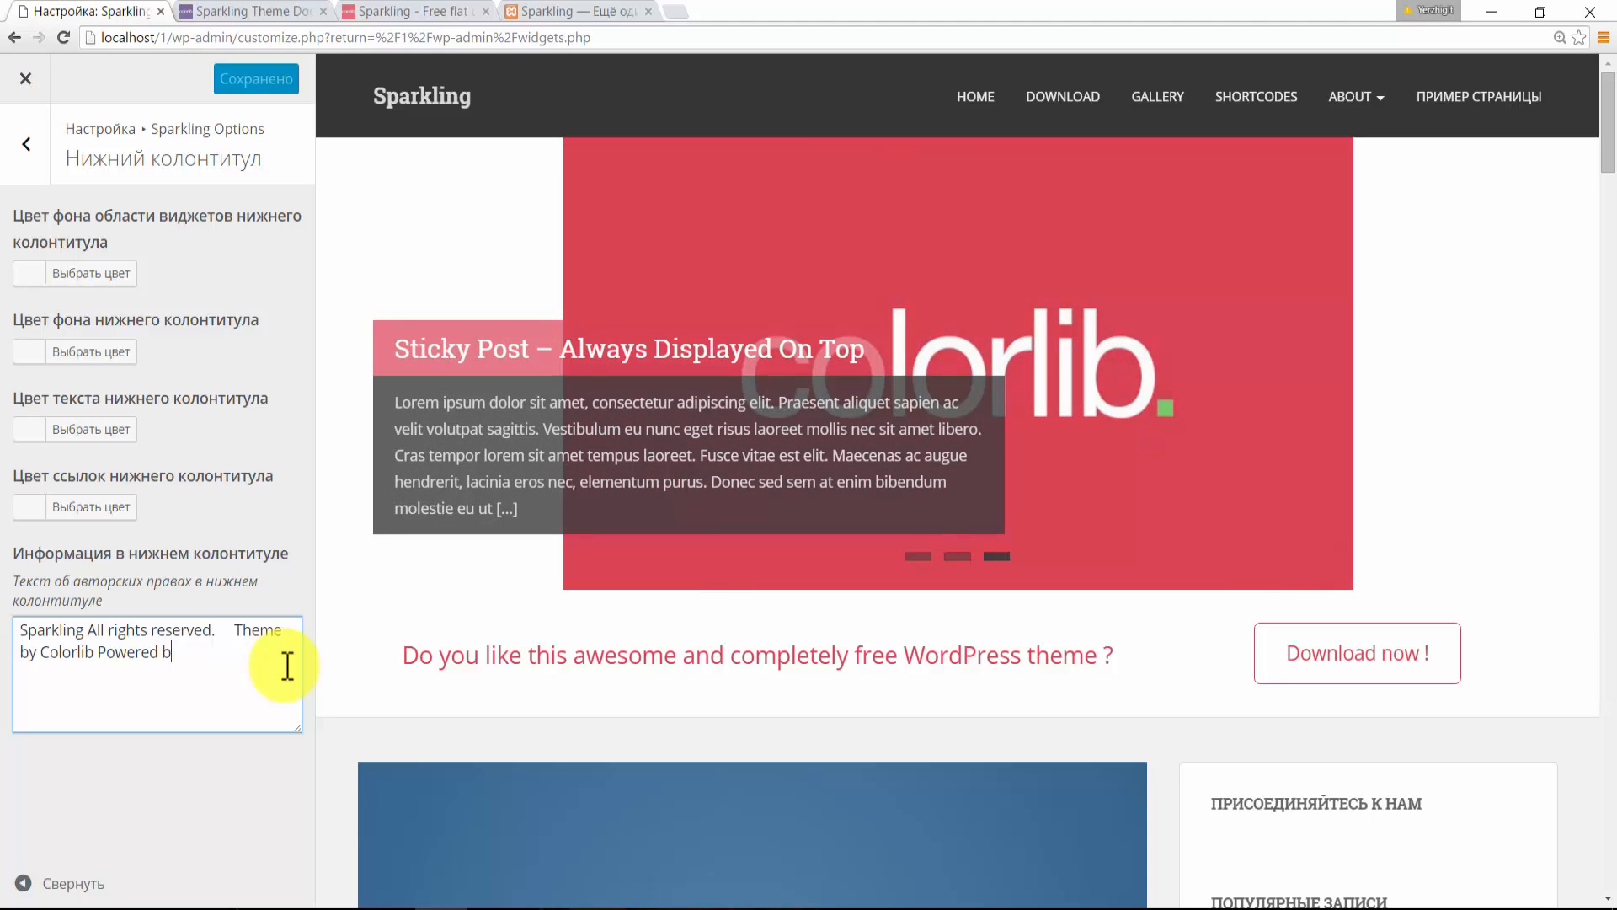
pyautogui.press('BackSpace')
pyautogui.press('BackSpace')
pyautogui.press('BackSpace')
pyautogui.press('BackSpace')
pyautogui.press('BackSpace')
pyautogui.press('BackSpace')
pyautogui.press('BackSpace')
pyautogui.press('BackSpace')
pyautogui.press('BackSpace')
pyautogui.press('BackSpace')
pyautogui.press('BackSpace')
pyautogui.press('BackSpace')
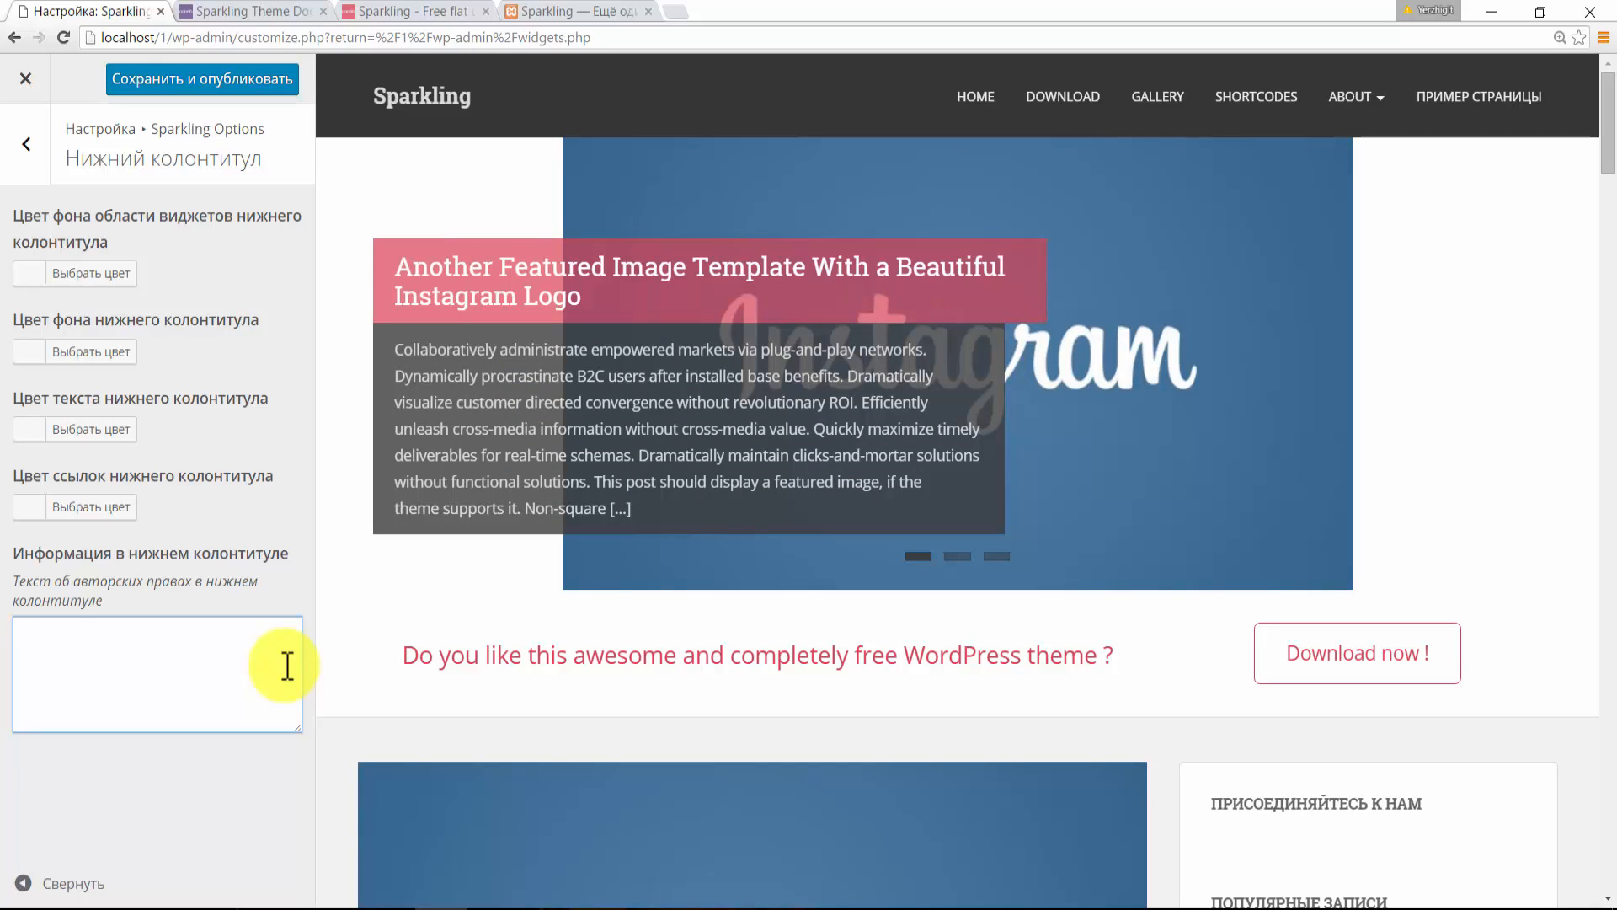
# - Enter "Copyright 2016" as the start of the footer copyright text
pyautogui.write('opyri')
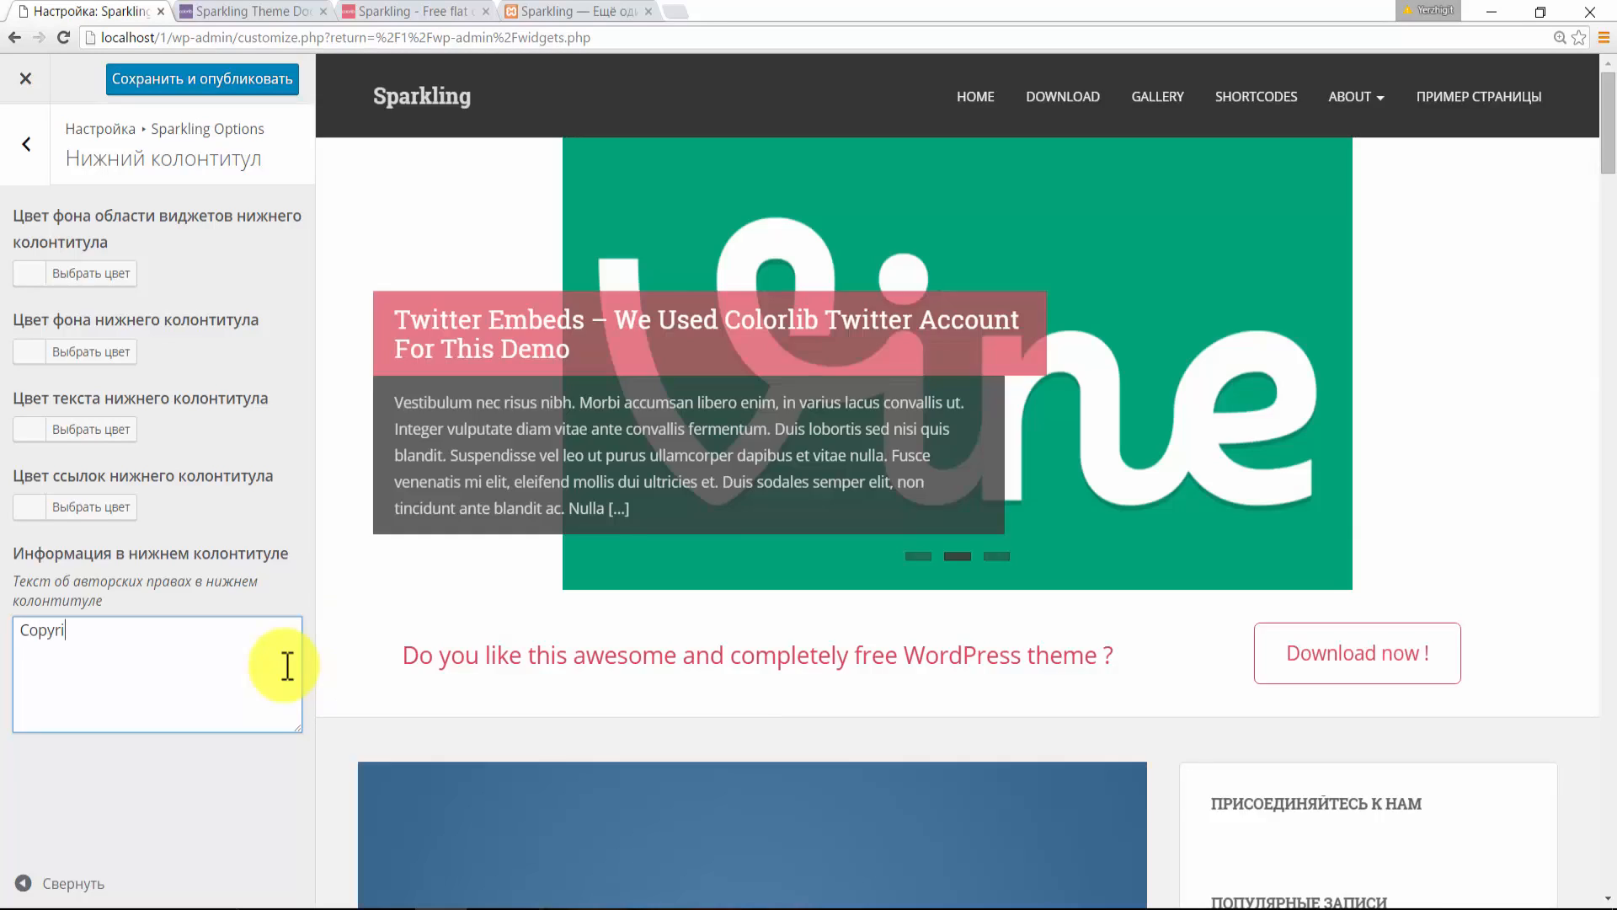
pyautogui.write('g')
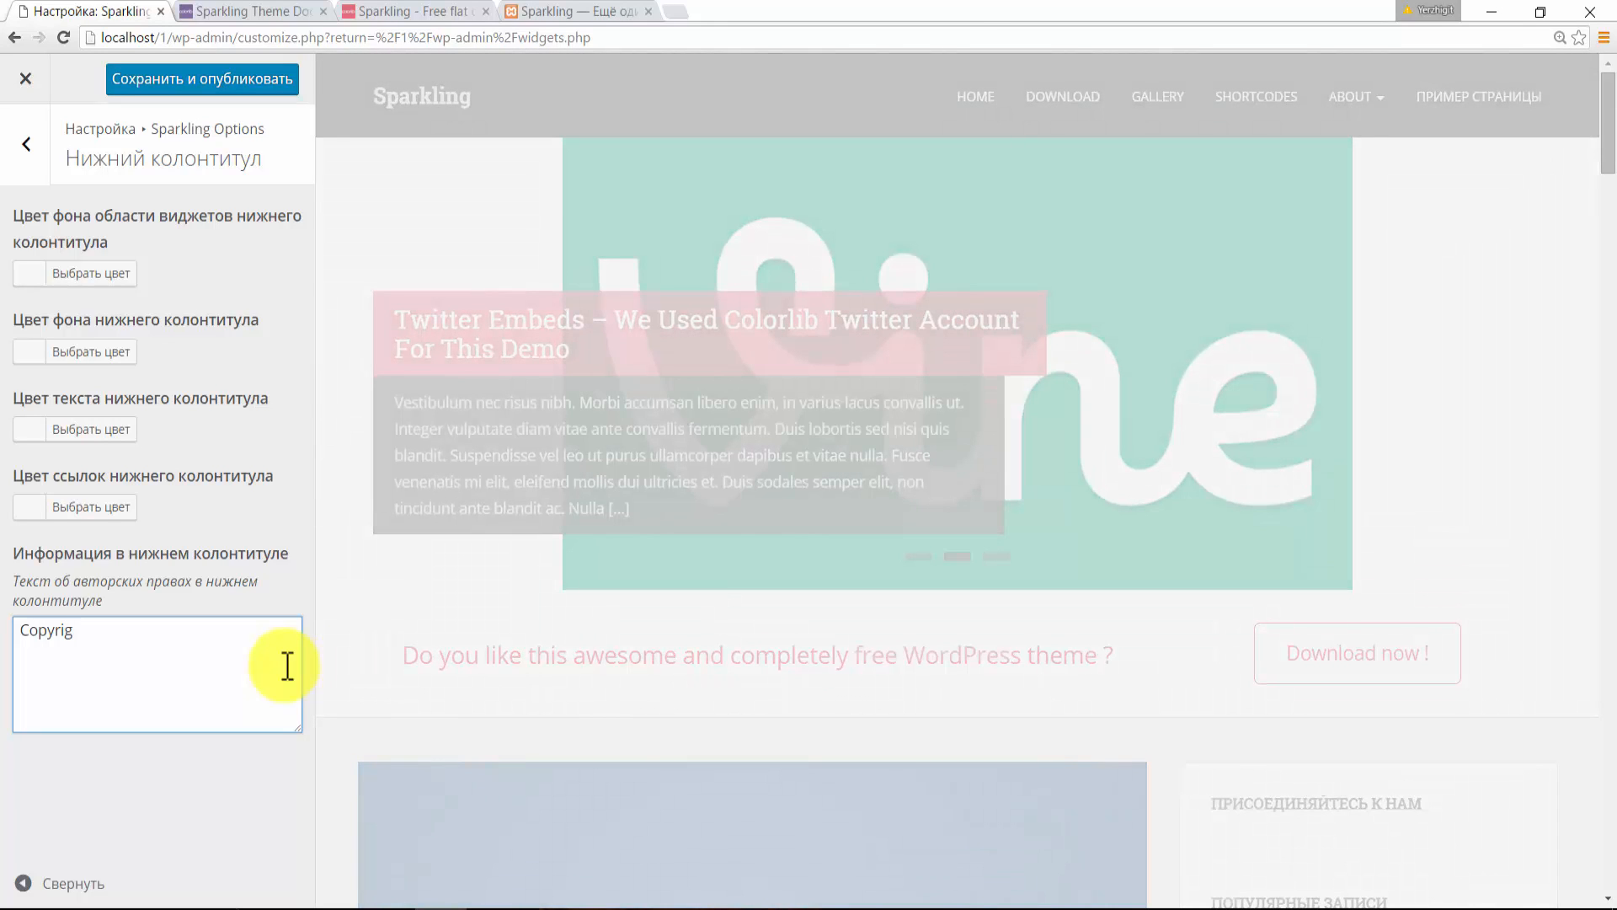
pyautogui.press('BackSpace')
pyautogui.press('BackSpace')
pyautogui.press('BackSpace')
pyautogui.press('BackSpace')
pyautogui.press('BackSpace')
pyautogui.press('BackSpace')
pyautogui.write('Copy')
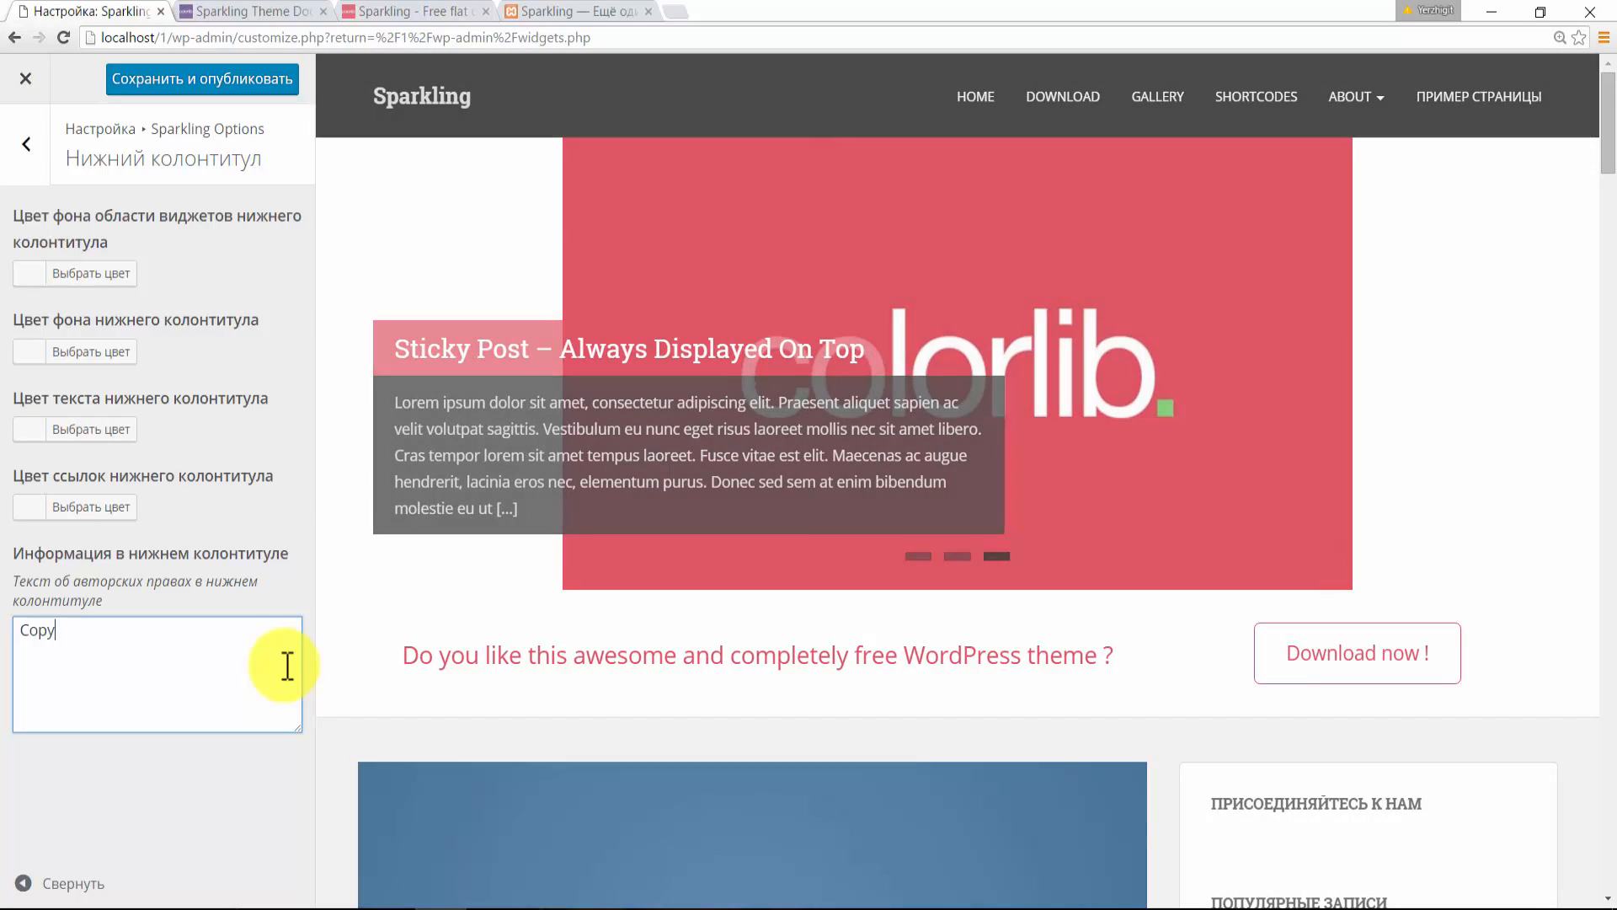
pyautogui.write('ri')
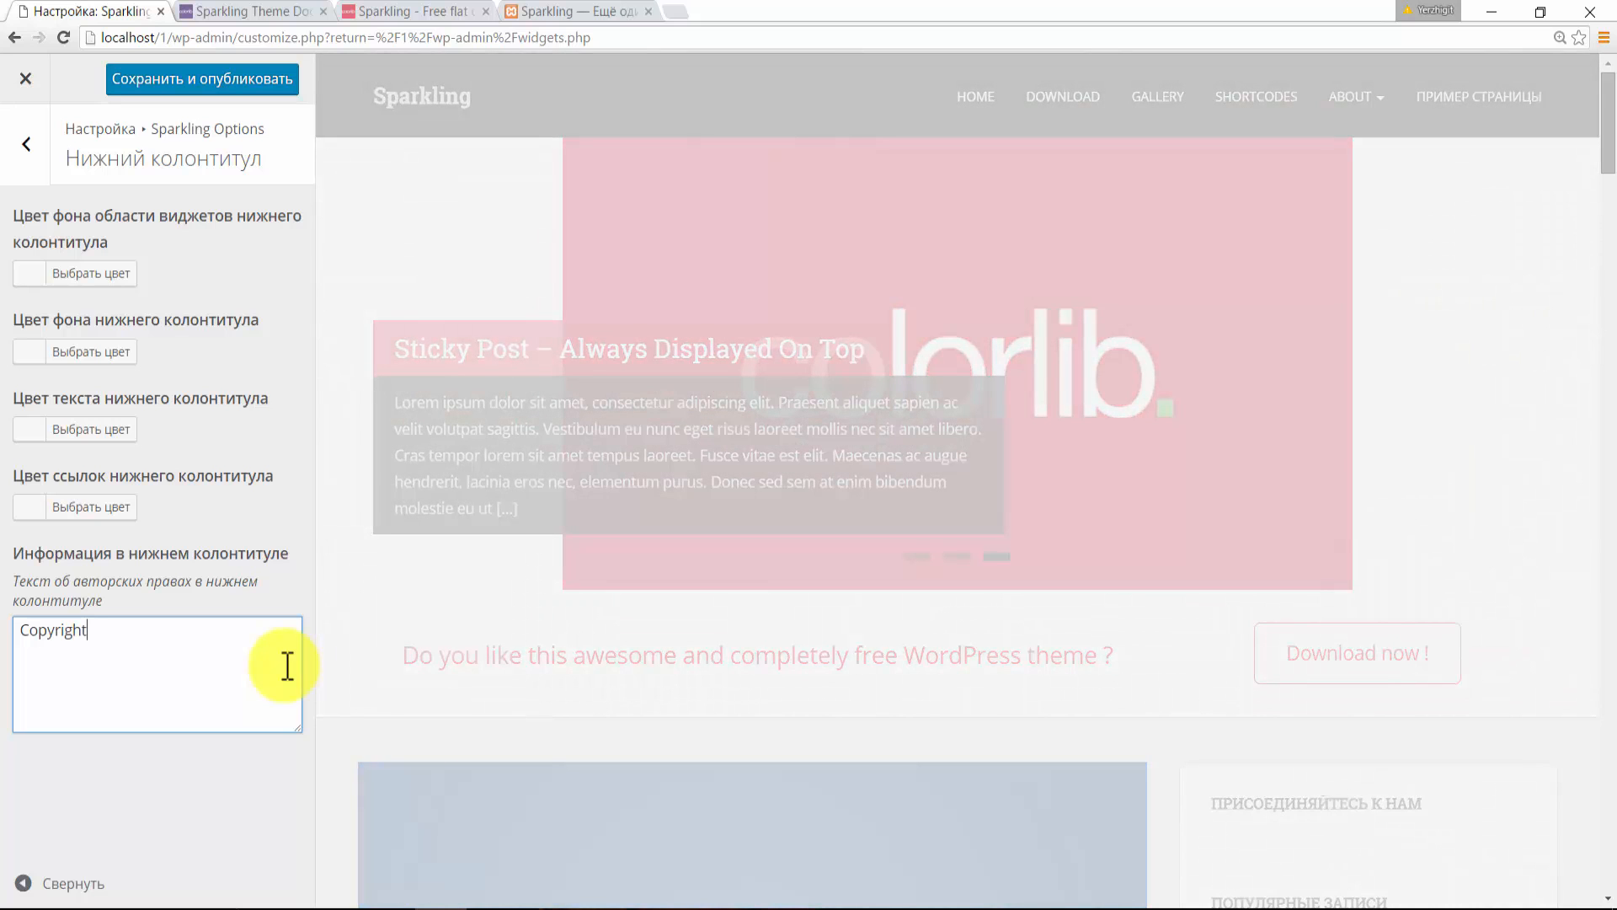
pyautogui.write('ght')
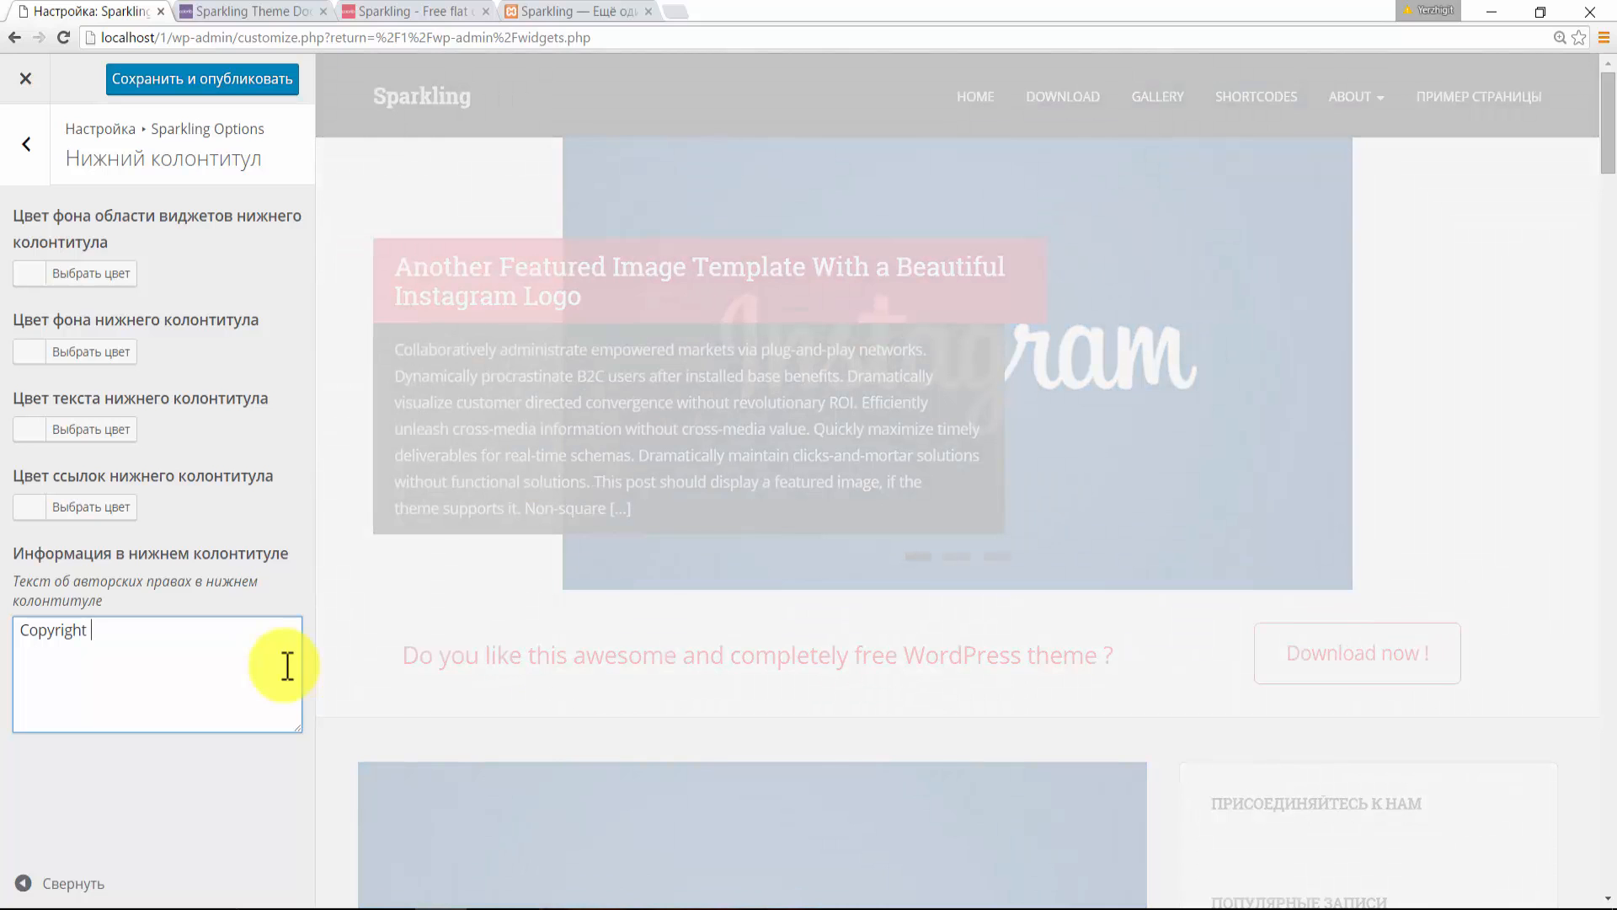
pyautogui.write(' 2016')
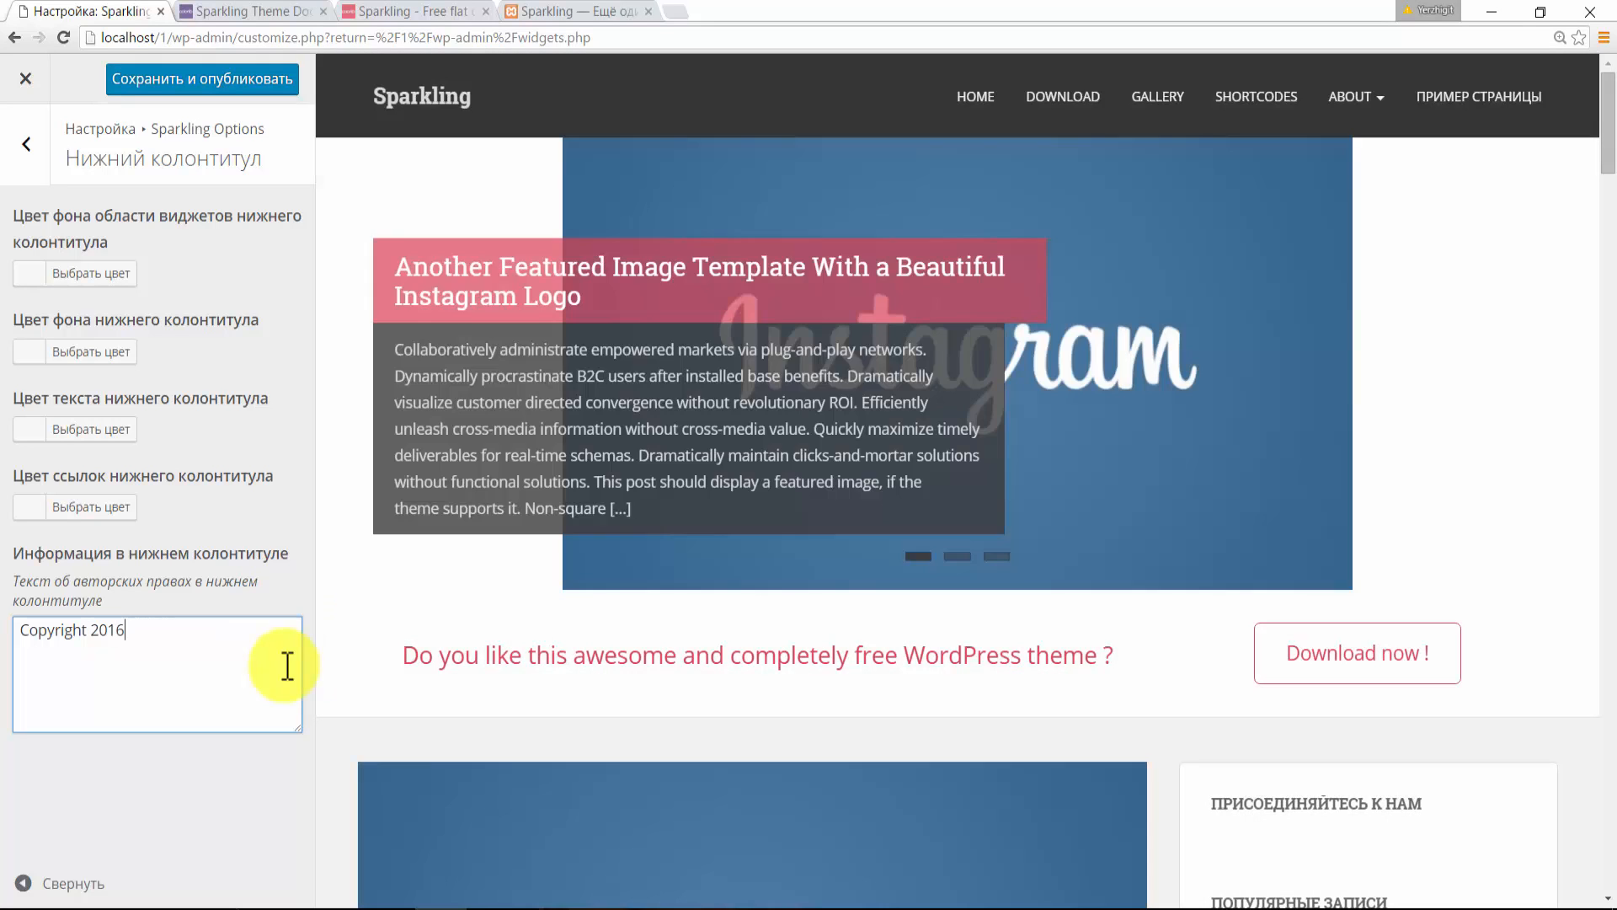
# - Continue the footer copyright text with the Kazakh rights notice ". Барлық құқықтары қорғалған."
pyautogui.write('. Бар')
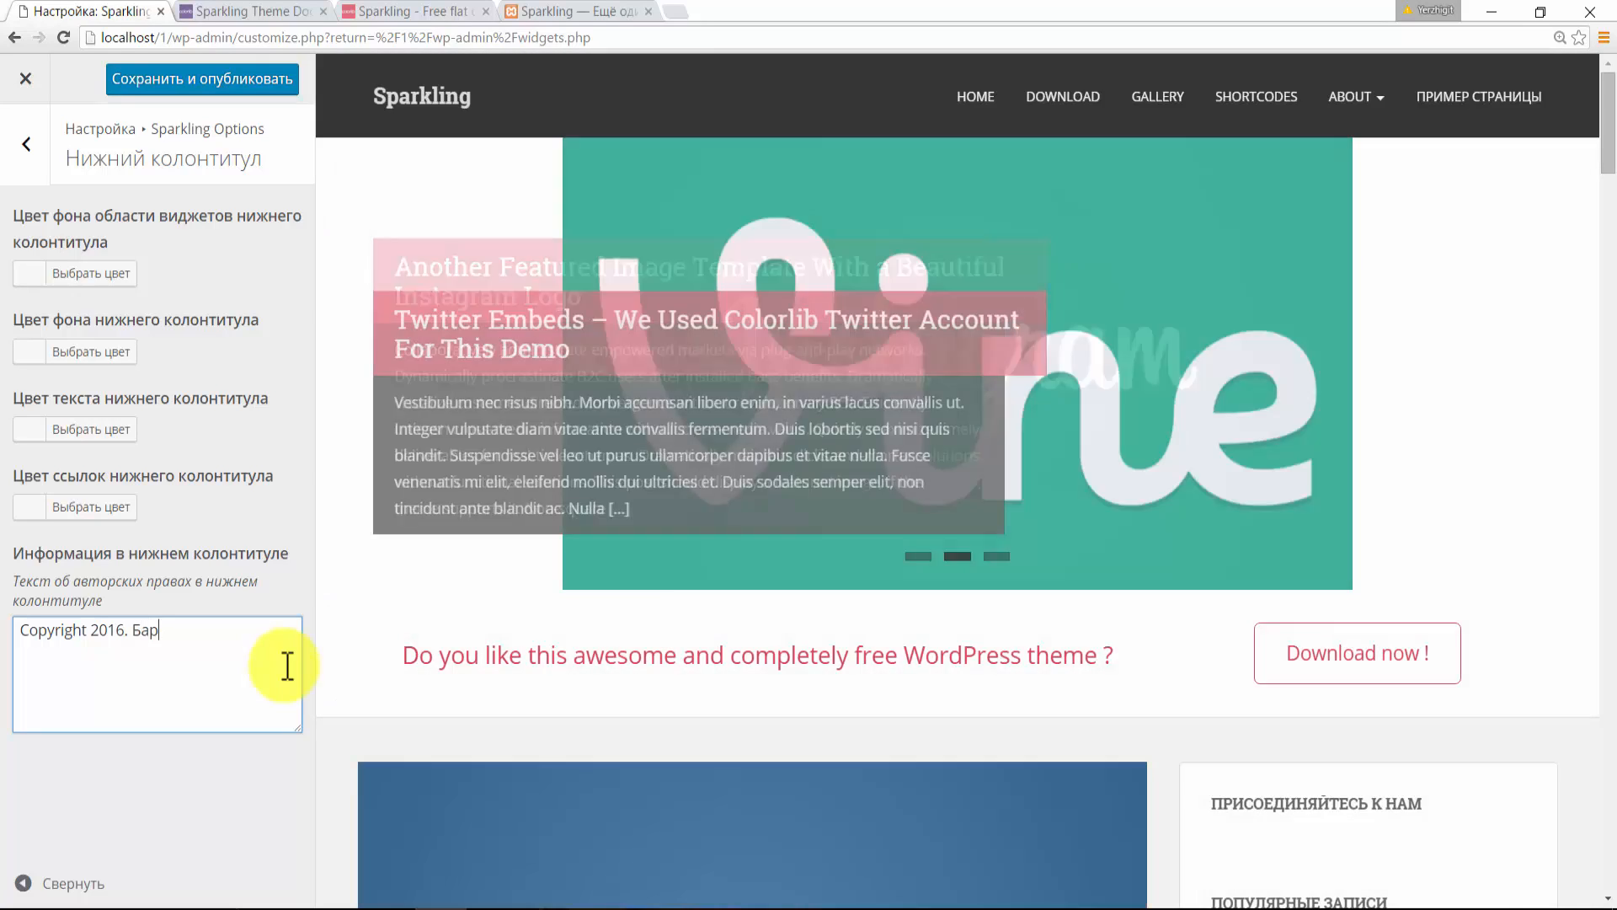
pyautogui.write('лык')
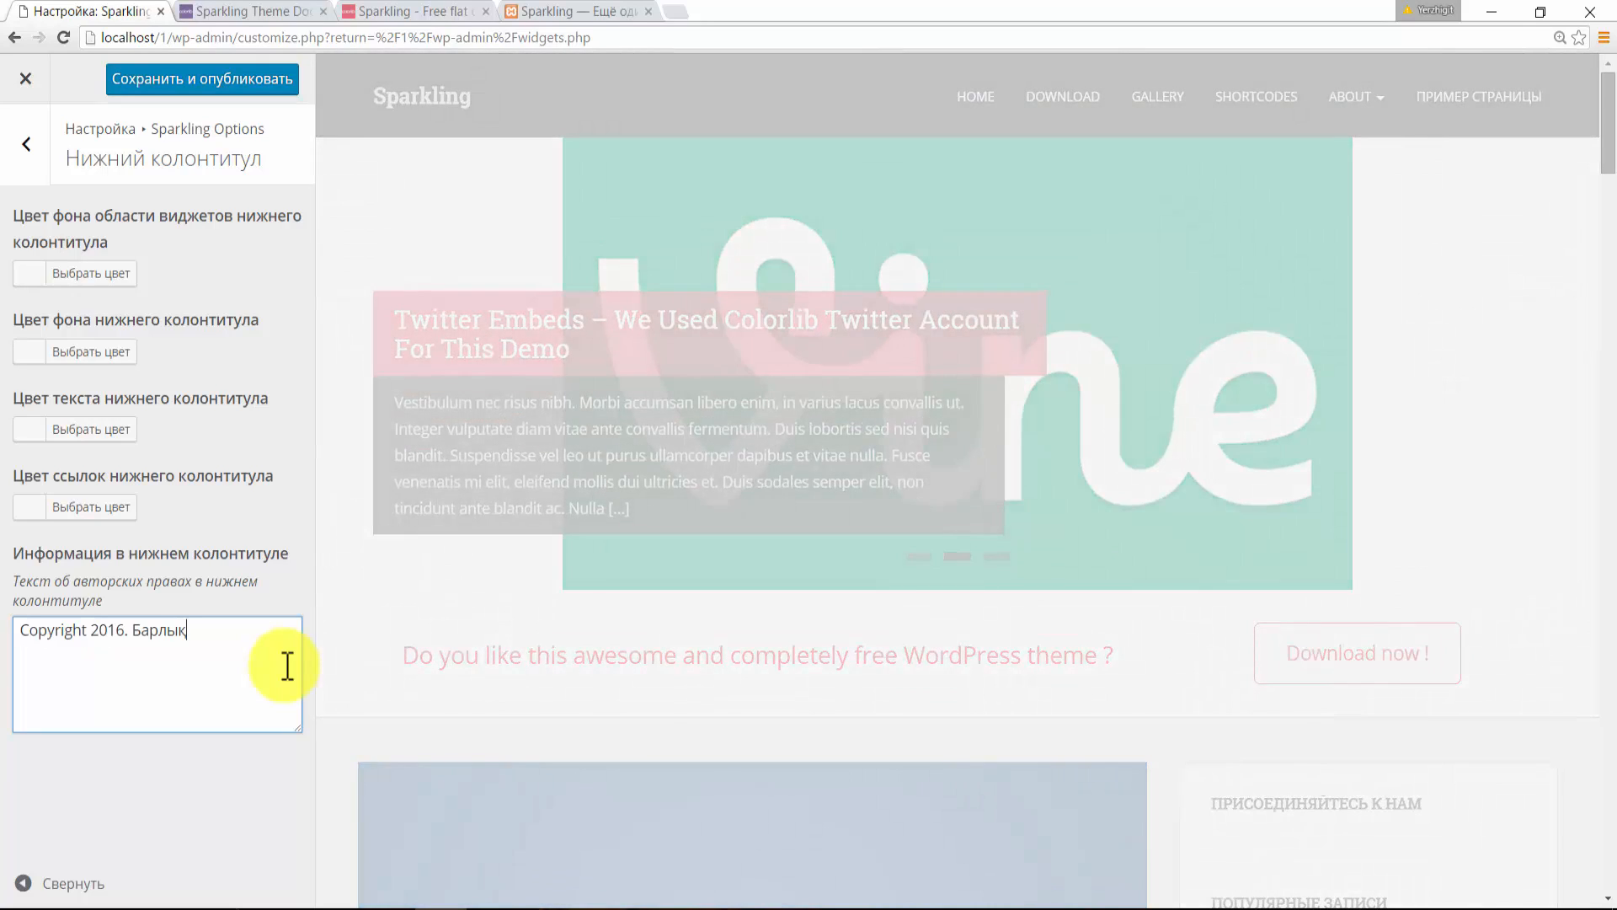
pyautogui.write(' құ')
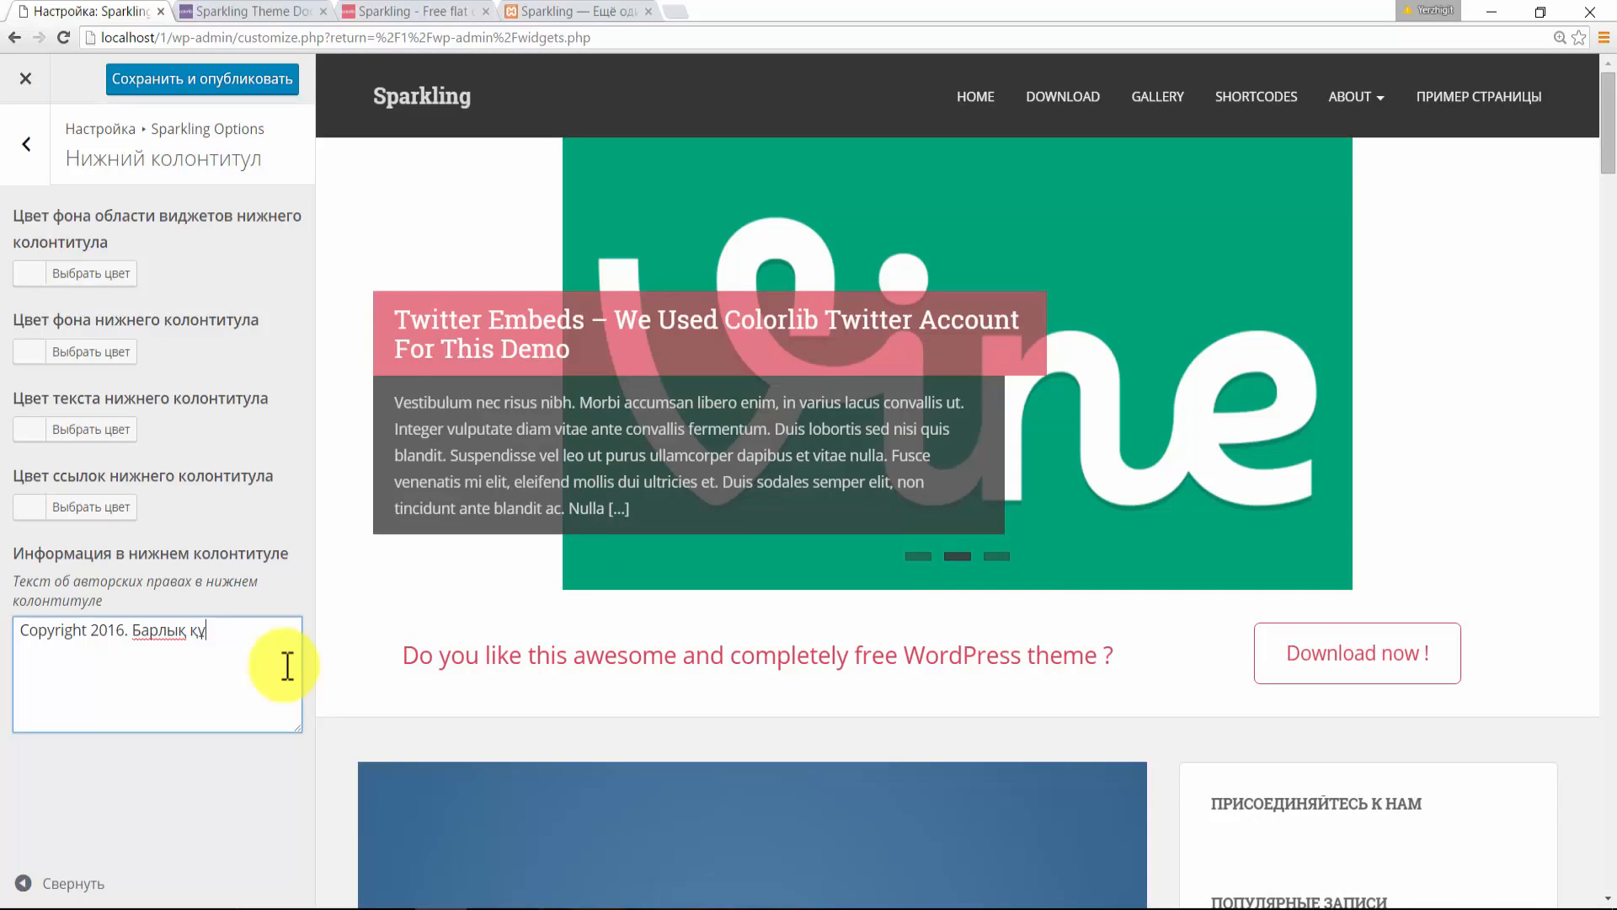
pyautogui.write('қықтары')
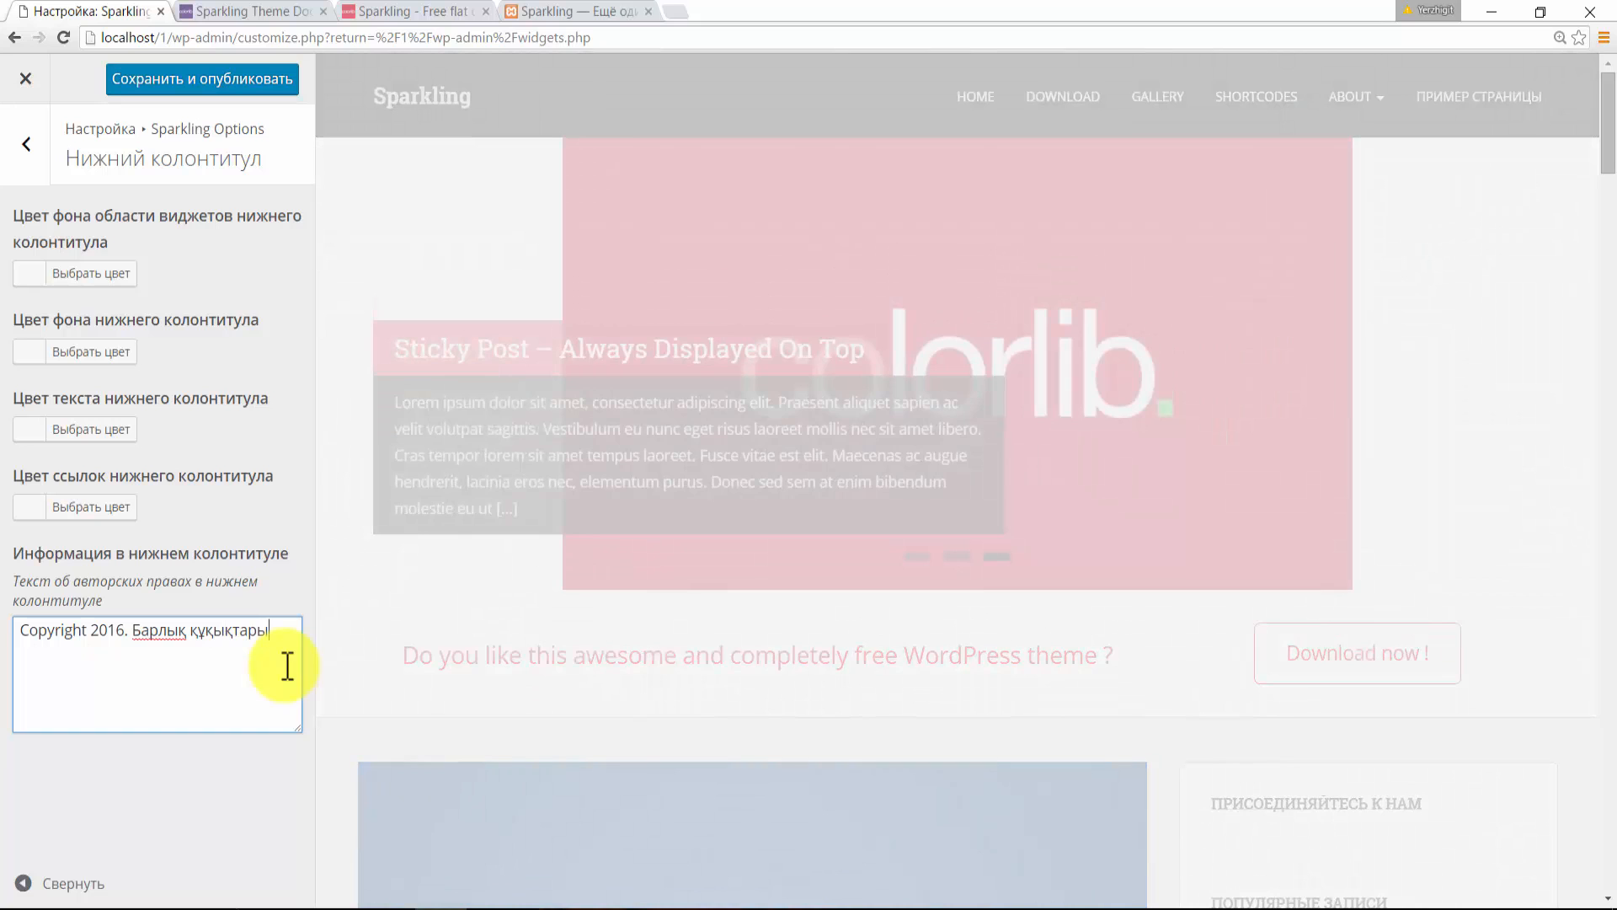
pyautogui.write(' кор')
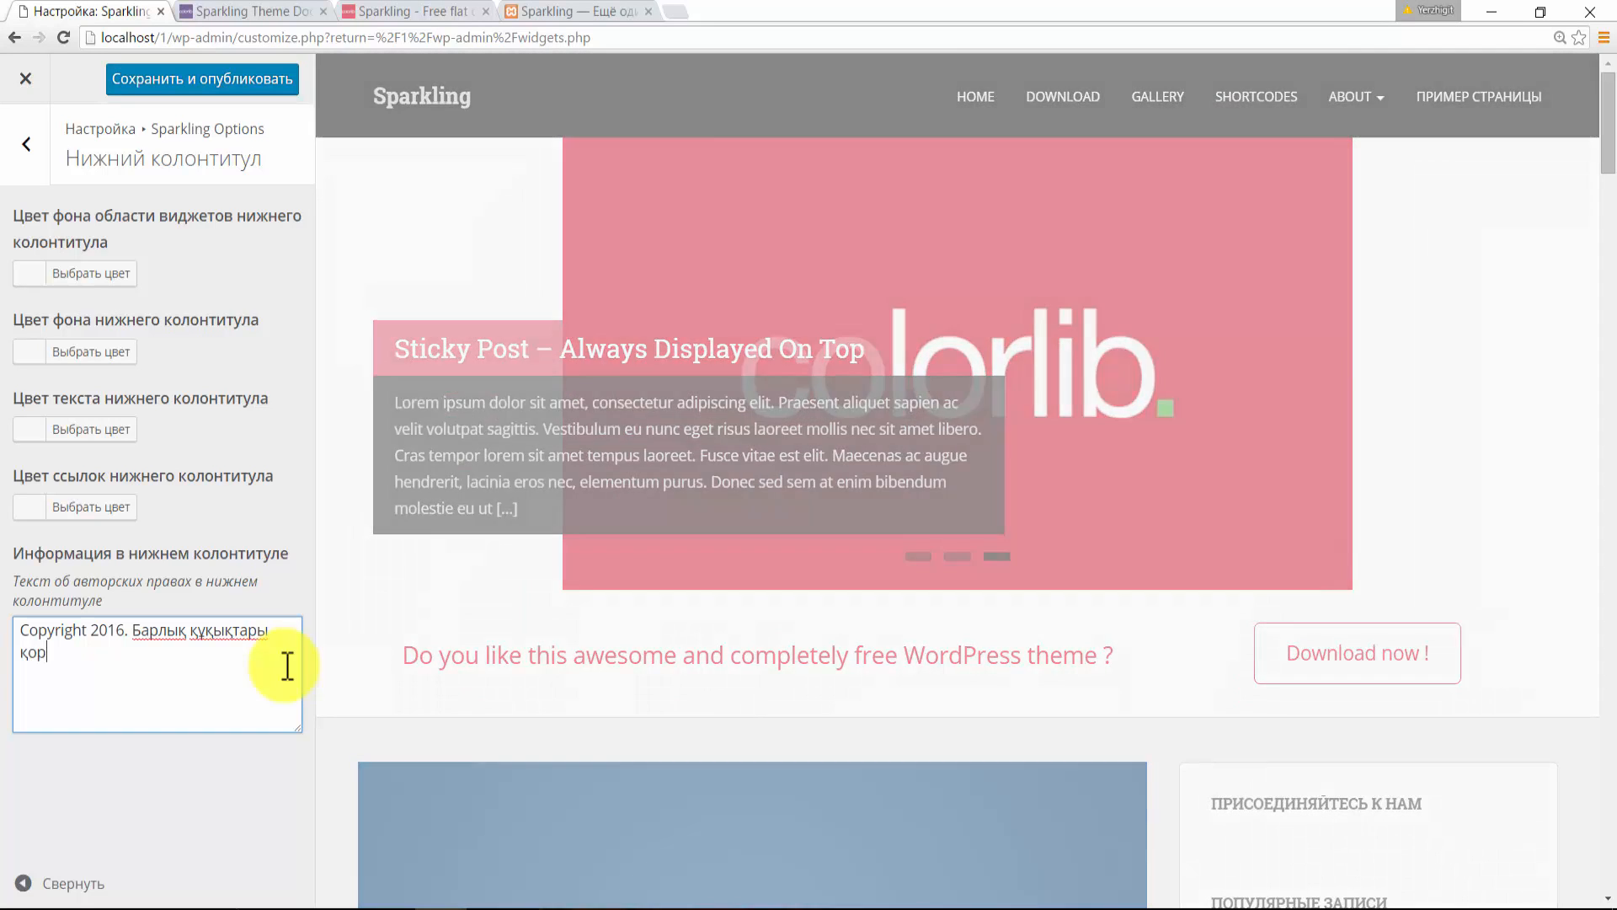
pyautogui.write('ғалғ')
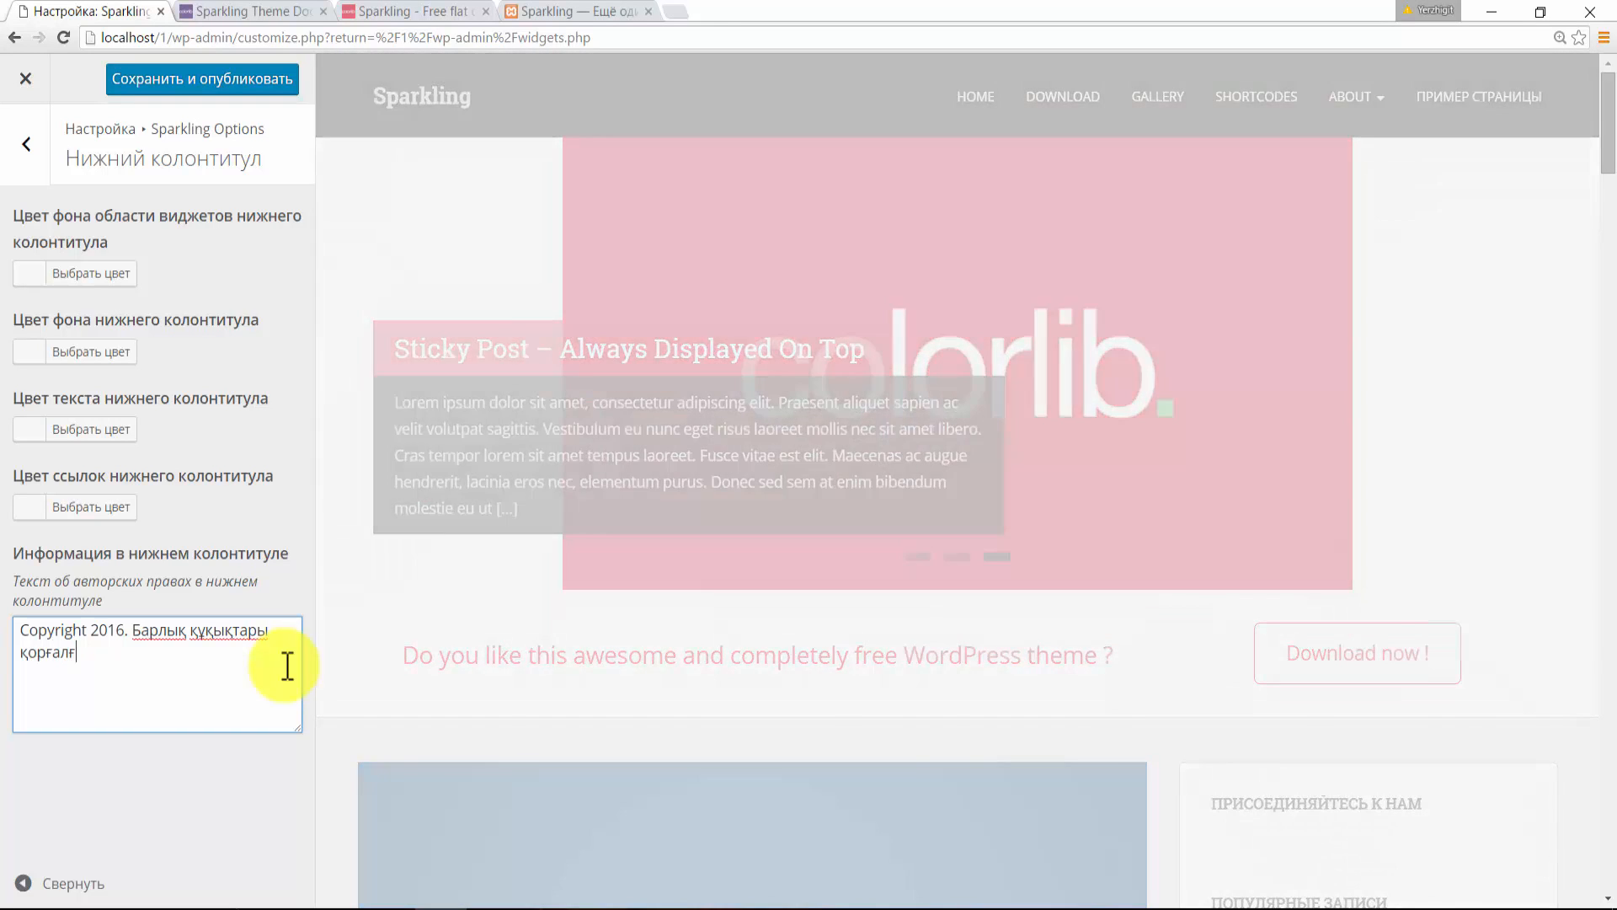
pyautogui.write('ан')
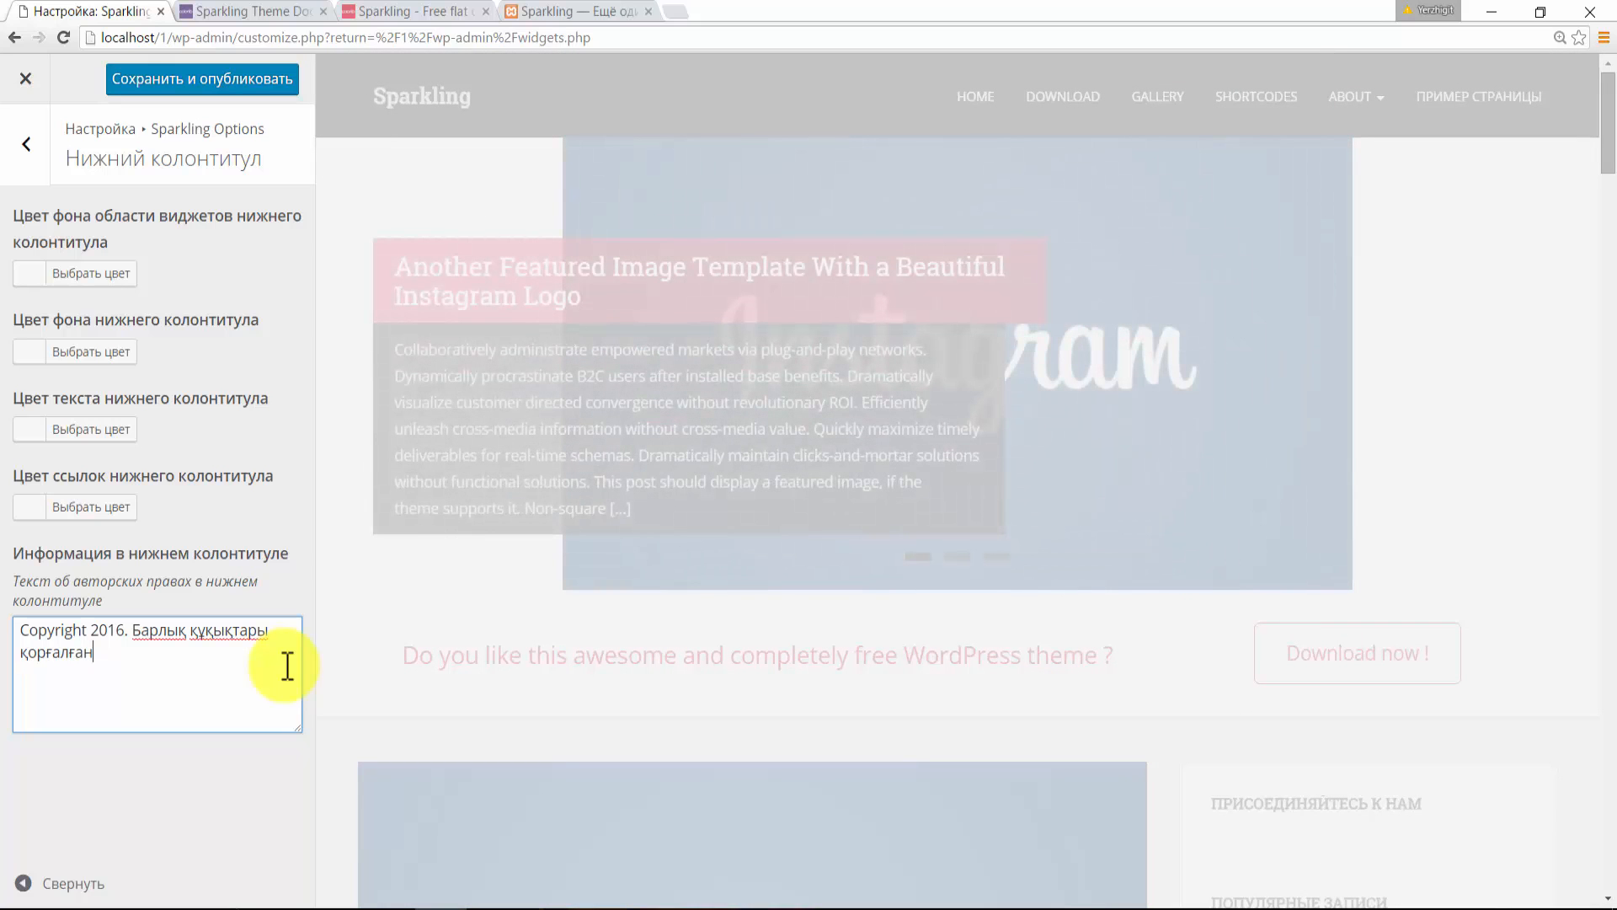
pyautogui.write('.')
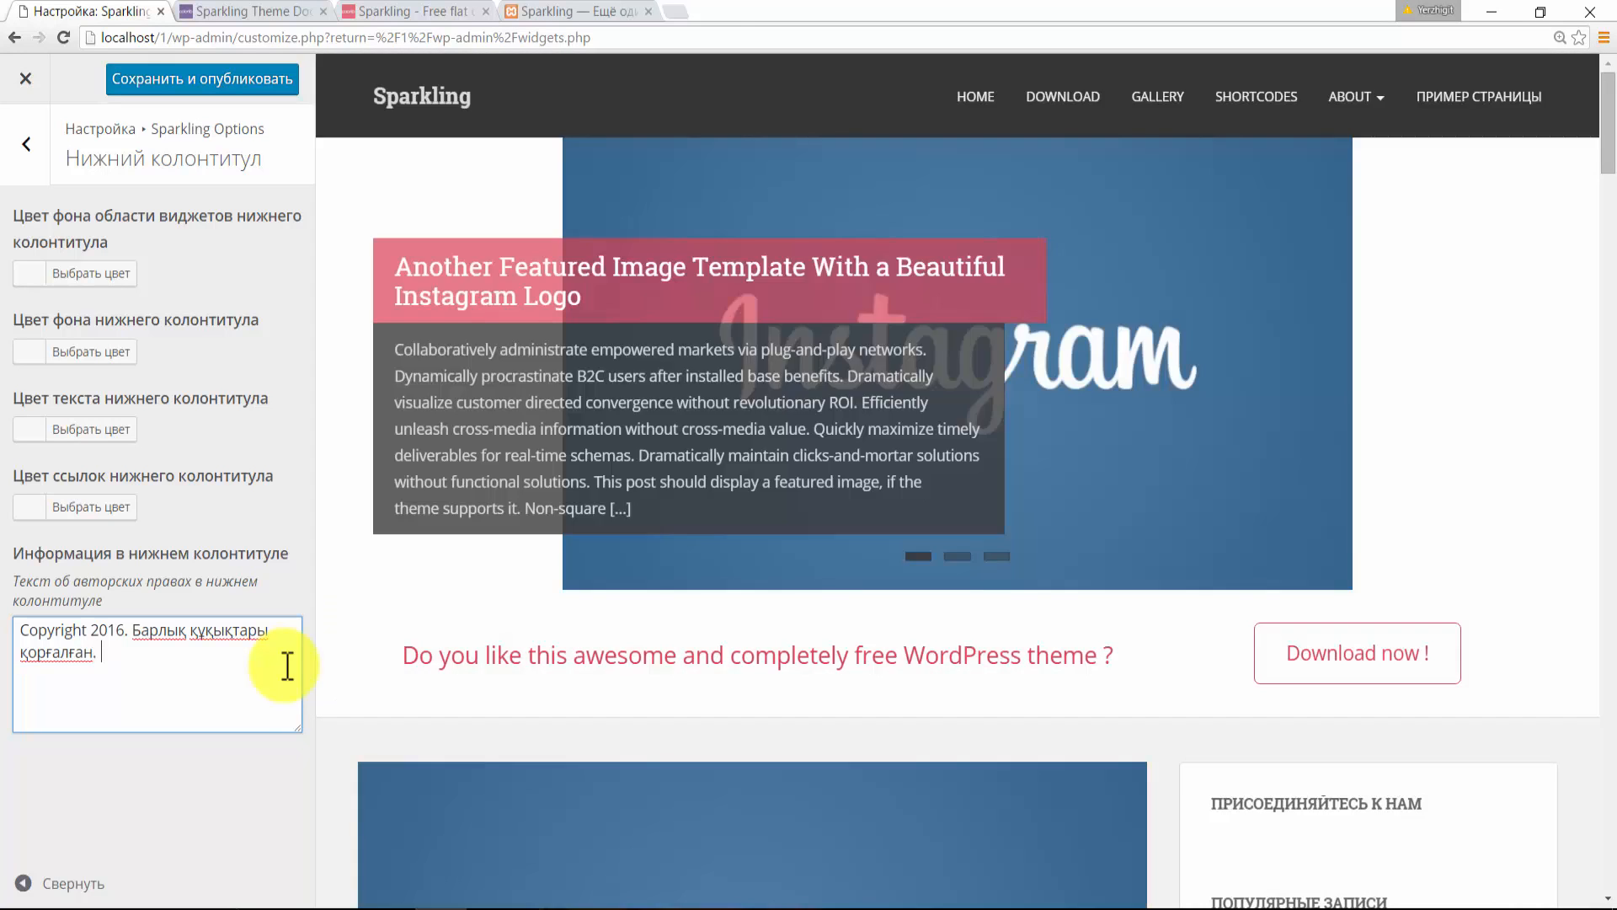
# - Finish the footer copyright text with "сайттан материалдарды көшіру үшін сілтеме қалдыру міндетті" and publish the customizer changes
pyautogui.write(' сайттан м')
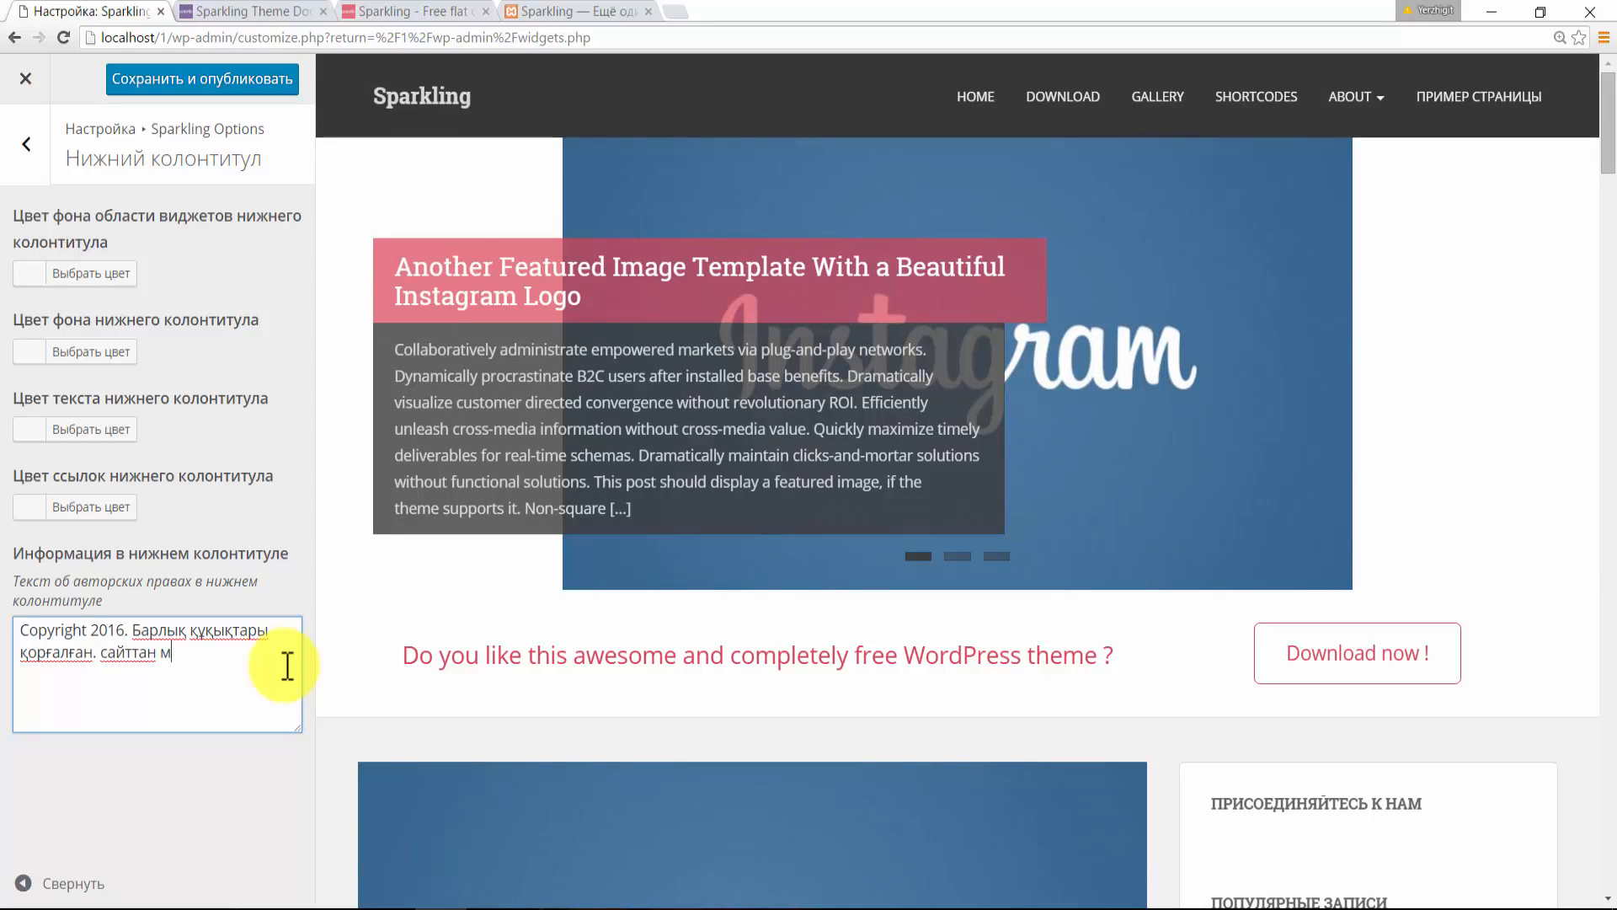
pyautogui.write('ат')
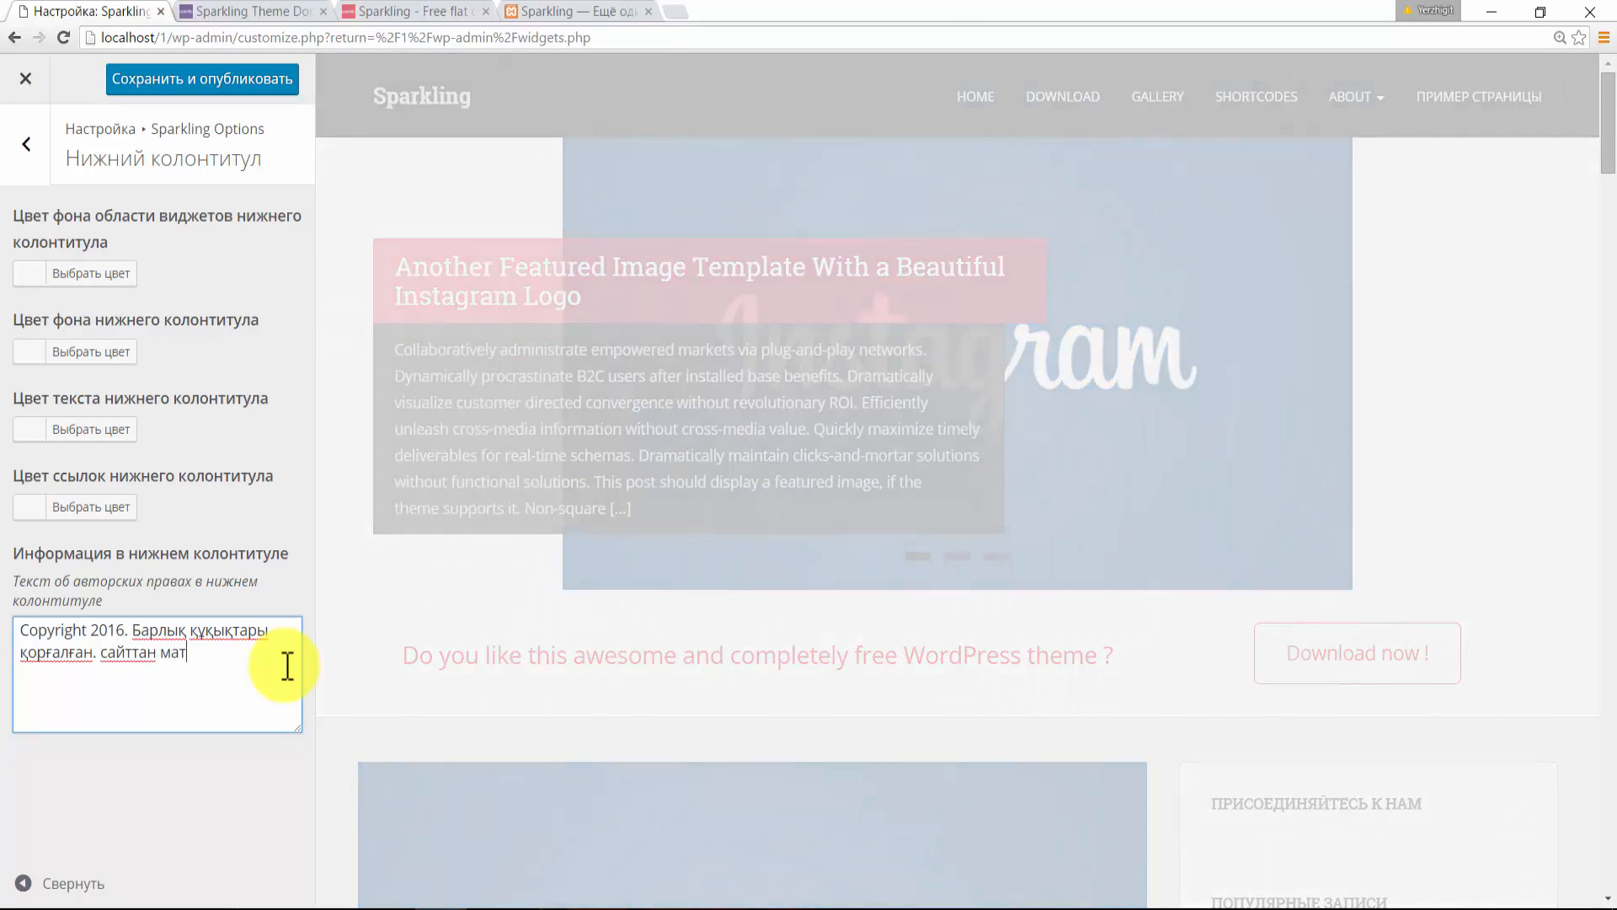
pyautogui.write('ериалд')
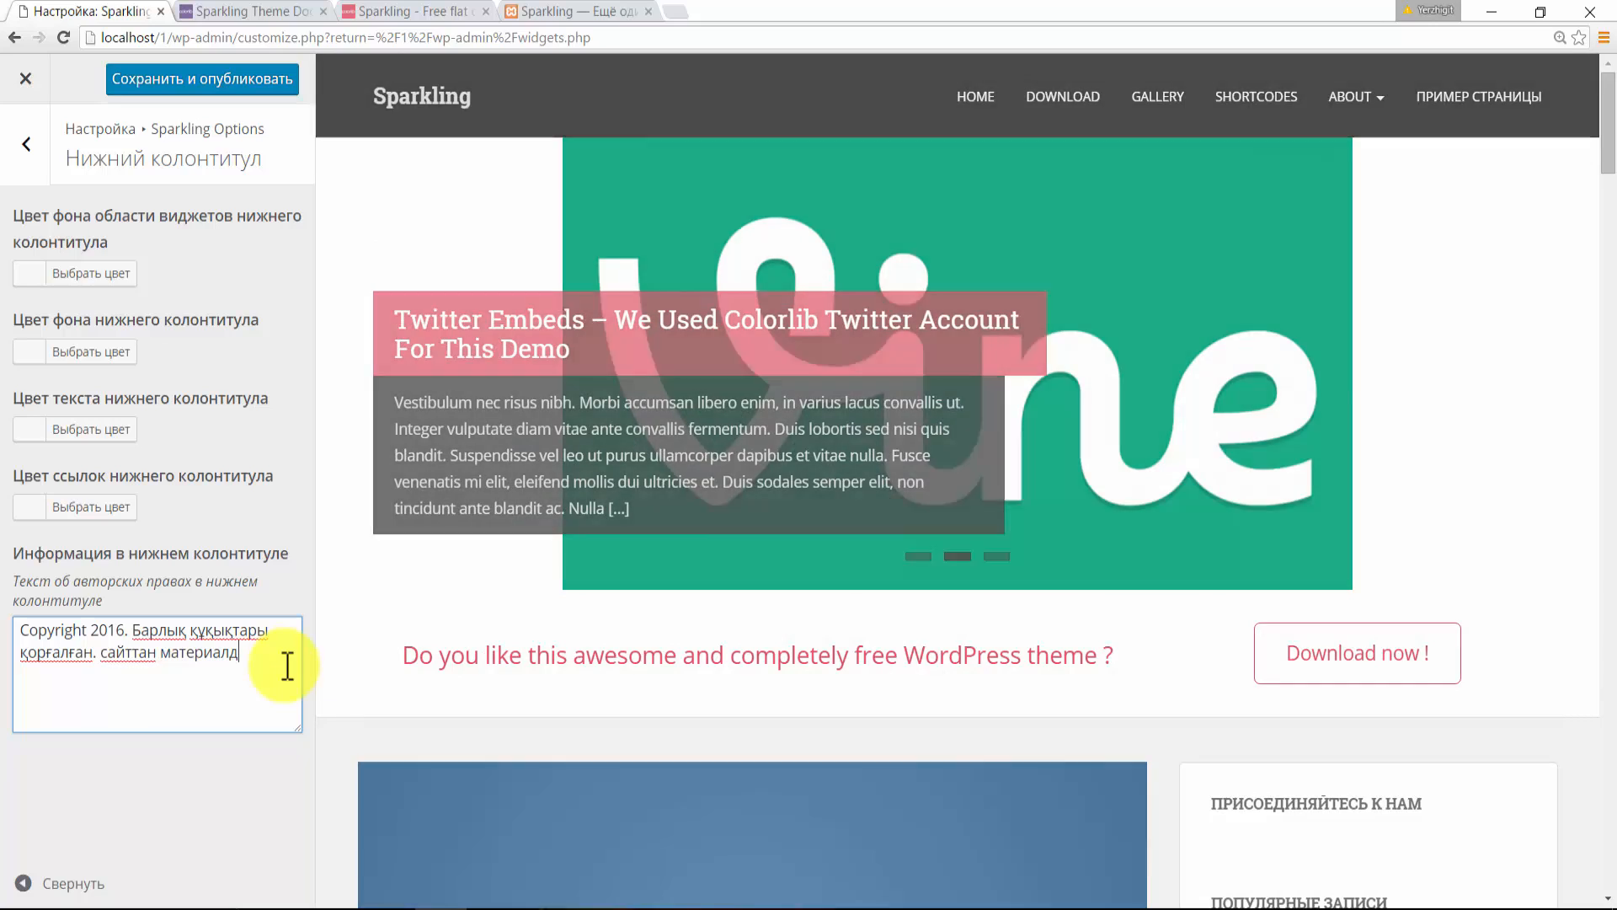
pyautogui.write('арды')
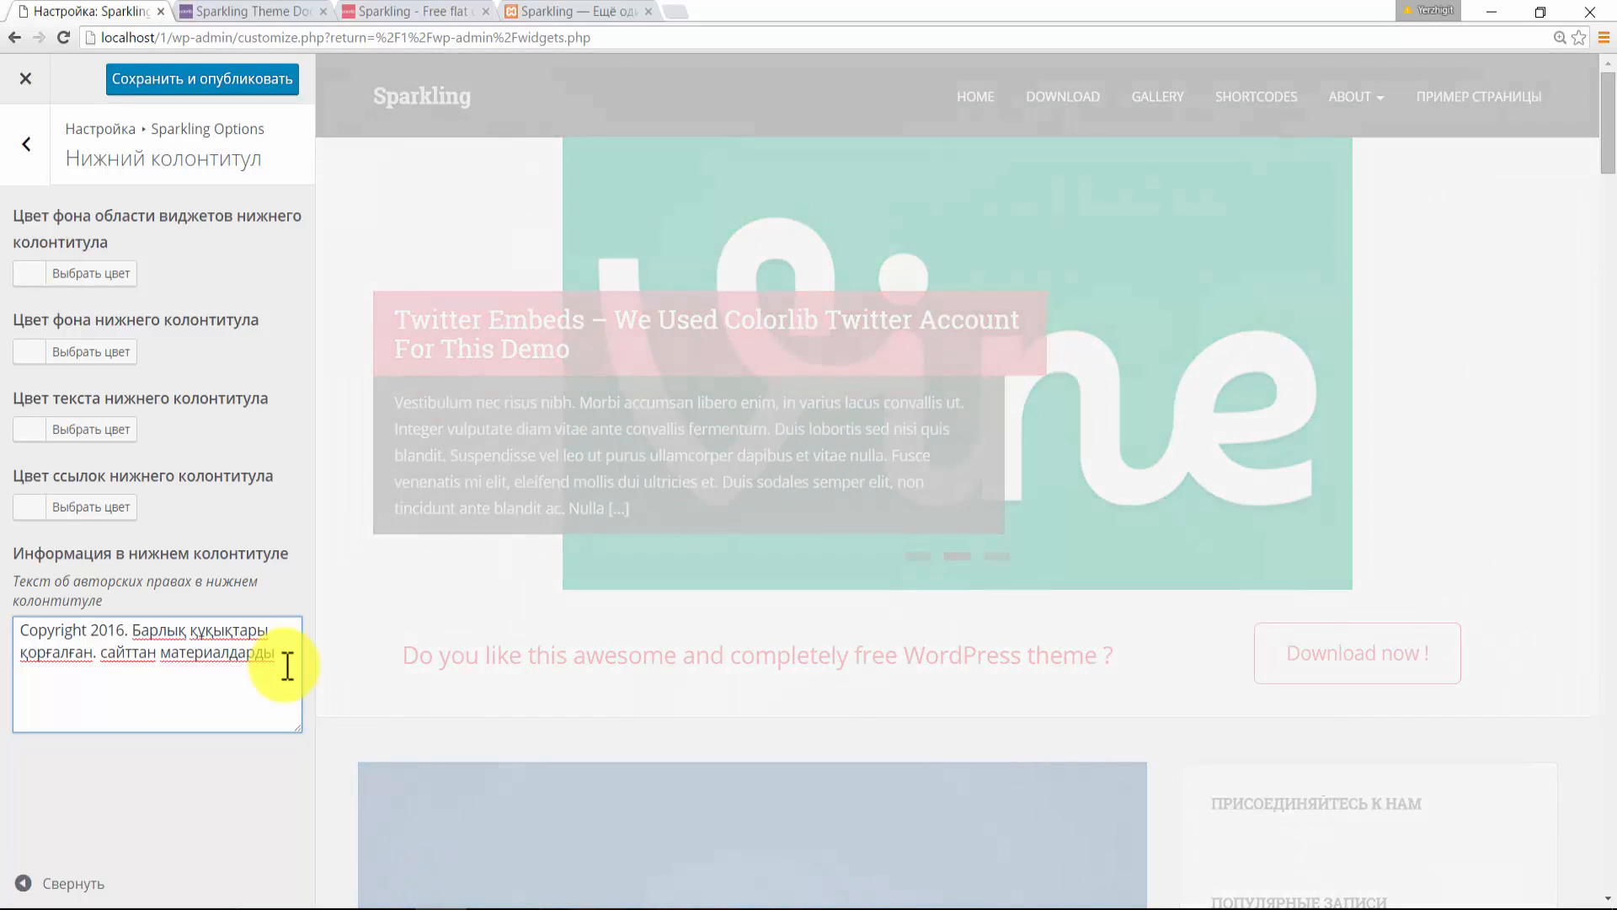
pyautogui.write(' көш')
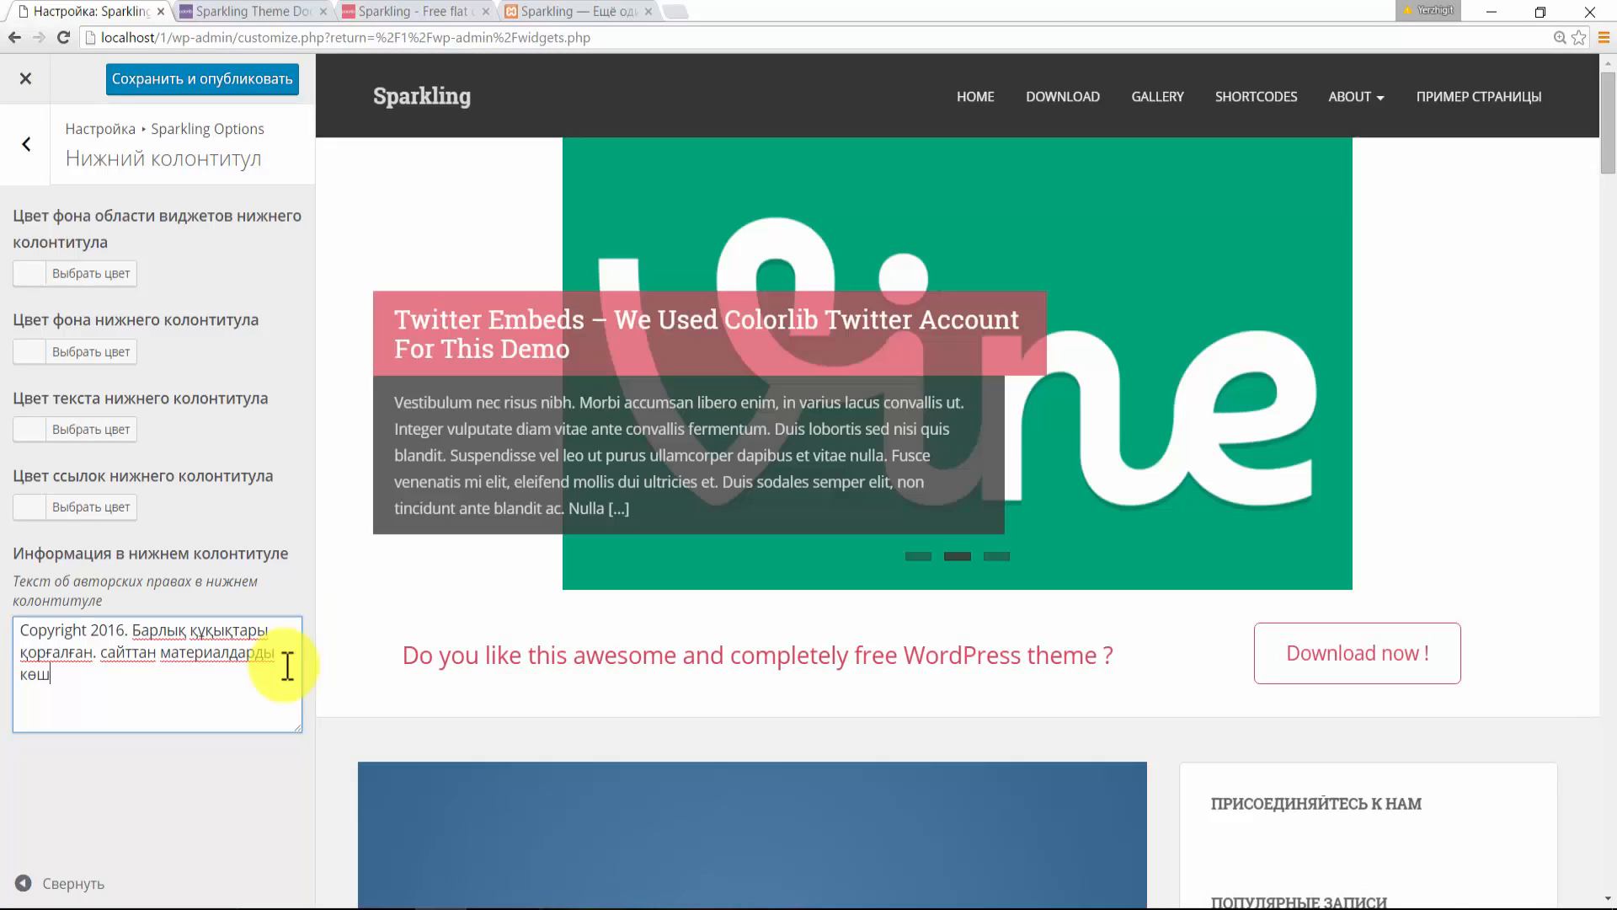
pyautogui.write('іру ушін')
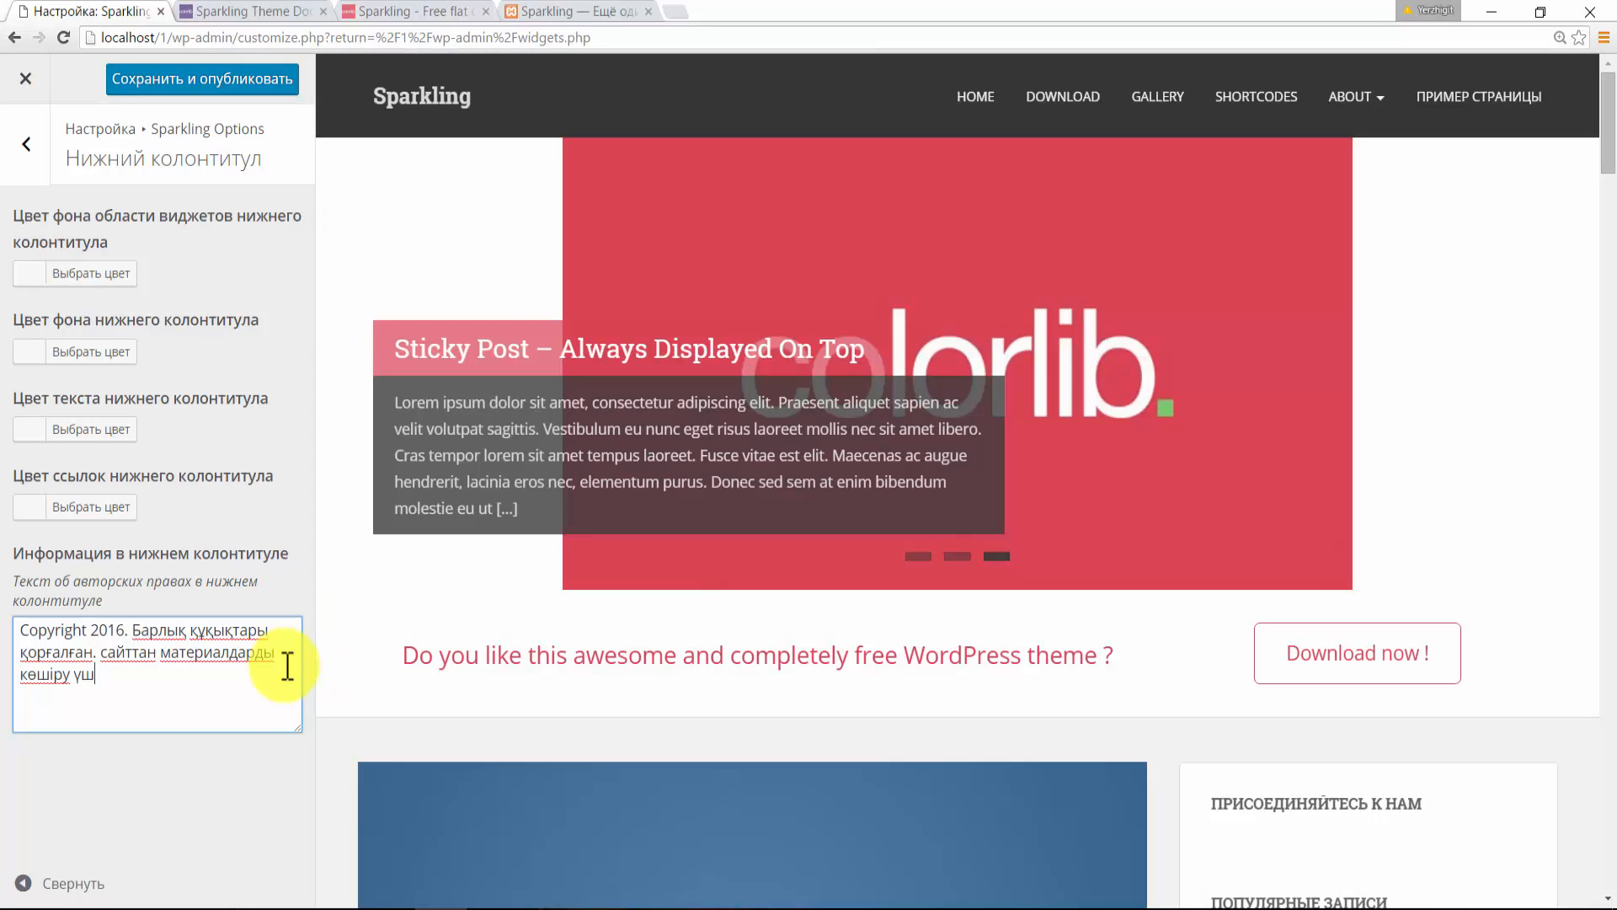
pyautogui.write(' сілтеме қалдыру м')
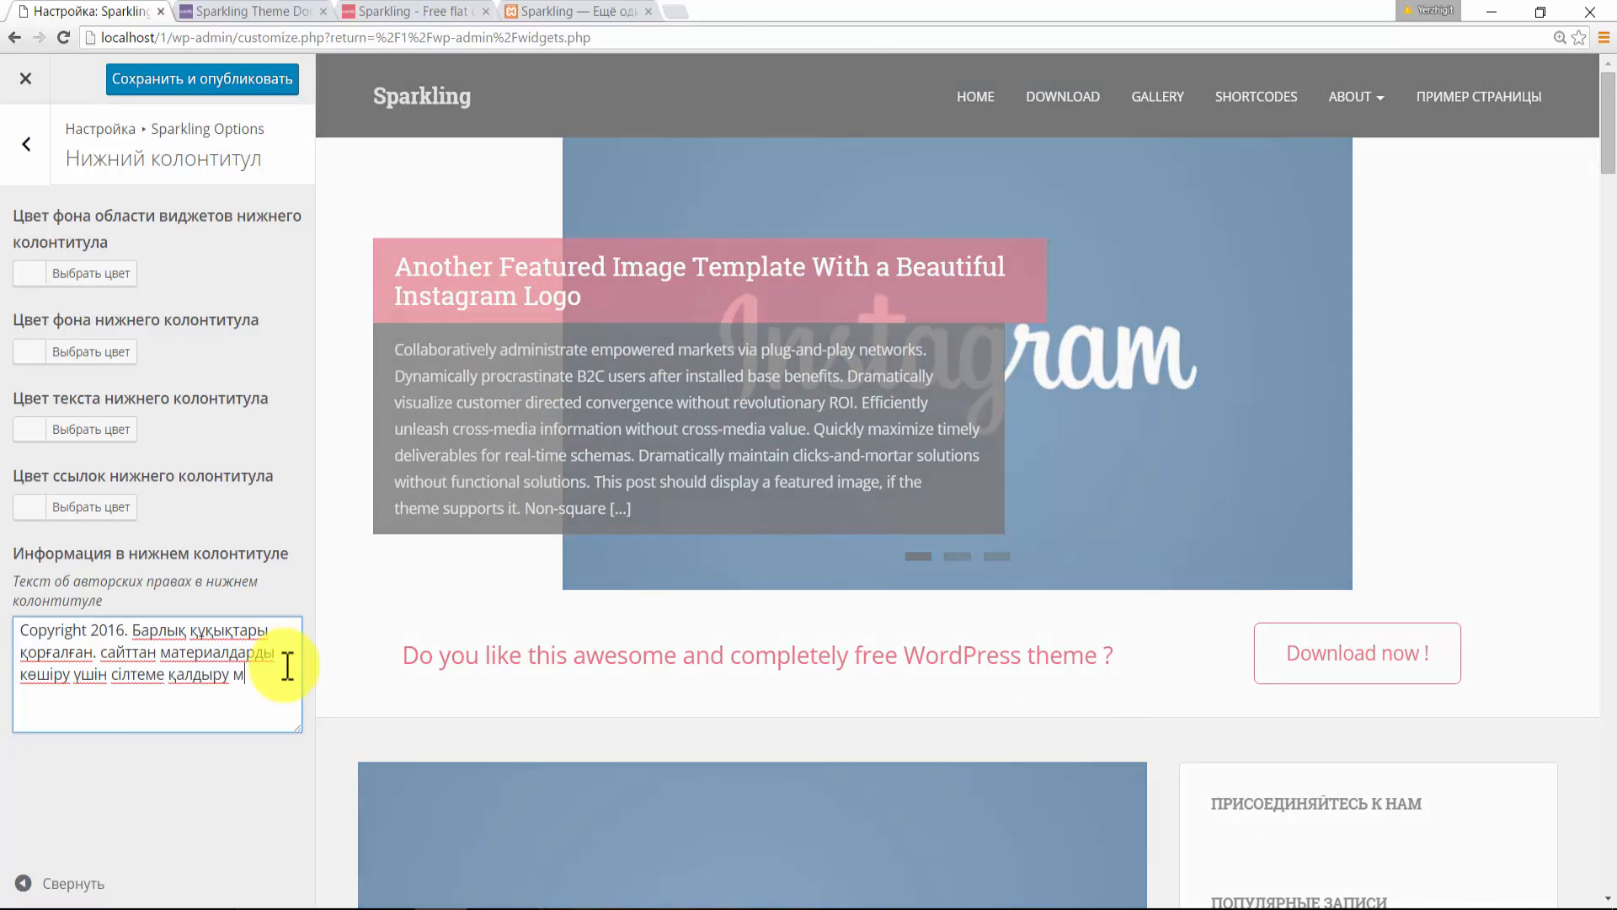
pyautogui.write('індет')
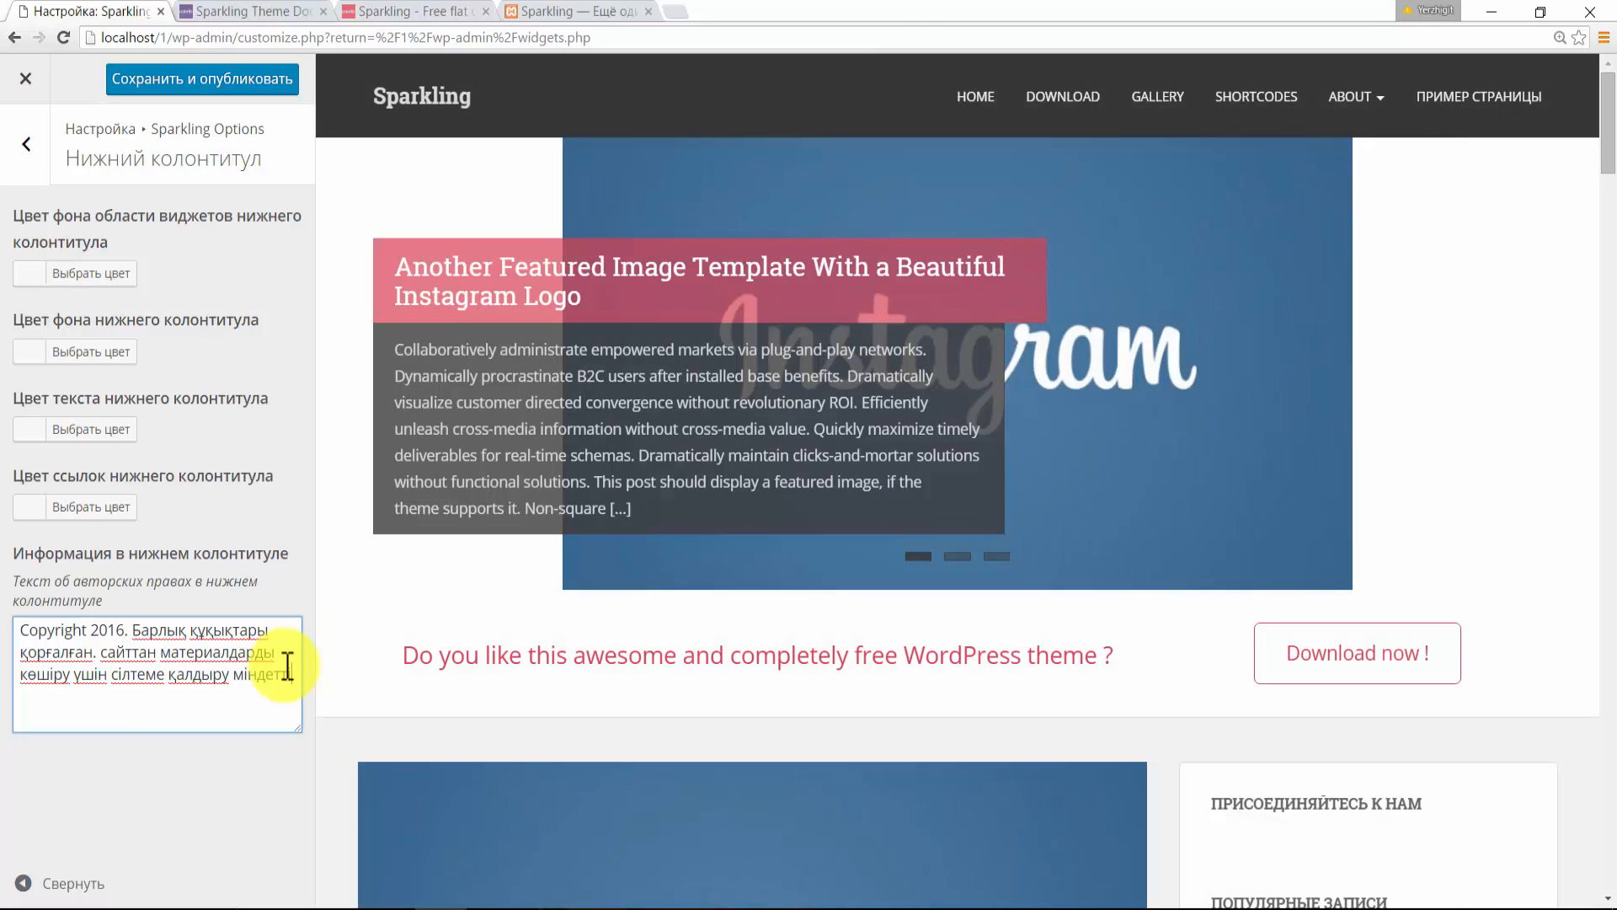
pyautogui.write('ті')
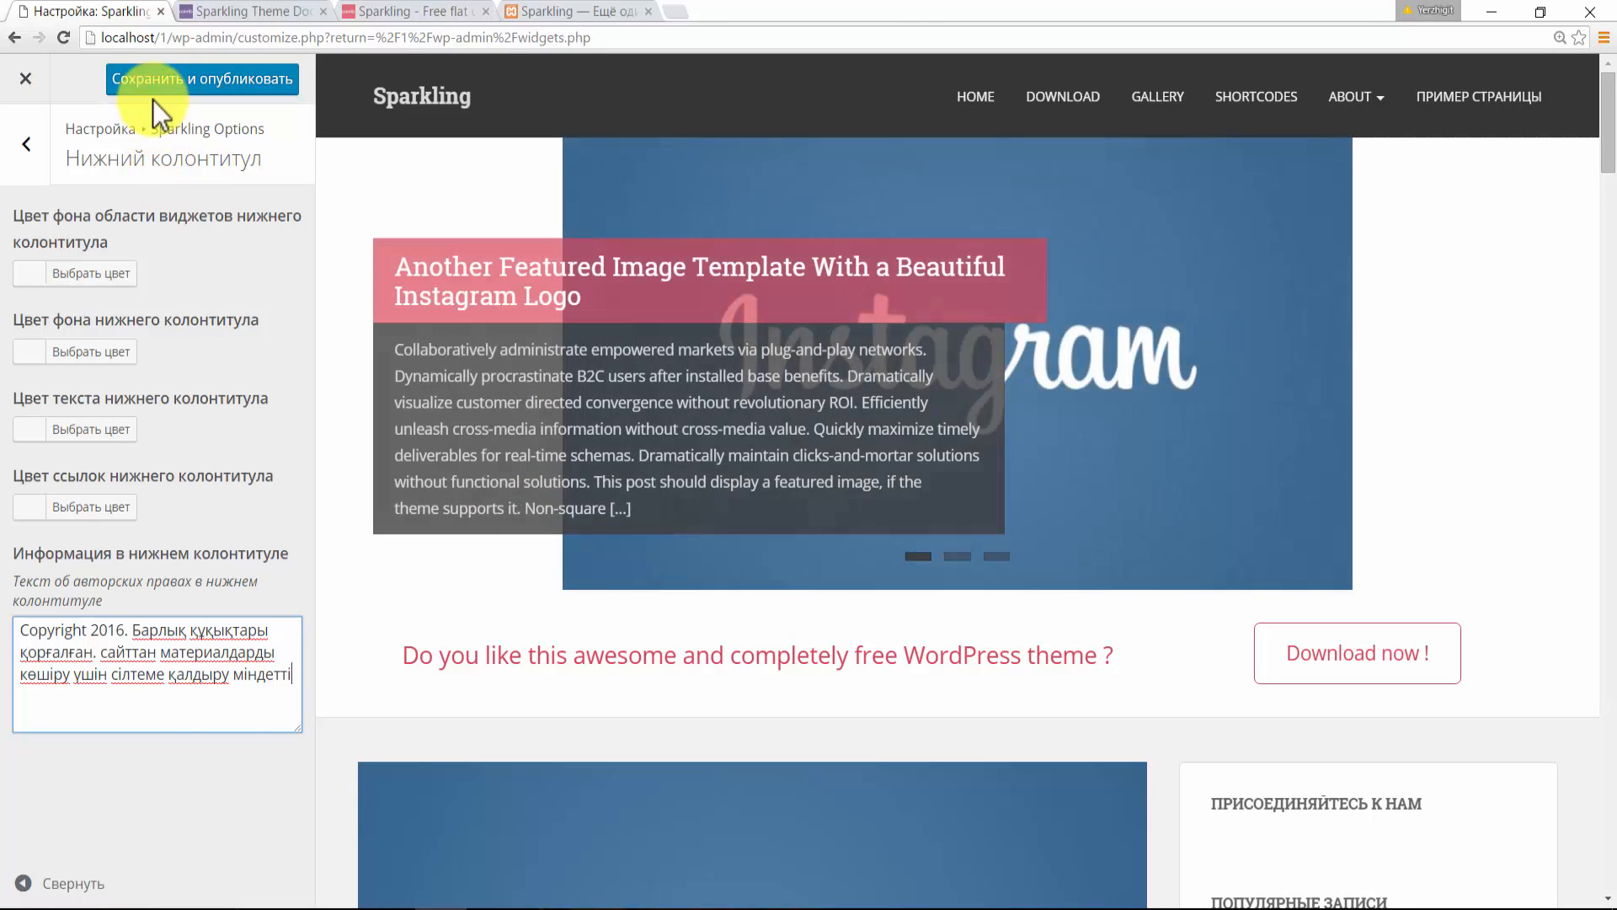
pyautogui.click(153, 85)
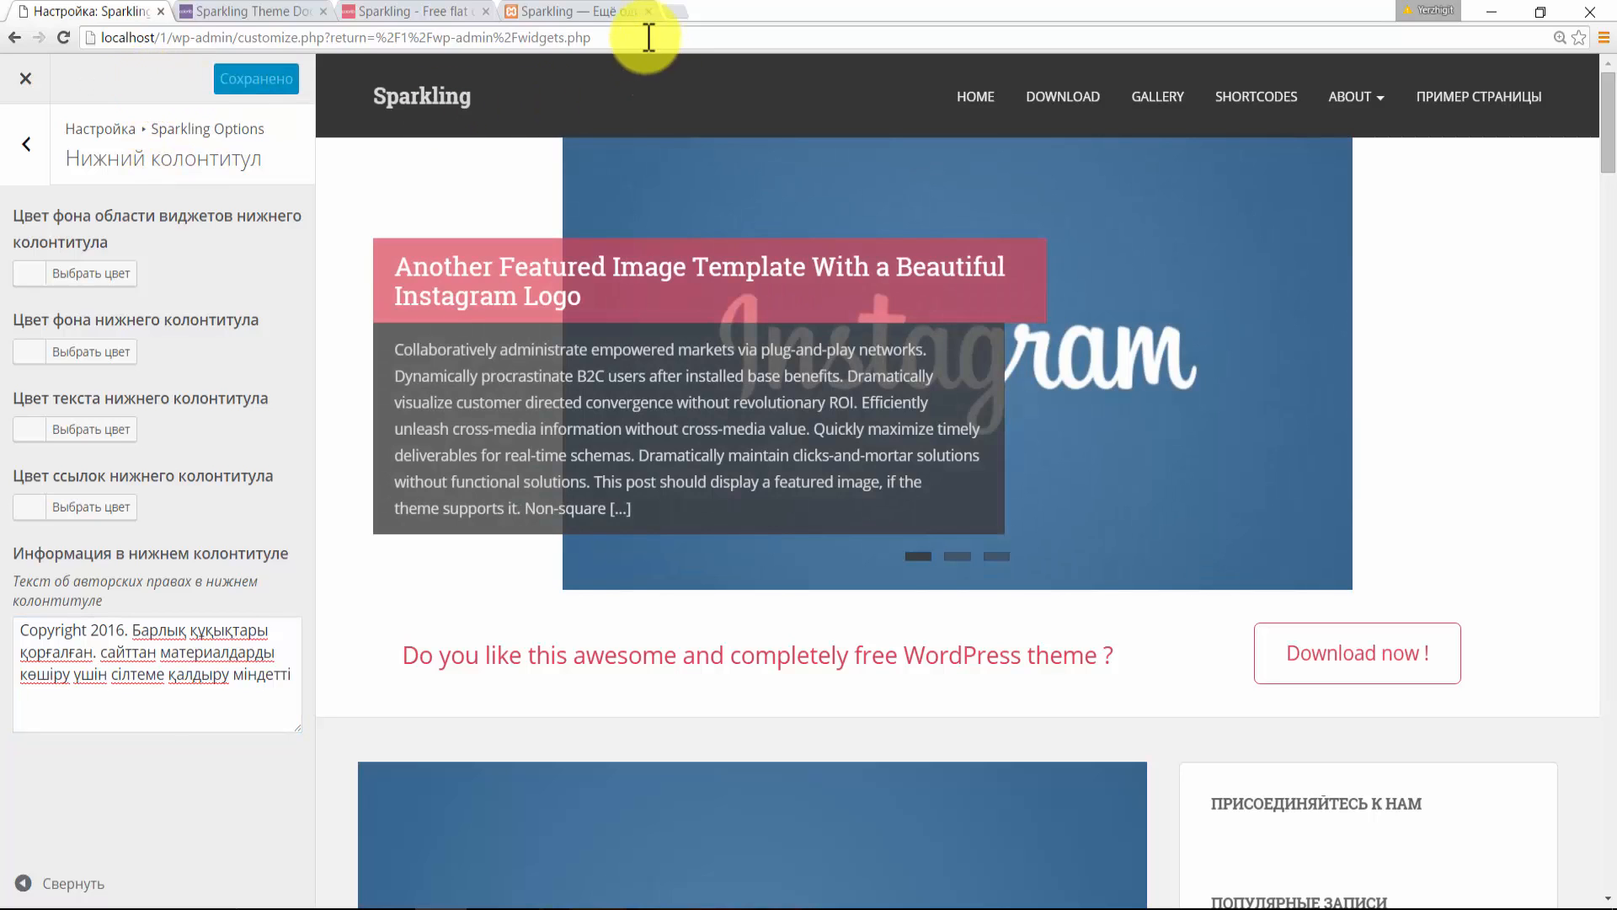
# - Reload the local home page and check the copyright line in its footer
pyautogui.click(621, 11)
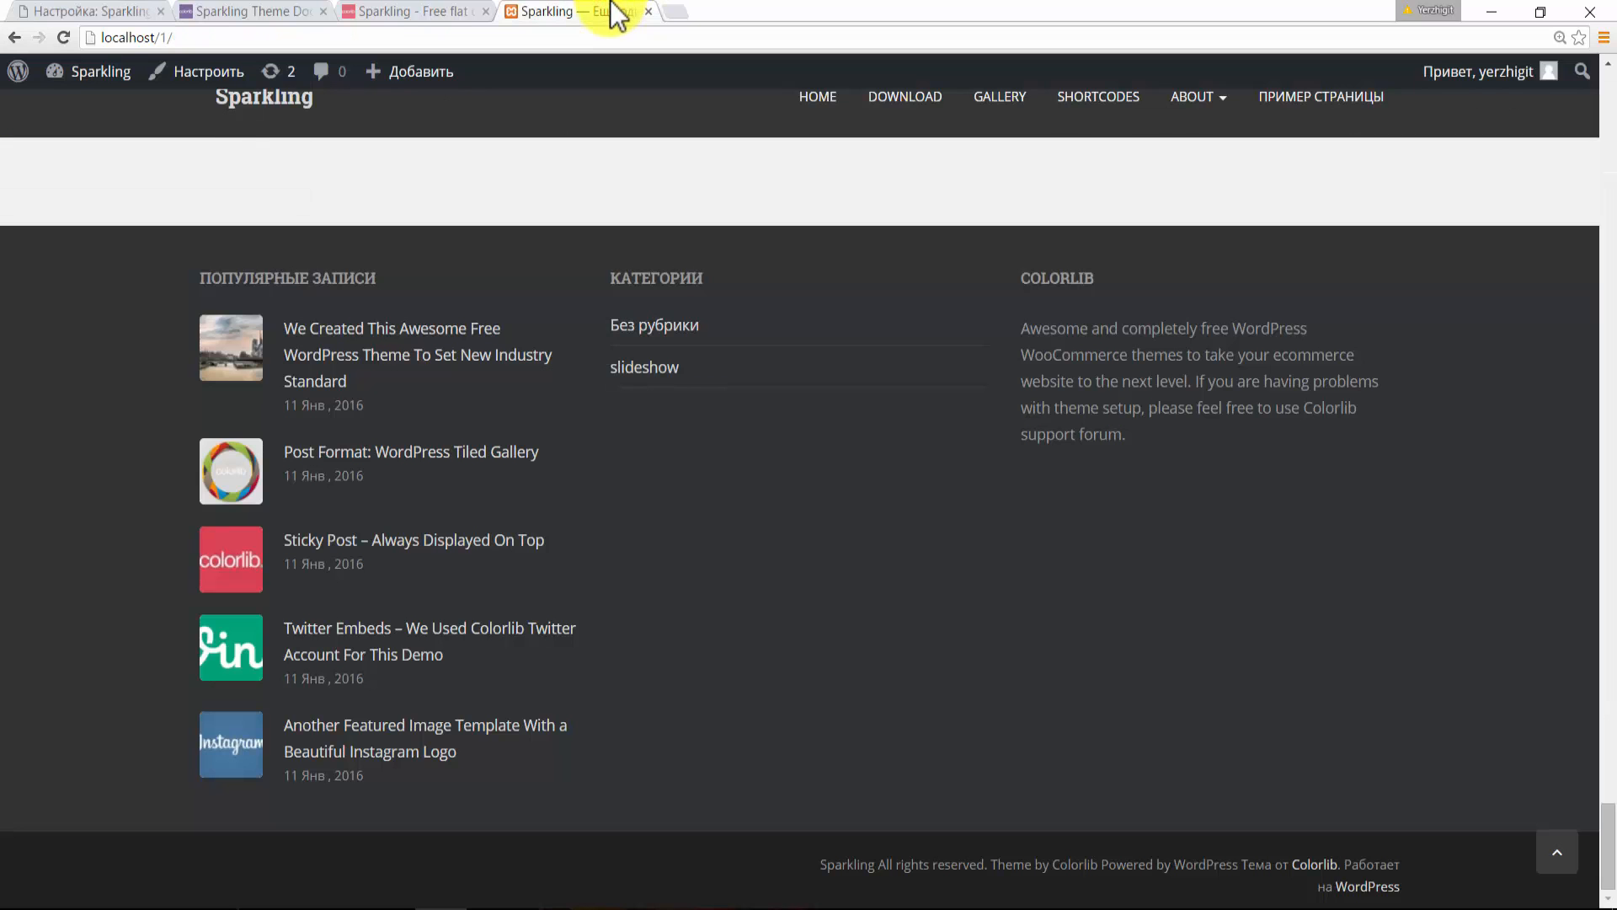
pyautogui.click(207, 37)
pyautogui.press('Return')
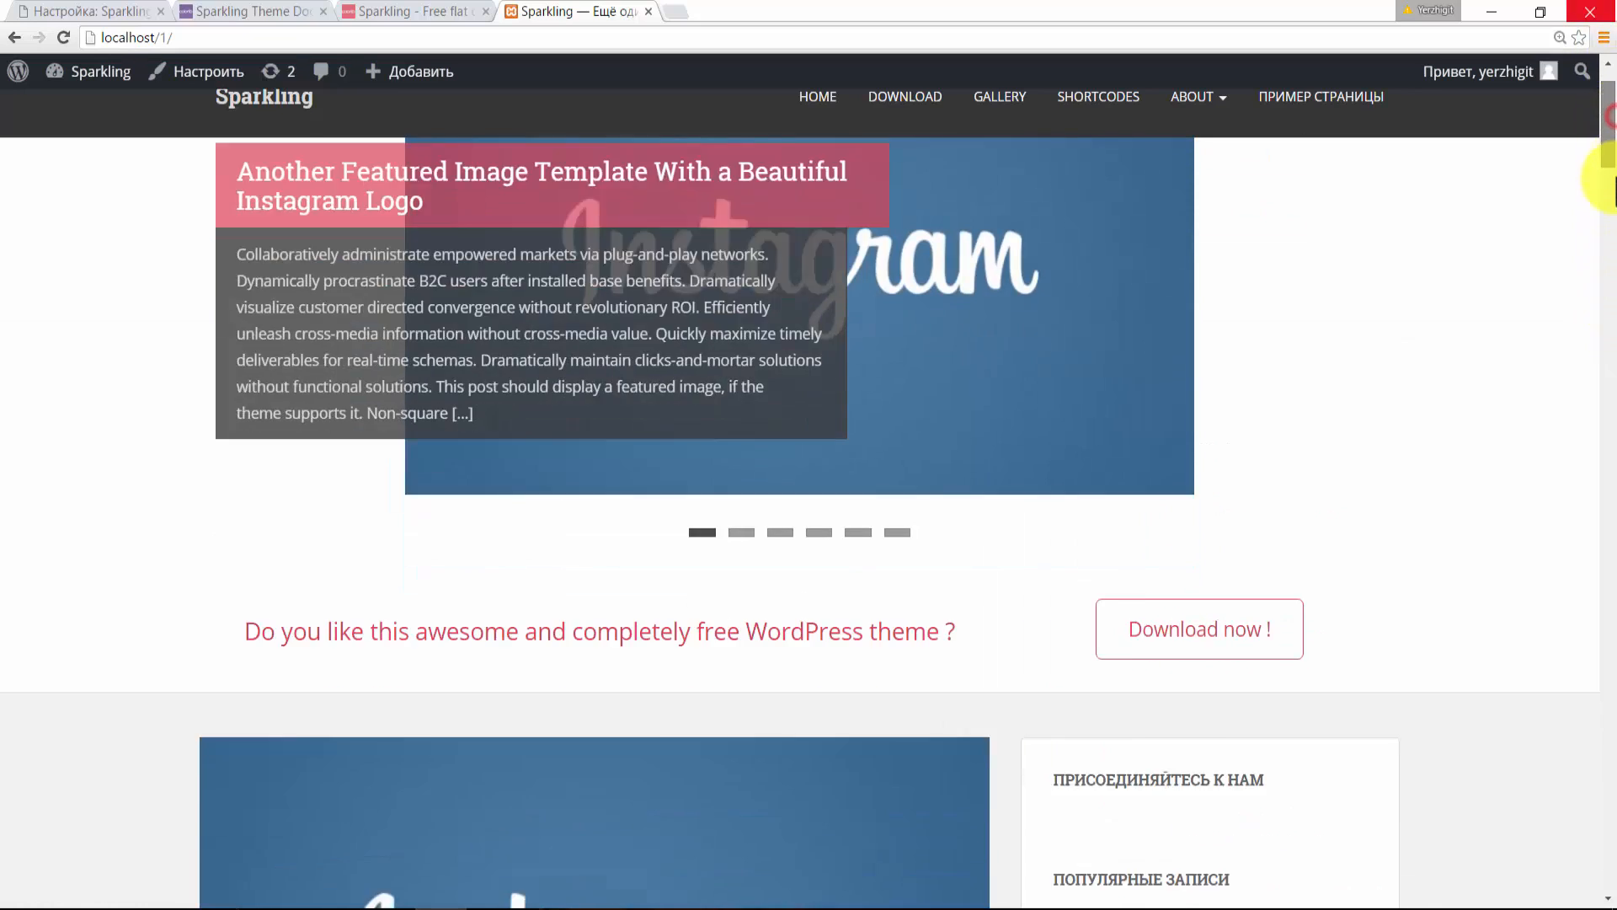
pyautogui.moveTo(1610, 179); pyautogui.dragTo(1610, 884)
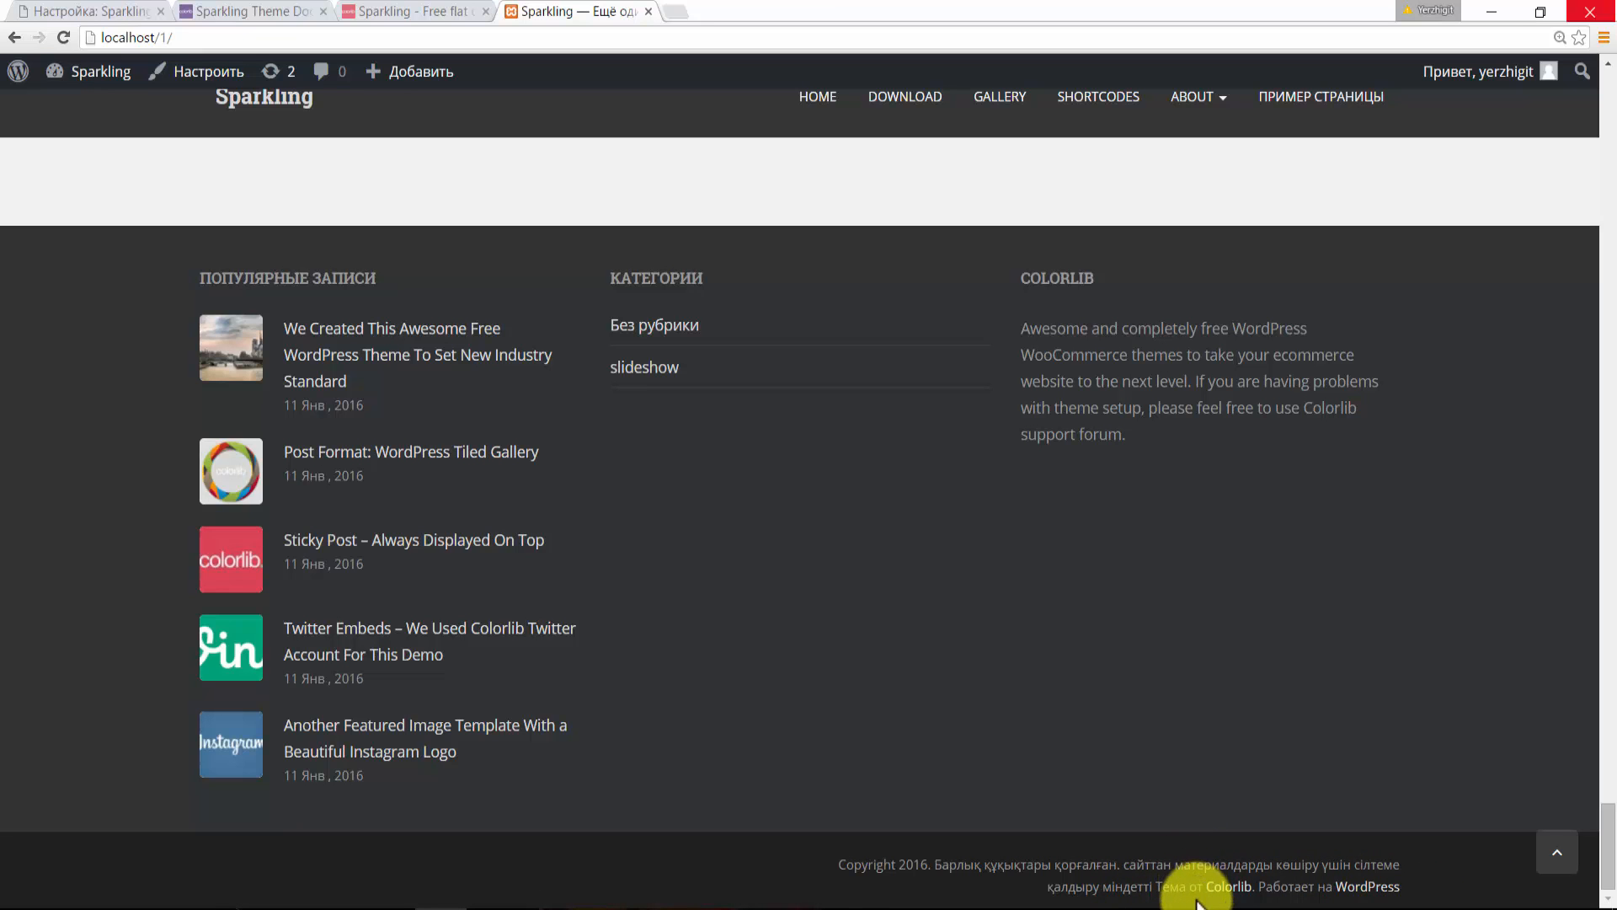
pyautogui.click(1563, 860)
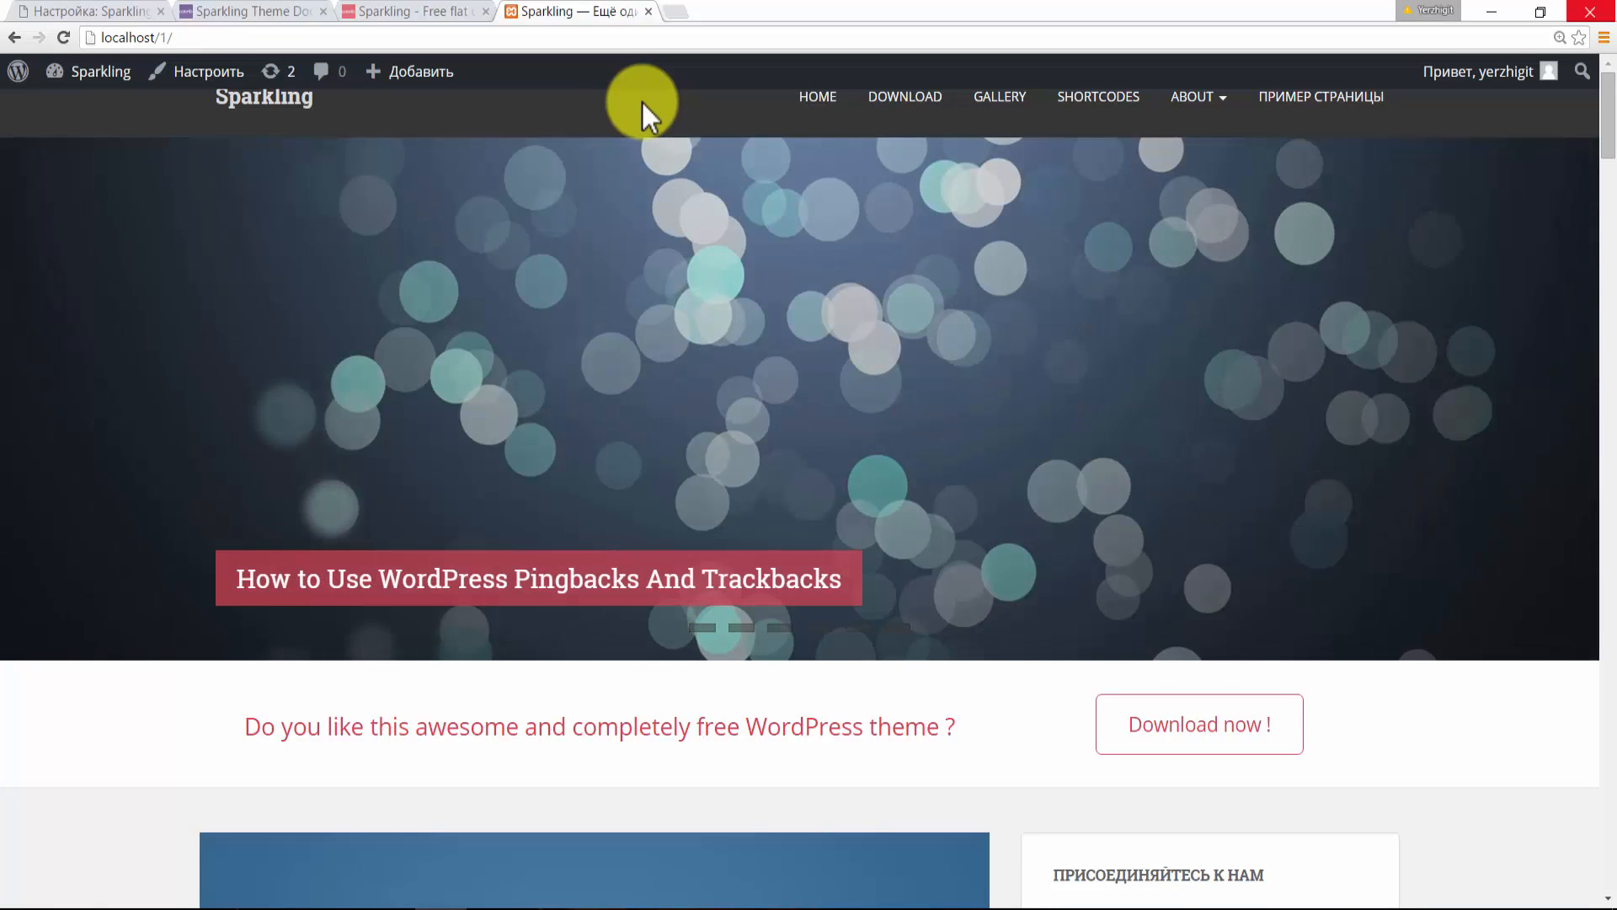
# - Close the customizer and review the footer of the local home page again
pyautogui.click(75, 11)
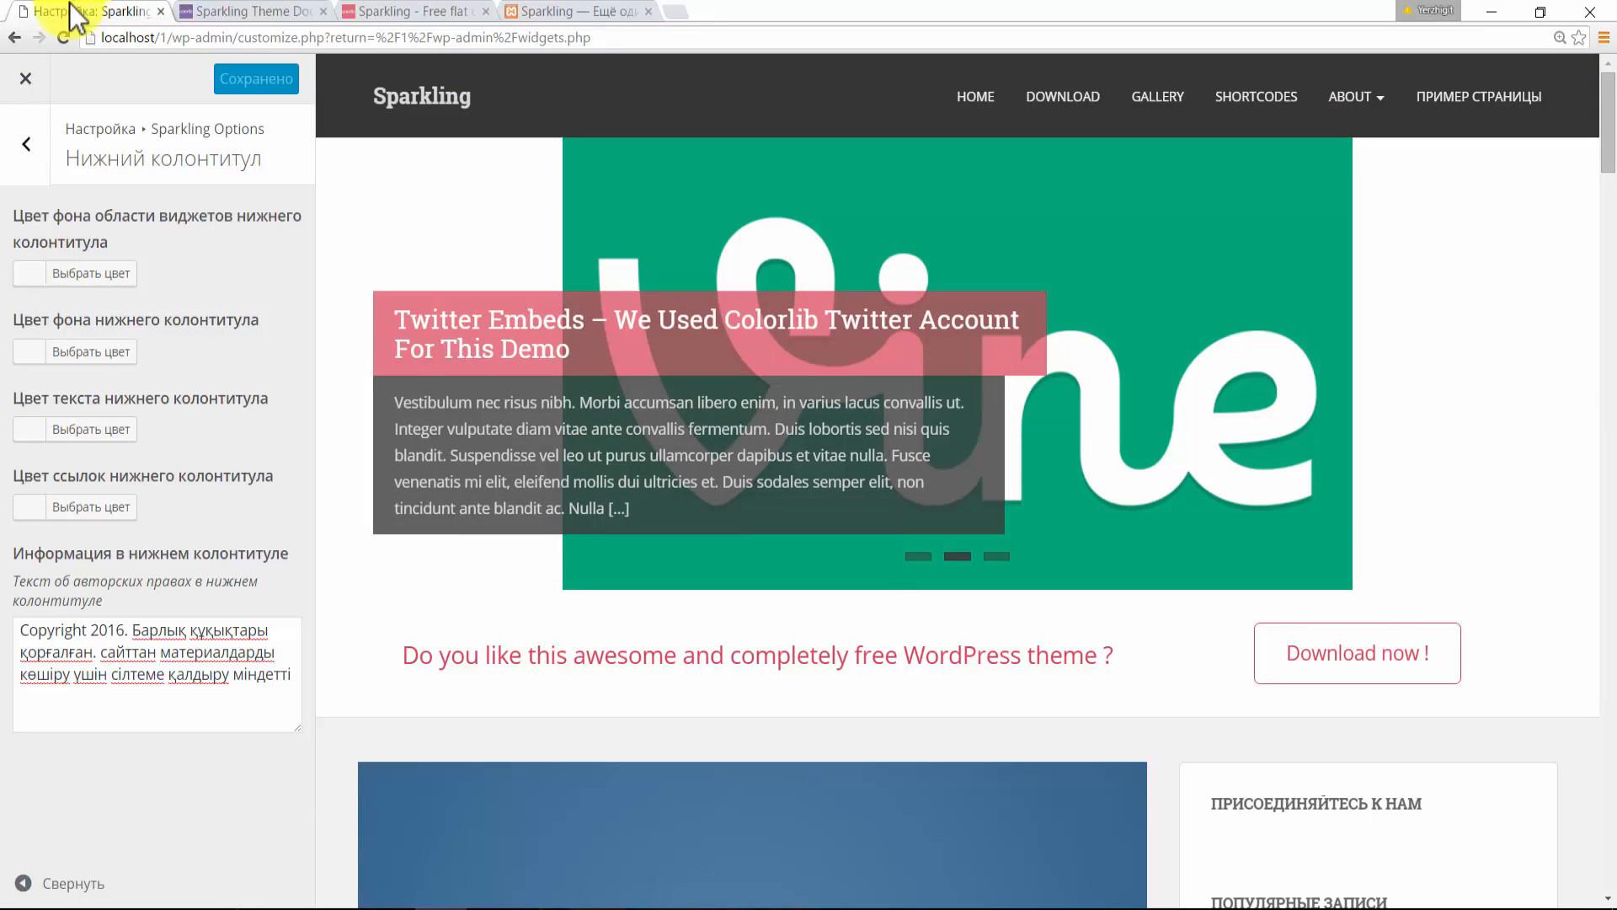
pyautogui.click(26, 78)
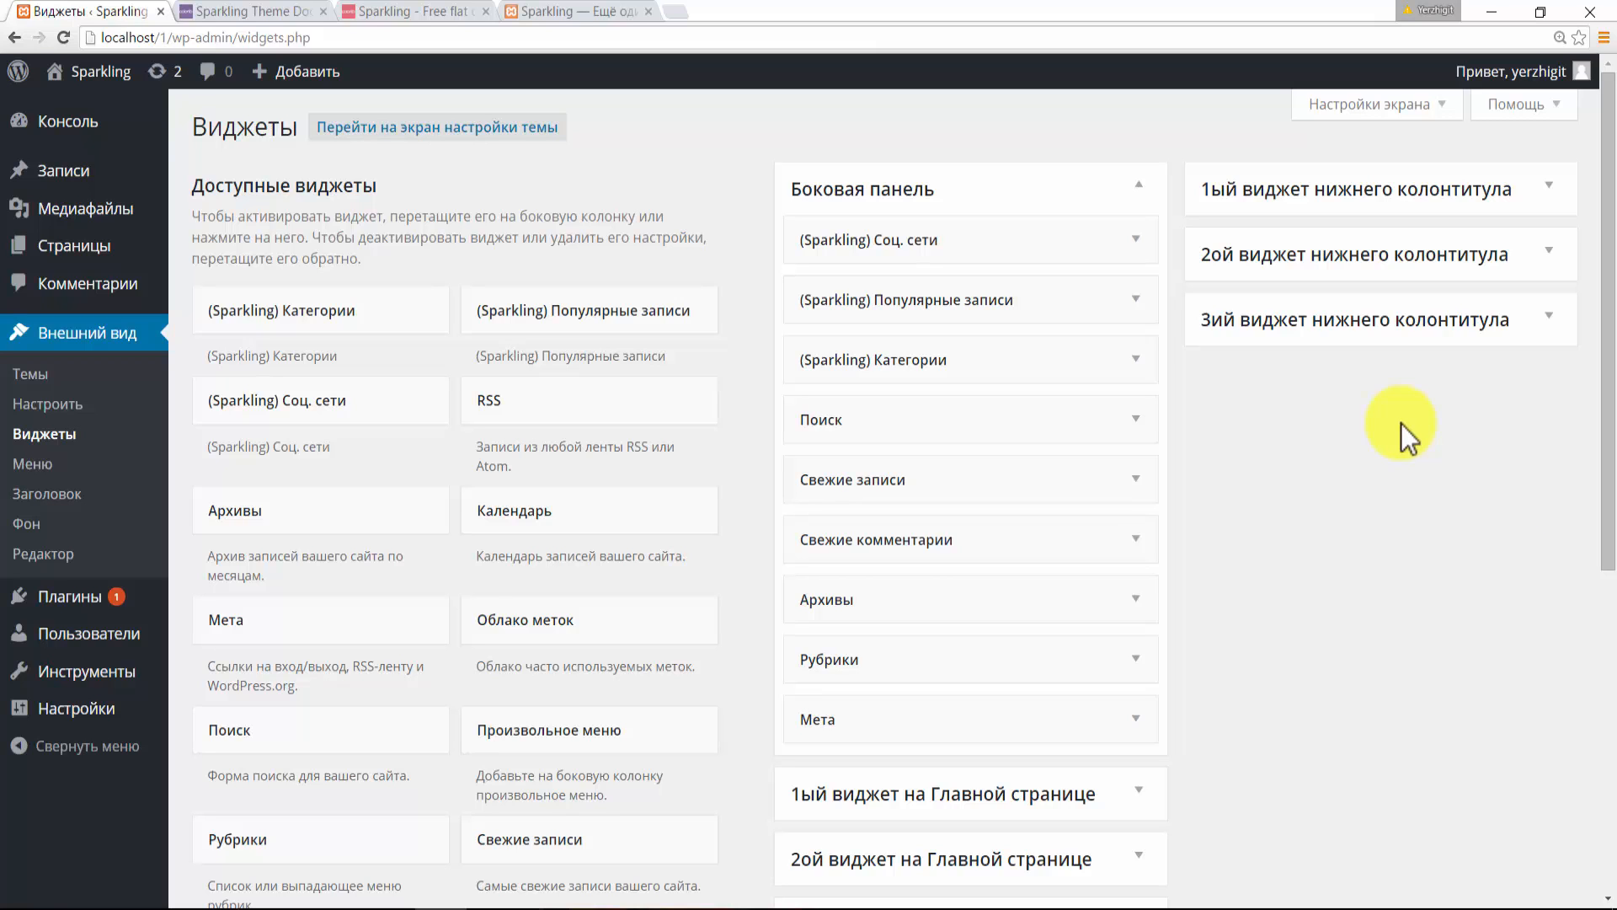
pyautogui.click(556, 11)
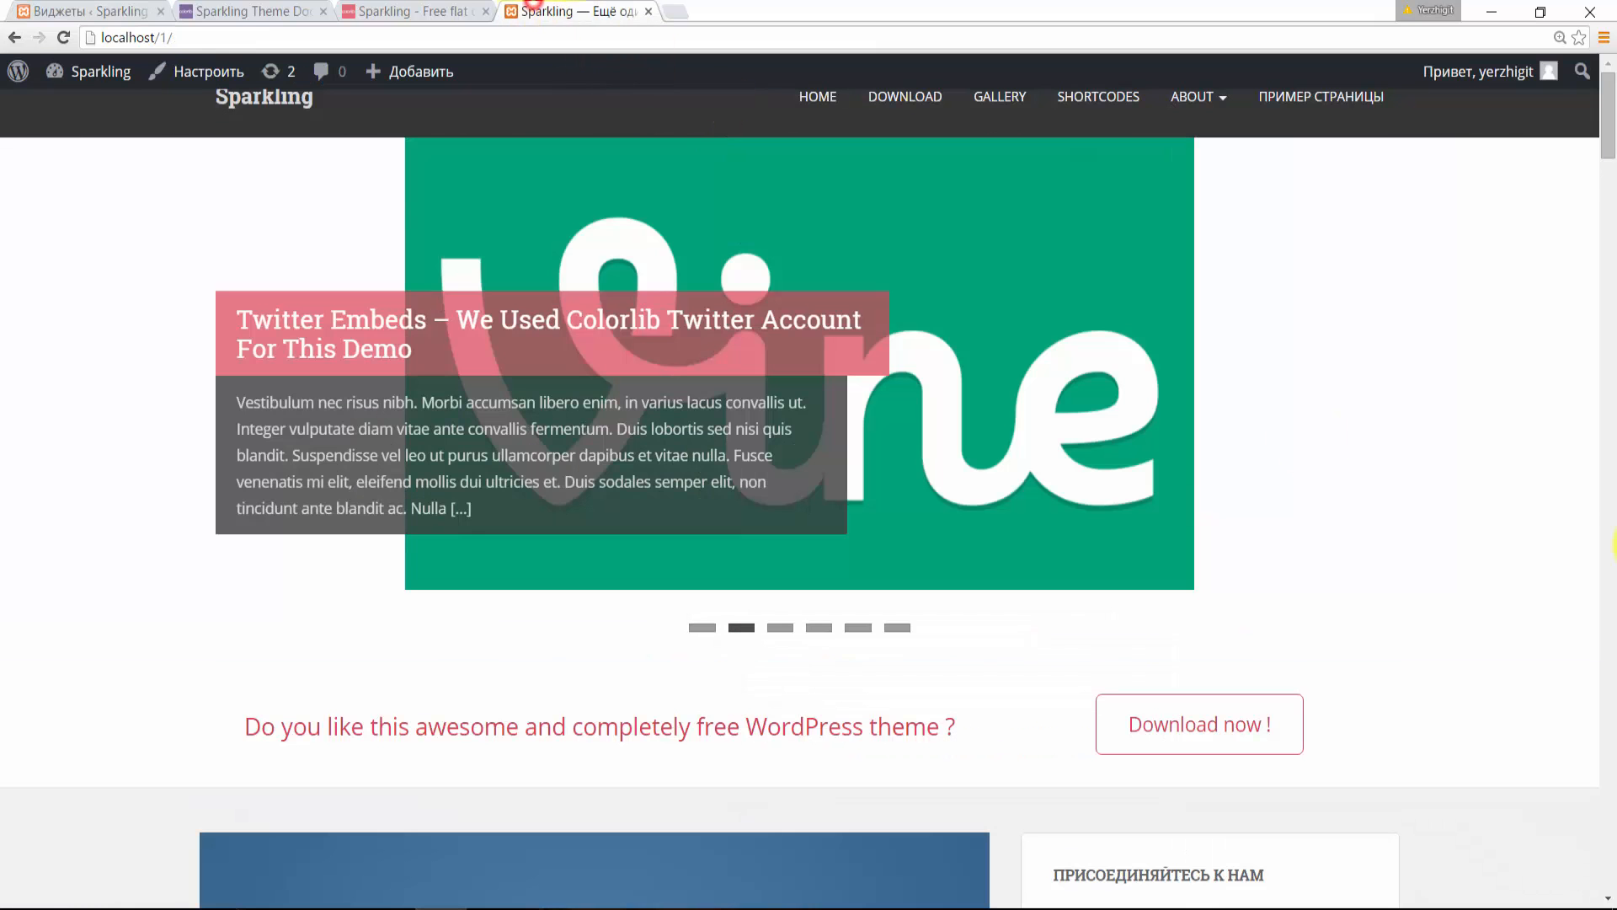
pyautogui.moveTo(1608, 118); pyautogui.dragTo(1607, 896)
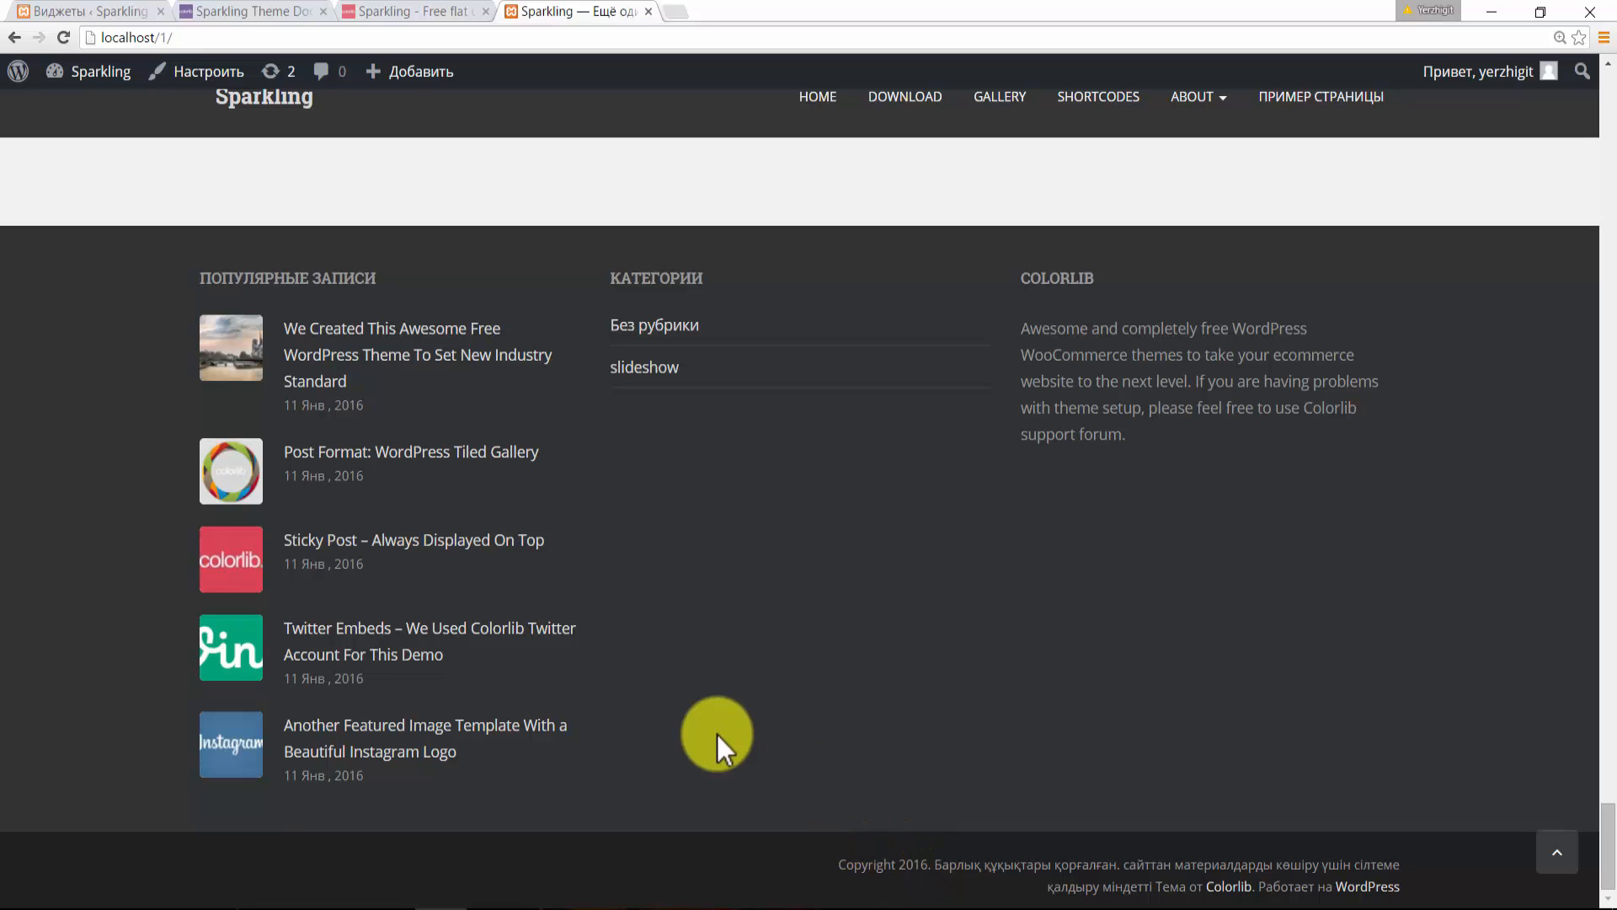
# - Open google.ru in a new browser tab and search for "copyright html"
pyautogui.click(679, 12)
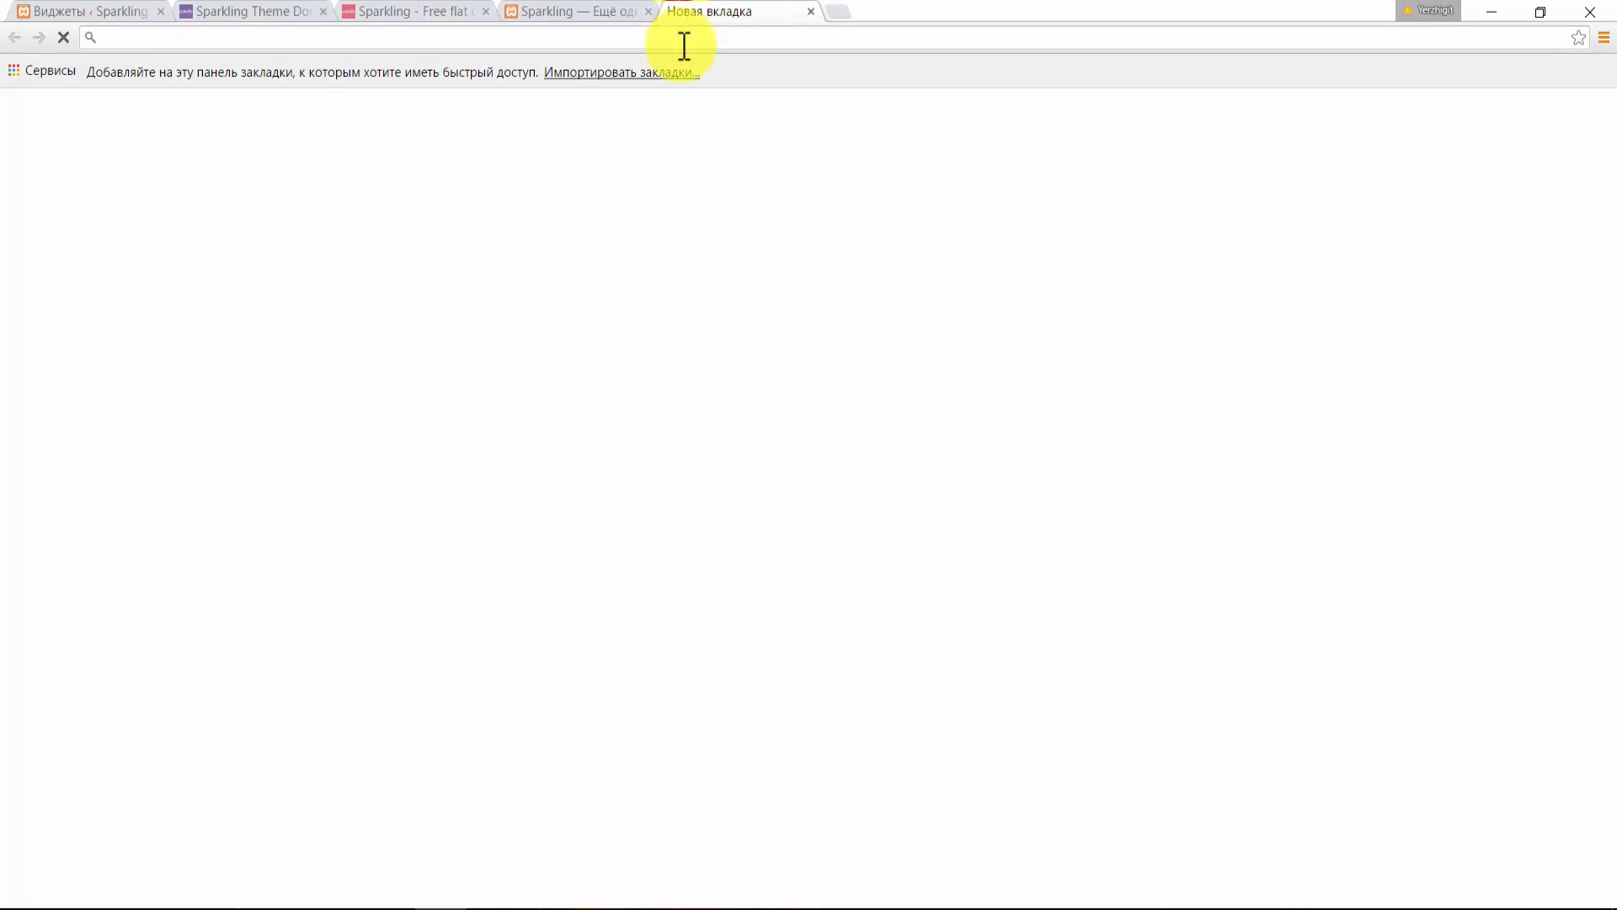
pyautogui.write('g')
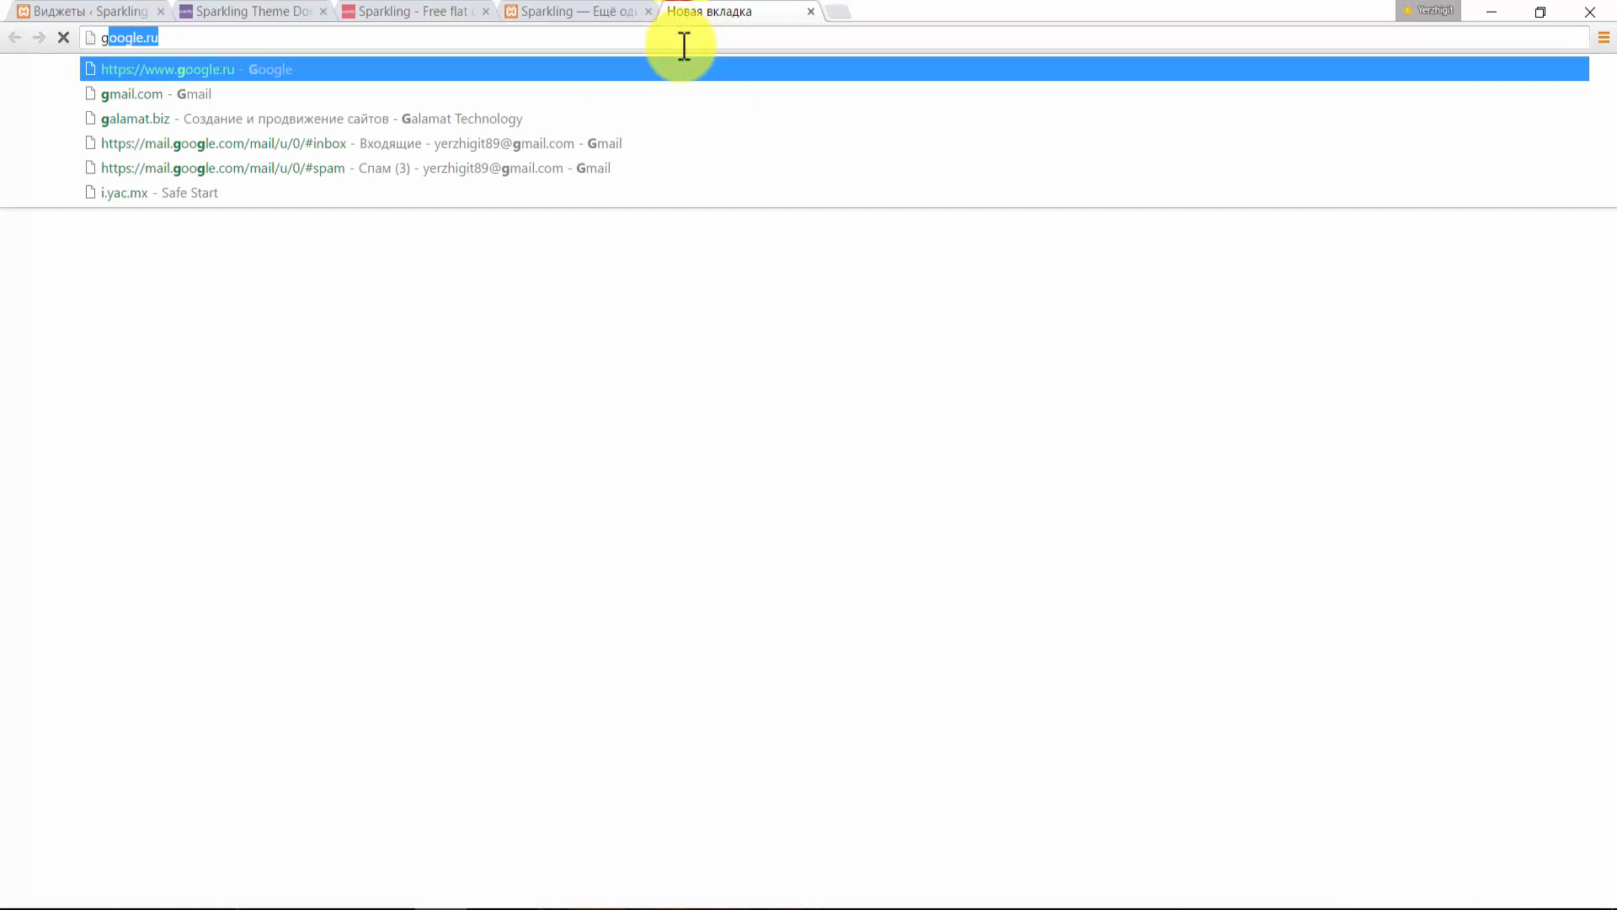
pyautogui.press('Return')
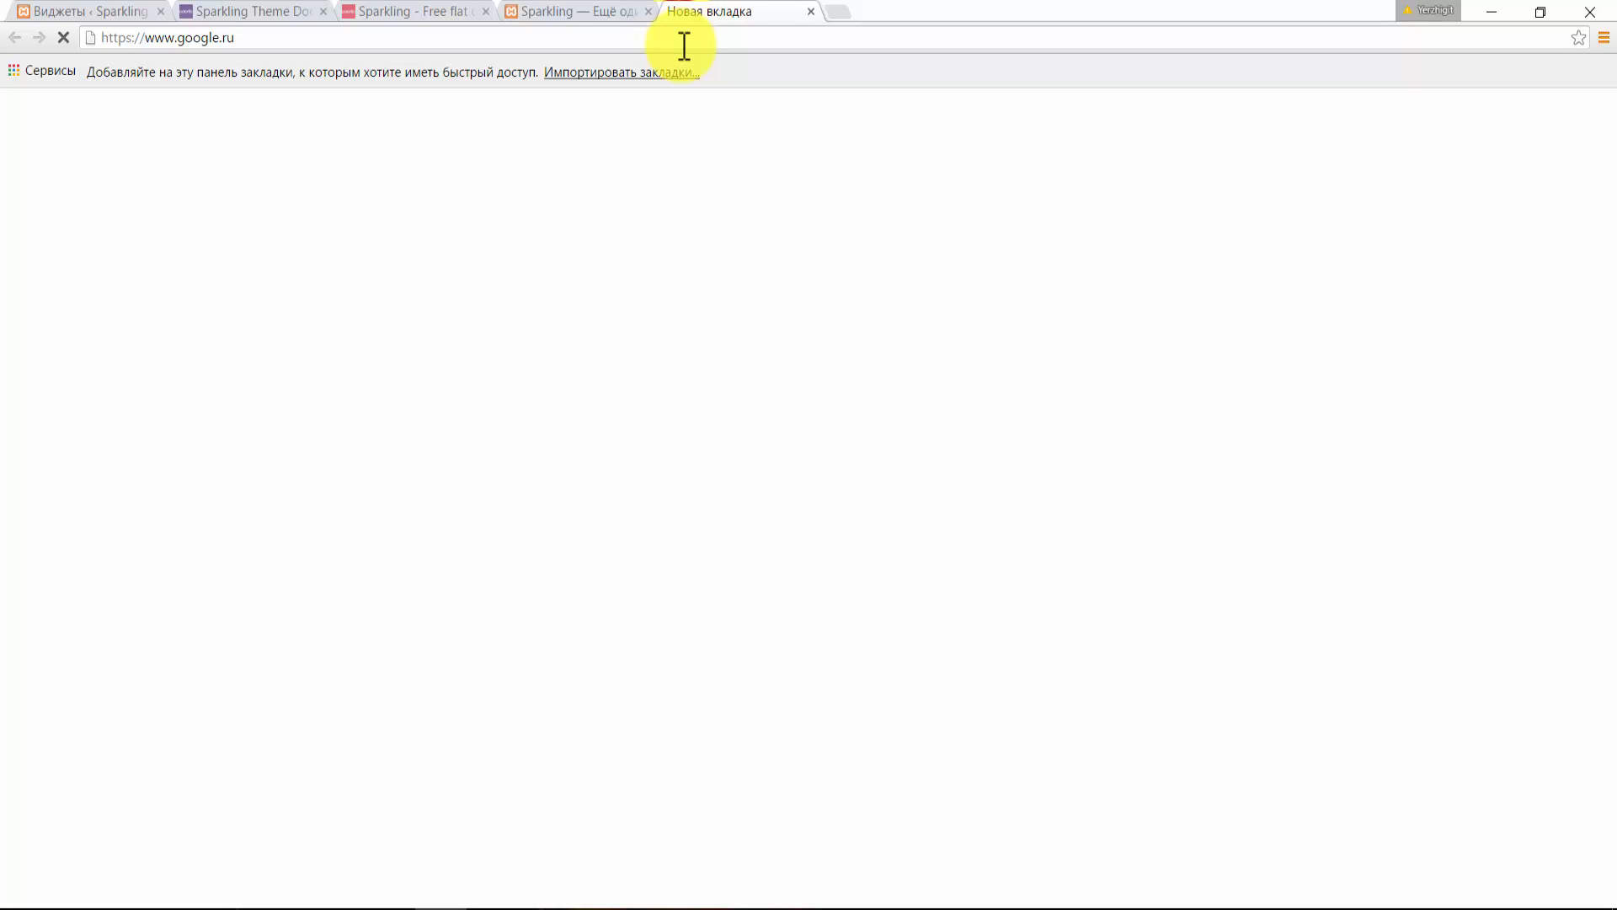
pyautogui.click(687, 40)
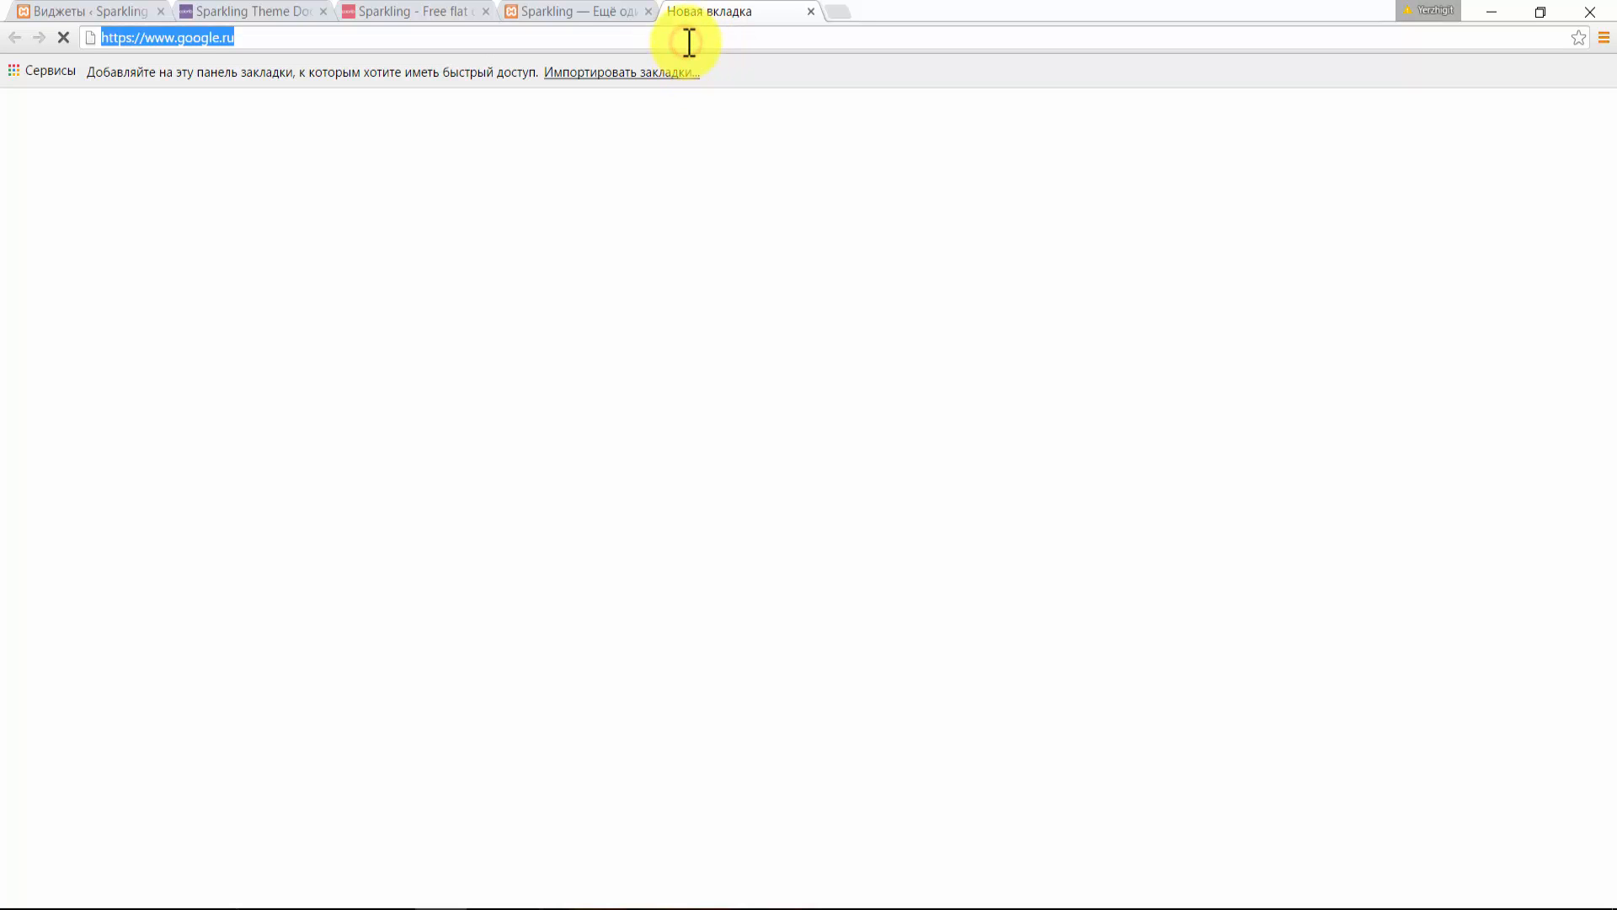
pyautogui.click(689, 42)
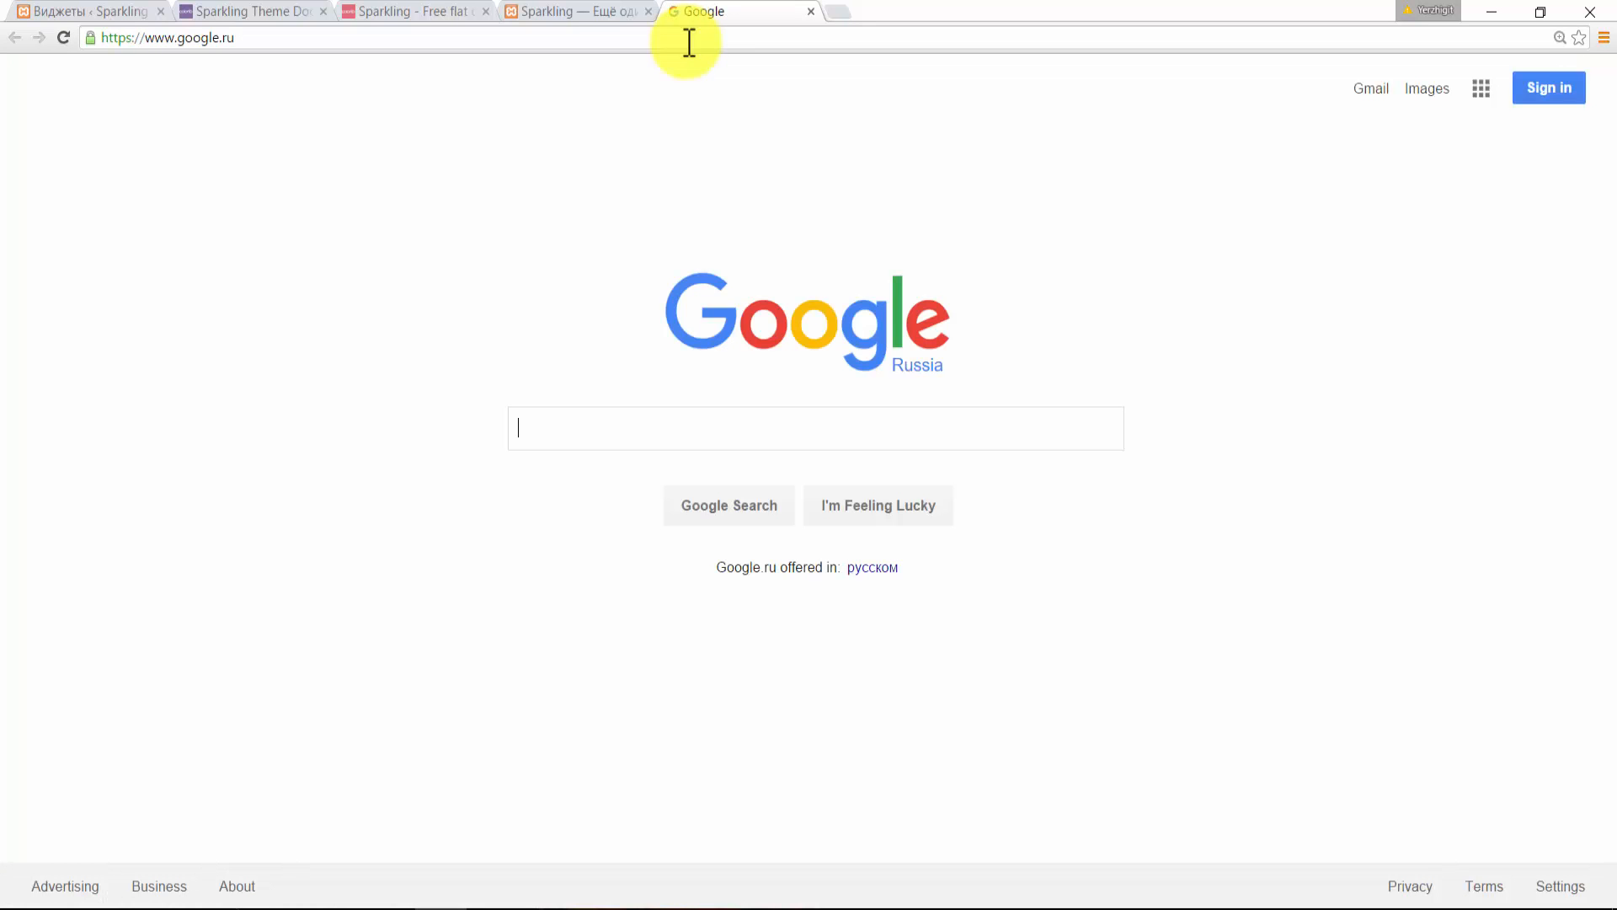
pyautogui.write('co')
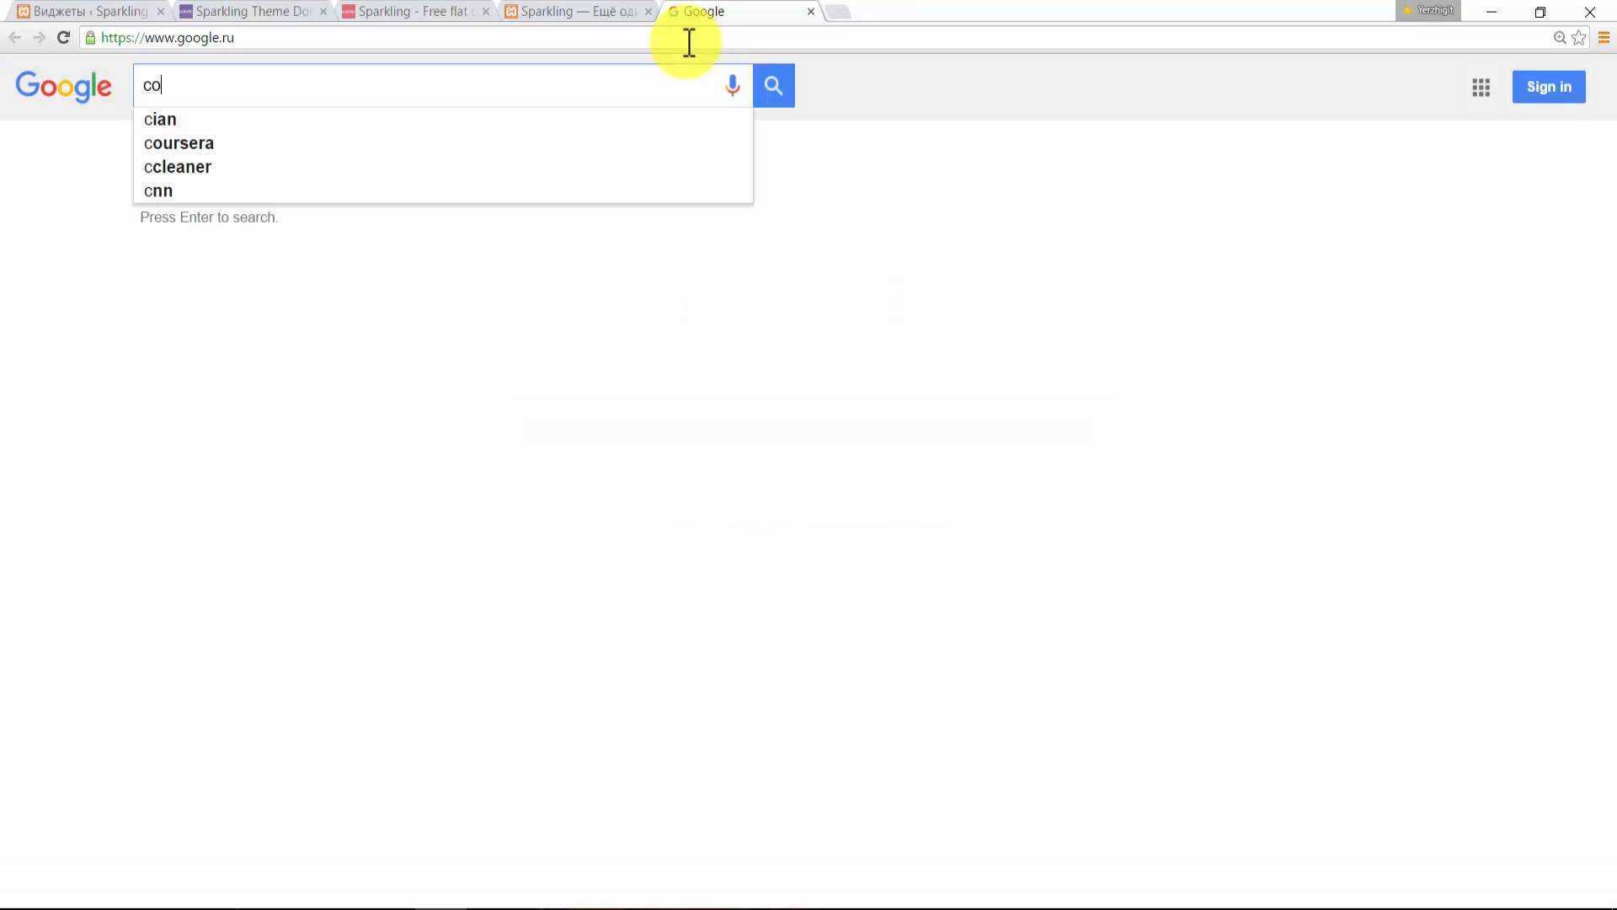
pyautogui.write('pyright')
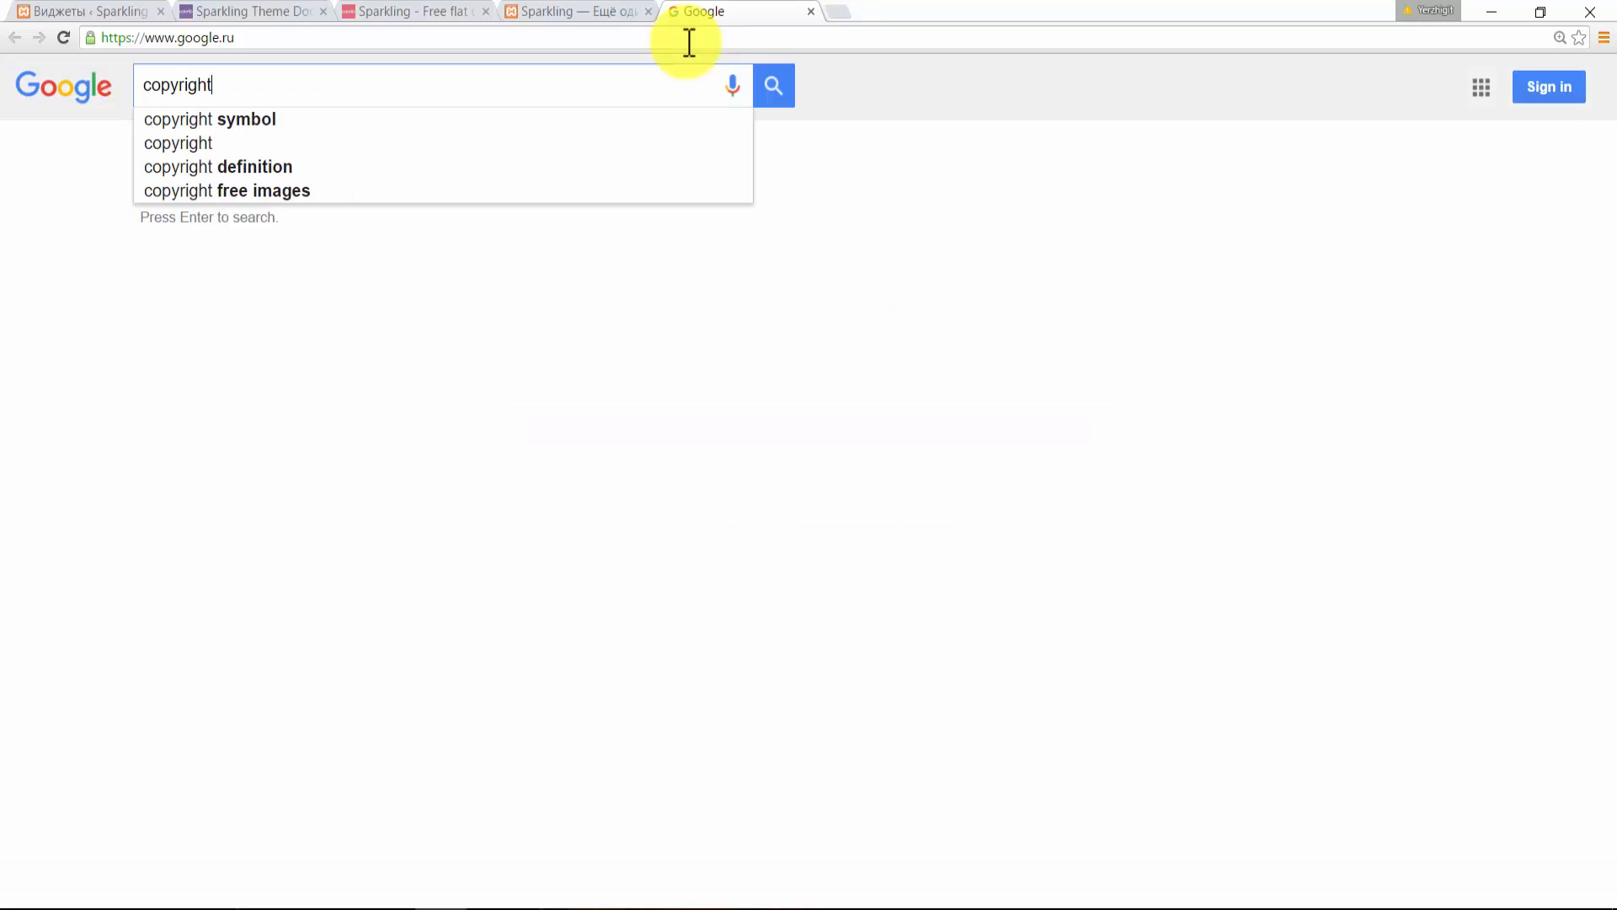
pyautogui.write(' html')
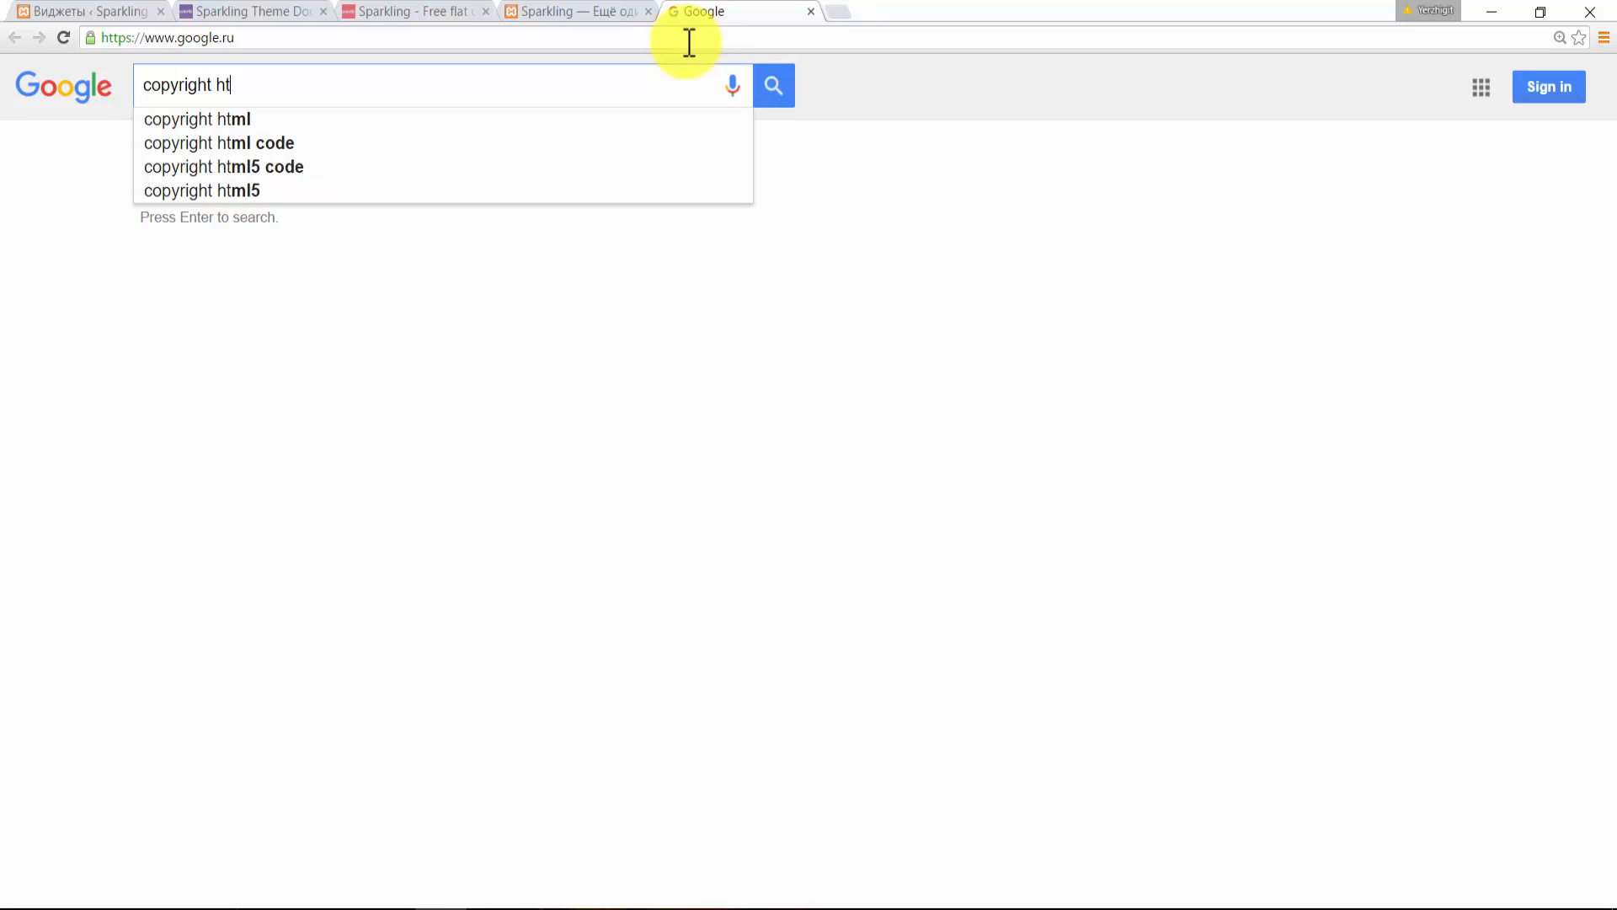
pyautogui.press('Return')
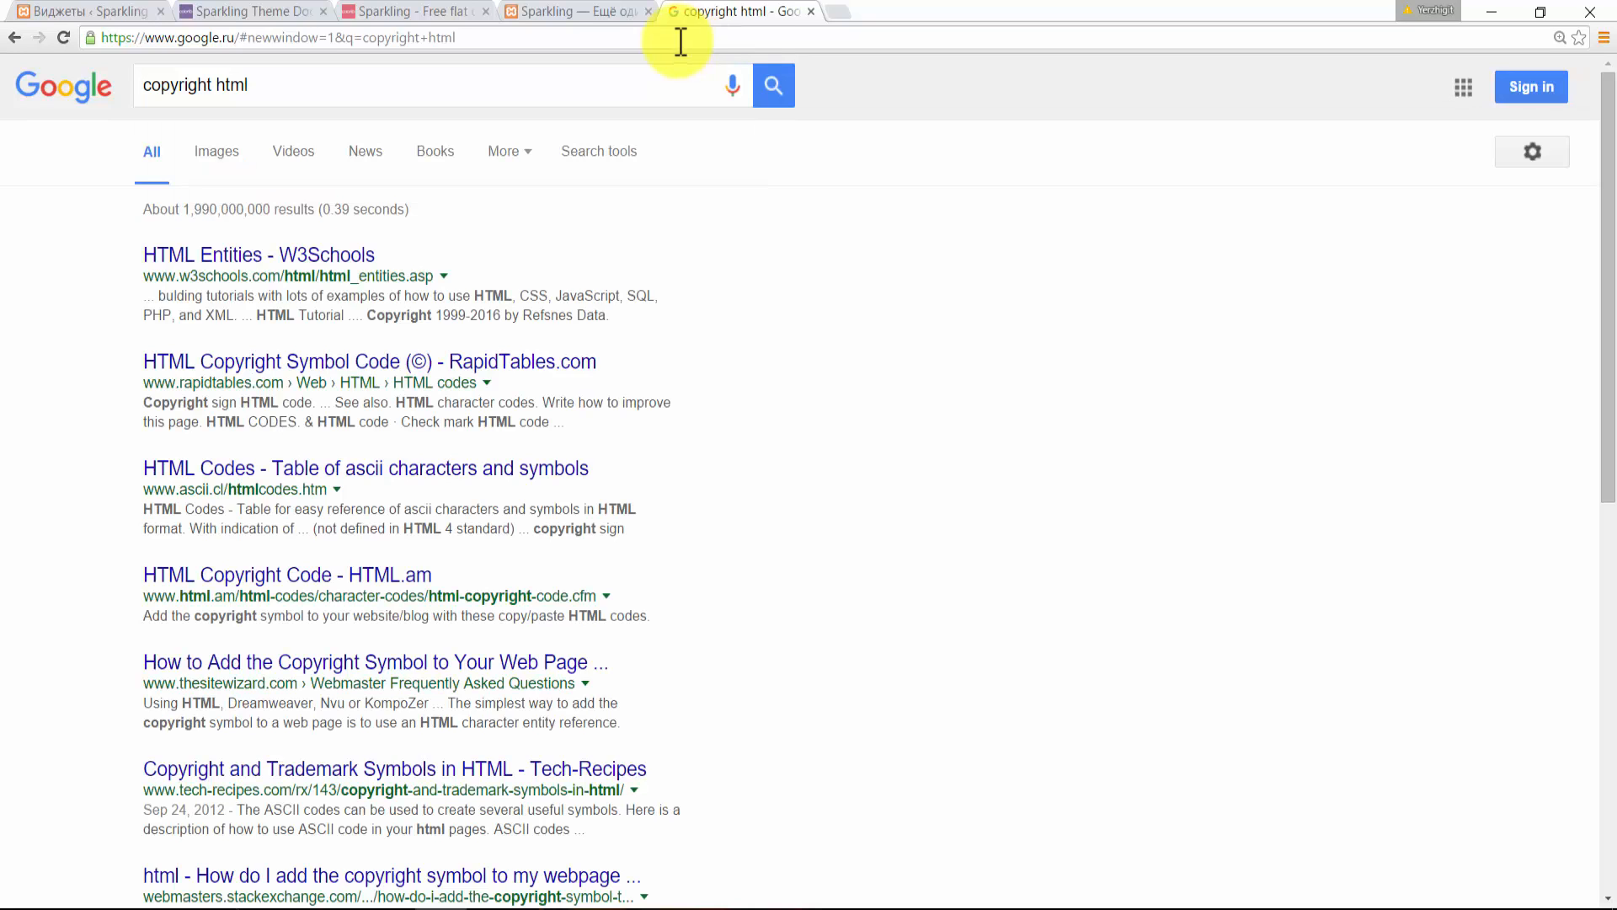
# - Open the W3Schools HTML Entities result and copy the copyright entity name "&copy;" from the character entities table
pyautogui.click(277, 253)
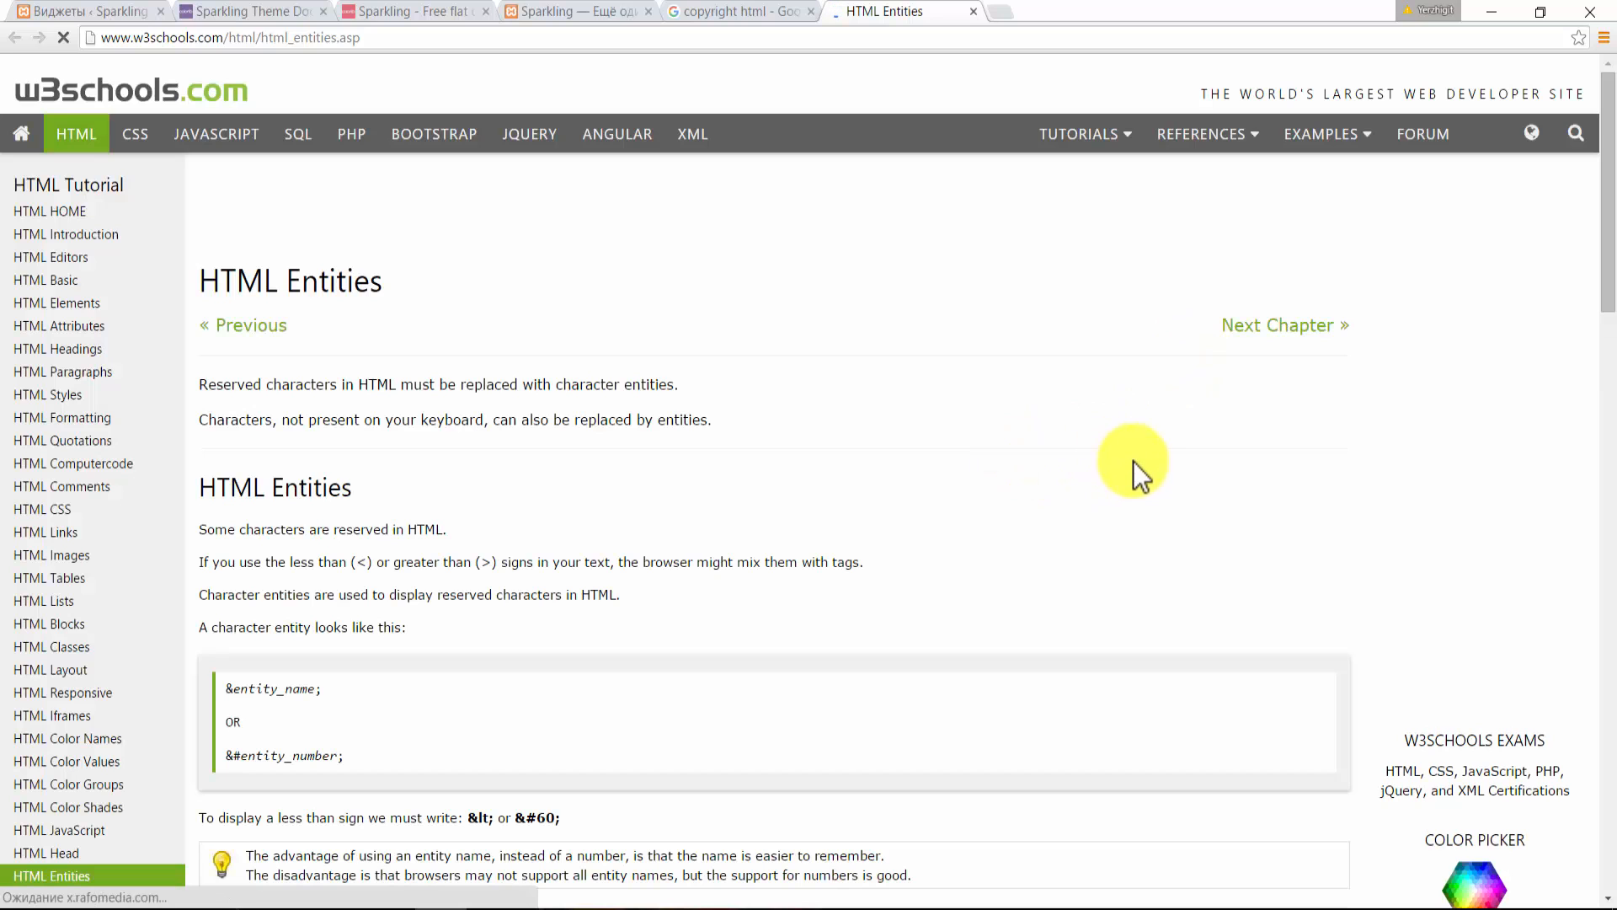
pyautogui.moveTo(1607, 253); pyautogui.dragTo(1611, 400)
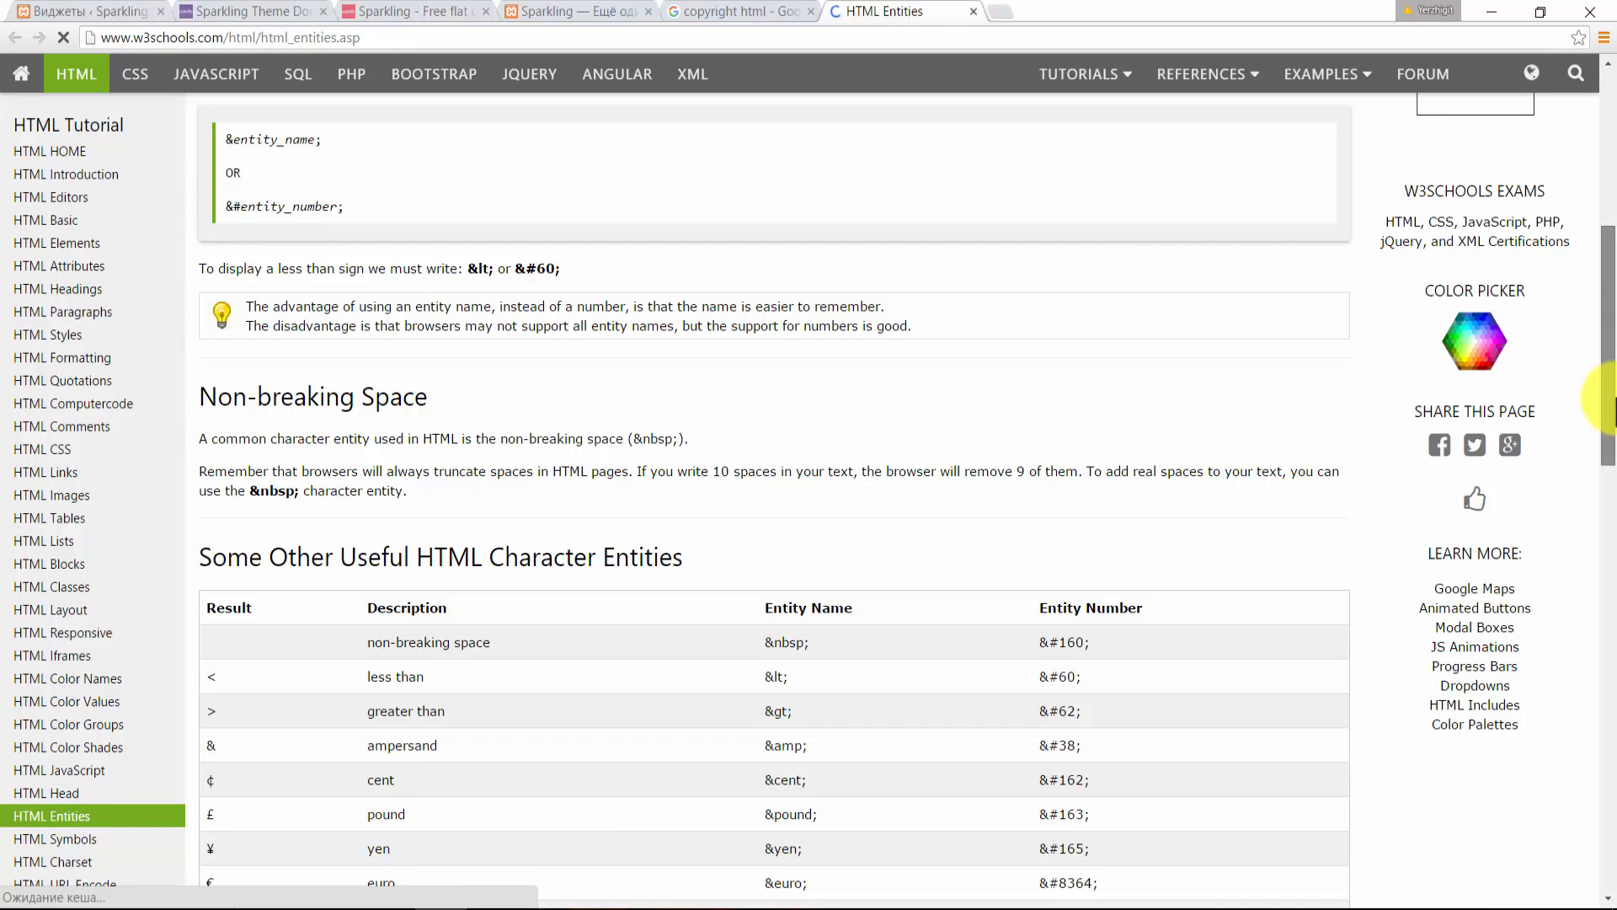
pyautogui.moveTo(1614, 404); pyautogui.dragTo(1614, 450)
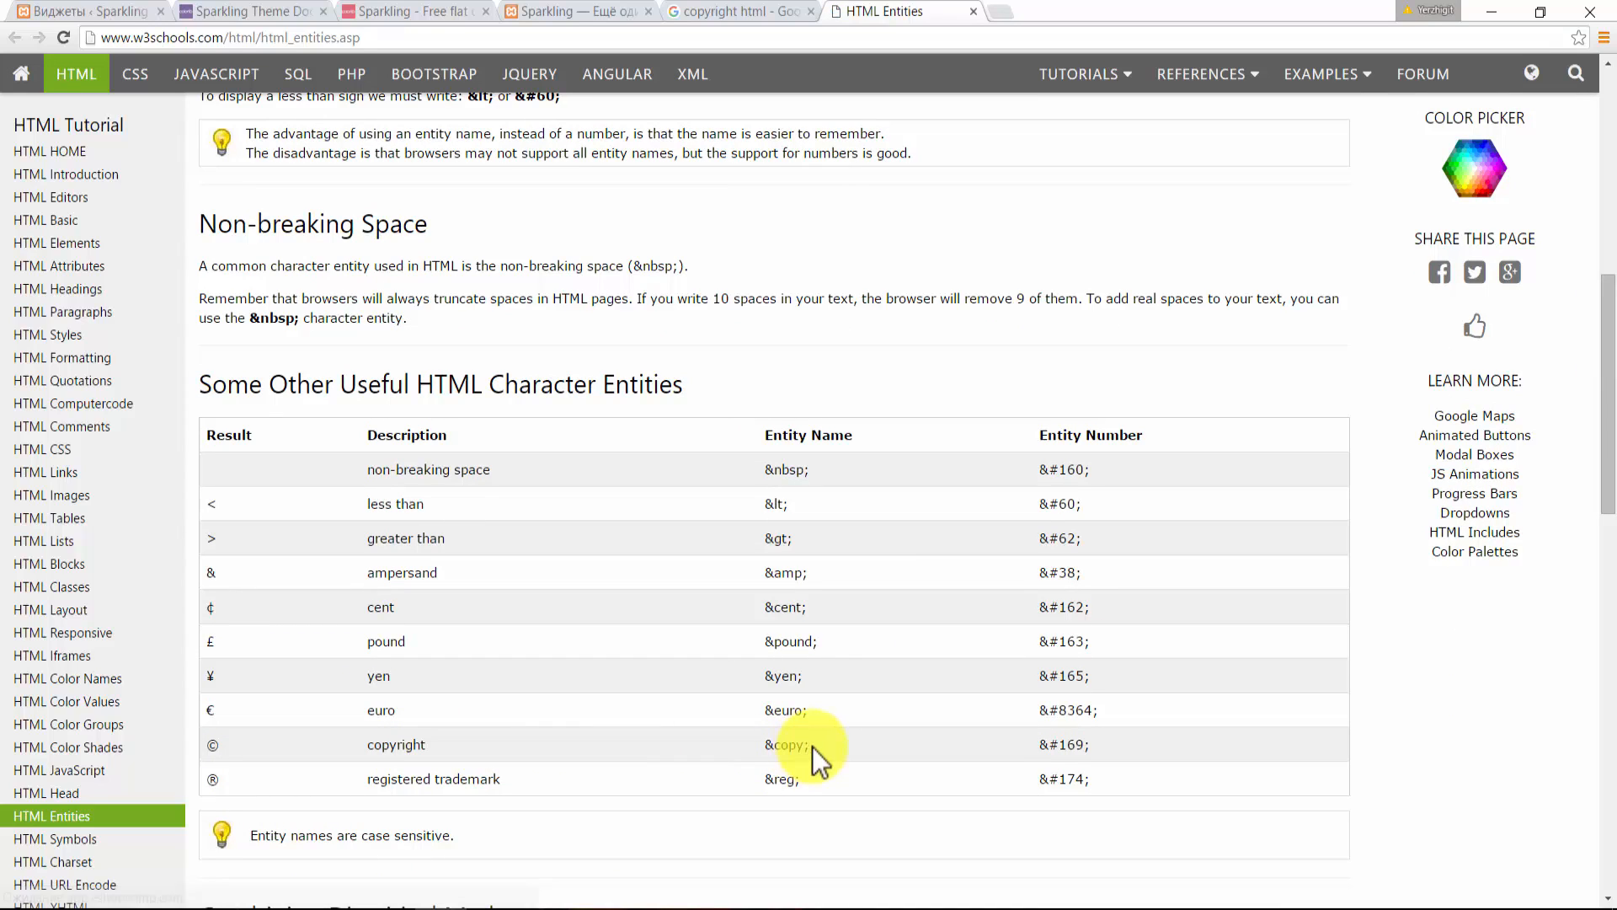
pyautogui.moveTo(811, 745); pyautogui.dragTo(764, 745)
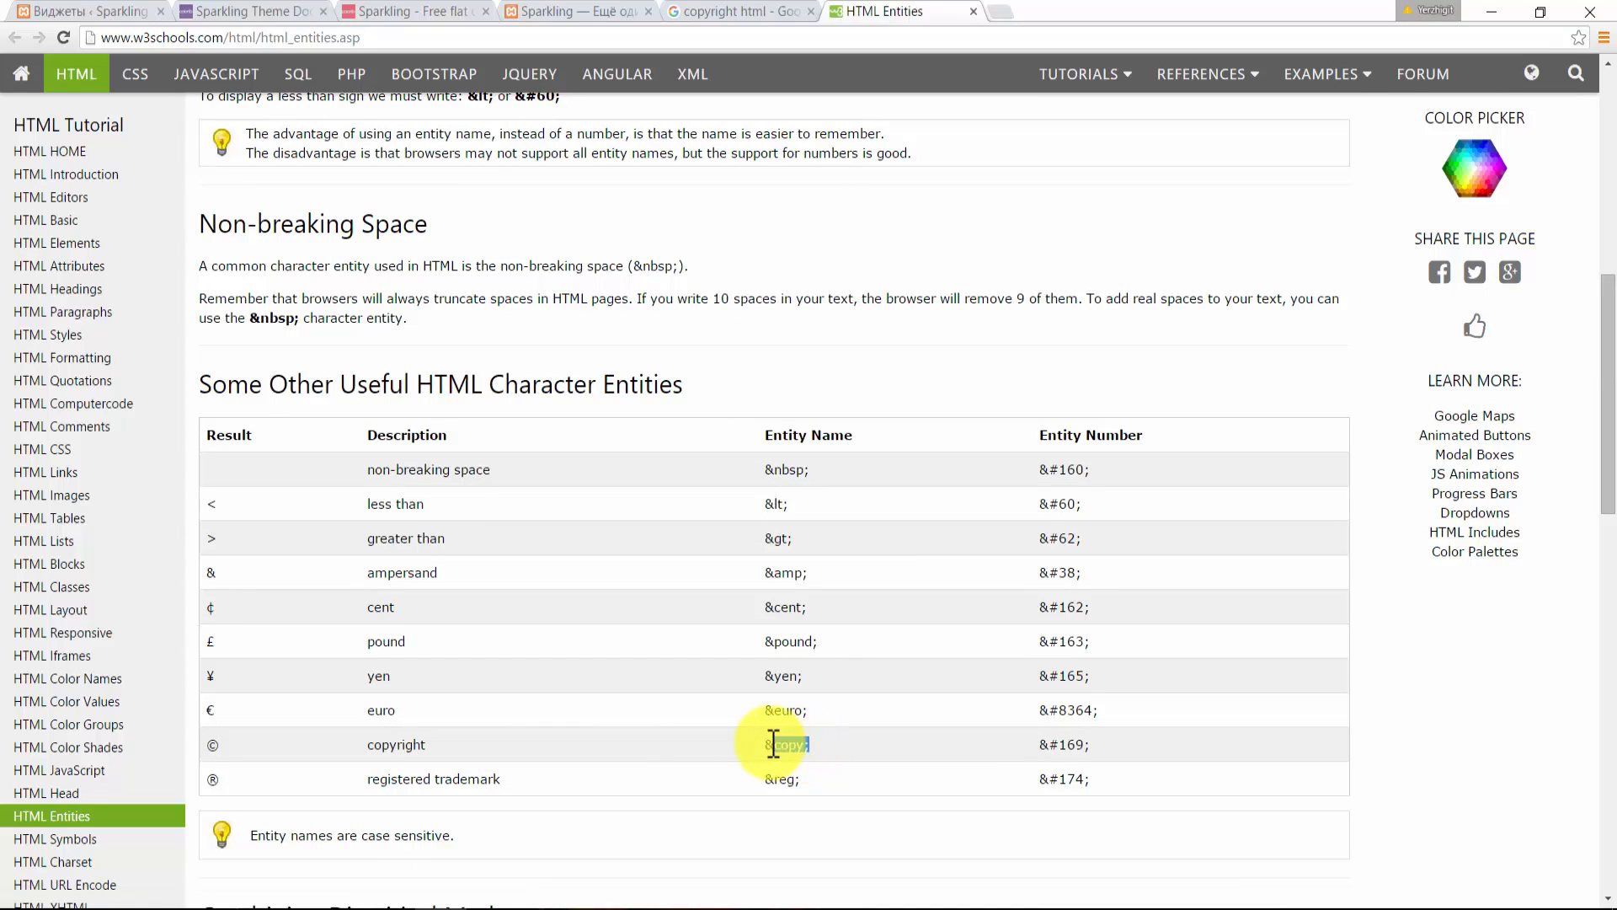
pyautogui.rightClick(788, 745)
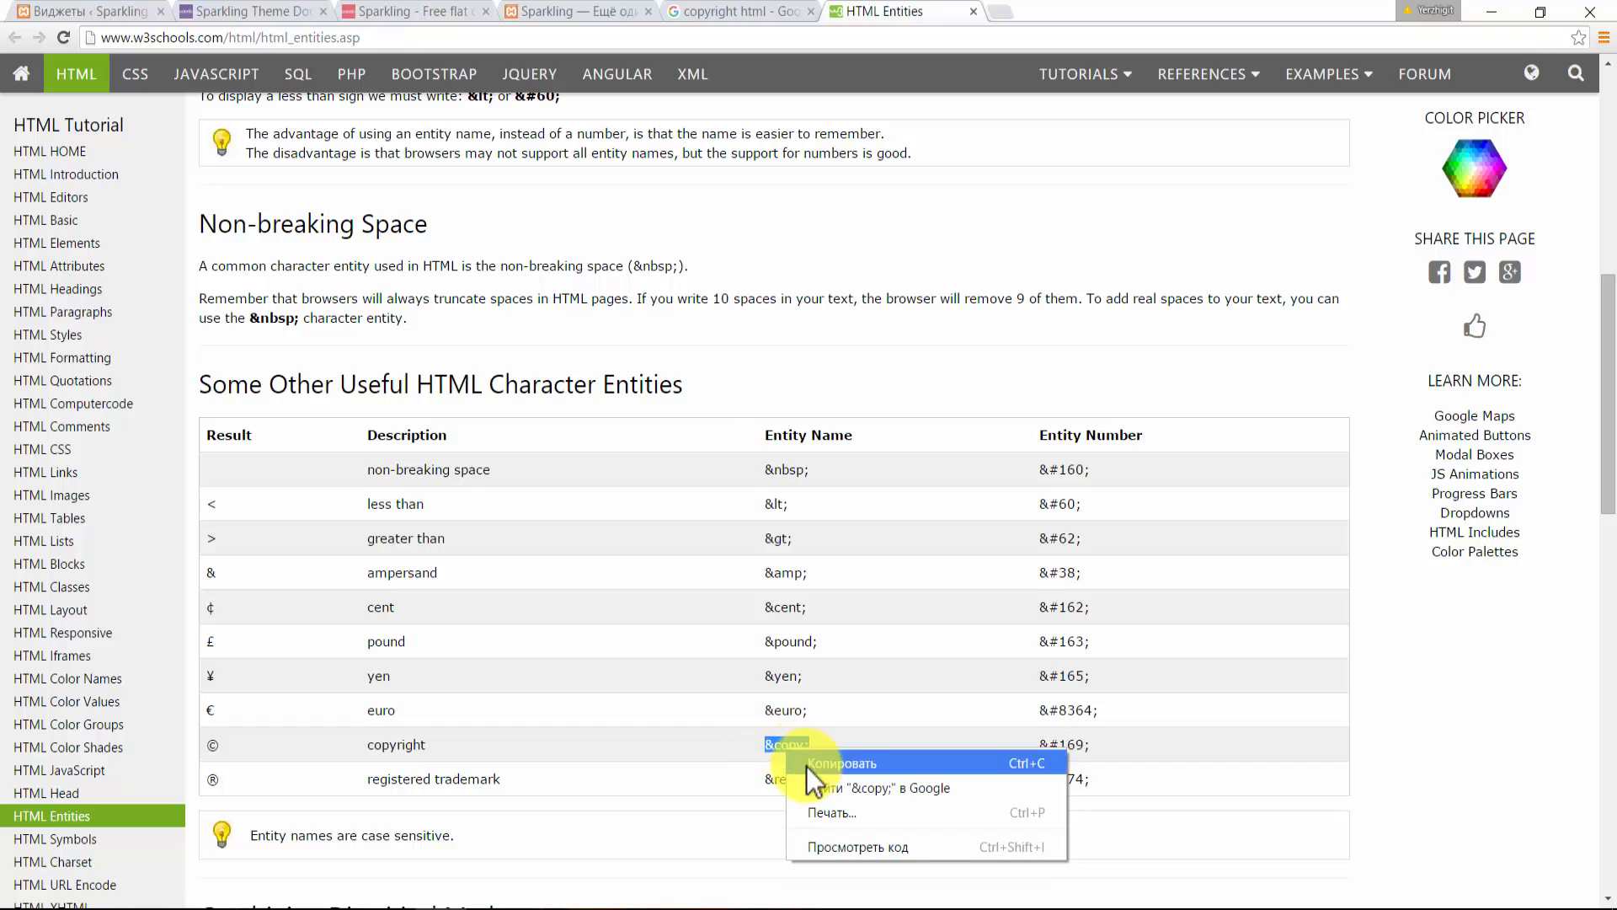
pyautogui.click(810, 760)
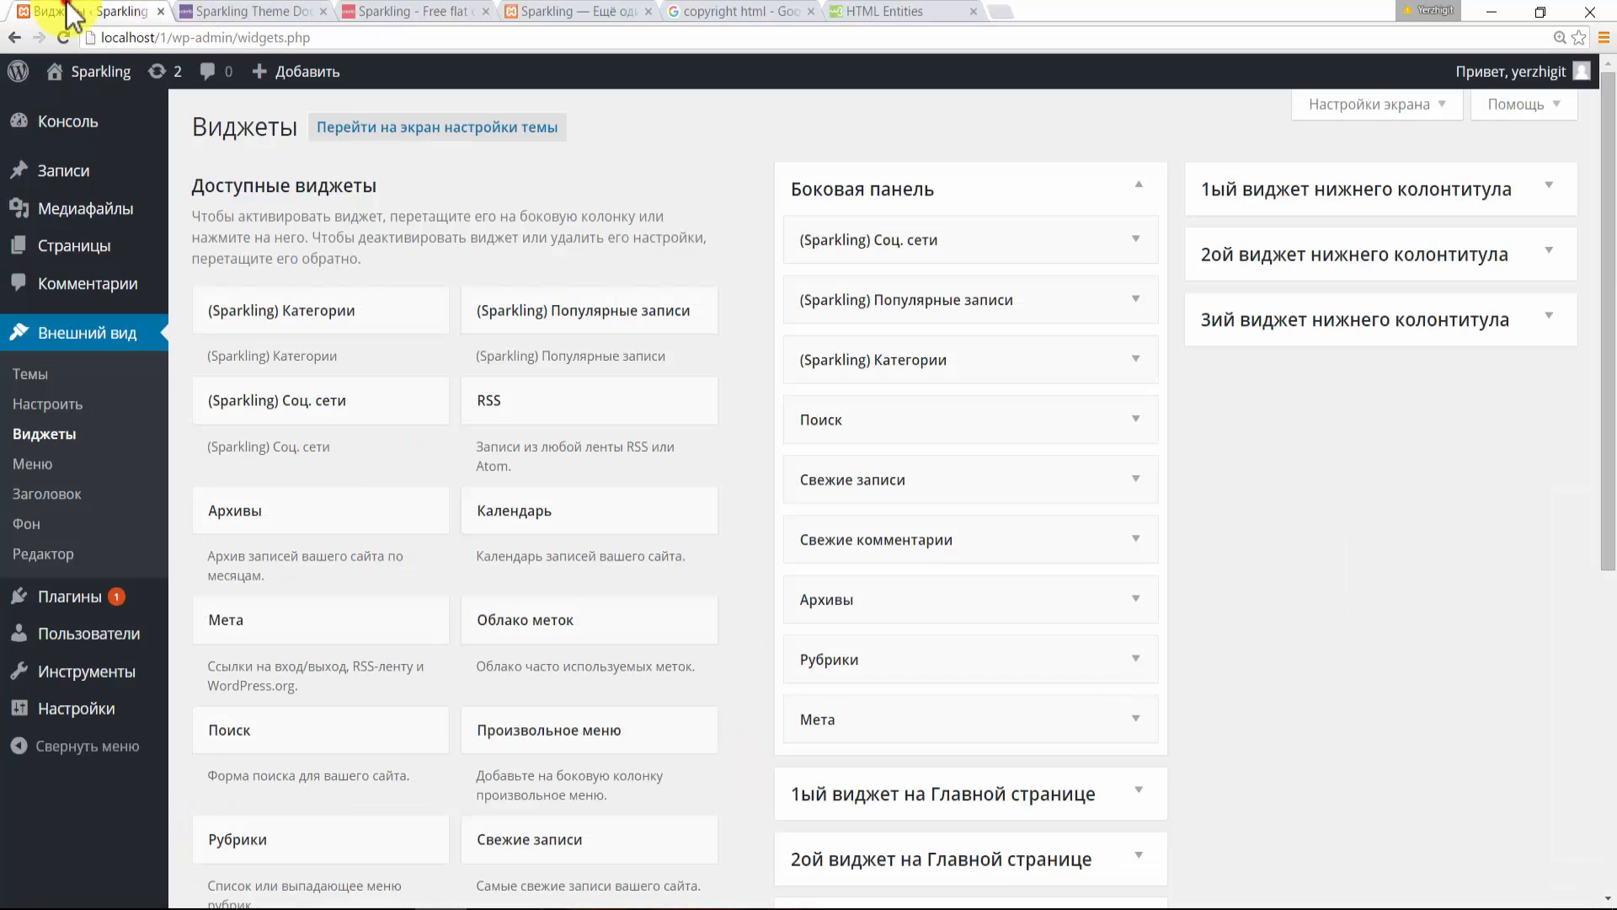
# - Insert "&copy;" between "Copyright" and "2016" in the footer copyright text of the customizer's Sparkling Options and publish the change
pyautogui.click(67, 12)
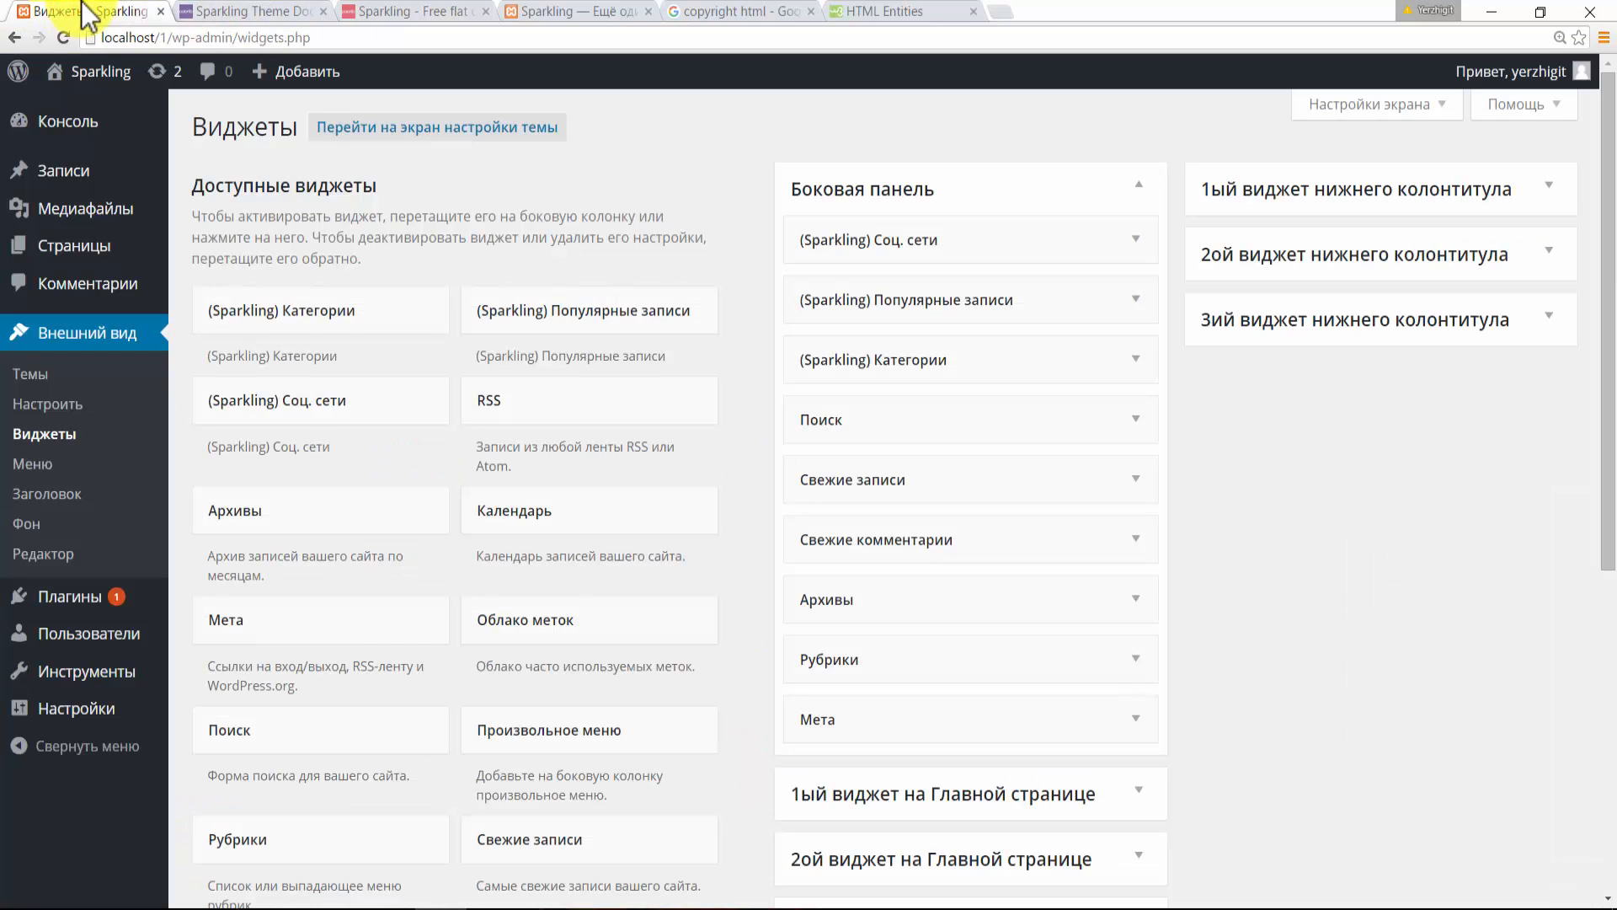
pyautogui.click(56, 404)
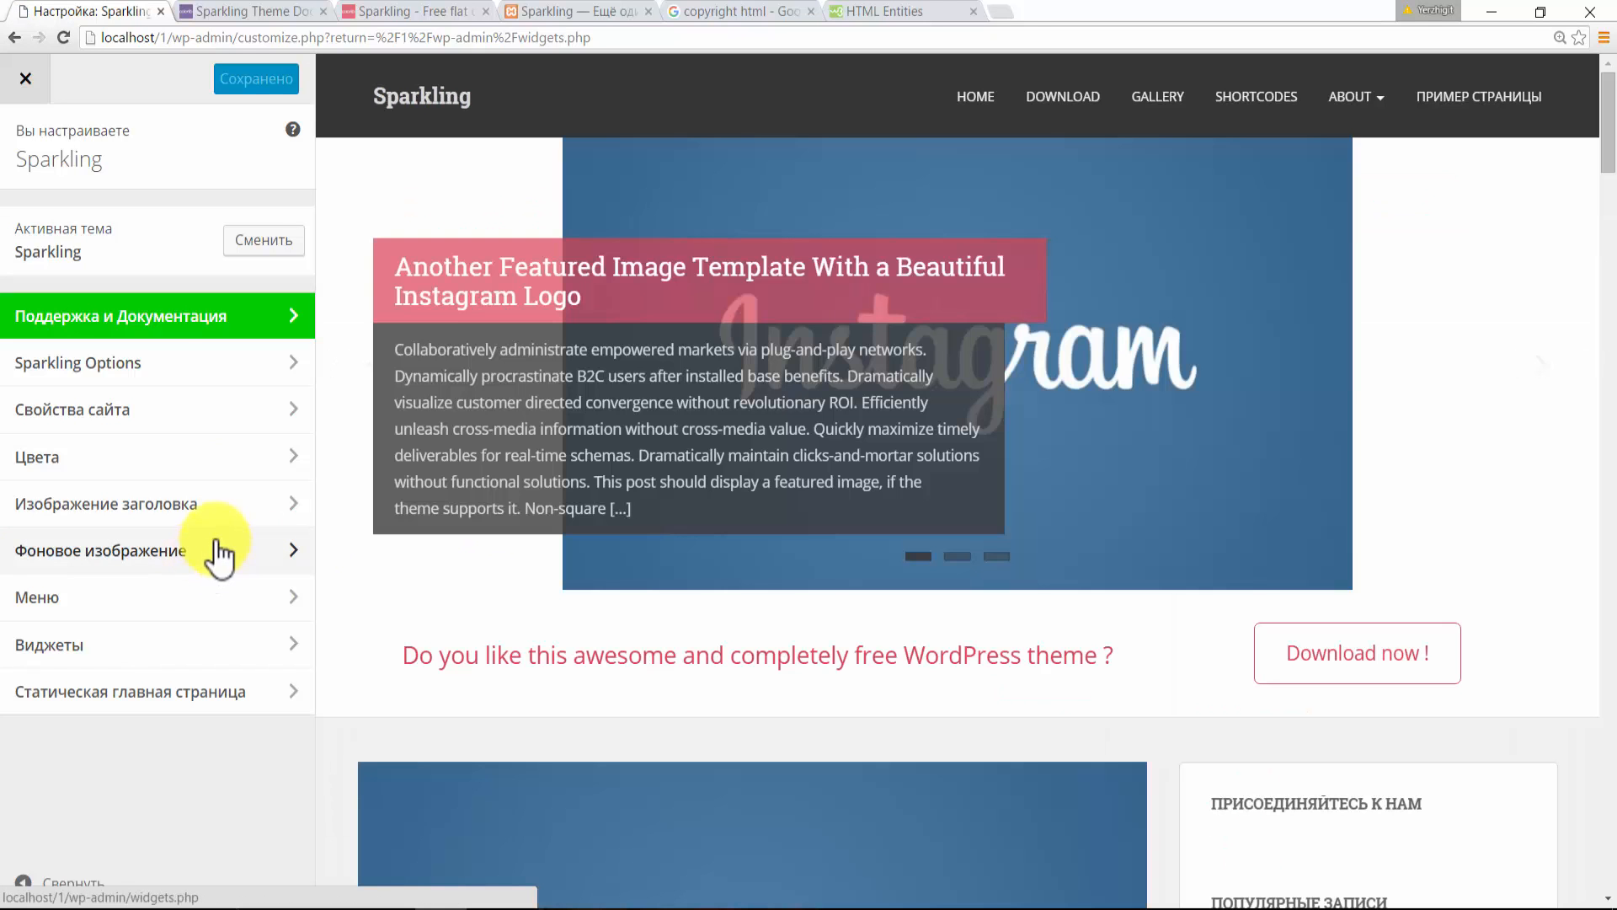
pyautogui.click(91, 360)
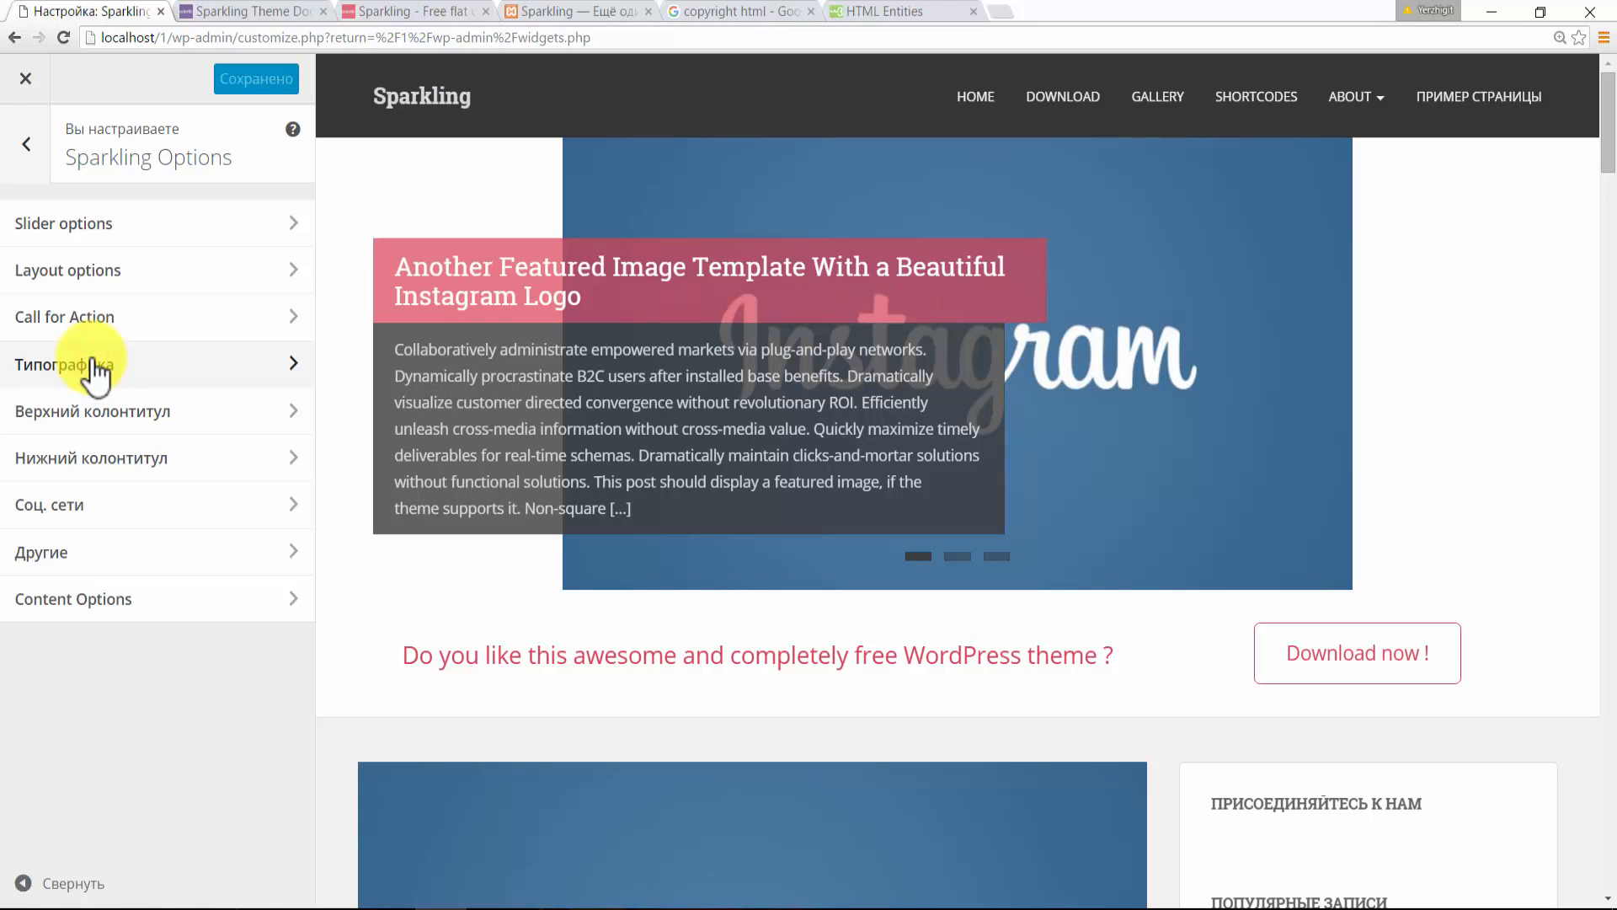
pyautogui.click(143, 469)
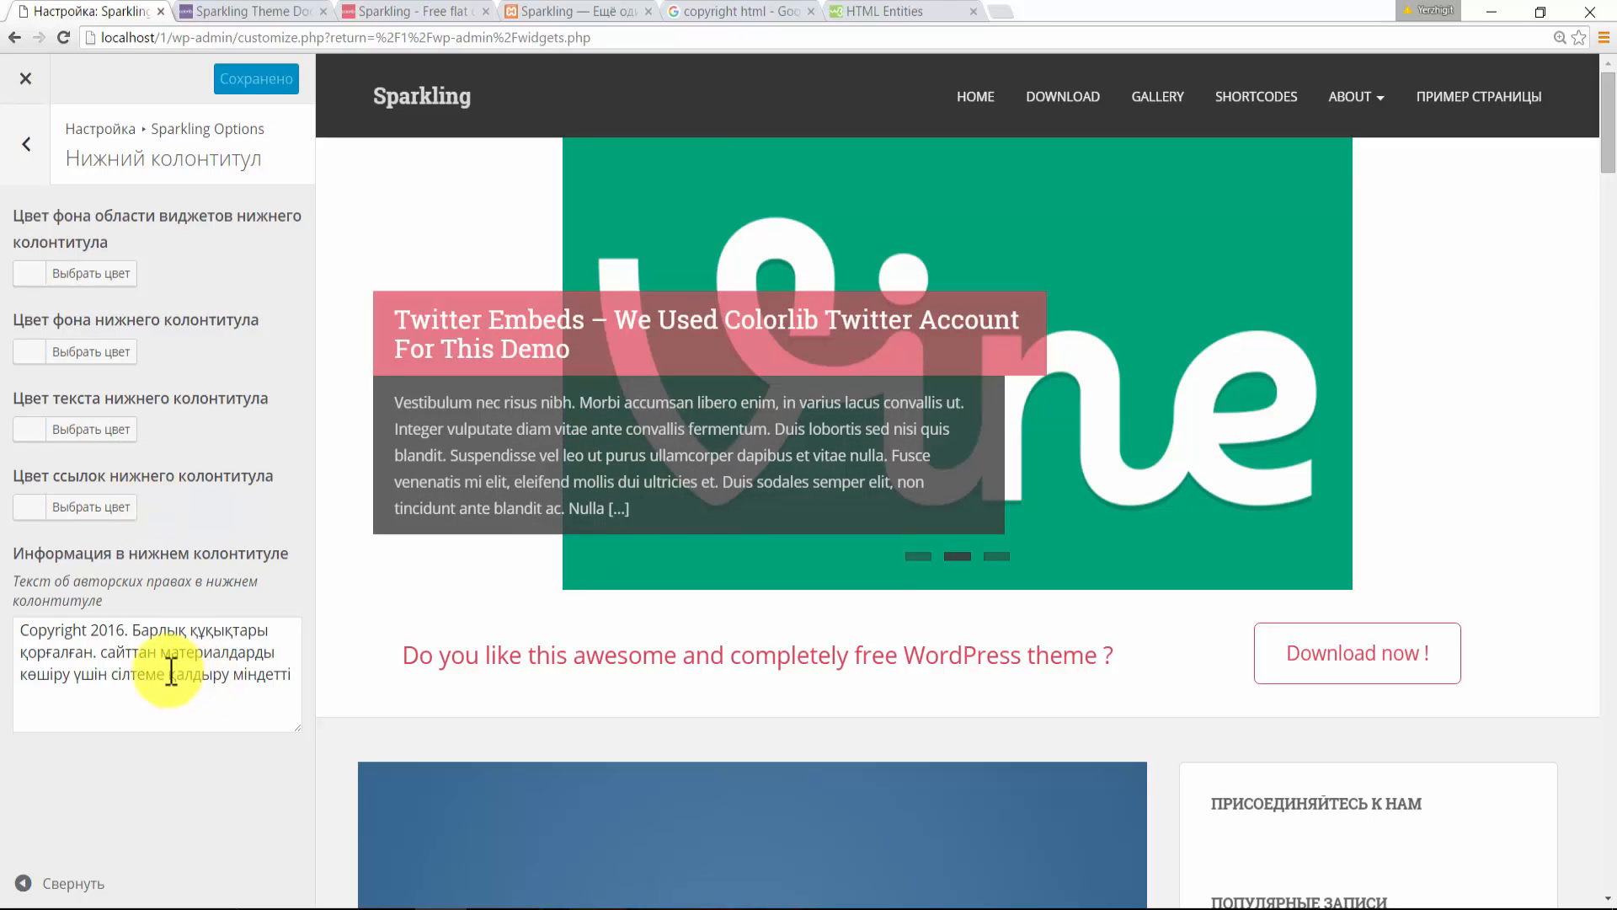
pyautogui.click(87, 621)
pyautogui.write('&copy;')
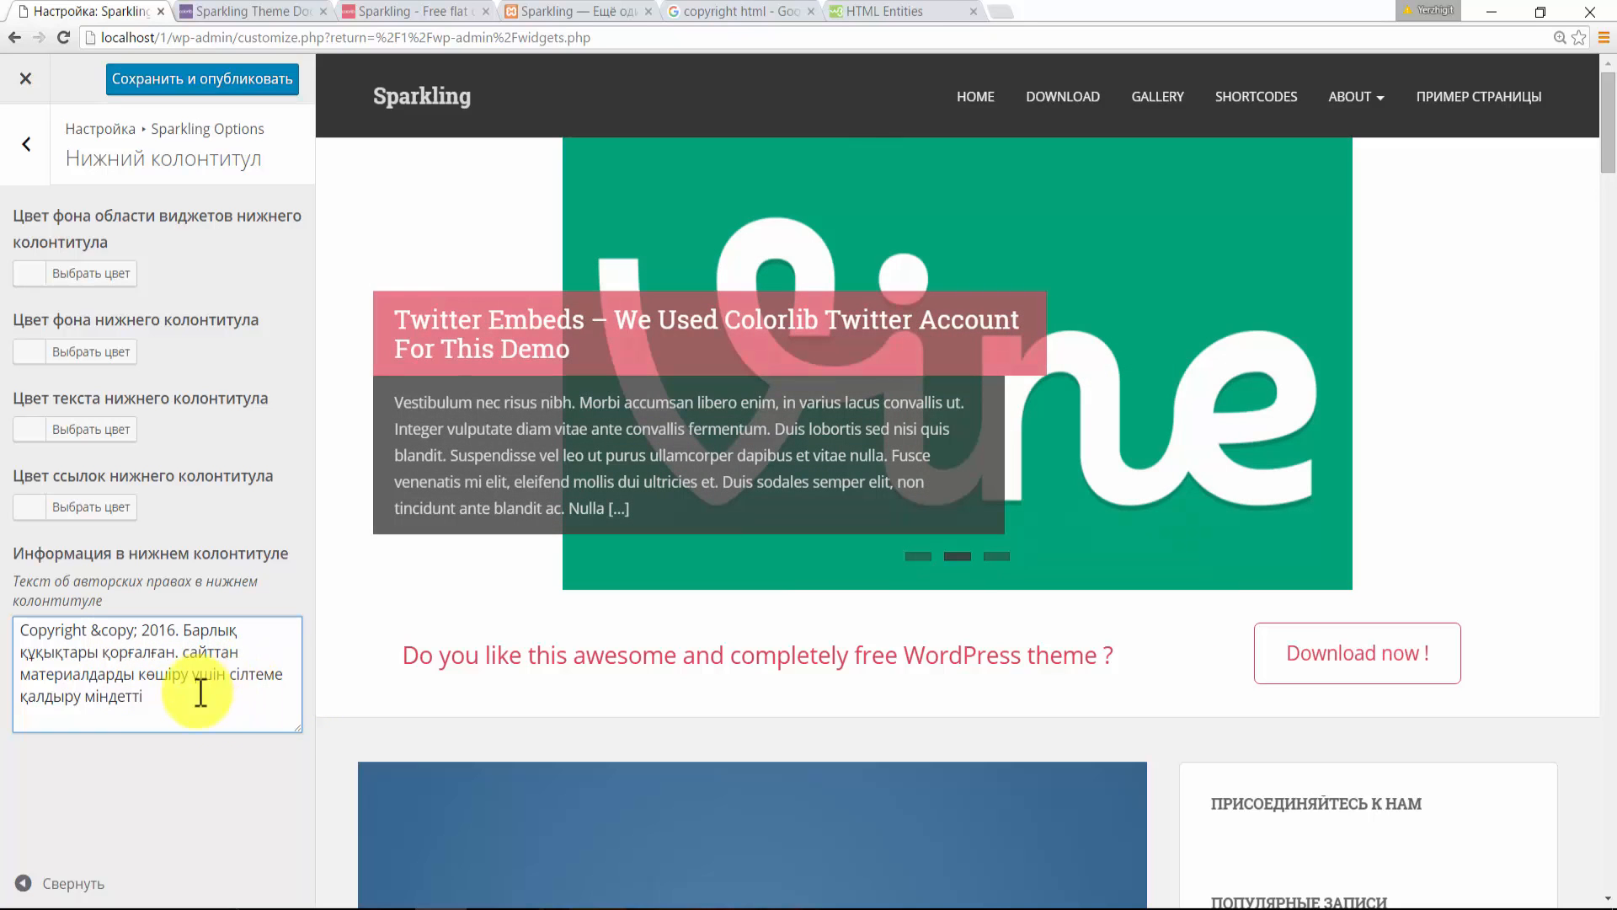
pyautogui.click(168, 99)
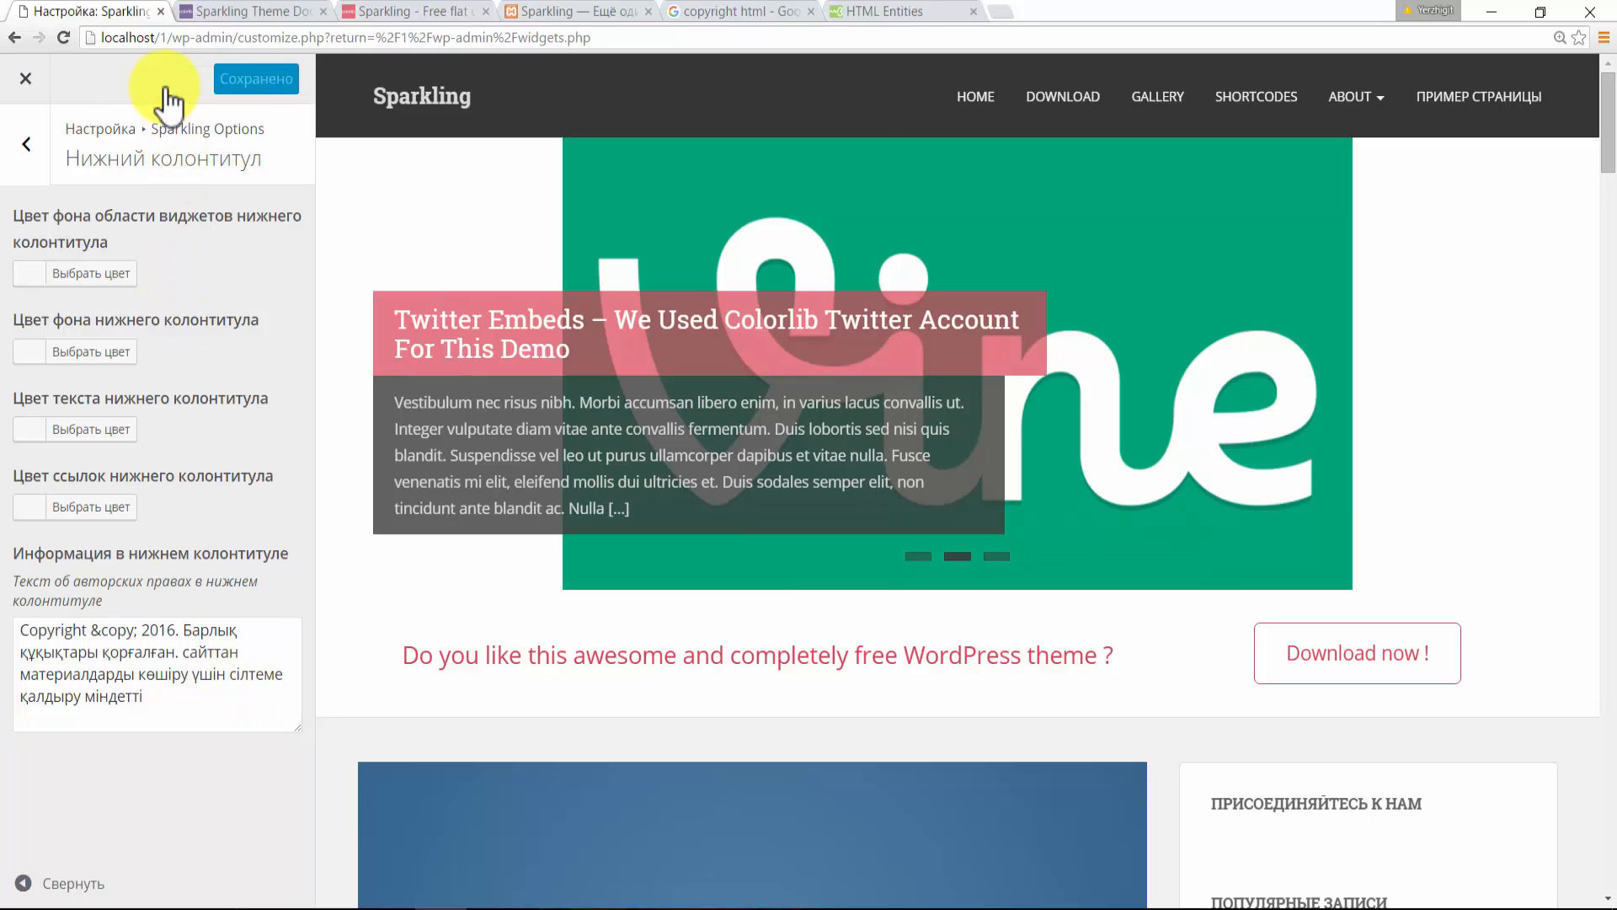
# - Reload the local home page at localhost/1/ to check the copyright symbol in its footer
pyautogui.click(593, 12)
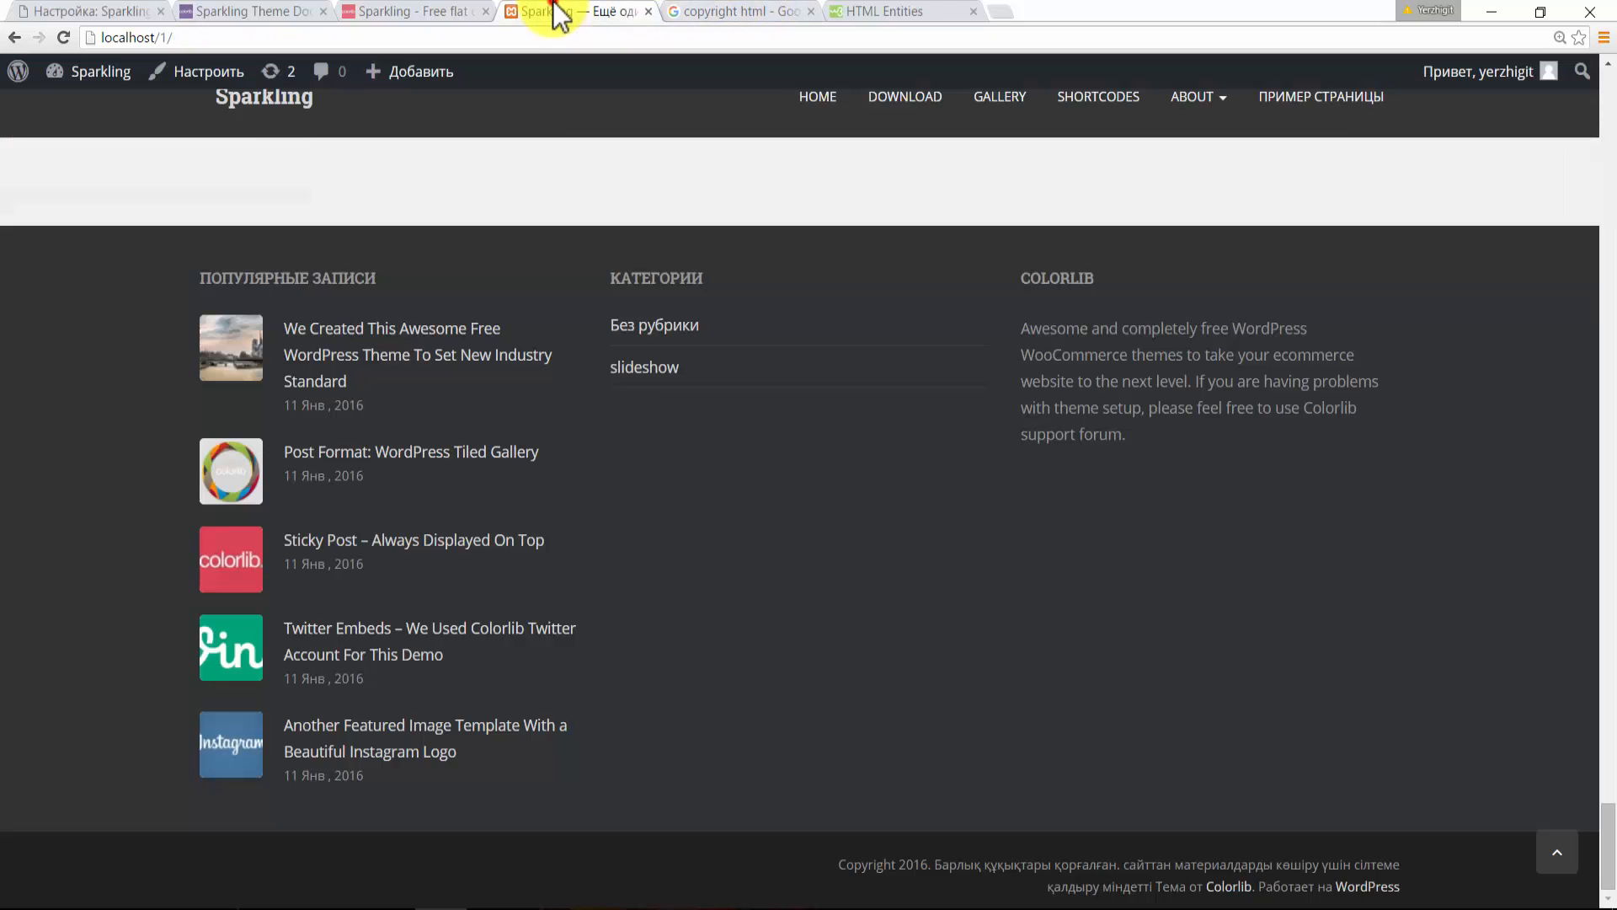
pyautogui.click(242, 37)
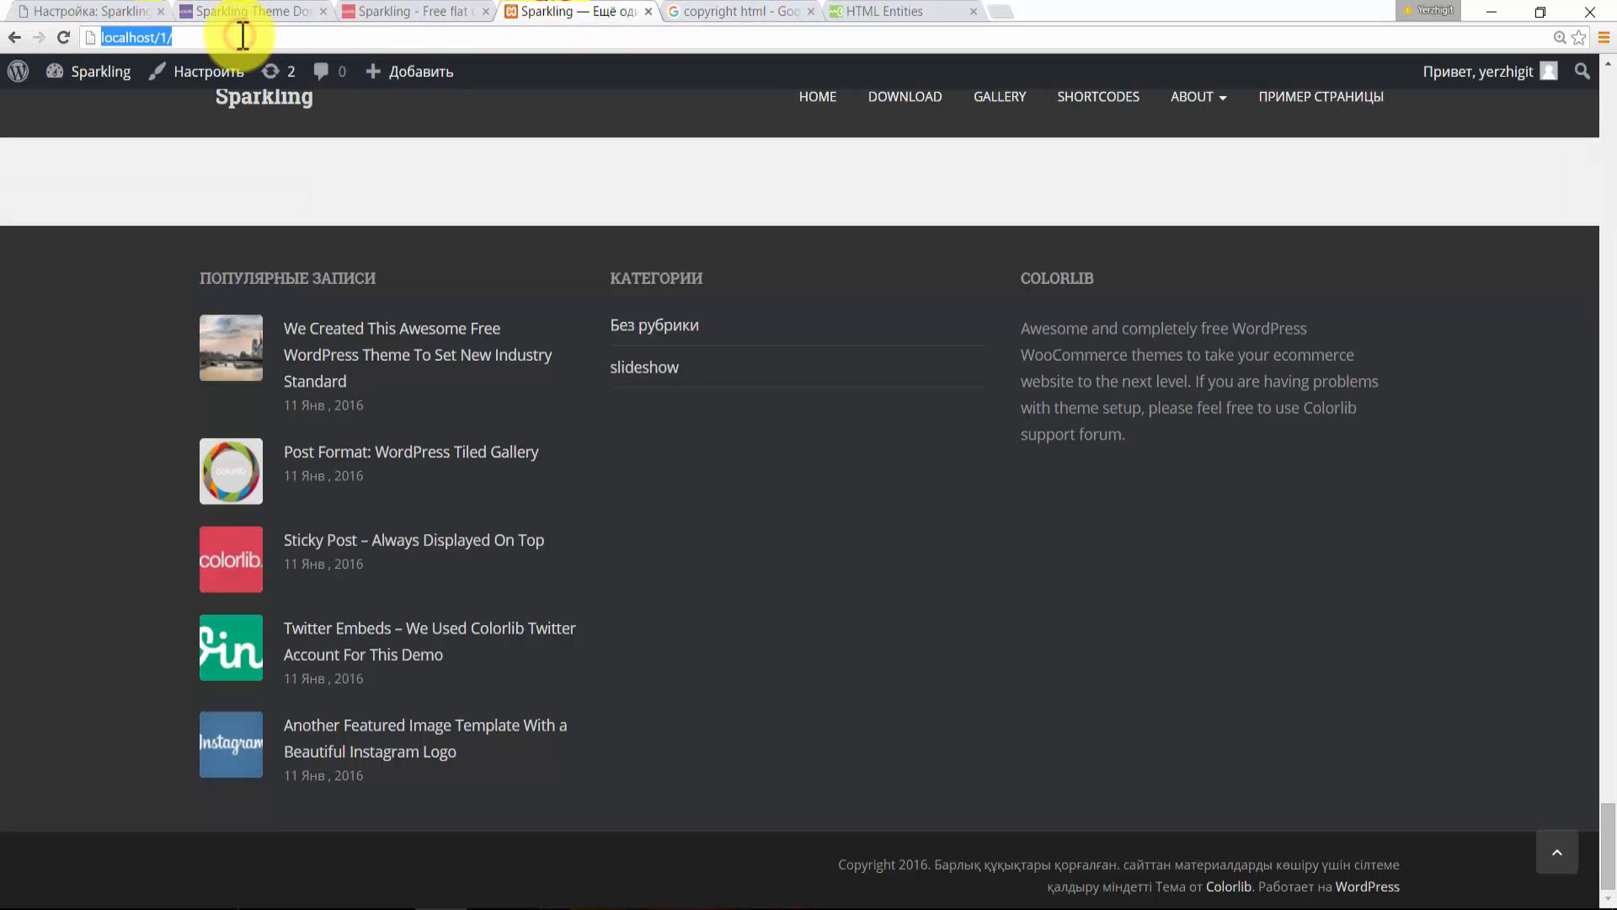
pyautogui.press('Return')
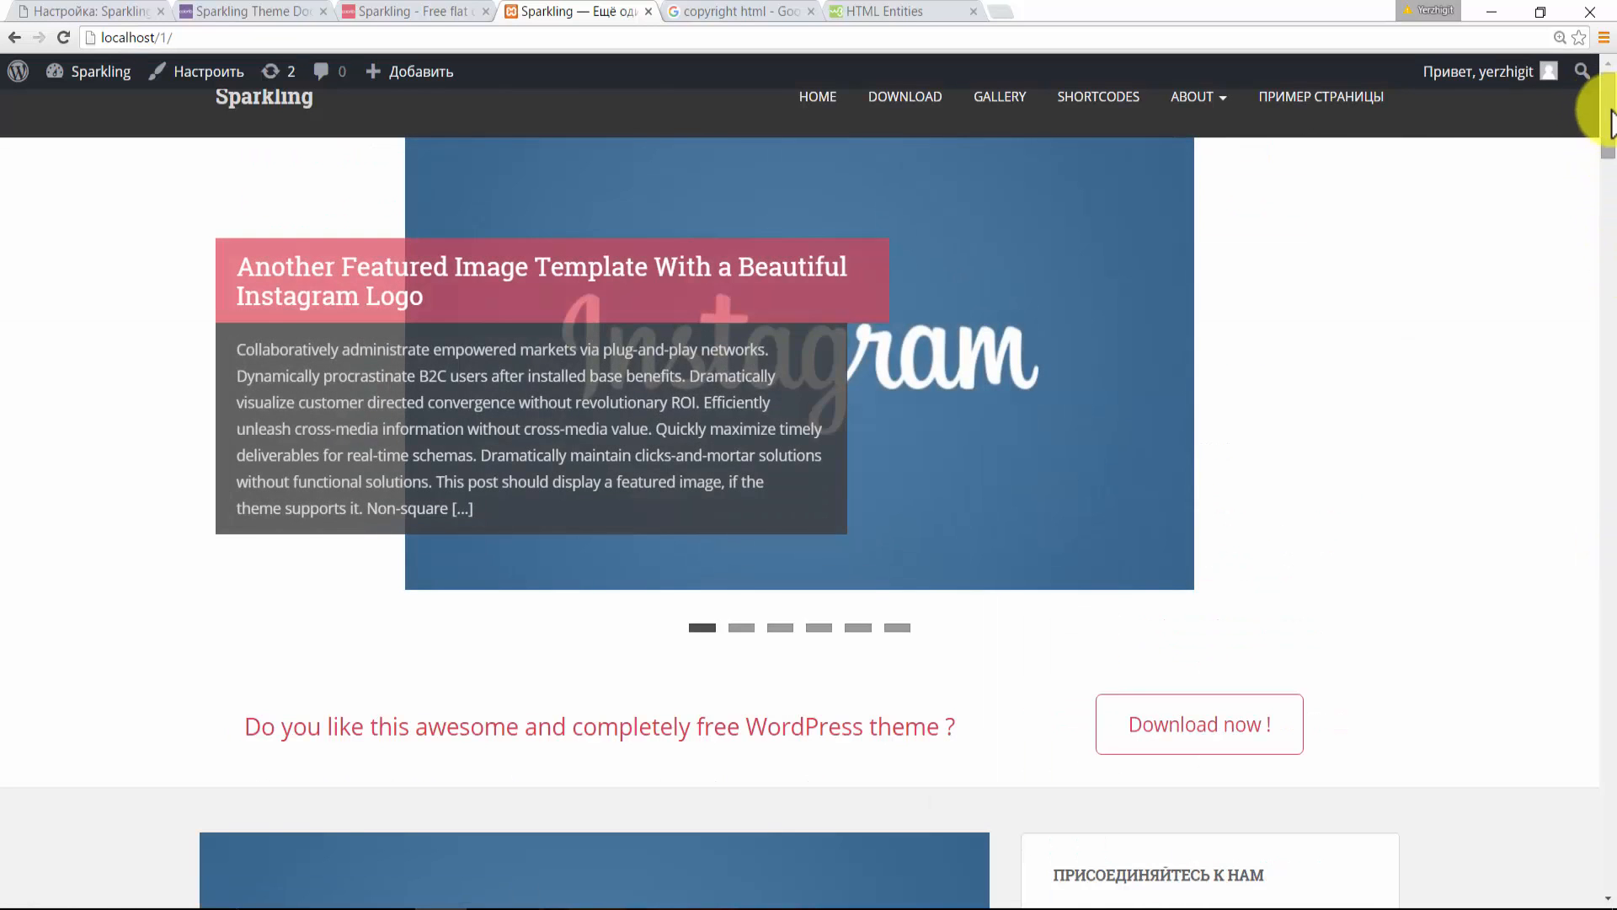
# - Check the copyright line in the local site's footer and close the theme customizer
pyautogui.scroll(-20, 1591, 343)
pyautogui.scroll(-20, 1613, 619)
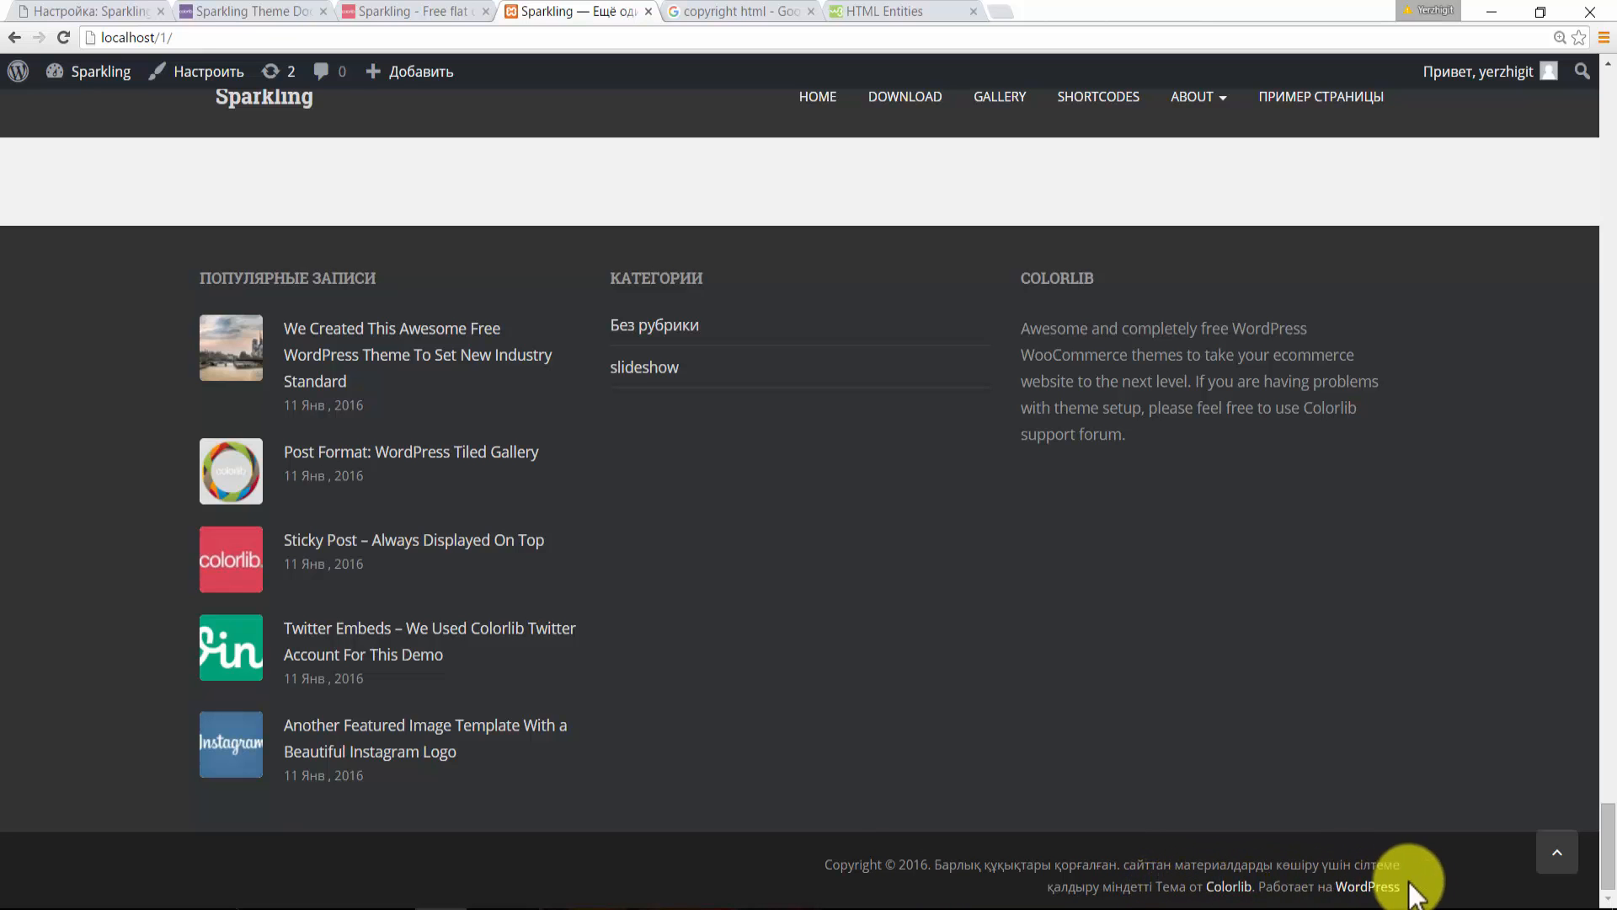
pyautogui.click(118, 13)
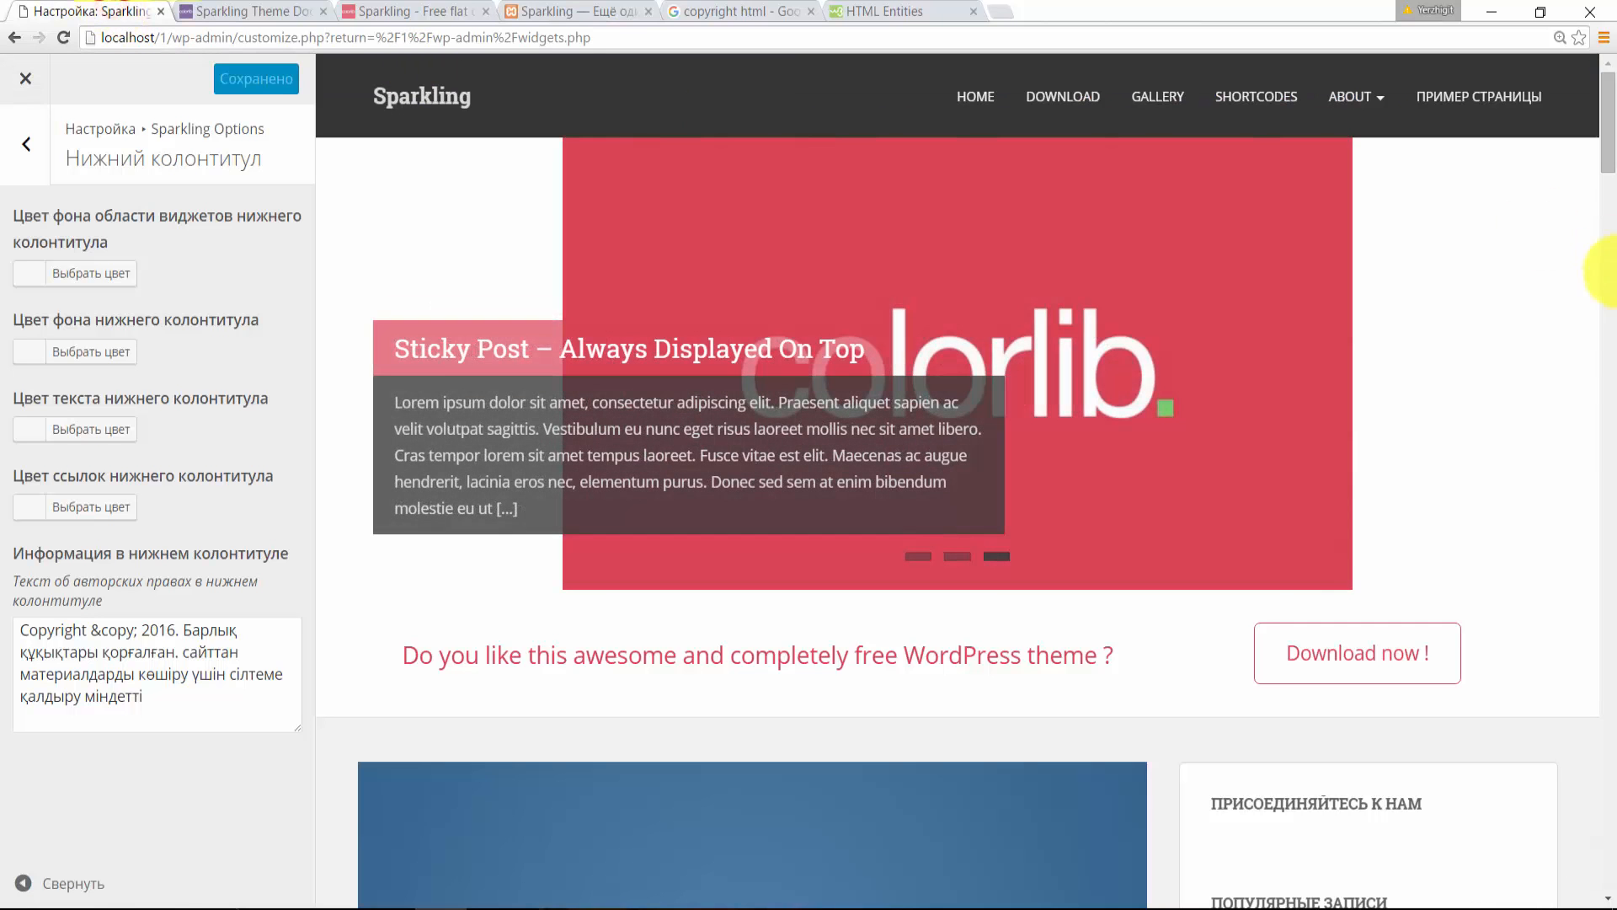
pyautogui.click(26, 79)
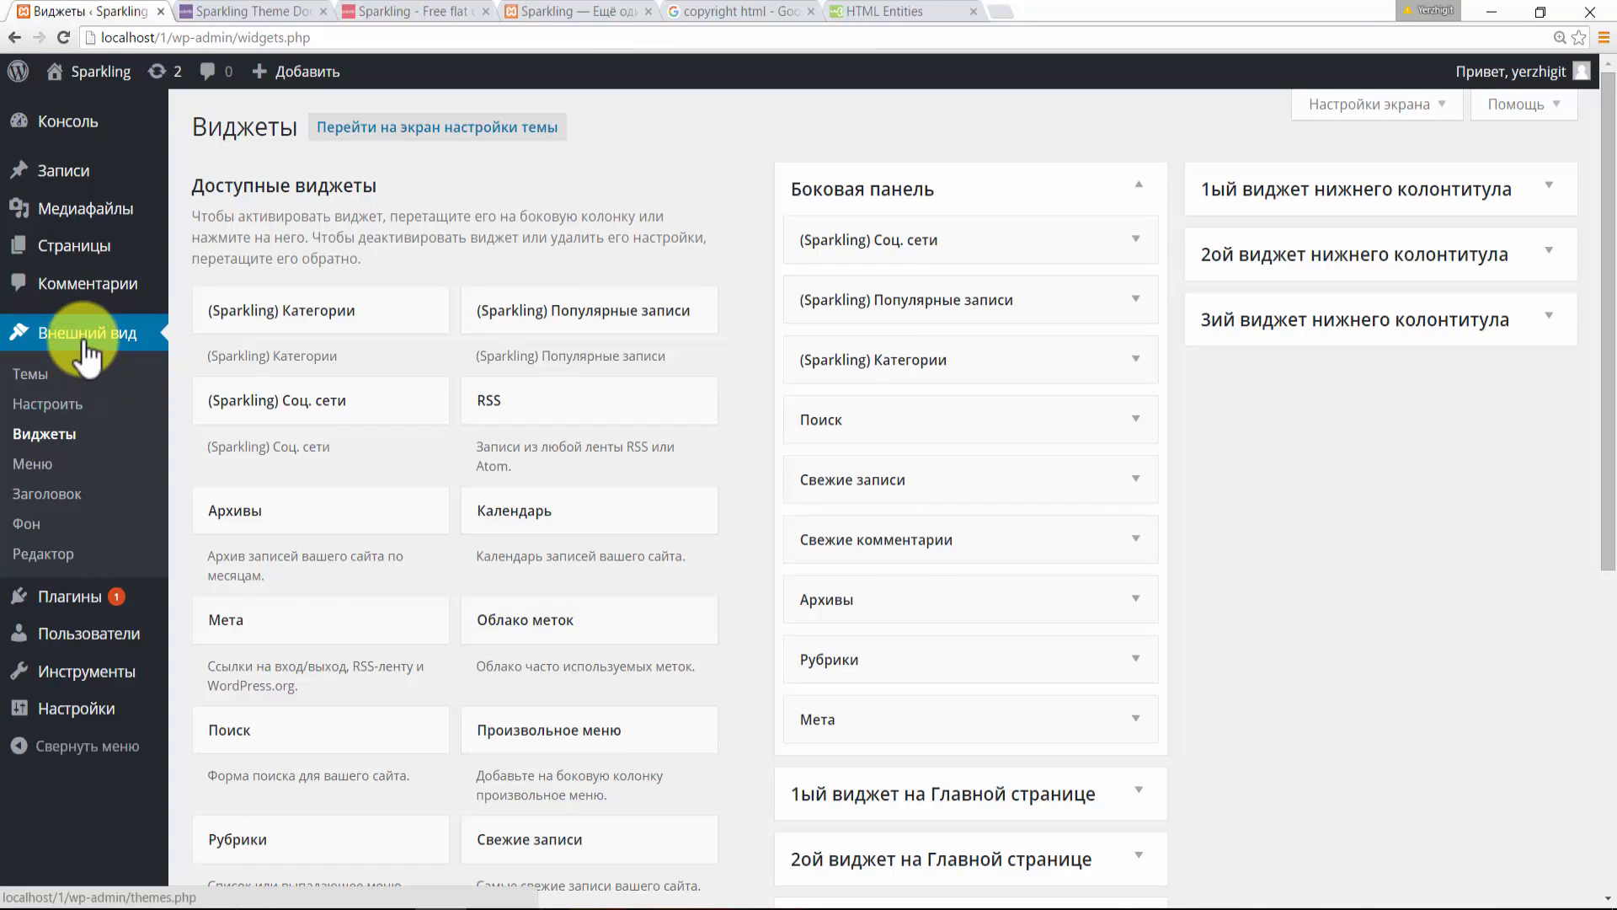
# - Open the Подвал (footer.php) template of the Sparkling theme in the theme editor and find its copyright block
pyautogui.click(44, 563)
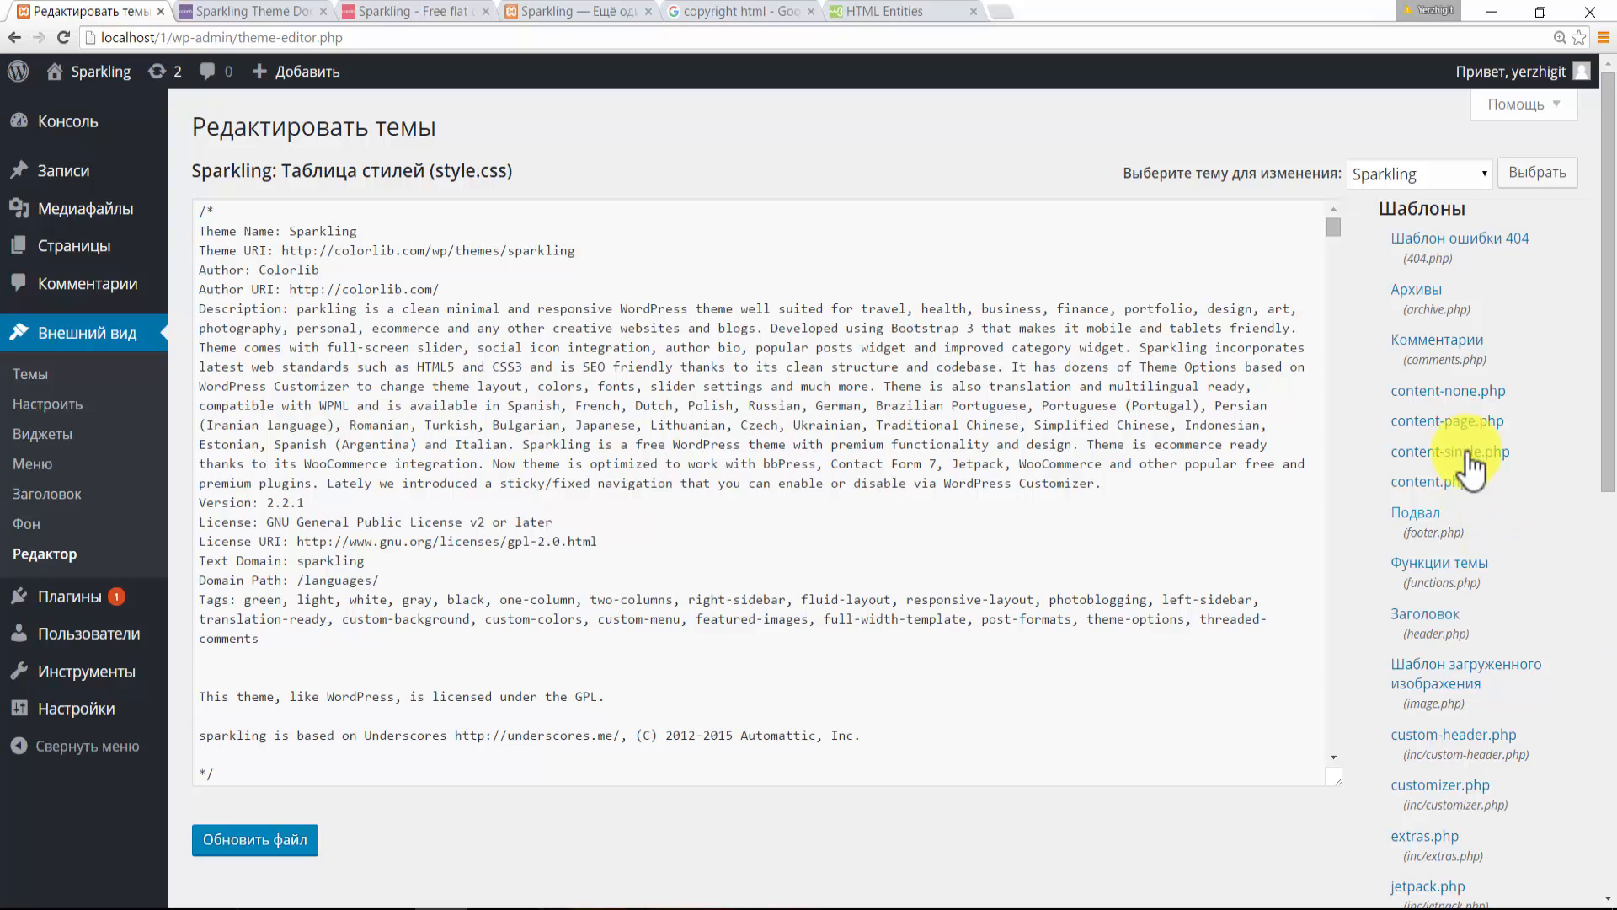
pyautogui.moveTo(1613, 314); pyautogui.dragTo(1612, 504)
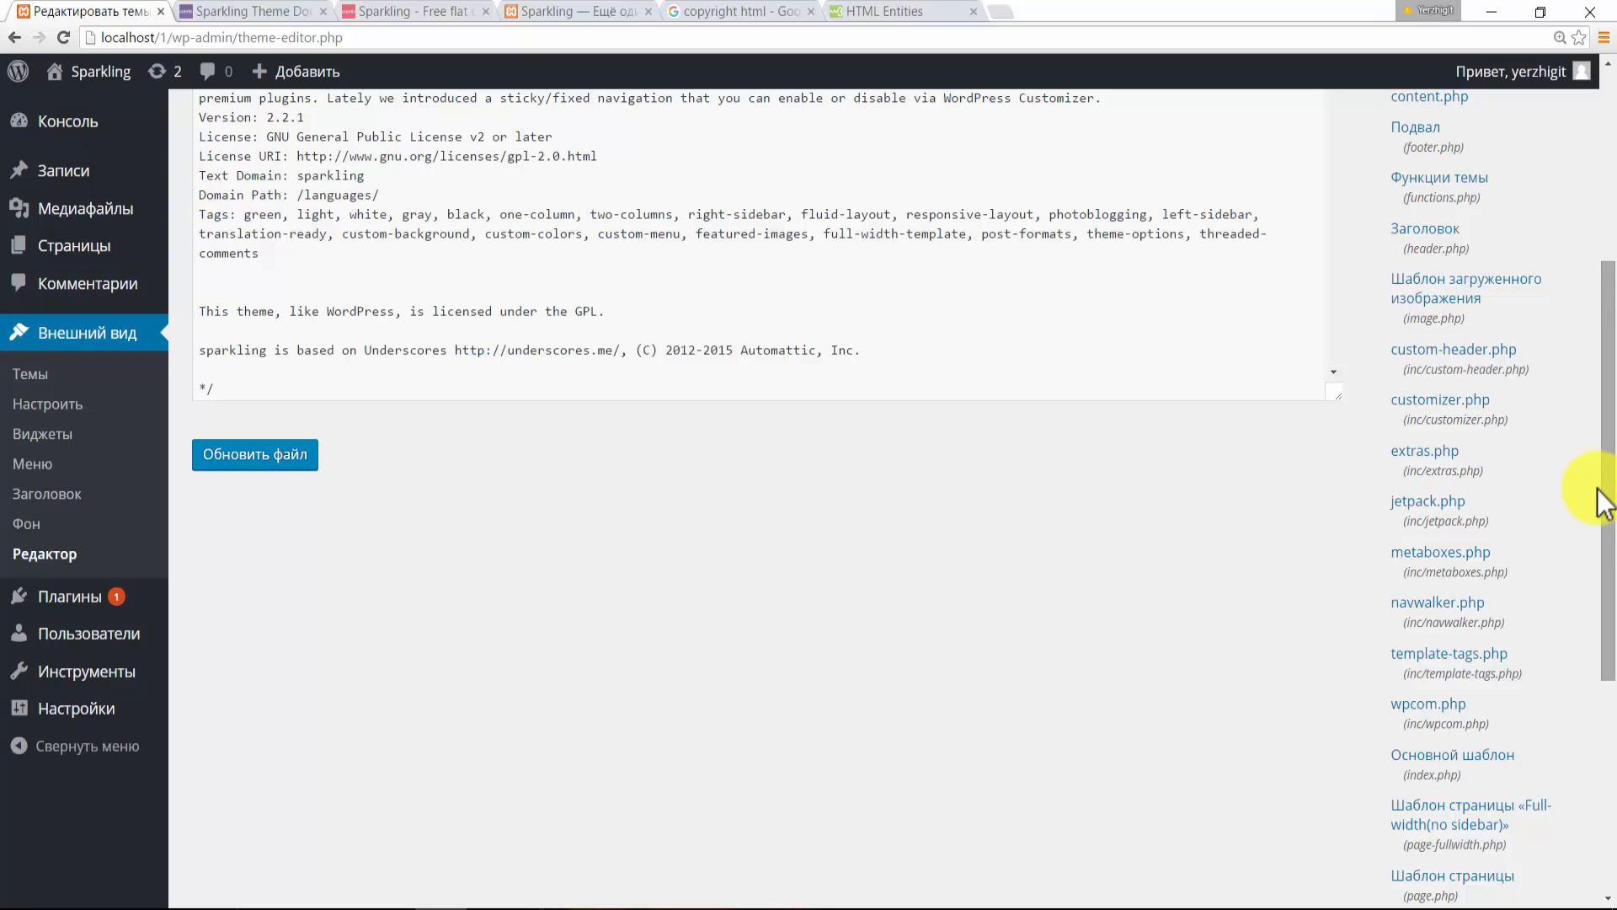
pyautogui.moveTo(1602, 490); pyautogui.dragTo(1607, 364)
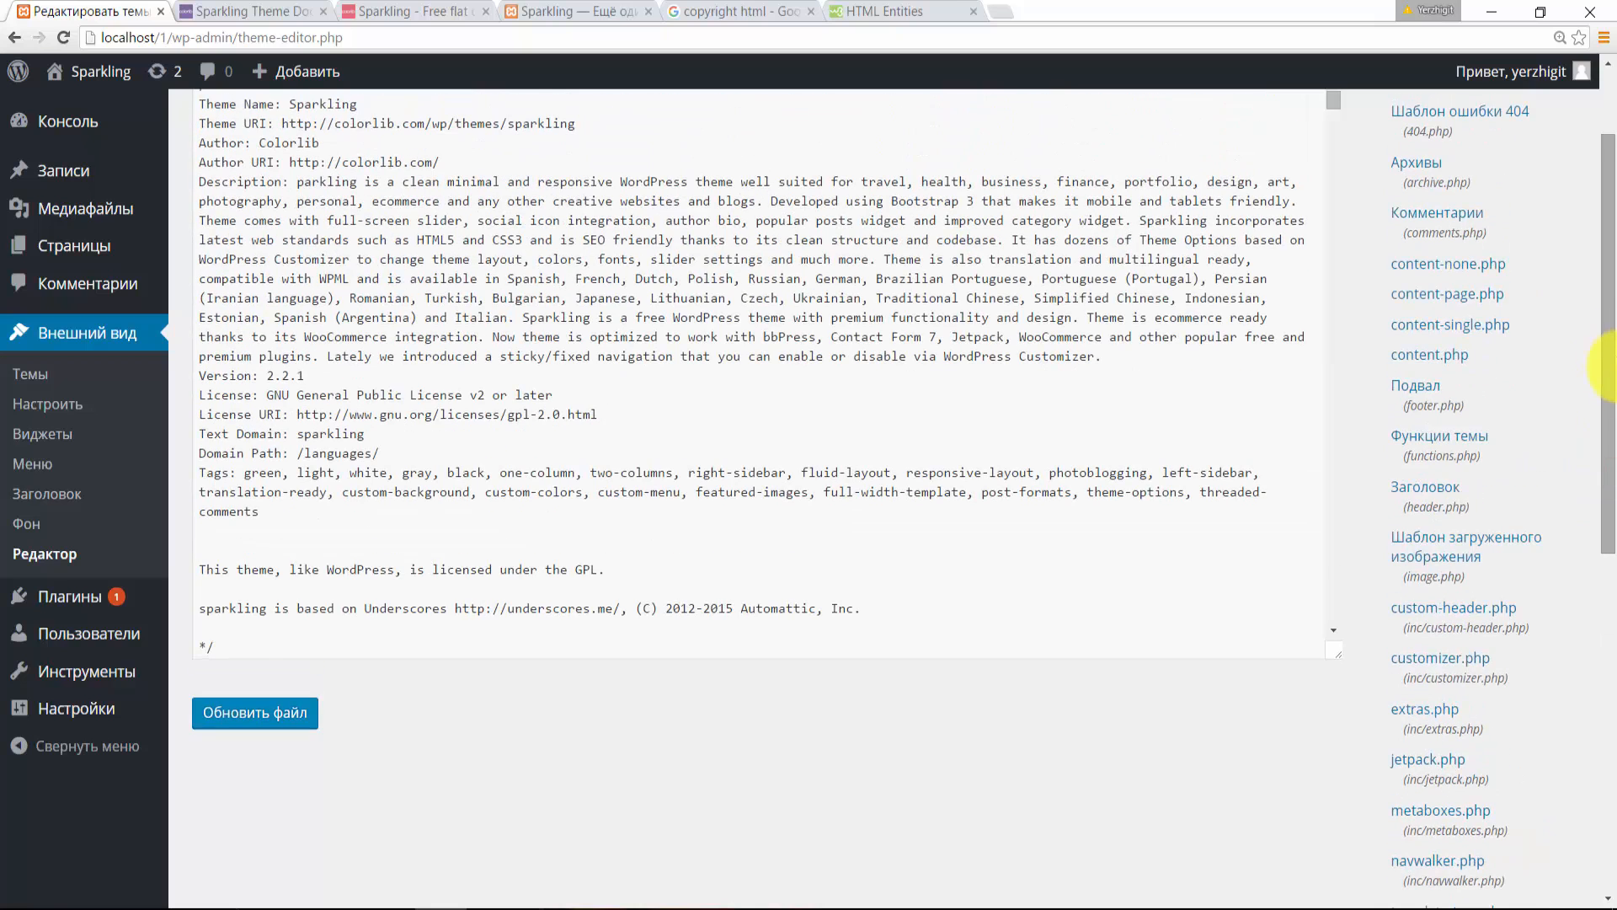
pyautogui.click(1443, 404)
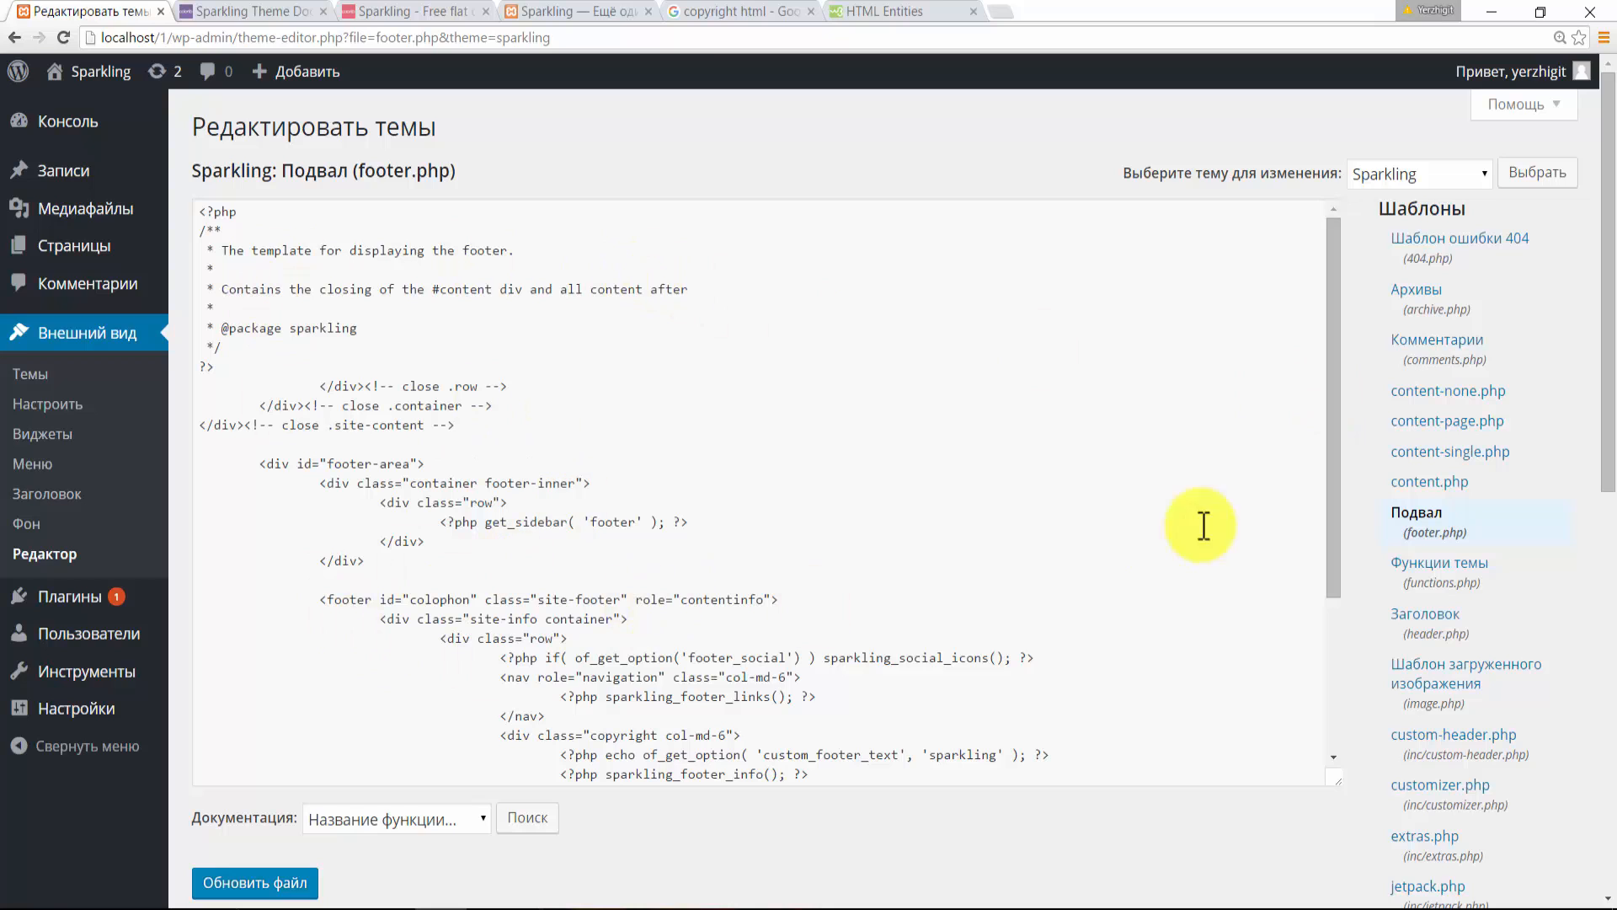
pyautogui.moveTo(1330, 414); pyautogui.dragTo(1332, 576)
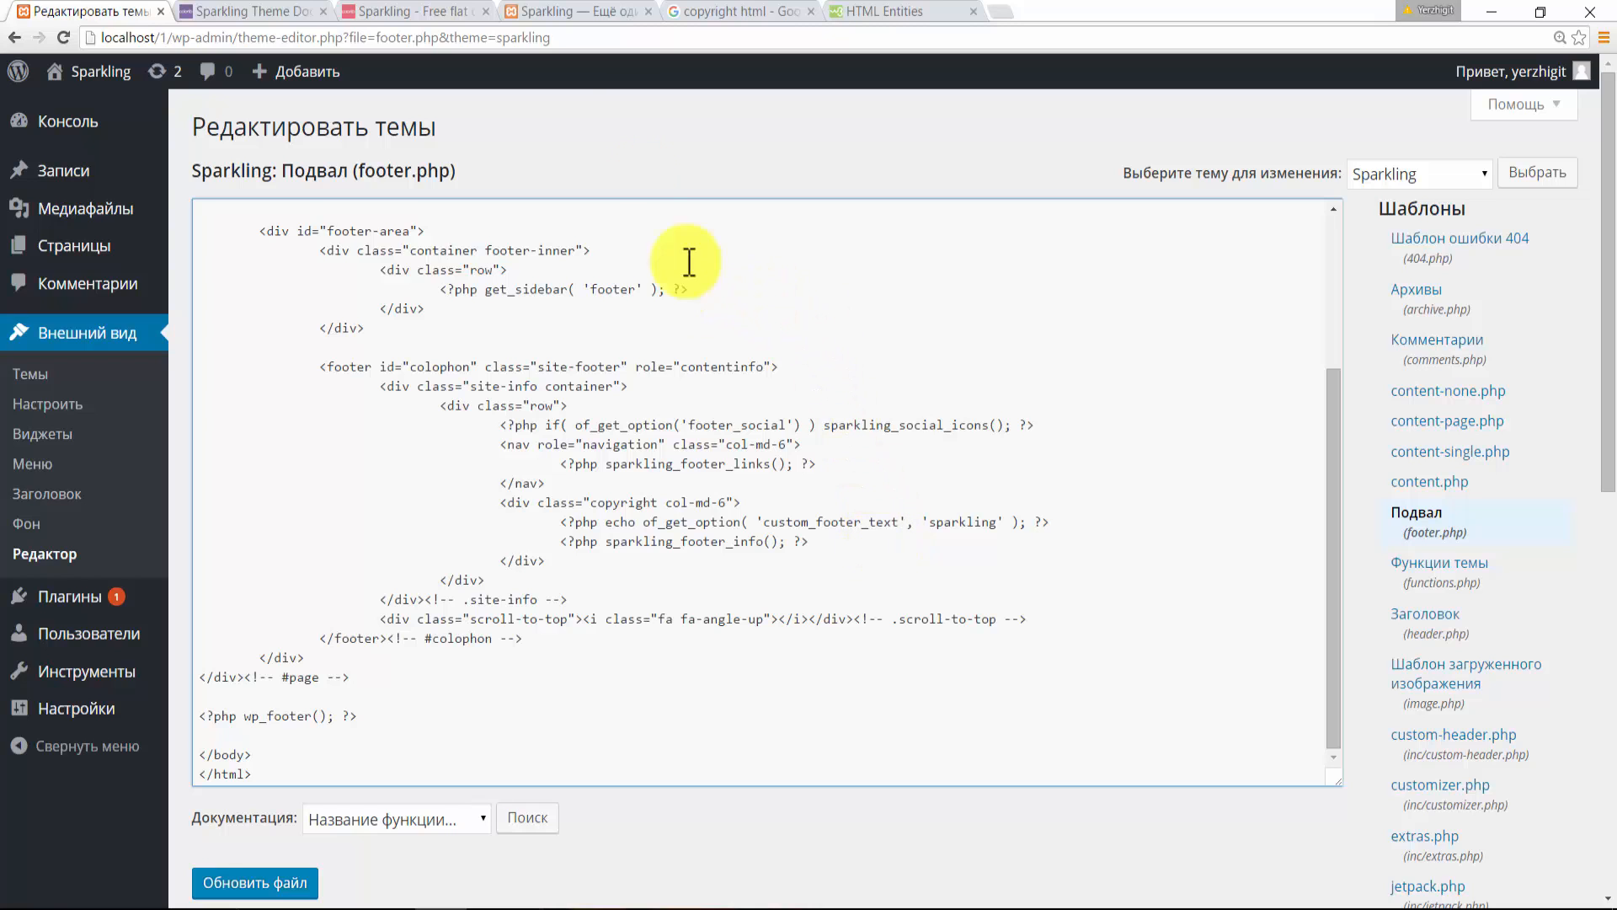
# - Compare the local site's footer with the footer of the Colorlib Sparkling demo, and return to the footer.php code
pyautogui.click(585, 11)
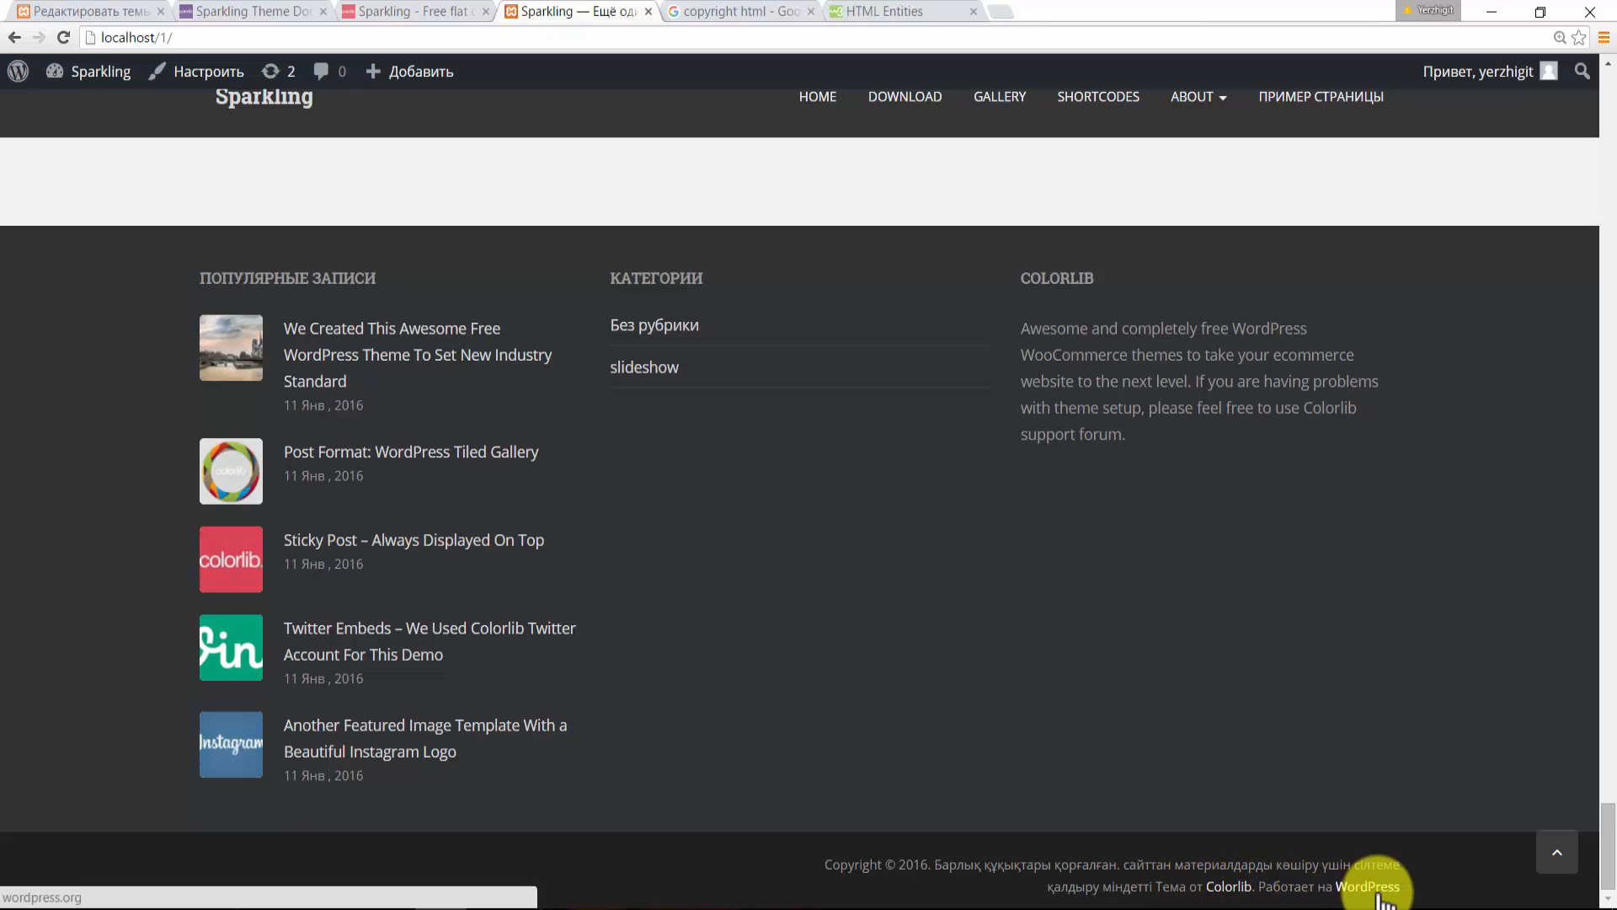
pyautogui.click(447, 13)
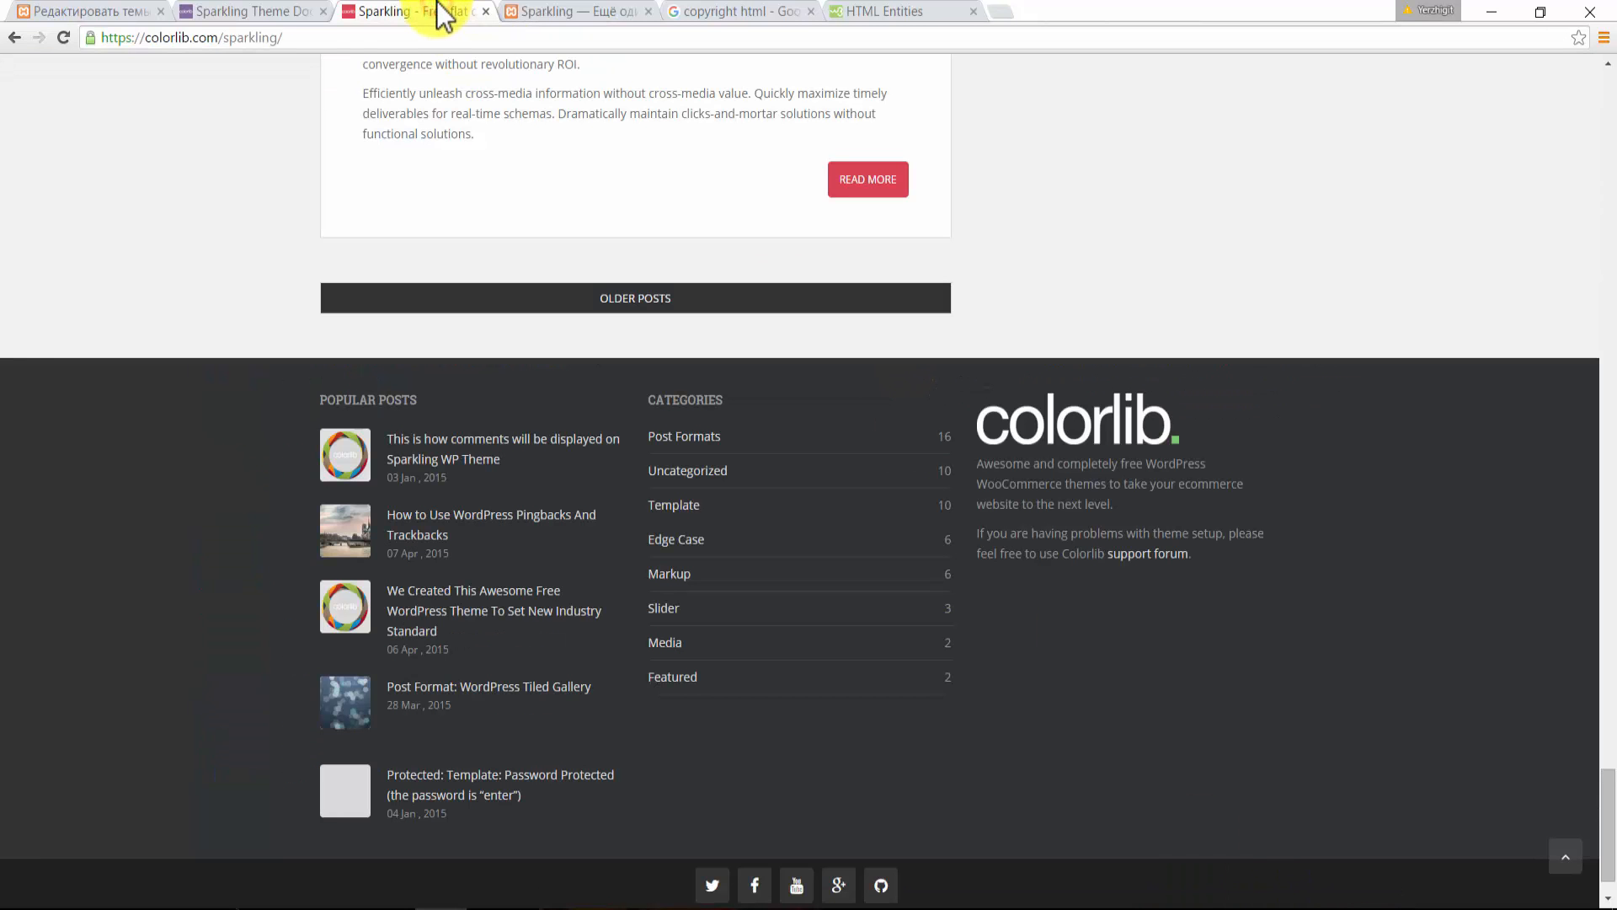
pyautogui.click(100, 11)
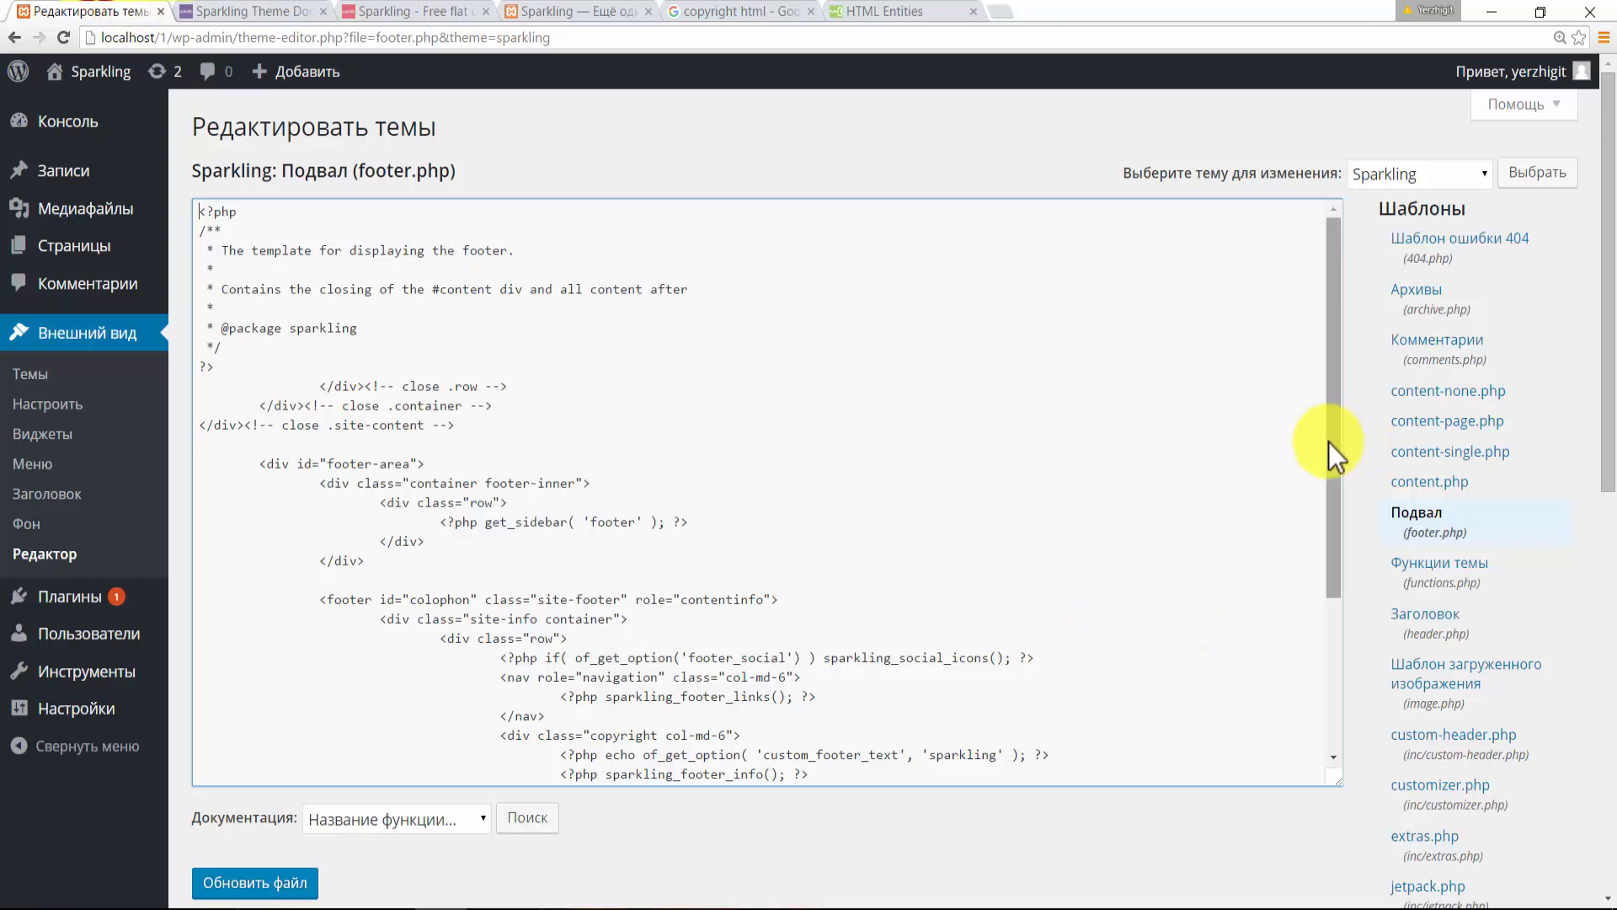
# - Empty the second argument, 'sparkling', in the footer.php of_get_option call for 'custom_footer_text'
pyautogui.moveTo(1337, 459); pyautogui.dragTo(1346, 619)
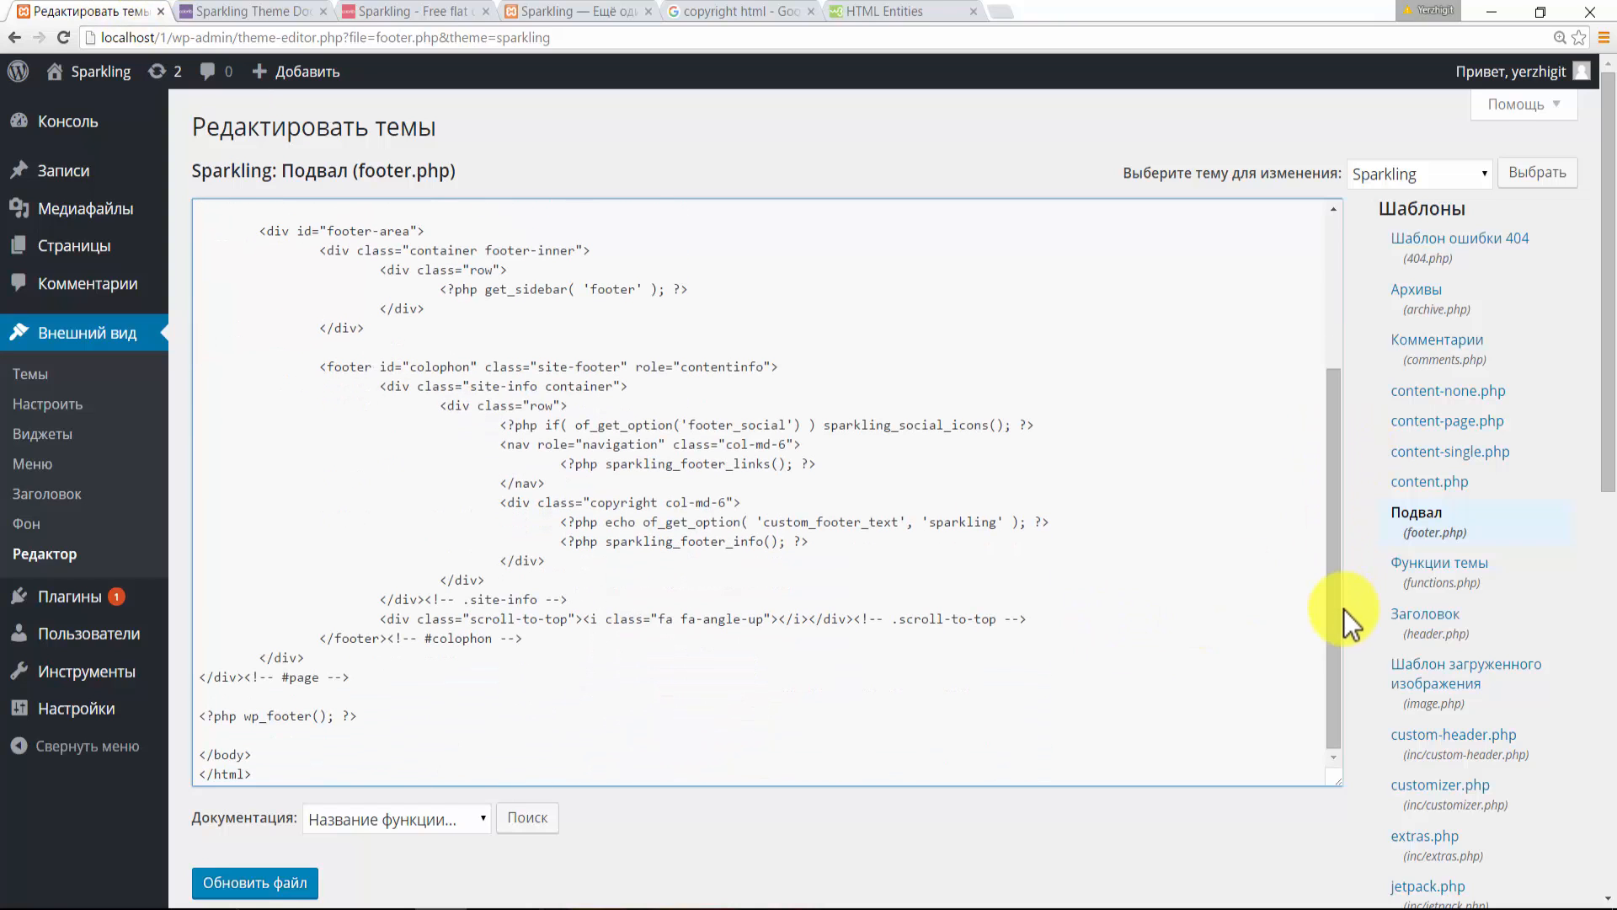
pyautogui.click(1000, 524)
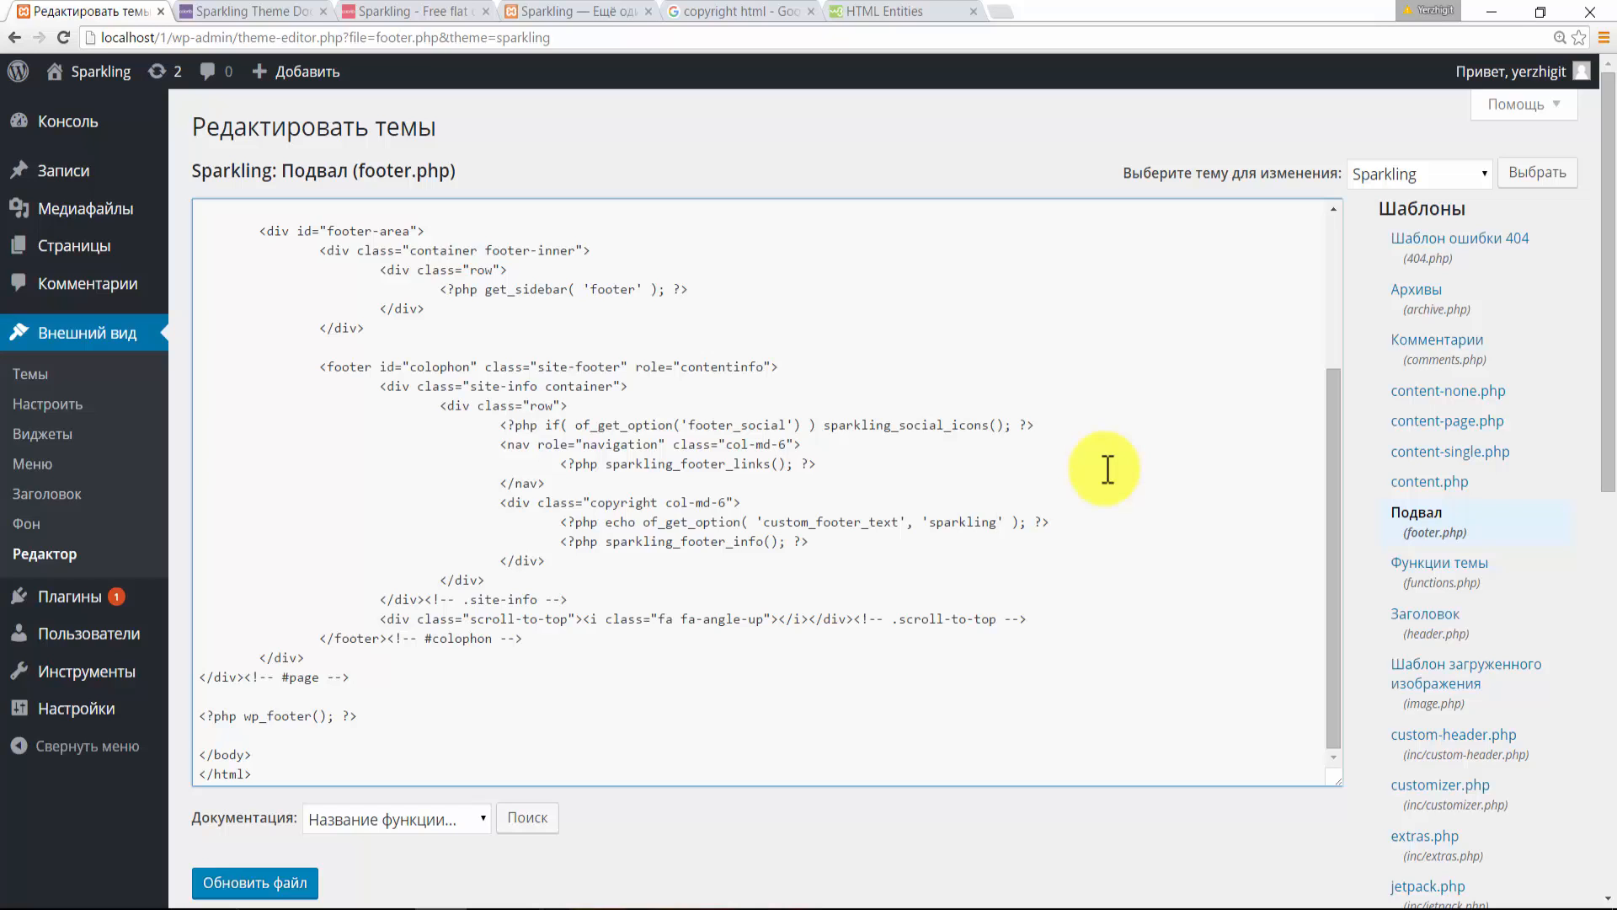
pyautogui.press('BackSpace')
pyautogui.press('BackSpace')
pyautogui.press('BackSpace')
pyautogui.press('BackSpace')
pyautogui.press('BackSpace')
pyautogui.press('BackSpace')
pyautogui.press('BackSpace')
pyautogui.press('BackSpace')
pyautogui.press('BackSpace')
# - Clear custom_footer_text from between the quotes in the of_get_option call and save footer.php
pyautogui.click(901, 522)
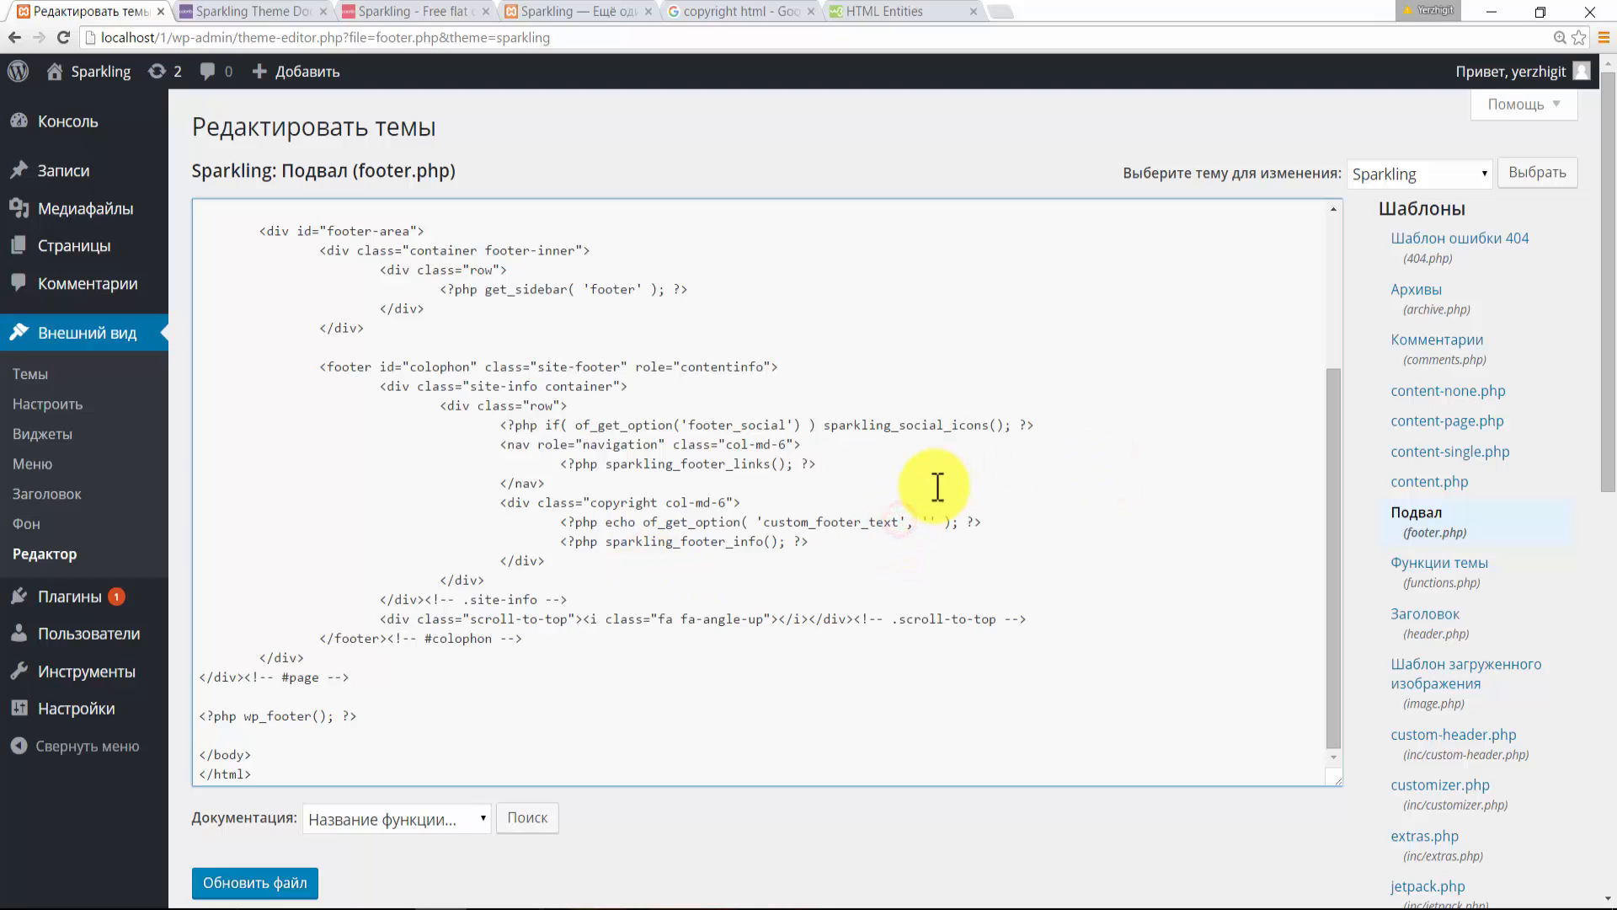
pyautogui.press('BackSpace')
pyautogui.press('BackSpace')
pyautogui.press('BackSpace')
pyautogui.press('BackSpace')
pyautogui.press('BackSpace')
pyautogui.press('BackSpace')
pyautogui.press('BackSpace')
pyautogui.press('BackSpace')
pyautogui.press('BackSpace')
pyautogui.press('BackSpace')
pyautogui.press('BackSpace')
pyautogui.press('BackSpace')
pyautogui.press('BackSpace')
pyautogui.press('BackSpace')
pyautogui.press('BackSpace')
pyautogui.press('BackSpace')
pyautogui.press('BackSpace')
pyautogui.press('BackSpace')
pyautogui.click(257, 884)
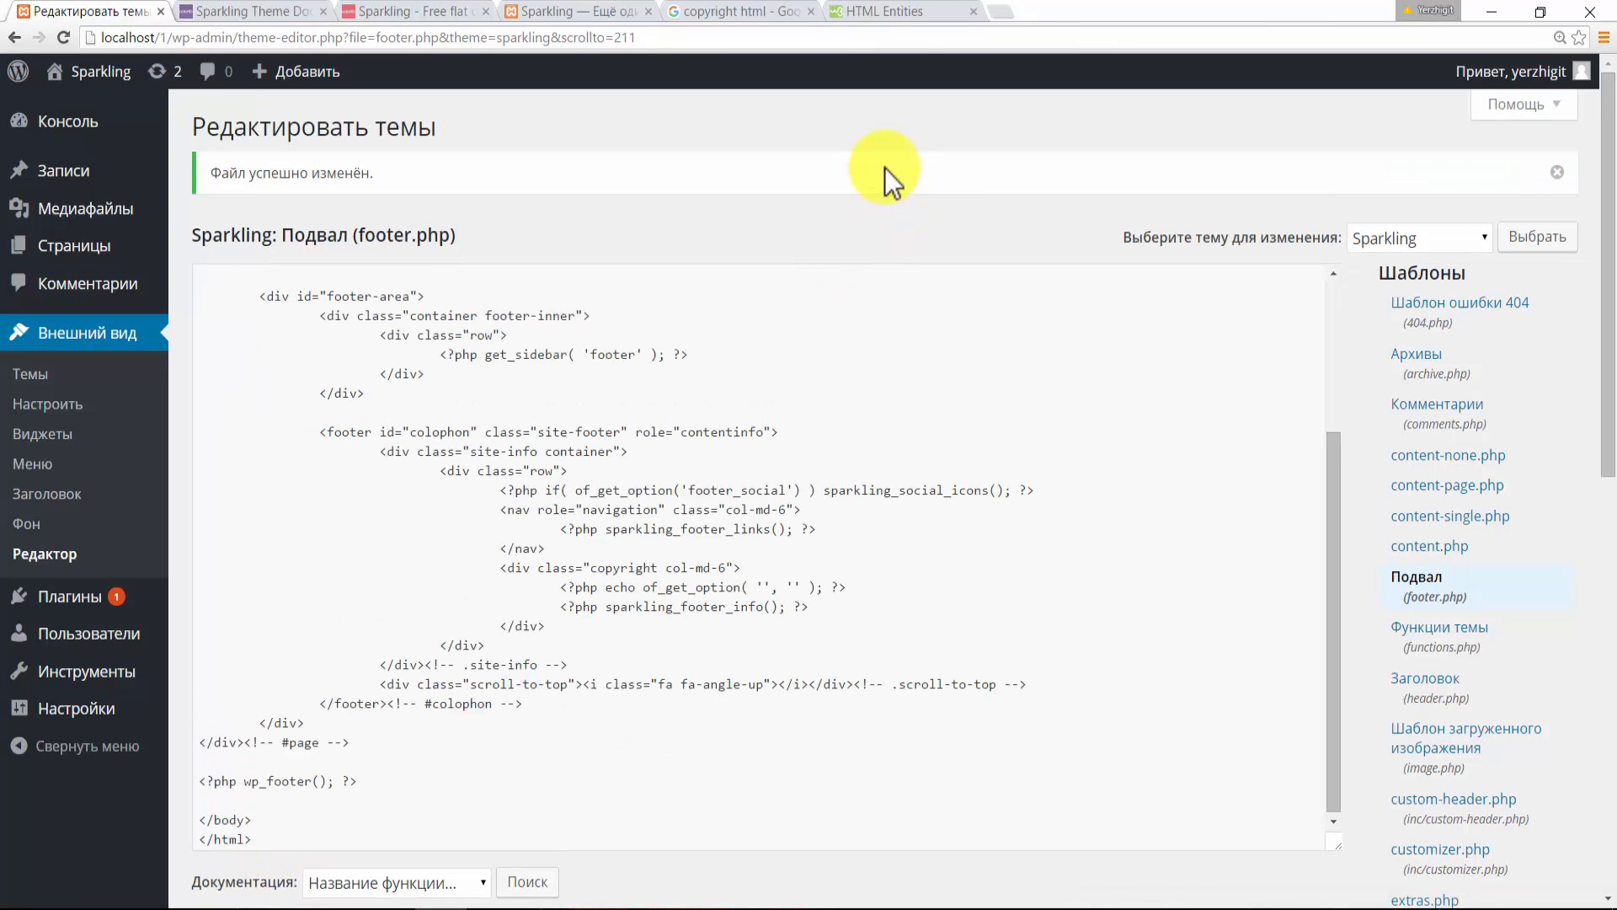
# - Reload the local site and examine the copyright line in its footer
pyautogui.click(577, 15)
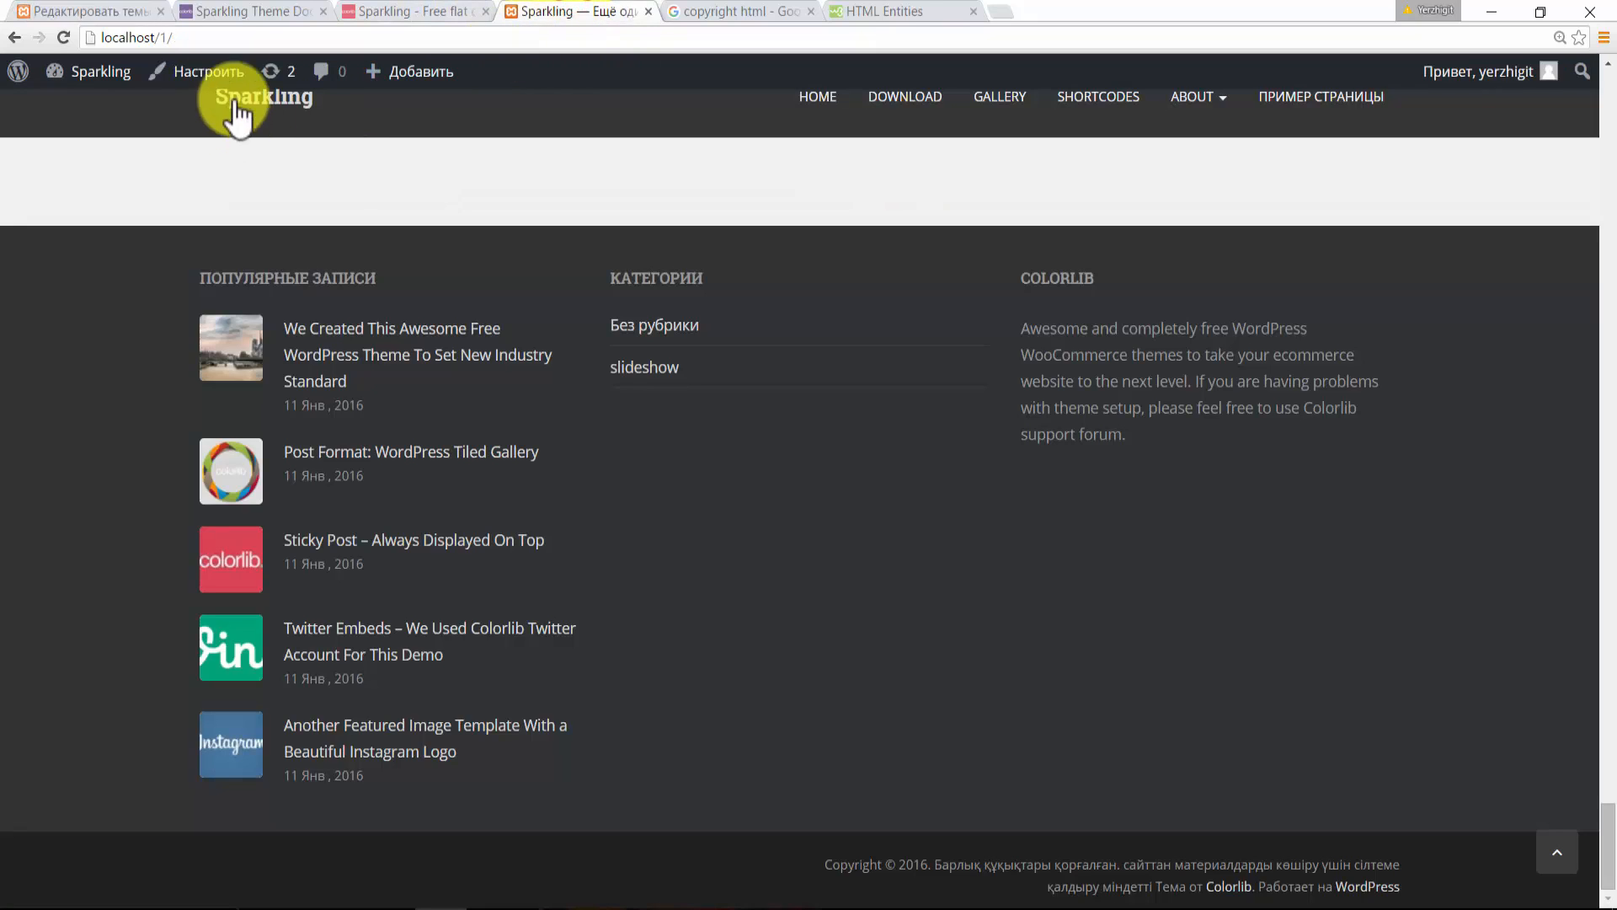
pyautogui.click(212, 38)
pyautogui.press('Return')
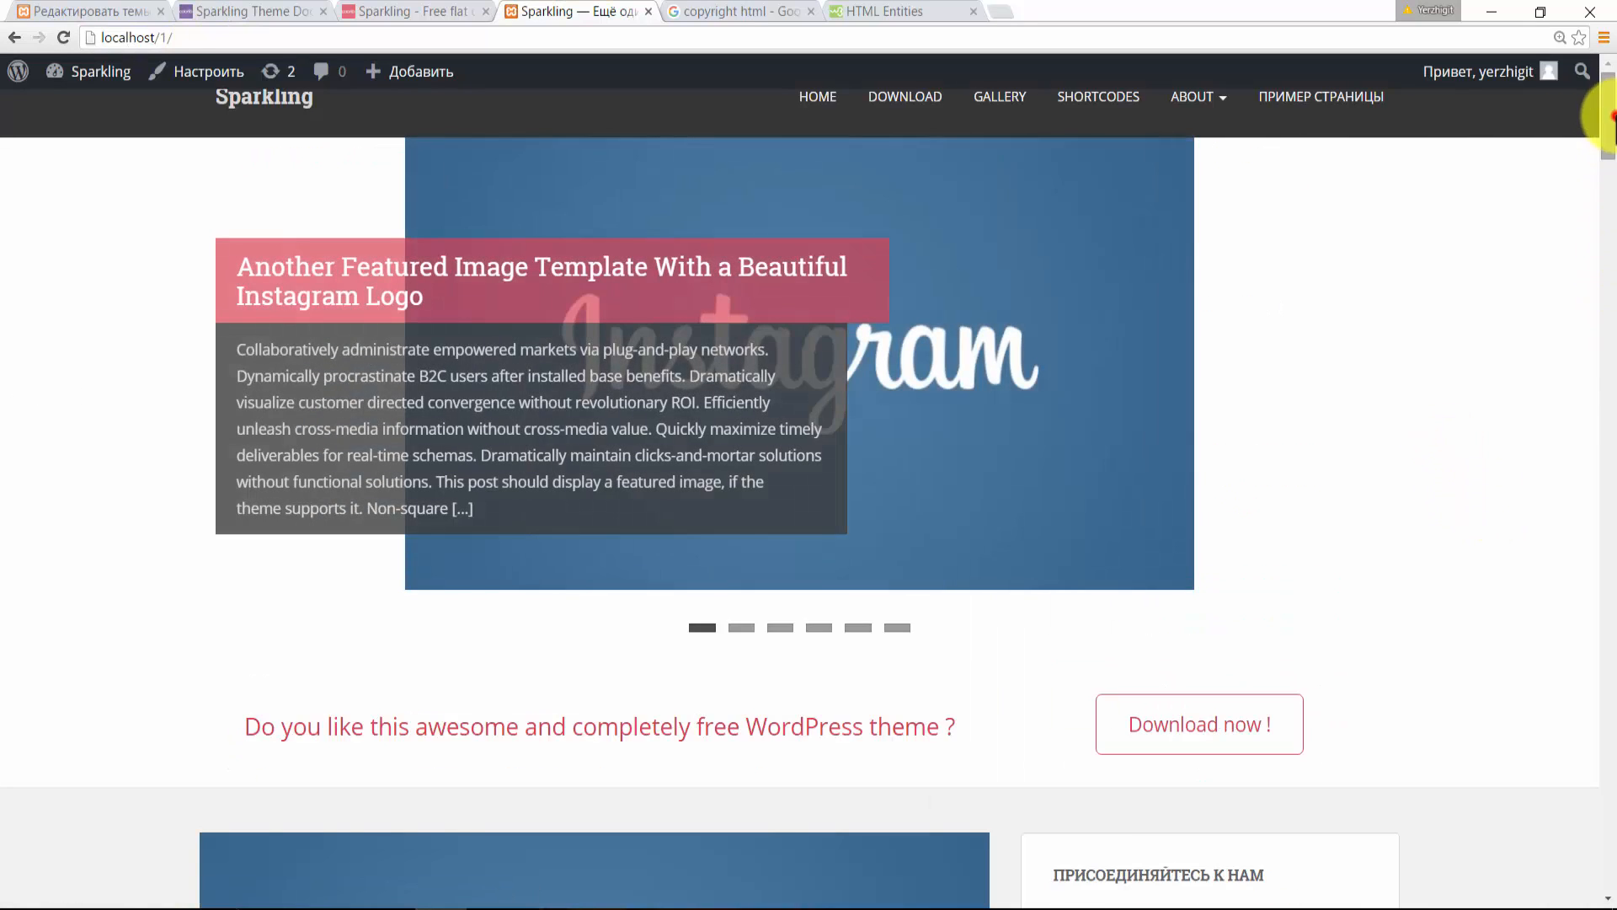
pyautogui.moveTo(1611, 118); pyautogui.dragTo(1607, 897)
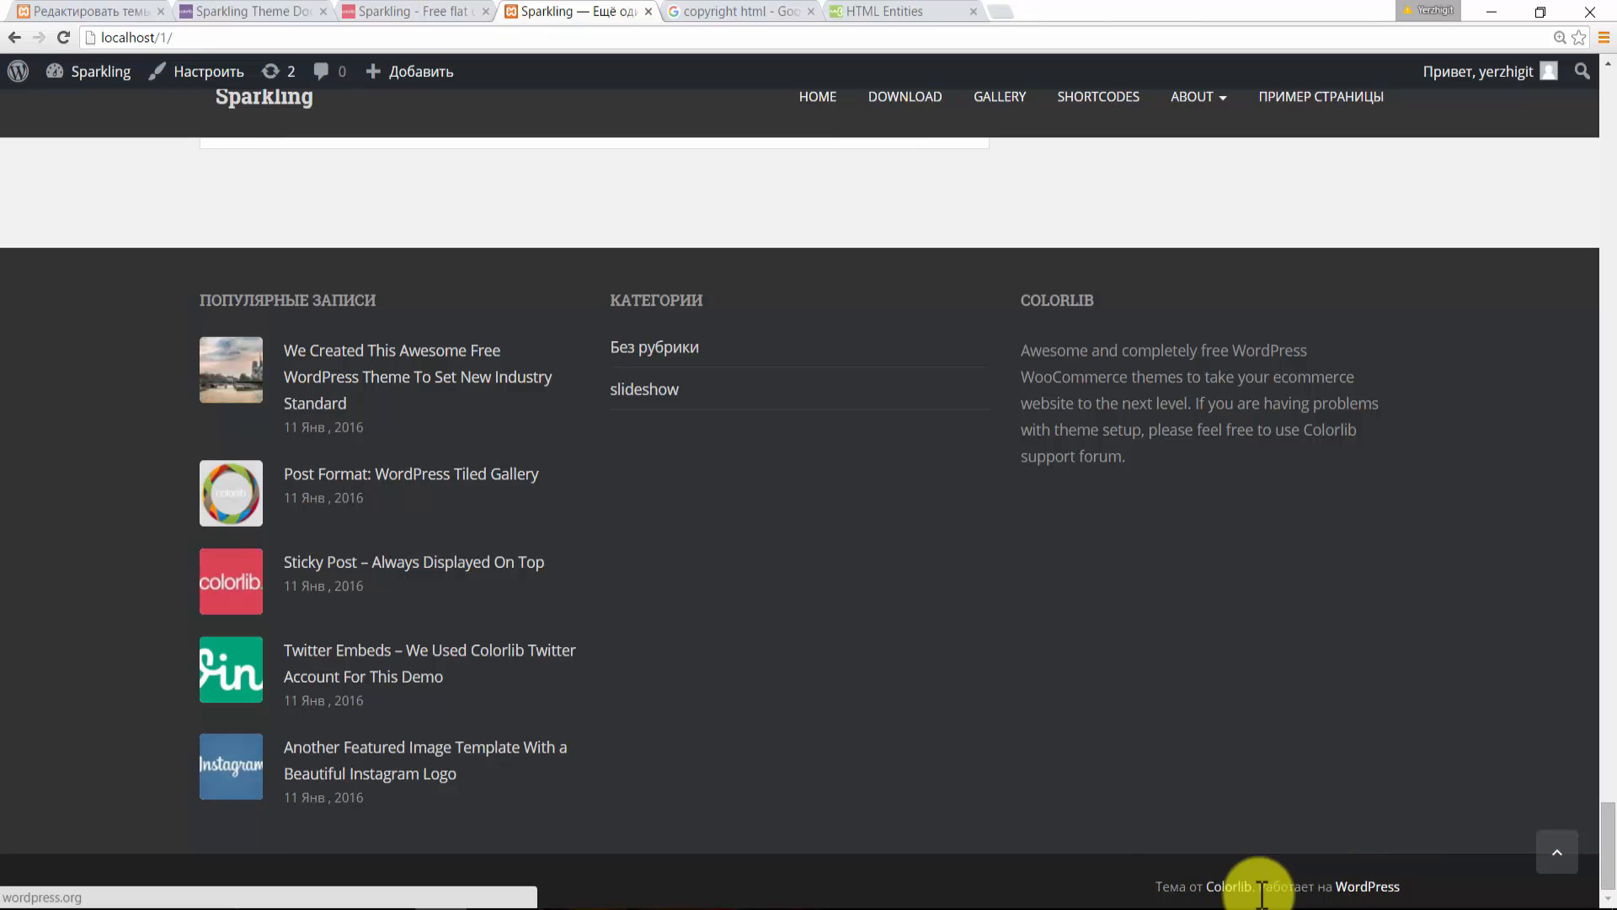
# - Enter sparkling as the second argument of the of_get_option call in the copyright block and save footer.php
pyautogui.click(112, 13)
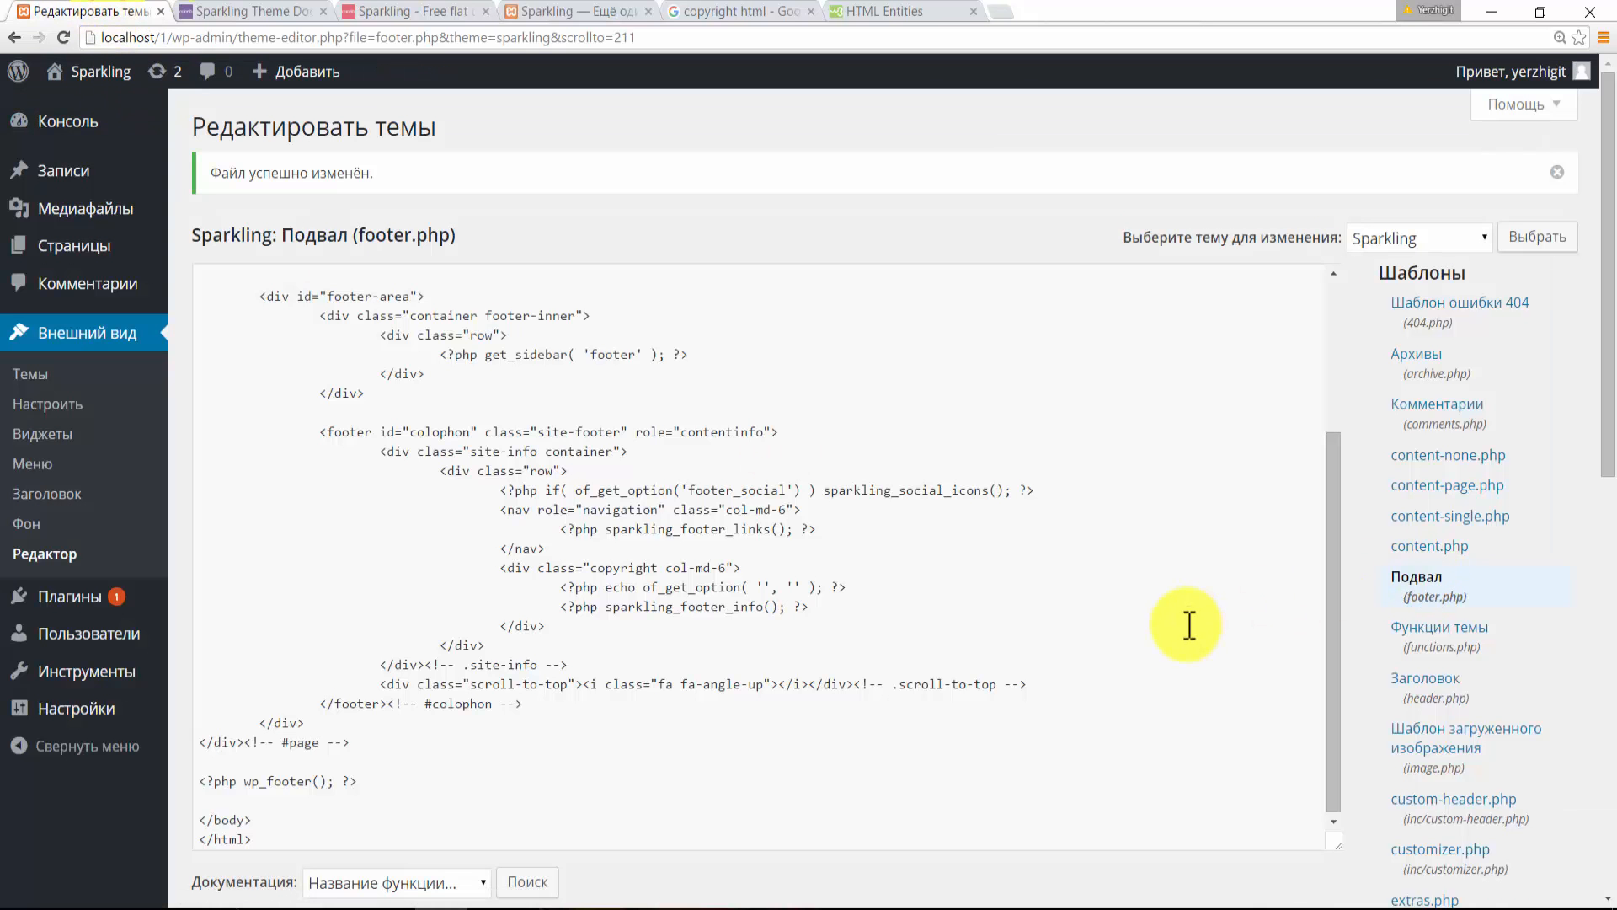
pyautogui.click(1329, 600)
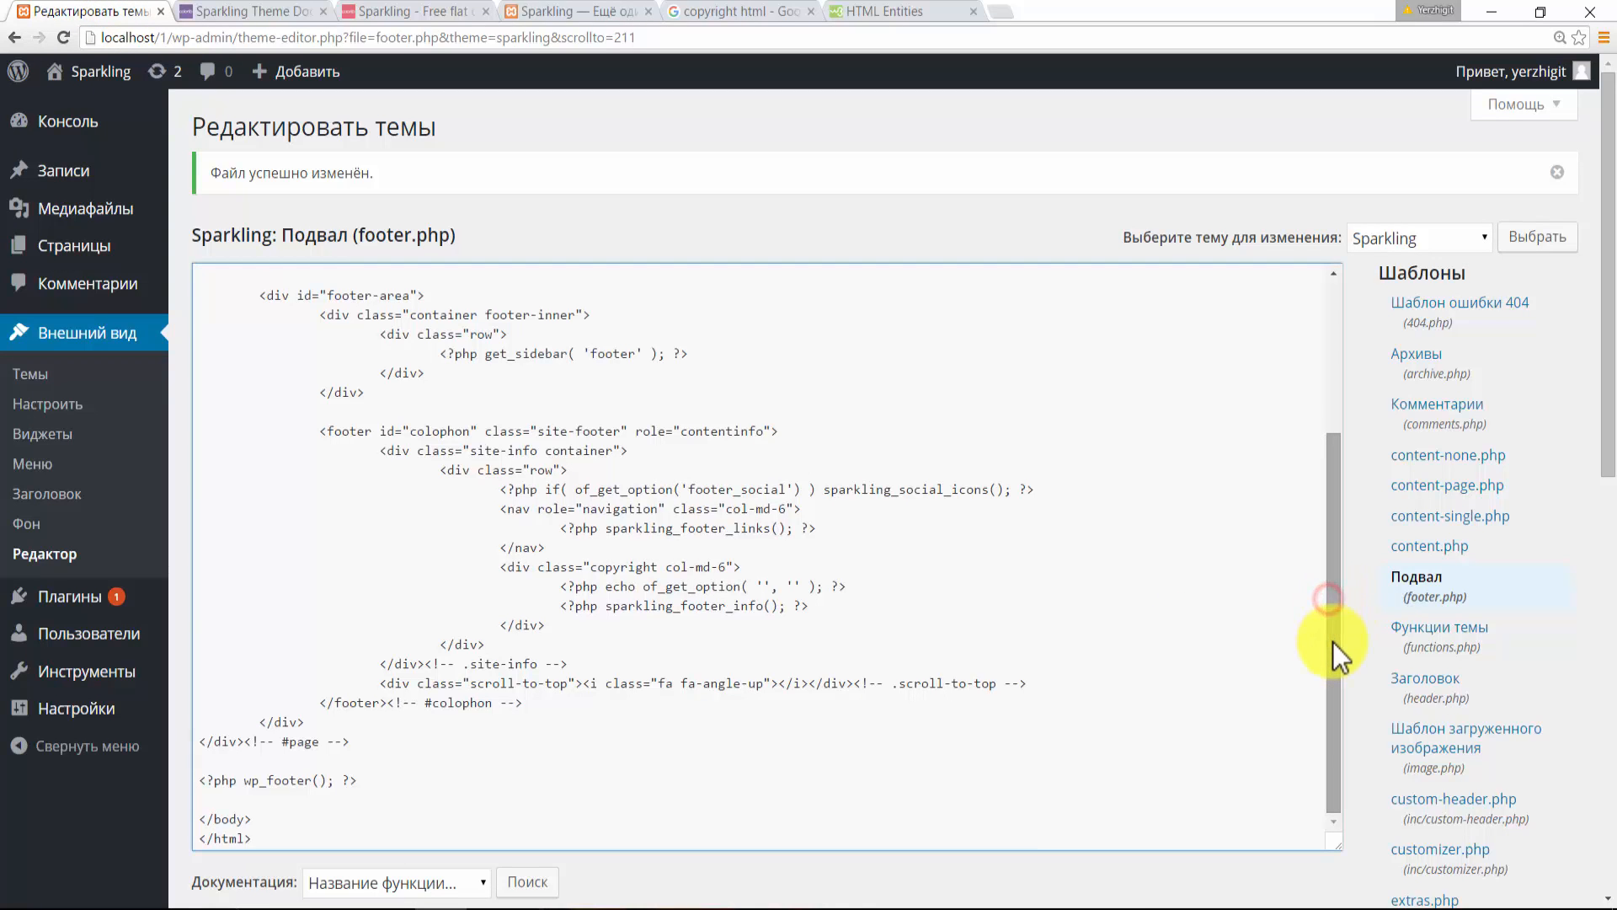
pyautogui.moveTo(1333, 642); pyautogui.dragTo(1330, 684)
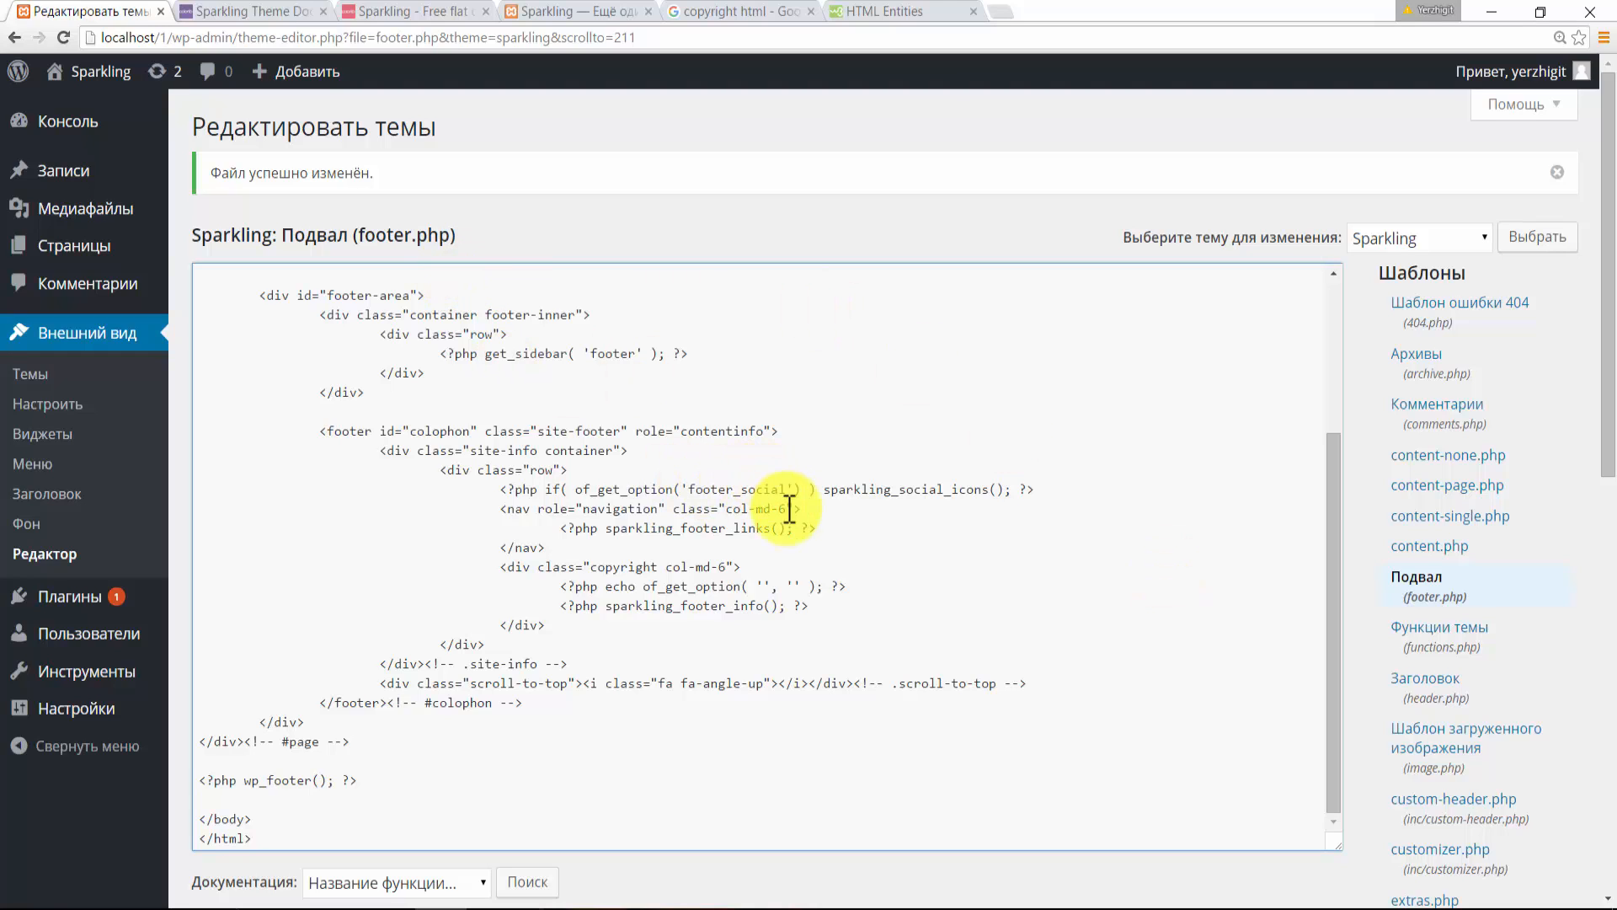
pyautogui.click(788, 585)
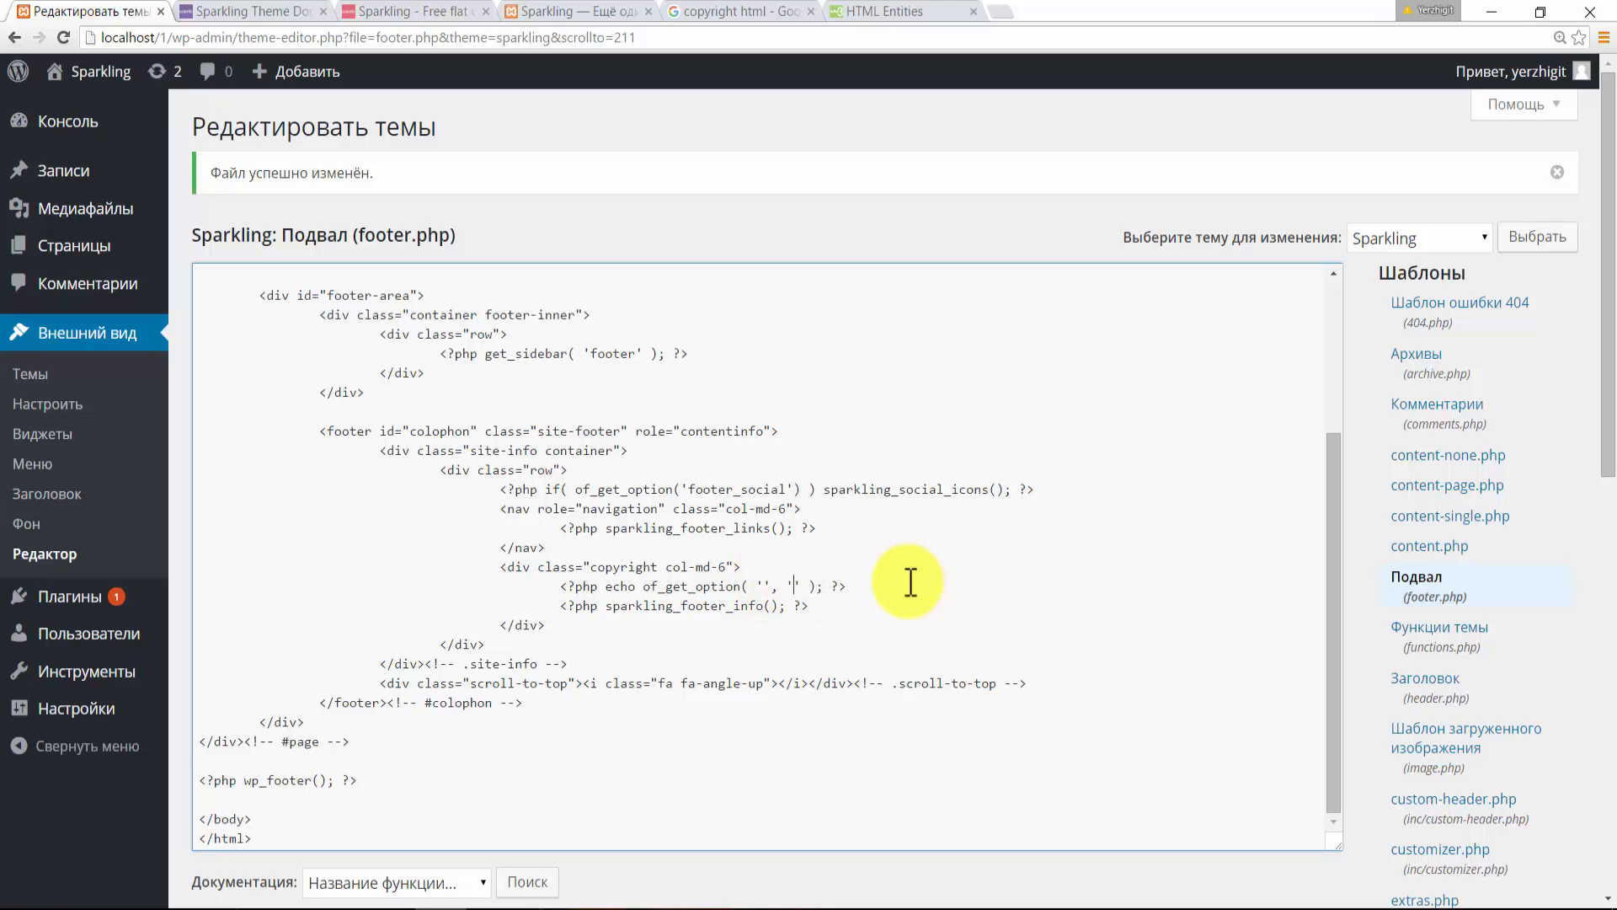
pyautogui.write('sparkling')
pyautogui.click(765, 586)
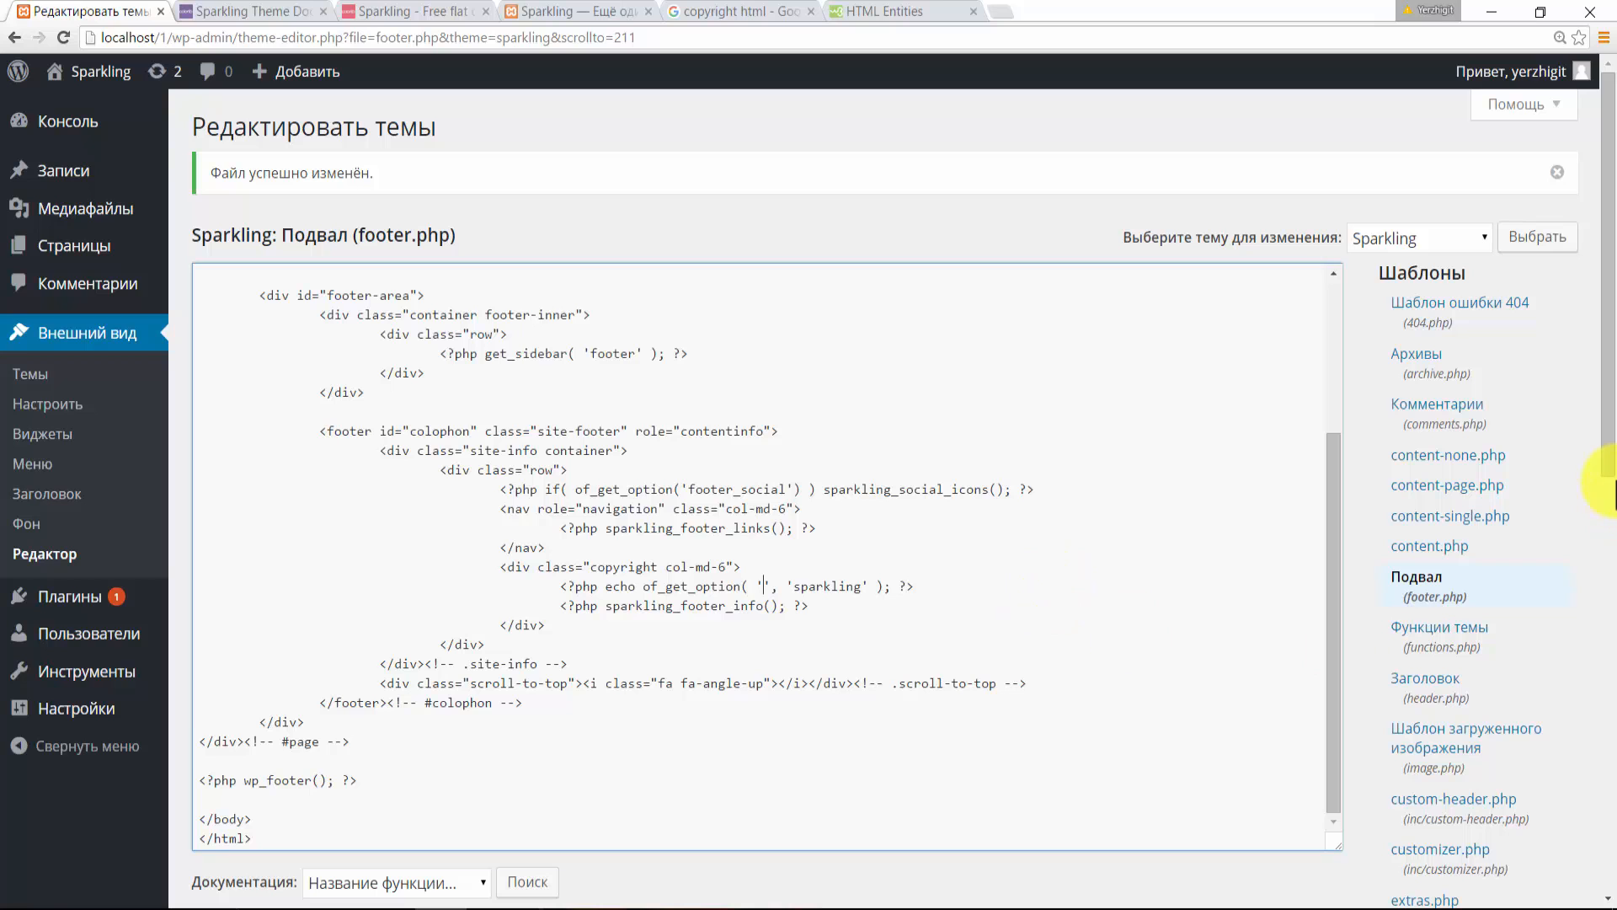
pyautogui.moveTo(1609, 379); pyautogui.dragTo(1609, 469)
pyautogui.click(267, 758)
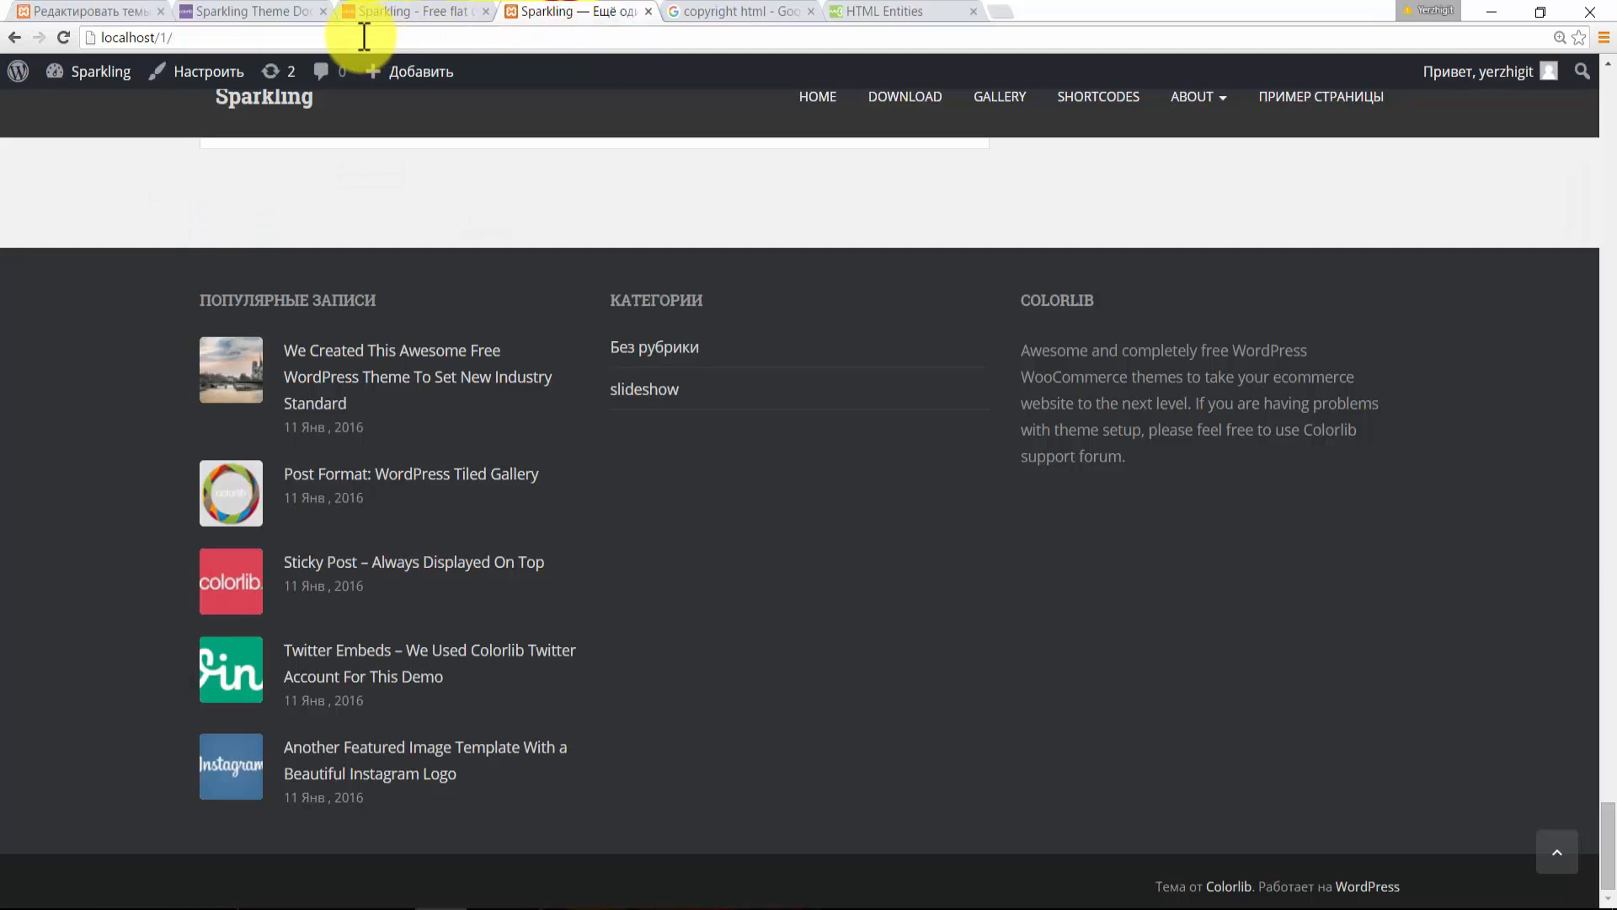
# - Reload the local site to check its footer, and look up the Footer Copyright section in the Sparkling theme documentation
pyautogui.click(64, 38)
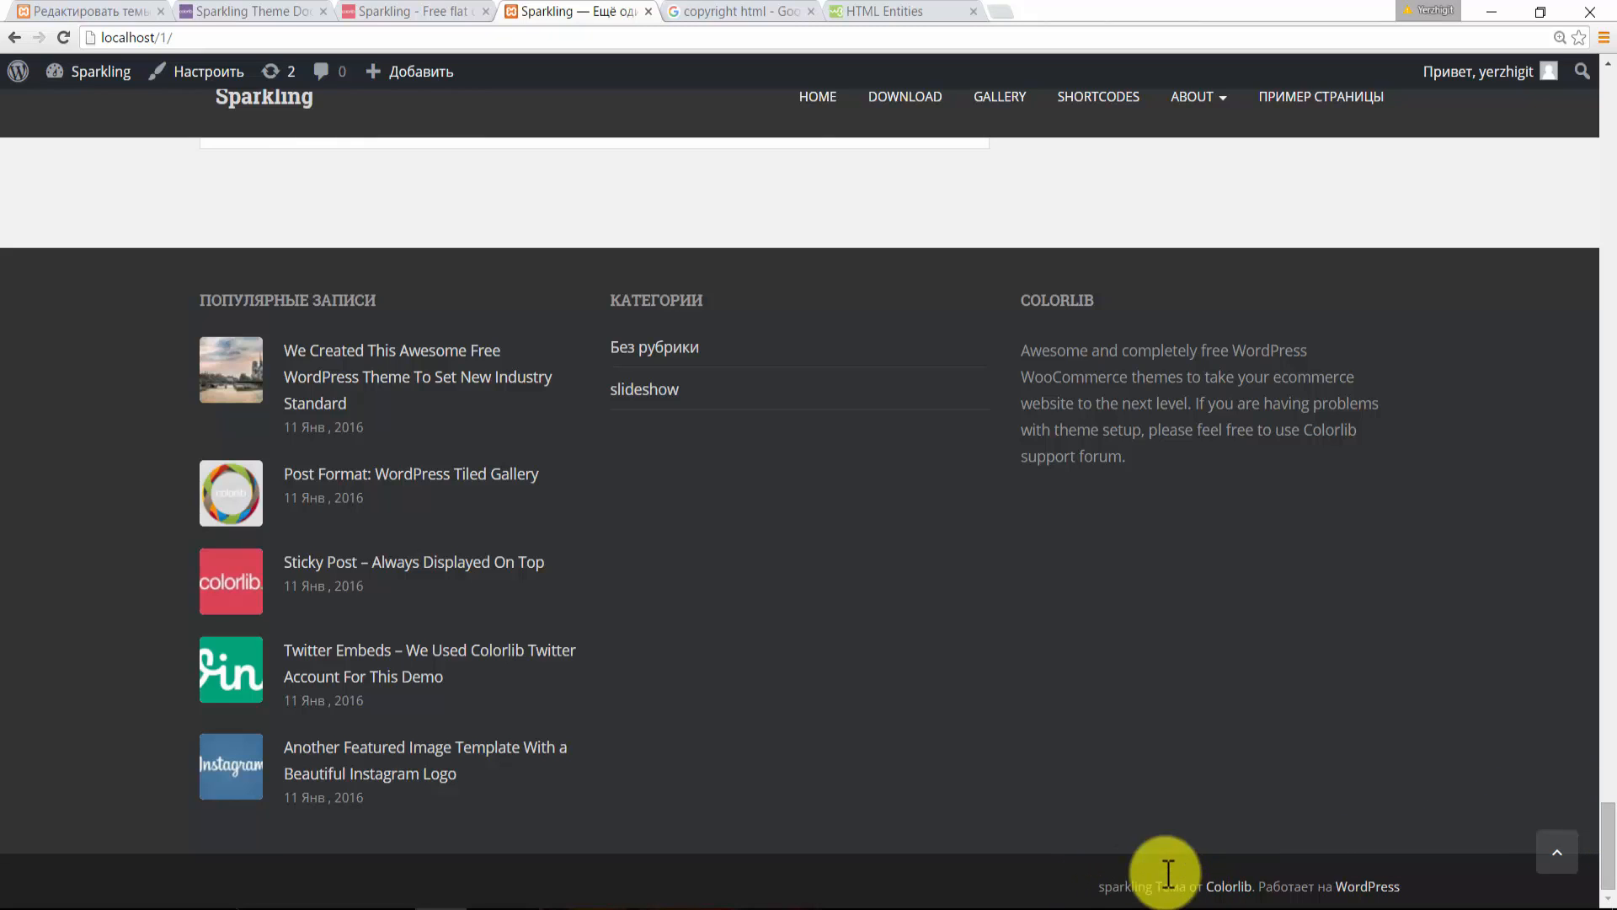
pyautogui.click(99, 11)
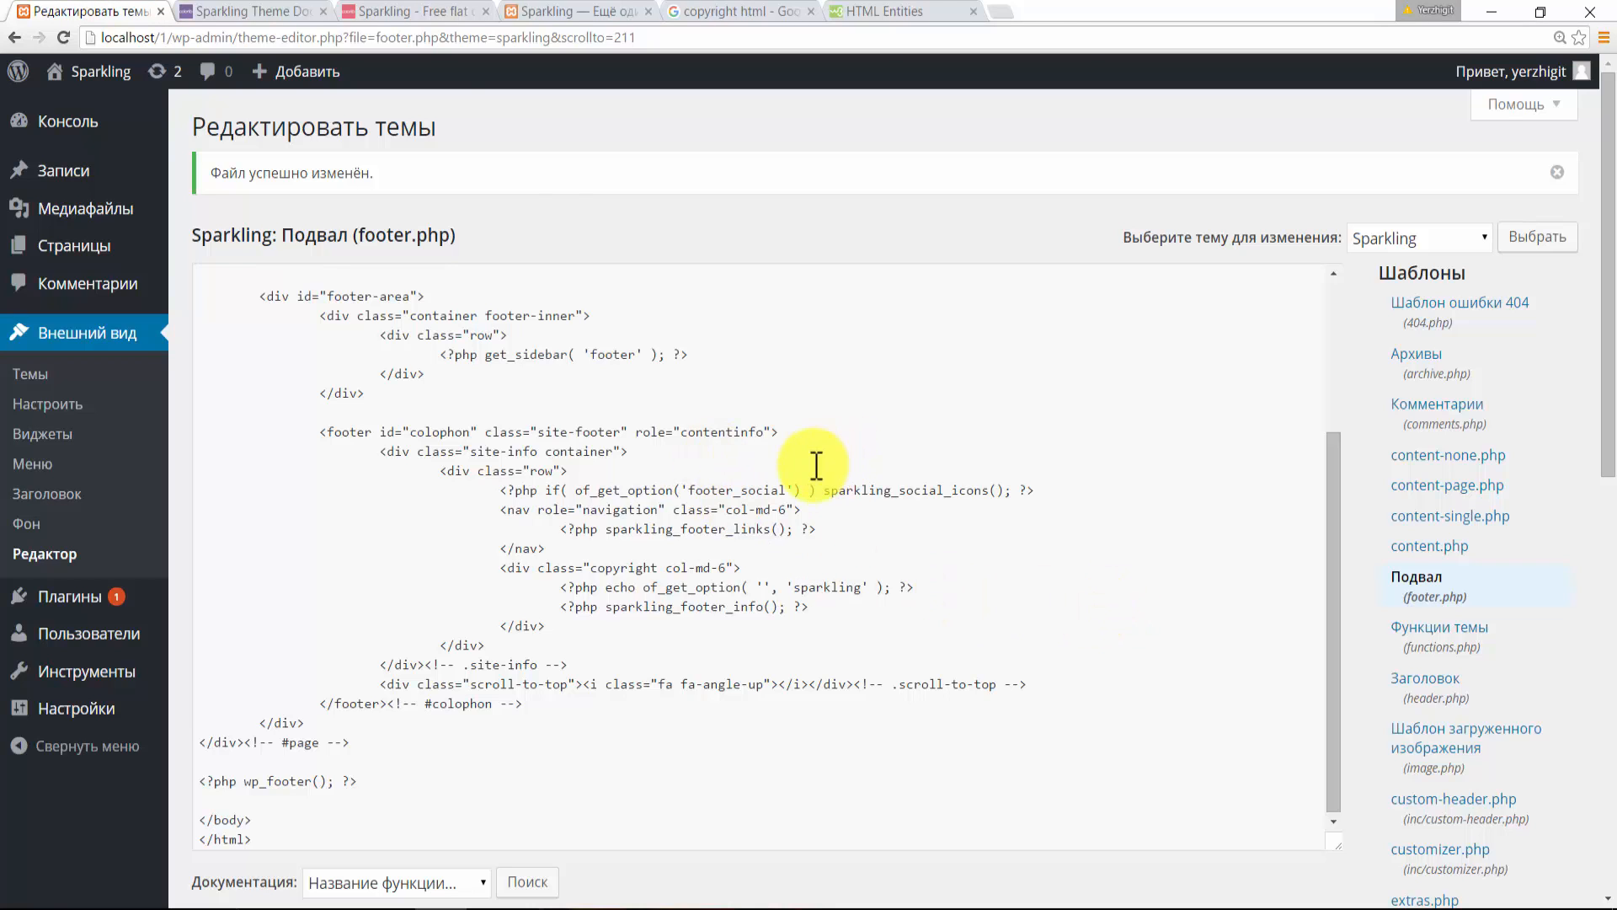
pyautogui.click(432, 12)
pyautogui.click(248, 11)
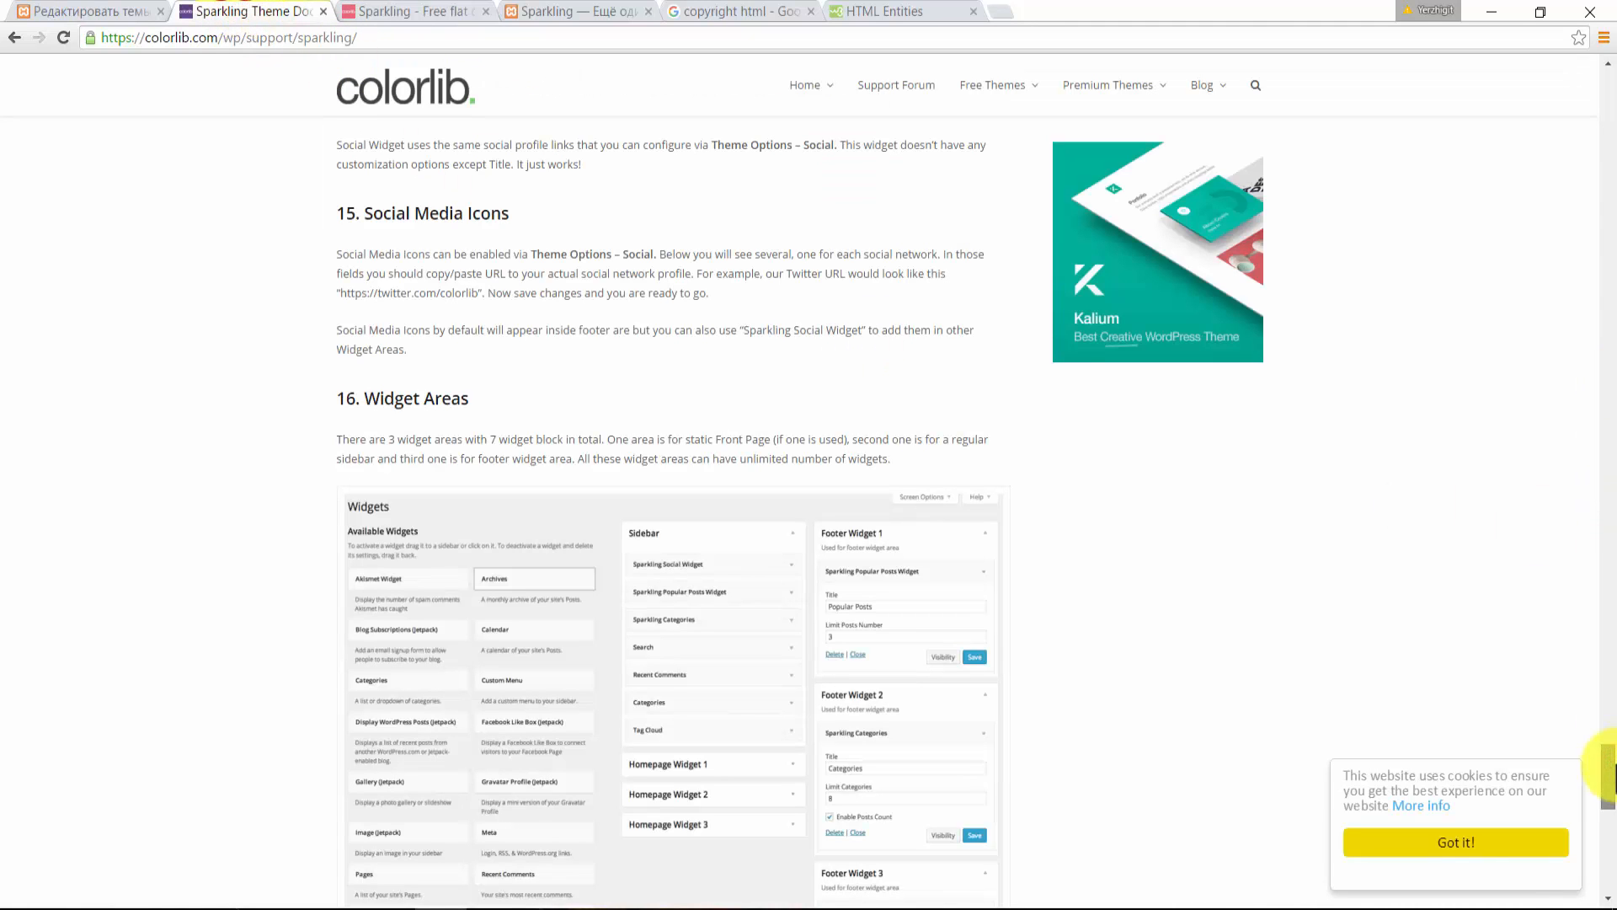
pyautogui.scroll(-3, 1613, 792)
pyautogui.moveTo(1615, 806); pyautogui.dragTo(1612, 587)
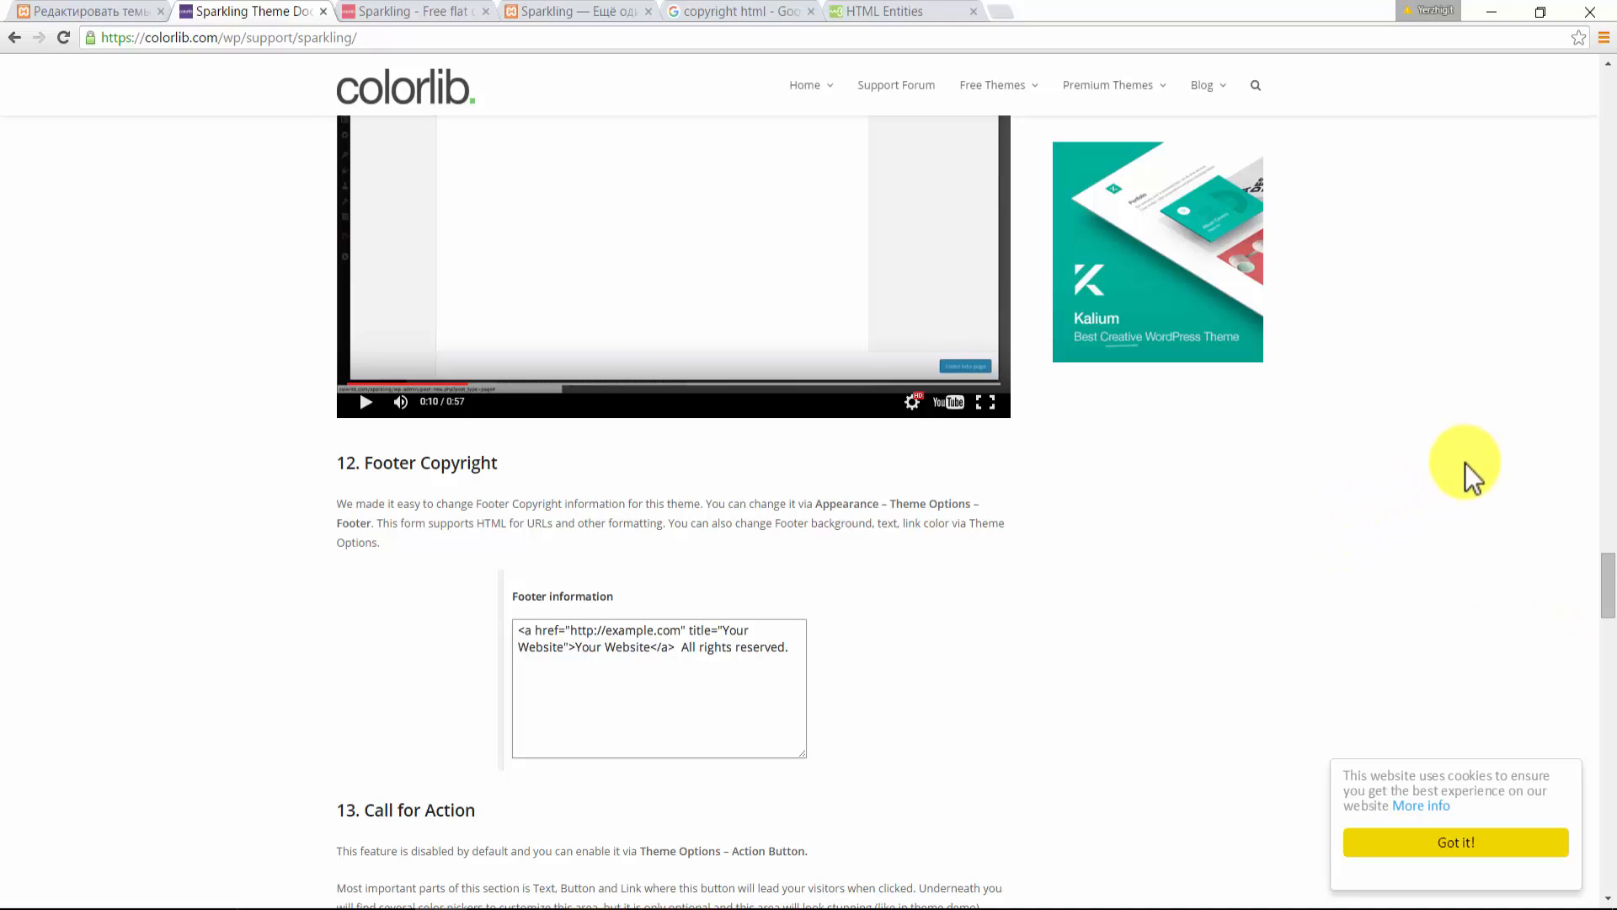
# - Review the footer copyright text under Нижний колонтитул in the customizer's Sparkling Options, and return to the customizer's main list
pyautogui.click(80, 11)
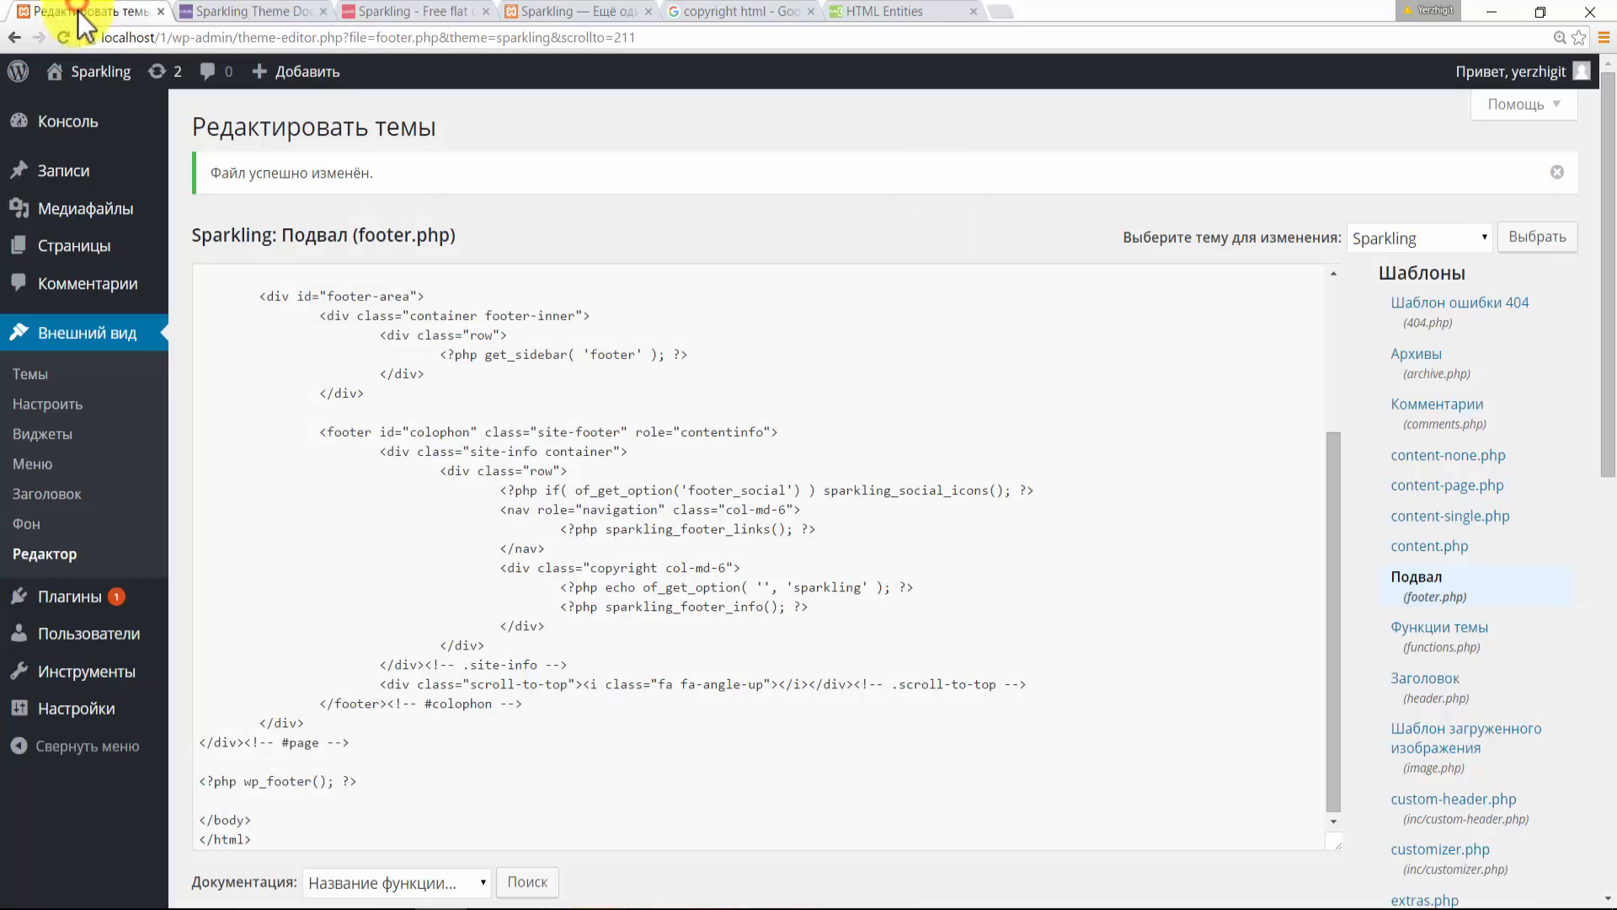
pyautogui.click(36, 411)
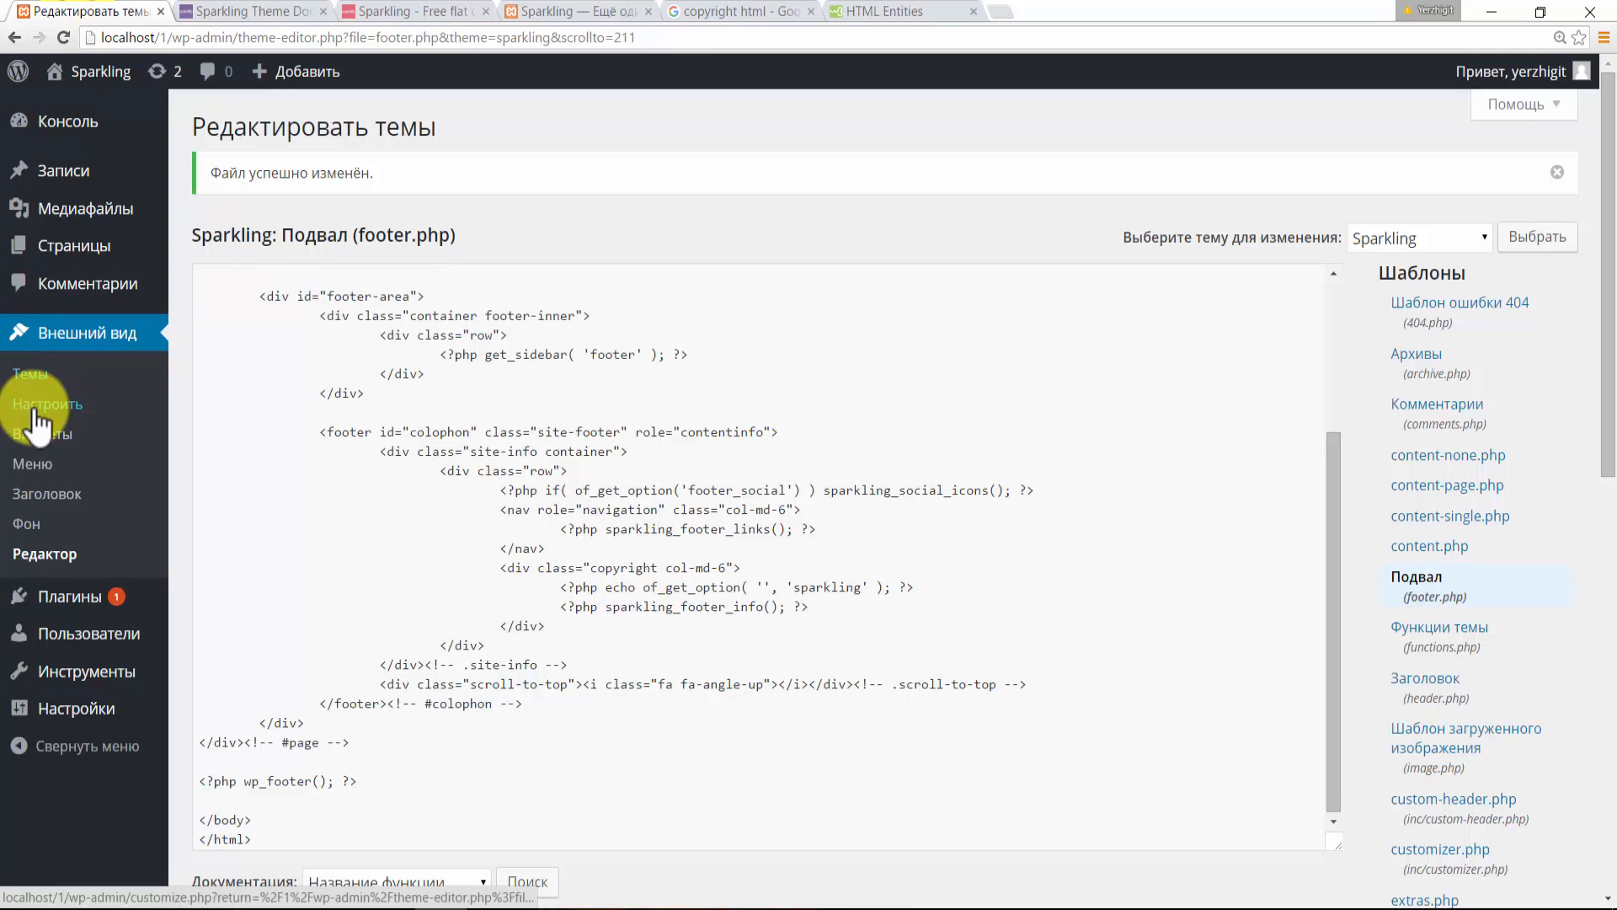
pyautogui.click(36, 411)
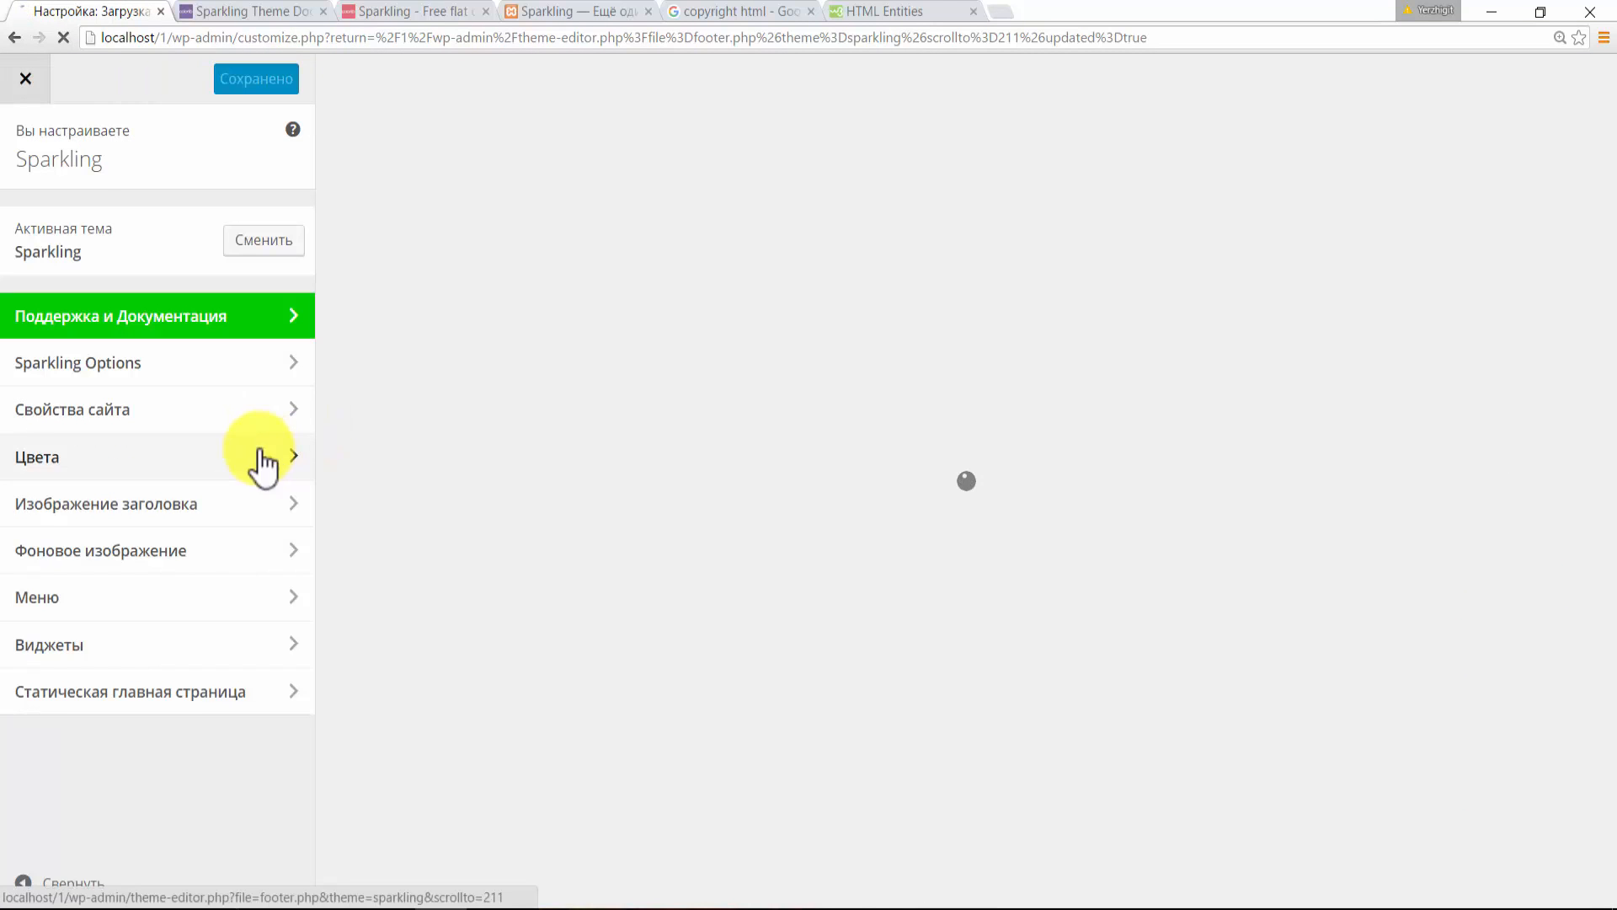
pyautogui.click(132, 363)
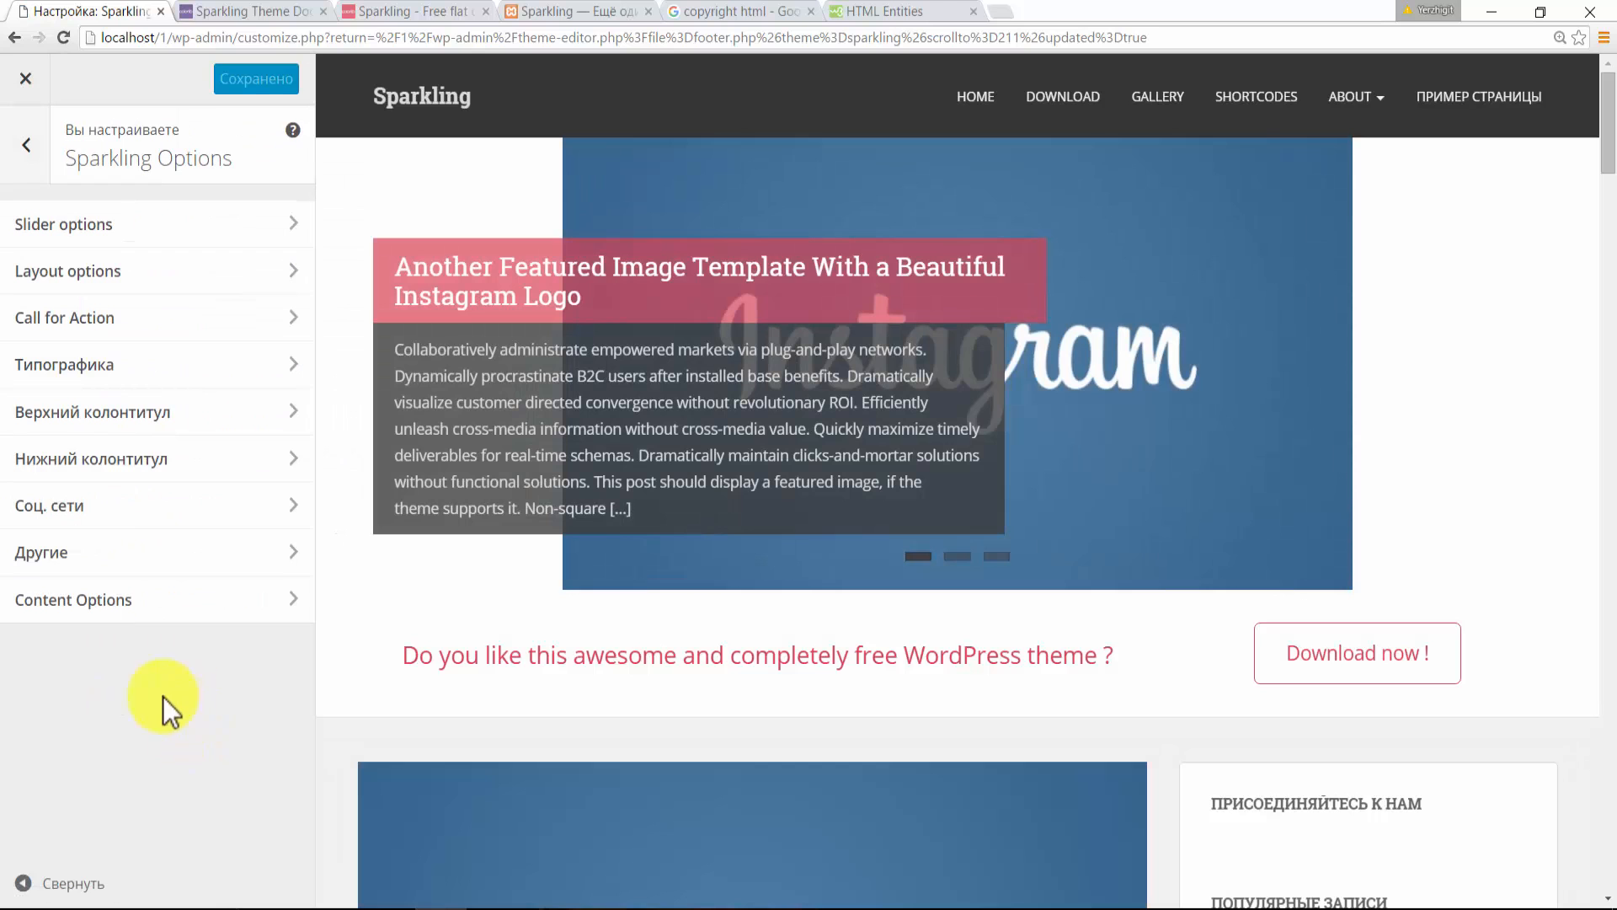
pyautogui.click(162, 462)
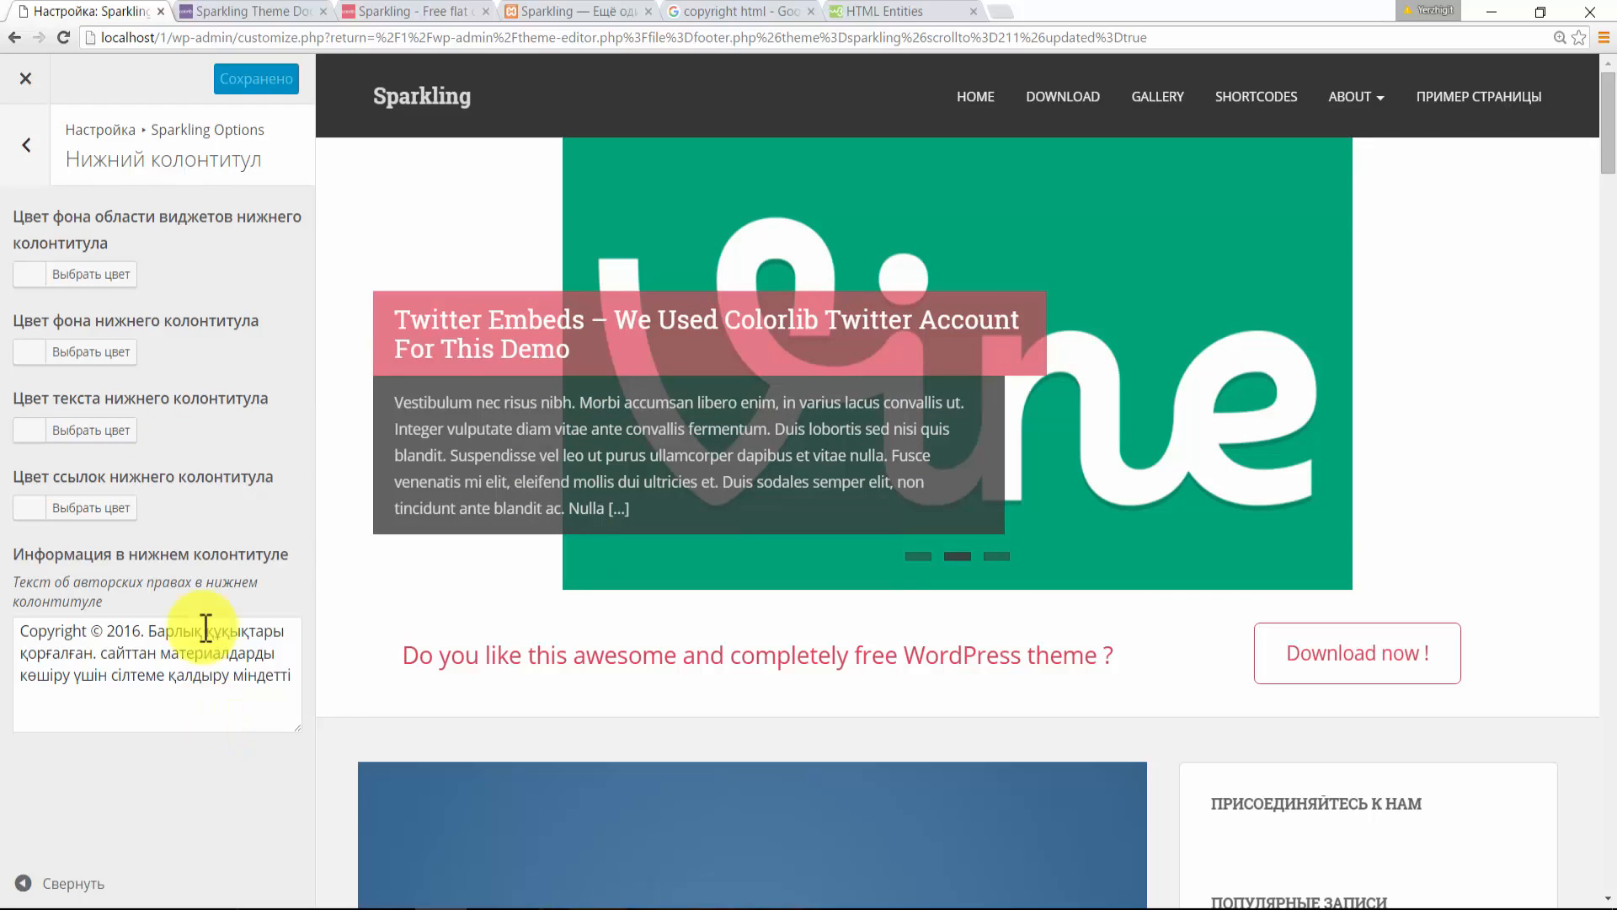
pyautogui.click(27, 148)
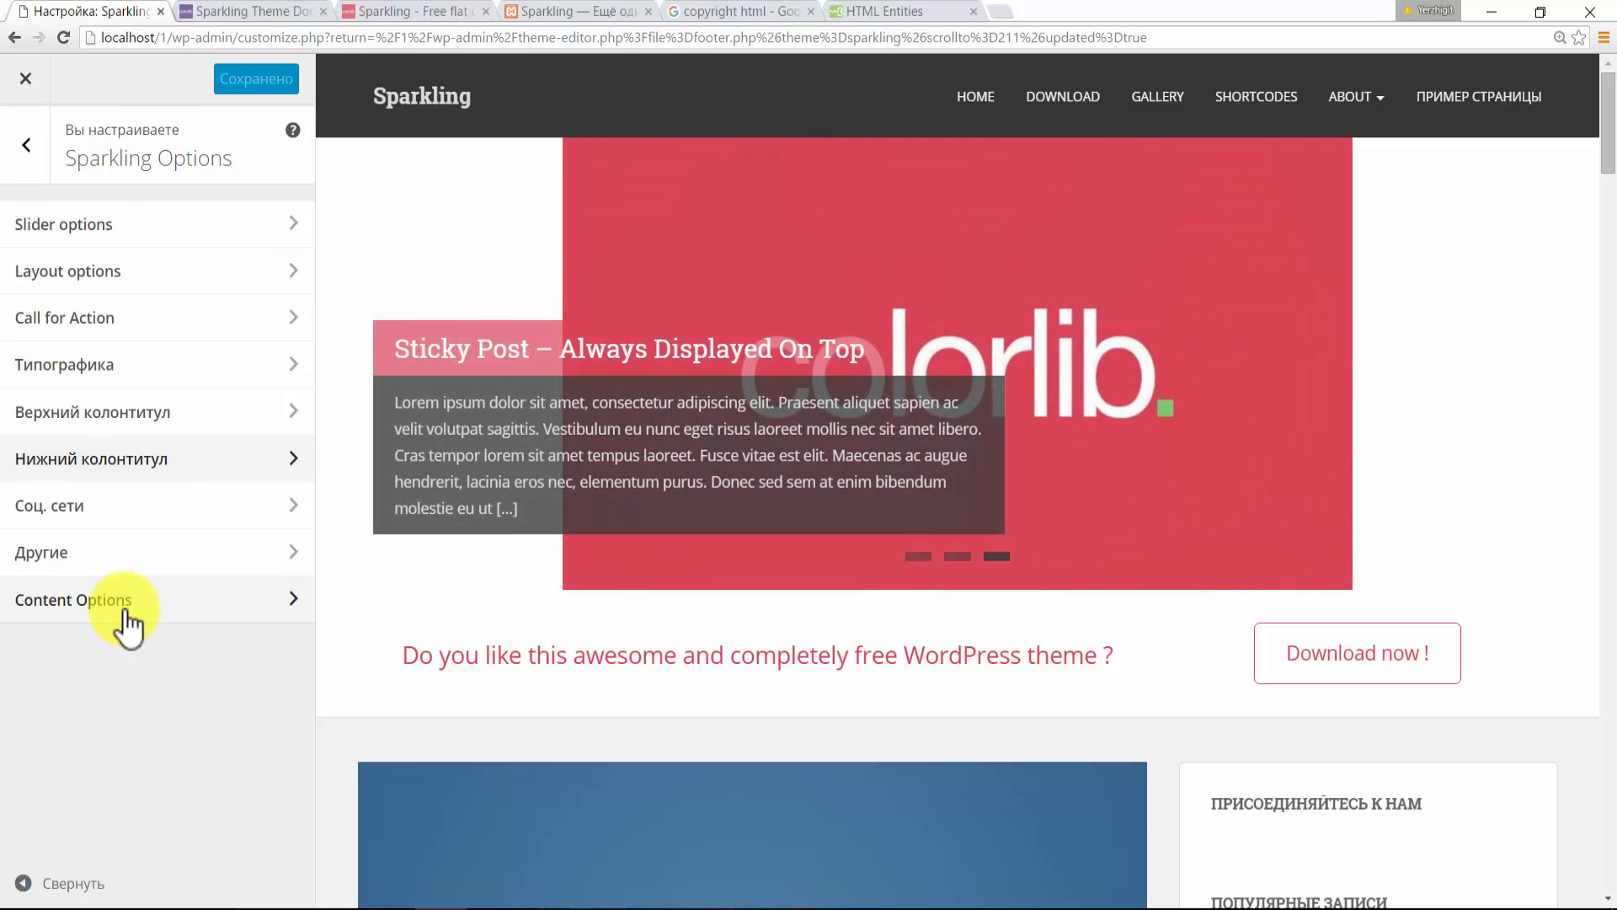
pyautogui.click(26, 145)
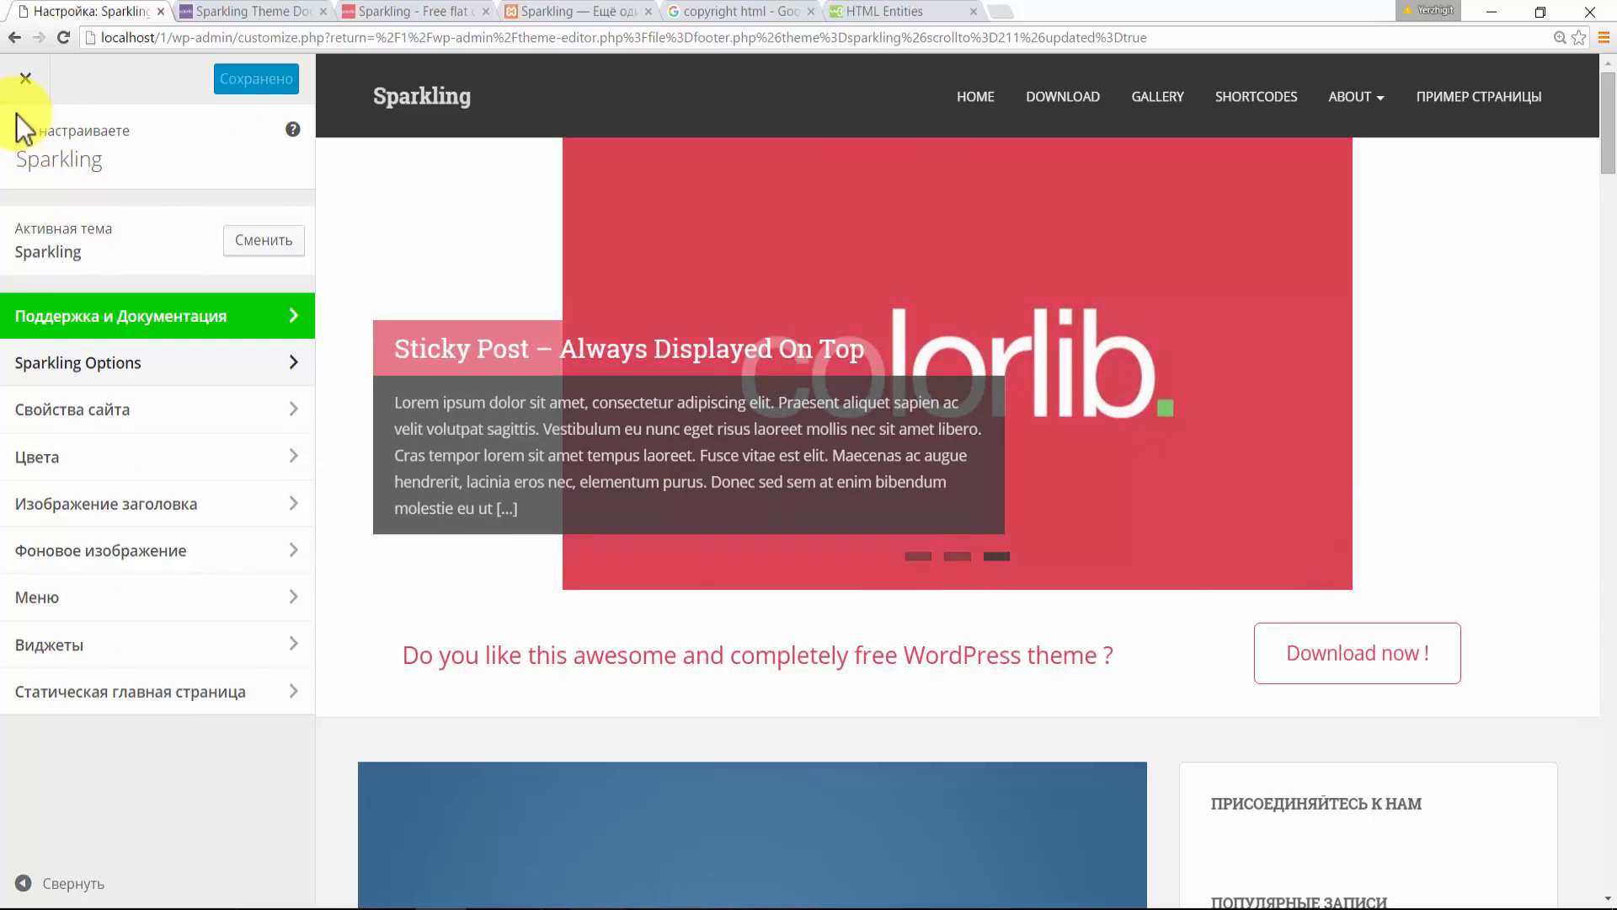
# - Close the customizer and compare the footer of the Colorlib Sparkling demo with the local site's footer
pyautogui.click(25, 81)
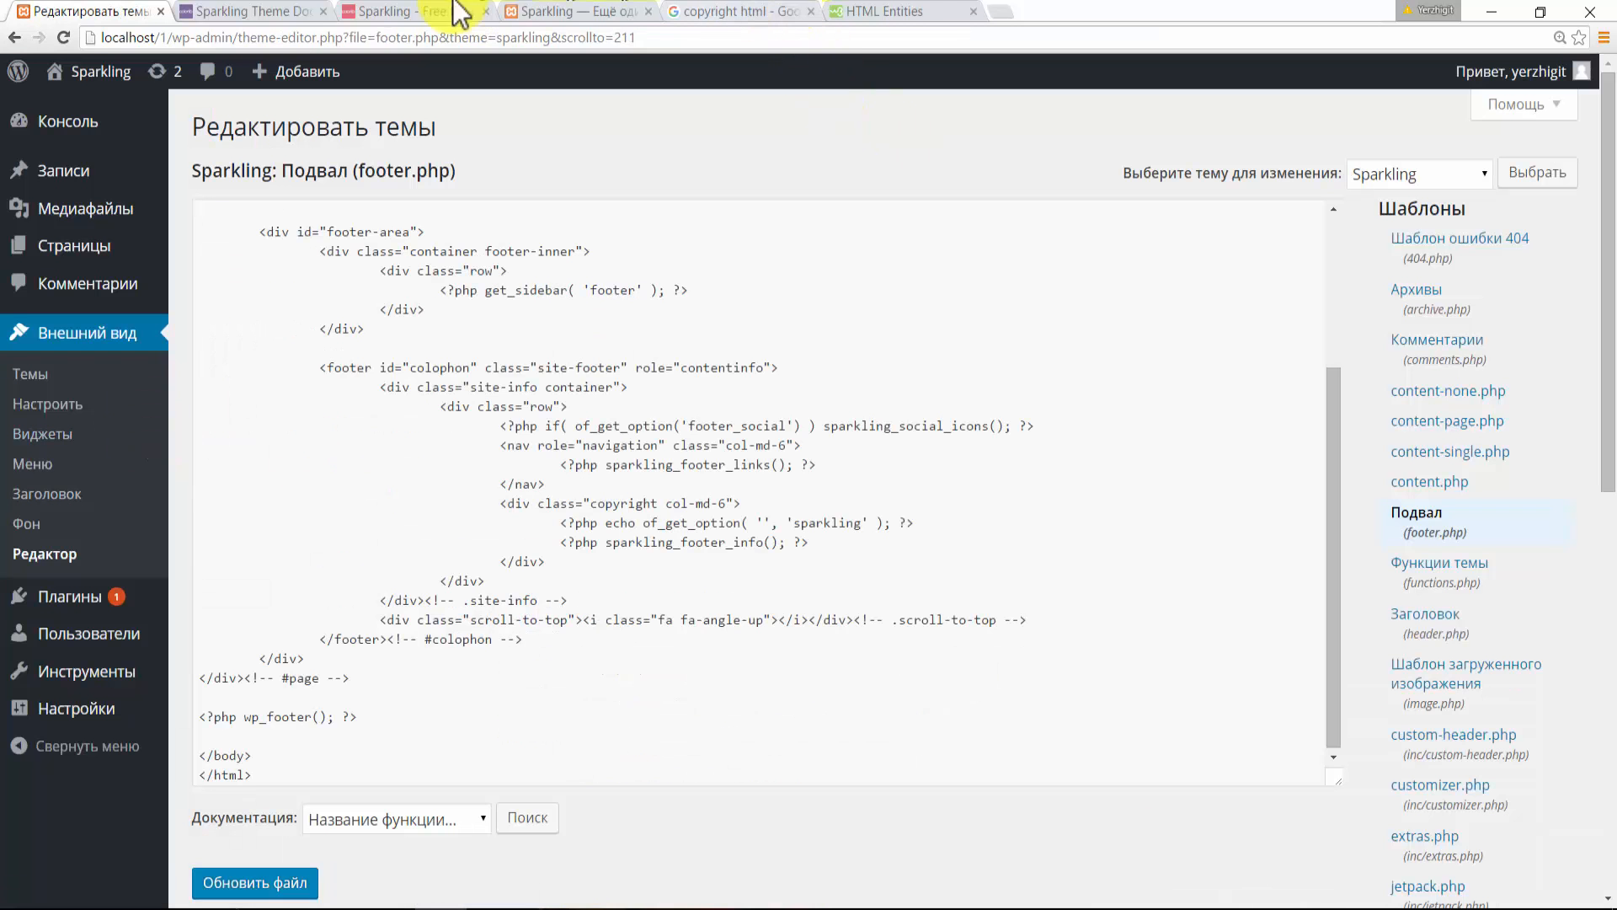
pyautogui.click(391, 12)
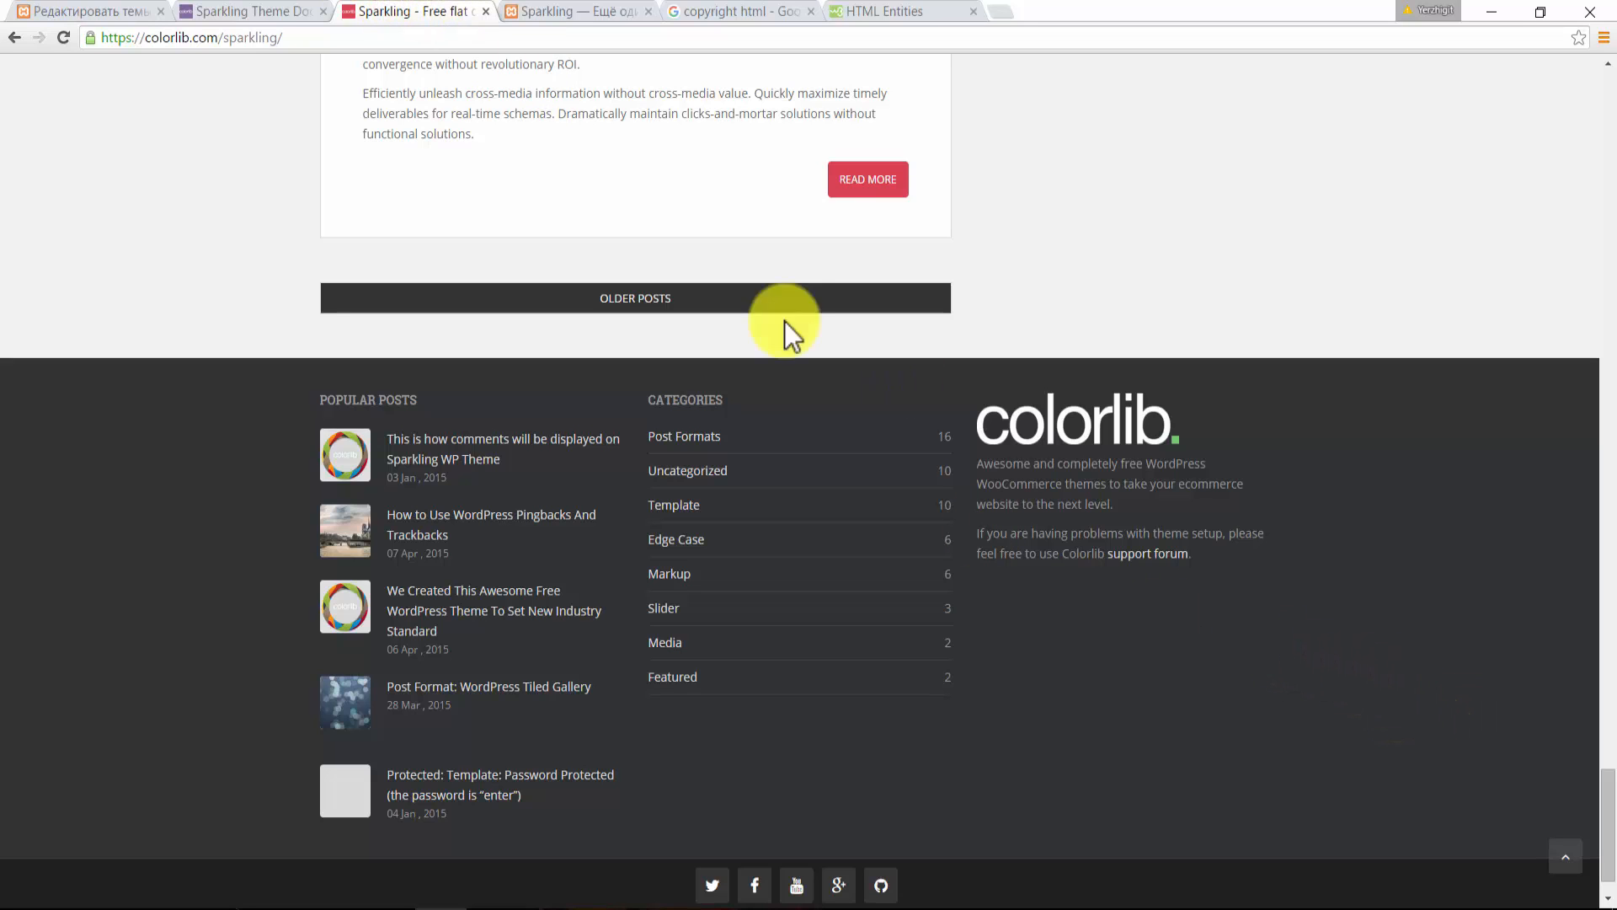
pyautogui.click(571, 15)
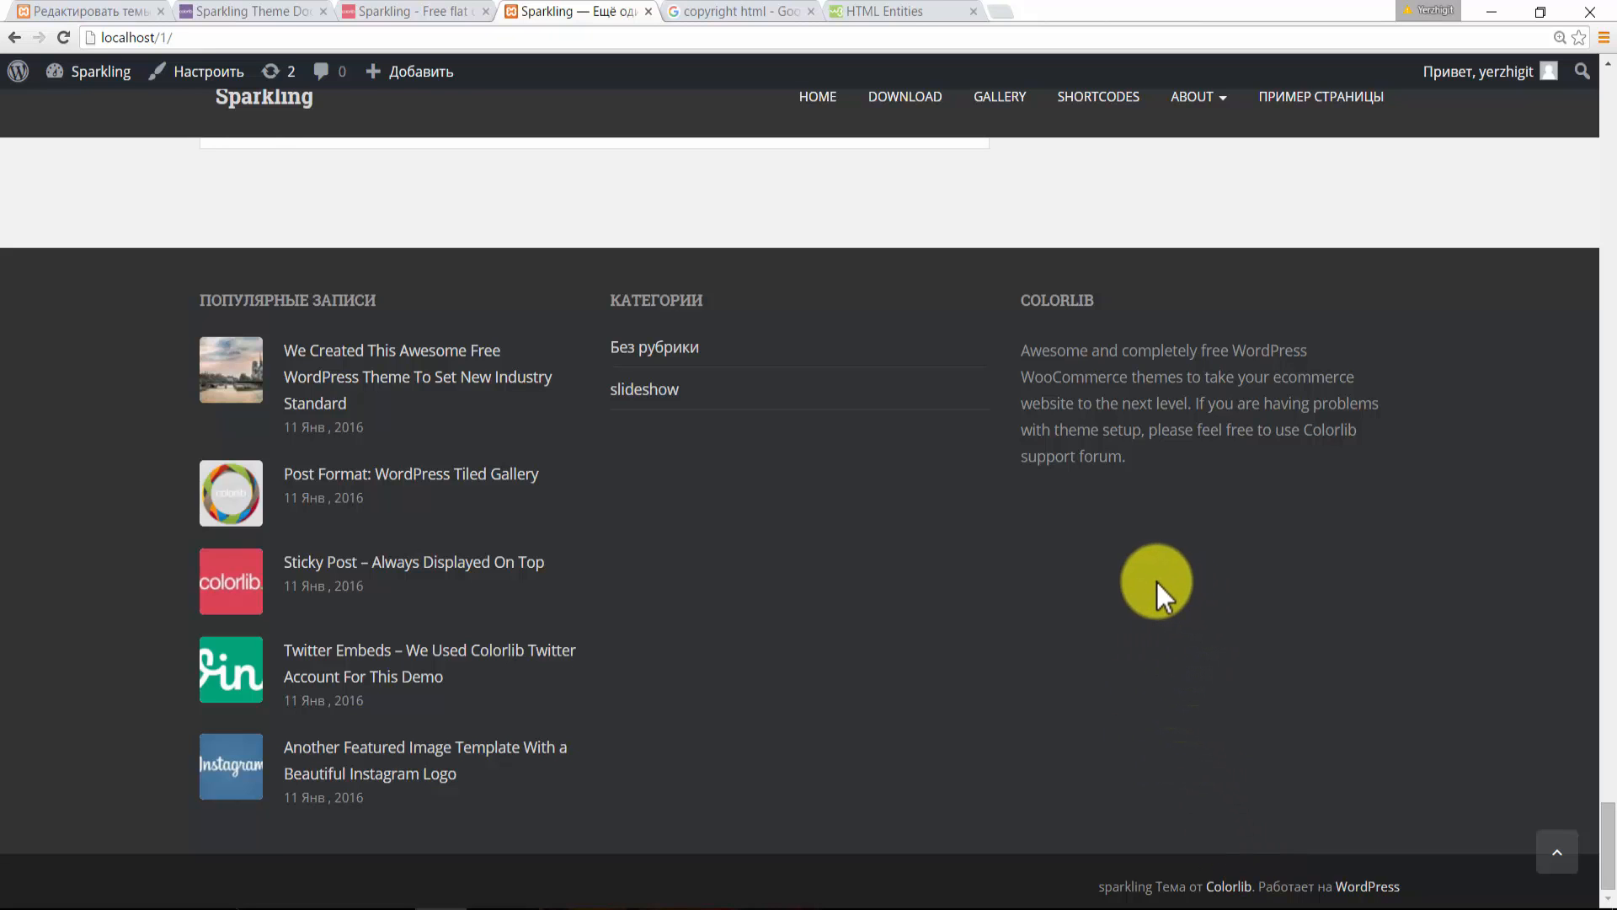
# - Examine the of_get_option and sparkling_footer_info calls in the copyright block of footer.php
pyautogui.click(109, 15)
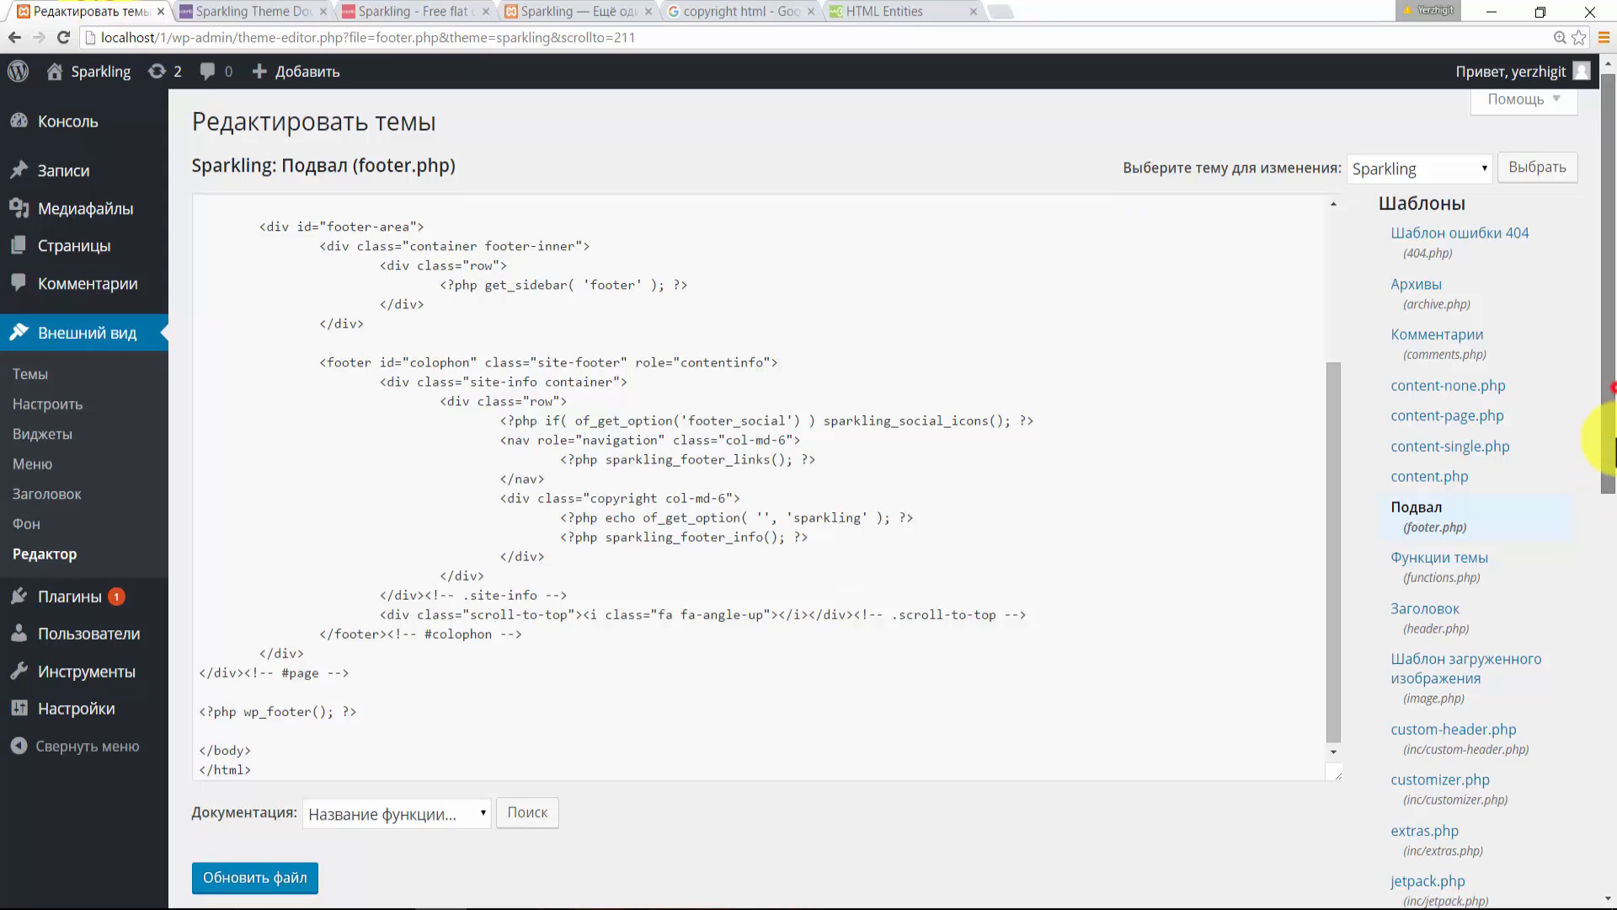
pyautogui.scroll(-1, 1601, 463)
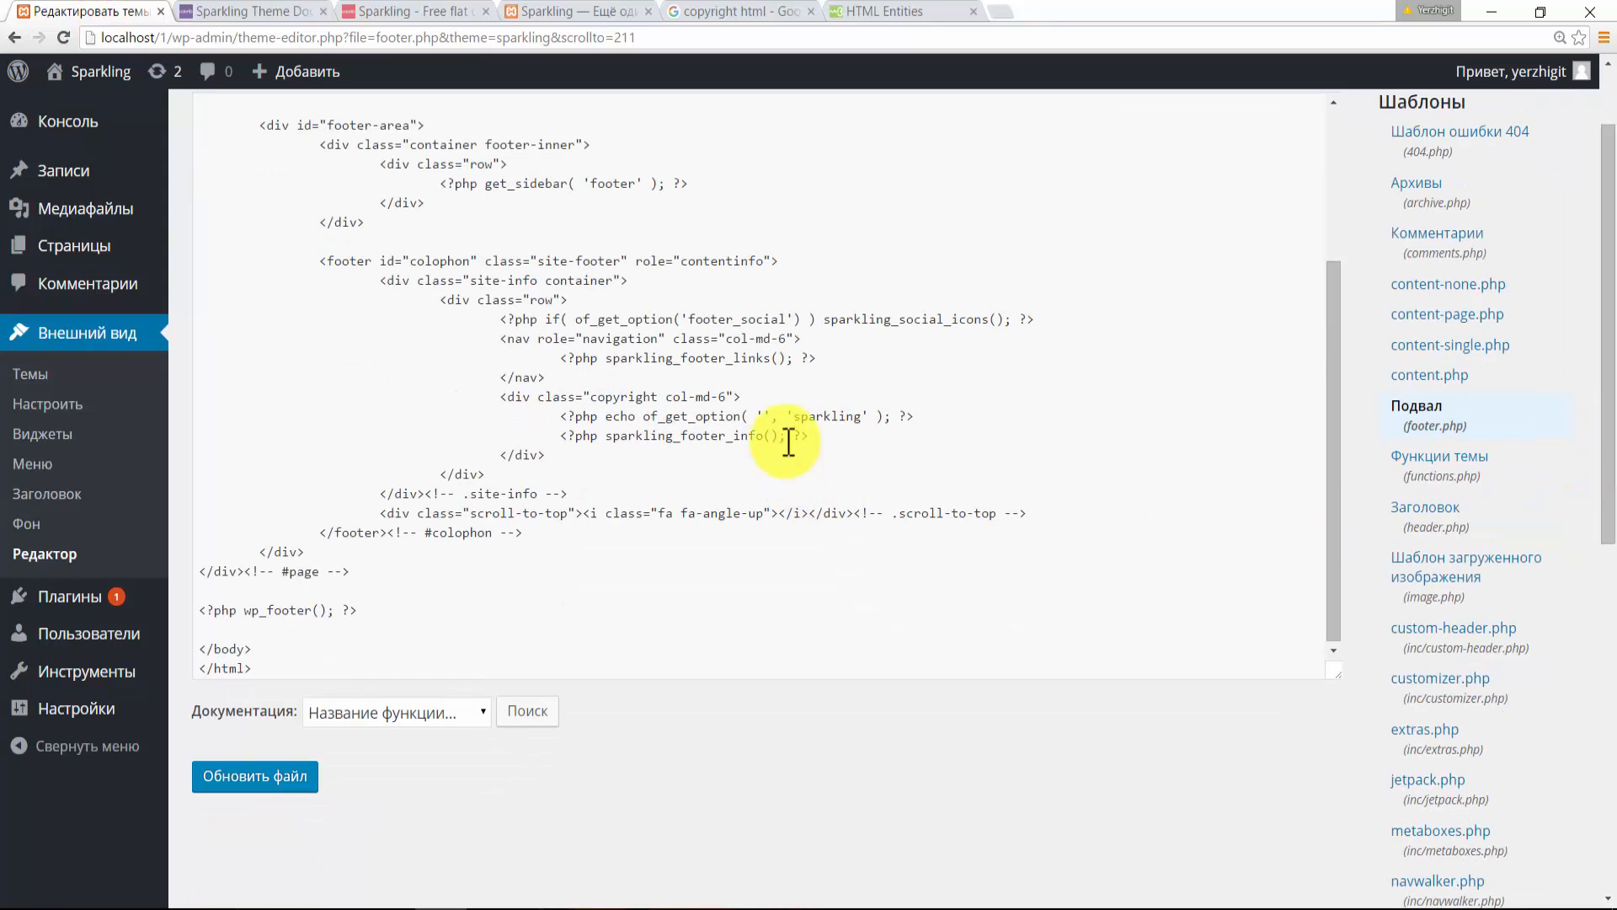
pyautogui.click(764, 416)
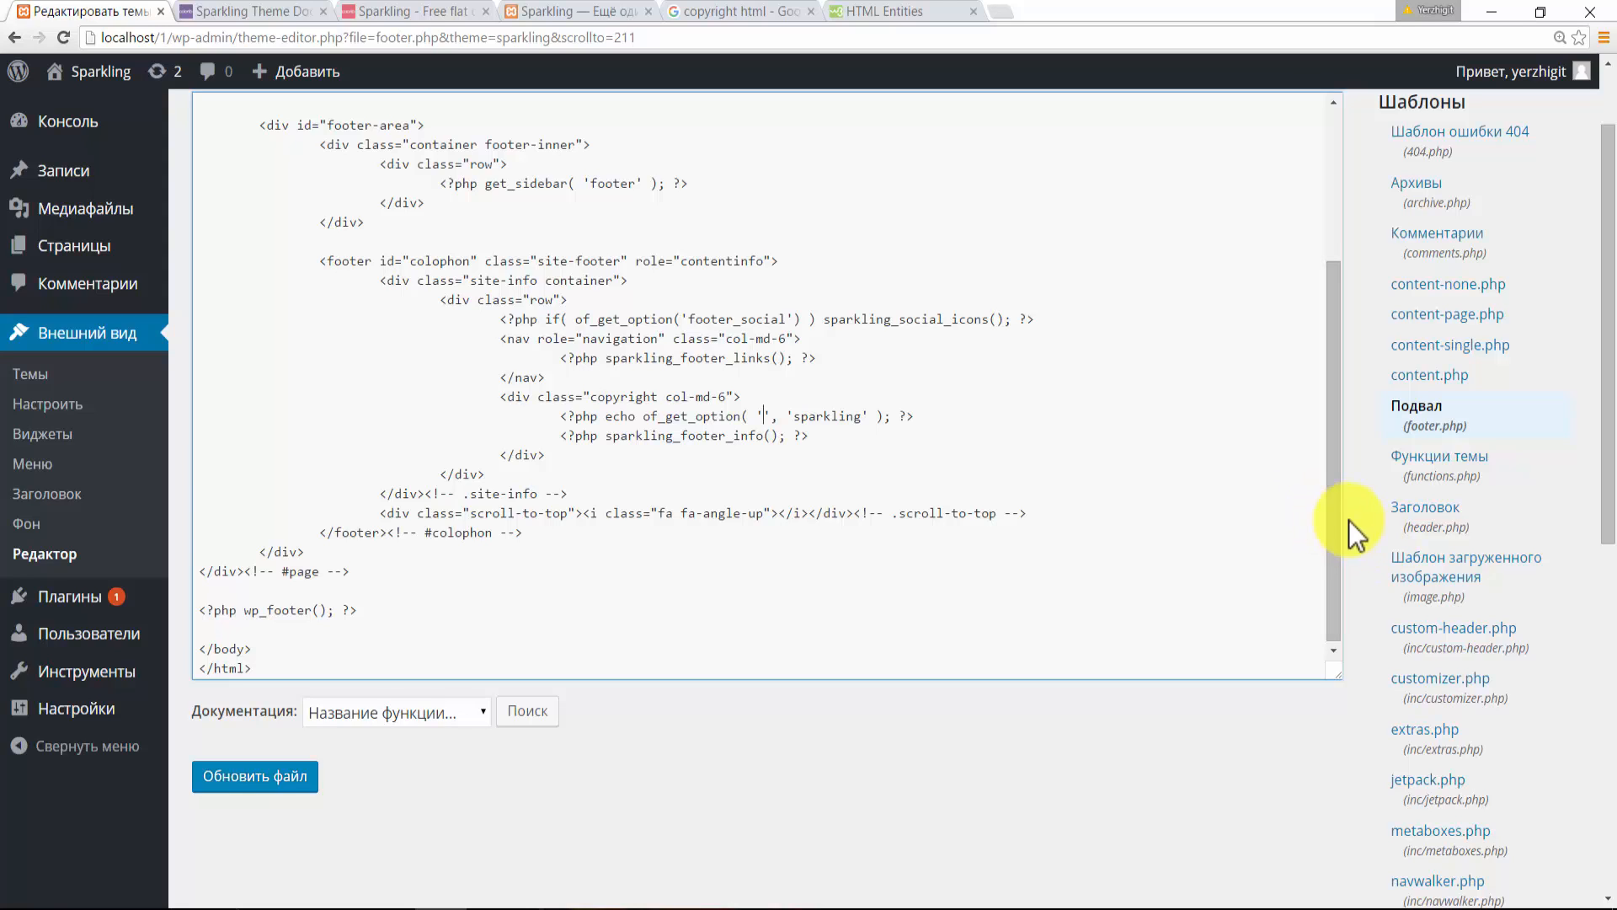
pyautogui.moveTo(1332, 514); pyautogui.dragTo(1339, 575)
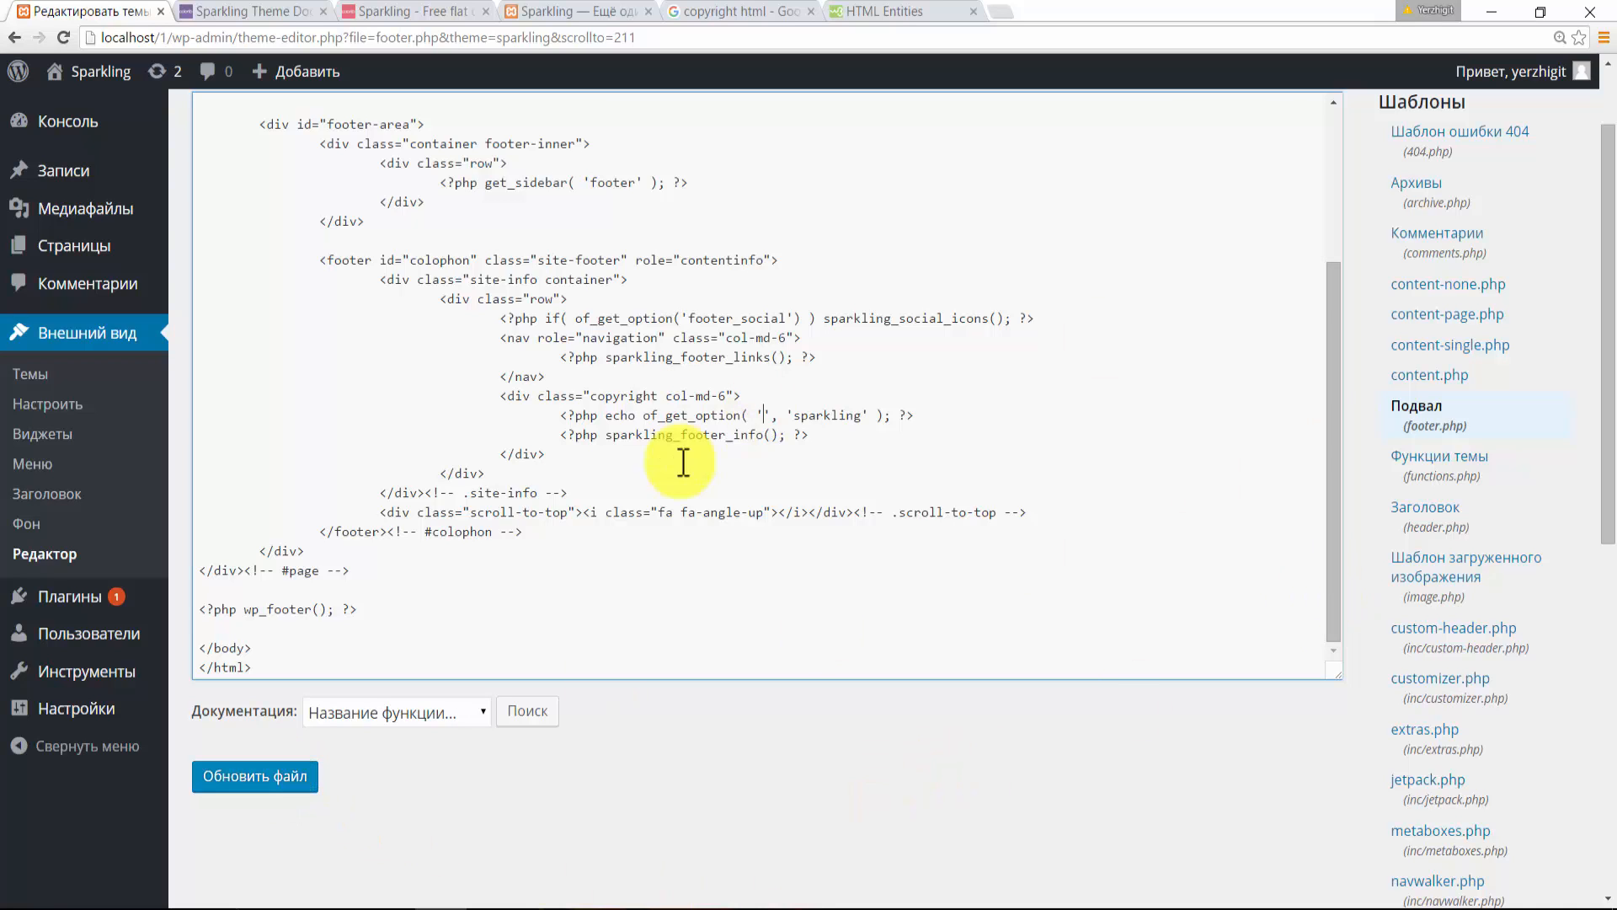
# - Look through the local site's home page and its sidebar widgets, down to the Рубрики list
pyautogui.click(556, 13)
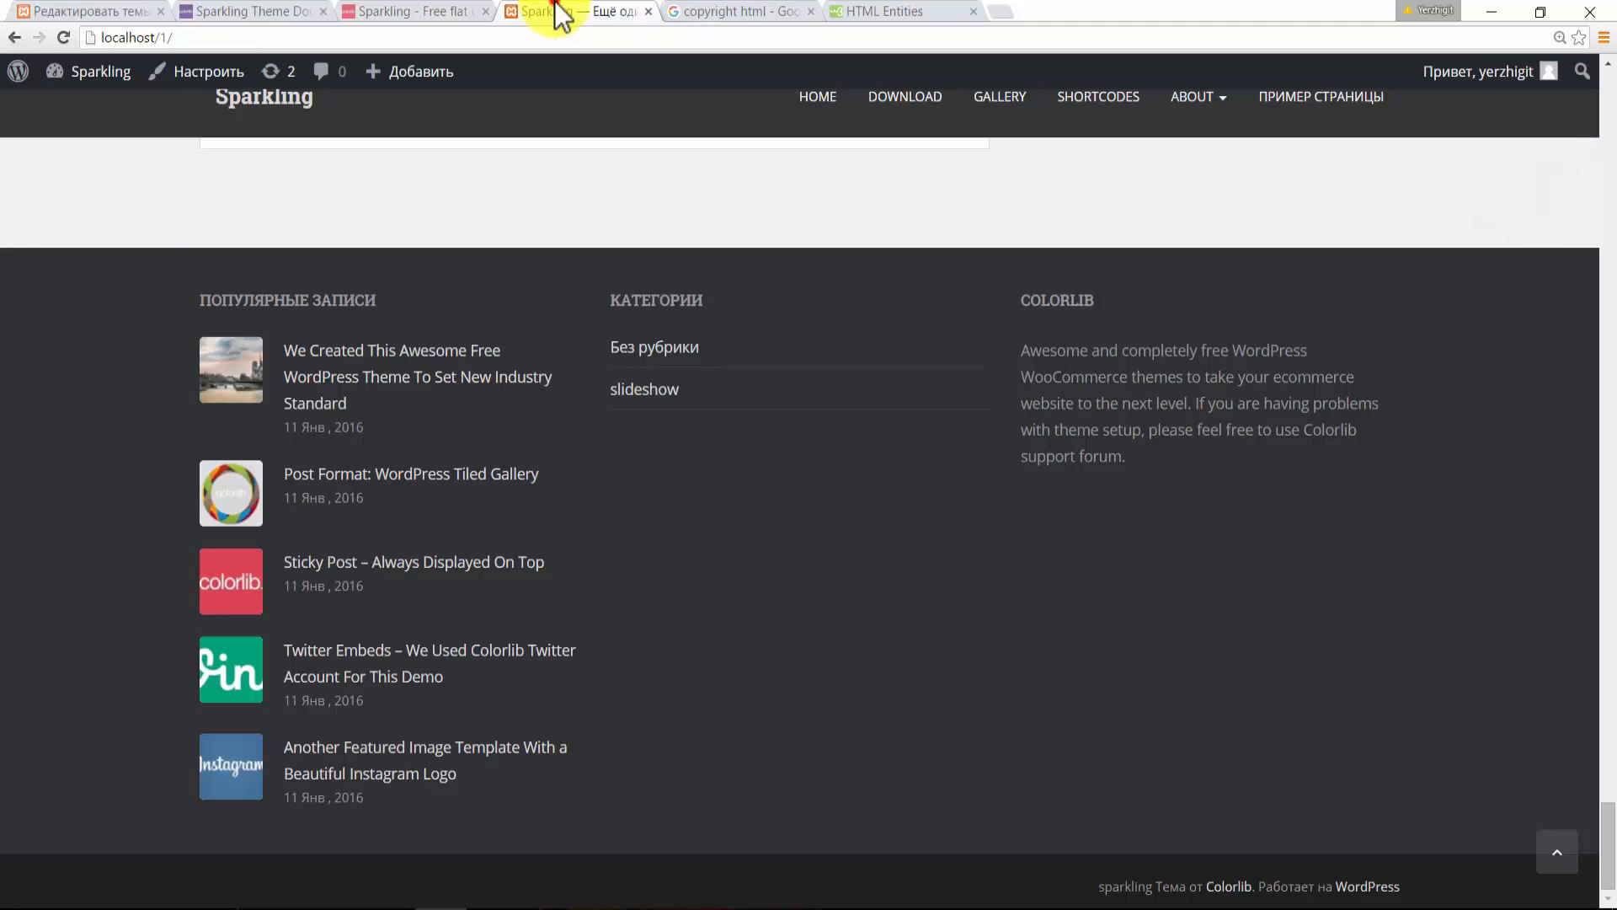
pyautogui.moveTo(1614, 832); pyautogui.dragTo(1613, 347)
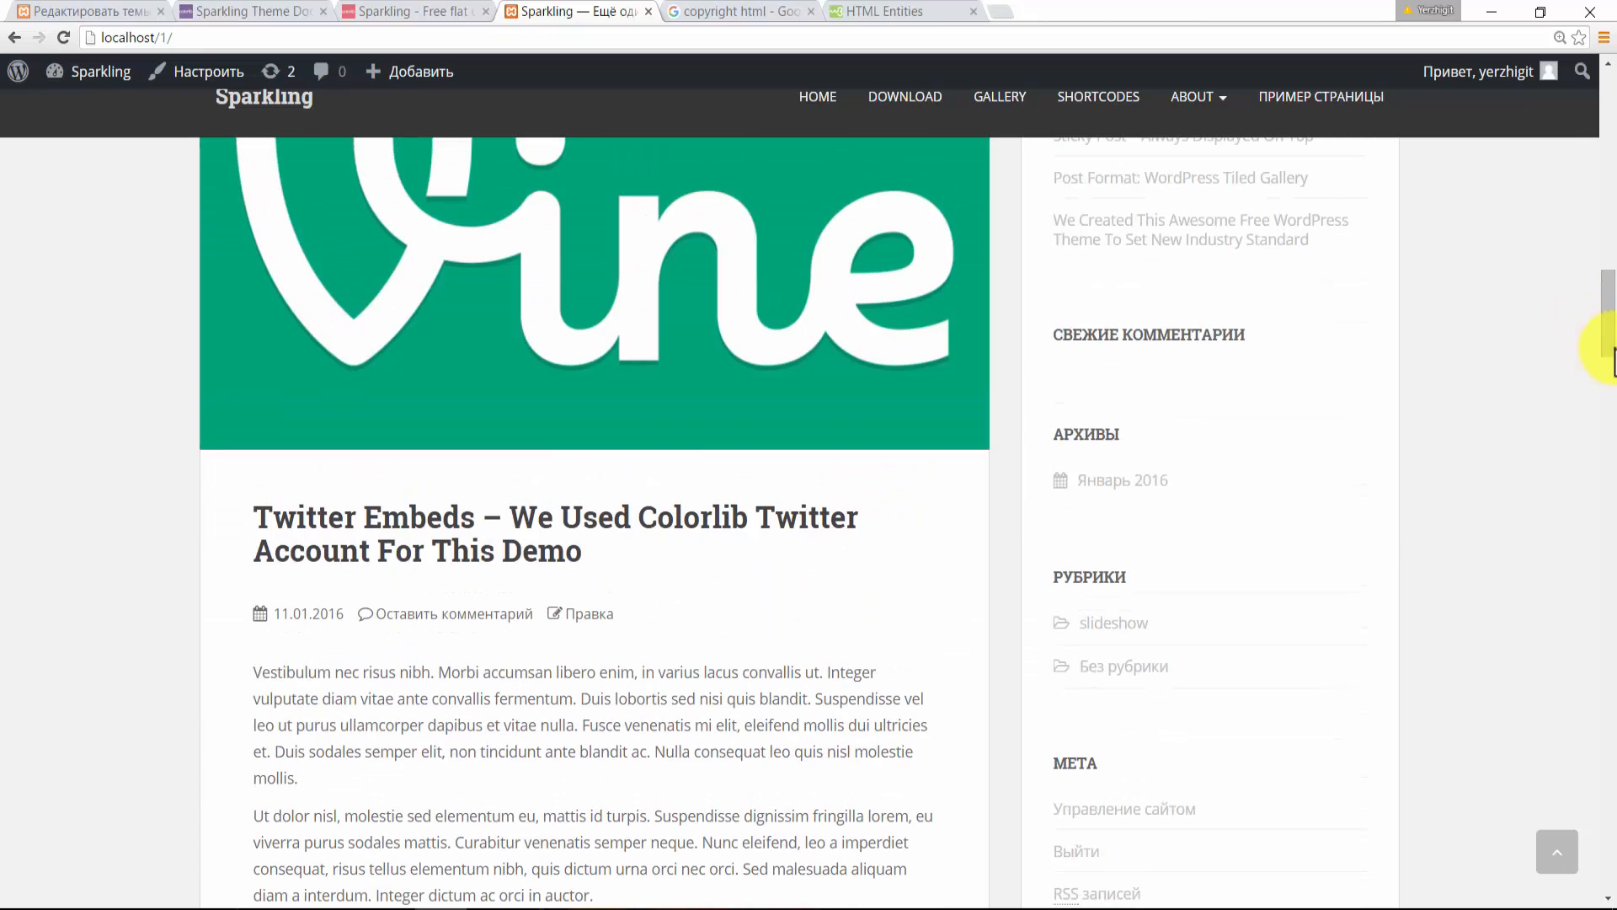
pyautogui.scroll(6, 1607, 325)
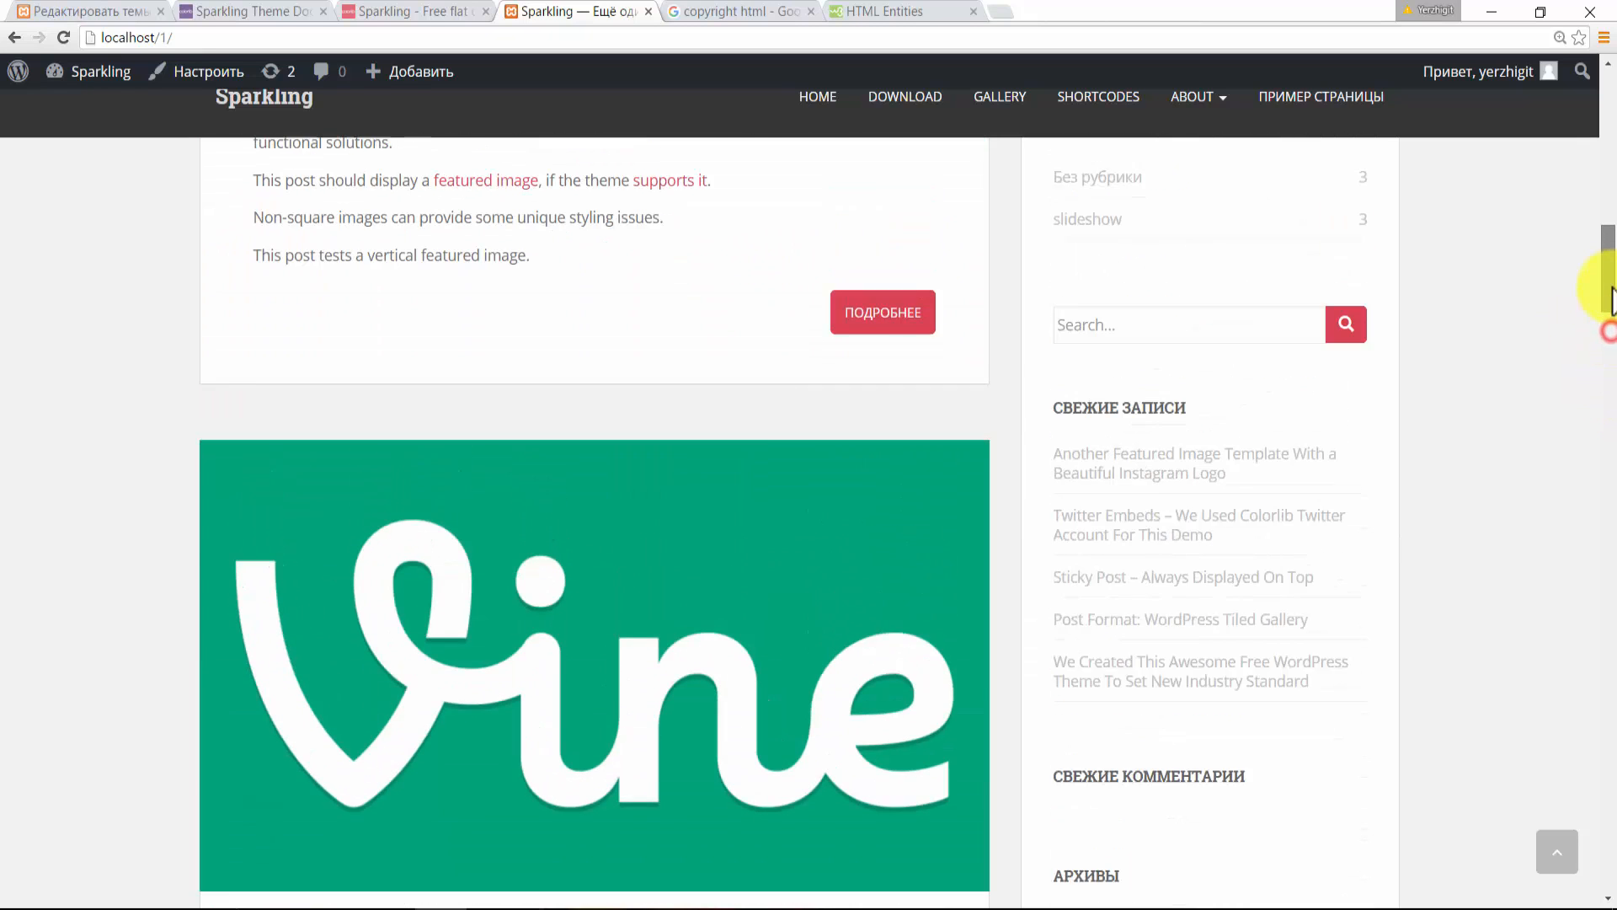
pyautogui.scroll(2, 1610, 262)
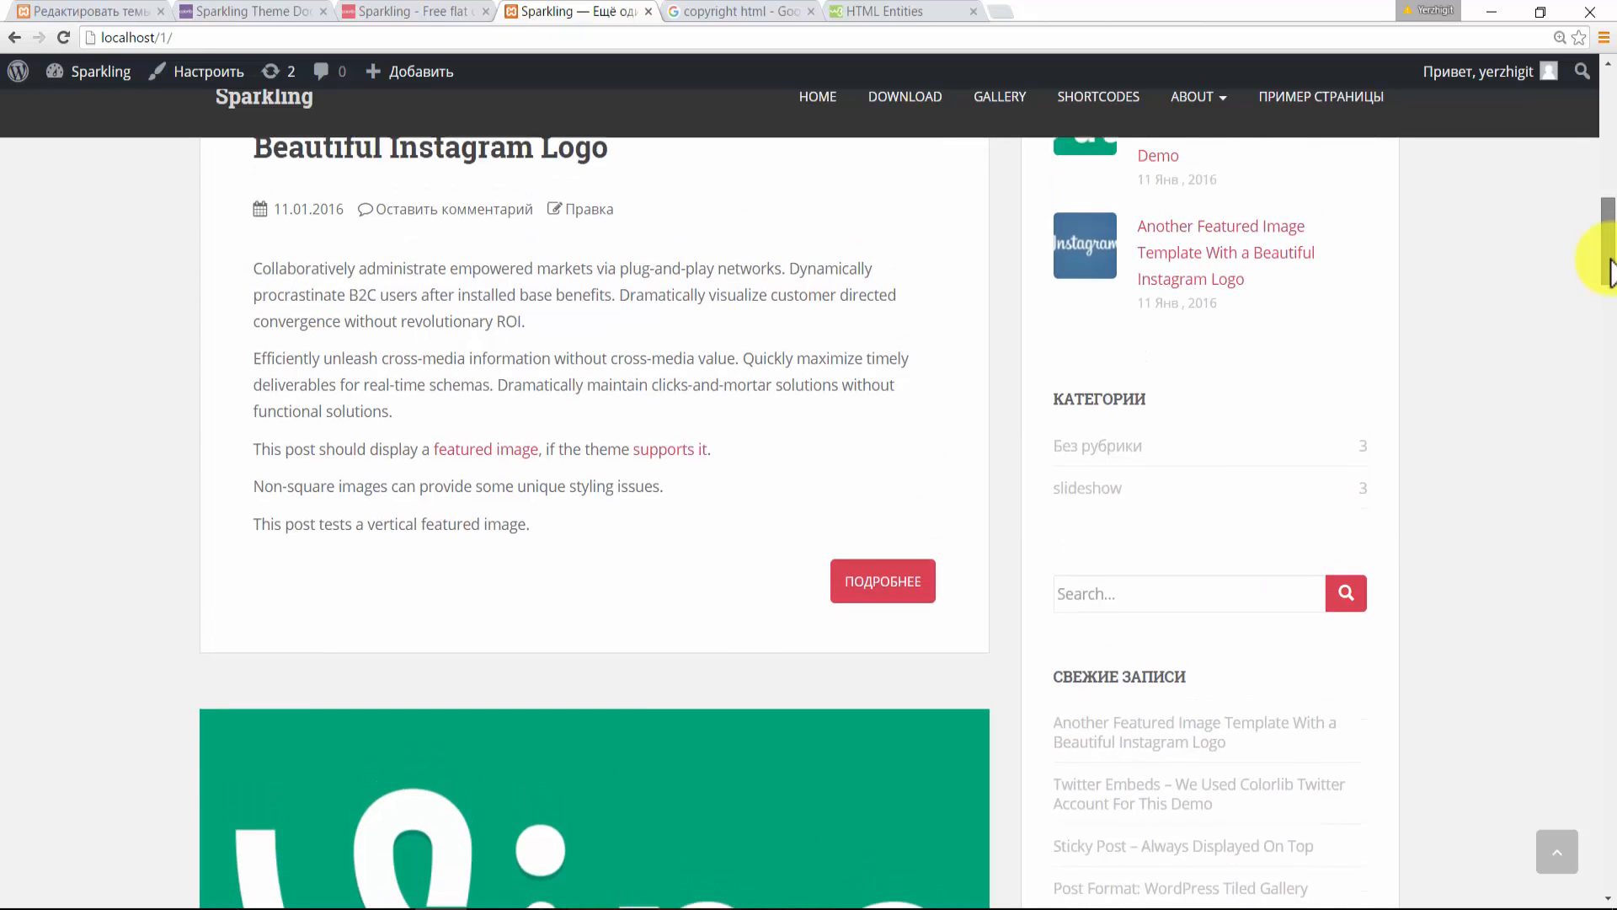
pyautogui.scroll(-4, 1610, 278)
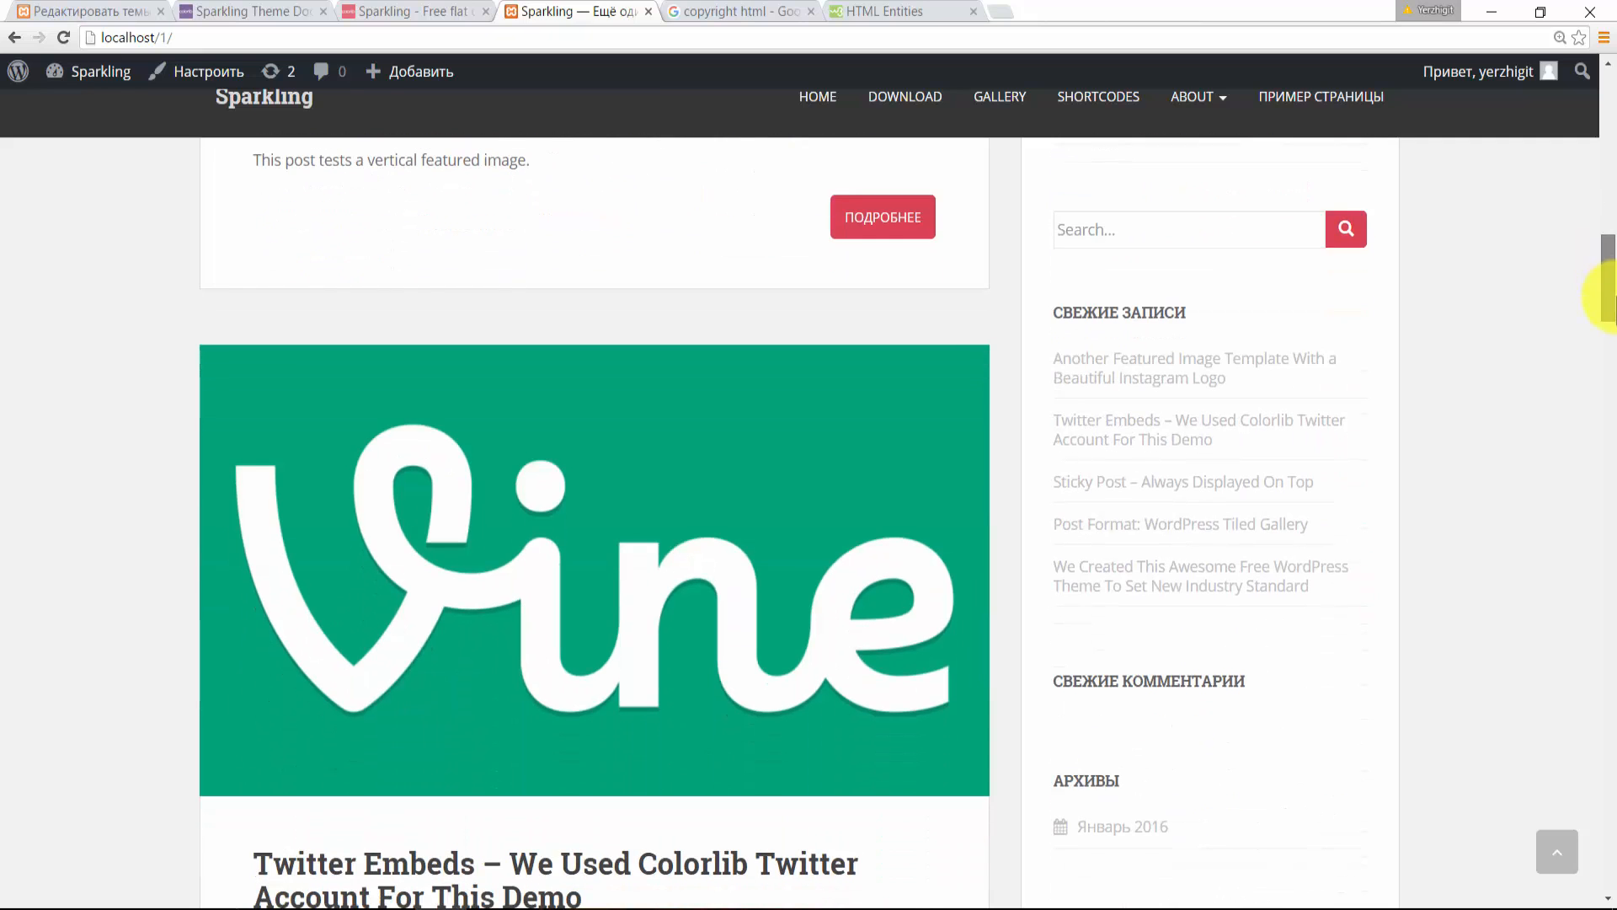
pyautogui.scroll(-7, 1610, 320)
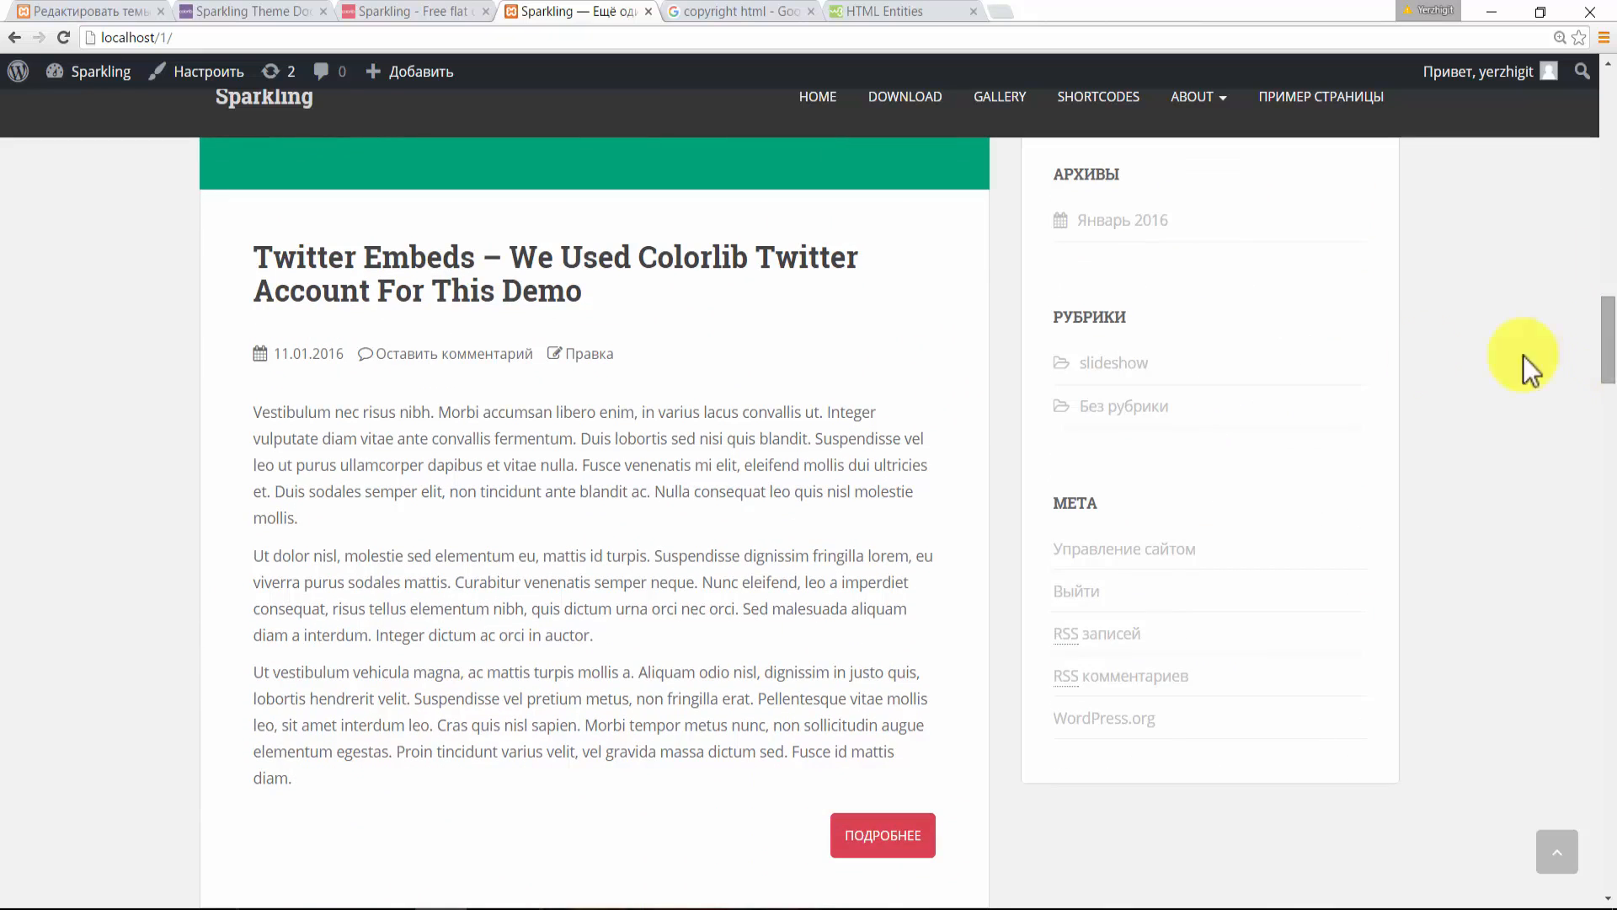
# - View the local slideshow category archive, return to the home page, and compare its category list with the Colorlib demo's sidebar
pyautogui.click(1116, 363)
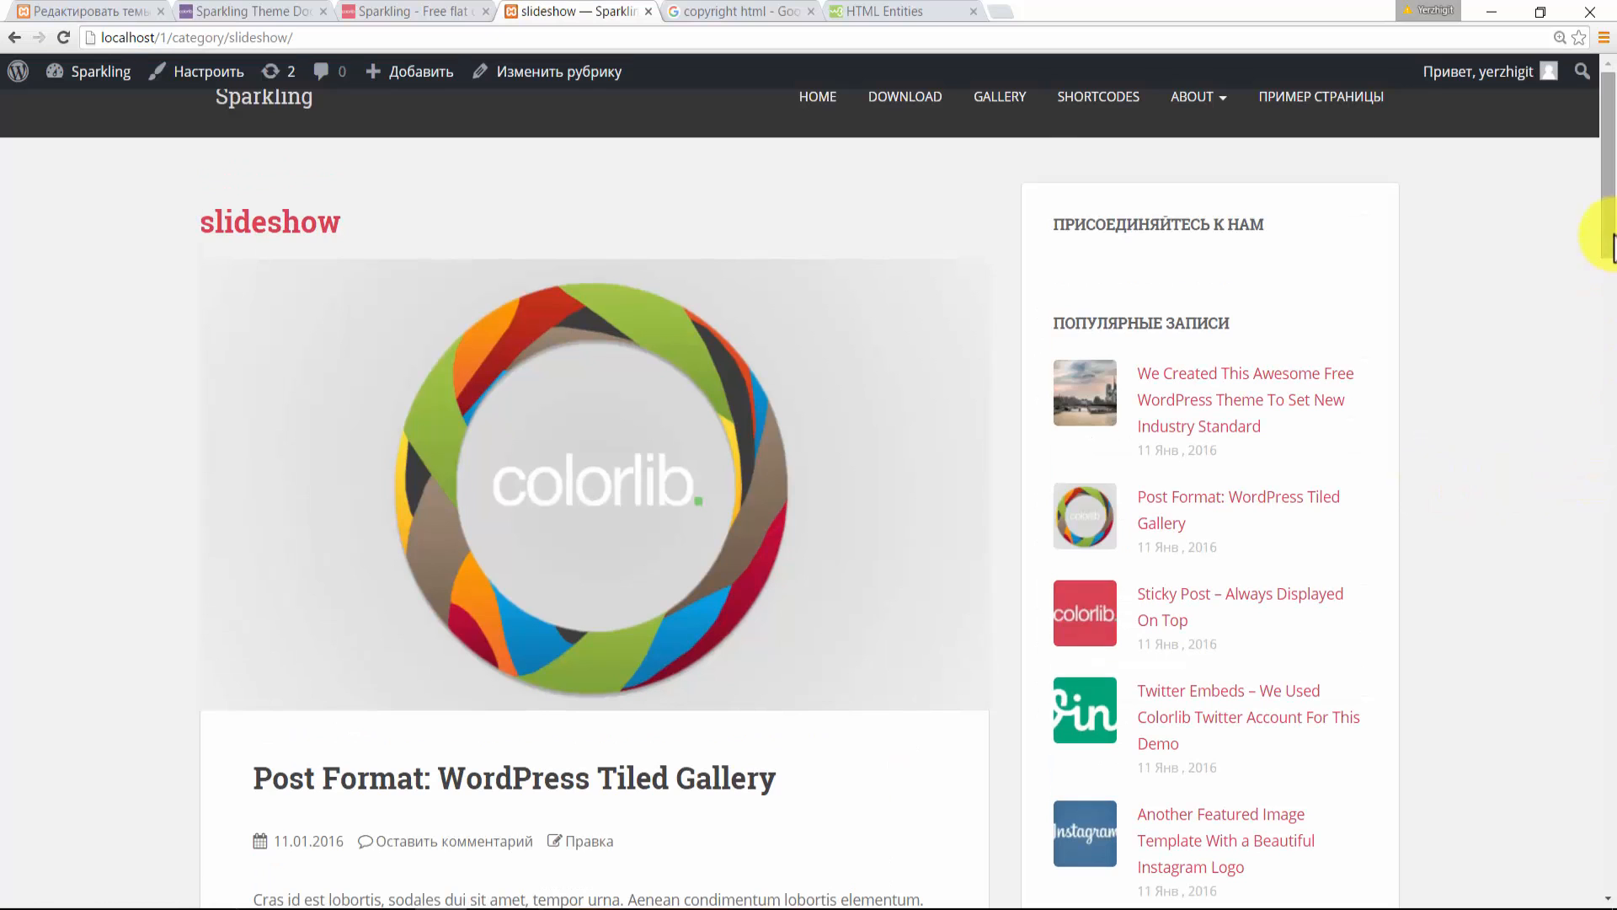
pyautogui.moveTo(1613, 236); pyautogui.dragTo(1613, 350)
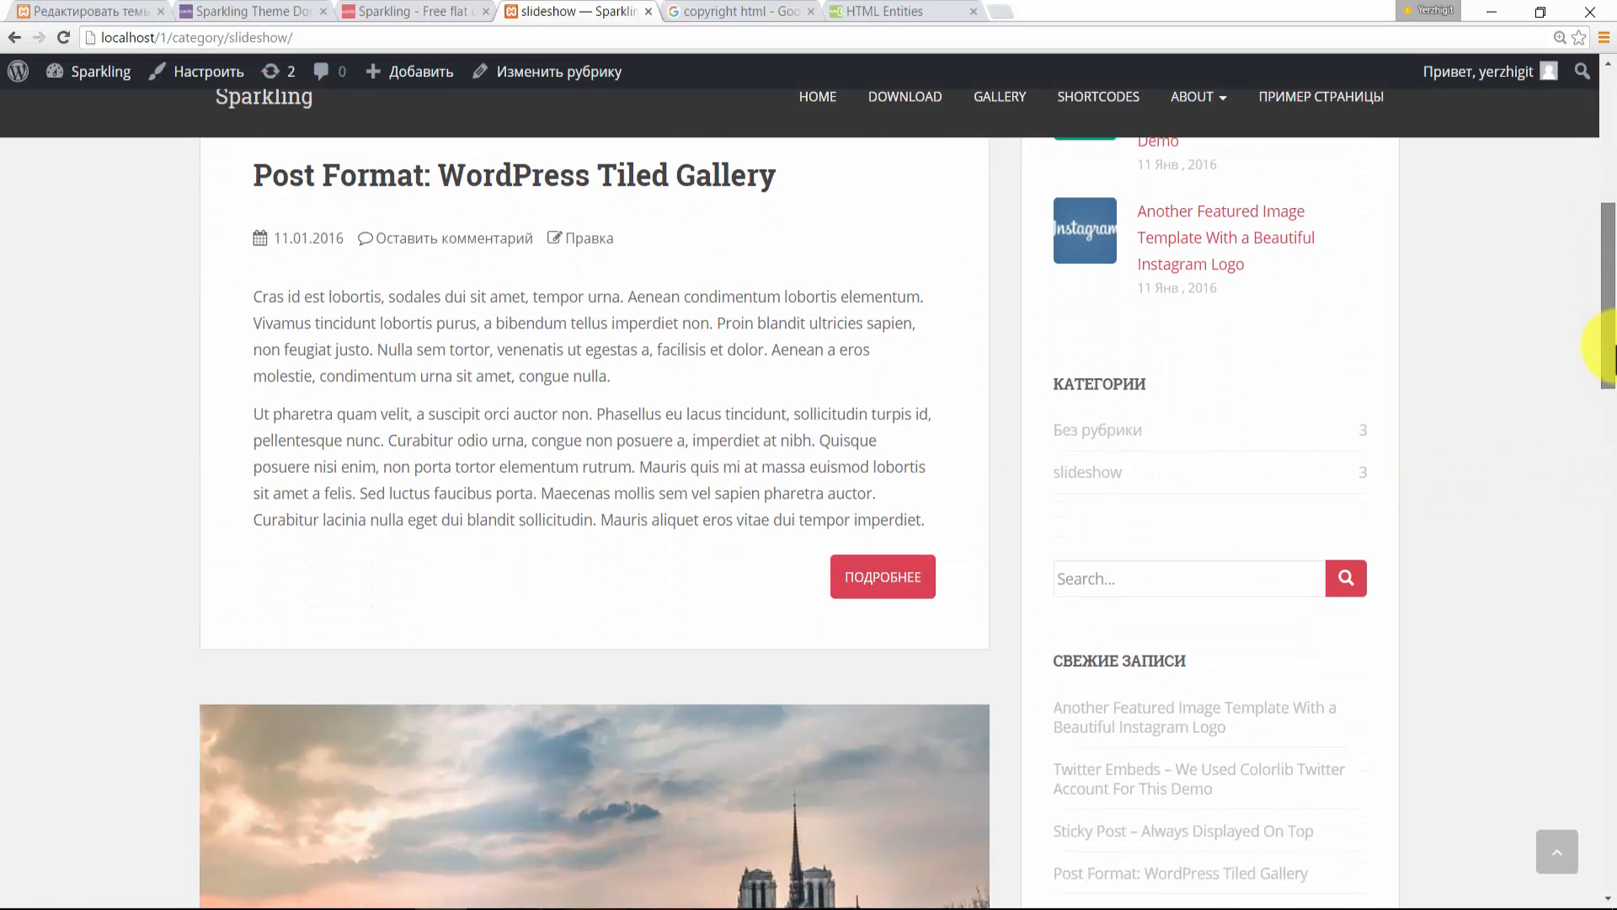
pyautogui.click(249, 101)
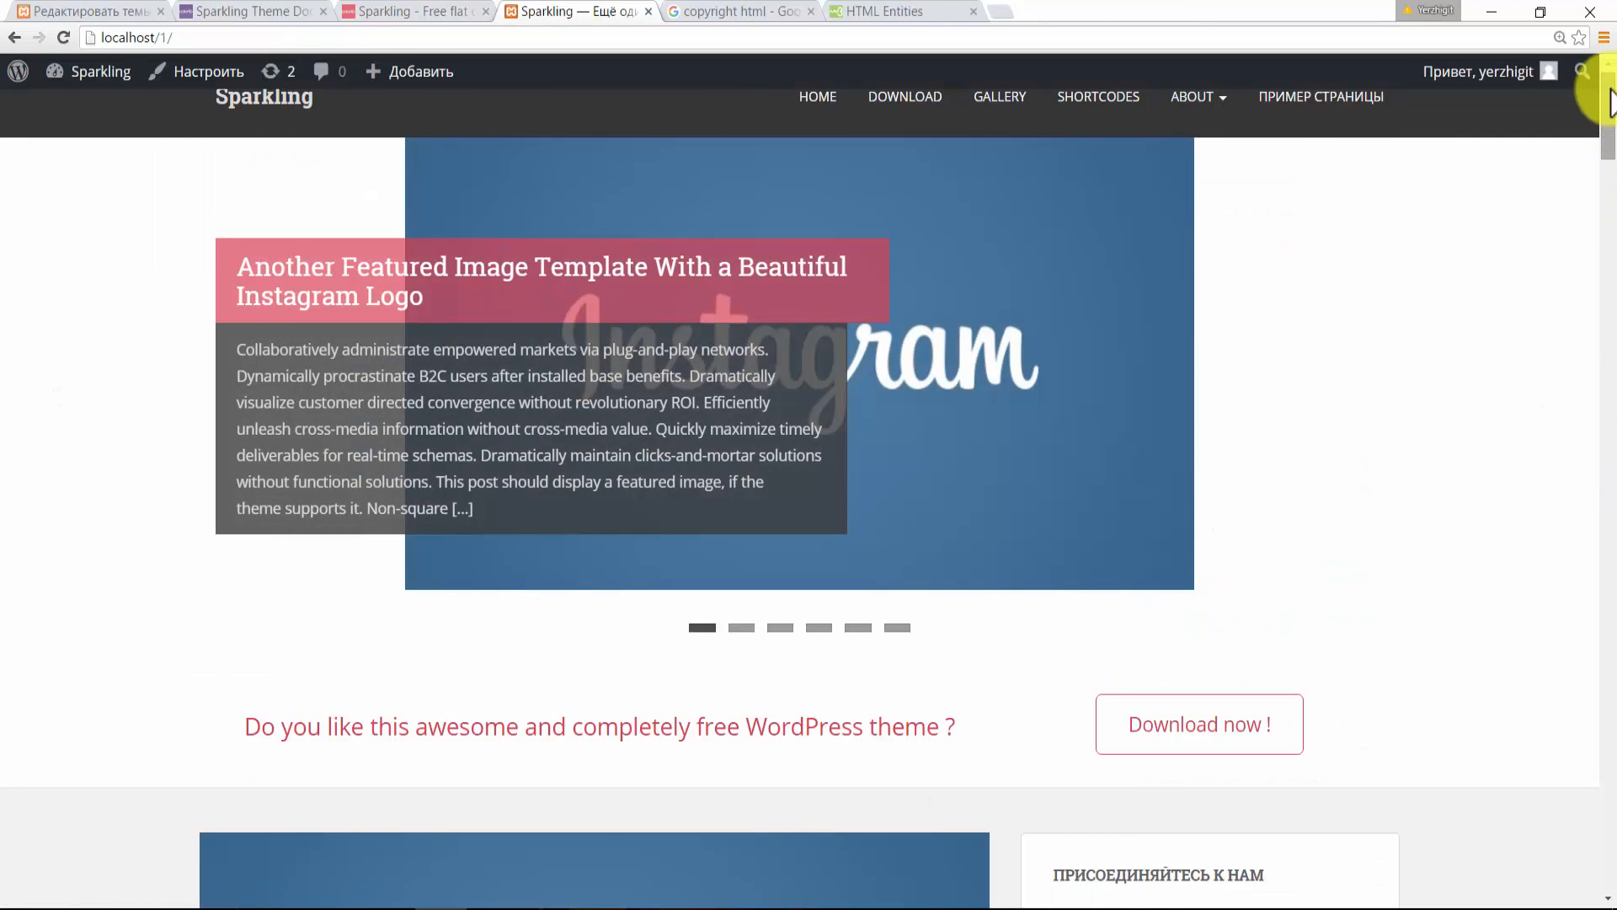
pyautogui.moveTo(1613, 118); pyautogui.dragTo(1613, 271)
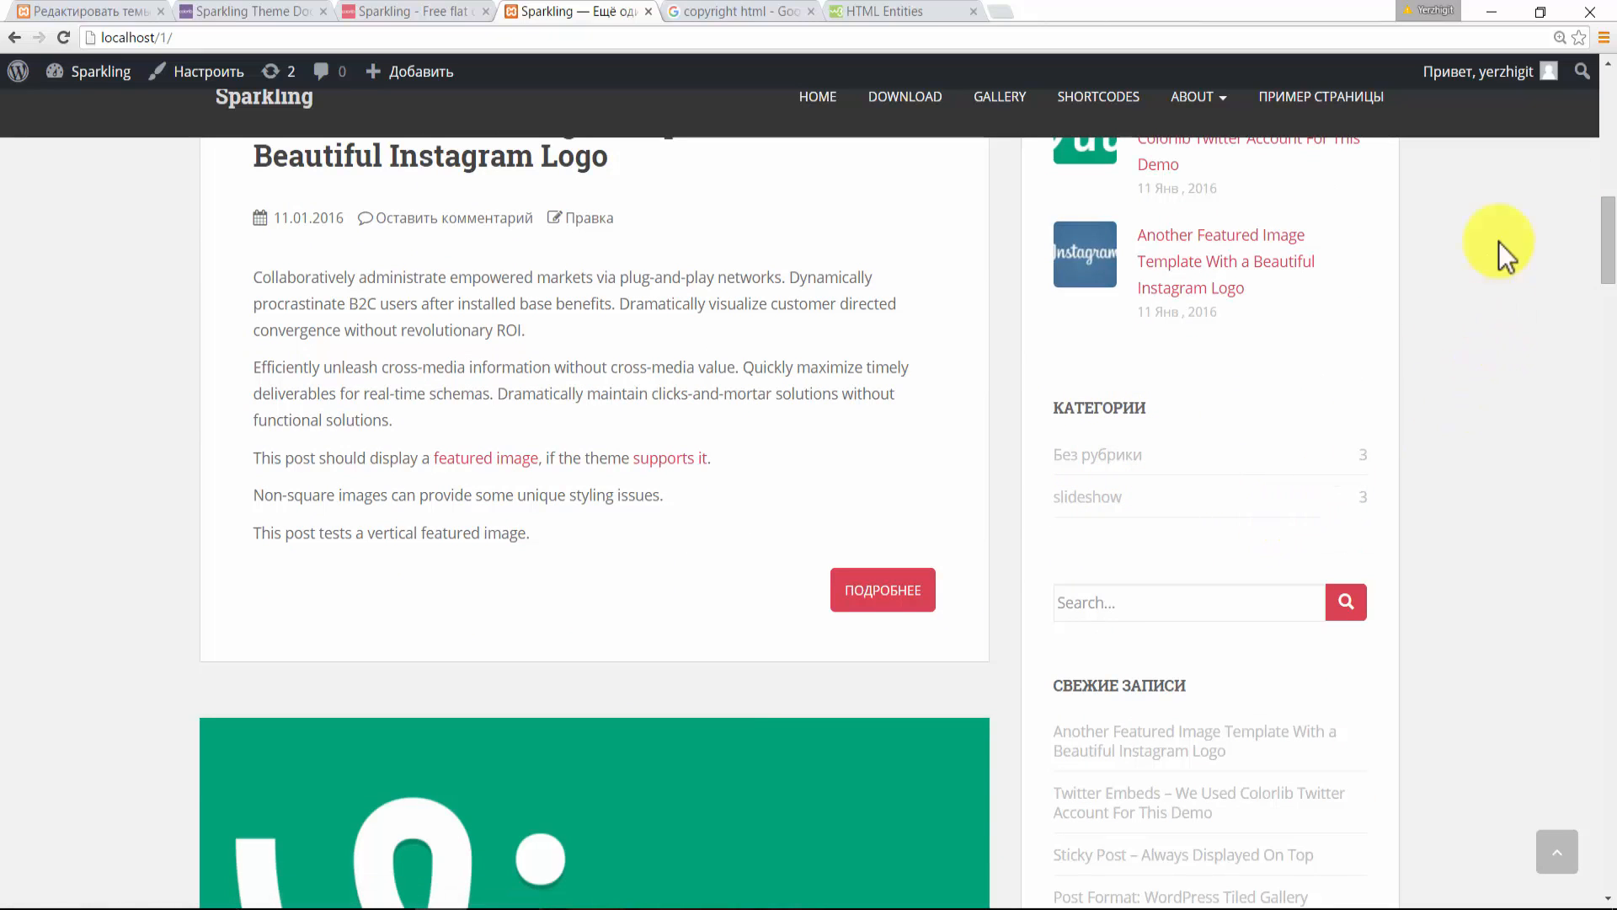
pyautogui.click(476, 14)
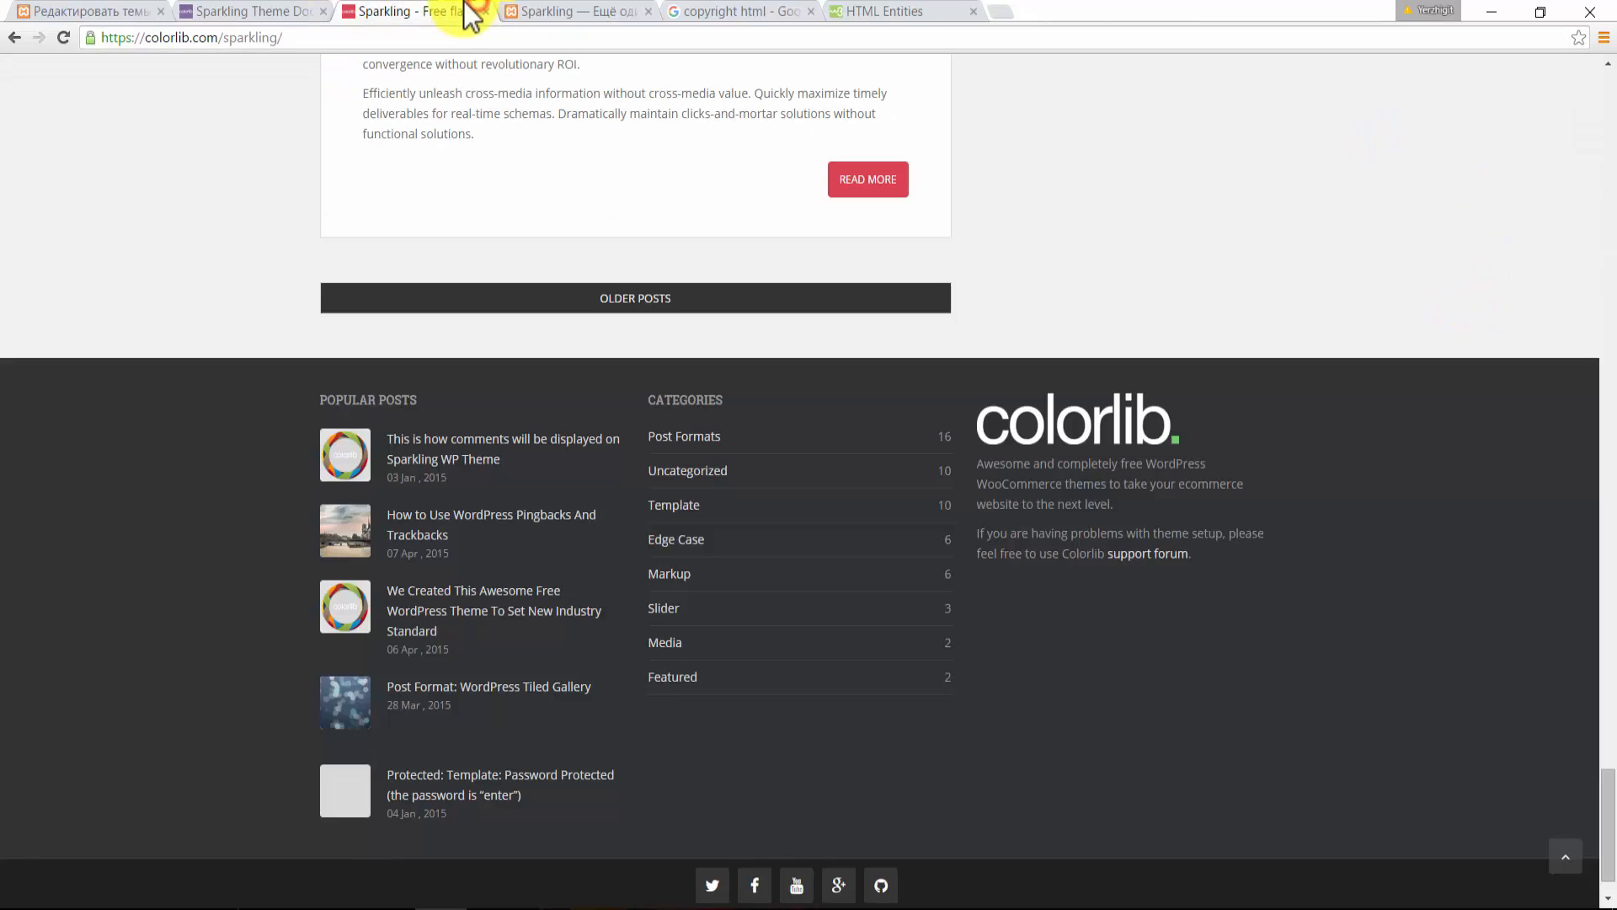
pyautogui.moveTo(1606, 769); pyautogui.dragTo(1612, 268)
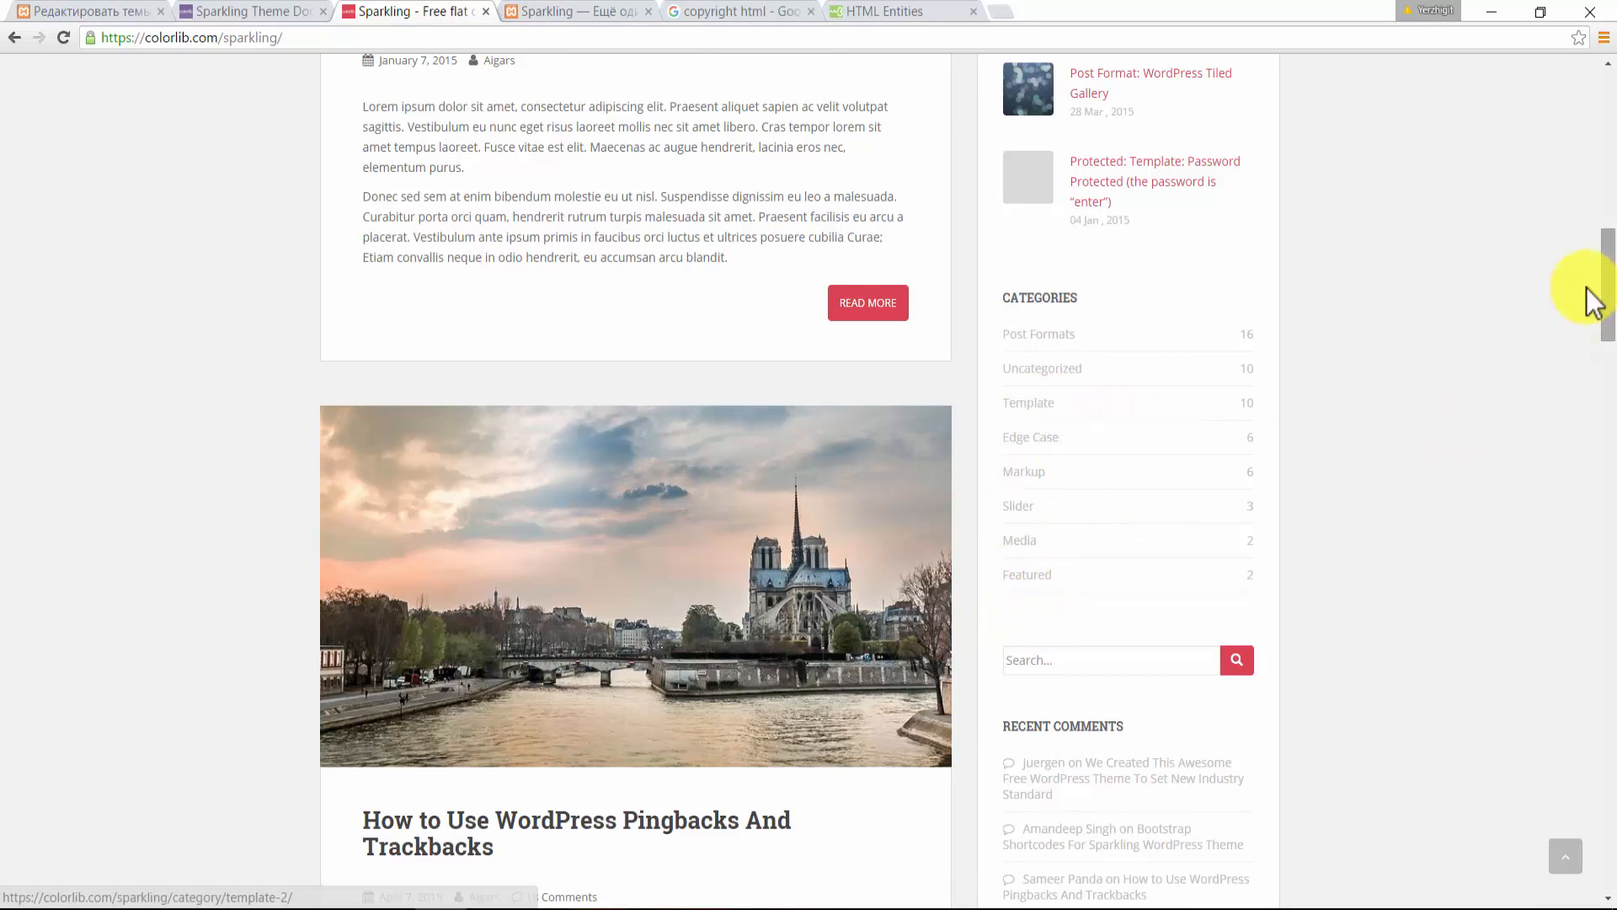
# - Open the post categories page (Рубрики) in the local WordPress admin and add a category named Template
pyautogui.click(105, 12)
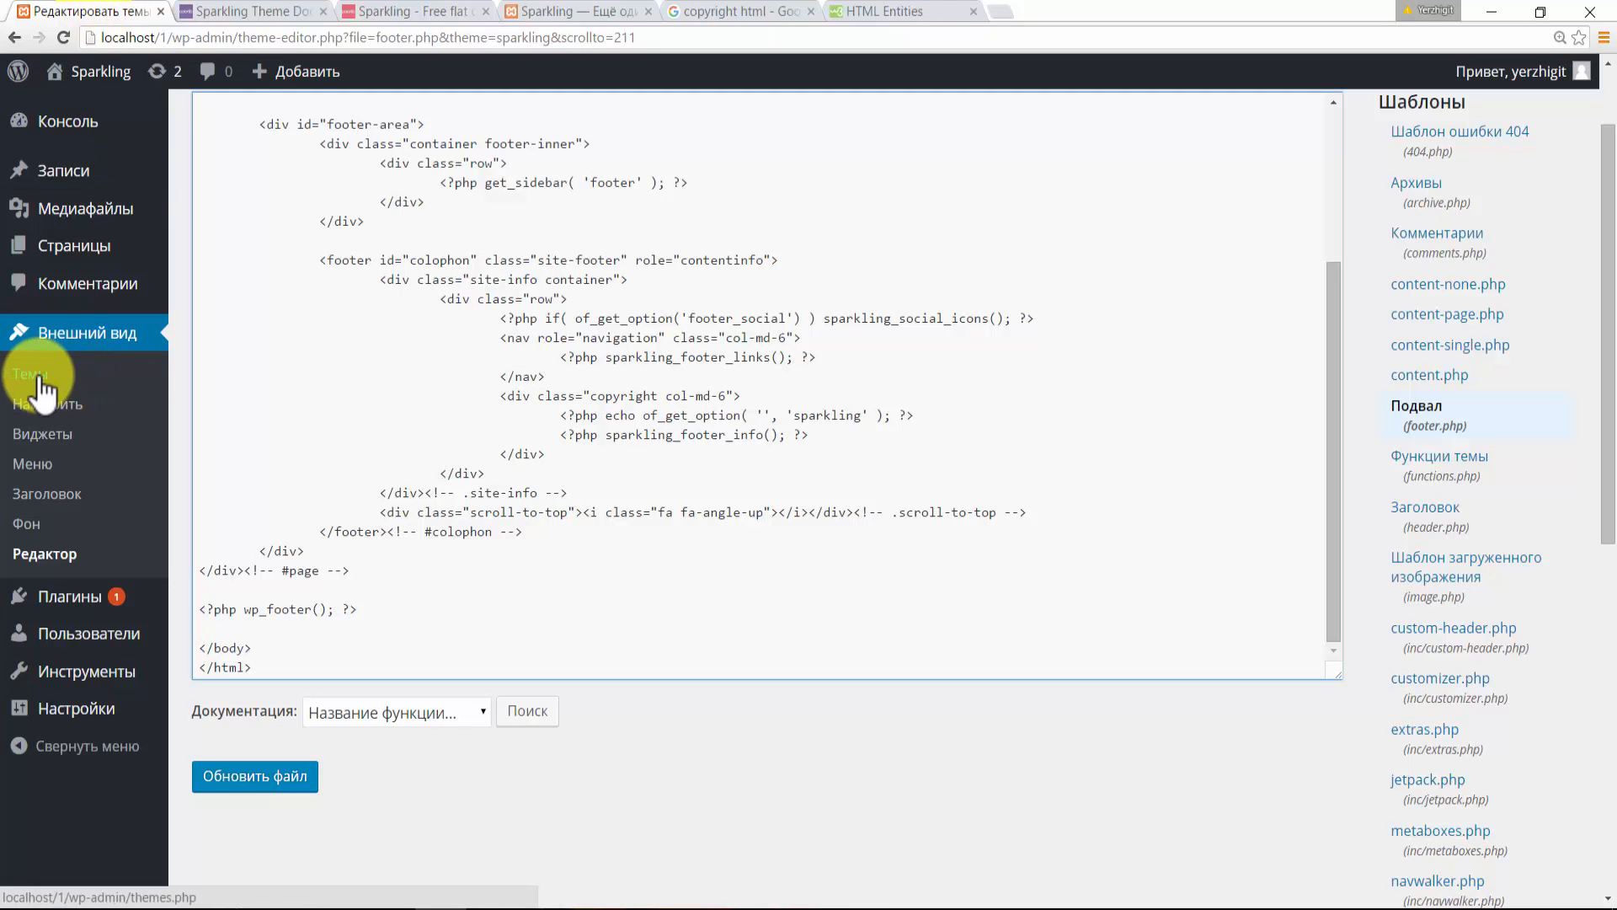
pyautogui.moveTo(1609, 193); pyautogui.dragTo(1597, 122)
pyautogui.moveTo(76, 164)
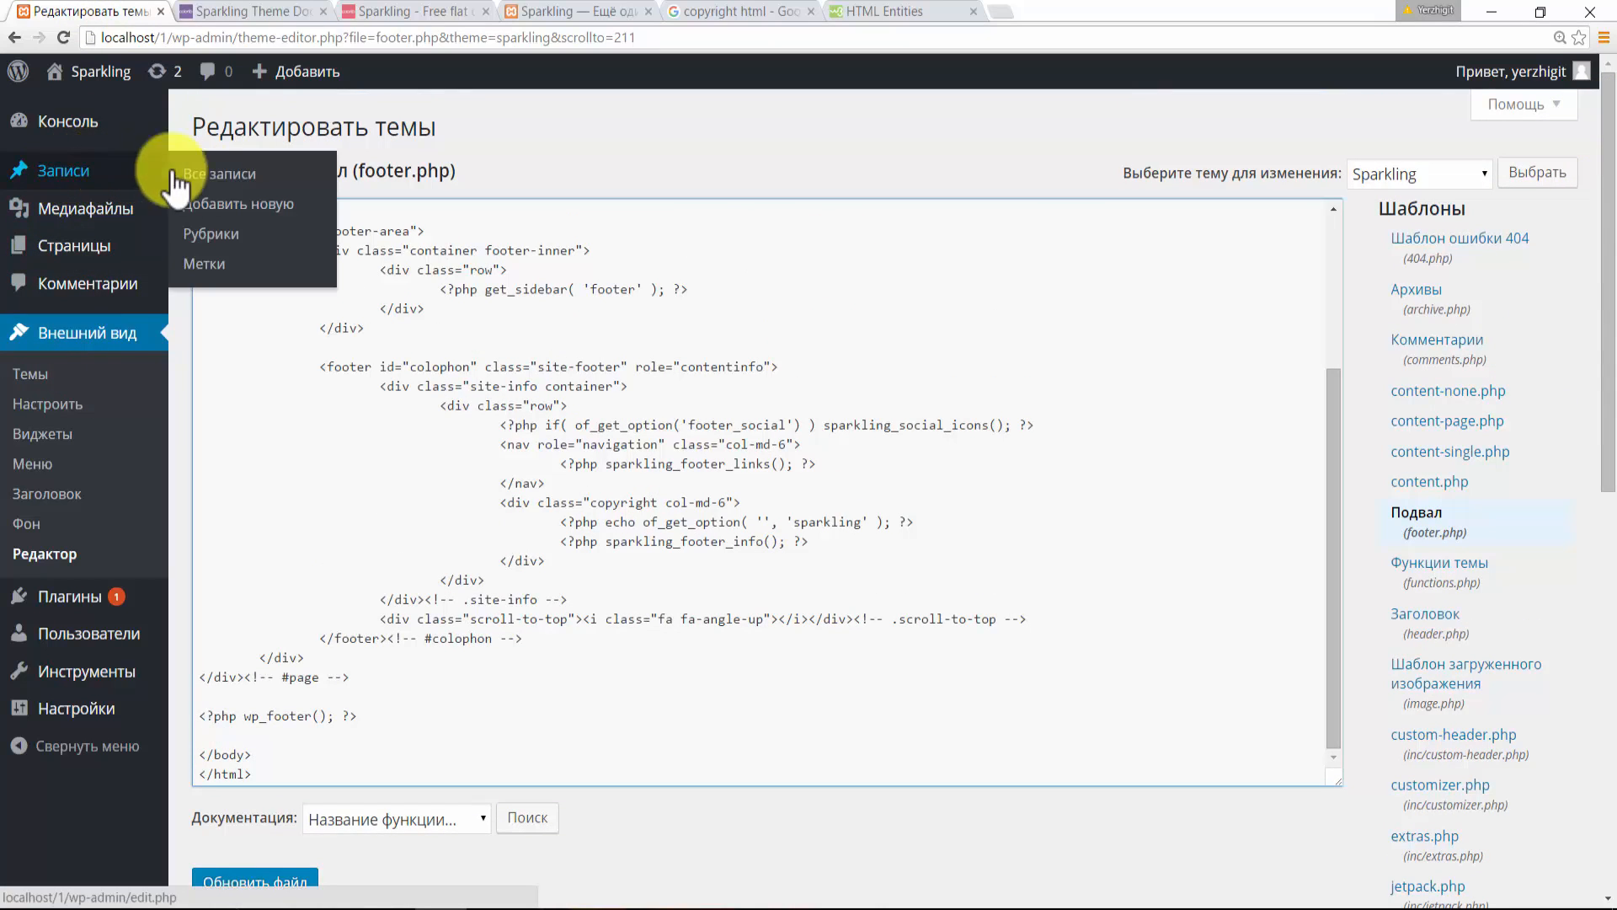
pyautogui.click(212, 236)
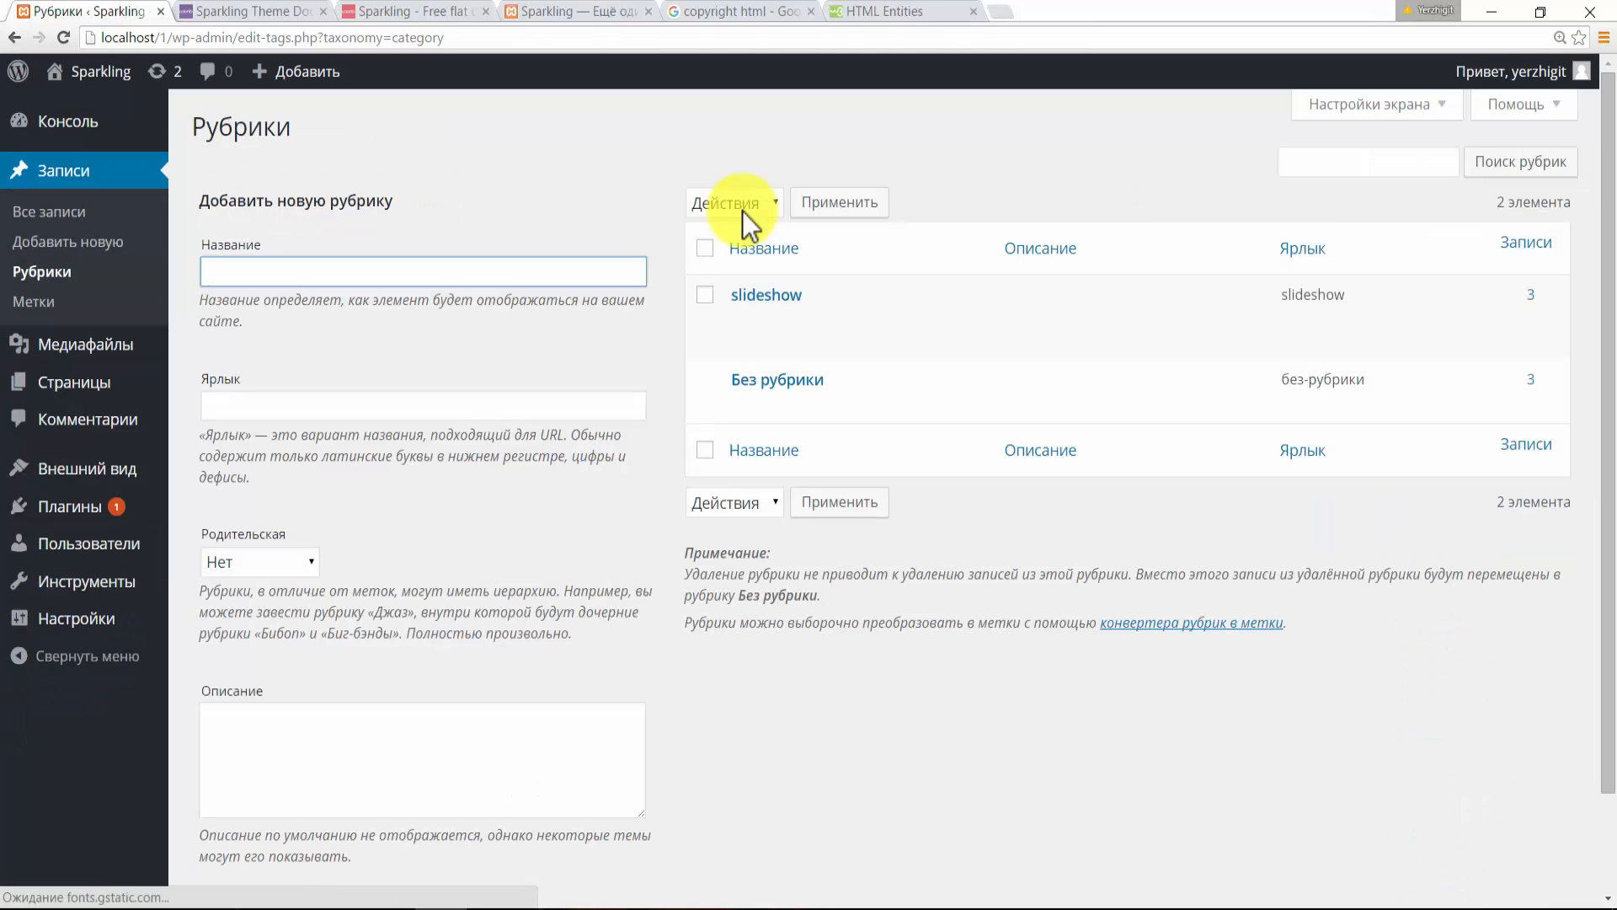
pyautogui.click(350, 277)
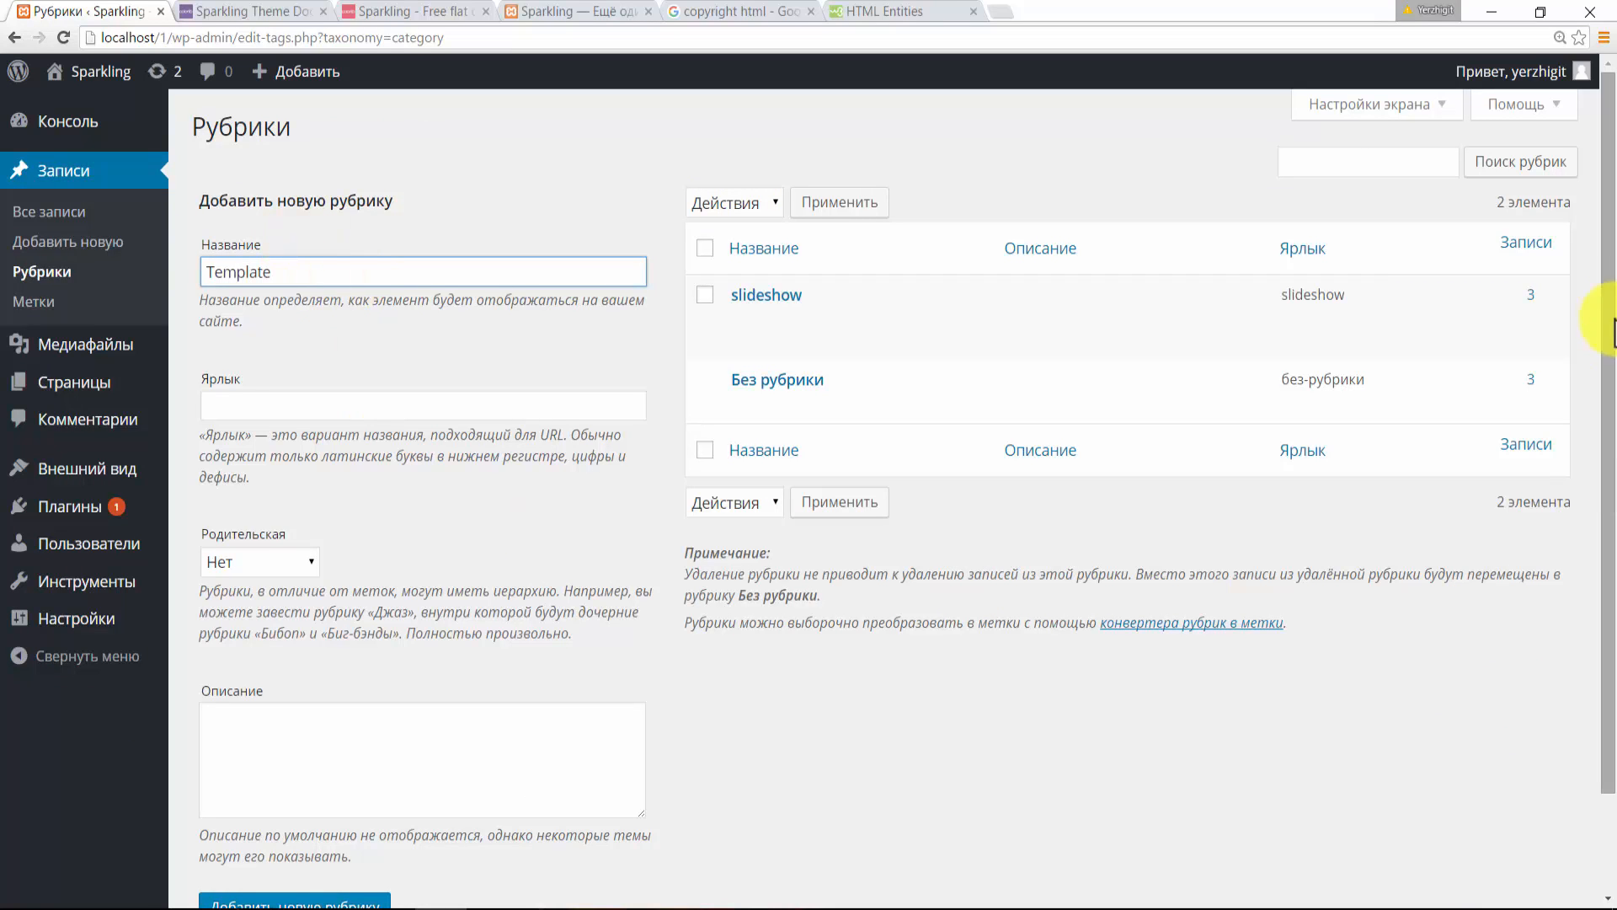
pyautogui.moveTo(1604, 343); pyautogui.dragTo(1605, 438)
pyautogui.click(216, 793)
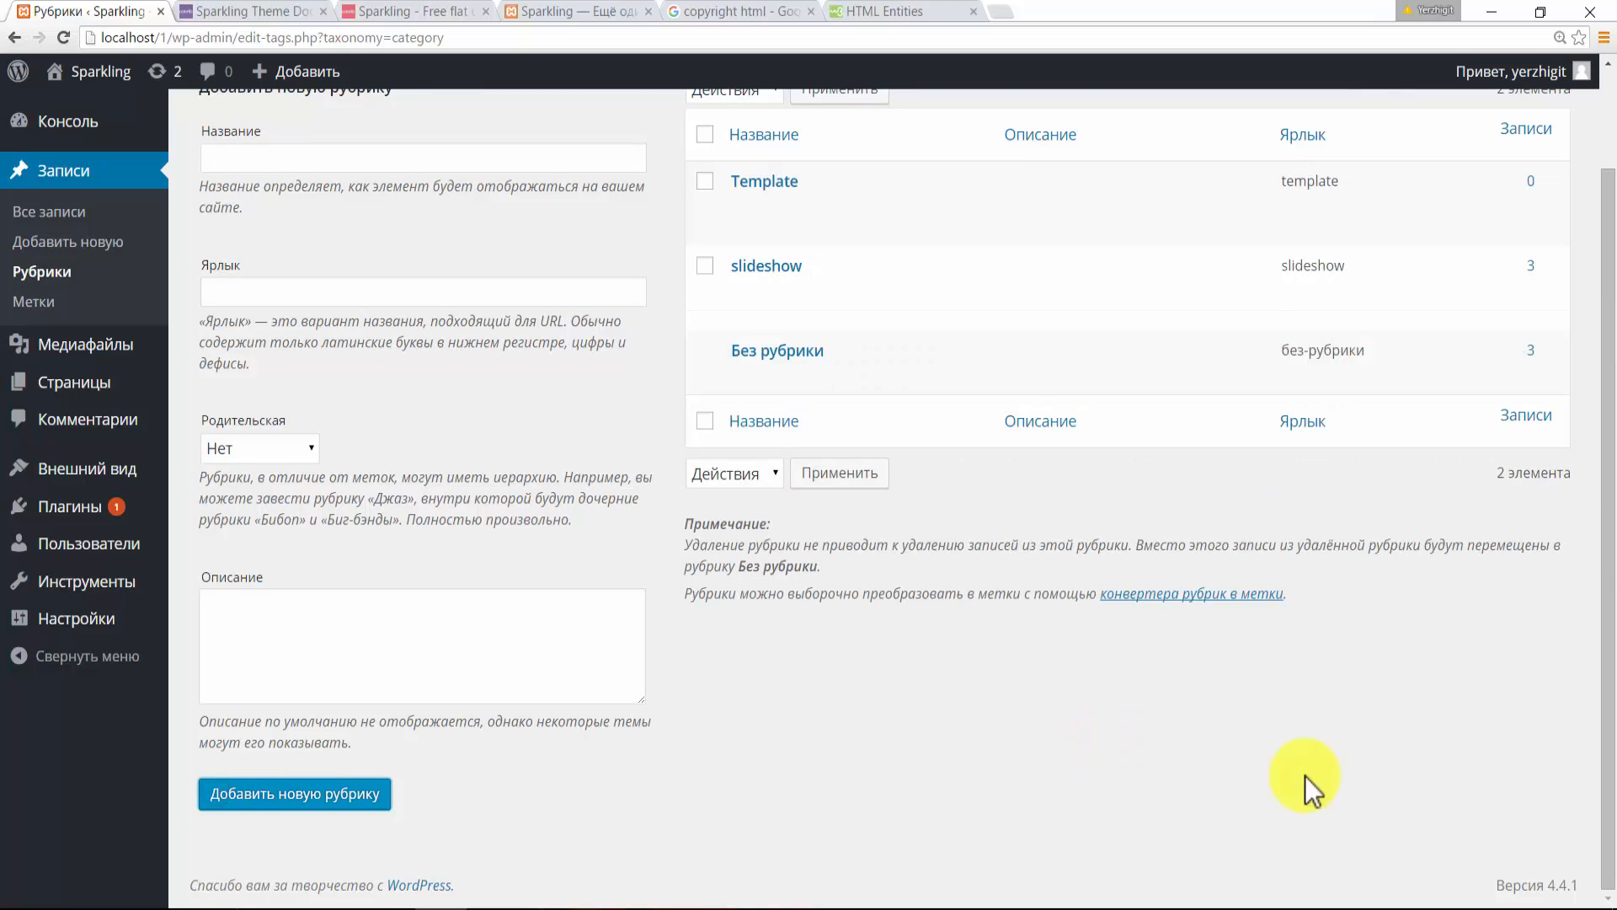
# - Consult the demo's Categories list and add a category named Edge Case to the local site
pyautogui.moveTo(1607, 505); pyautogui.dragTo(1607, 412)
pyautogui.click(442, 13)
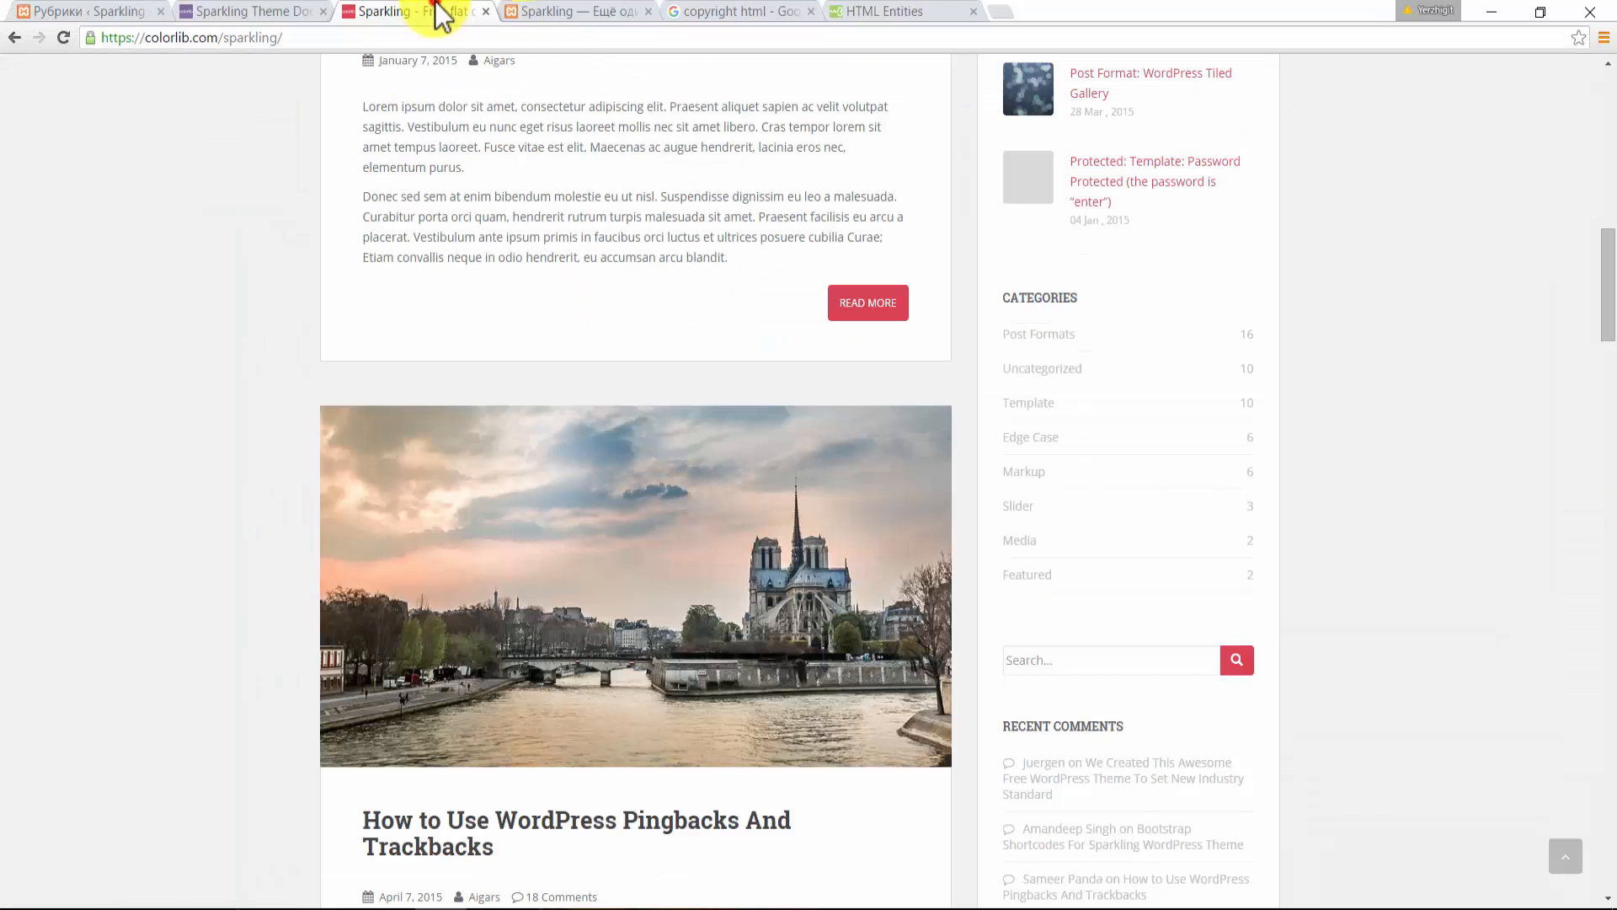
pyautogui.click(110, 12)
pyautogui.click(269, 271)
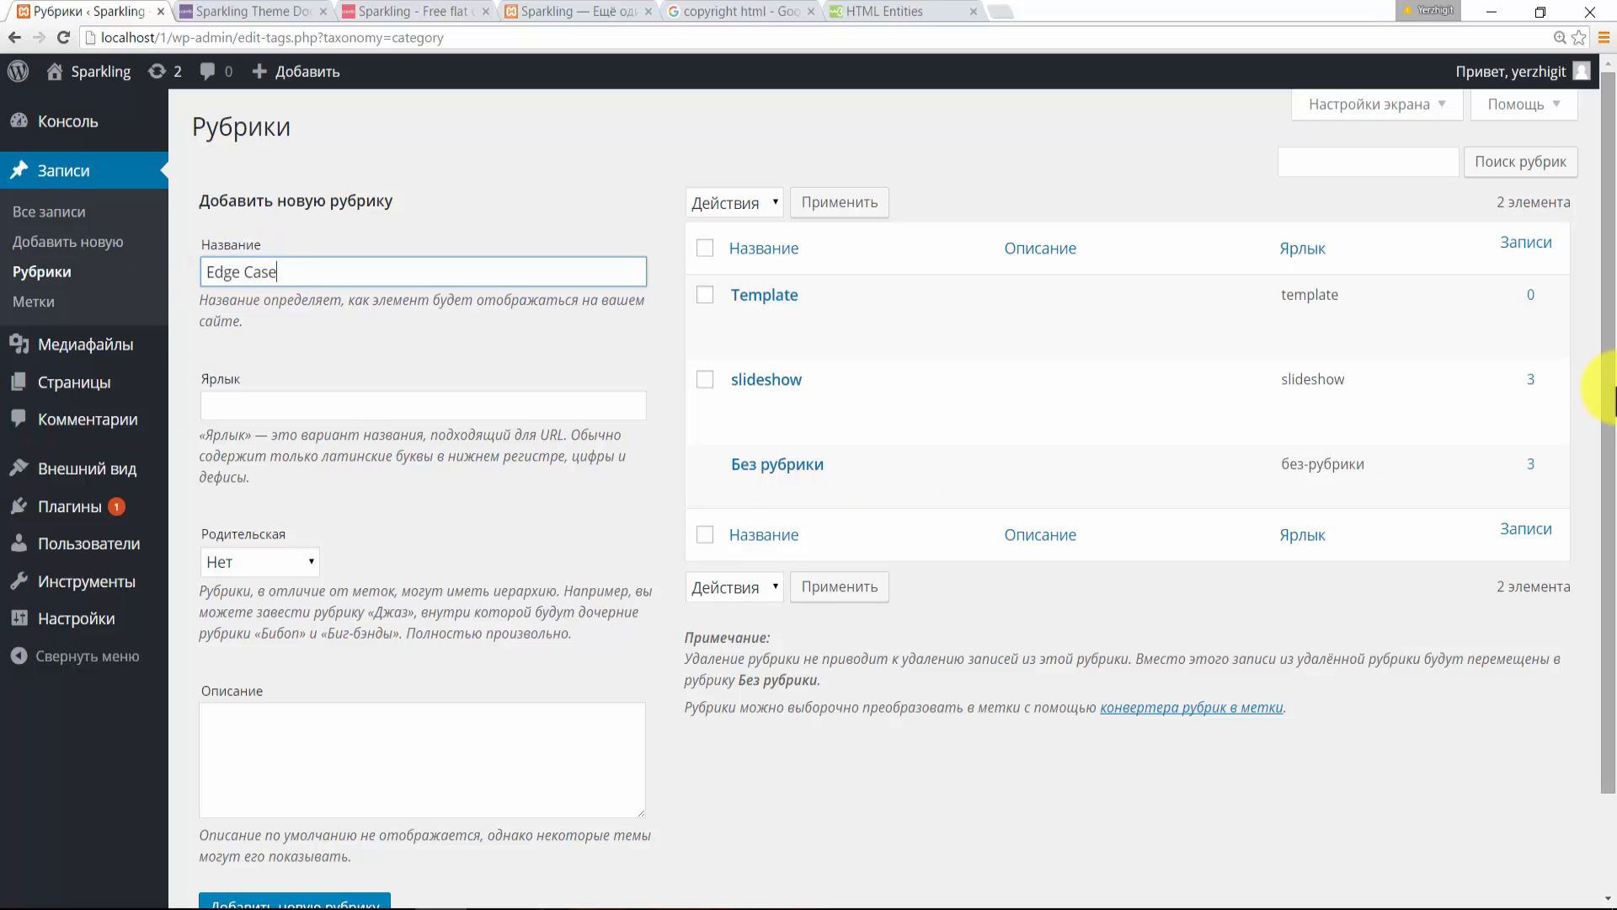
pyautogui.moveTo(1607, 351); pyautogui.dragTo(1607, 497)
pyautogui.click(292, 793)
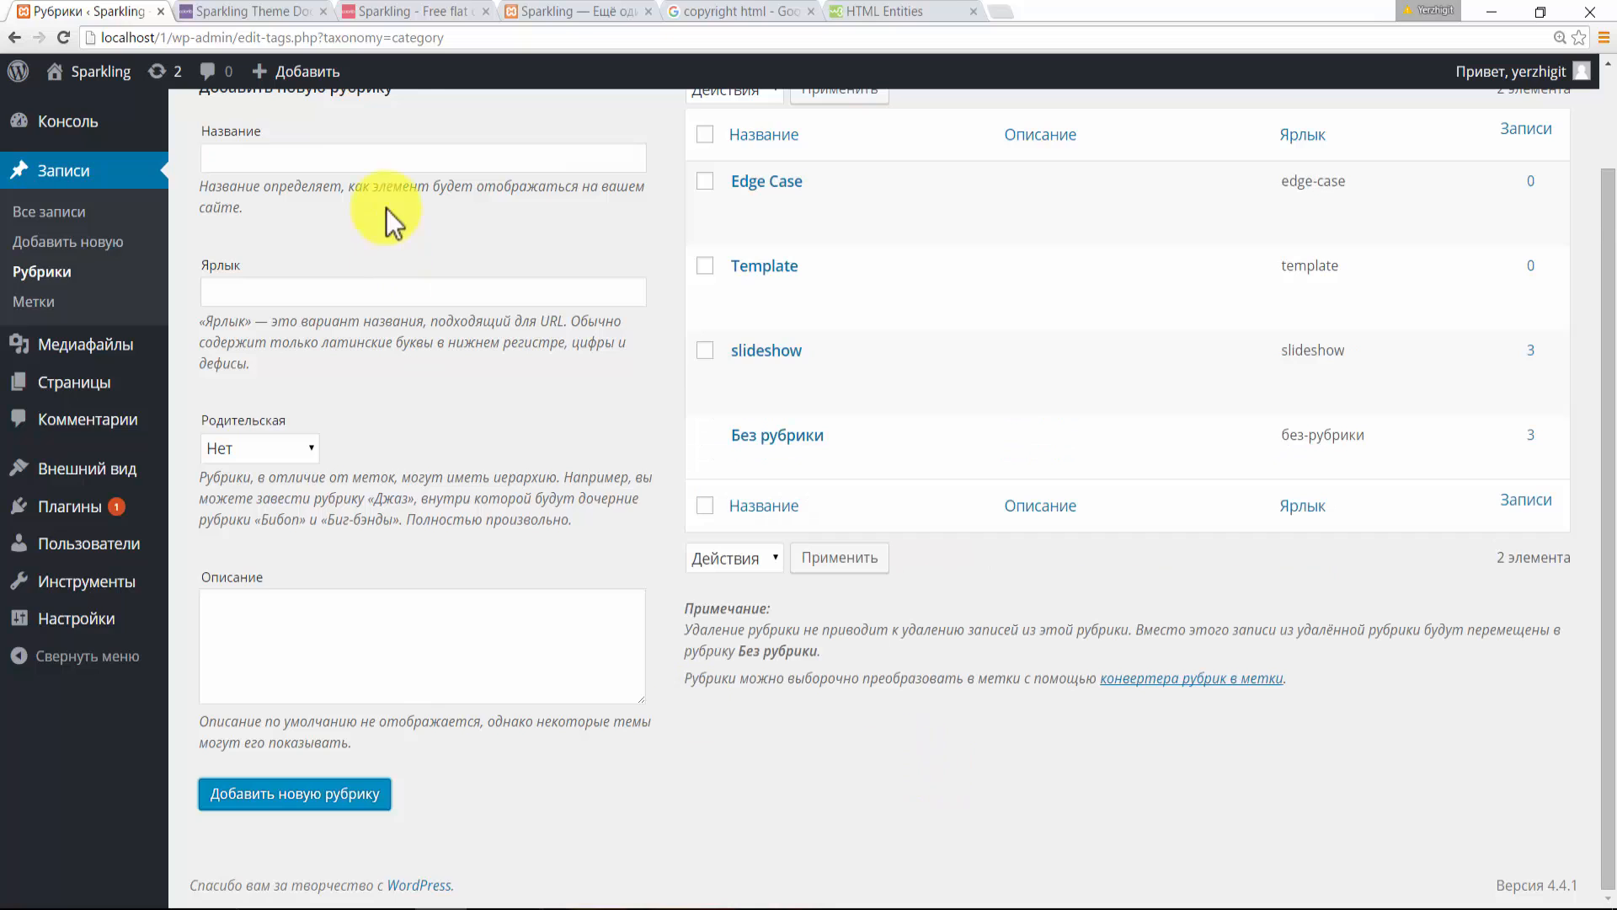
# - Check the demo's Categories list again and add a category named Markup to the local site
pyautogui.click(410, 9)
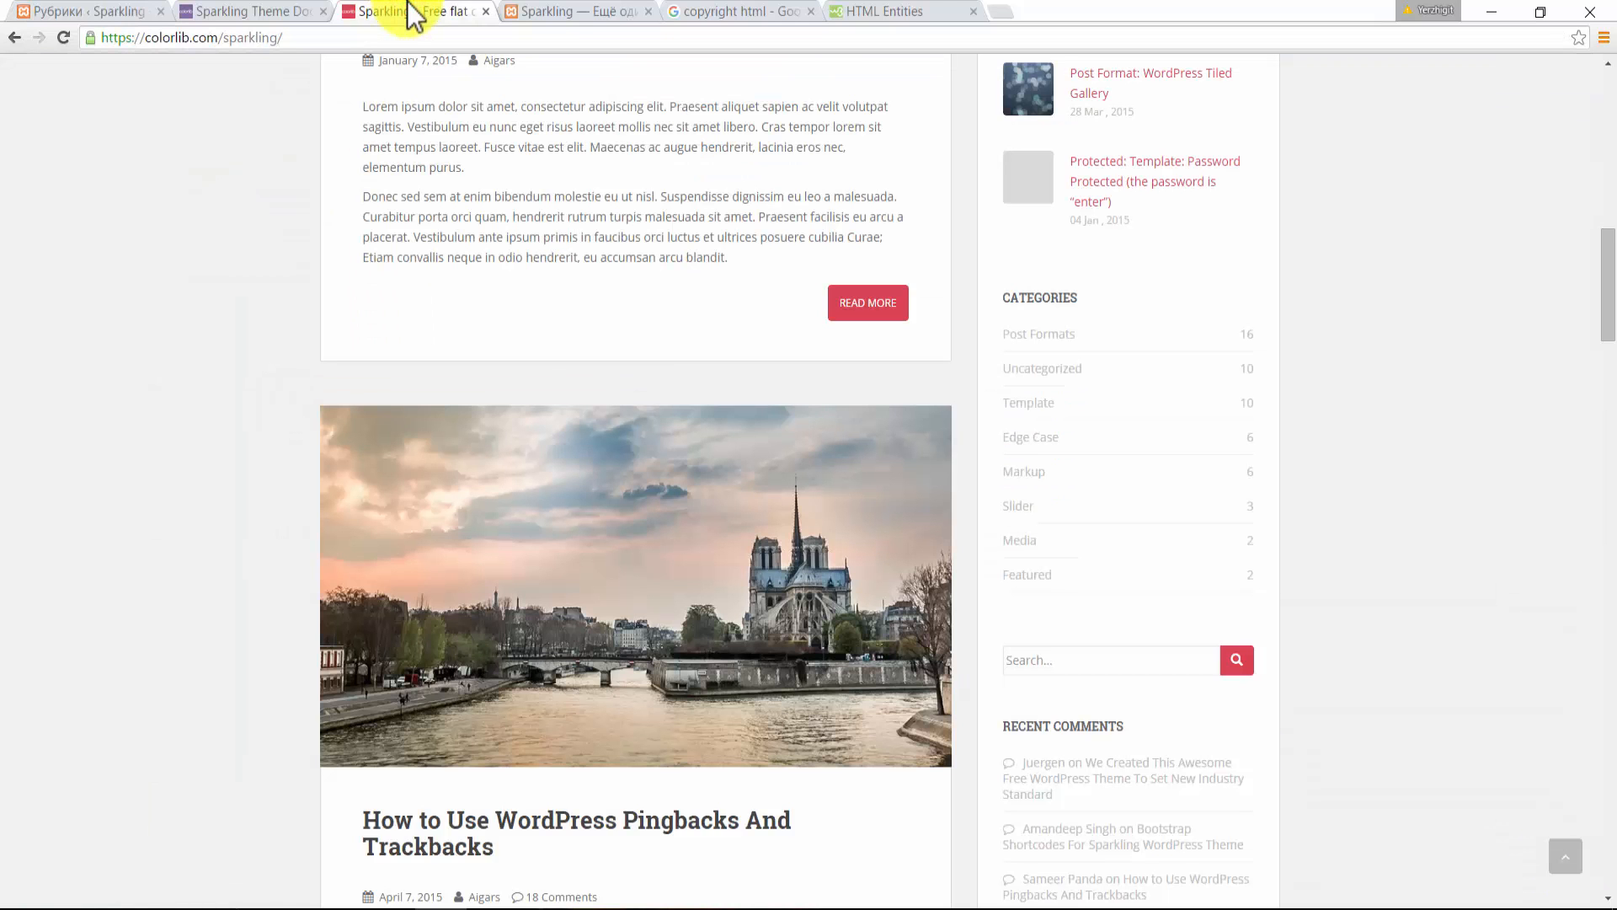
pyautogui.click(7, 5)
pyautogui.click(93, 4)
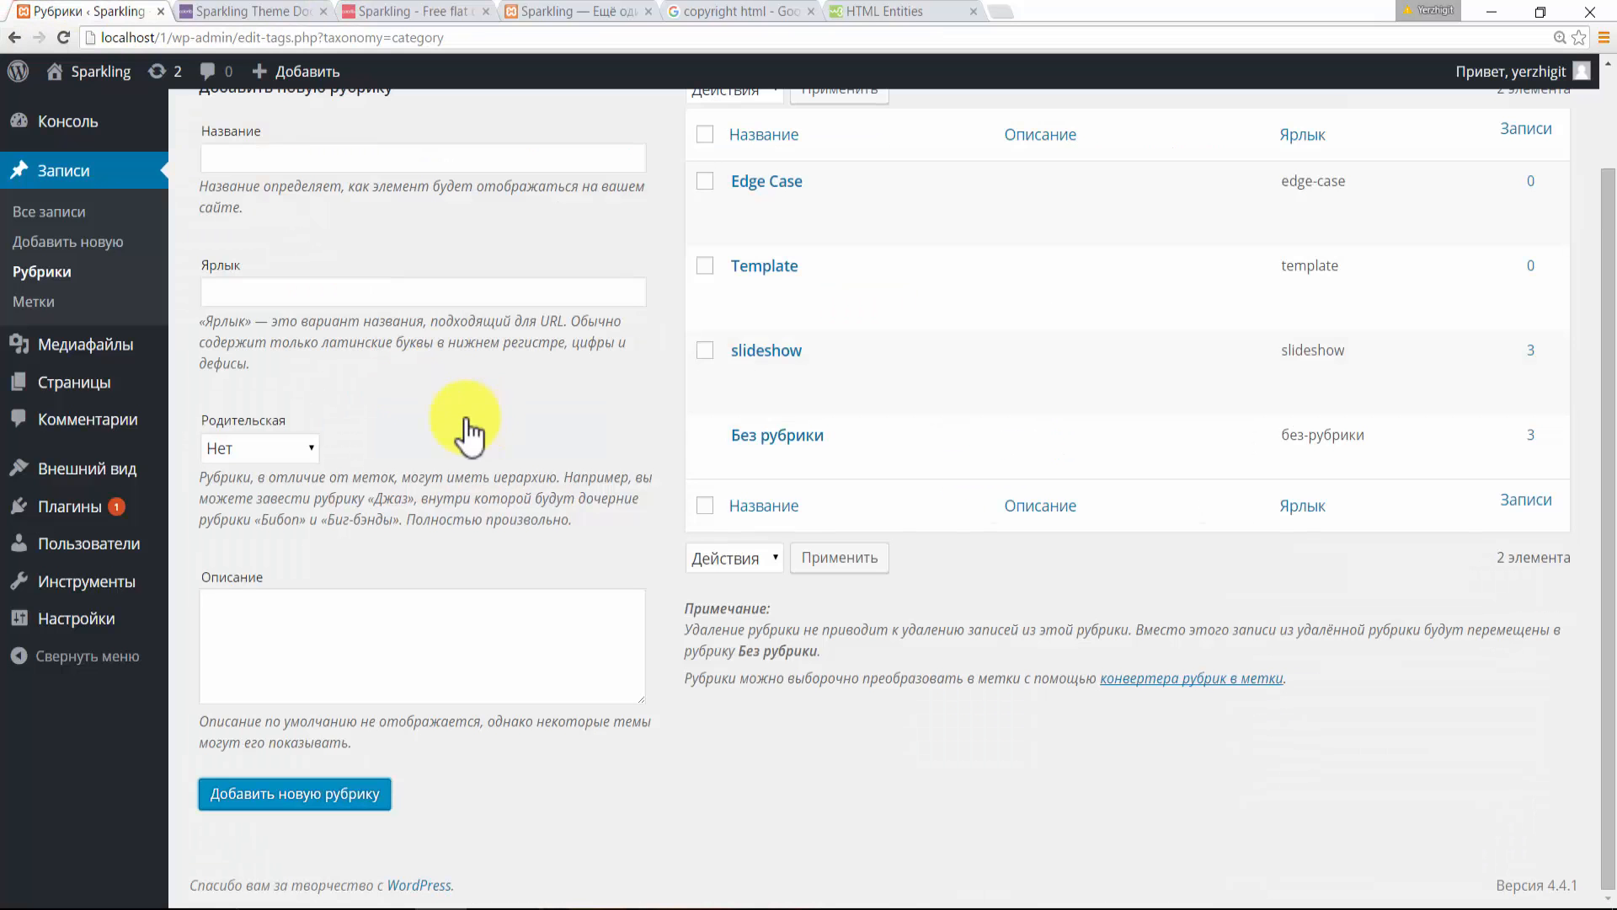
pyautogui.click(286, 164)
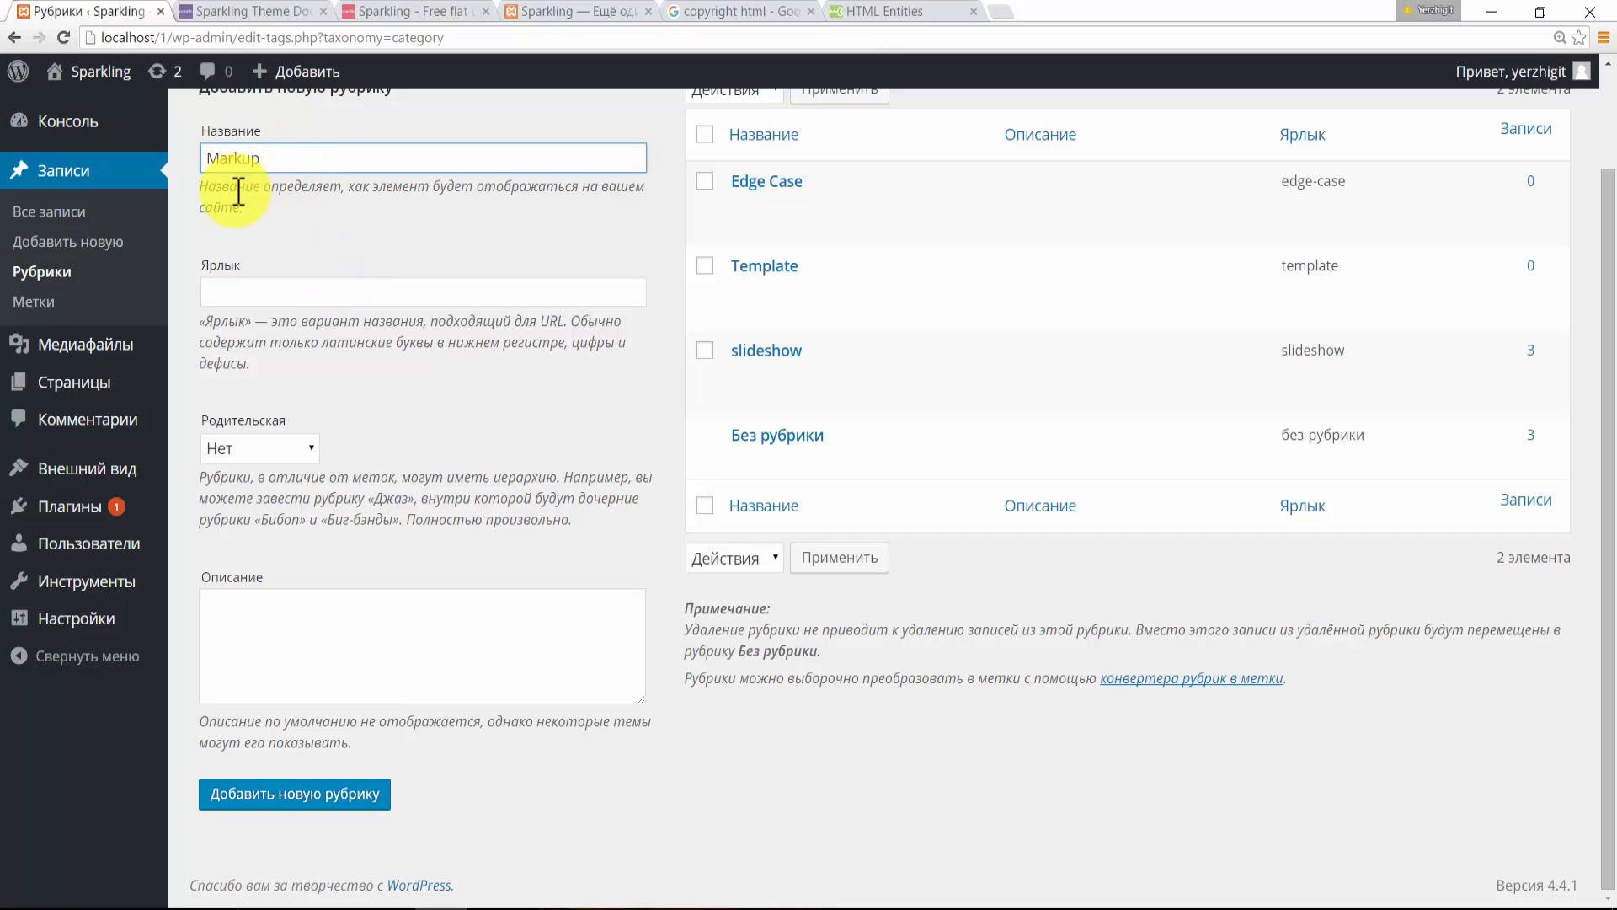
pyautogui.click(263, 794)
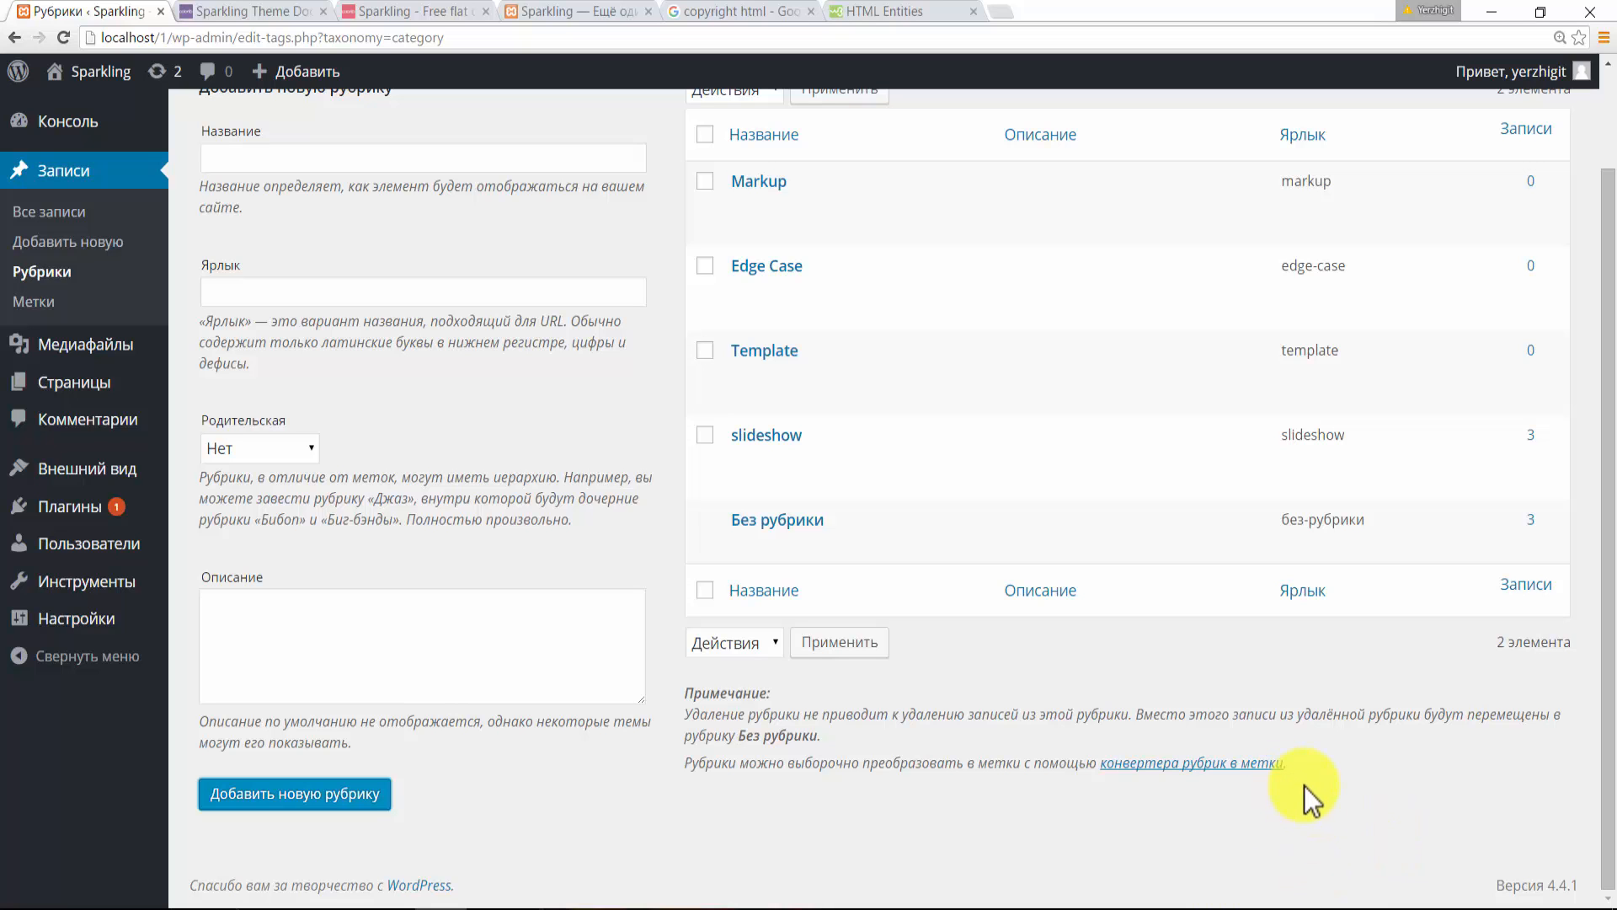
# - Add a category named Slider to the local site, matching the entry in the demo's Categories list
pyautogui.click(383, 12)
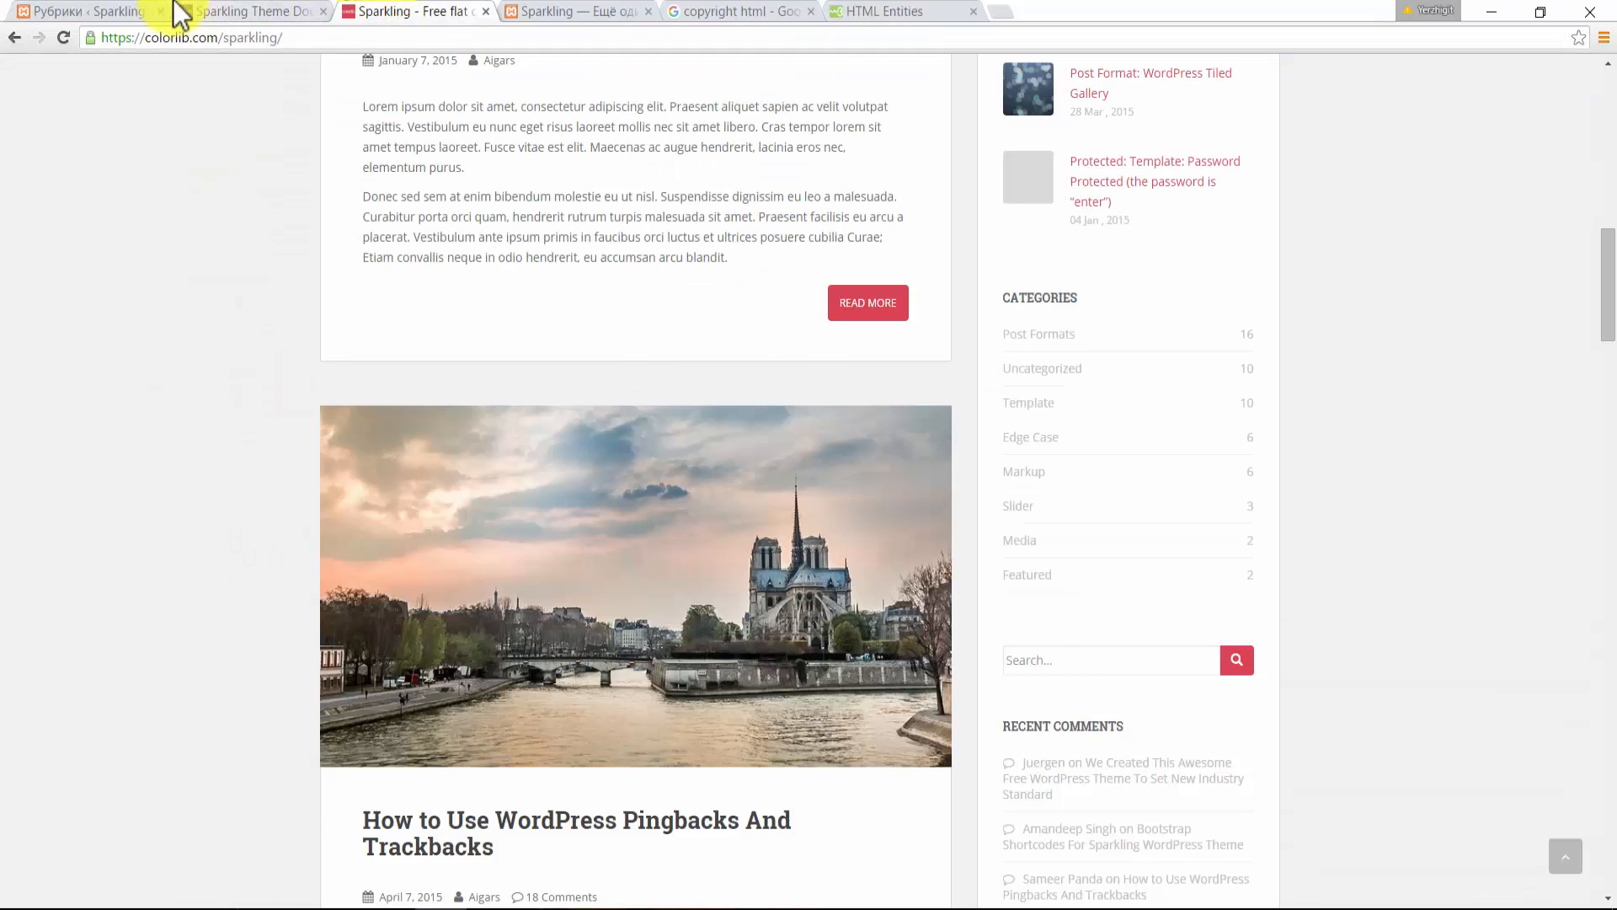
pyautogui.click(92, 11)
pyautogui.click(291, 156)
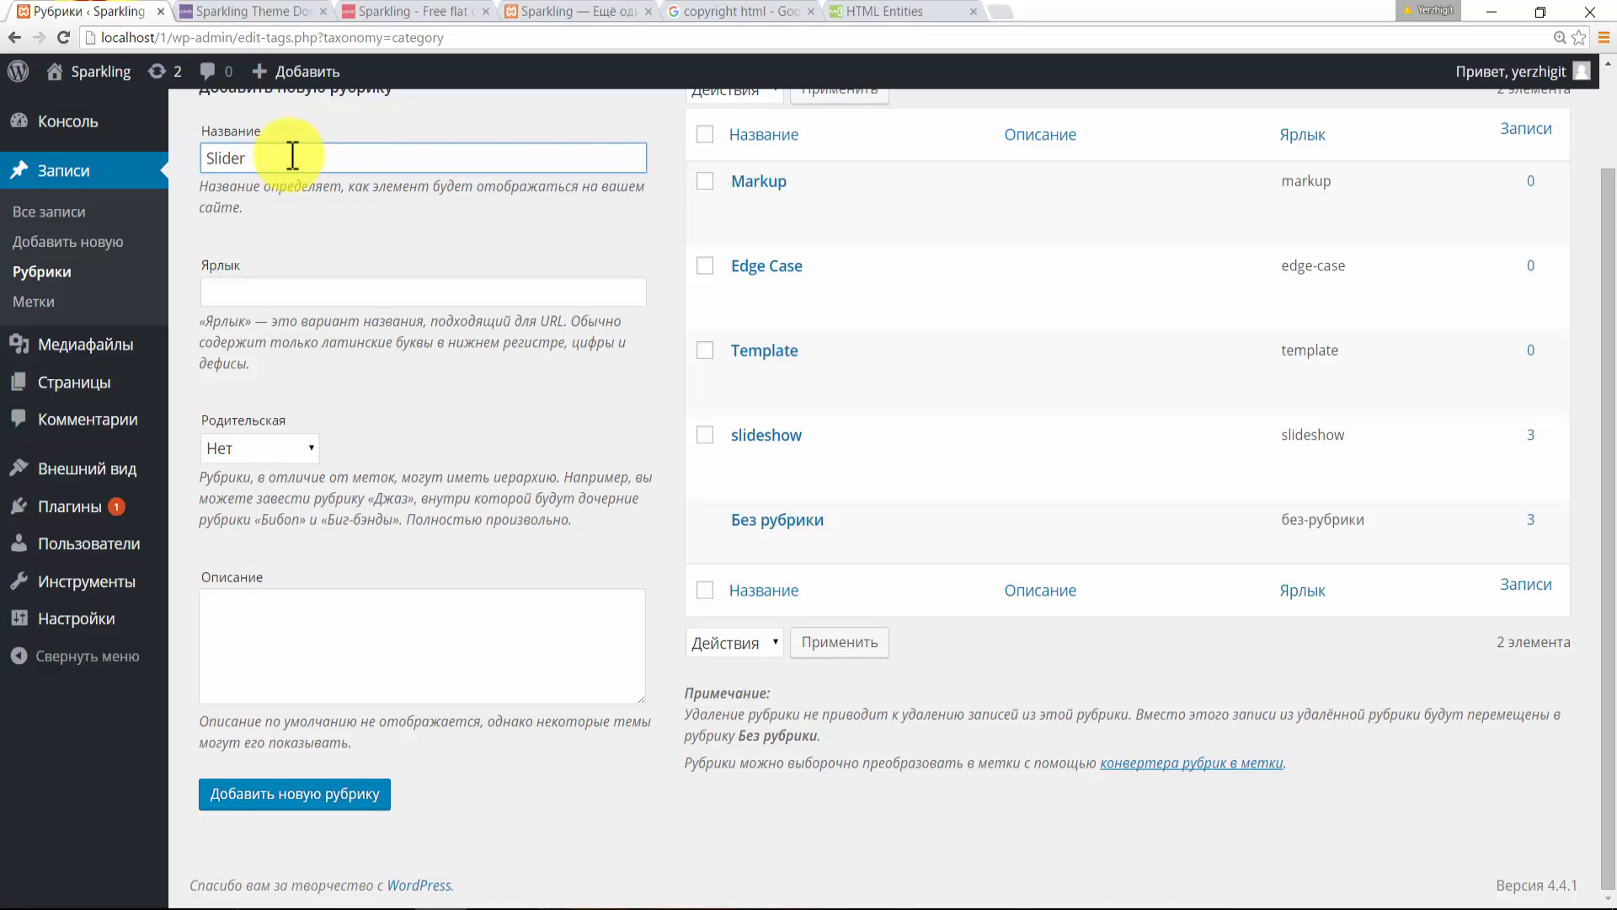
pyautogui.click(316, 800)
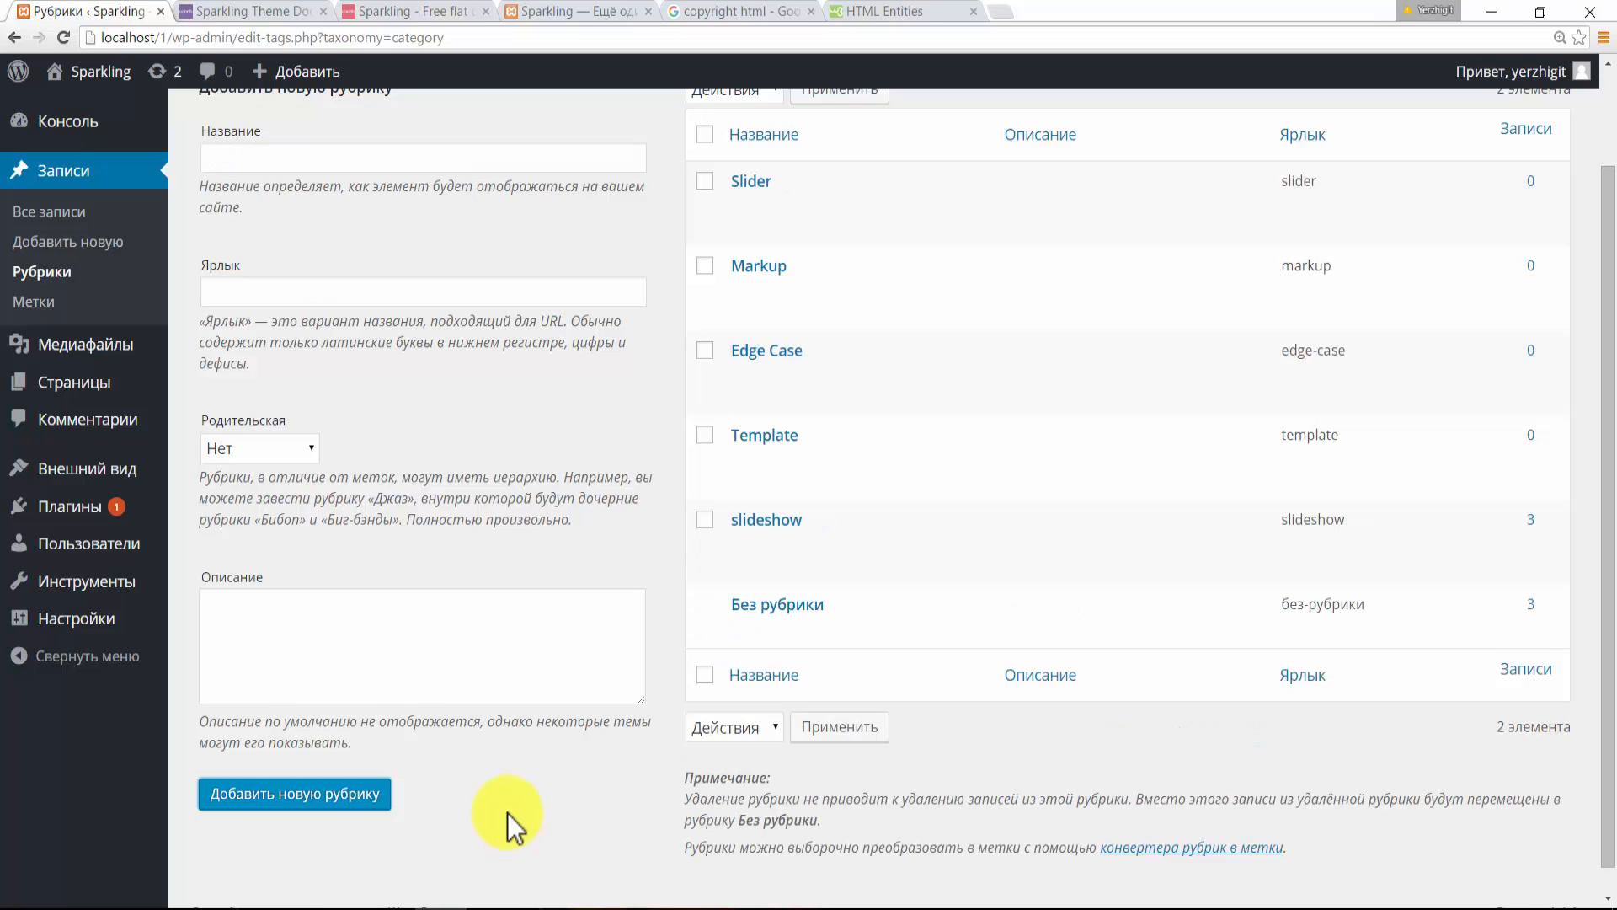
# - Consult the demo's Categories list and add a category named Media to the local site
pyautogui.click(411, 10)
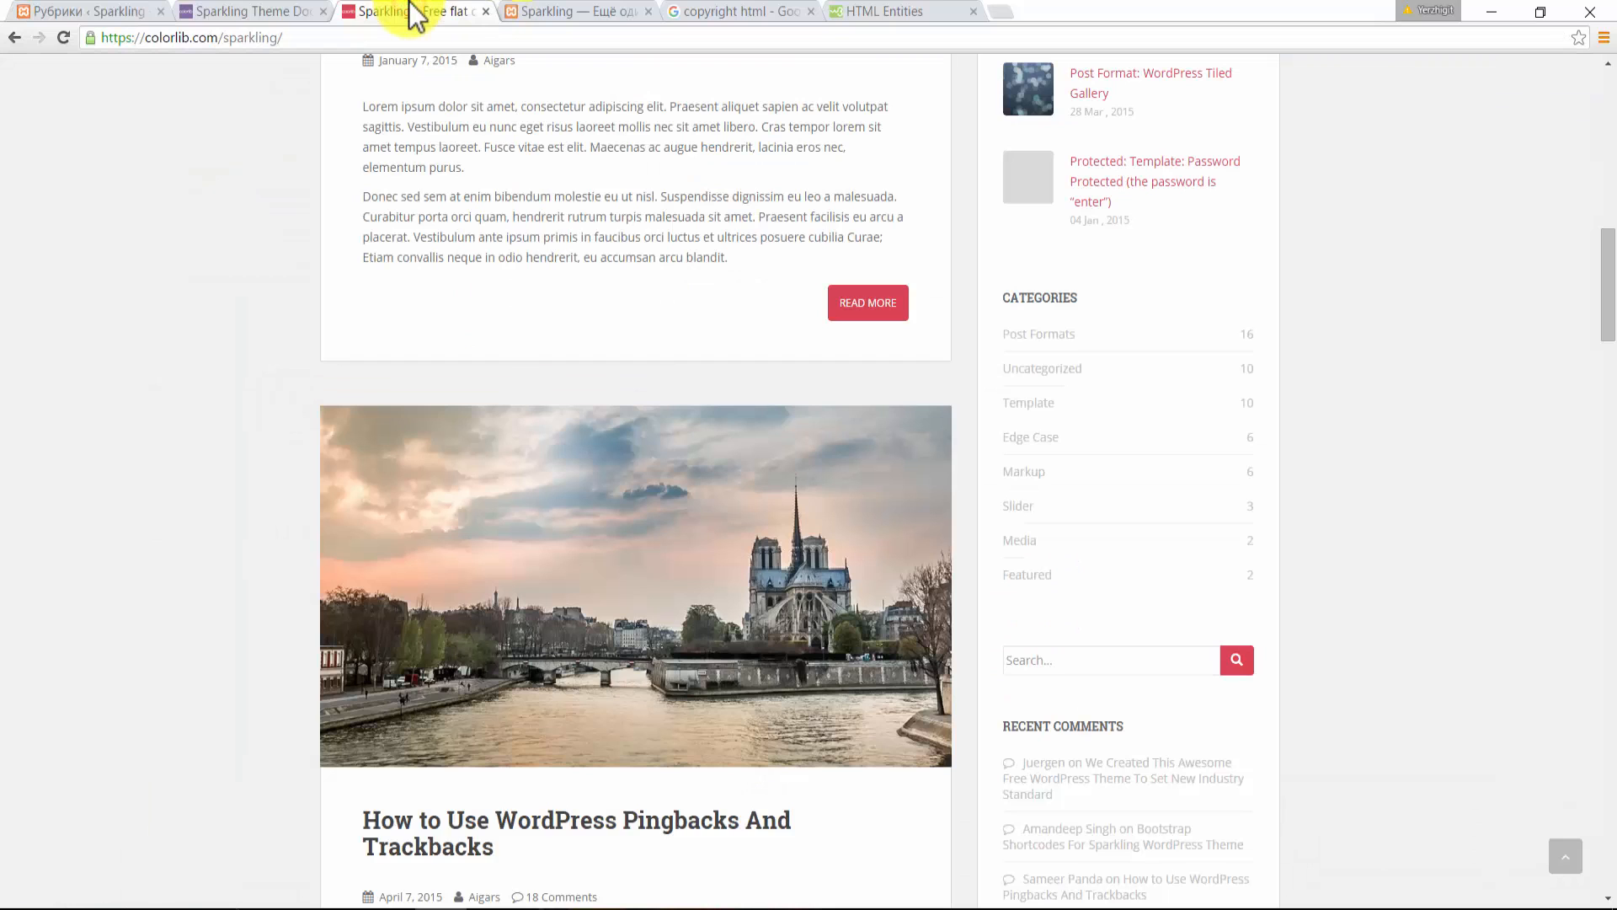
pyautogui.click(118, 11)
pyautogui.click(250, 154)
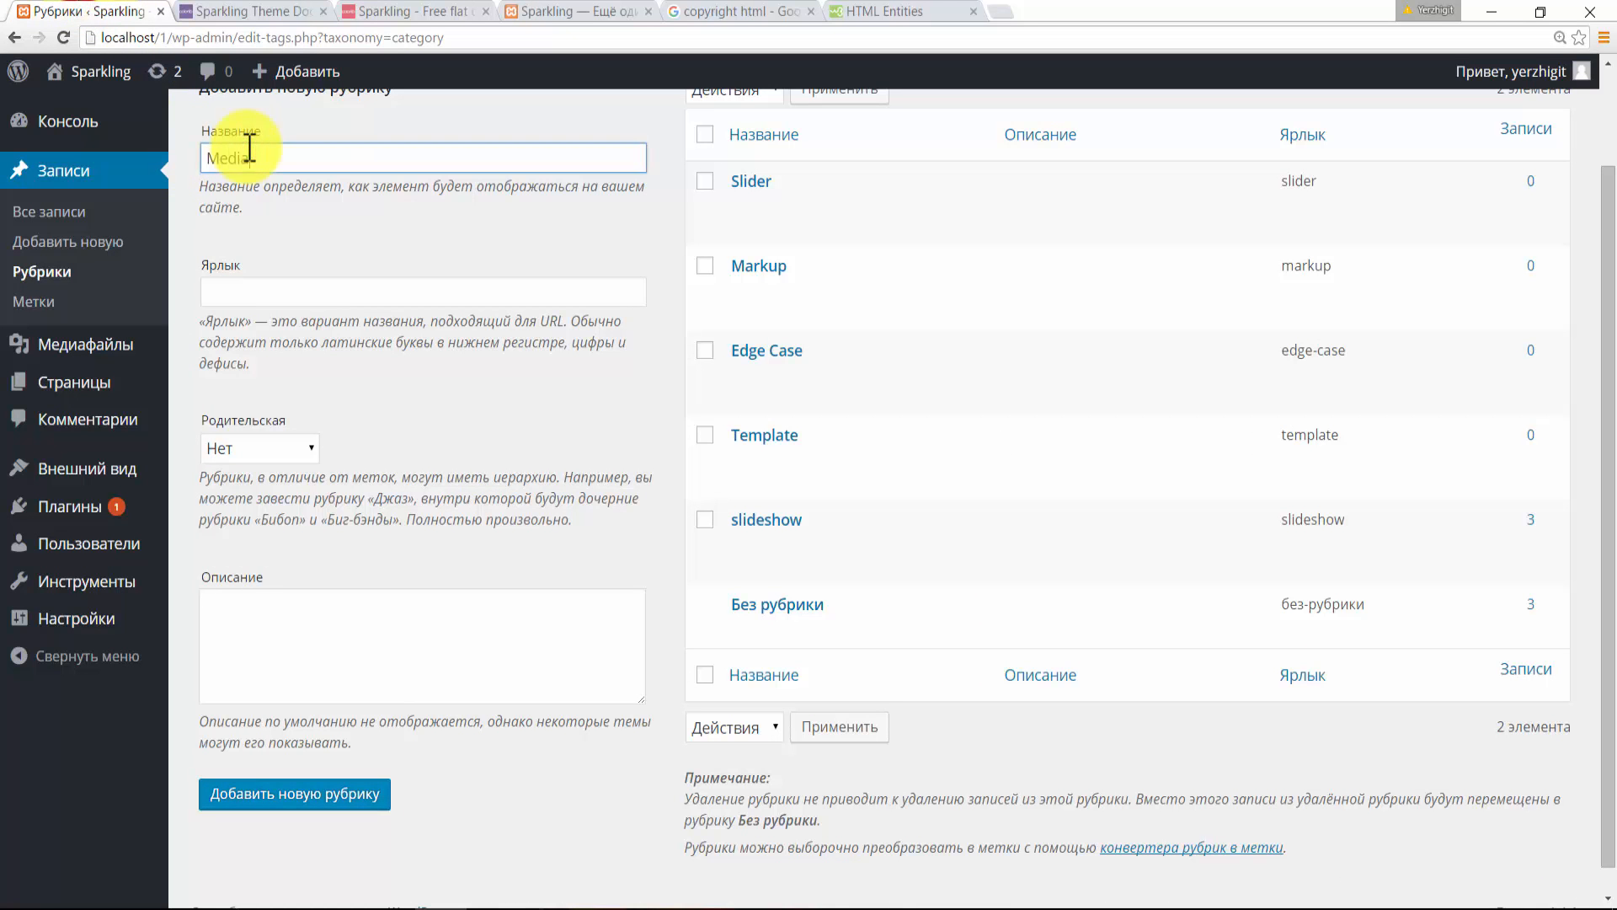
pyautogui.write('Media')
pyautogui.click(341, 794)
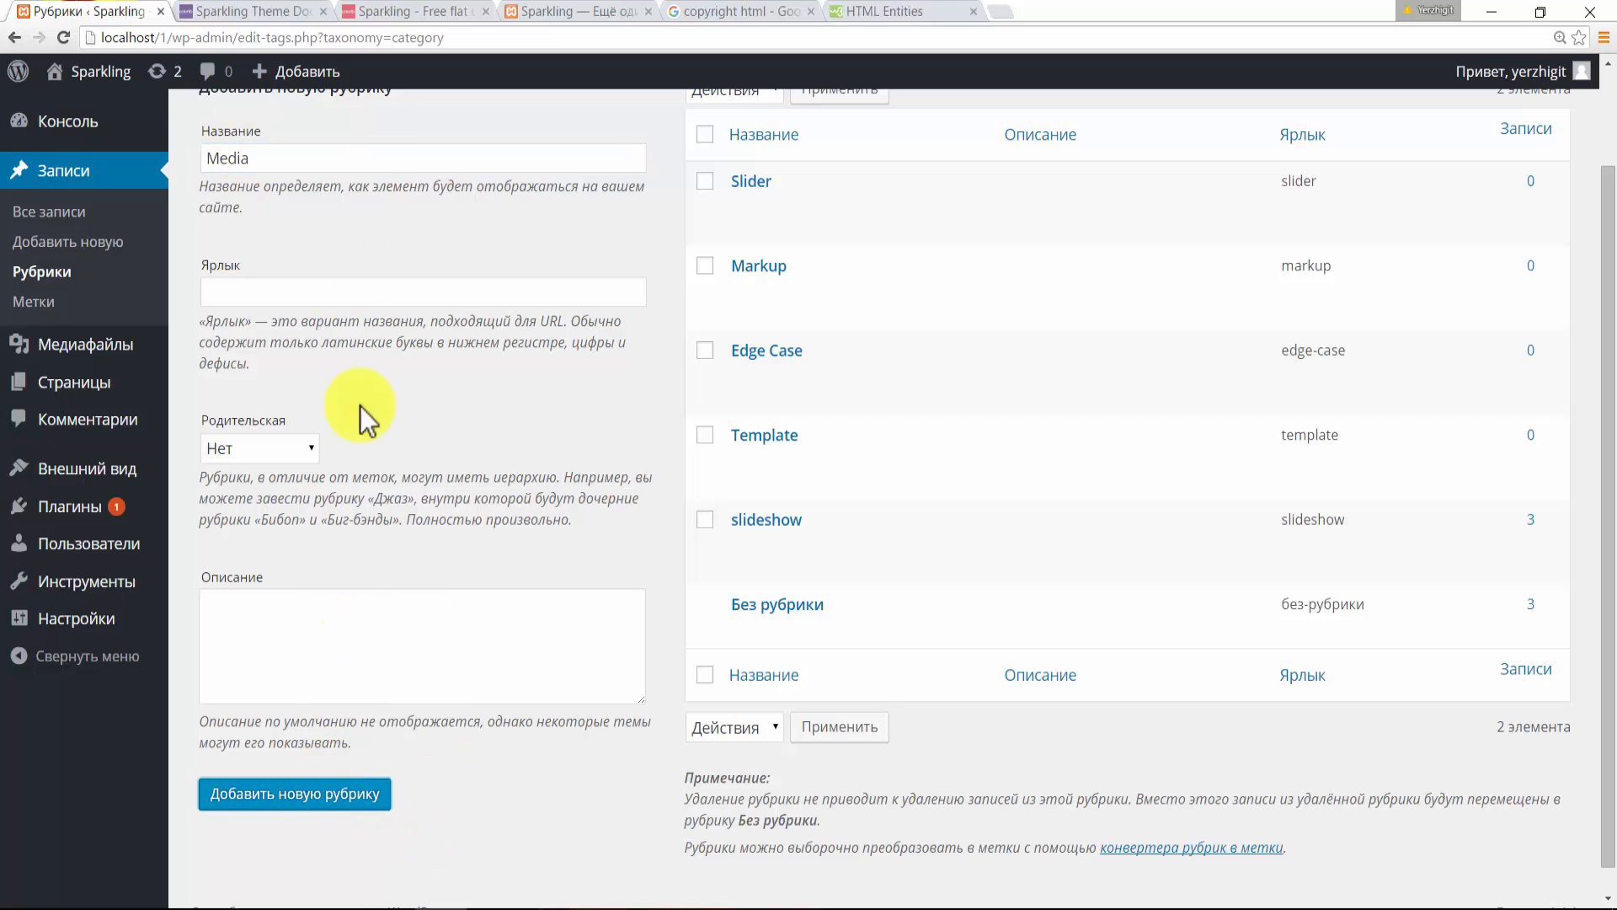
# - Add a category named Featured to the local site and compare the categories with the demo's Categories list
pyautogui.click(346, 158)
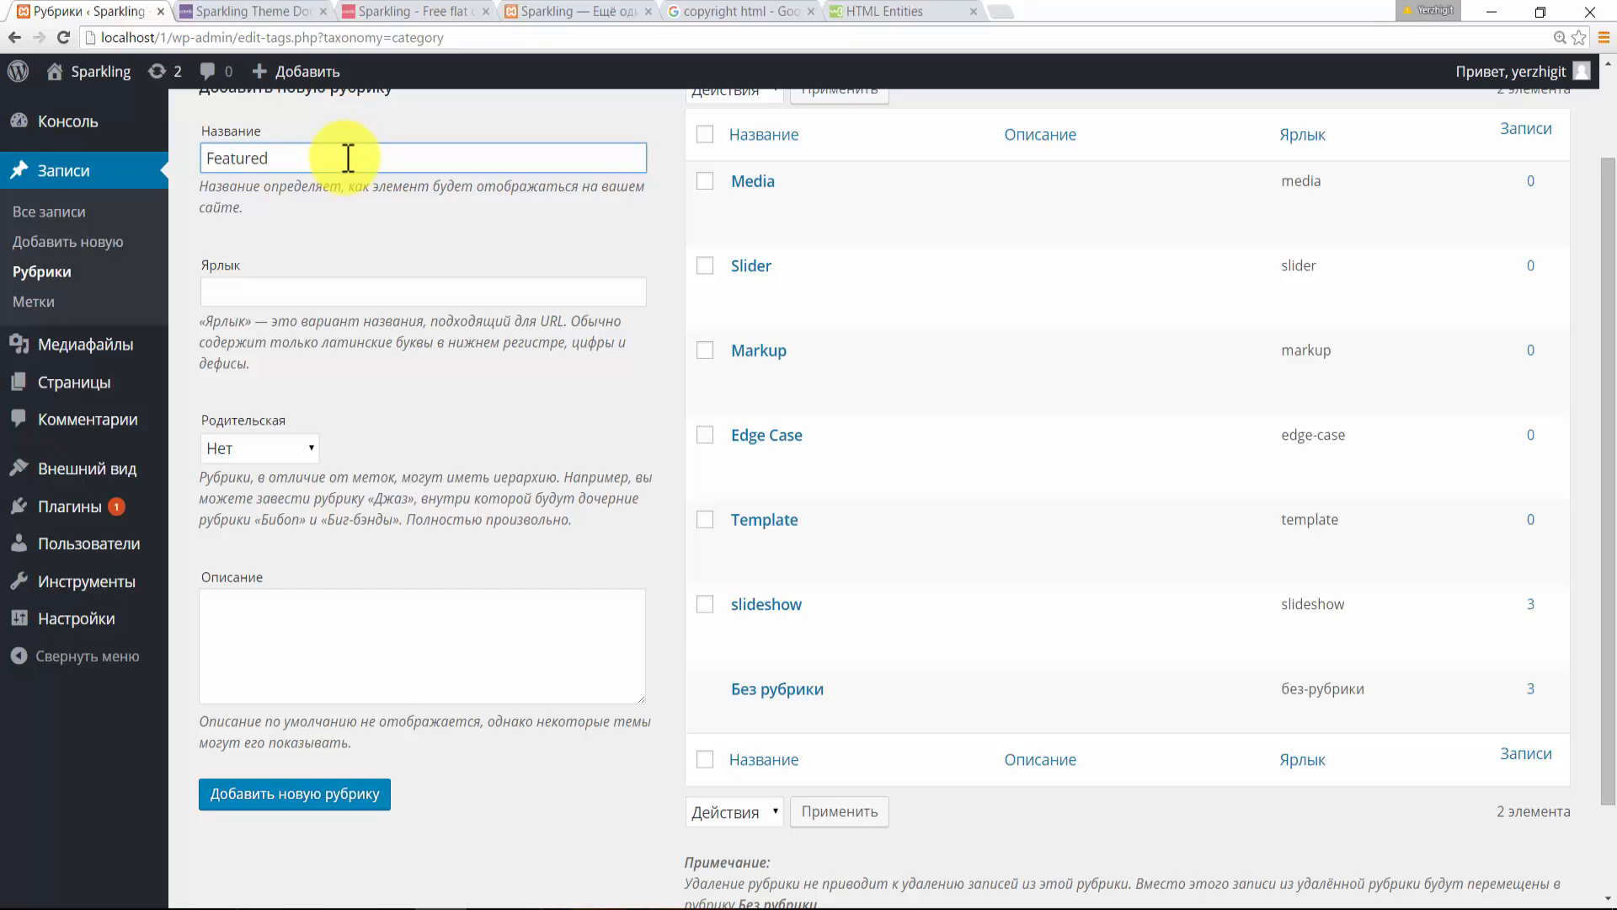
pyautogui.click(315, 793)
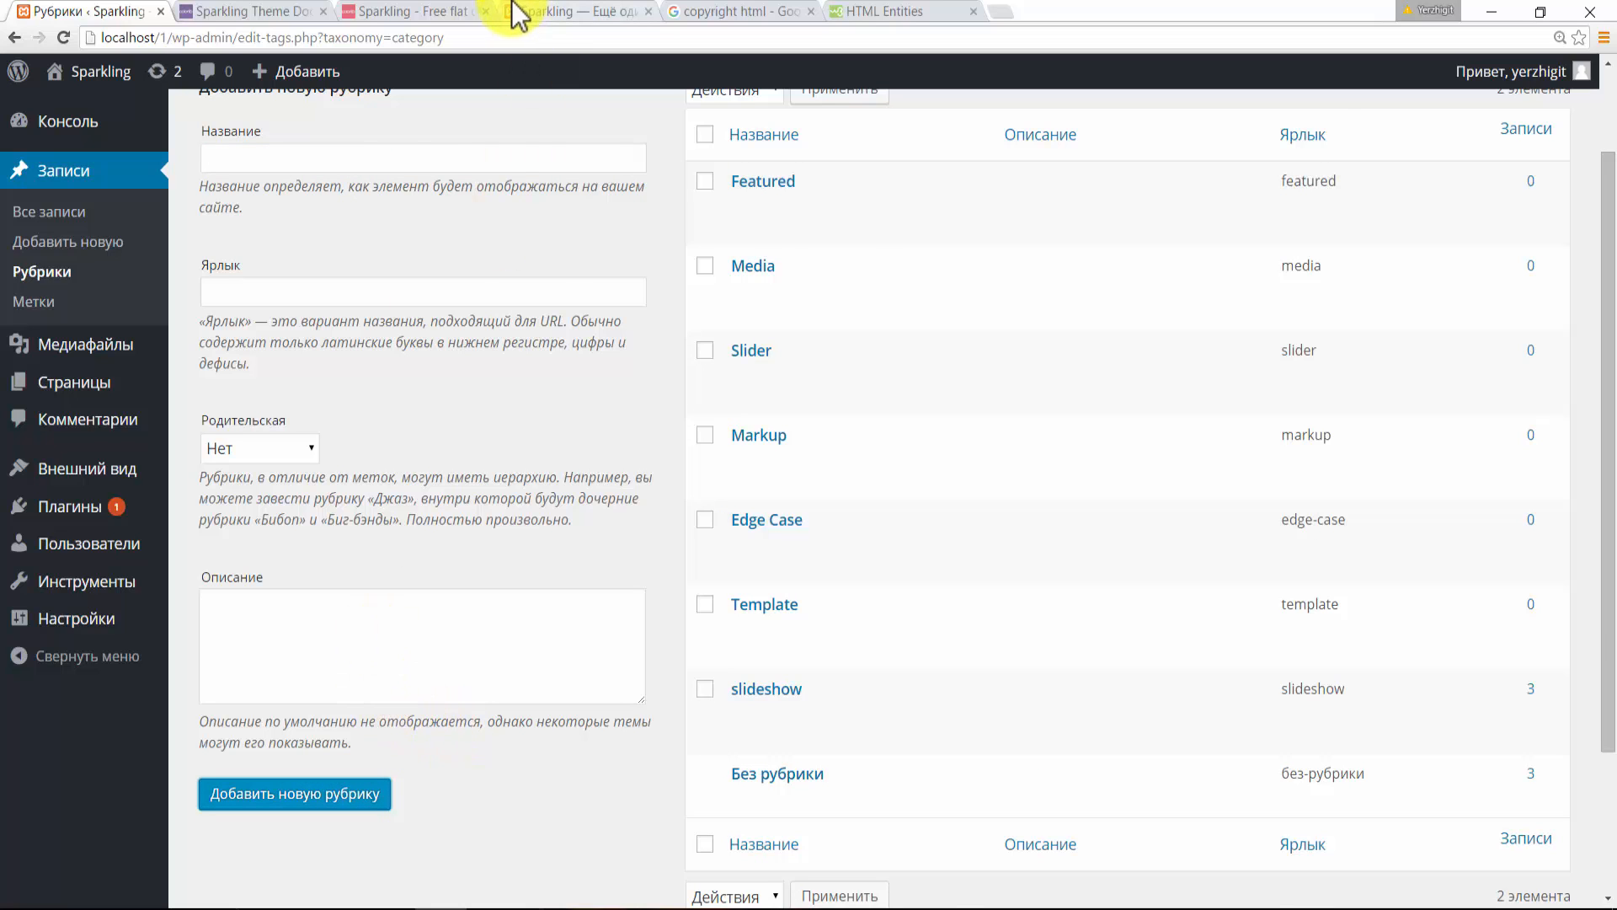
pyautogui.click(428, 12)
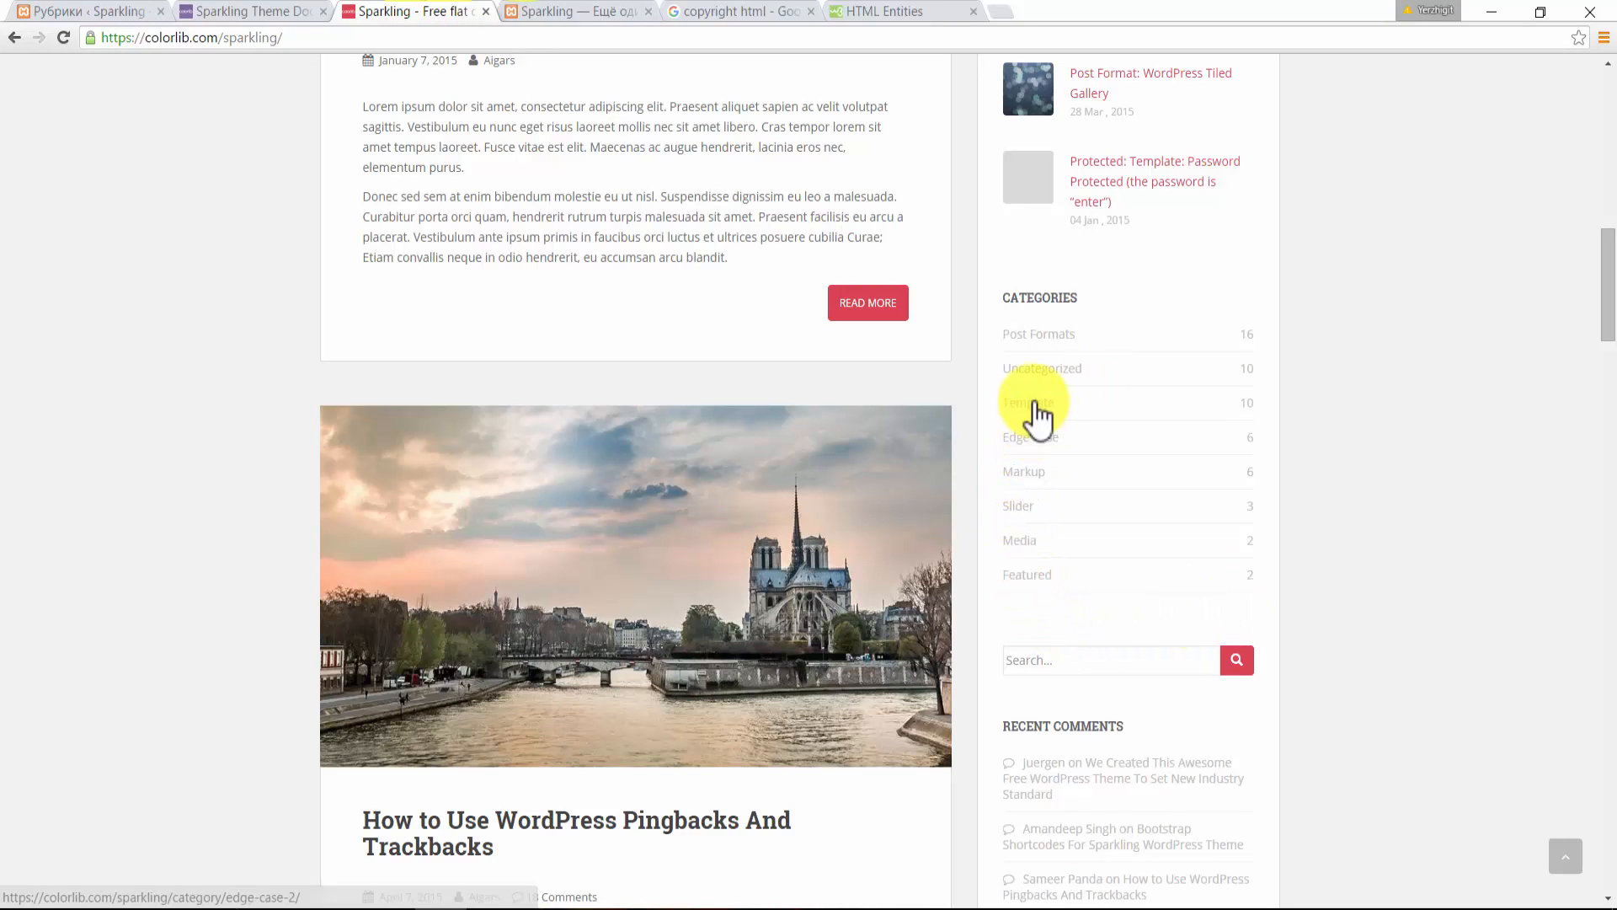
pyautogui.click(105, 14)
# - Reload the local site's home page and check which categories its sidebar Categories (Категории) widget lists
pyautogui.click(552, 14)
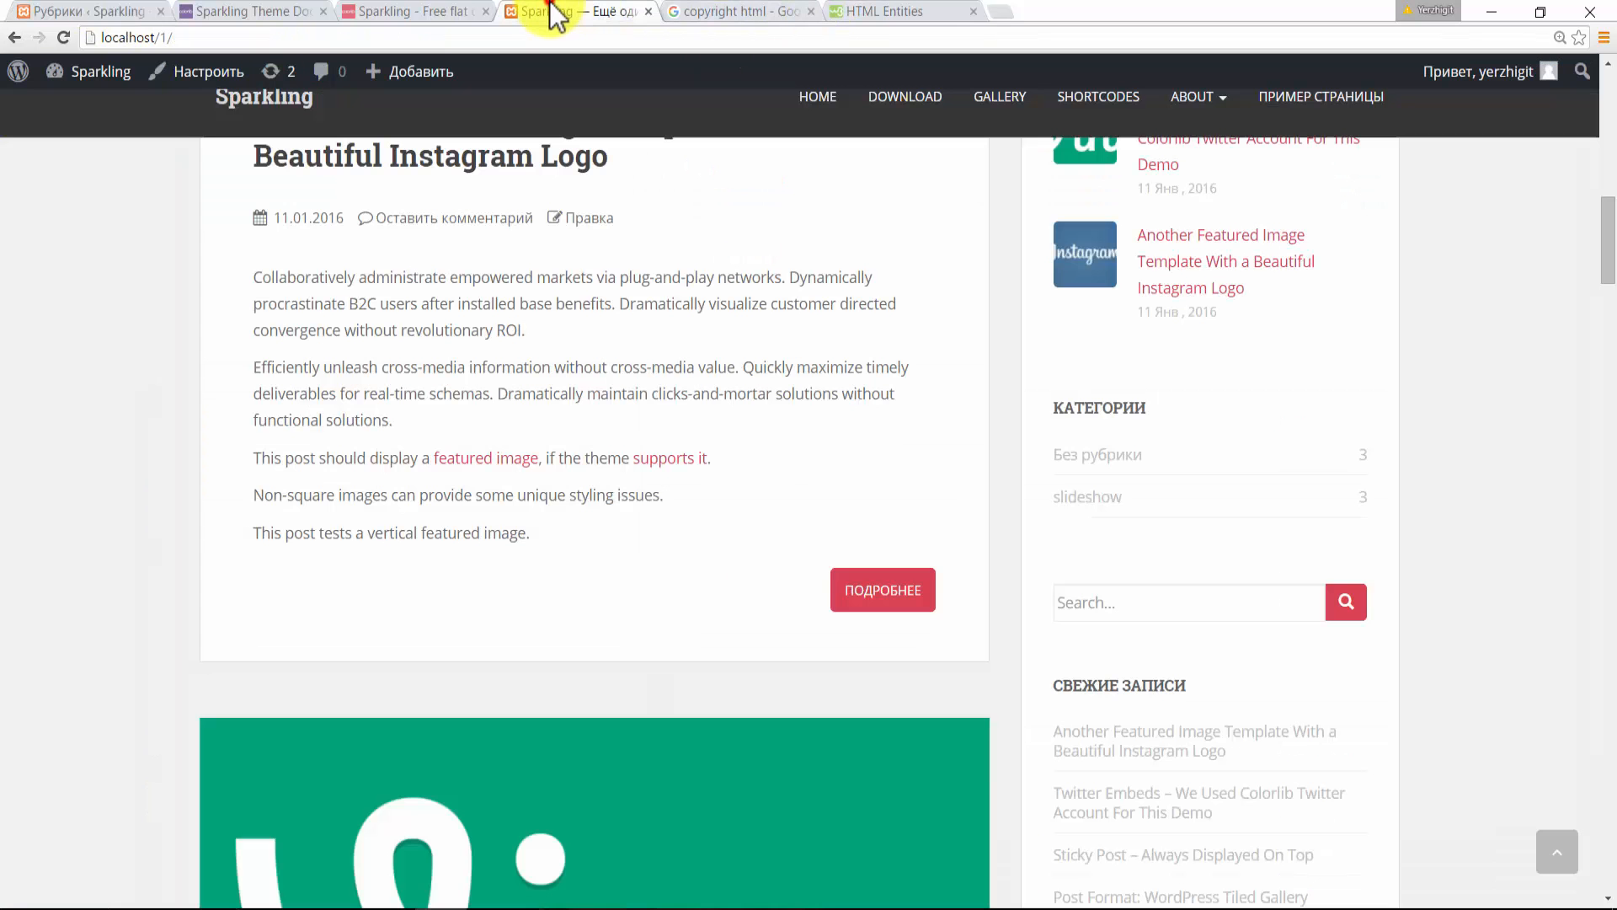
pyautogui.click(198, 39)
pyautogui.press('Return')
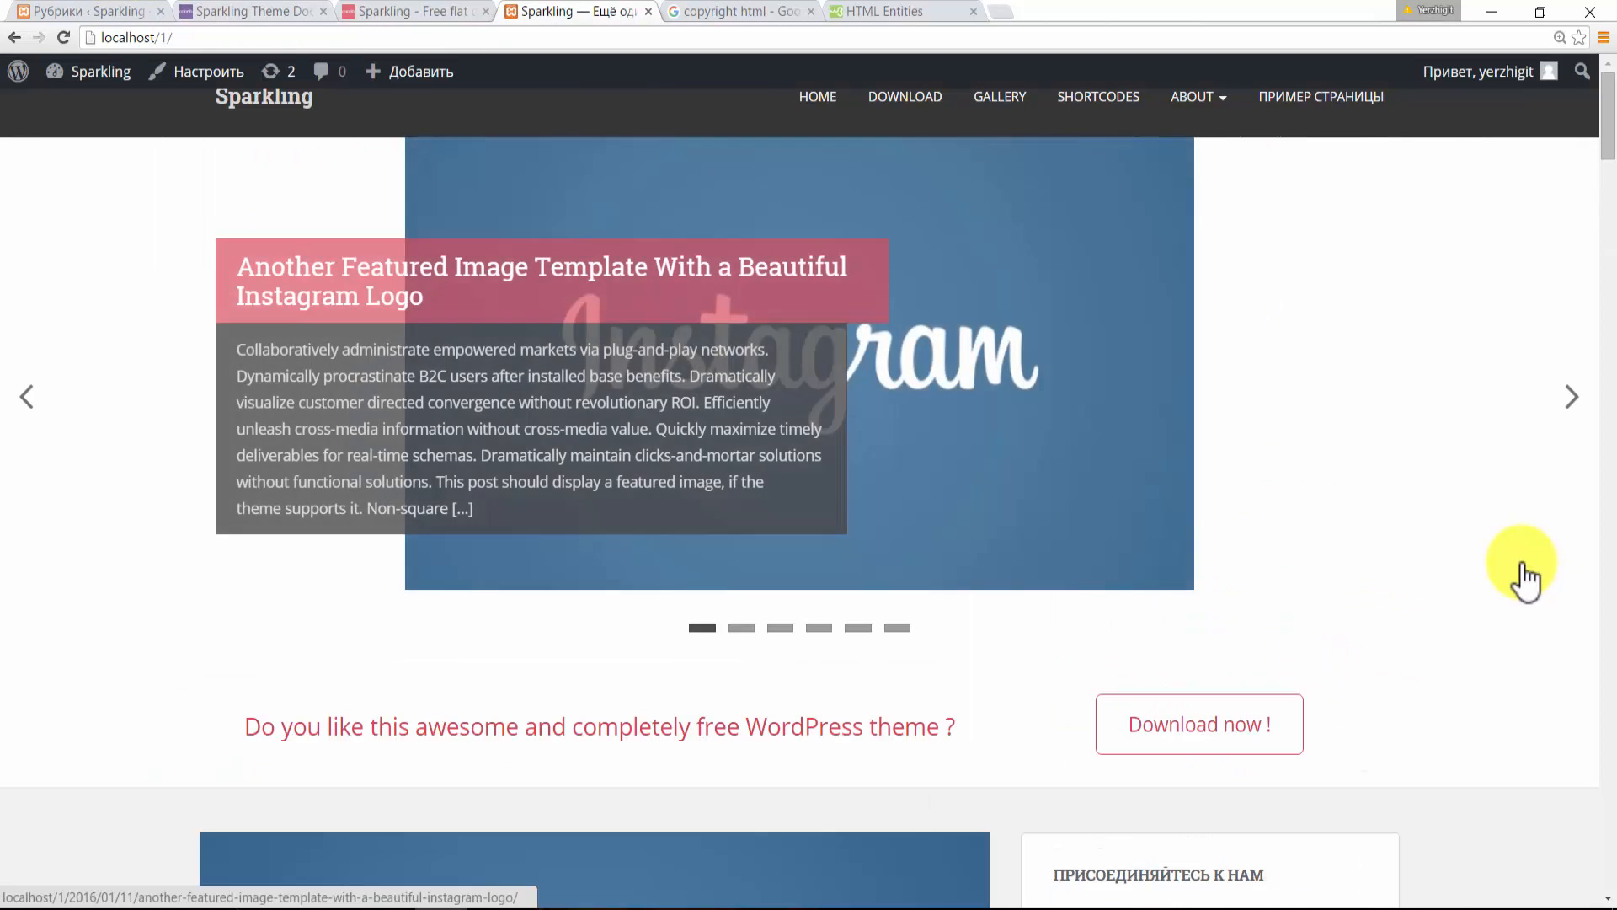
pyautogui.moveTo(1611, 127); pyautogui.dragTo(1611, 244)
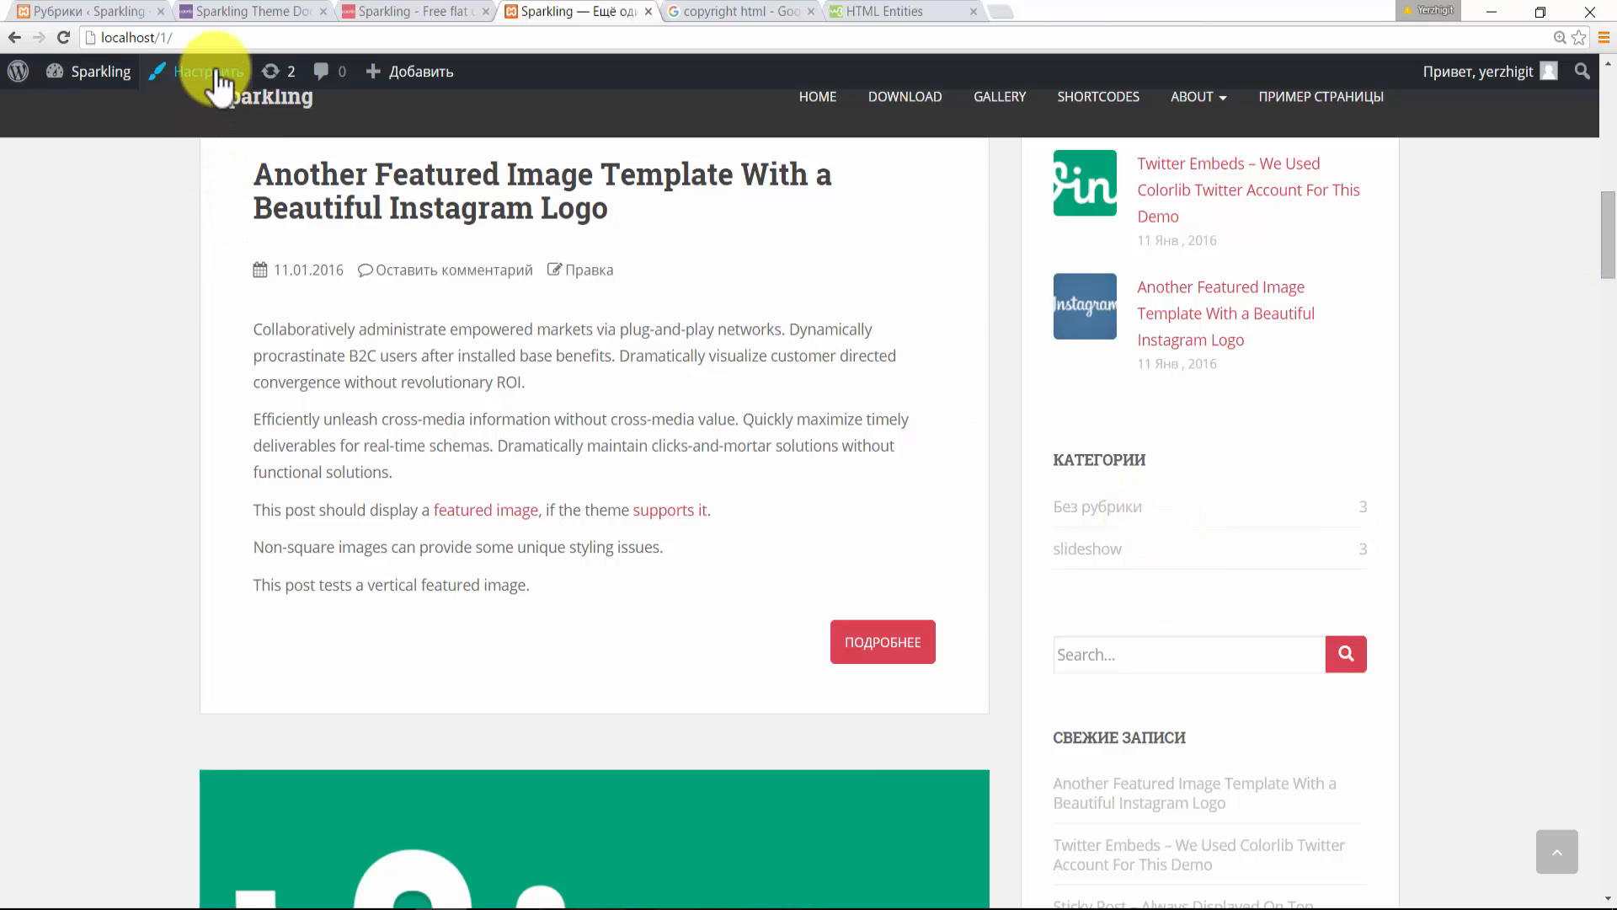
pyautogui.click(208, 38)
pyautogui.press('Return')
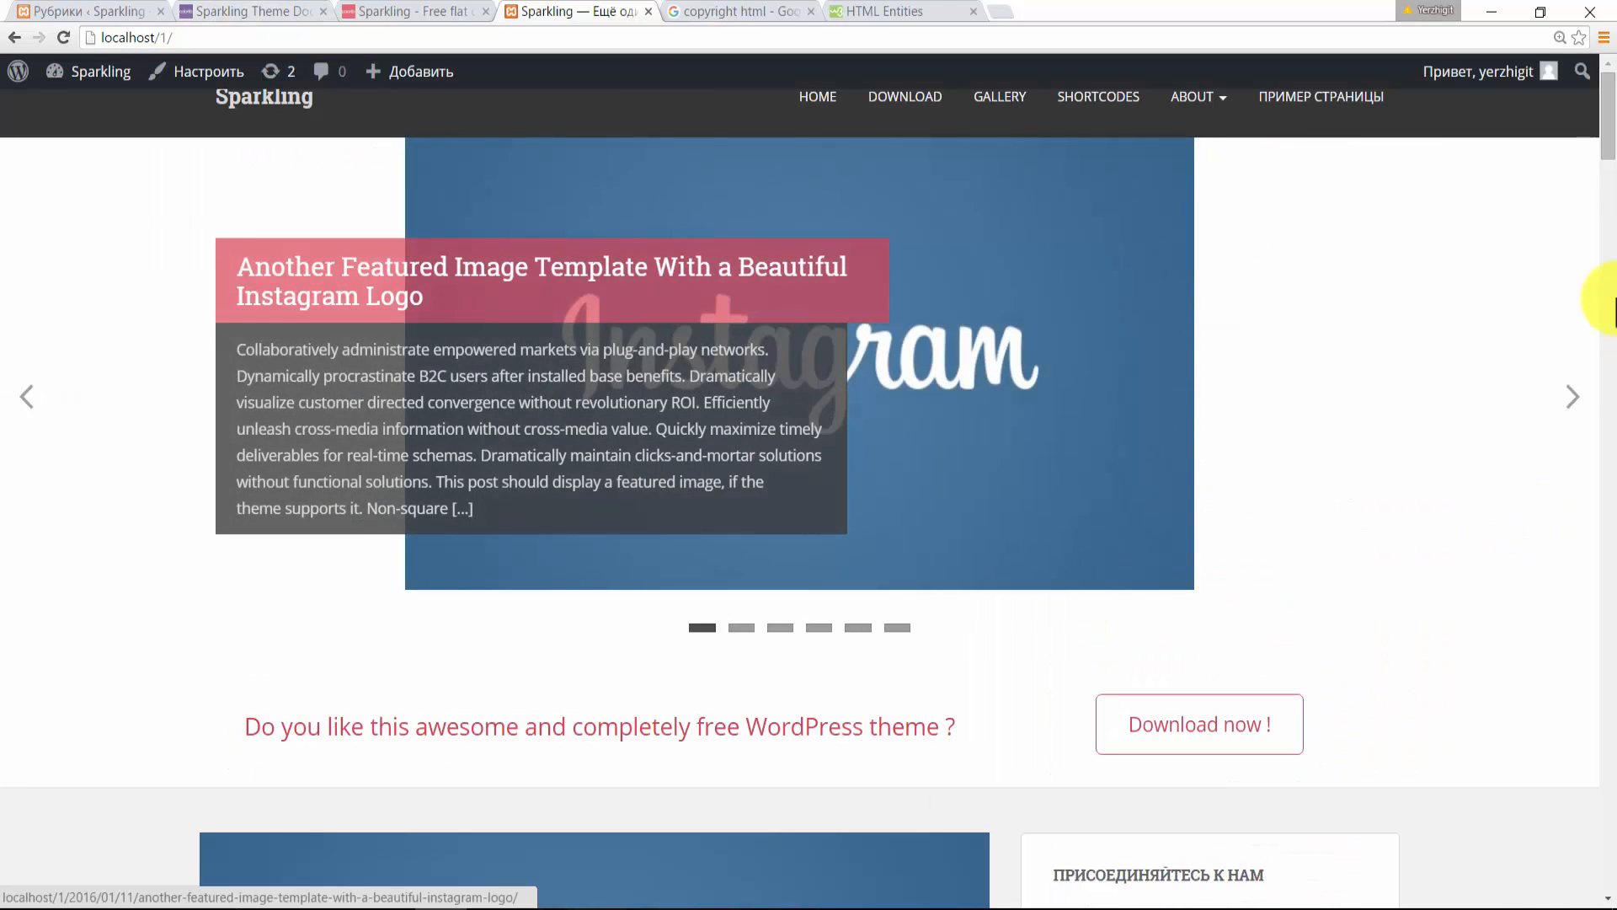
pyautogui.moveTo(1608, 152); pyautogui.dragTo(1608, 229)
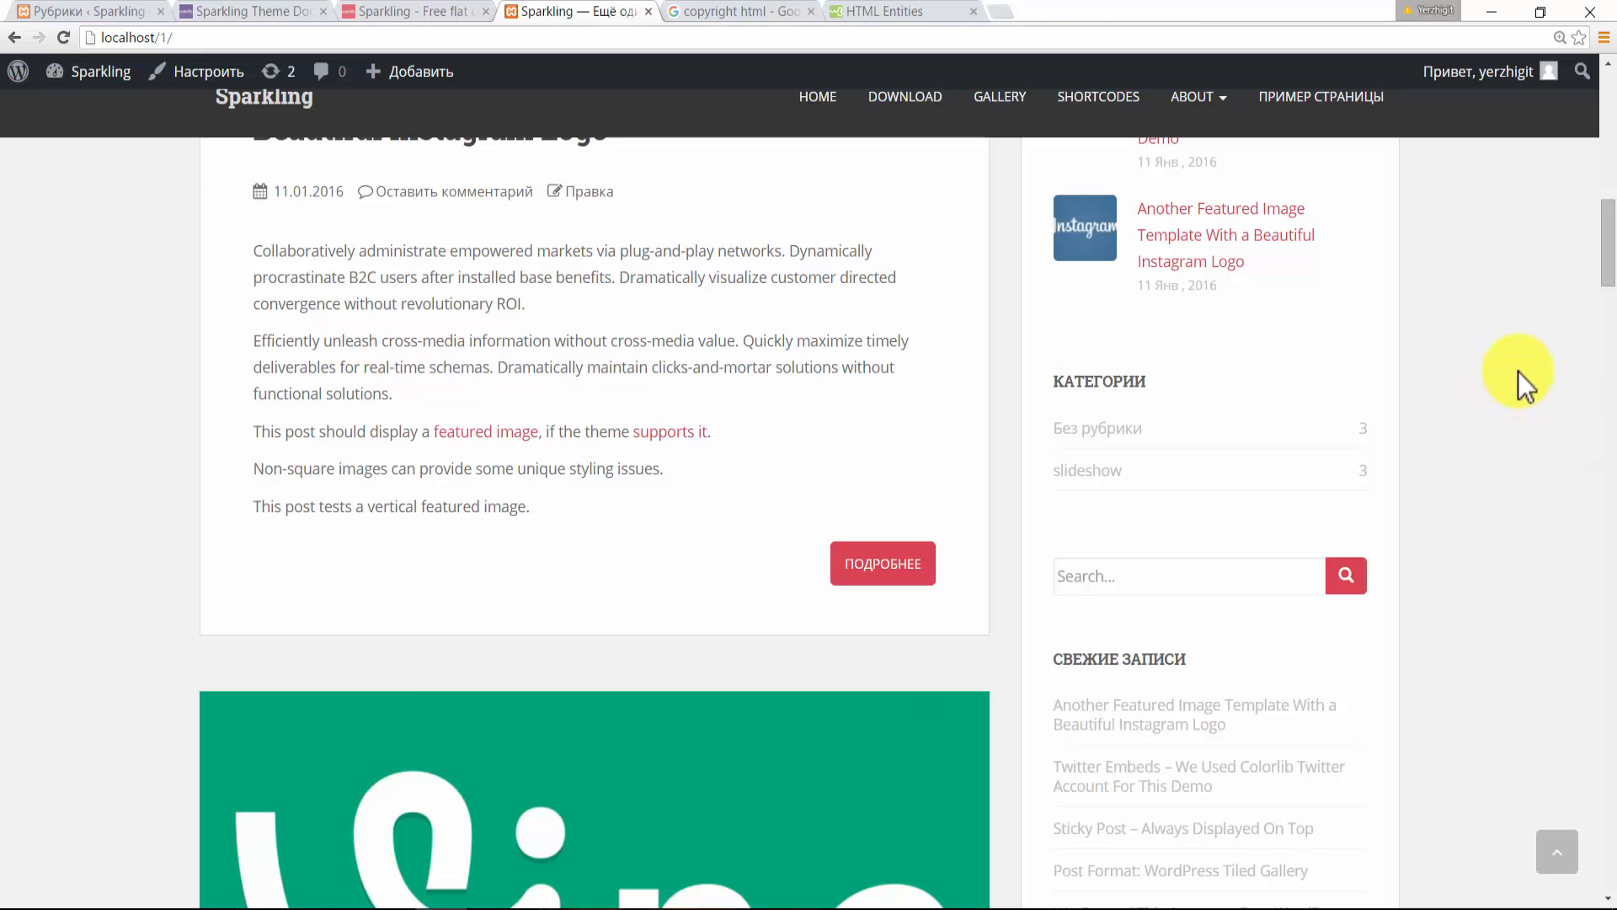
# - Open a blank new post in the local admin and review the categories offered for it
pyautogui.click(89, 12)
pyautogui.scroll(2, 1577, 372)
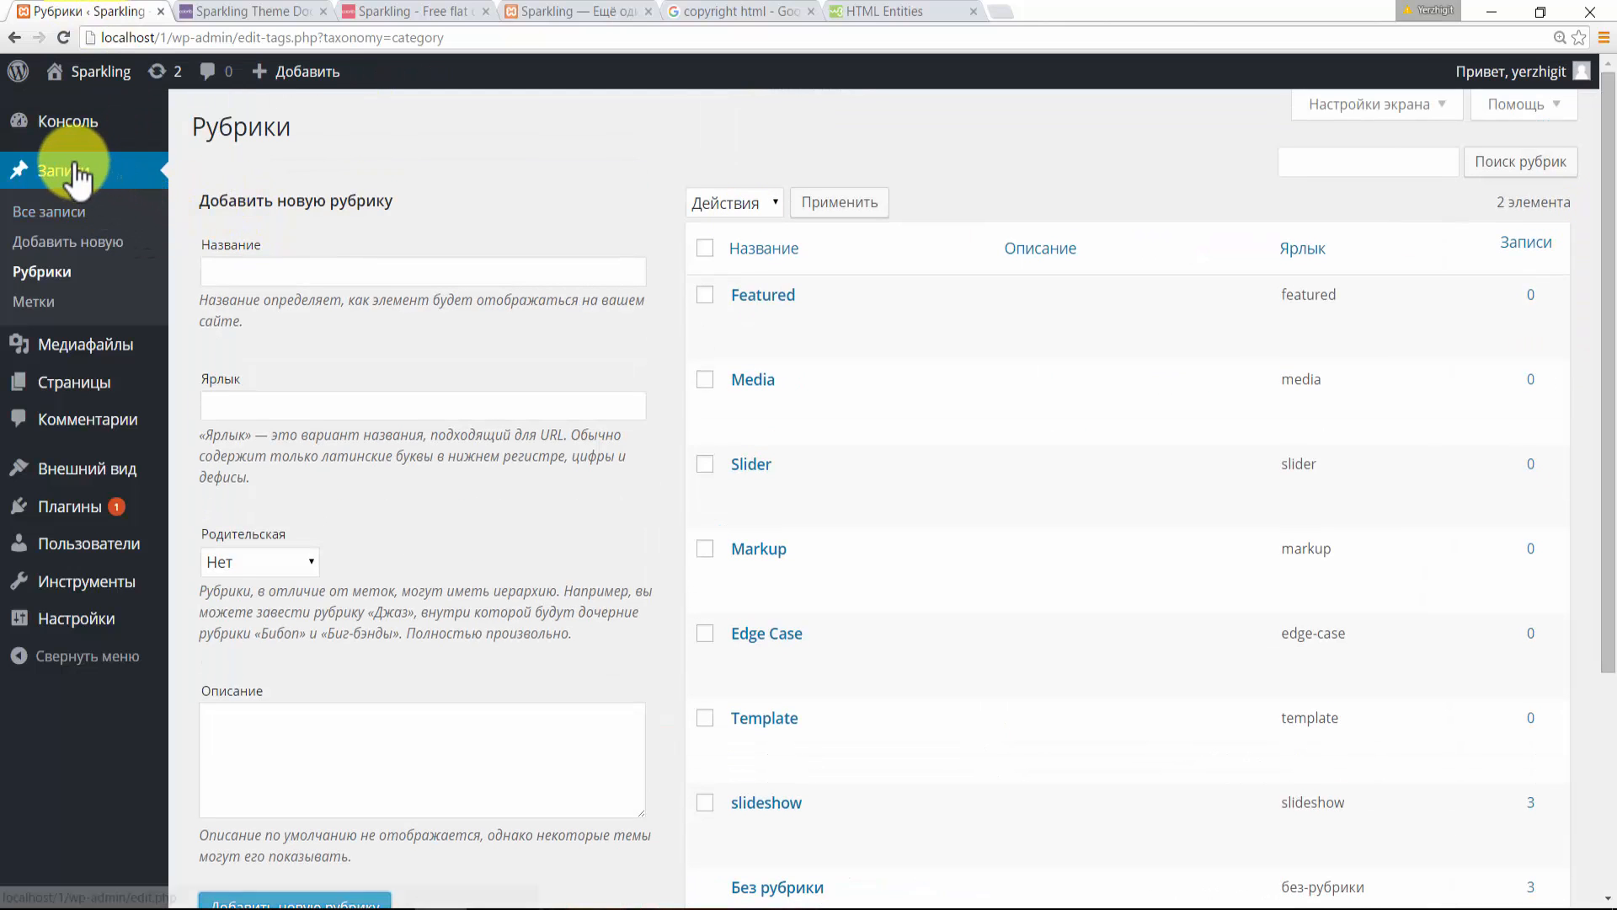
pyautogui.click(70, 242)
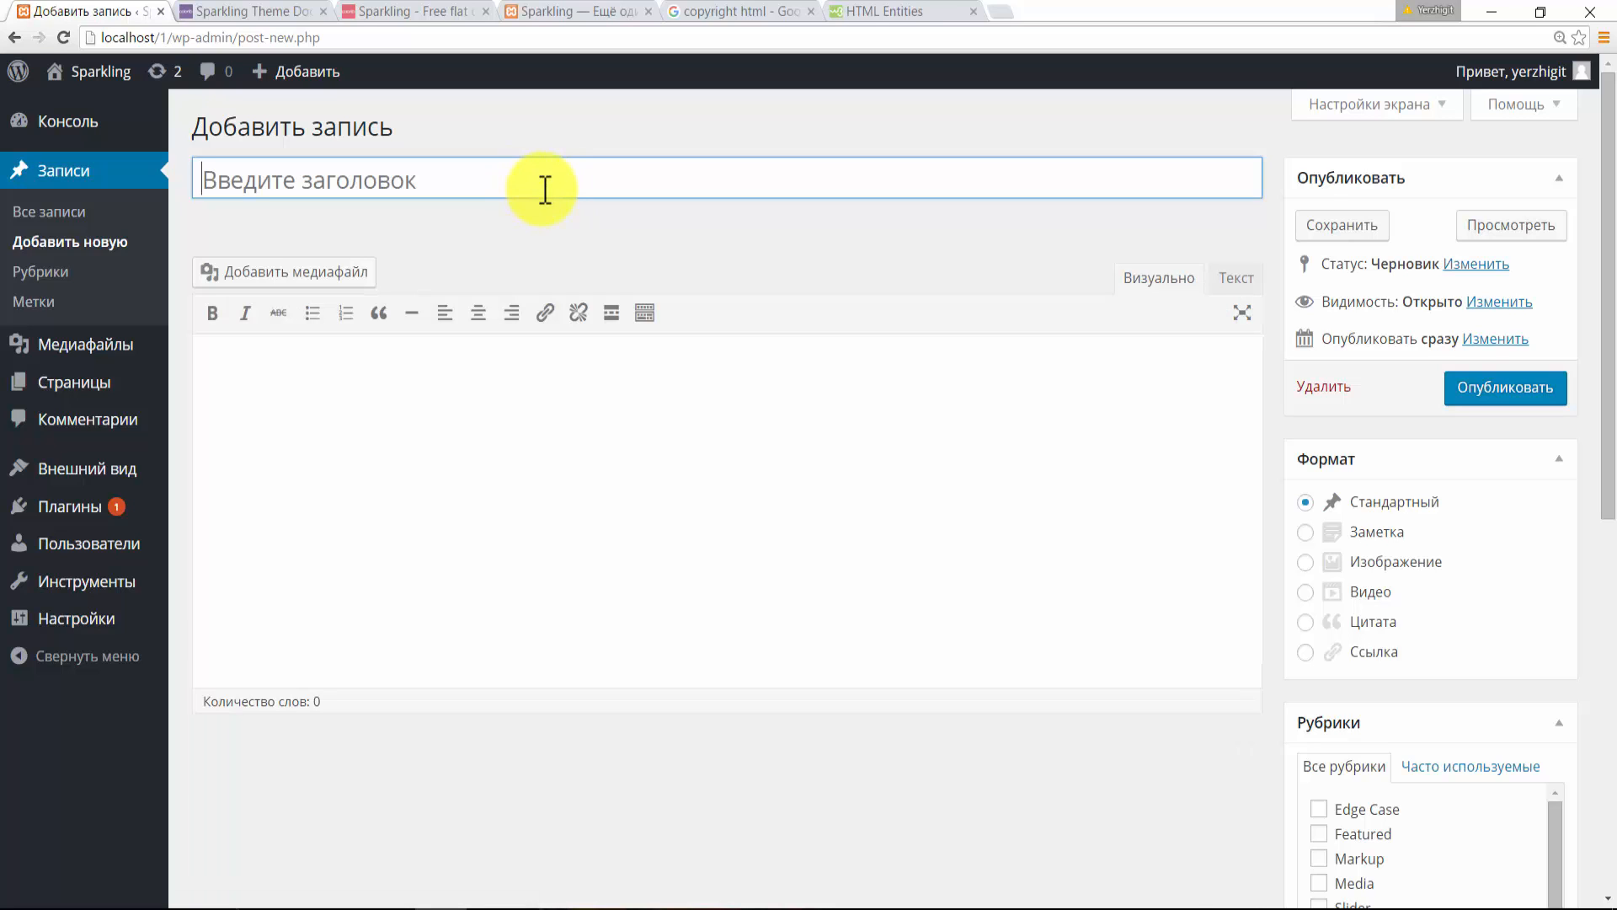
pyautogui.moveTo(1610, 299); pyautogui.dragTo(1606, 199)
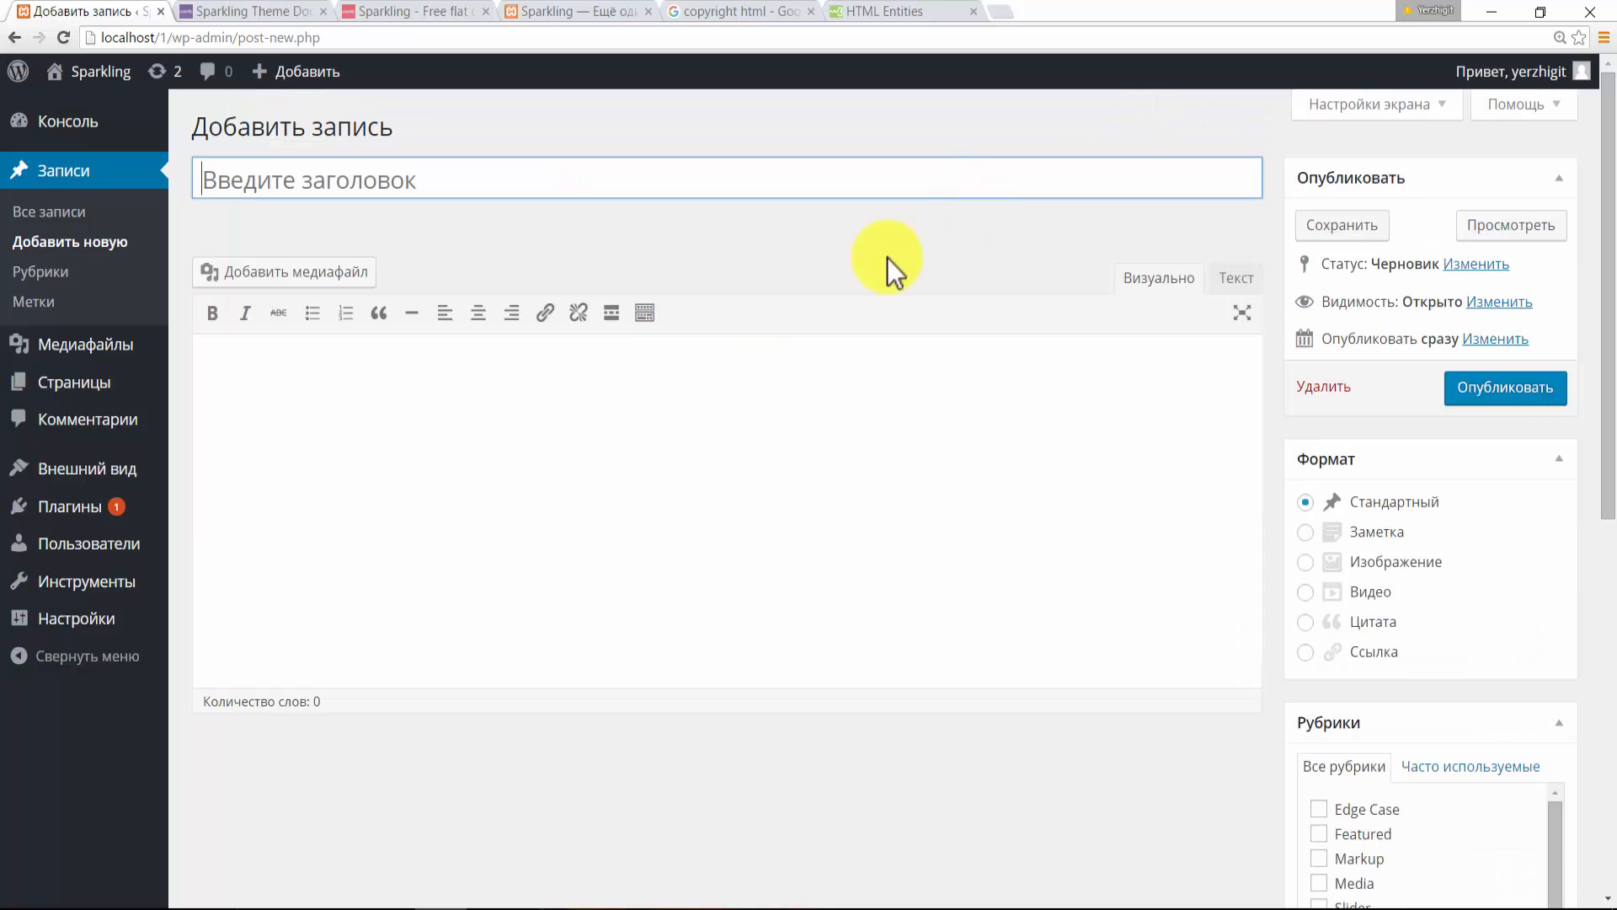
pyautogui.moveTo(1606, 352); pyautogui.dragTo(1605, 535)
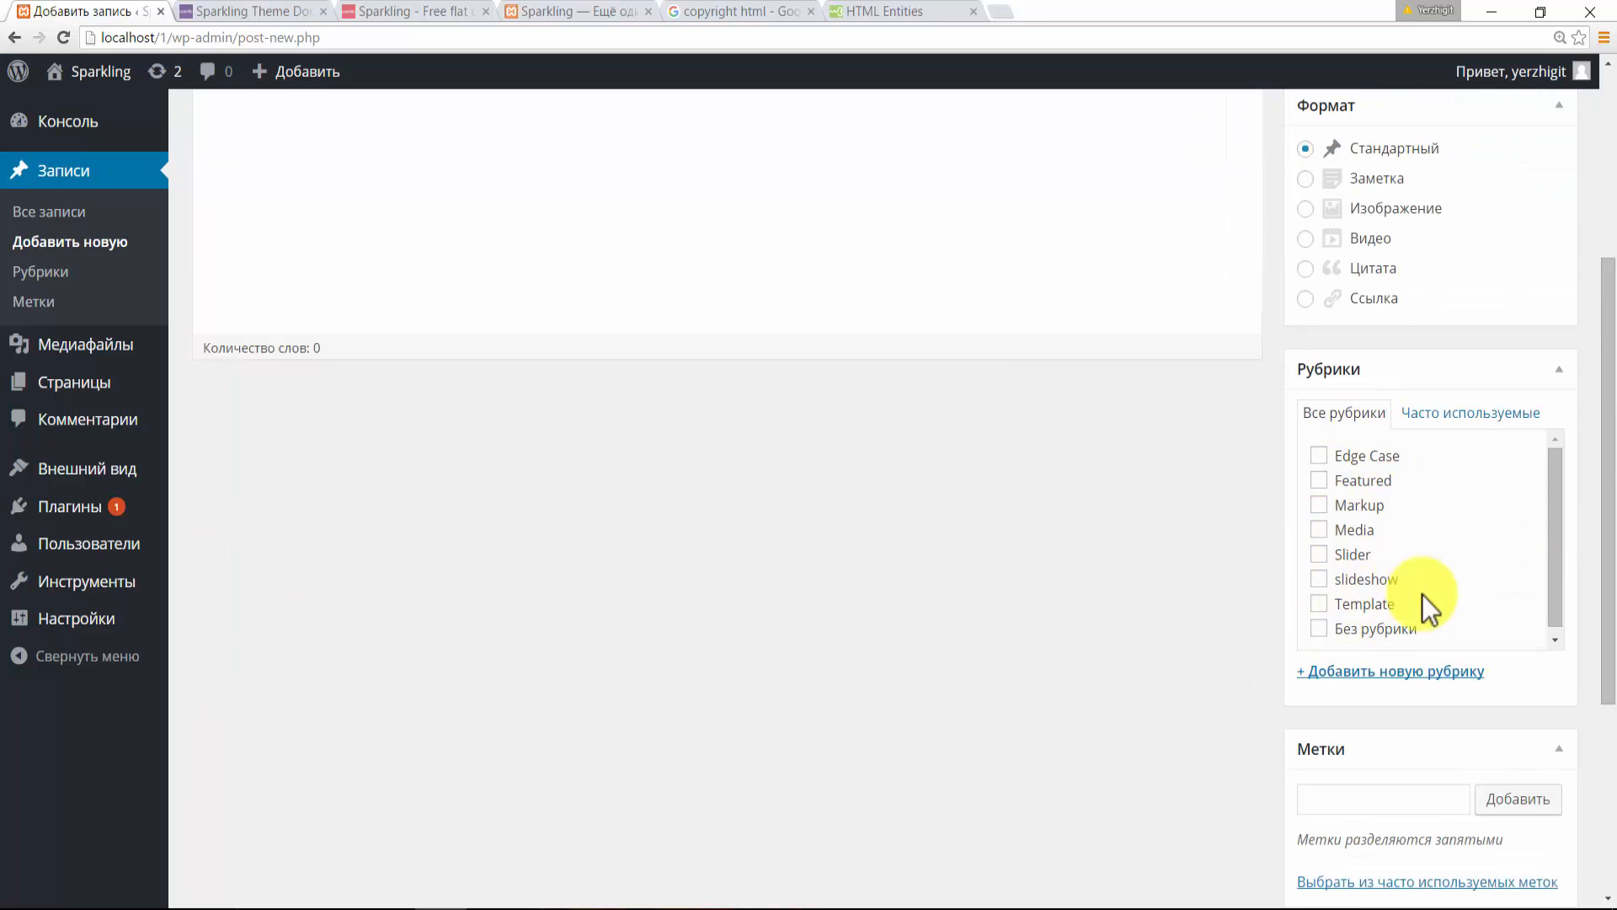
pyautogui.moveTo(1609, 287); pyautogui.dragTo(1612, 135)
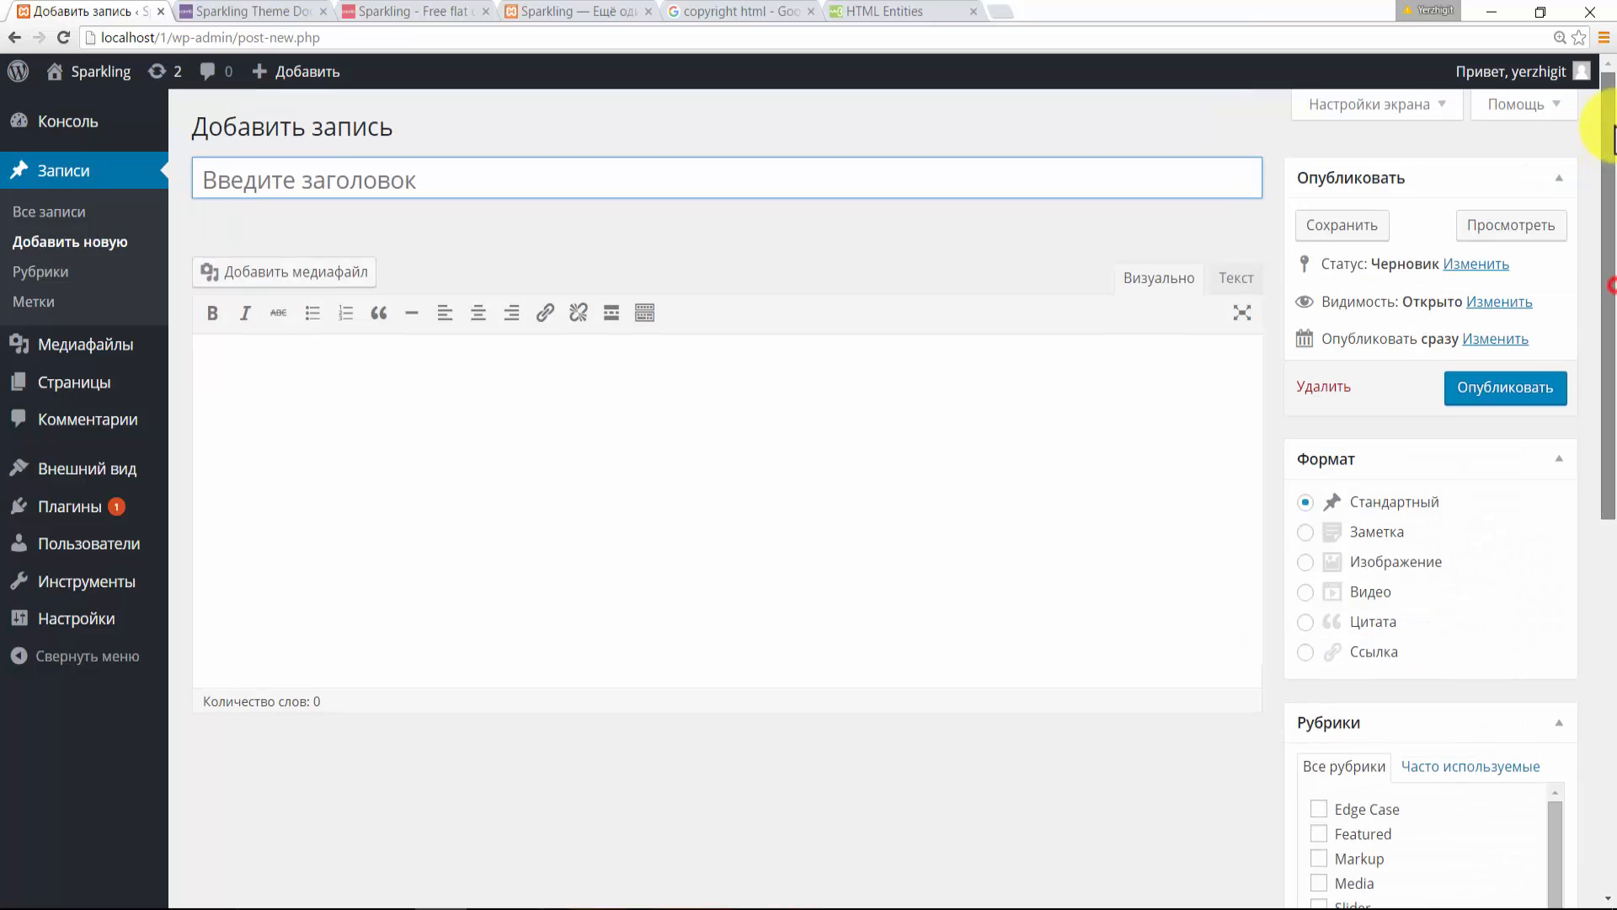
# - Assign the post "Another Featured Image Template With a Beautiful Instagram Logo" to Edge Case instead of Без рубрики and update it
pyautogui.click(65, 216)
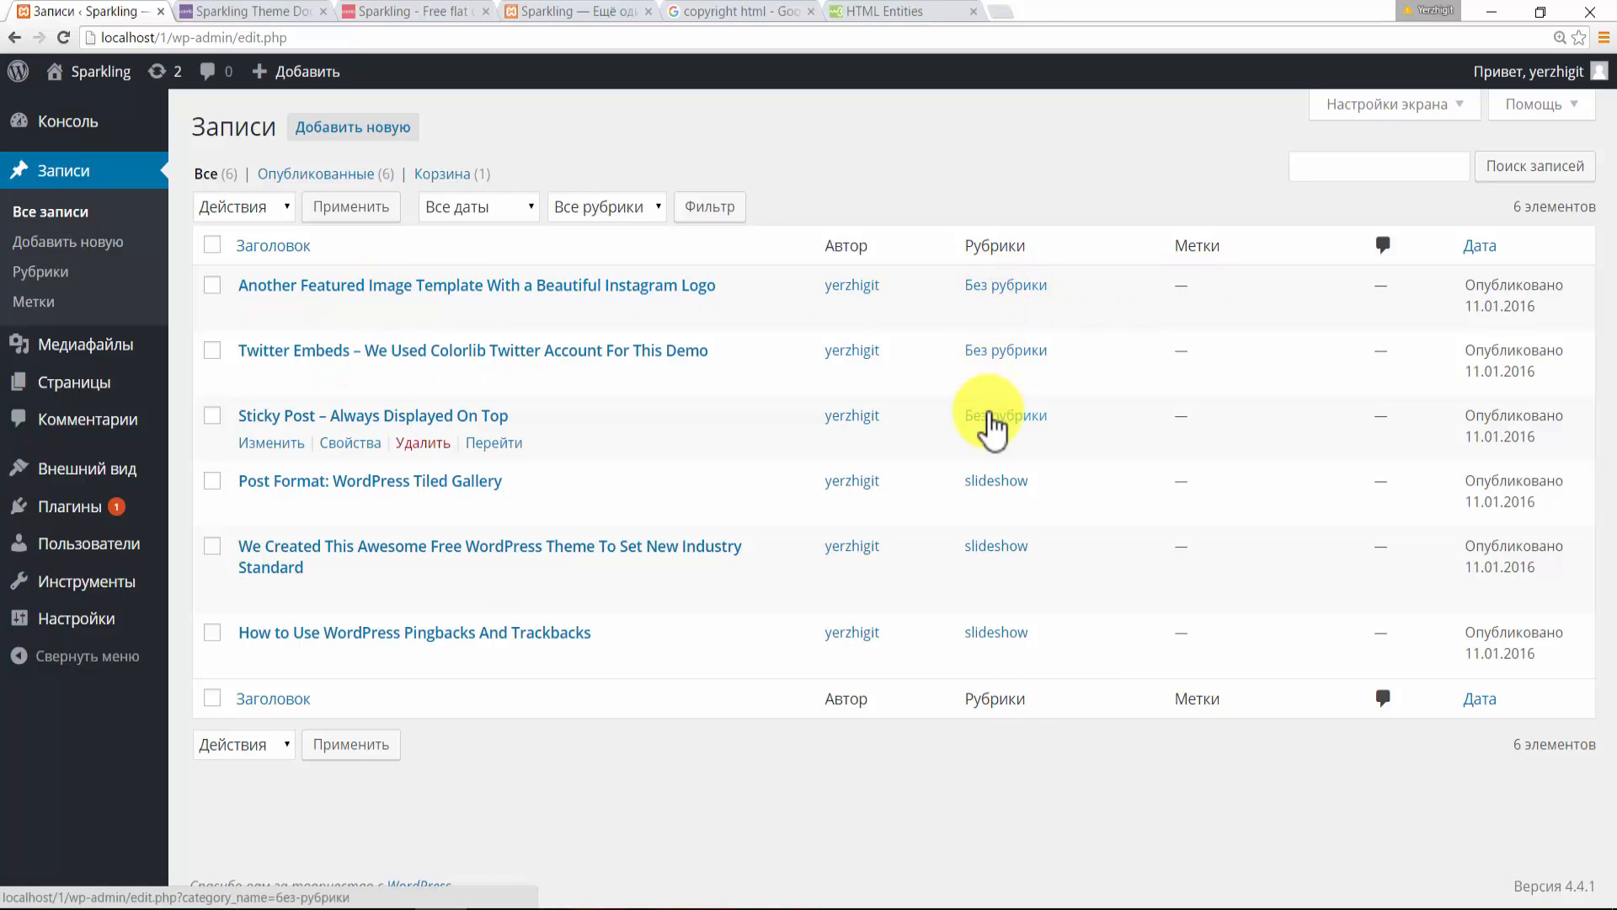
pyautogui.click(611, 288)
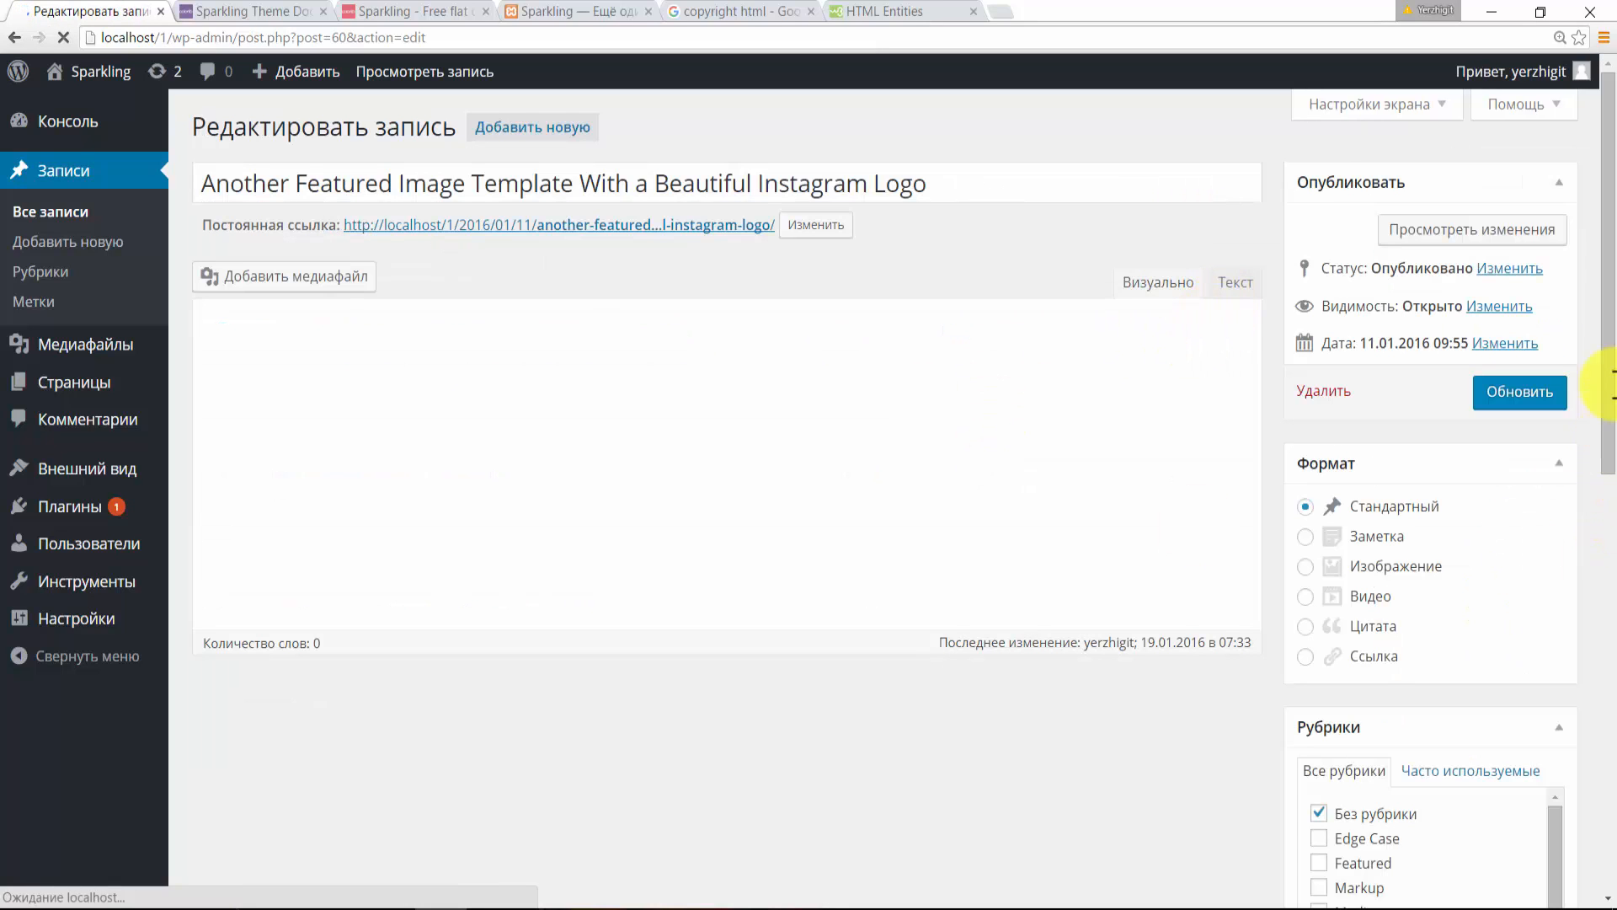
pyautogui.moveTo(1608, 206); pyautogui.dragTo(1606, 287)
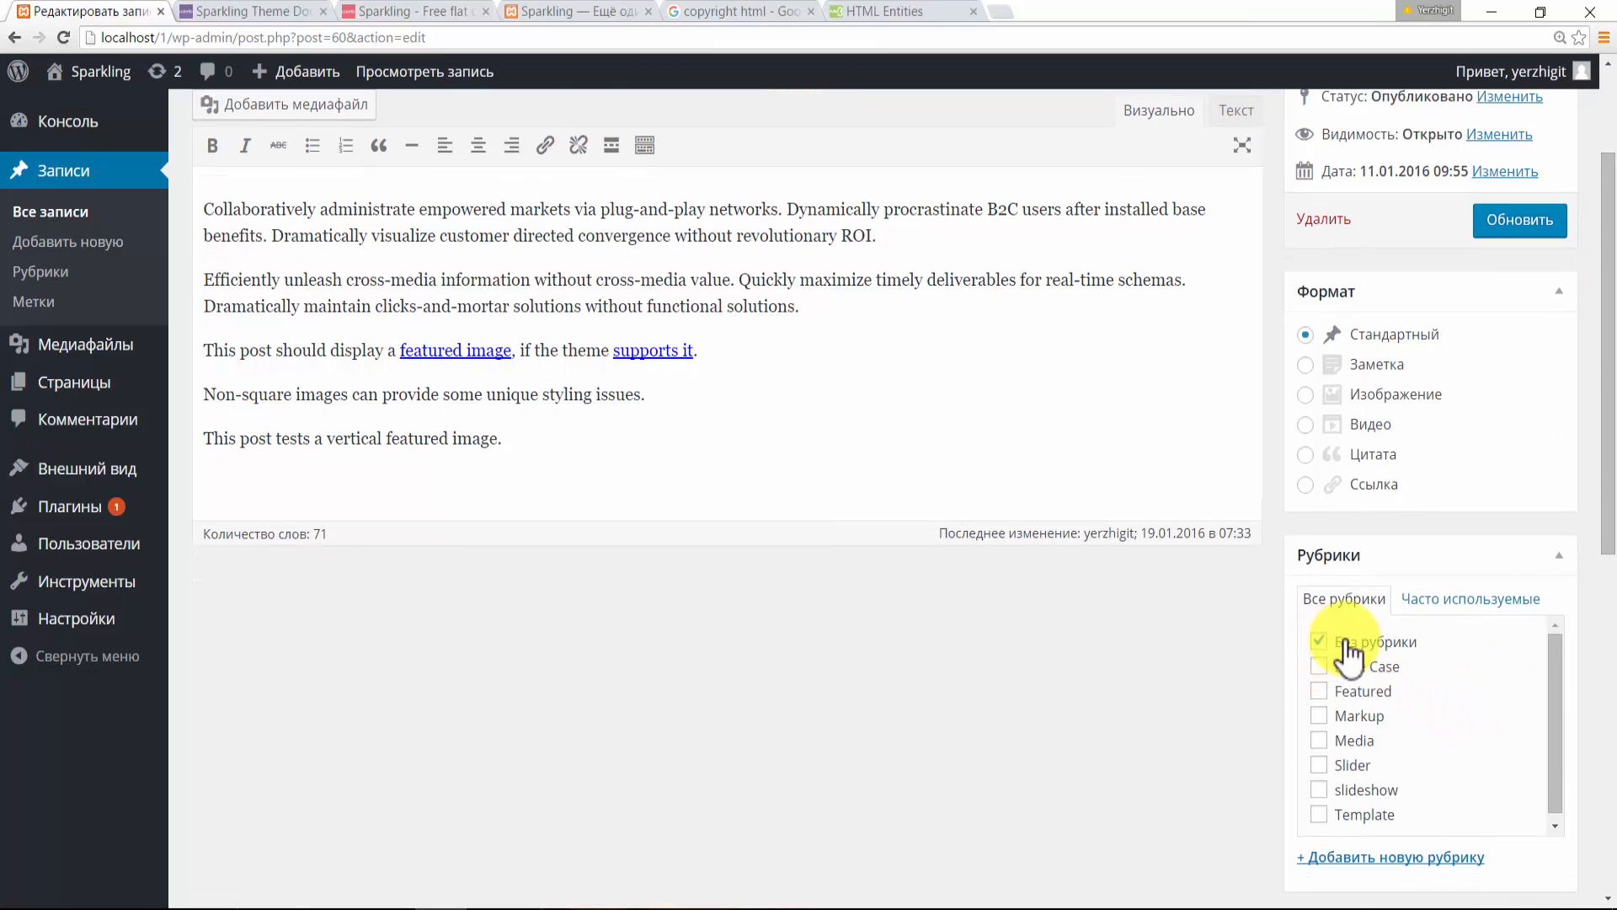
pyautogui.click(1318, 665)
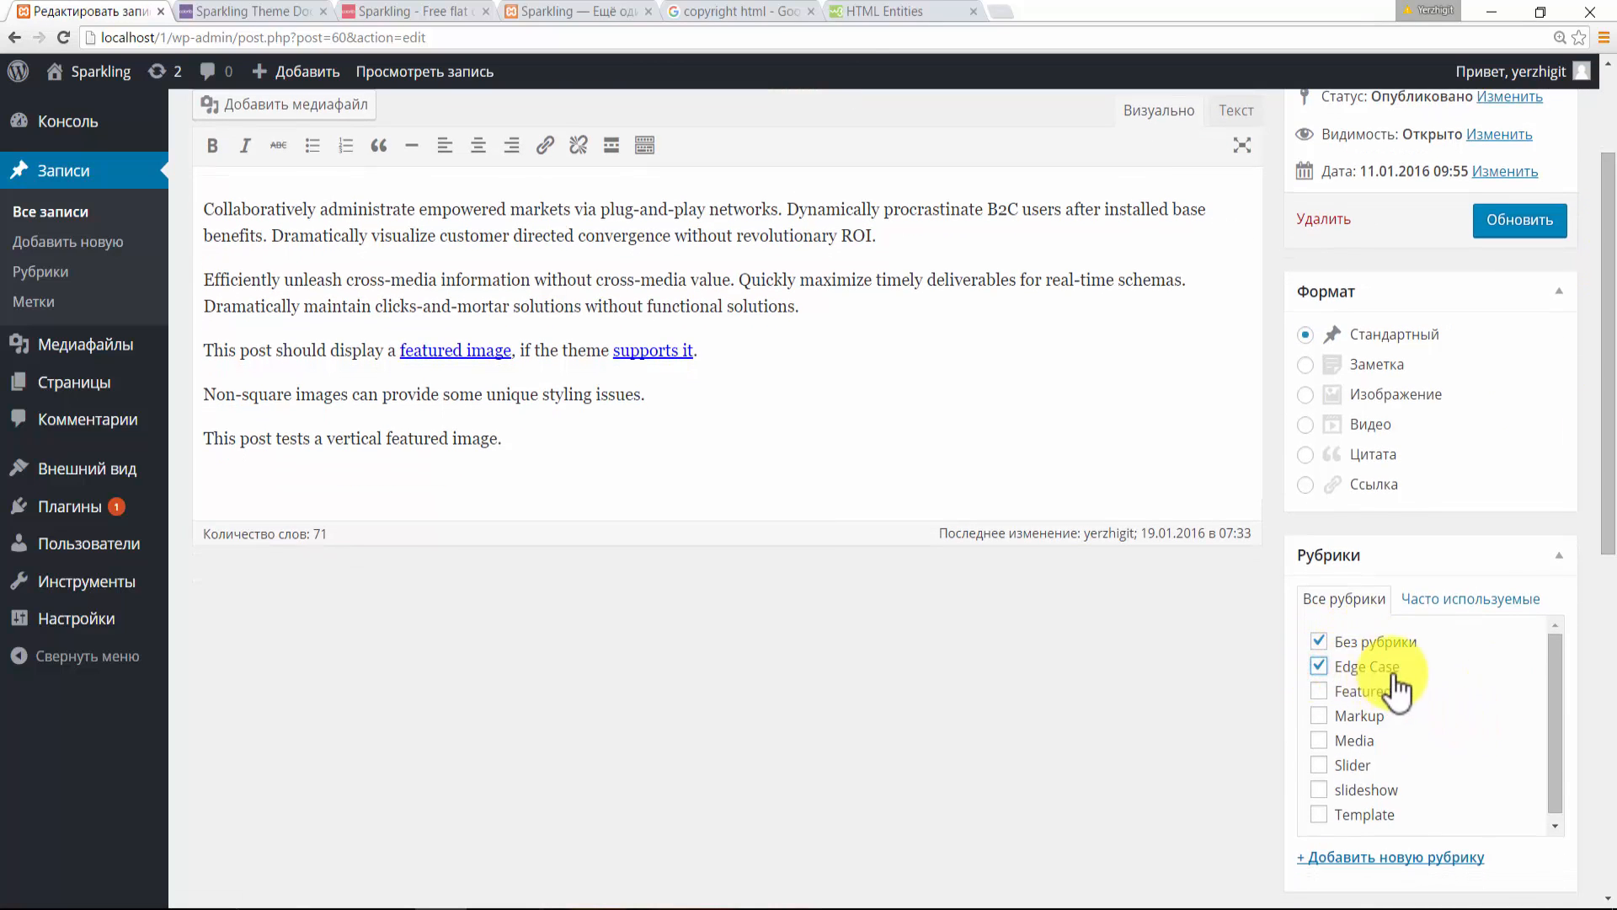
pyautogui.click(1318, 641)
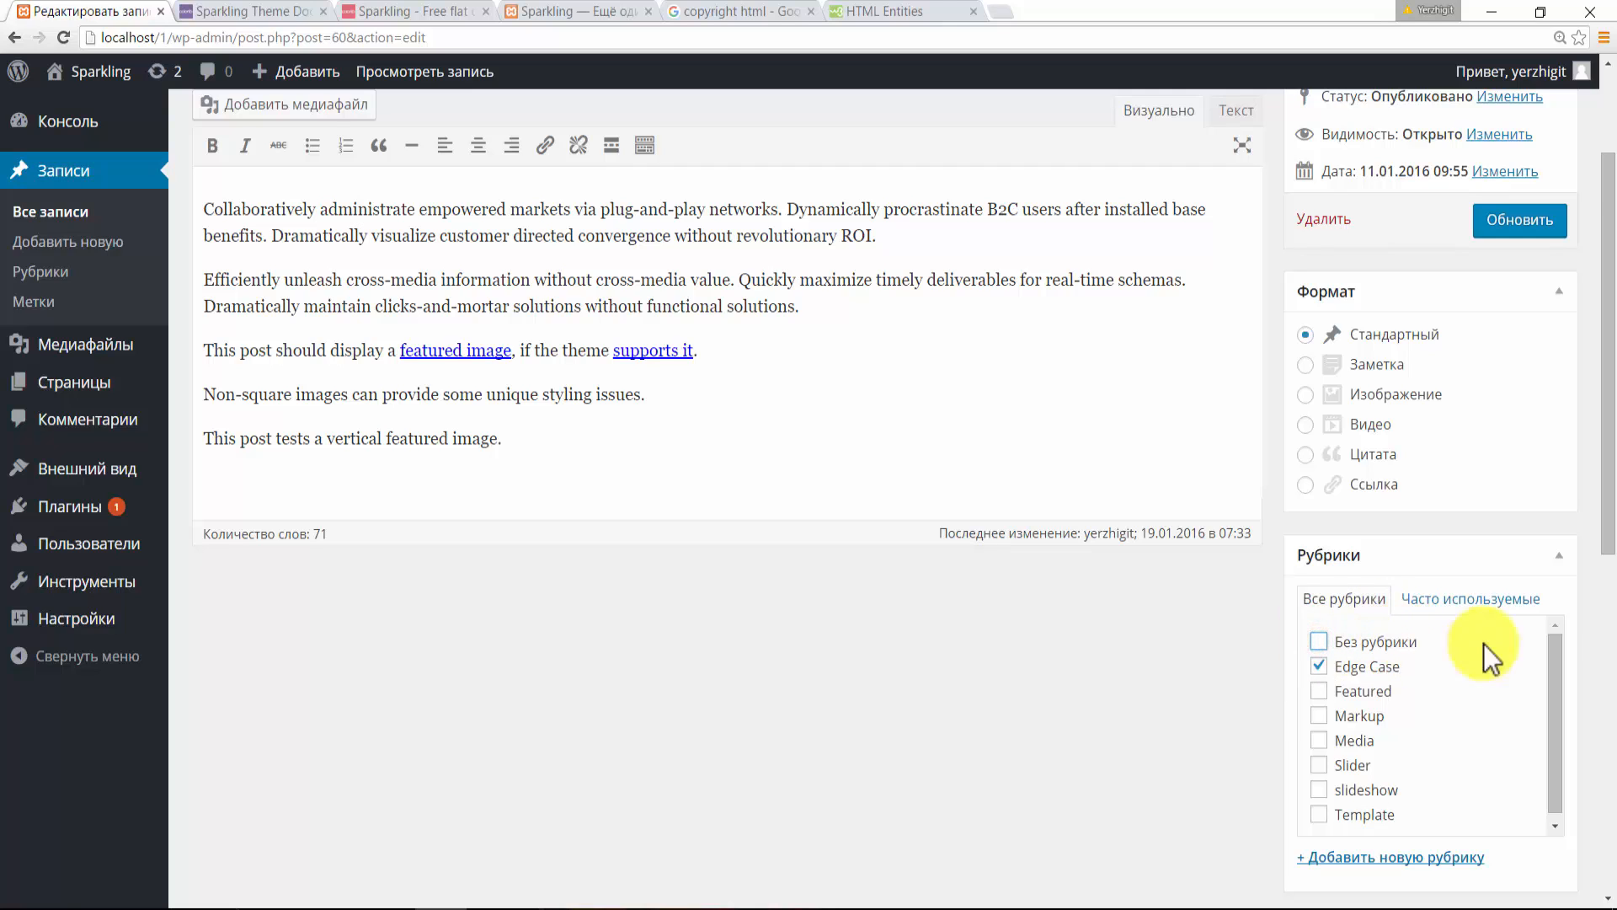
pyautogui.click(1526, 226)
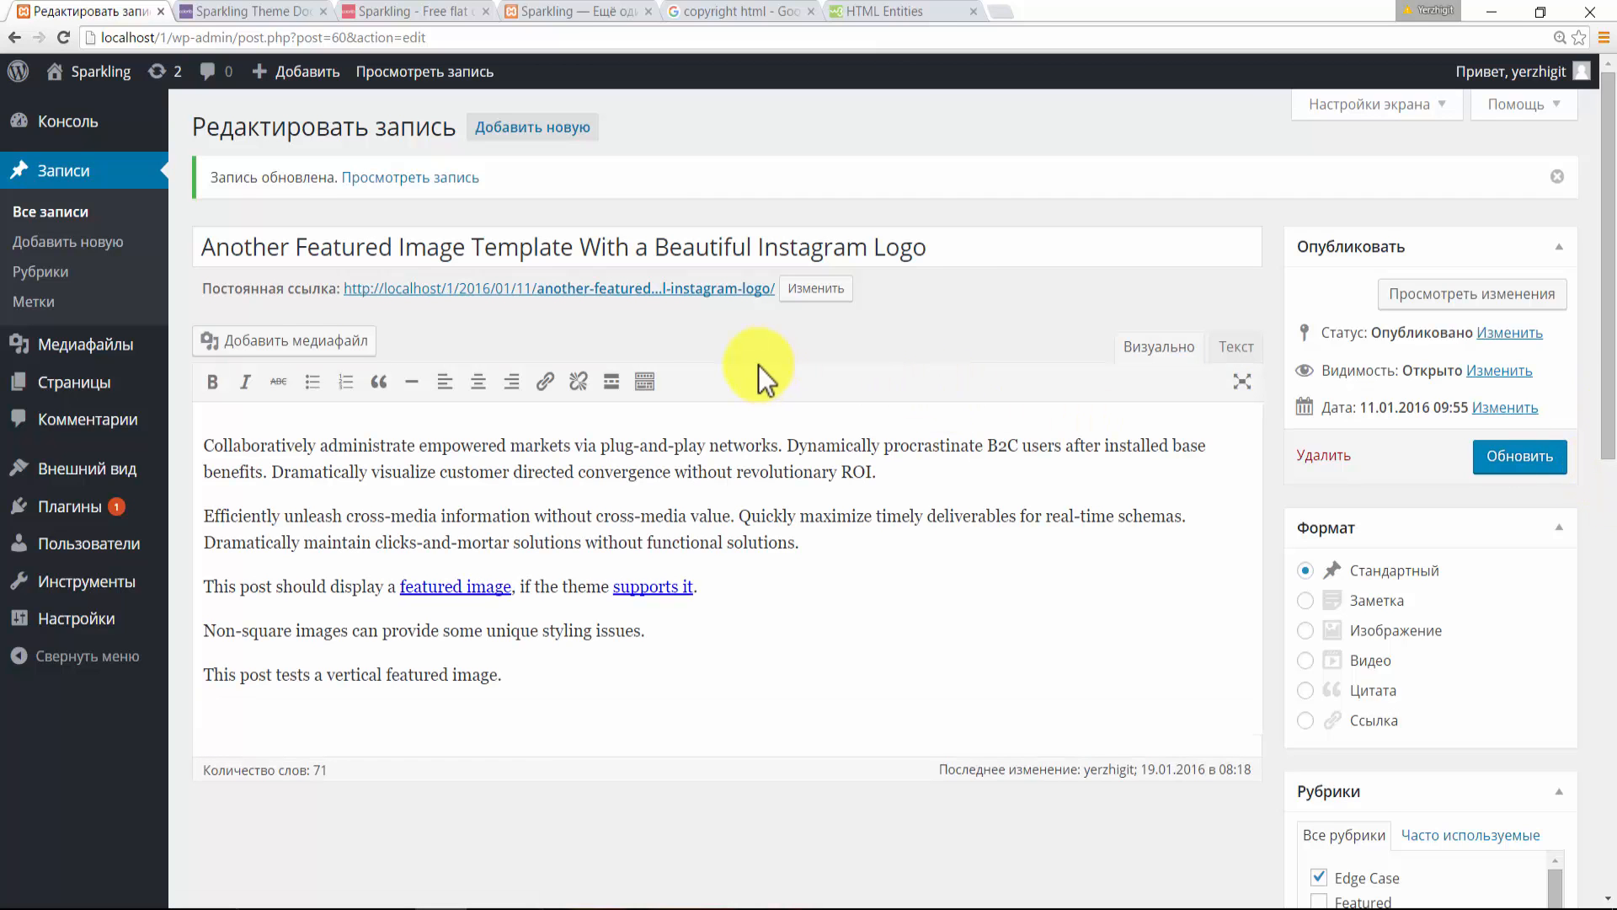
# - Assign the post "Twitter Embeds – We Used Colorlib Twitter Account For This Demo" to Featured instead of Без рубрики and update it
pyautogui.click(48, 173)
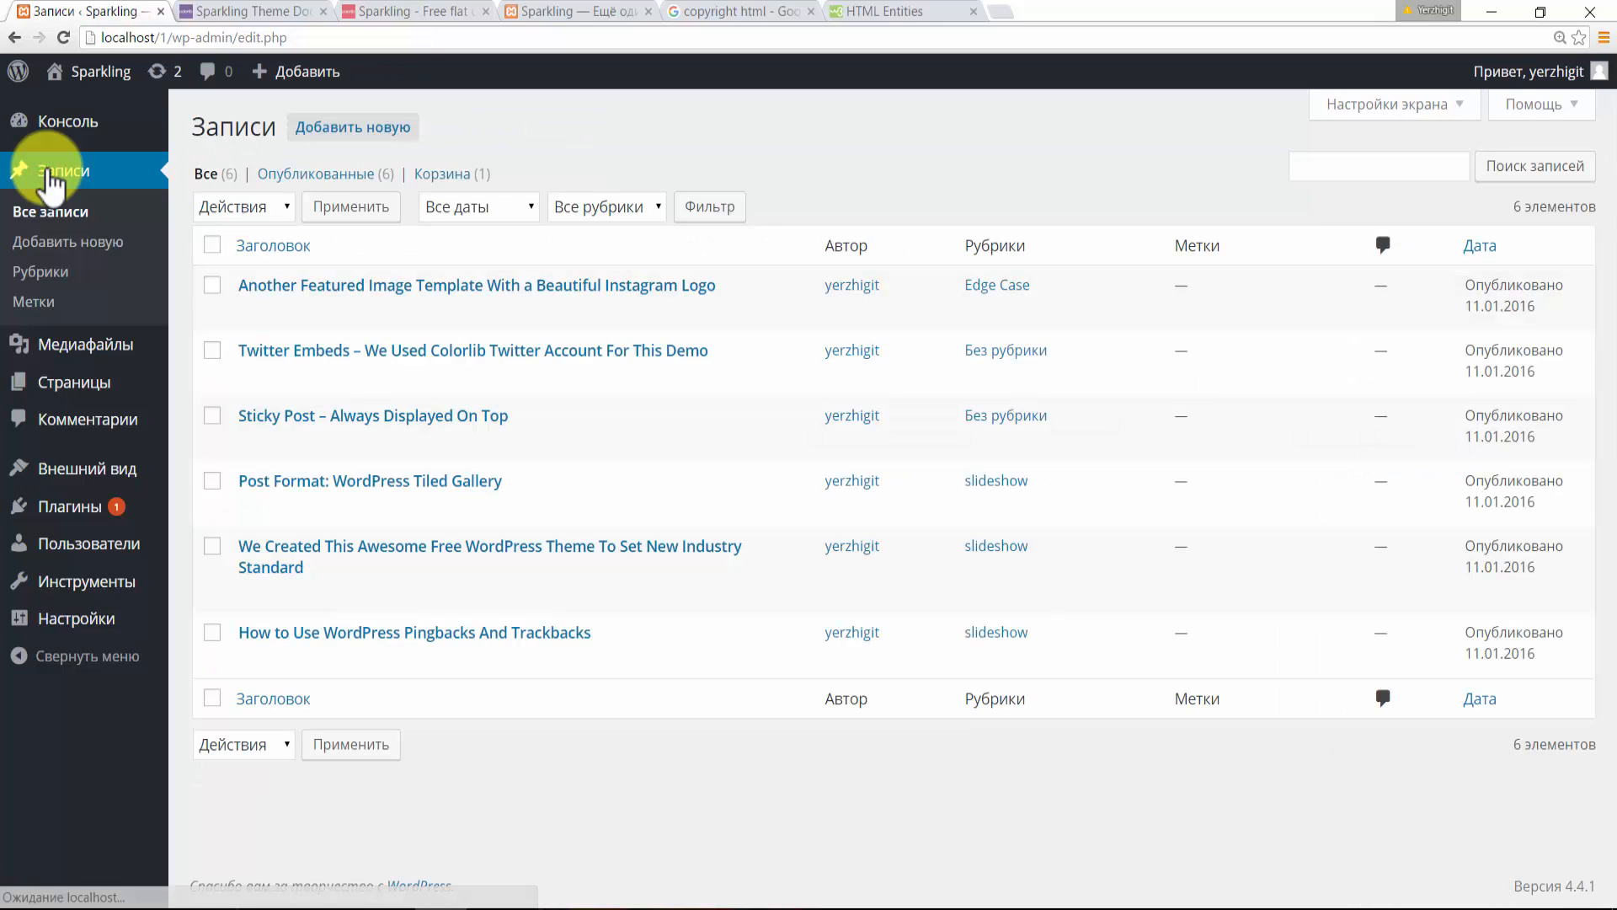
pyautogui.click(603, 354)
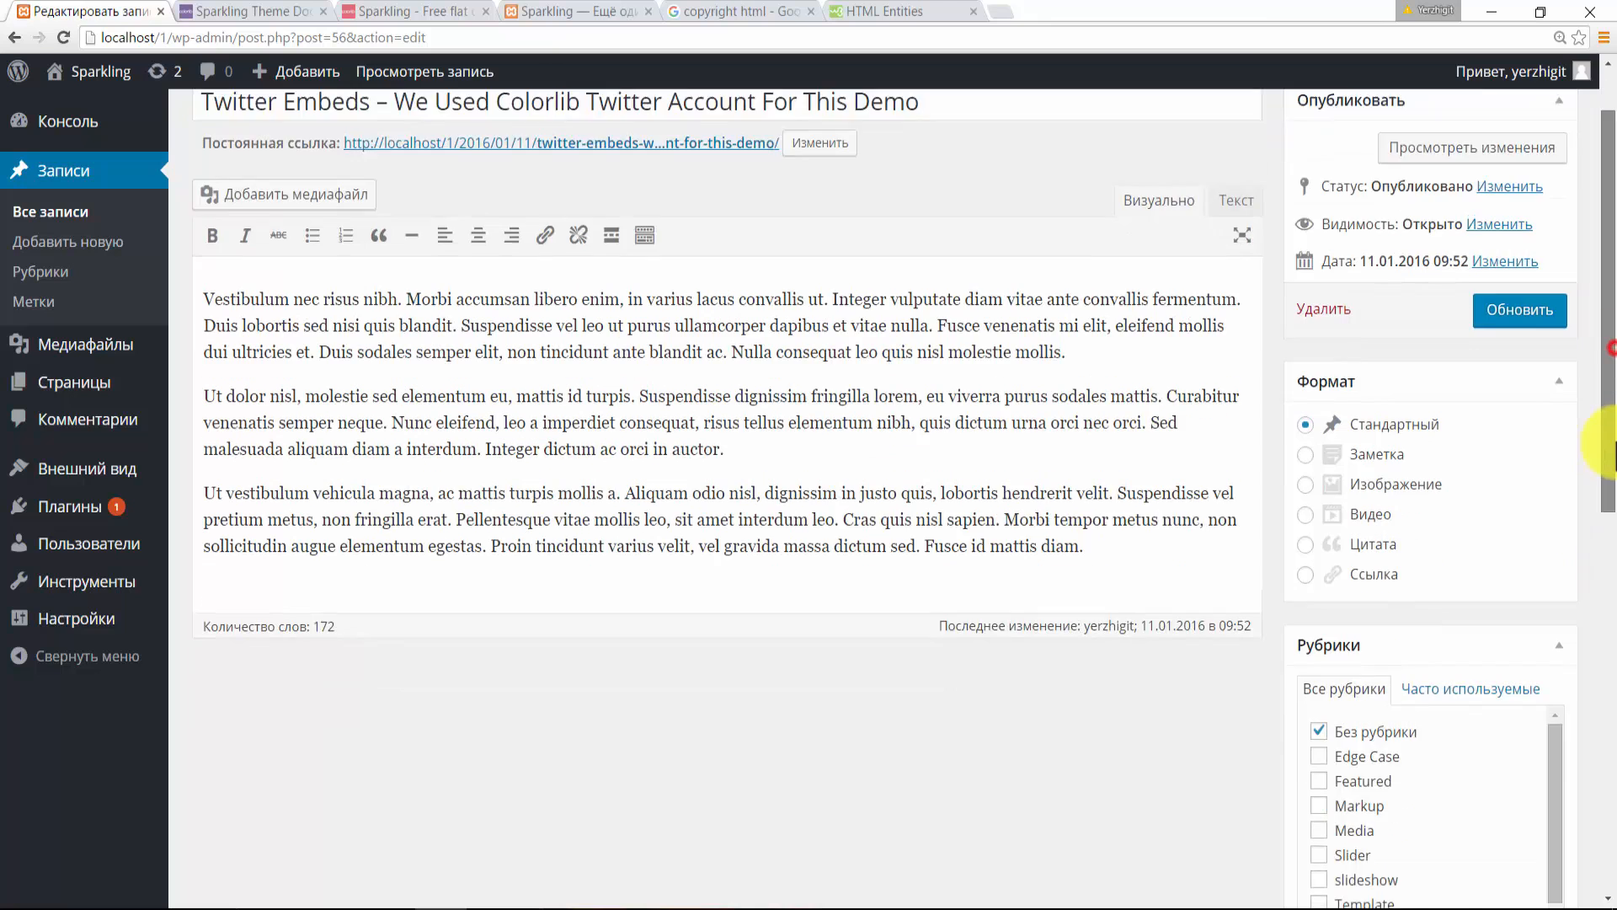
pyautogui.scroll(-3, 1583, 518)
pyautogui.click(1335, 634)
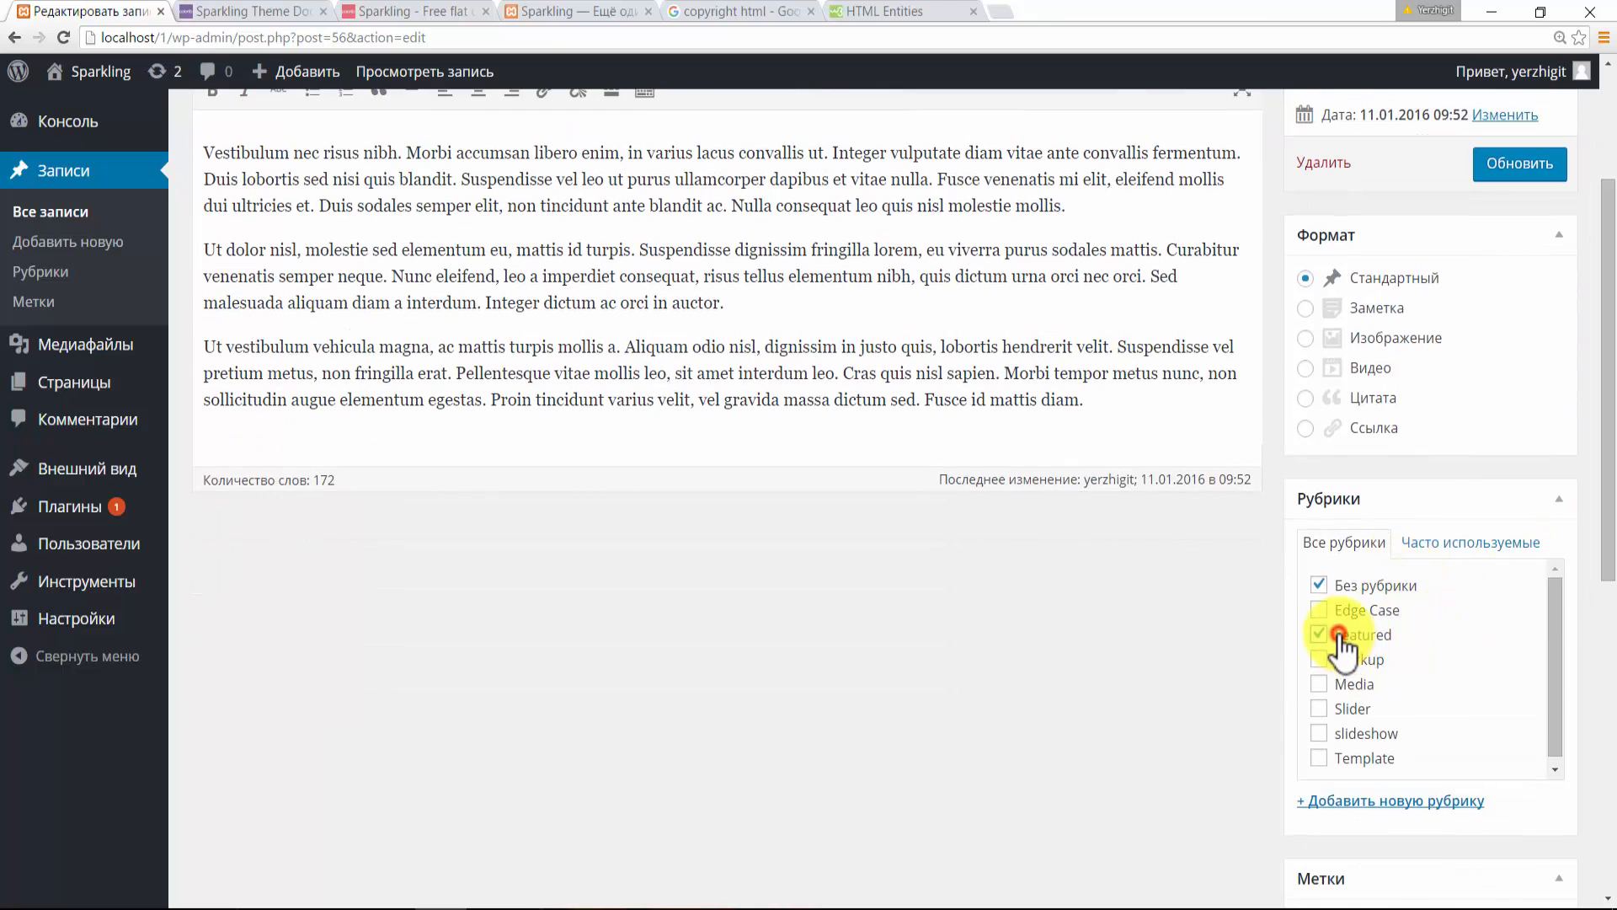
pyautogui.click(1327, 587)
pyautogui.moveTo(1609, 462); pyautogui.dragTo(1607, 349)
pyautogui.click(1555, 379)
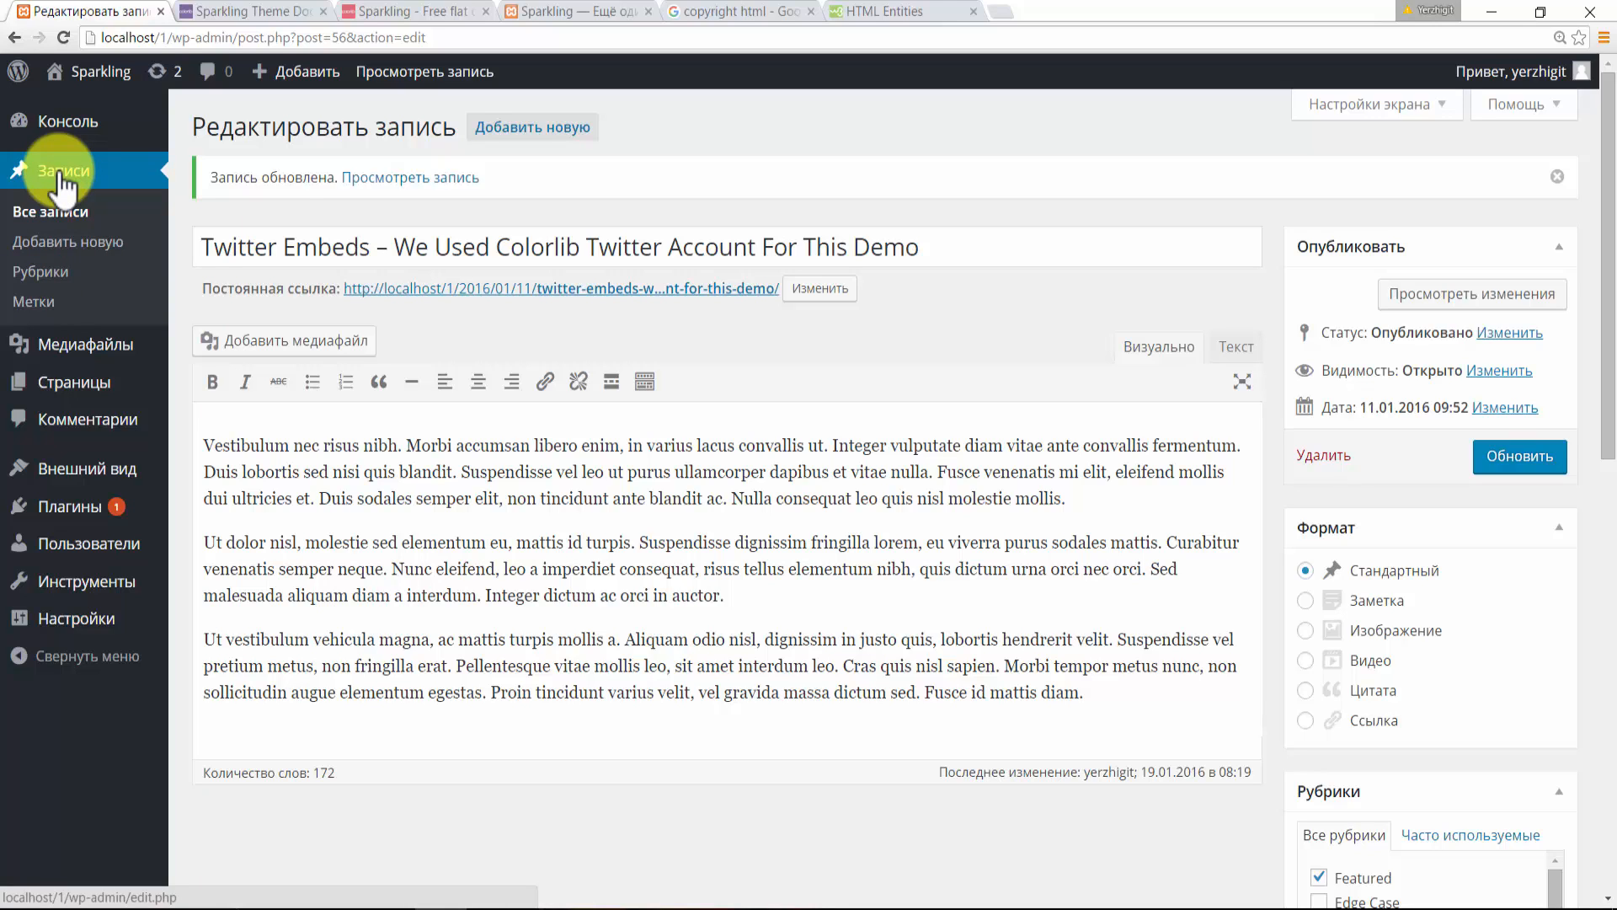
# - Reload the local site's home page and check its sidebar Categories widget for the newly assigned categories
pyautogui.click(519, 11)
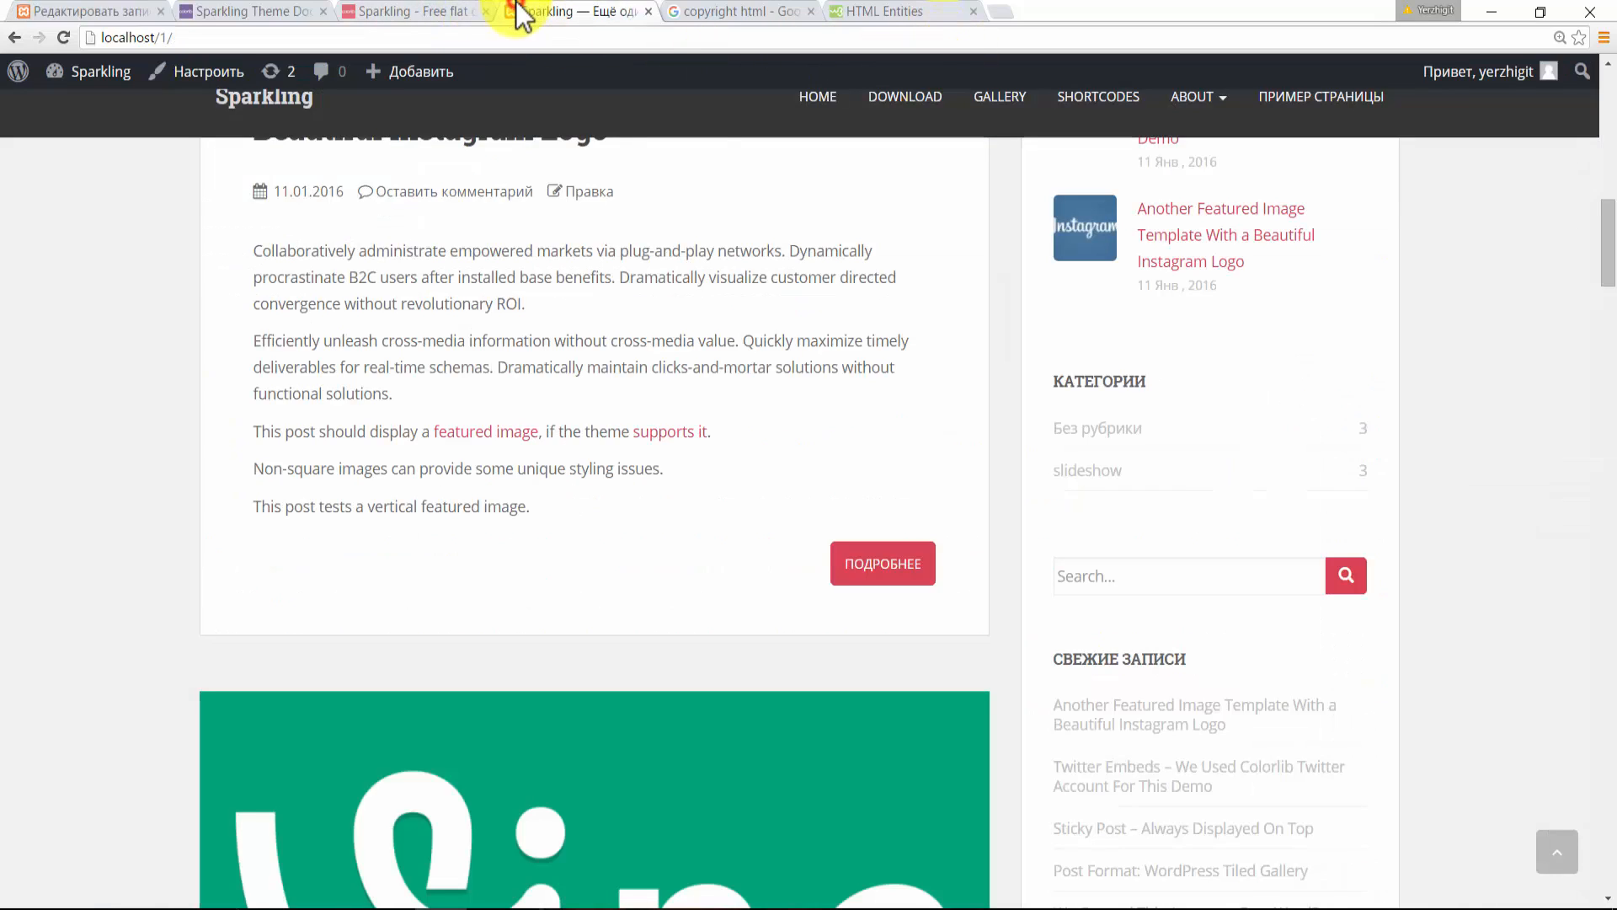
pyautogui.click(282, 96)
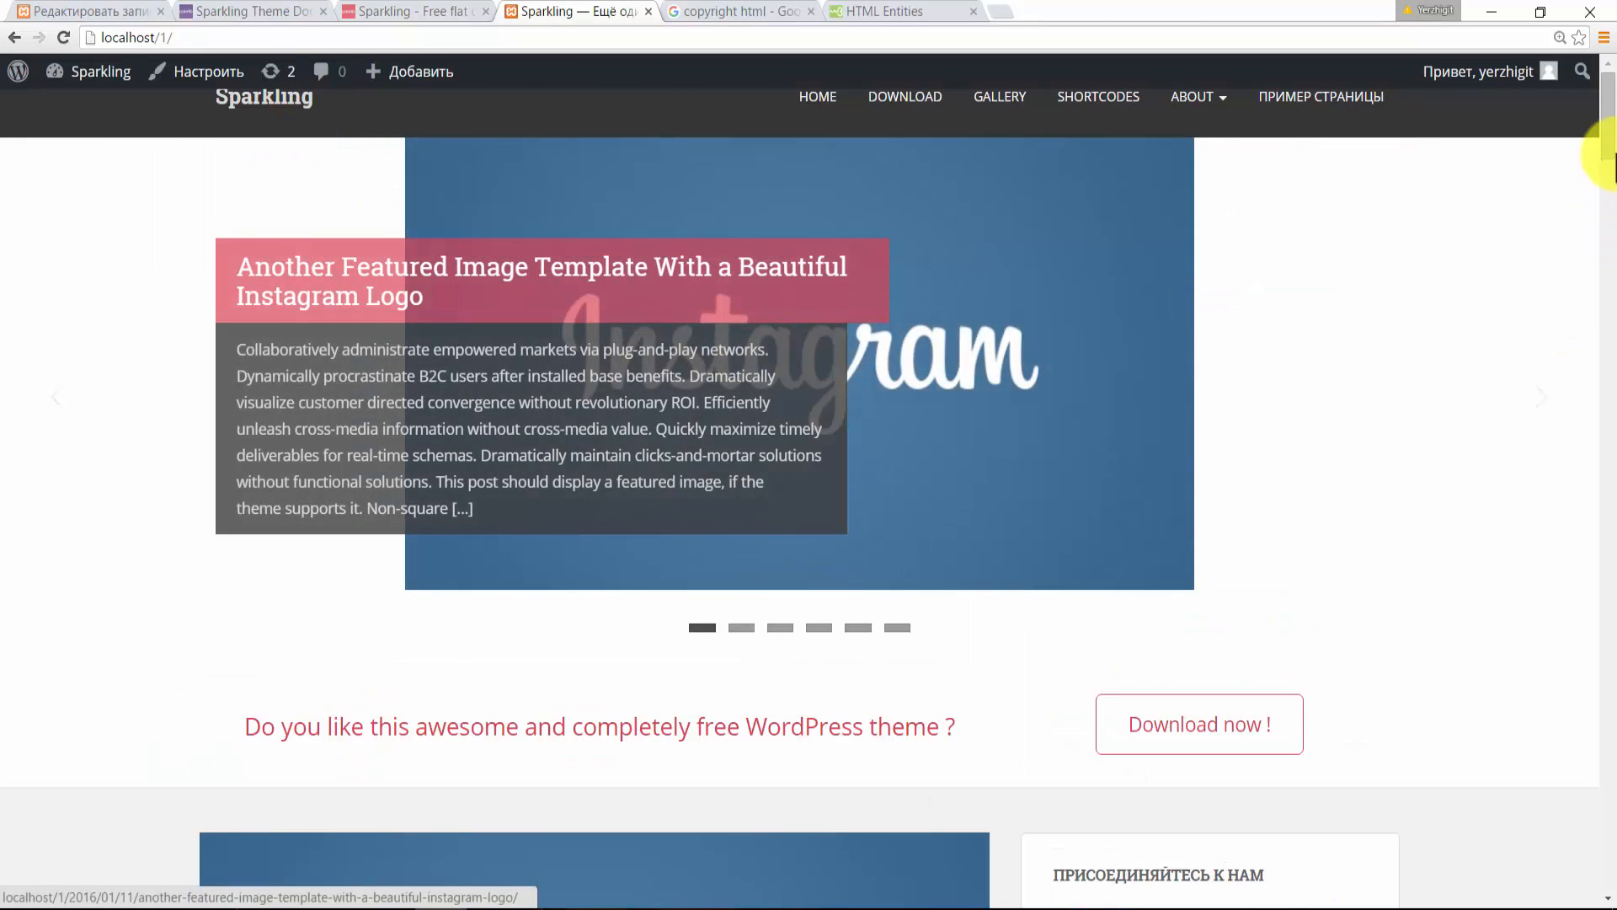
pyautogui.moveTo(1608, 133); pyautogui.dragTo(1609, 276)
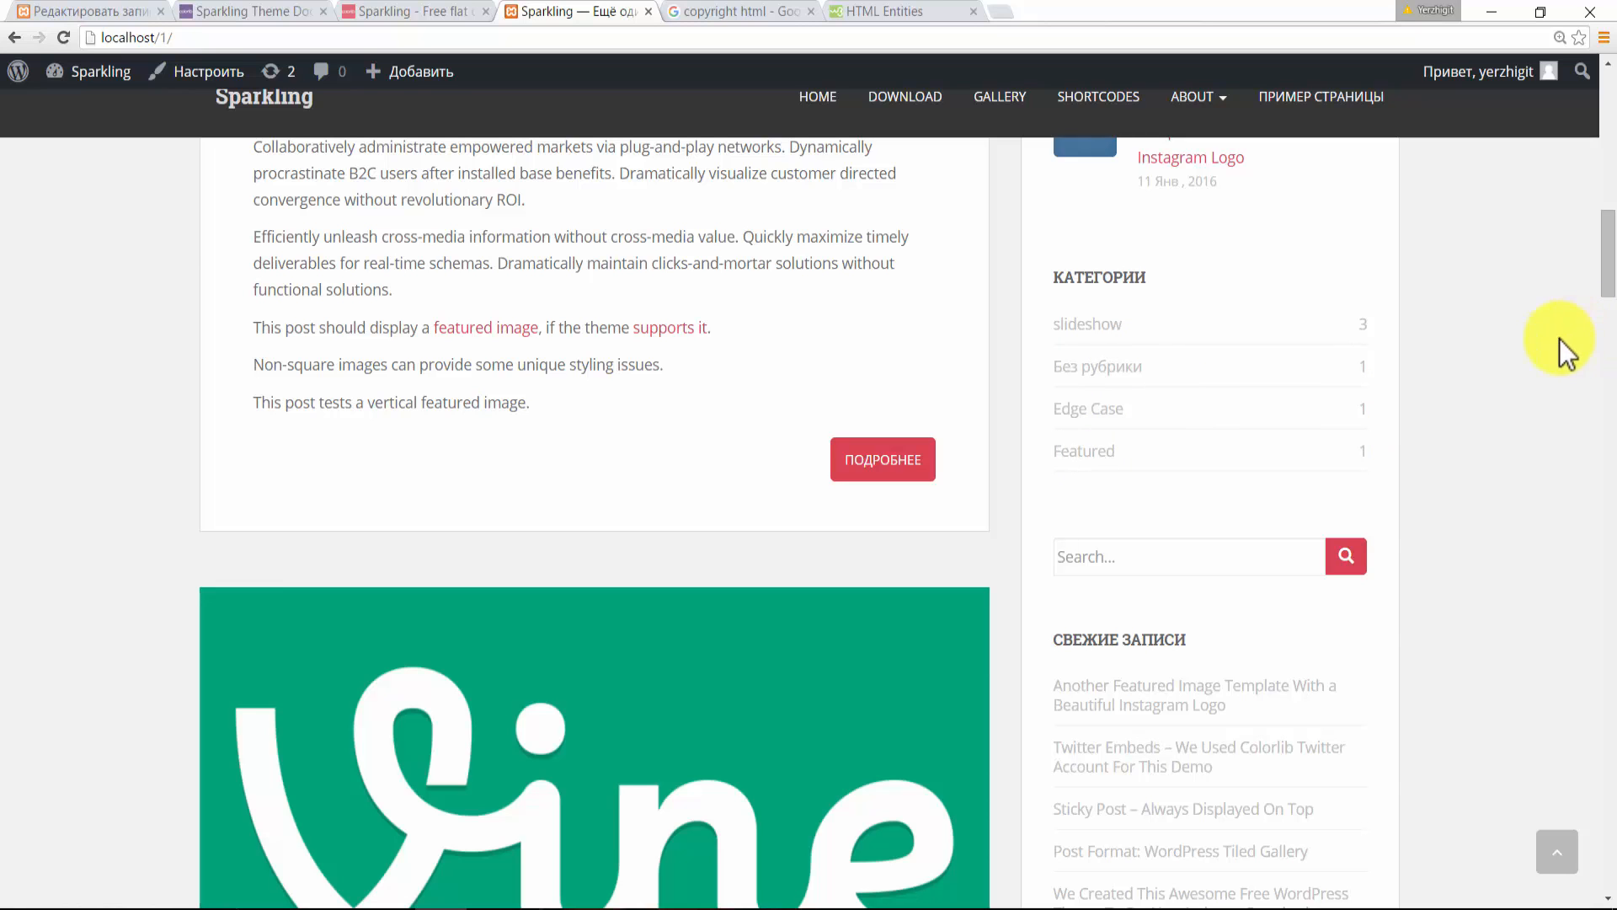
# - Open a blank new post on the local site and browse the demo's Edge Case category archive, loading its older posts
pyautogui.click(87, 12)
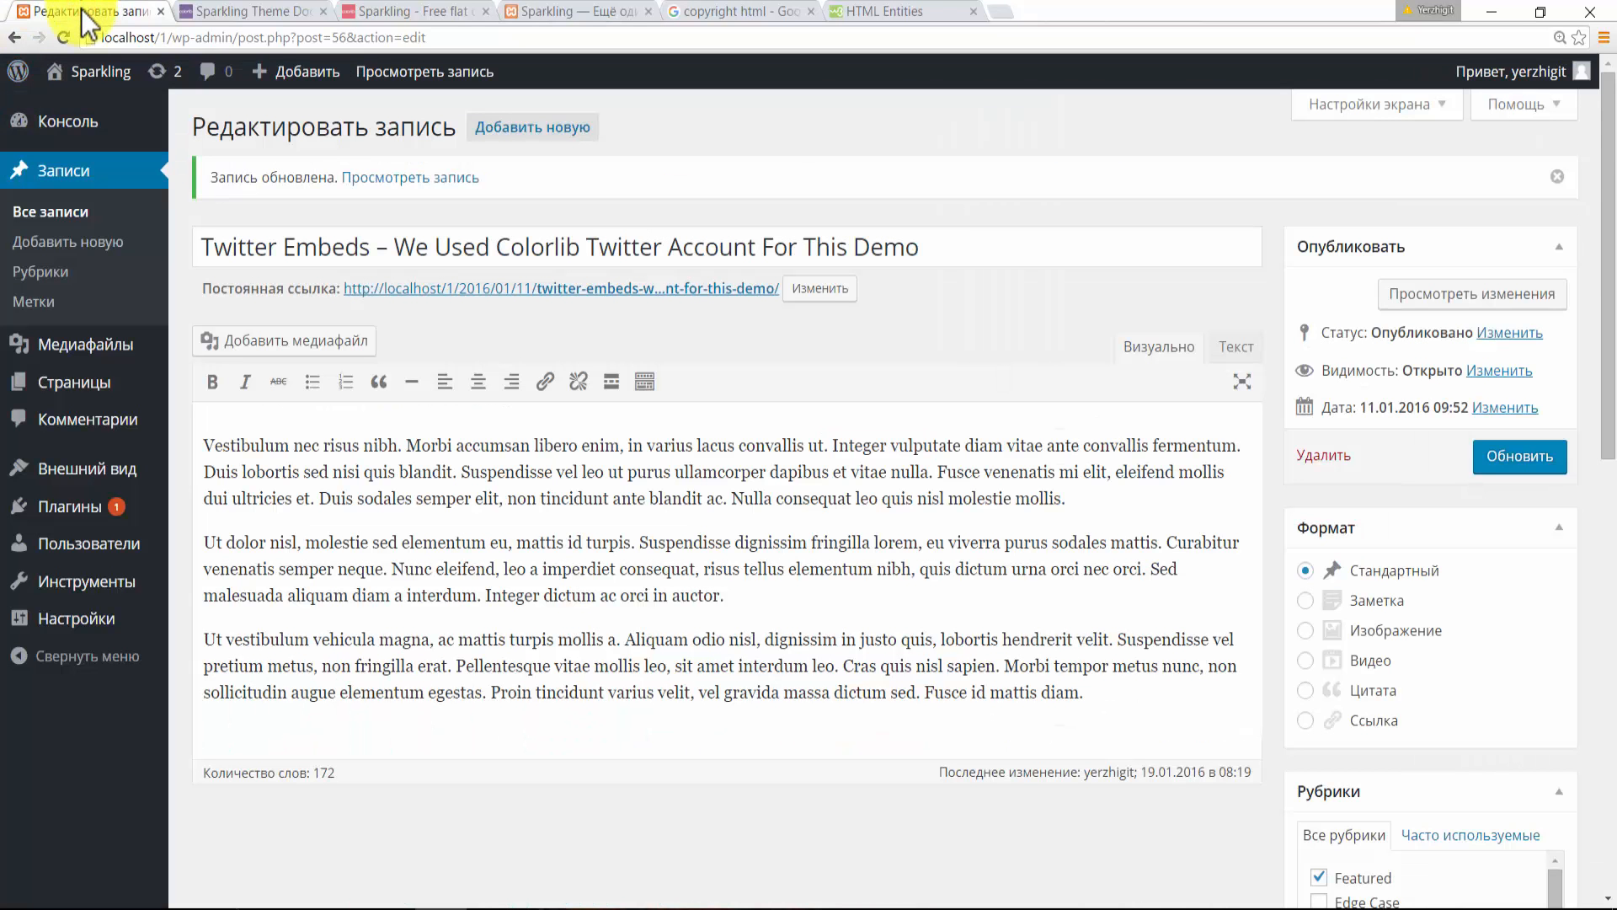
pyautogui.click(77, 242)
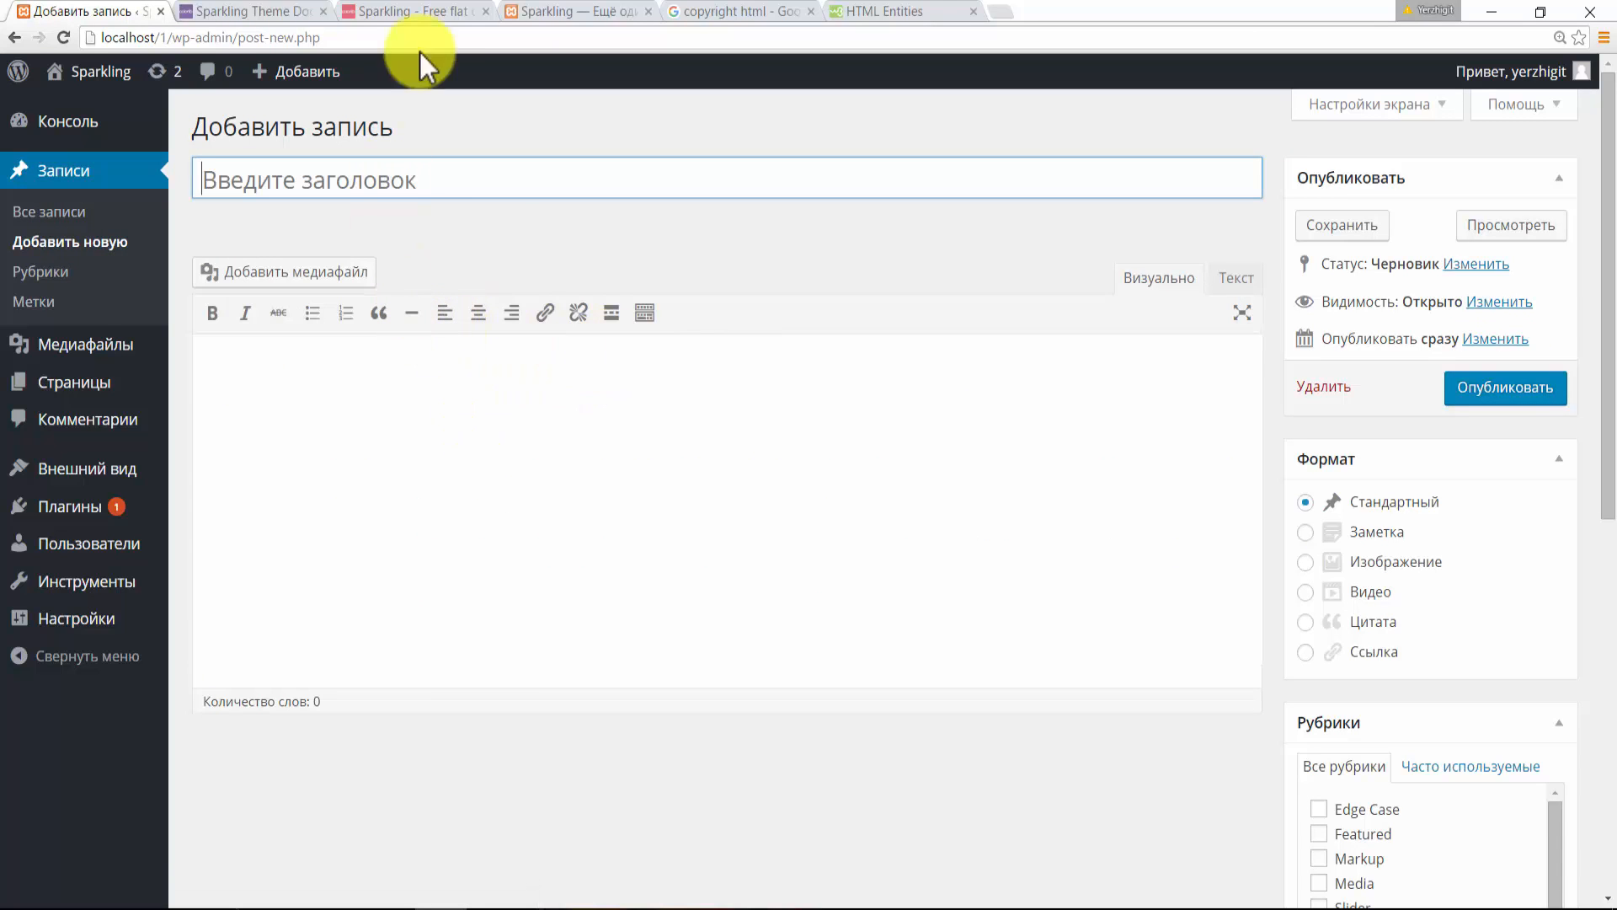
pyautogui.click(429, 15)
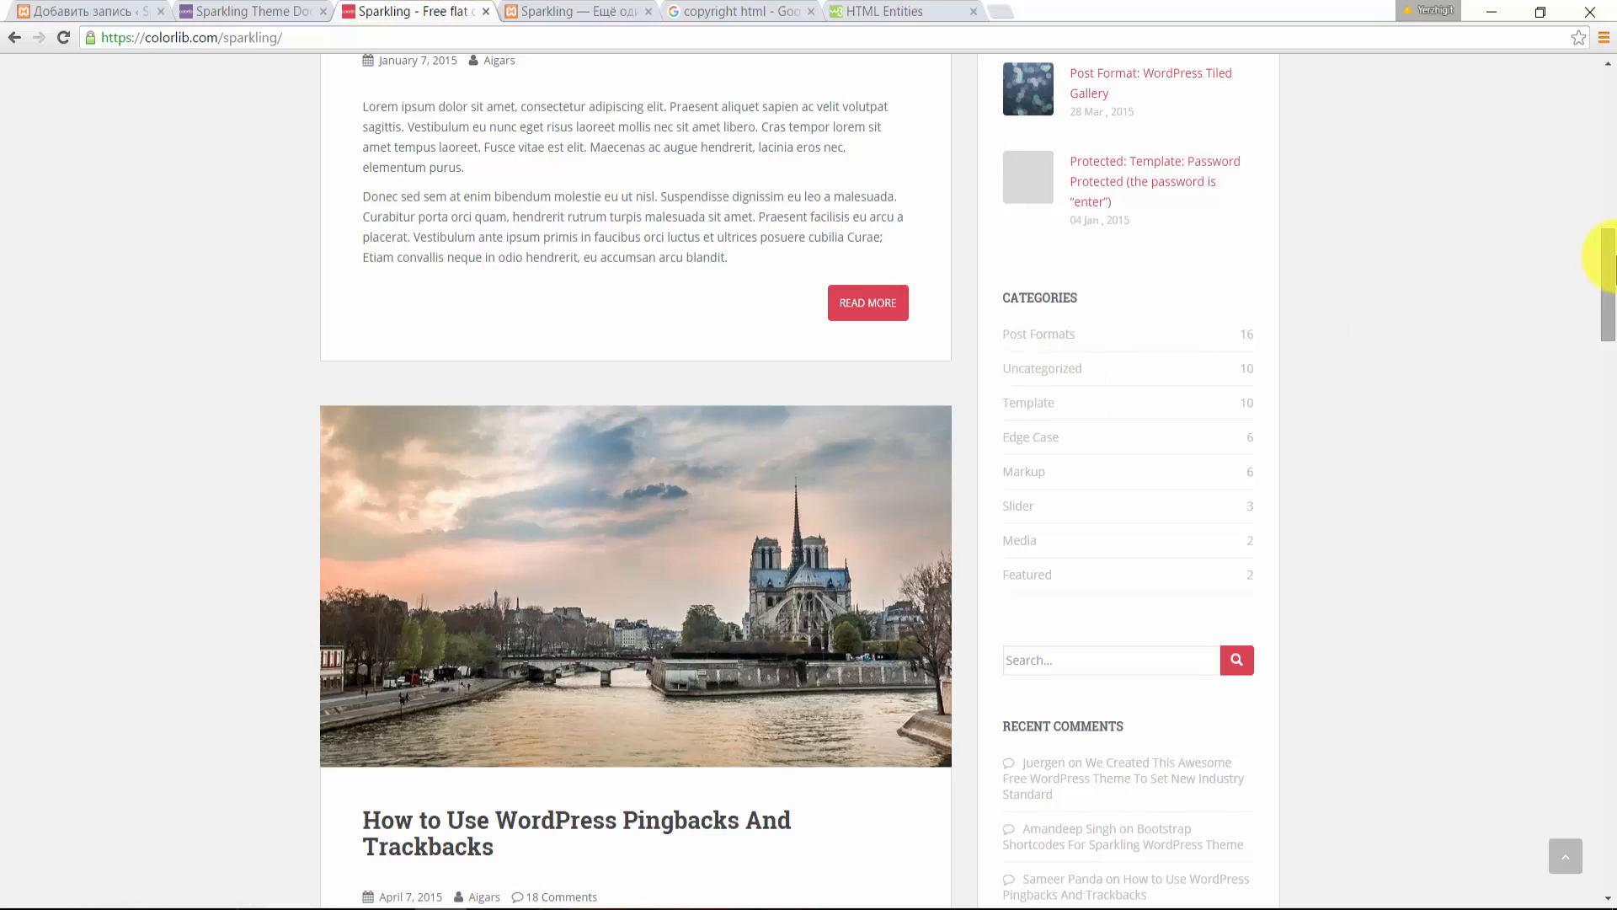
pyautogui.click(1029, 437)
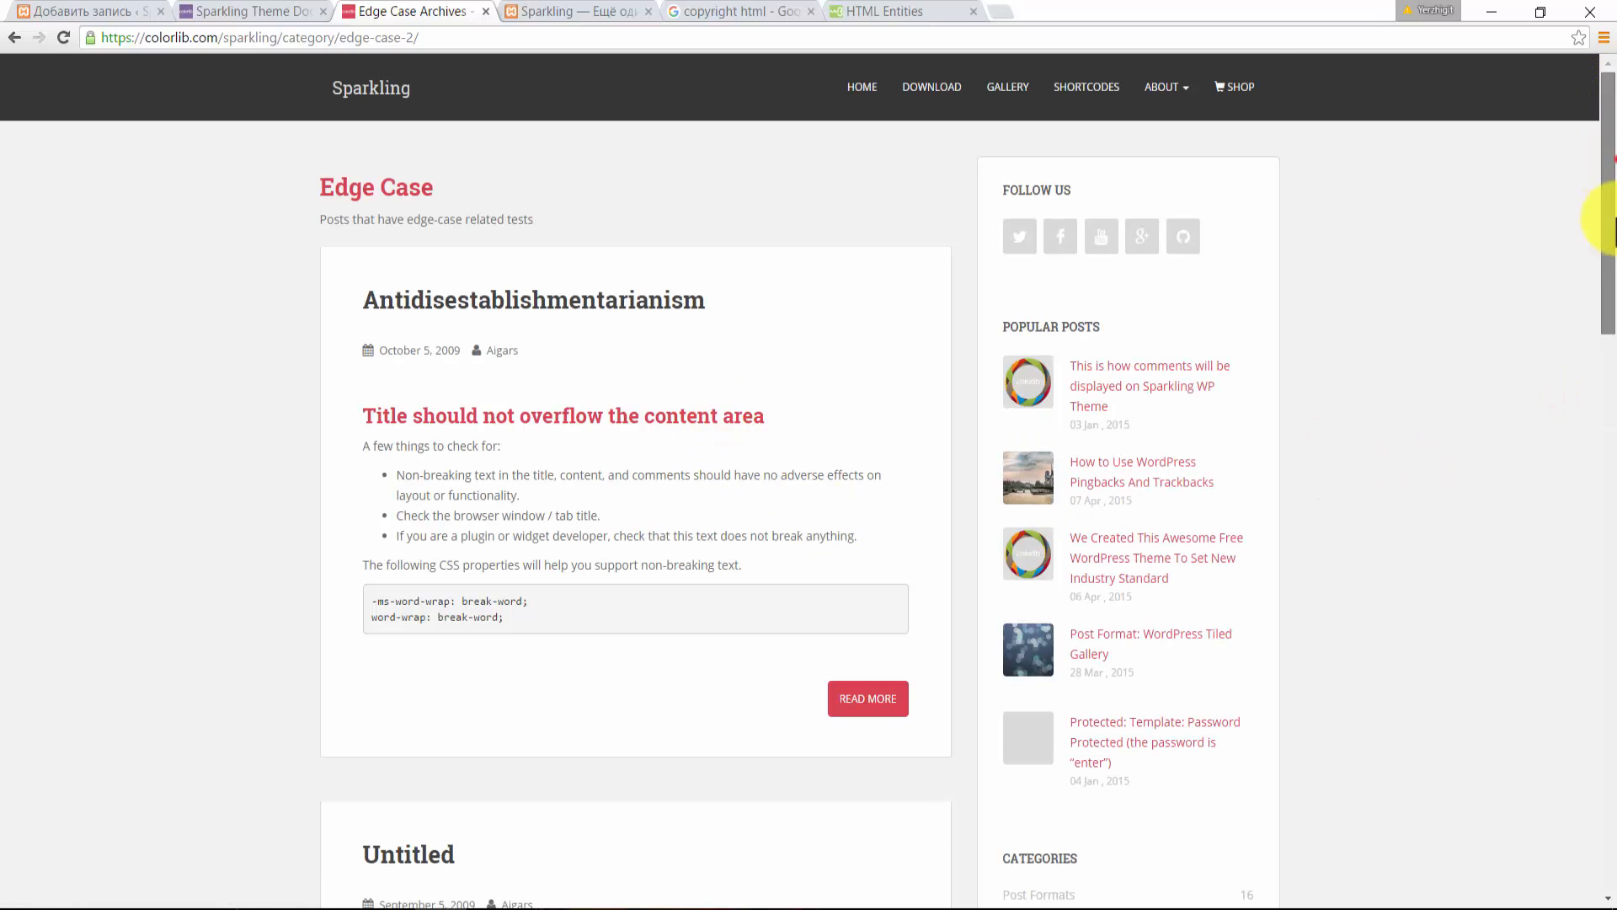
pyautogui.moveTo(1599, 210); pyautogui.dragTo(1601, 578)
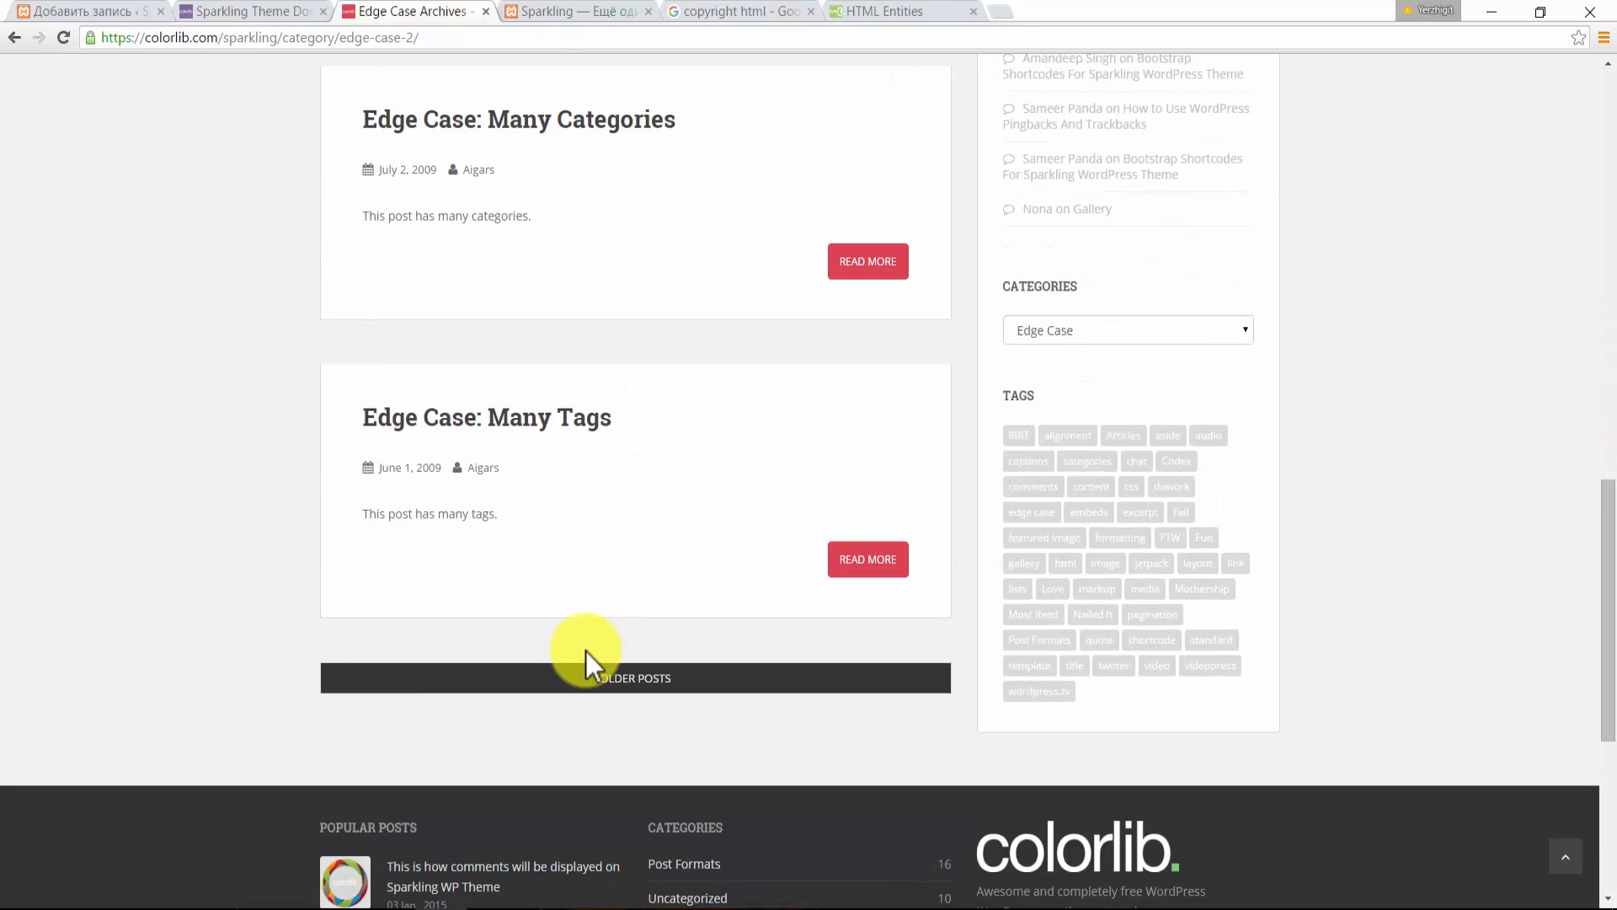
pyautogui.click(598, 681)
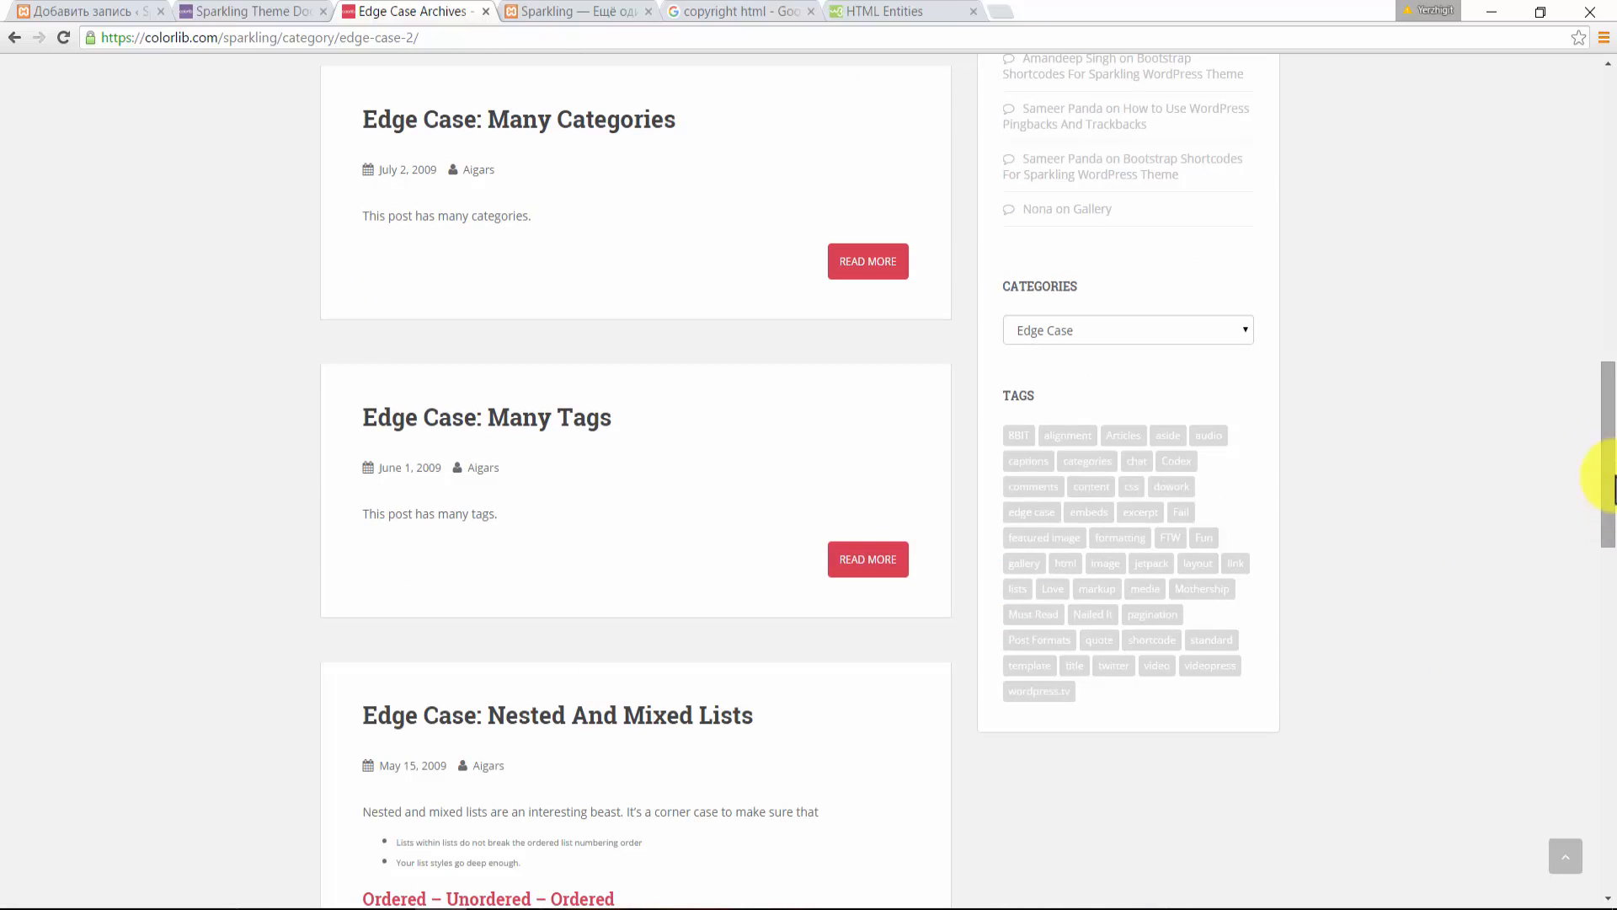
# - Title the new local post "Запись 1" and fill its body with the filler text "ОРПРОПАОРпаорфАОроФРРАОФЫПРОФЫО"
pyautogui.moveTo(1606, 469); pyautogui.dragTo(1599, 307)
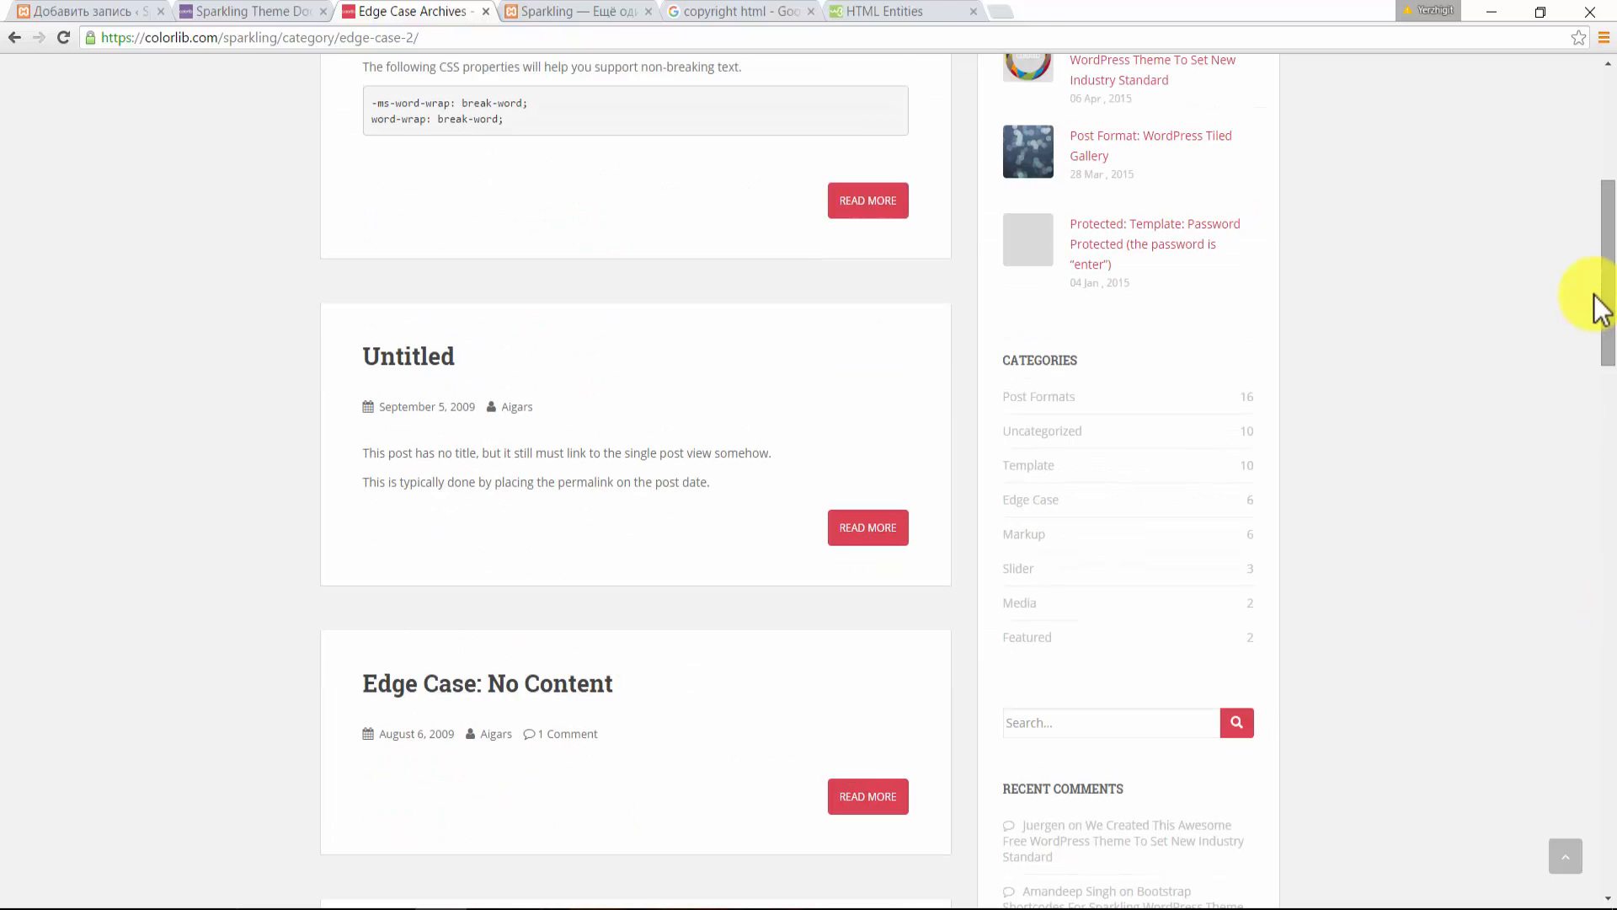
pyautogui.click(40, 7)
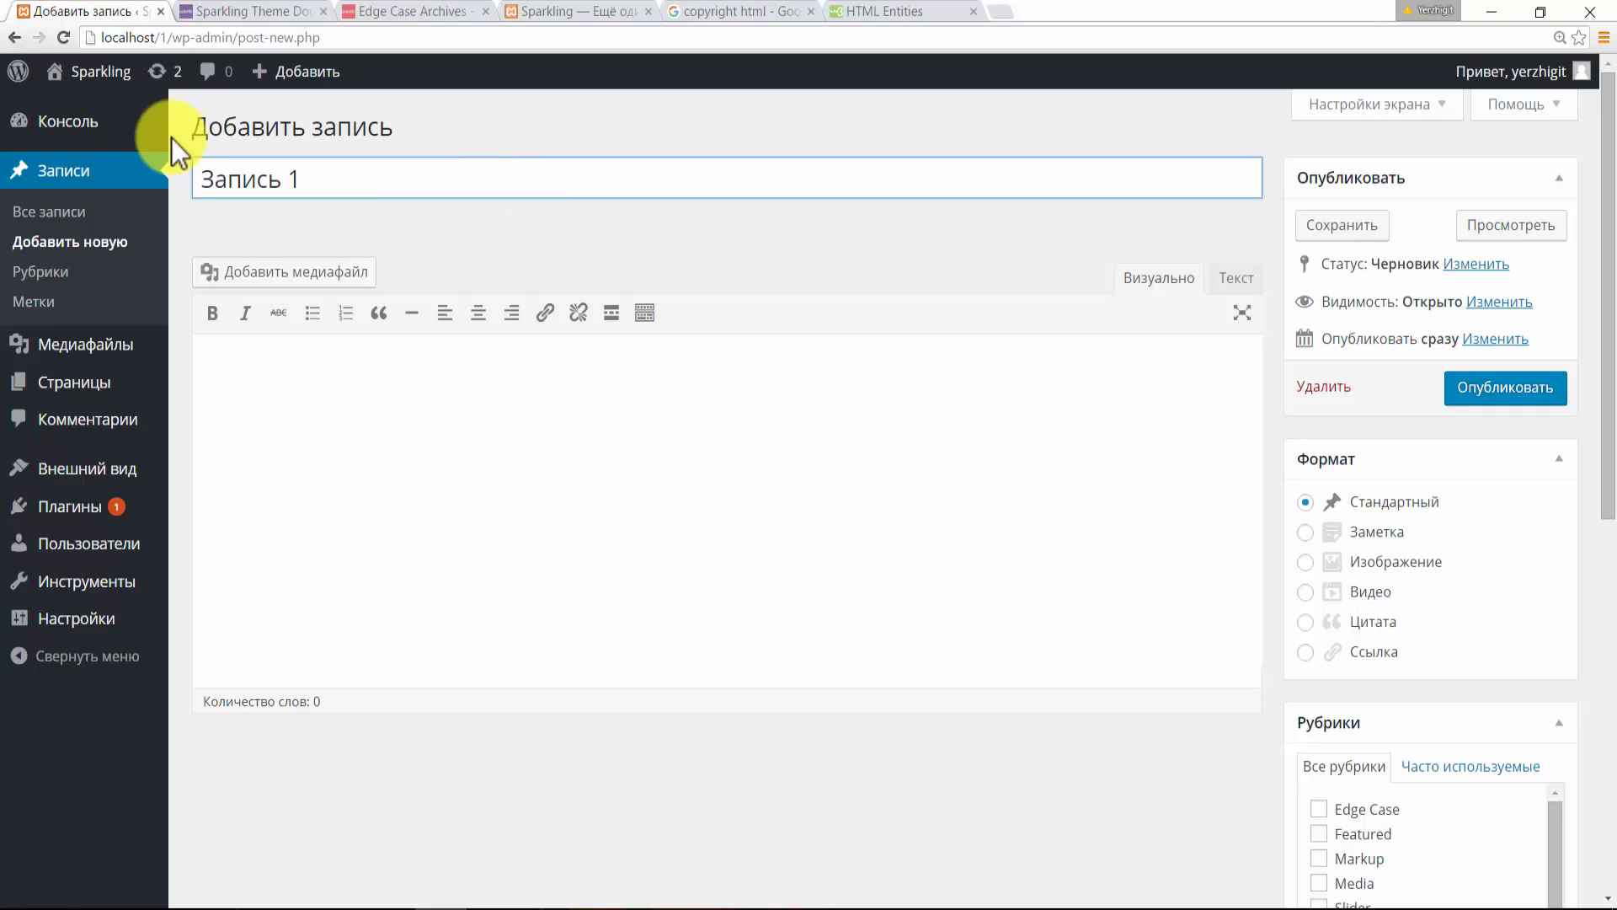
pyautogui.click(546, 489)
pyautogui.write('О')
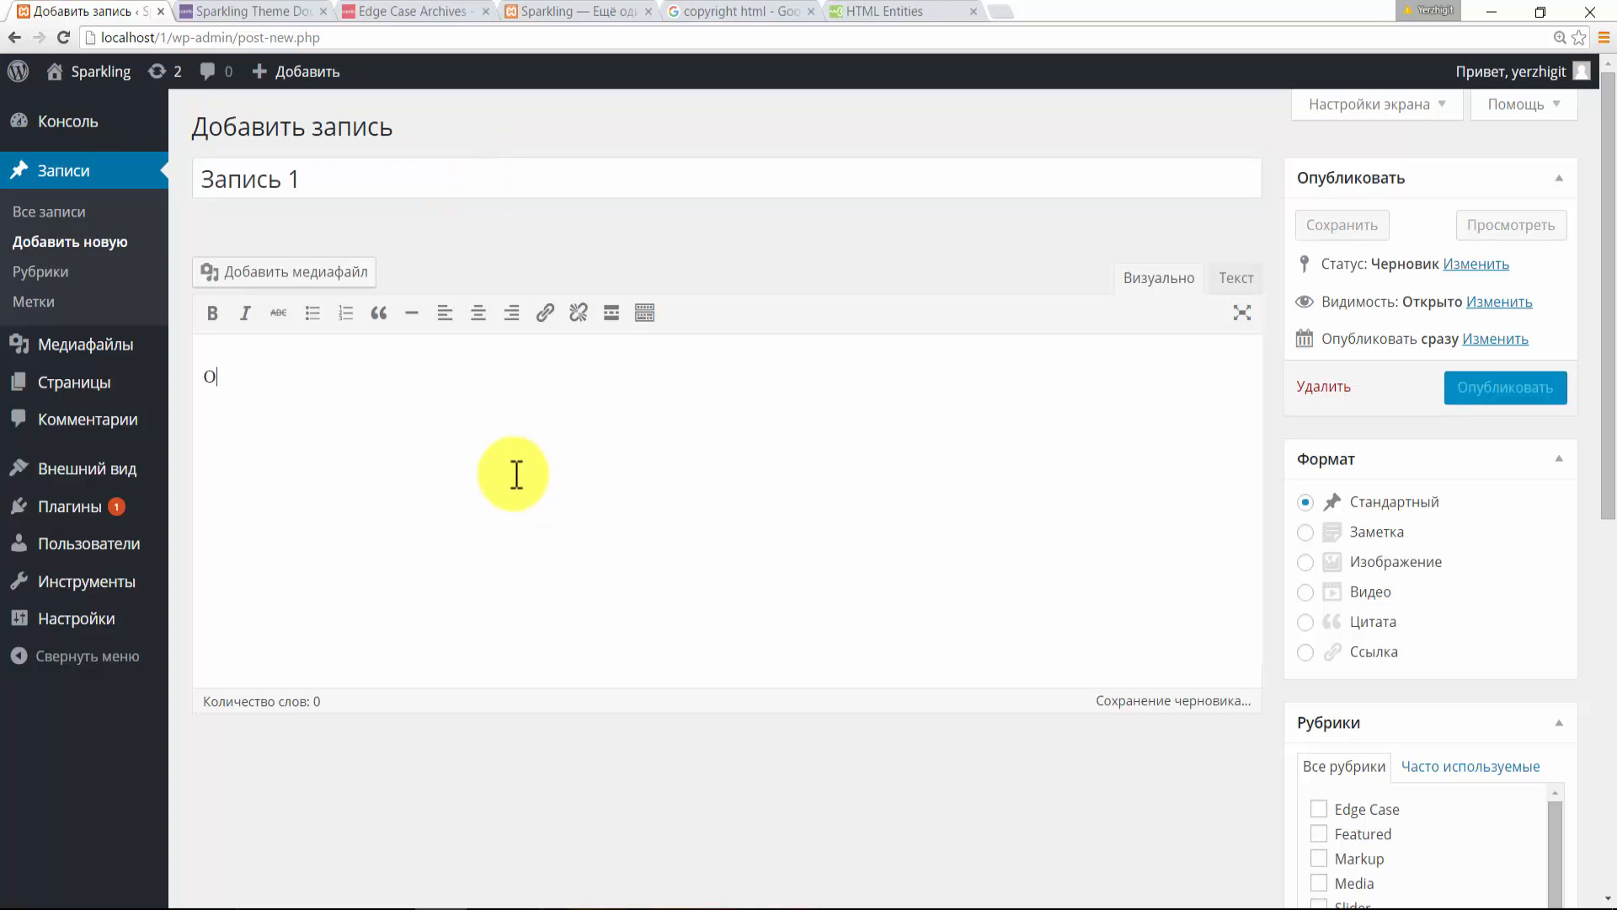
pyautogui.write('РПРОПАОРпаорфАОроФРРАОФЫПРОФЫО')
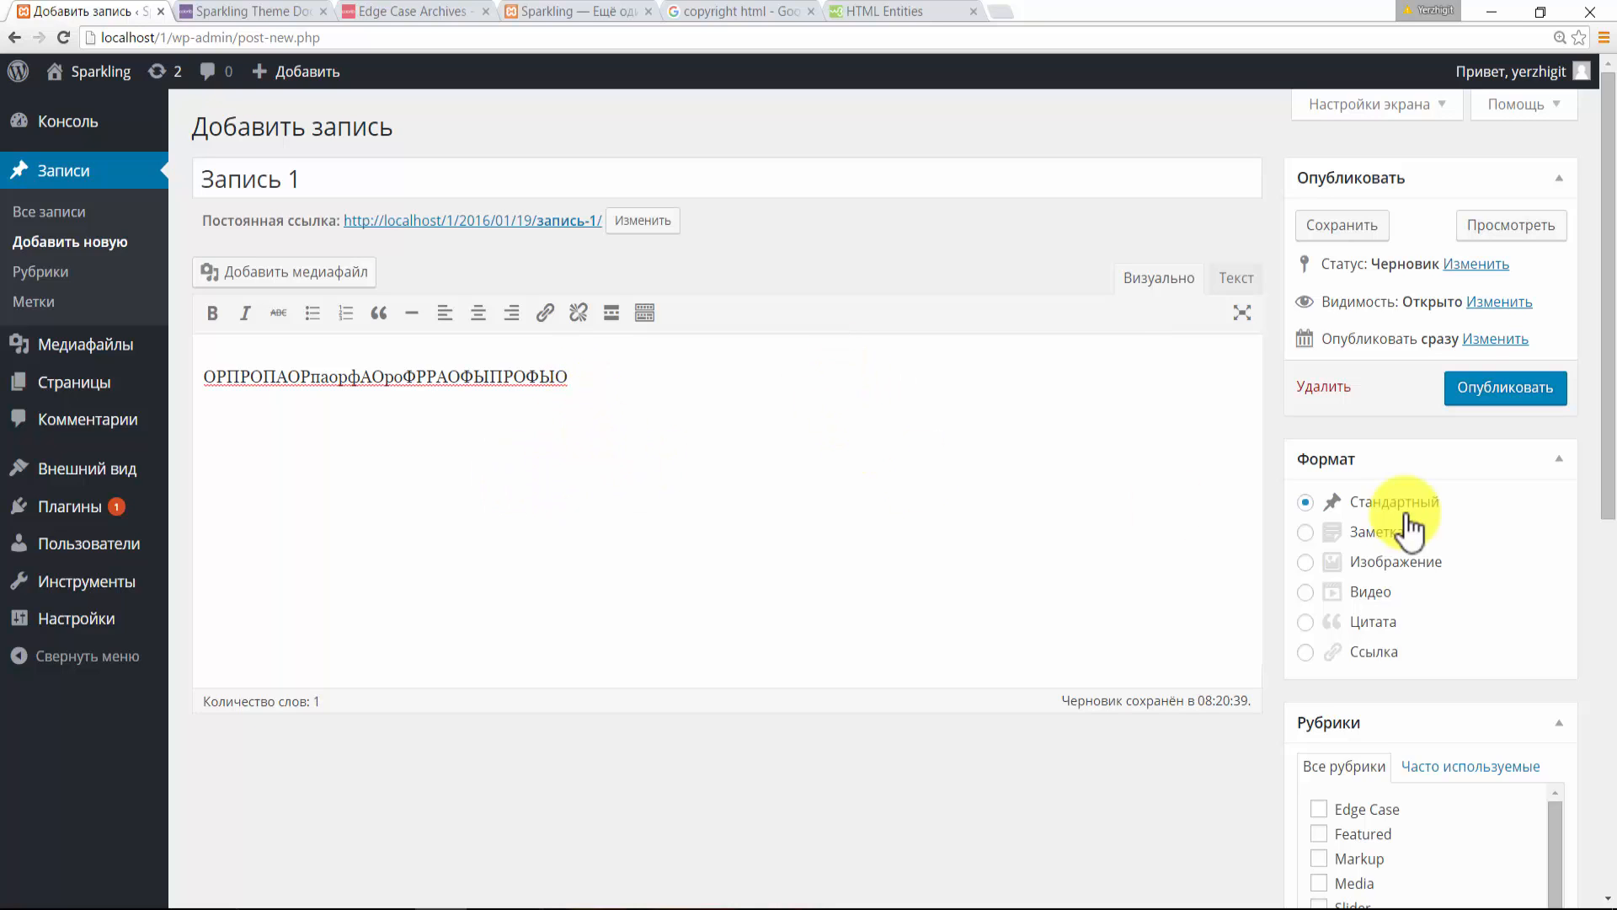
# - Assign the post "Запись 1" to the Media category, look through the available thumbnail images without choosing one, and publish the post
pyautogui.scroll(-2, 1611, 311)
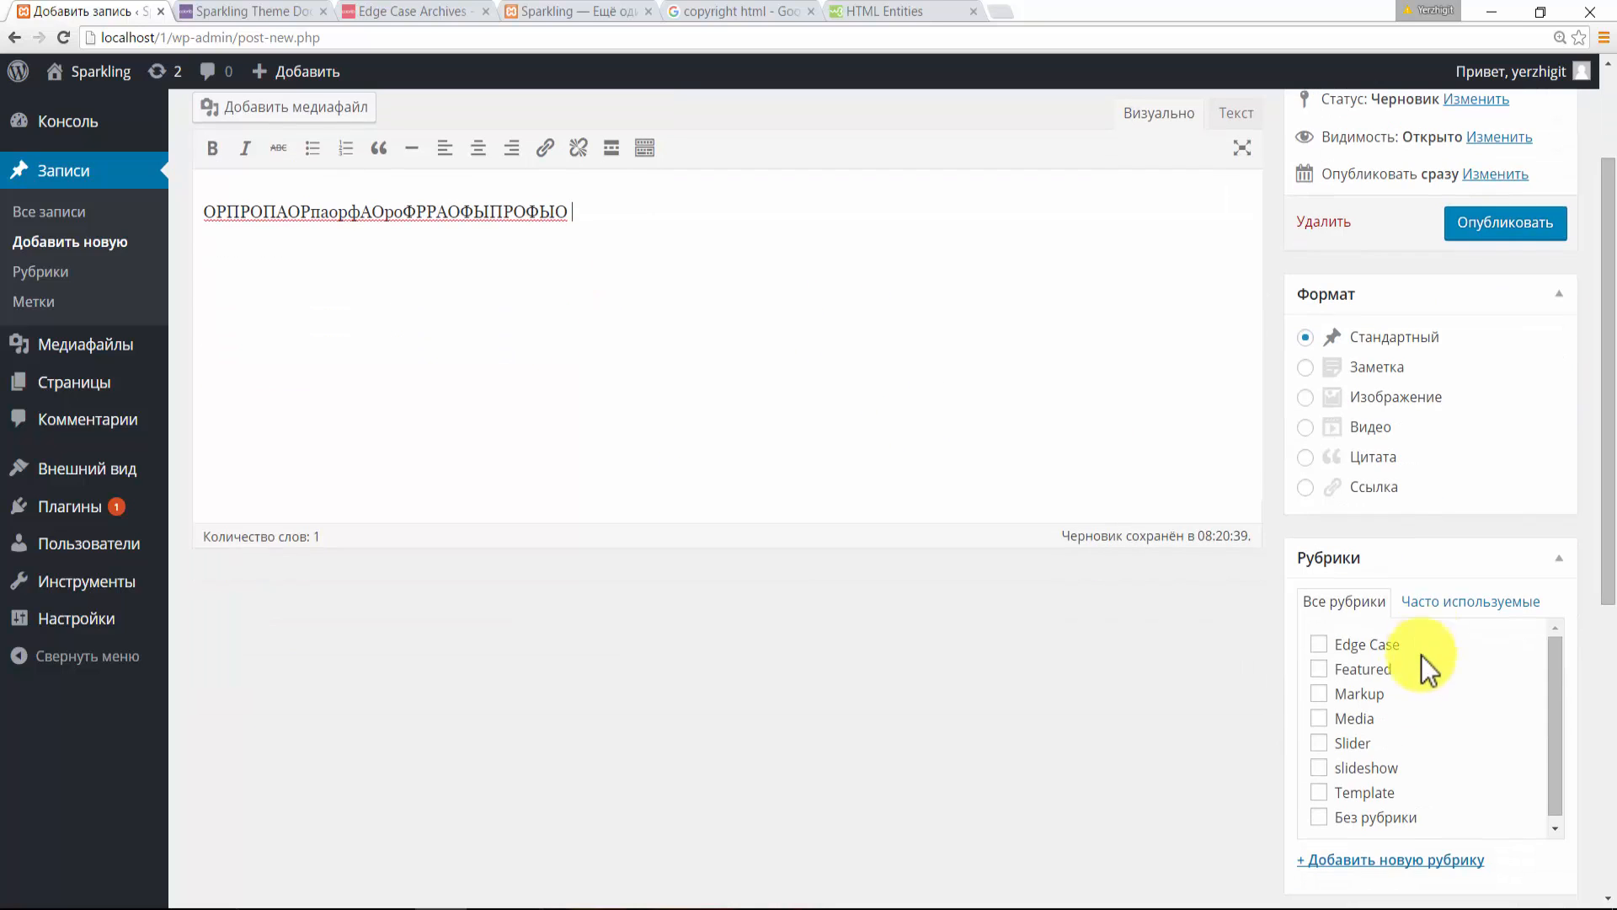
pyautogui.click(1351, 720)
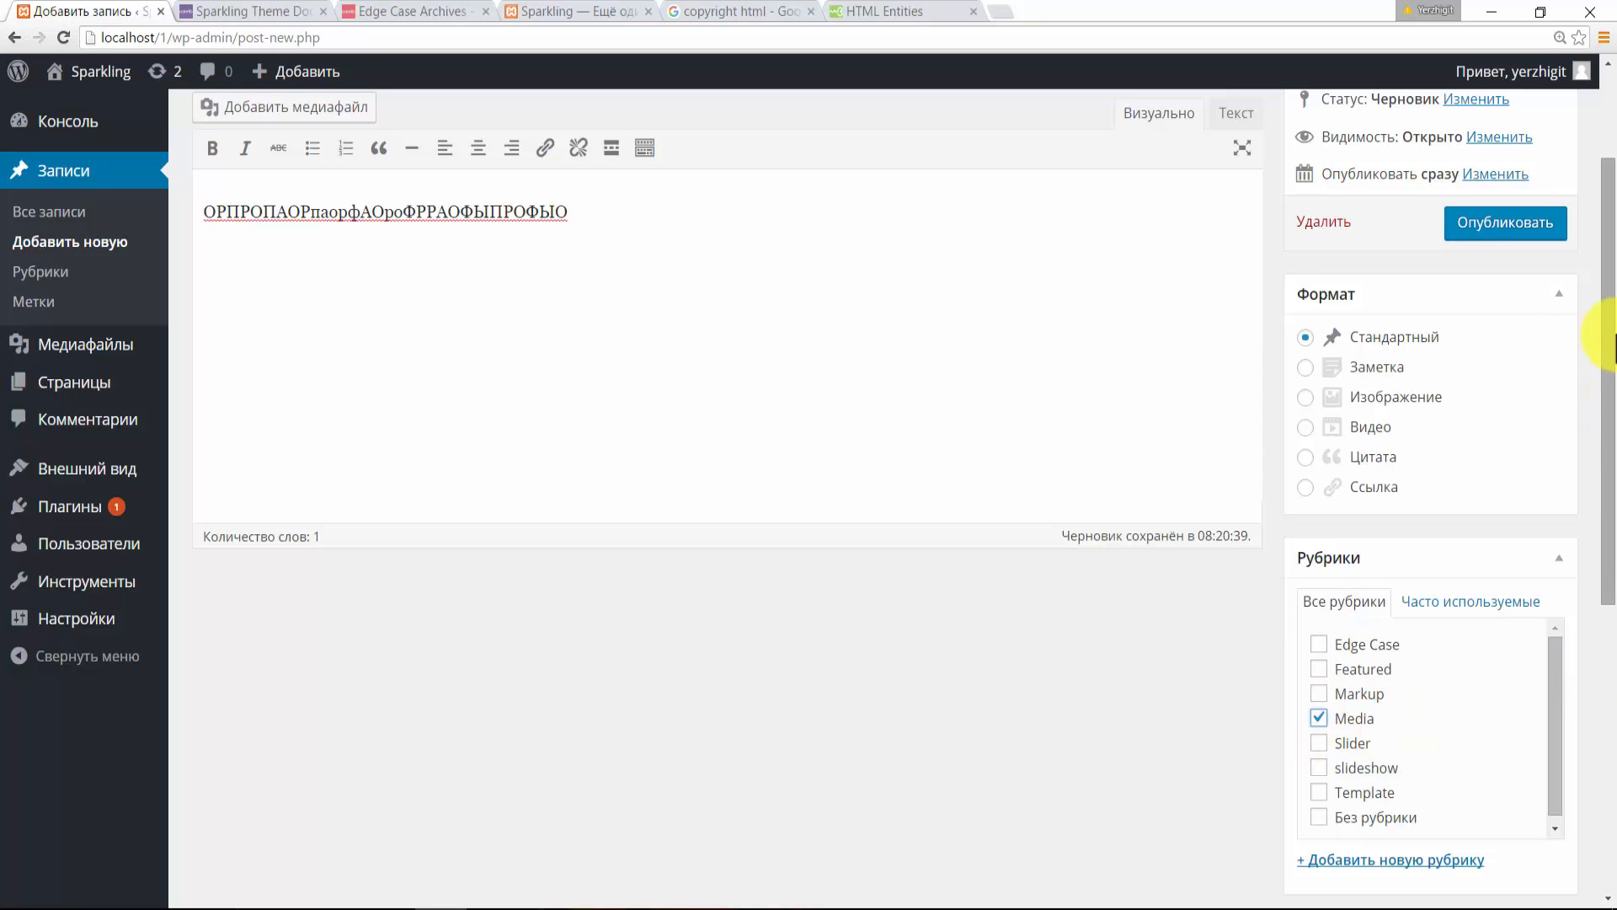
pyautogui.moveTo(1612, 341); pyautogui.dragTo(1612, 636)
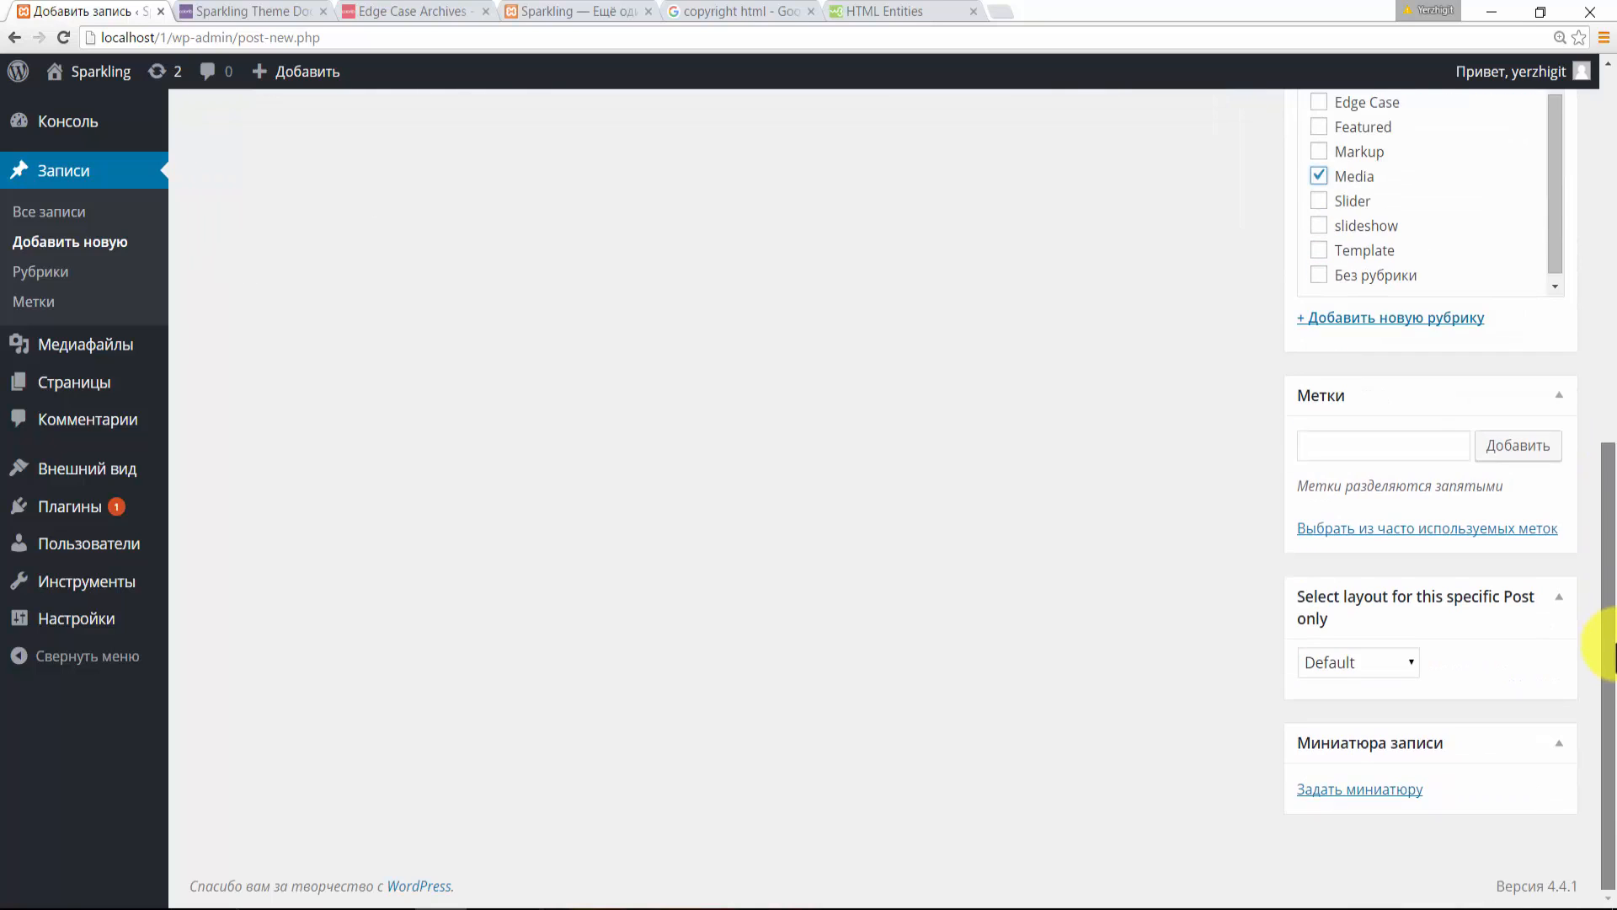
pyautogui.click(1335, 792)
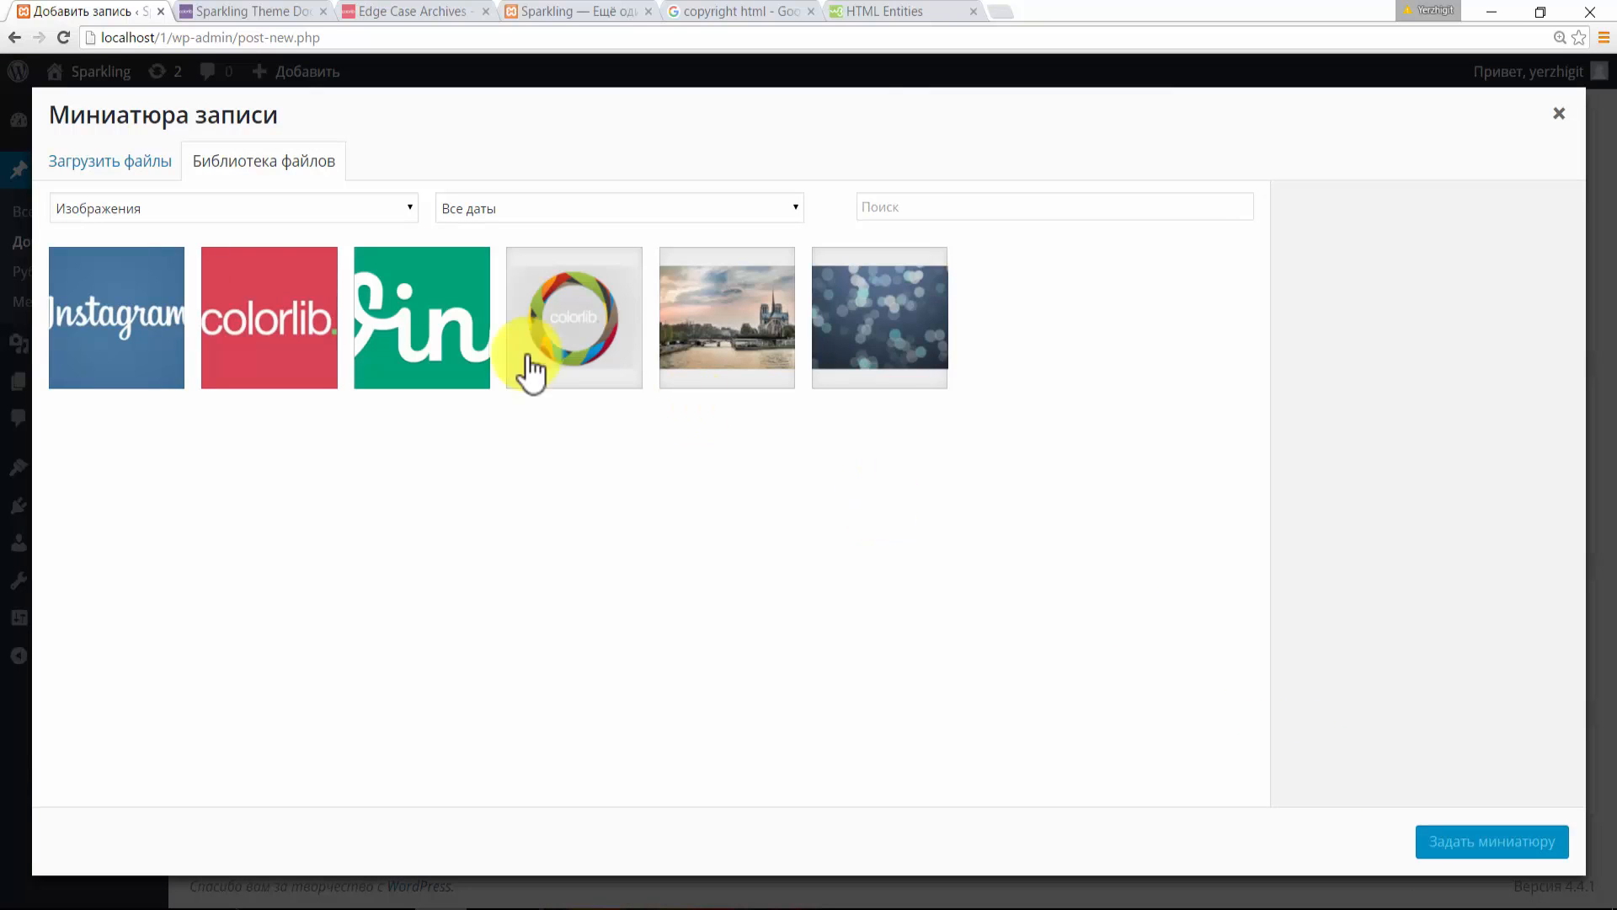
pyautogui.click(1559, 113)
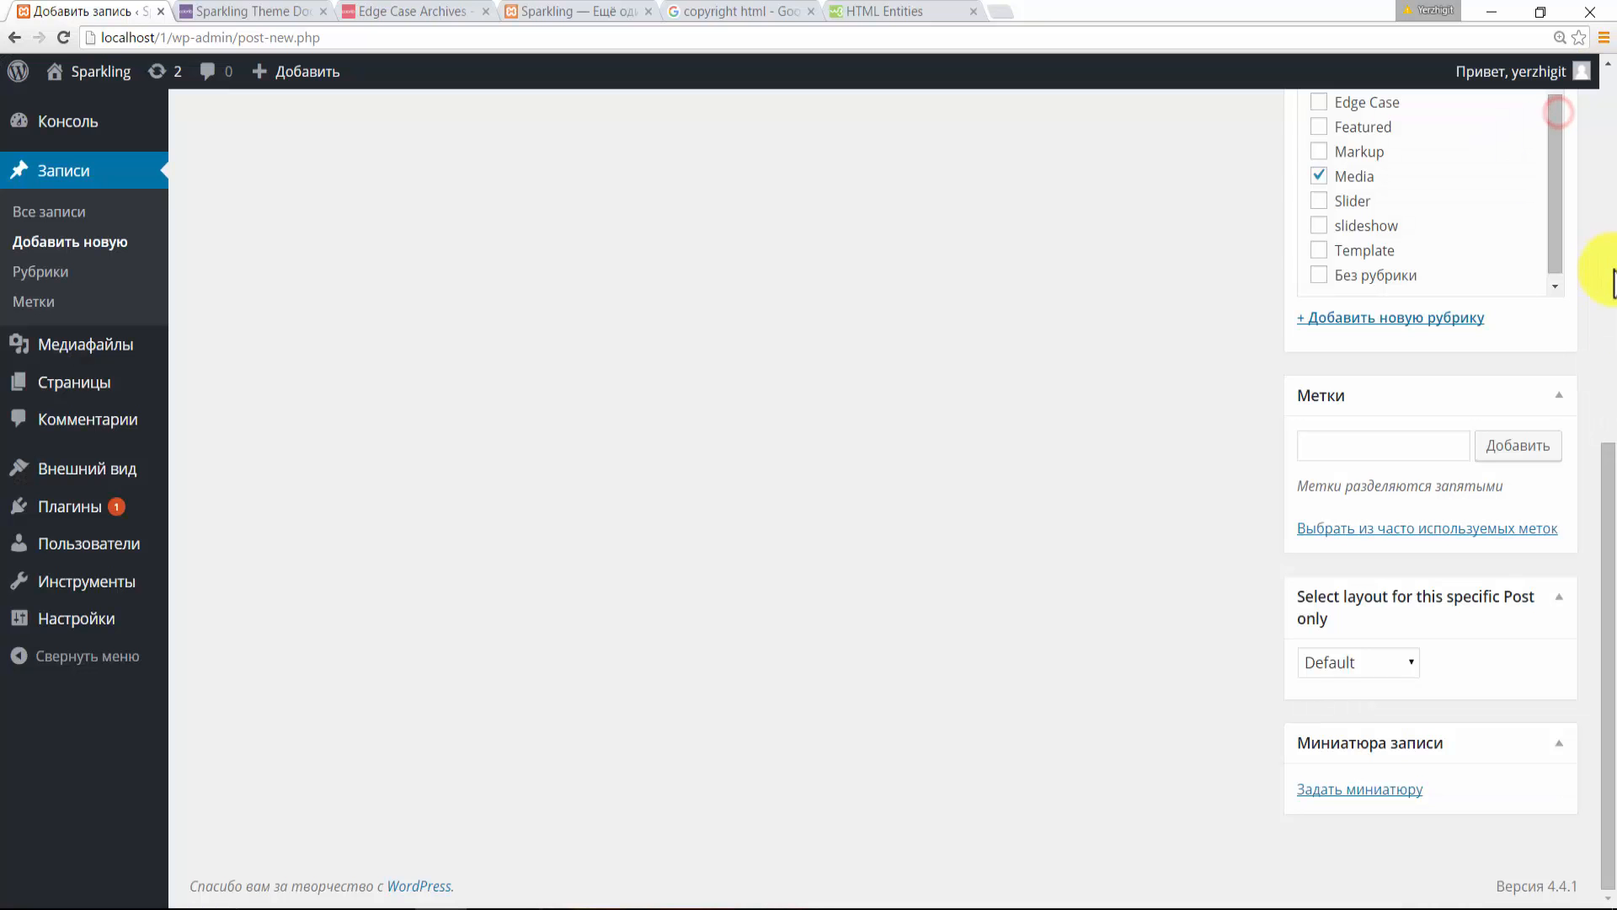
pyautogui.moveTo(1611, 488); pyautogui.dragTo(1610, 172)
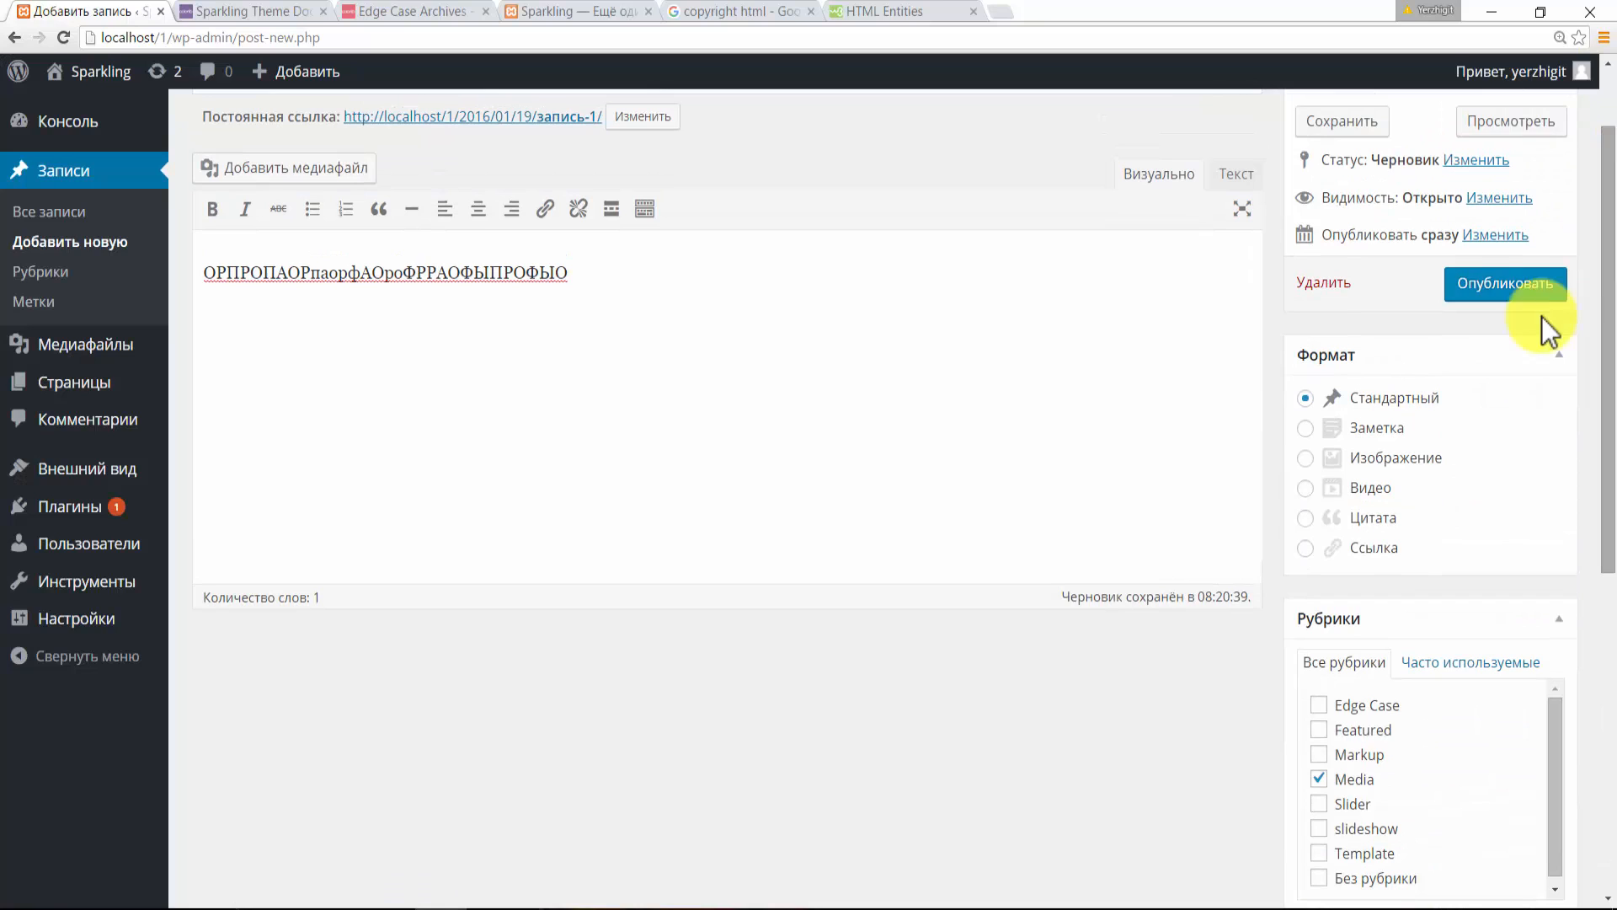
pyautogui.click(1501, 291)
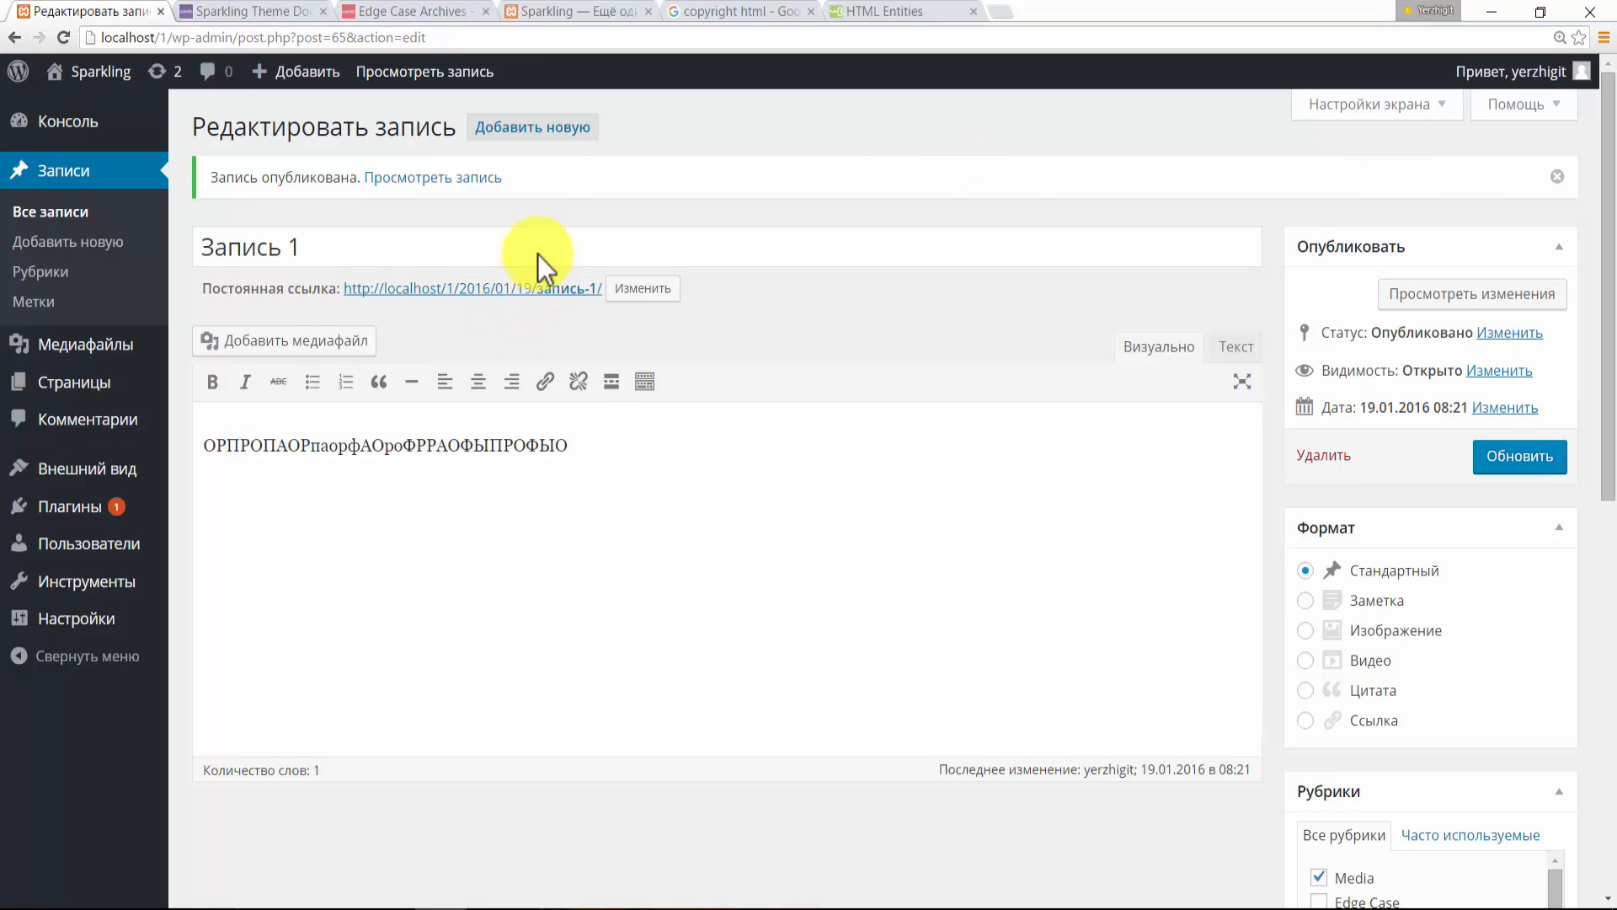
# - Create another new post titled "Запись 2" with the body text "дмвыомлыомдыофдмыо"
pyautogui.click(533, 139)
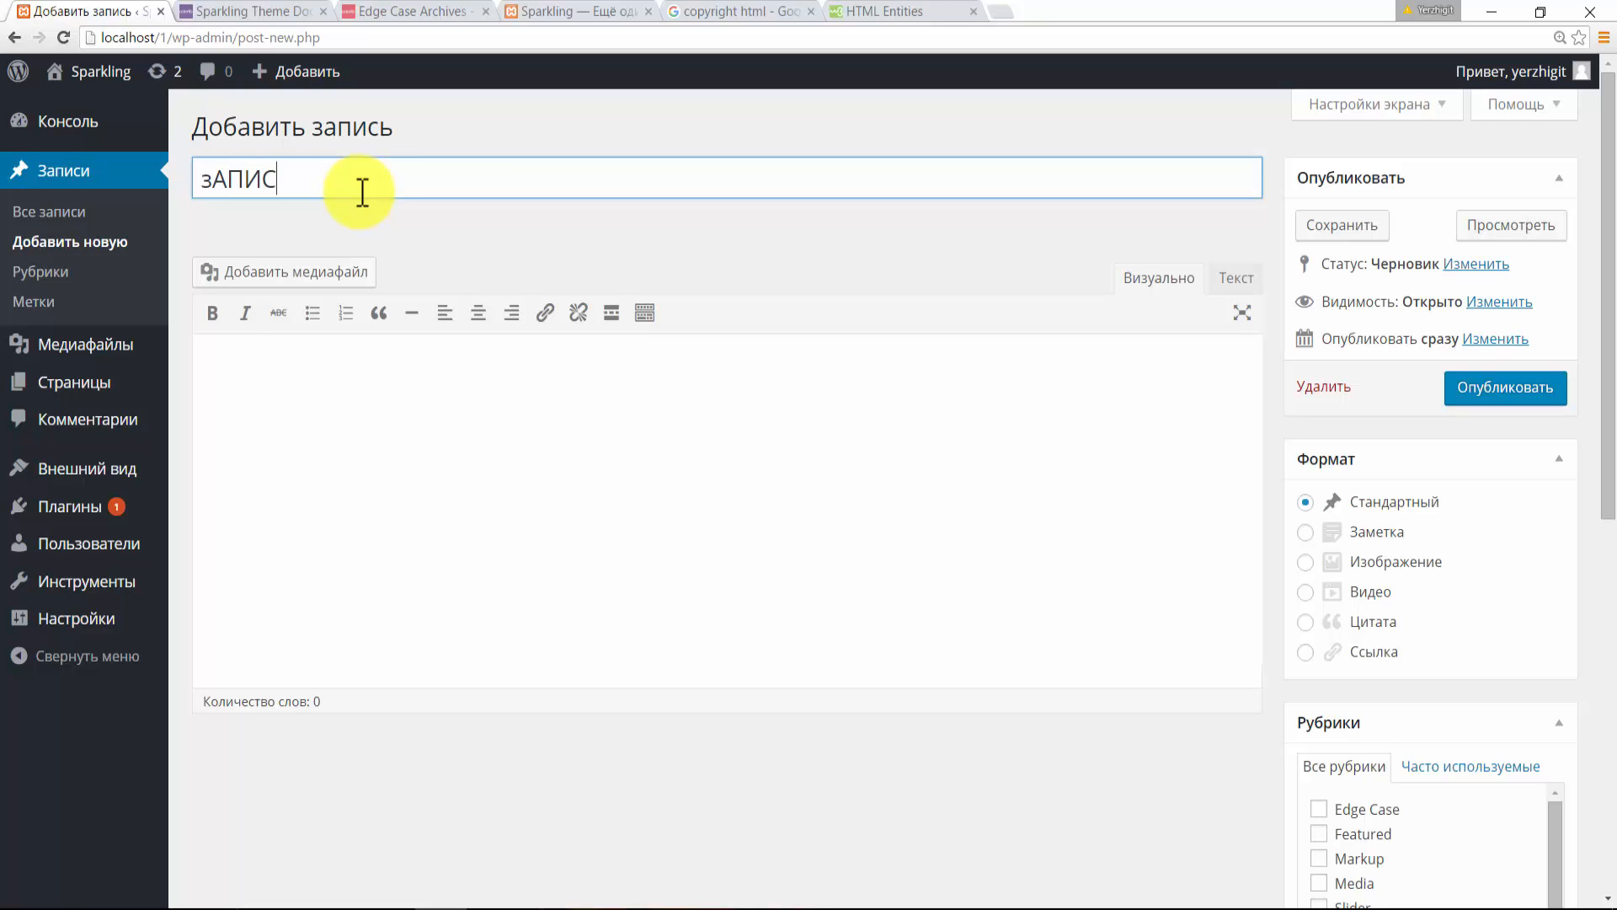
pyautogui.press('BackSpace')
pyautogui.press('BackSpace')
pyautogui.press('BackSpace')
pyautogui.press('BackSpace')
pyautogui.press('BackSpace')
pyautogui.press('BackSpace')
pyautogui.click(533, 510)
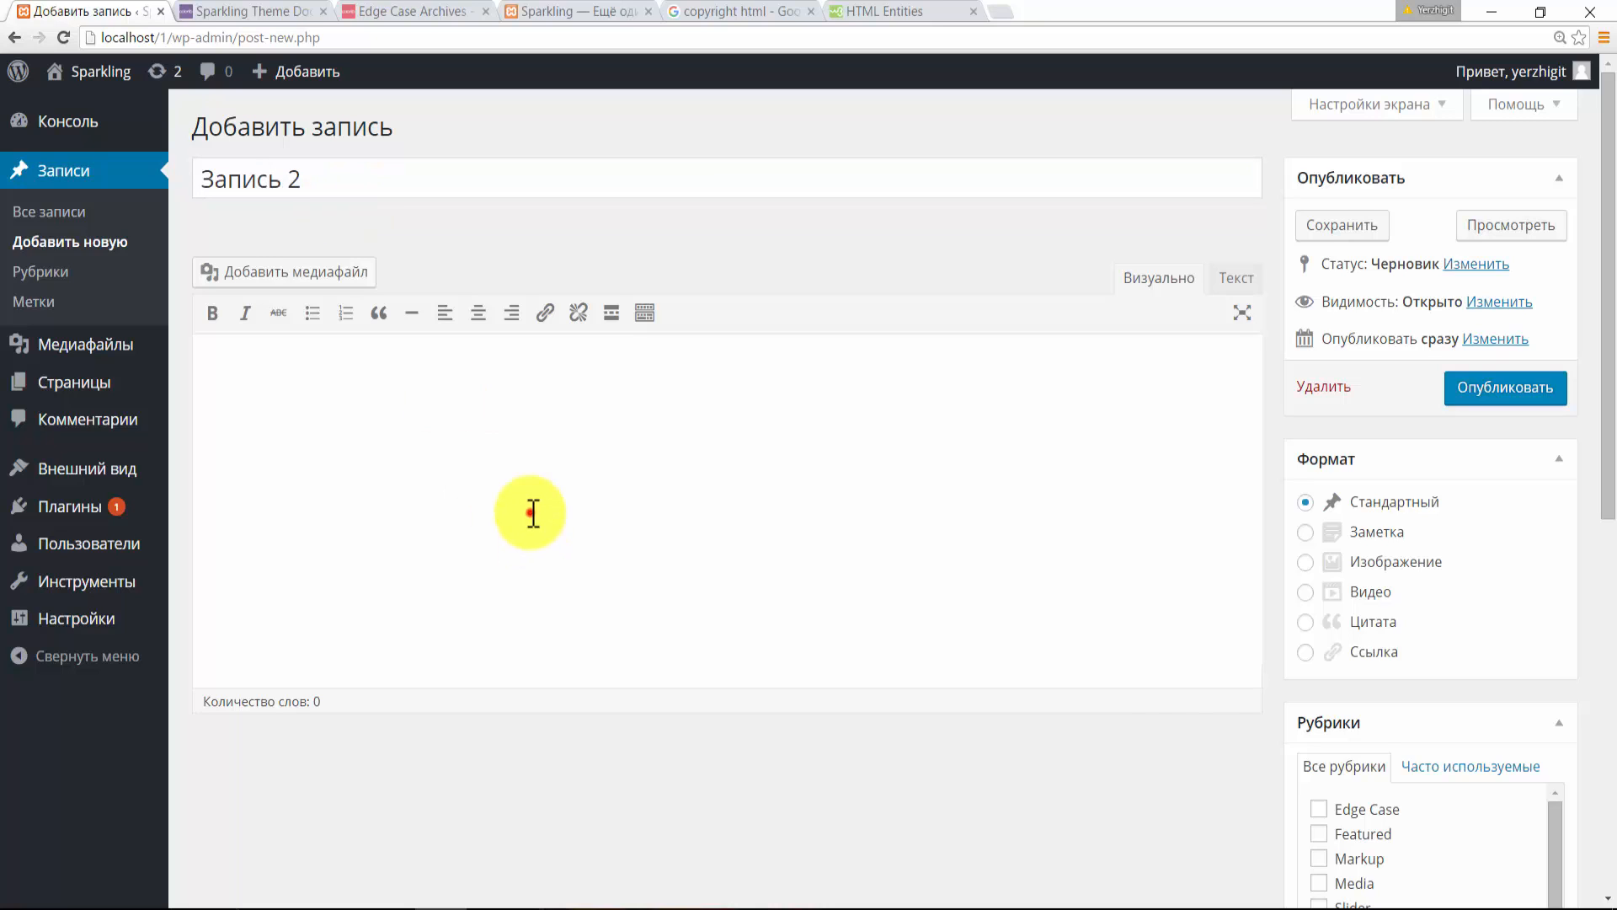
pyautogui.write('дмвыомлыомдыофдмыо')
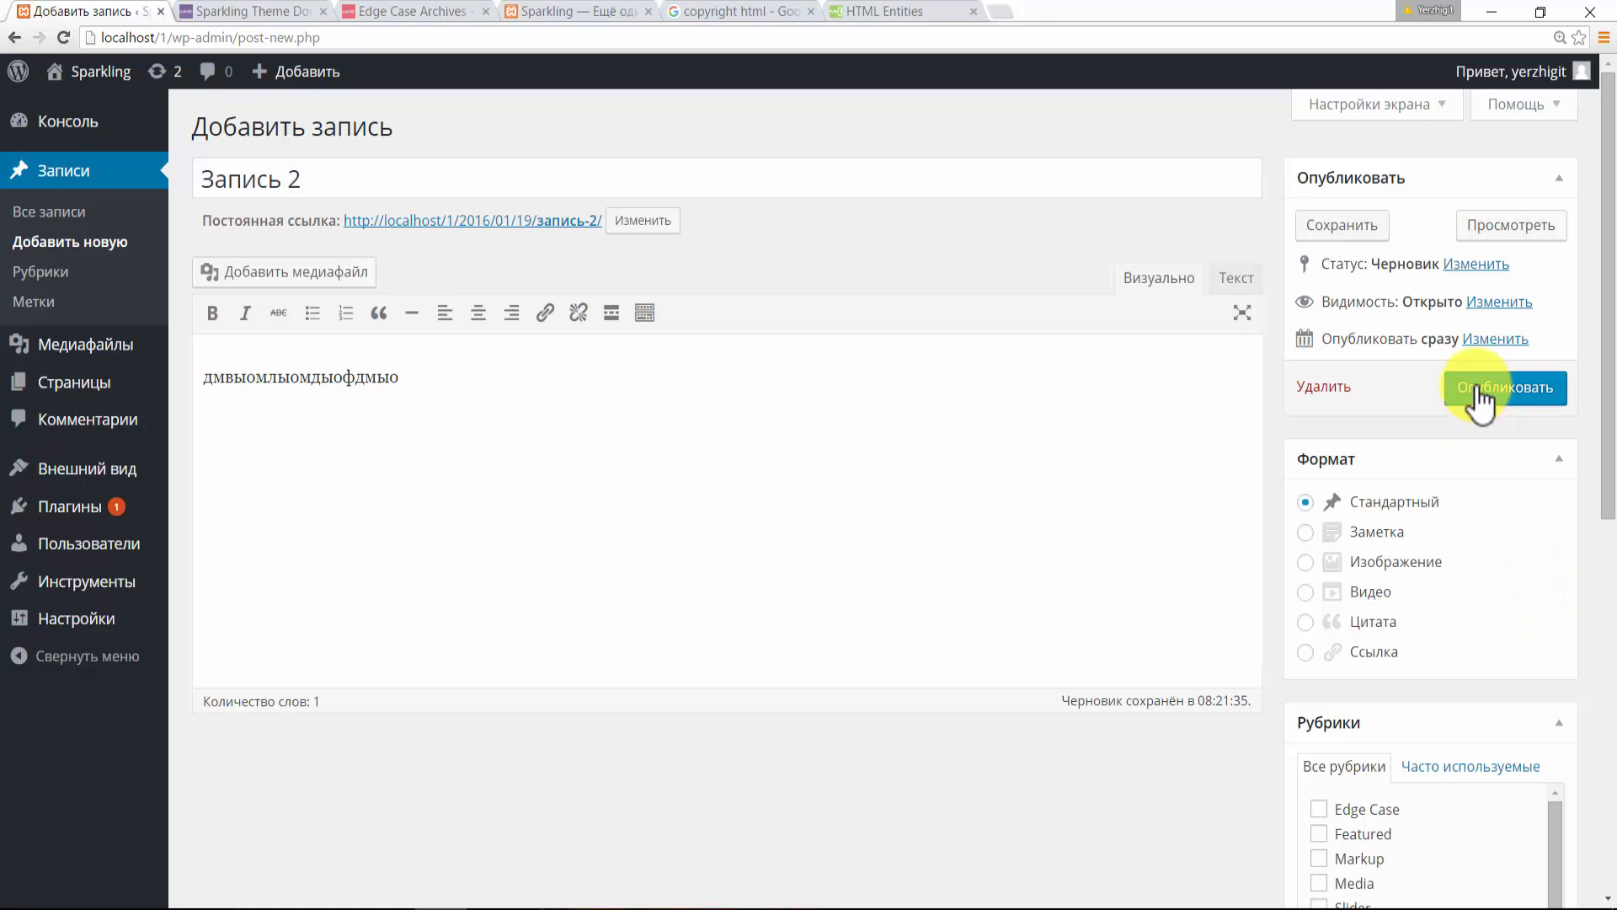
# - Assign the post "Запись 2" to the Slider category and publish it
pyautogui.scroll(-2, 1594, 361)
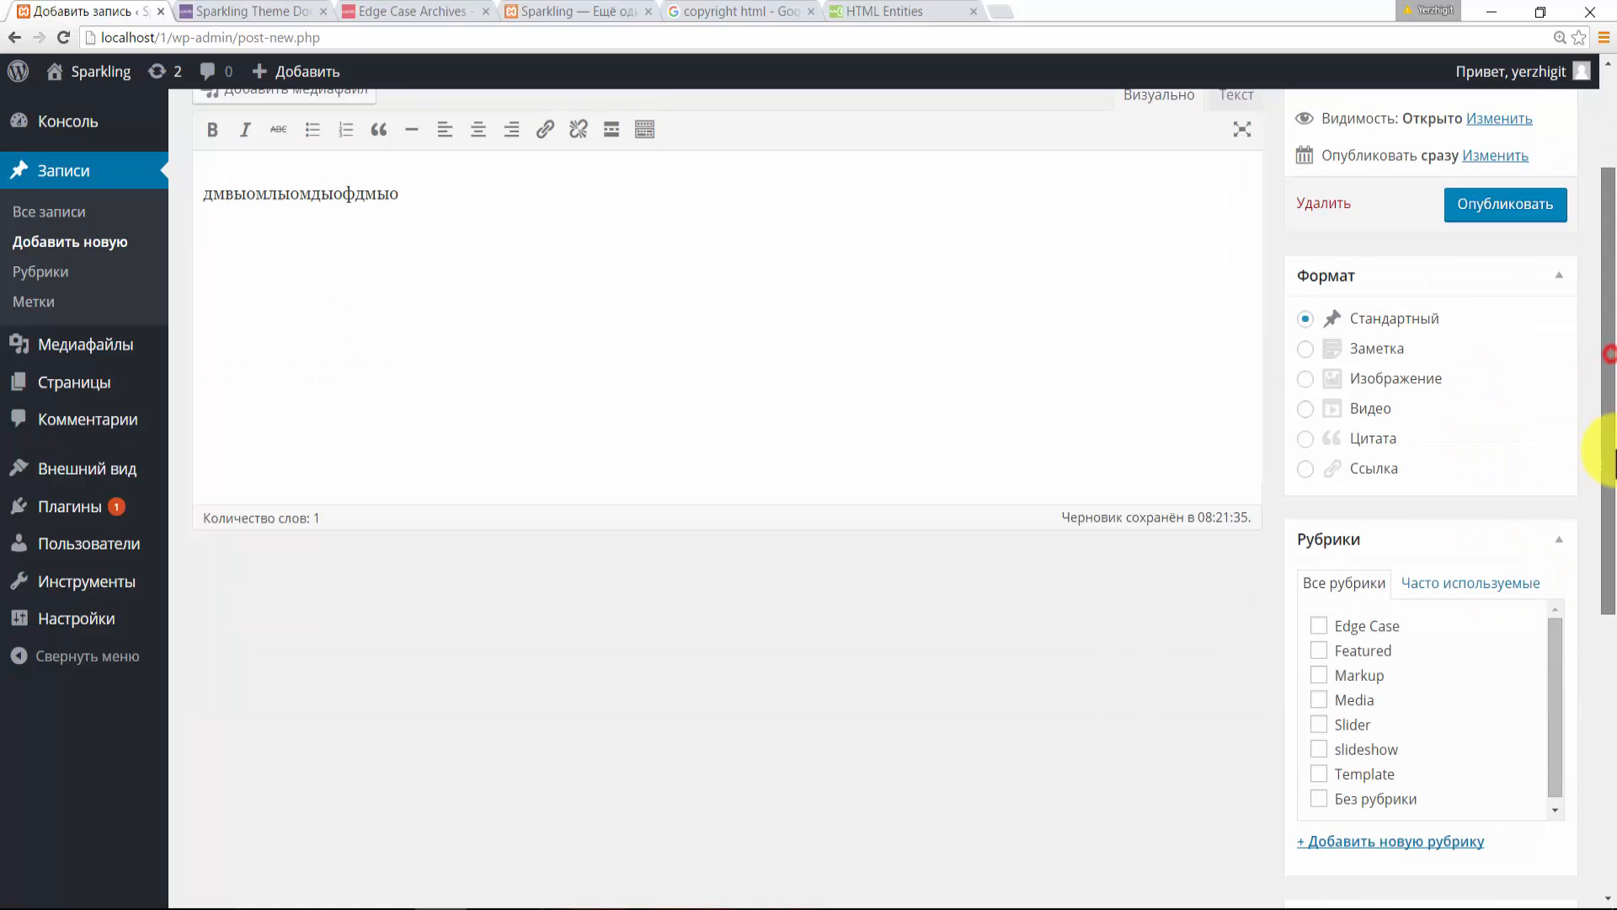
pyautogui.click(1351, 726)
pyautogui.click(1465, 207)
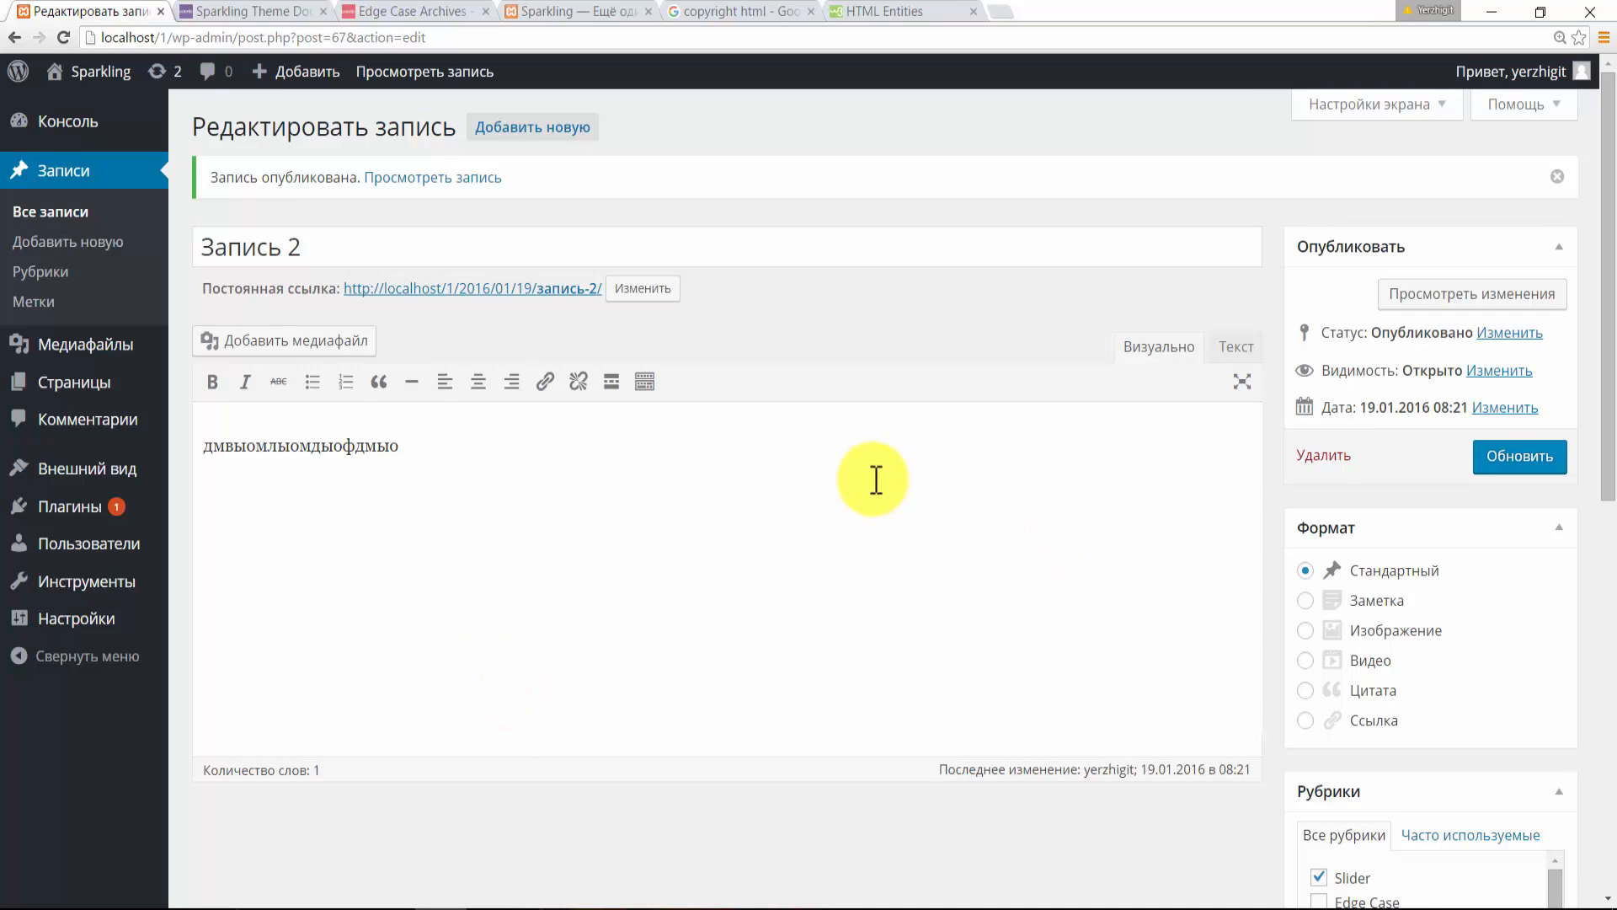
# - Create another new post titled "Запись 3" with the body text "жмоывломдвлодоывдм"
pyautogui.click(511, 128)
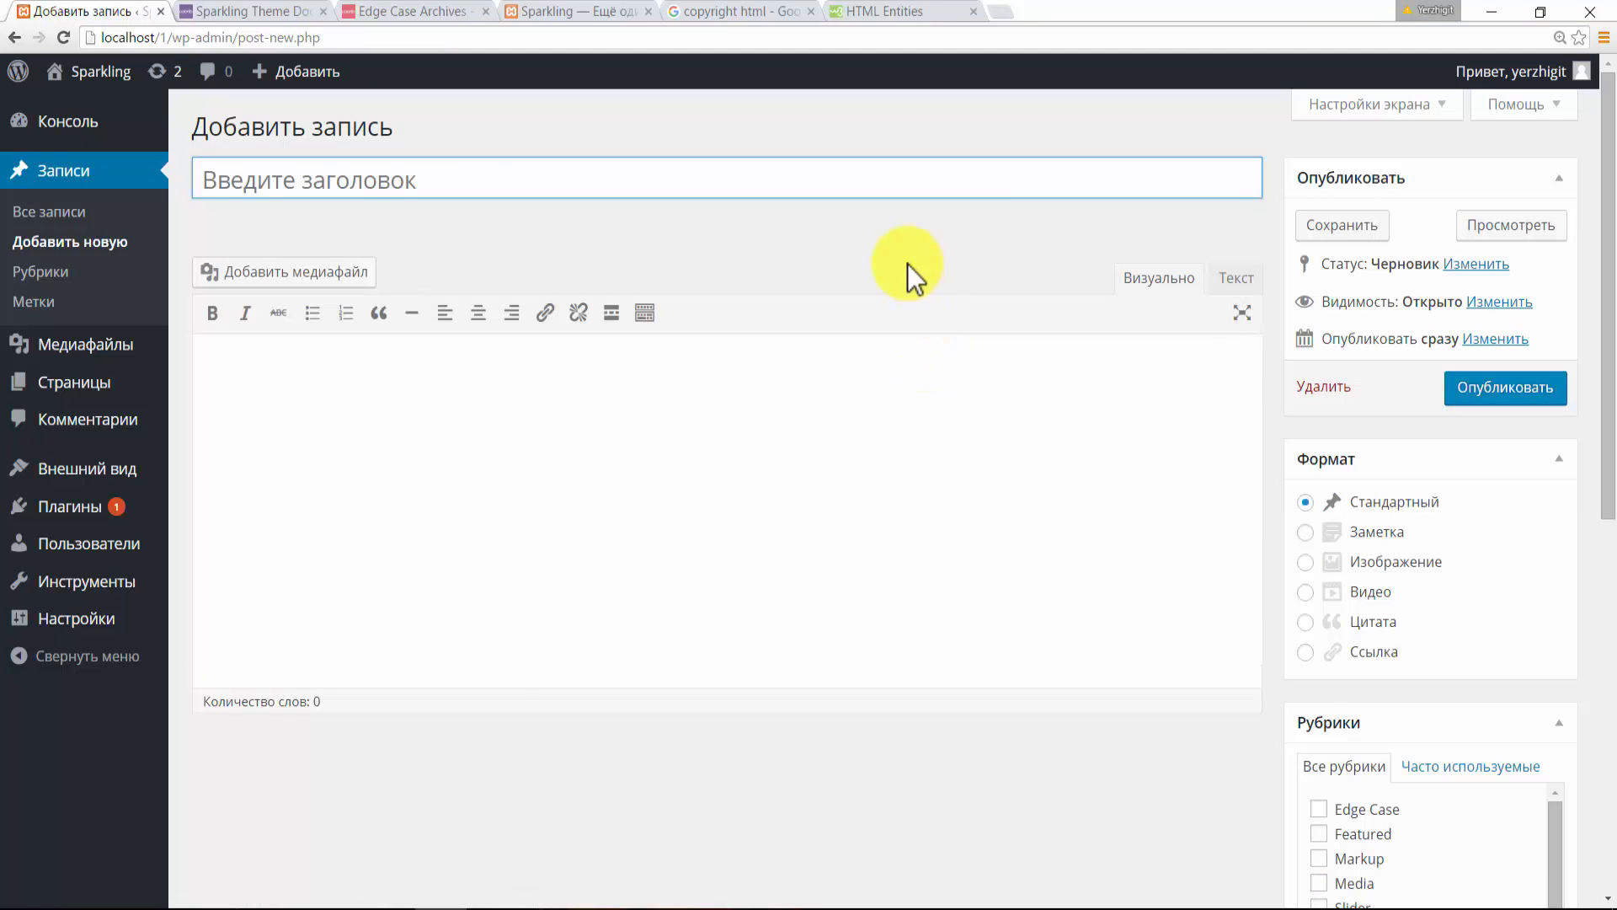
pyautogui.write('Запись 3')
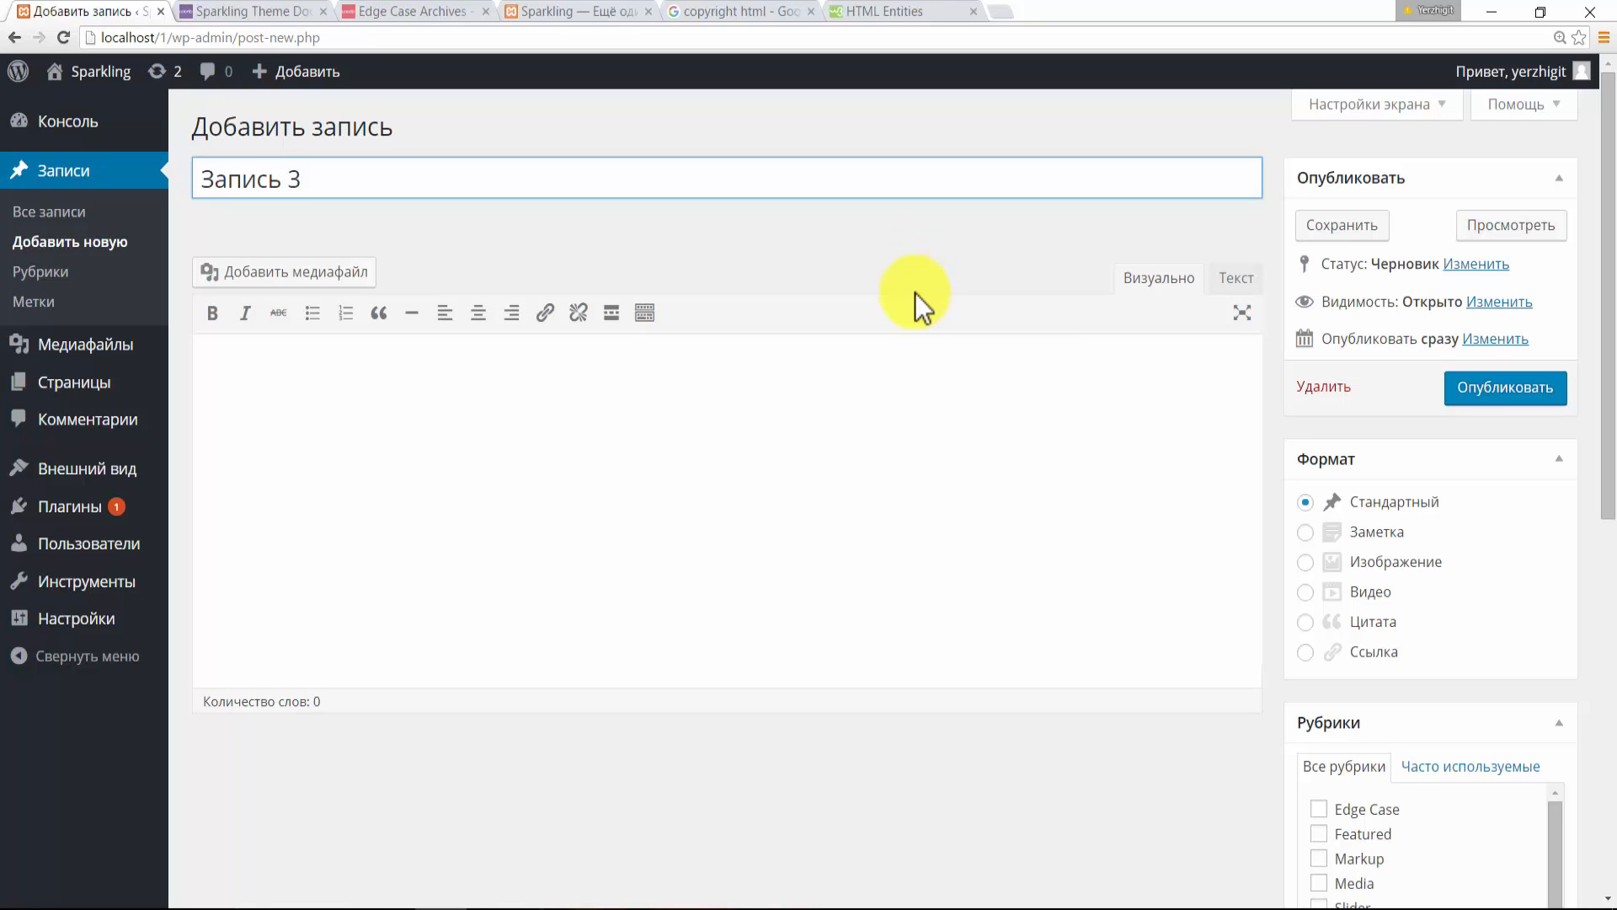
pyautogui.click(439, 485)
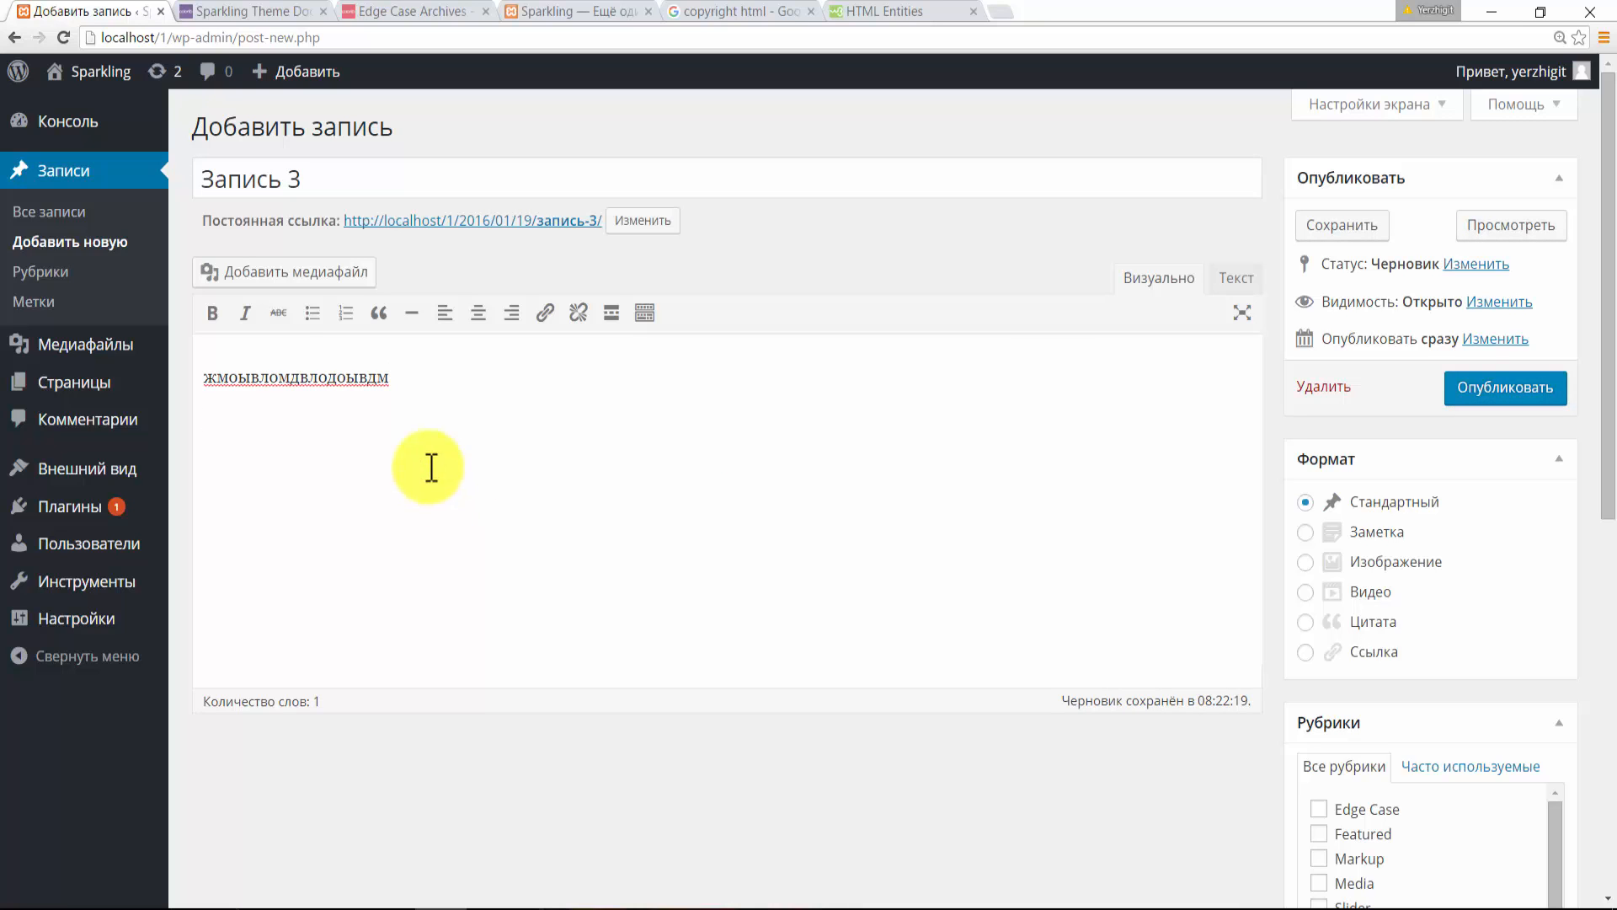
# - Insert colorlib-logo-slider-750x410.jpg from the media library into the body of "Запись 3" and publish the post
pyautogui.click(270, 274)
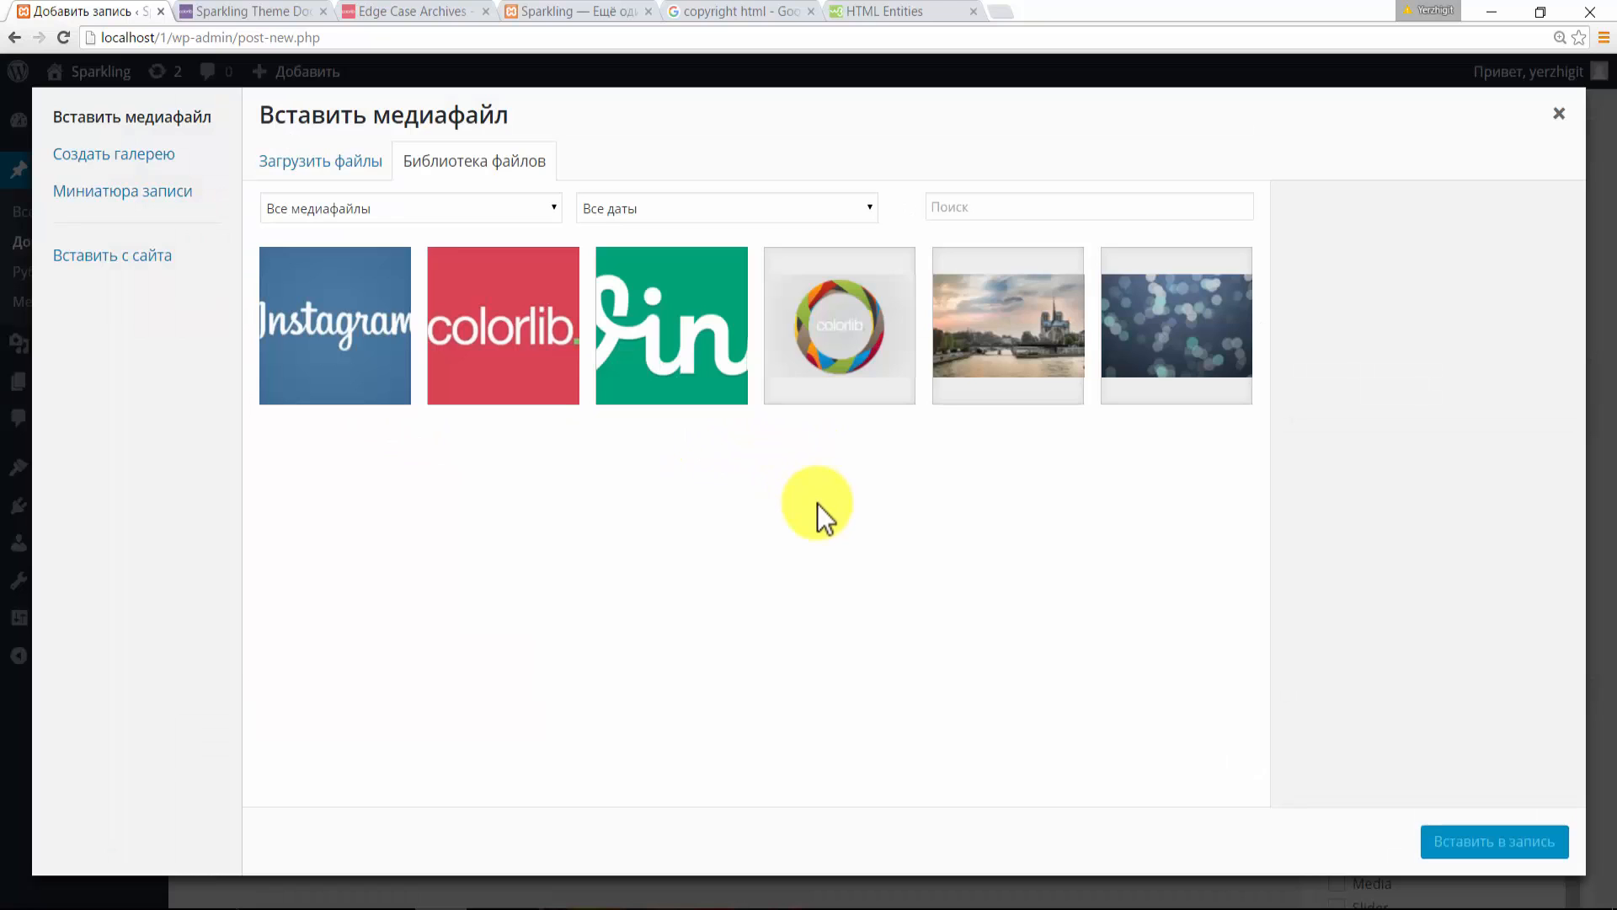
pyautogui.click(508, 345)
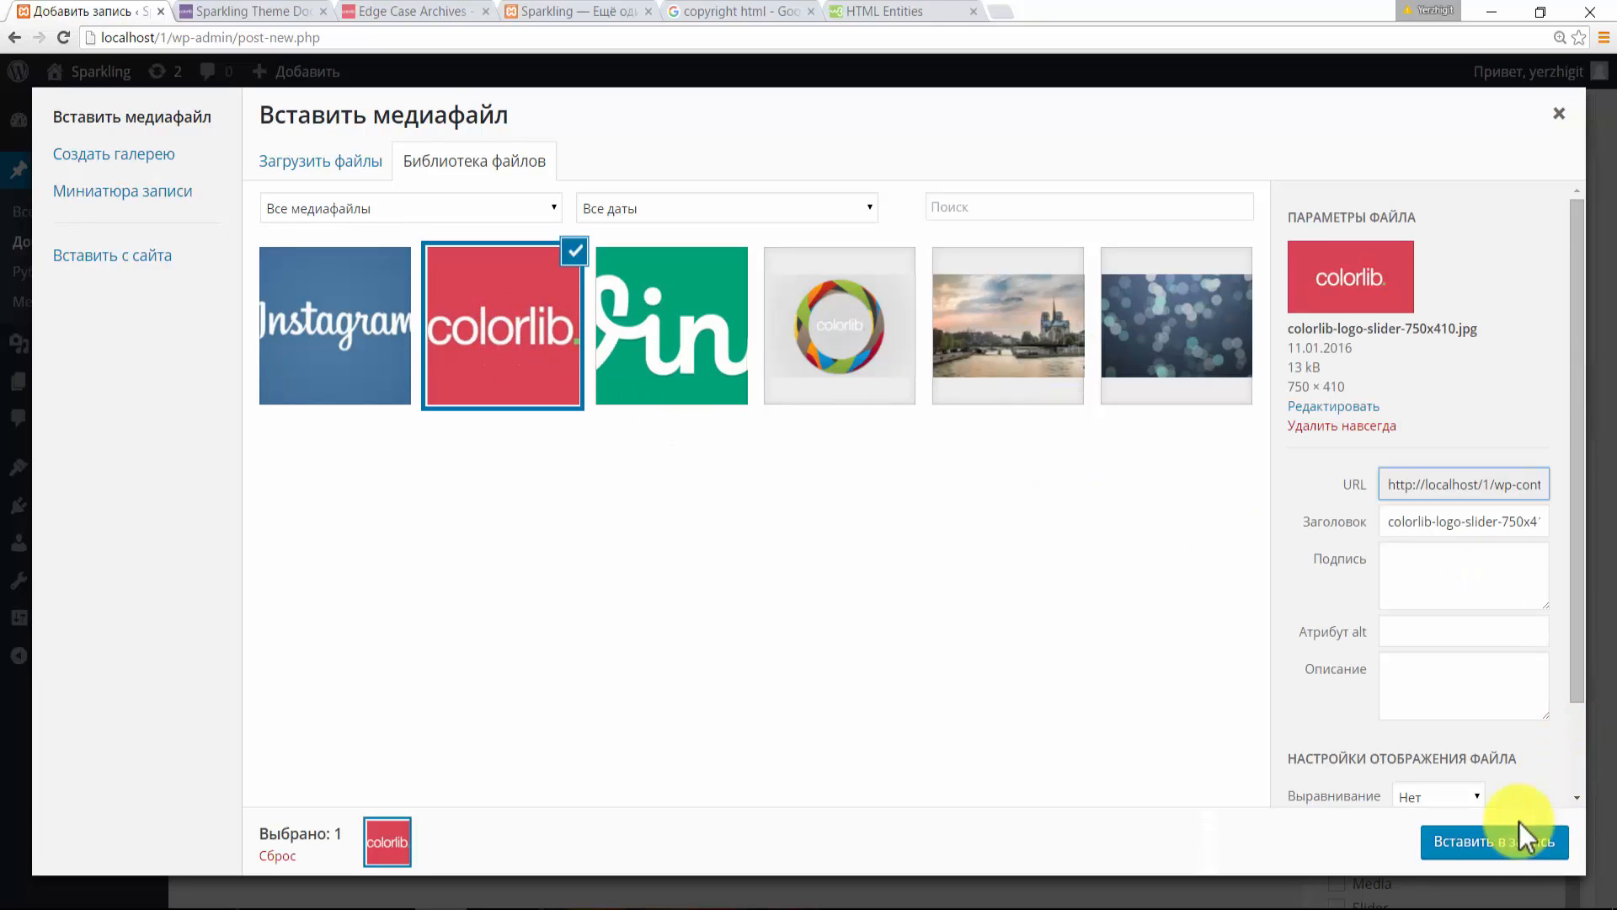
pyautogui.click(1497, 840)
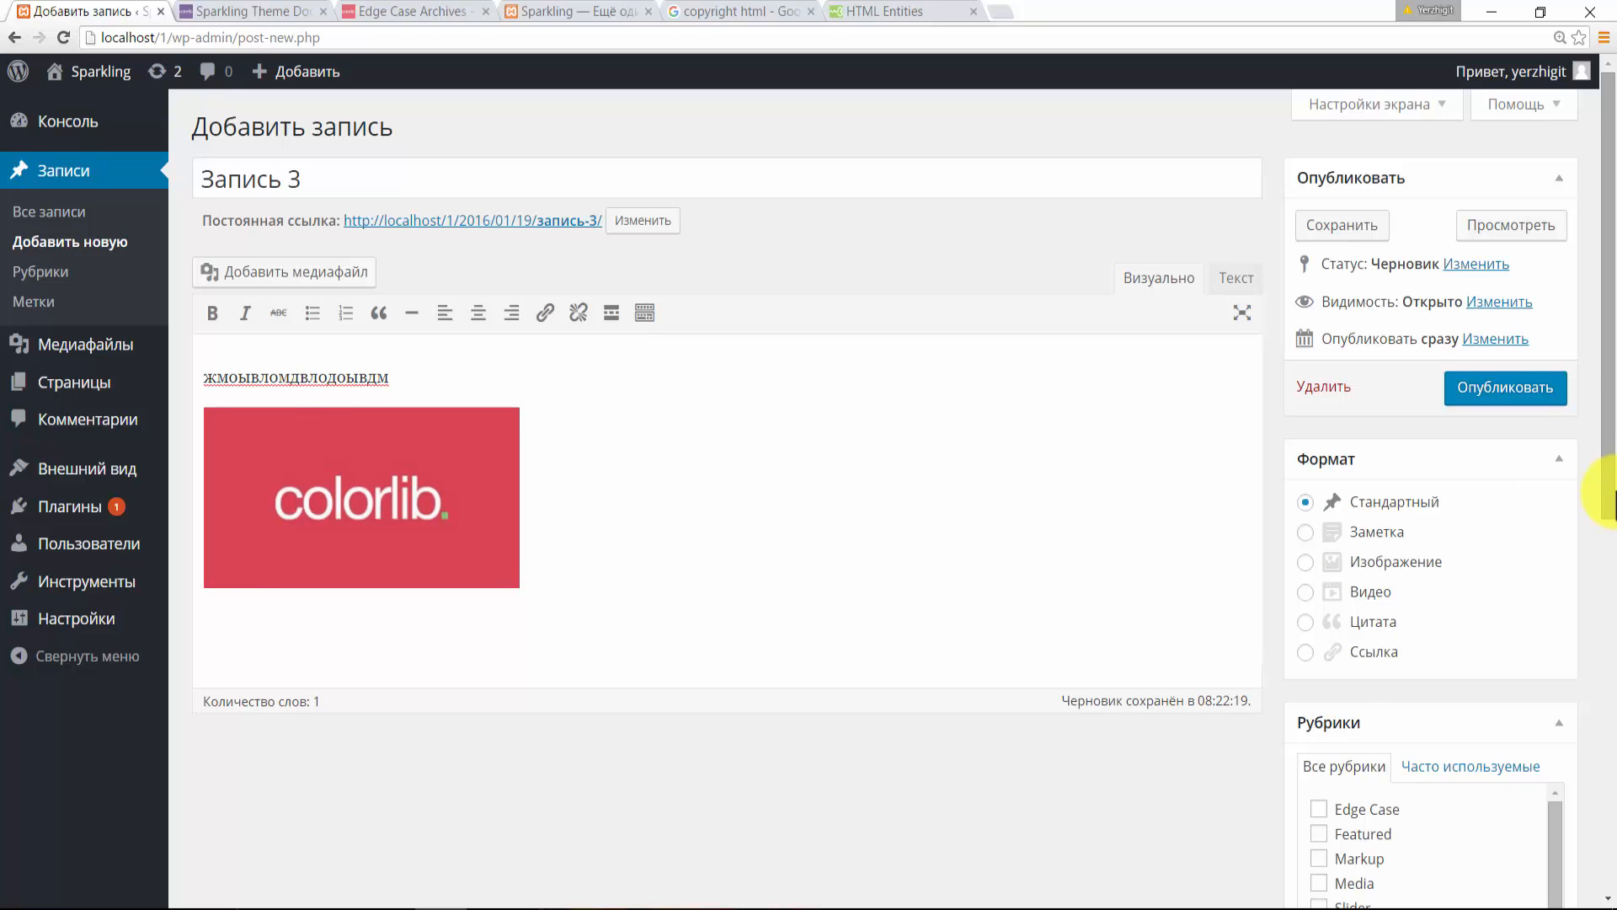
pyautogui.click(1506, 394)
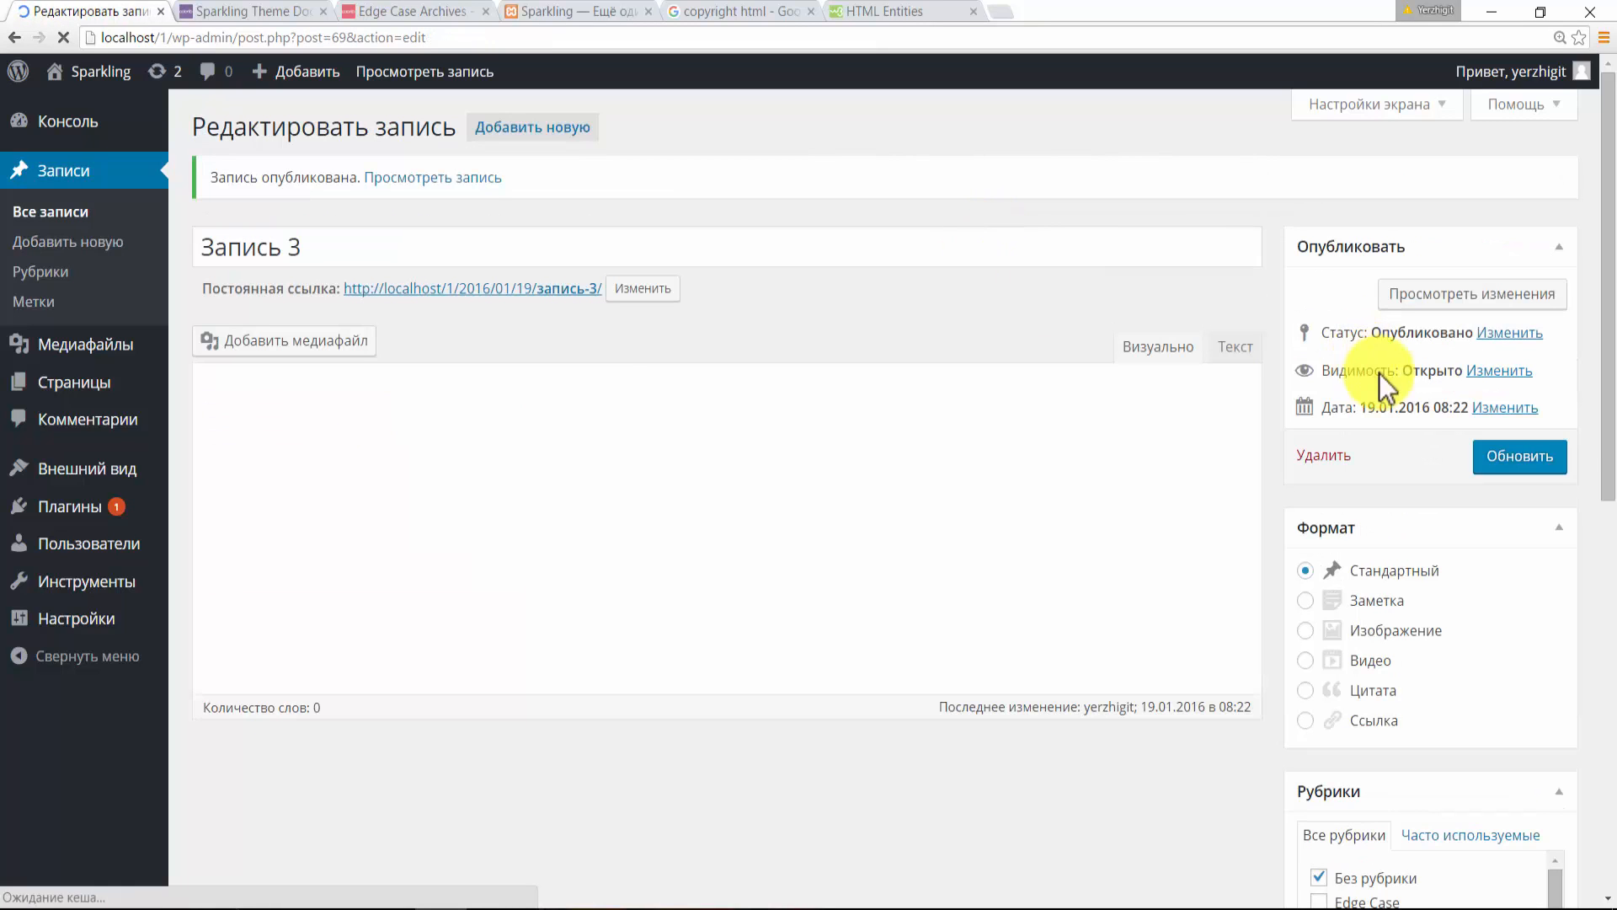
# - Assign the post "Запись 3" to Template instead of Без рубрики and update it
pyautogui.scroll(-3, 1608, 269)
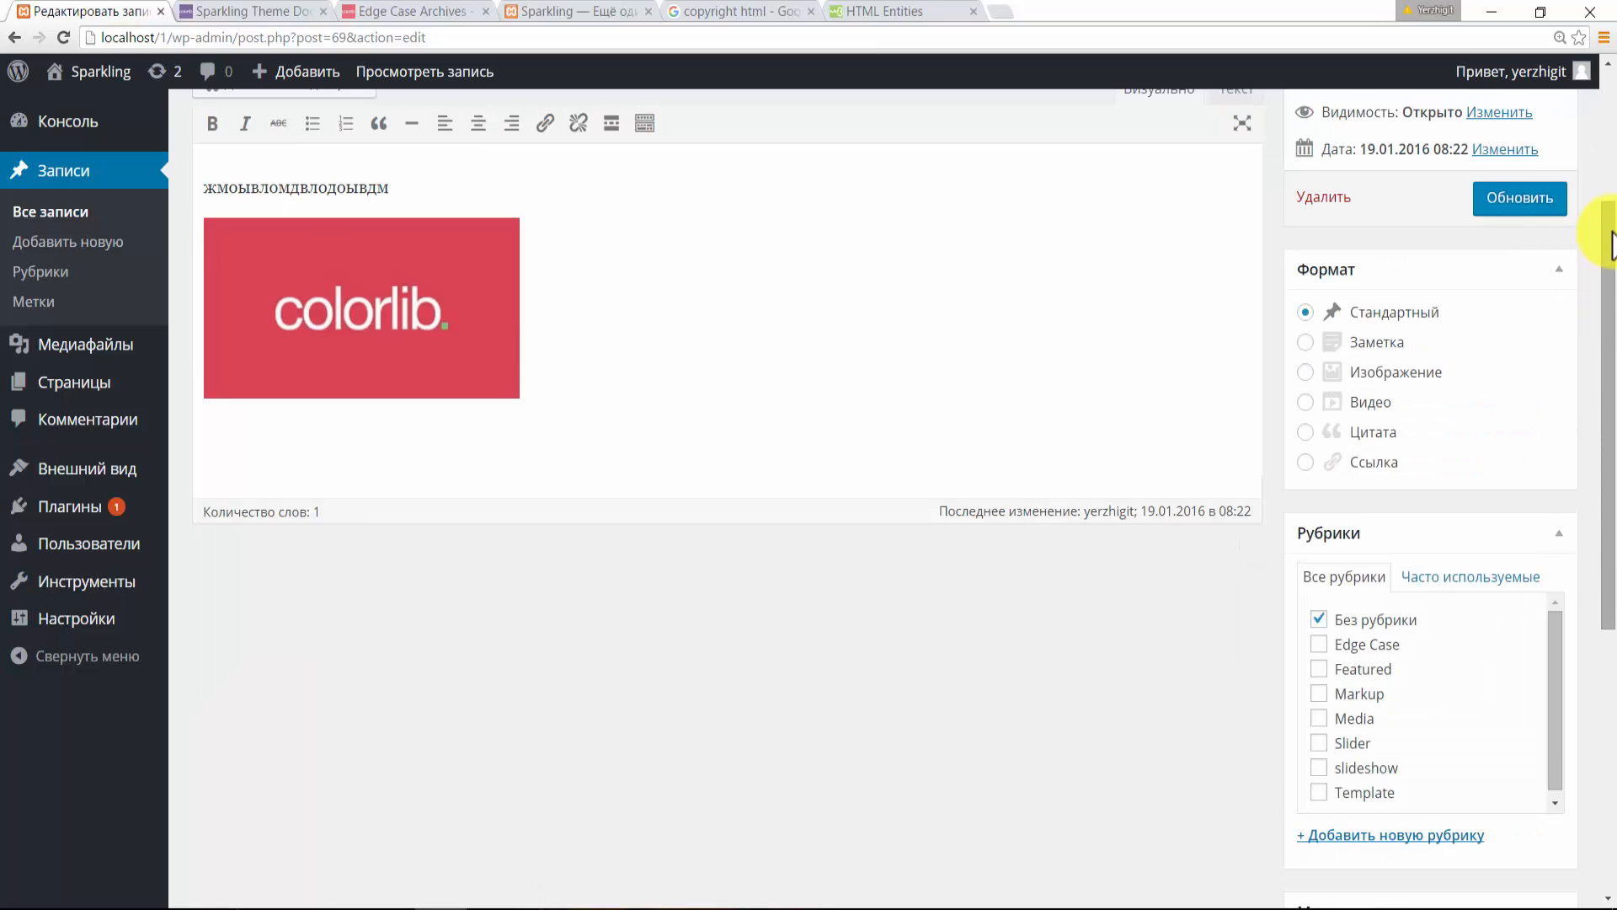
pyautogui.scroll(-2, 1611, 244)
pyautogui.click(1319, 490)
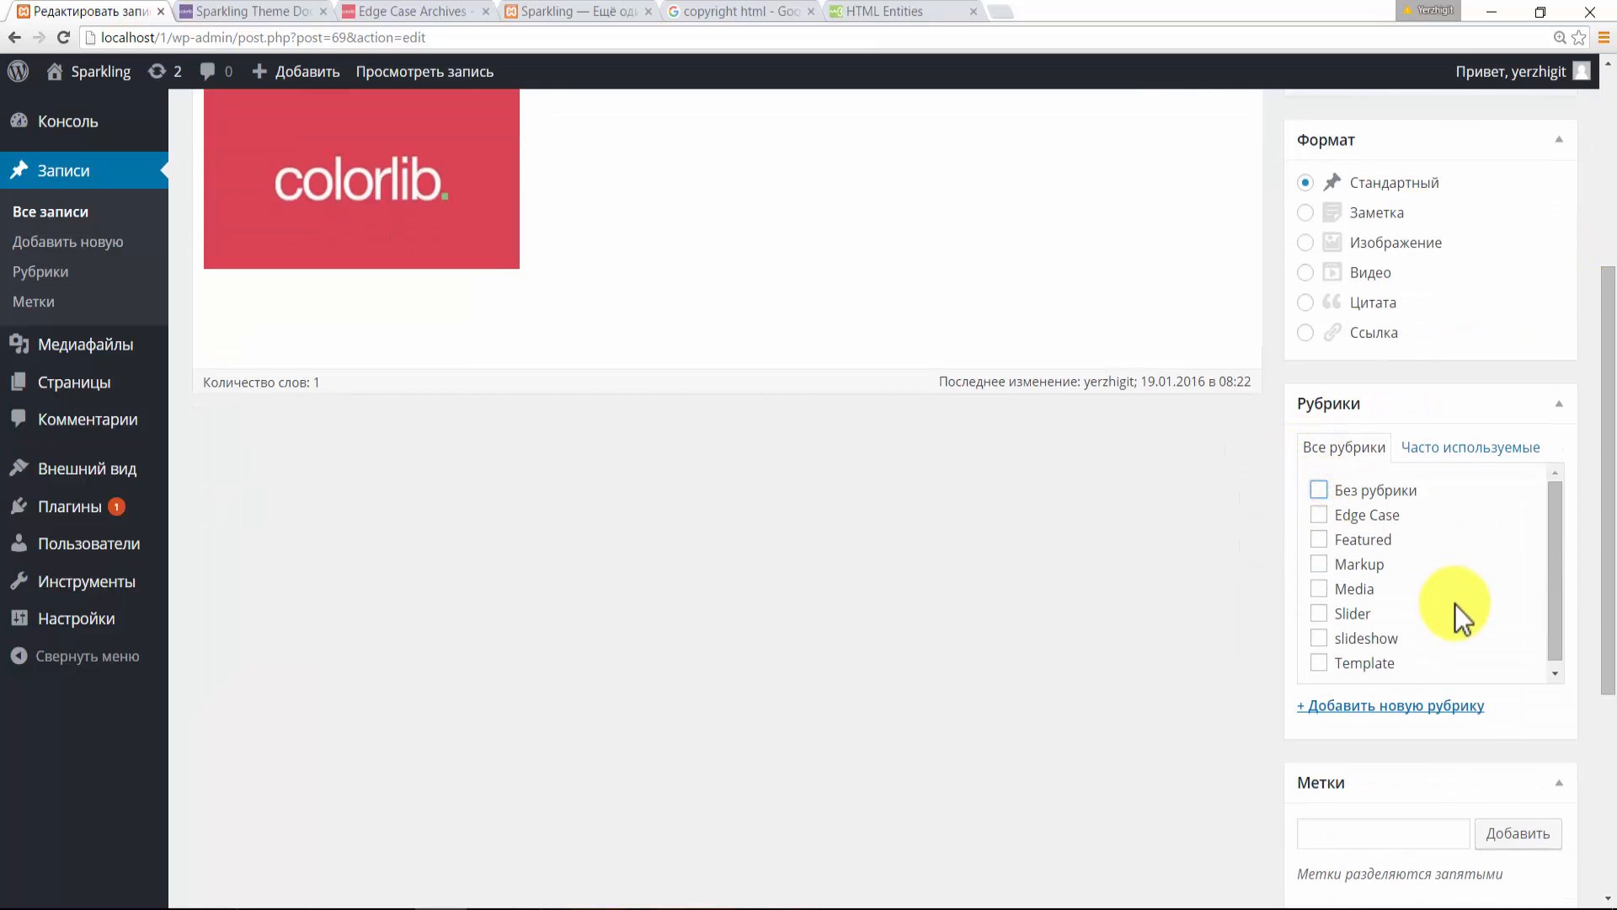
pyautogui.click(1373, 664)
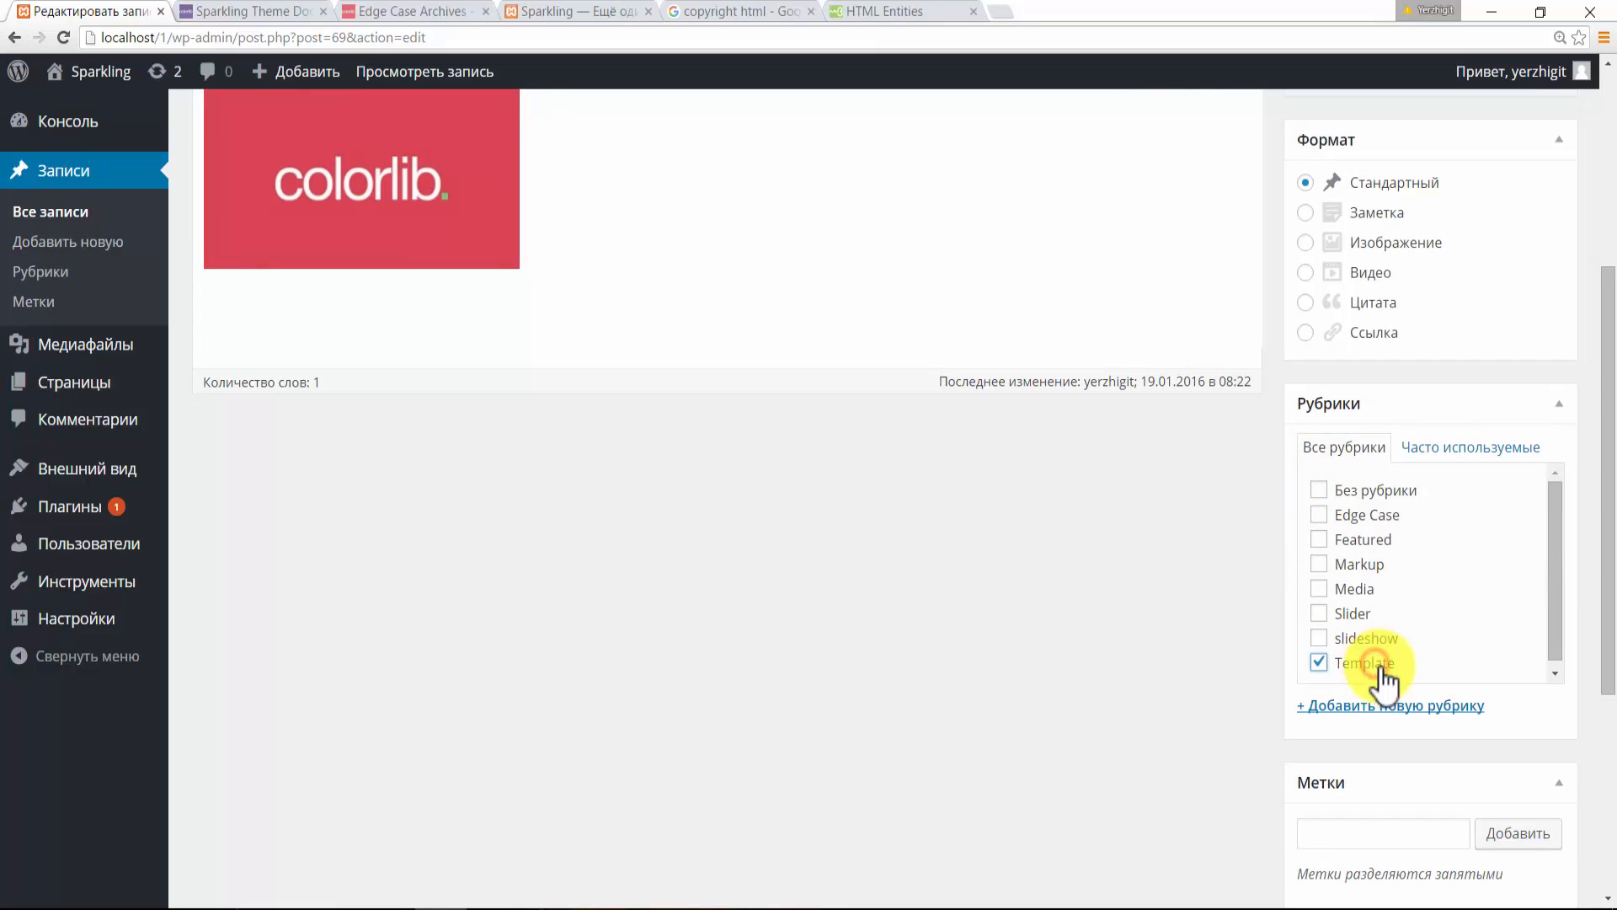
pyautogui.scroll(4, 1588, 426)
pyautogui.click(1504, 426)
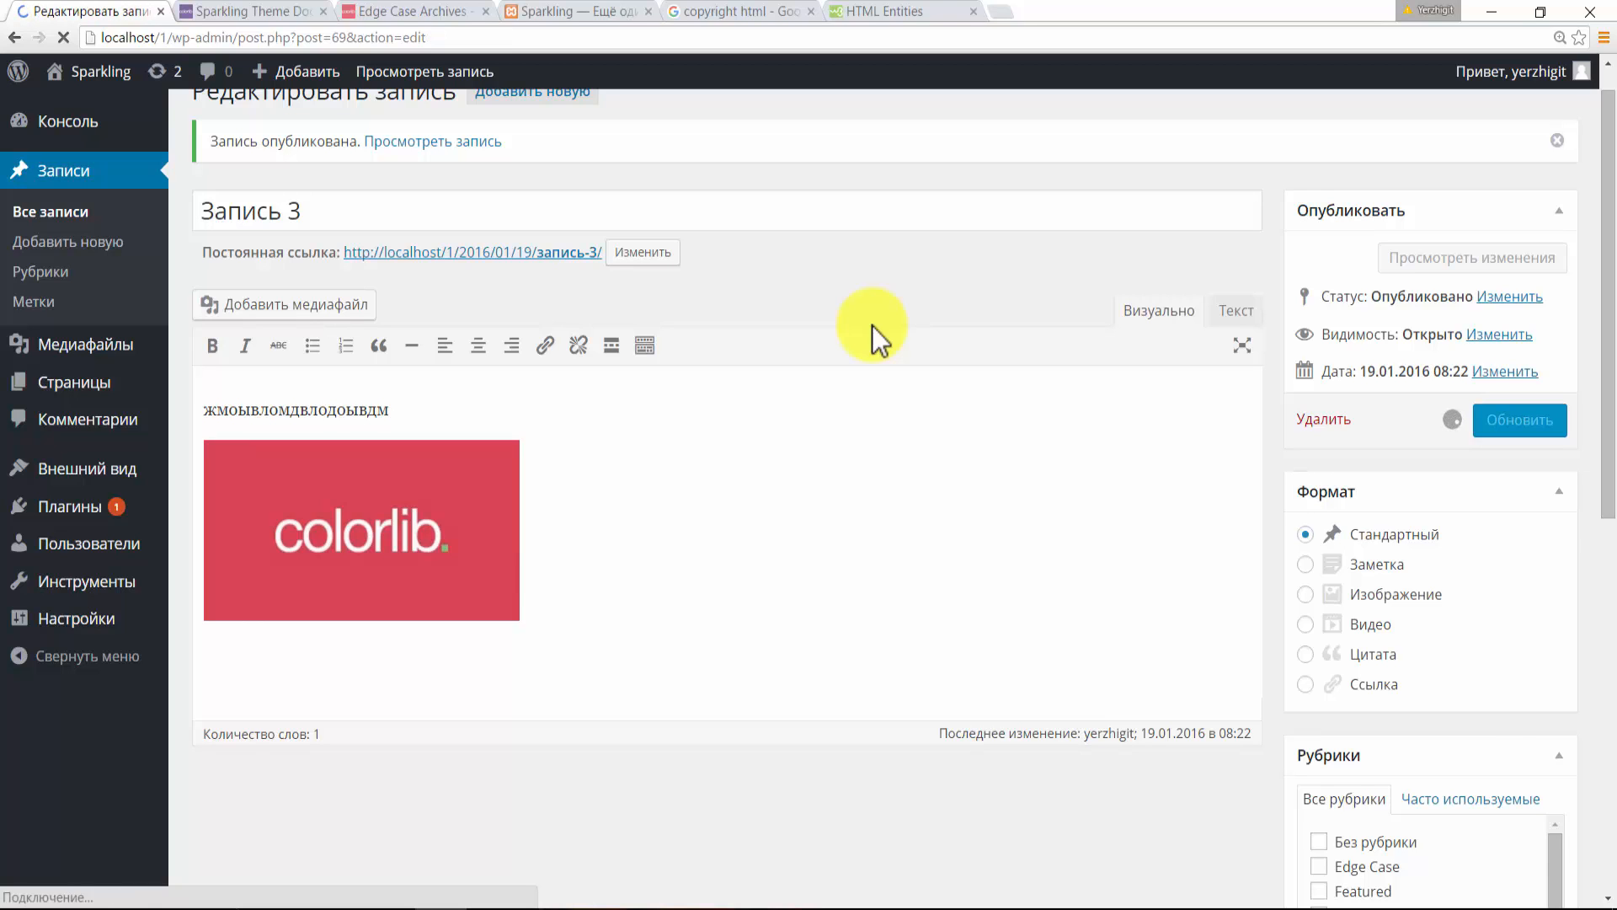
# - Load the local site's home page afresh and check the new posts and the sidebar's category list
pyautogui.click(589, 11)
pyautogui.click(284, 98)
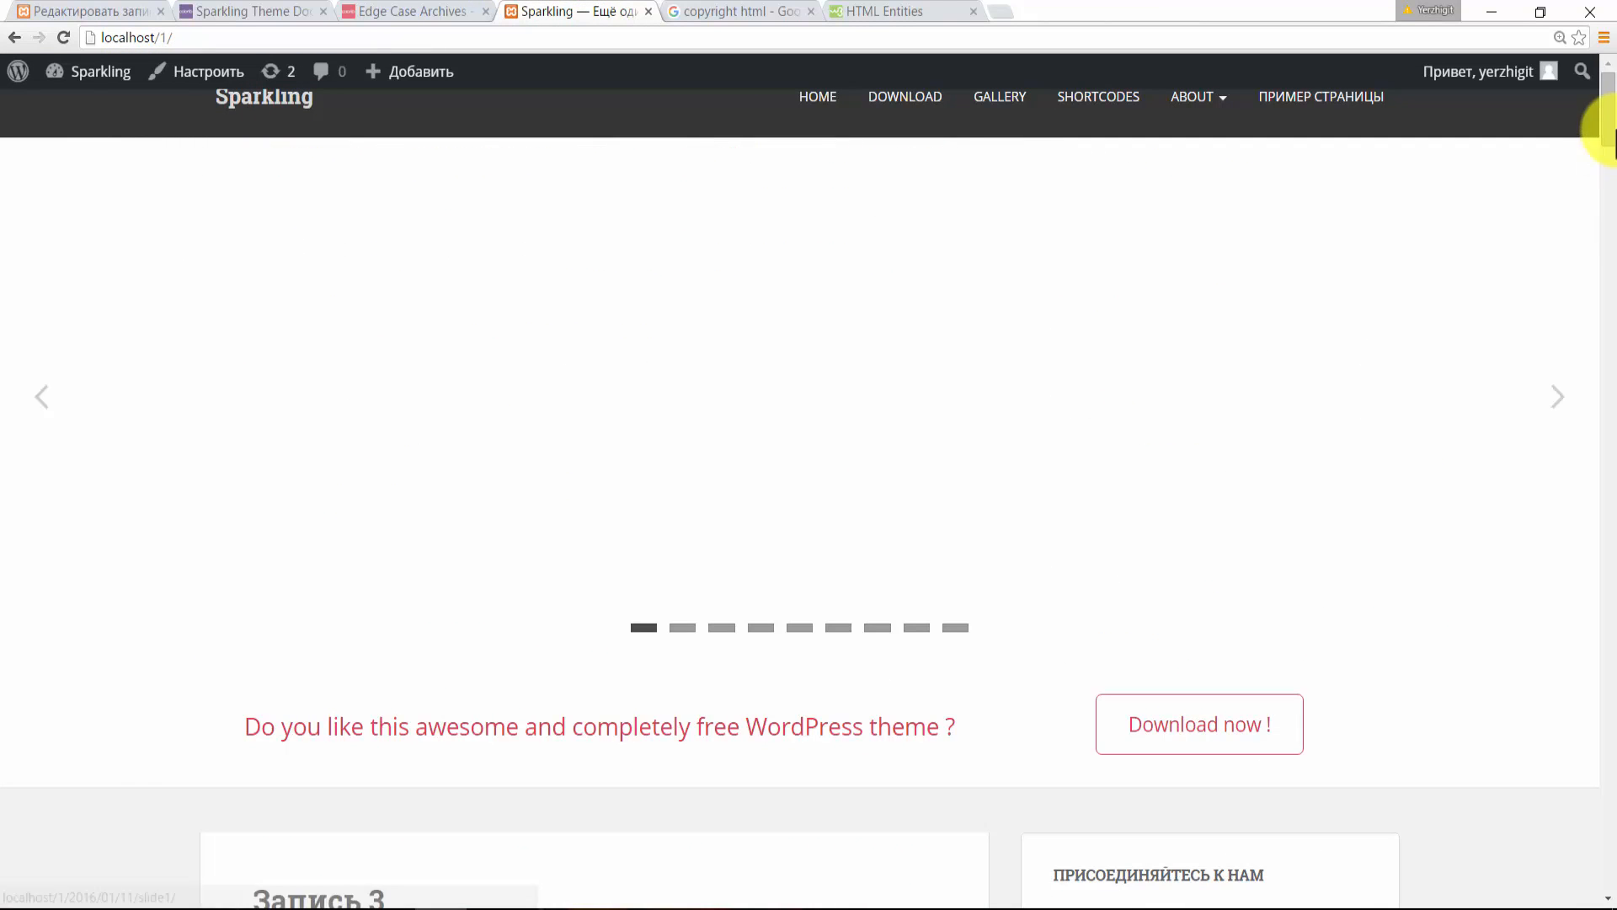
pyautogui.moveTo(1613, 135); pyautogui.dragTo(1598, 223)
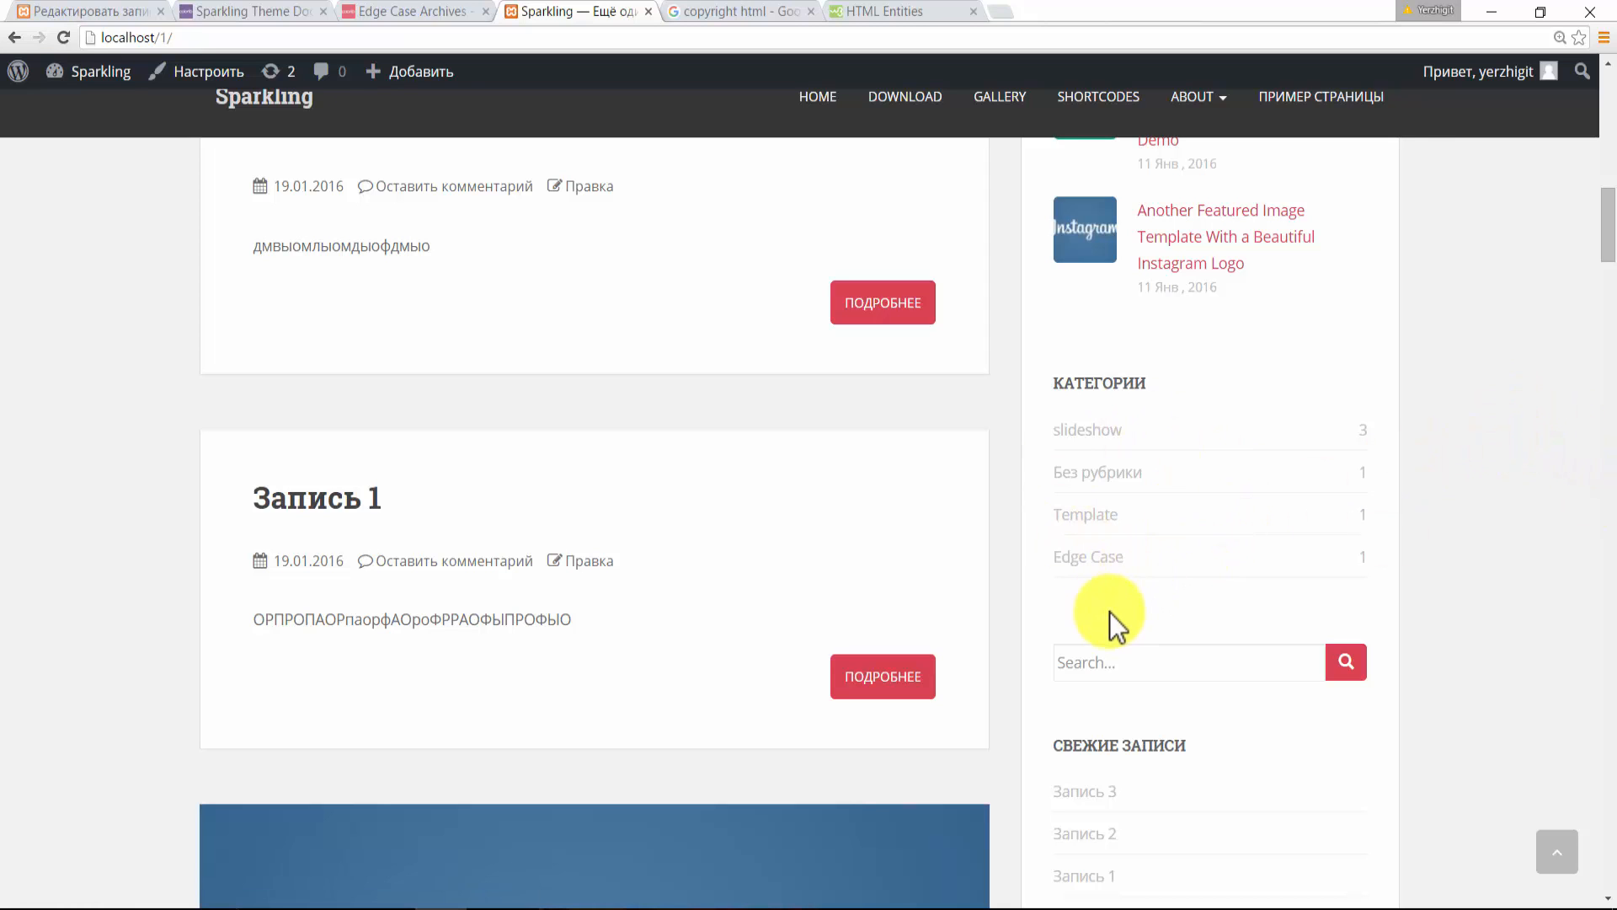
pyautogui.click(91, 12)
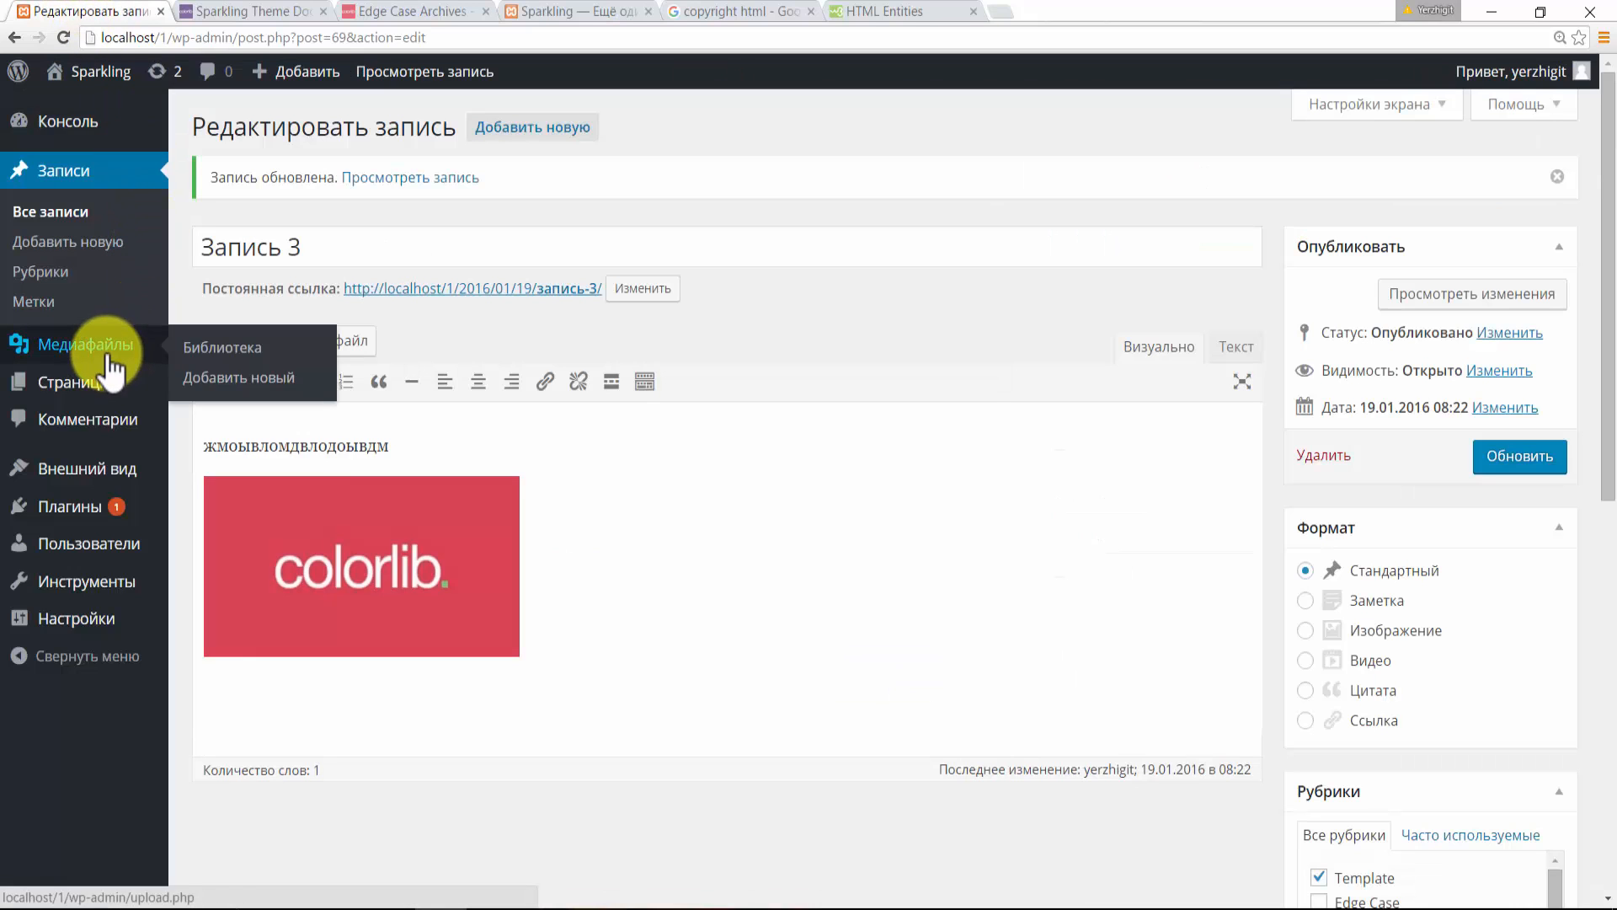
pyautogui.moveTo(97, 472)
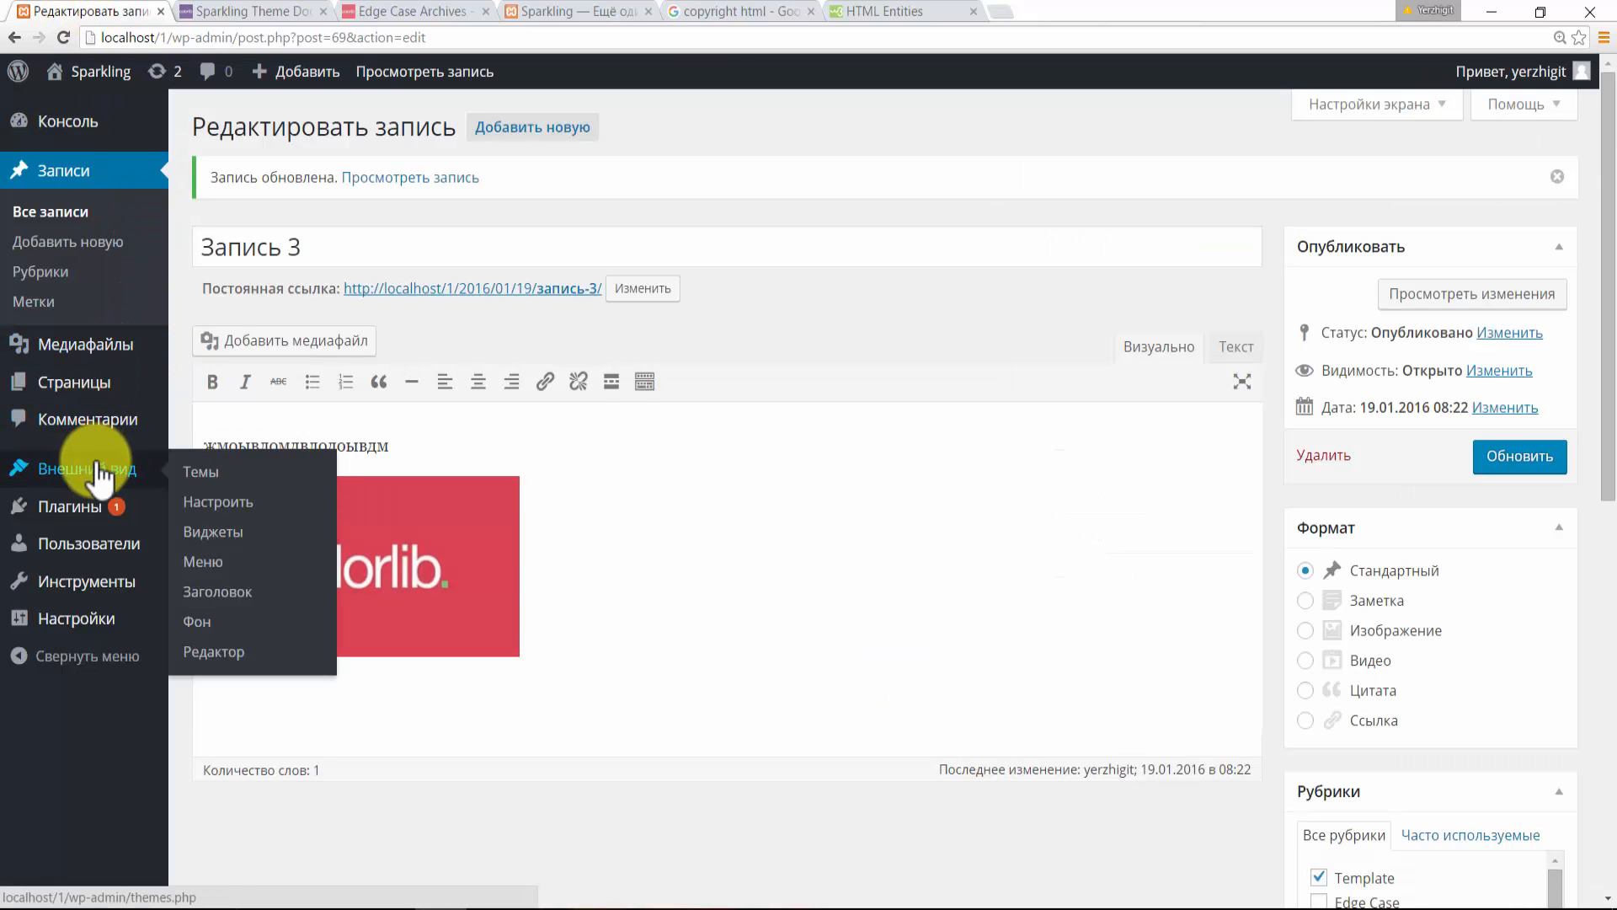
pyautogui.click(216, 479)
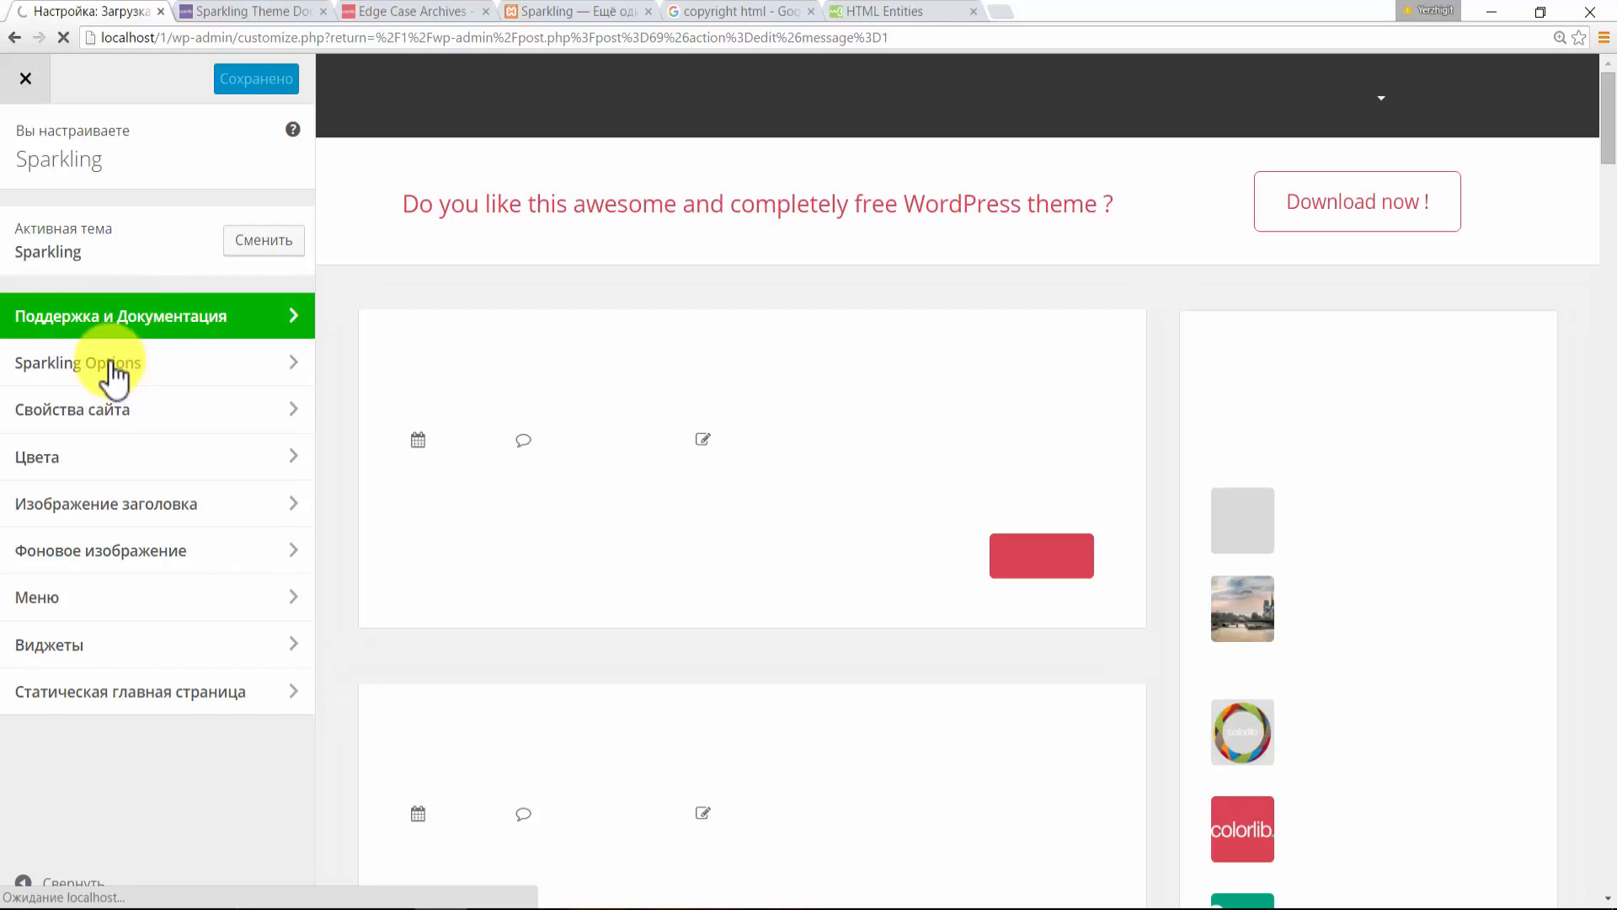
pyautogui.click(117, 371)
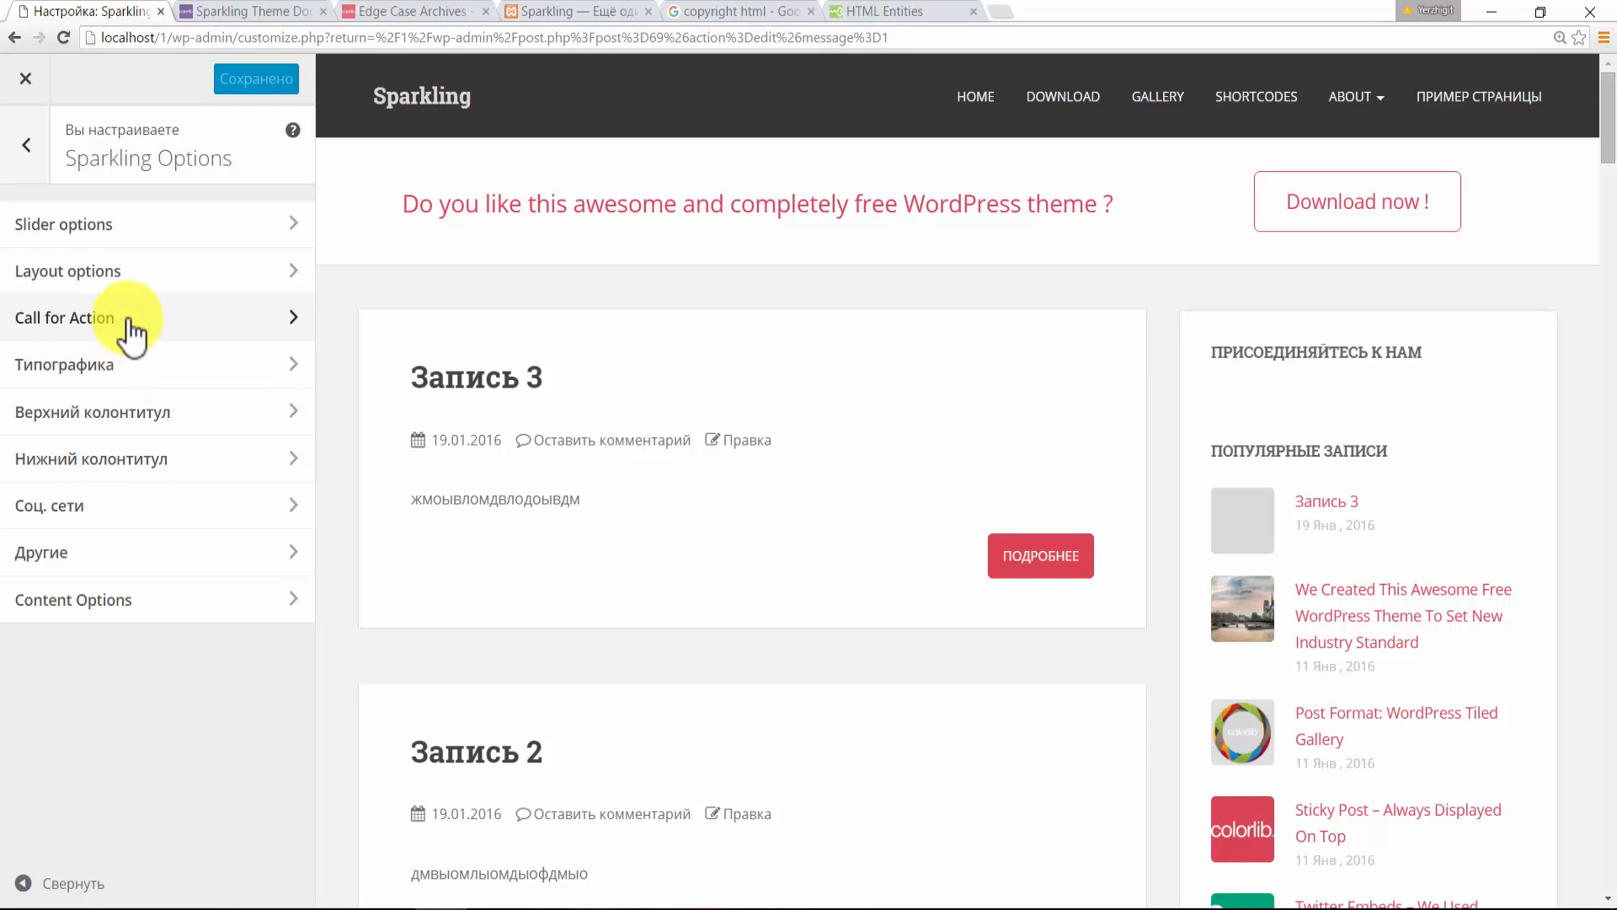
pyautogui.click(20, 152)
pyautogui.click(26, 91)
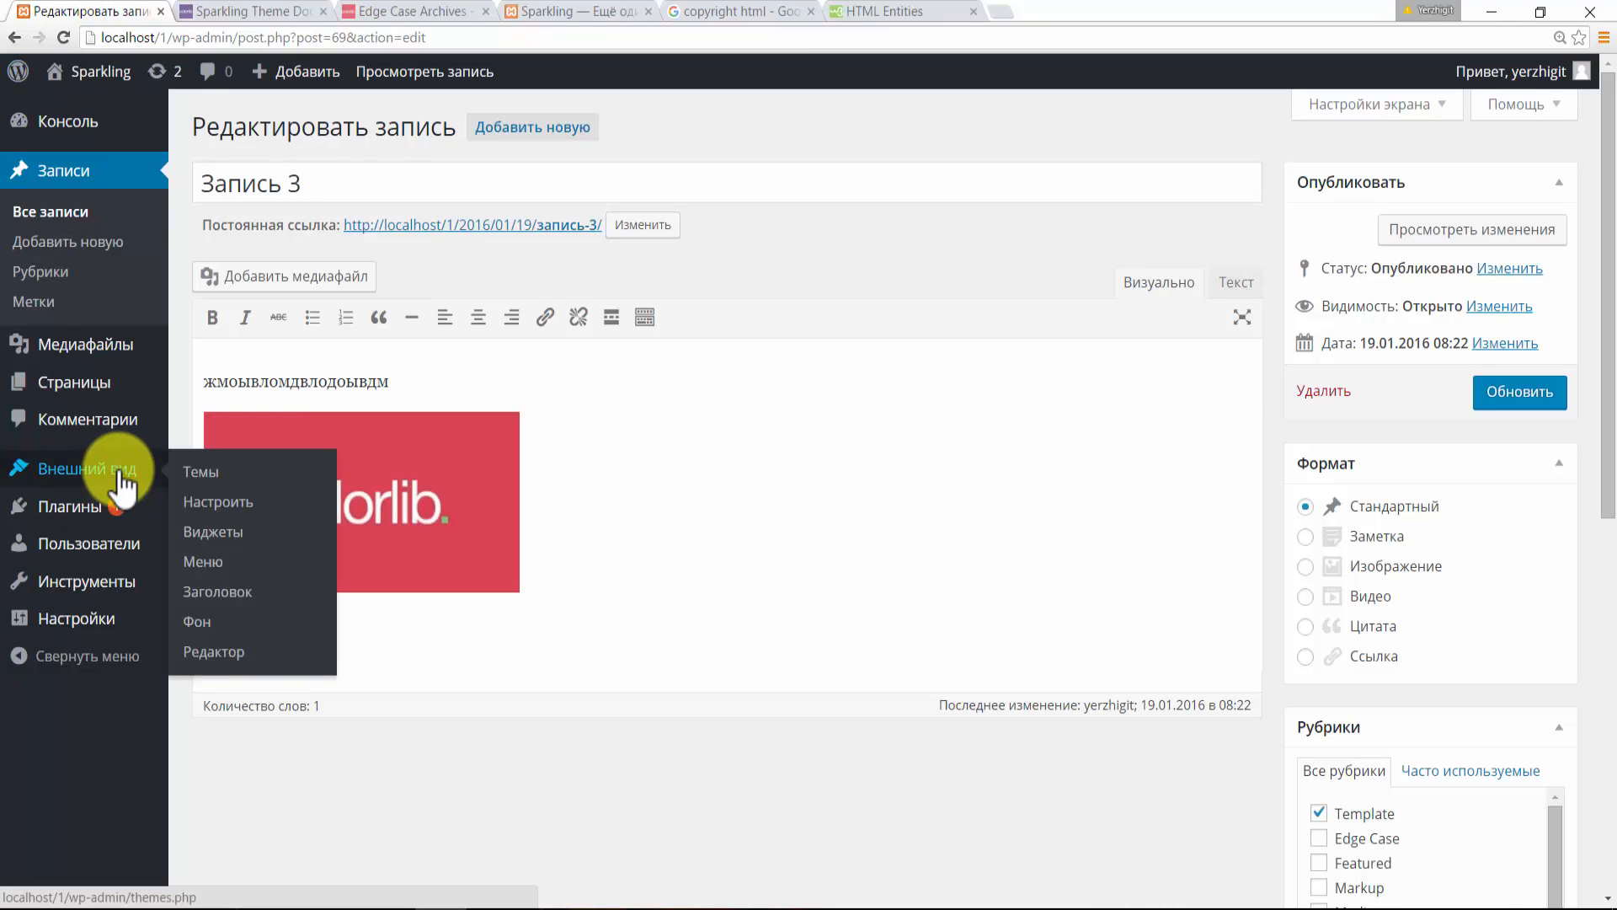
# - Set the category limit of the sidebar's (Sparkling) Категории widget to 8 and save the widget
pyautogui.click(124, 487)
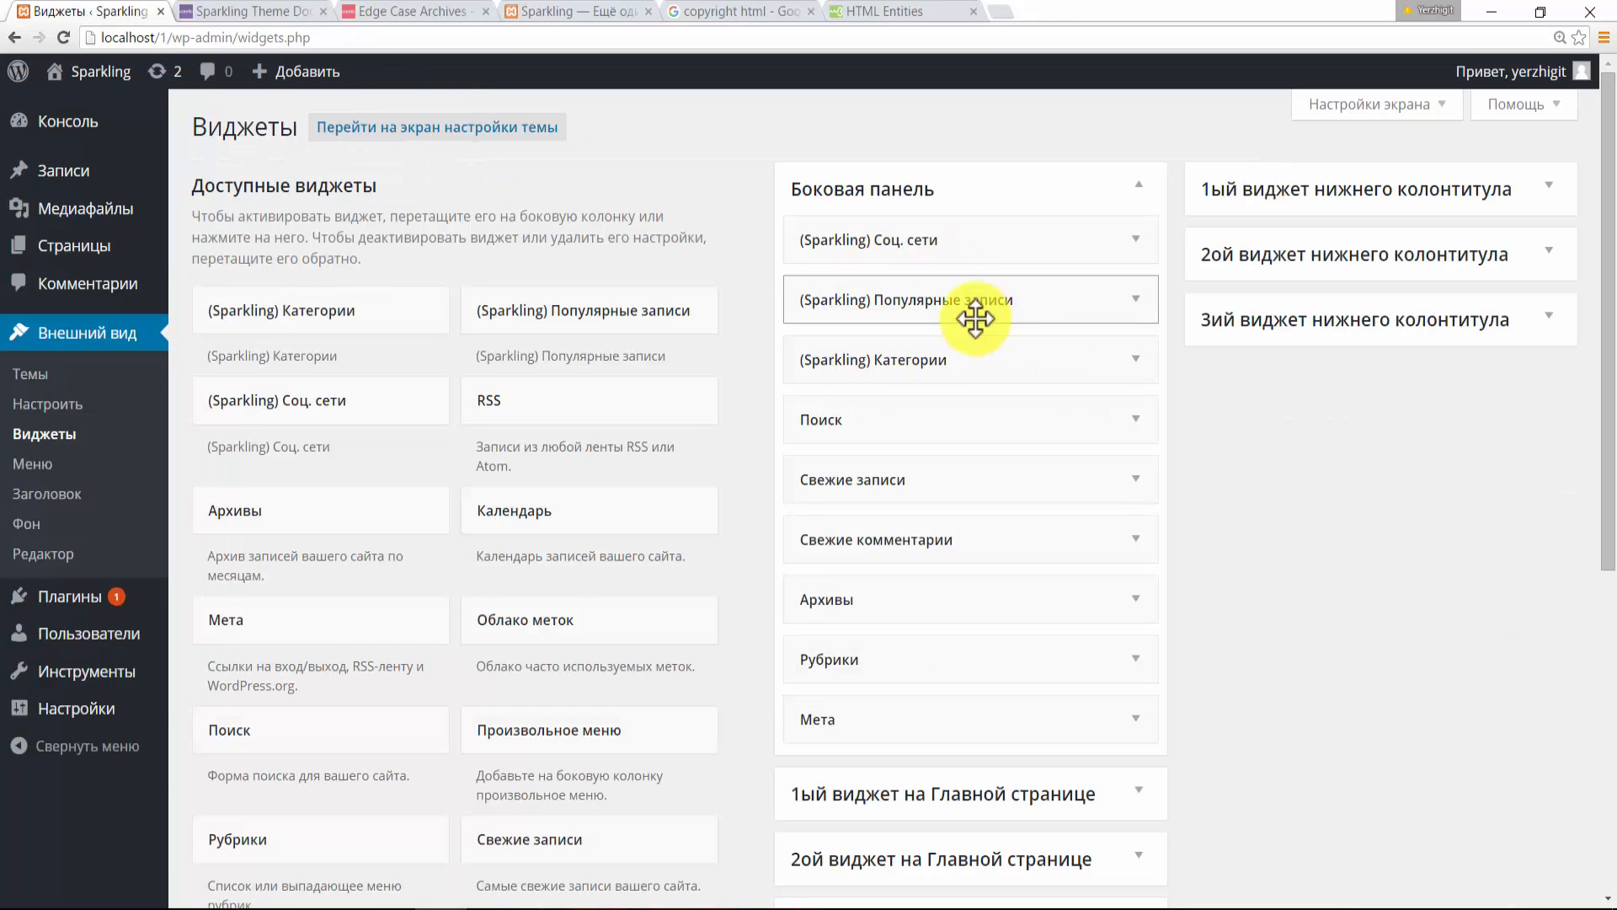
pyautogui.click(1136, 357)
pyautogui.click(912, 501)
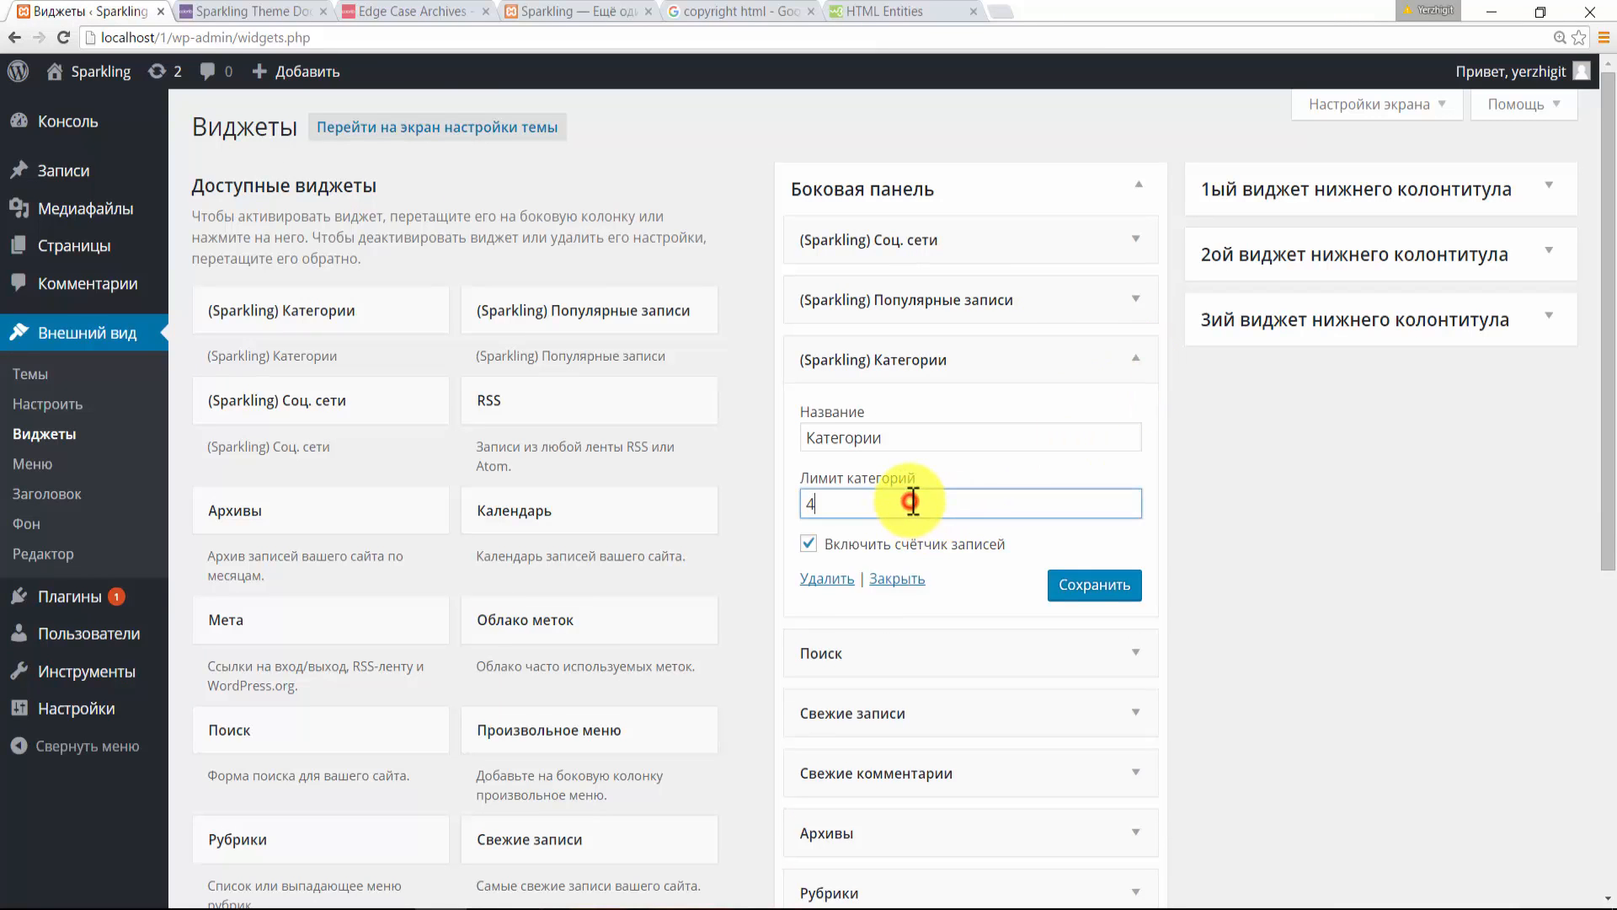
pyautogui.write('8')
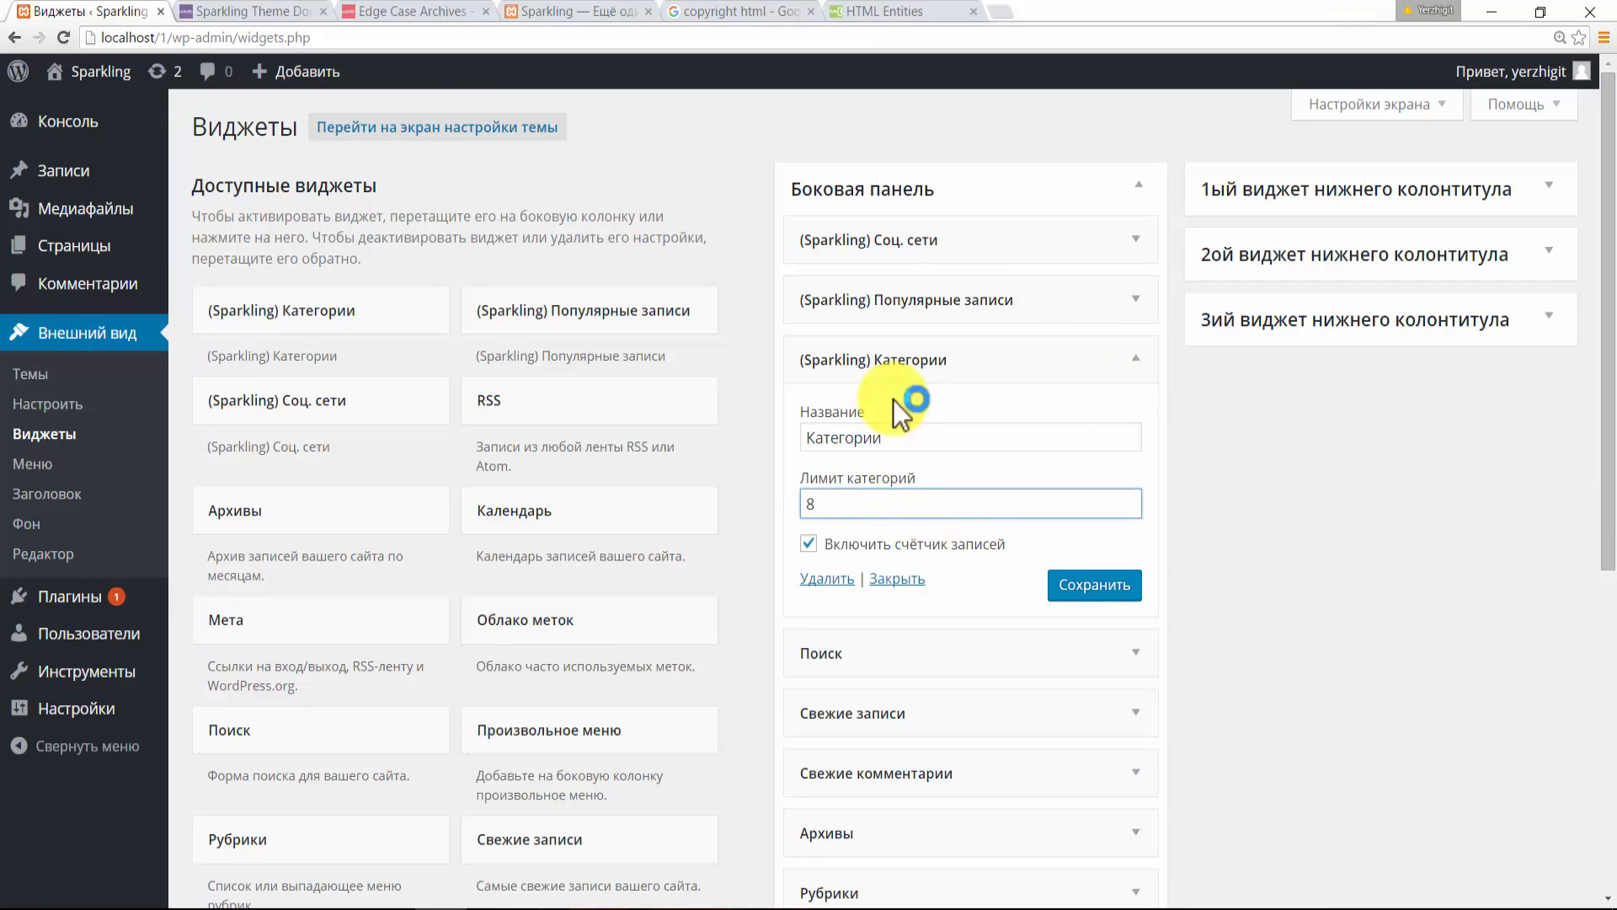
pyautogui.click(1110, 588)
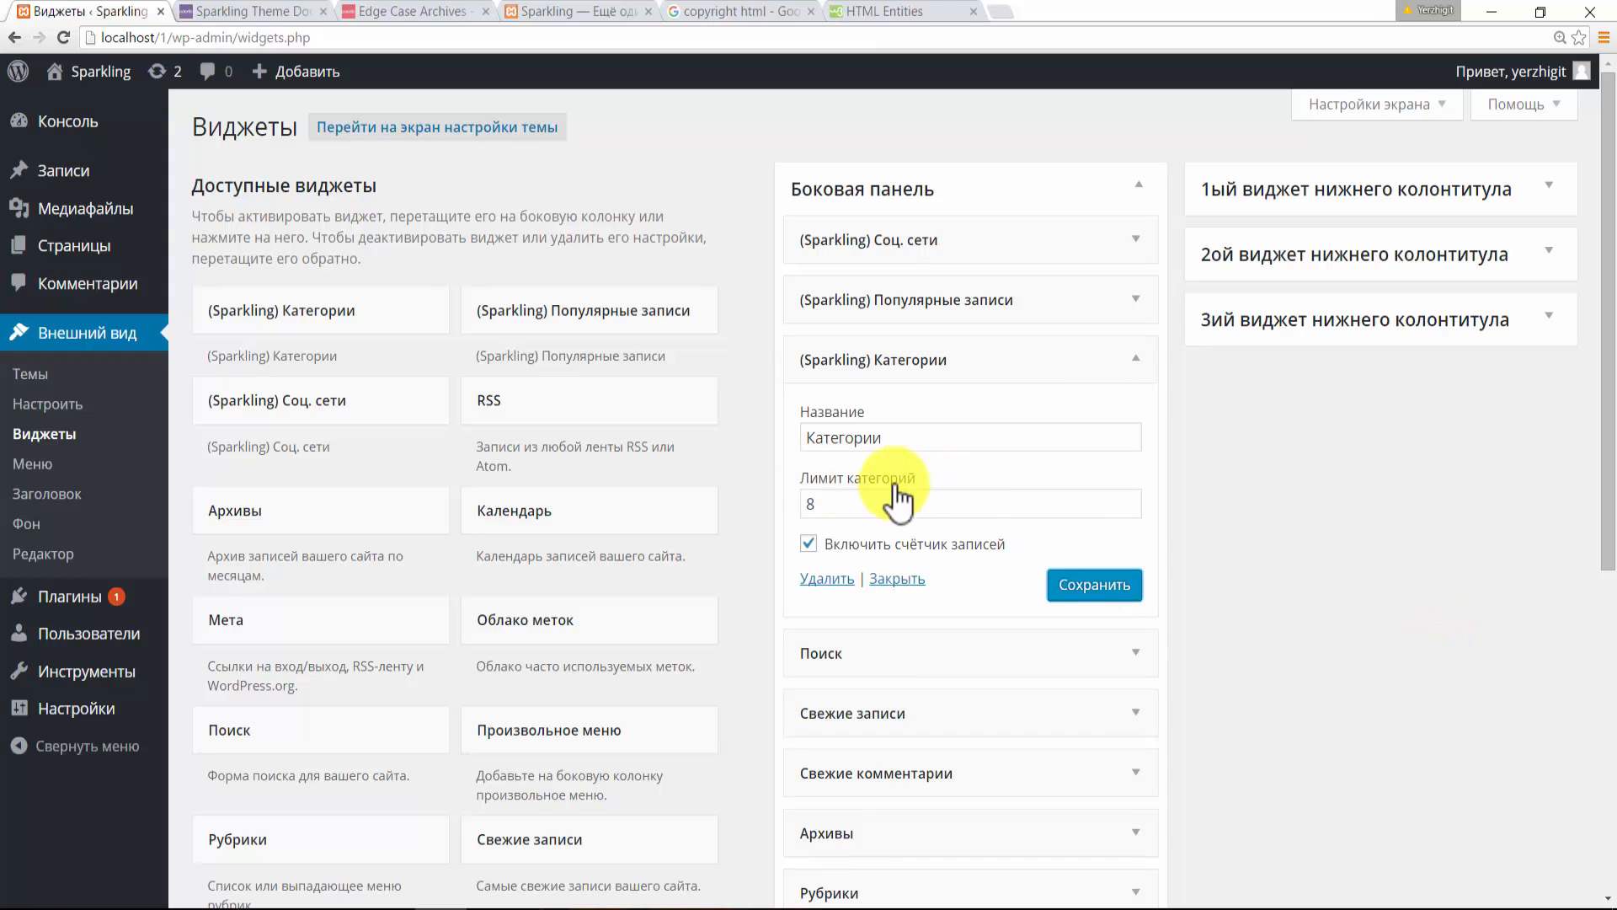
pyautogui.click(1085, 587)
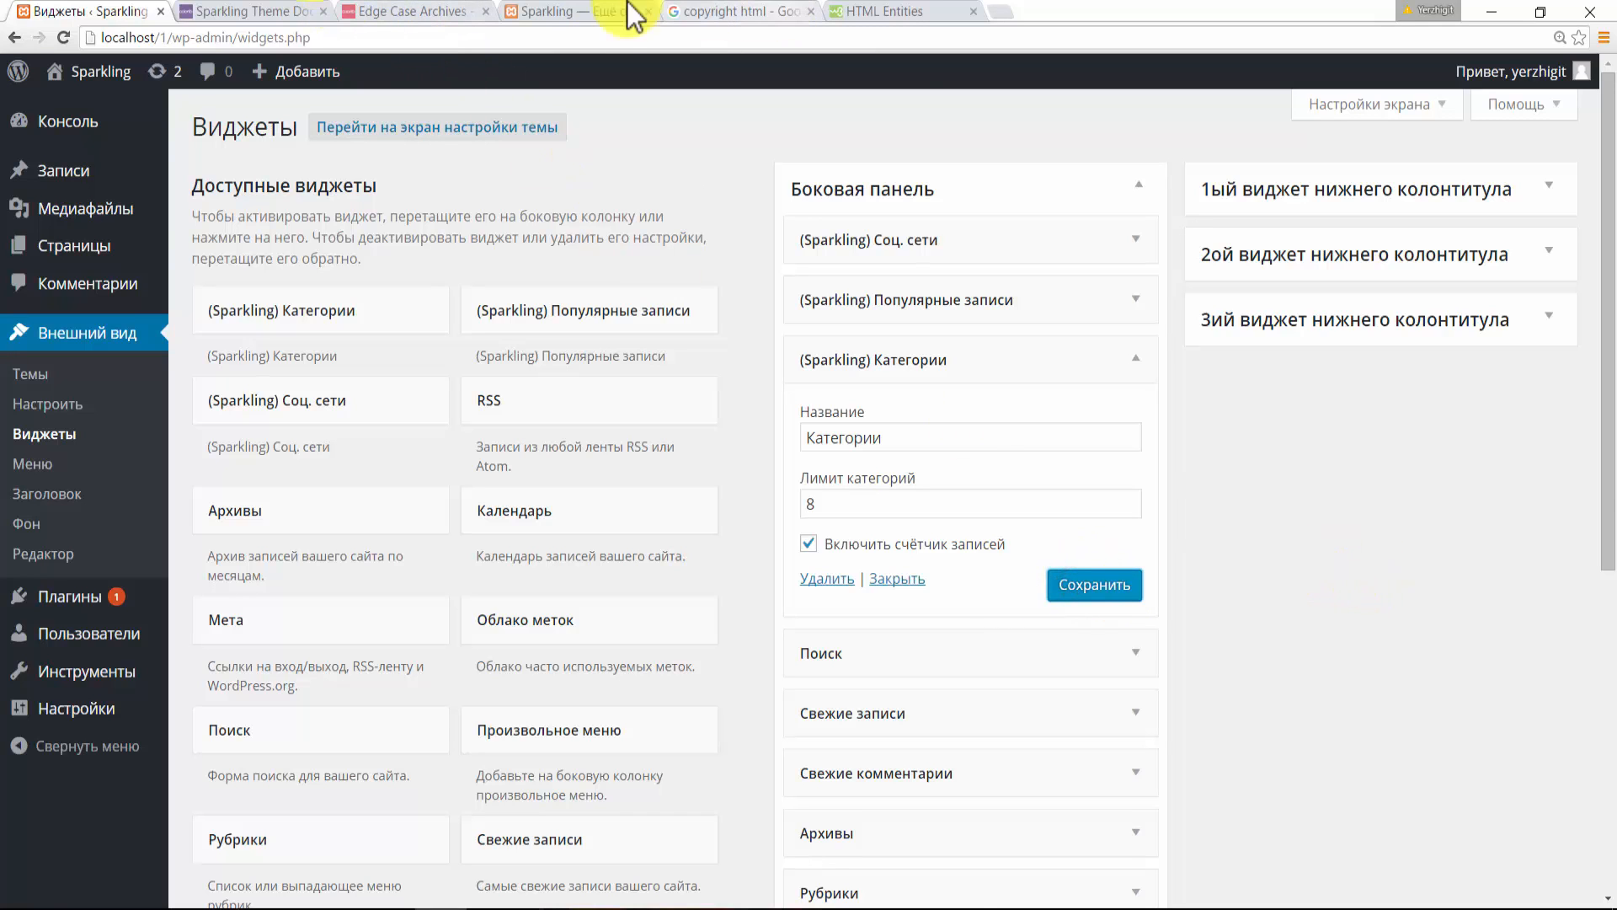
# - Load the local site's home page afresh and check the category lists in the sidebar and footer
pyautogui.click(578, 11)
pyautogui.click(256, 100)
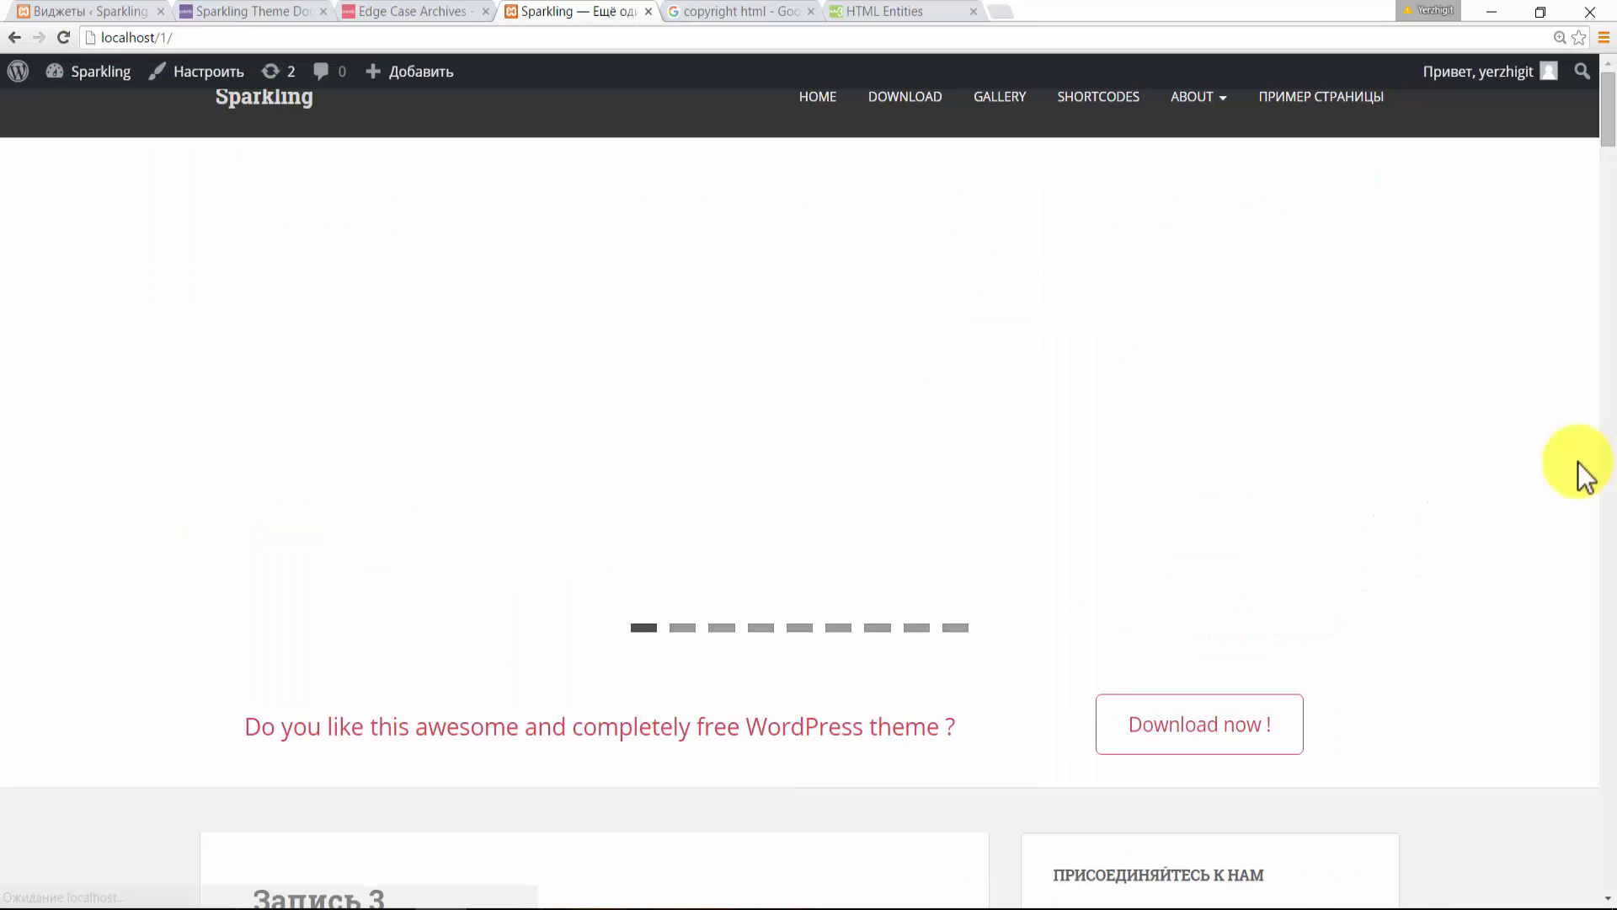
pyautogui.moveTo(1610, 127); pyautogui.dragTo(1610, 232)
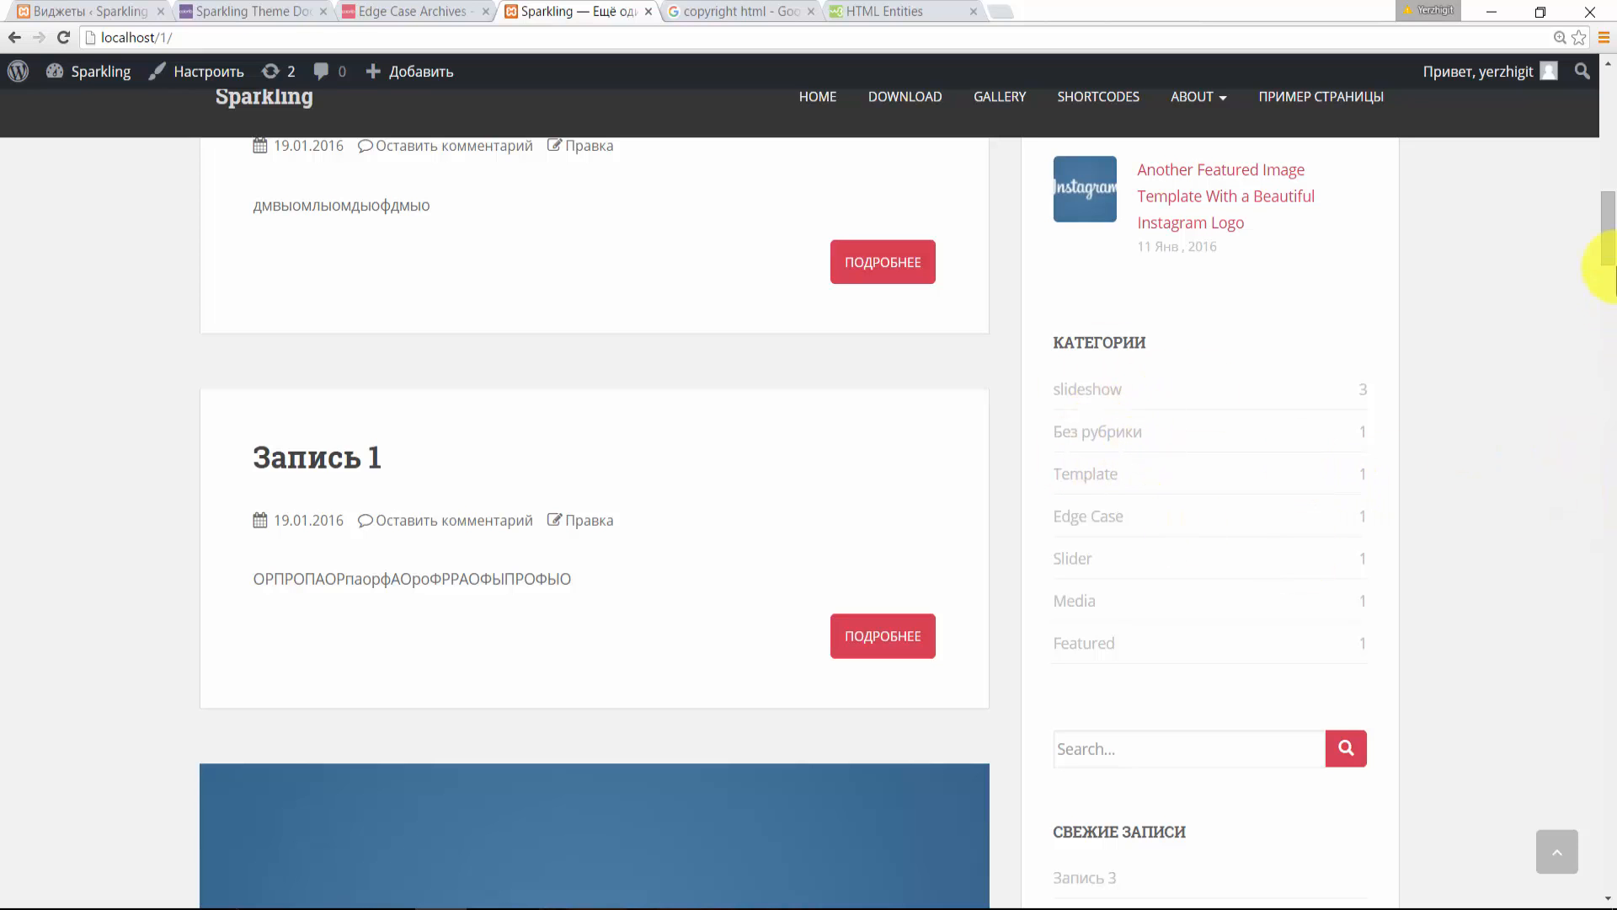
pyautogui.click(1609, 217)
pyautogui.moveTo(1608, 217); pyautogui.dragTo(1604, 229)
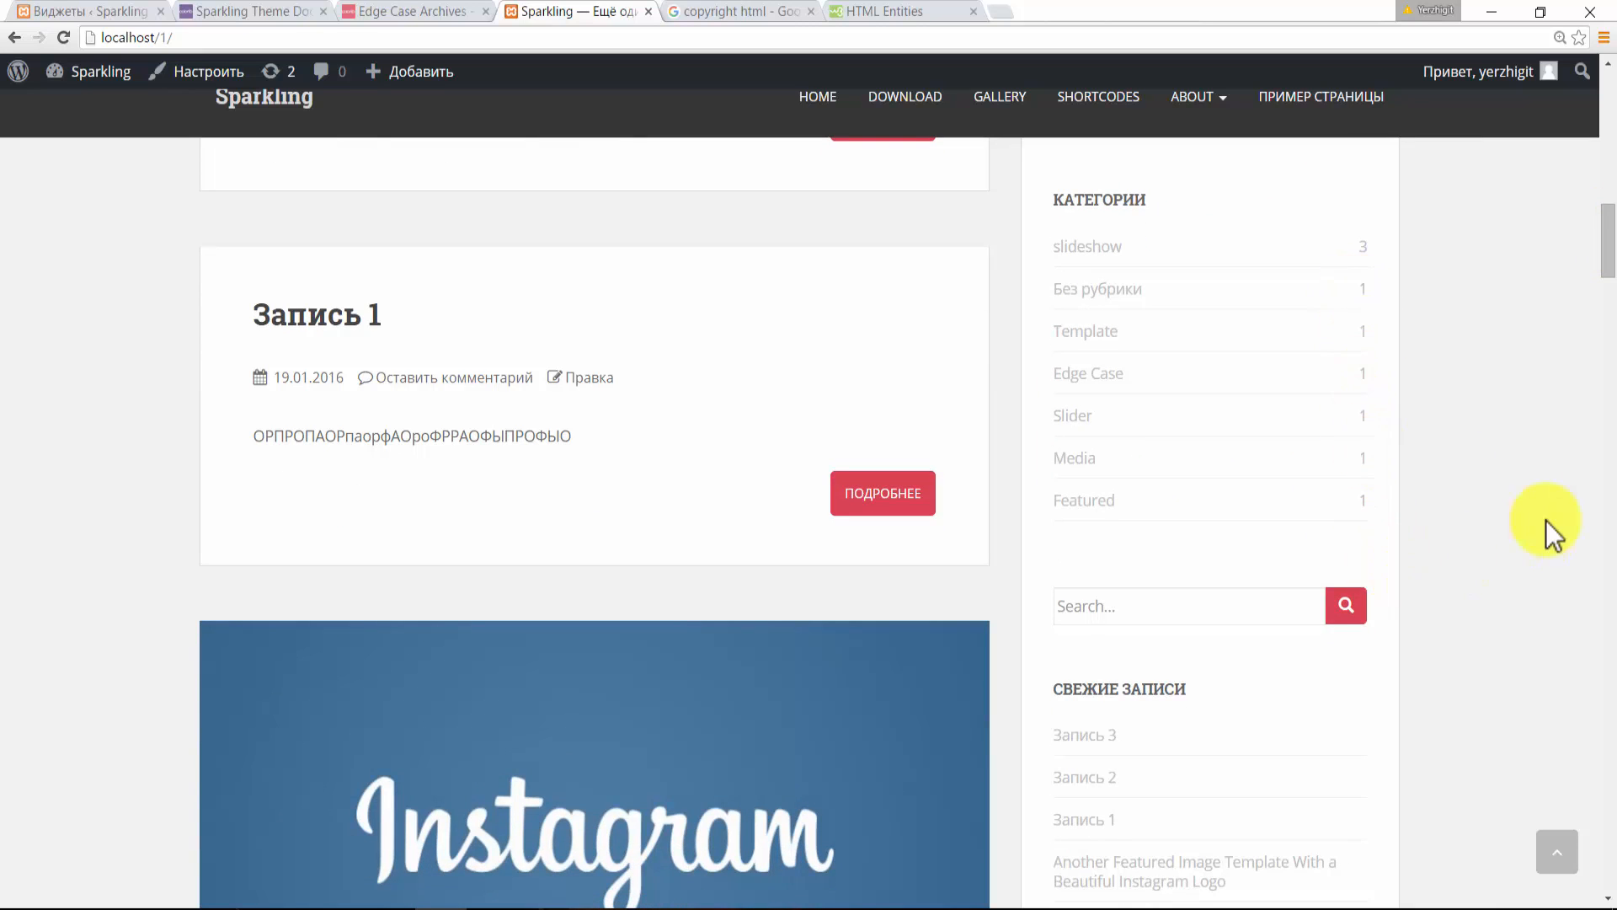
pyautogui.moveTo(1604, 253); pyautogui.dragTo(1611, 842)
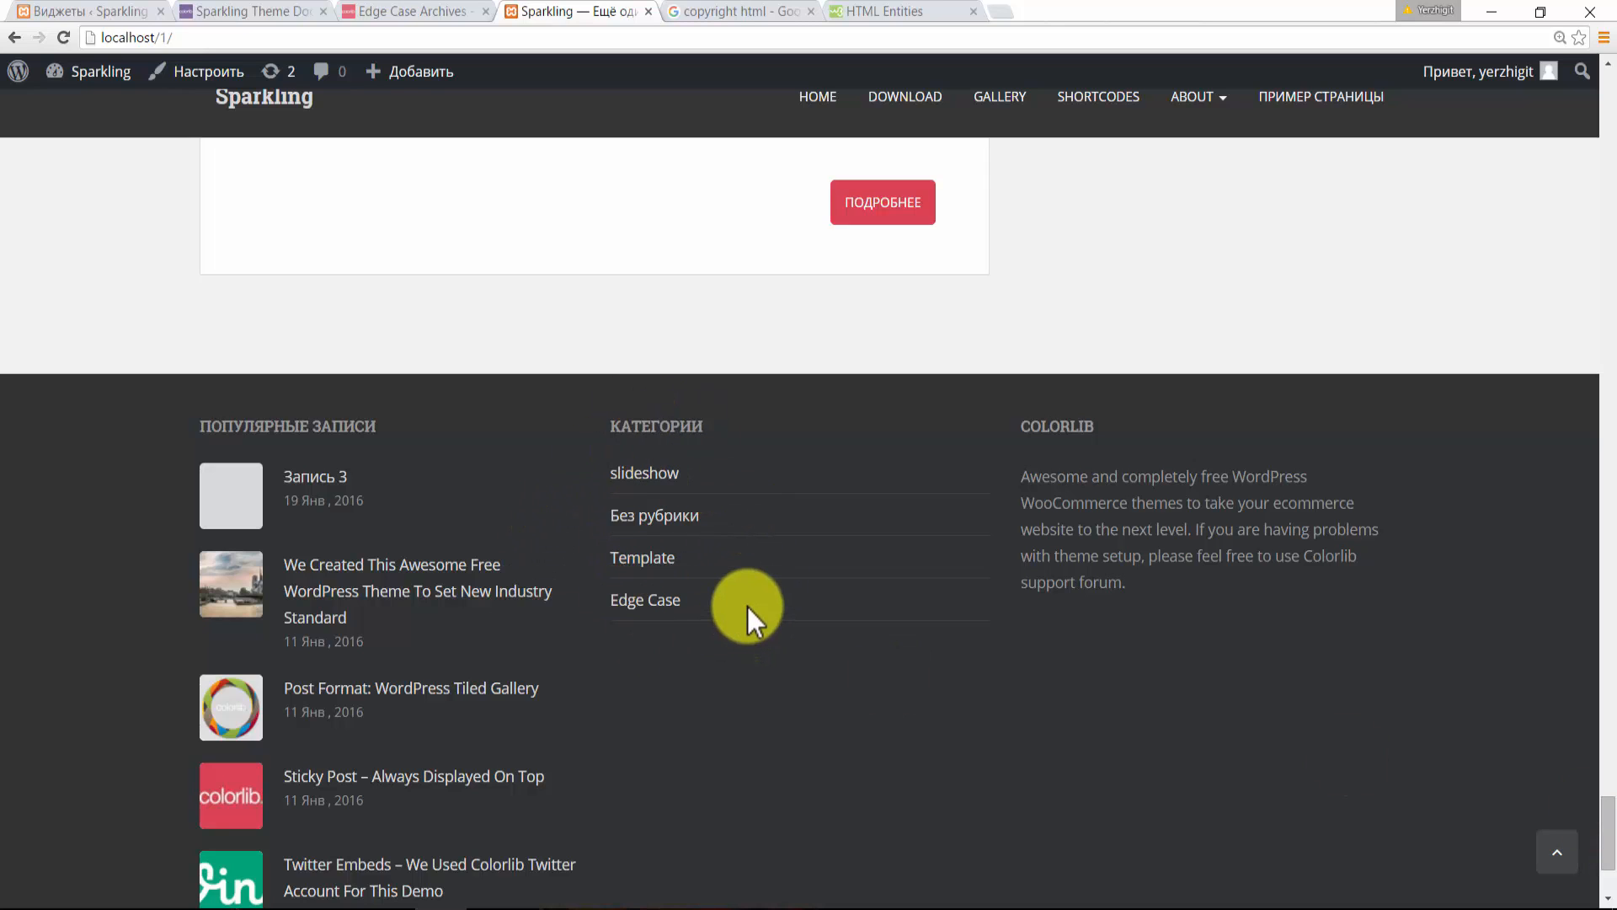
# - Turn on the post counter and set the category limit to 8 in the second footer area's (Sparkling) Категории widget, saving it
pyautogui.click(74, 11)
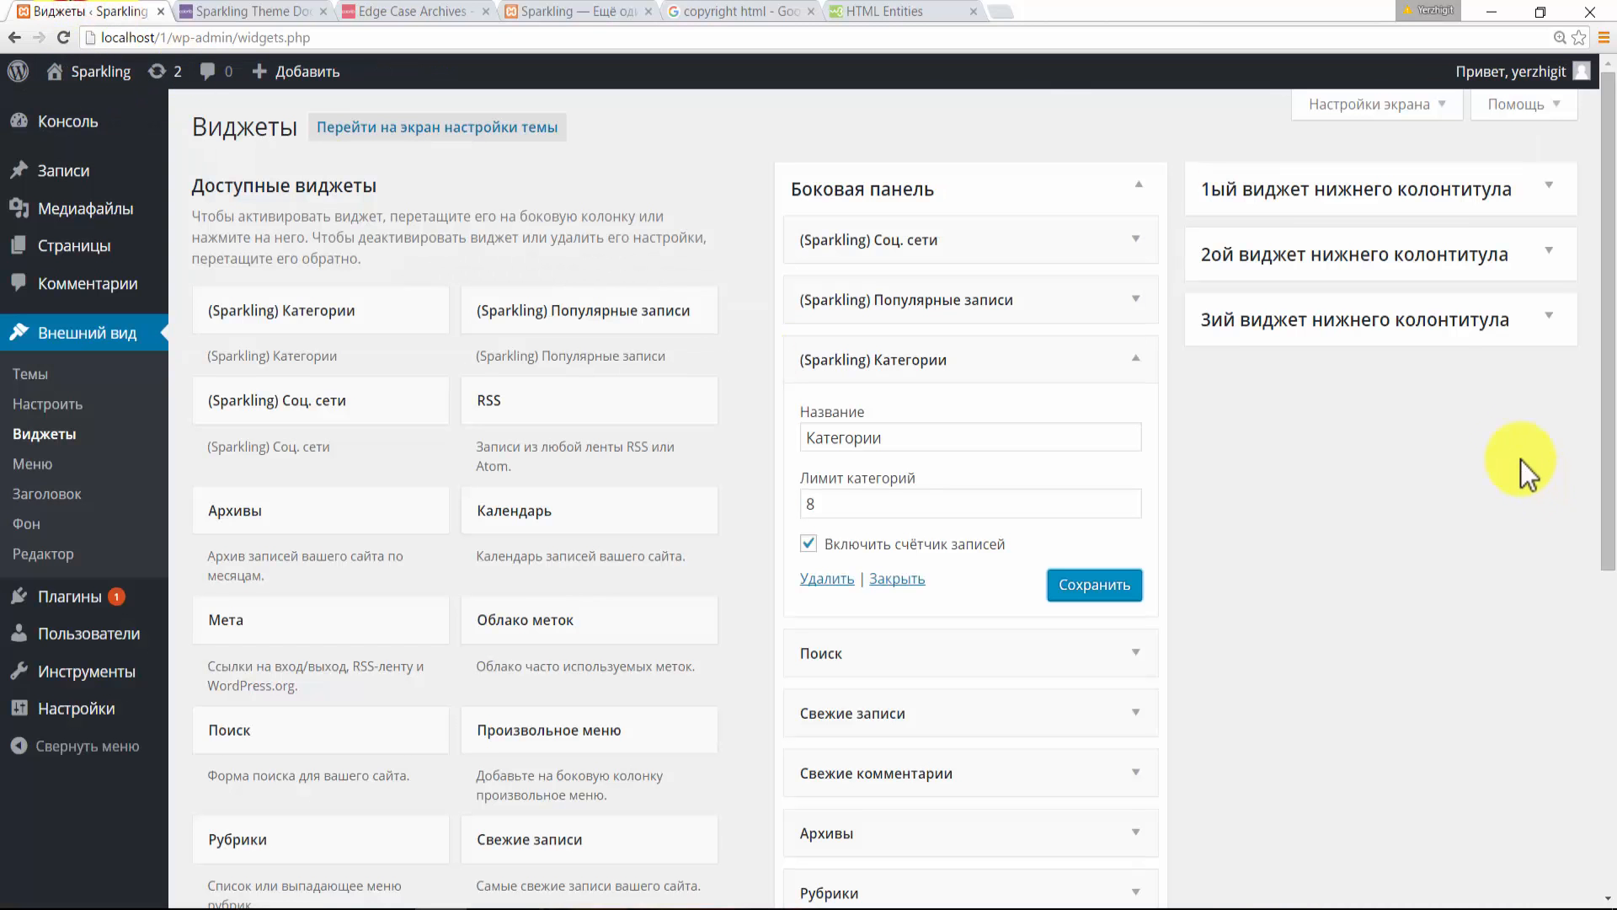
pyautogui.click(1548, 253)
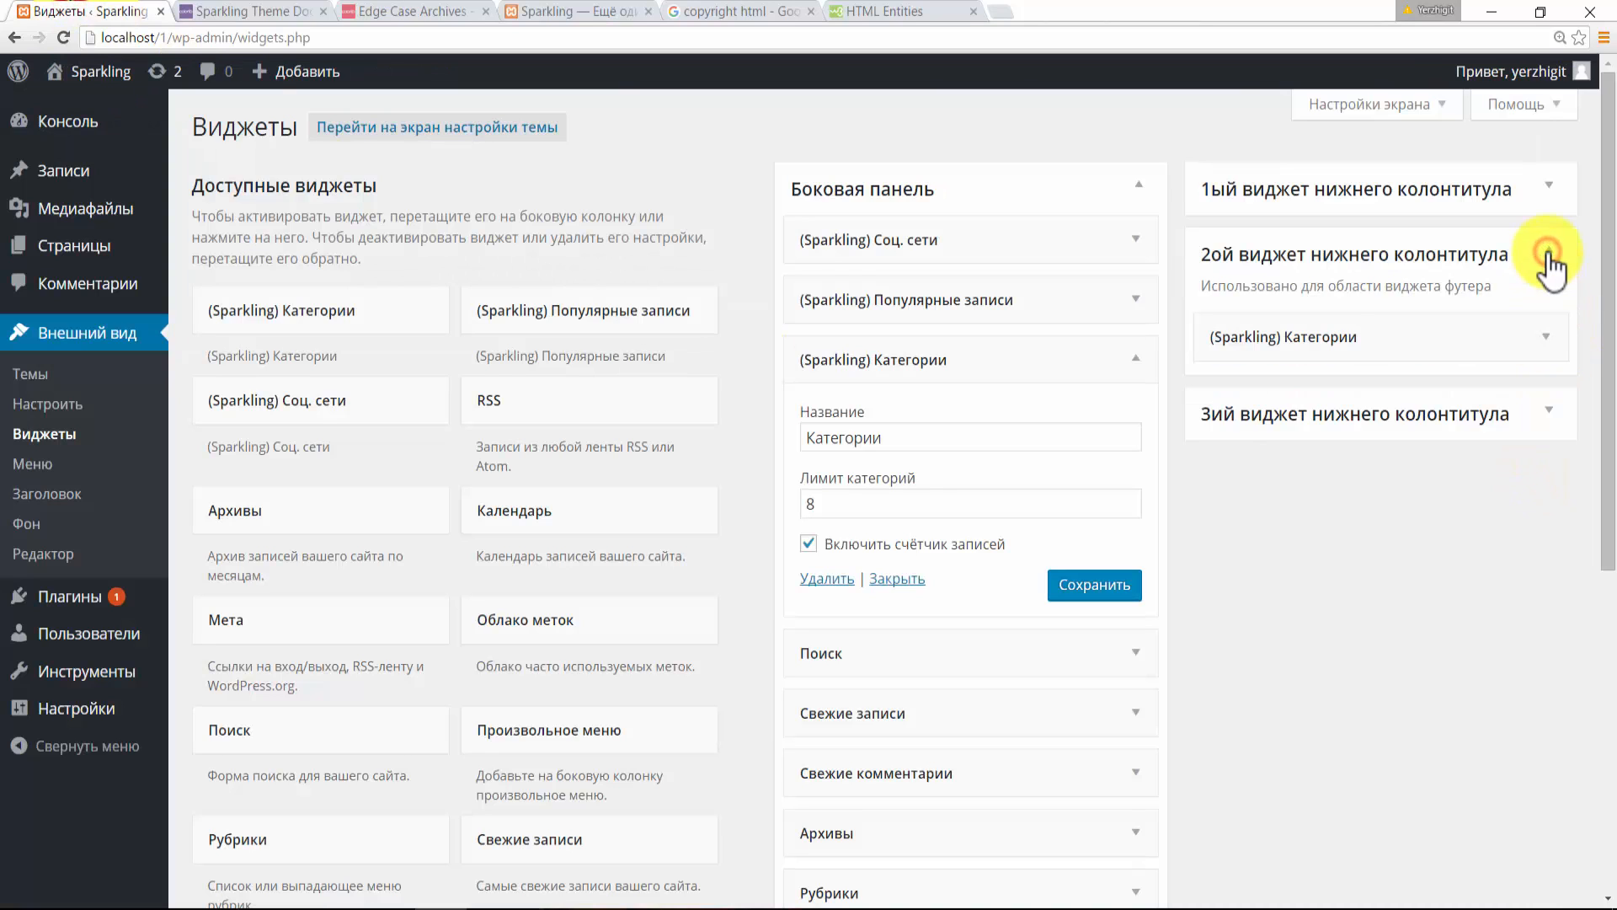
pyautogui.click(1548, 339)
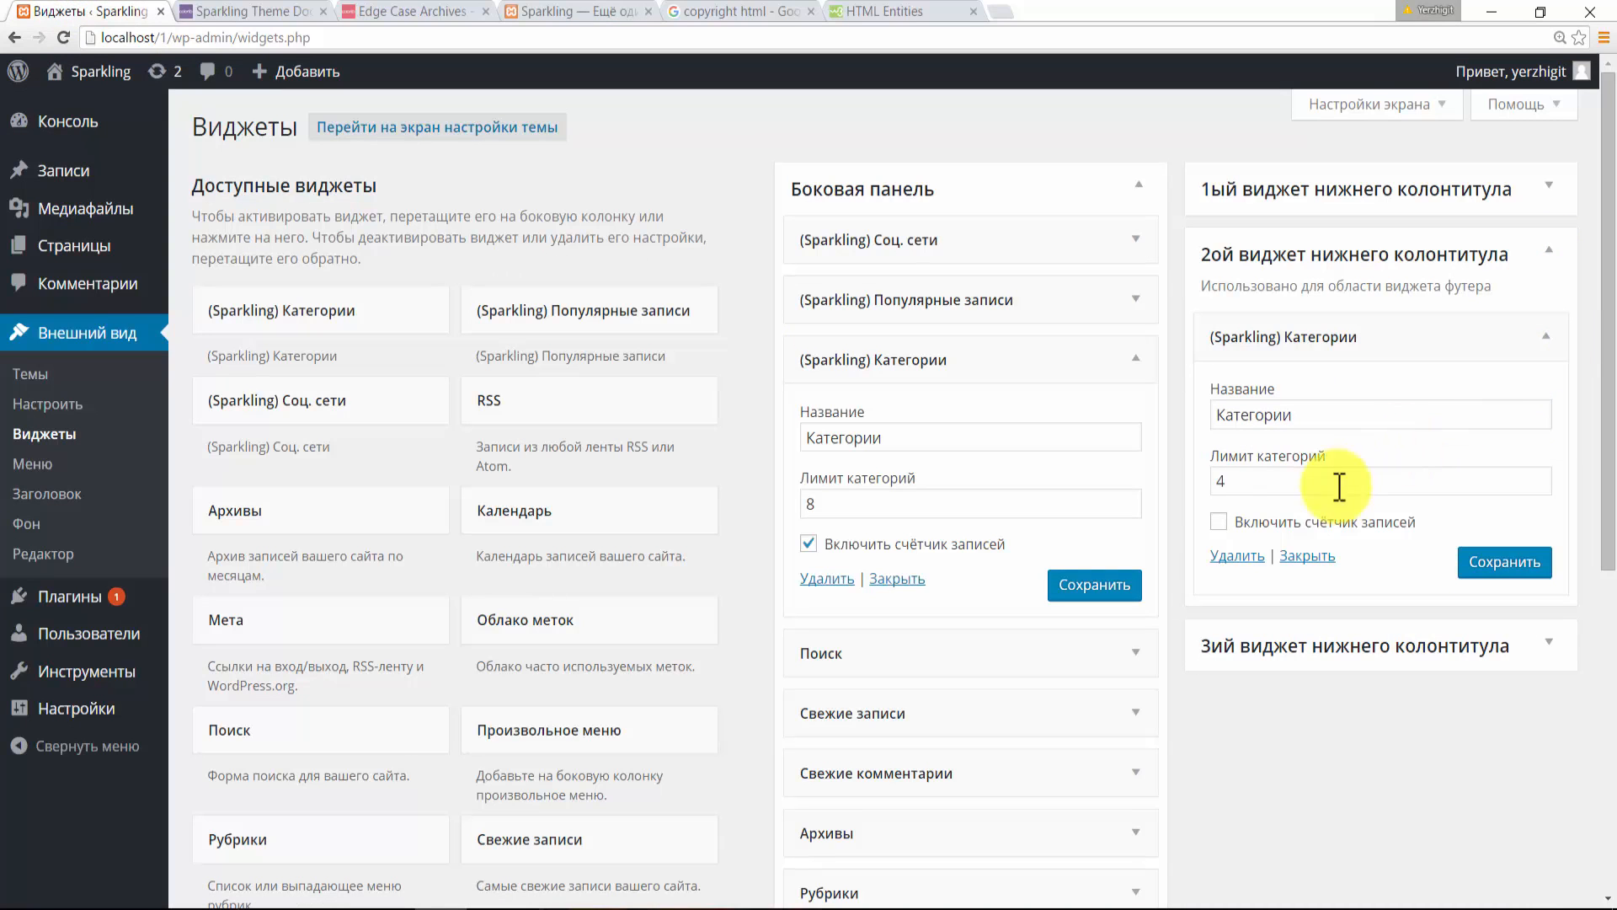
pyautogui.click(1219, 521)
pyautogui.click(1502, 564)
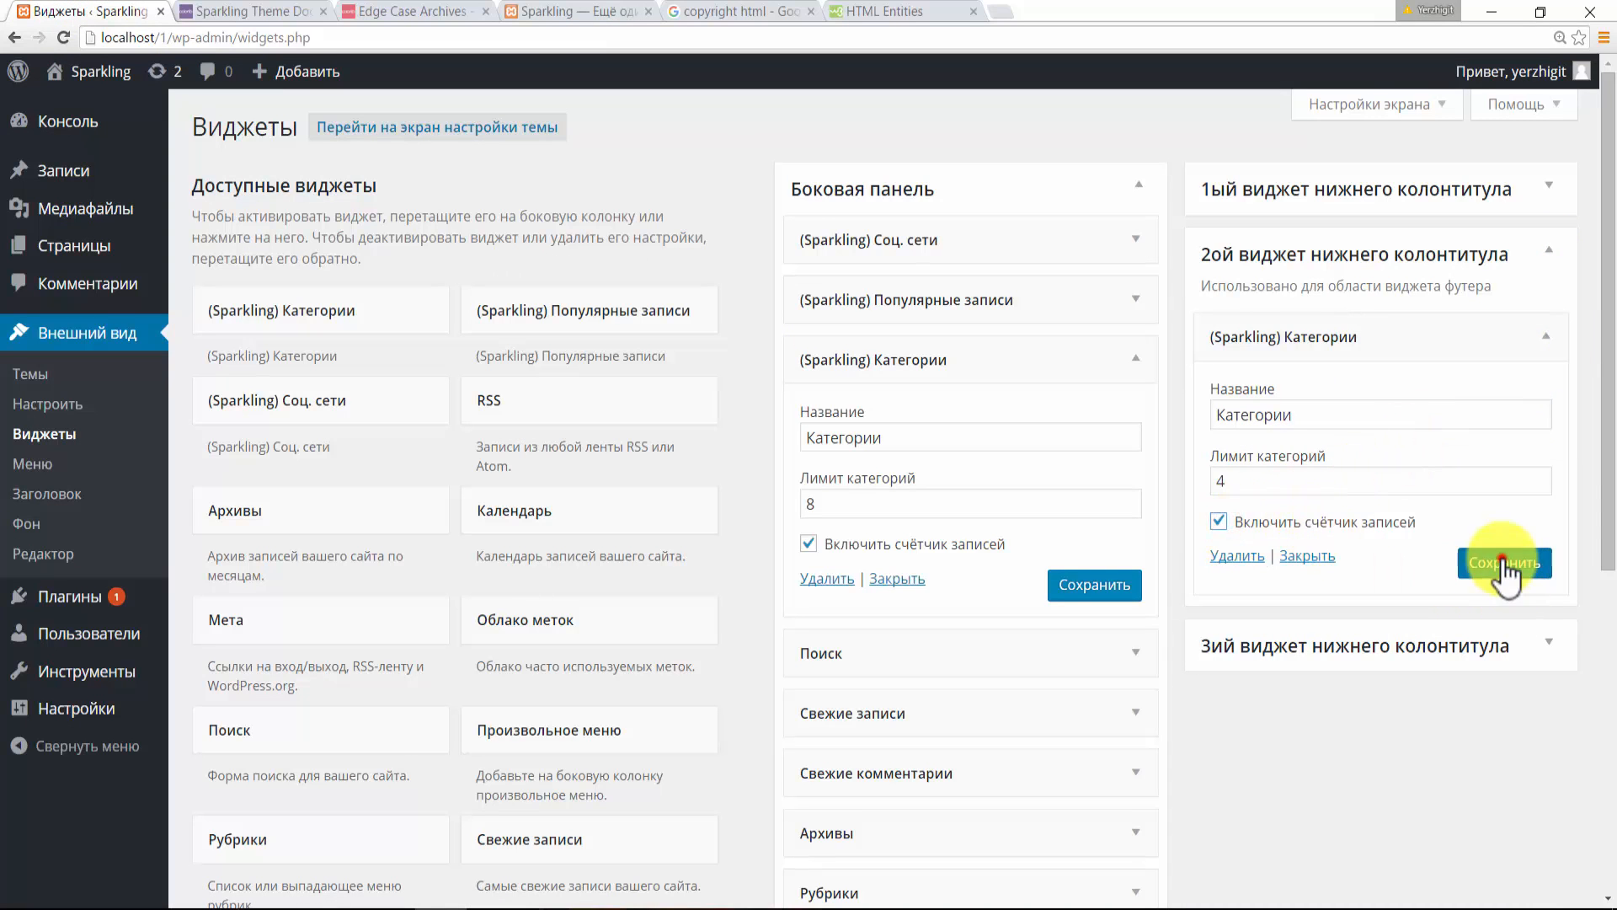
pyautogui.click(1269, 485)
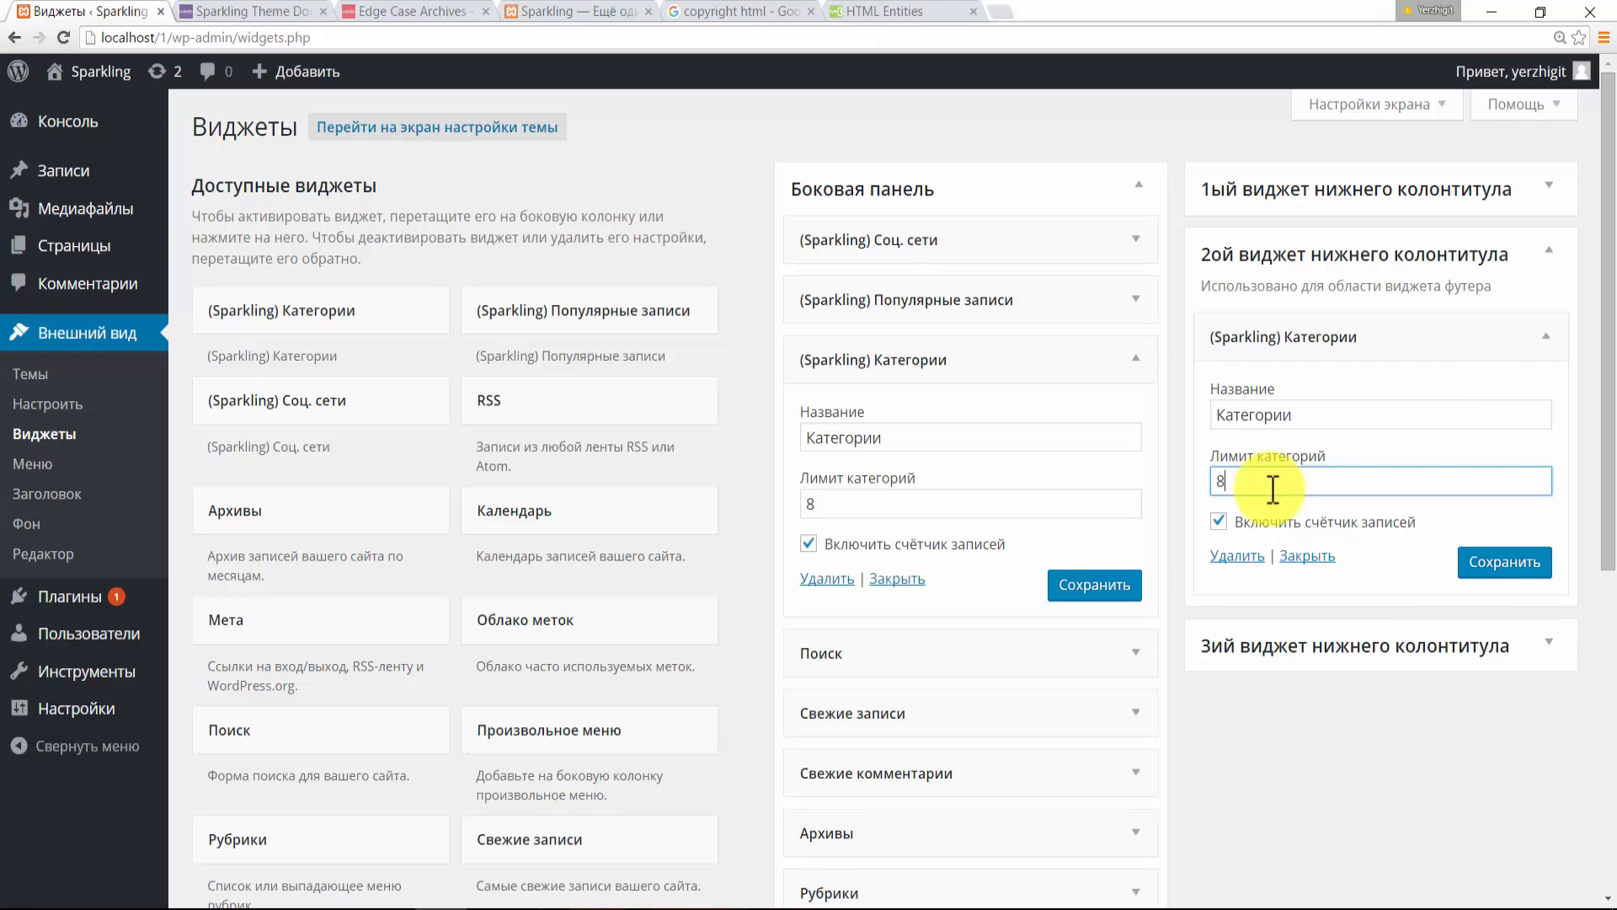
pyautogui.write('8')
pyautogui.click(1527, 573)
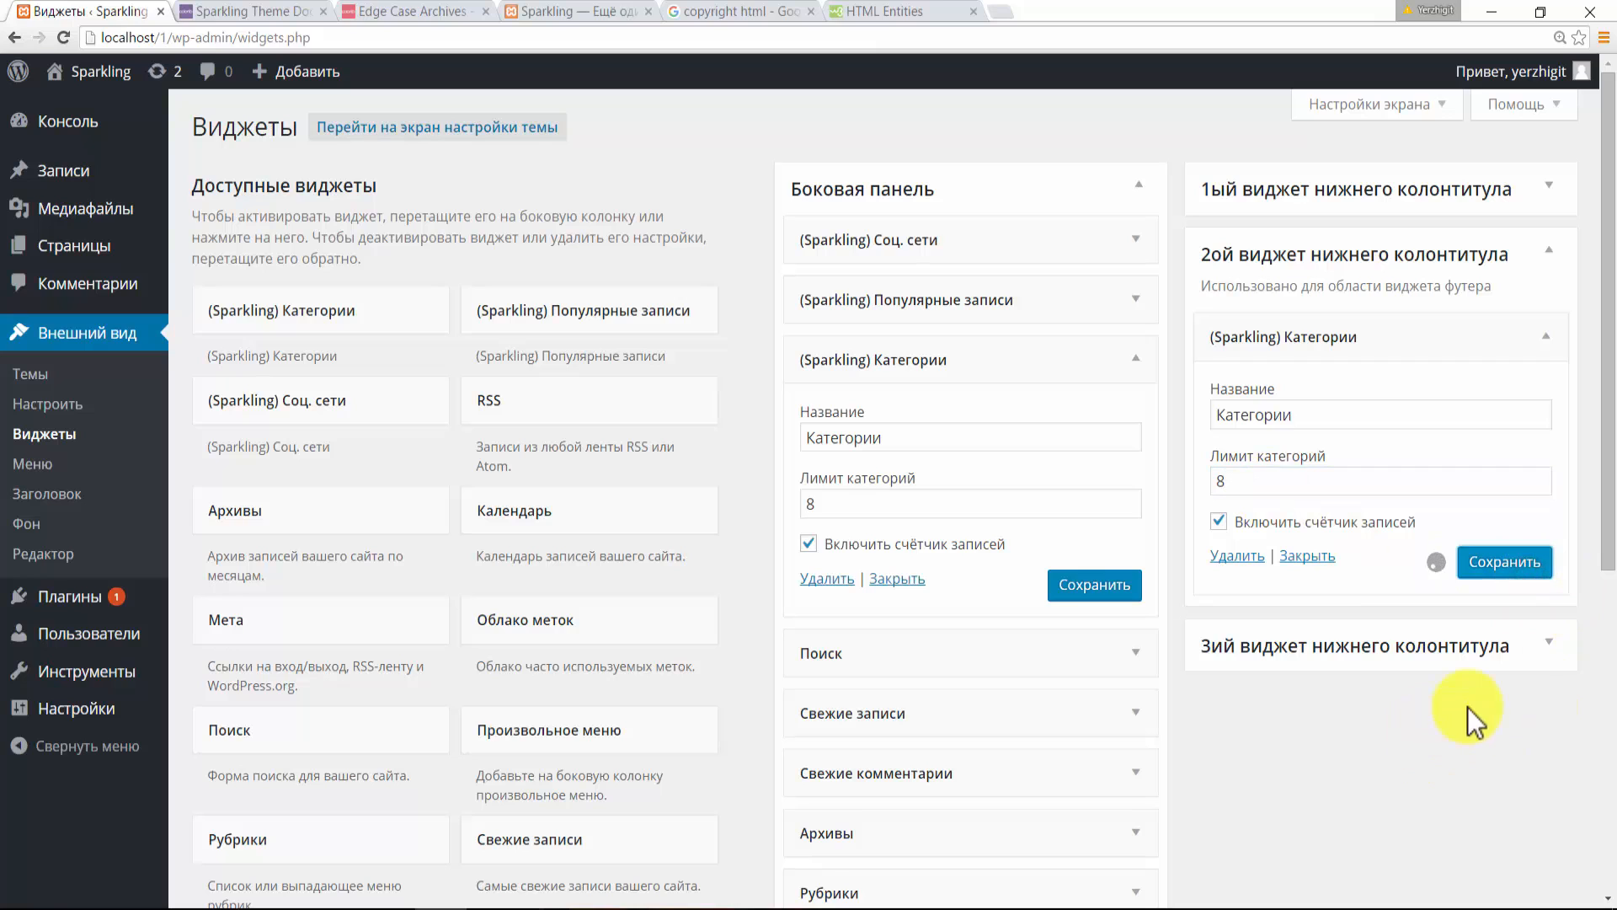
# - Reload the local home page and check the footer's category list
pyautogui.click(543, 12)
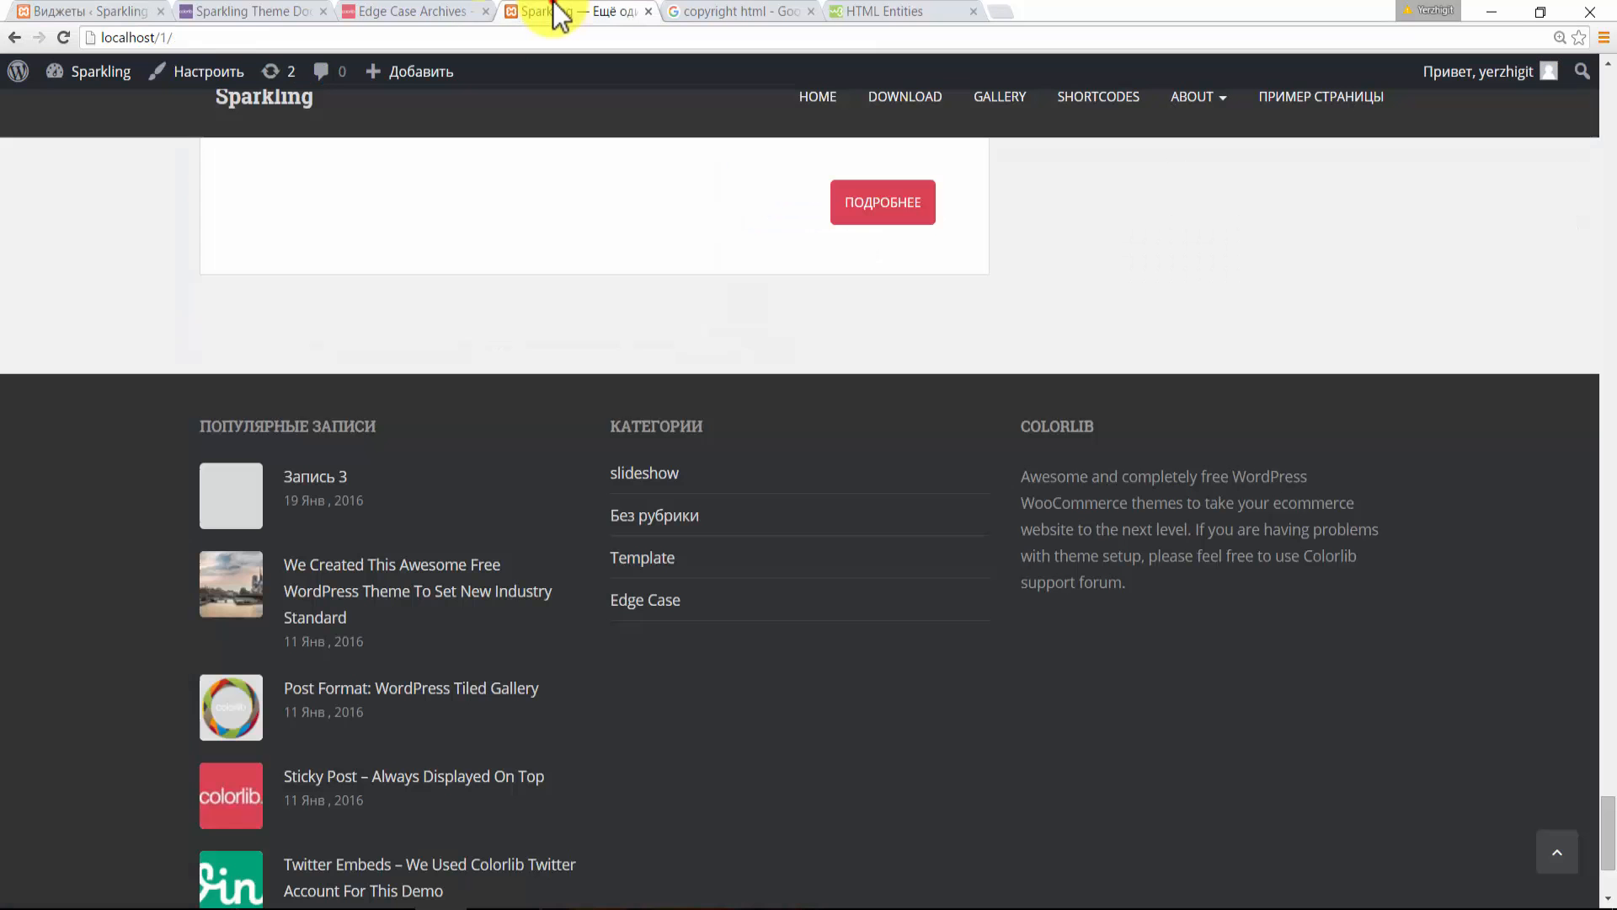
pyautogui.click(299, 108)
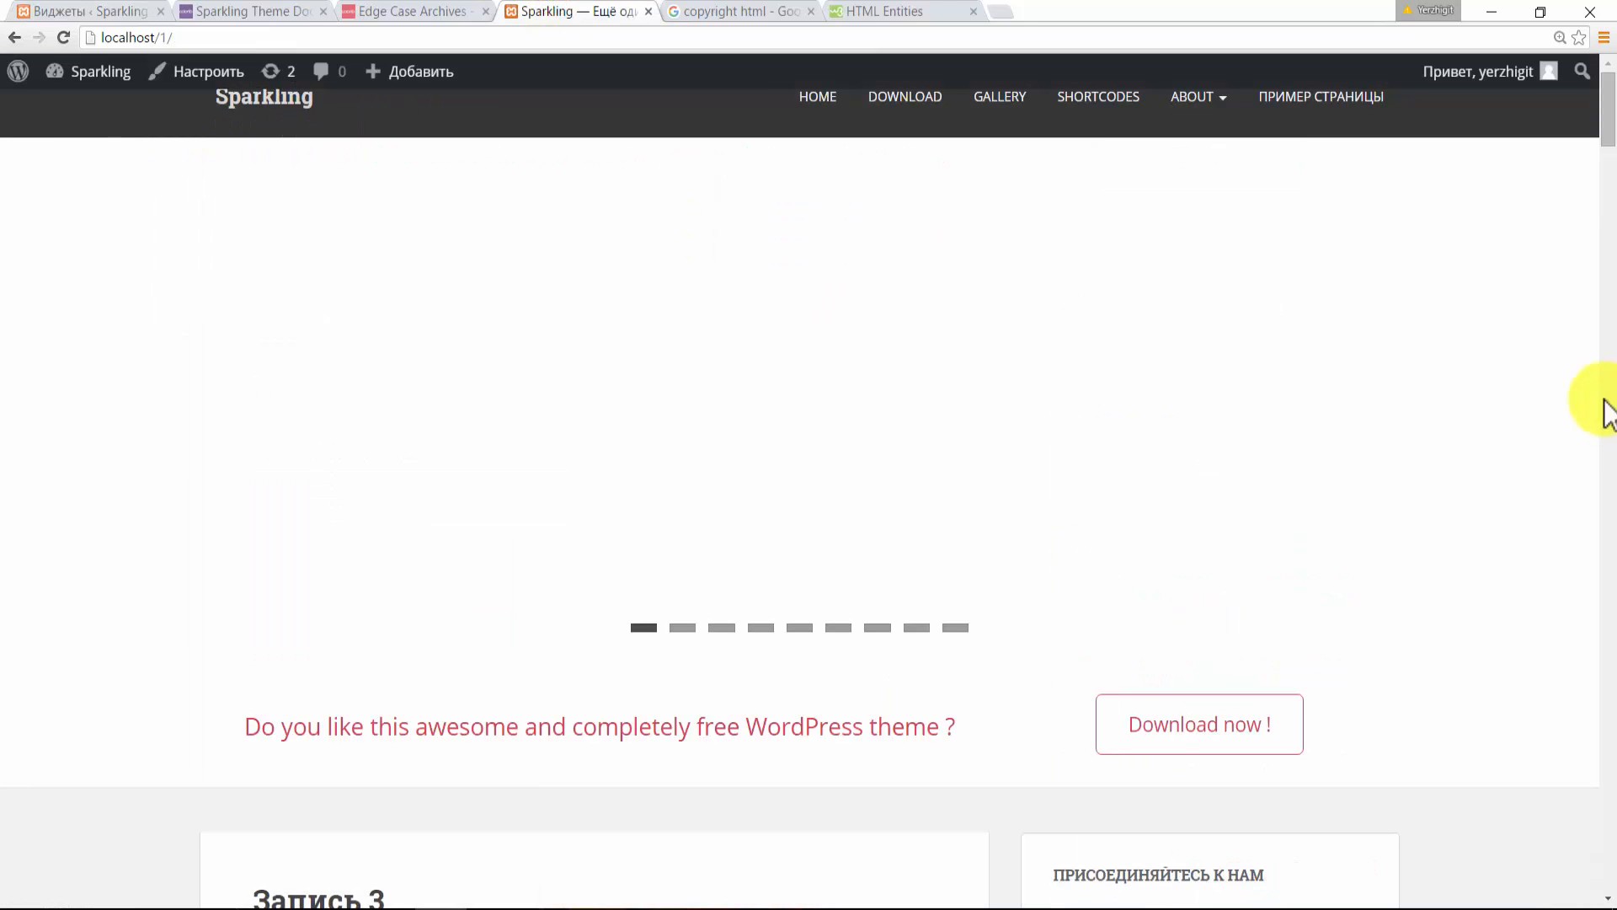
pyautogui.moveTo(1616, 239); pyautogui.dragTo(1611, 859)
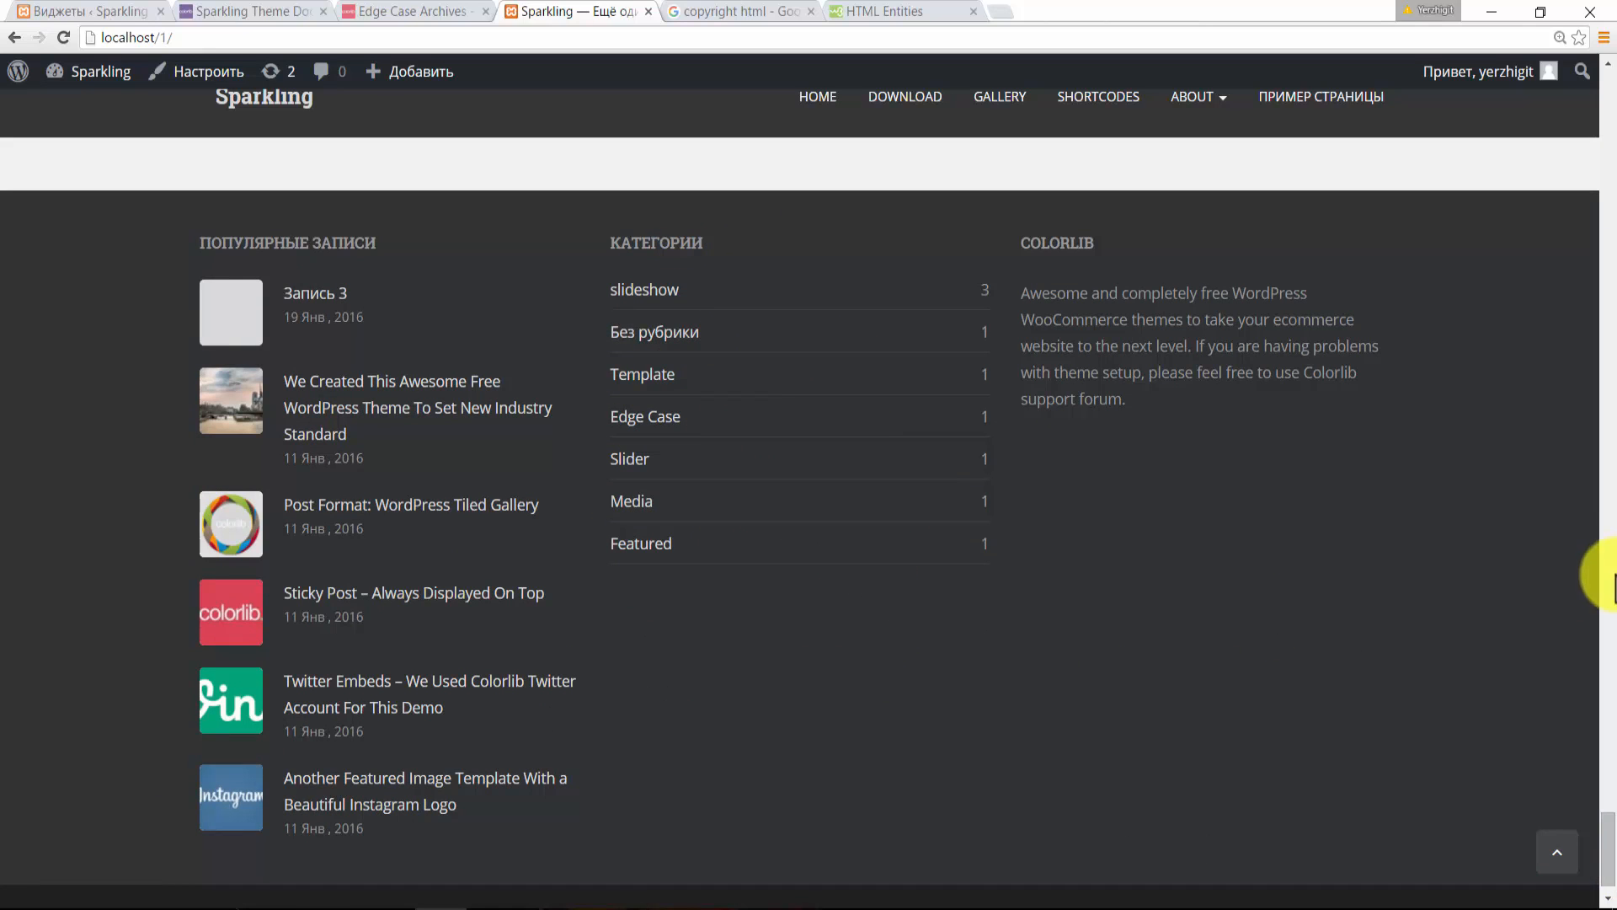
# - Open the Colorlib demo's home page and compare its footer widgets with those of the local site
pyautogui.click(429, 13)
pyautogui.moveTo(1606, 278); pyautogui.dragTo(1605, 128)
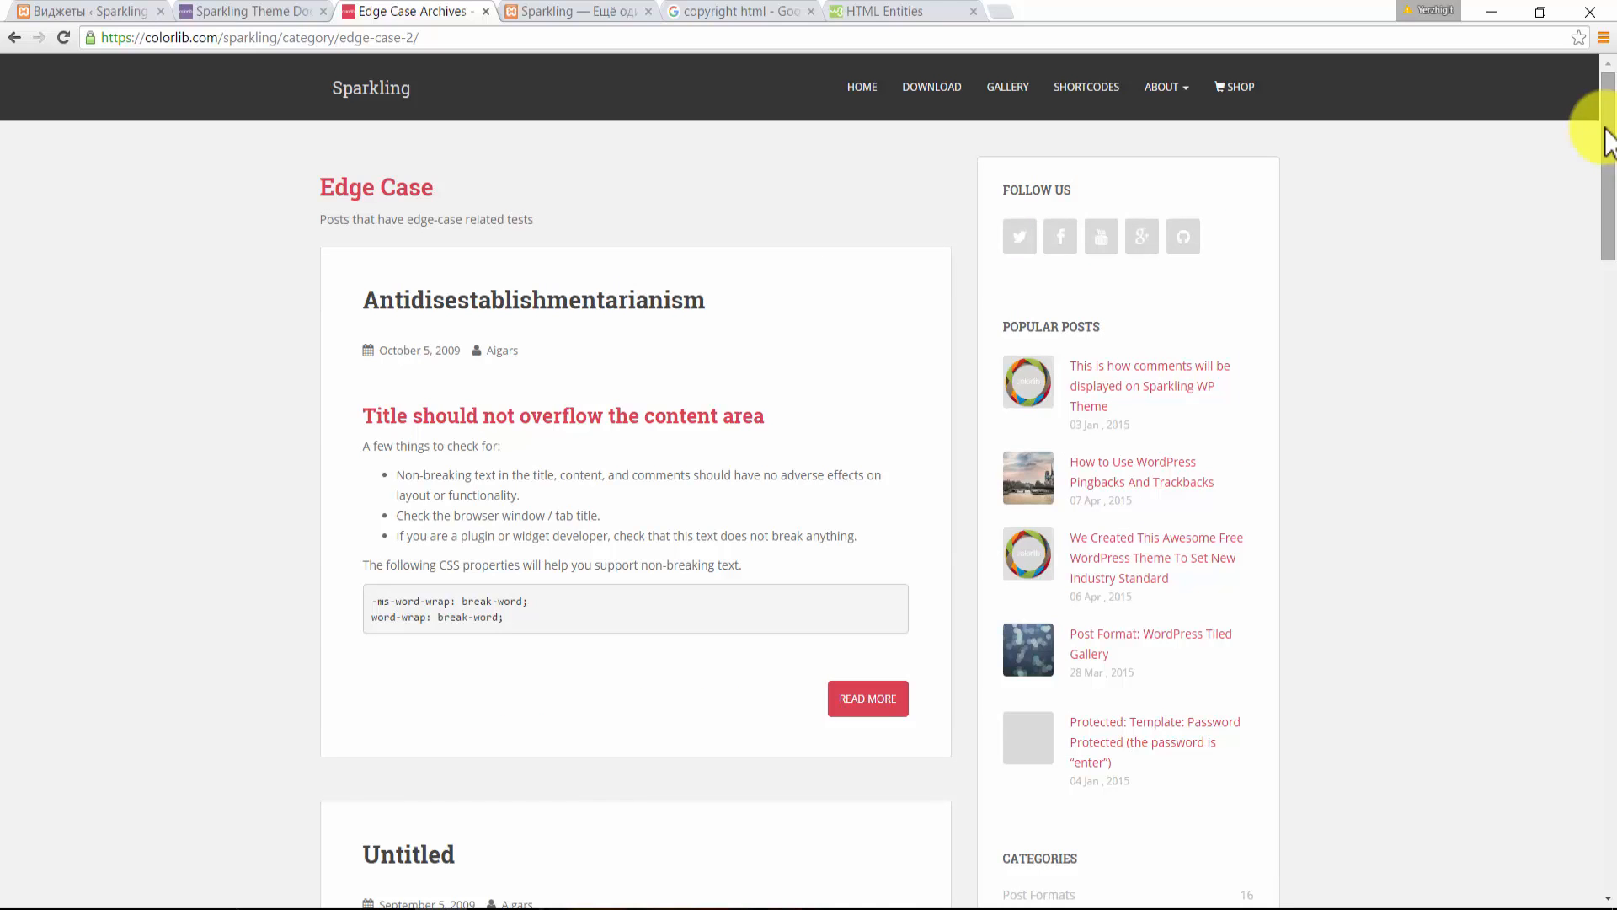
pyautogui.click(862, 87)
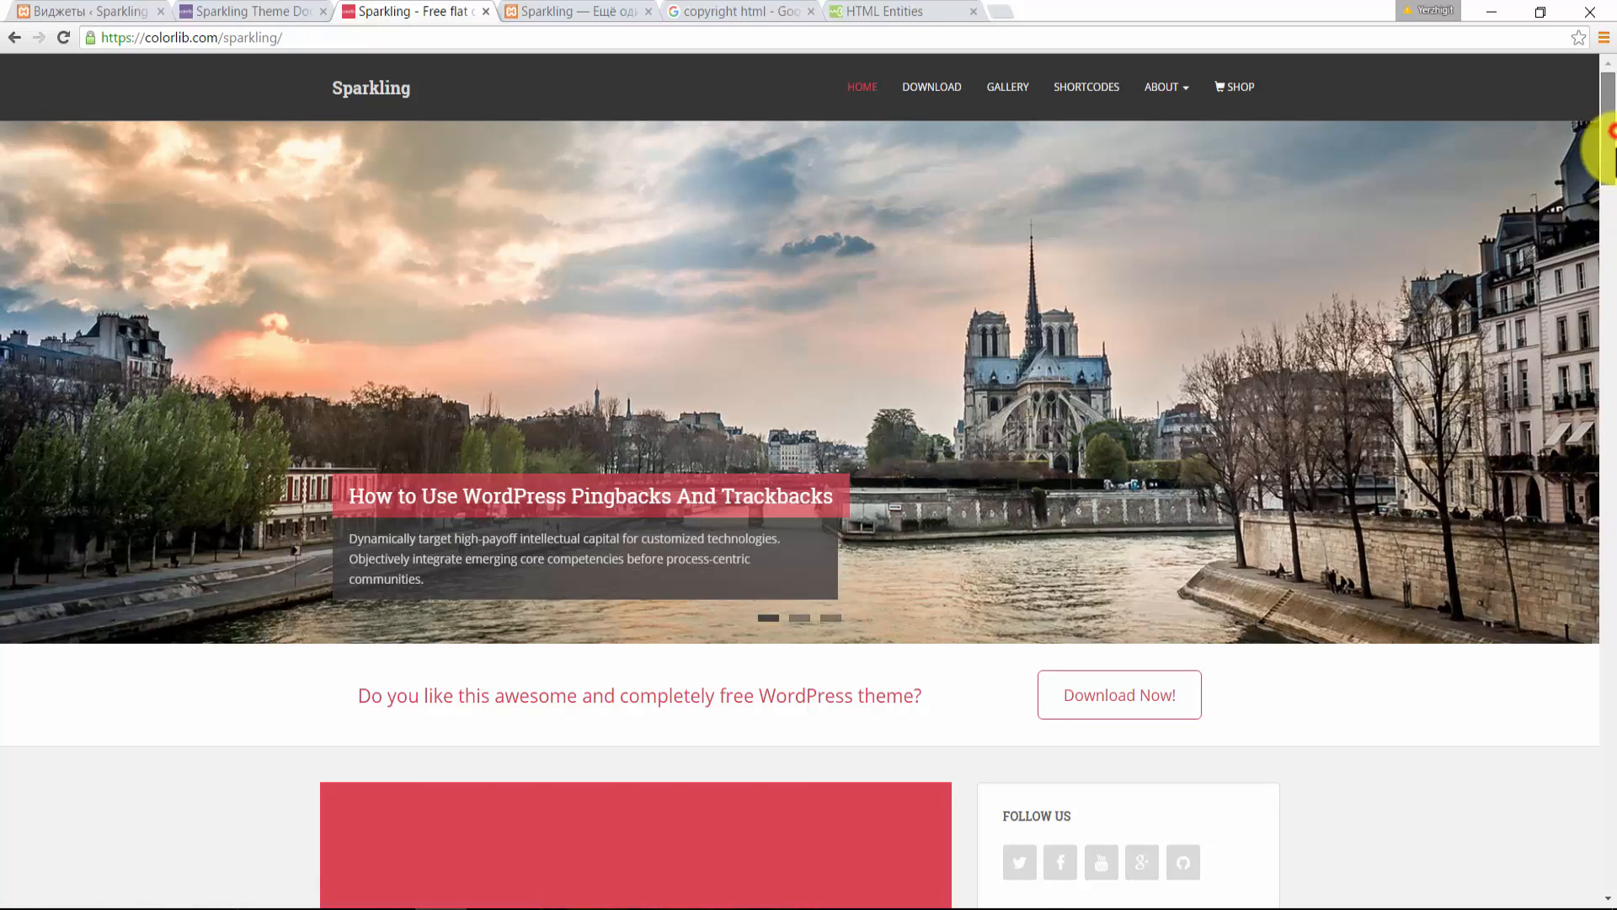
pyautogui.moveTo(1612, 151); pyautogui.dragTo(1612, 816)
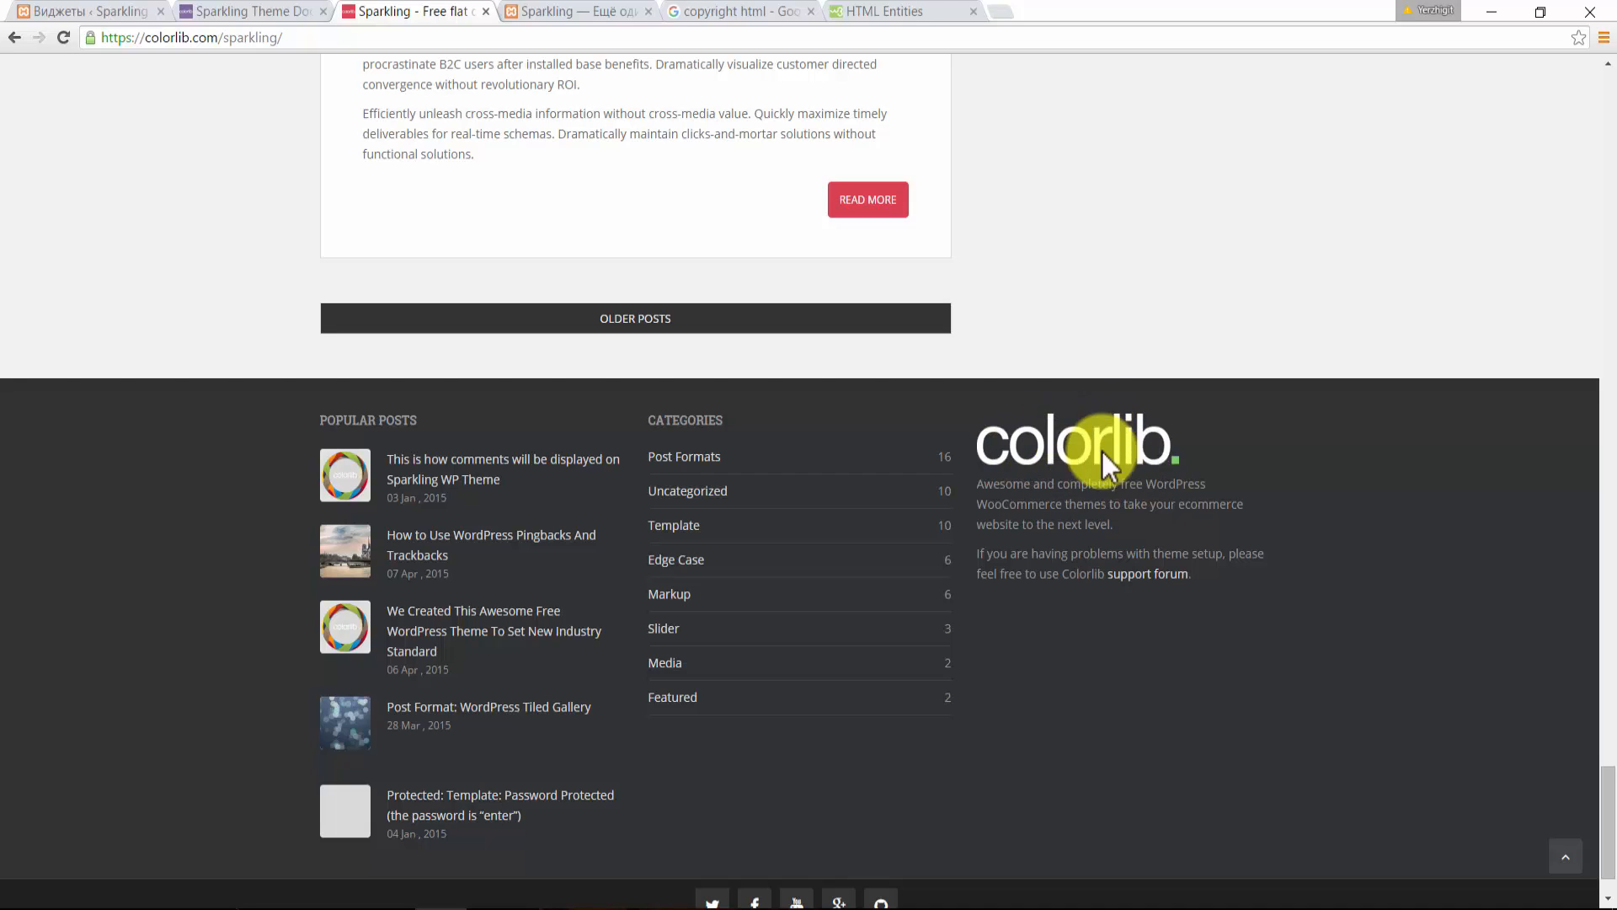
pyautogui.click(612, 12)
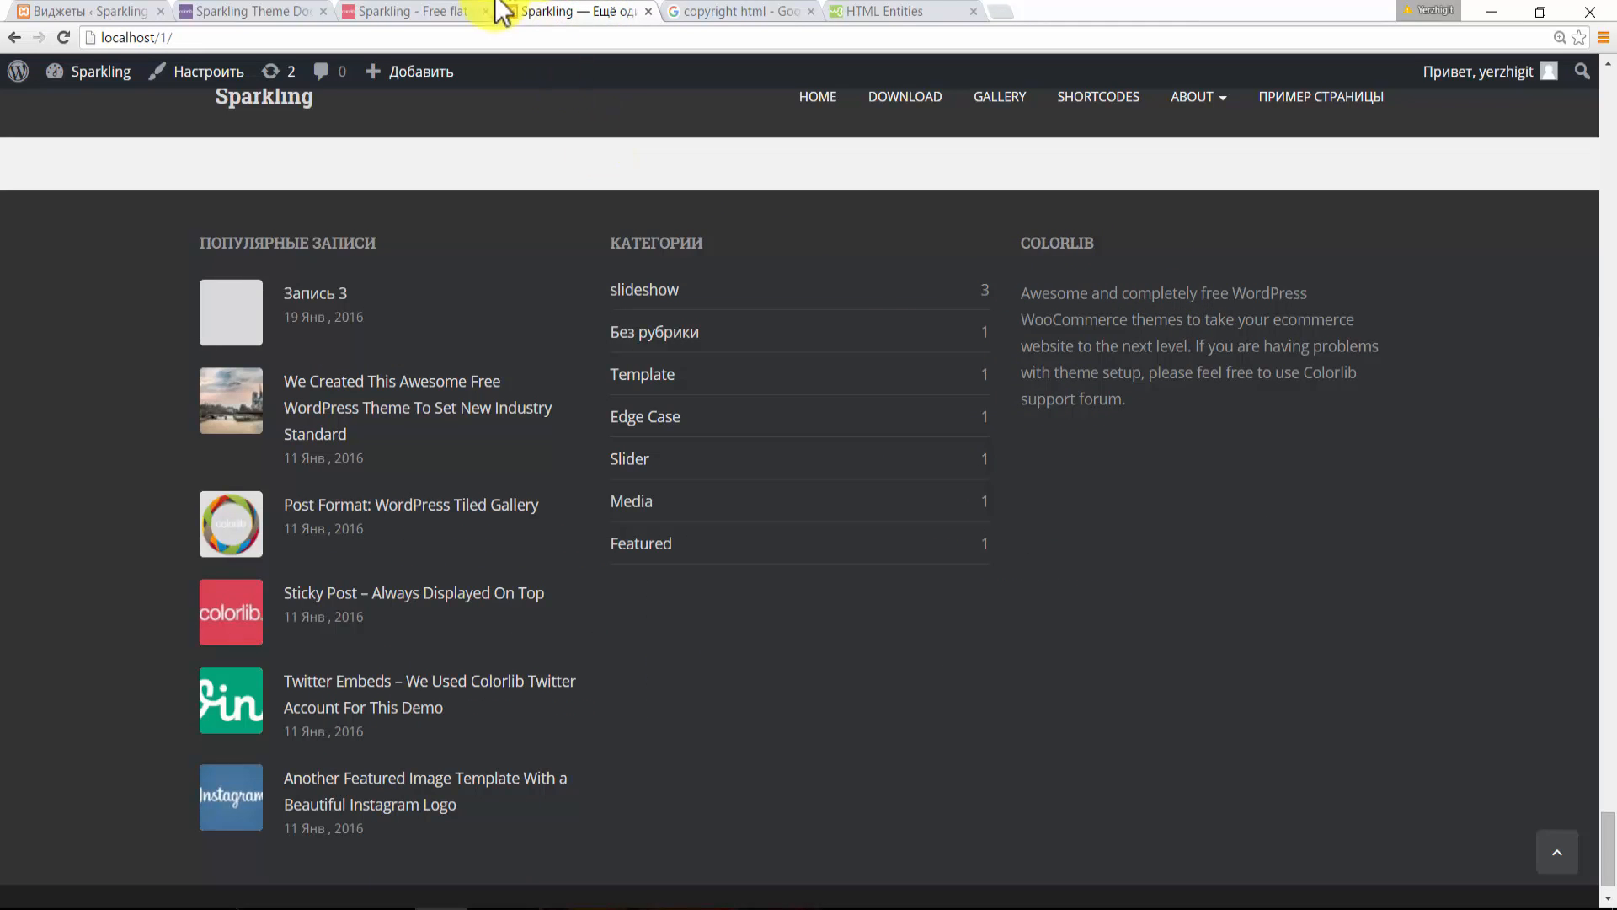
# - Save the Colorlib logo image from the demo's footer to the desktop as colorlib-logo.png
pyautogui.click(461, 12)
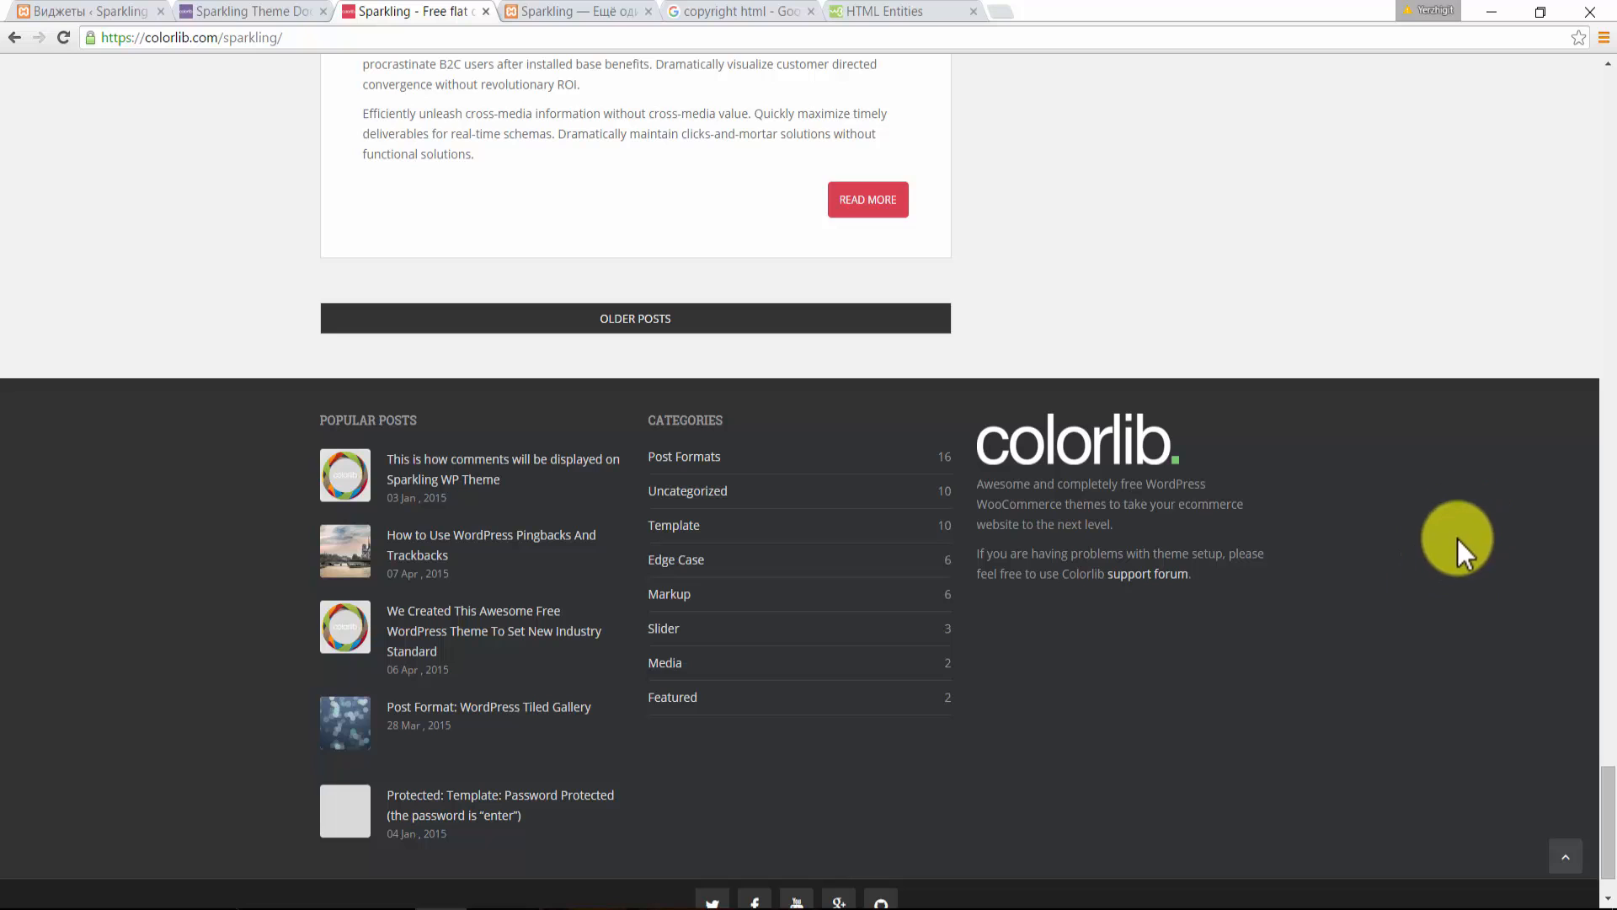
pyautogui.scroll(-1, 1611, 795)
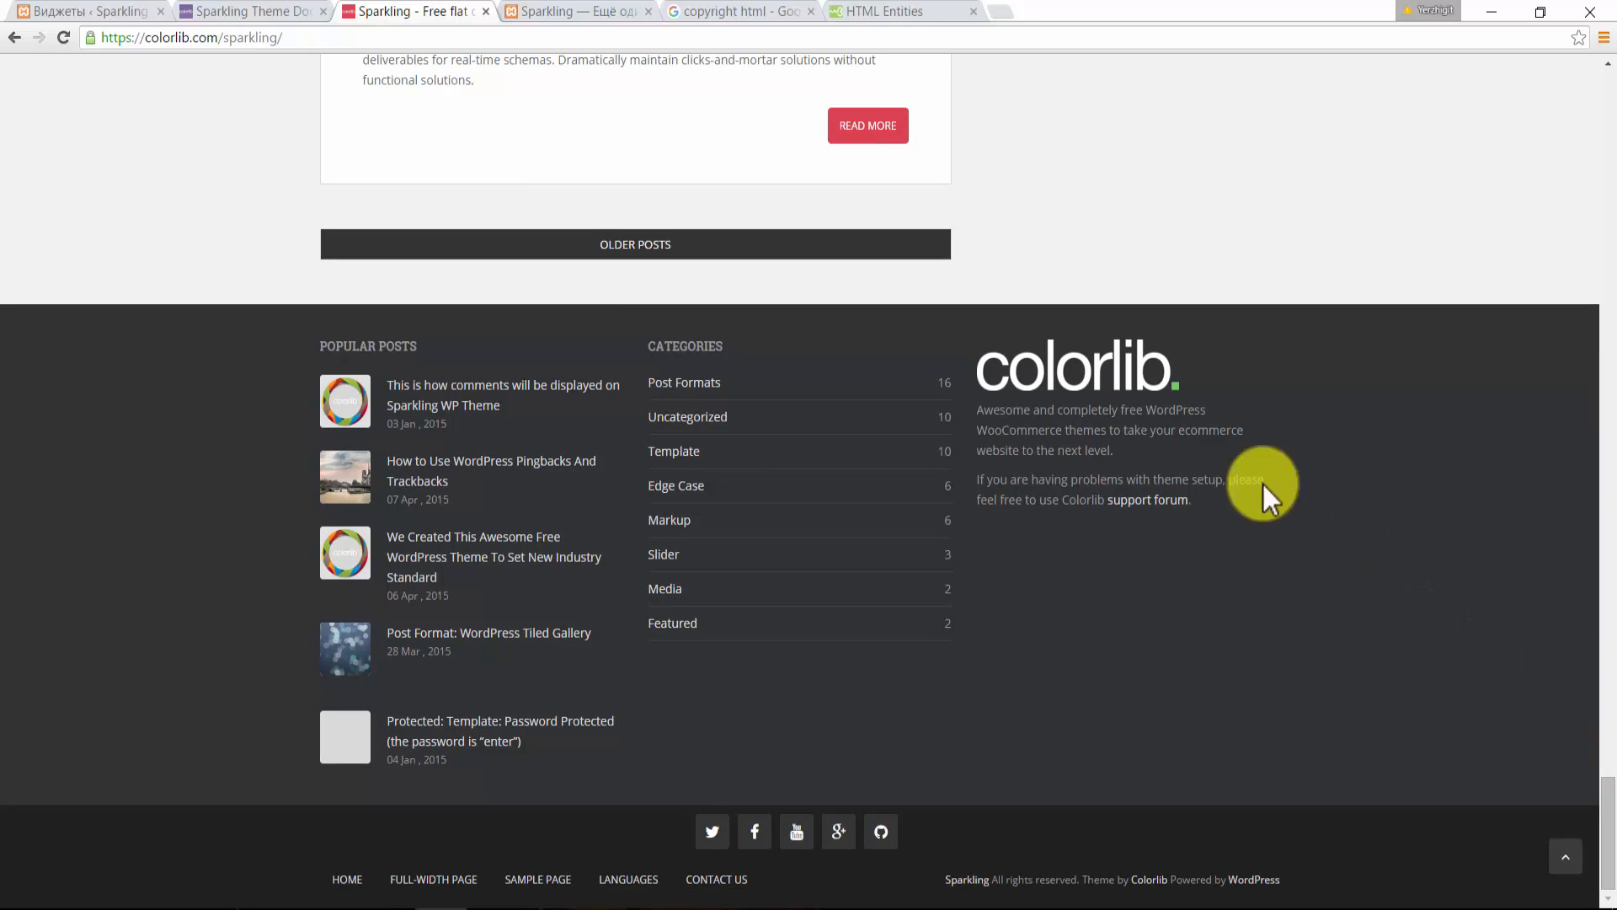
pyautogui.rightClick(1118, 378)
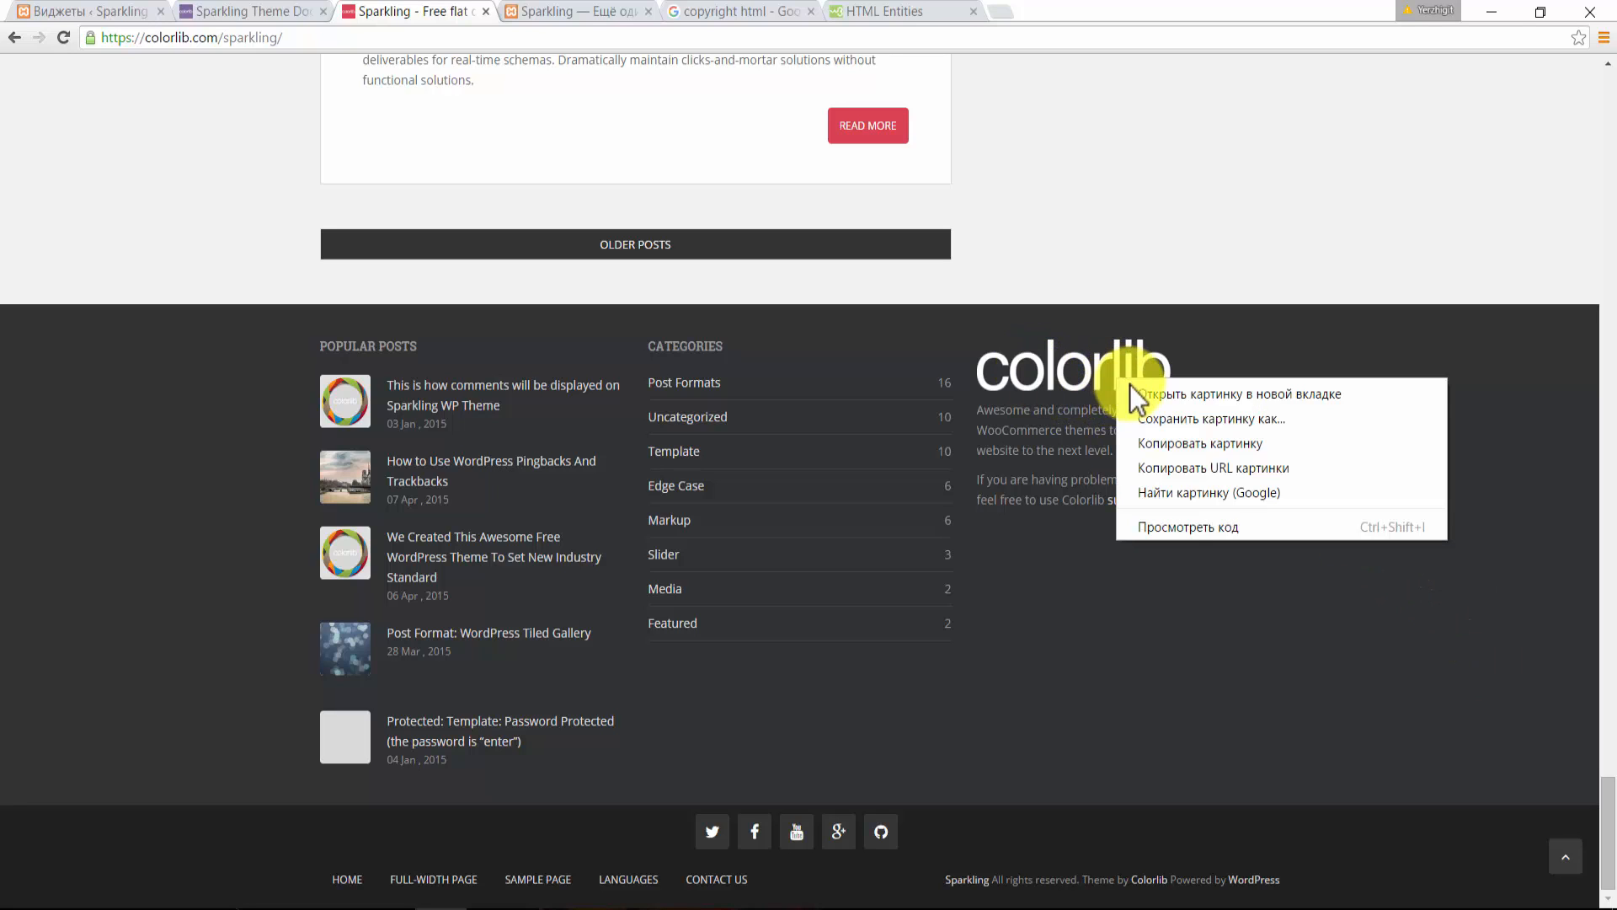
pyautogui.click(1161, 416)
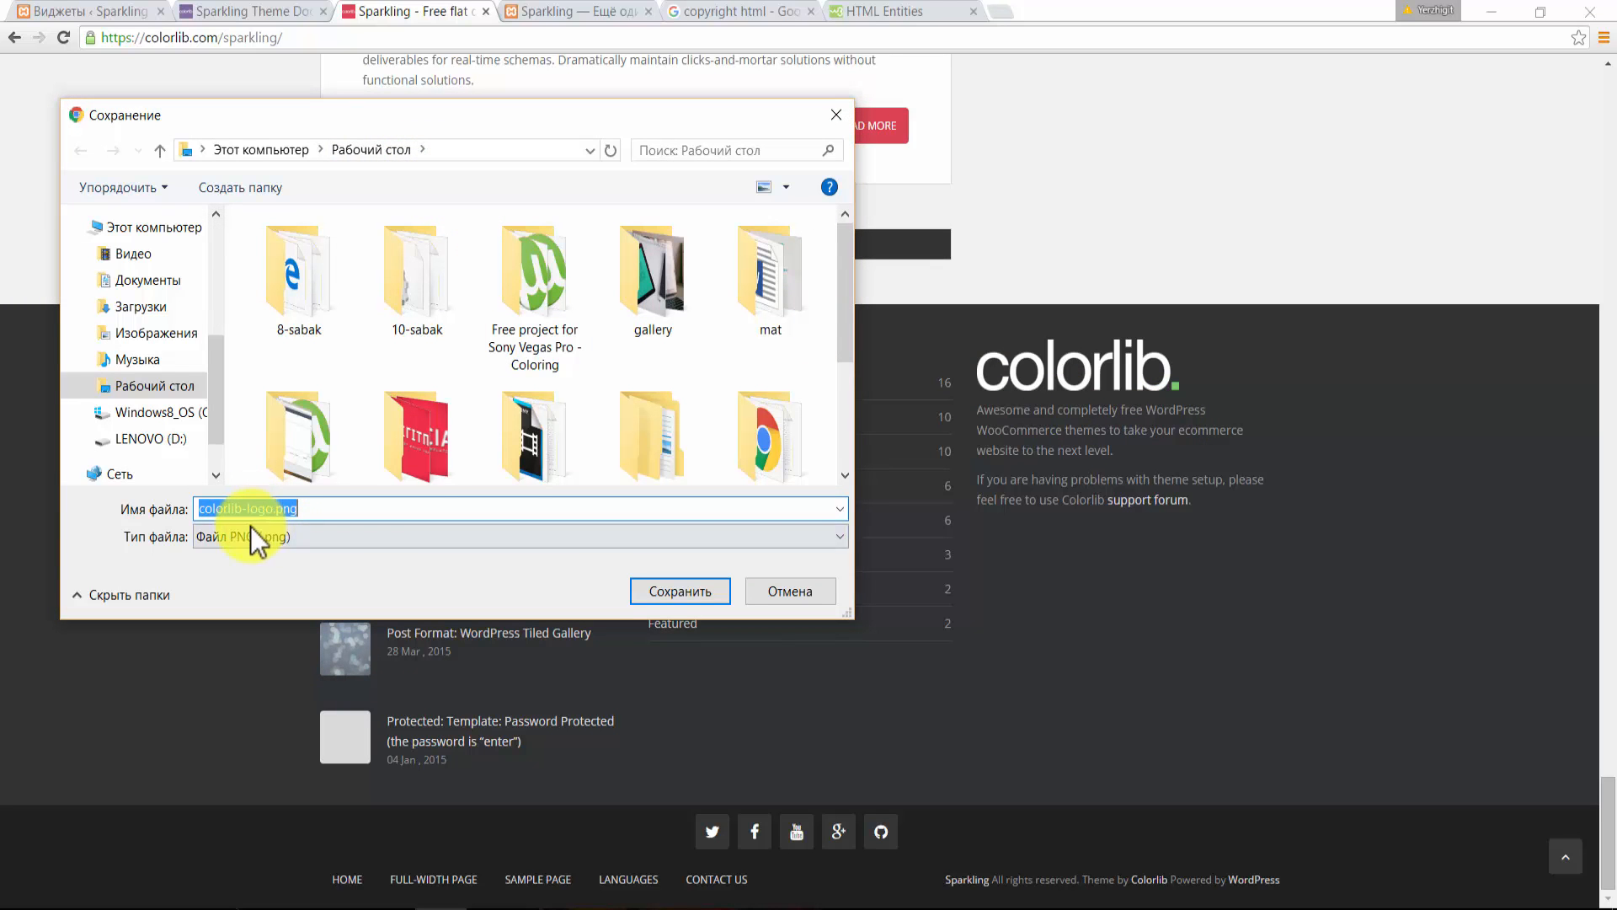
pyautogui.click(678, 590)
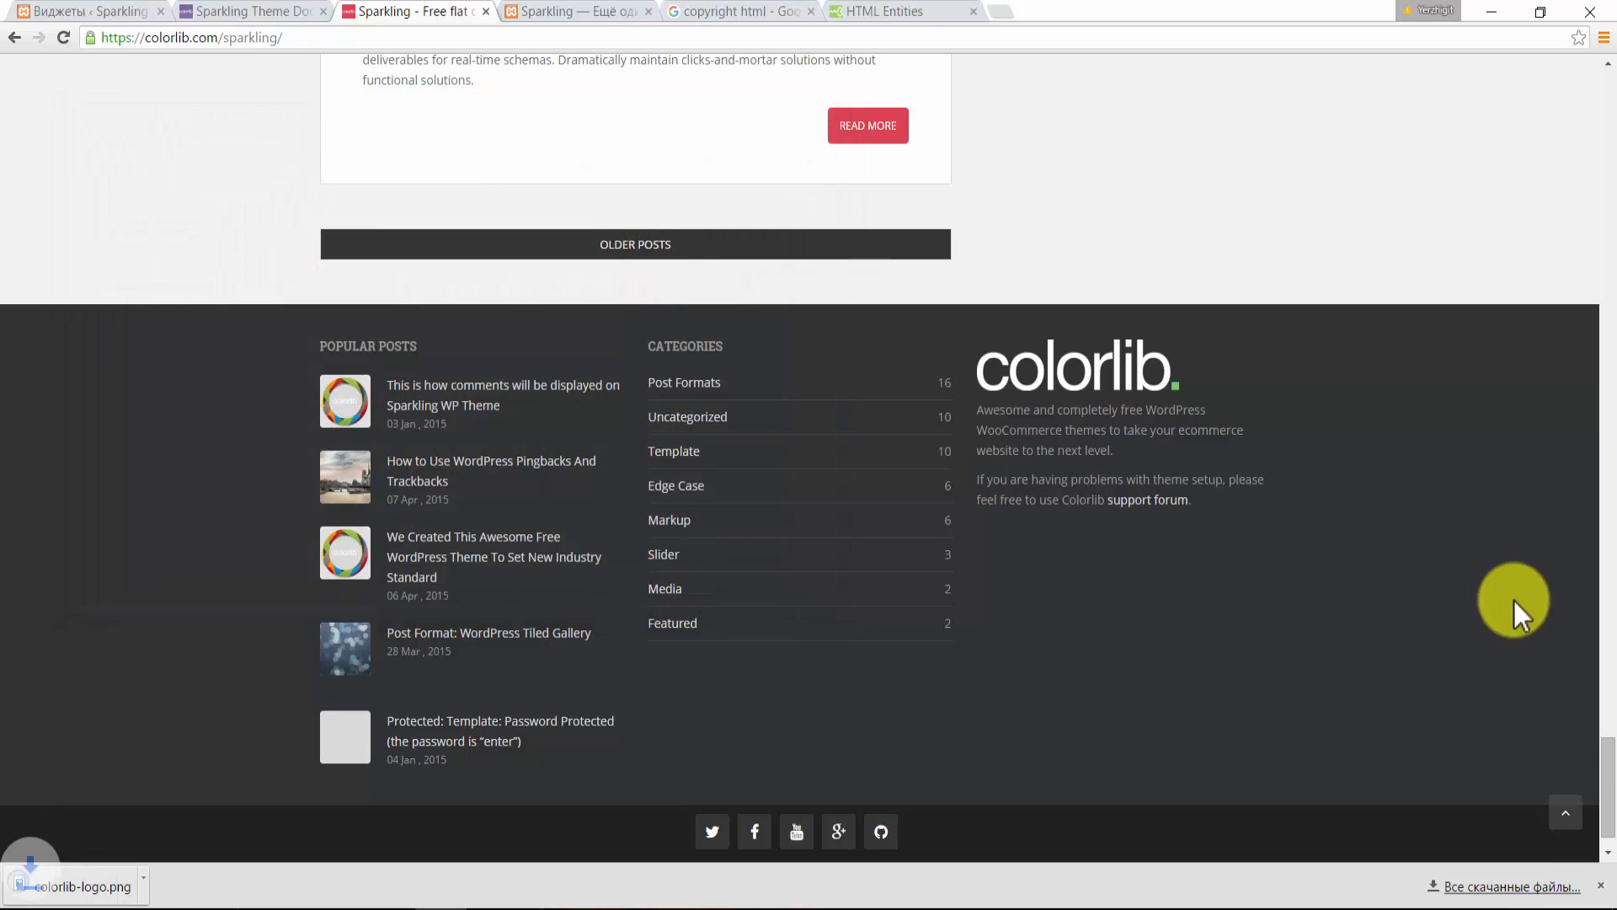
pyautogui.click(1598, 886)
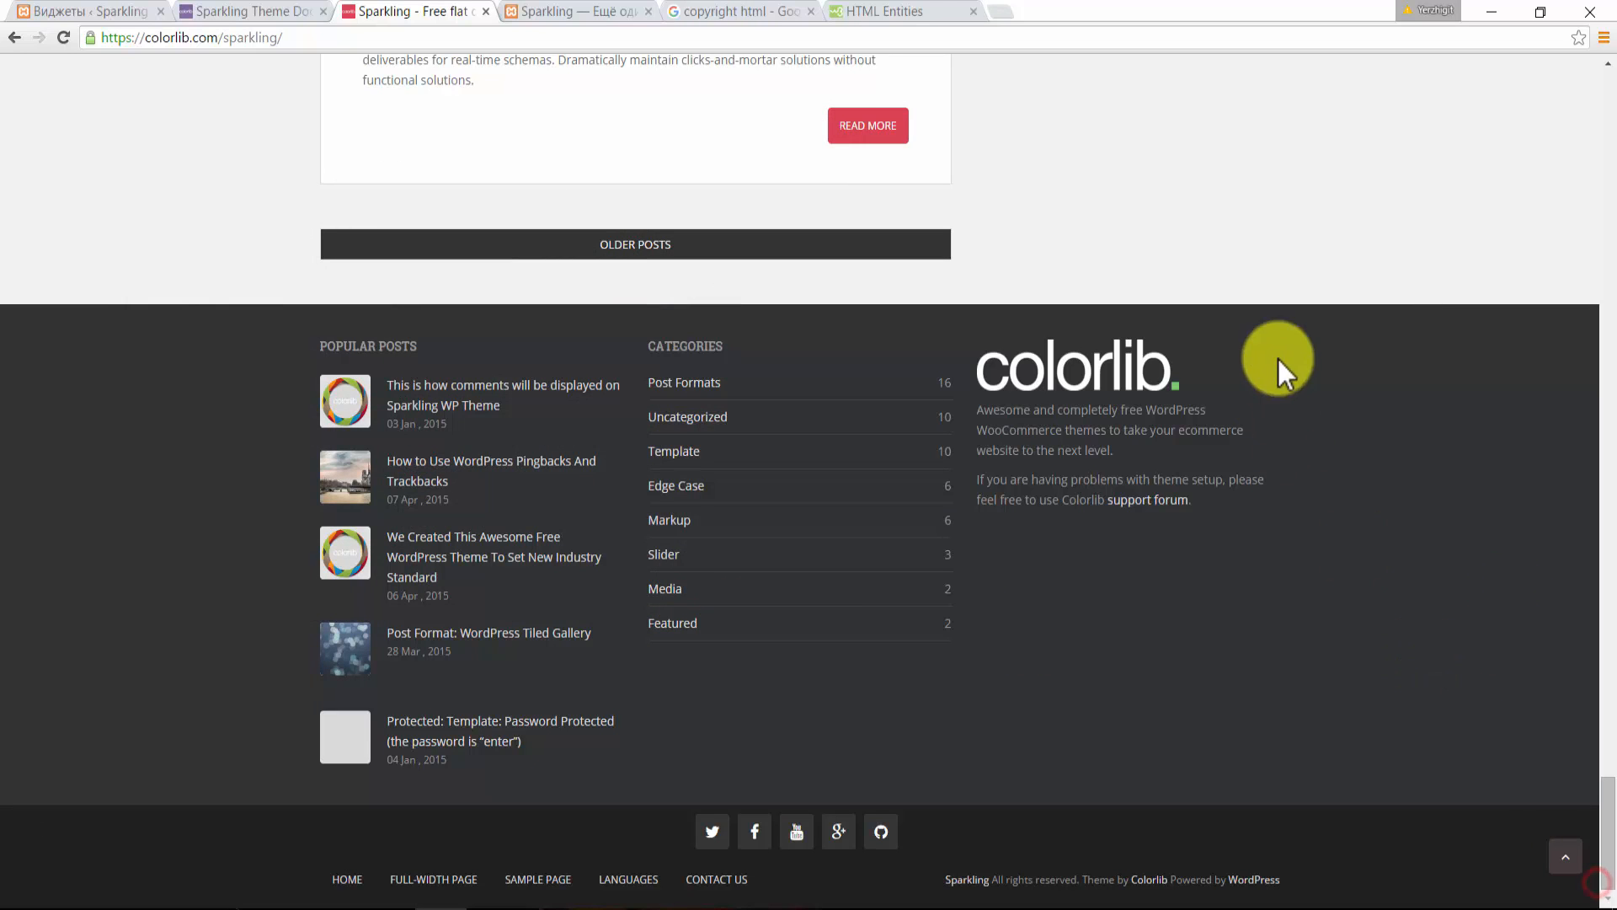
# - Inspect the title and text of the Colorlib text widget in the local site's third footer area
pyautogui.click(57, 12)
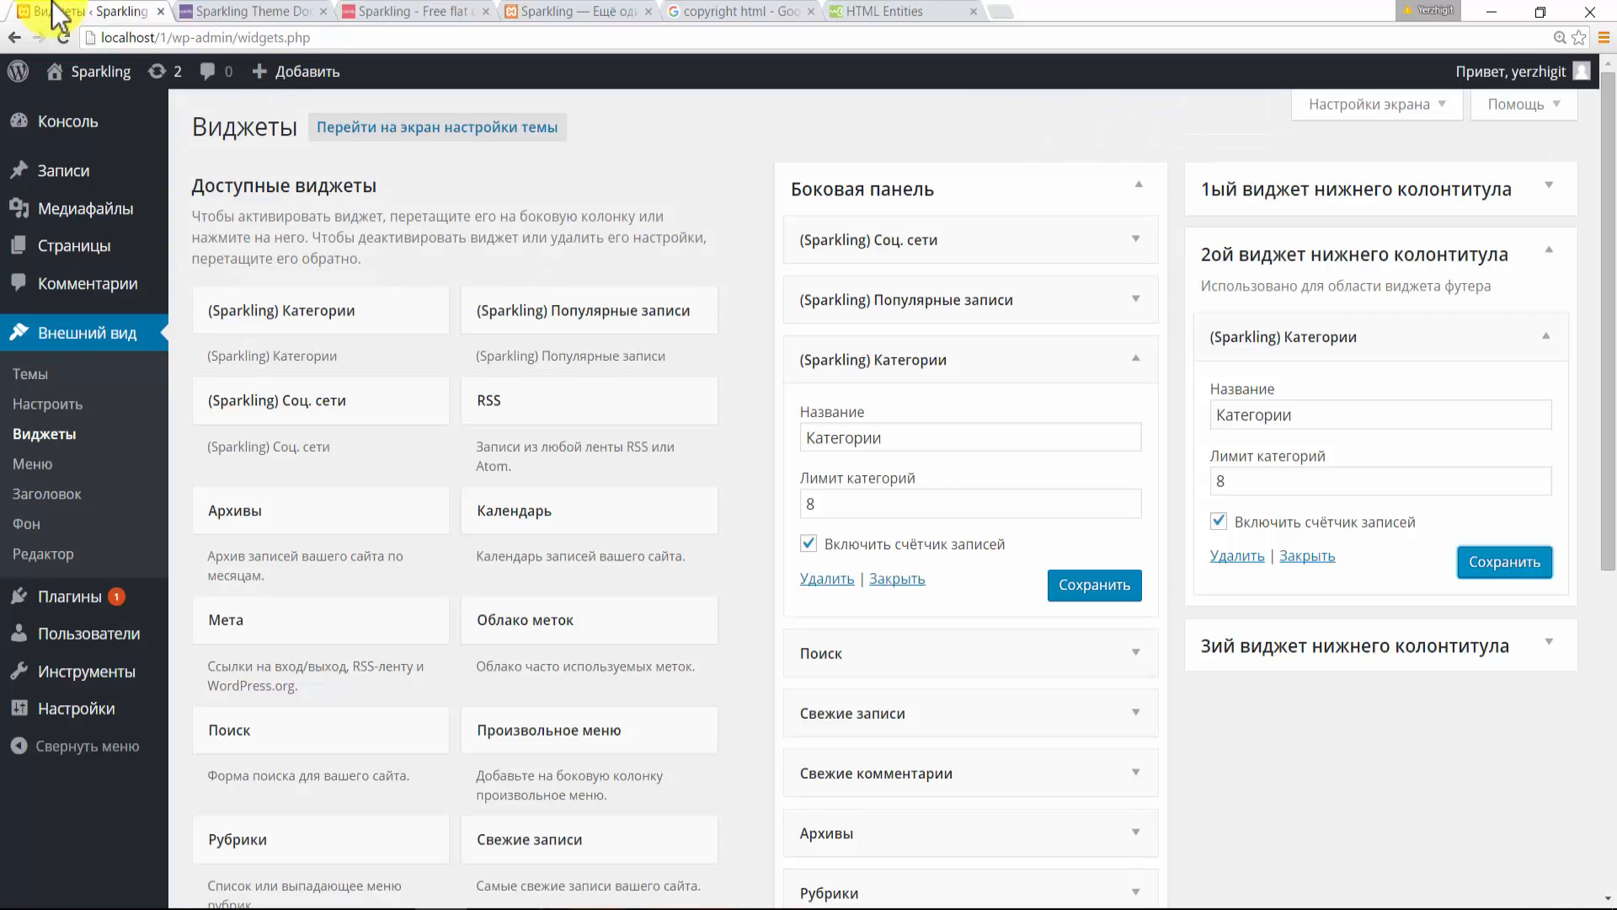
pyautogui.click(1550, 339)
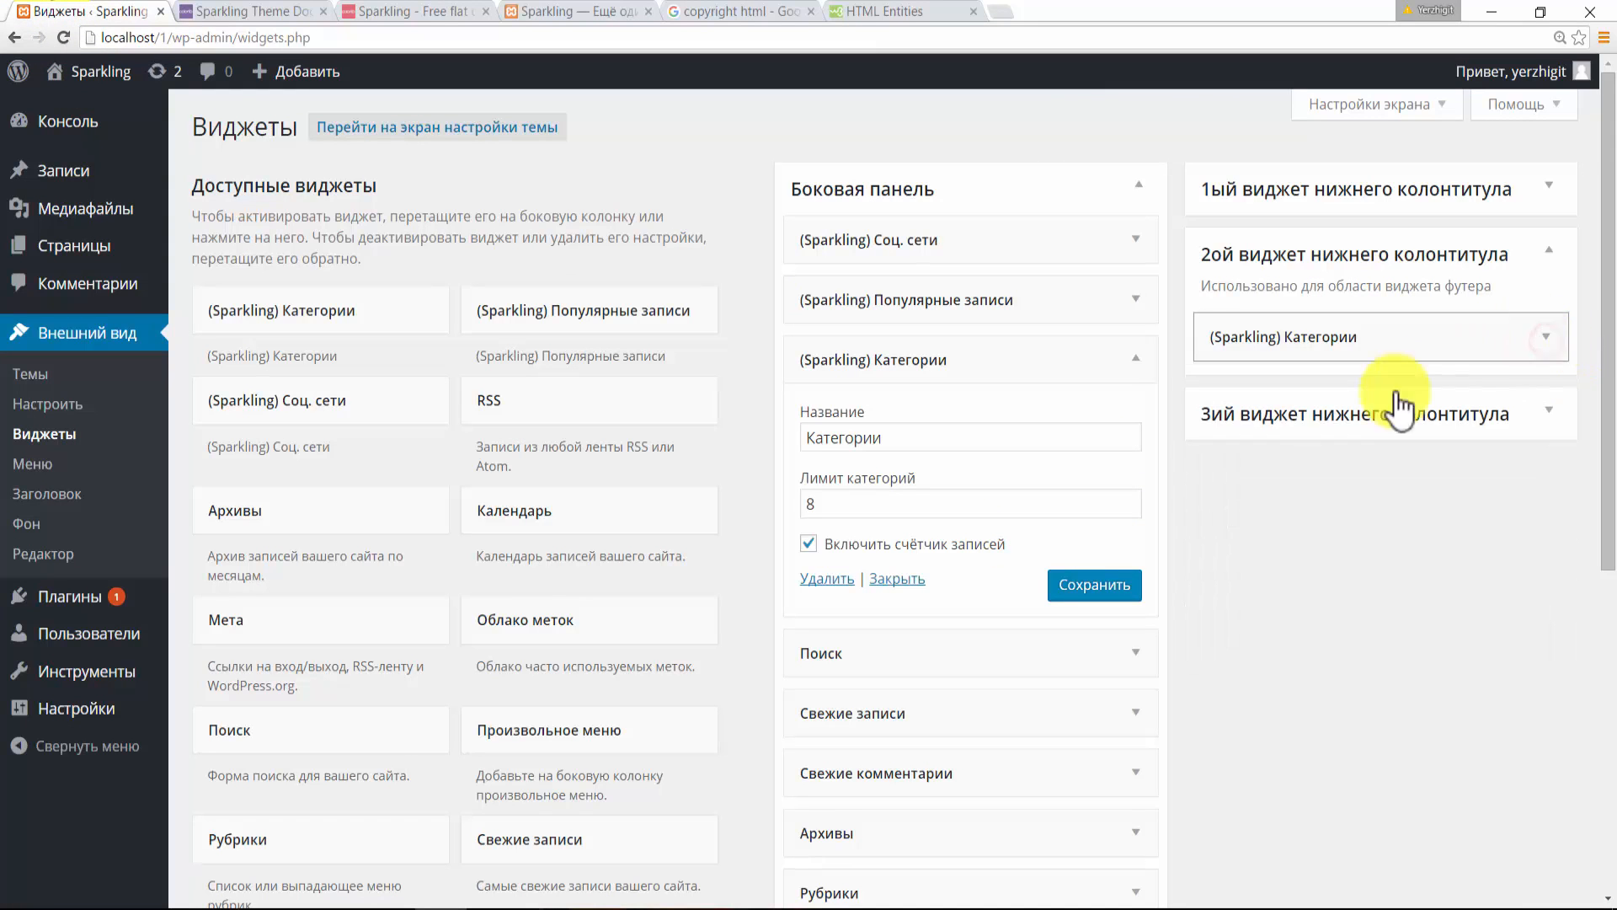
pyautogui.click(1550, 411)
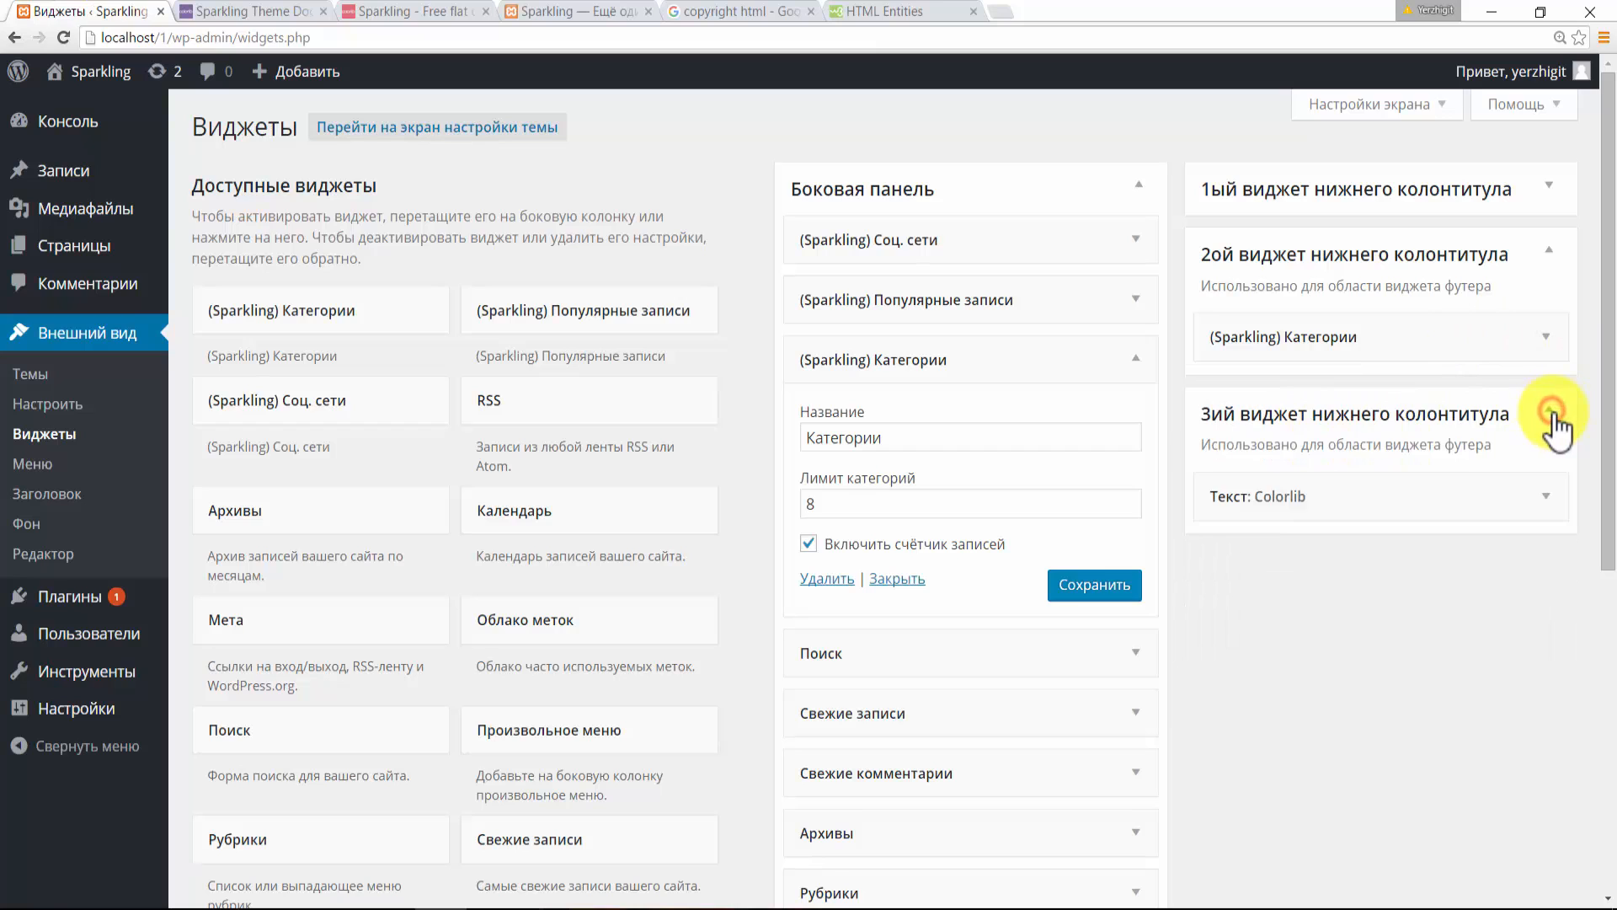
pyautogui.click(1546, 497)
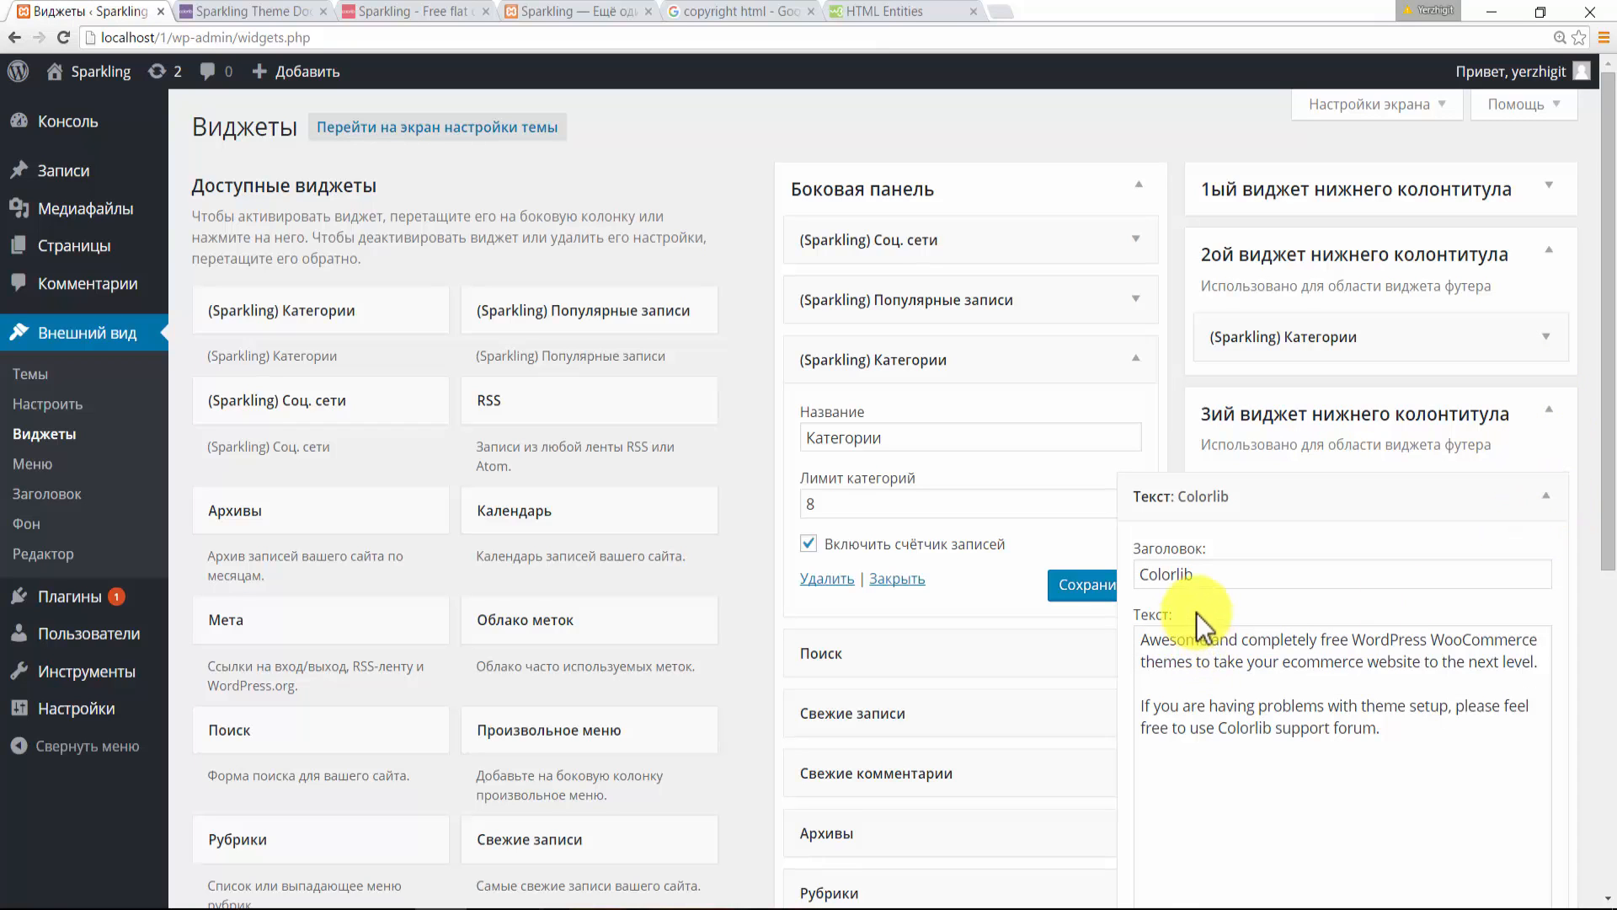
pyautogui.click(1196, 573)
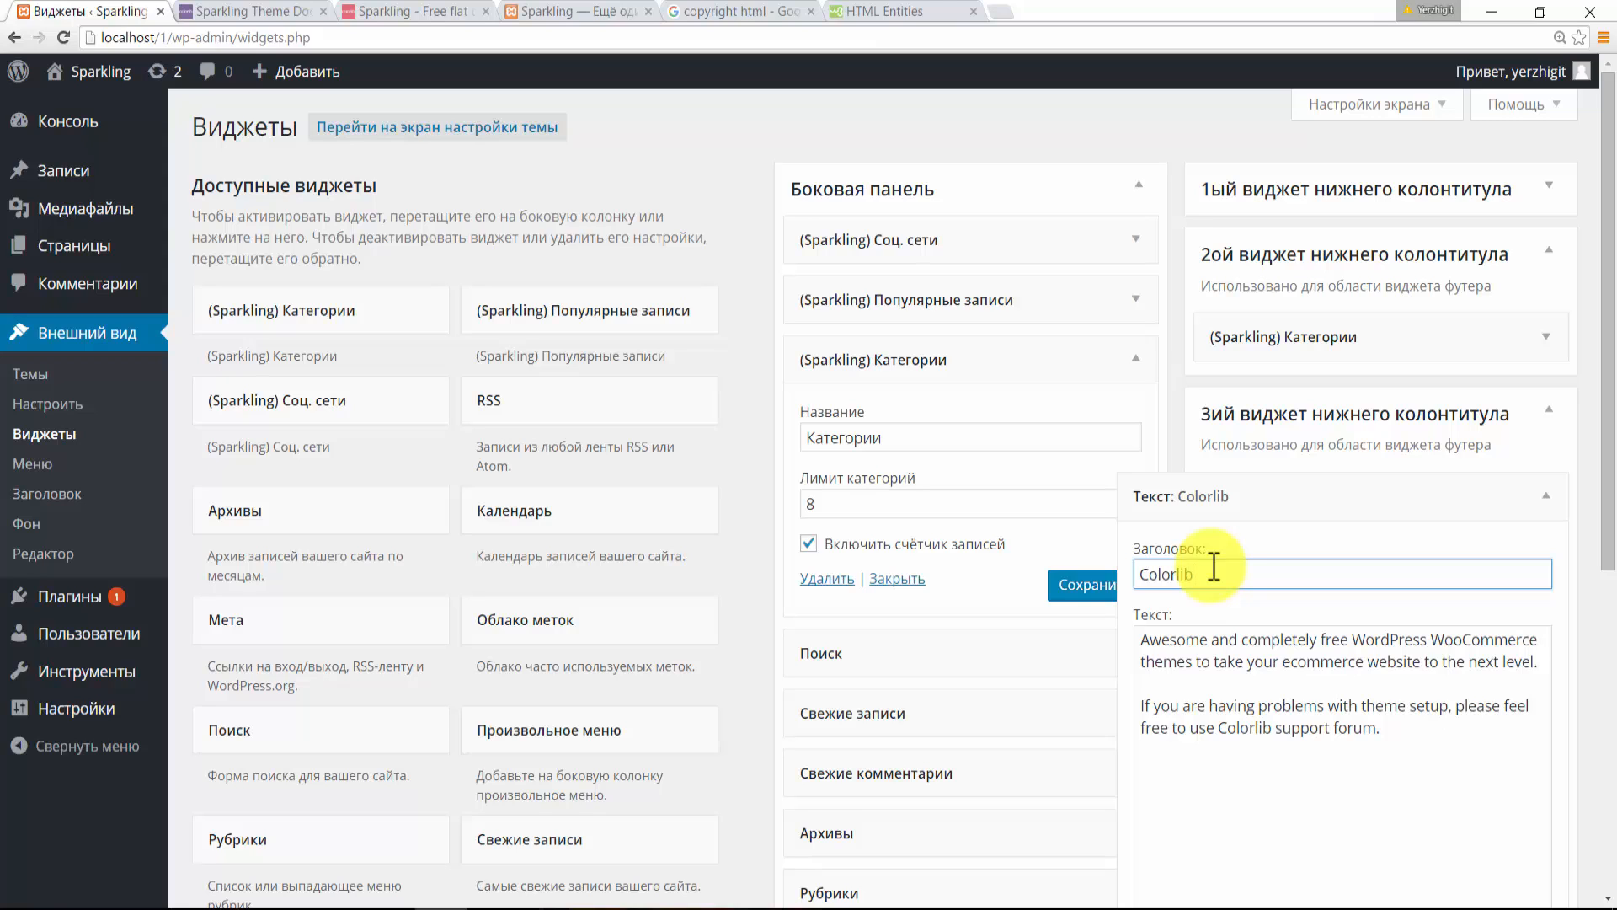
pyautogui.click(1547, 499)
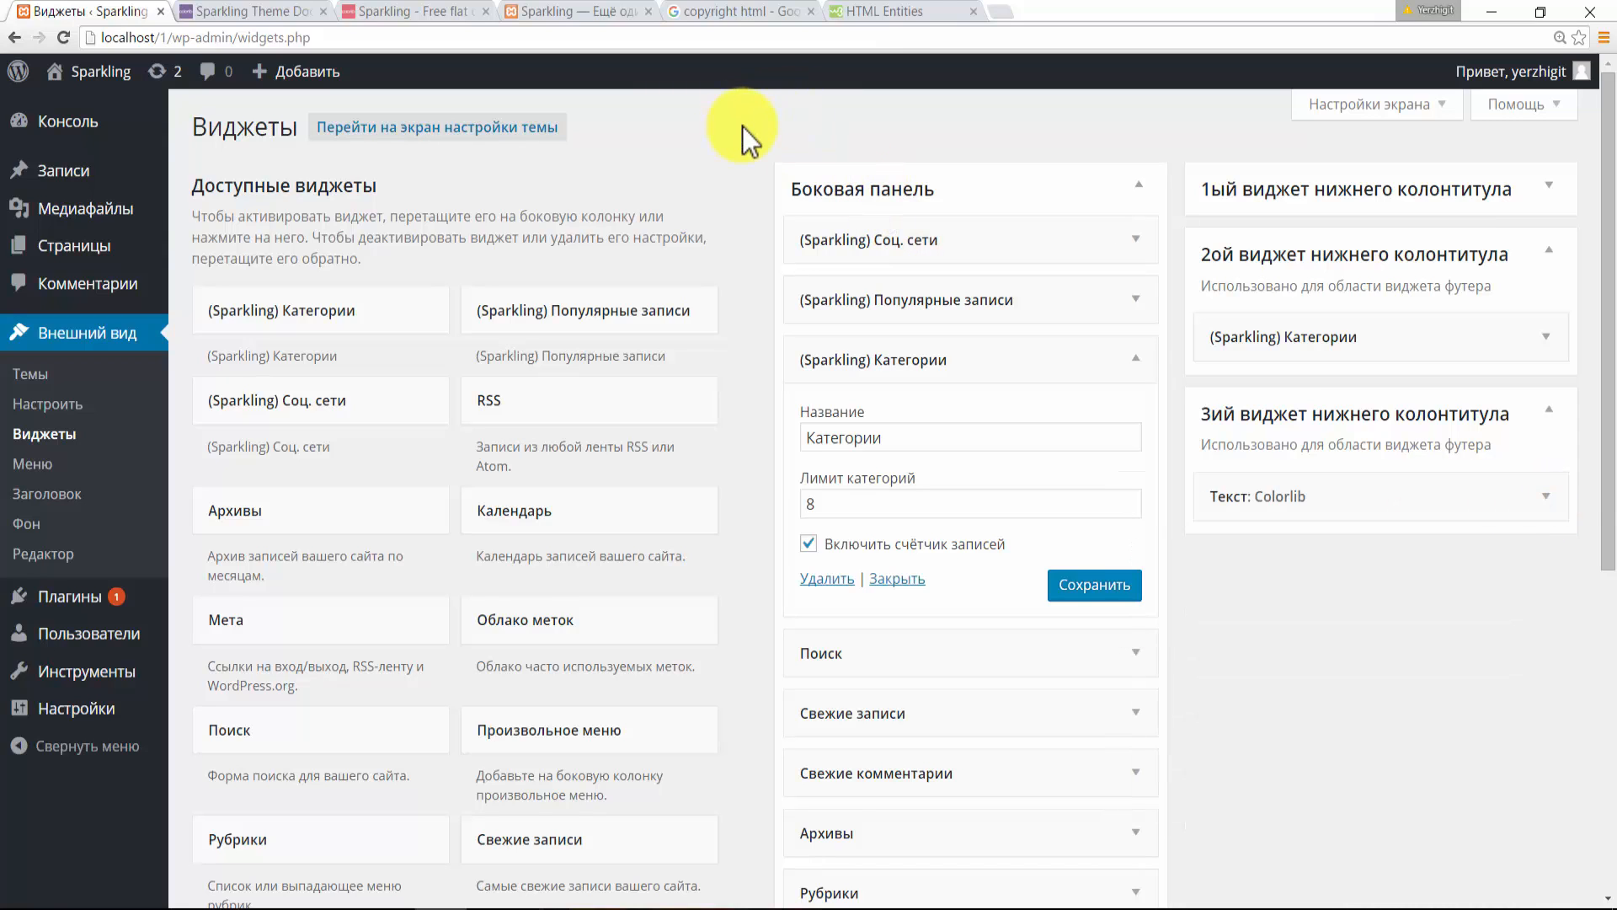
# - Upload colorlib-logo.png from the desktop to the WordPress media library
pyautogui.moveTo(101, 222)
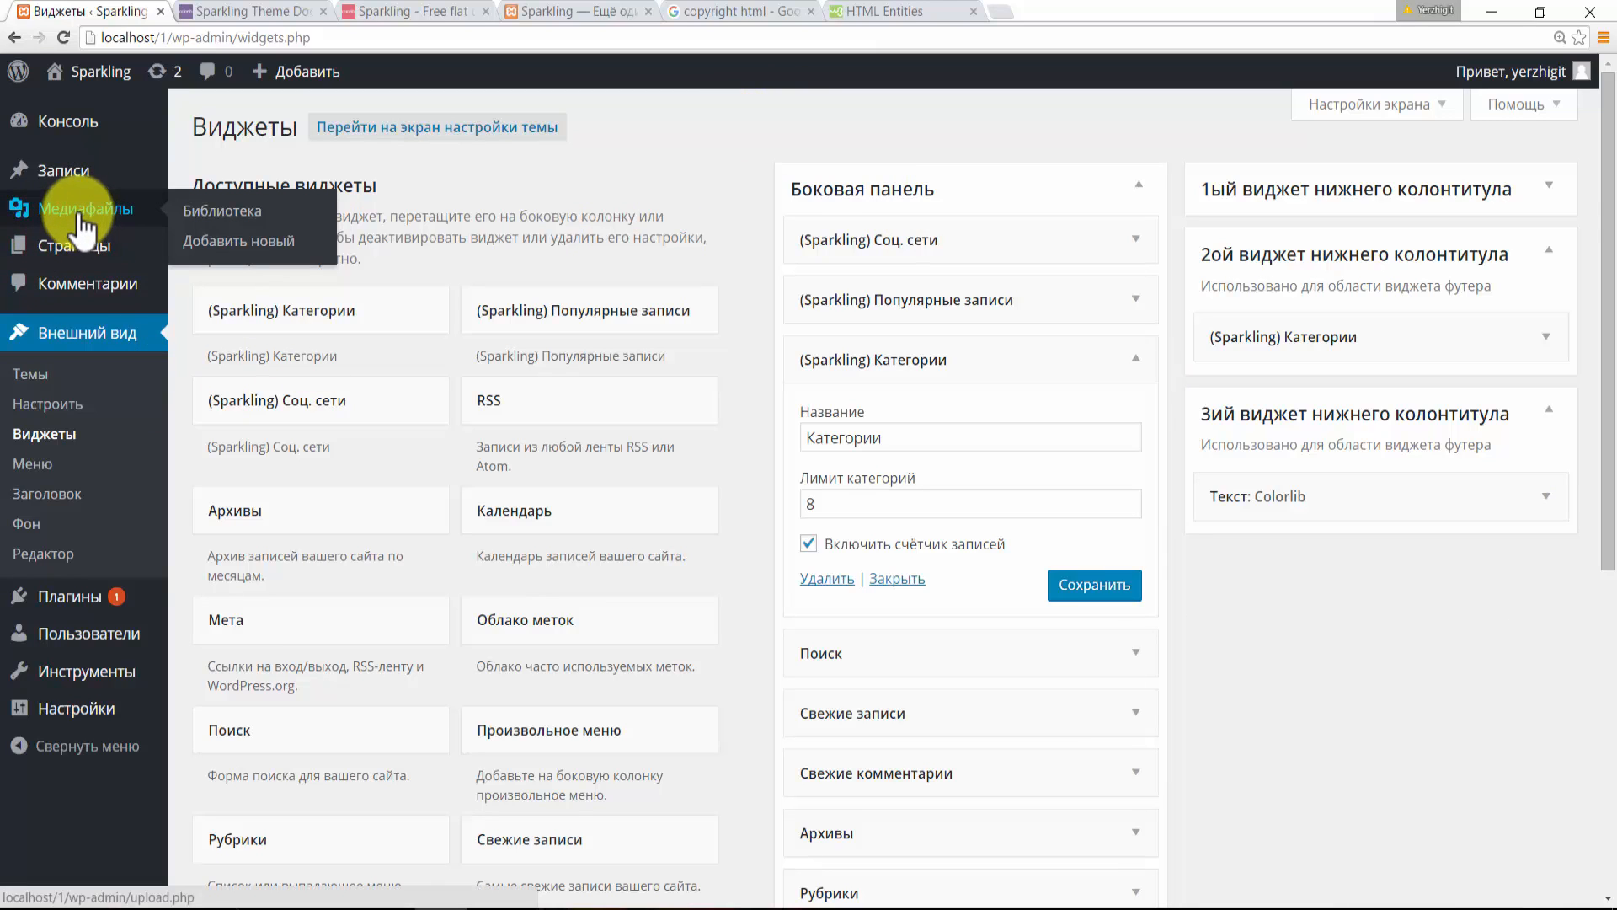
pyautogui.click(199, 241)
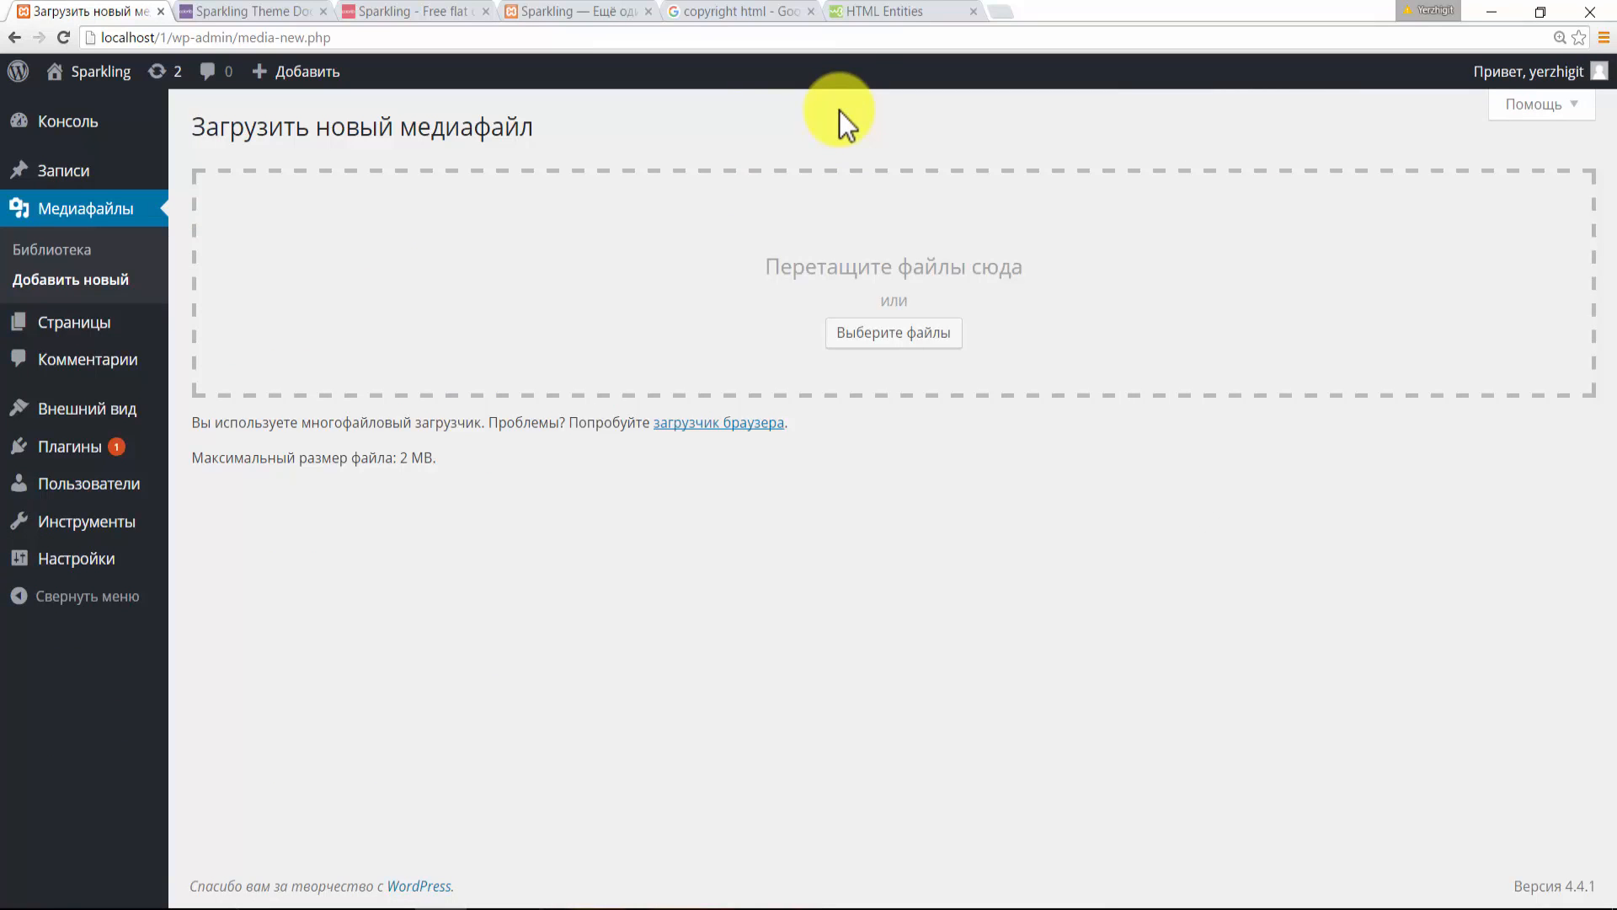
pyautogui.click(930, 344)
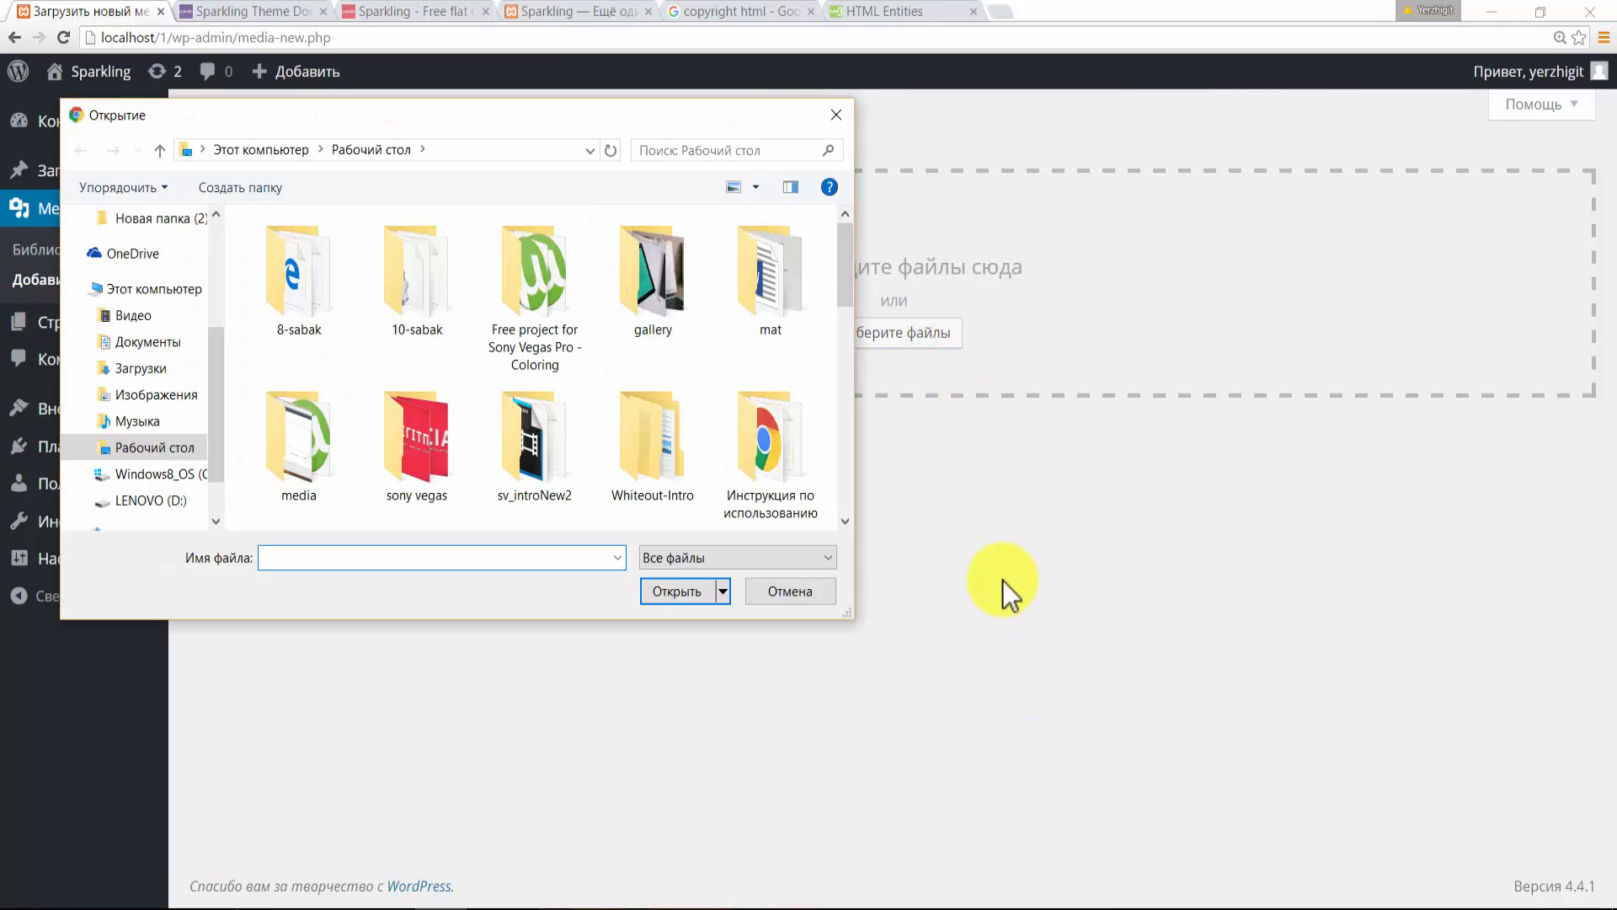
pyautogui.moveTo(851, 255); pyautogui.dragTo(836, 423)
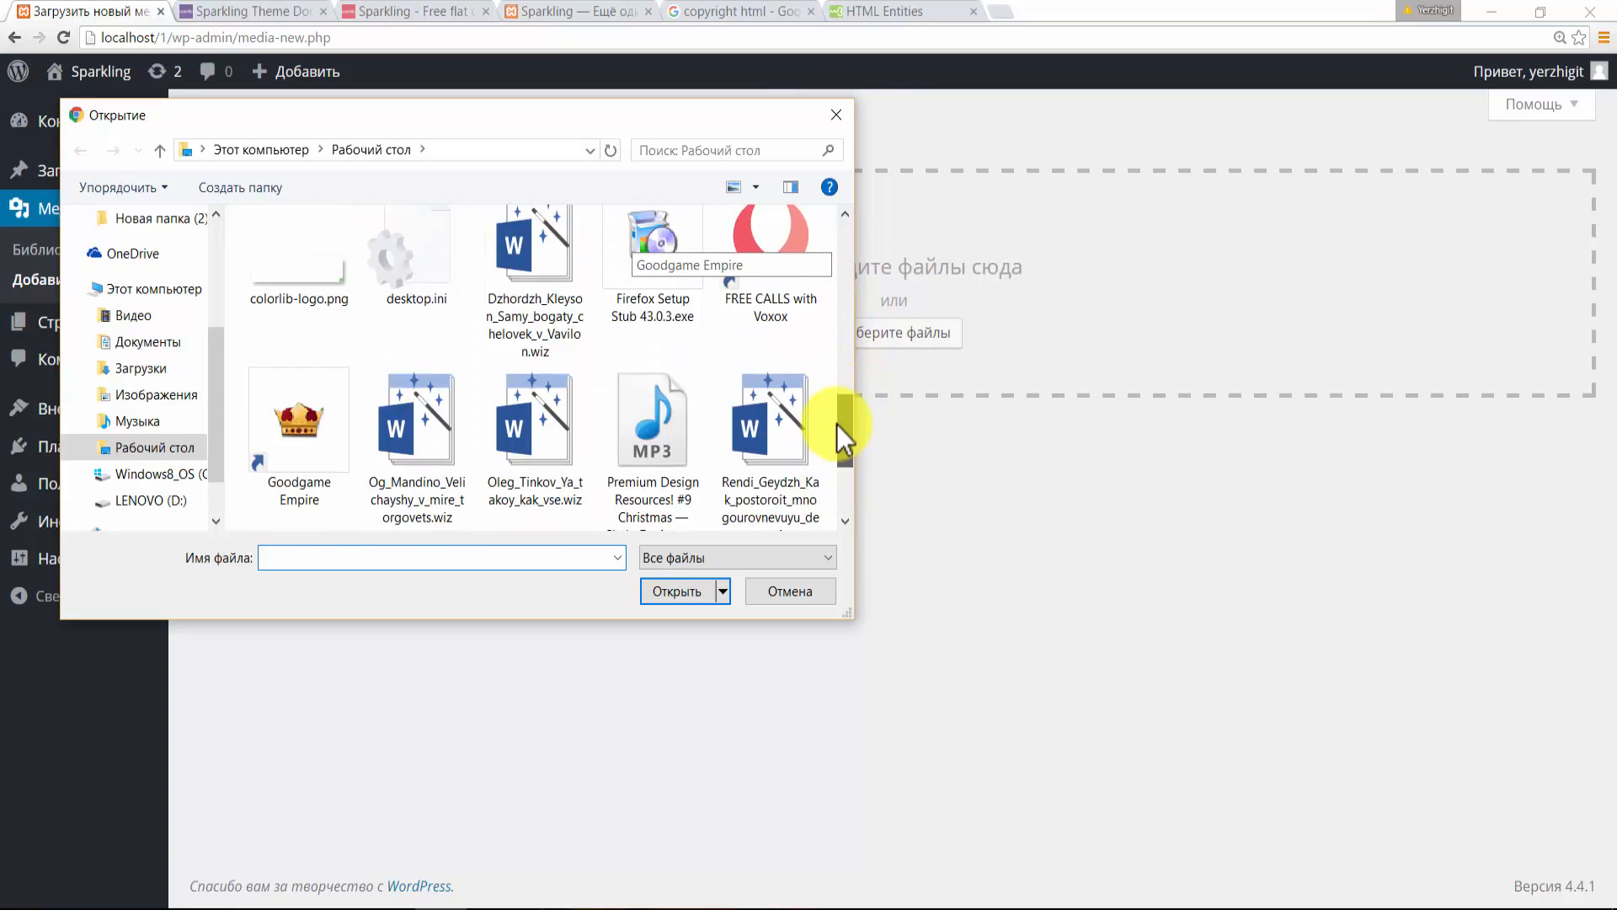
pyautogui.click(297, 291)
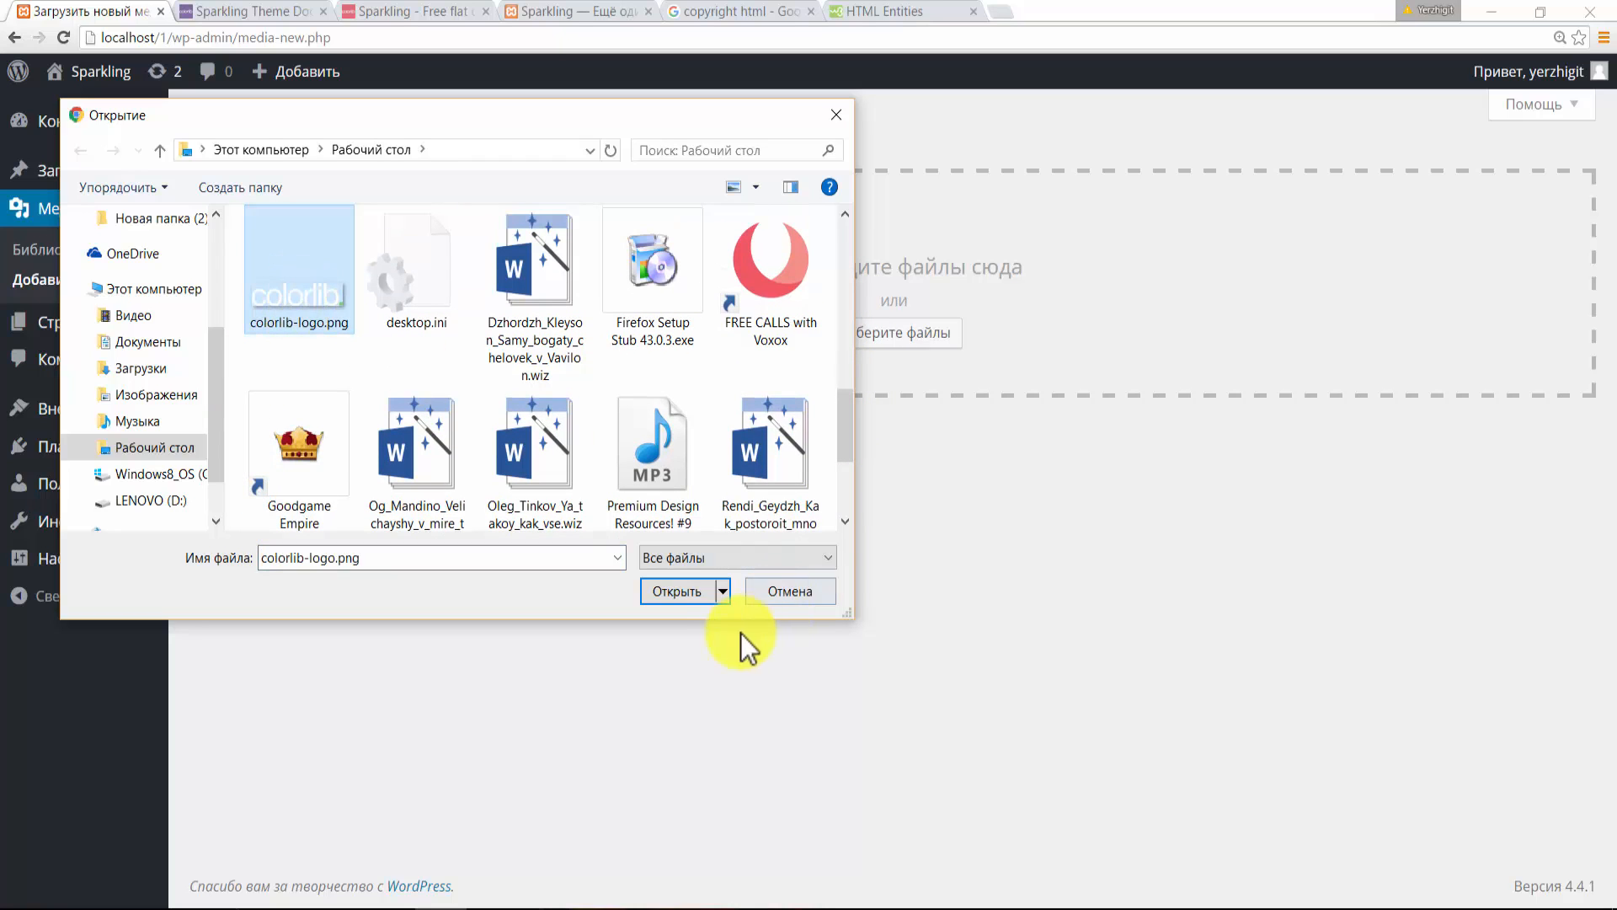
pyautogui.click(674, 592)
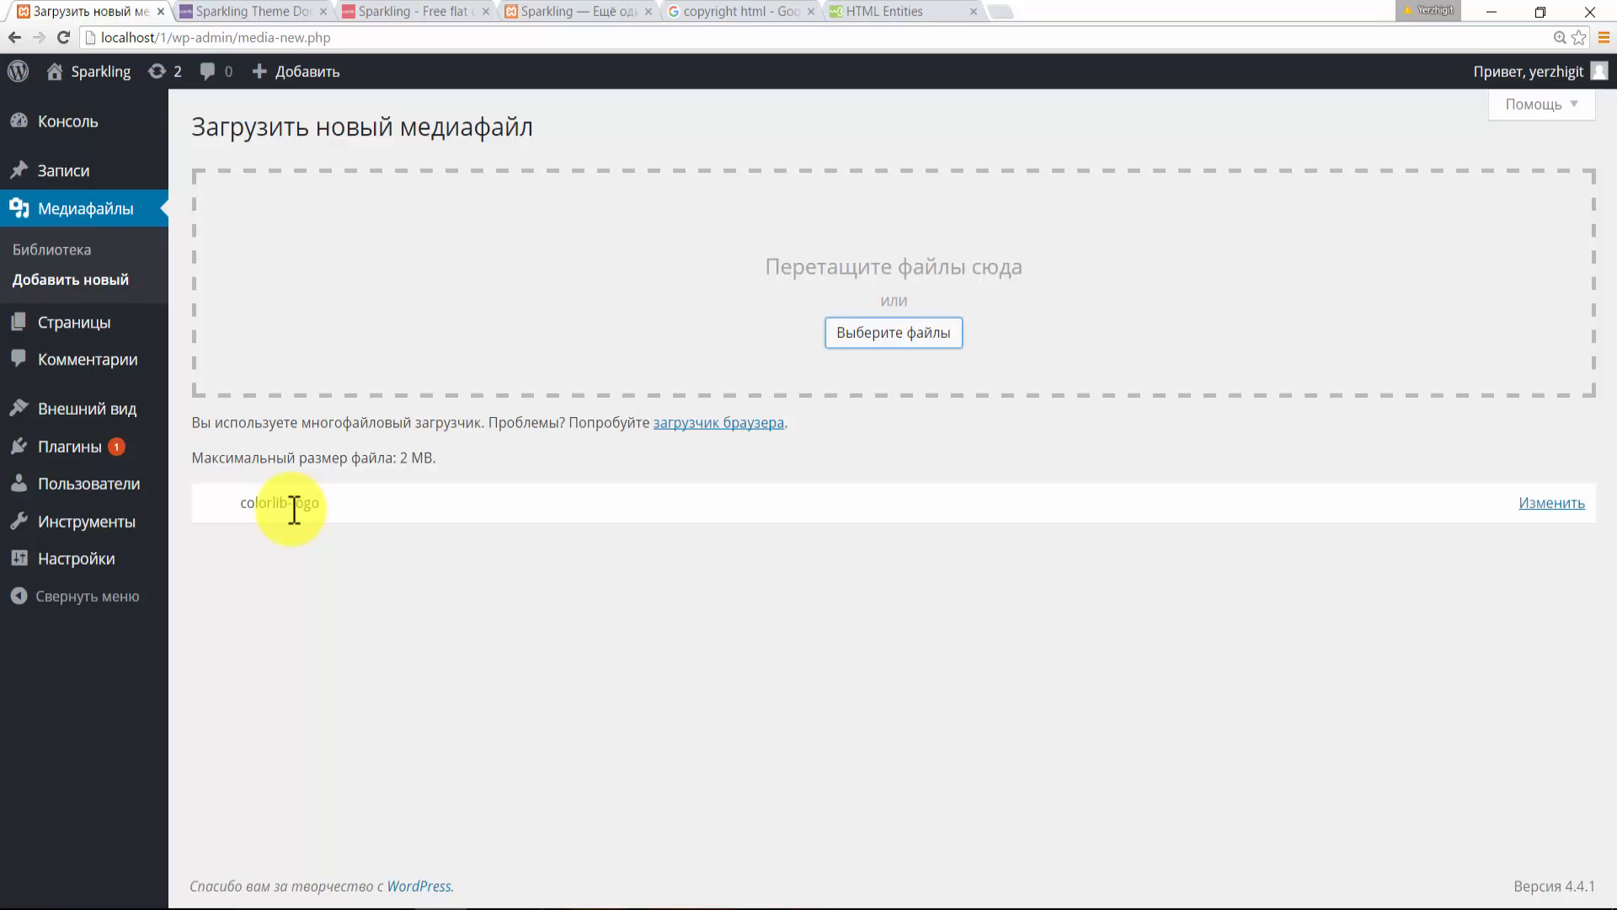
# - Open the uploaded colorlib-logo image for editing and copy its file URL
pyautogui.click(1541, 506)
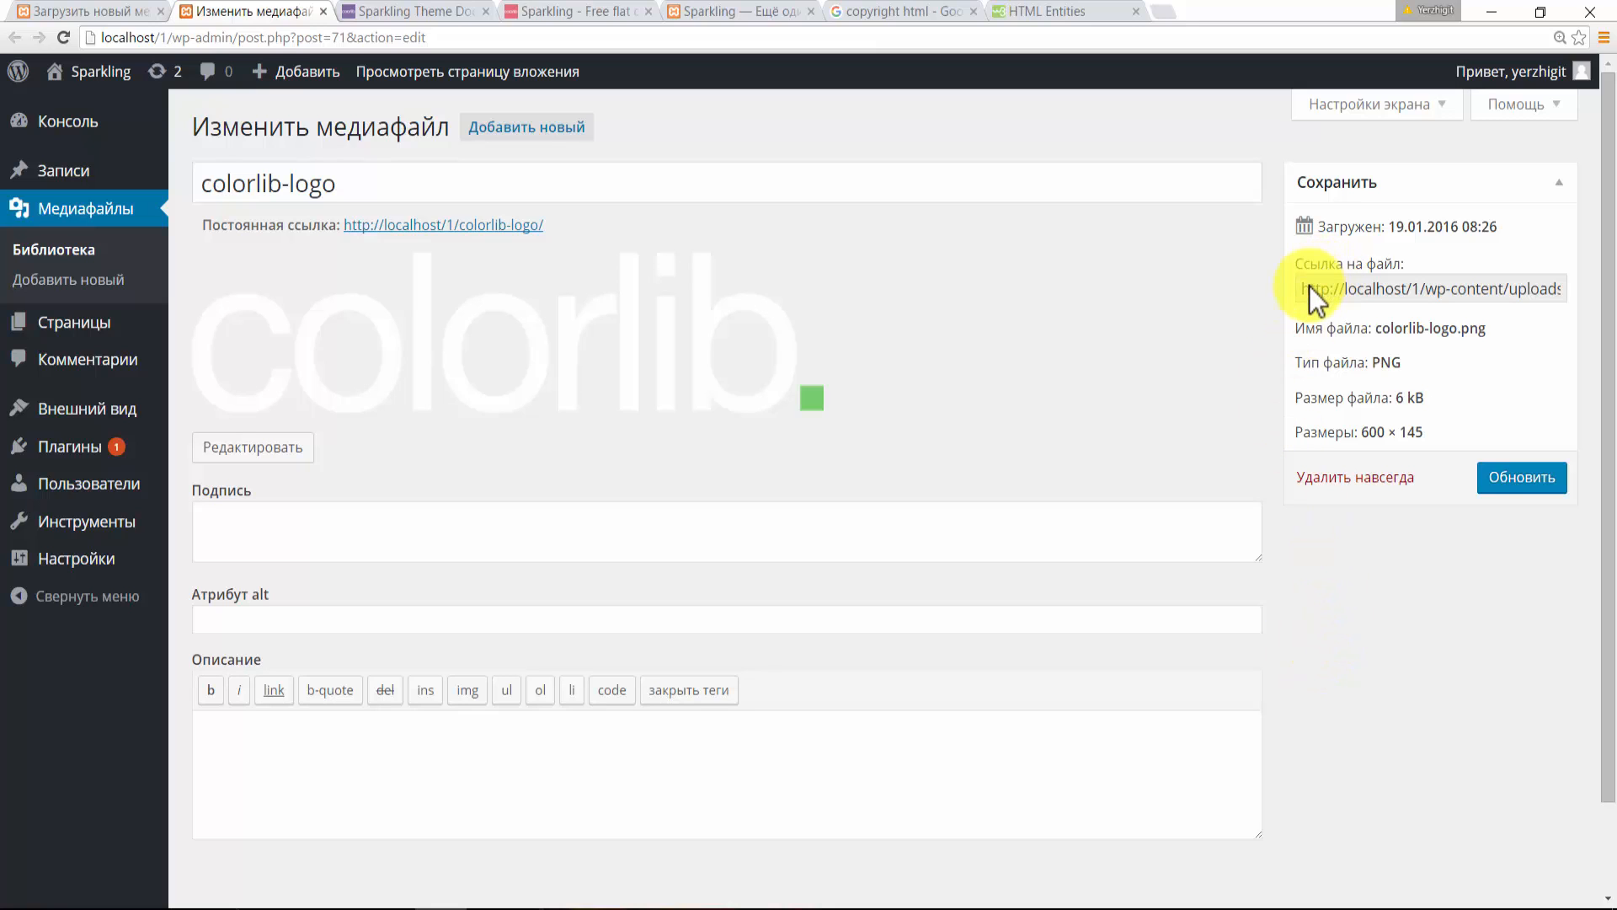
pyautogui.moveTo(1302, 288); pyautogui.dragTo(1586, 289)
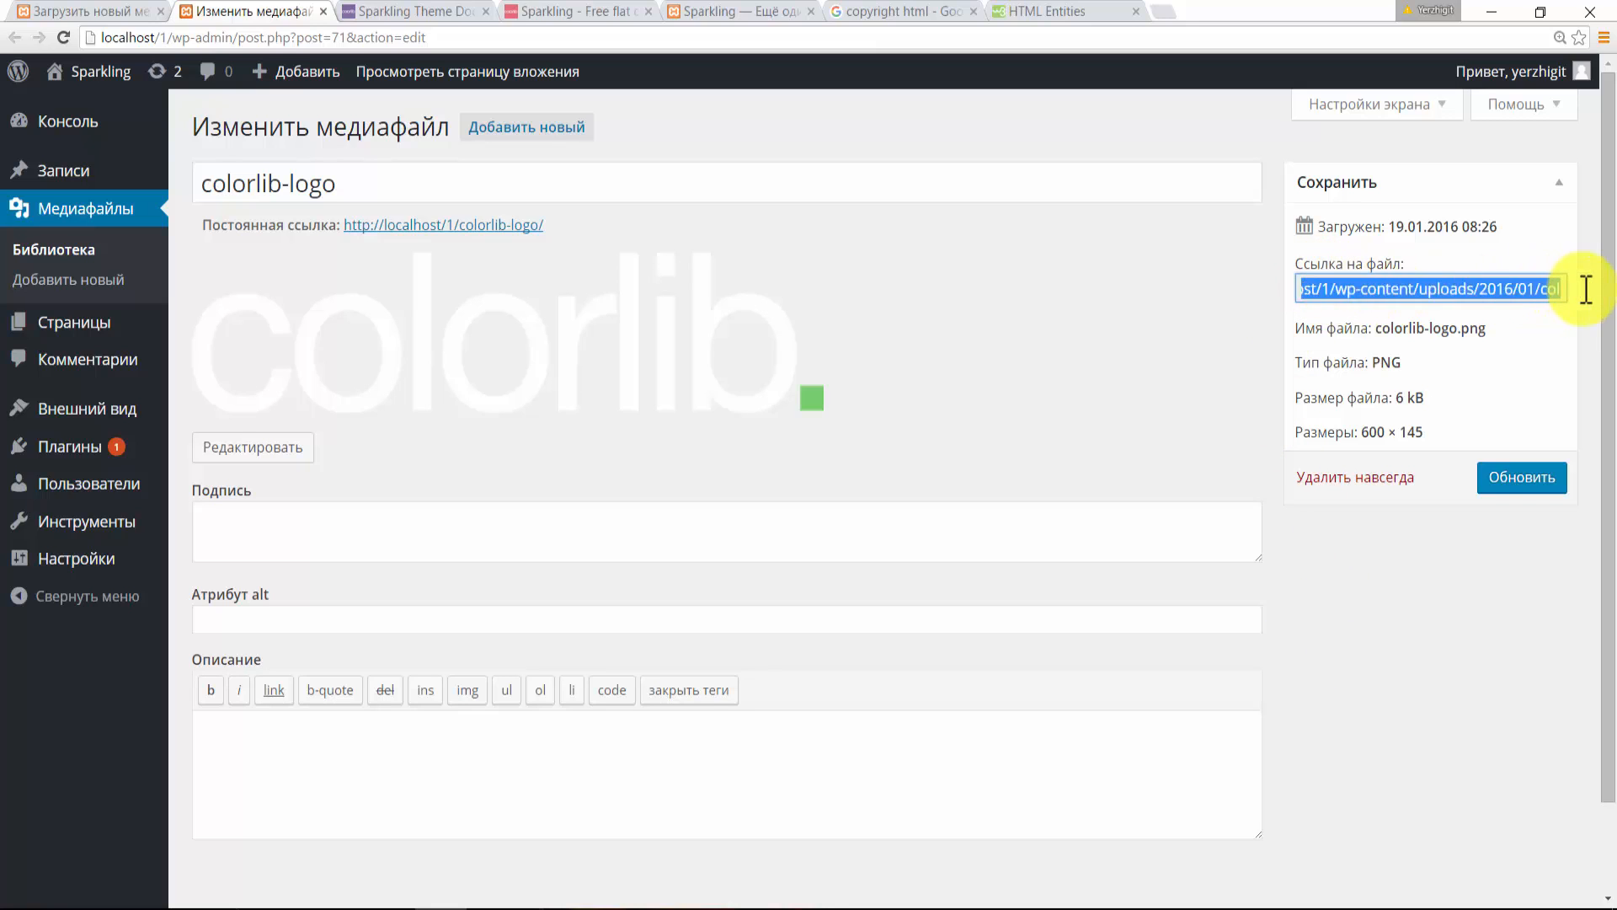
pyautogui.rightClick(1483, 287)
pyautogui.click(1461, 304)
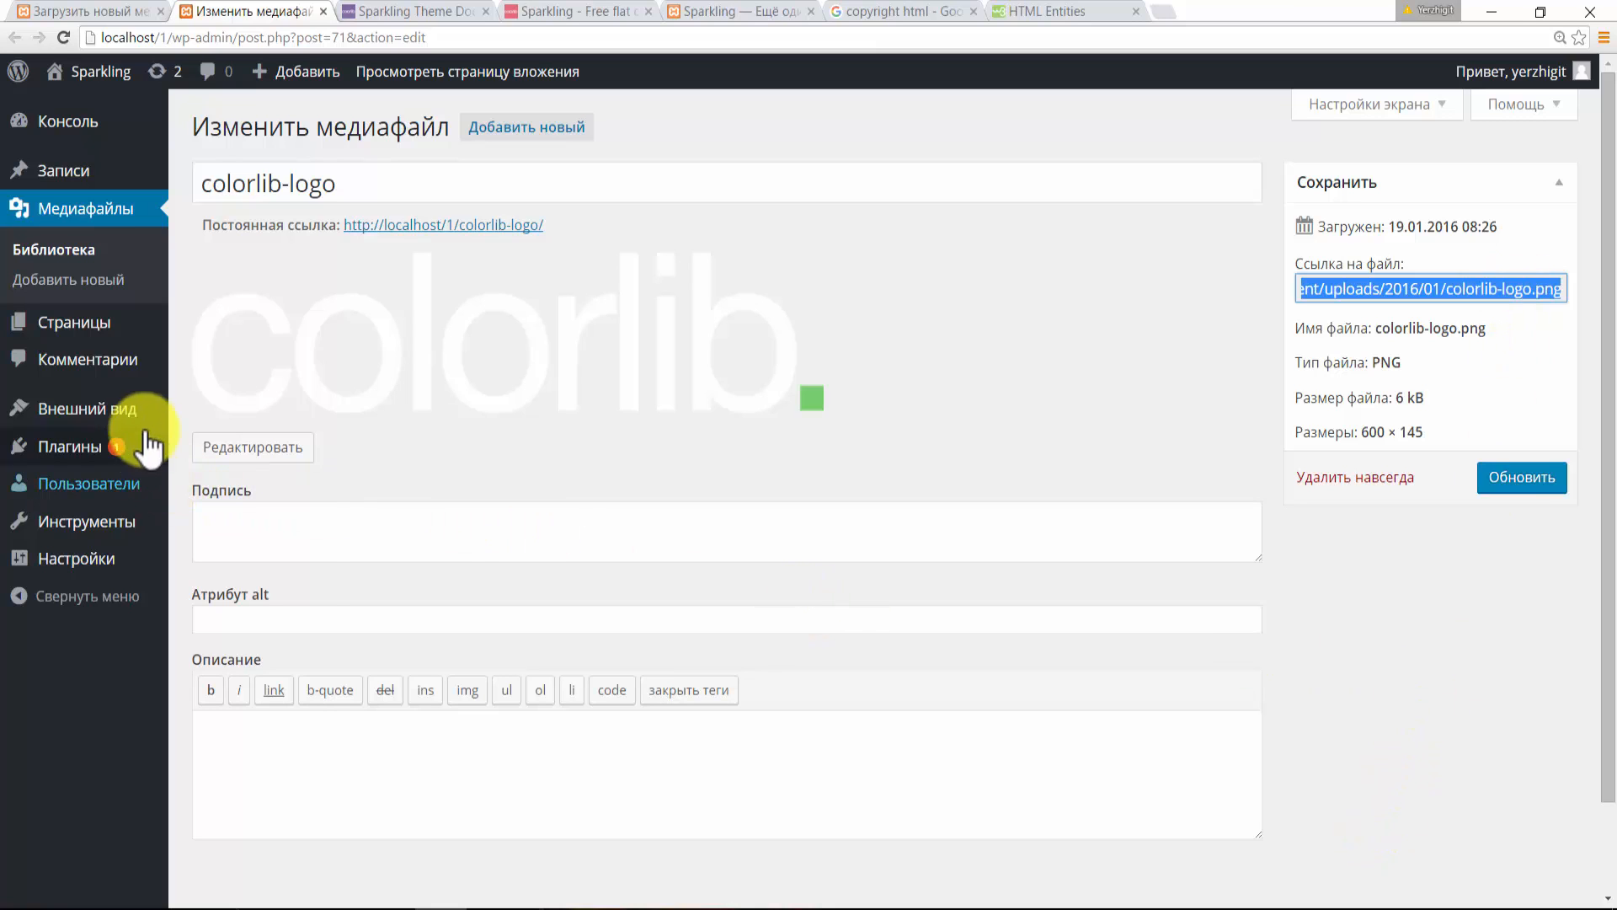
# - Clear the title of the Colorlib text widget in the third footer widget area
pyautogui.moveTo(137, 412)
pyautogui.click(217, 474)
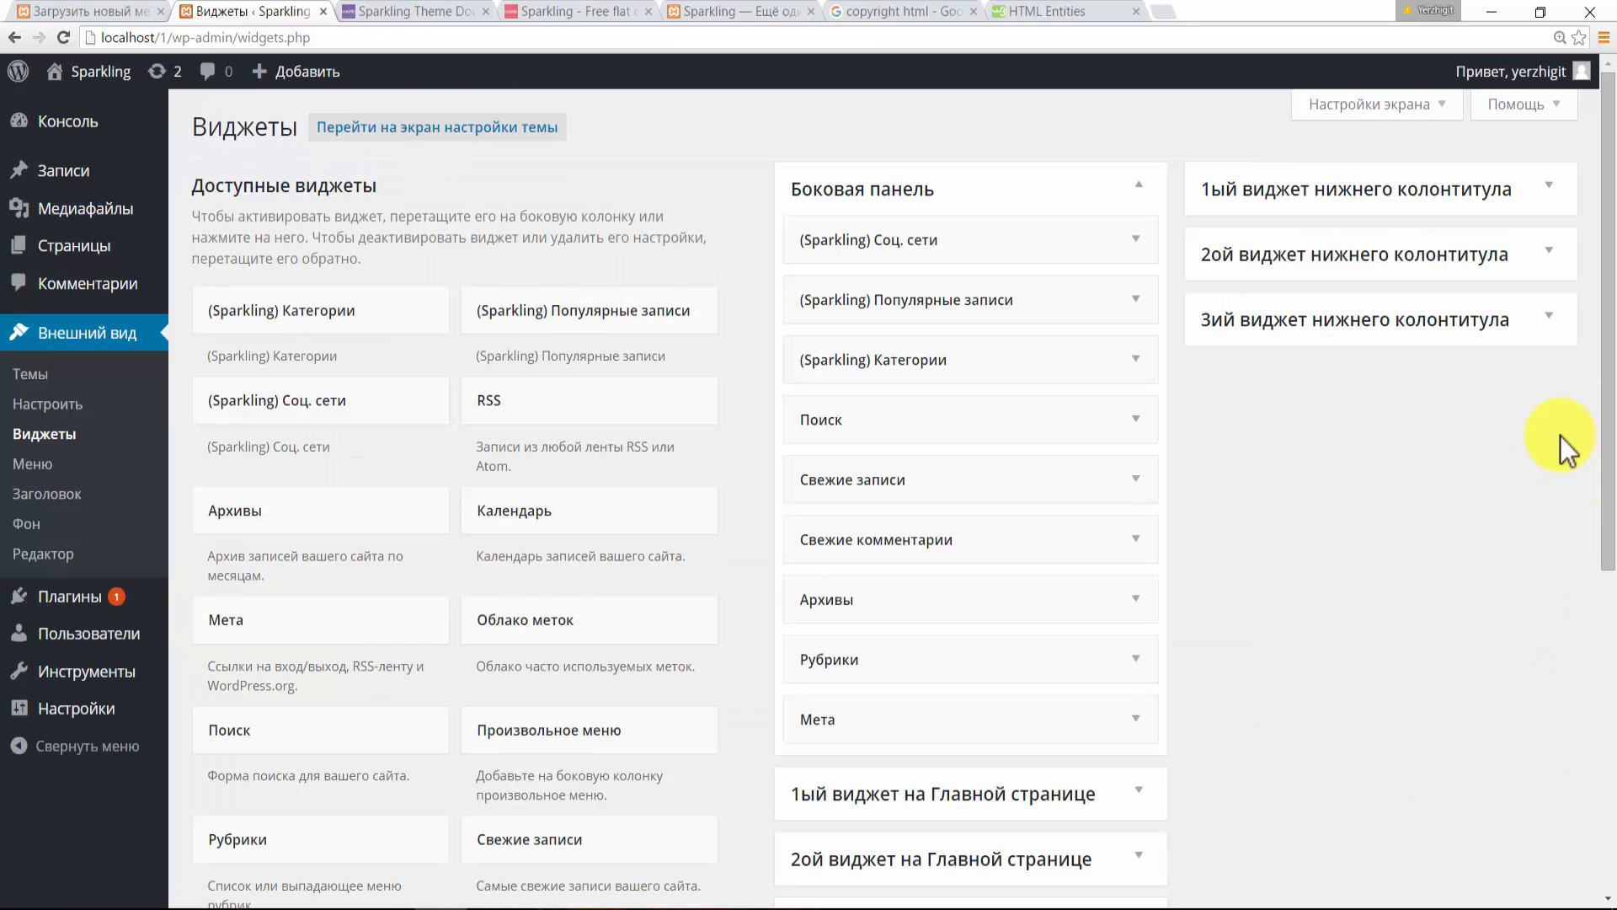
pyautogui.click(1548, 320)
pyautogui.click(1547, 403)
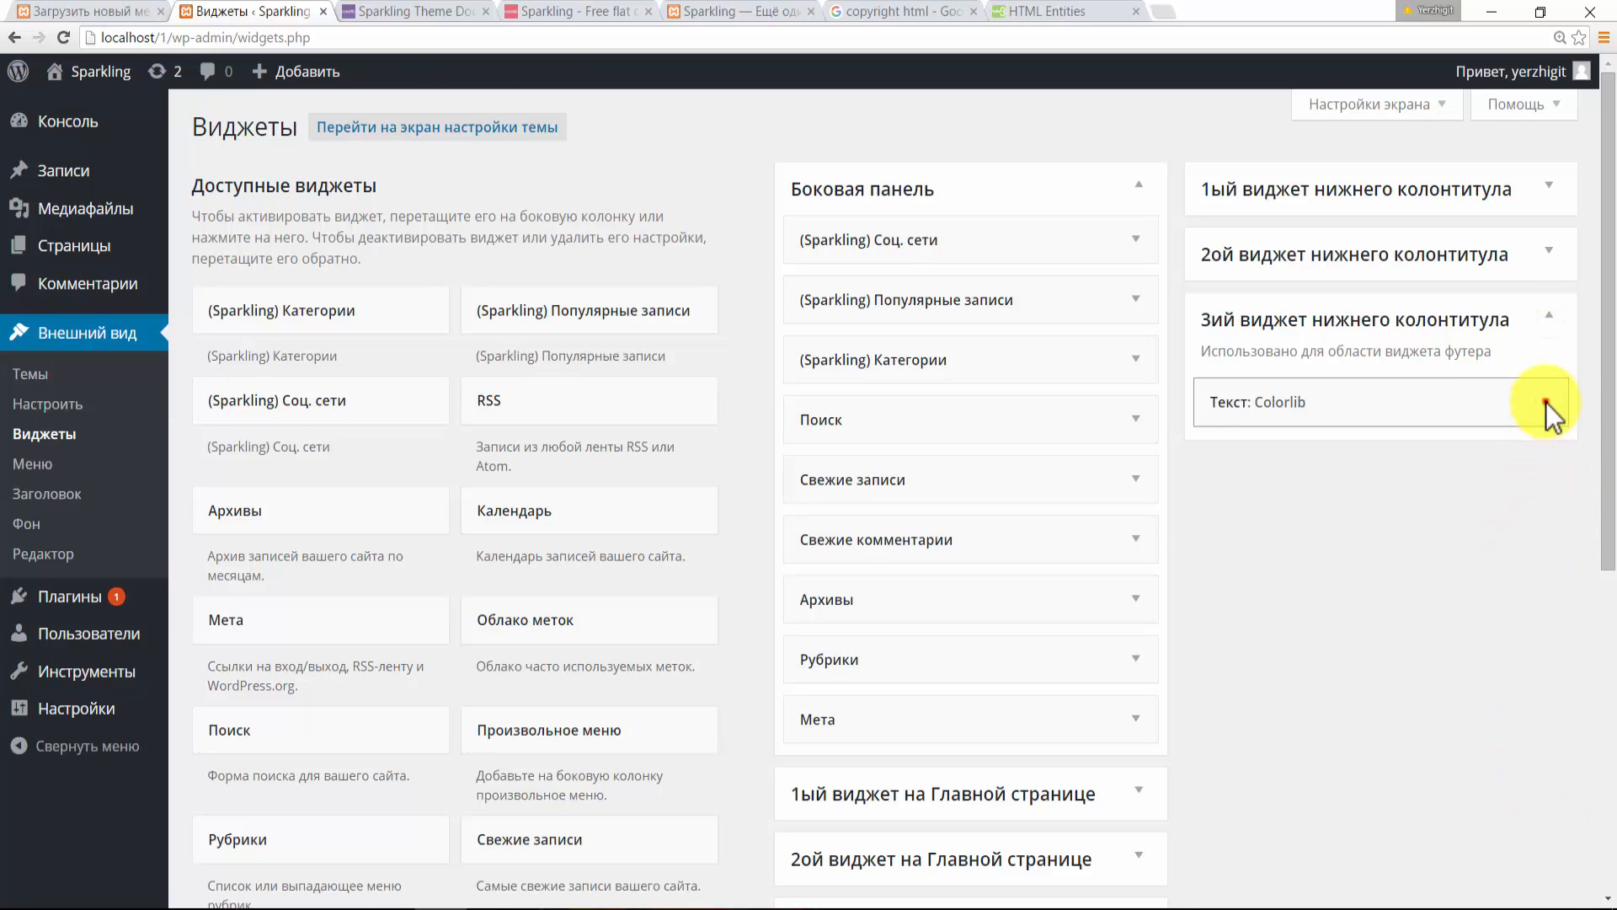
pyautogui.click(1278, 483)
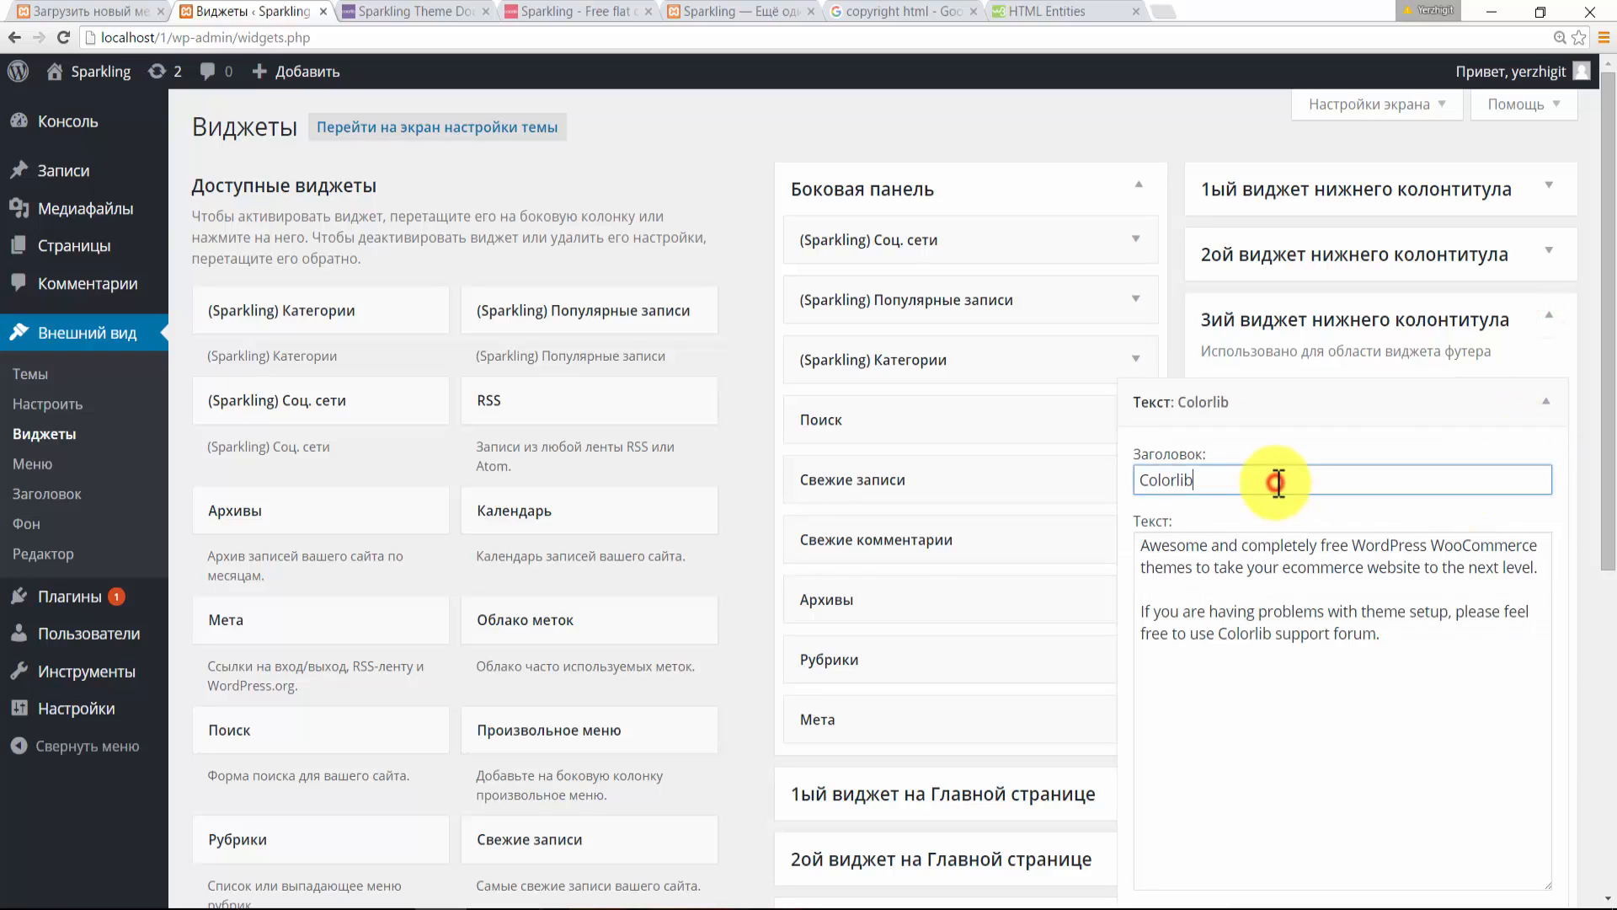
pyautogui.press('BackSpace')
pyautogui.press('BackSpace')
pyautogui.press('BackSpace')
pyautogui.press('BackSpace')
pyautogui.press('BackSpace')
pyautogui.click(1162, 543)
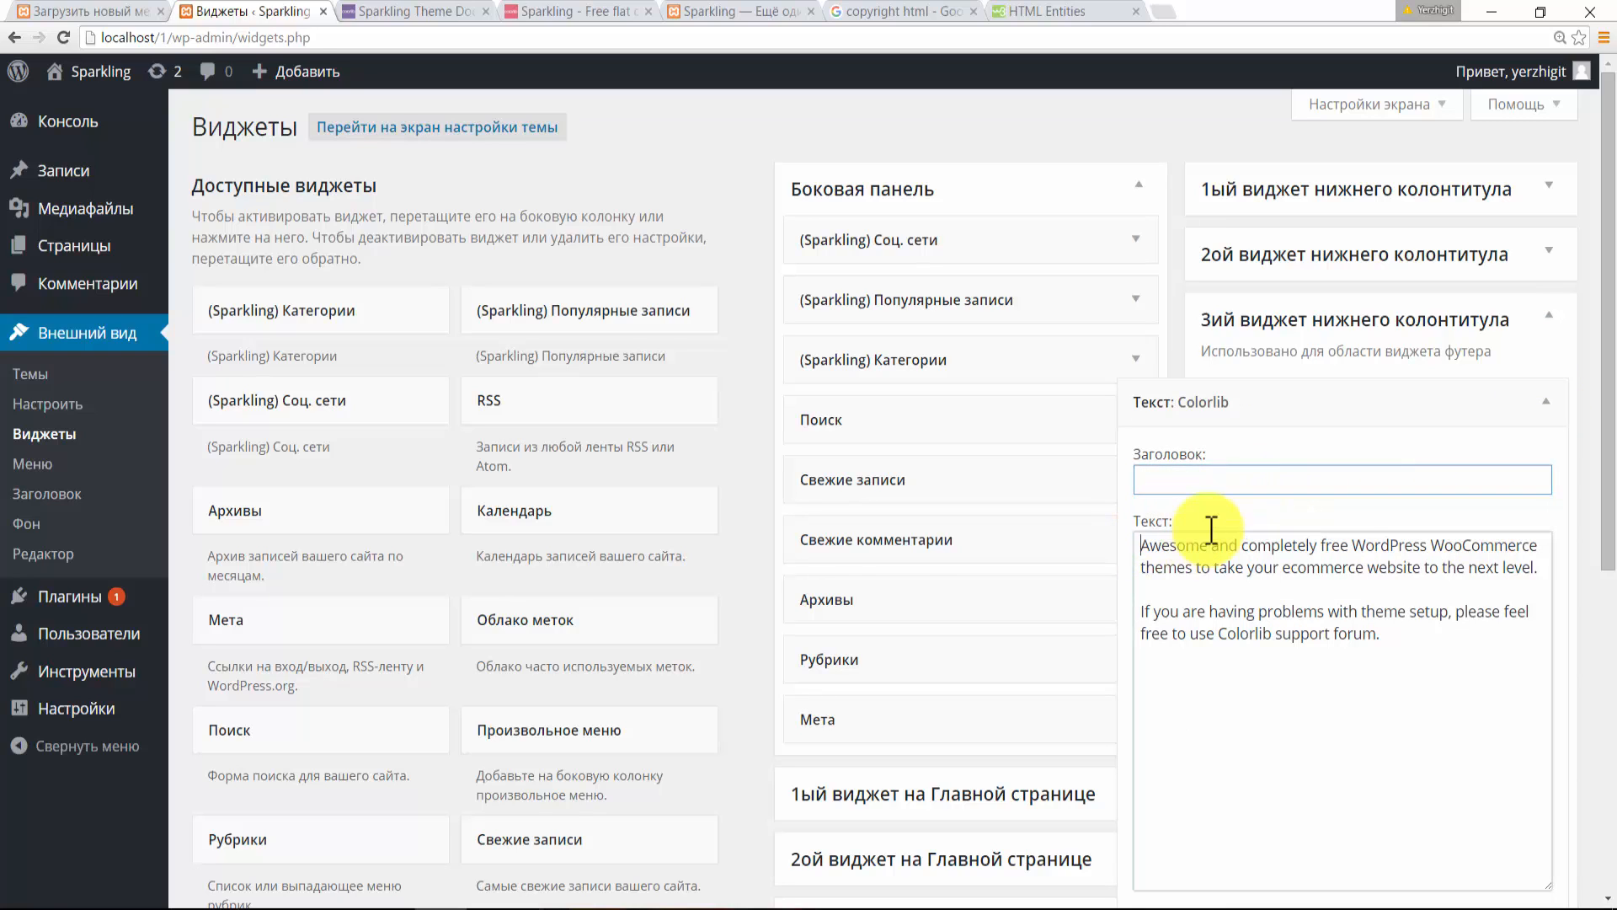
pyautogui.press('Return')
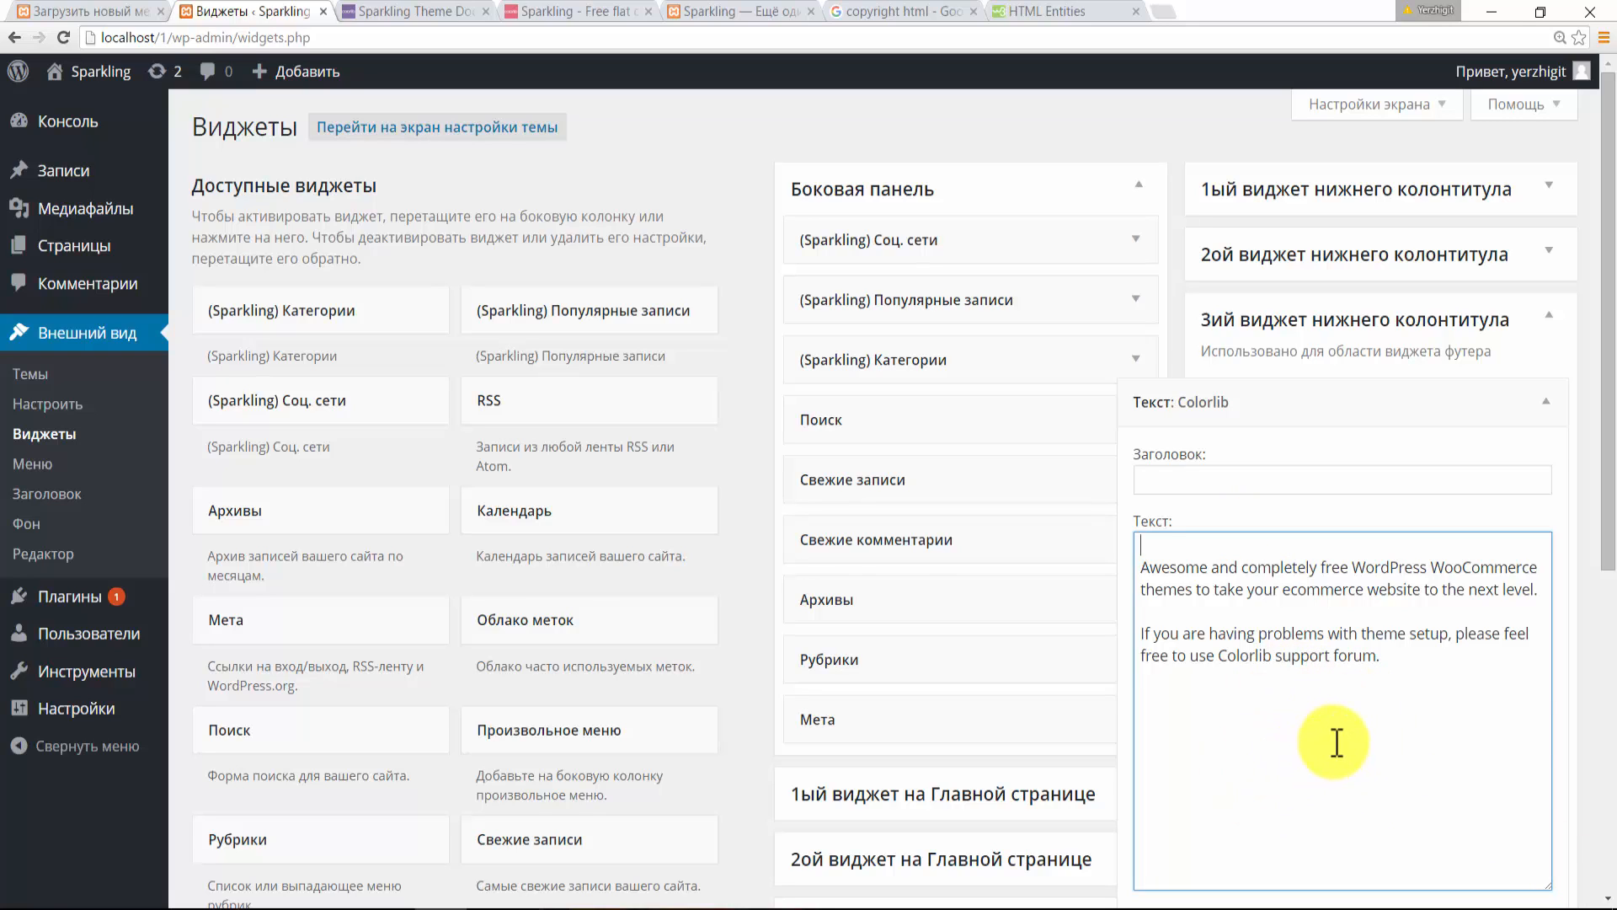
pyautogui.press('Return')
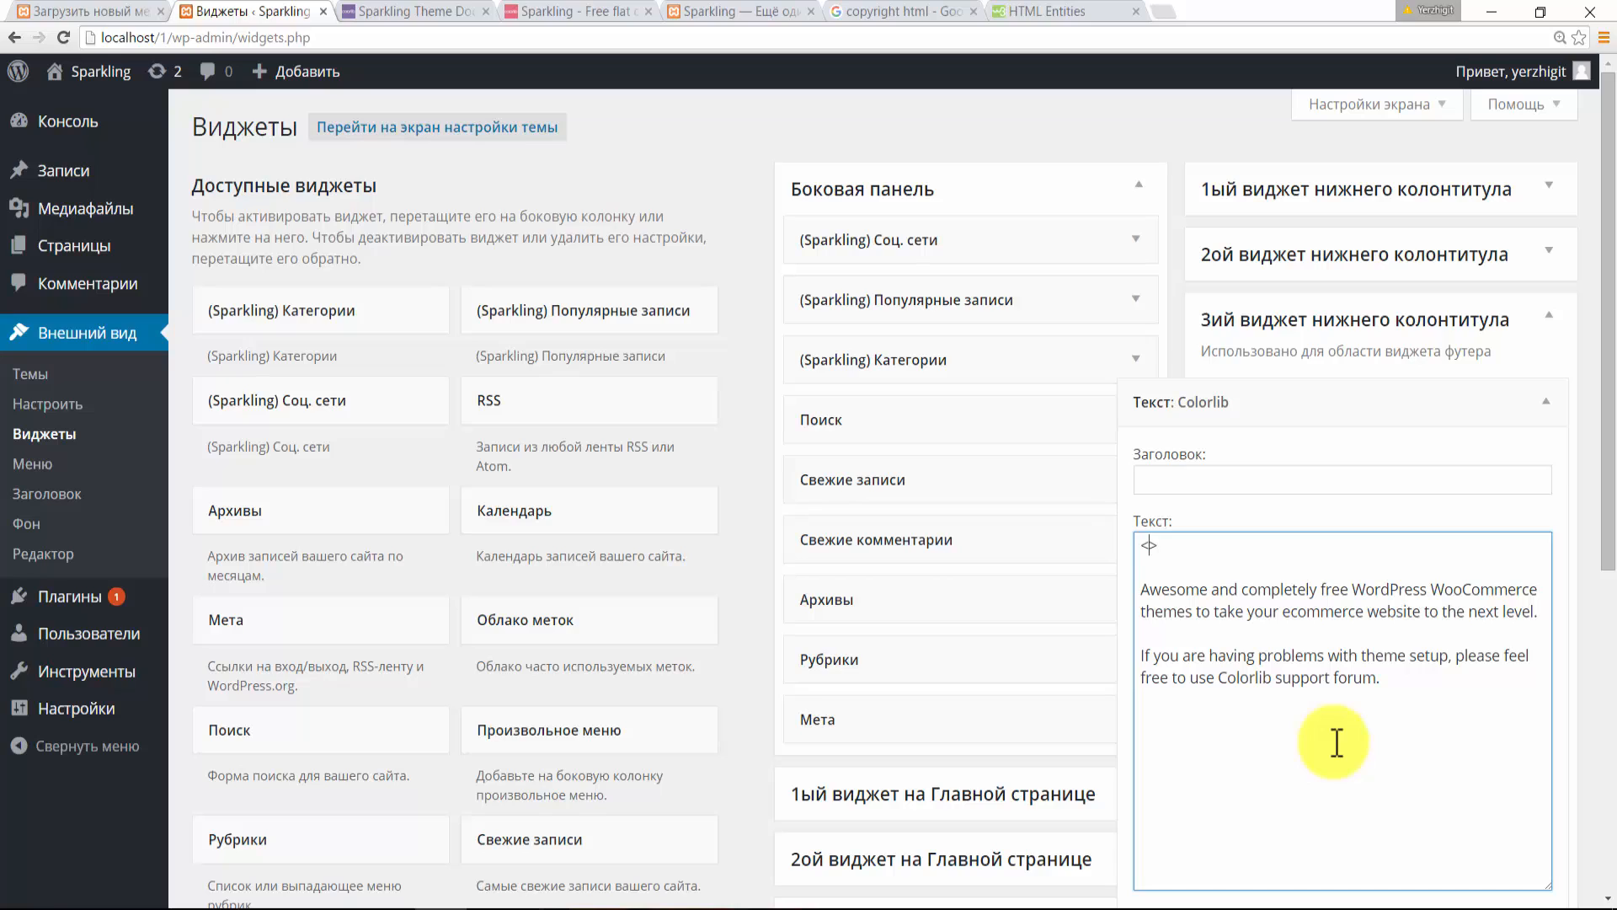
pyautogui.write('mg')
pyautogui.write('src="')
pyautogui.hotkey('ctrl', 'v')
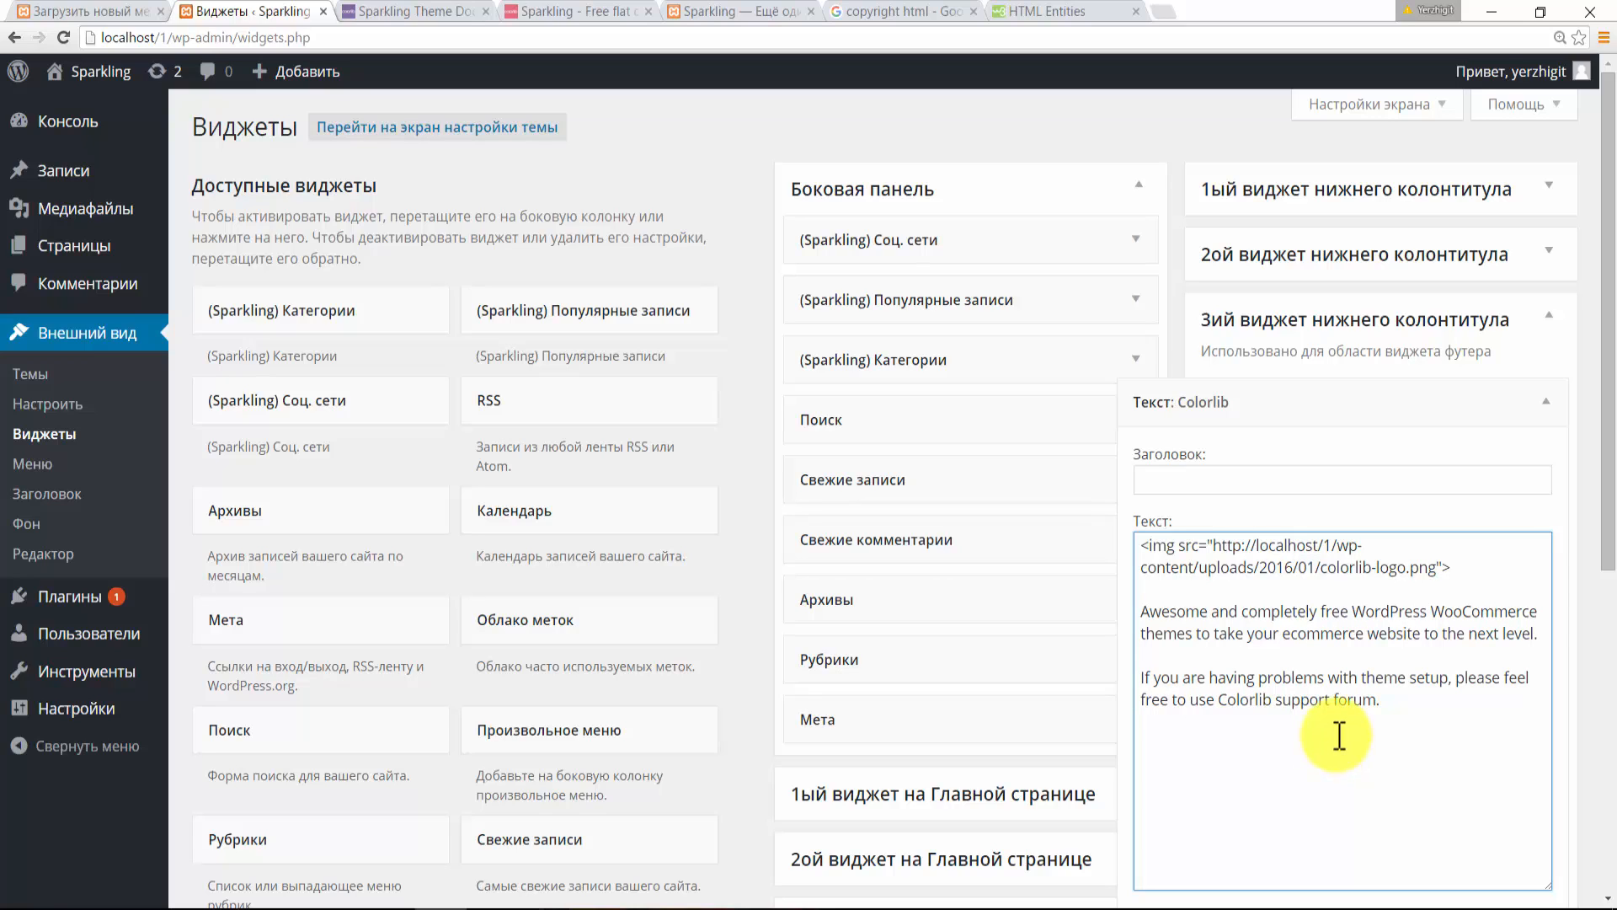
pyautogui.moveTo(1615, 494); pyautogui.dragTo(1615, 668)
pyautogui.click(1504, 695)
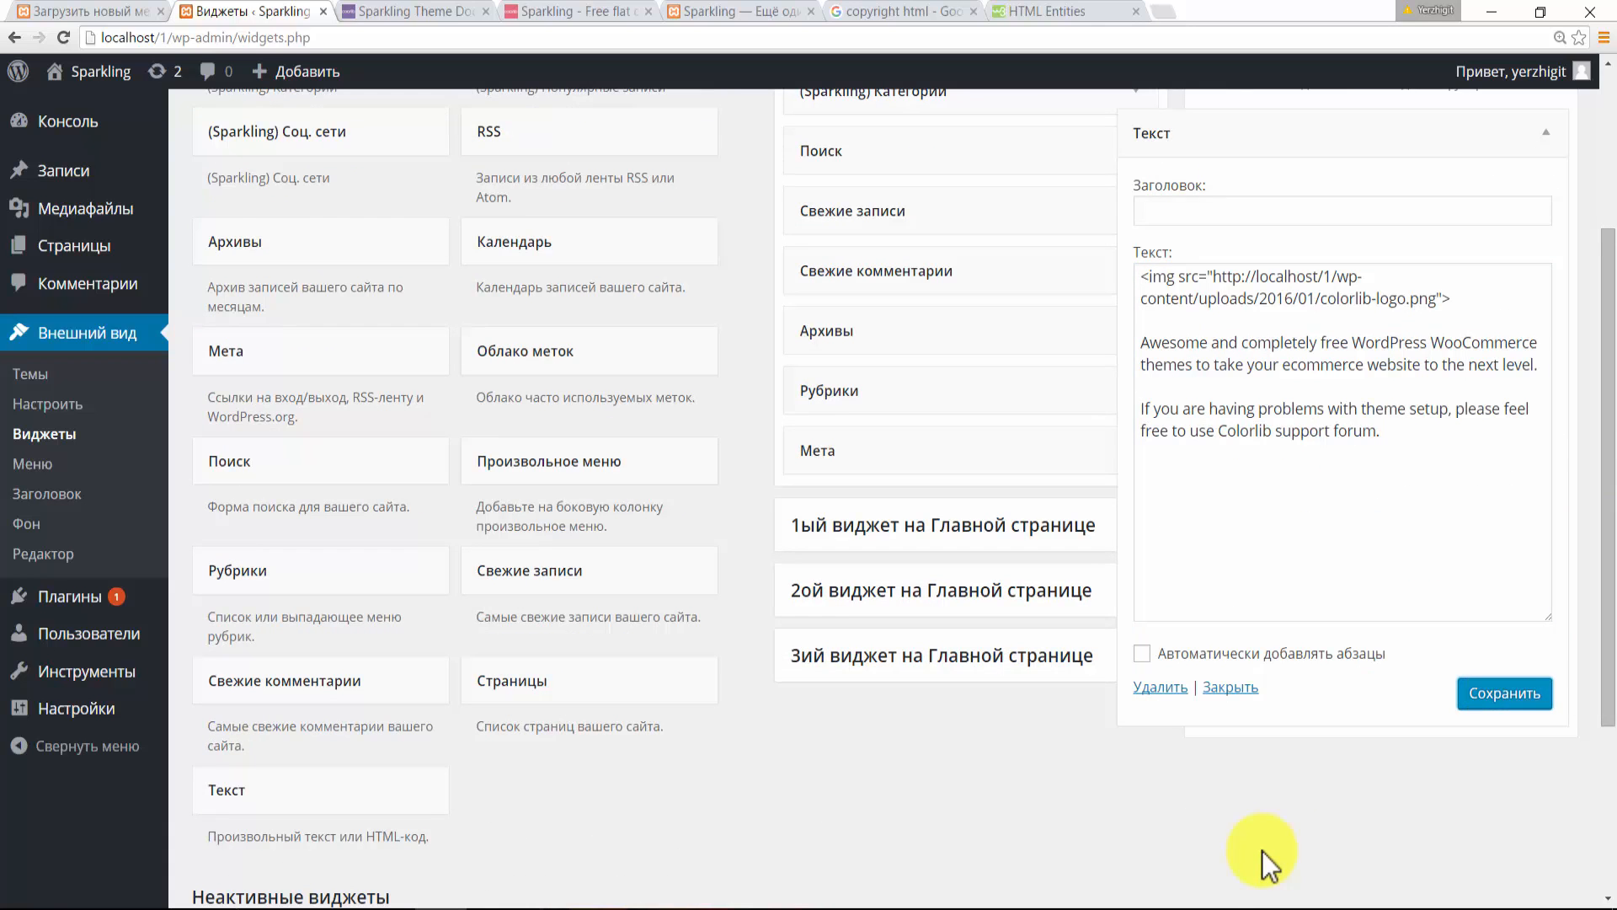
# - Reload the local home page and compare its footer logo and widgets with the Colorlib demo's footer
pyautogui.click(737, 11)
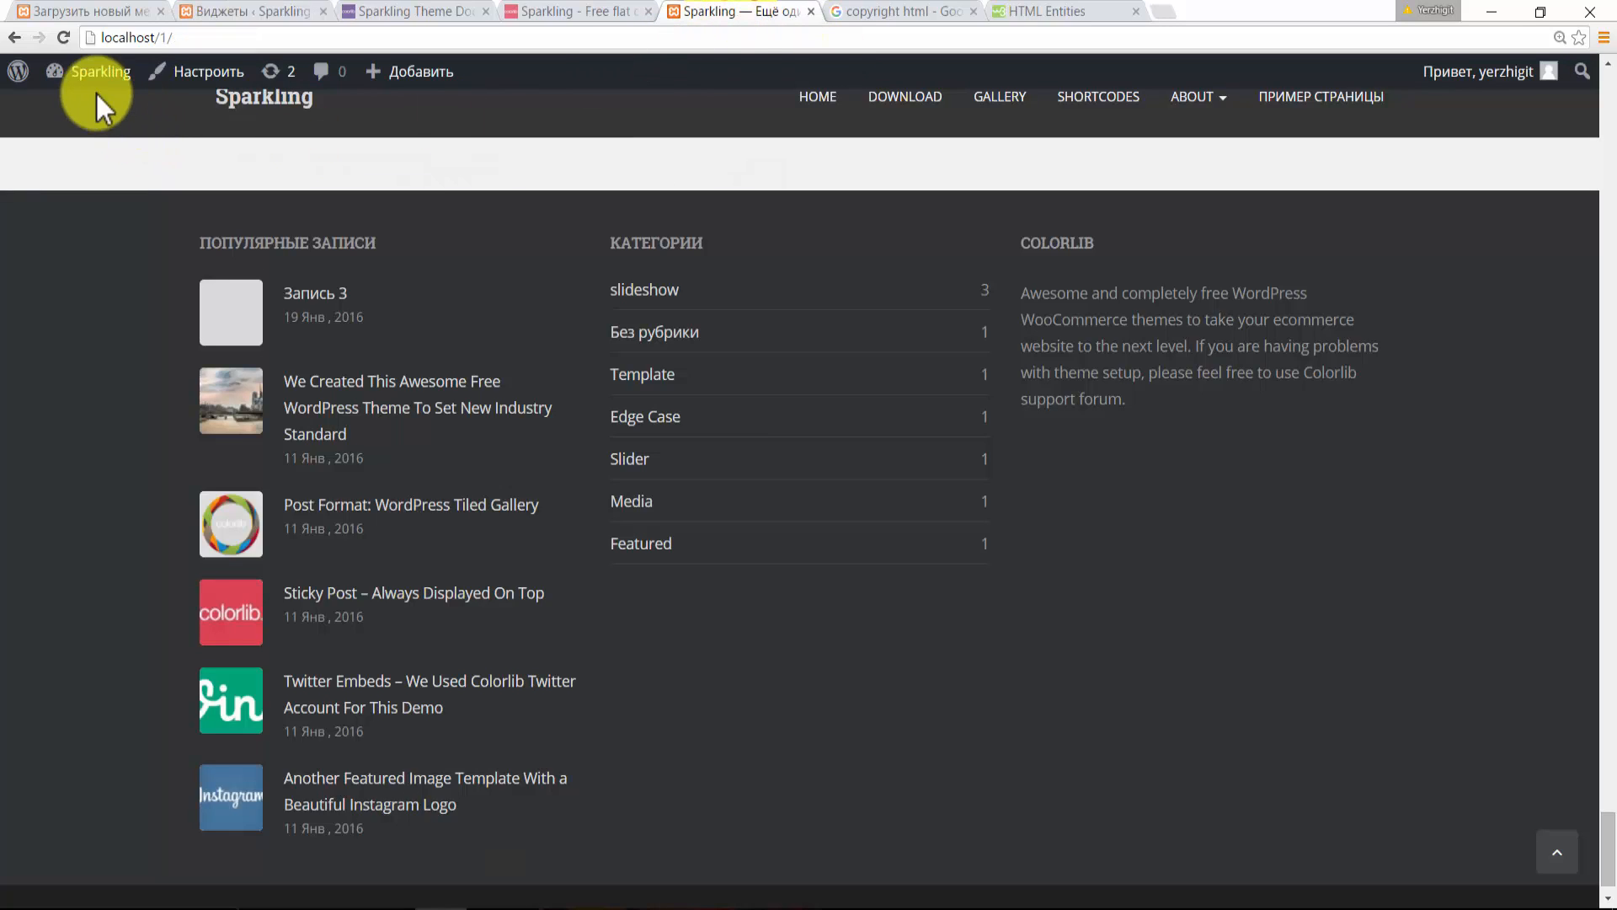
pyautogui.click(63, 37)
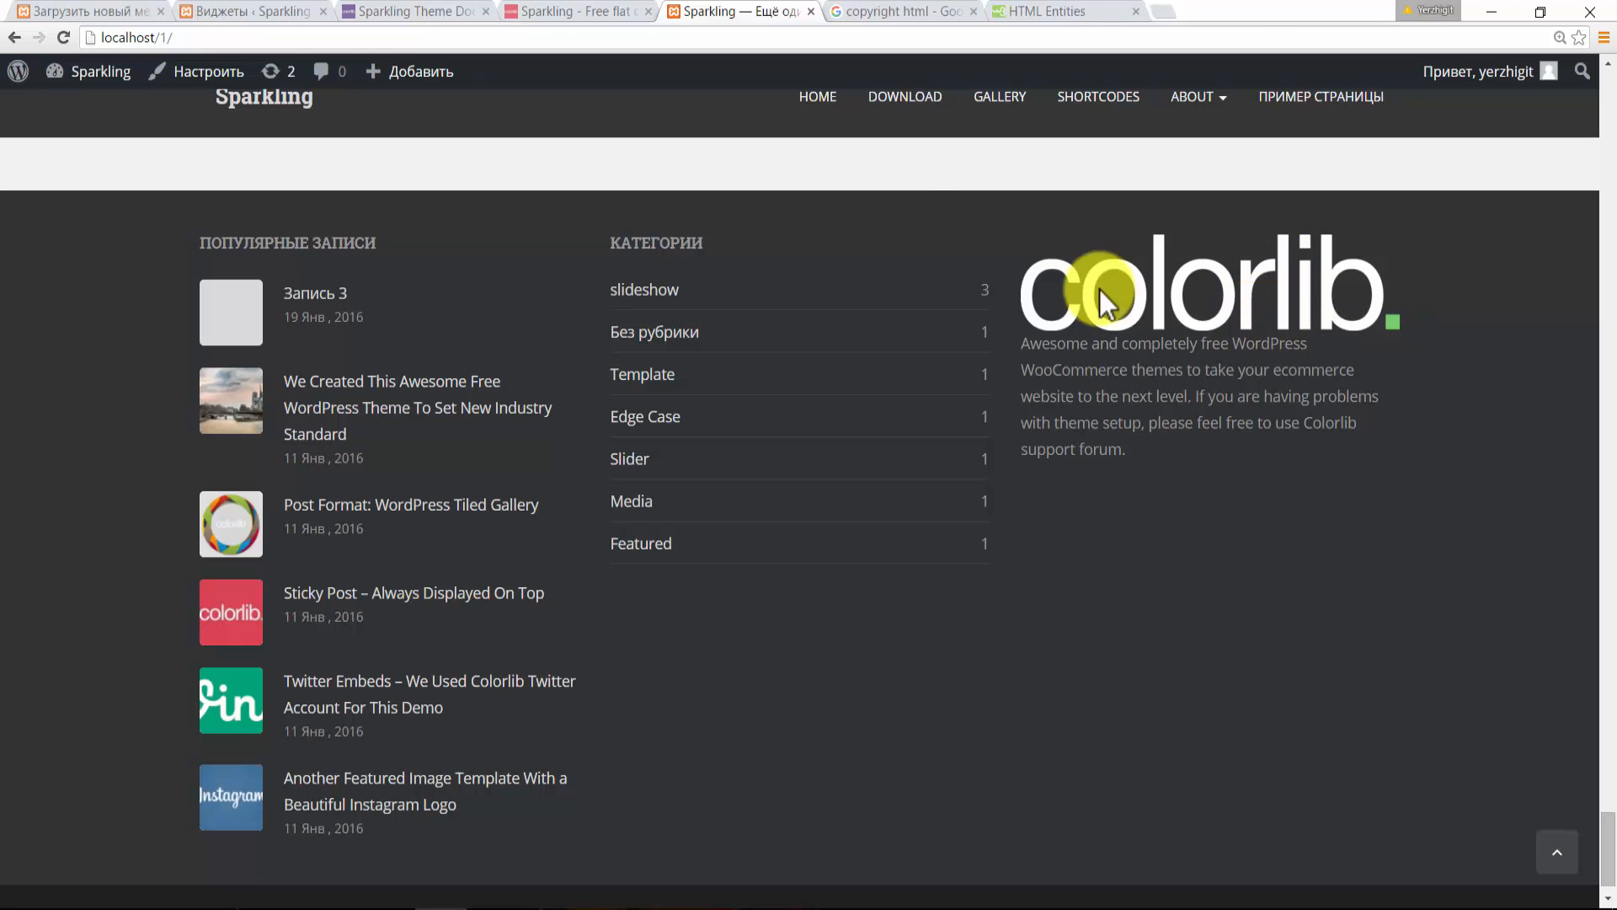
pyautogui.click(588, 12)
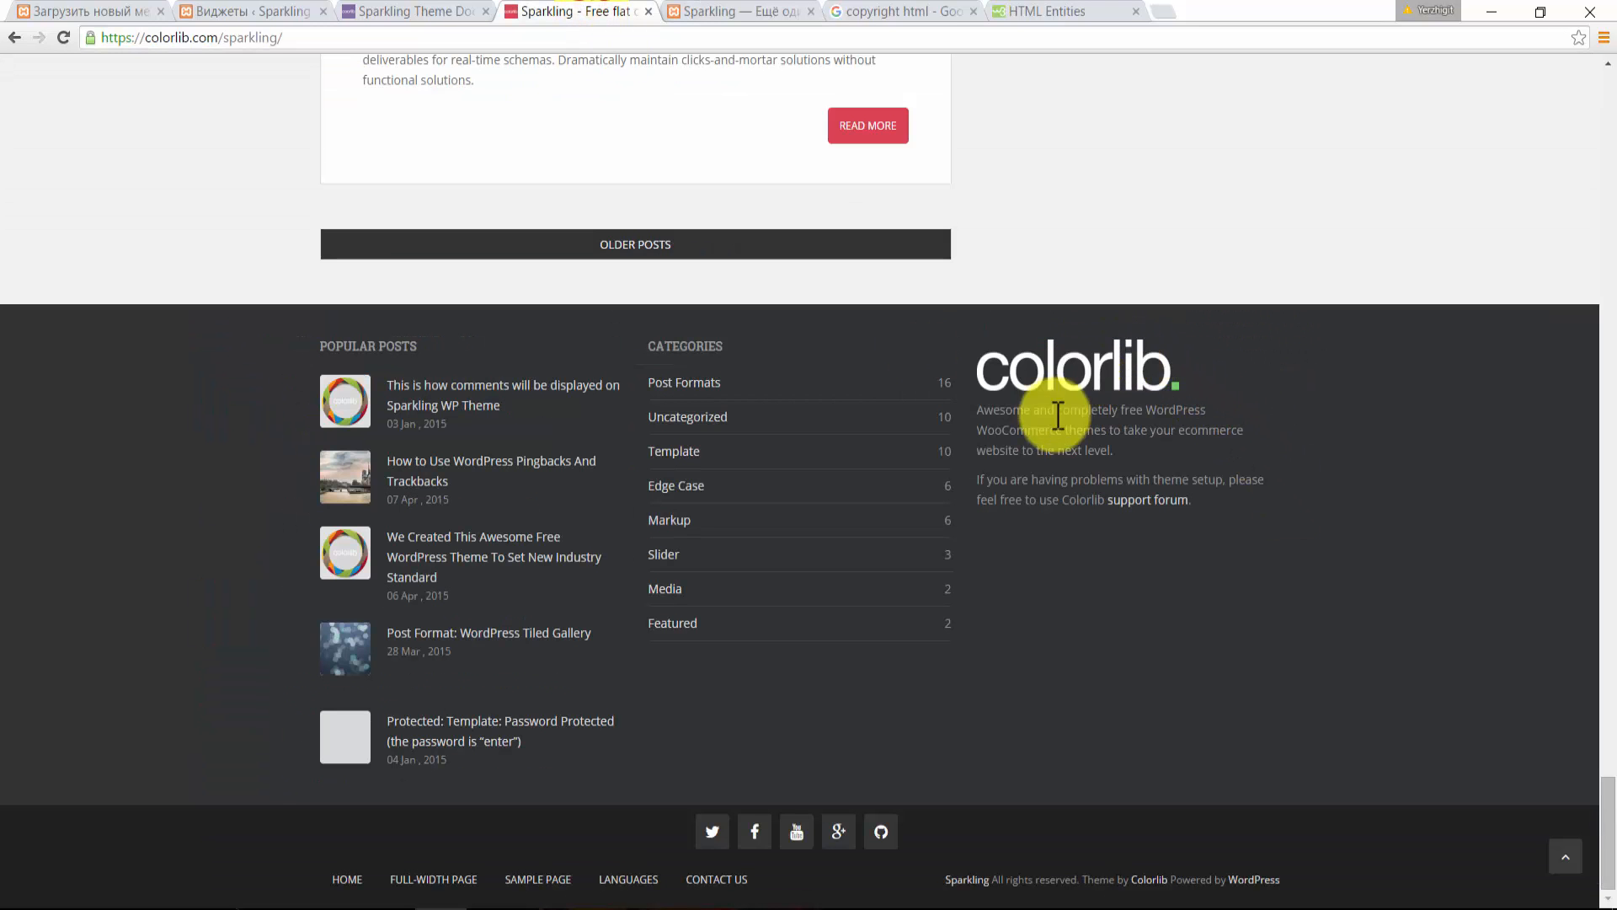
pyautogui.click(698, 12)
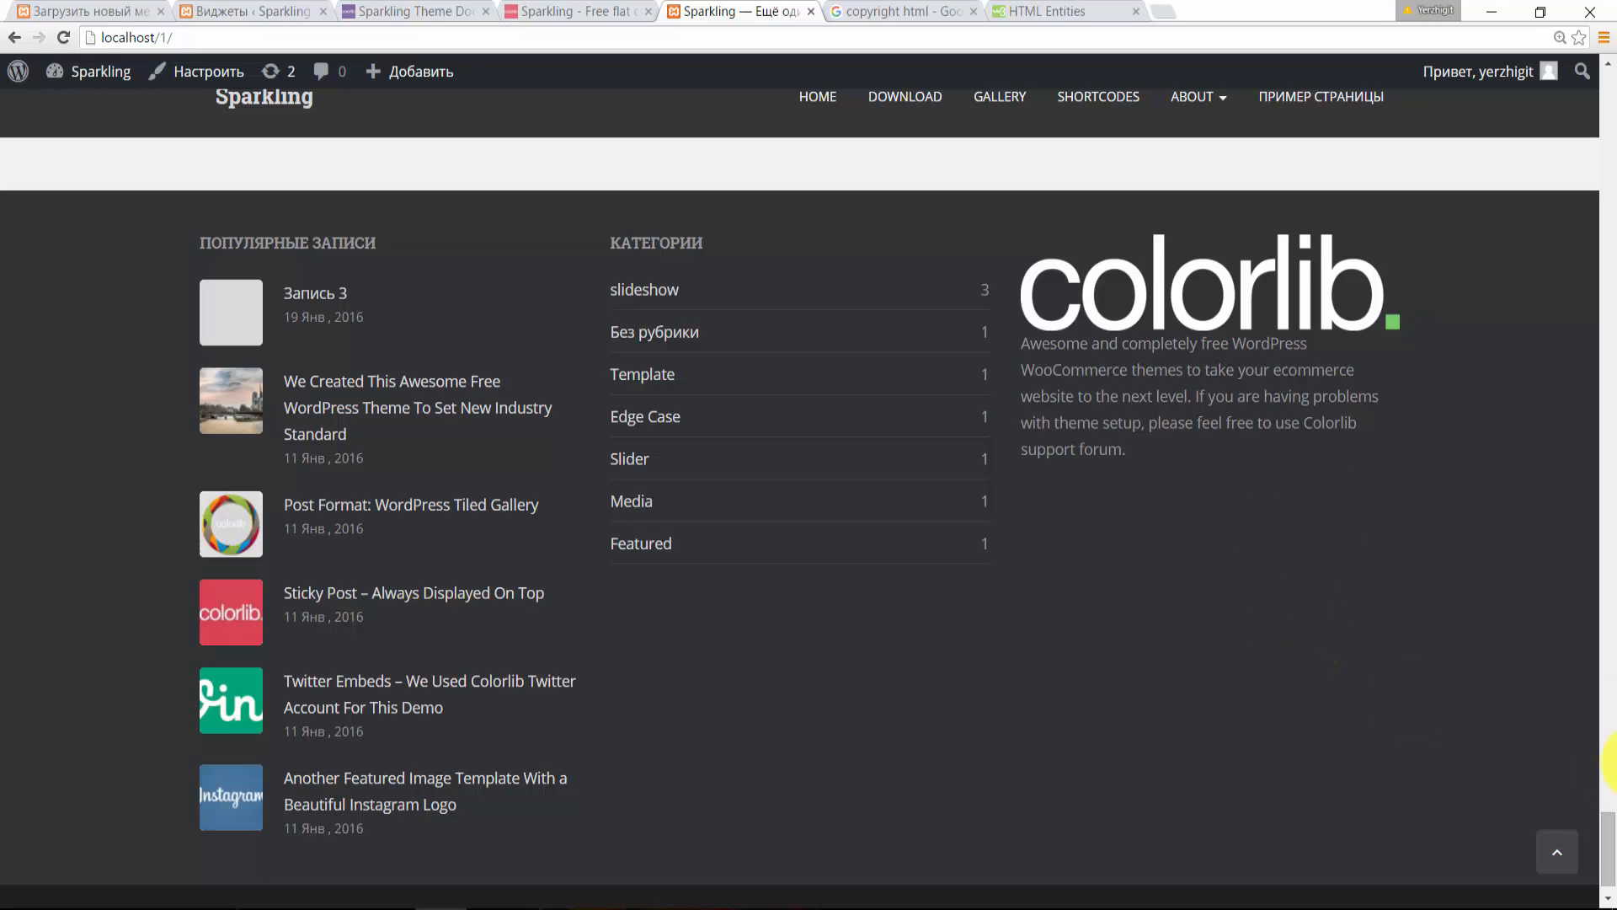
pyautogui.scroll(-1, 1592, 821)
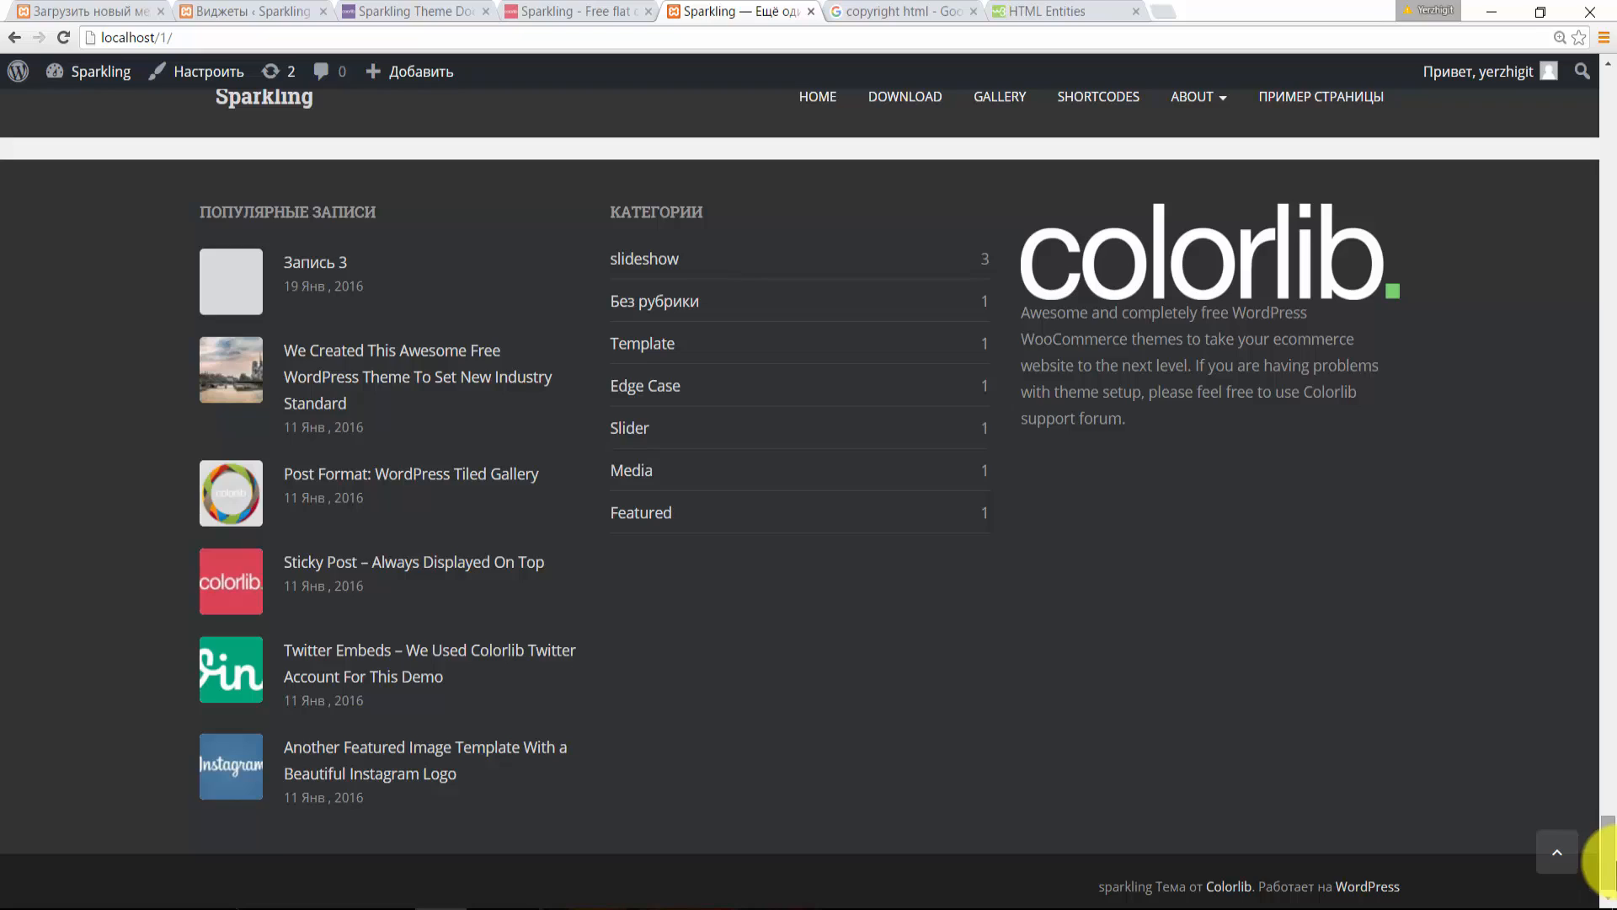
pyautogui.moveTo(1608, 859); pyautogui.dragTo(1612, 101)
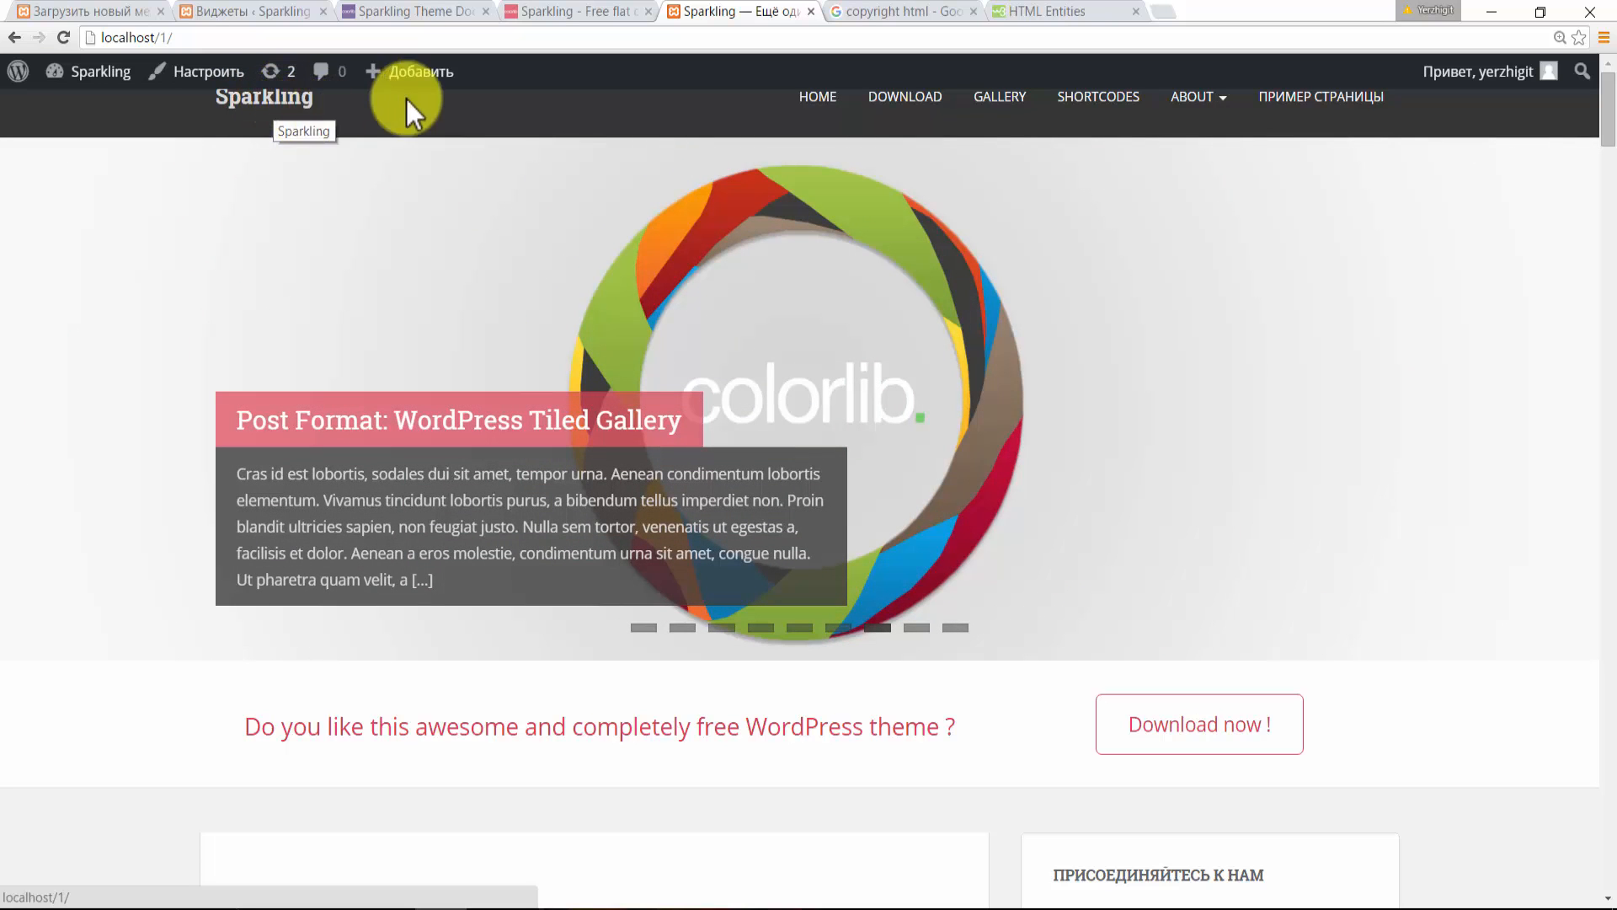
# - Open the theme customizer and look through the layout, header (Верхний колонтитул) and other (Другие) settings in Sparkling Options
pyautogui.click(100, 11)
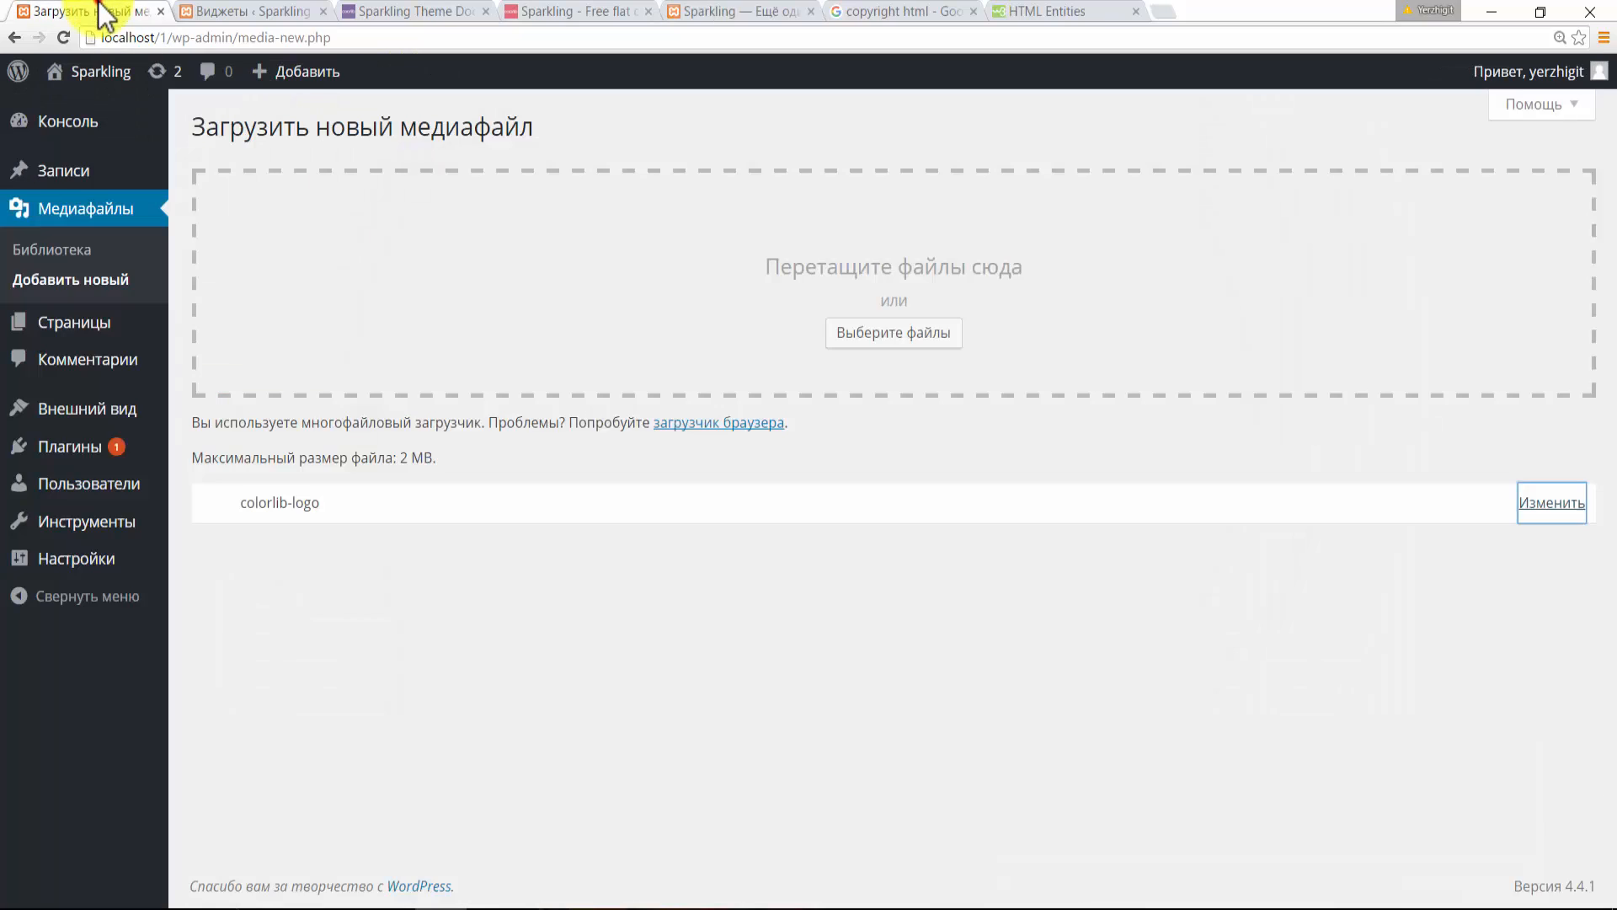
pyautogui.moveTo(104, 413)
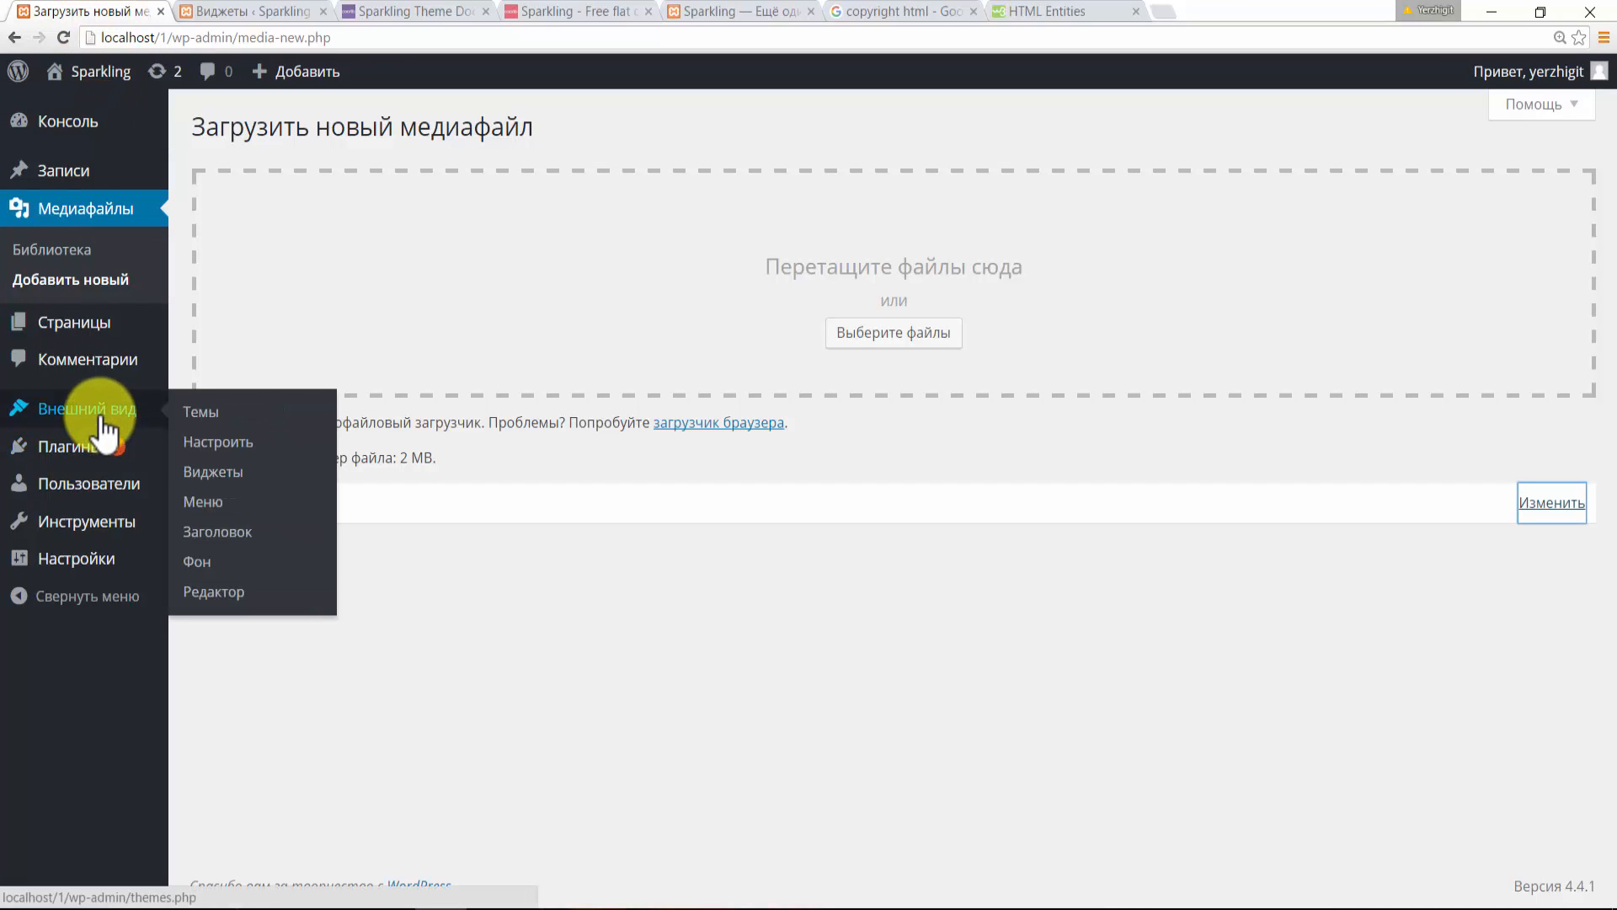
pyautogui.click(102, 417)
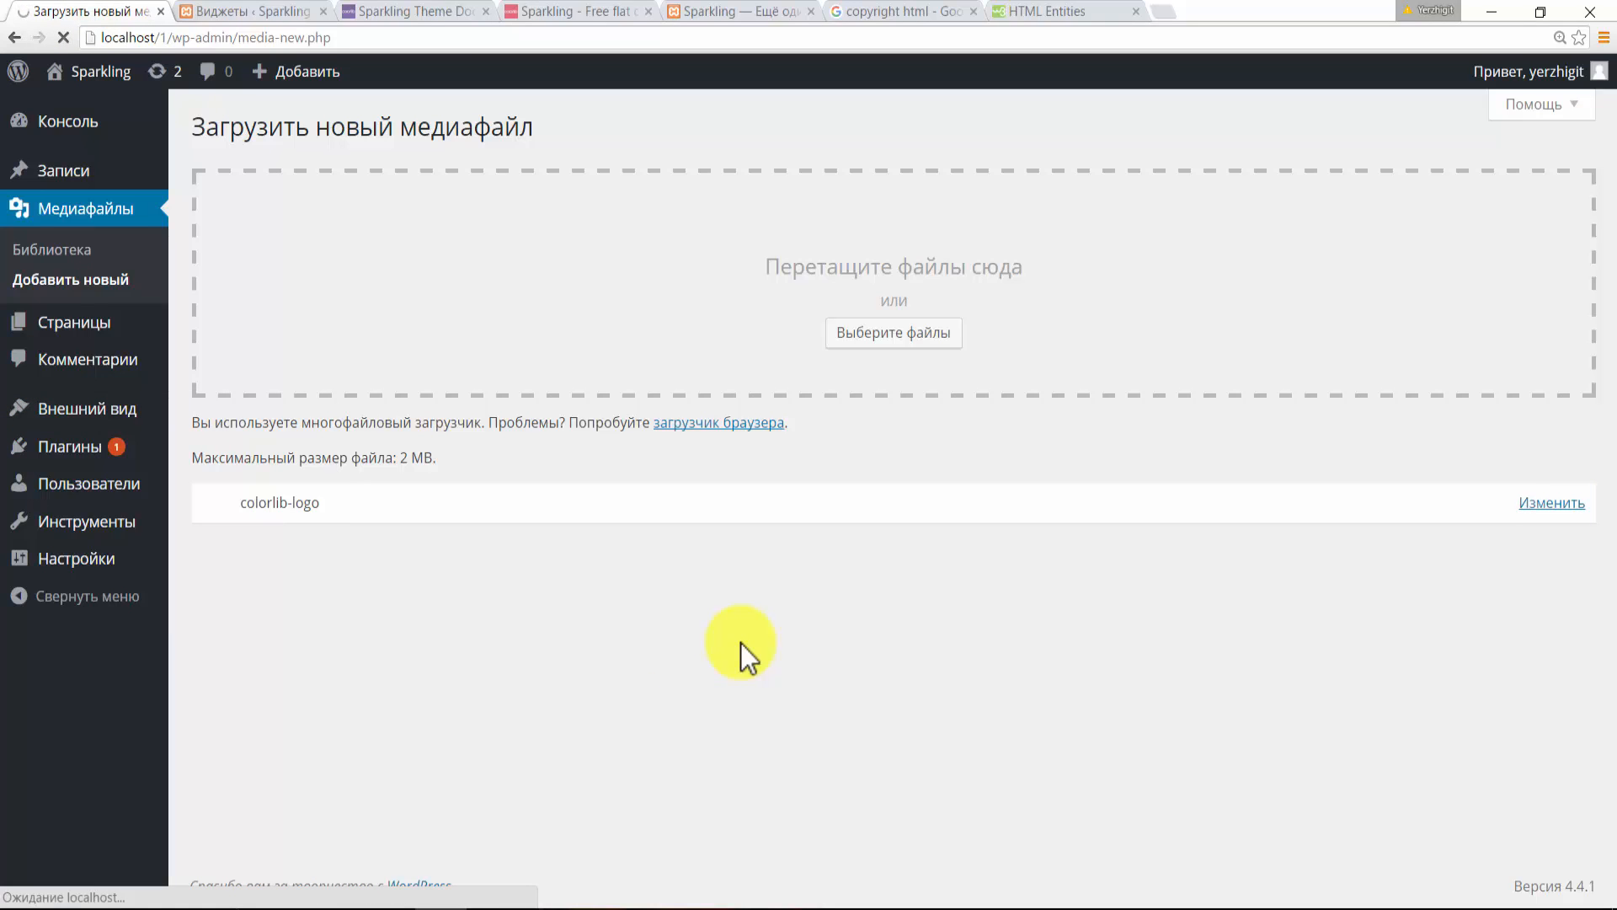
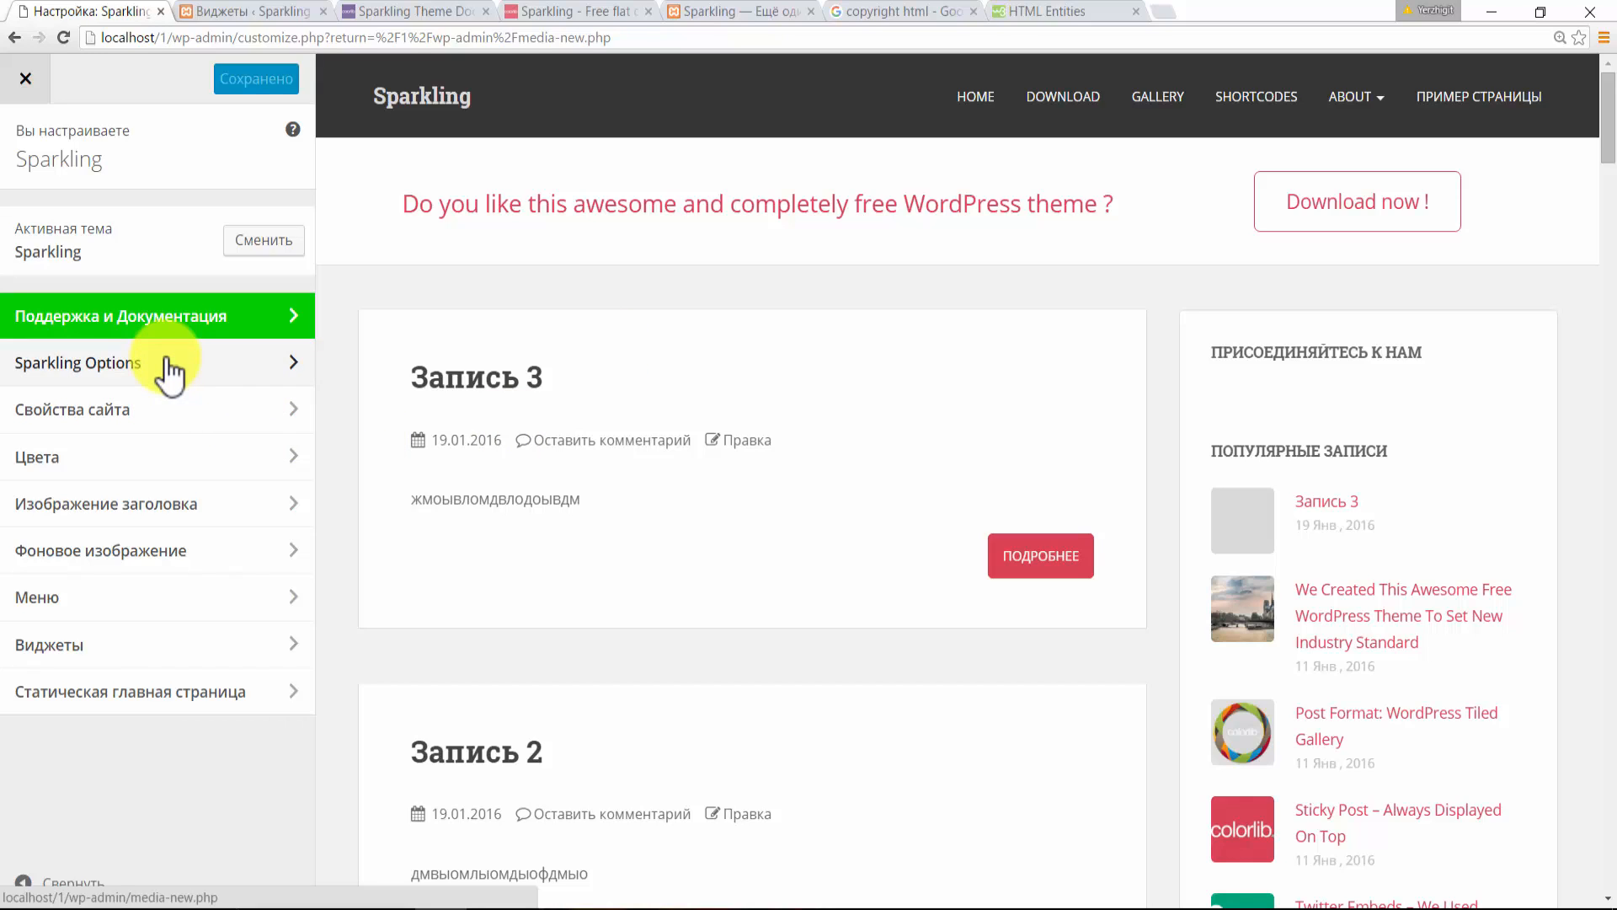
pyautogui.click(167, 361)
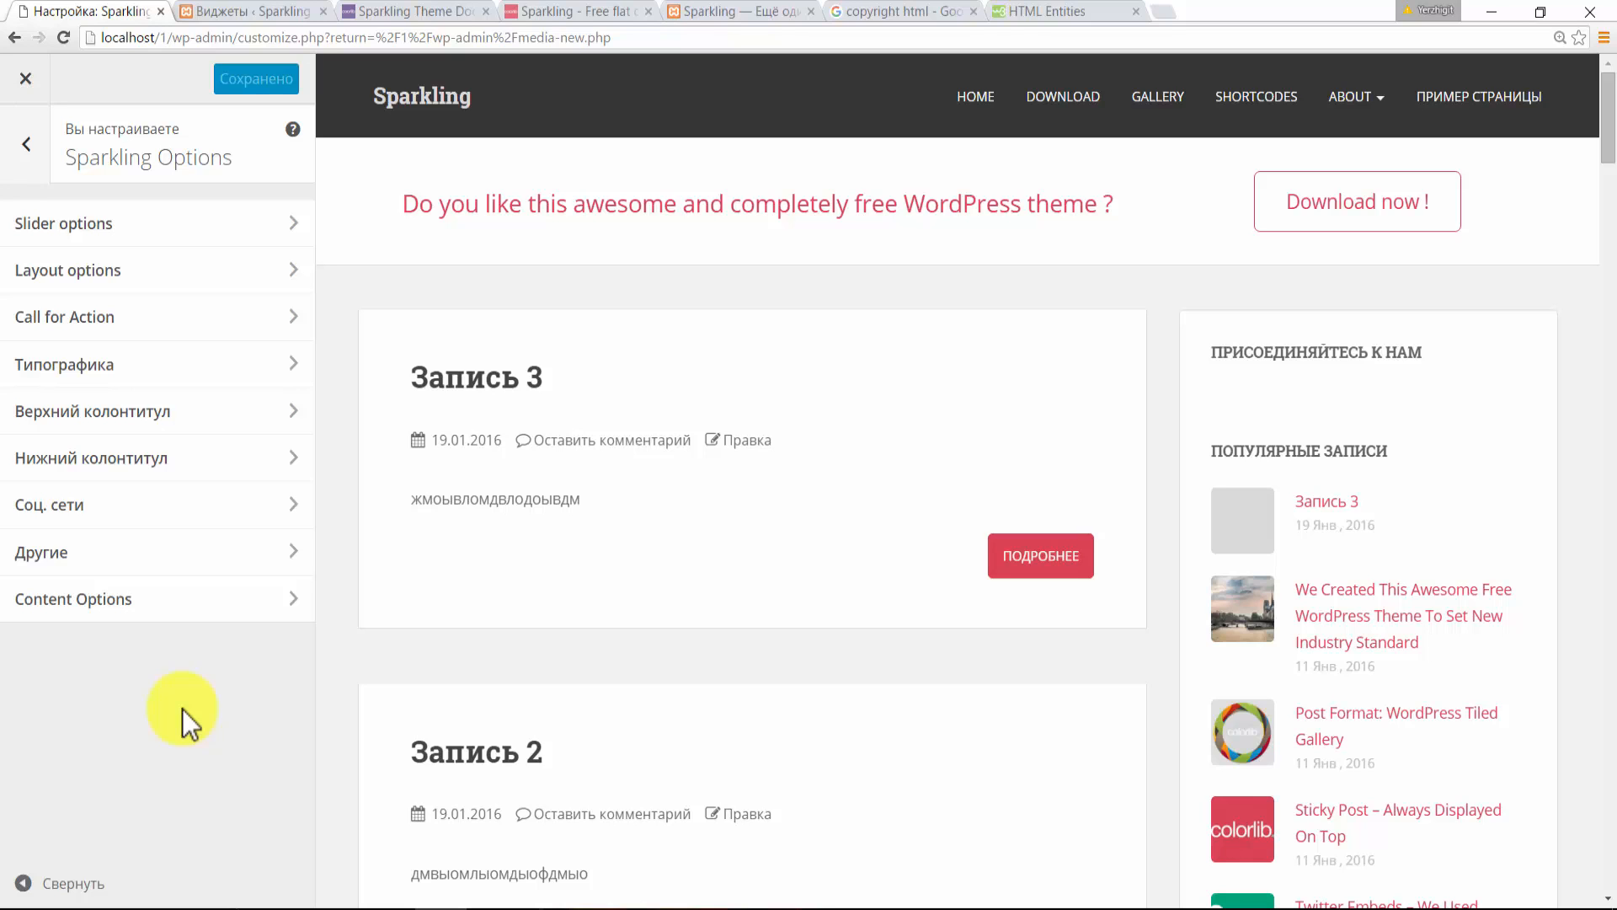
pyautogui.click(159, 273)
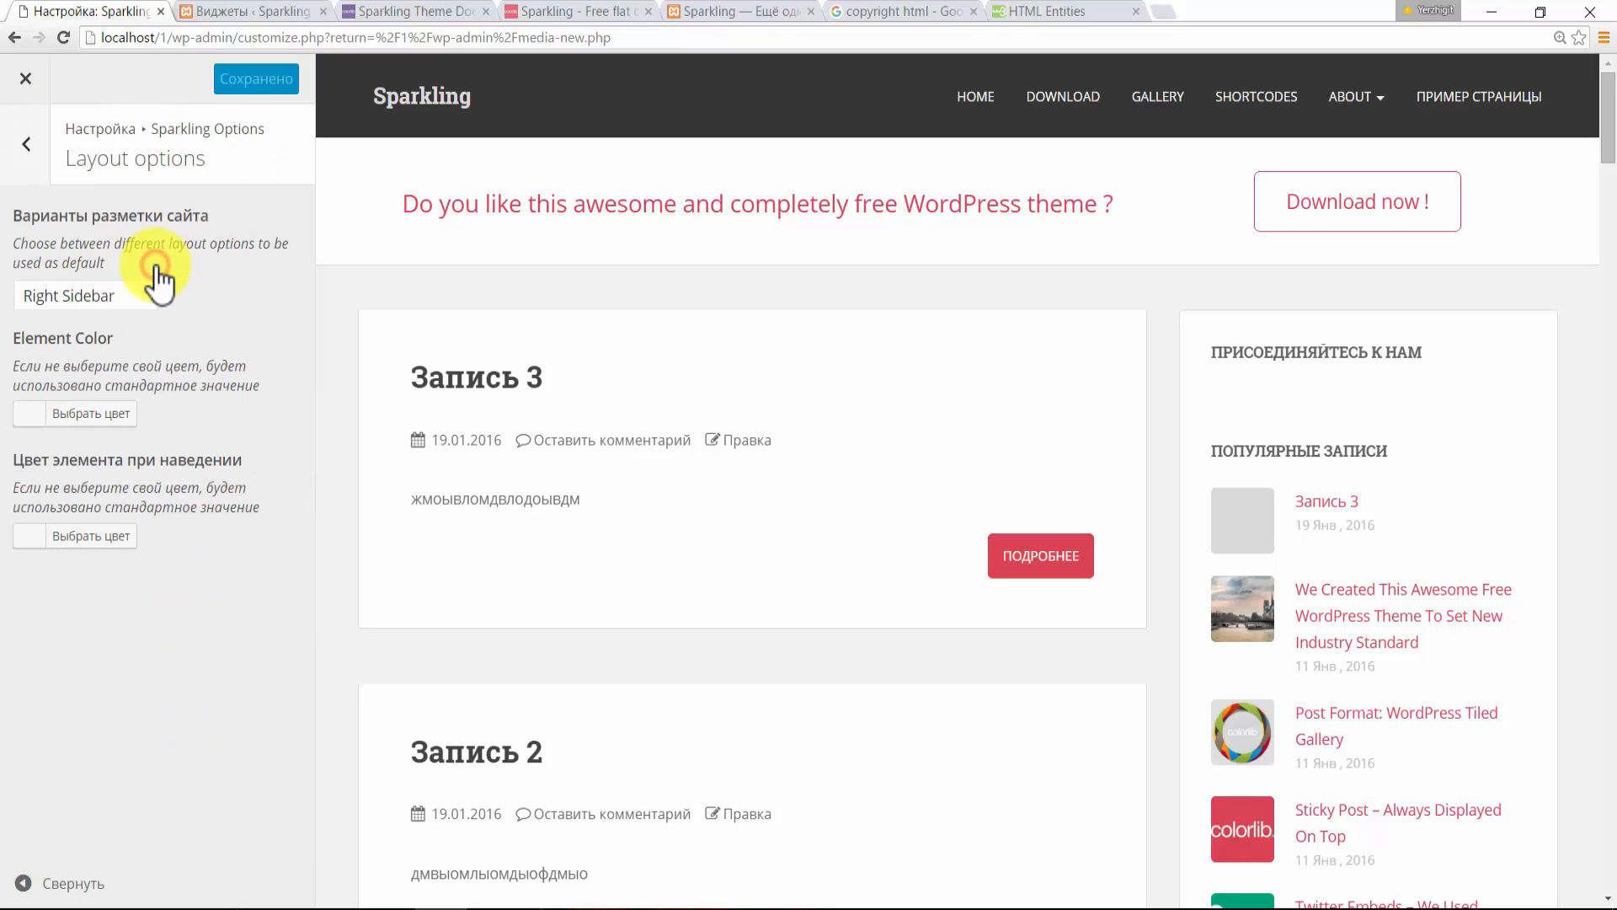
pyautogui.click(20, 147)
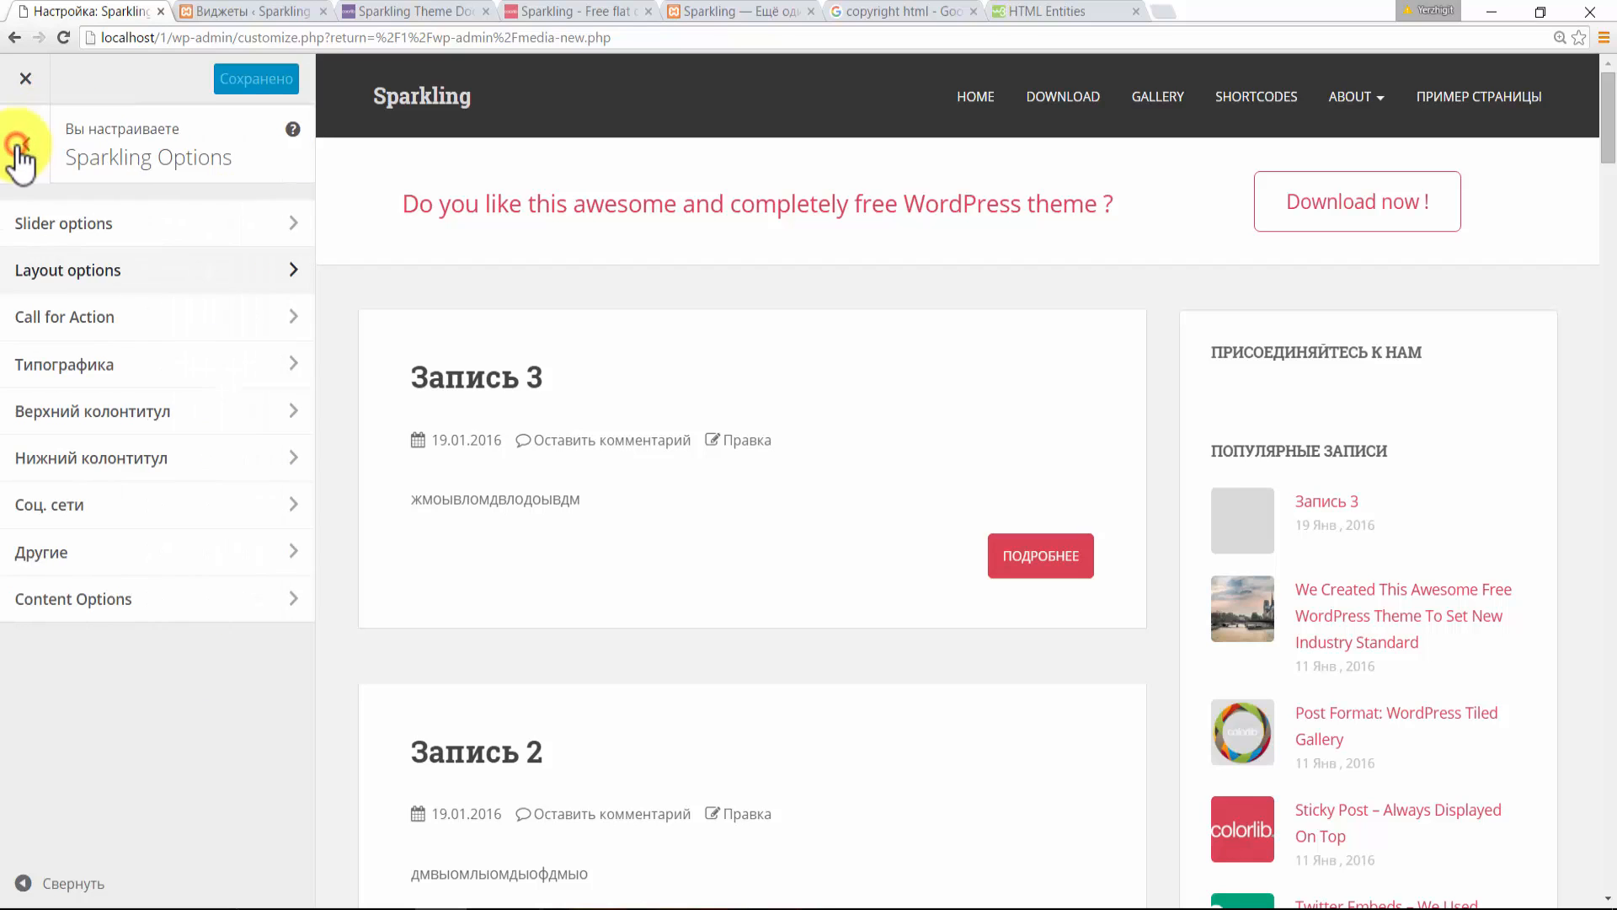
pyautogui.click(164, 421)
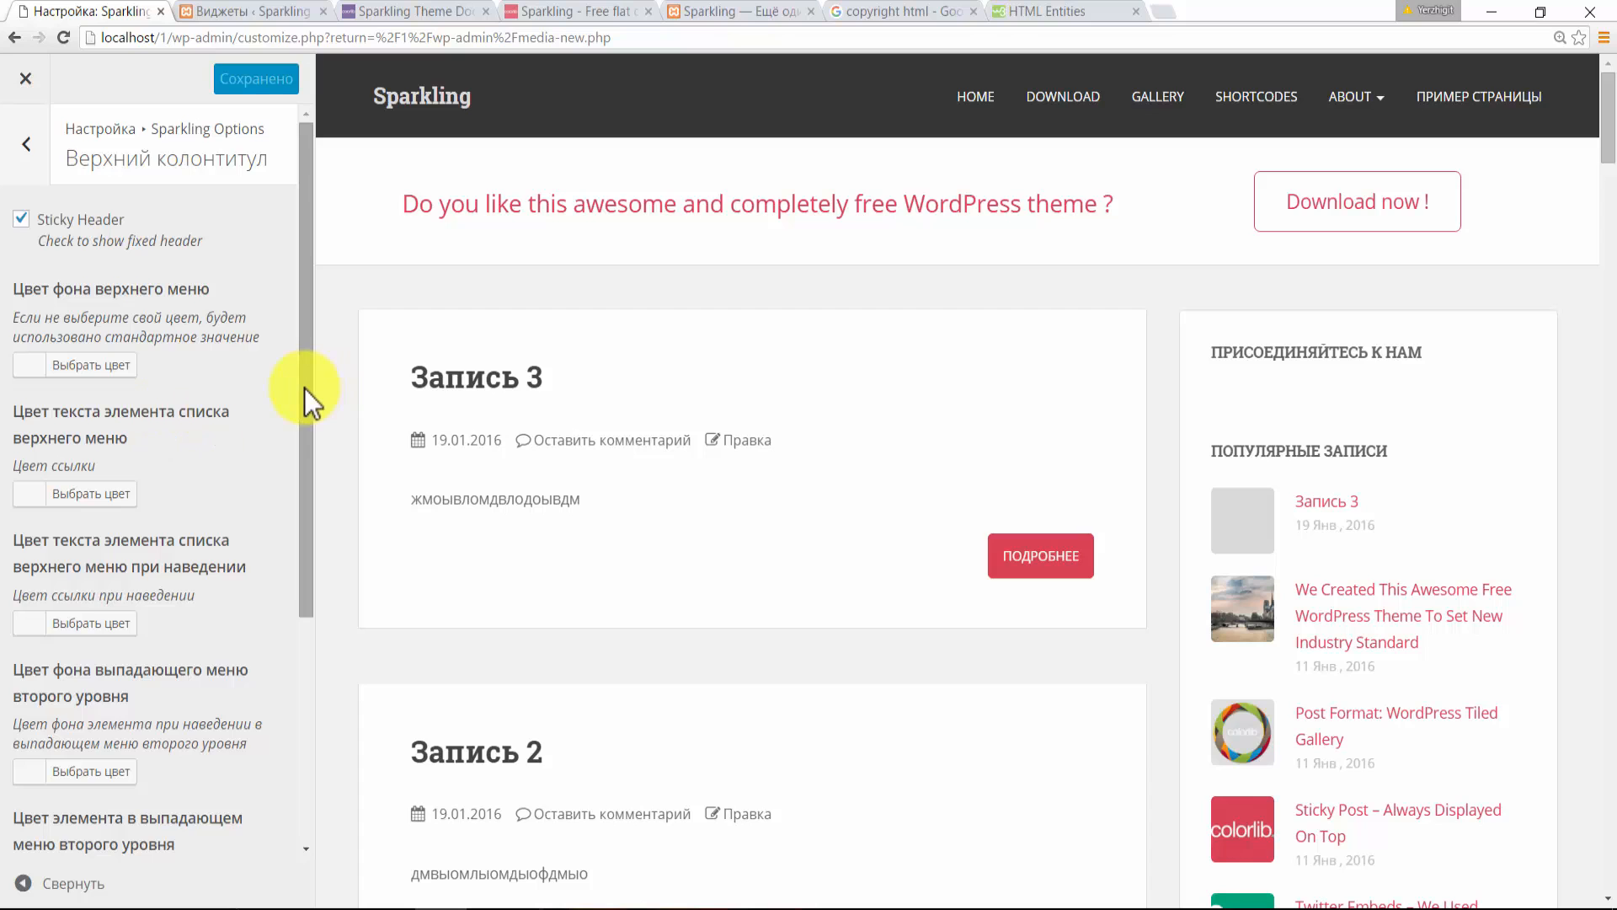
pyautogui.moveTo(305, 387); pyautogui.dragTo(325, 322)
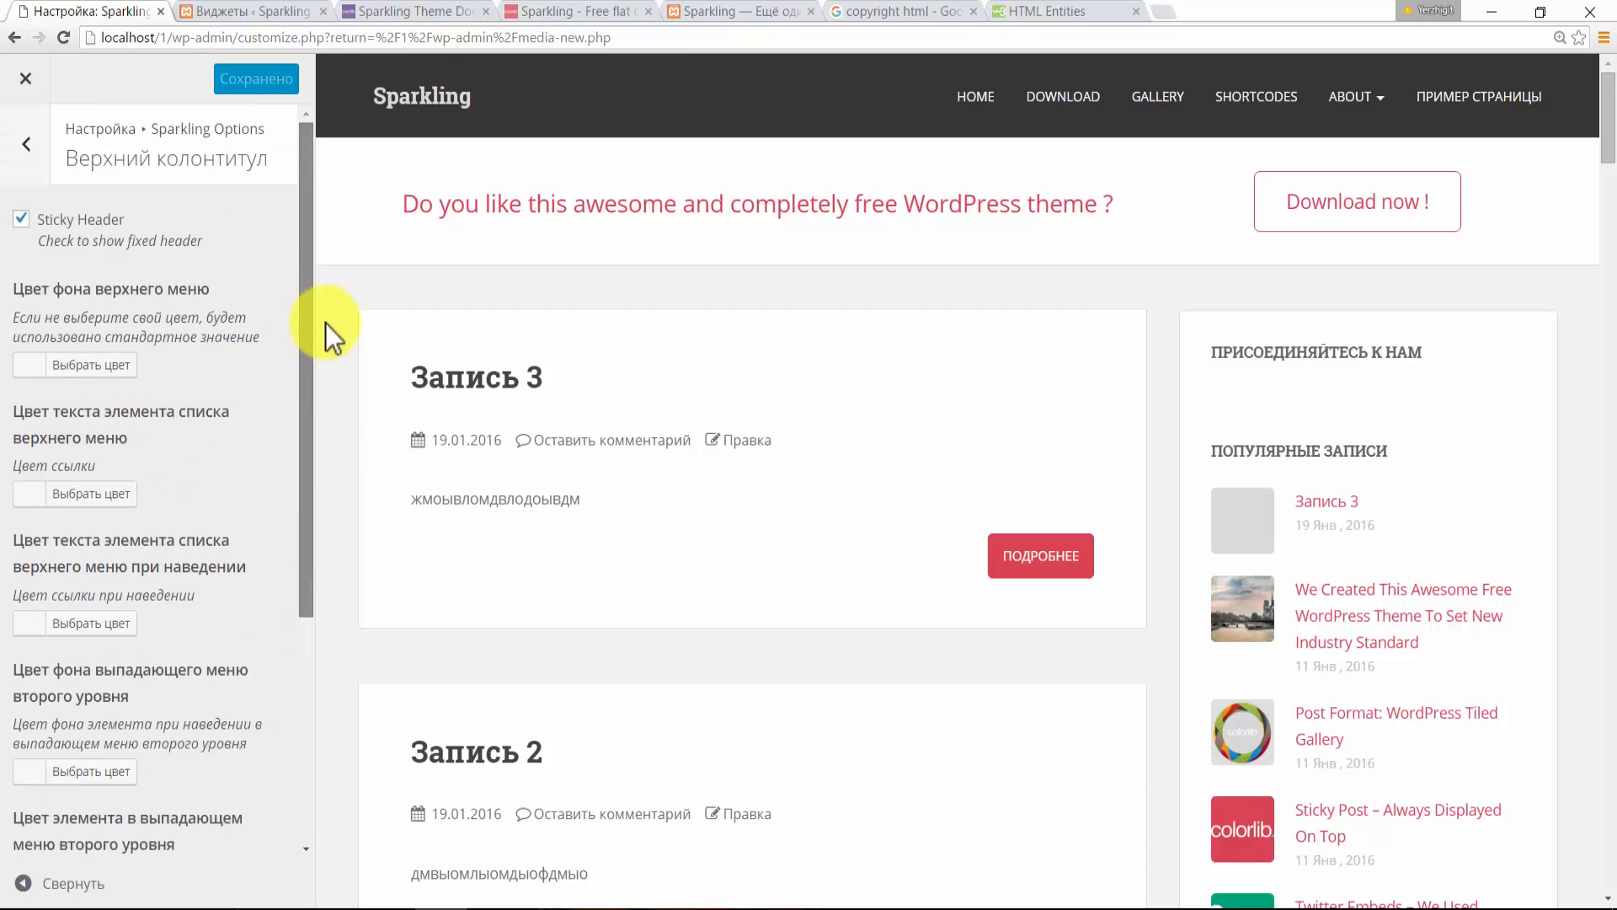
pyautogui.click(20, 160)
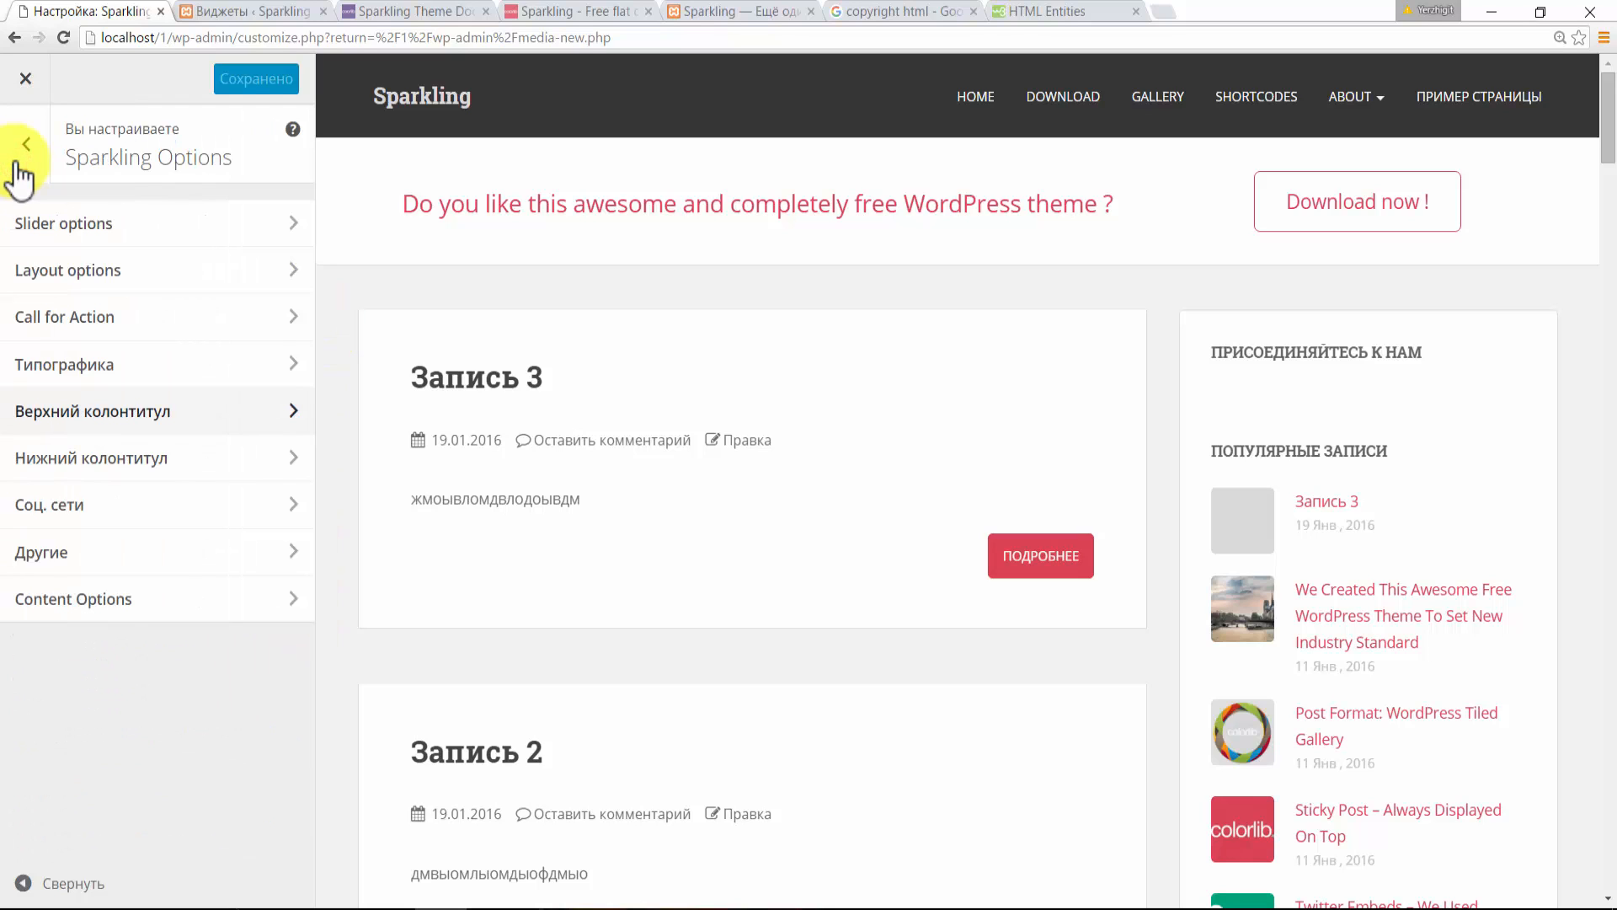
pyautogui.click(145, 552)
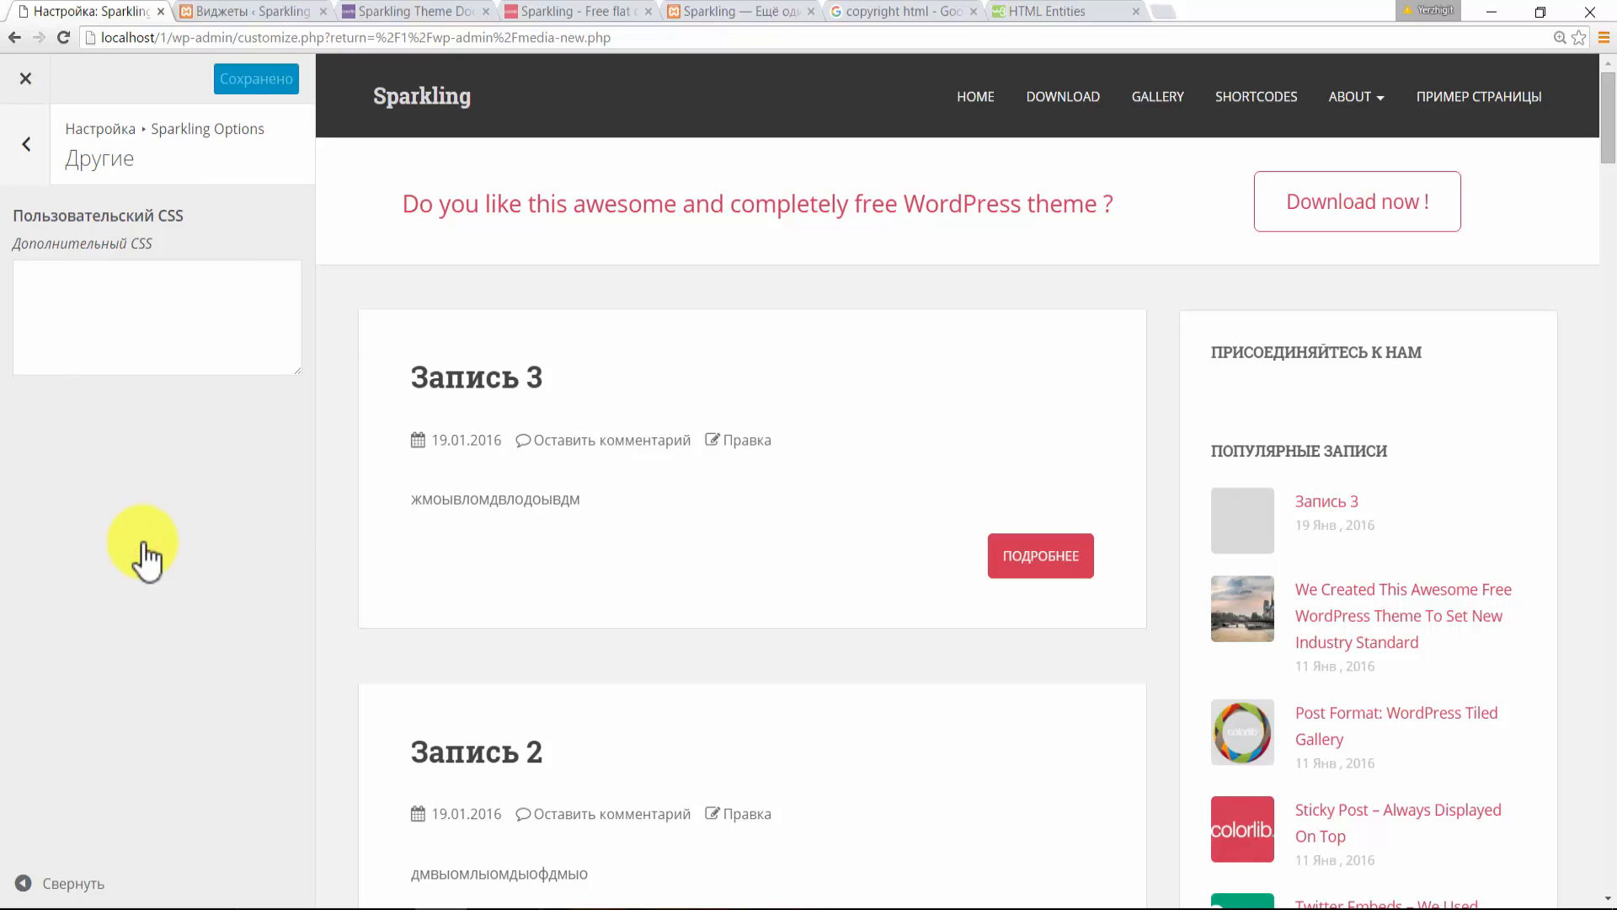
pyautogui.click(26, 145)
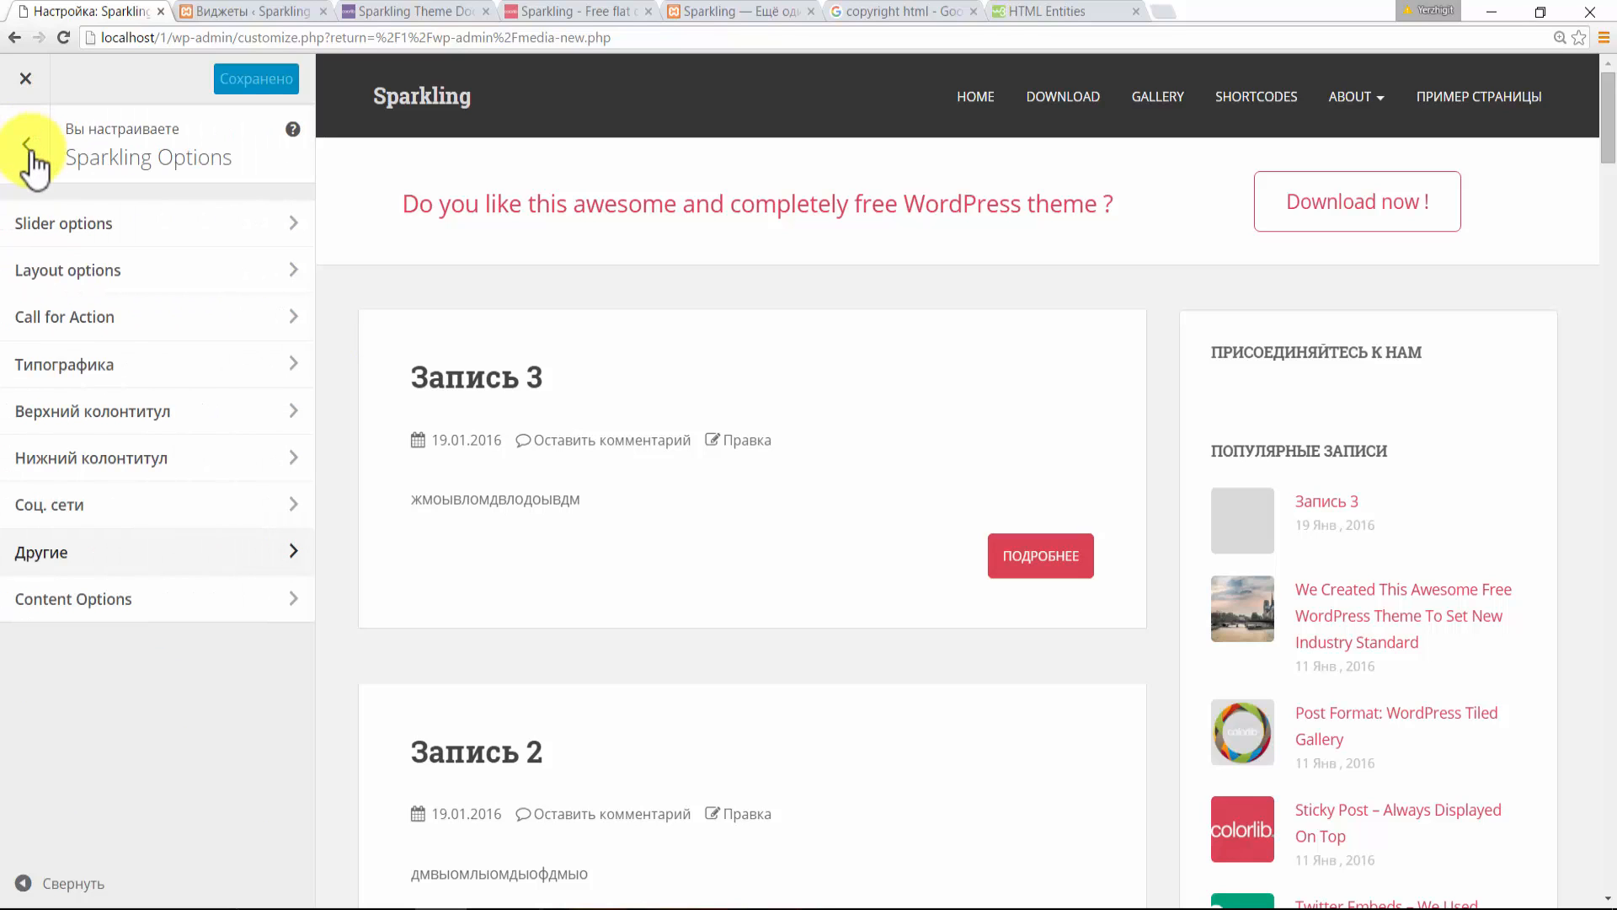
# - Check the Content Options in Sparkling Options and open the header image (Изображение заголовка) settings
pyautogui.click(157, 608)
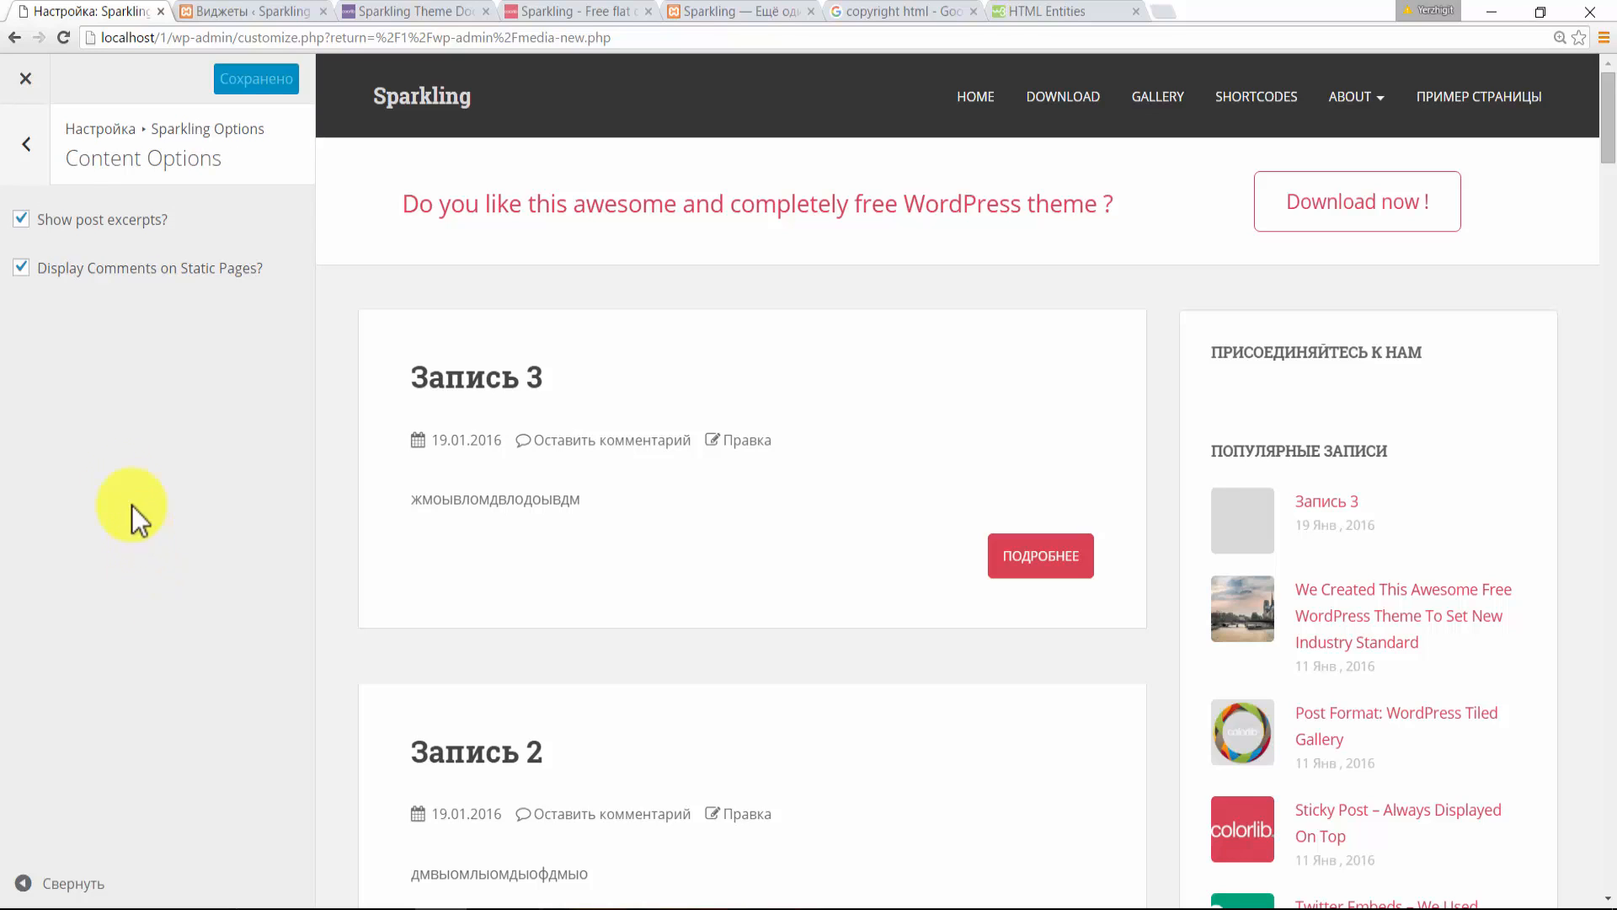
pyautogui.click(26, 144)
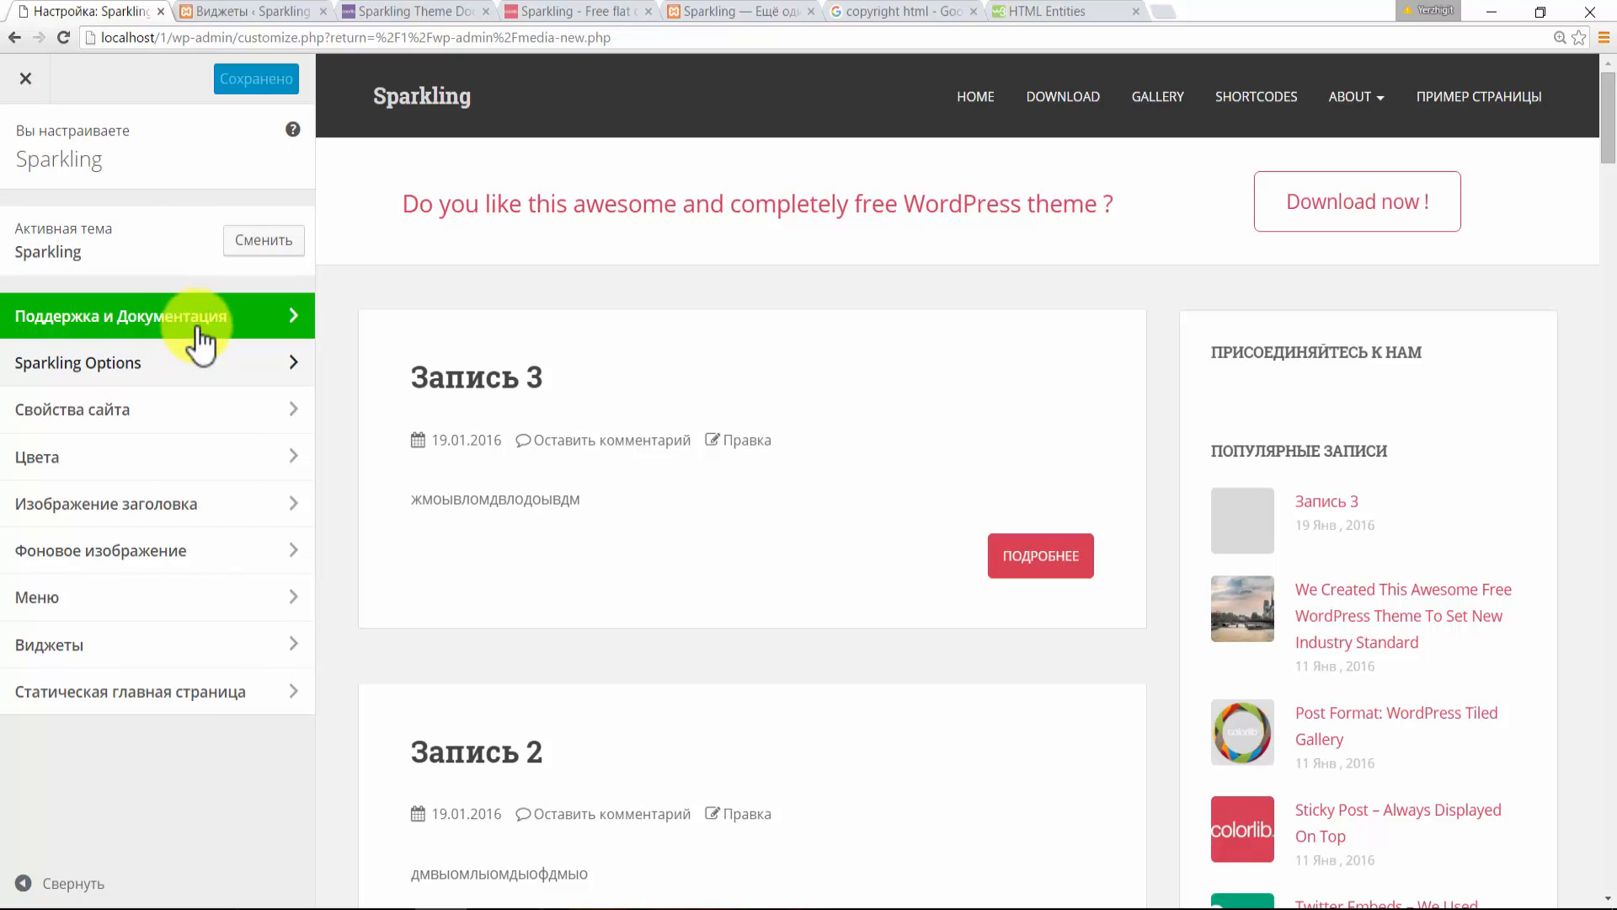
pyautogui.click(204, 505)
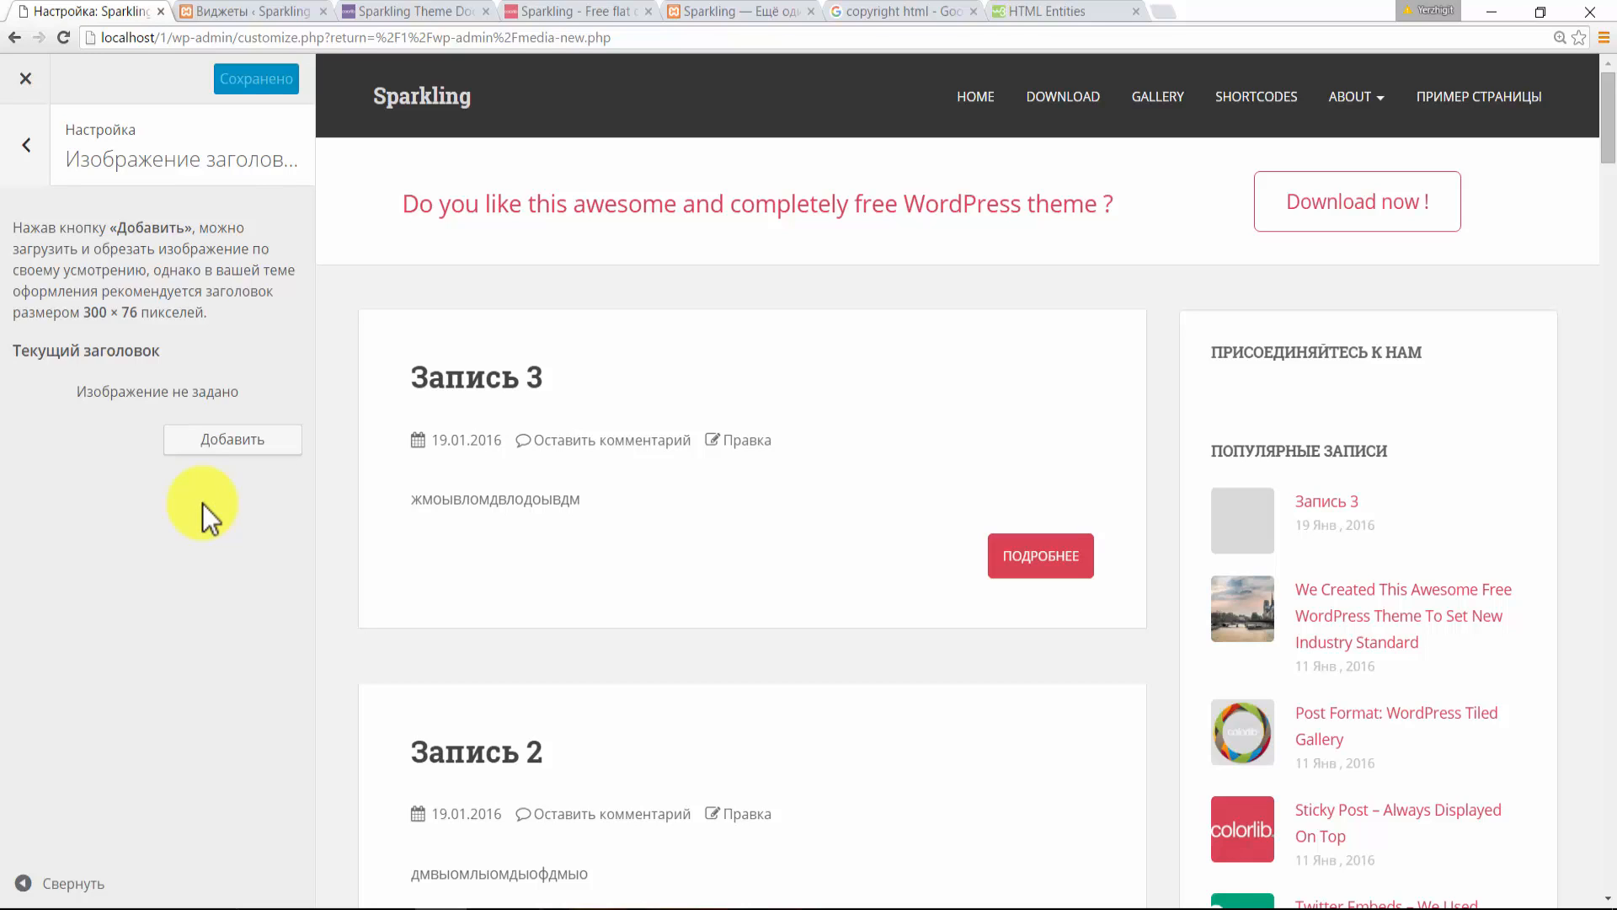
# - Try colorlib-logo.png from the media library as the header image, cropping it to the suggested area
pyautogui.click(219, 447)
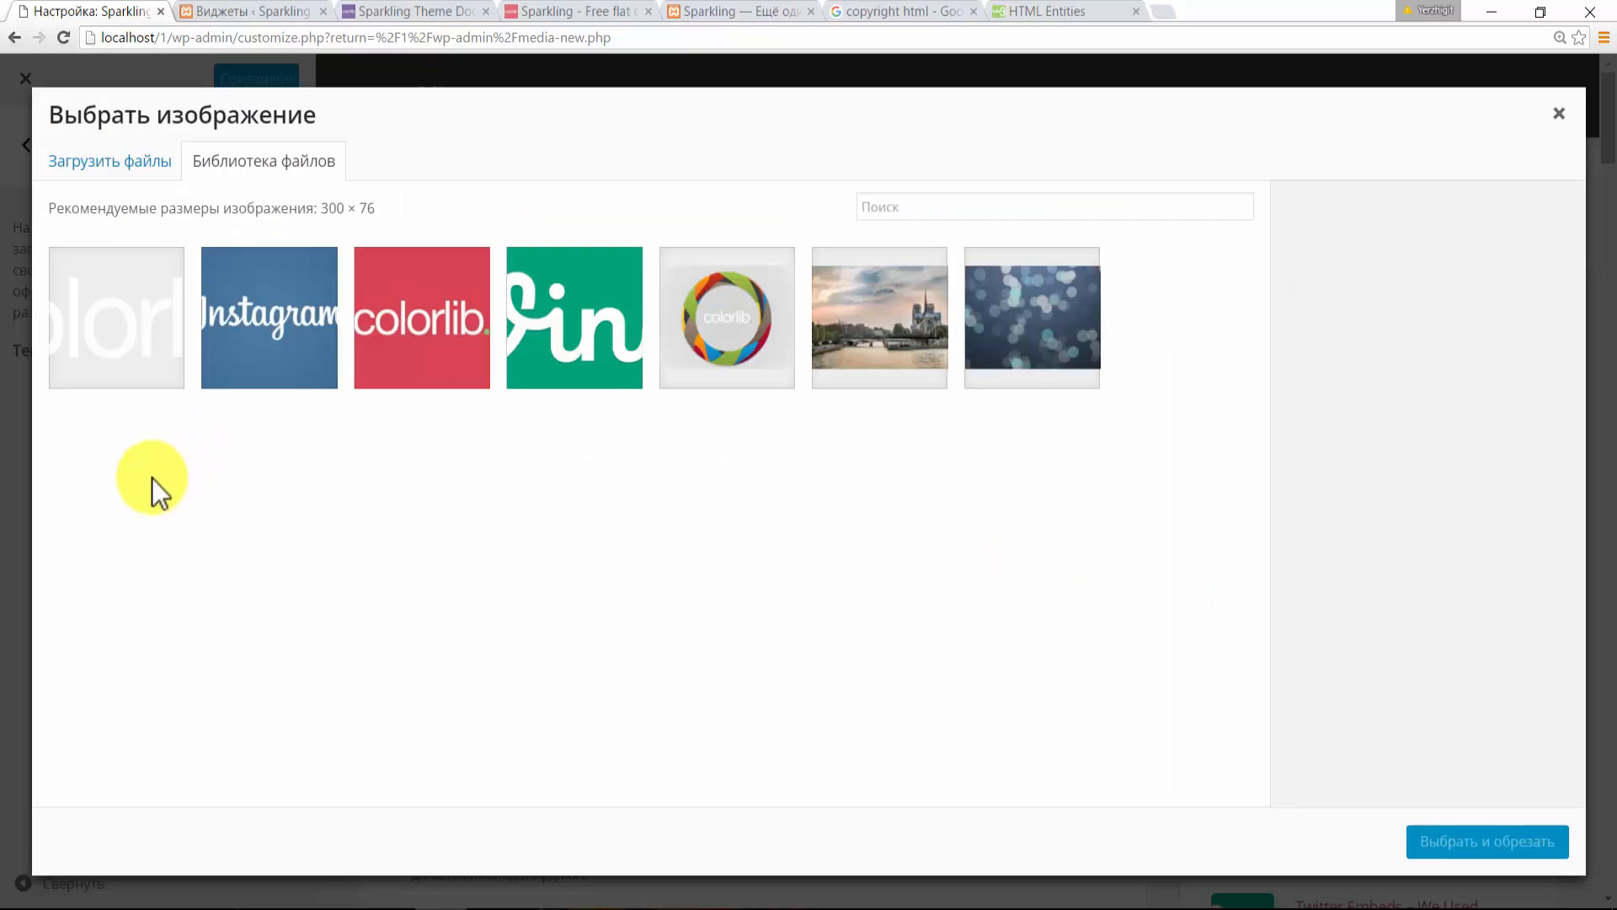
pyautogui.click(114, 337)
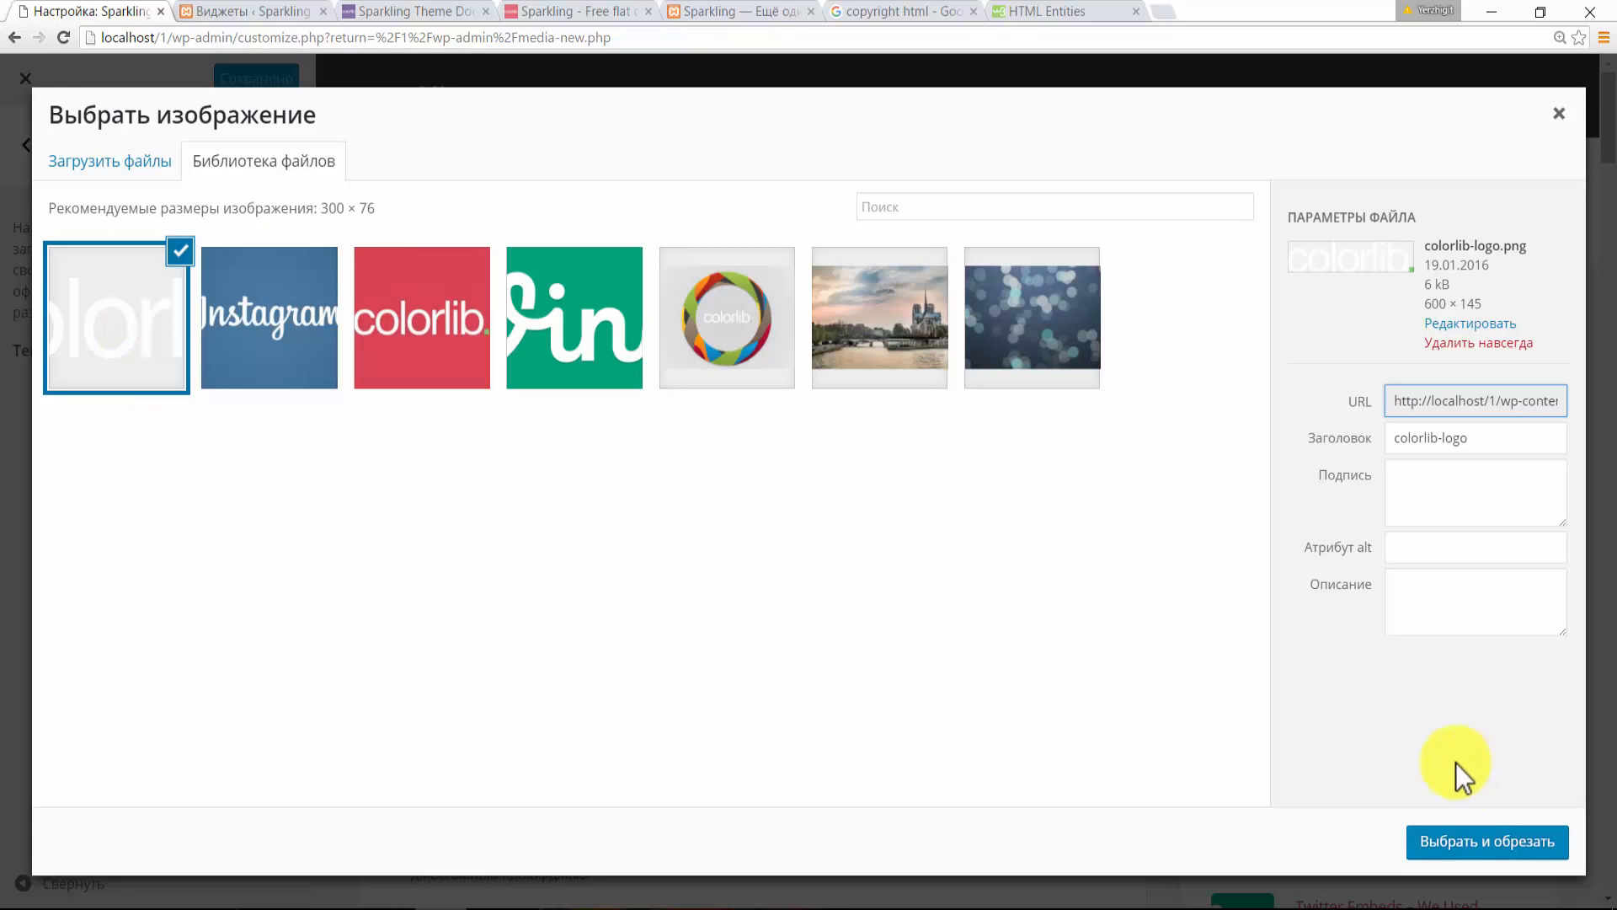
pyautogui.click(1446, 841)
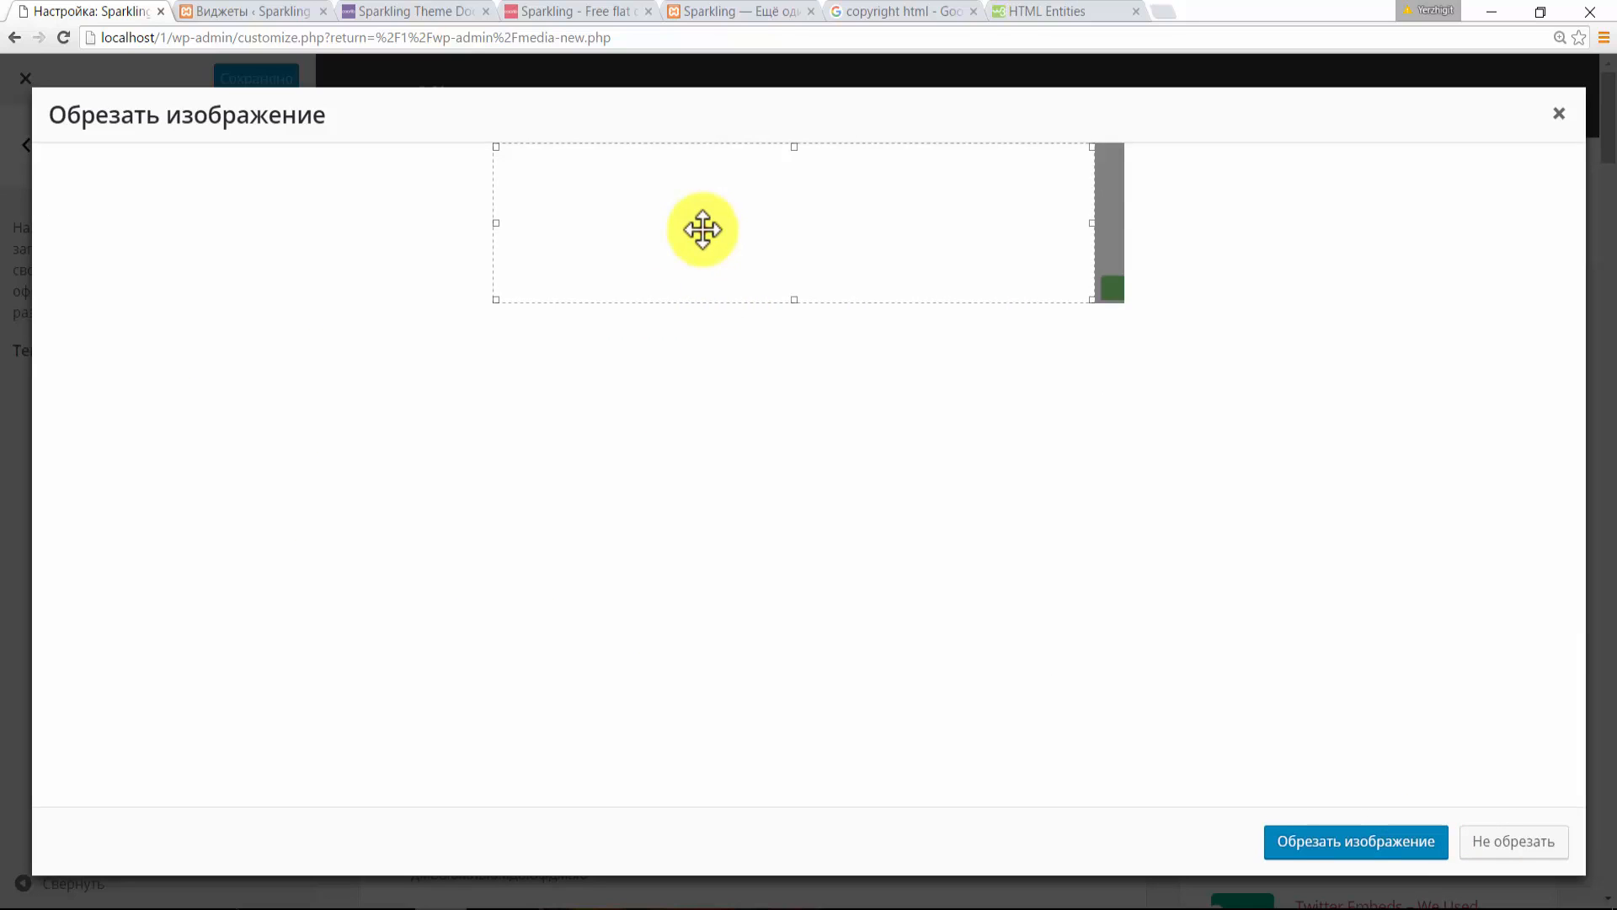
pyautogui.moveTo(700, 228)
pyautogui.mouseDown()
pyautogui.moveTo(747, 228)
pyautogui.moveTo(703, 227)
pyautogui.mouseUp()
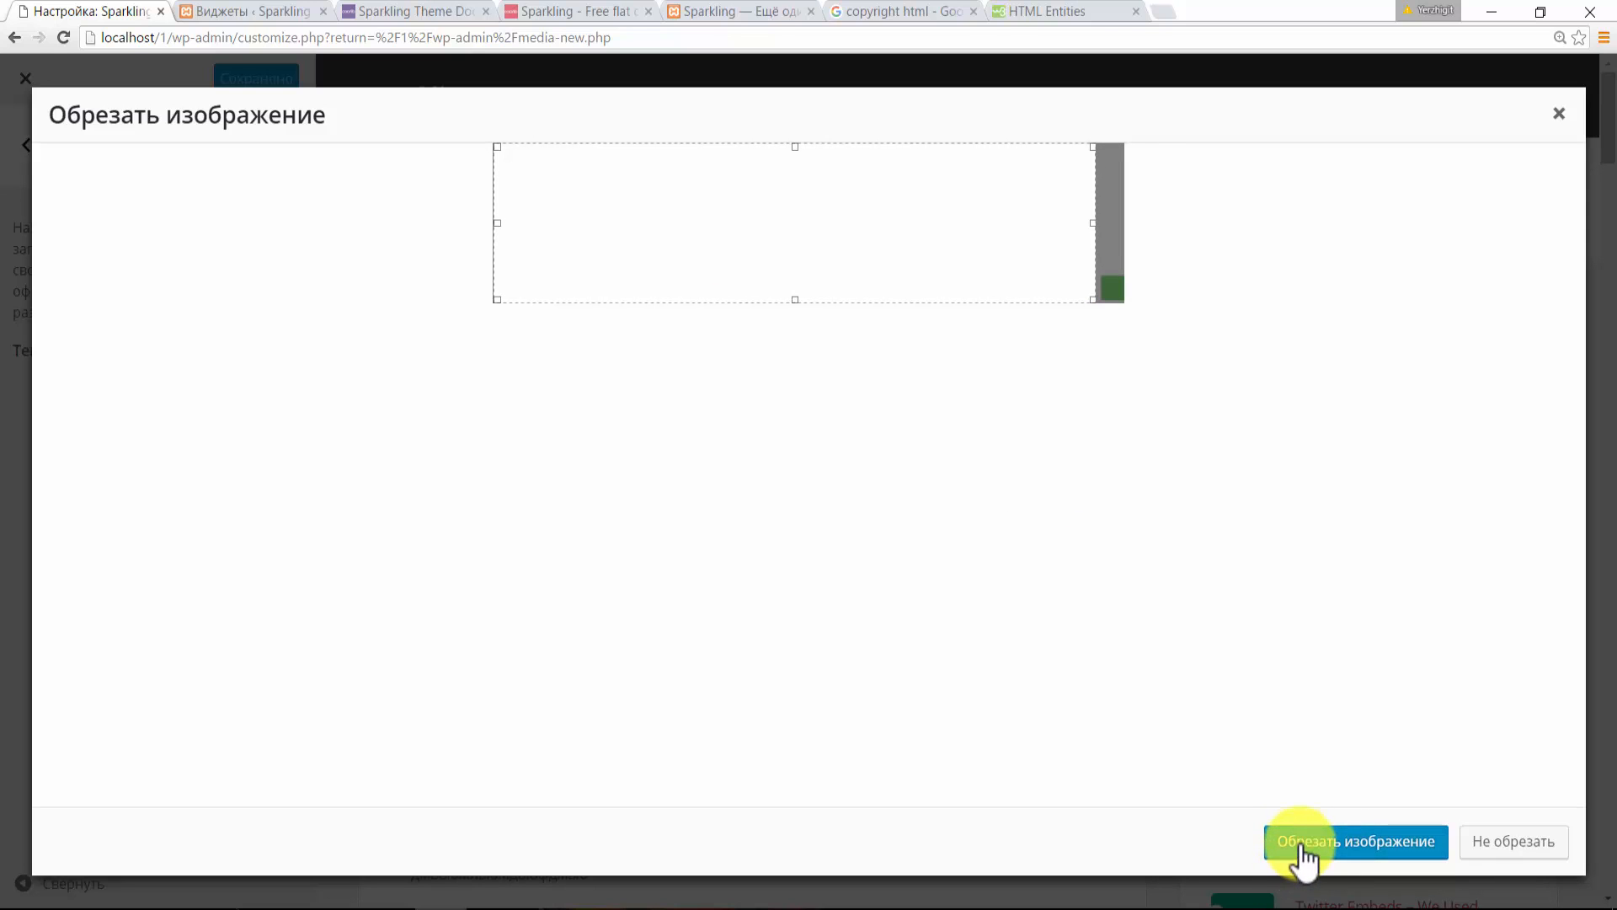
pyautogui.click(1305, 843)
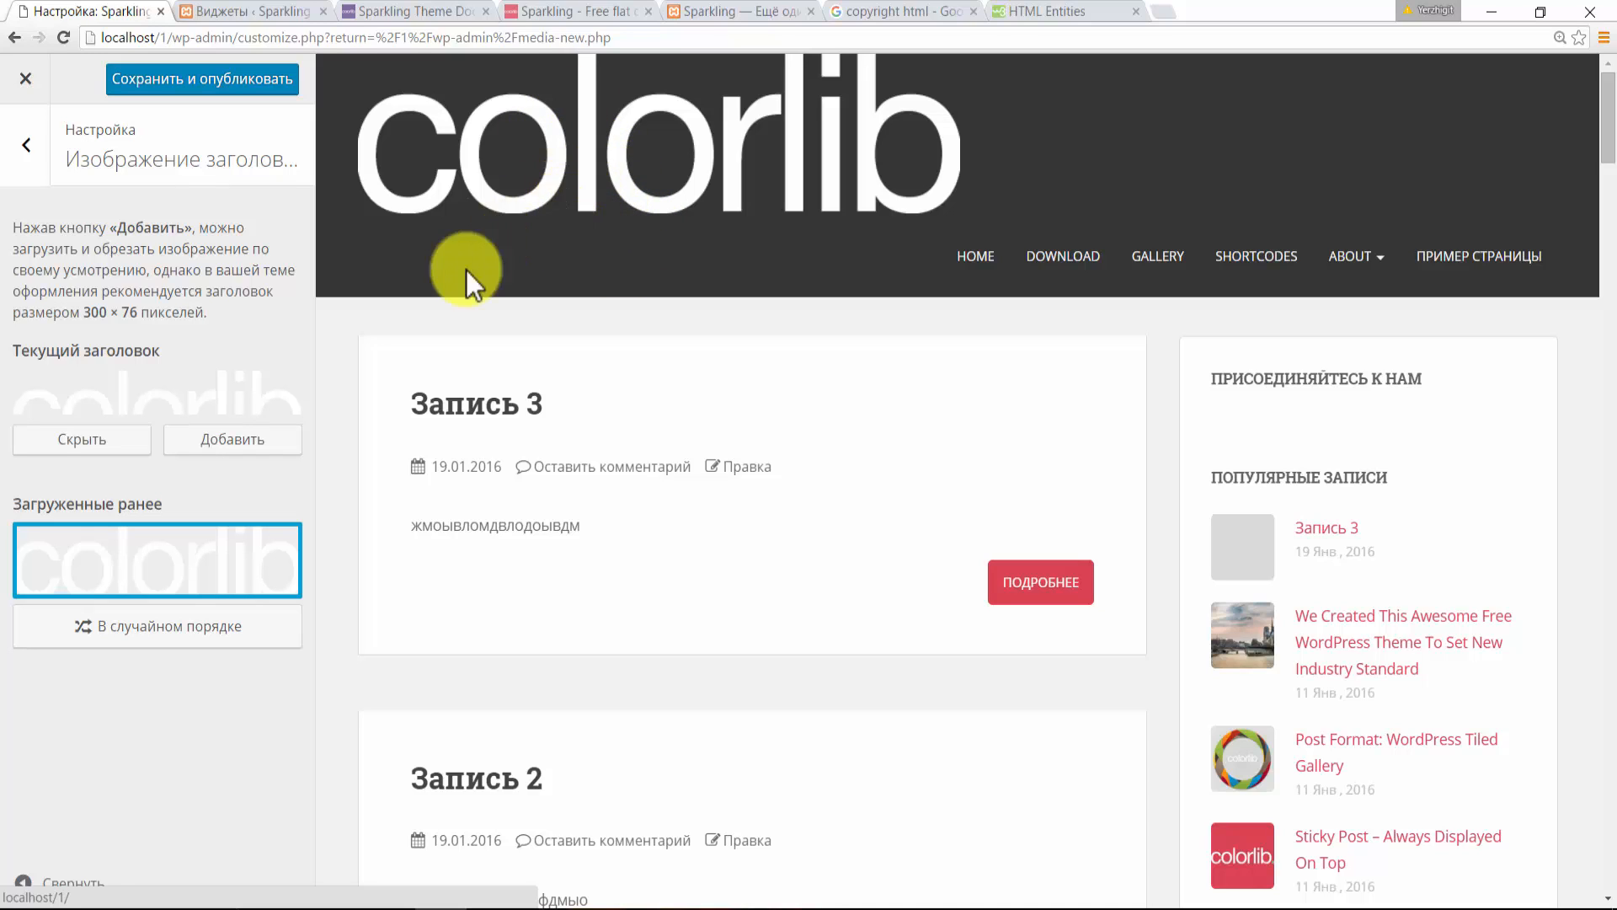
# - Launch Adobe Photoshop CC 2014 and remove the cropped Colorlib logo from the previously uploaded header images
pyautogui.moveTo(104, 568)
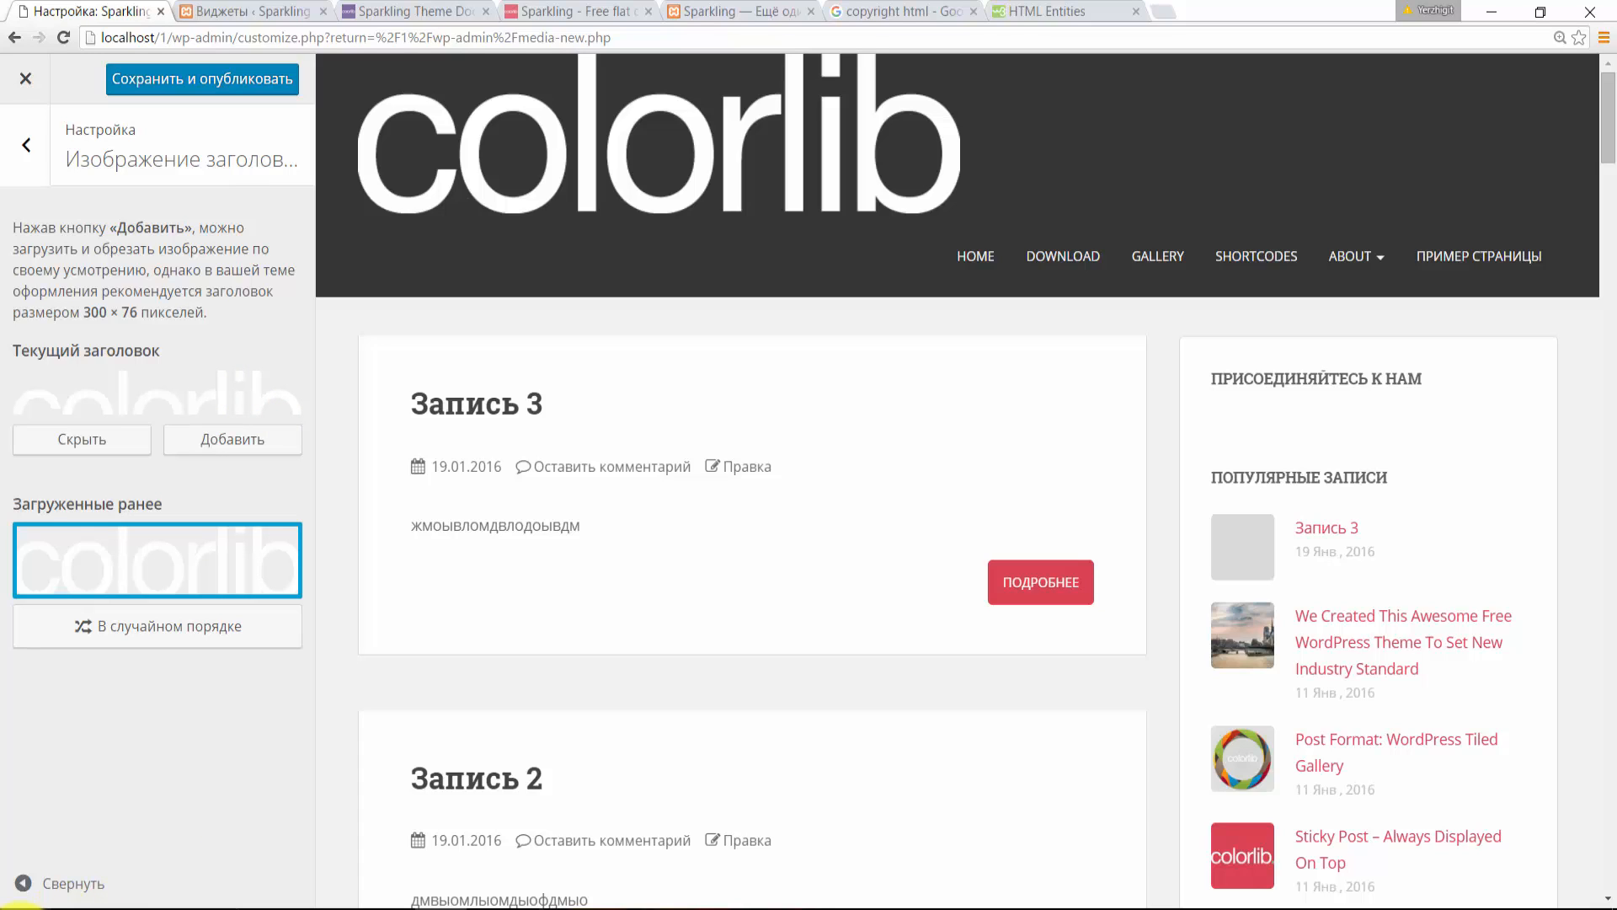
pyautogui.click(21, 906)
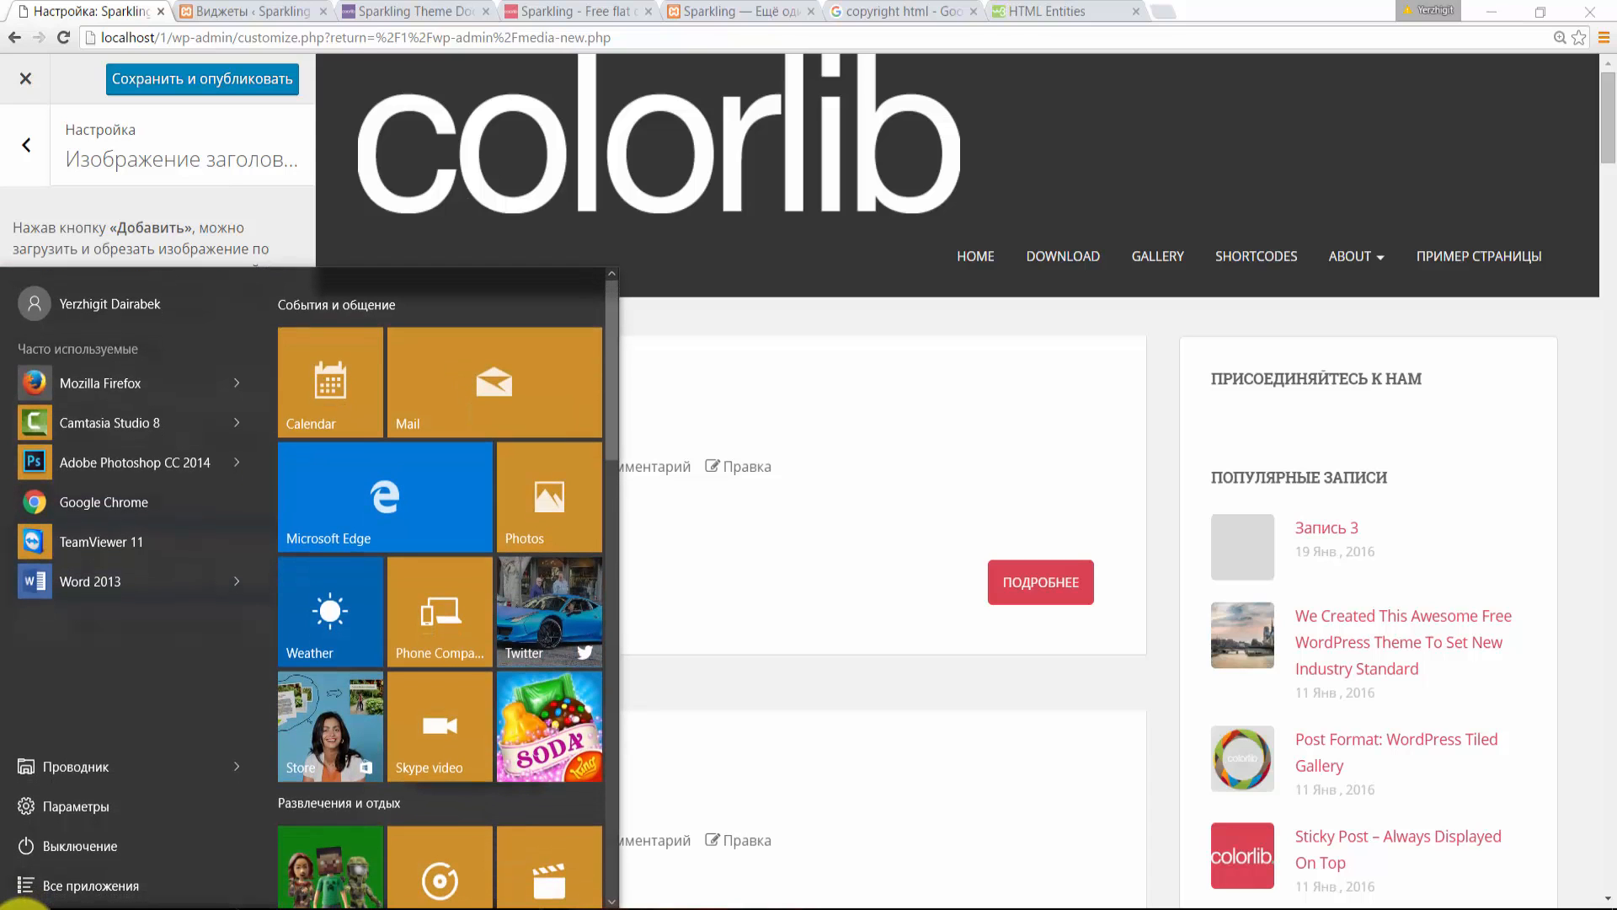
pyautogui.click(195, 462)
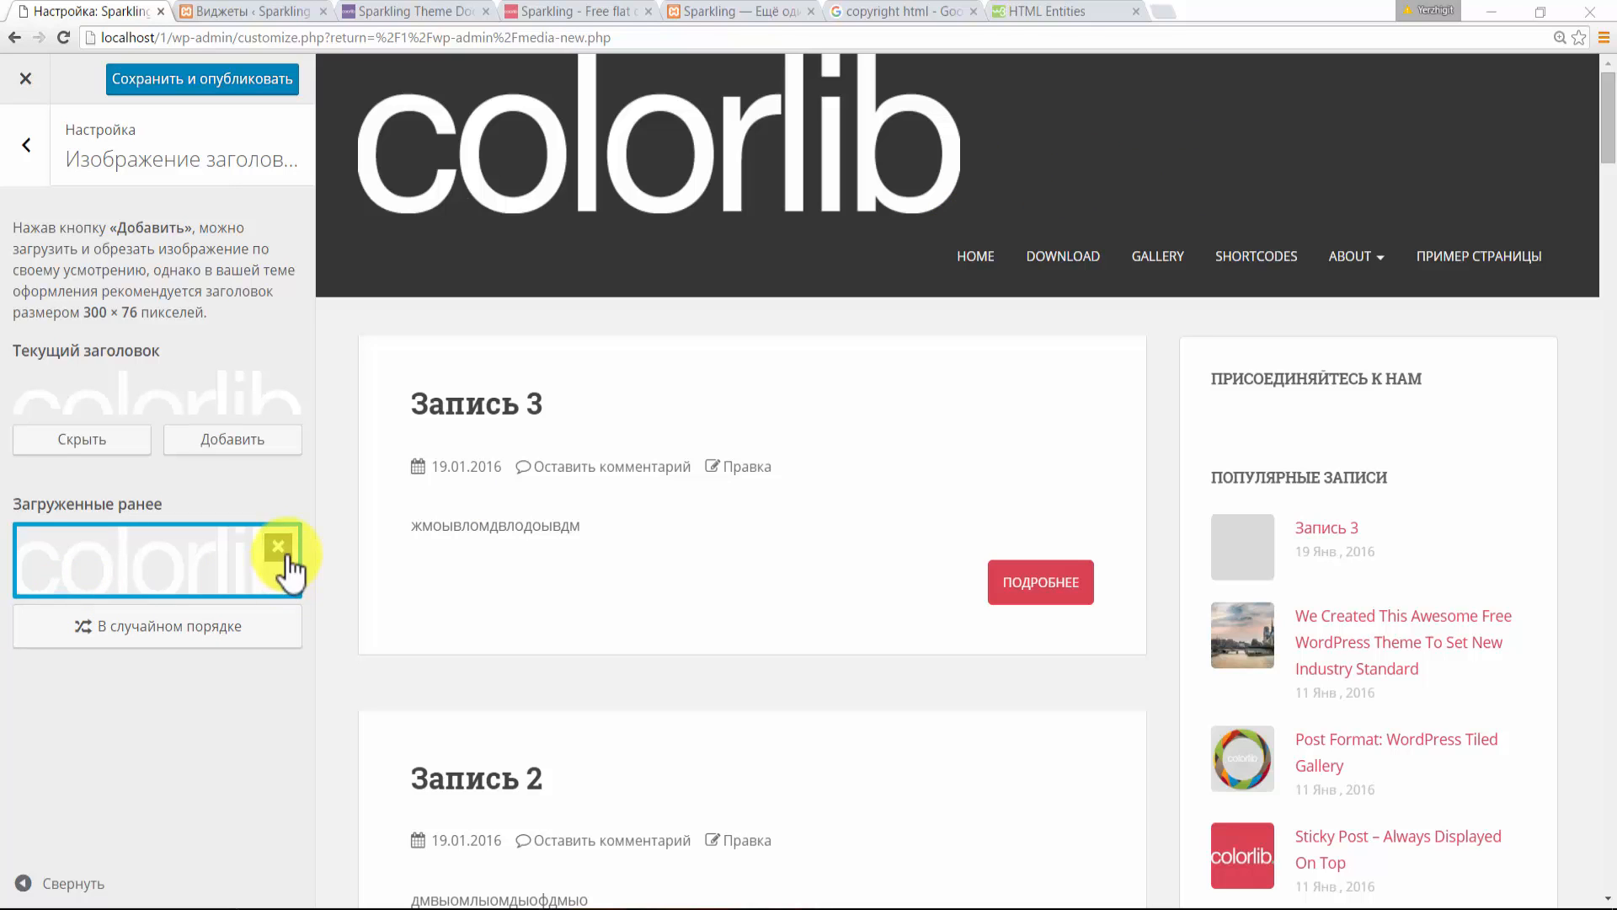
pyautogui.click(281, 546)
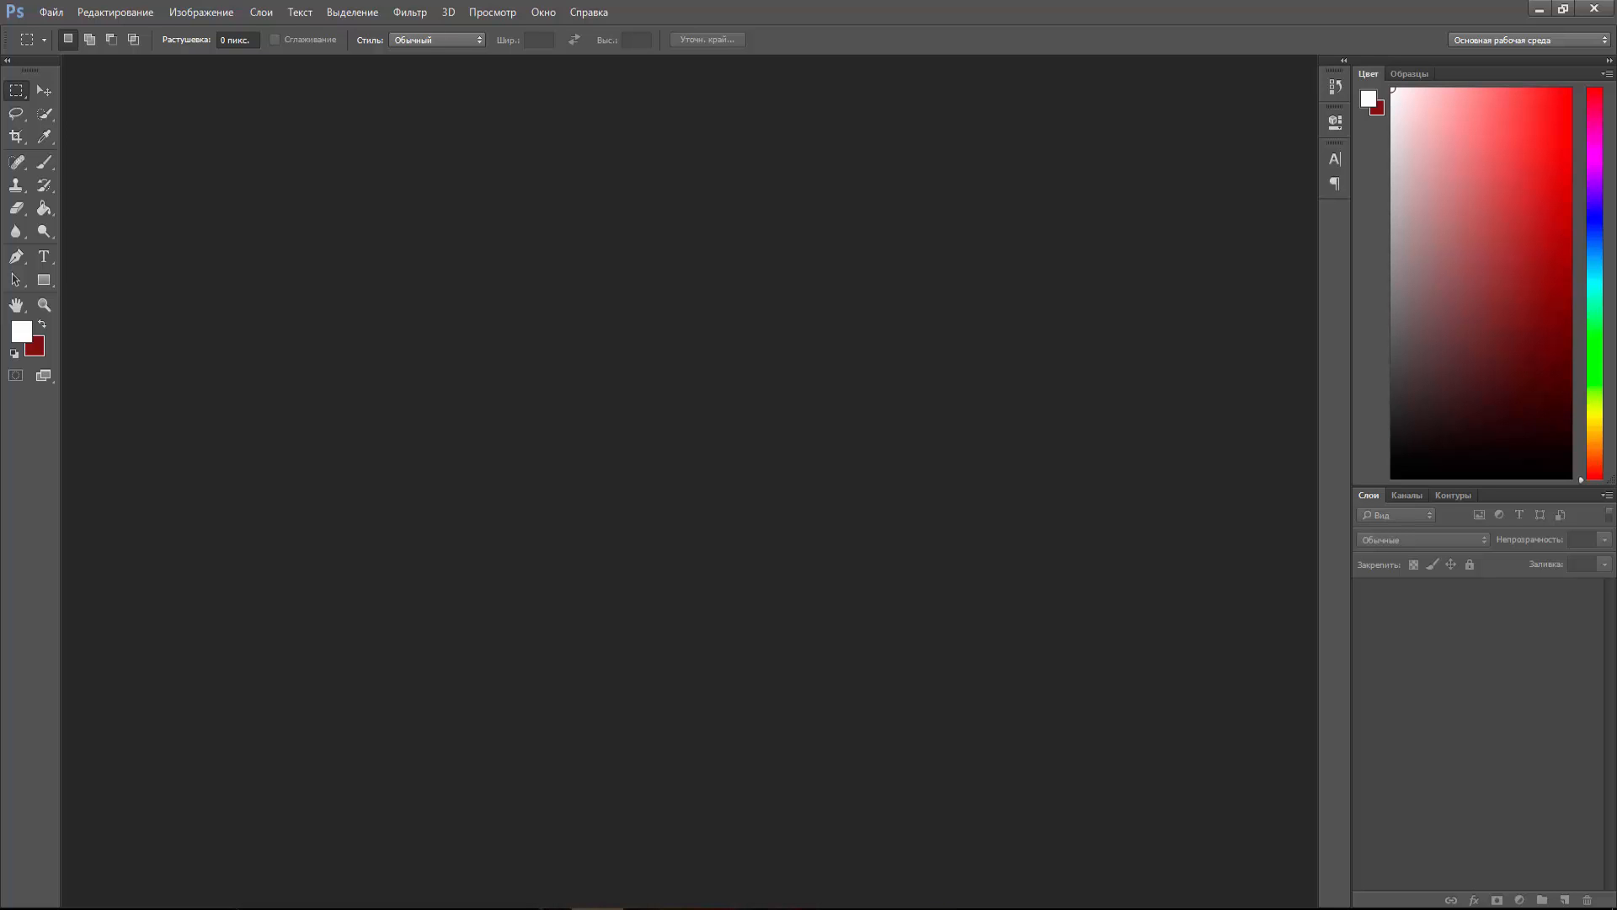
# - Switch to Photoshop and create a new blank document 300 pixels wide and 76 pixels high
pyautogui.click(51, 12)
pyautogui.click(69, 28)
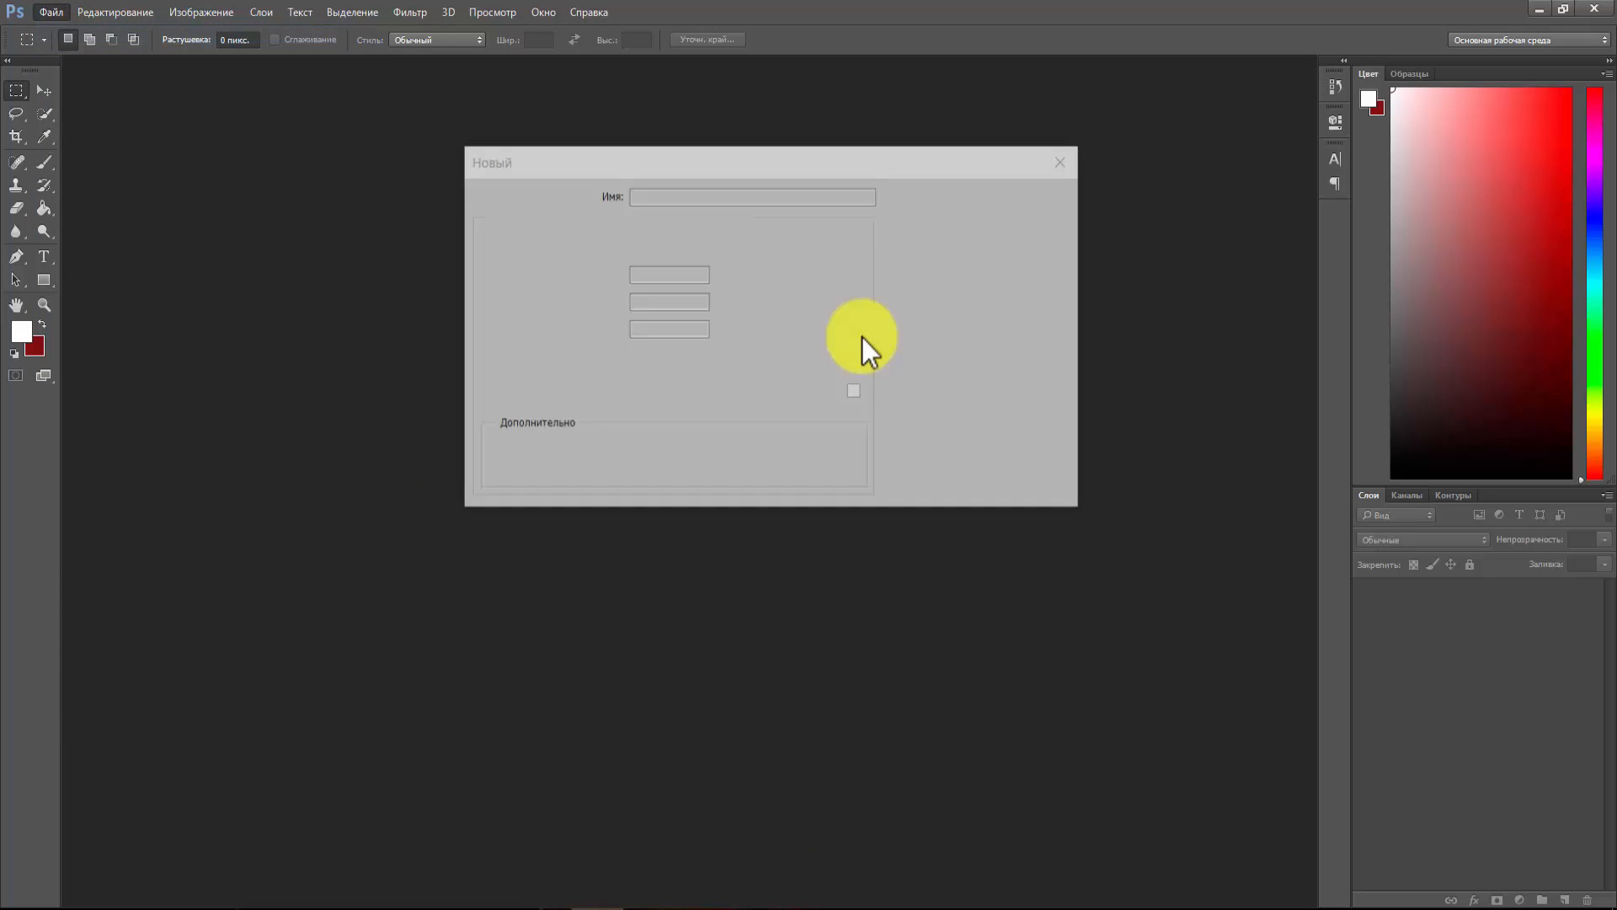
pyautogui.doubleClick(668, 270)
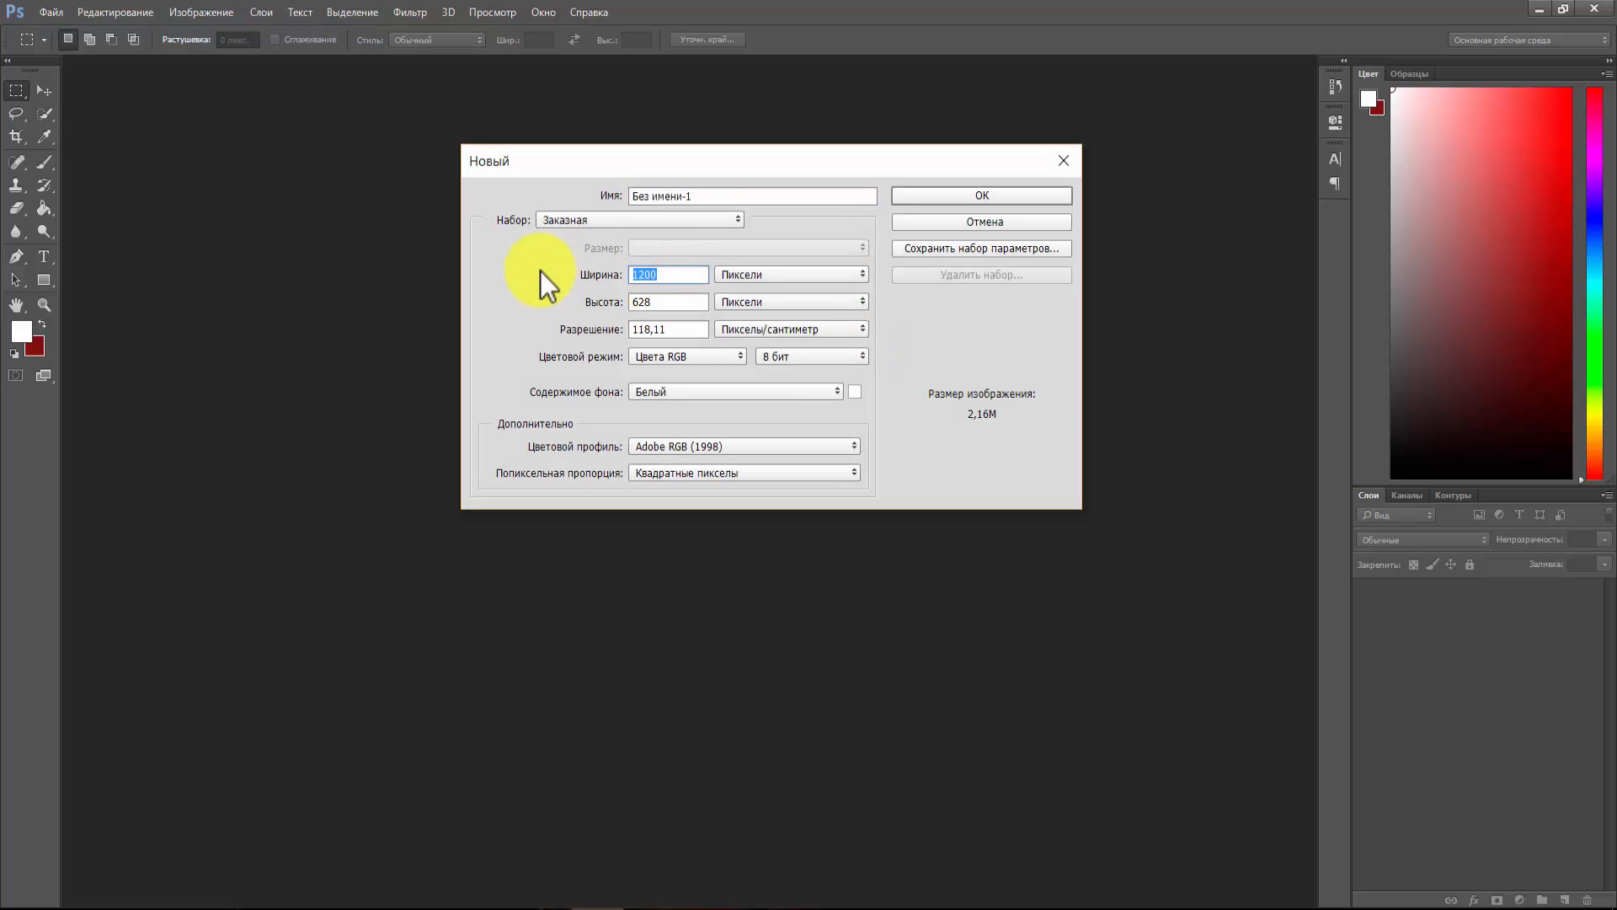
pyautogui.write('300')
pyautogui.doubleClick(669, 301)
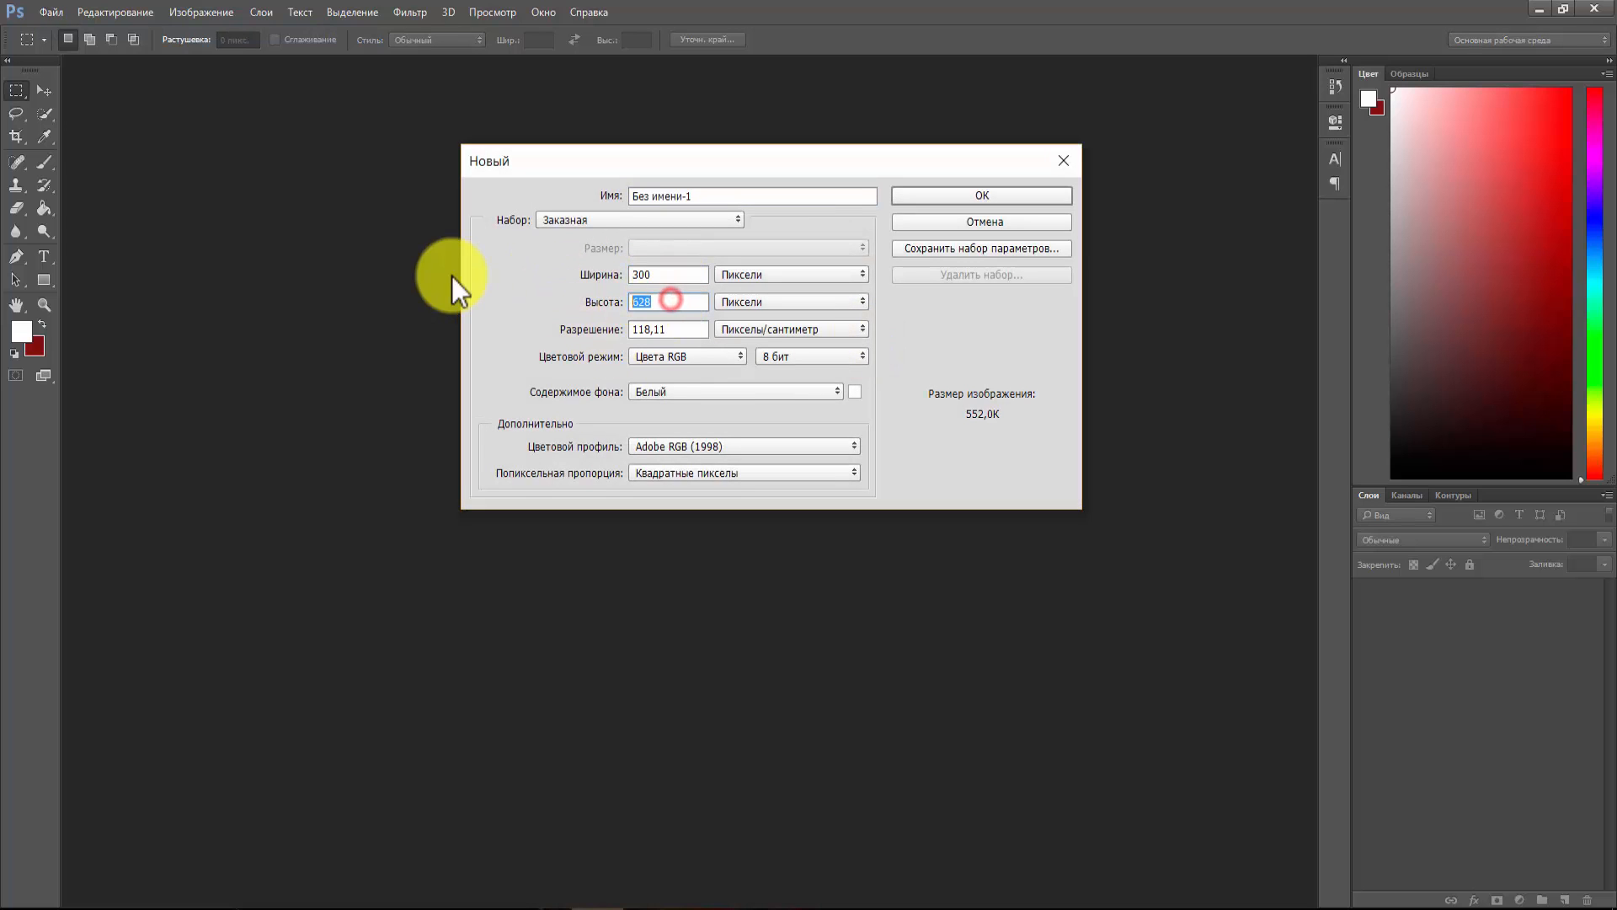
pyautogui.write('76')
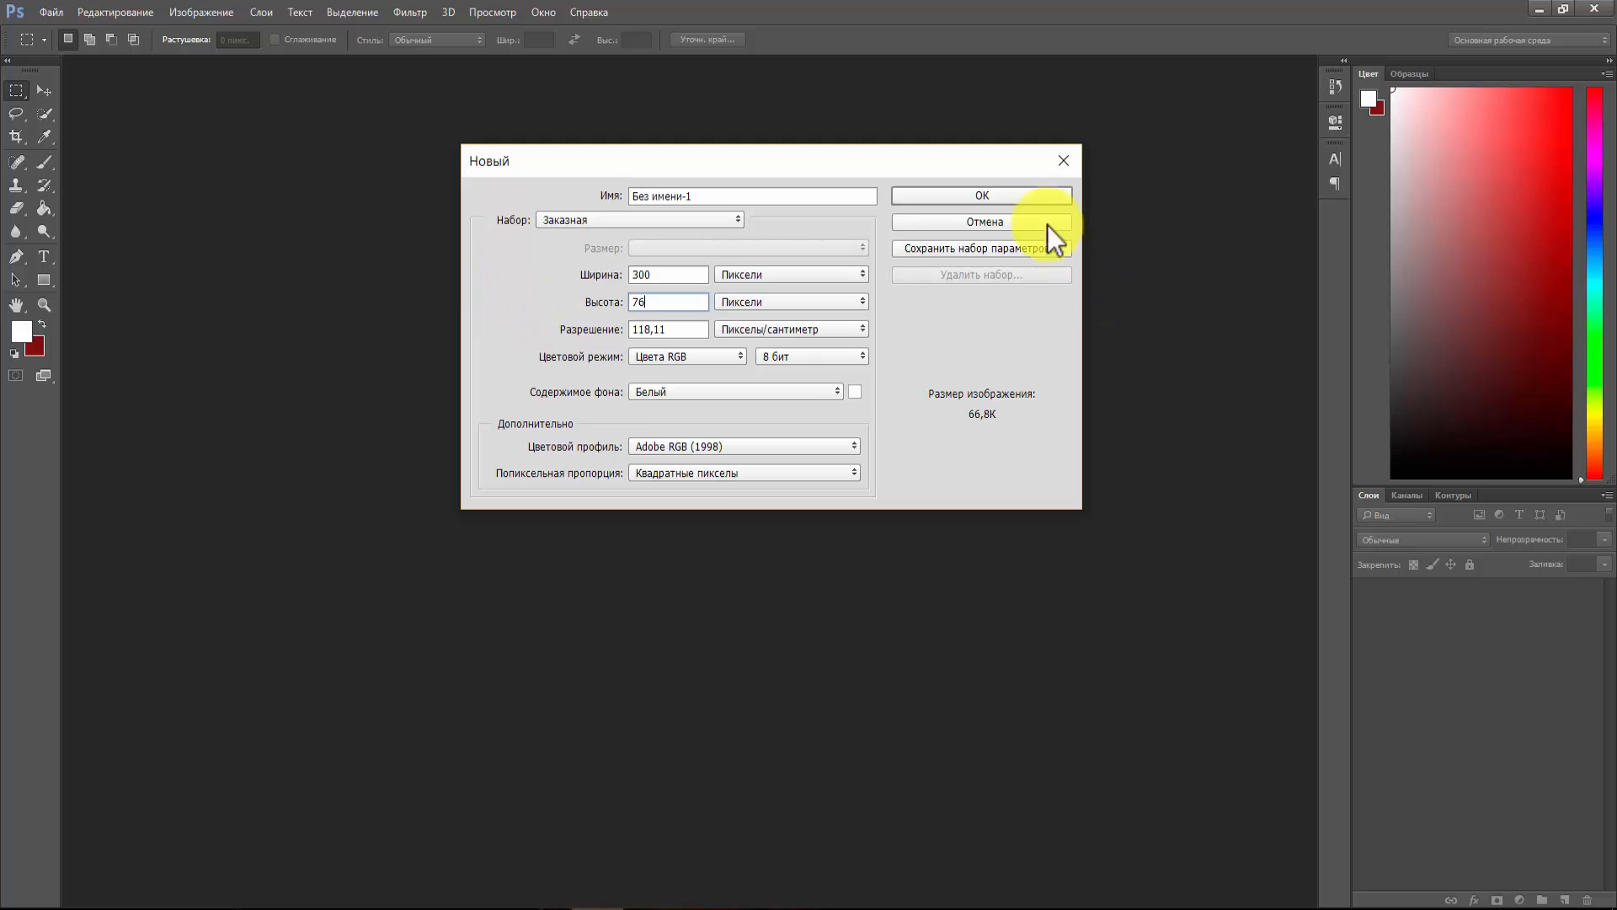
pyautogui.click(1036, 195)
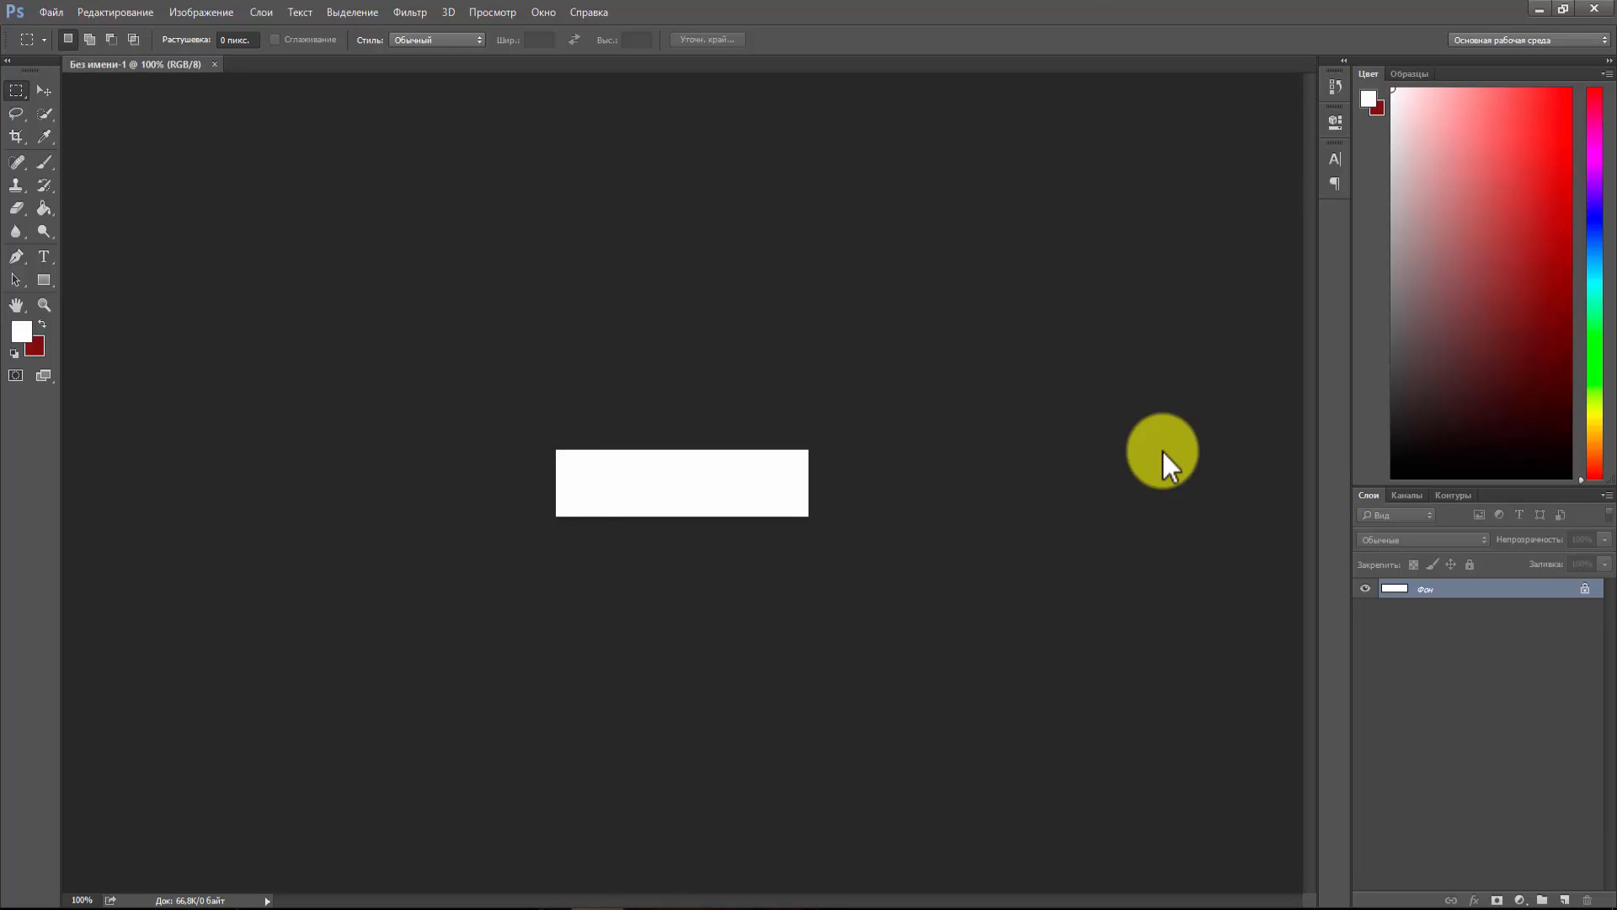
# - Open colorlib-logo.png from the desktop, leaving it without colour management
pyautogui.click(42, 86)
pyautogui.click(38, 8)
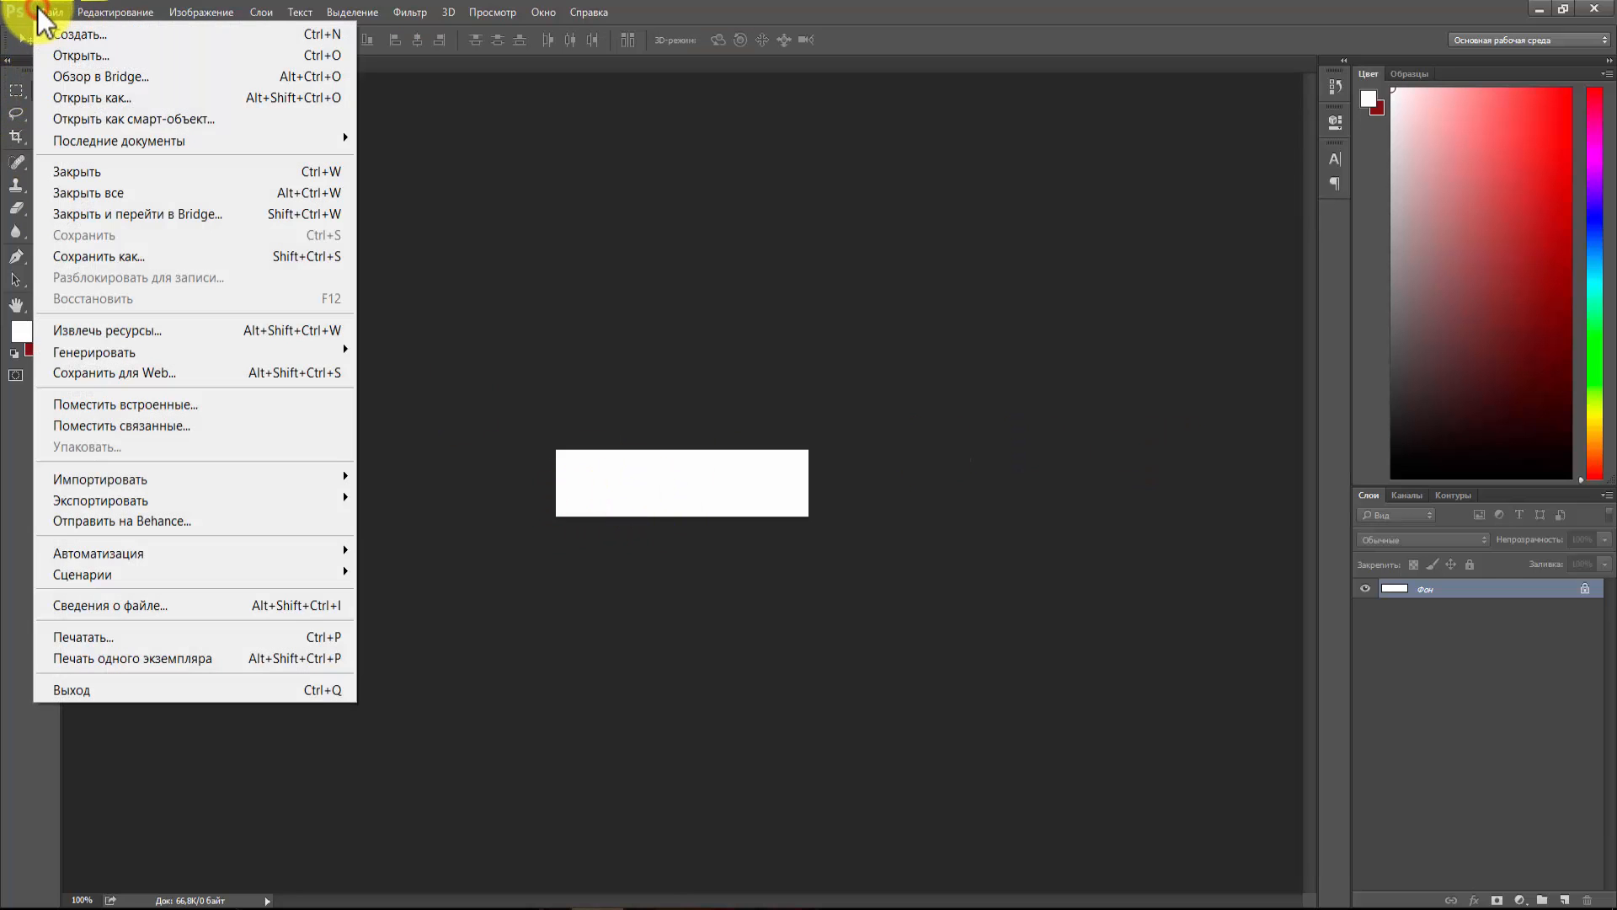
pyautogui.click(57, 56)
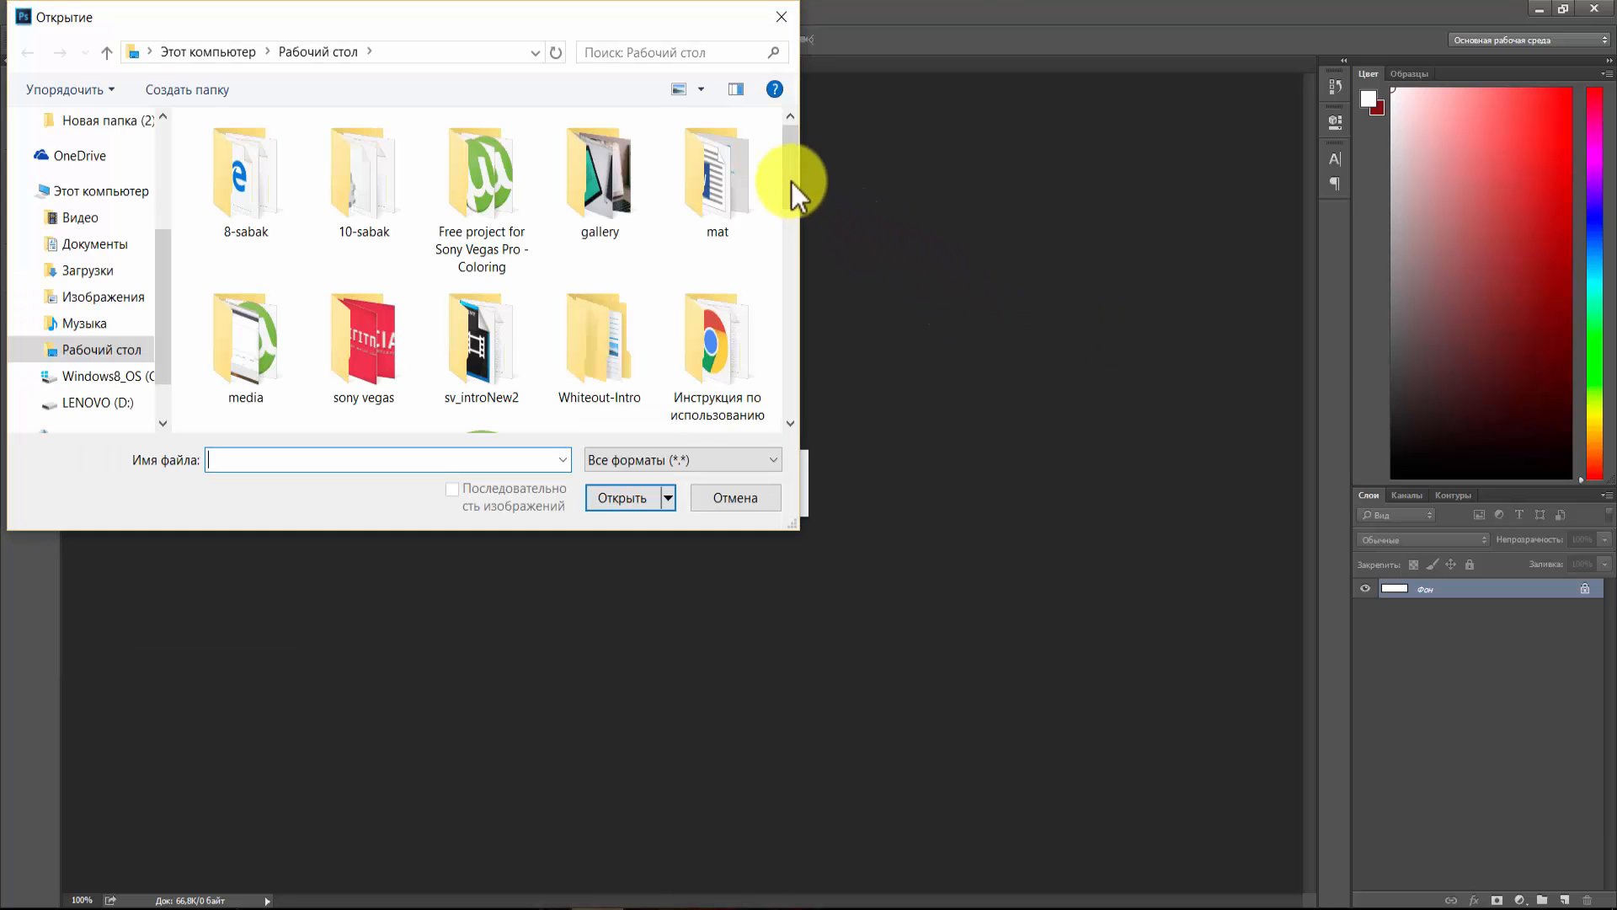
pyautogui.moveTo(786, 160); pyautogui.dragTo(794, 310)
pyautogui.click(251, 283)
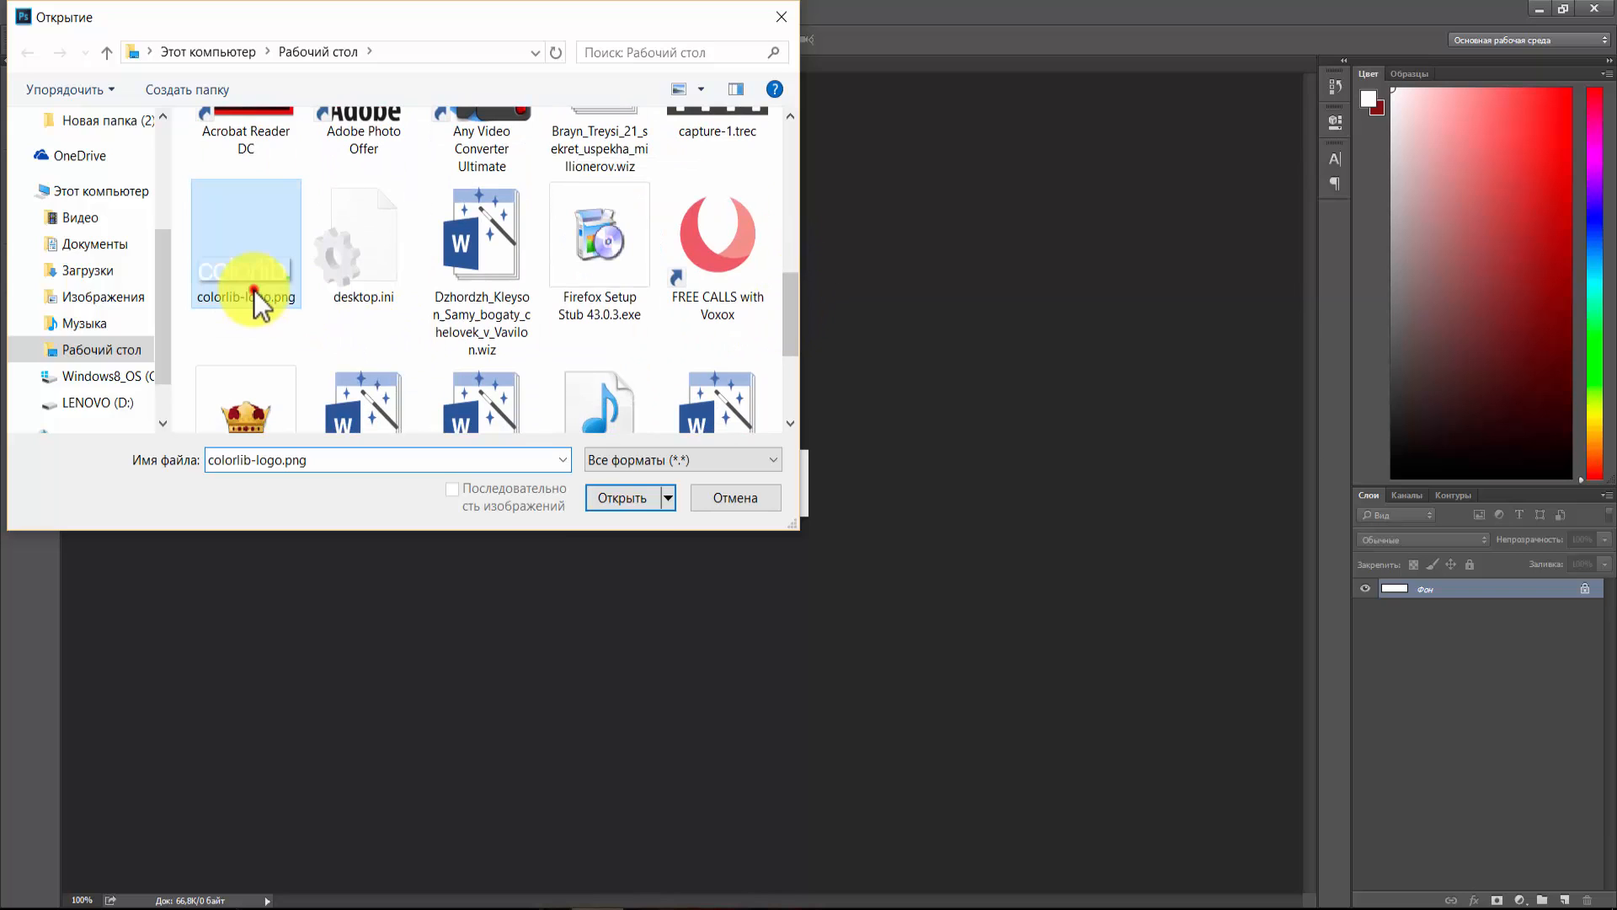
pyautogui.click(608, 500)
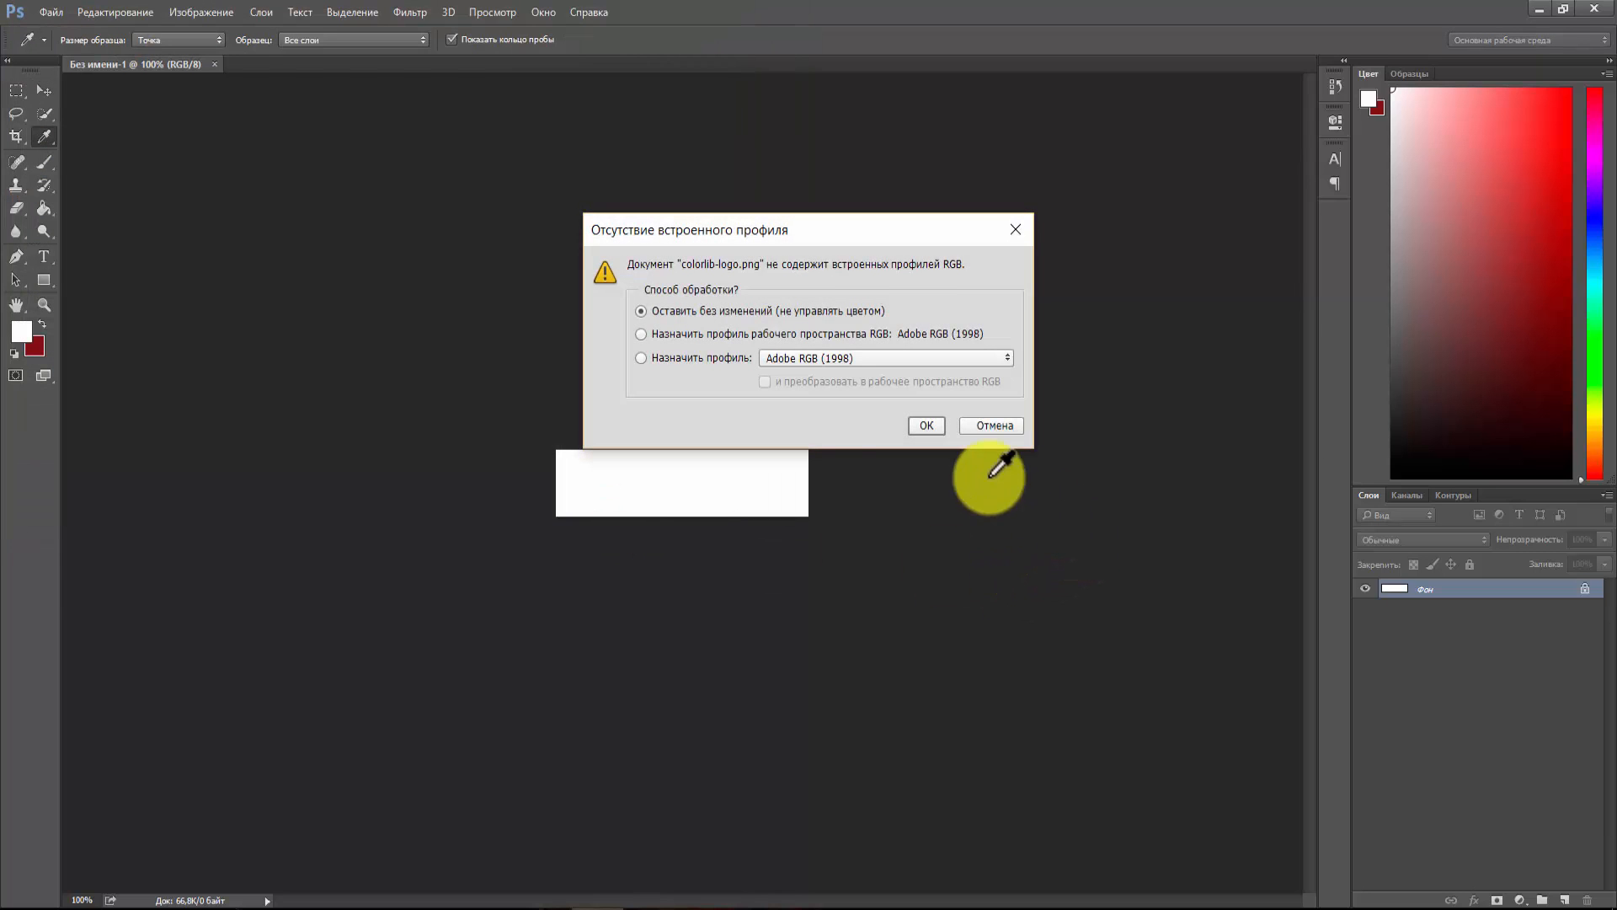
pyautogui.click(927, 425)
pyautogui.press('v')
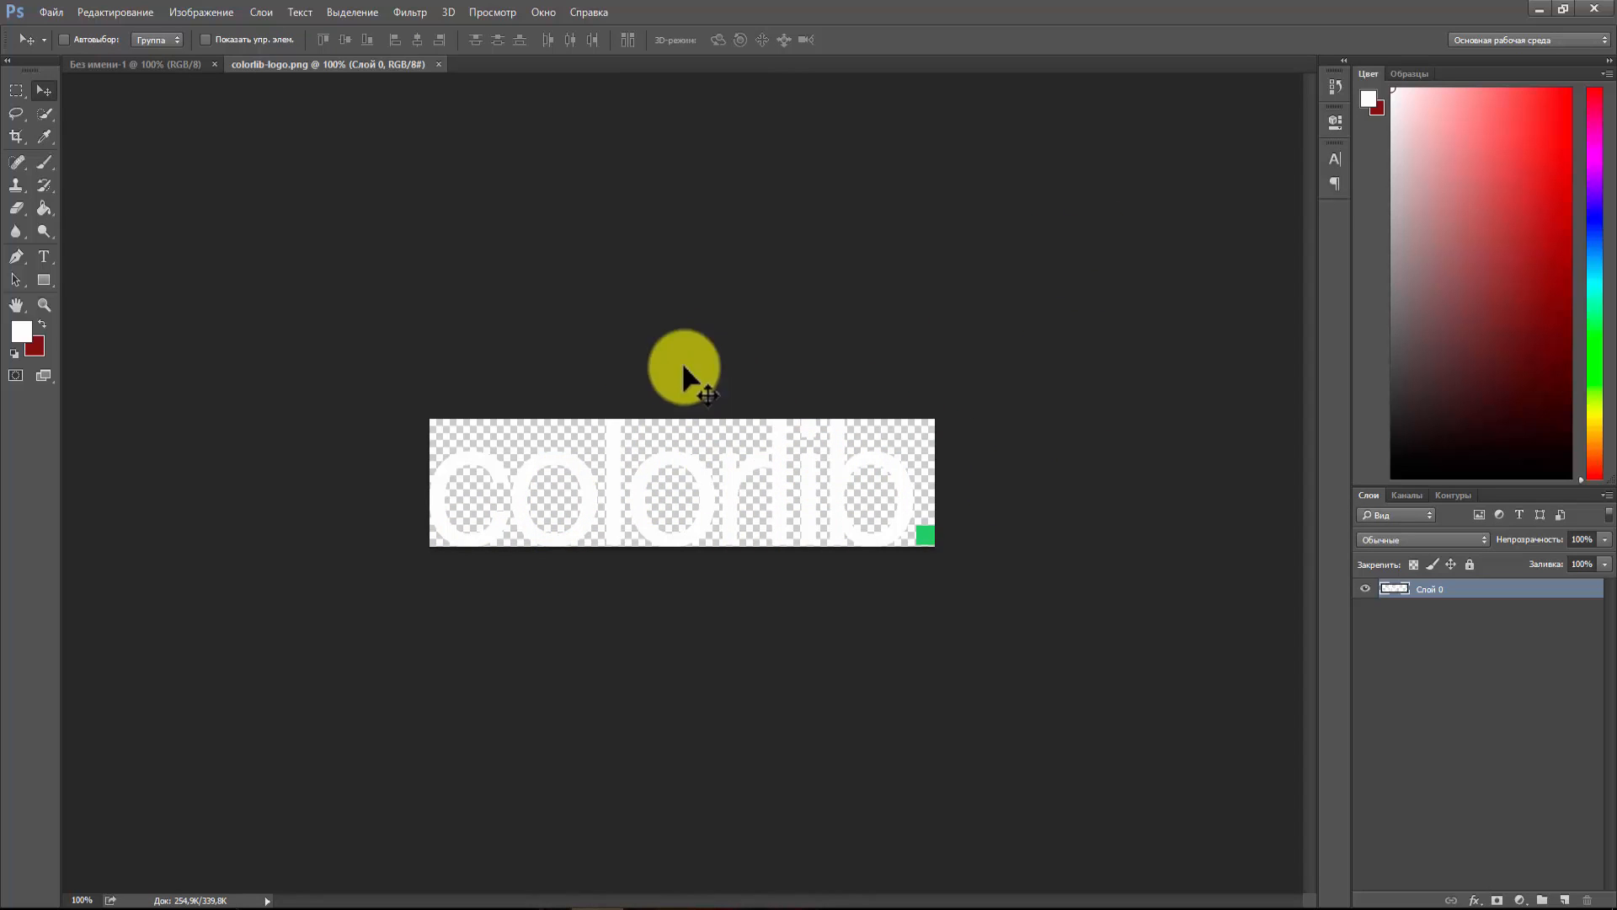
# - In the logo's image size settings, enter a width of 300 pixels and a height of 76 pixels with linked proportions
pyautogui.click(196, 18)
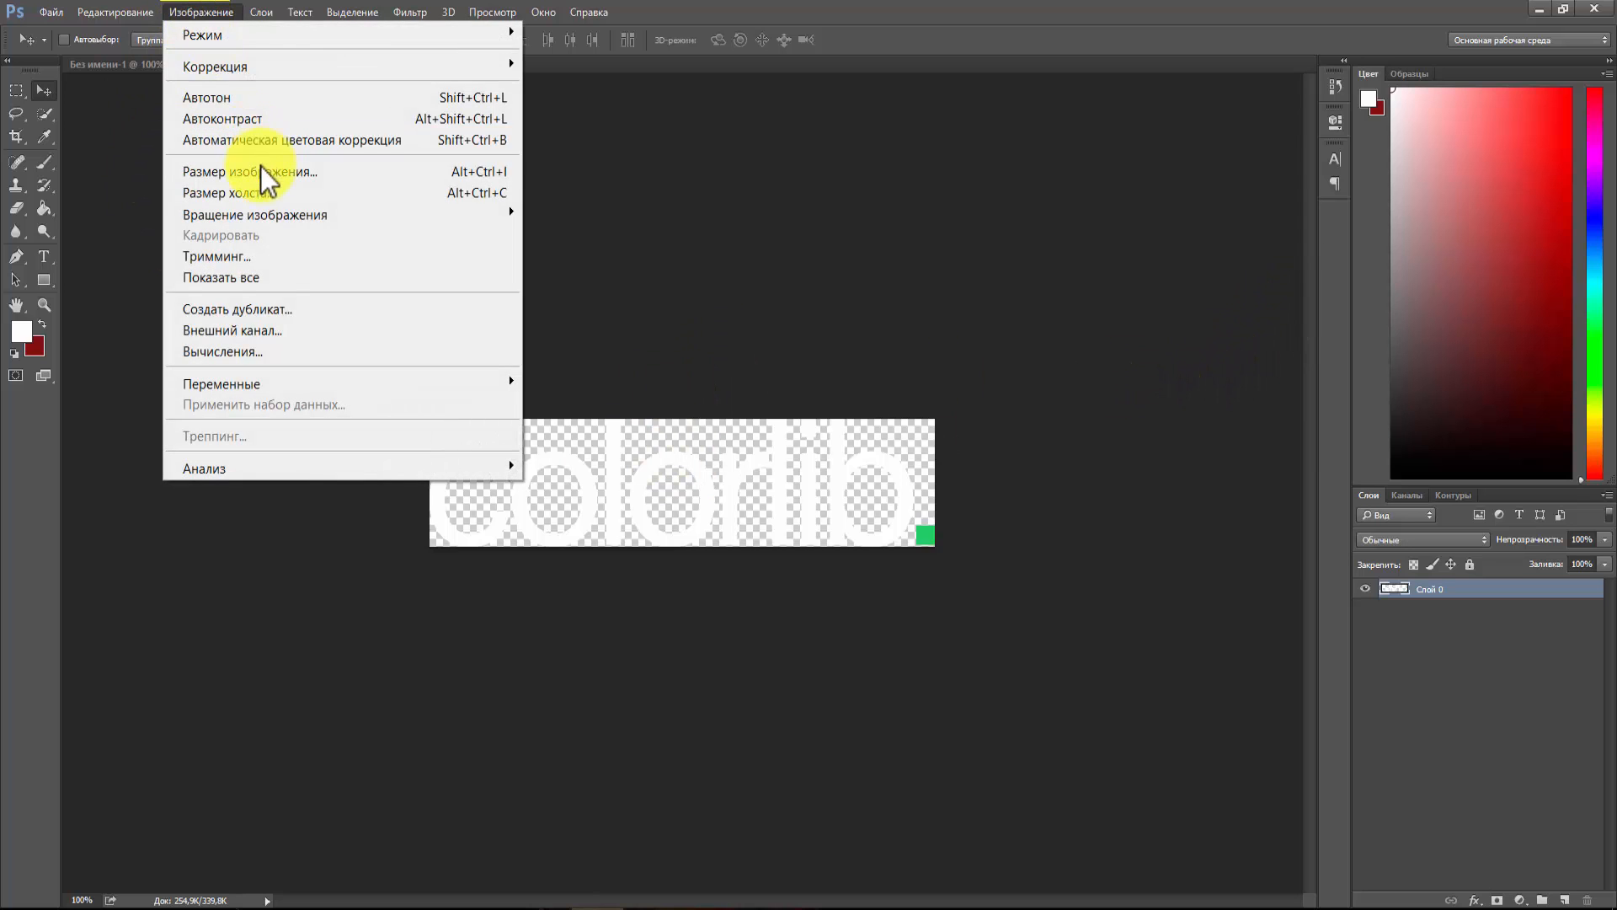
pyautogui.click(261, 171)
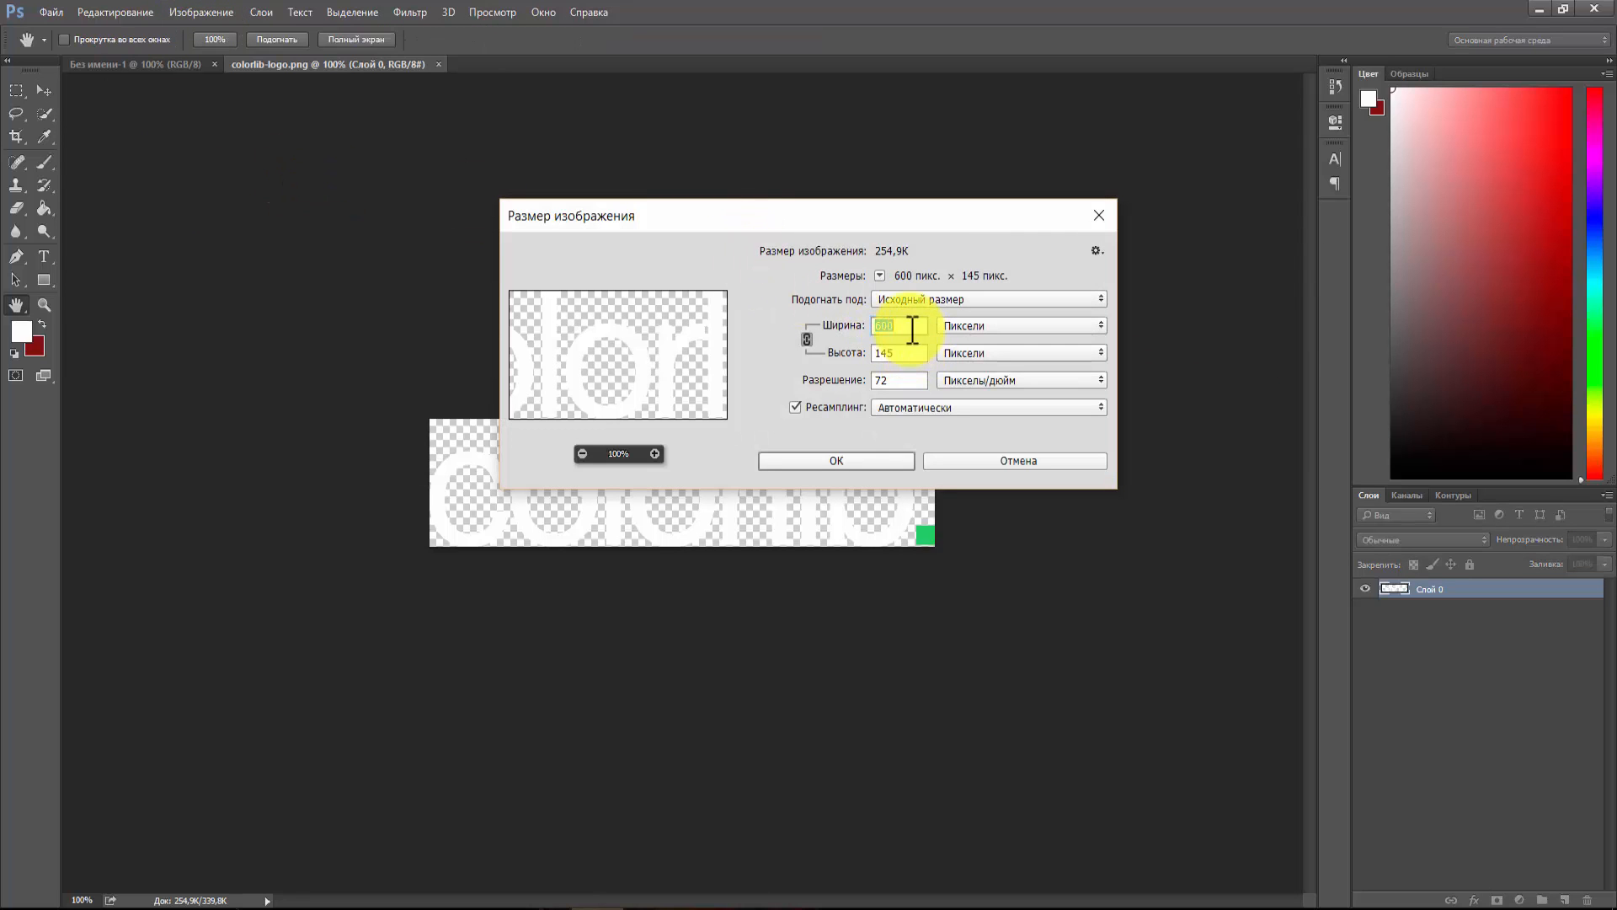
pyautogui.write('300')
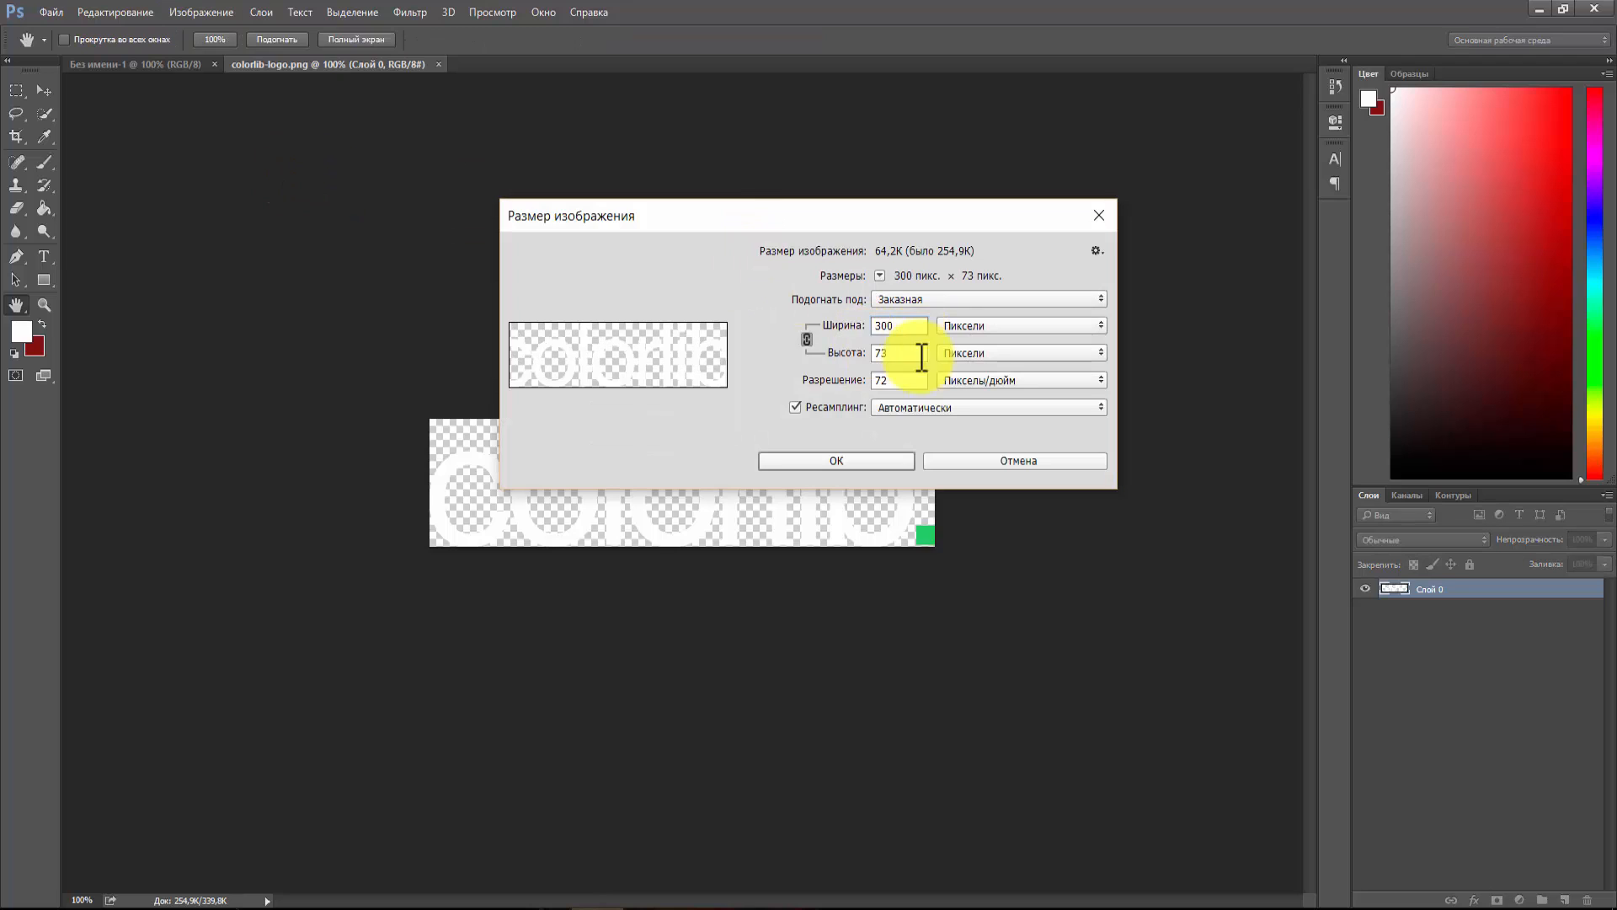
pyautogui.click(918, 354)
pyautogui.doubleClick(917, 354)
pyautogui.write('76')
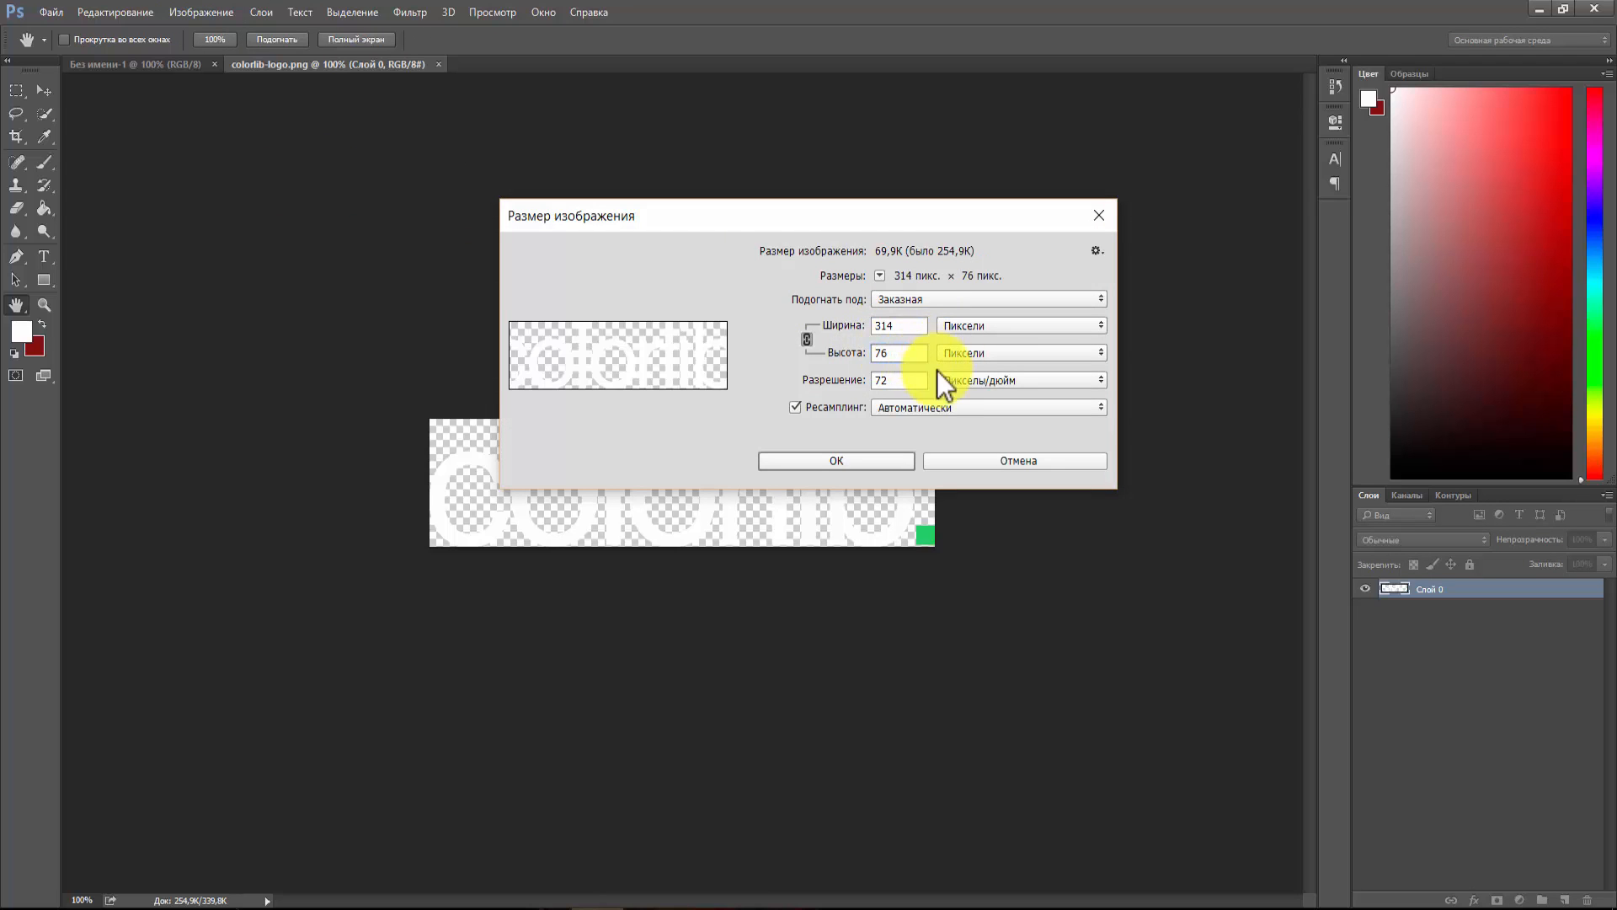
# - Unlink the logo's proportions, resize it to a width of 300 pixels, and save colorlib-logo.png
pyautogui.click(805, 340)
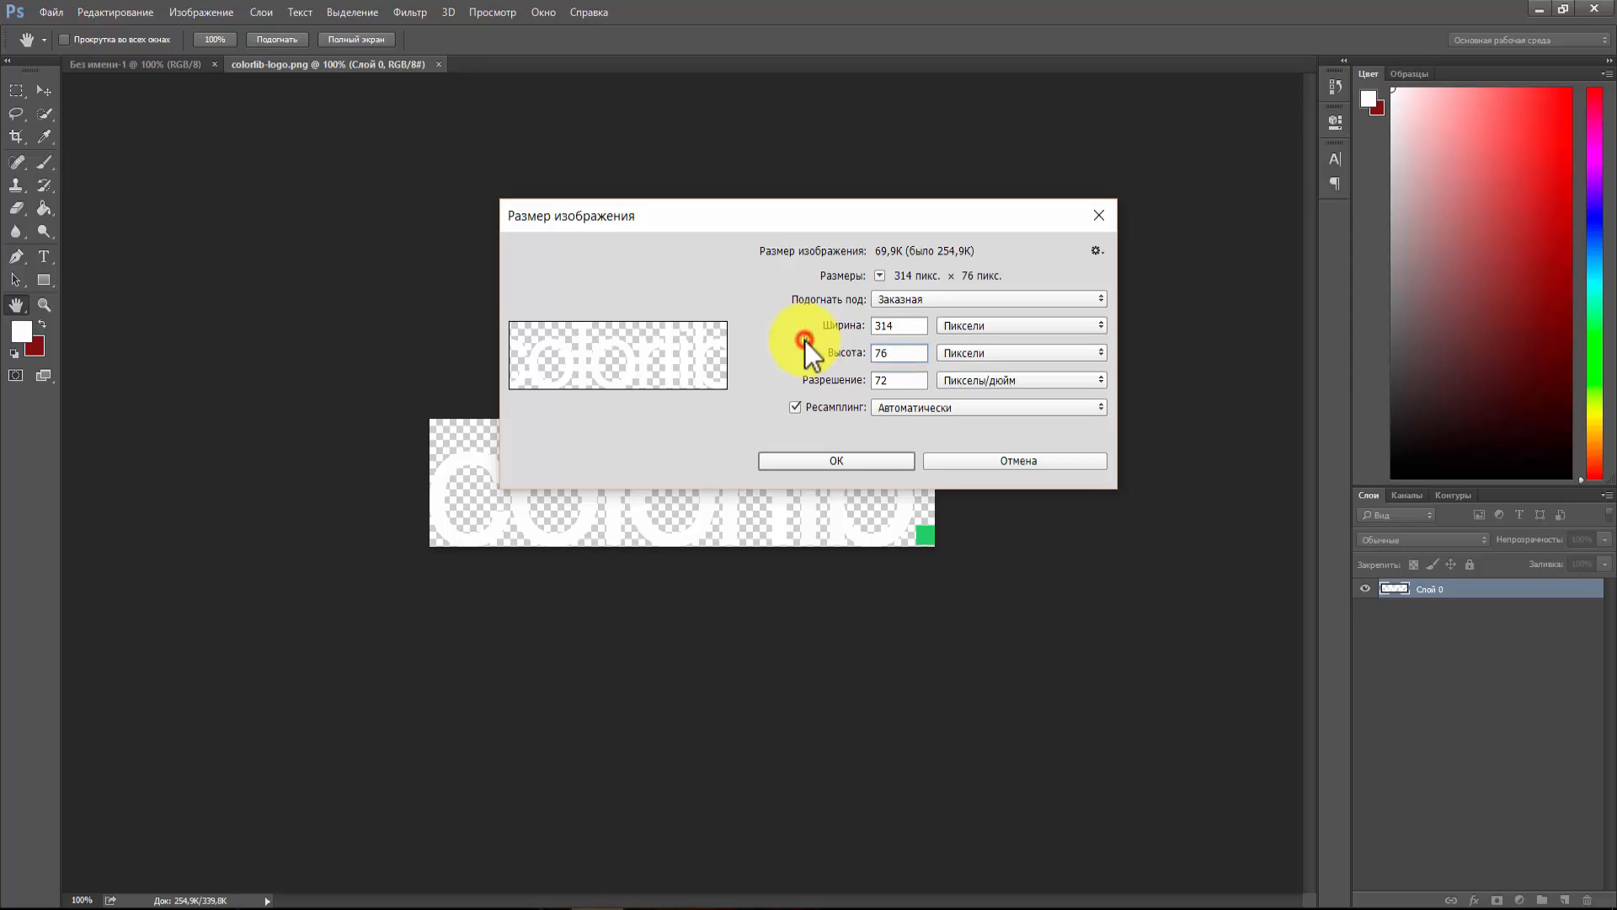
pyautogui.click(893, 326)
pyautogui.press('BackSpace')
pyautogui.press('BackSpace')
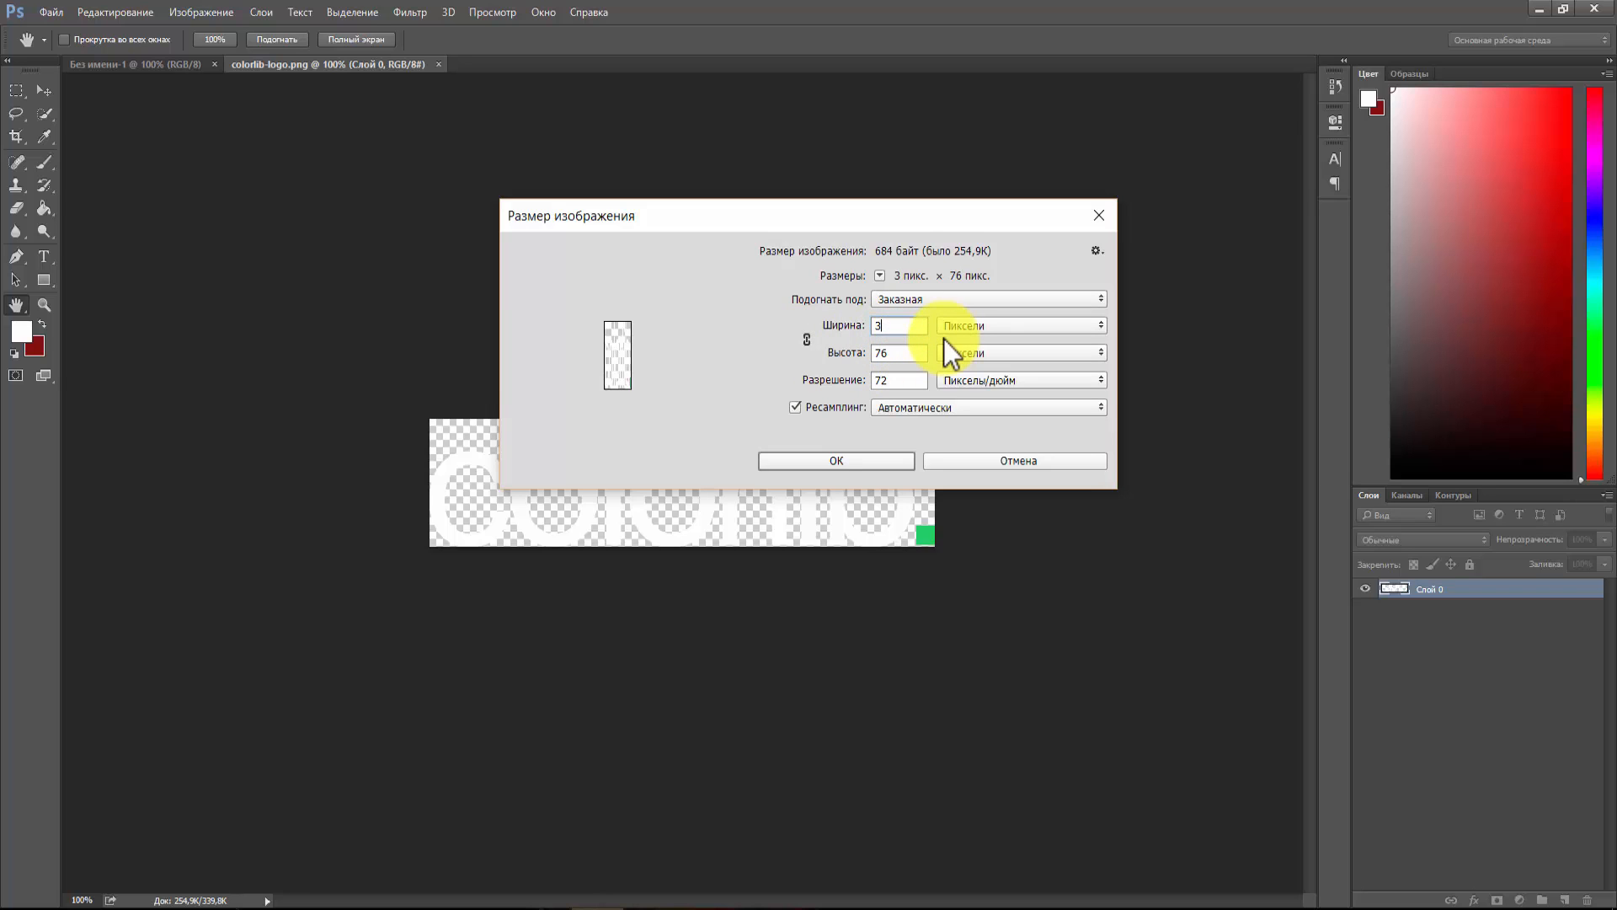
pyautogui.write('00')
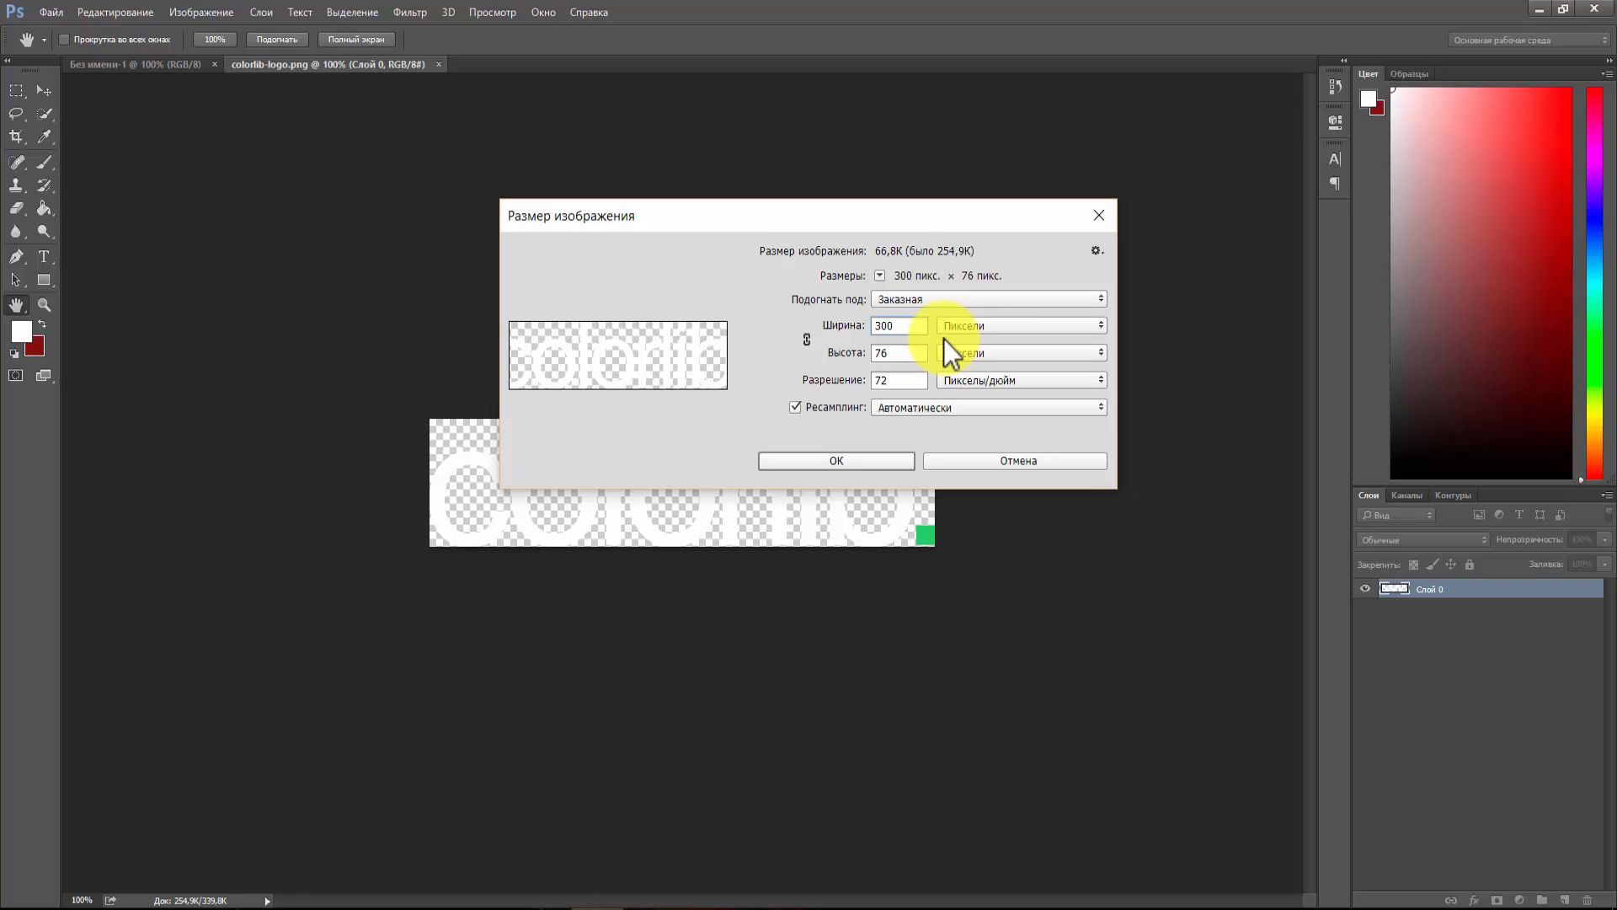
pyautogui.click(822, 463)
pyautogui.press('v')
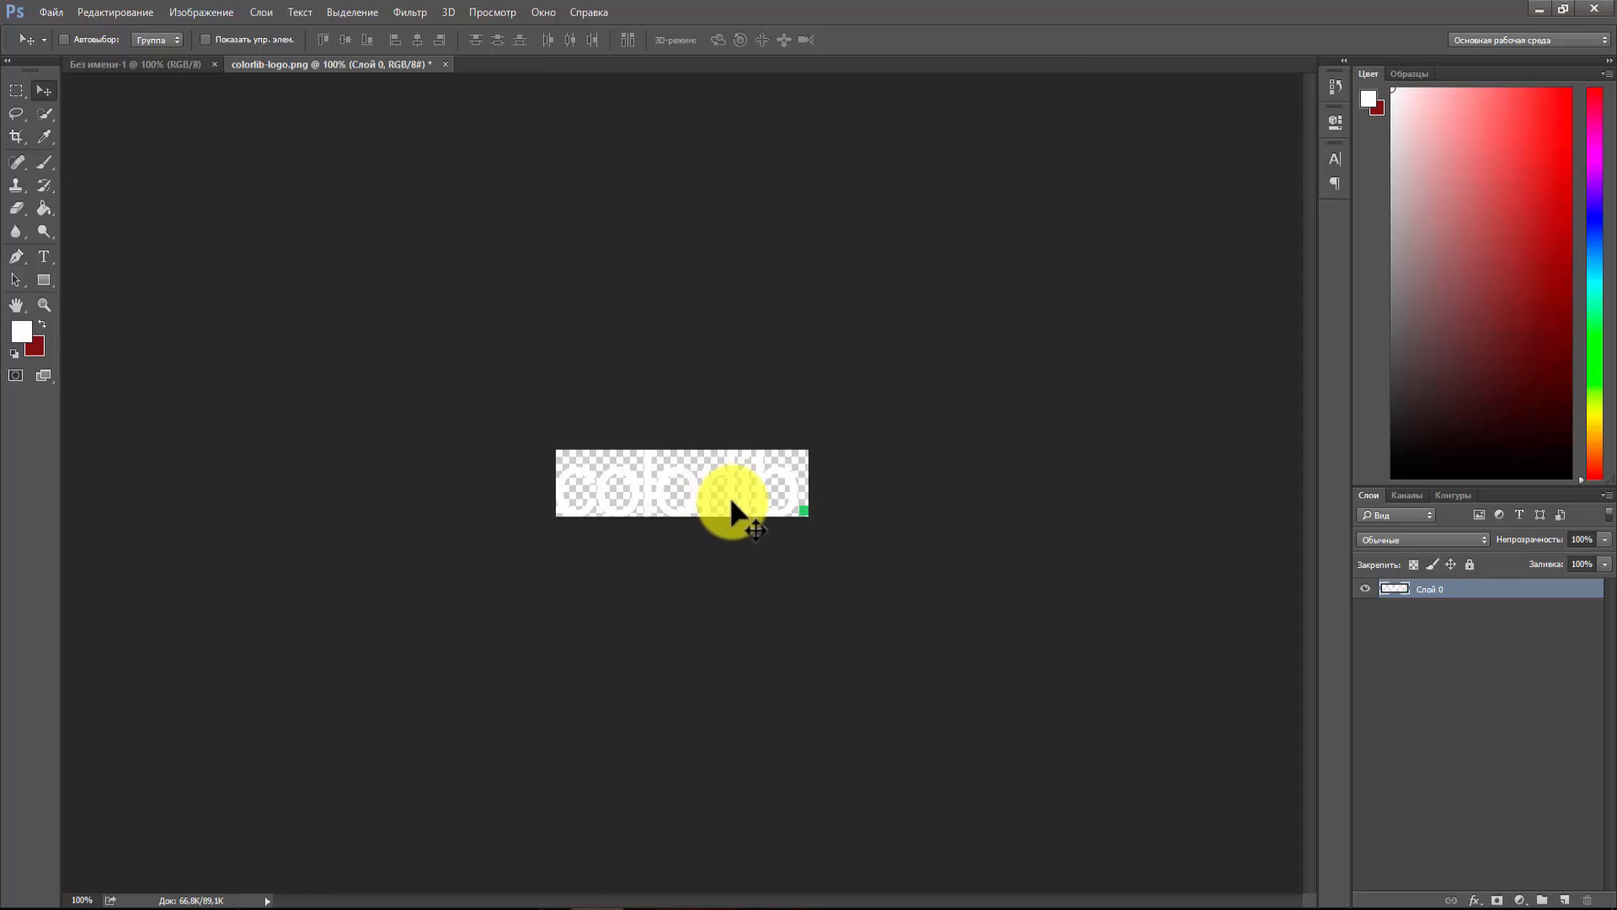
pyautogui.click(54, 13)
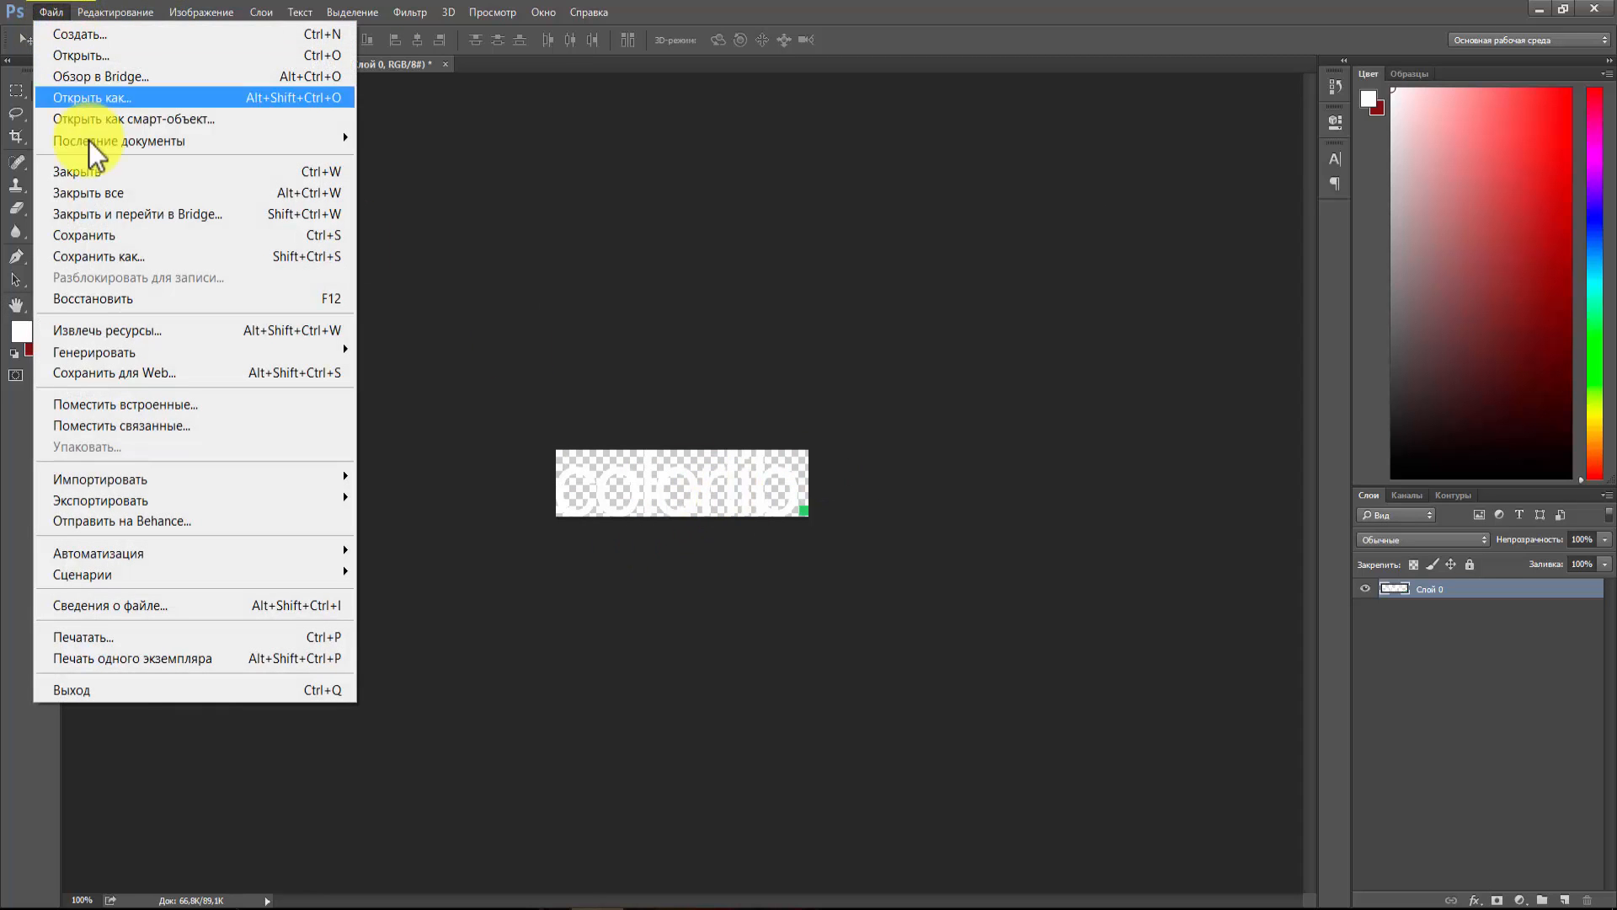
pyautogui.click(120, 229)
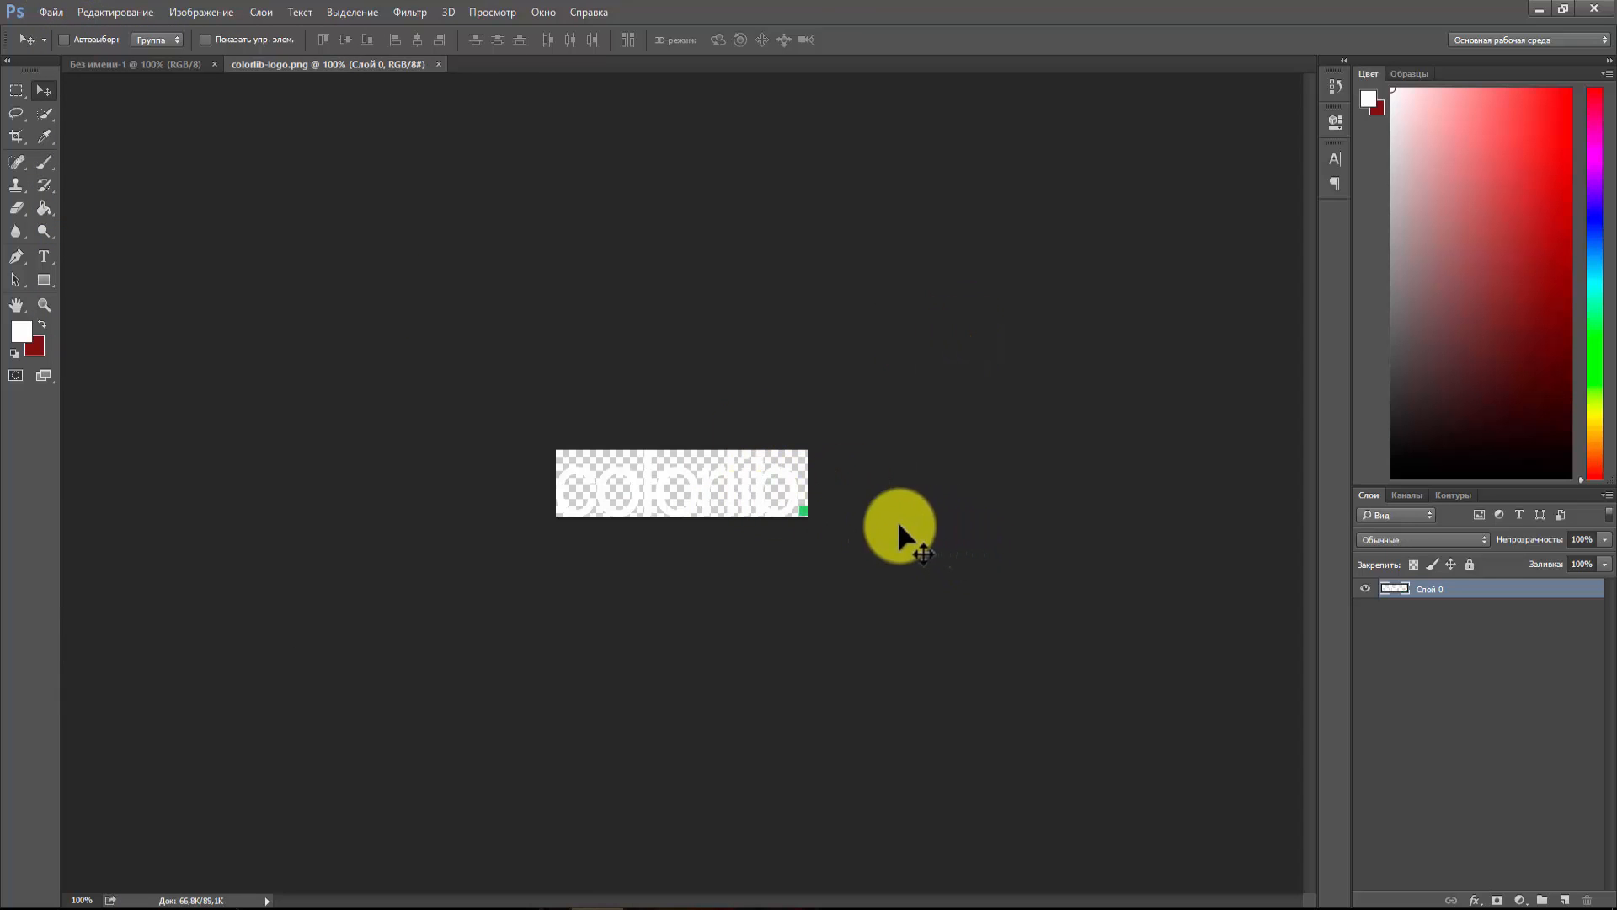
# - Switch to Chrome and upload colorlib-logo.png from the desktop as a new header image in the Customizer
pyautogui.click(435, 903)
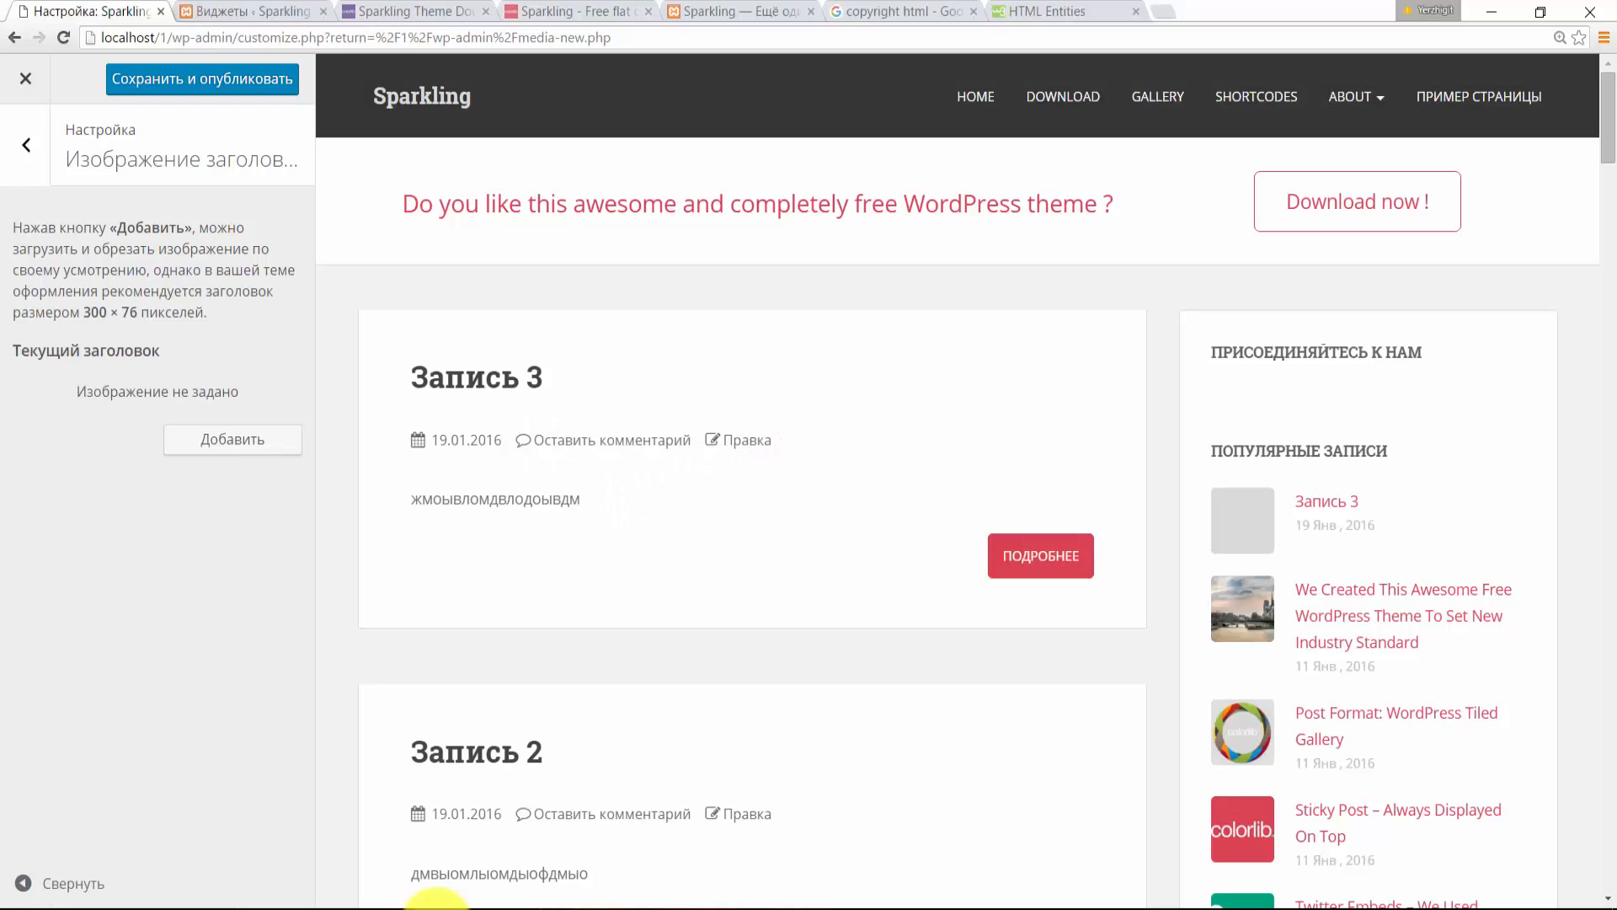
pyautogui.click(274, 446)
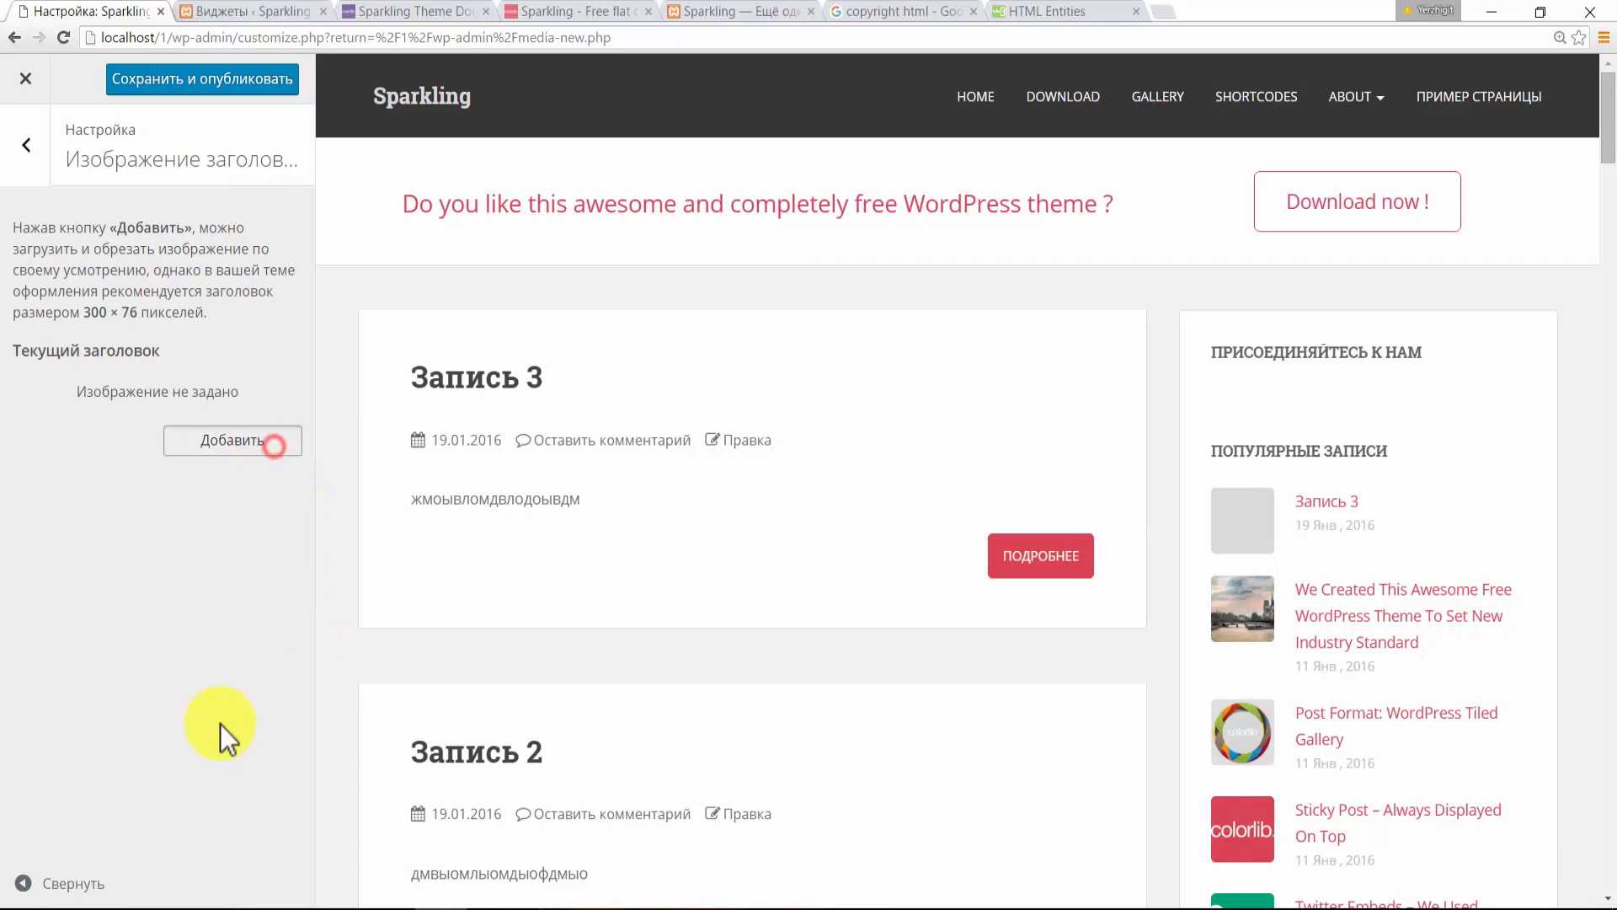
pyautogui.click(169, 163)
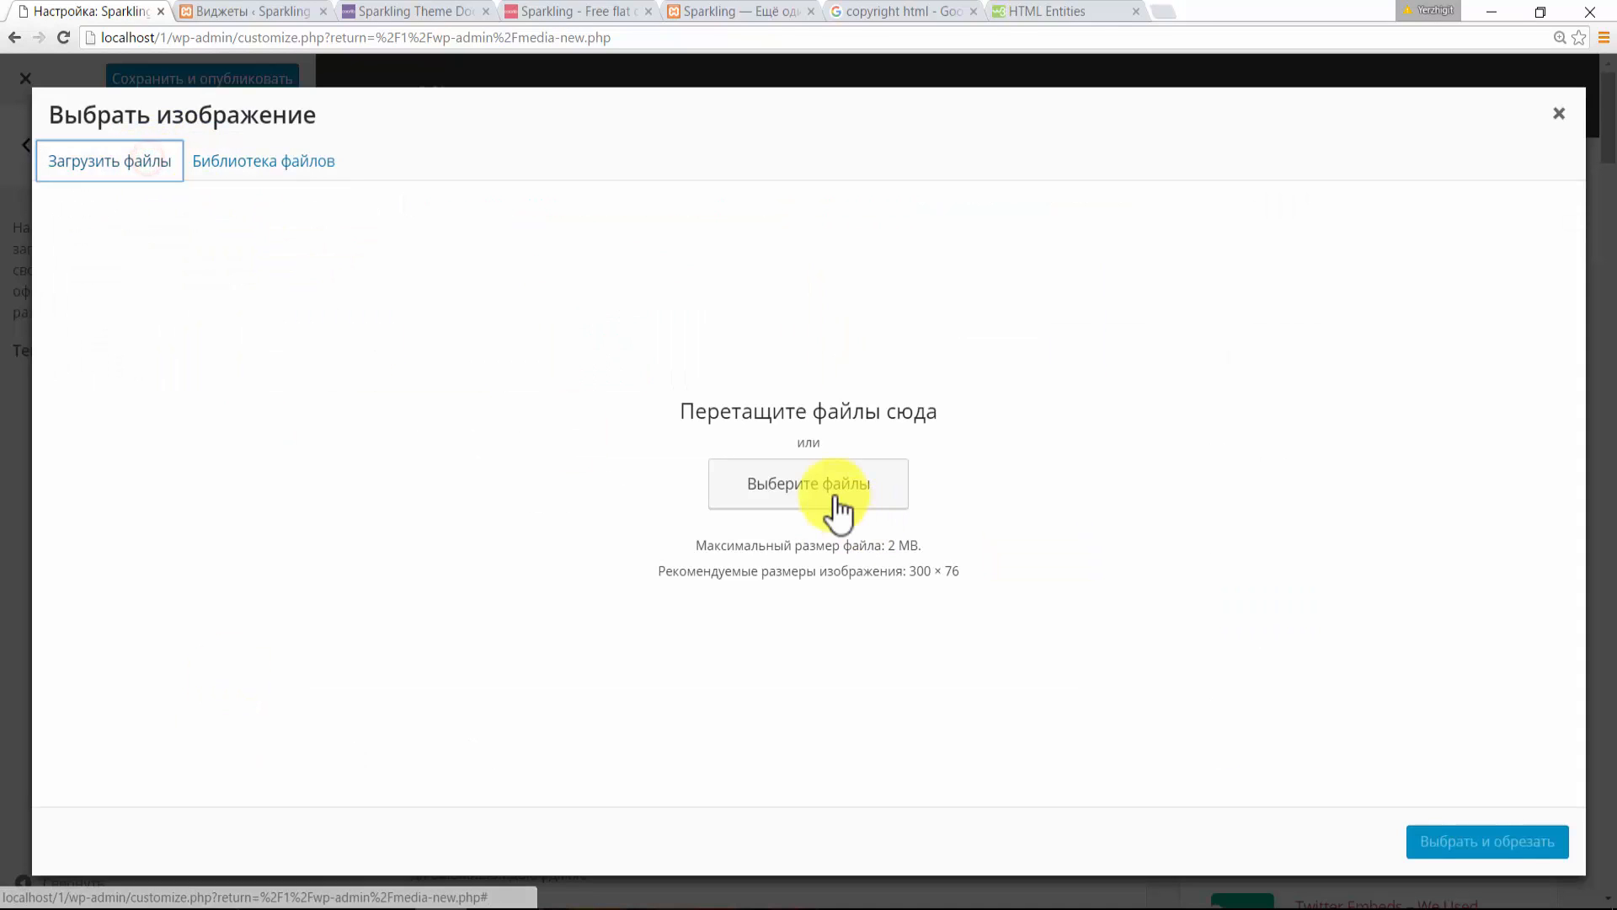
pyautogui.click(836, 499)
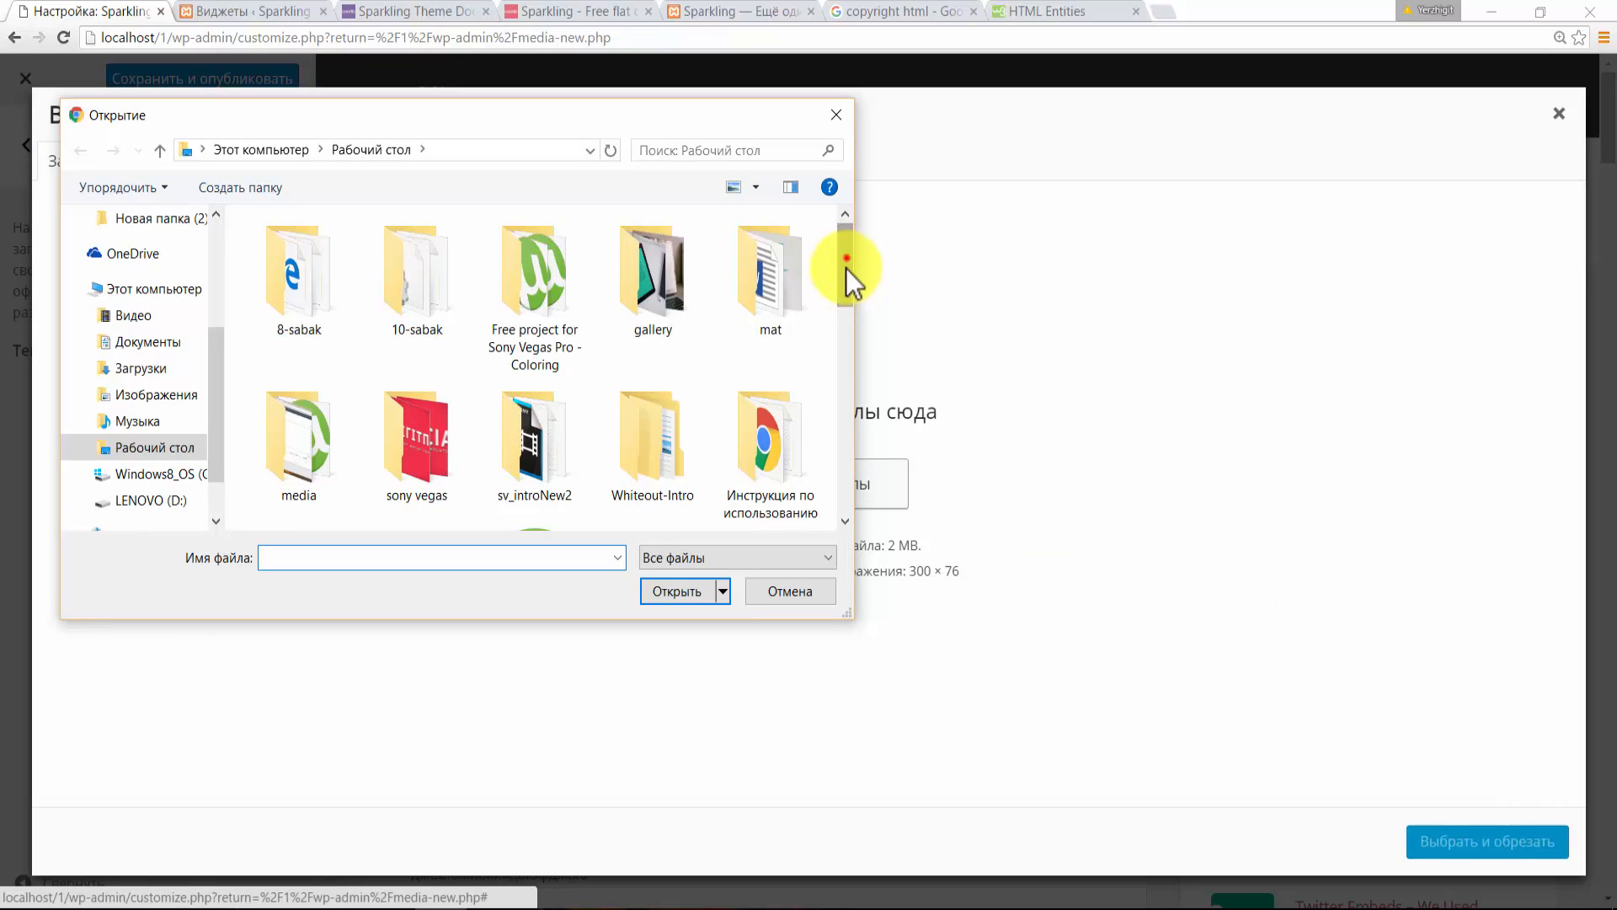
pyautogui.moveTo(845, 268); pyautogui.dragTo(822, 408)
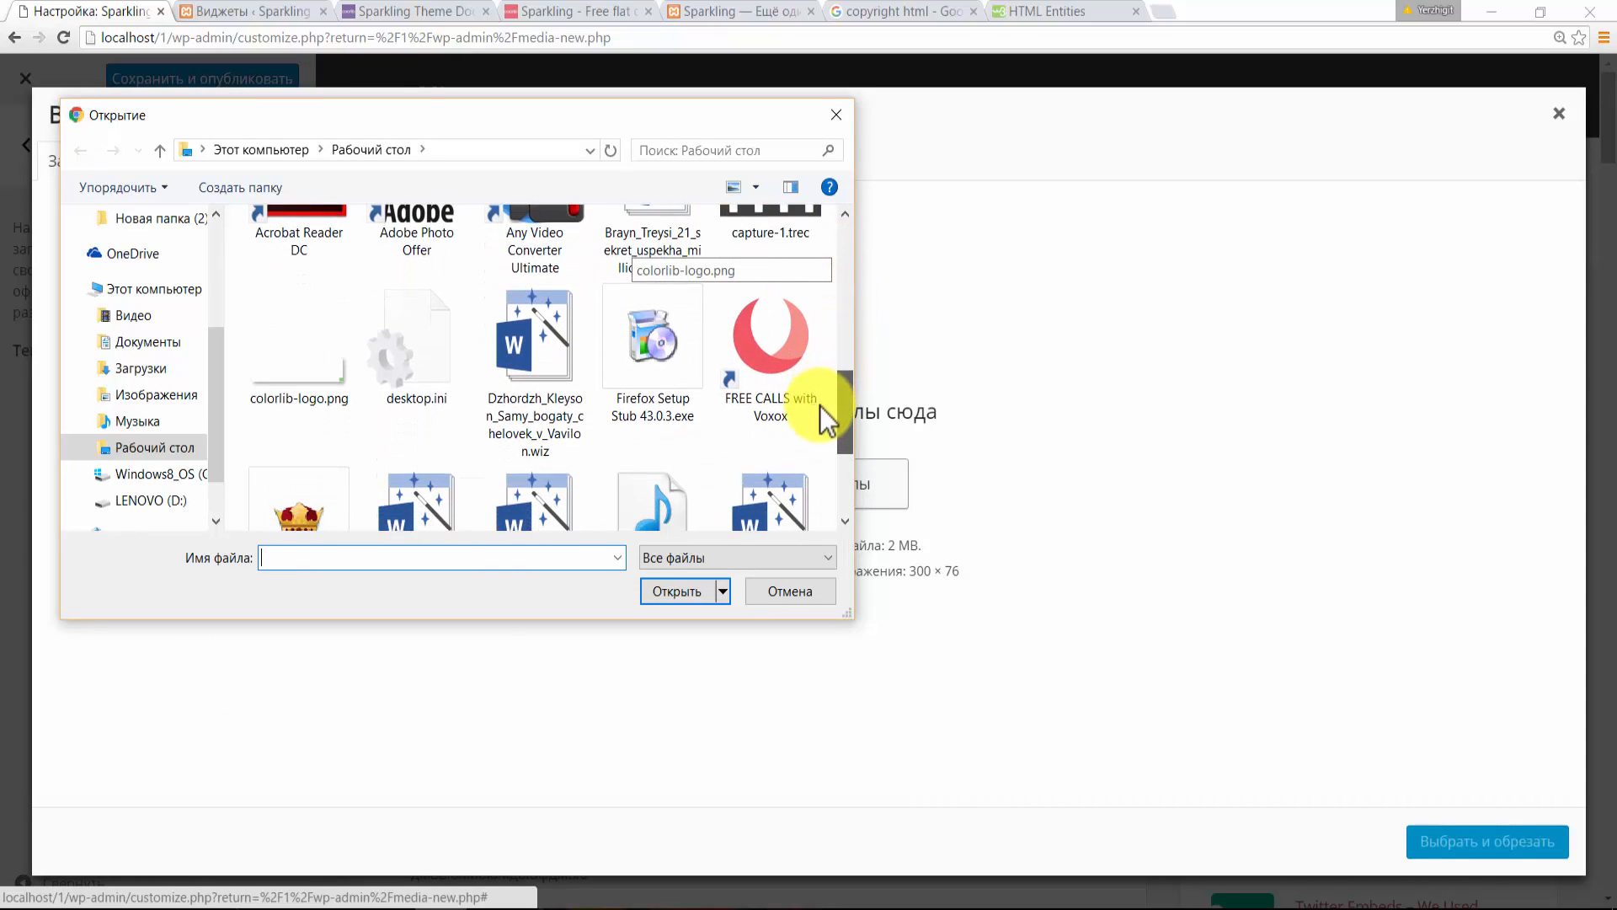
pyautogui.click(278, 400)
pyautogui.click(691, 599)
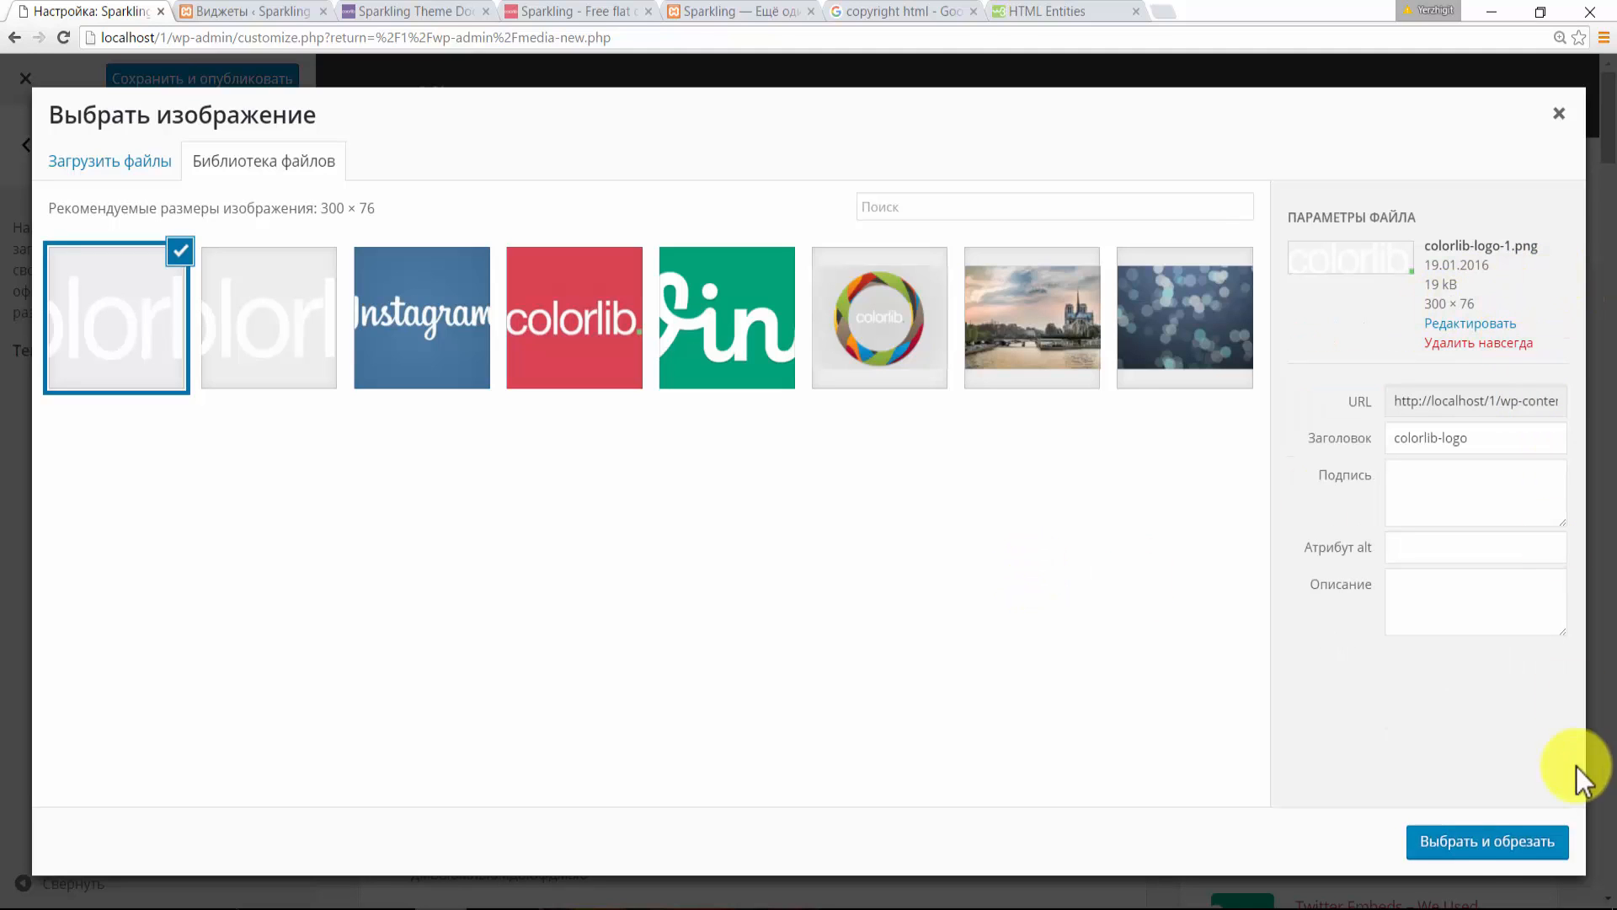
# - Use the uploaded logo as the header image, cropped to the suggested full area, and publish the change
pyautogui.click(1484, 842)
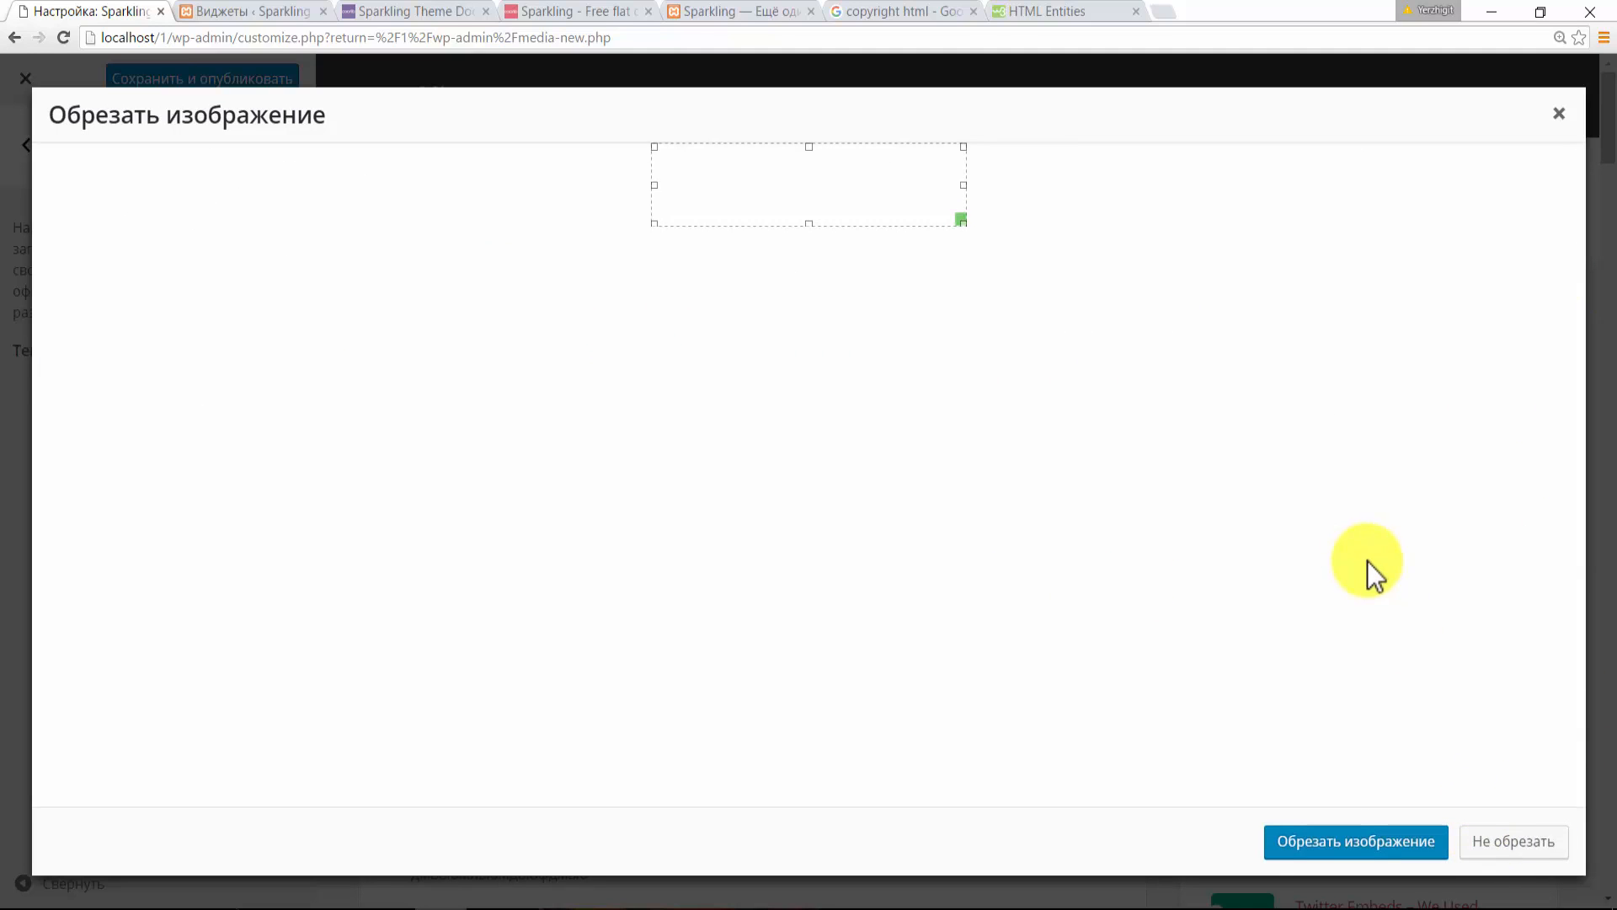
pyautogui.click(1326, 847)
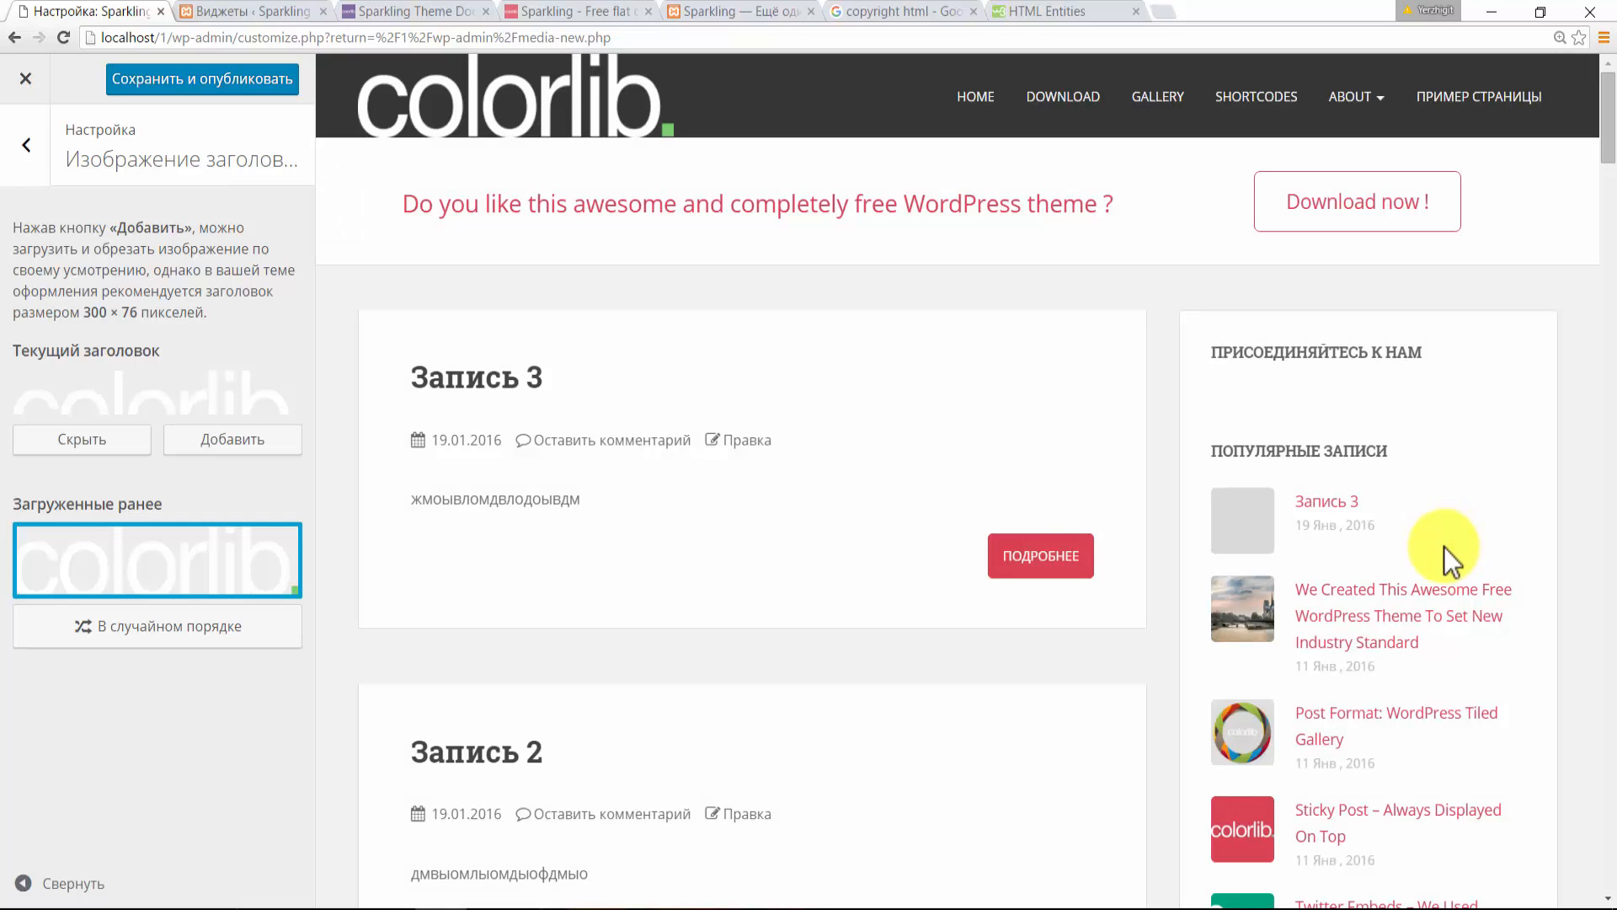
pyautogui.click(156, 81)
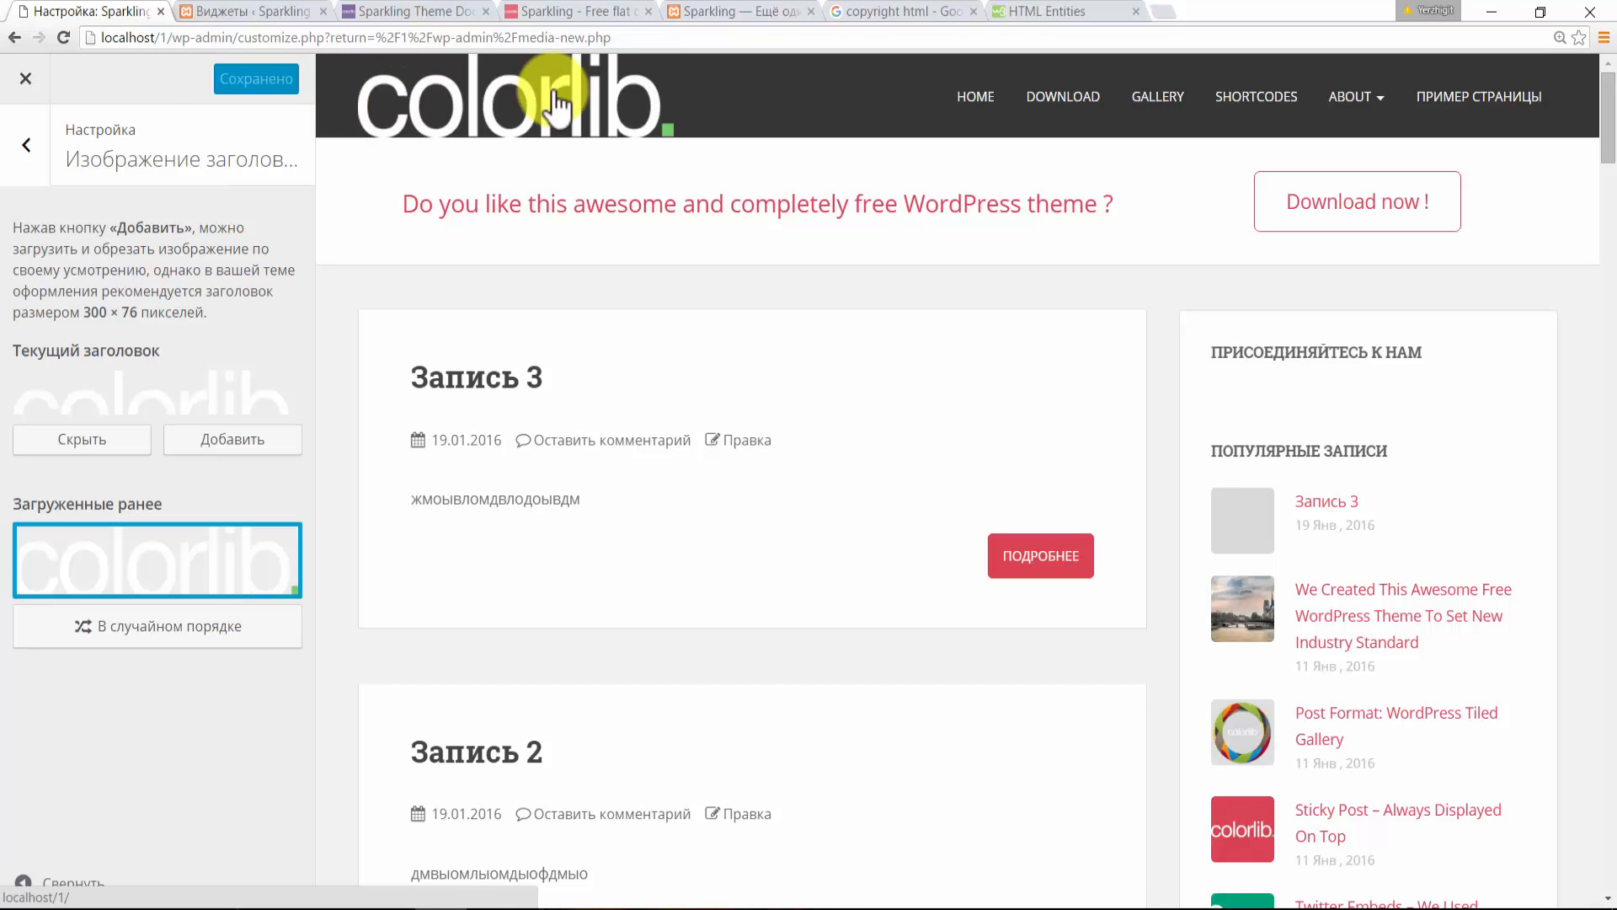
# - Check the header logo on the local site's HOME page, and follow the logo back to the front page
pyautogui.click(762, 15)
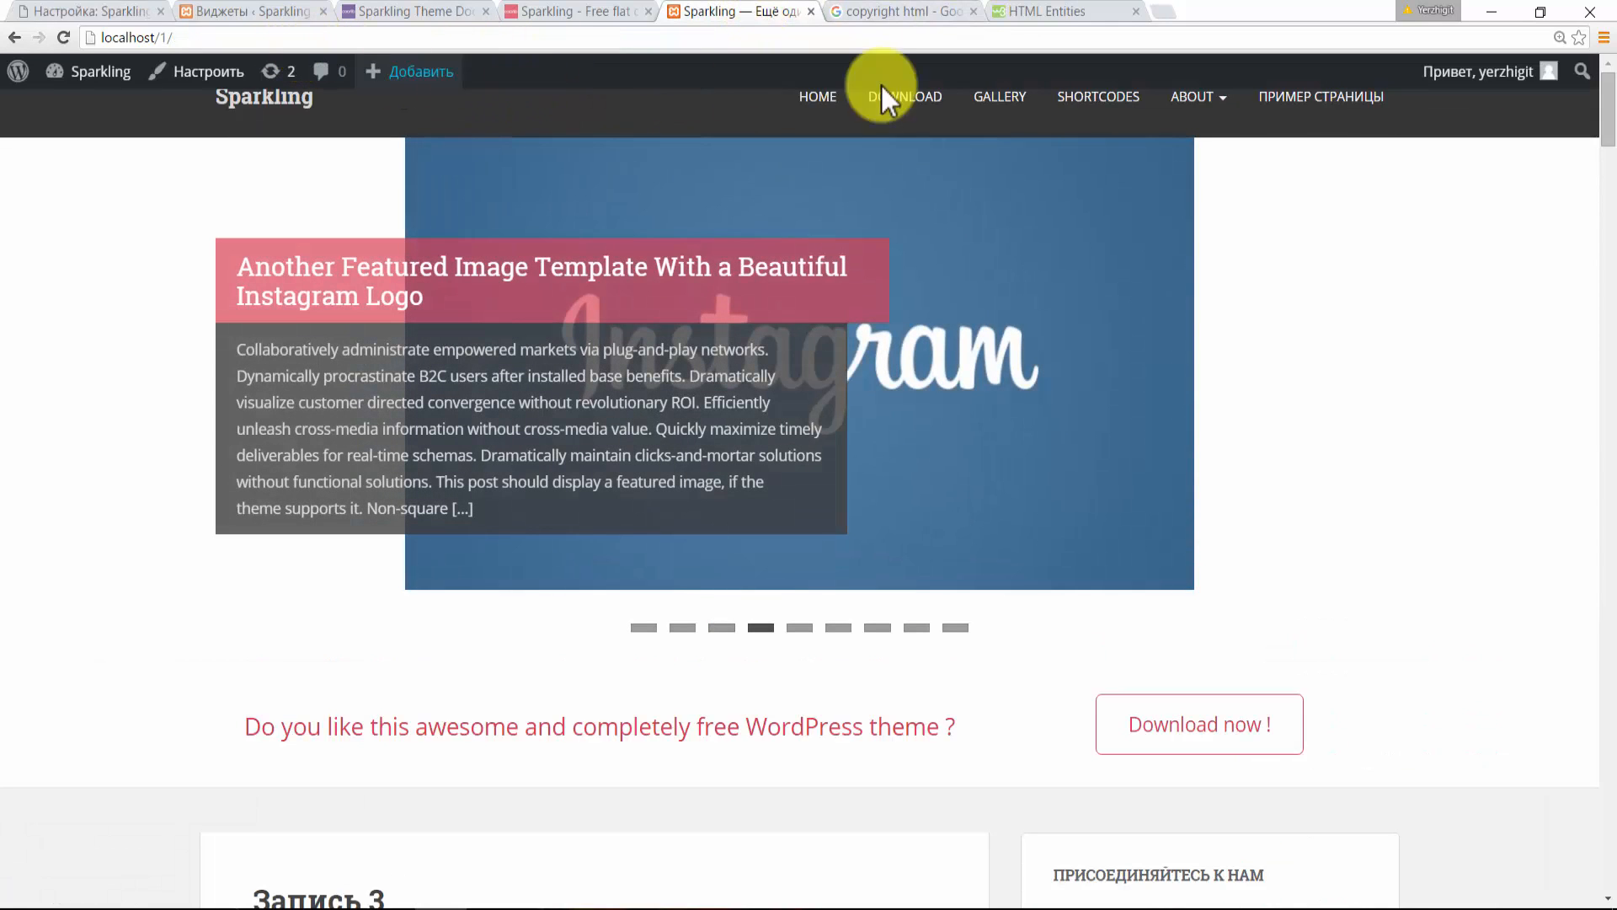
pyautogui.click(813, 101)
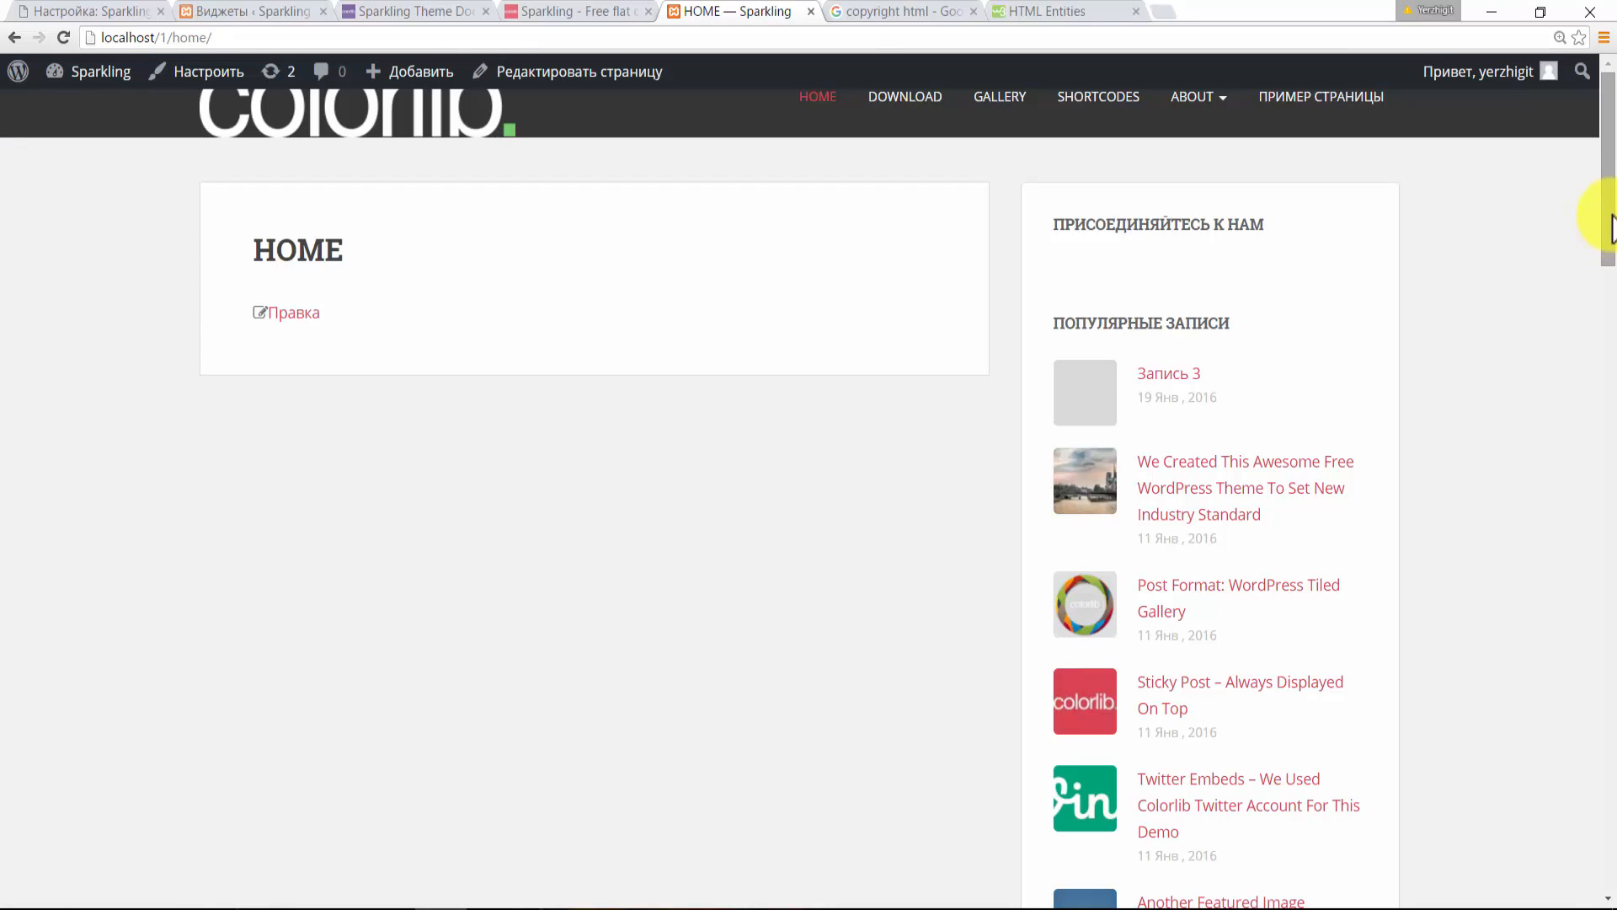
pyautogui.moveTo(1611, 199)
pyautogui.mouseDown()
pyautogui.moveTo(1603, 614)
pyautogui.moveTo(1601, 168)
pyautogui.mouseUp()
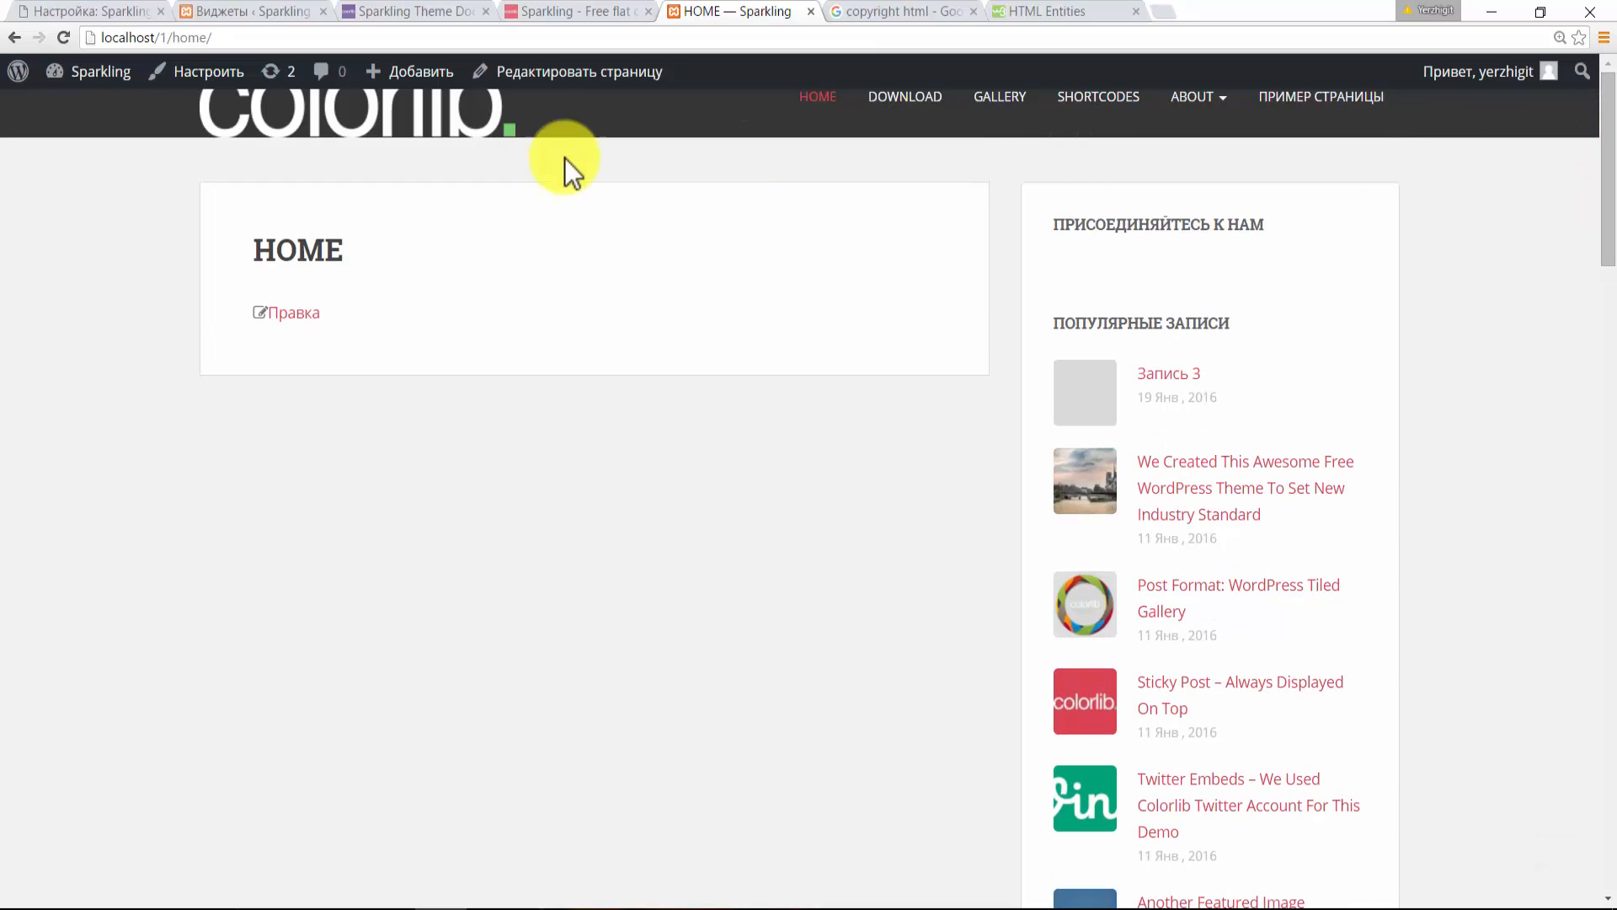
pyautogui.click(467, 118)
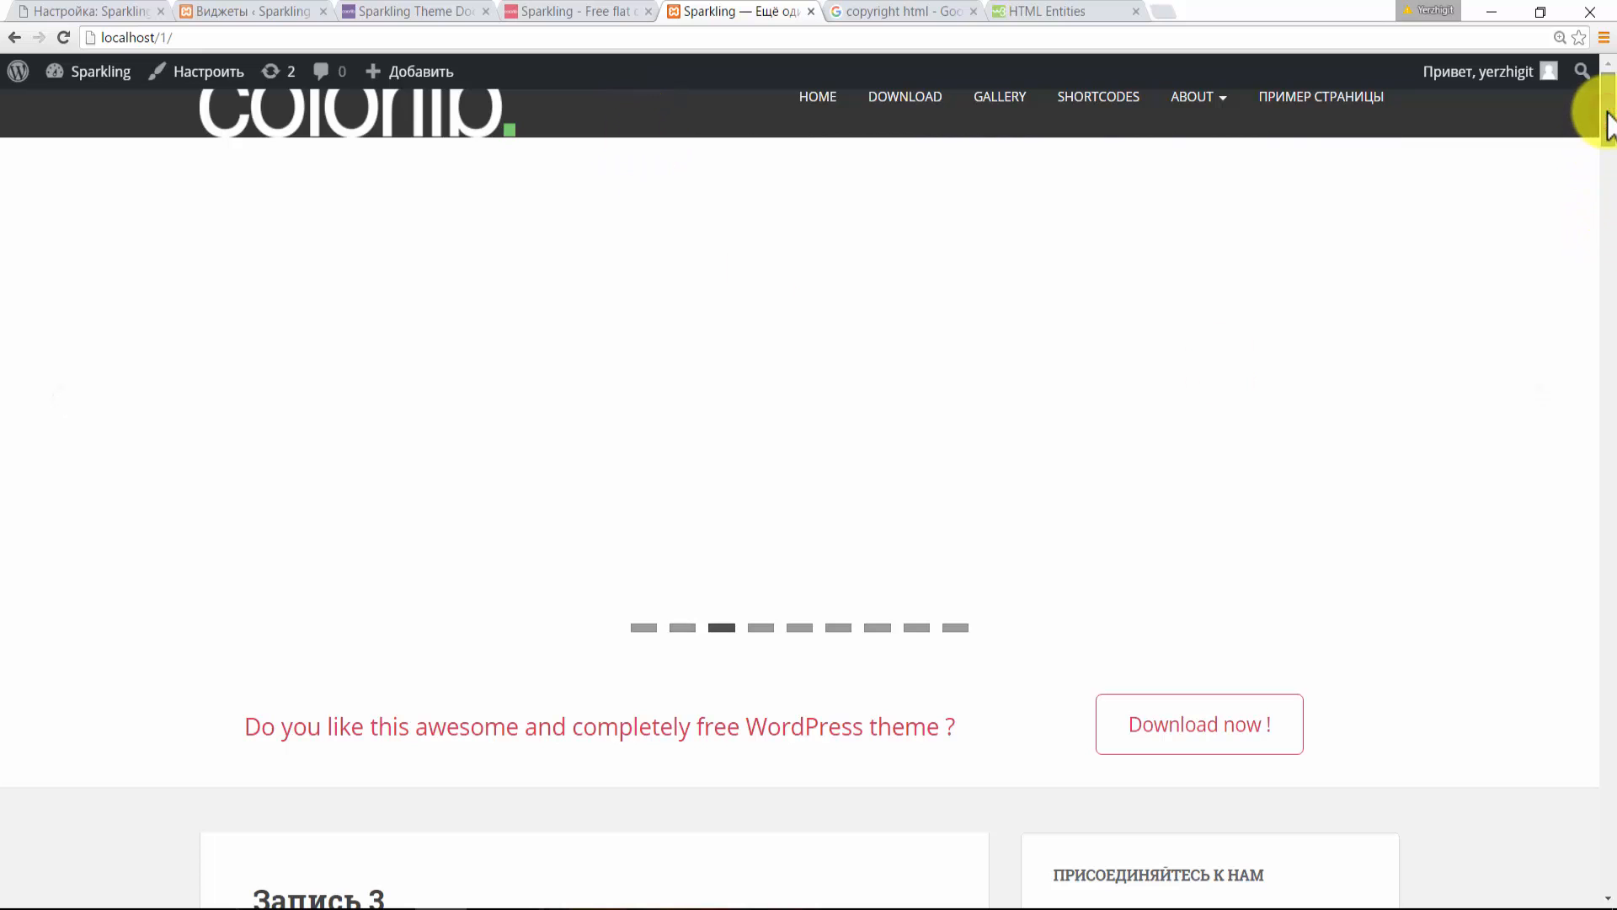
# - Step through the front page slider from the fourth to the last slide to review each featured post
pyautogui.click(763, 628)
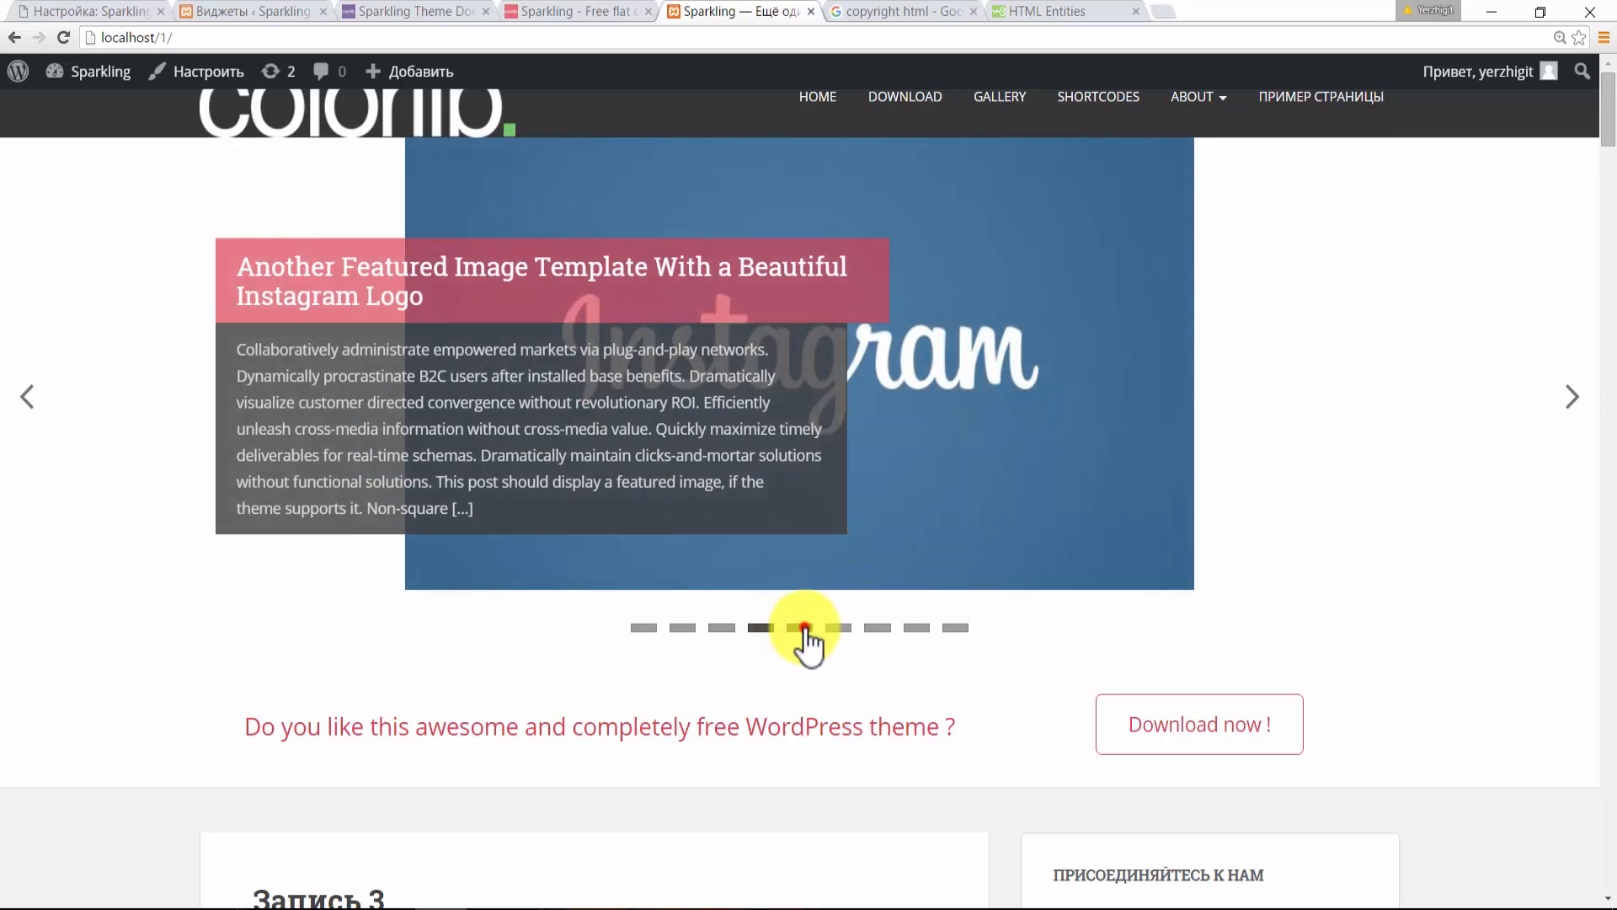
pyautogui.click(800, 627)
pyautogui.click(838, 627)
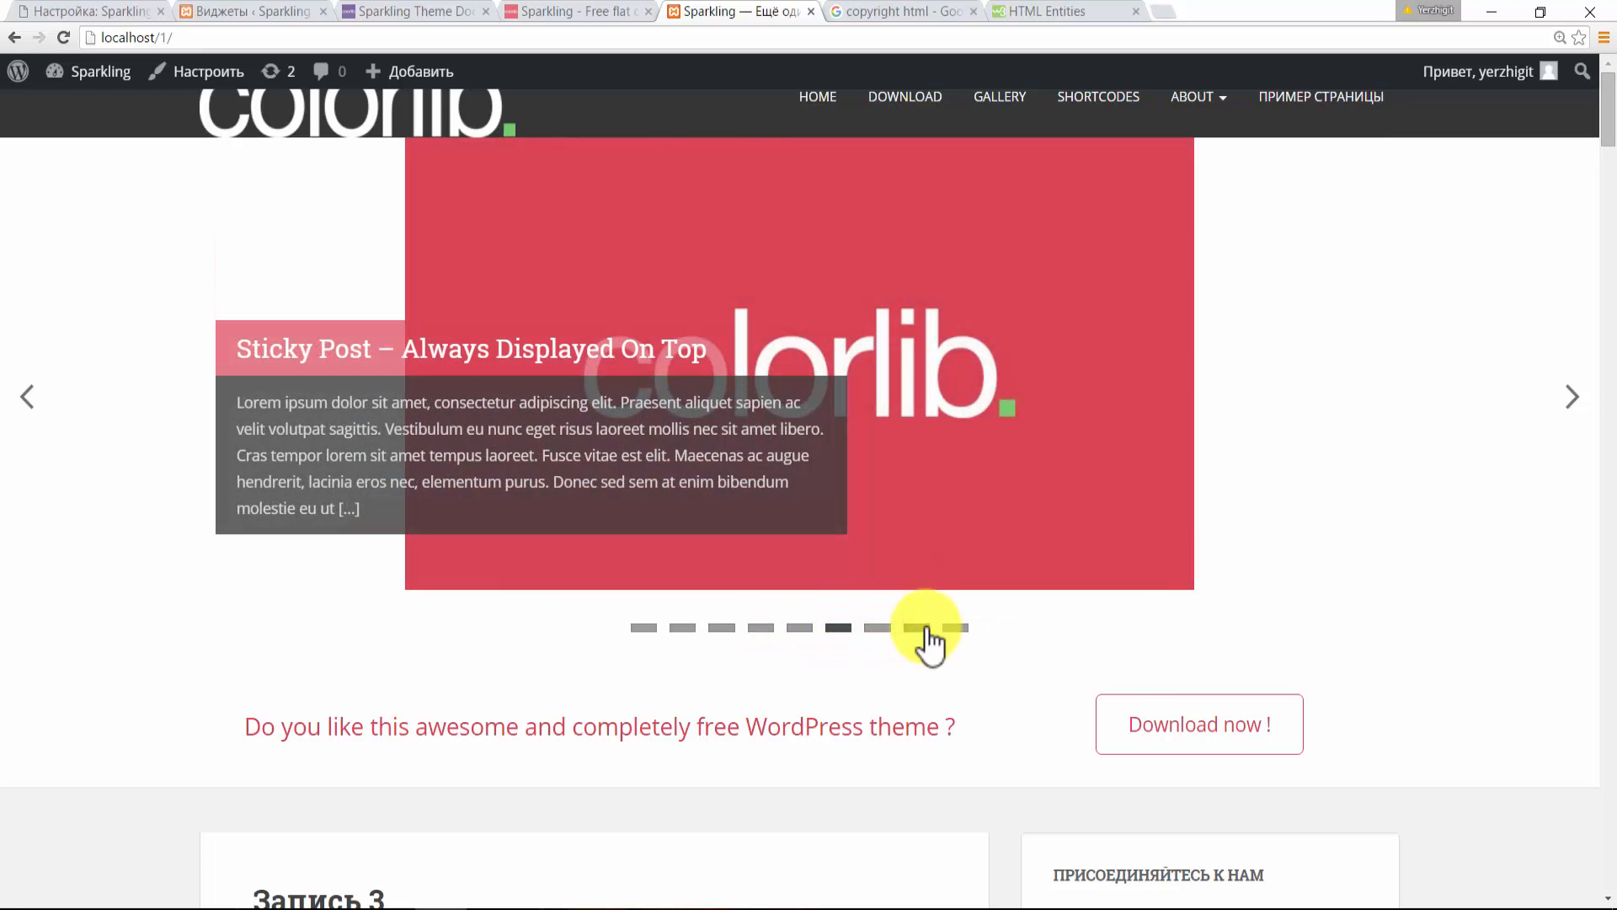
pyautogui.click(878, 630)
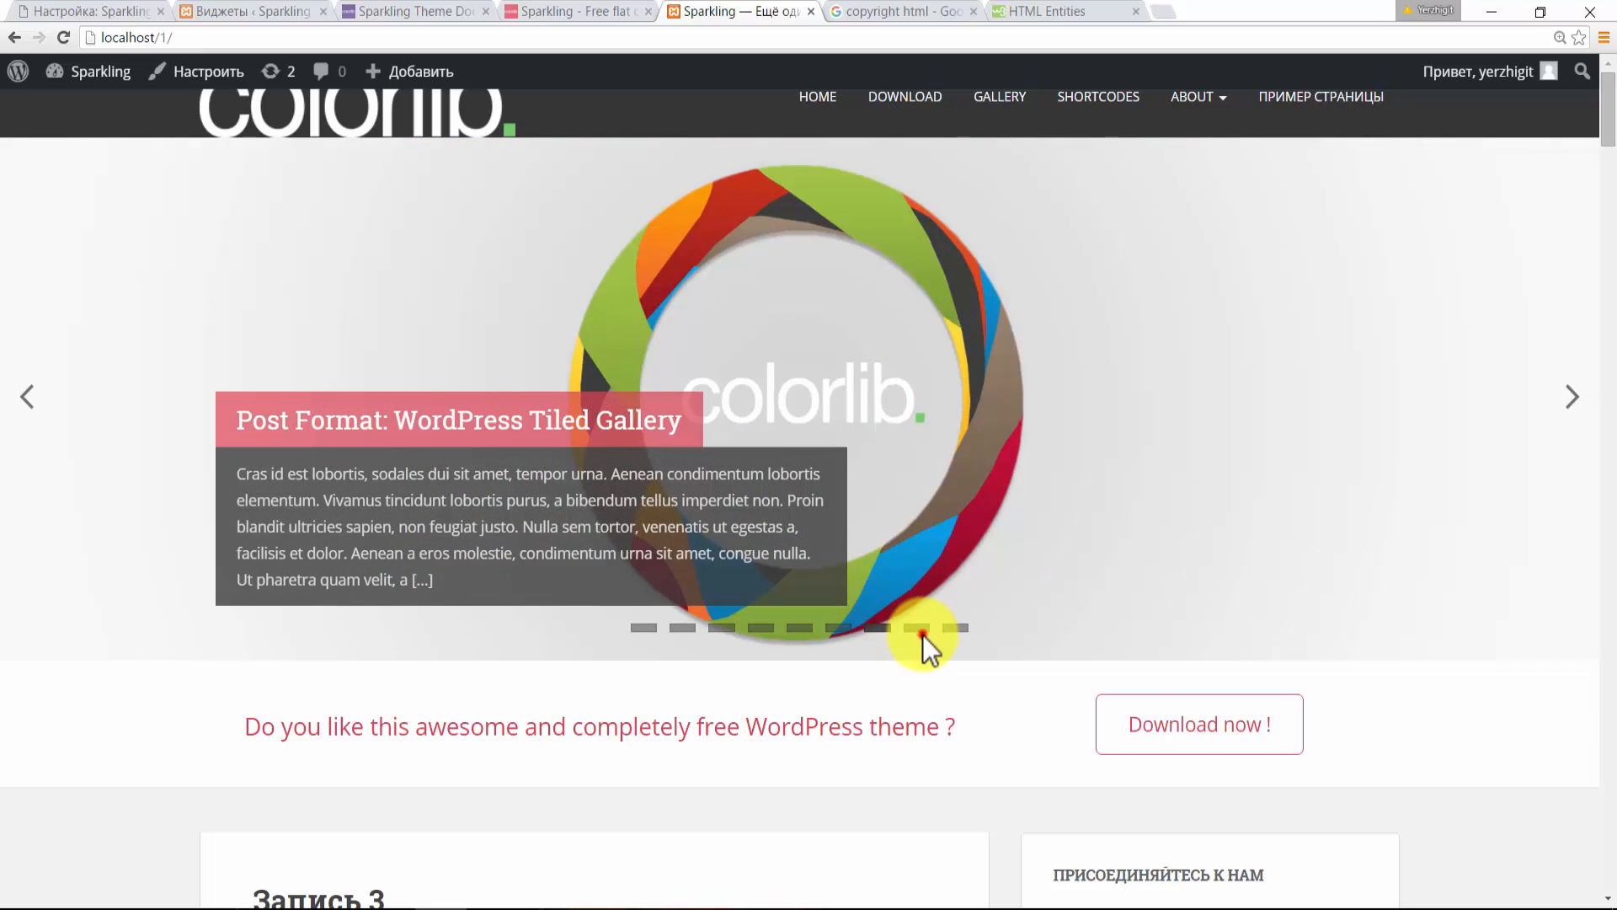
pyautogui.click(918, 628)
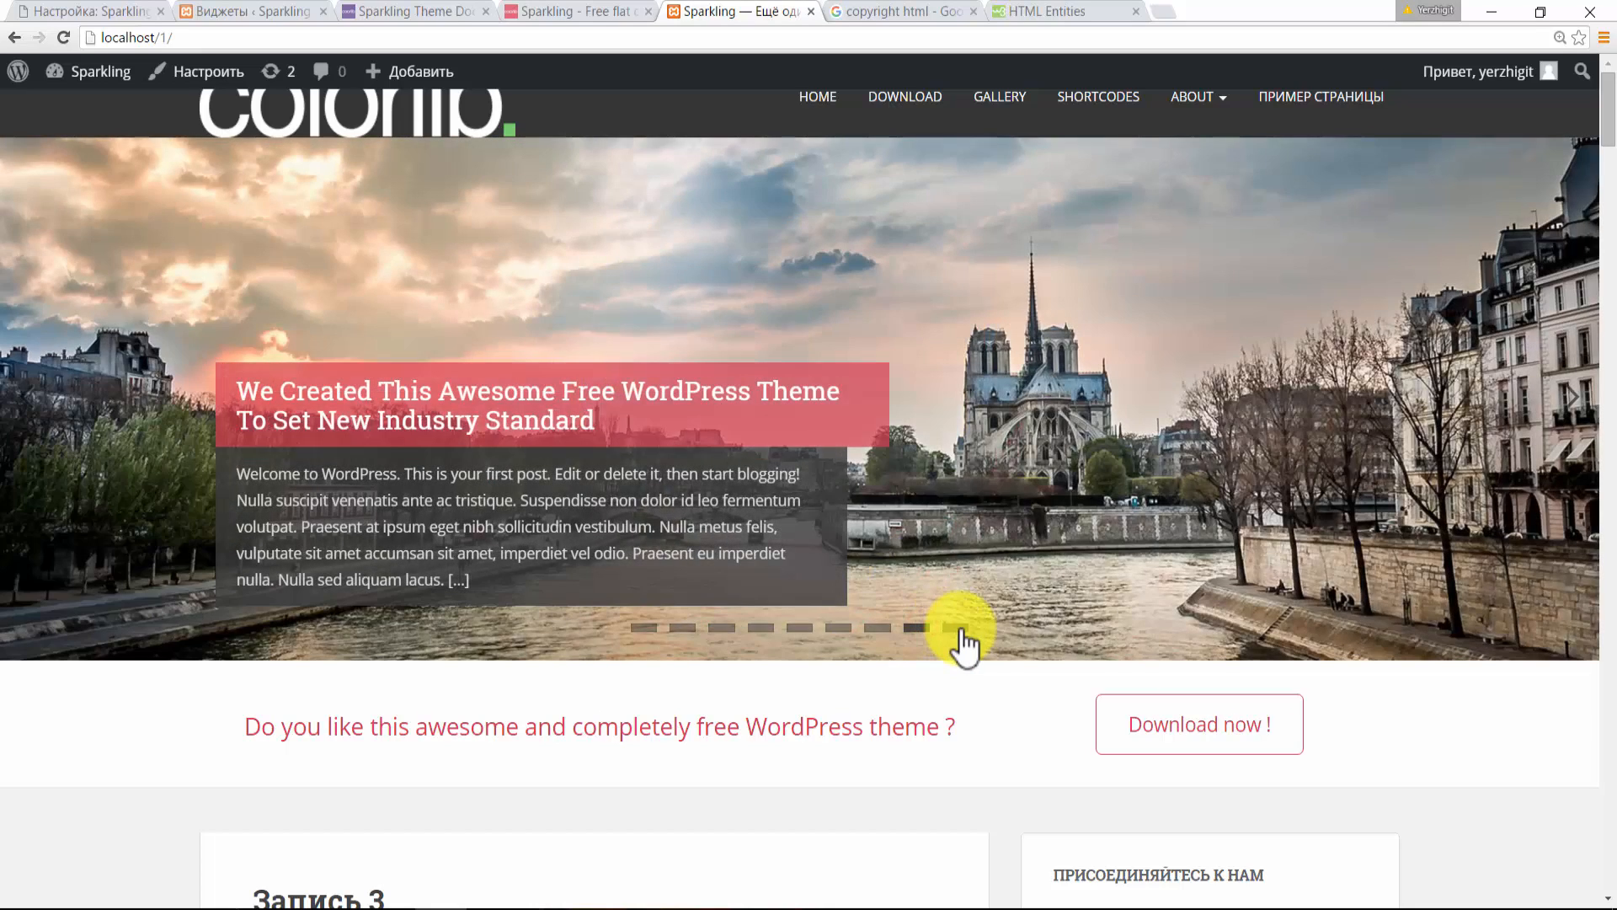
pyautogui.click(958, 629)
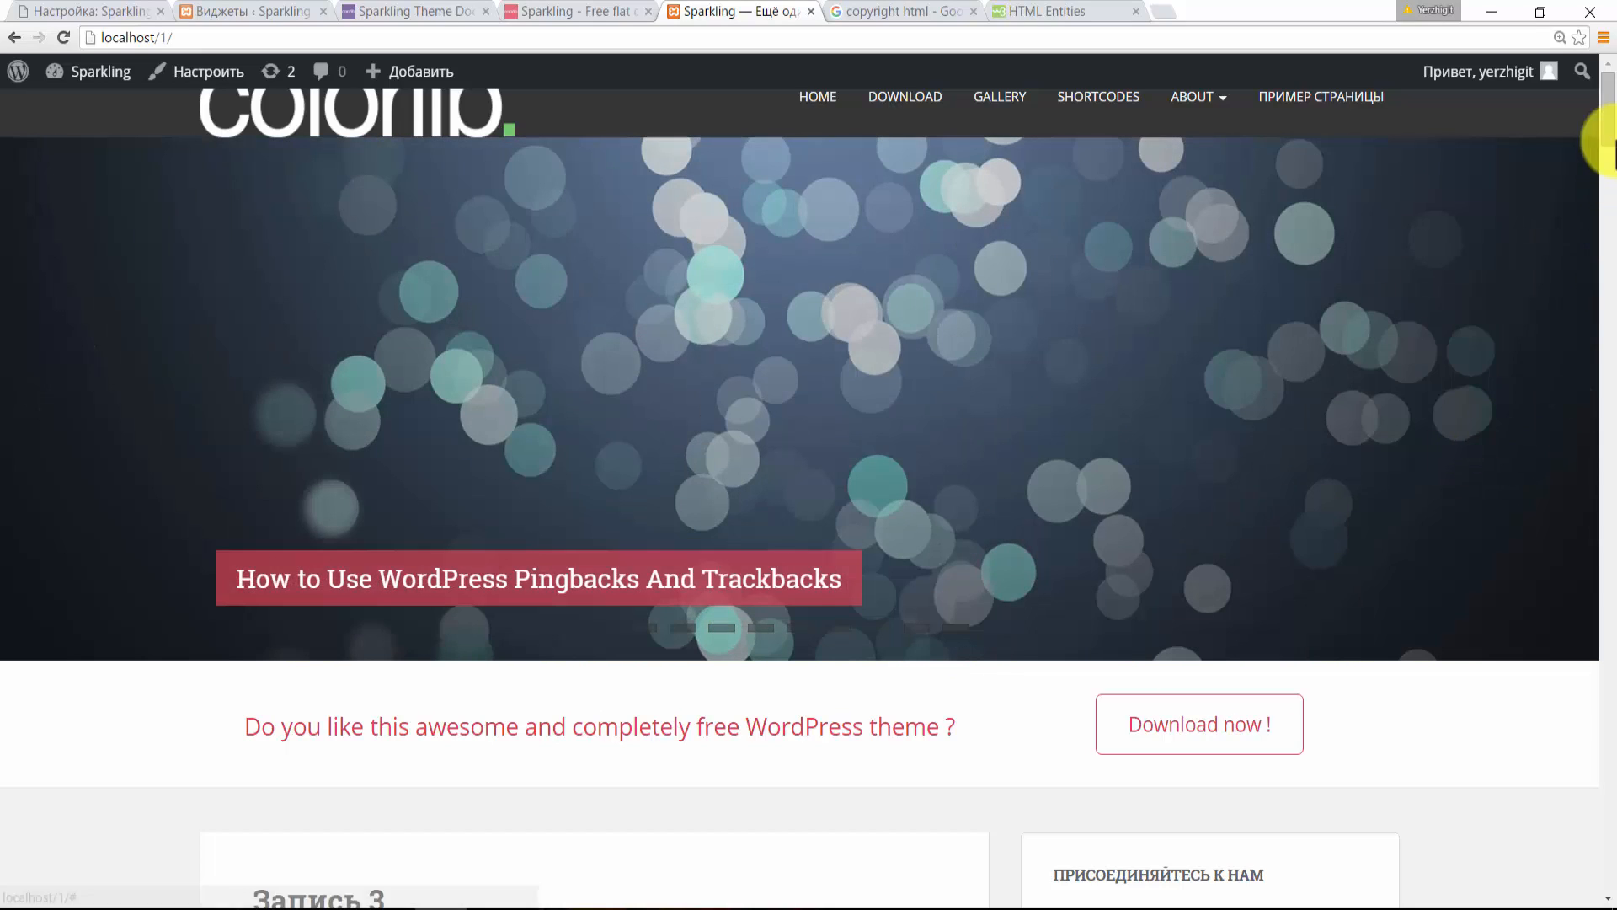
pyautogui.moveTo(1610, 114)
pyautogui.mouseDown()
pyautogui.moveTo(1611, 510)
pyautogui.moveTo(1606, 102)
pyautogui.mouseUp()
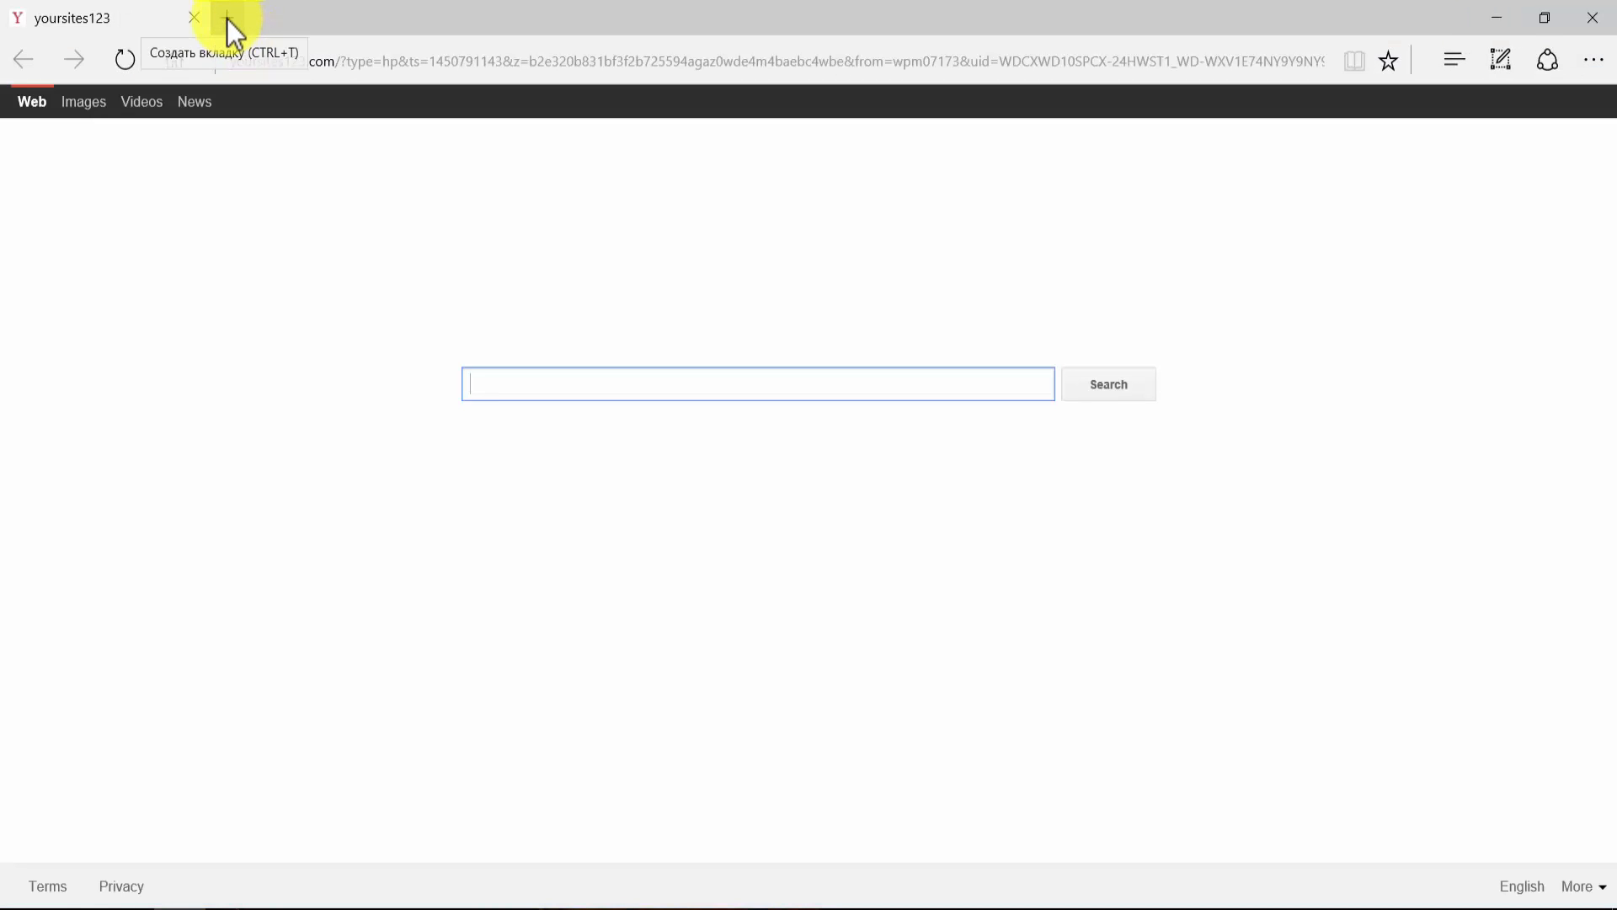
# - Switch to the Edge browser and load localhost/1 in a new tab, closing the yoursites123 tab
pyautogui.click(221, 16)
pyautogui.click(194, 17)
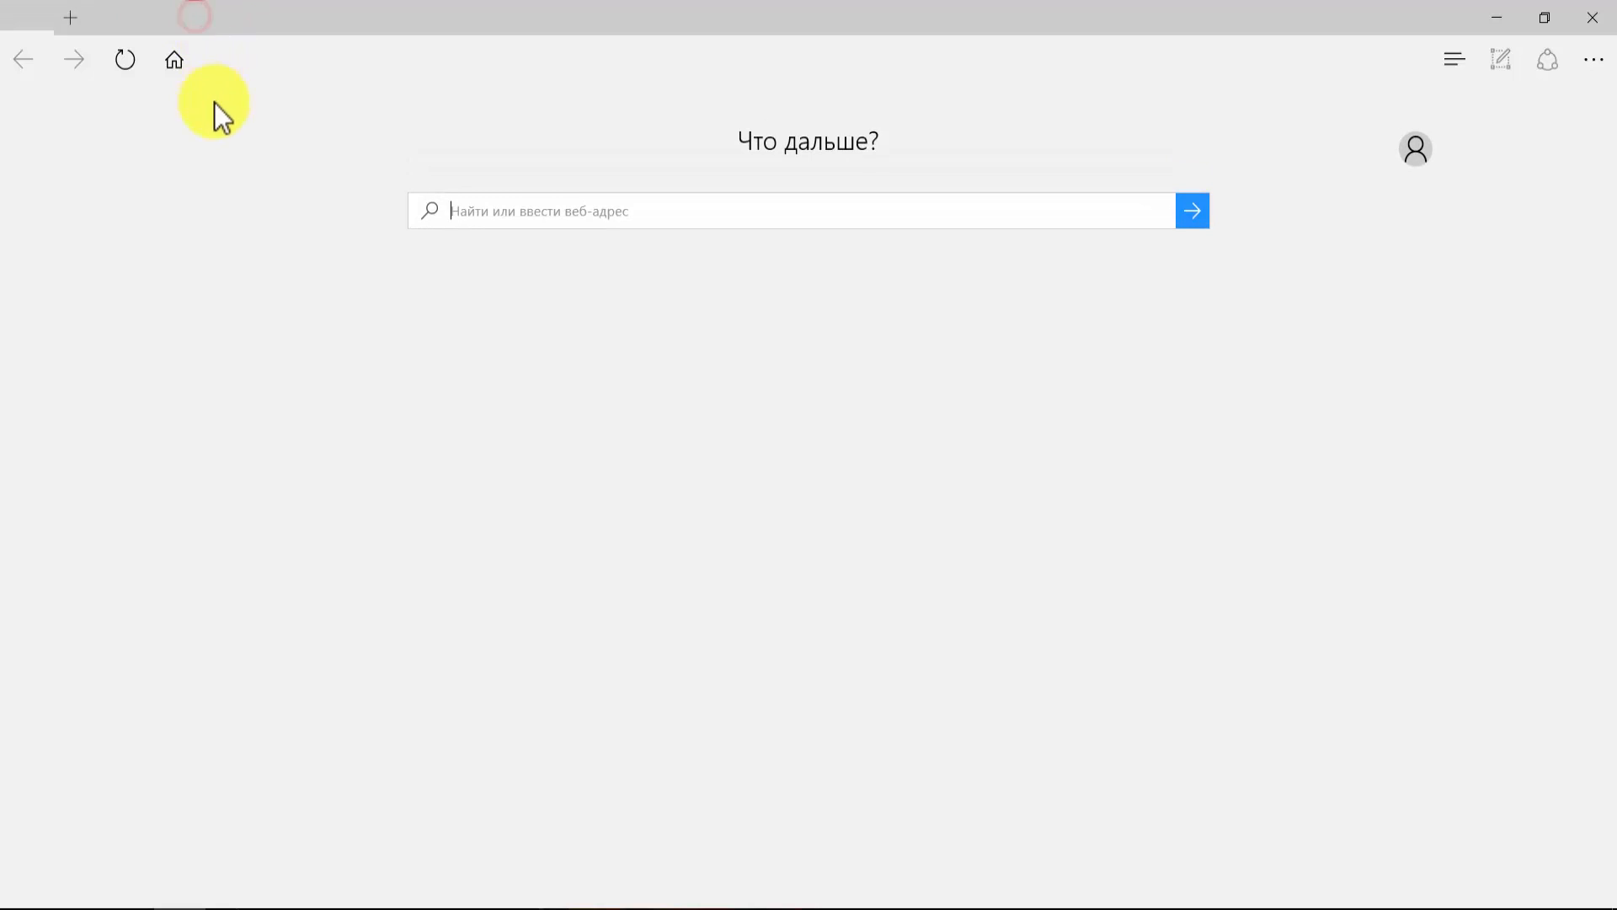
pyautogui.click(321, 59)
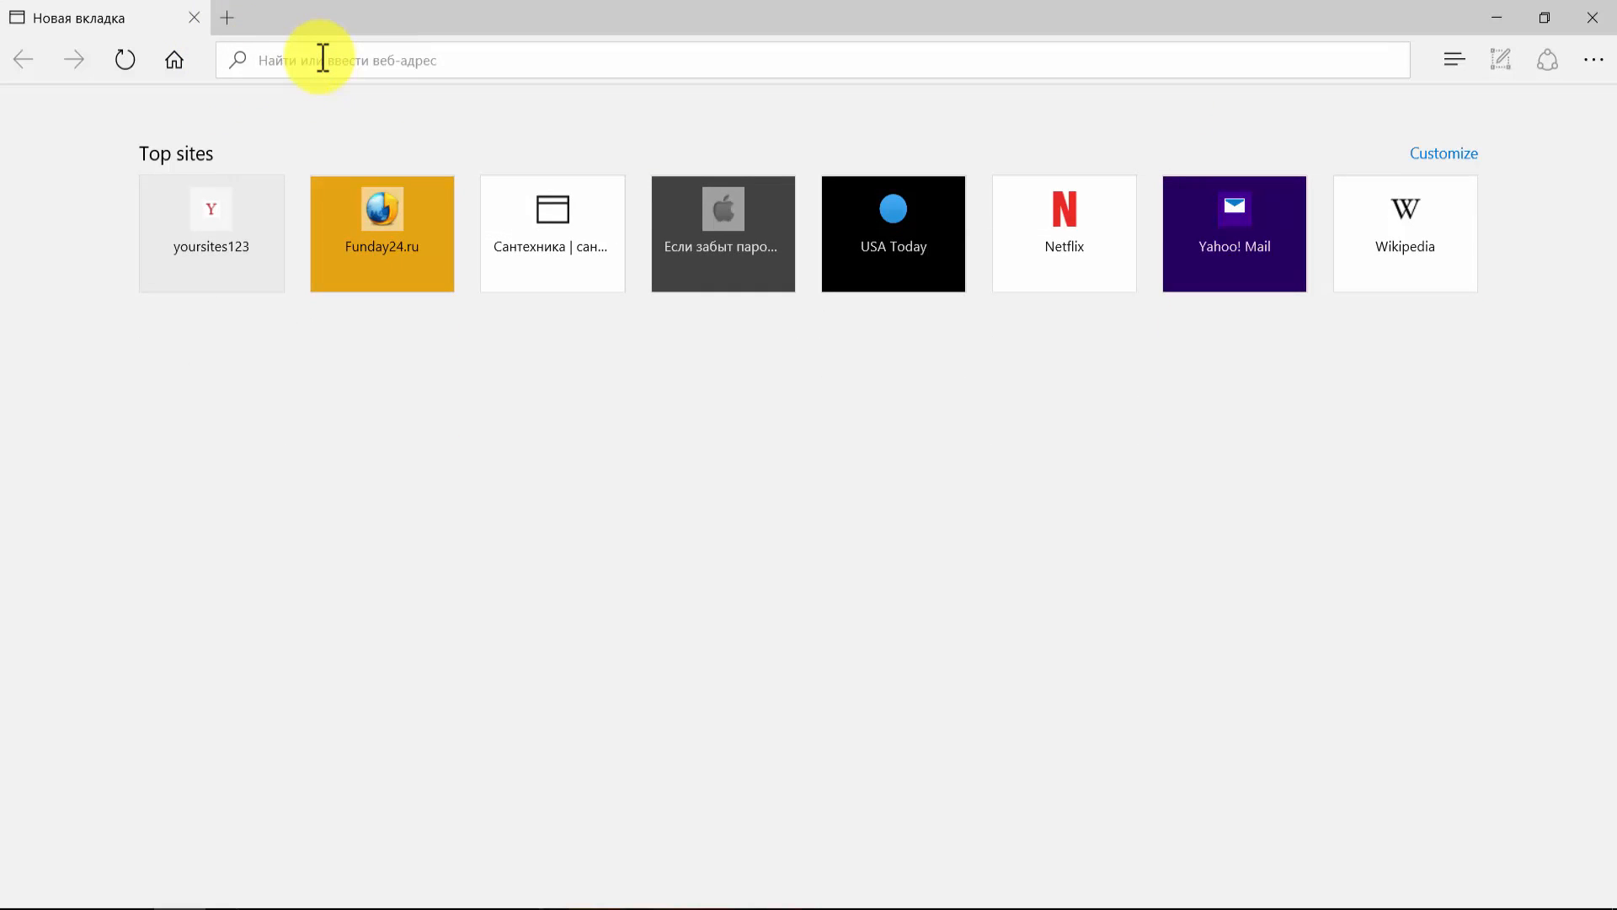
pyautogui.write('loca')
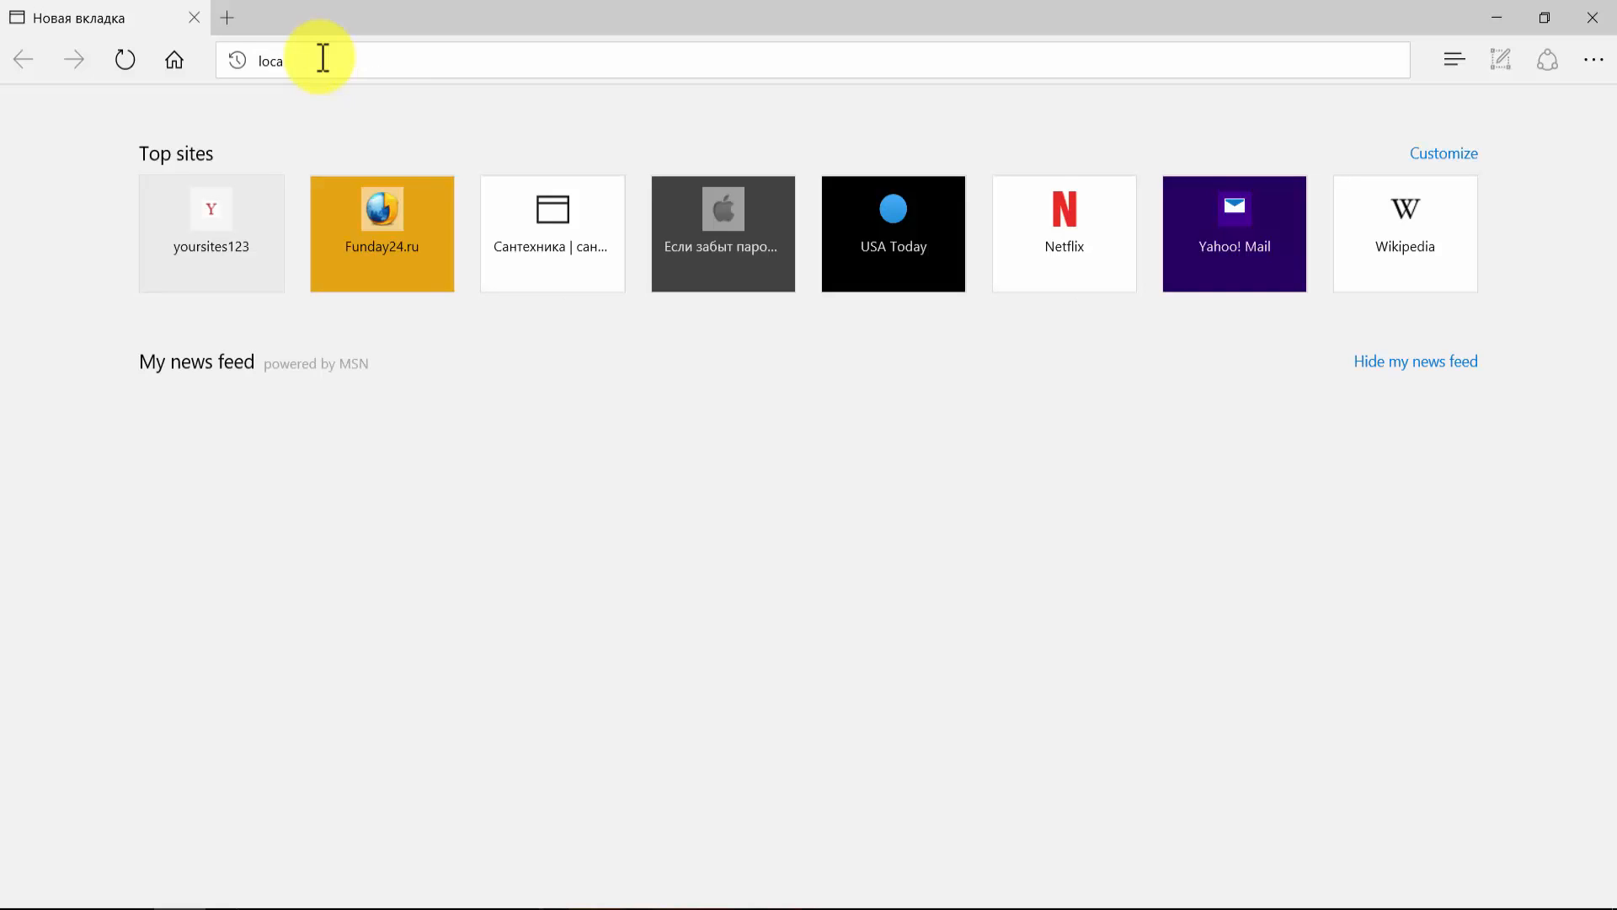
pyautogui.write('lhost')
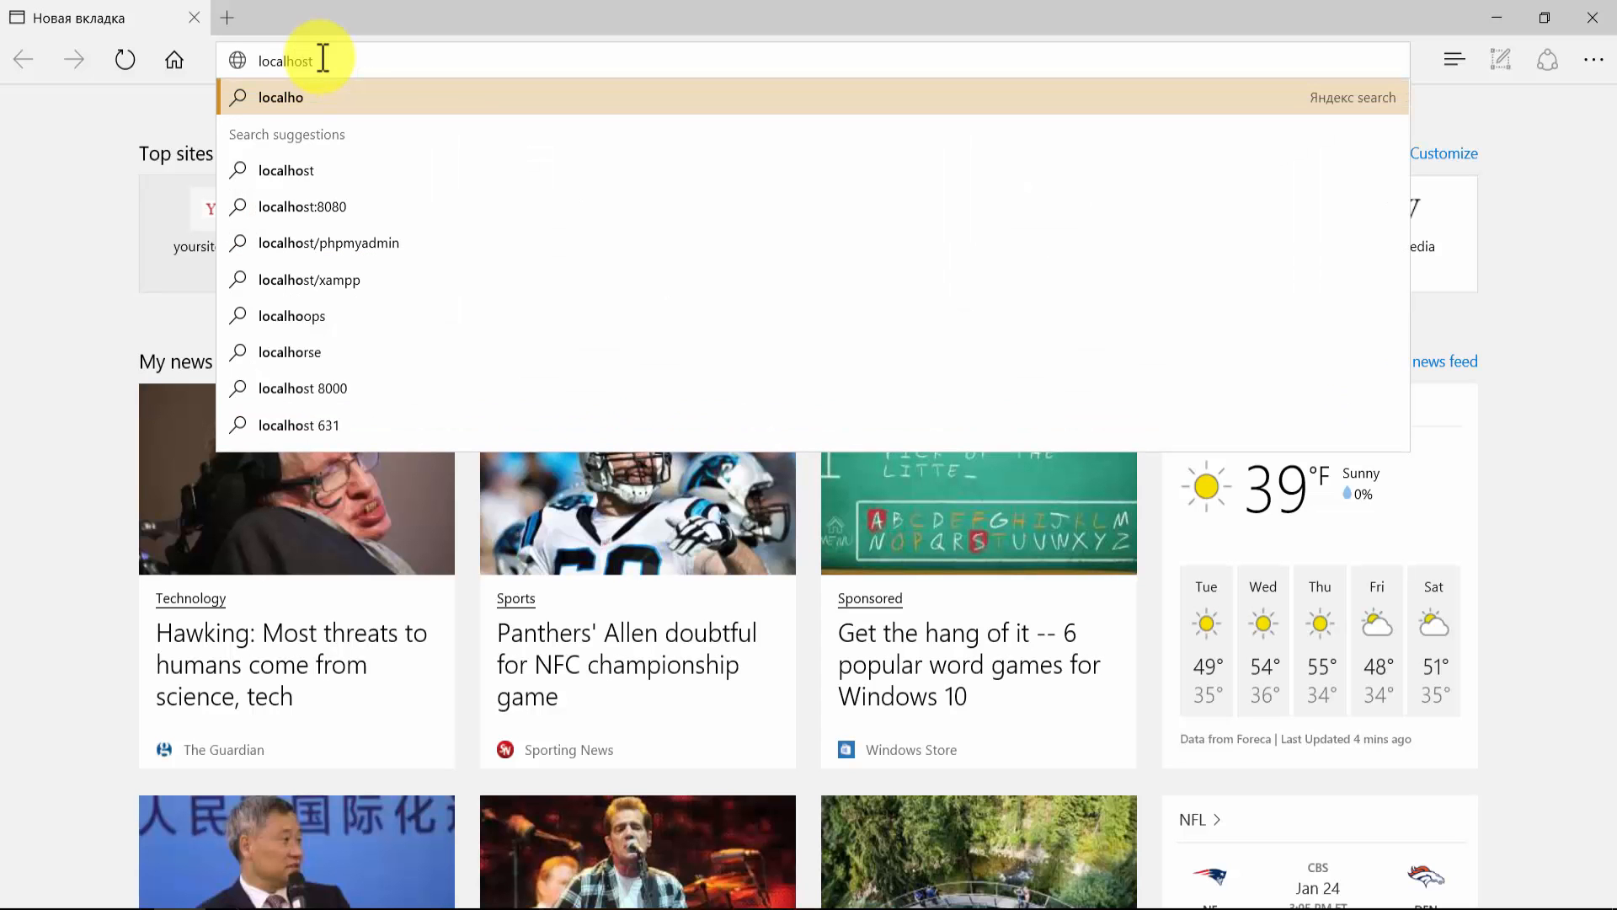
pyautogui.write('/')
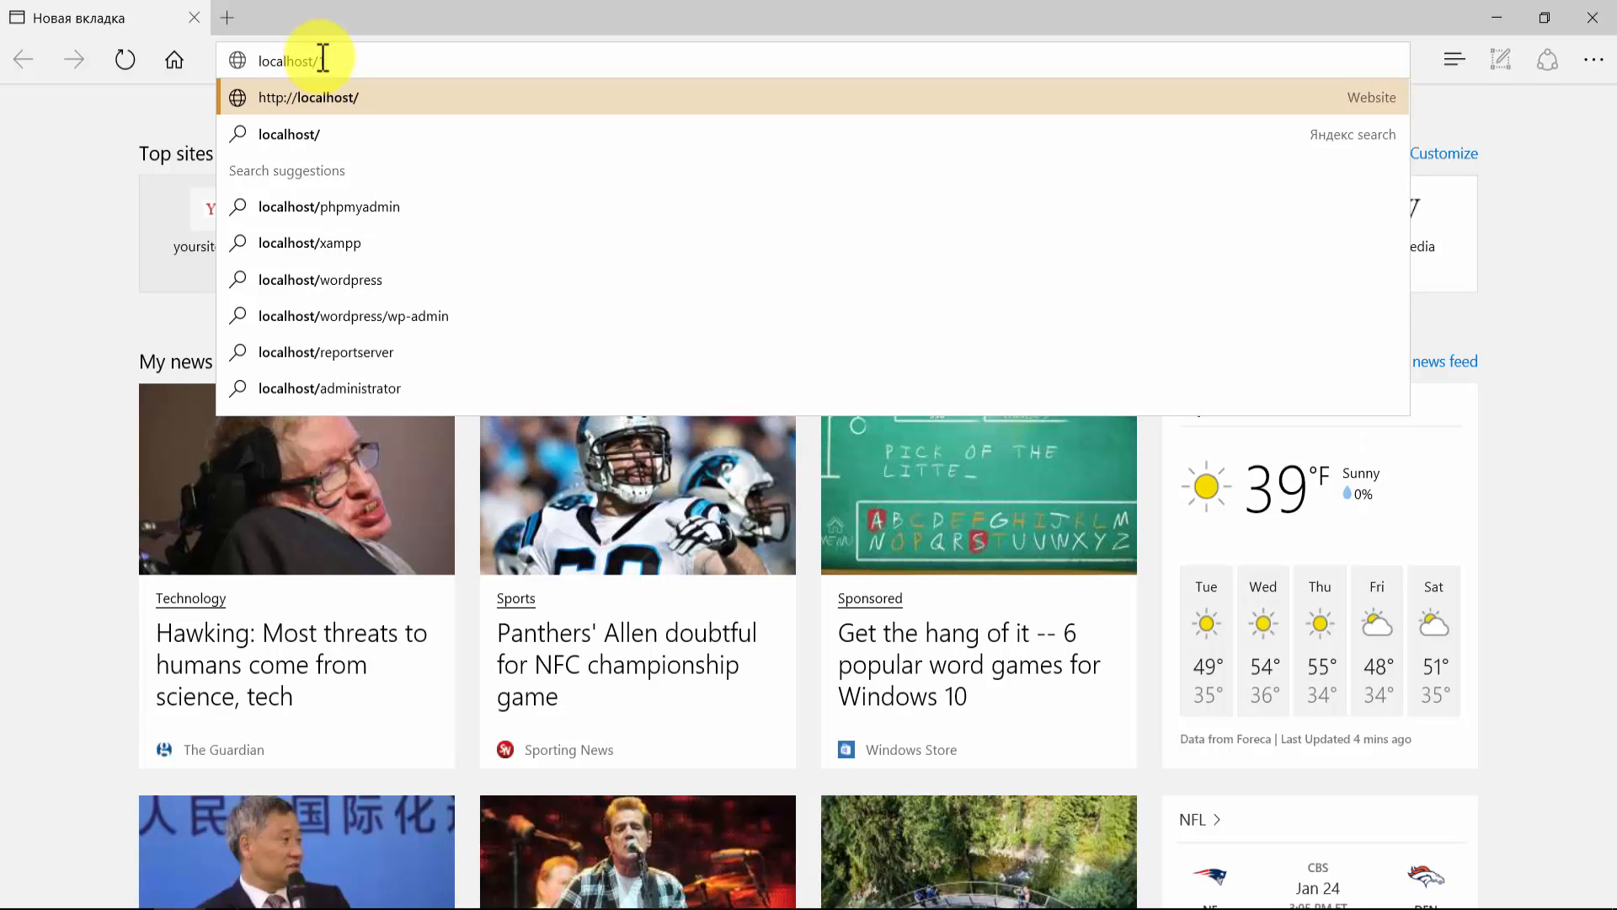
pyautogui.write('1')
pyautogui.press('Return')
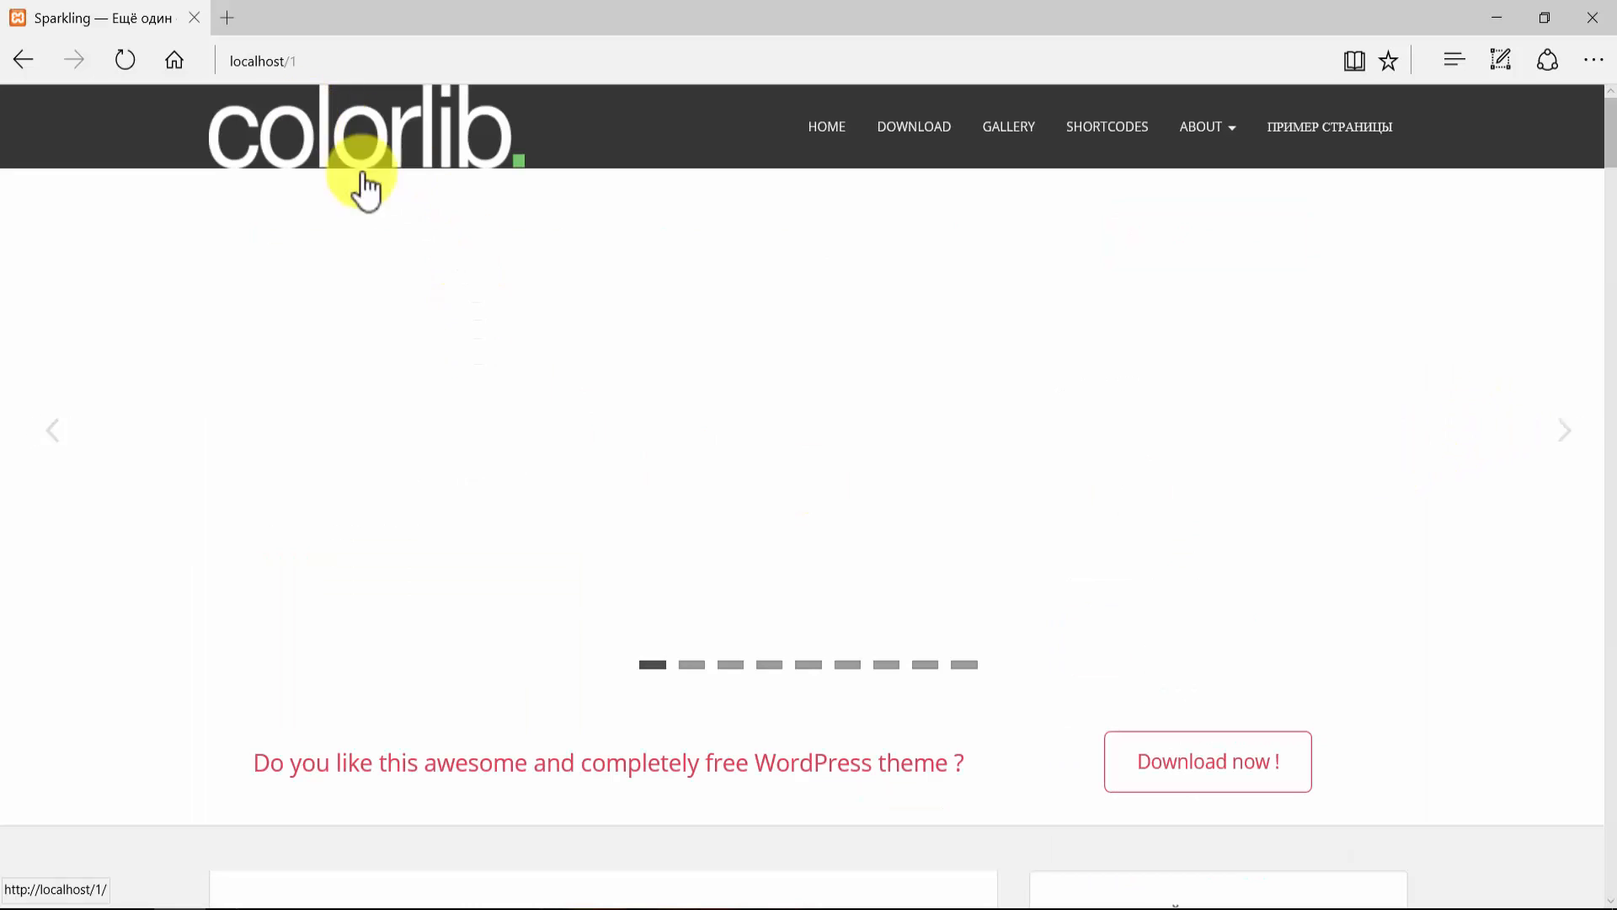
# - Check the fifth and eighth slides as a logged-out visitor sees them, and close Edge
pyautogui.click(810, 665)
pyautogui.click(926, 665)
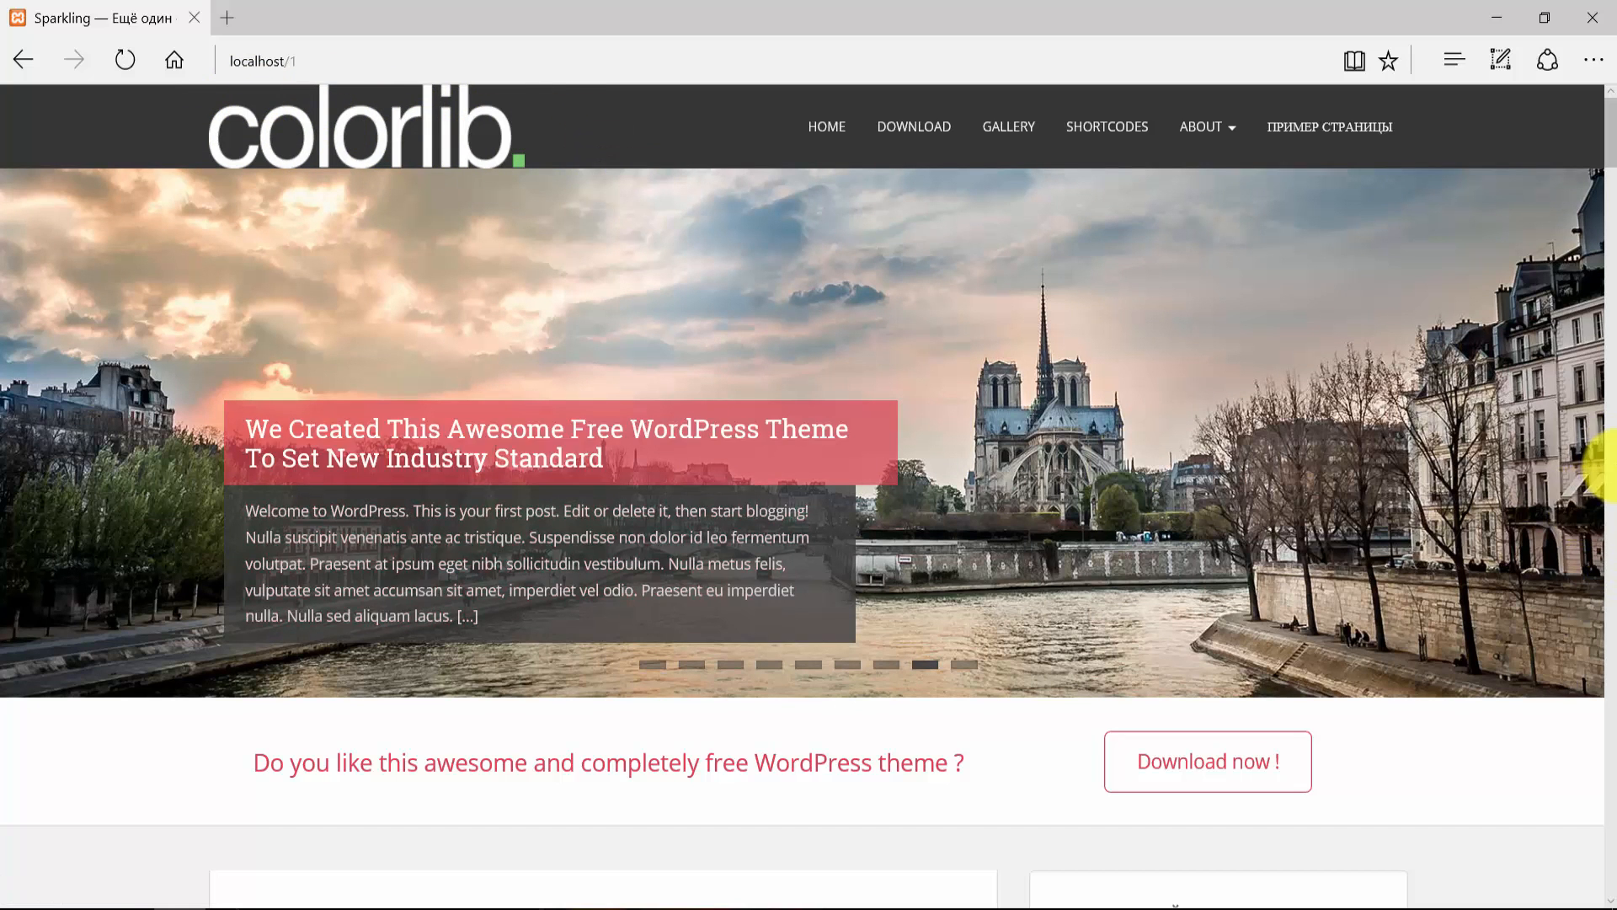
pyautogui.click(1592, 16)
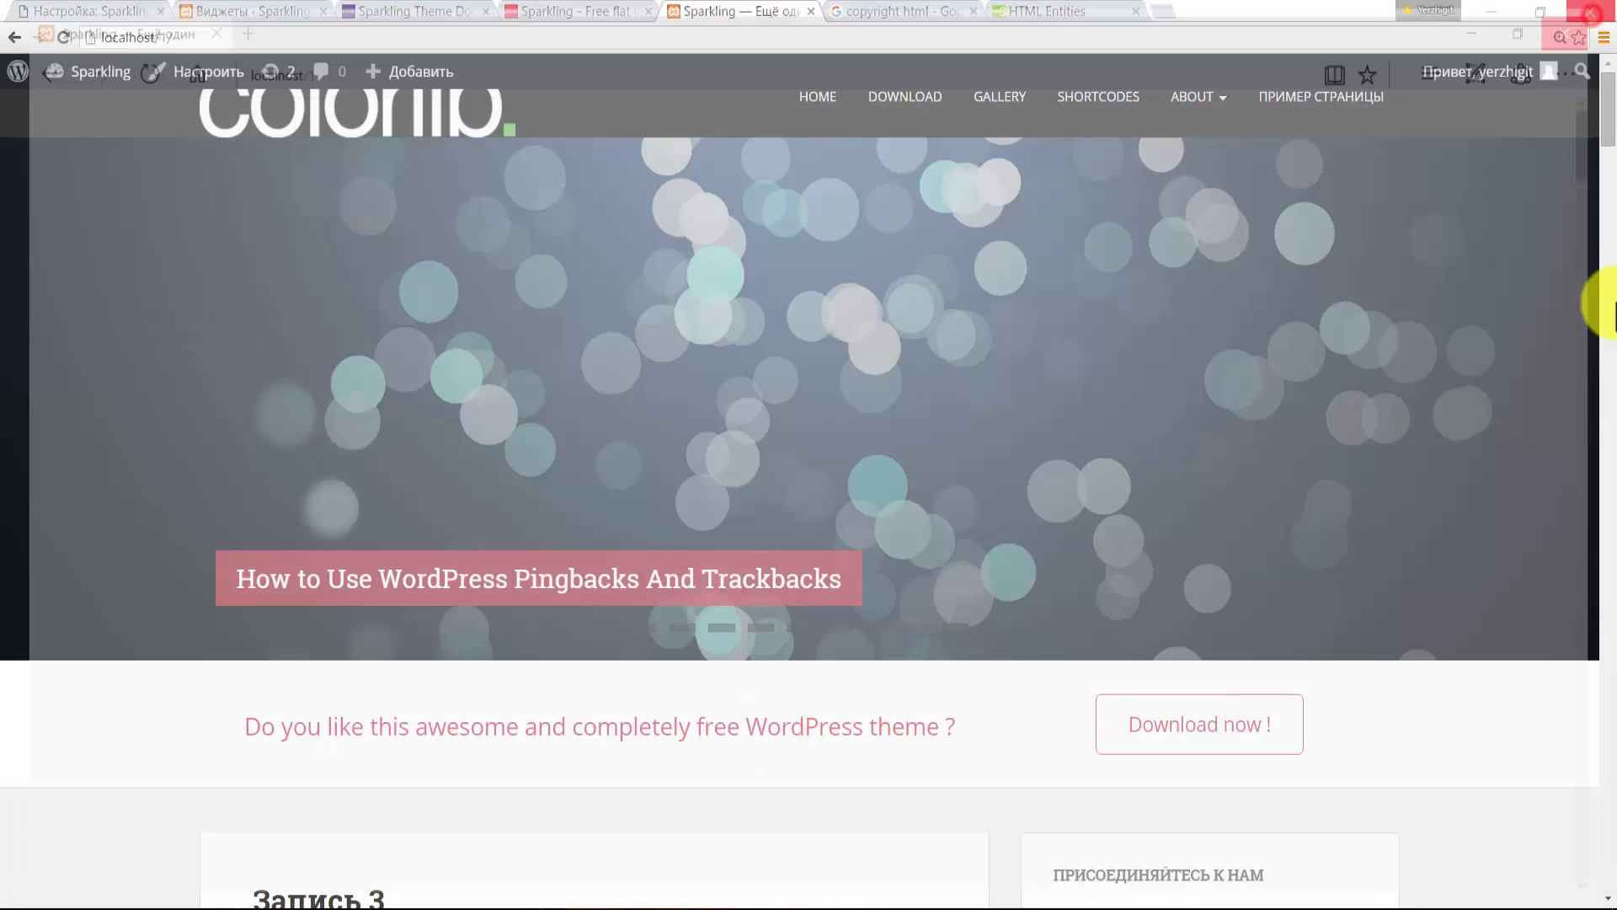
# - Review the Colorlib Sparkling demo's front page and About submenu, and open its Contact us page
pyautogui.click(560, 11)
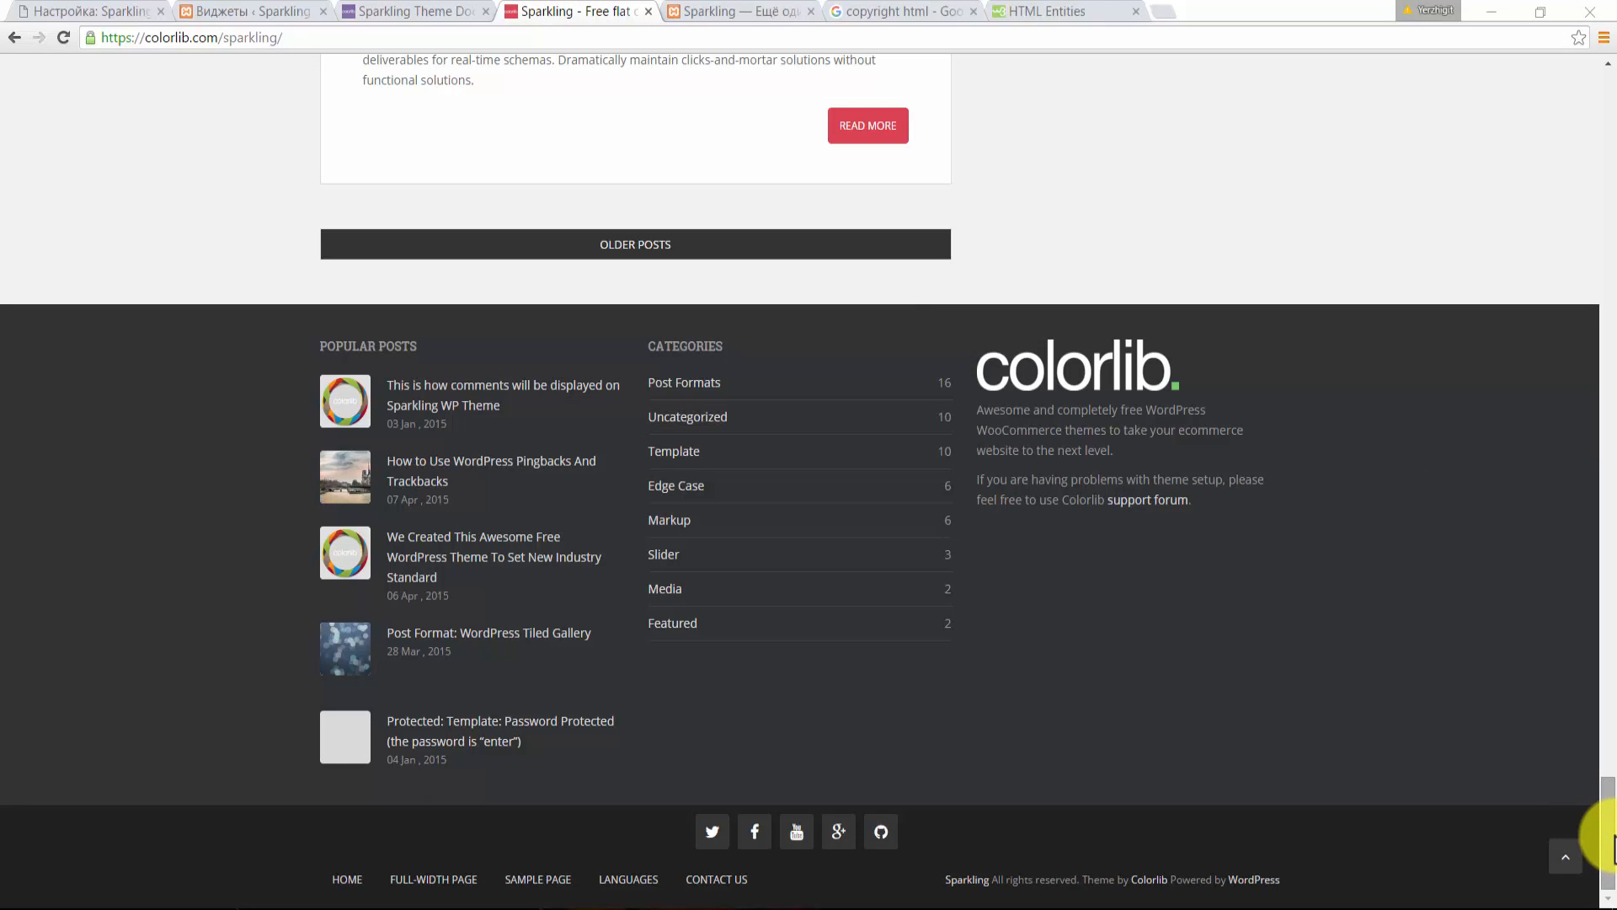
pyautogui.moveTo(1612, 842); pyautogui.dragTo(1612, 106)
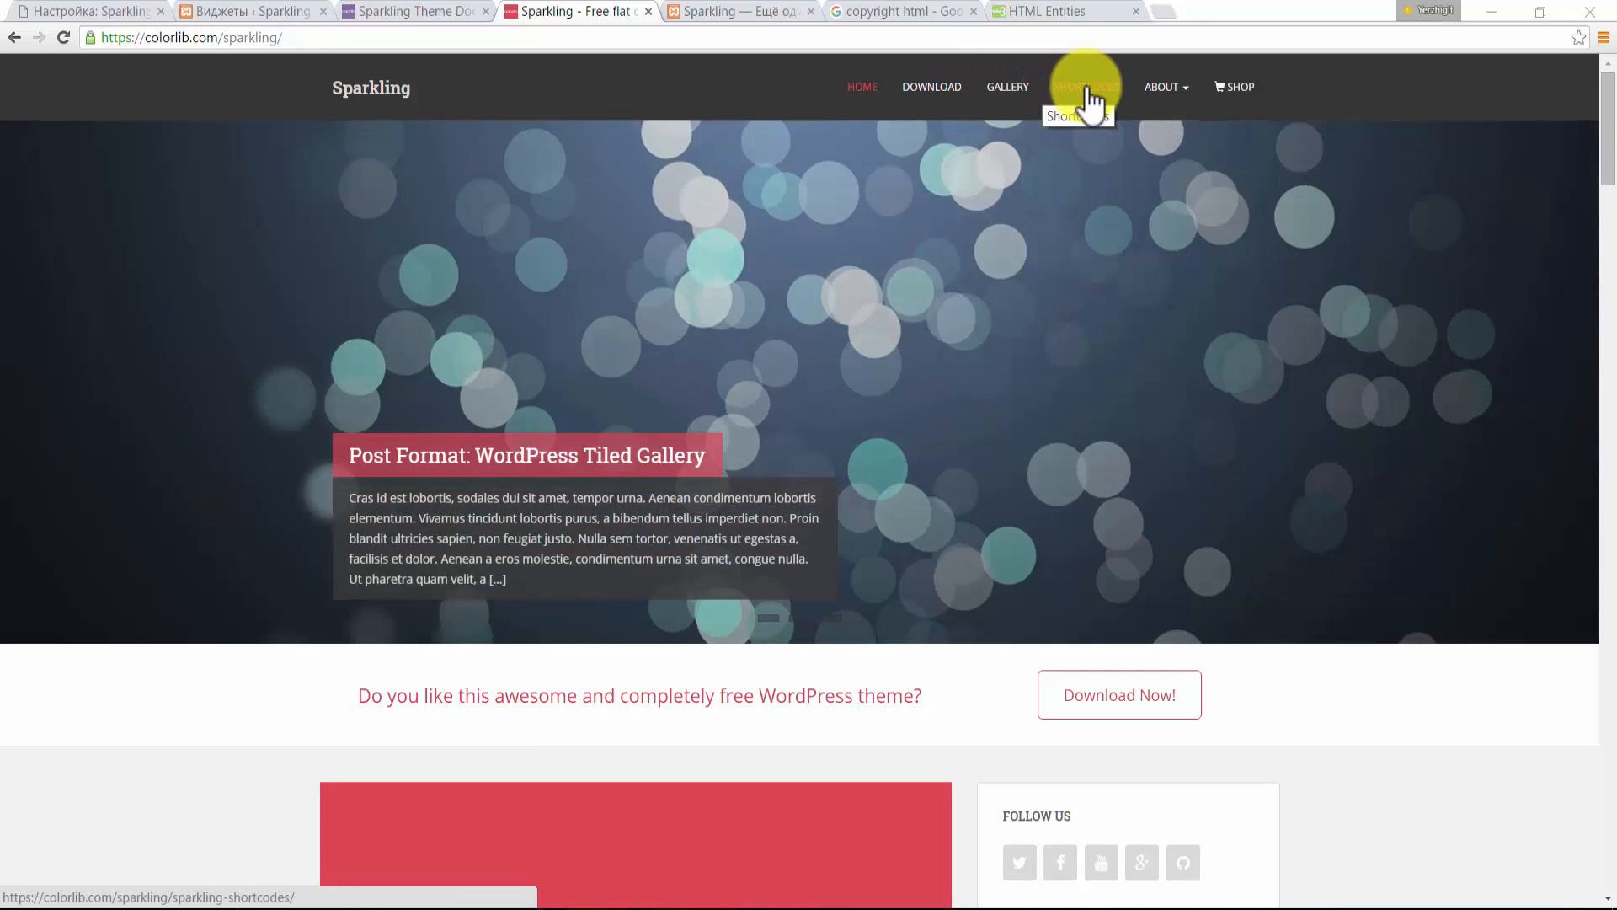
pyautogui.moveTo(1171, 93)
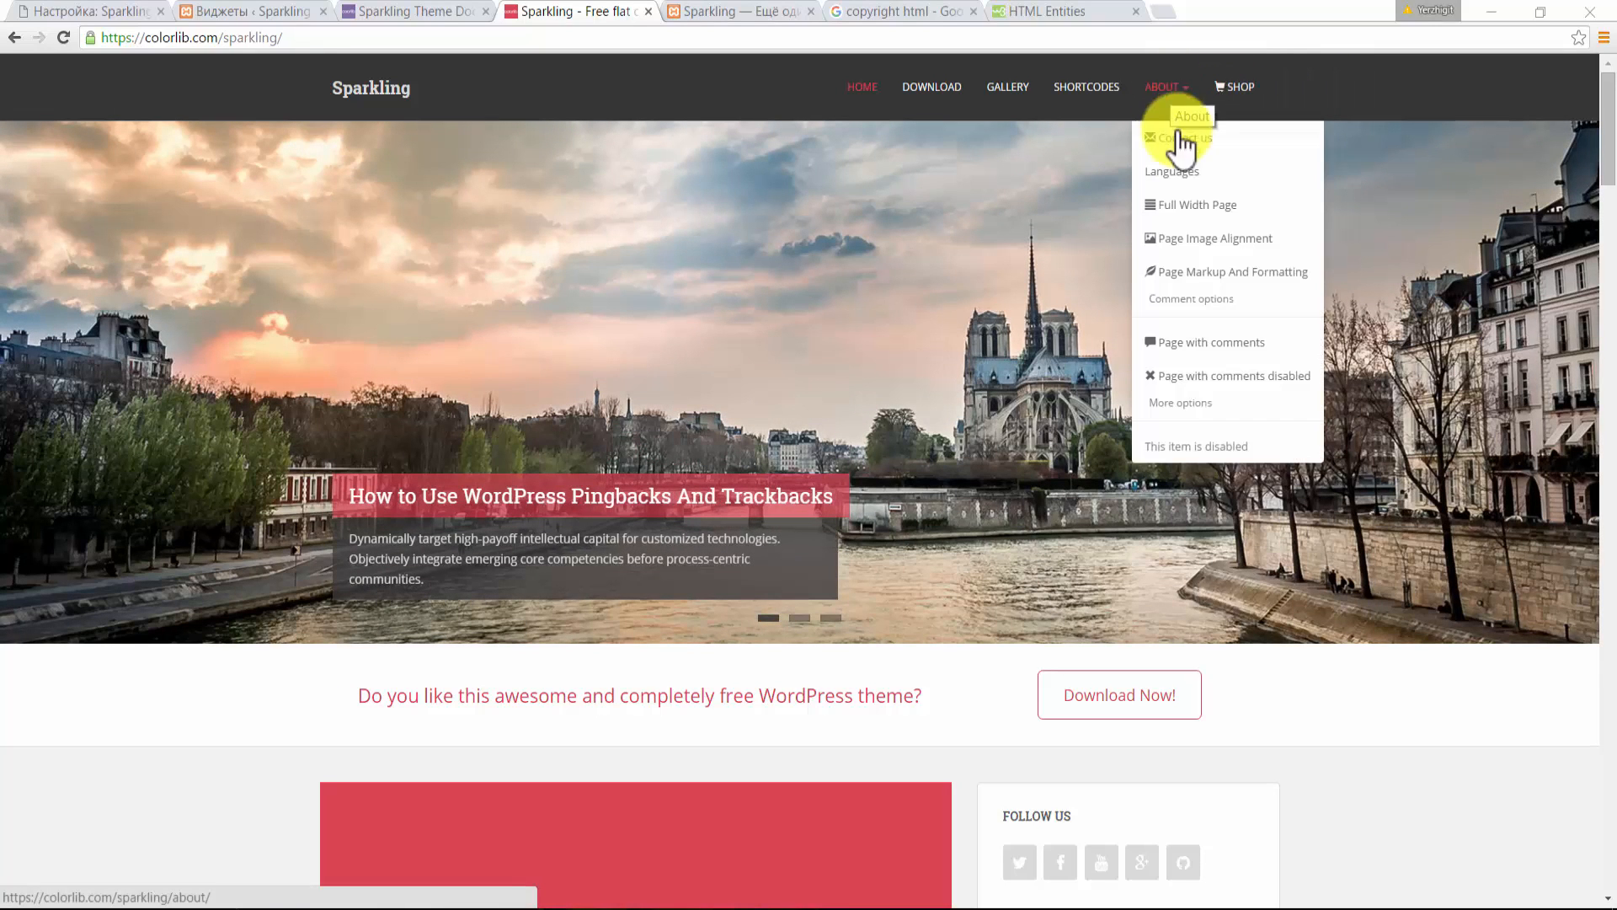
pyautogui.click(1179, 139)
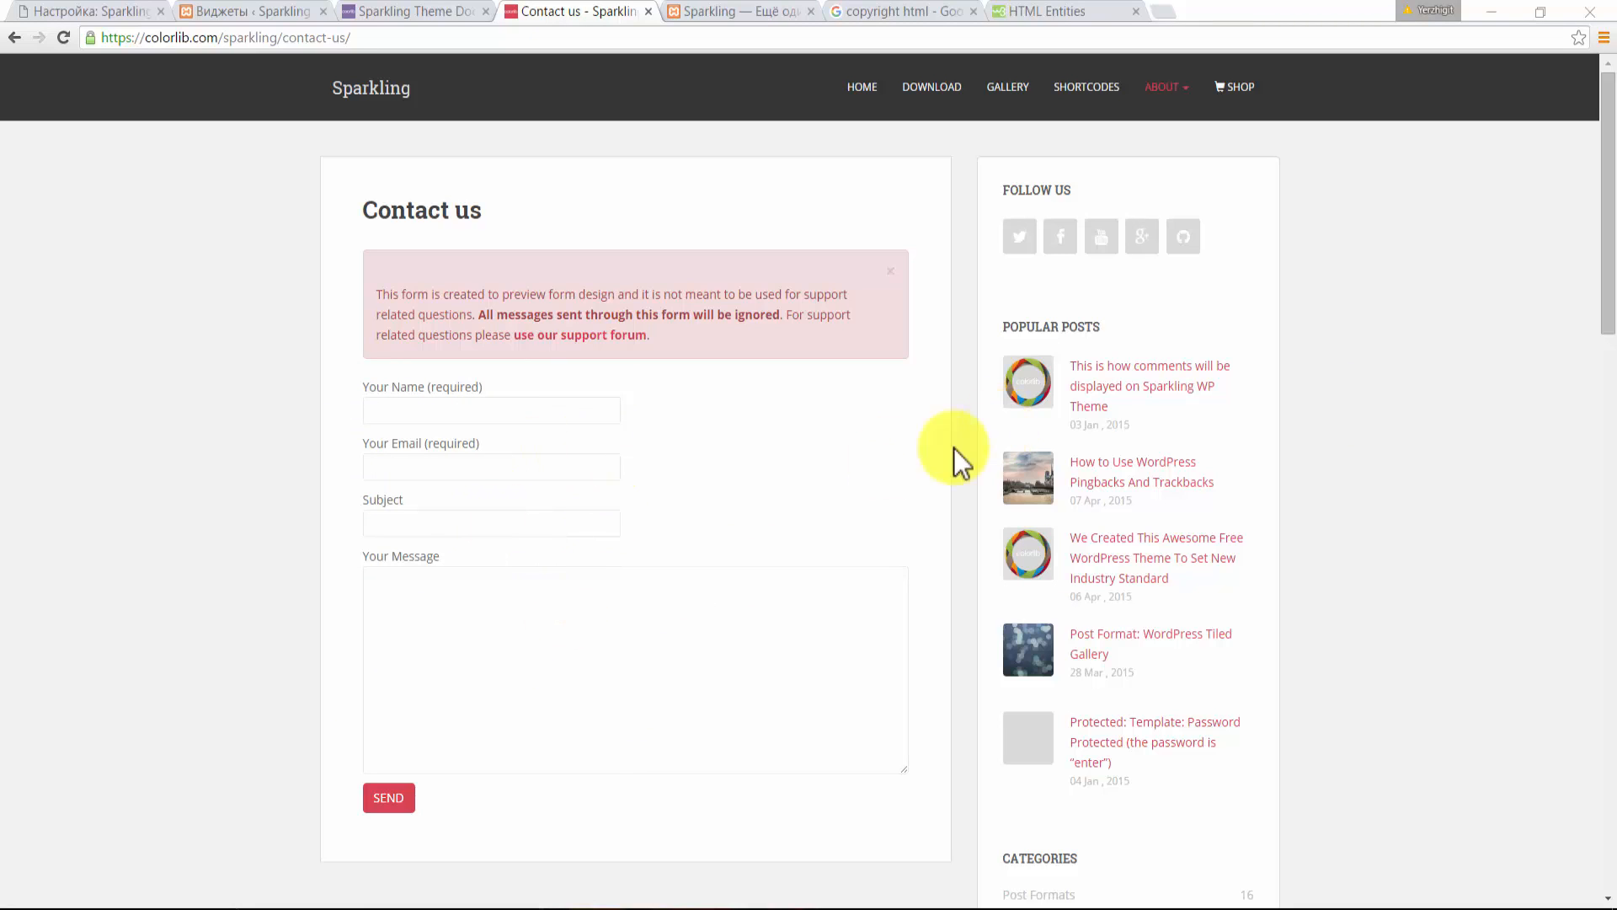
# - Look over the demo's Page Image Alignment page, and return to the local site's Customizer
pyautogui.moveTo(1155, 94)
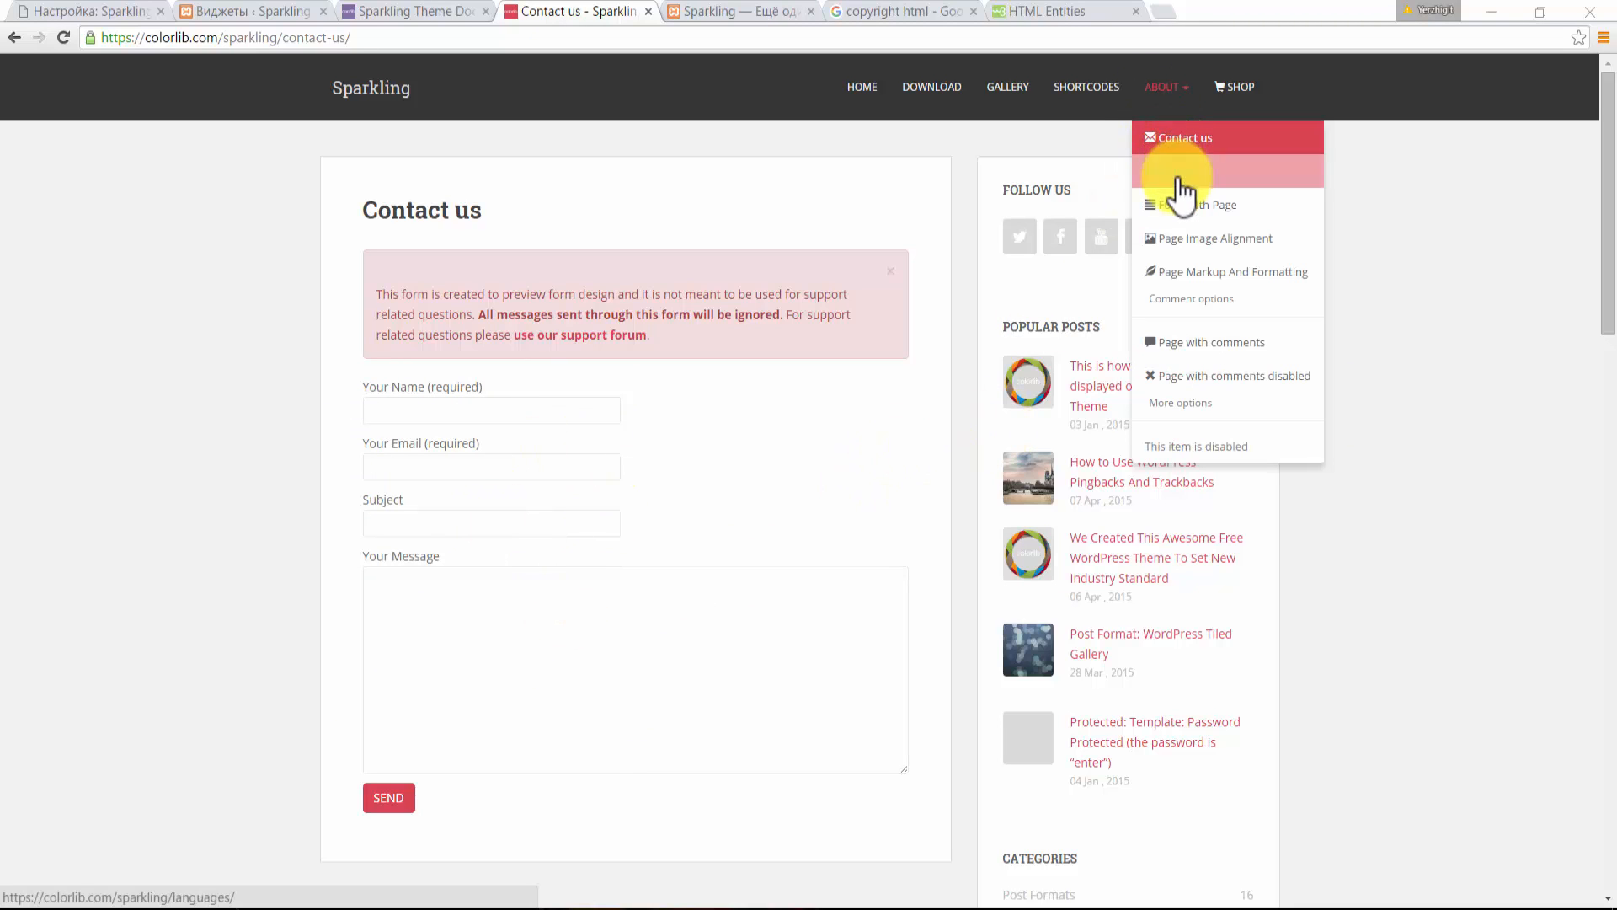
pyautogui.click(1193, 240)
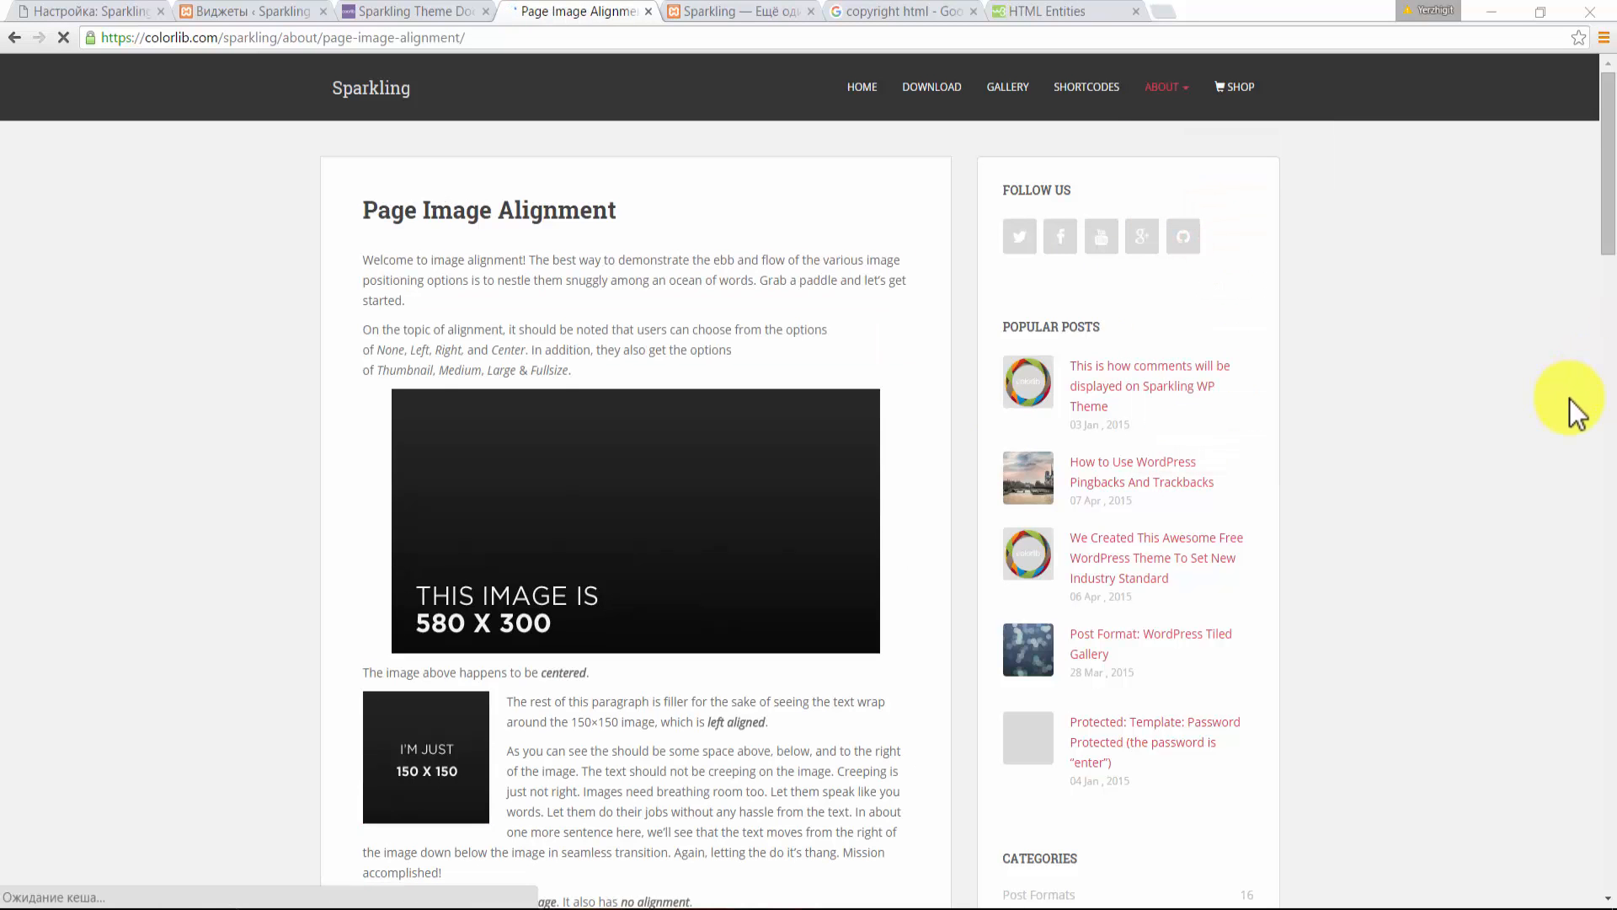
pyautogui.moveTo(1613, 185); pyautogui.dragTo(1605, 110)
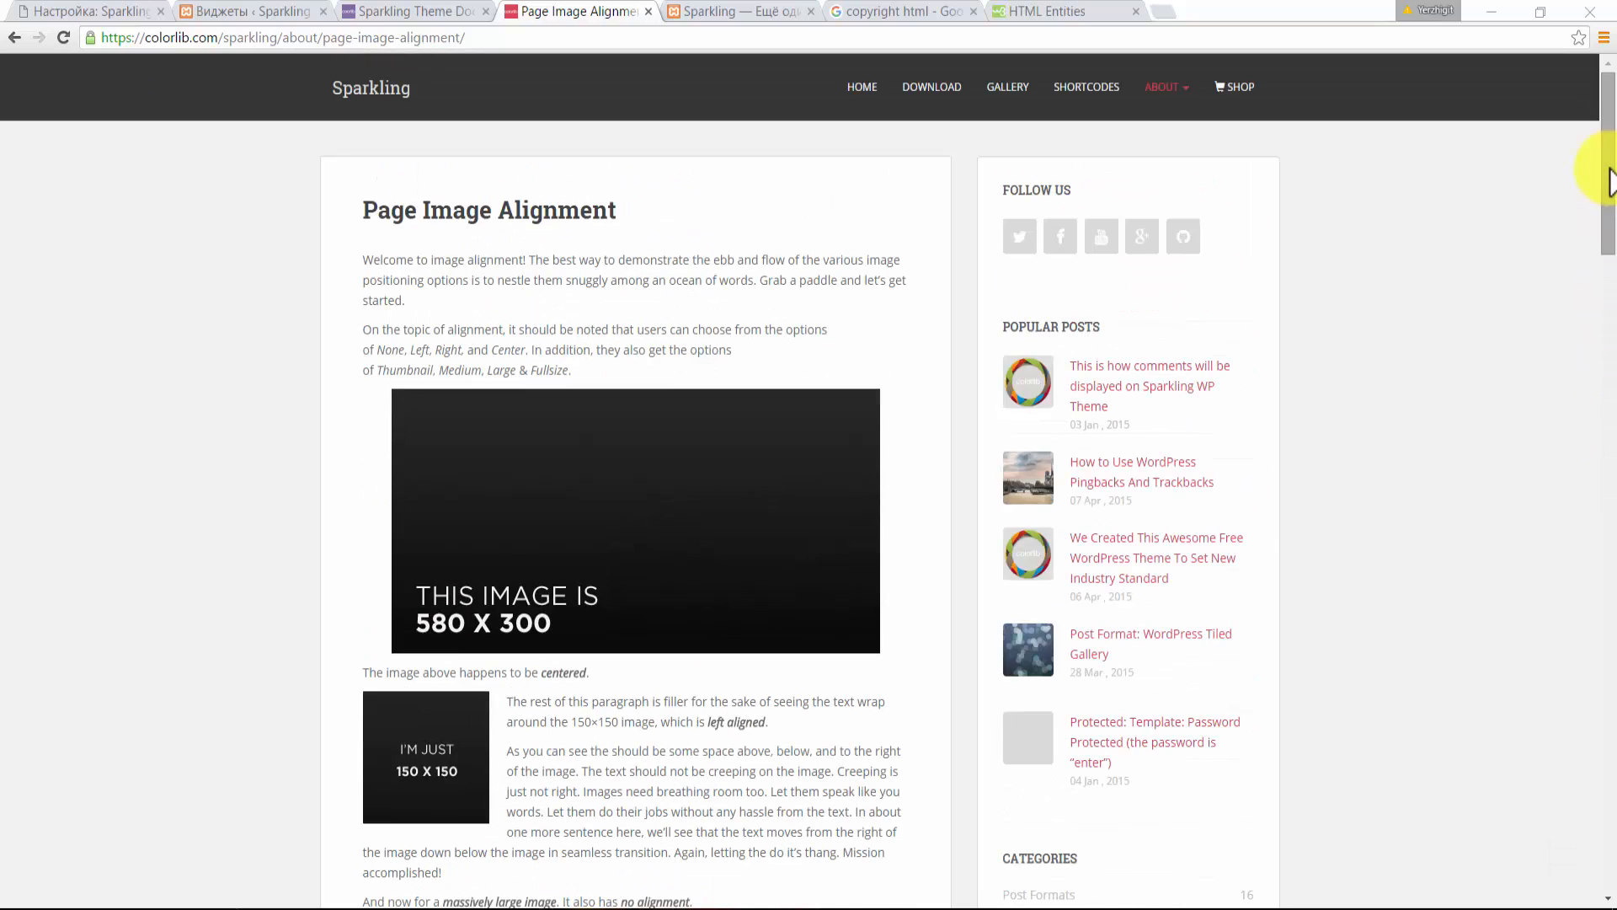
pyautogui.click(80, 12)
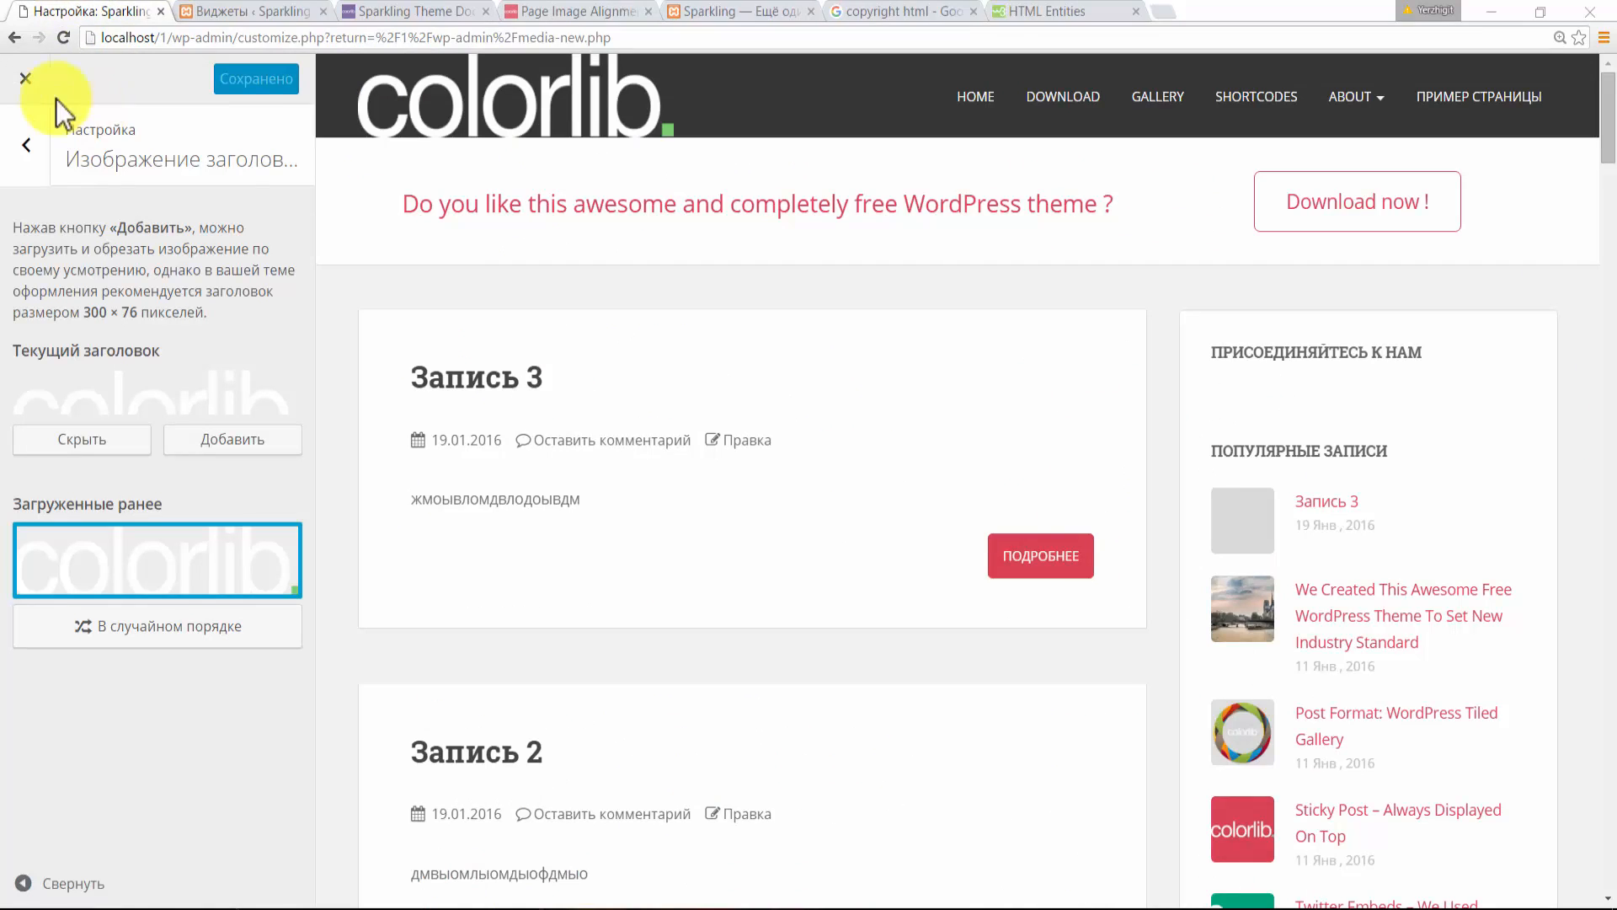
# - Leave the Customizer and start a new page titled "Страница 1" from the site's page list
pyautogui.click(28, 80)
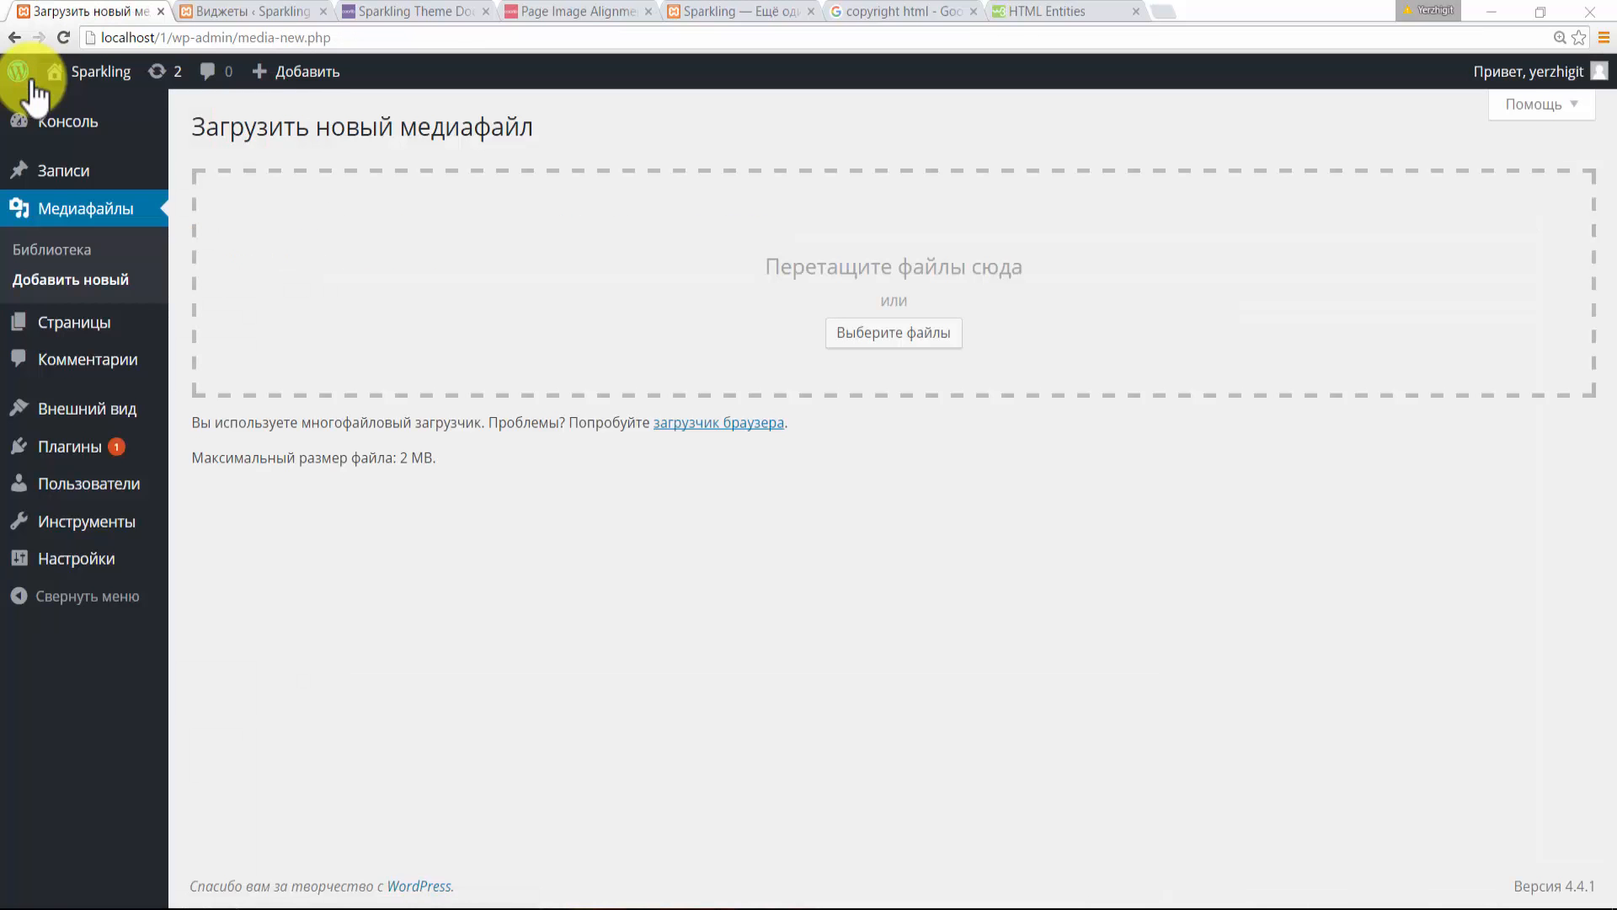
pyautogui.moveTo(28, 80)
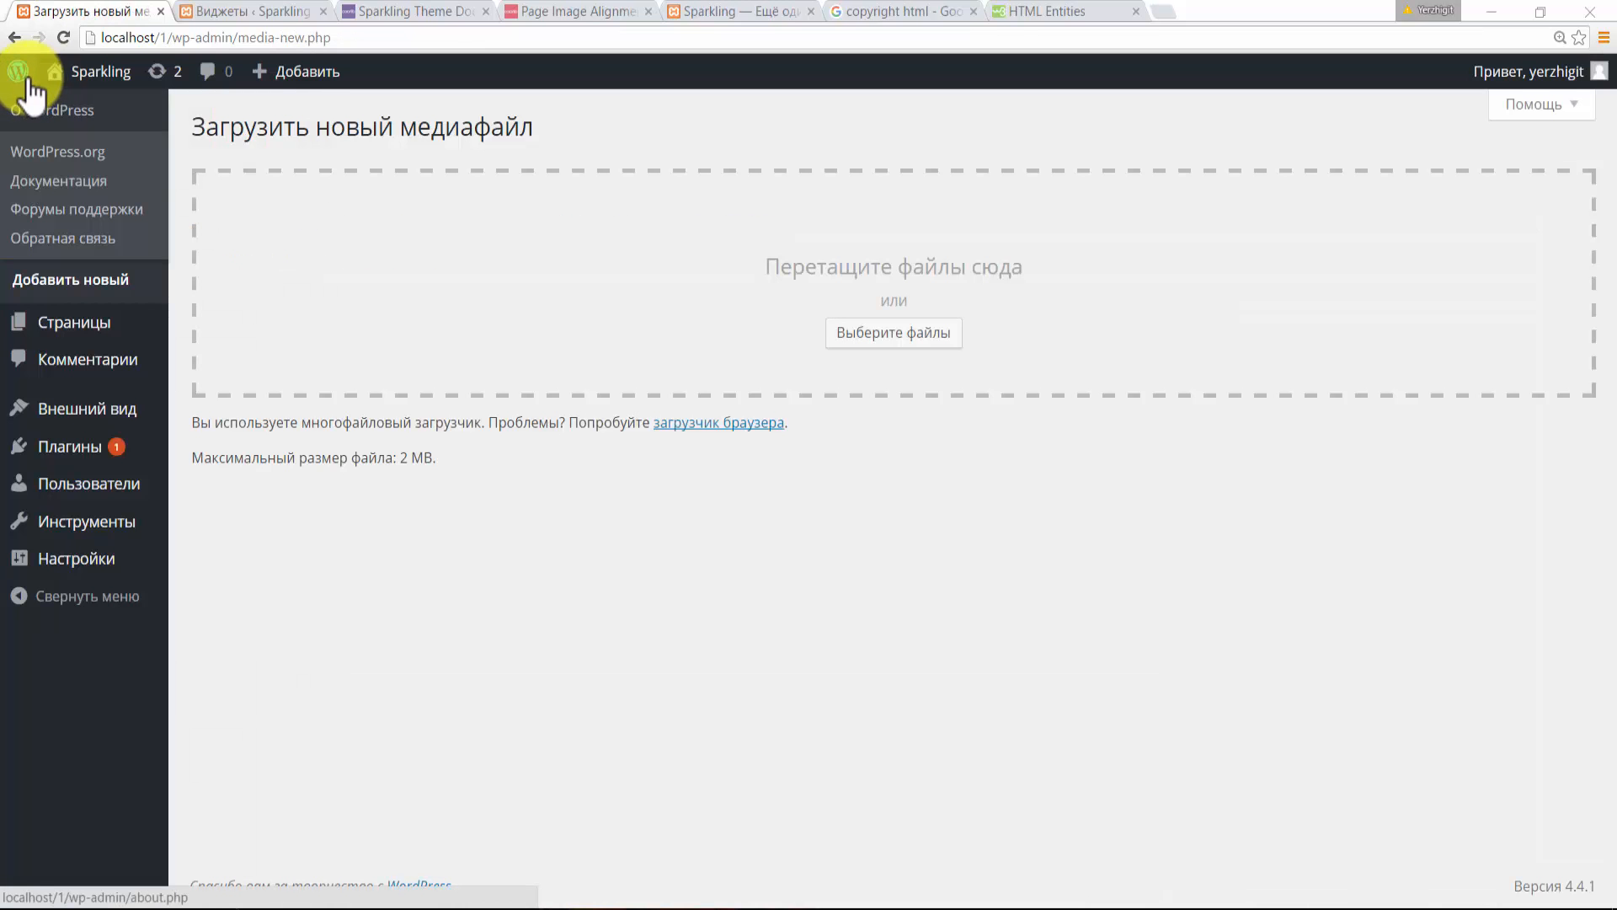
pyautogui.moveTo(84, 341)
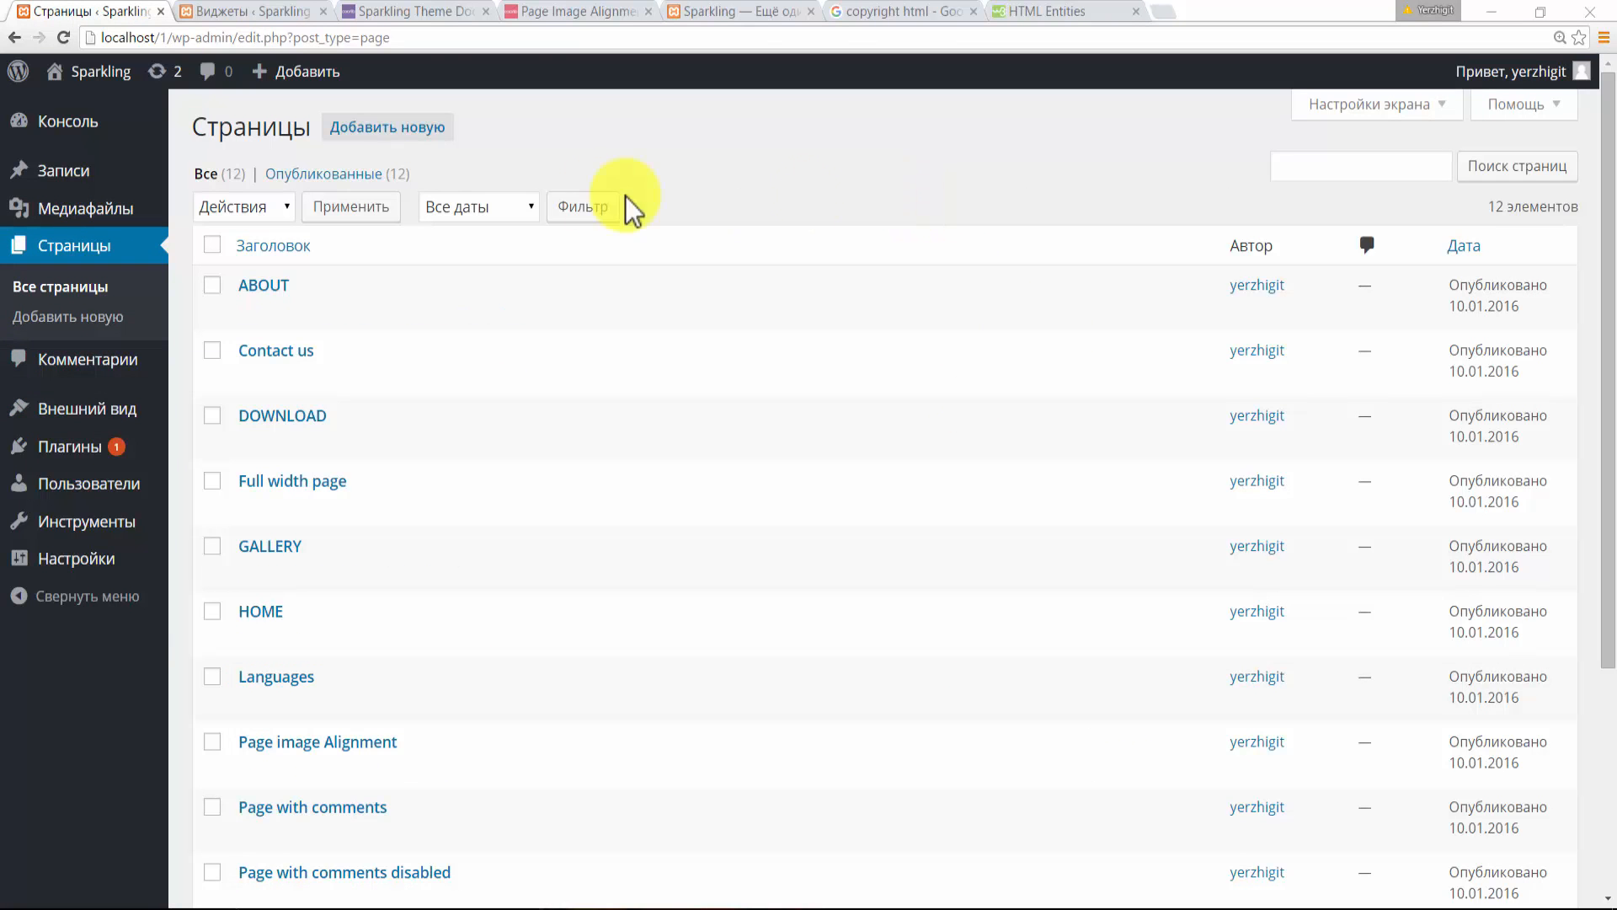
pyautogui.click(425, 131)
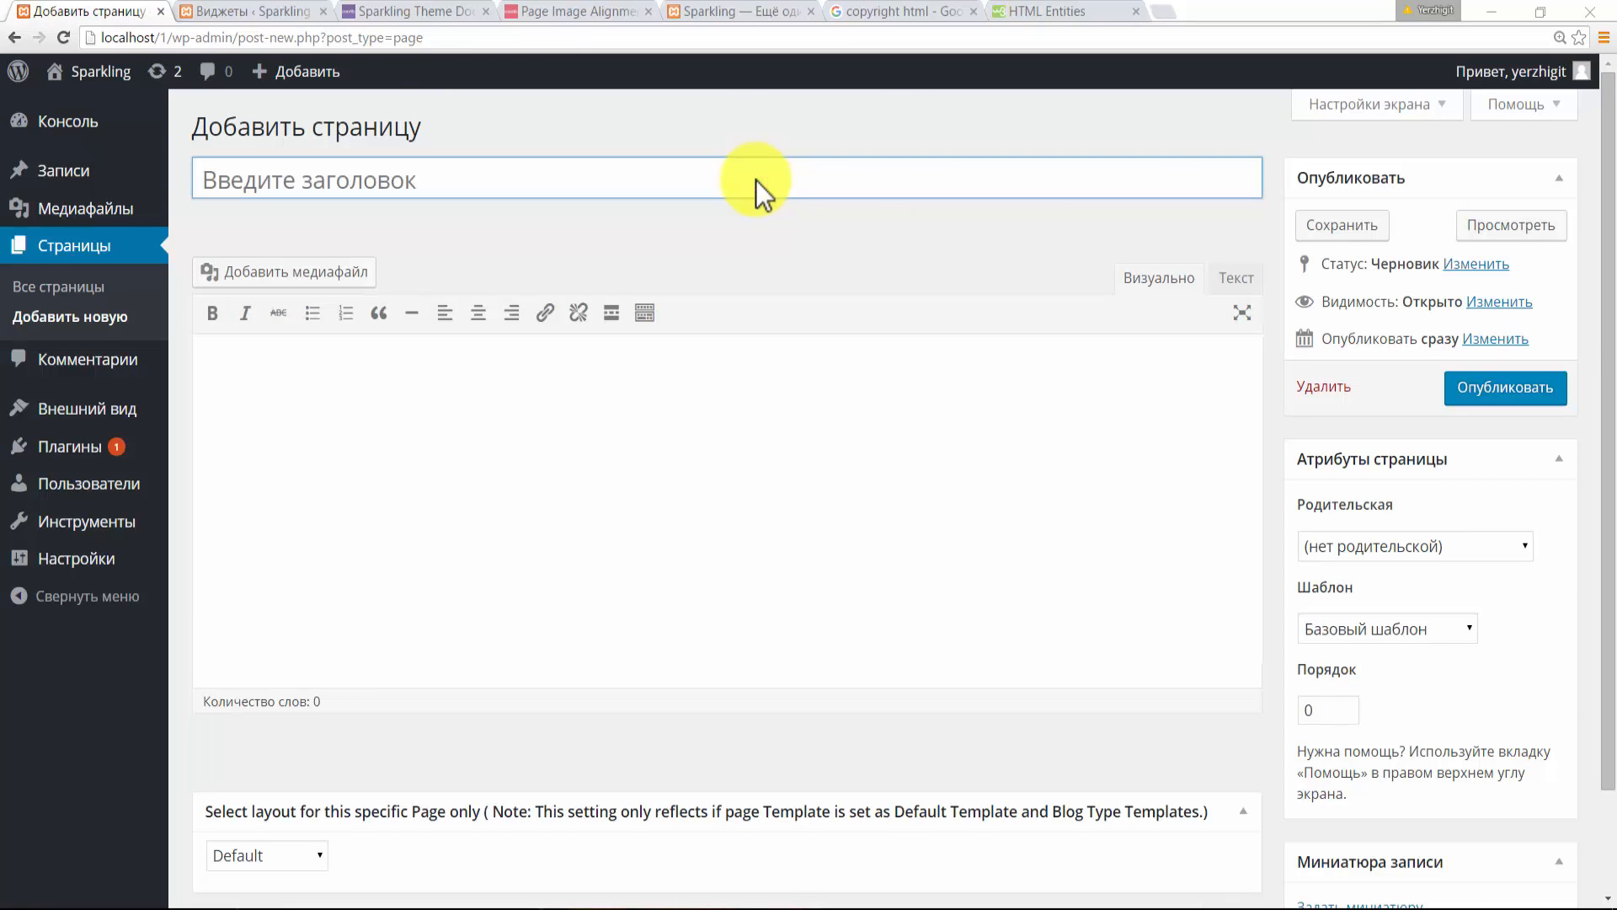
pyautogui.click(761, 181)
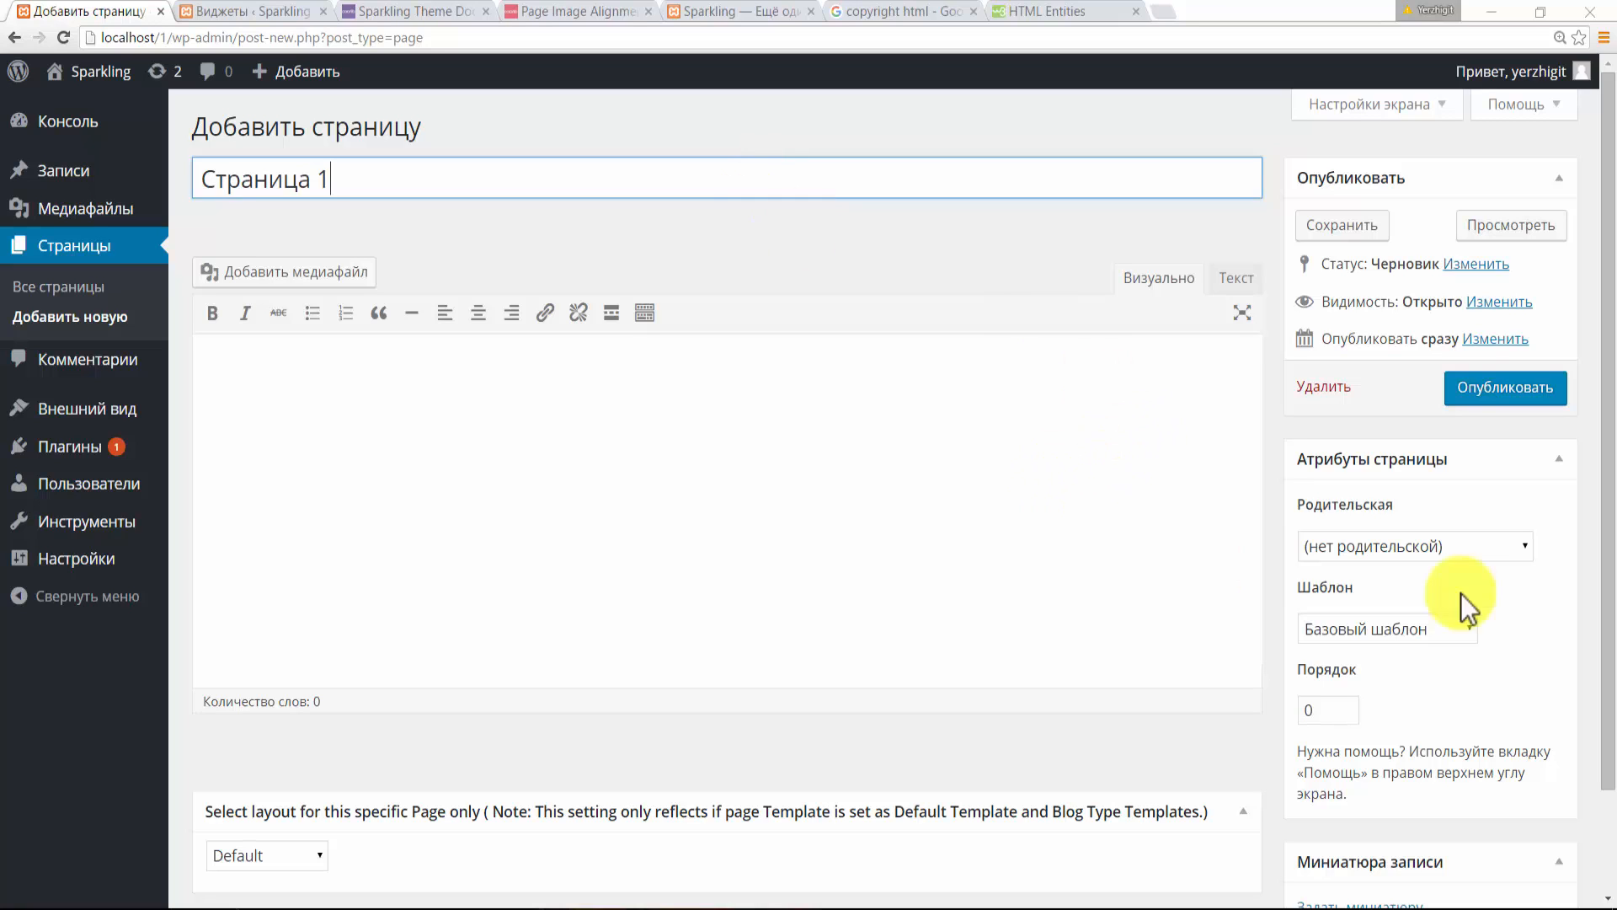
# - Examine the page-specific layout choices and the available page templates for the new page
pyautogui.moveTo(1613, 345); pyautogui.dragTo(1612, 393)
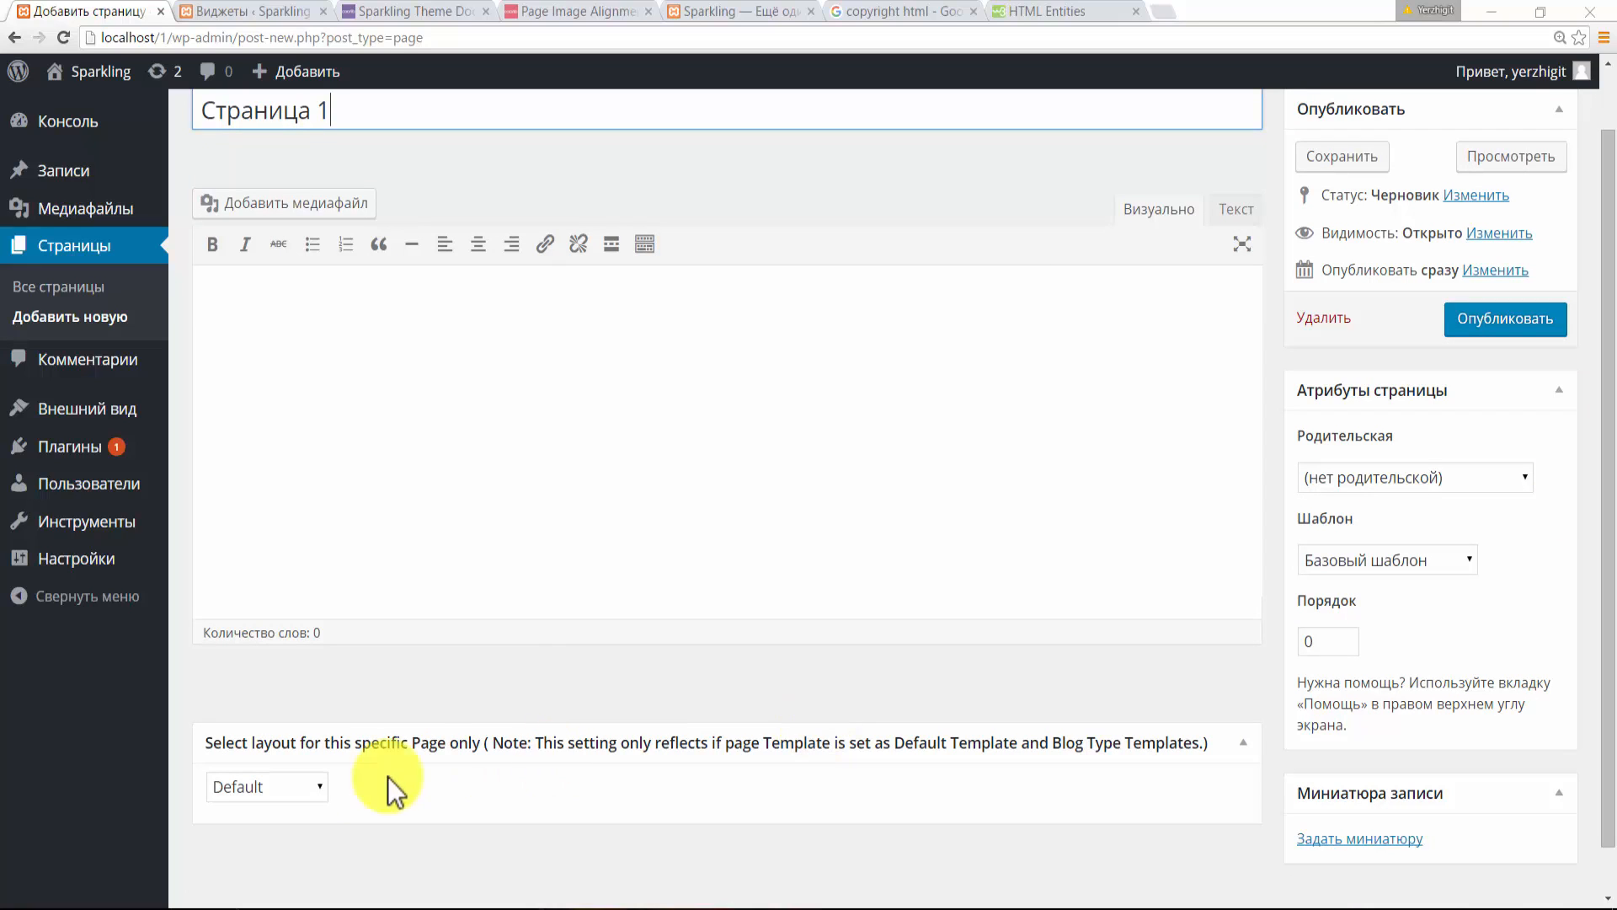
pyautogui.click(321, 791)
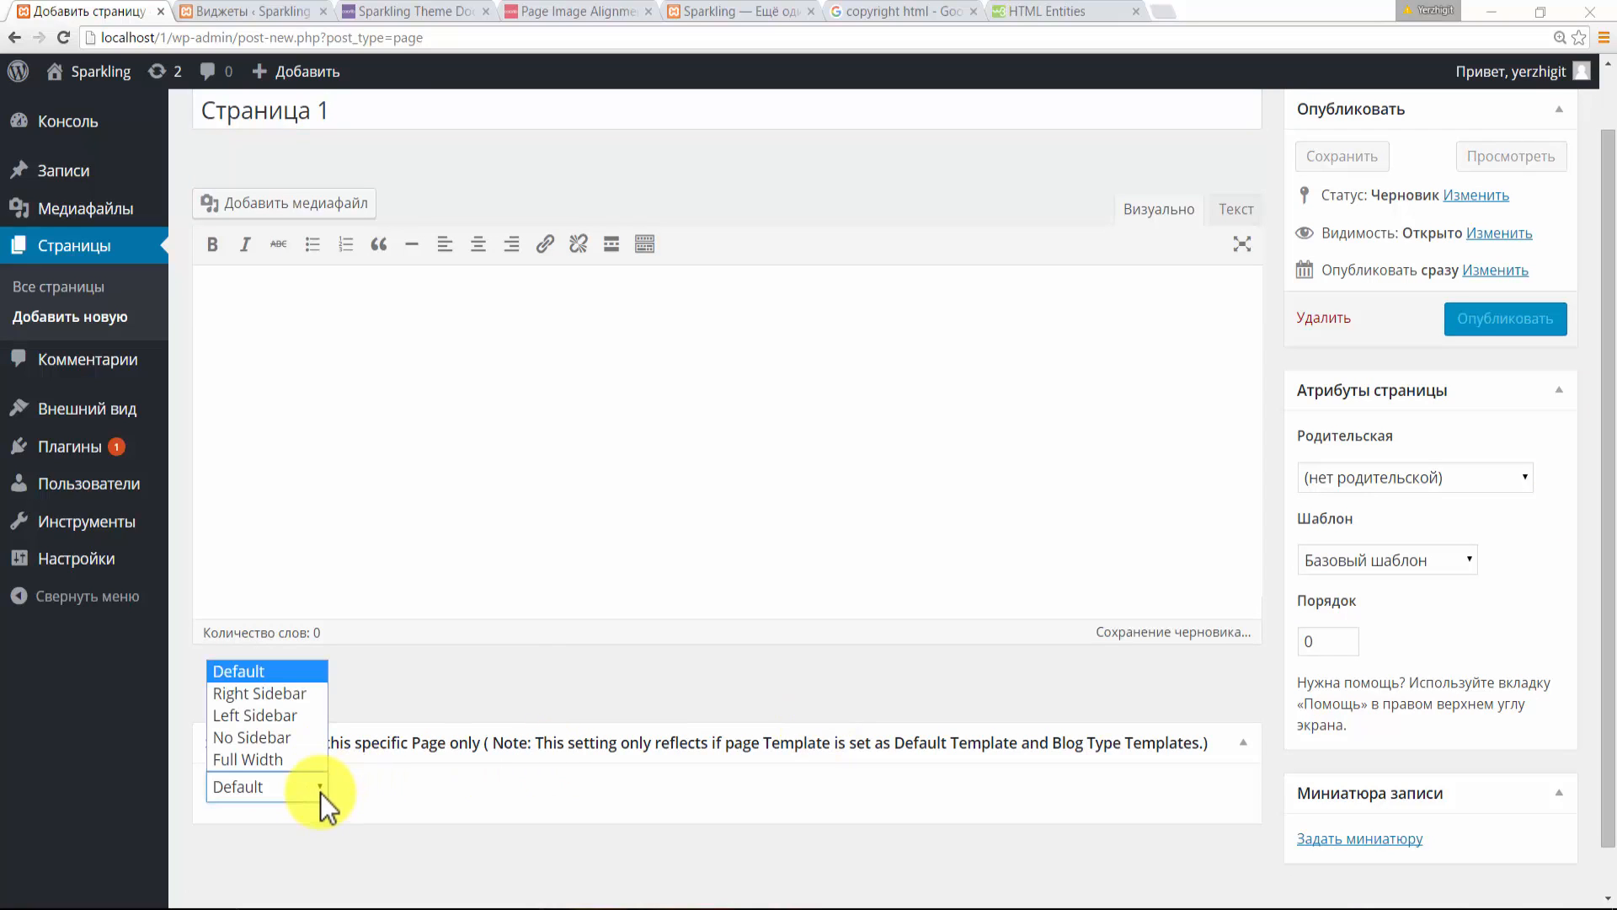
pyautogui.click(320, 791)
pyautogui.click(1437, 560)
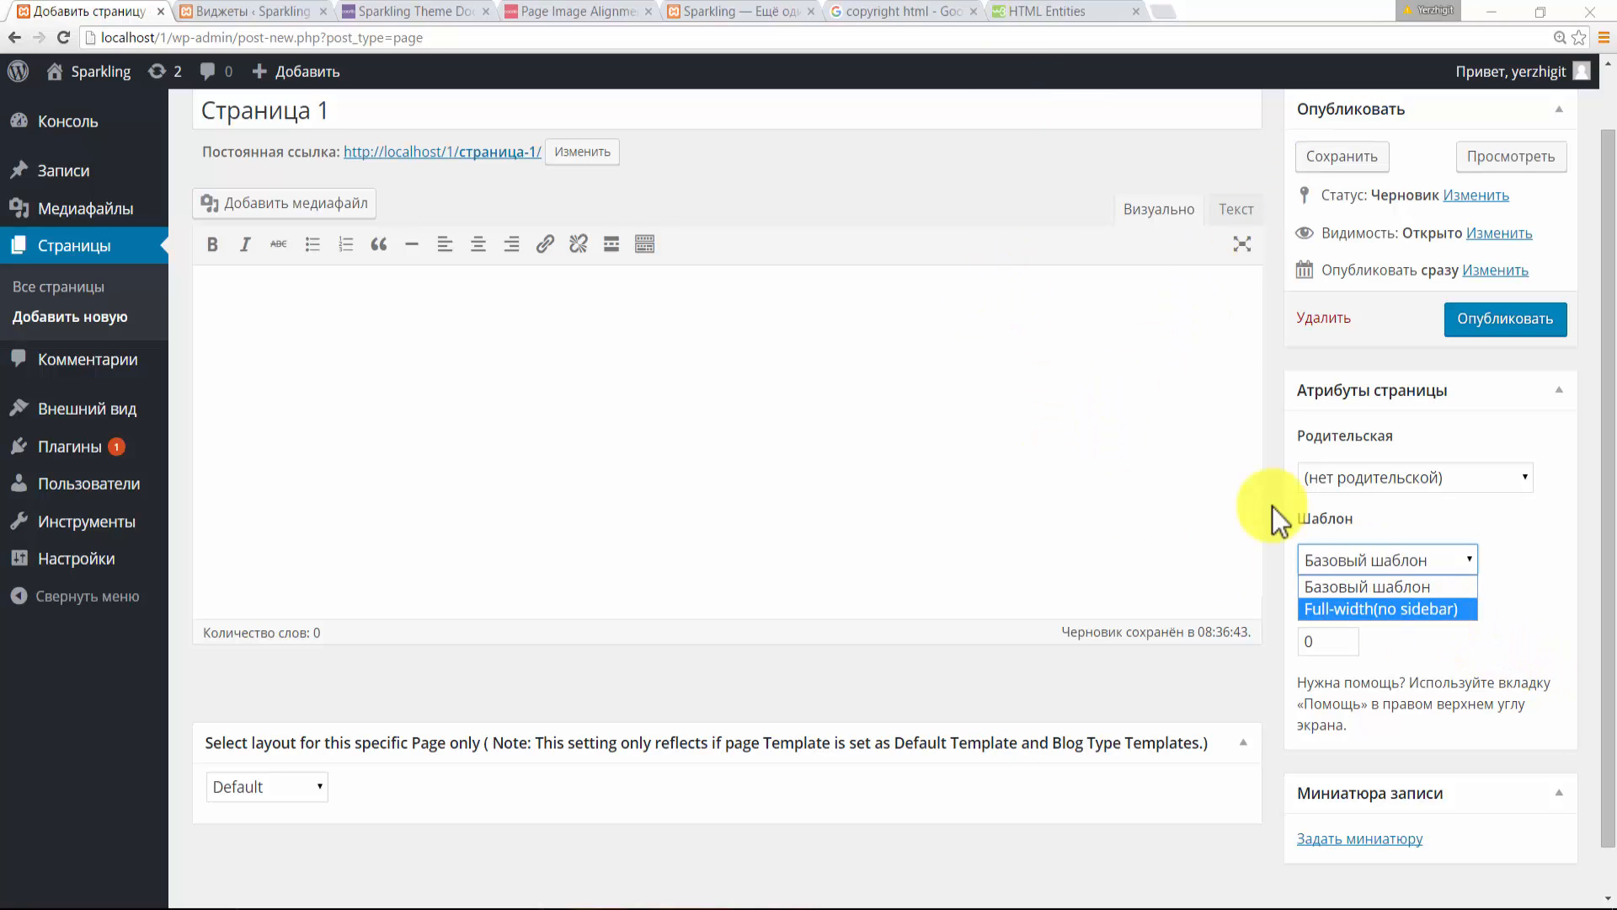
pyautogui.click(780, 455)
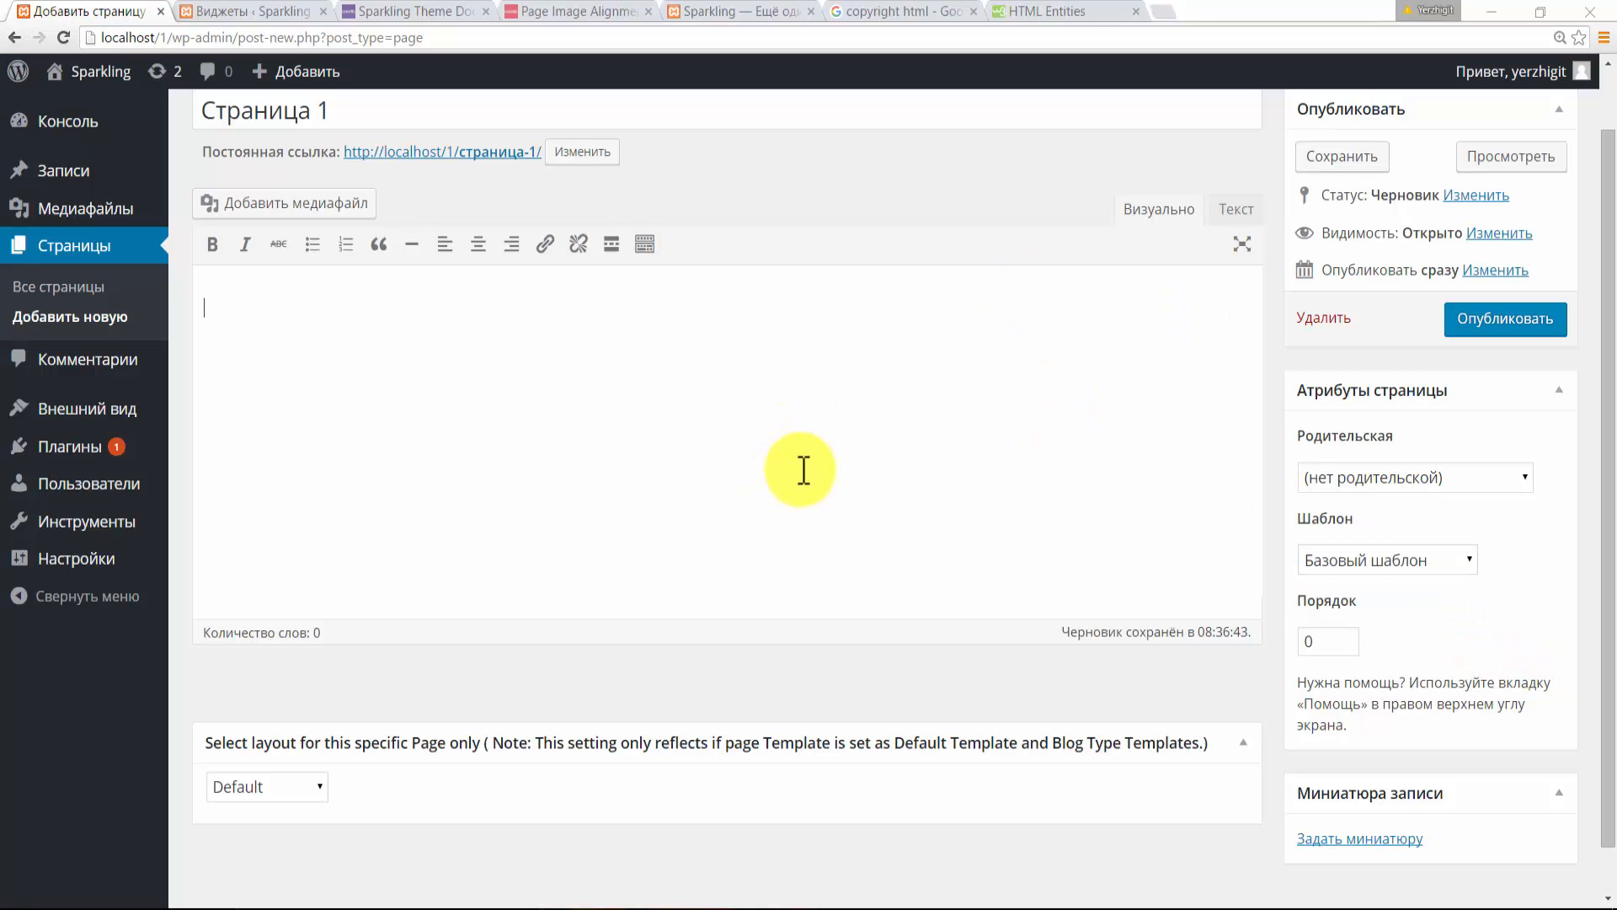
pyautogui.moveTo(1606, 238)
pyautogui.mouseDown()
pyautogui.moveTo(1612, 299)
pyautogui.moveTo(1611, 229)
pyautogui.mouseUp()
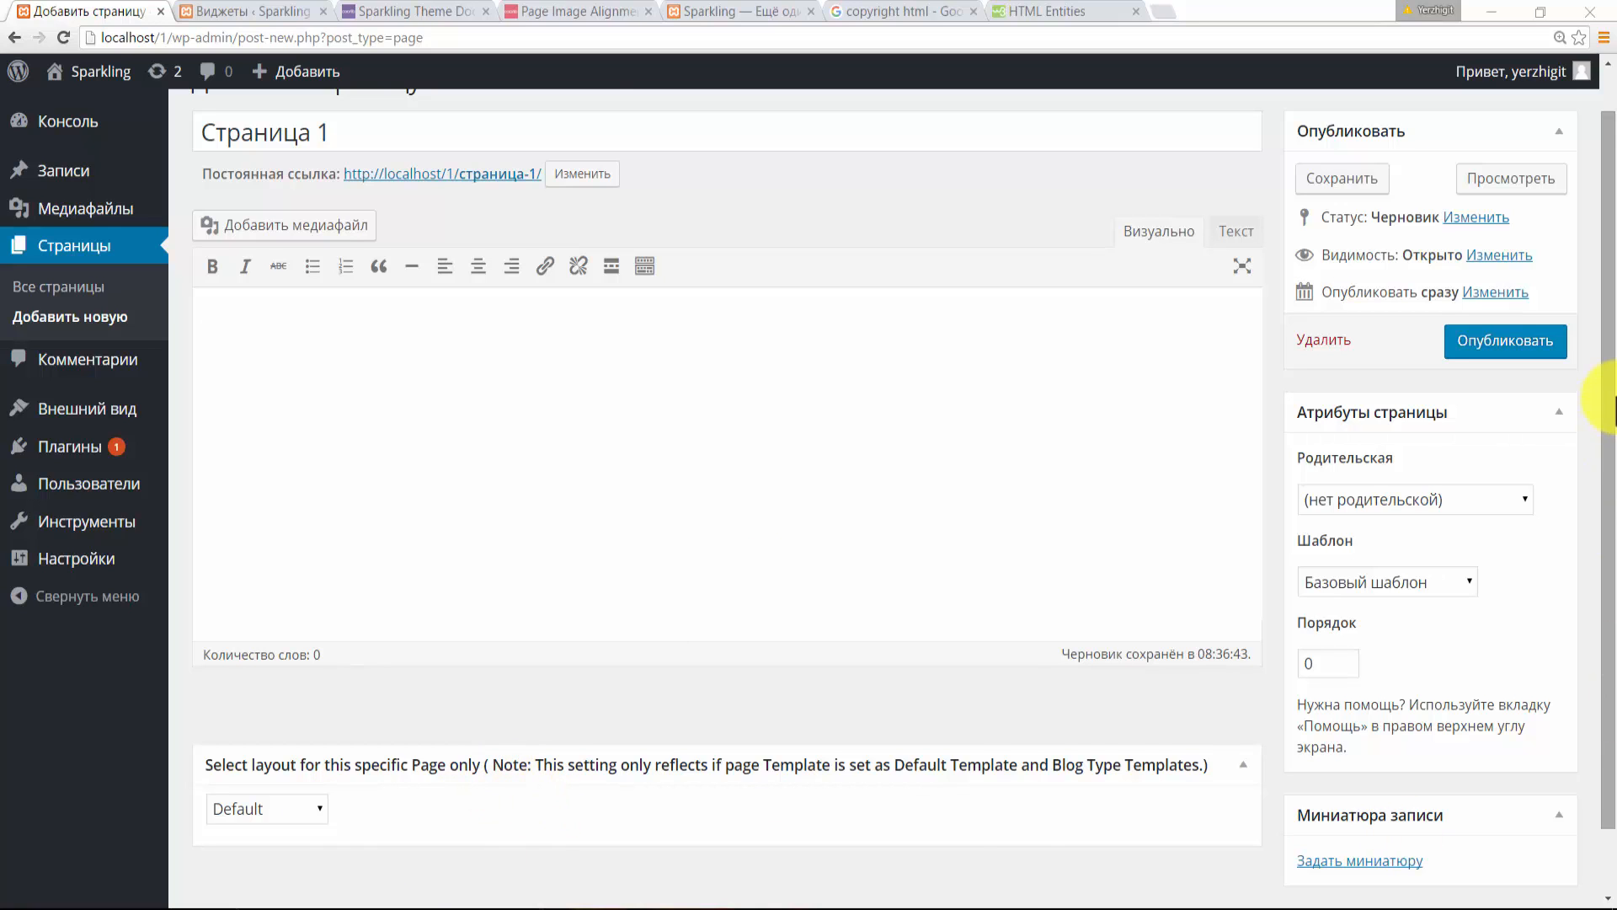
pyautogui.moveTo(1610, 396); pyautogui.dragTo(1609, 478)
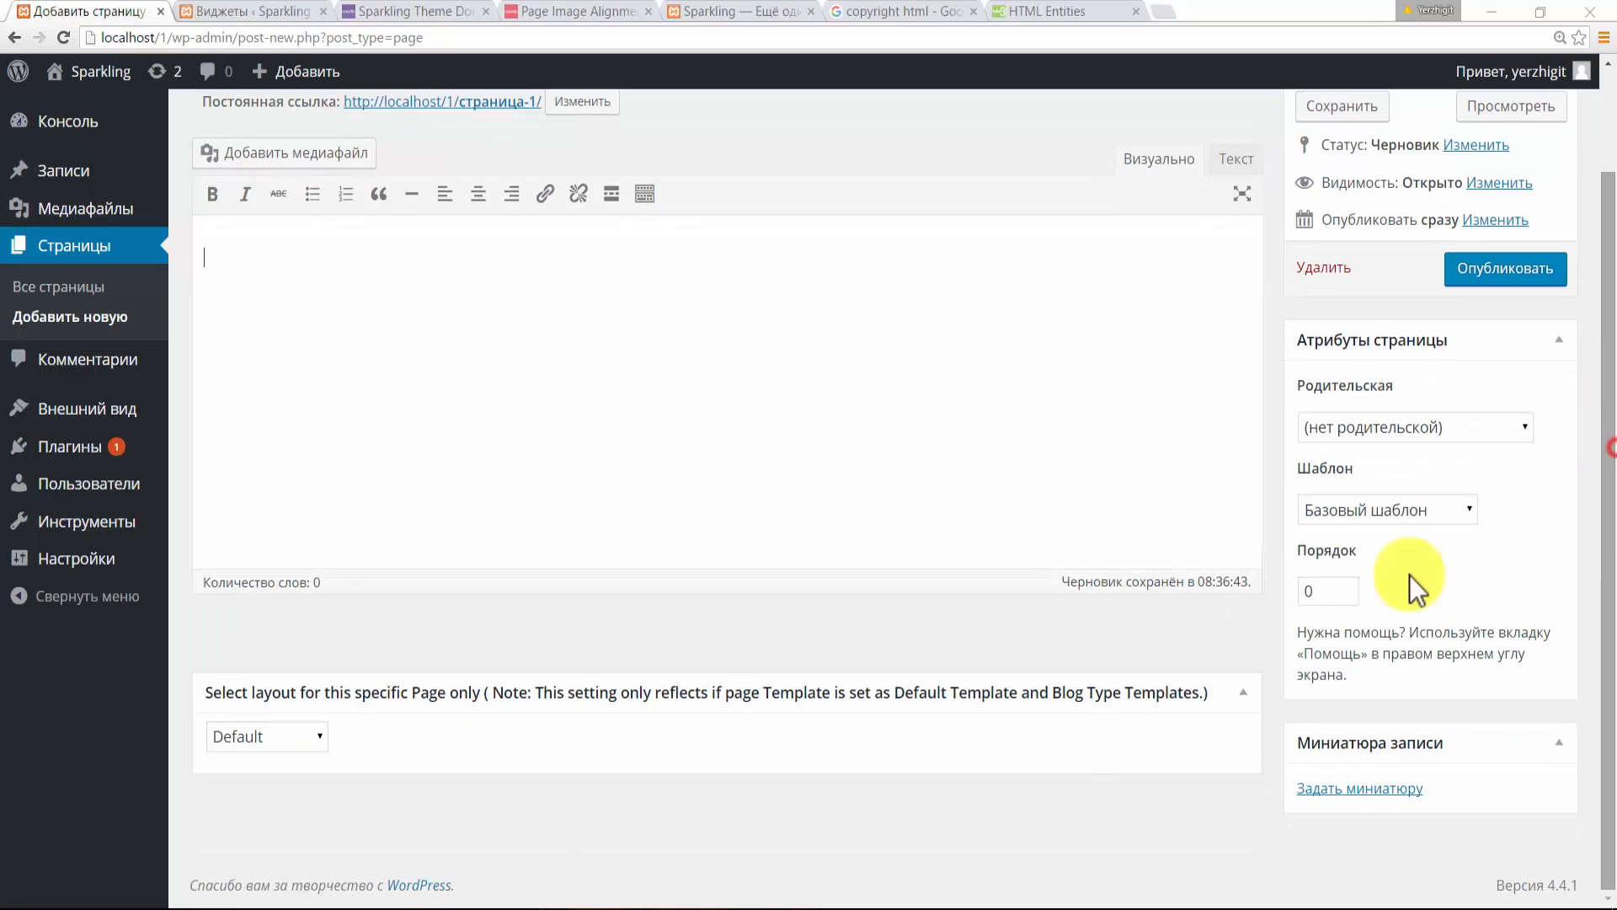
pyautogui.click(321, 734)
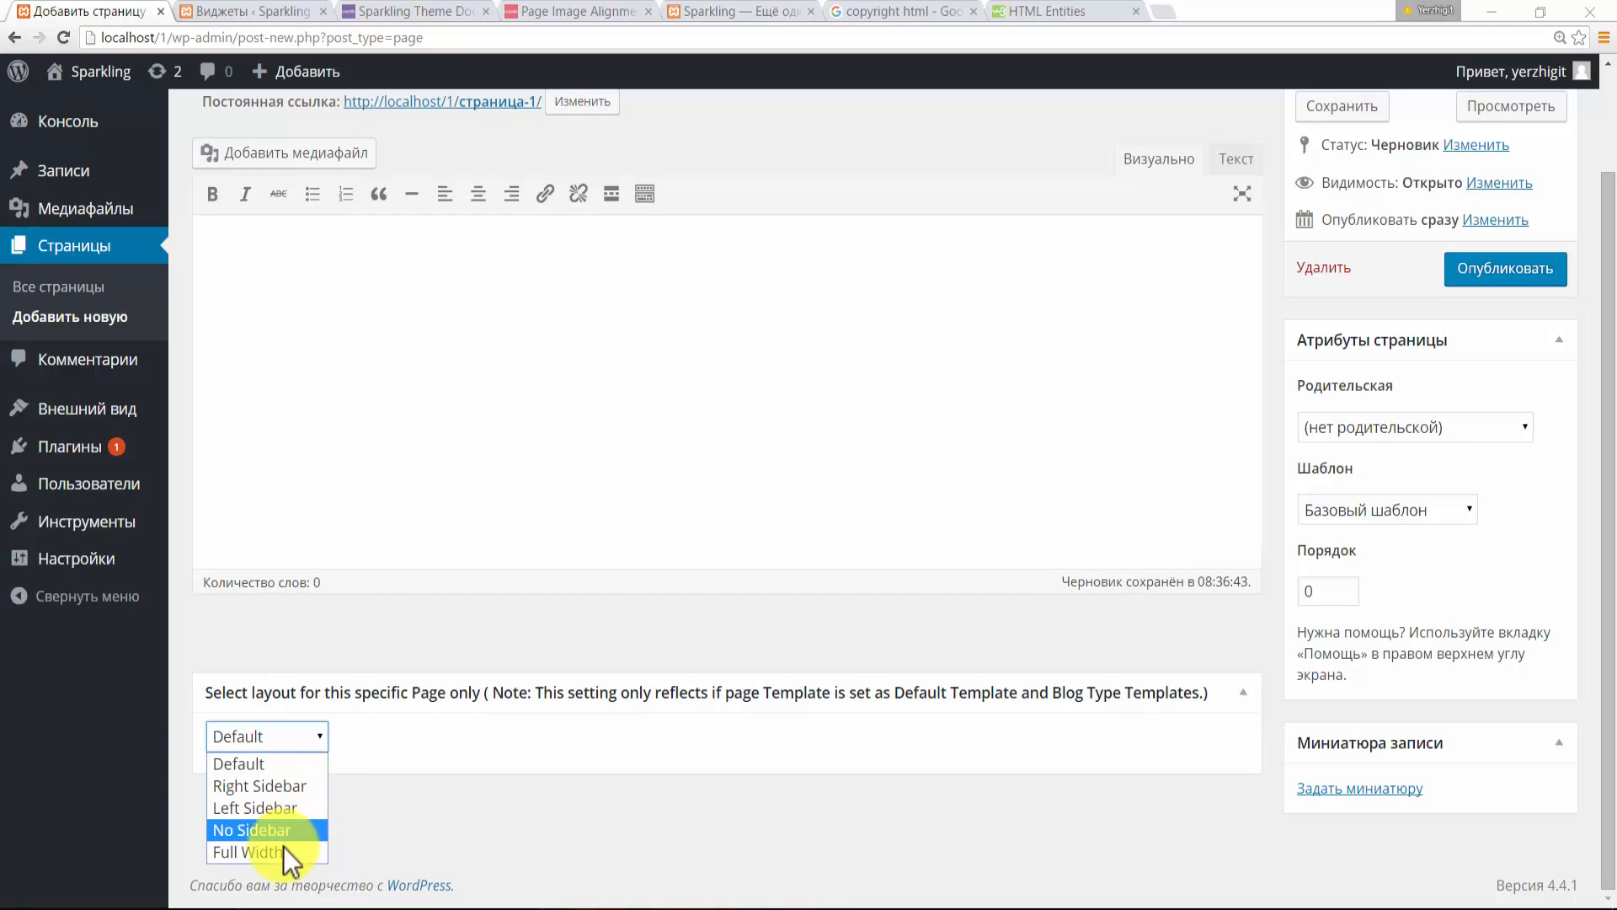
pyautogui.click(753, 502)
pyautogui.moveTo(1610, 518); pyautogui.dragTo(1612, 354)
# - Assign the Full-width(no sidebar) template to the page
pyautogui.click(1425, 622)
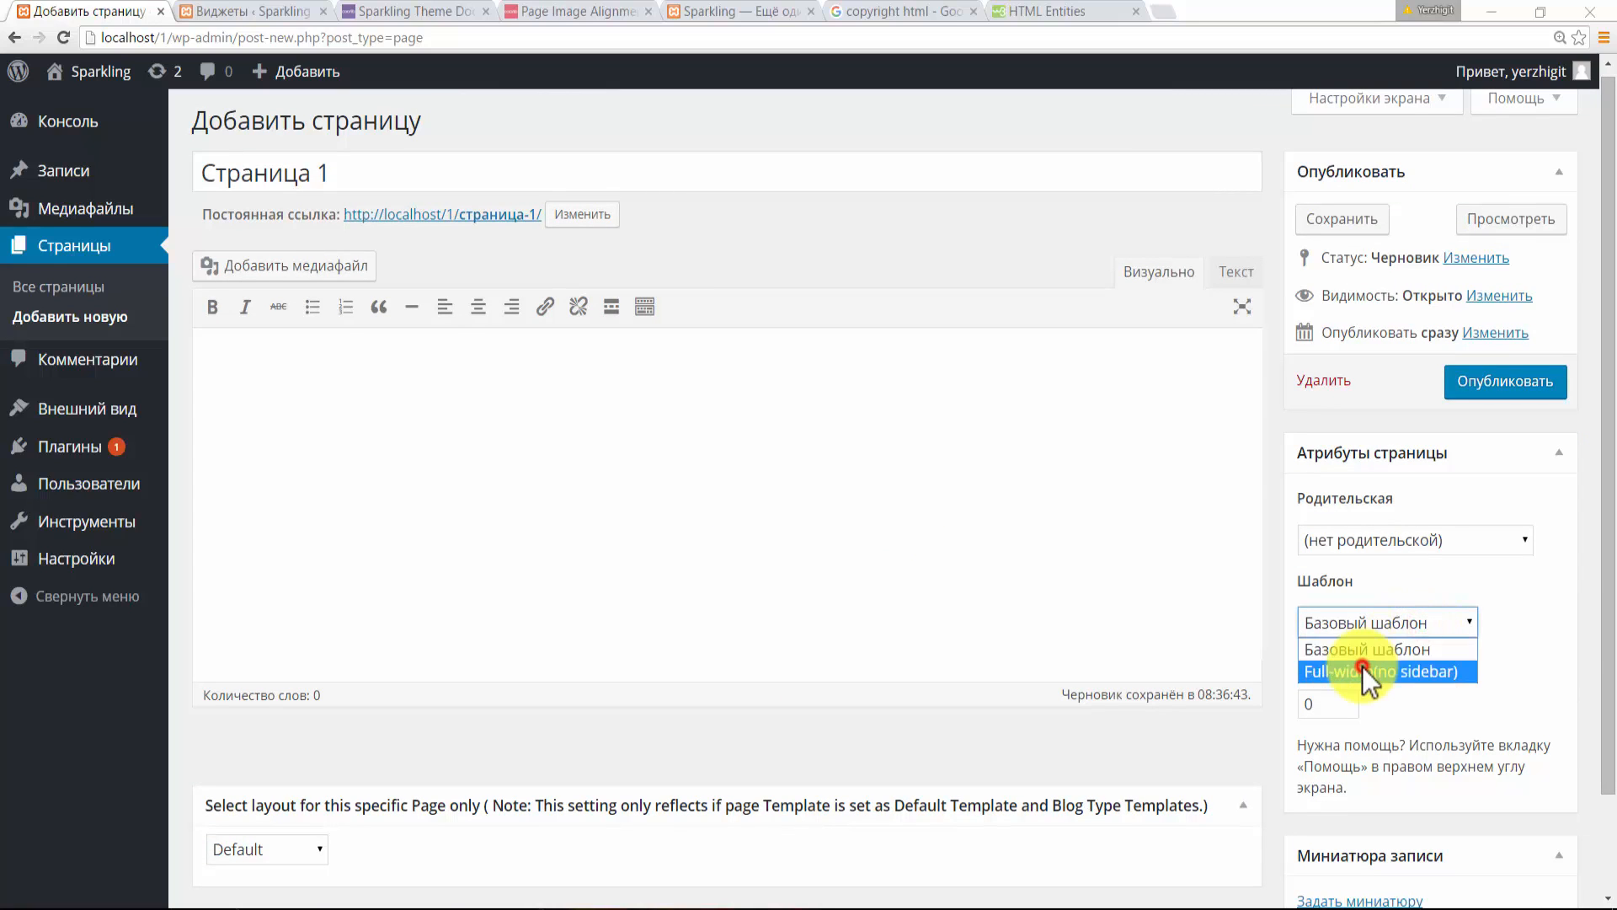
pyautogui.click(1361, 670)
pyautogui.click(401, 436)
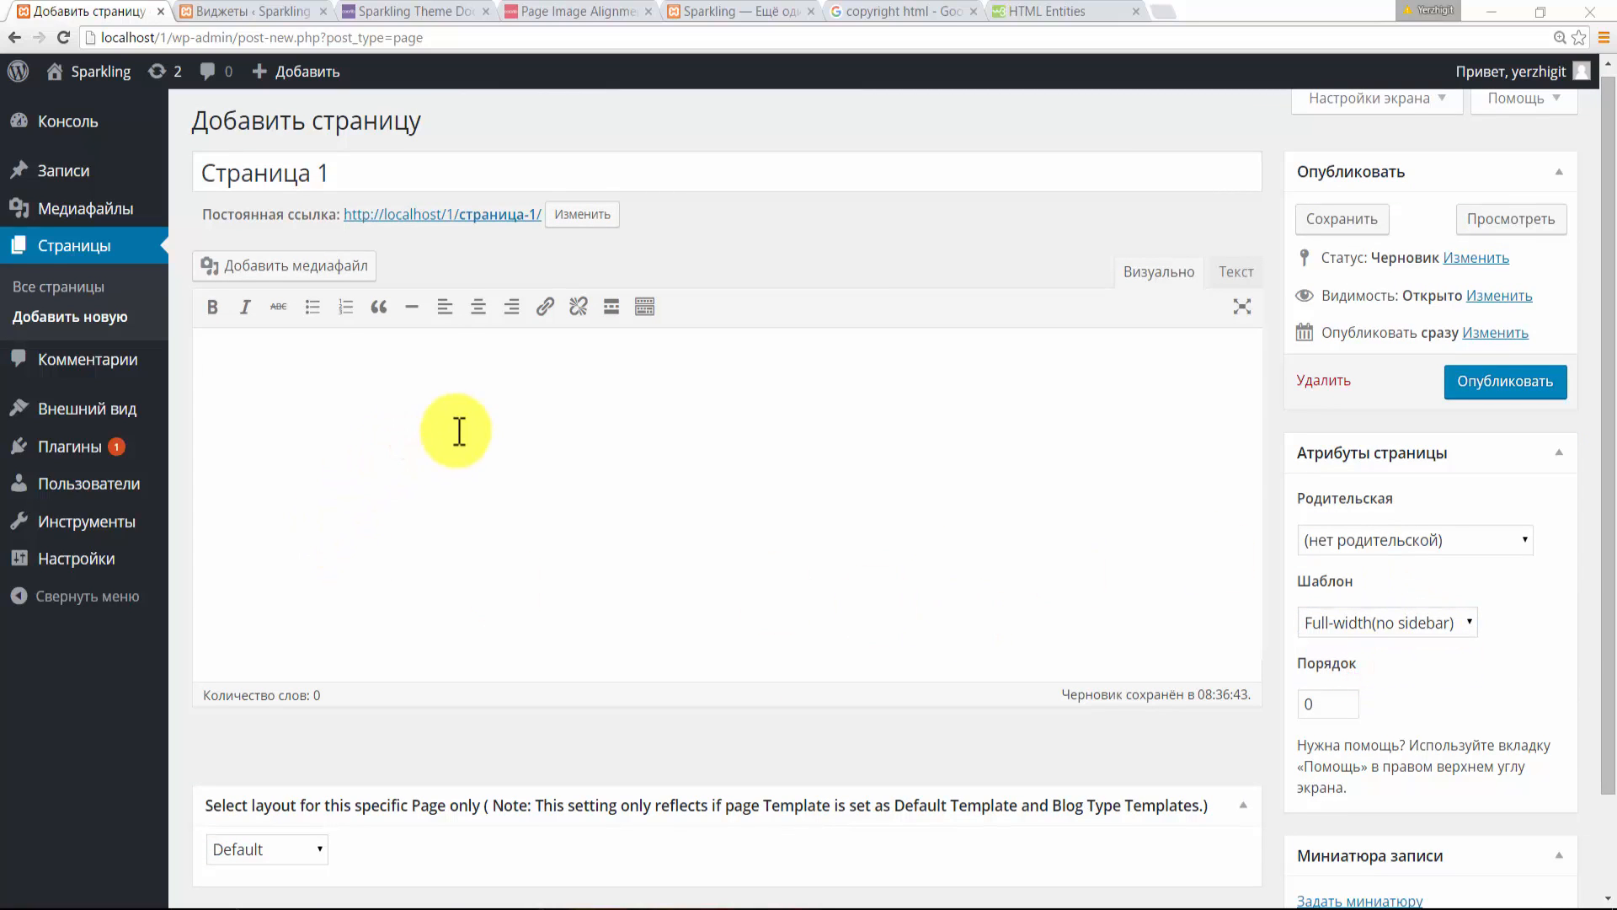
# - Insert the red colorlib logo image from the media library into the page content
pyautogui.click(342, 262)
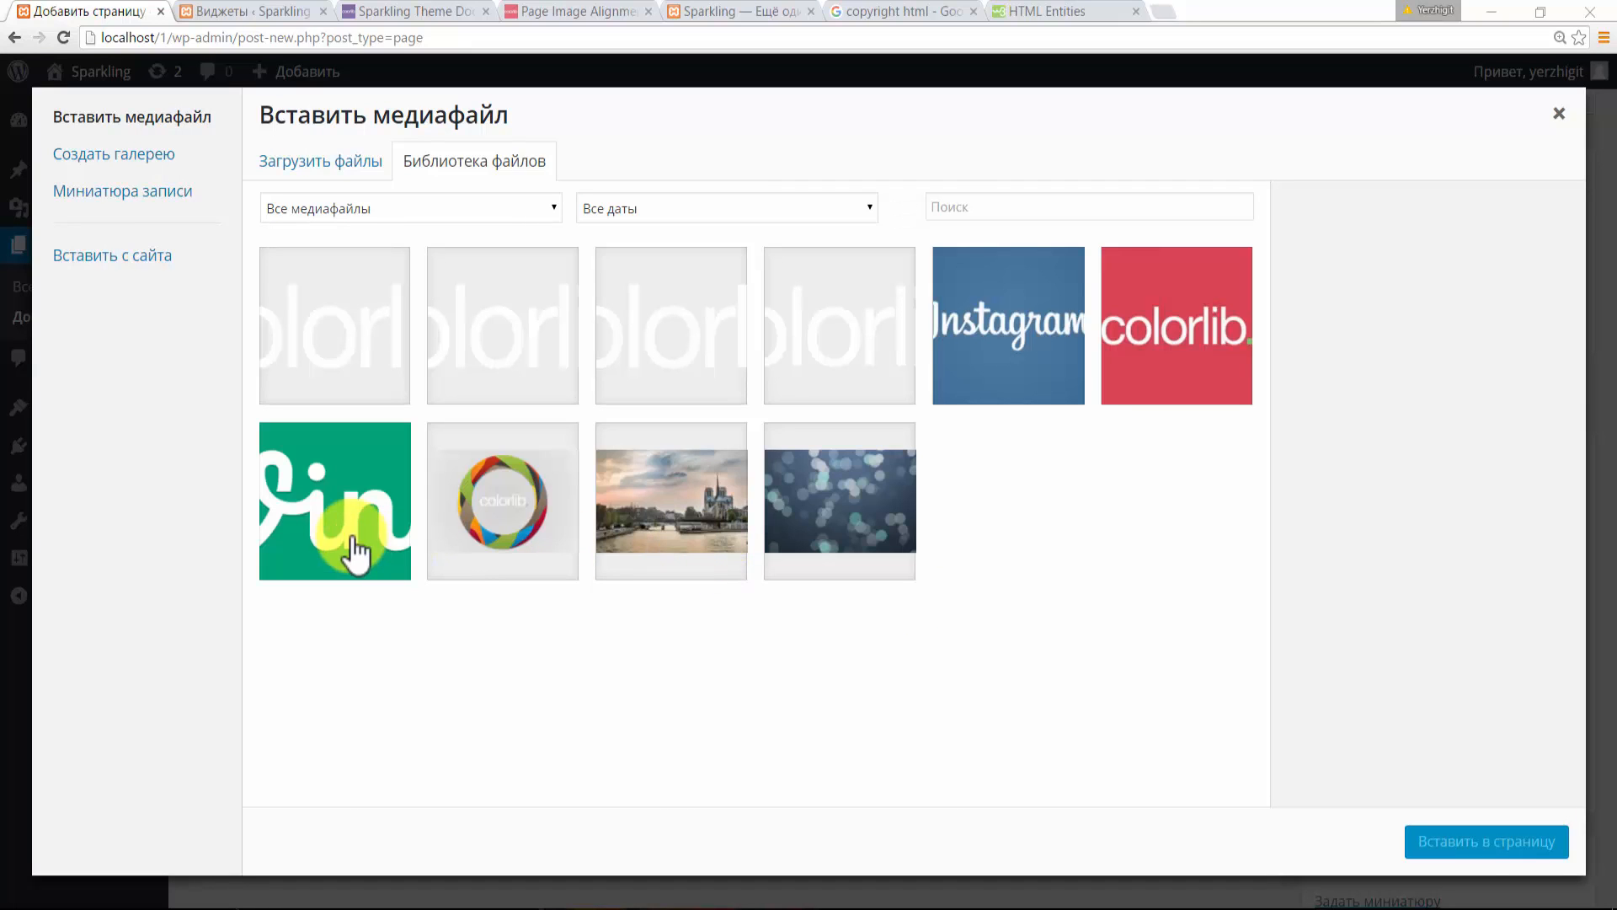
pyautogui.click(1186, 355)
pyautogui.click(1507, 852)
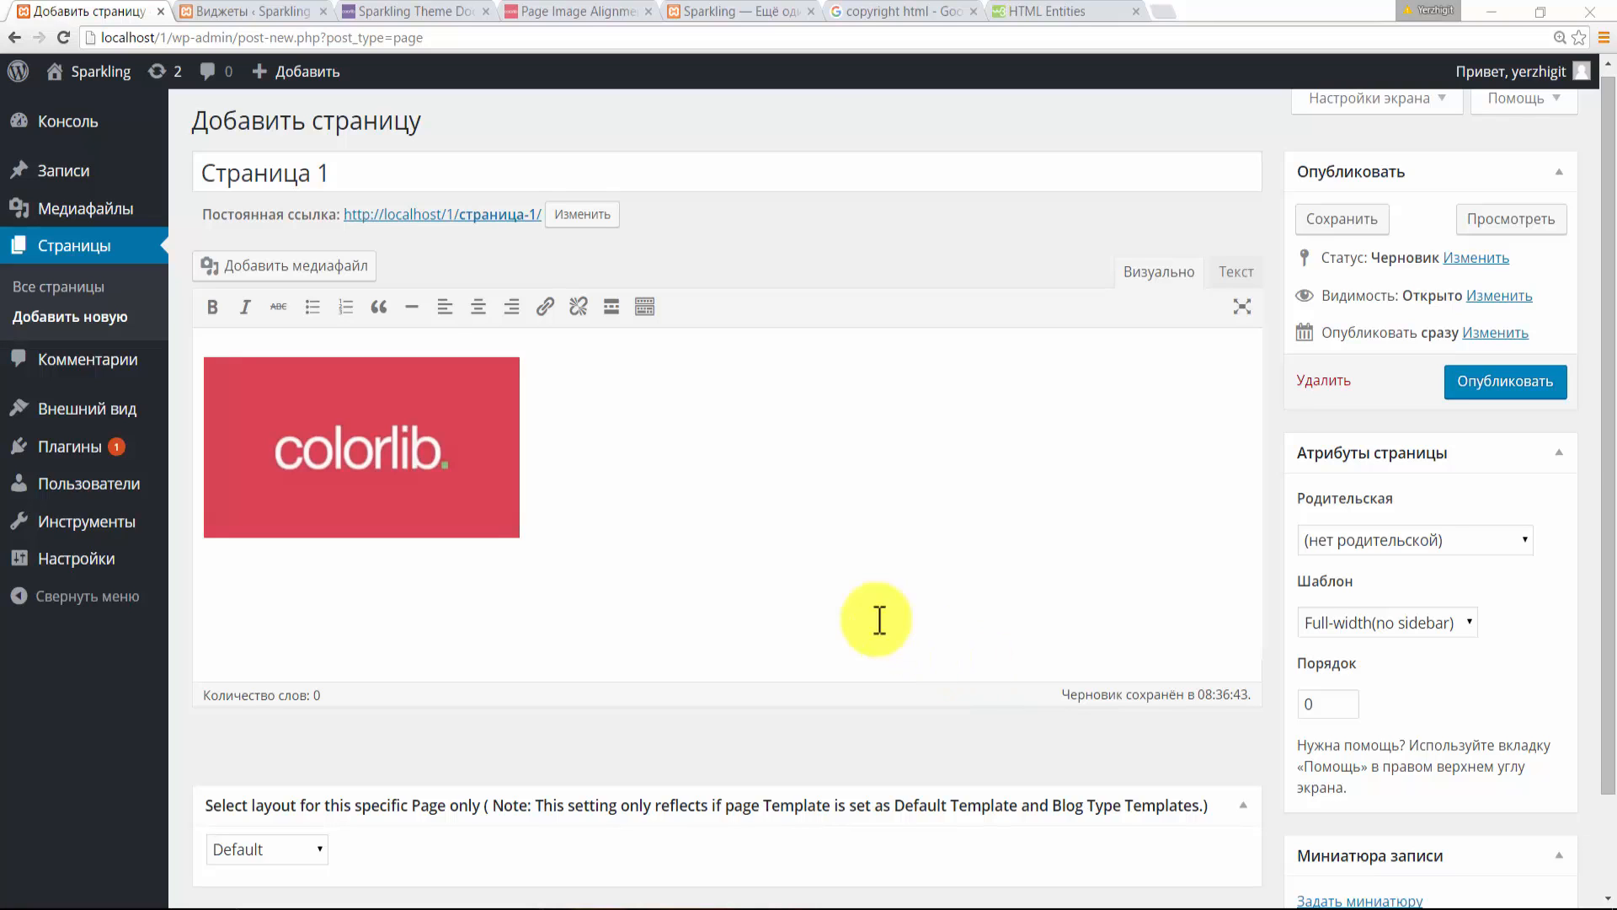
# - Set the inserted logo image's size to full, 750 × 410, and update the image
pyautogui.click(468, 470)
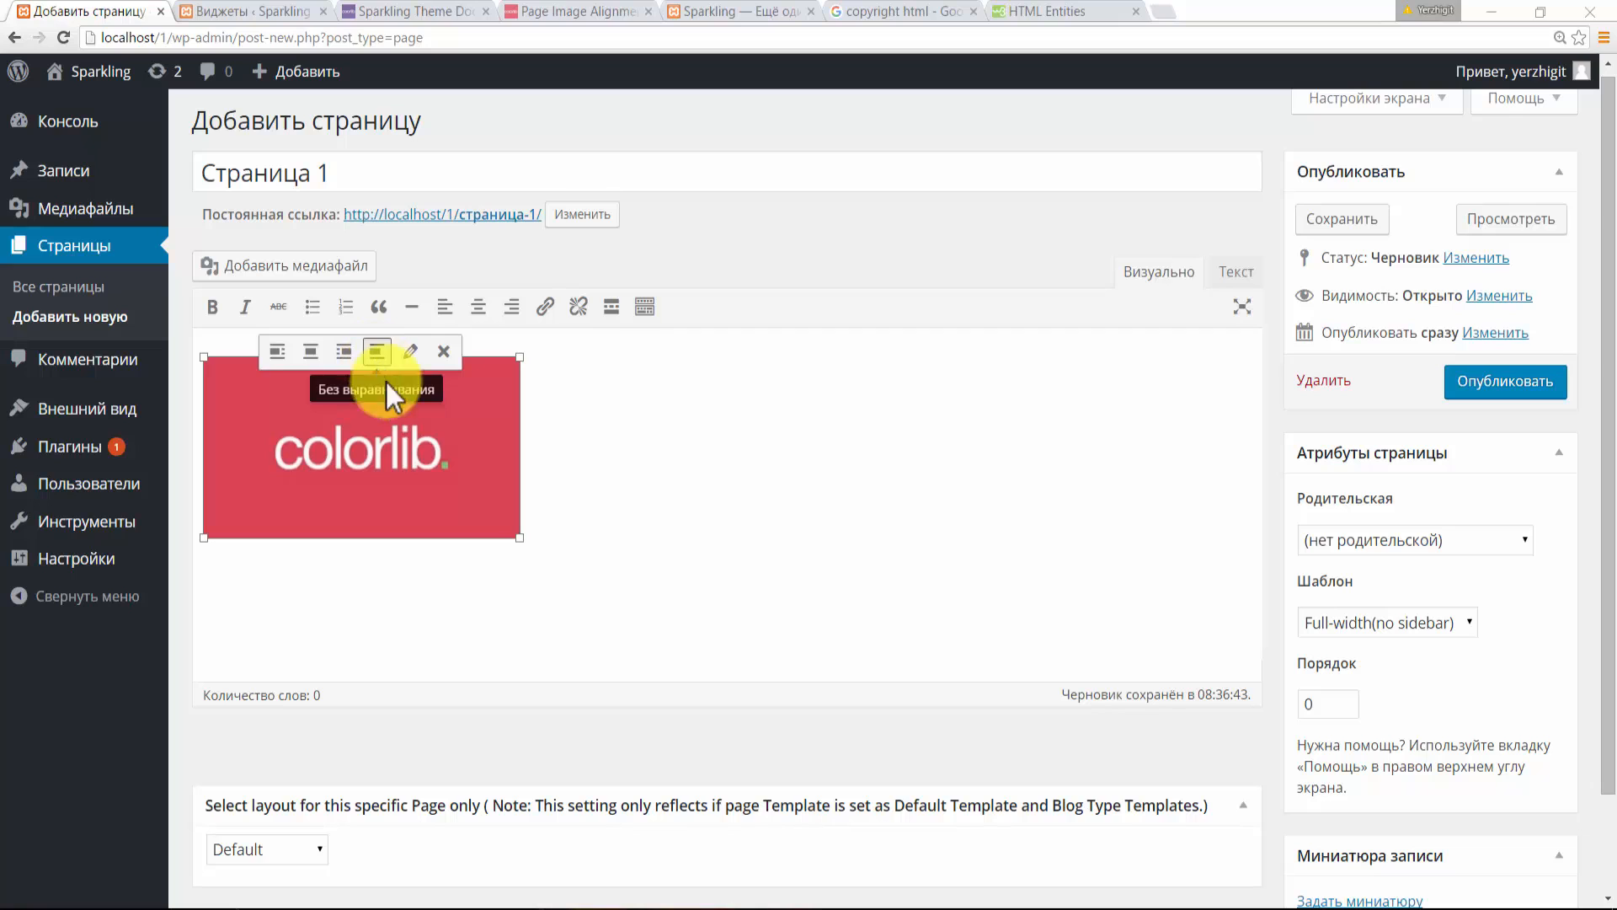
pyautogui.click(412, 350)
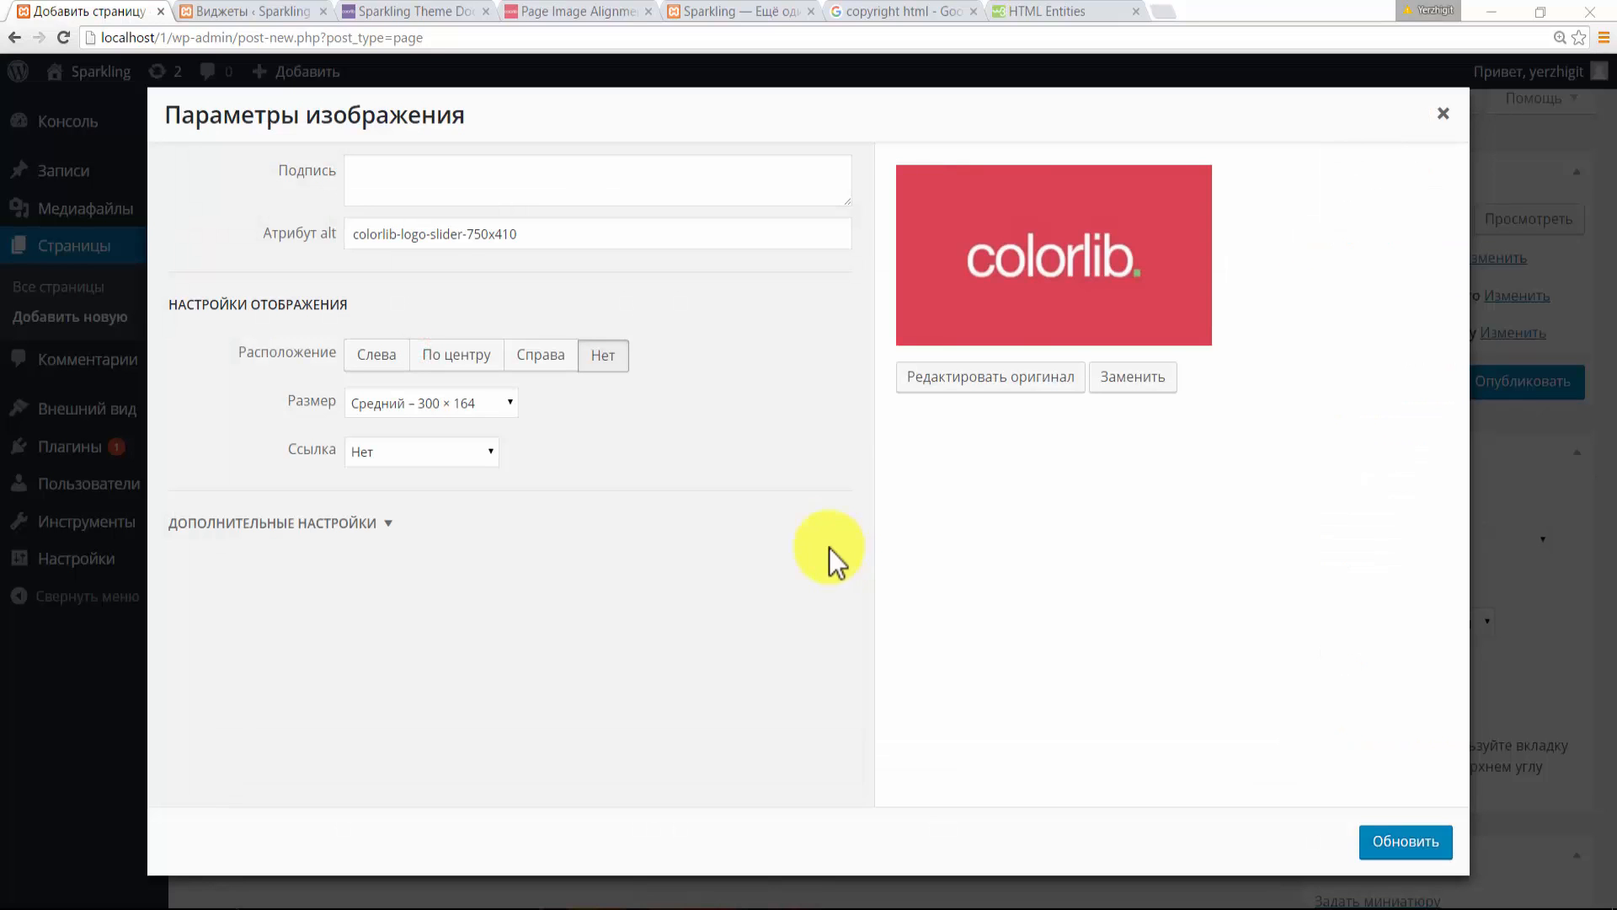
pyautogui.click(508, 403)
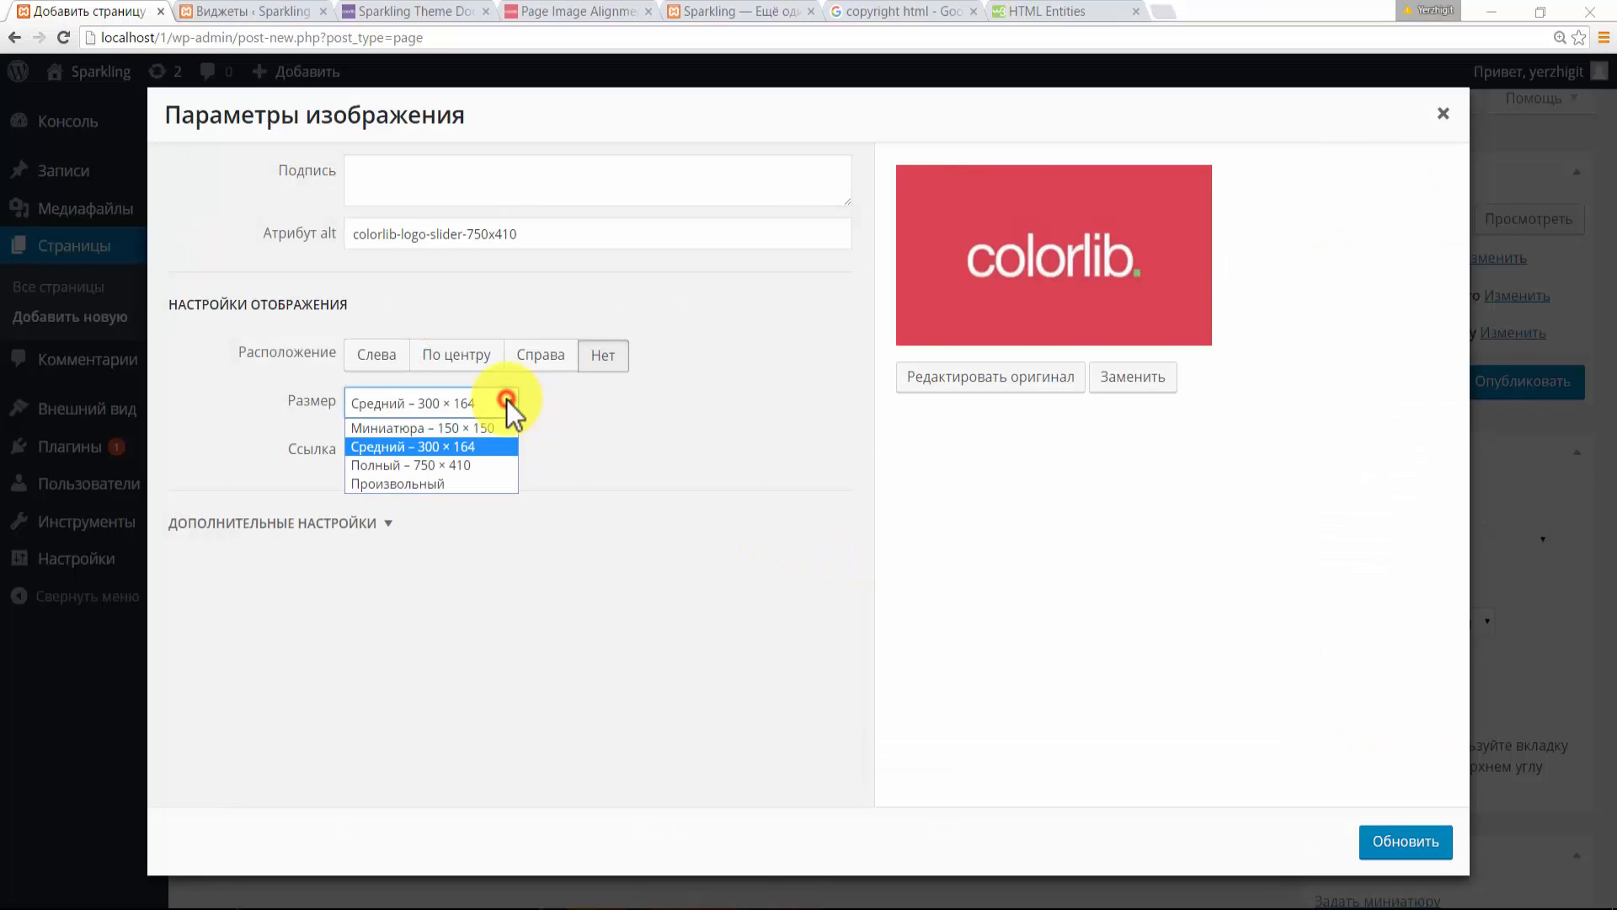
pyautogui.click(444, 465)
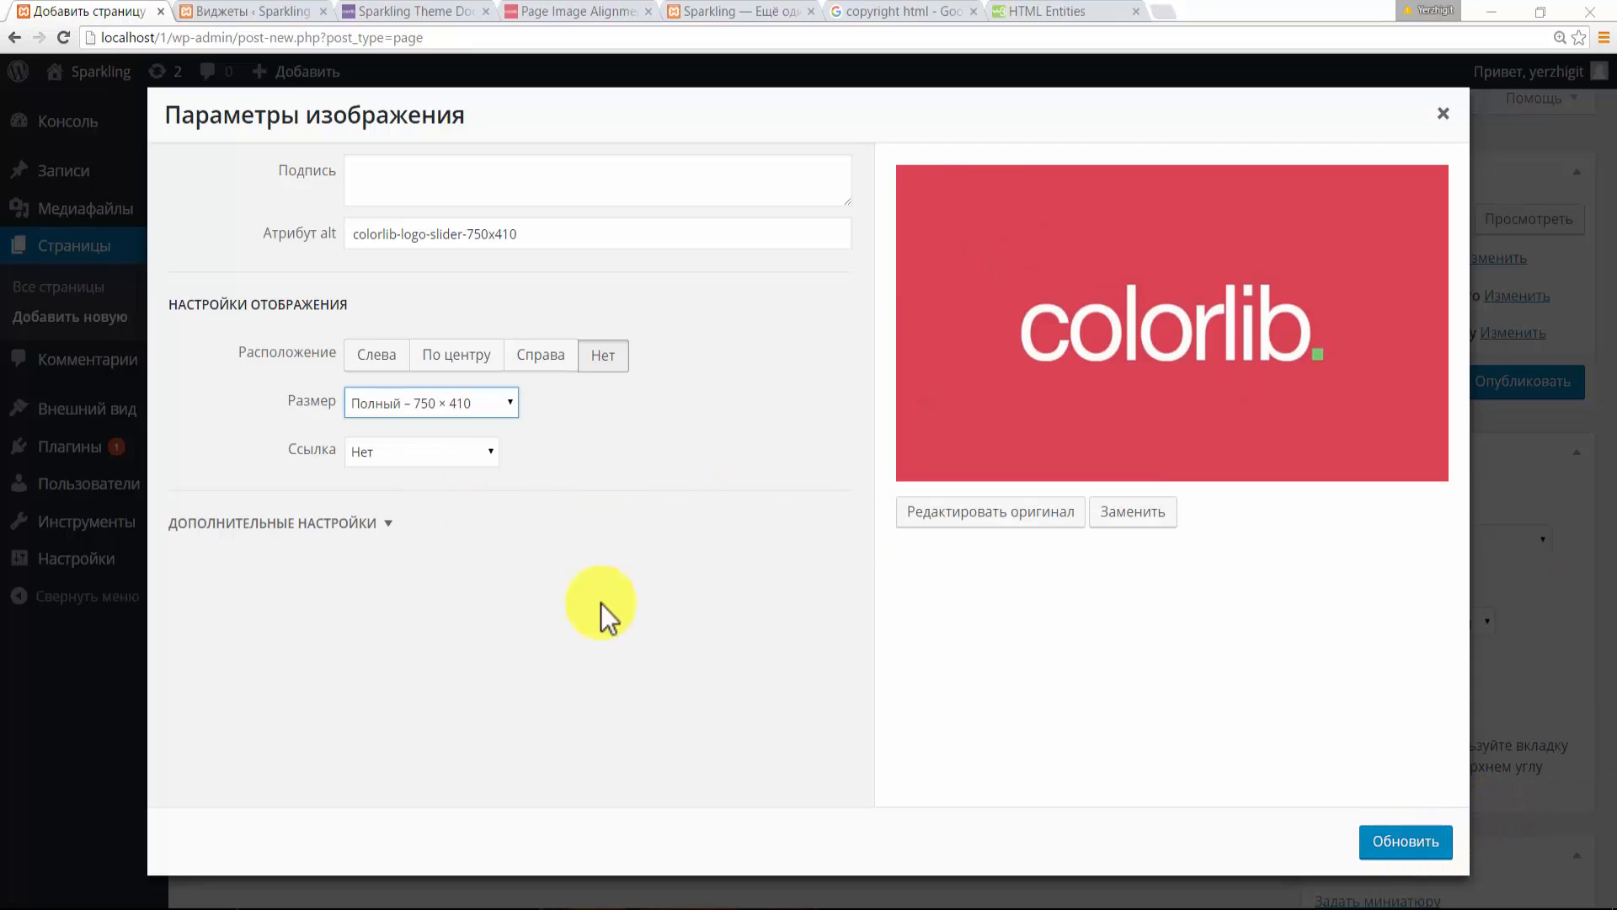
pyautogui.click(1383, 829)
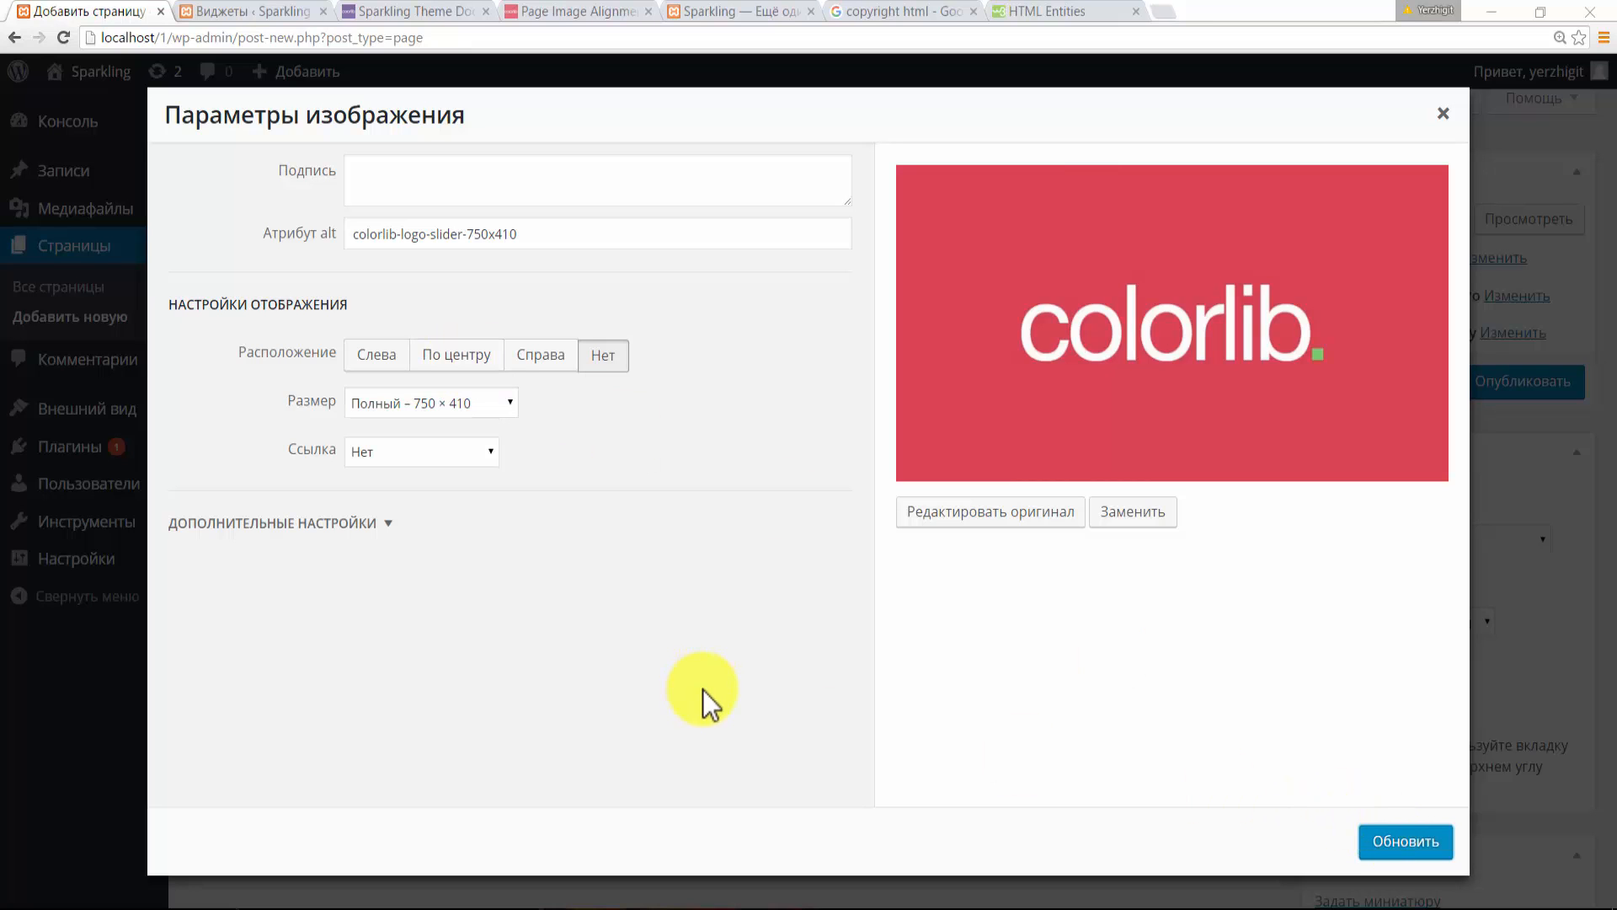
pyautogui.click(1408, 844)
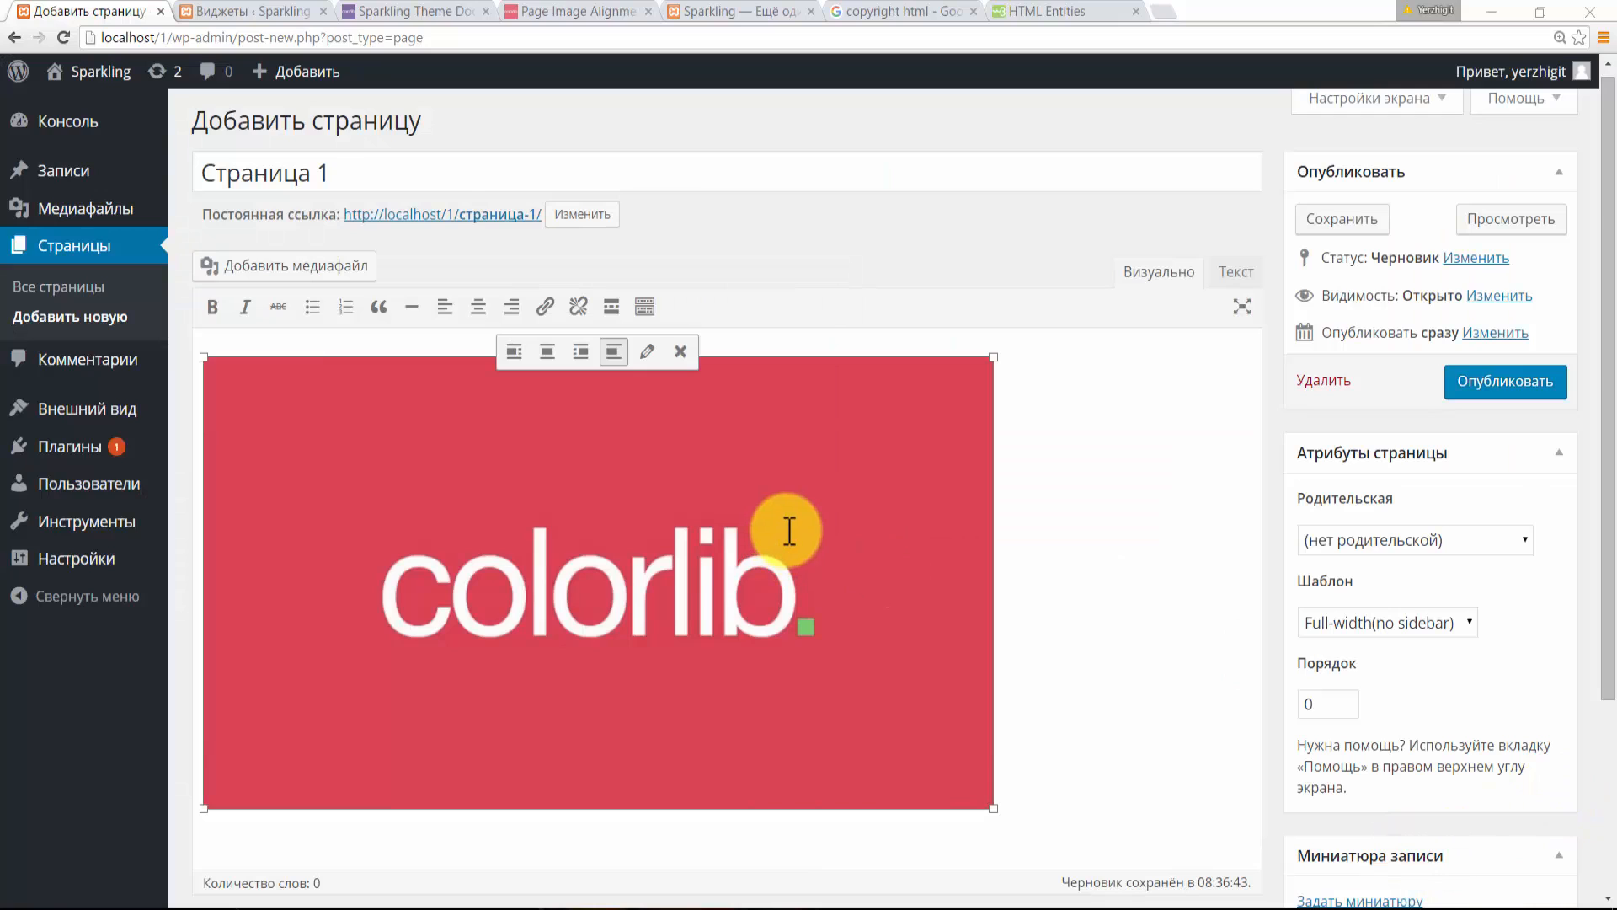
# - Publish the page and open it on the site to review its full-width layout down to the footer
pyautogui.click(1499, 381)
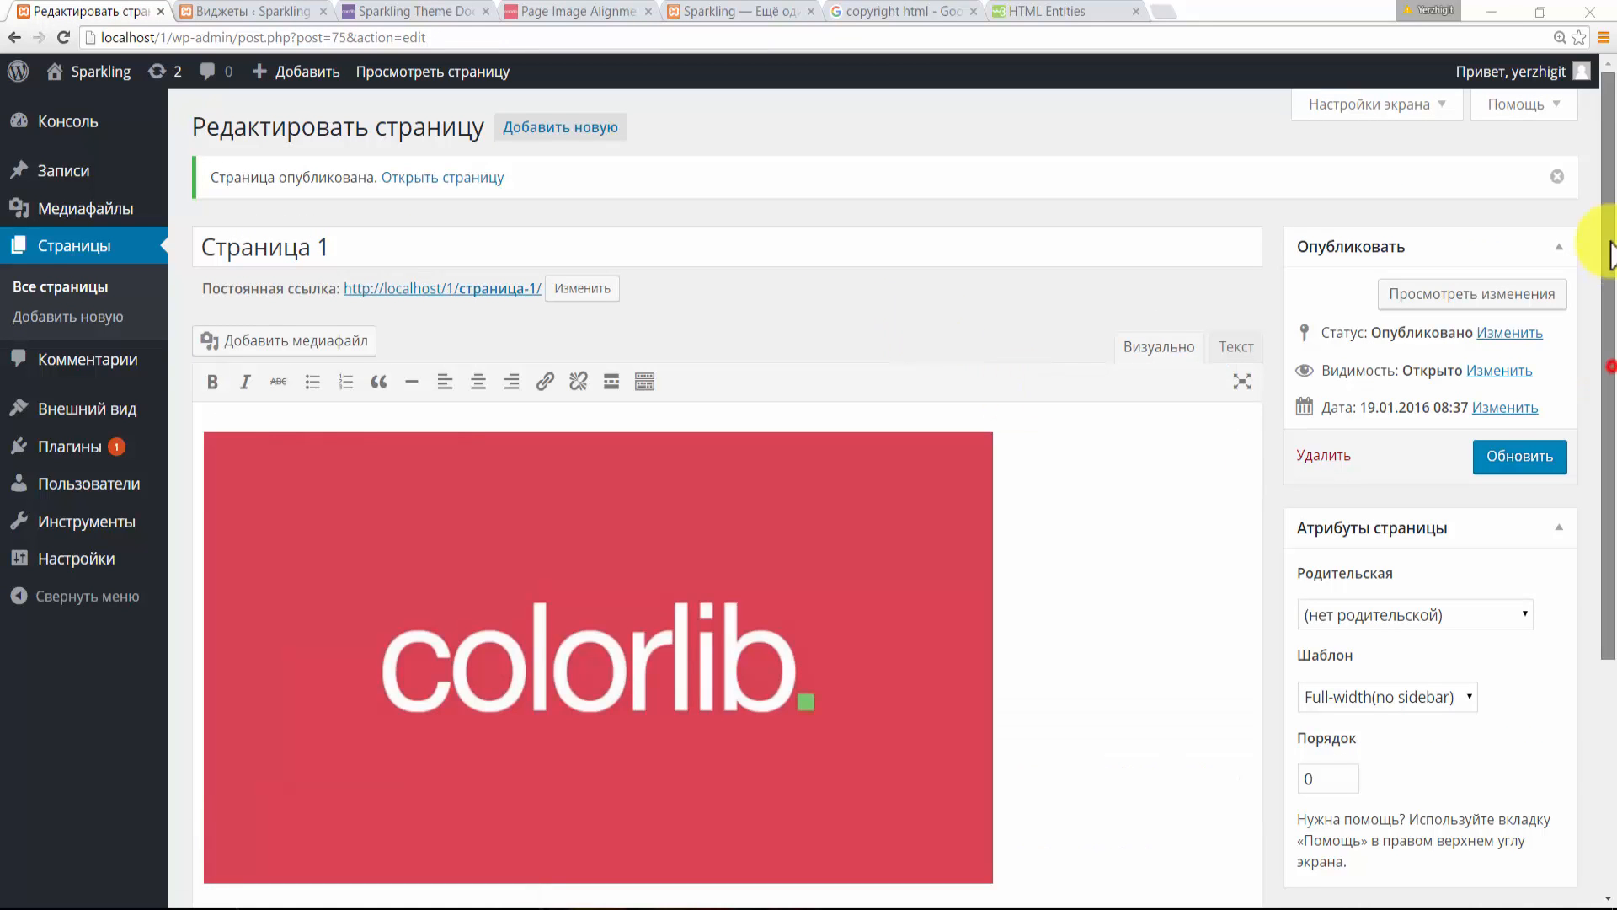
pyautogui.click(454, 180)
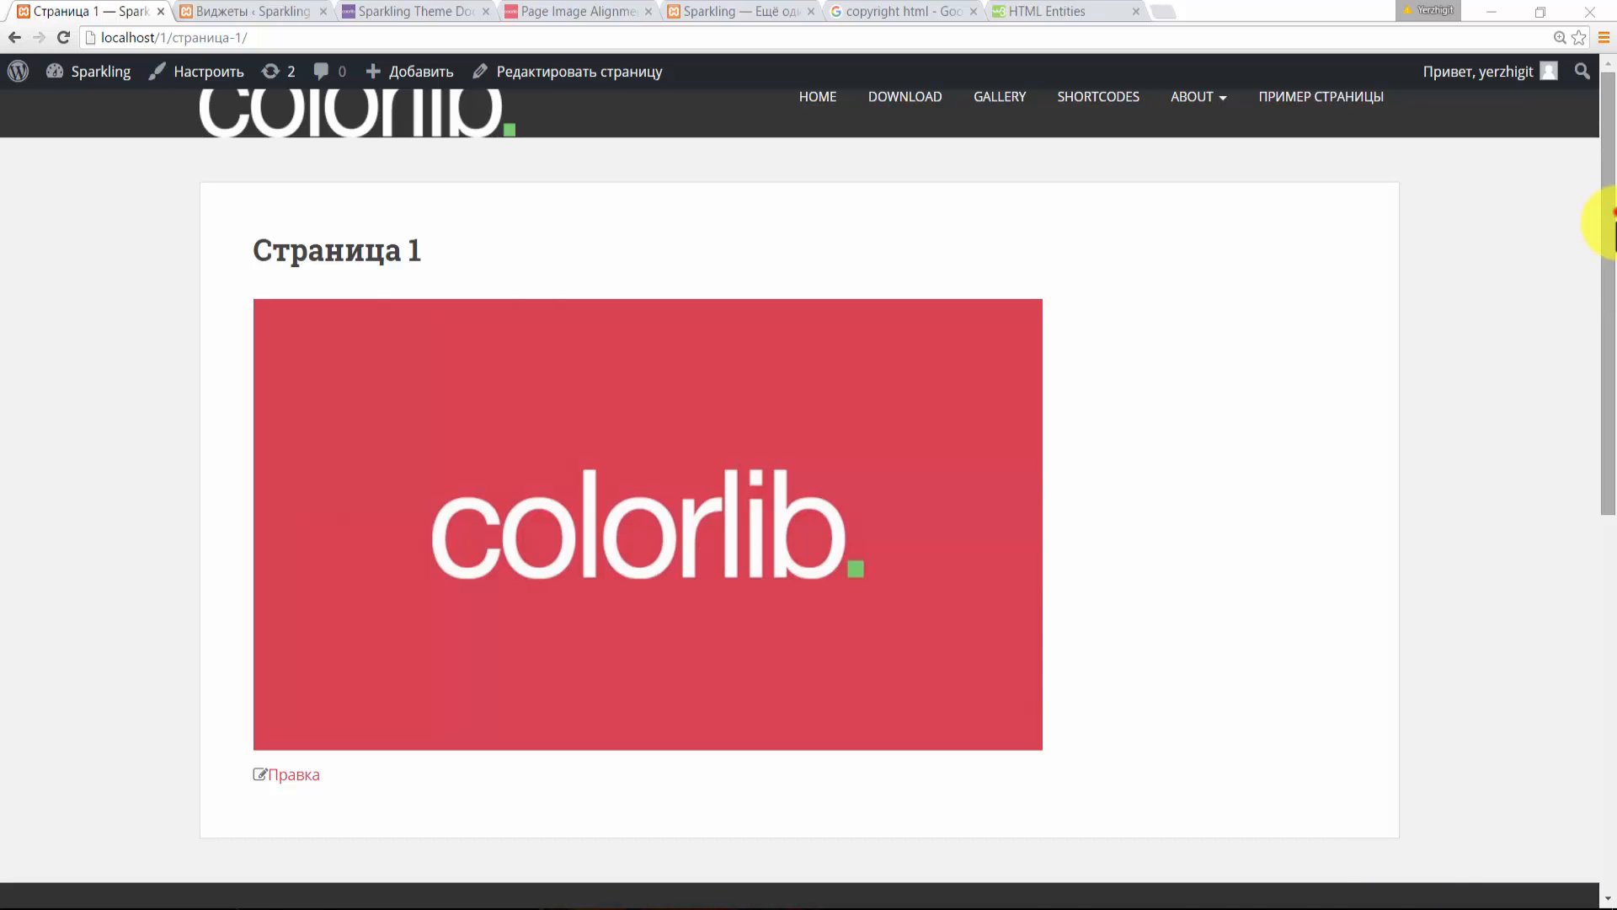
pyautogui.moveTo(1606, 253); pyautogui.dragTo(1613, 627)
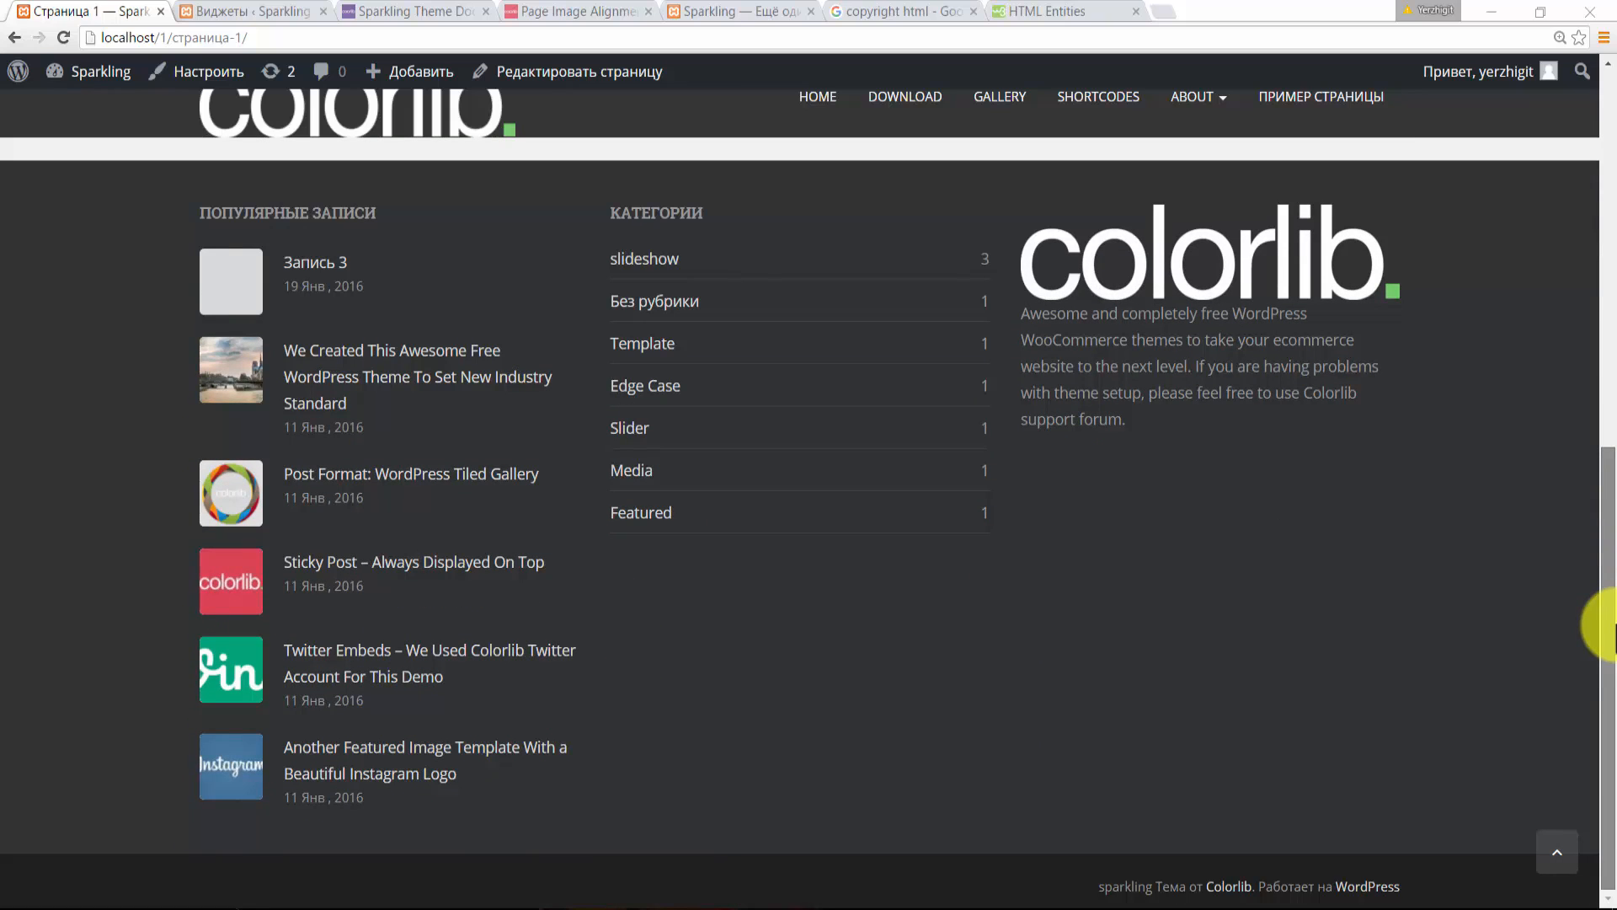
pyautogui.moveTo(1613, 628); pyautogui.dragTo(1601, 138)
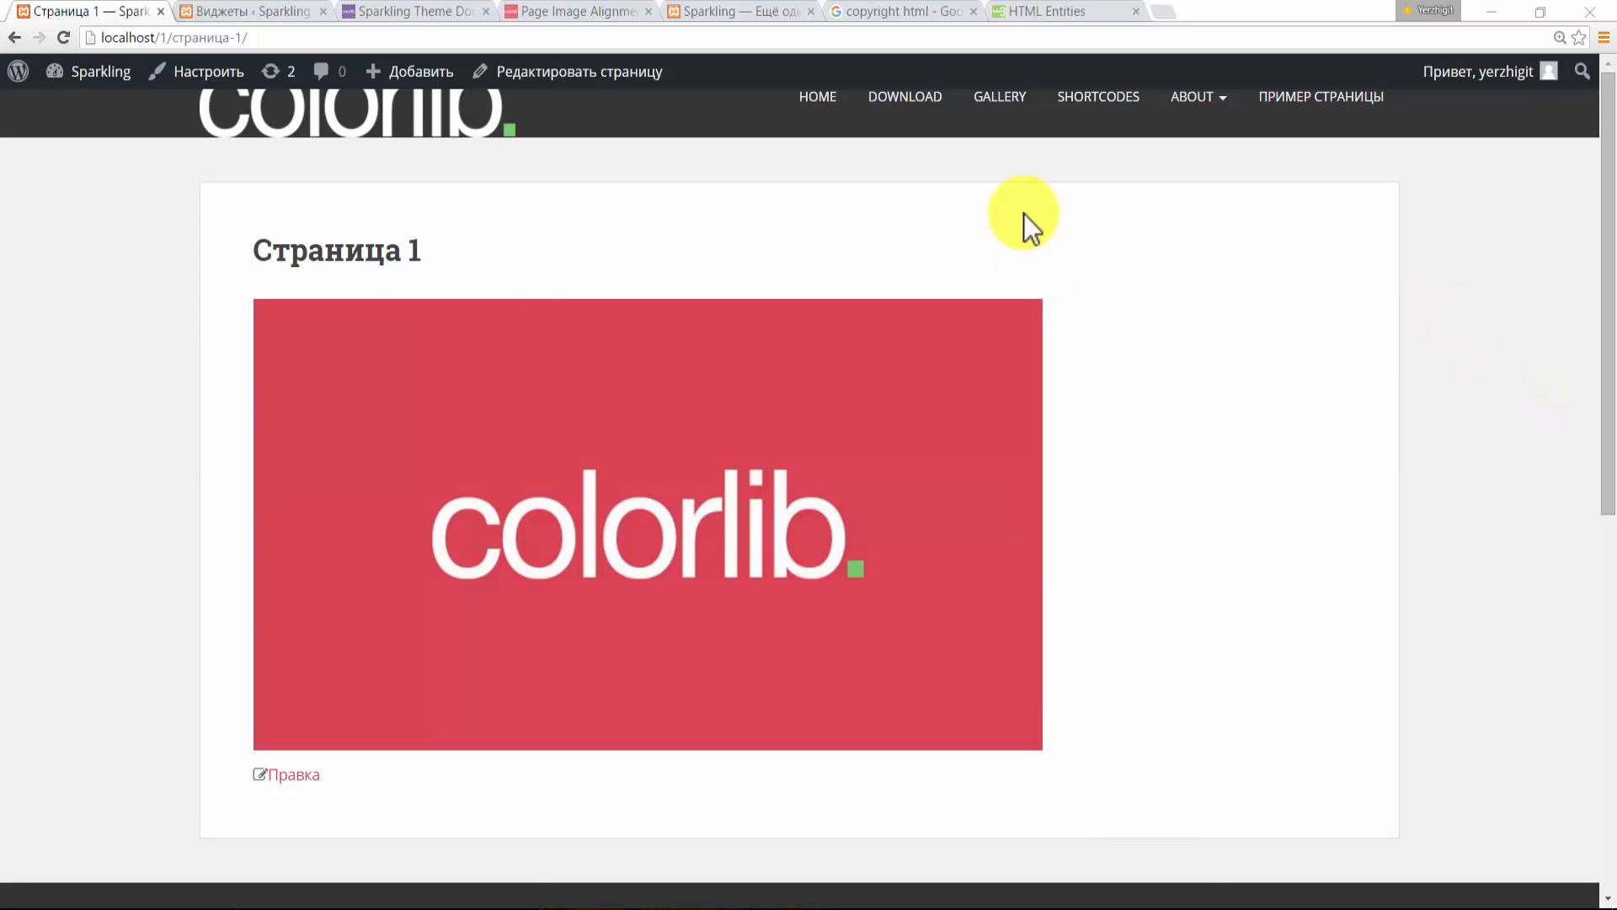
# - Check the contents list of the Sparkling theme documentation on colorlib.com
pyautogui.click(914, 11)
pyautogui.click(406, 11)
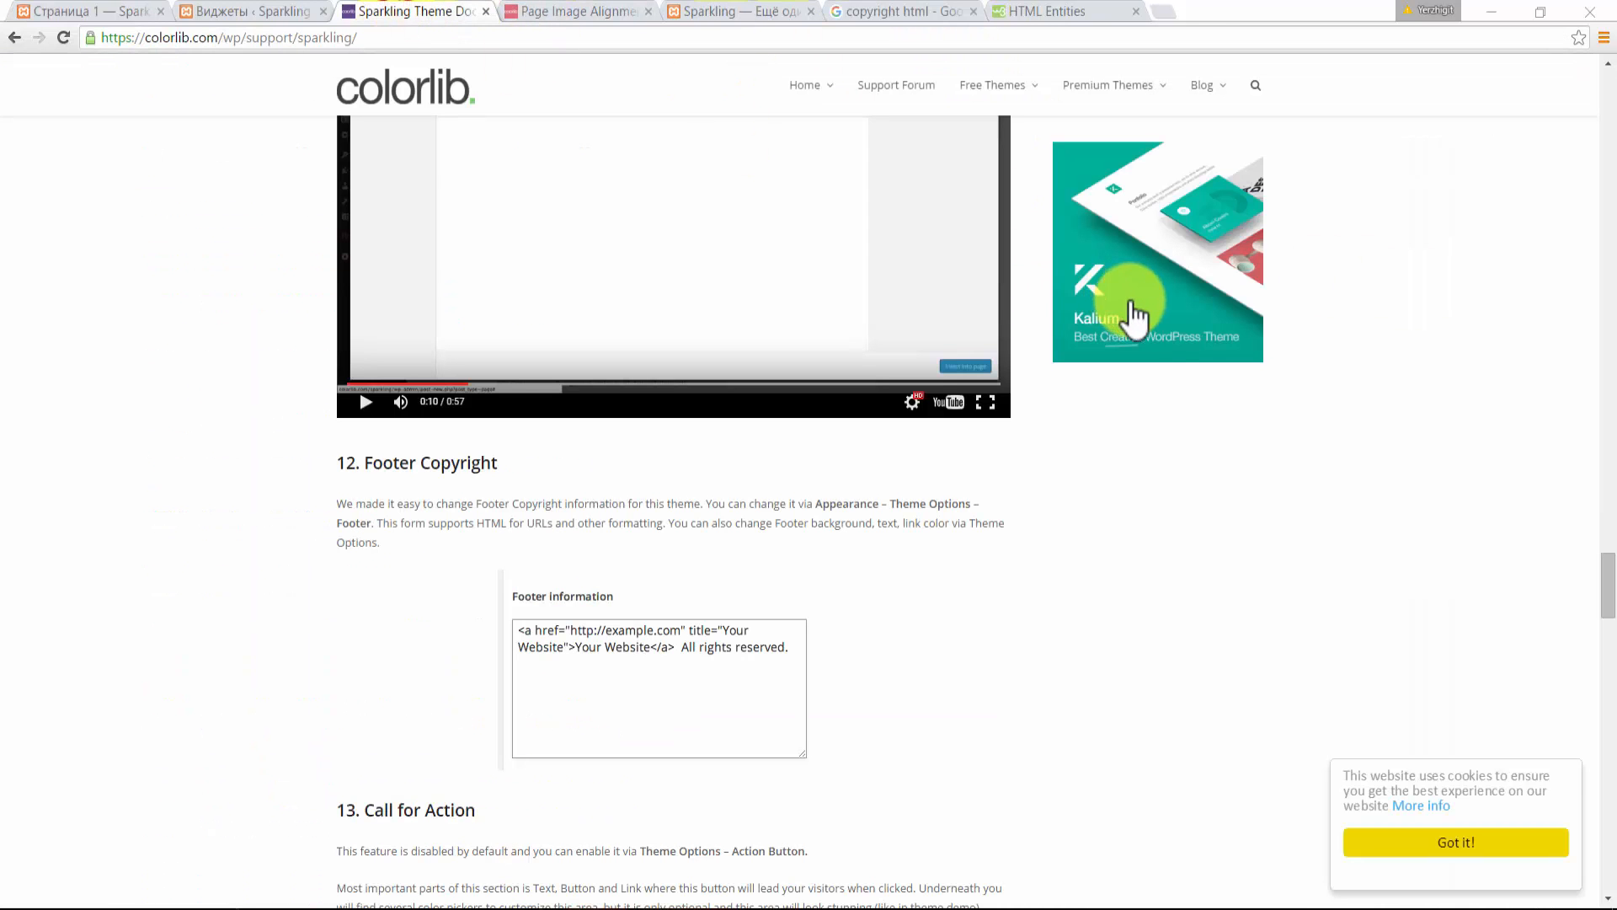
pyautogui.moveTo(1610, 583); pyautogui.dragTo(1596, 84)
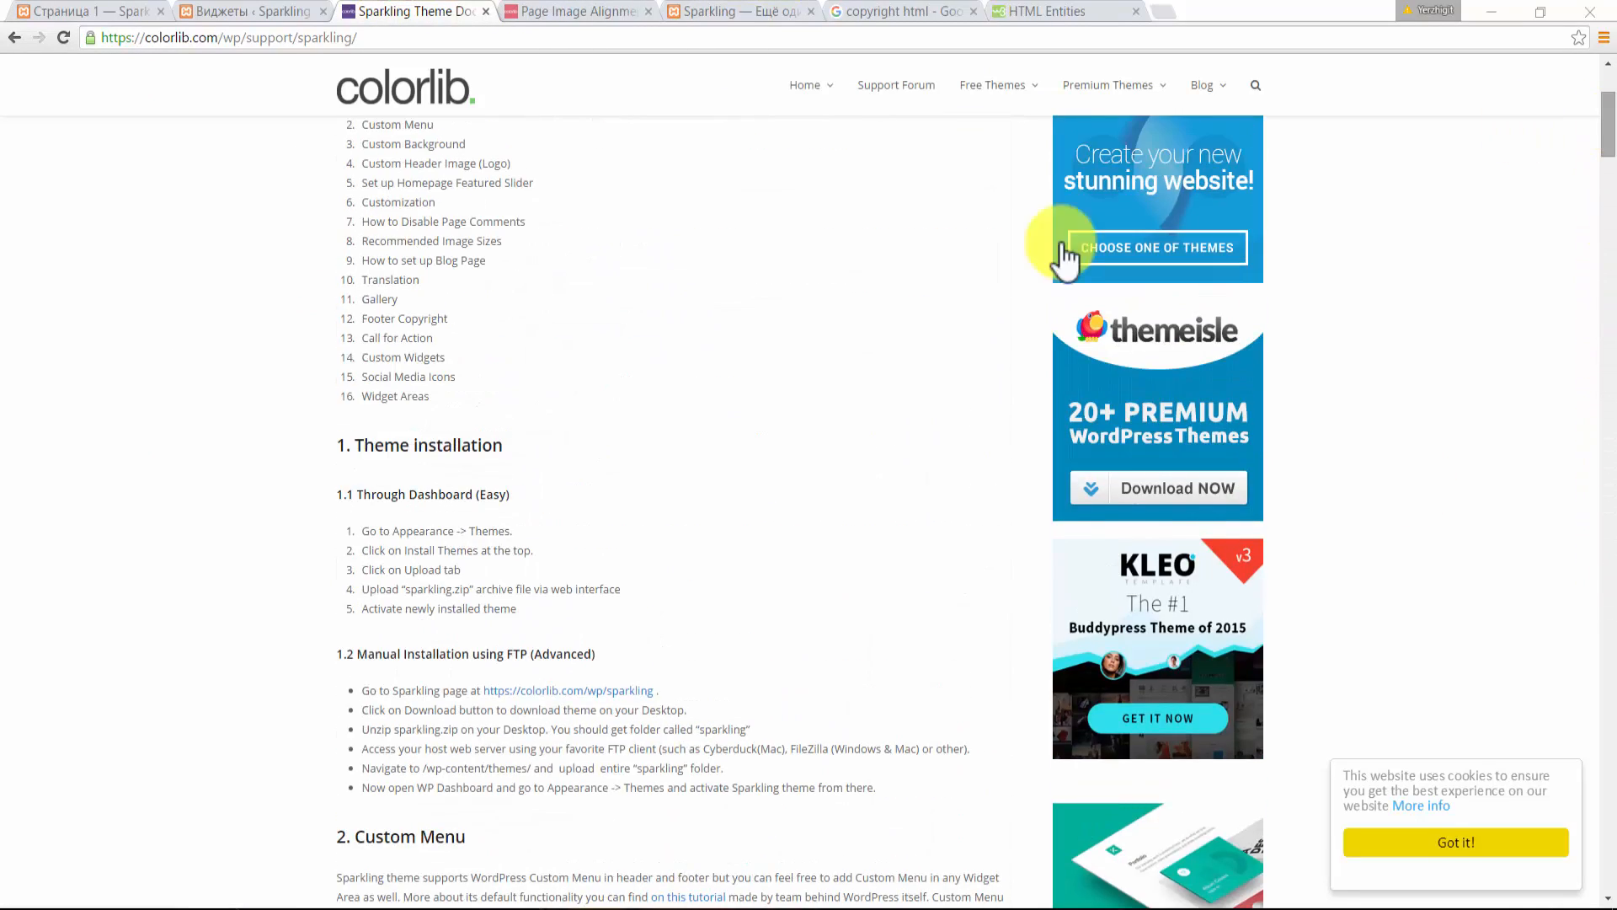
# - Review the Colorlib Sparkling demo's front page down to its tag cloud, and view the captions and formatting tag archives
pyautogui.click(603, 12)
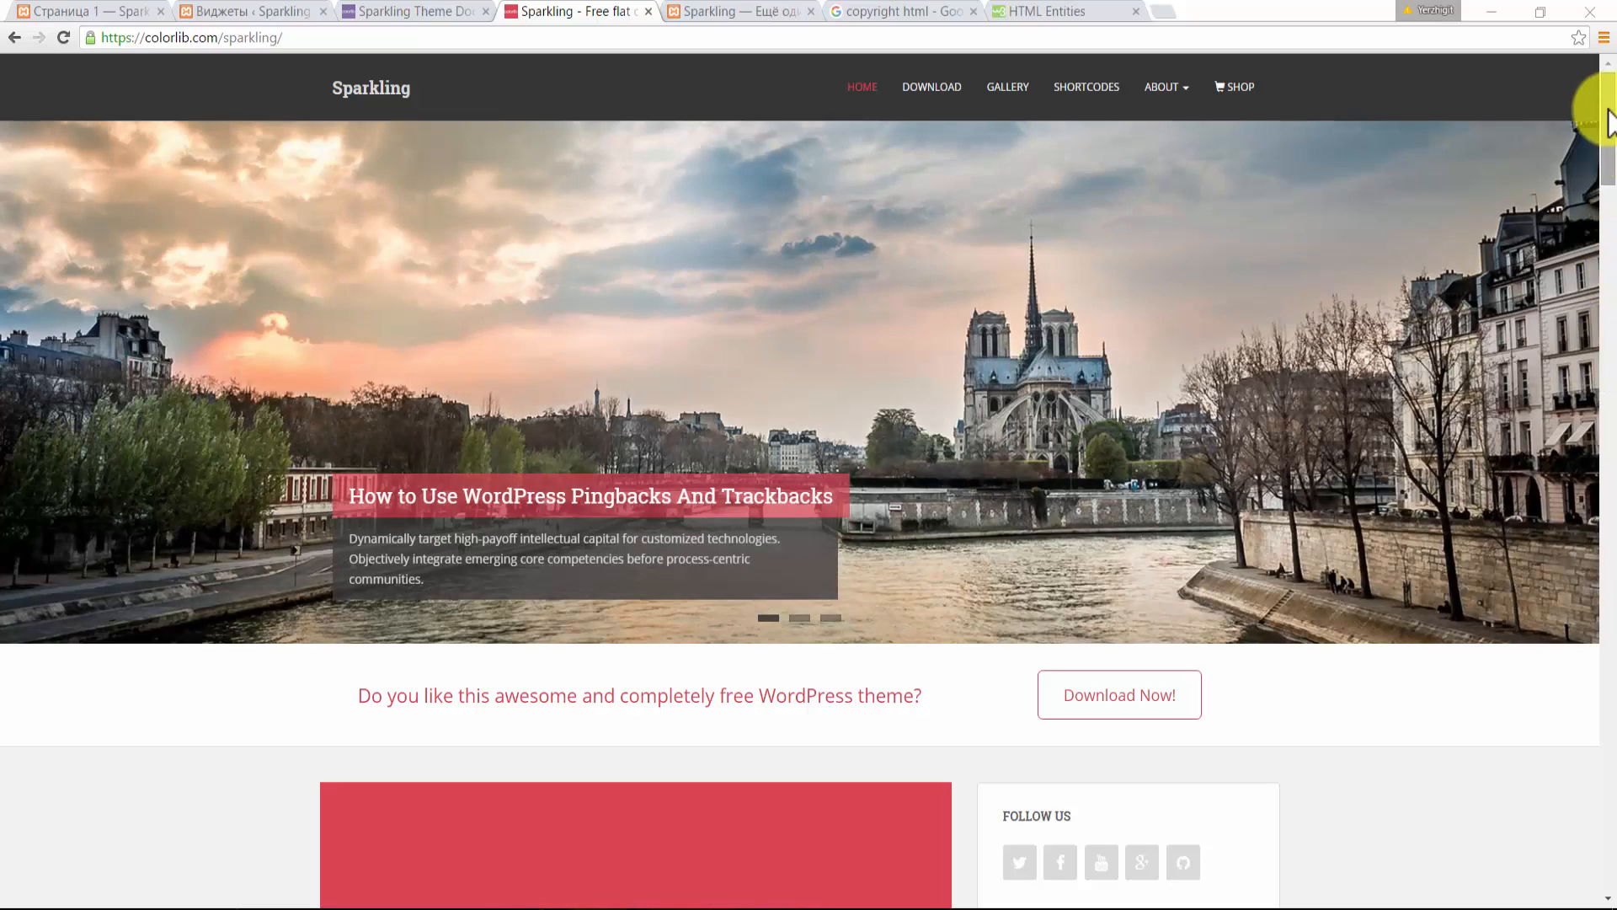
pyautogui.moveTo(1607, 108); pyautogui.dragTo(1613, 362)
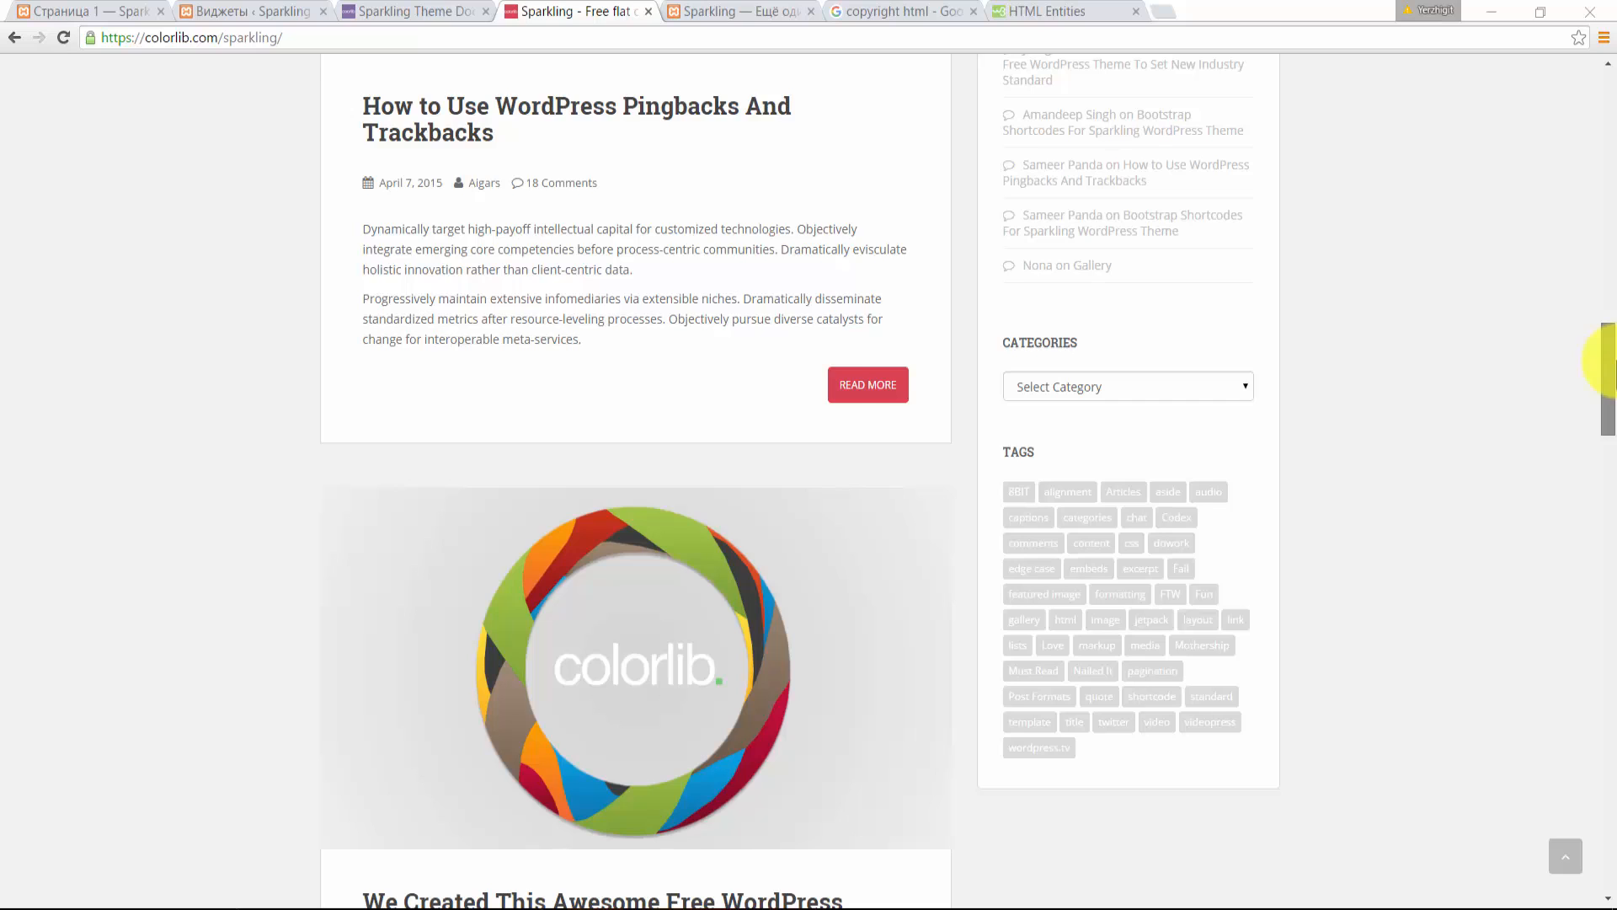
pyautogui.moveTo(1609, 362); pyautogui.dragTo(1609, 368)
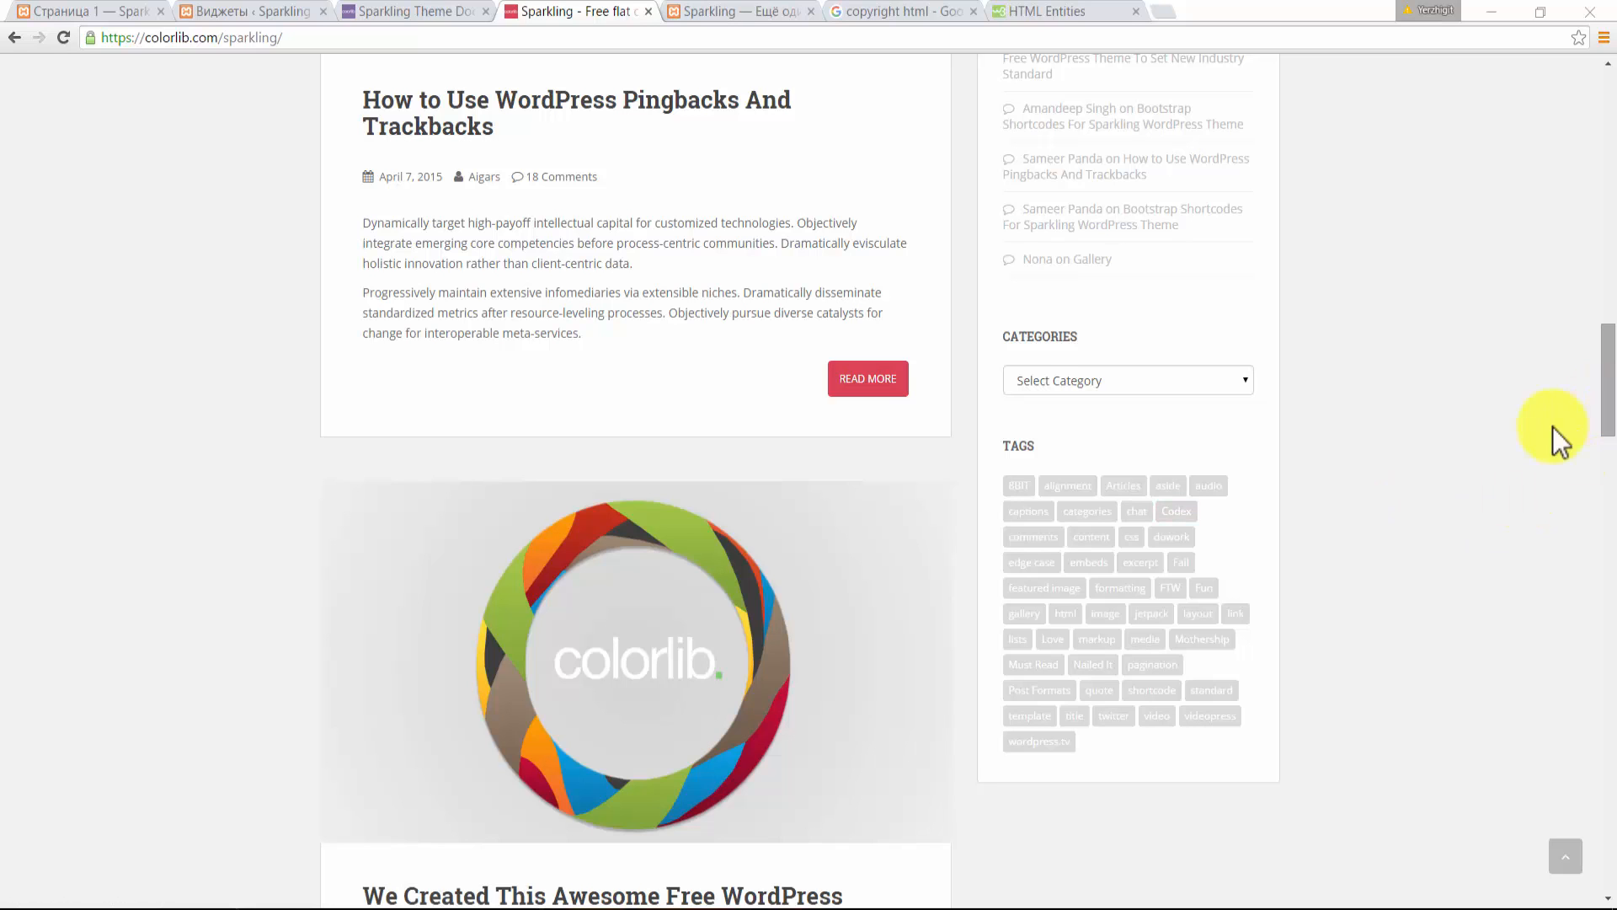
pyautogui.click(1029, 512)
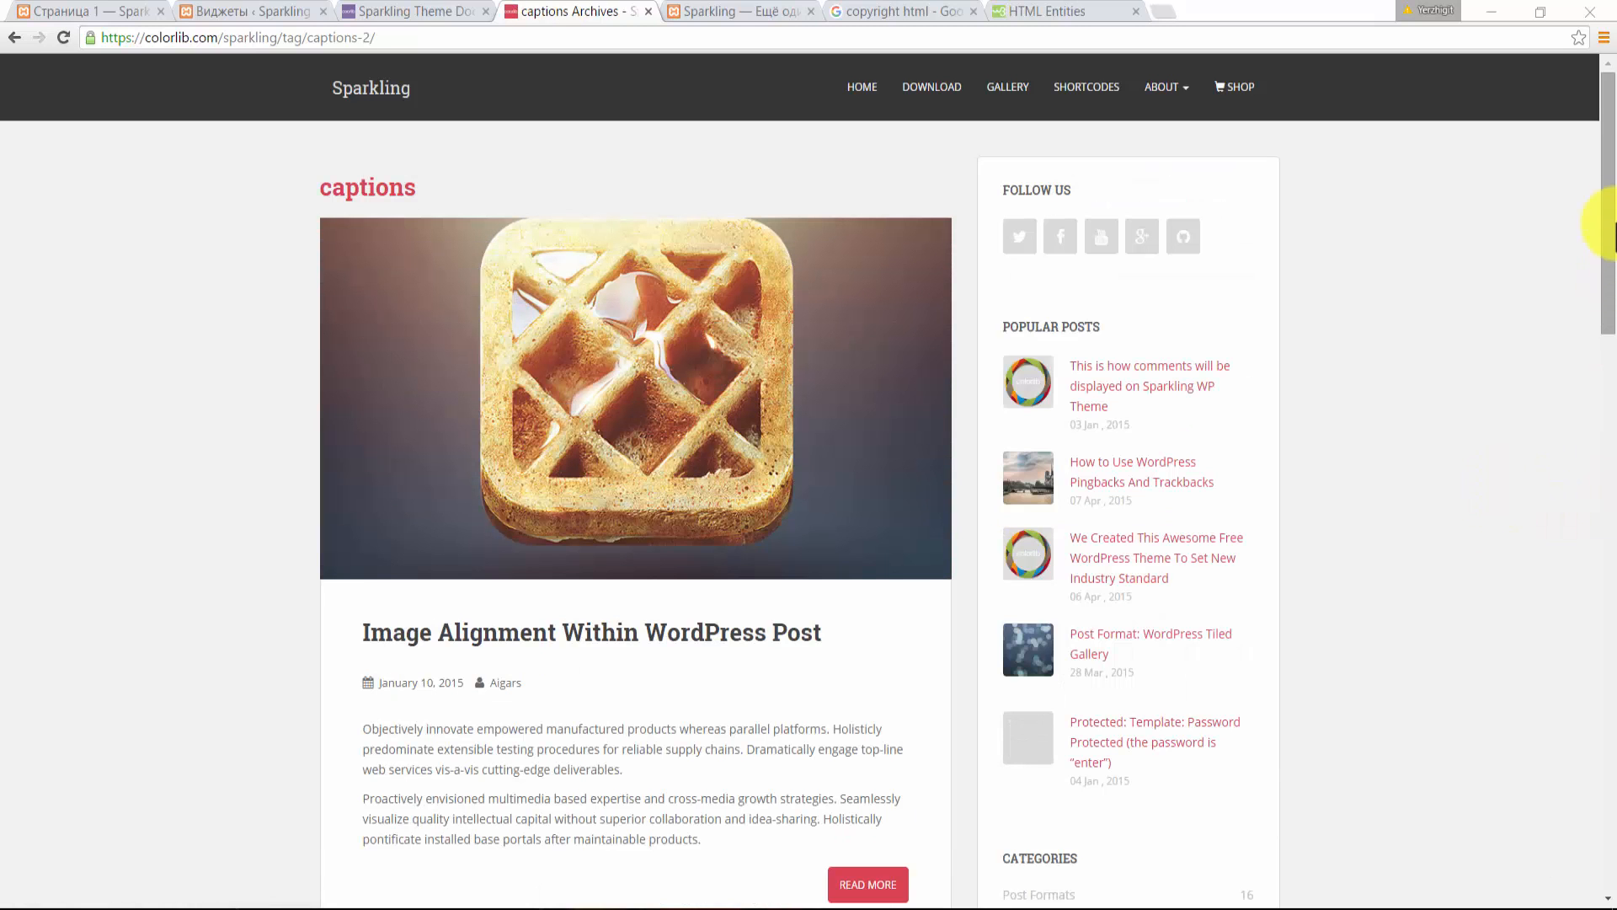
pyautogui.moveTo(1607, 181); pyautogui.dragTo(1613, 599)
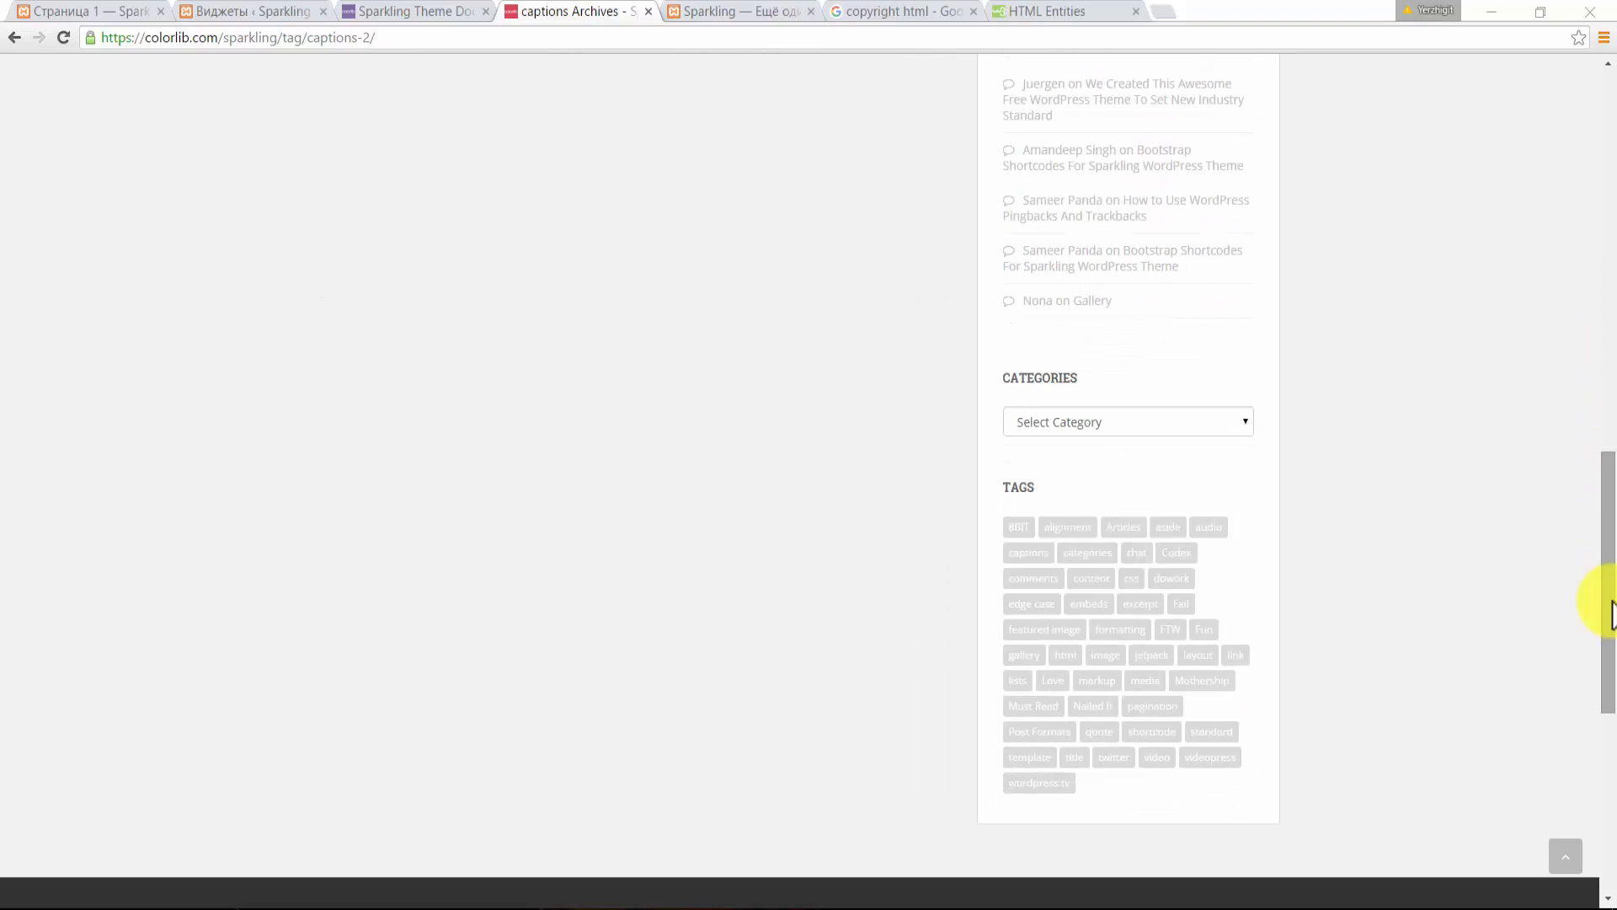
pyautogui.click(1112, 632)
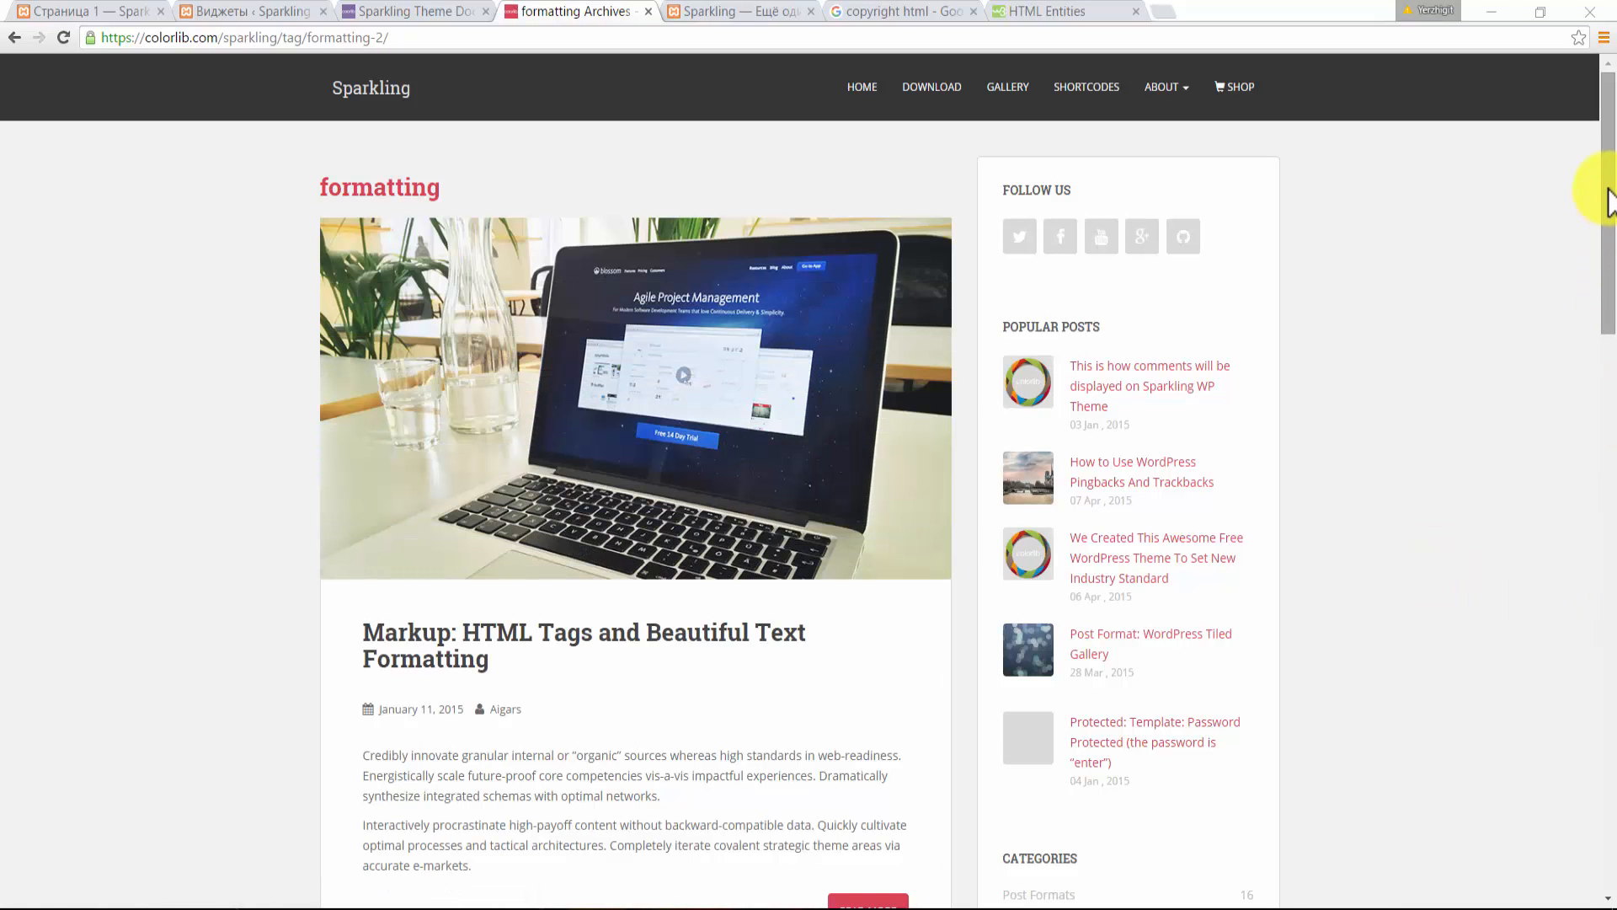
pyautogui.moveTo(1610, 202); pyautogui.dragTo(1602, 76)
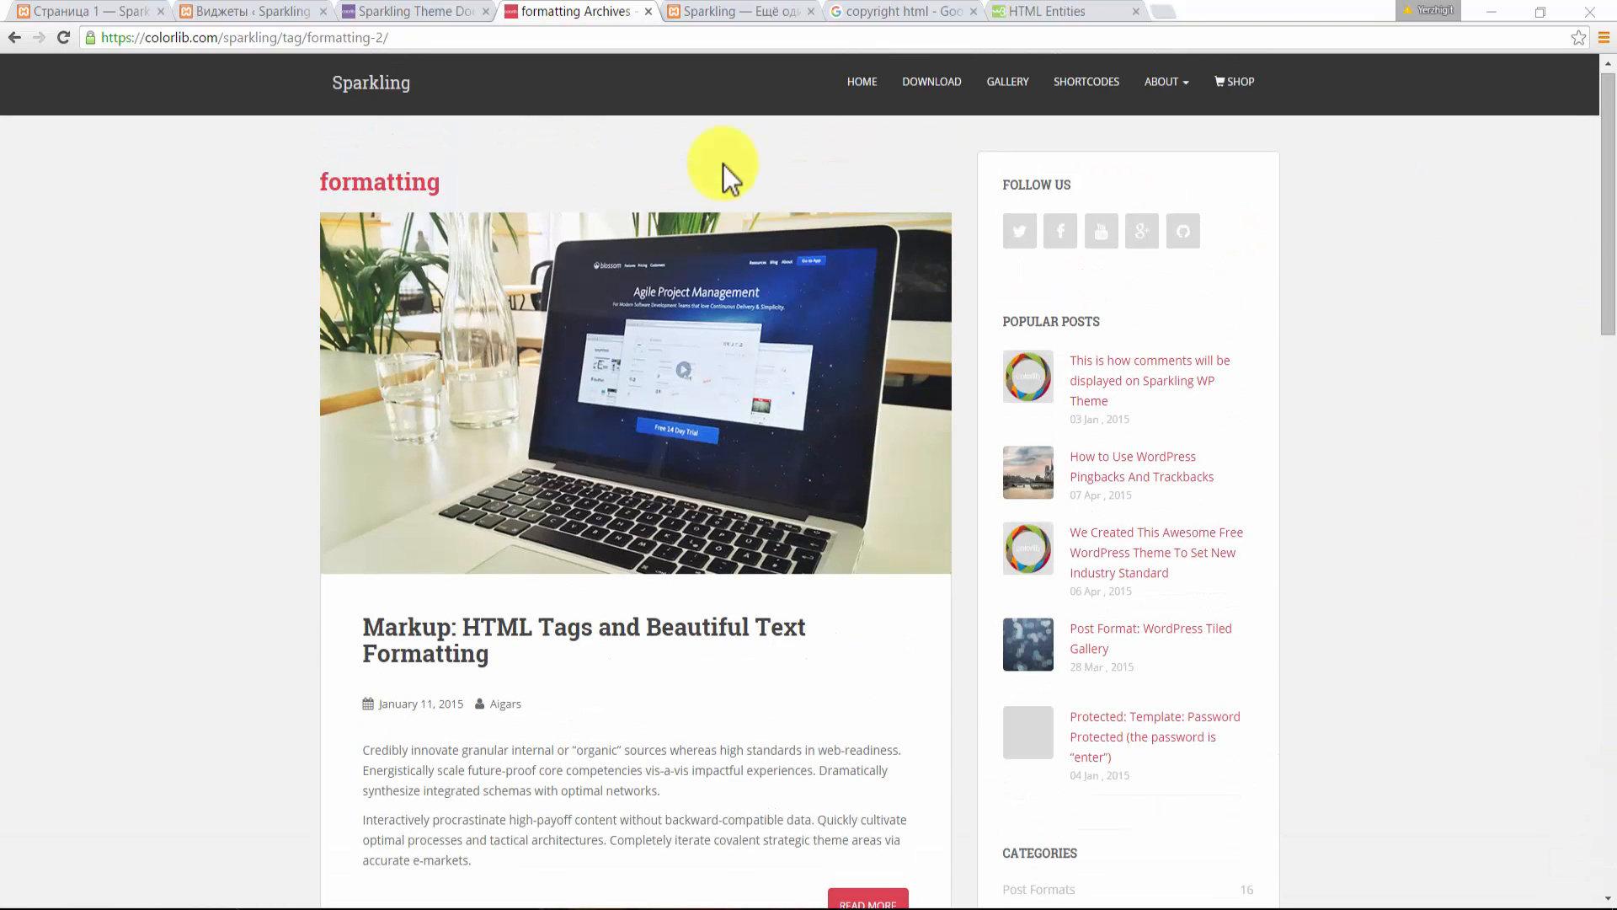
# - Open the local site's widget management screen from the dashboard and check the Мета widget's settings in Боковая панель
pyautogui.click(82, 11)
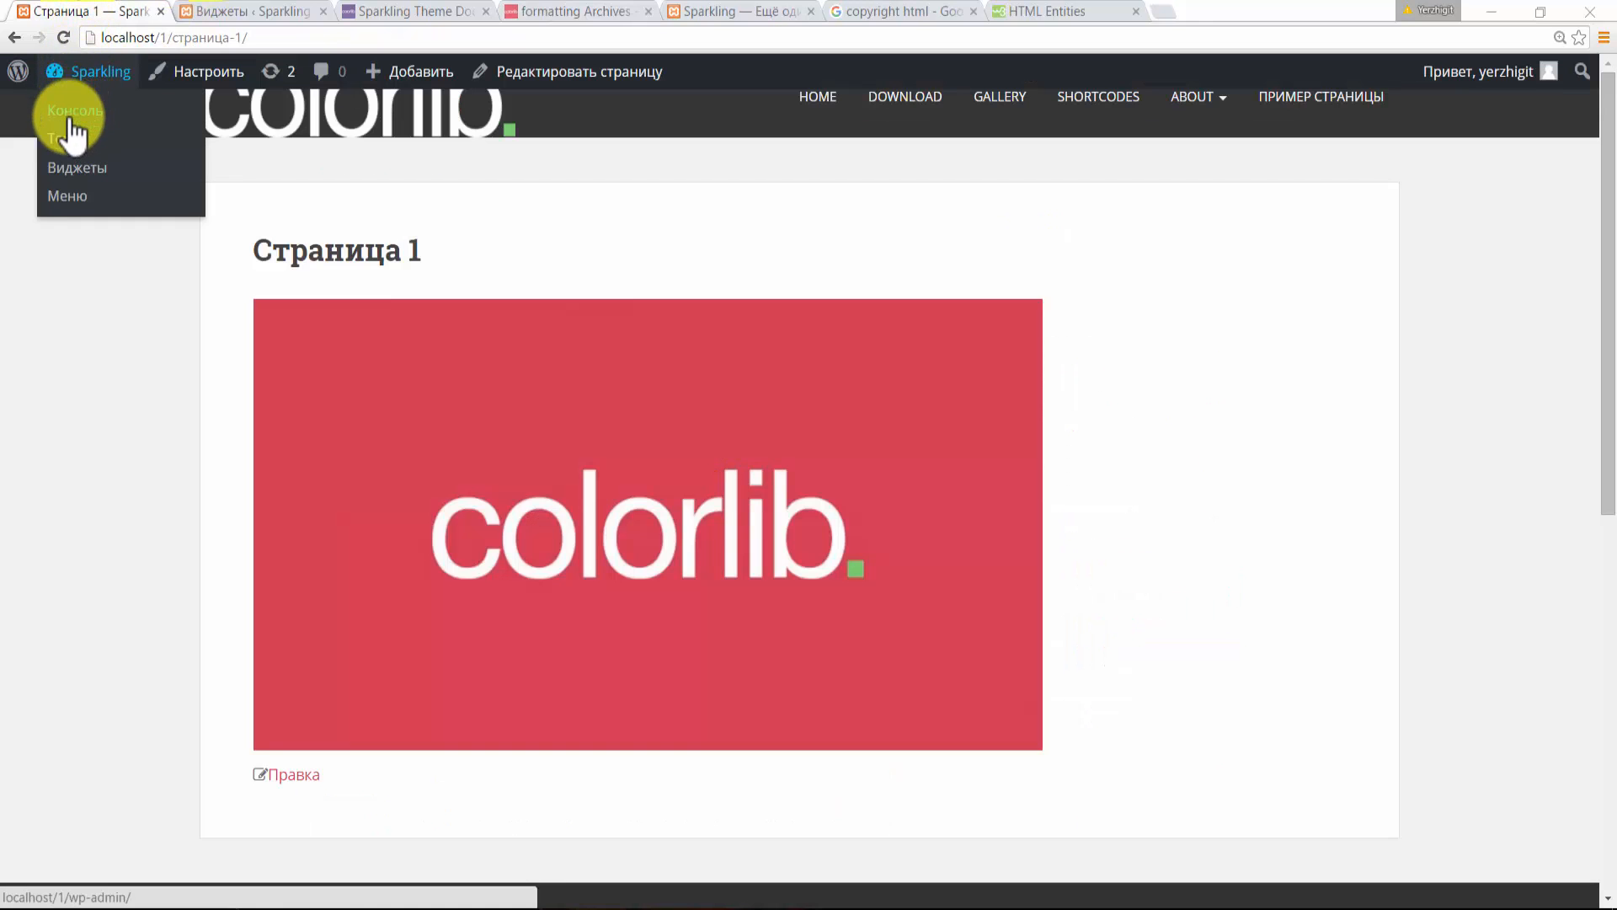
pyautogui.click(70, 112)
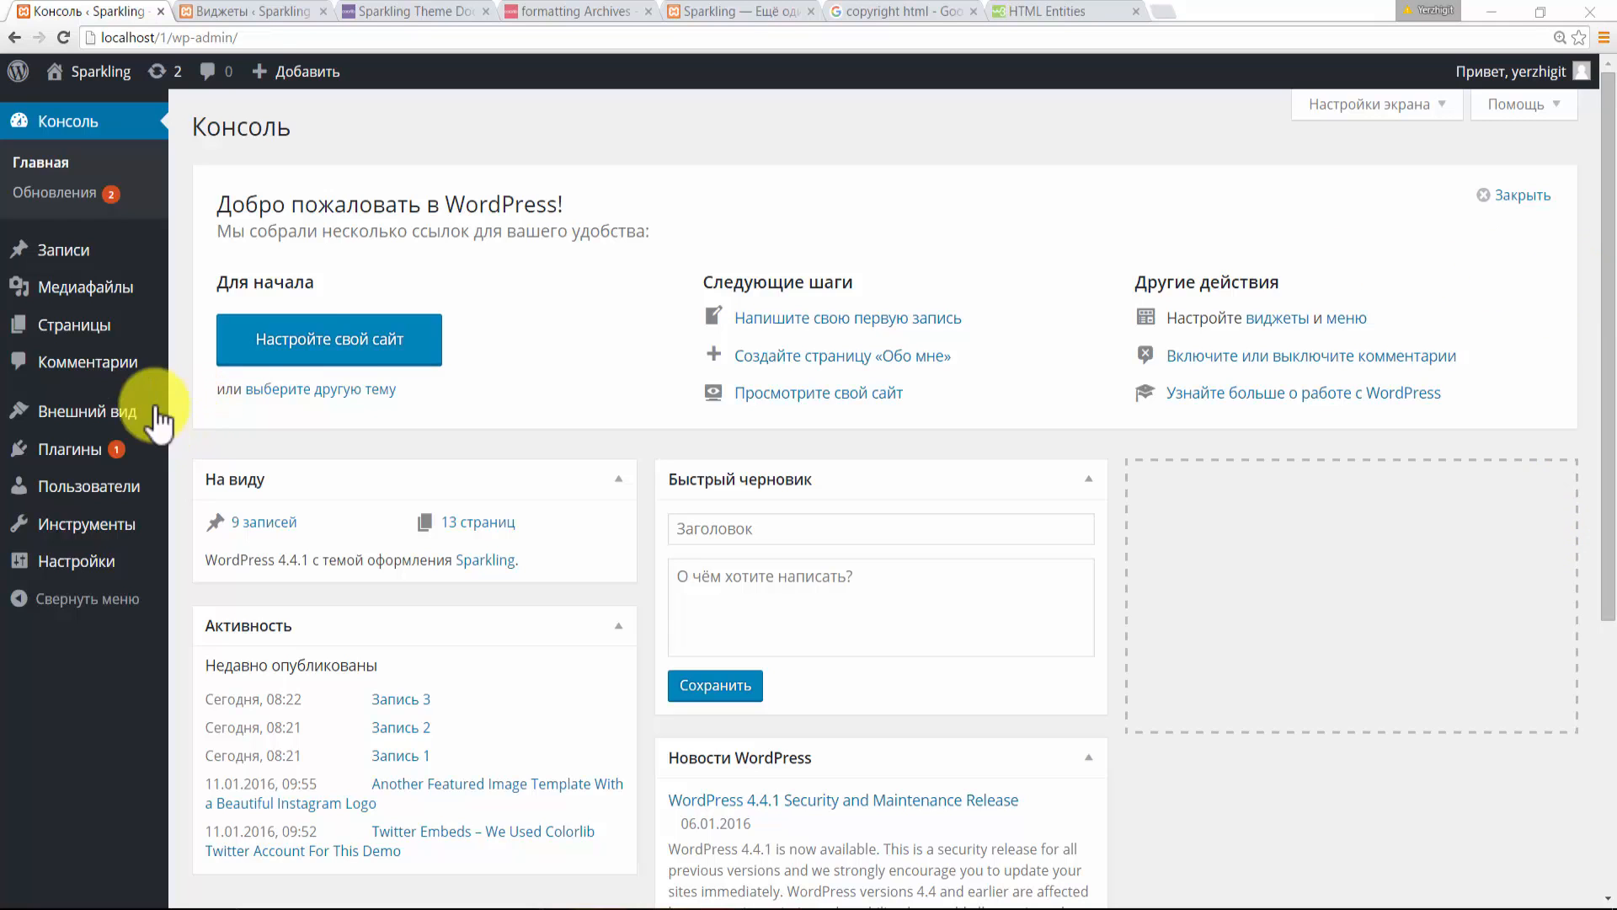
pyautogui.moveTo(107, 322)
pyautogui.moveTo(93, 411)
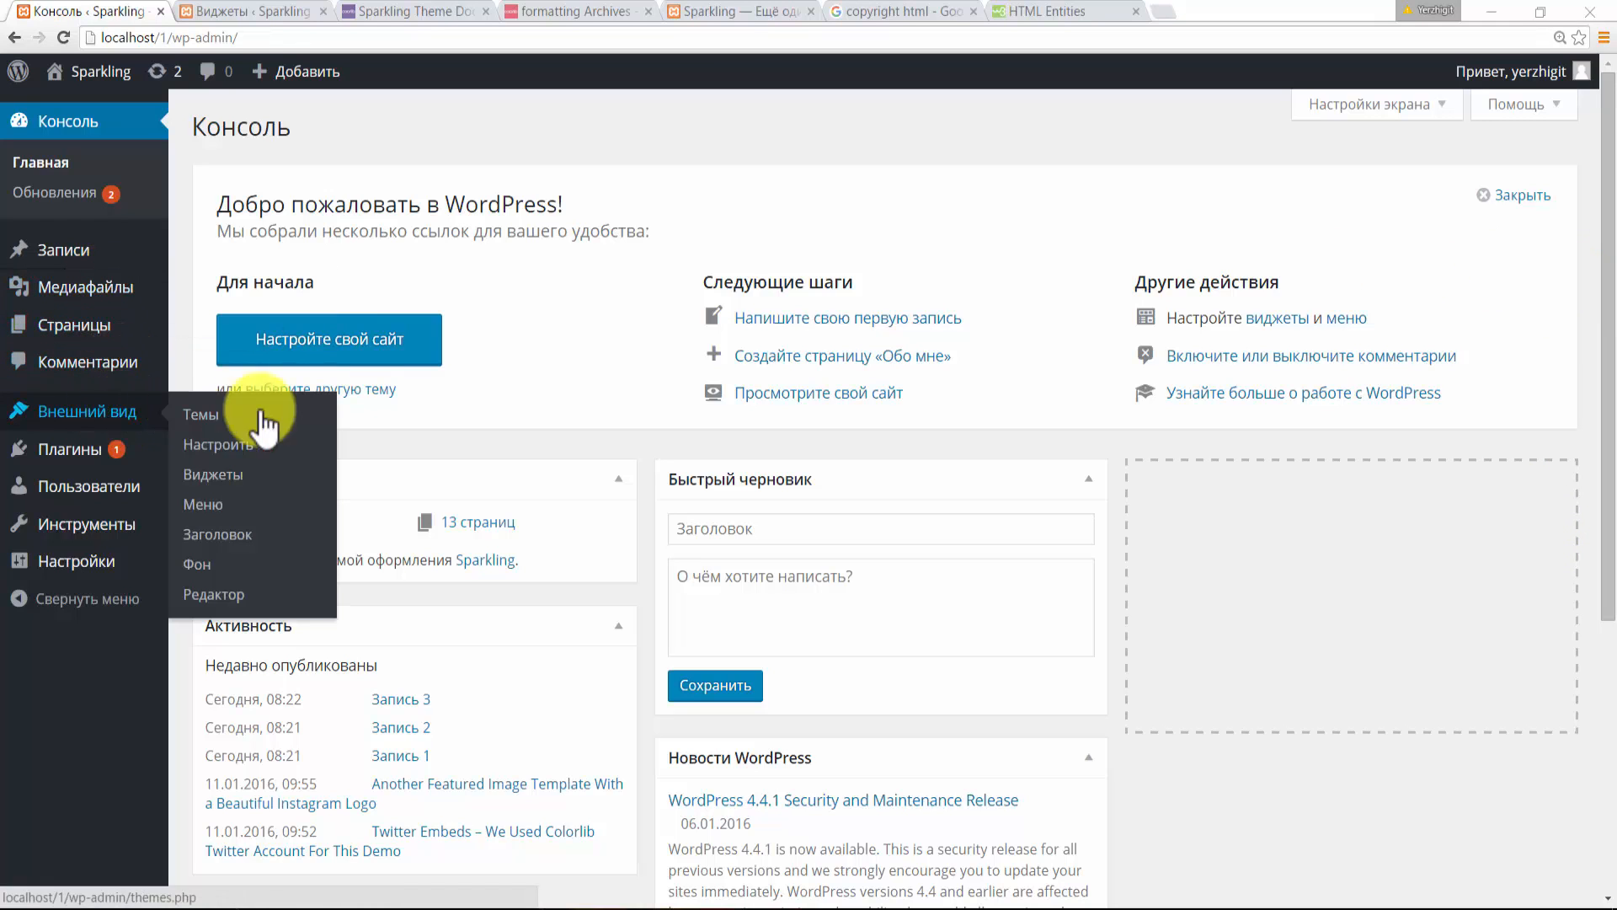
pyautogui.click(240, 475)
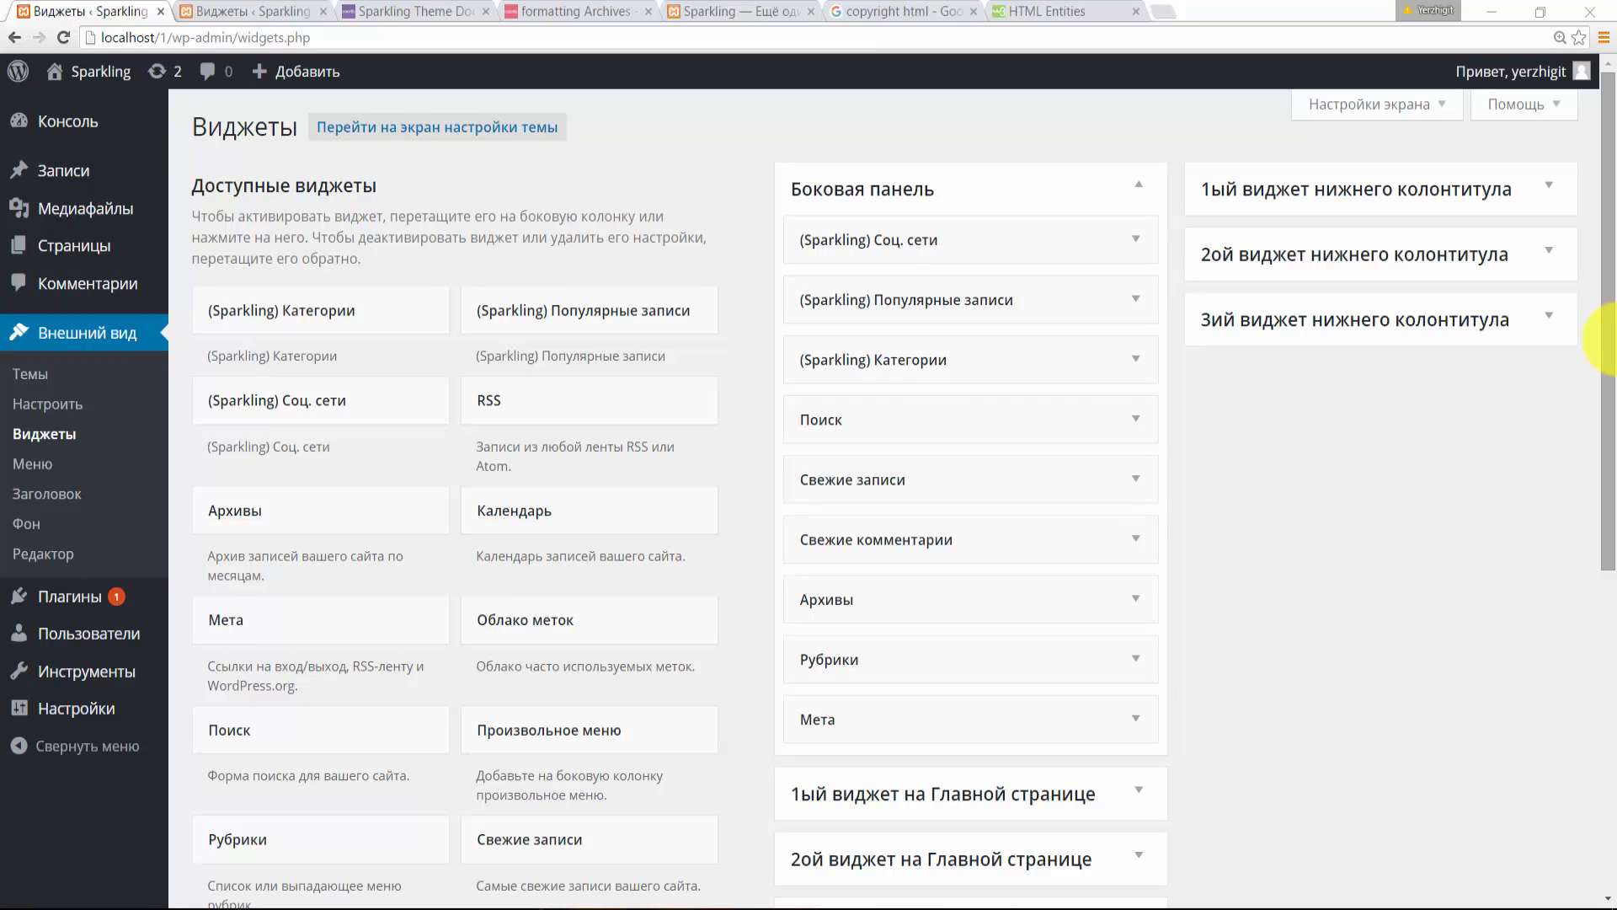
pyautogui.moveTo(1615, 334); pyautogui.dragTo(1614, 398)
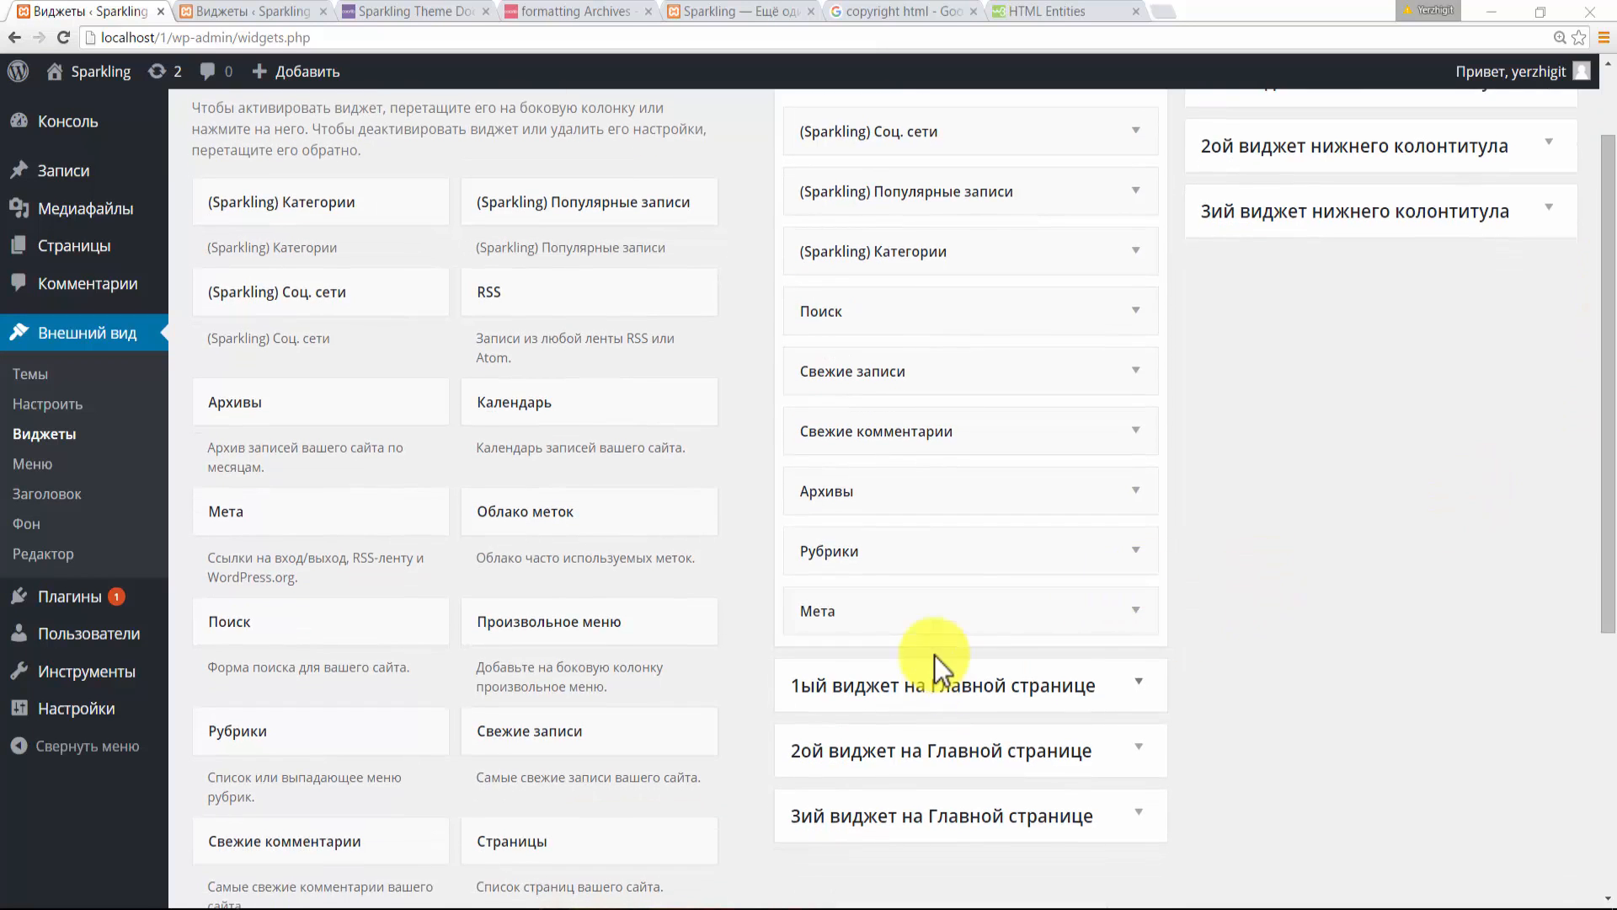
pyautogui.click(1136, 612)
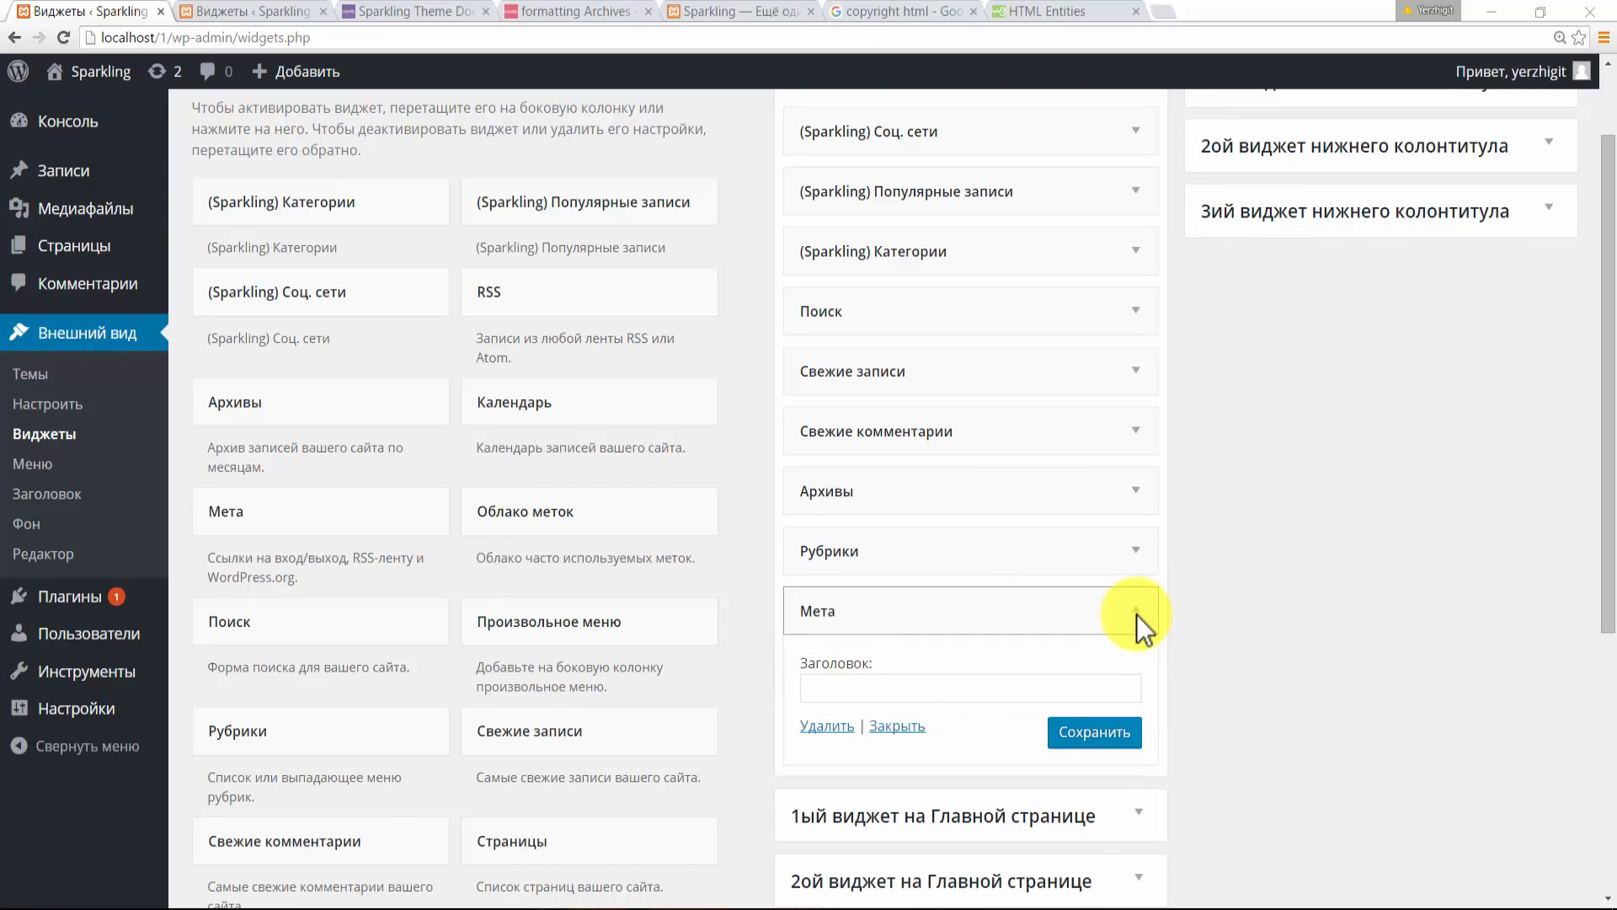
pyautogui.click(1135, 614)
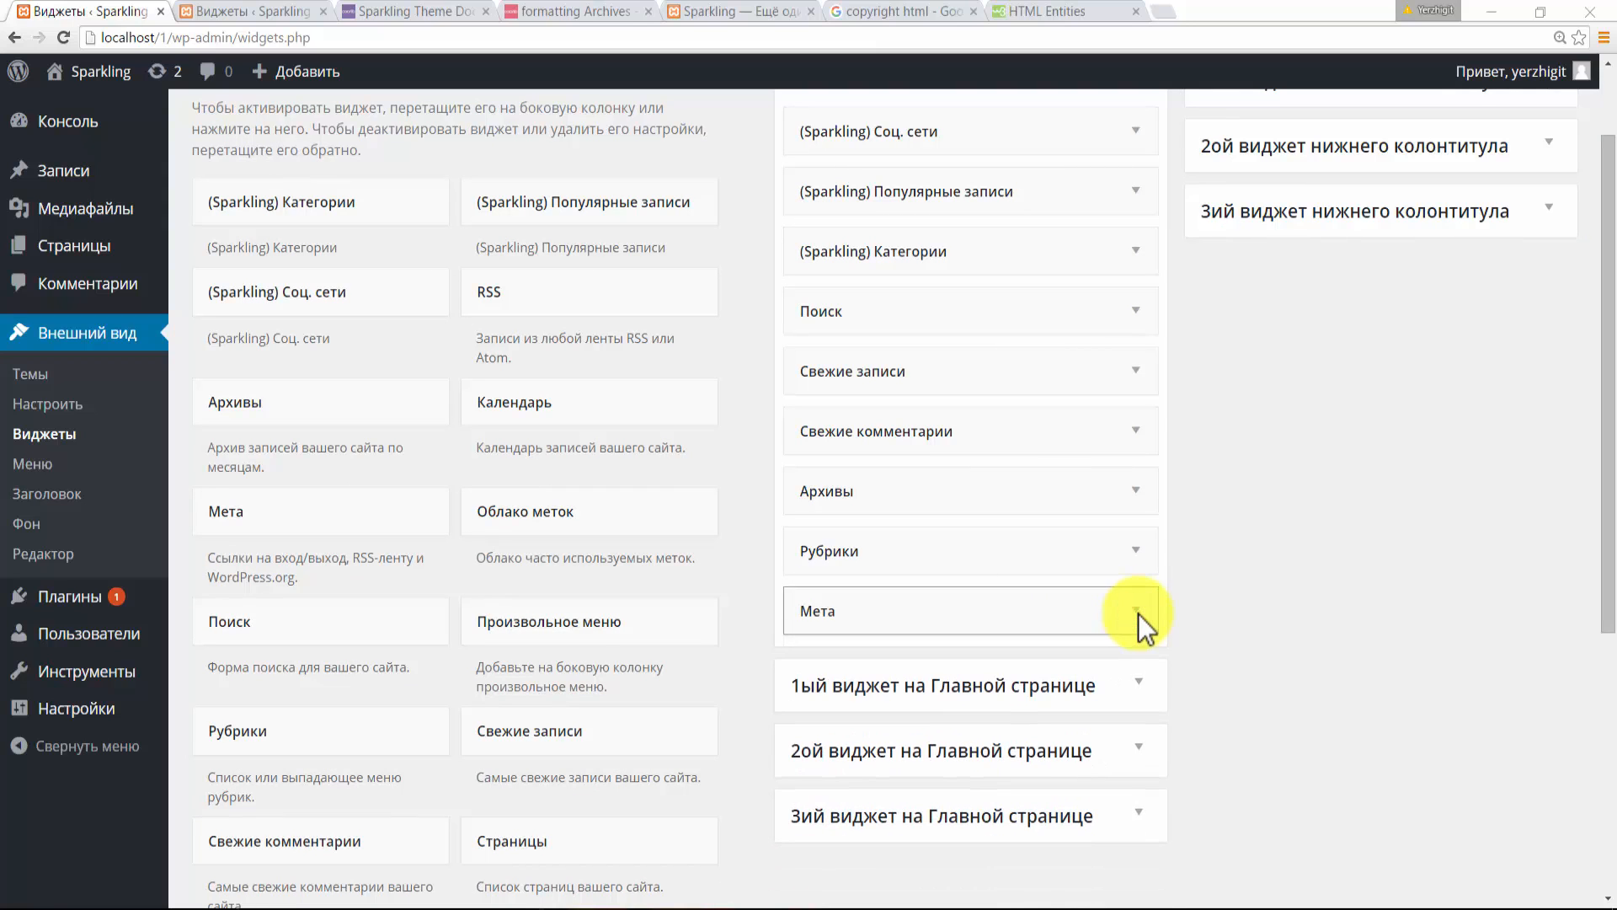
# - Compare the local front page with the Colorlib demo and review the demo's sidebar down to its Tags block
pyautogui.click(624, 12)
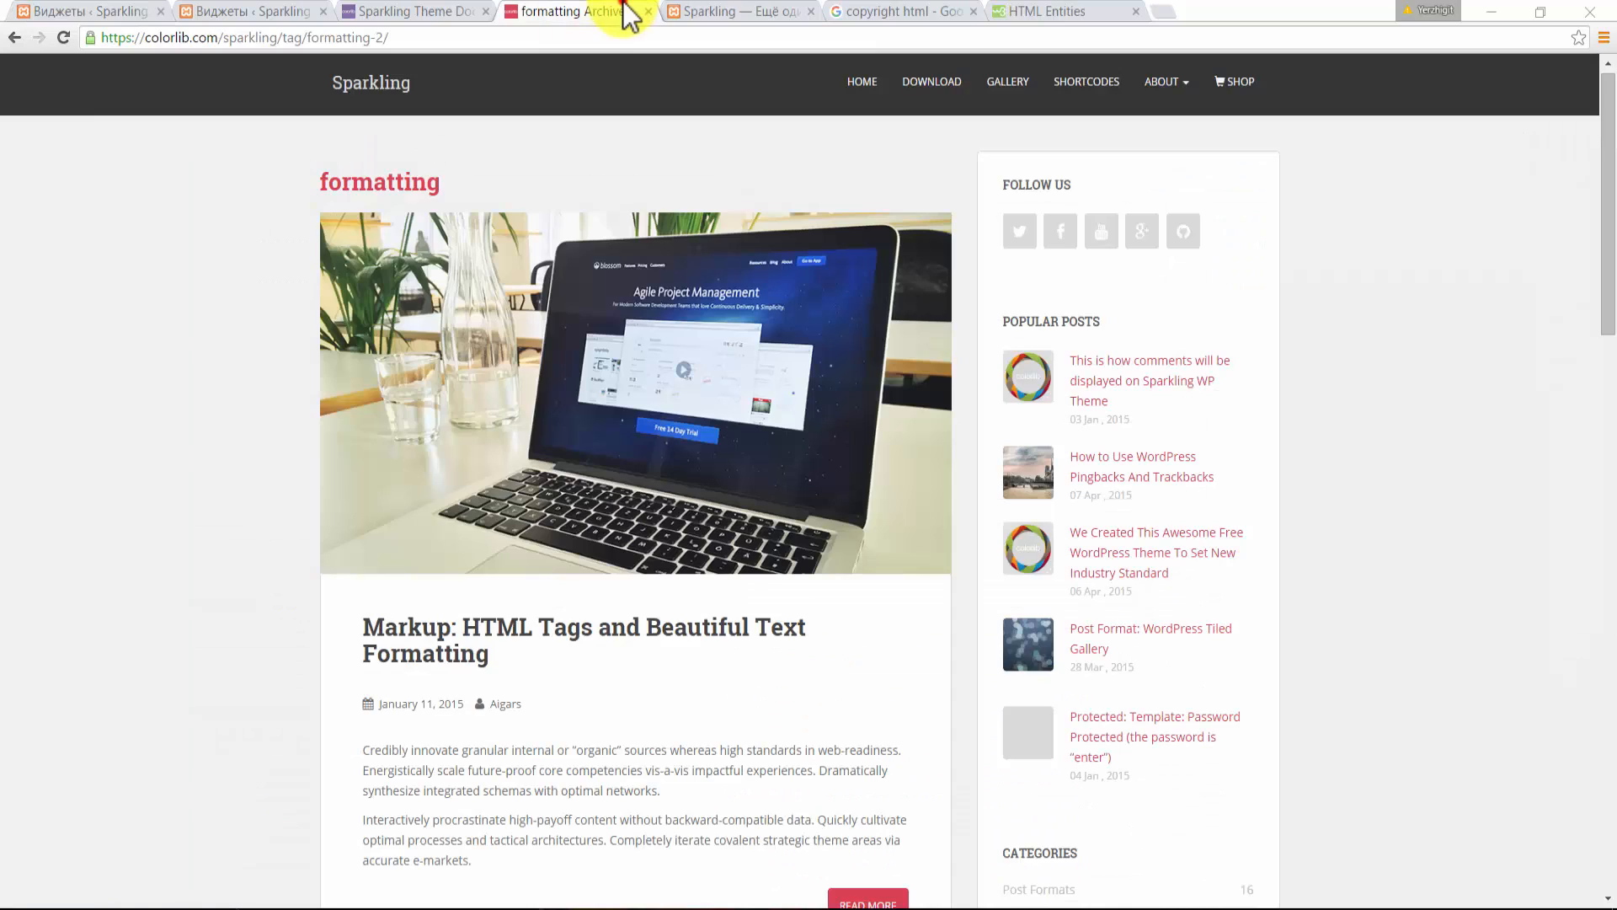
pyautogui.click(762, 14)
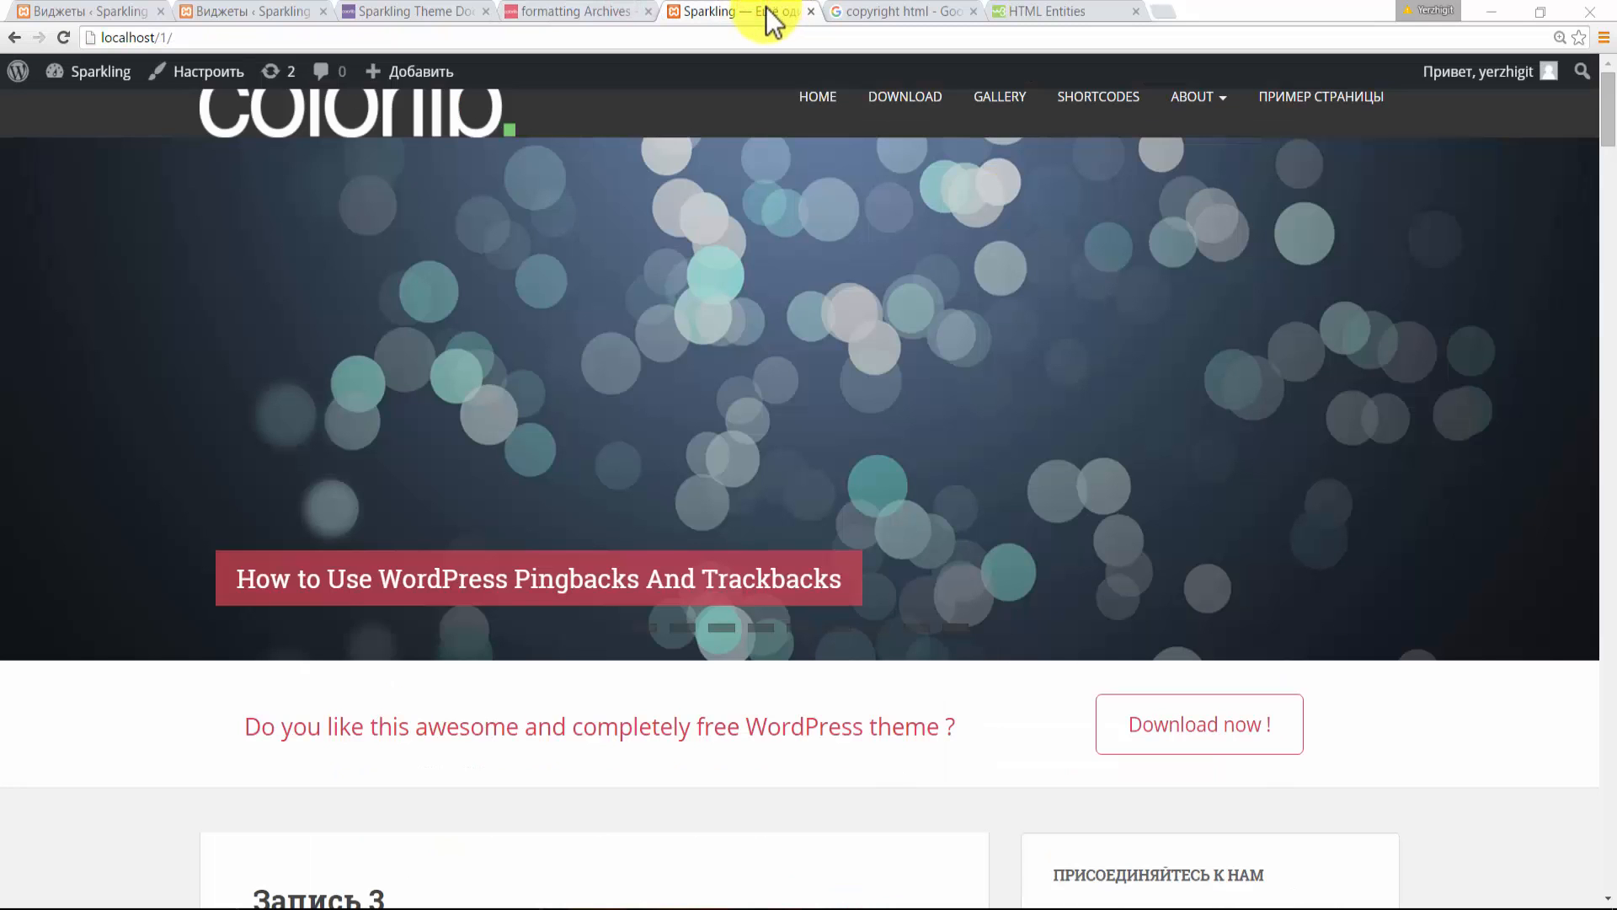
pyautogui.click(589, 13)
pyautogui.moveTo(1610, 278); pyautogui.dragTo(1611, 612)
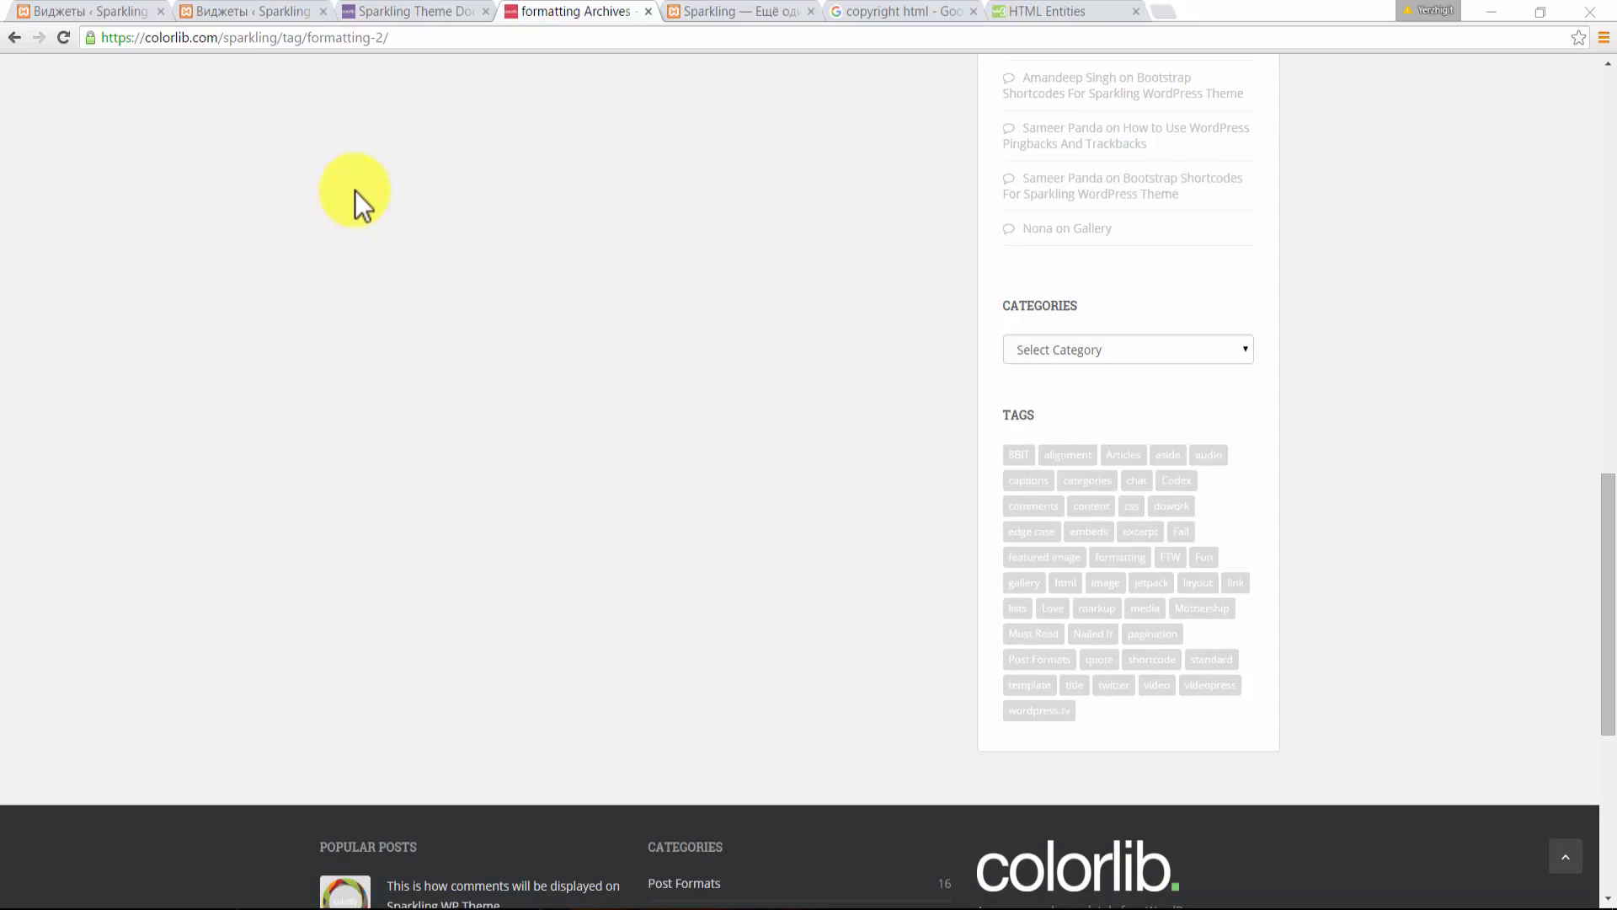
# - Add the Облако меток widget to Боковая панель on the local site, directly below the Мета widget
pyautogui.click(59, 11)
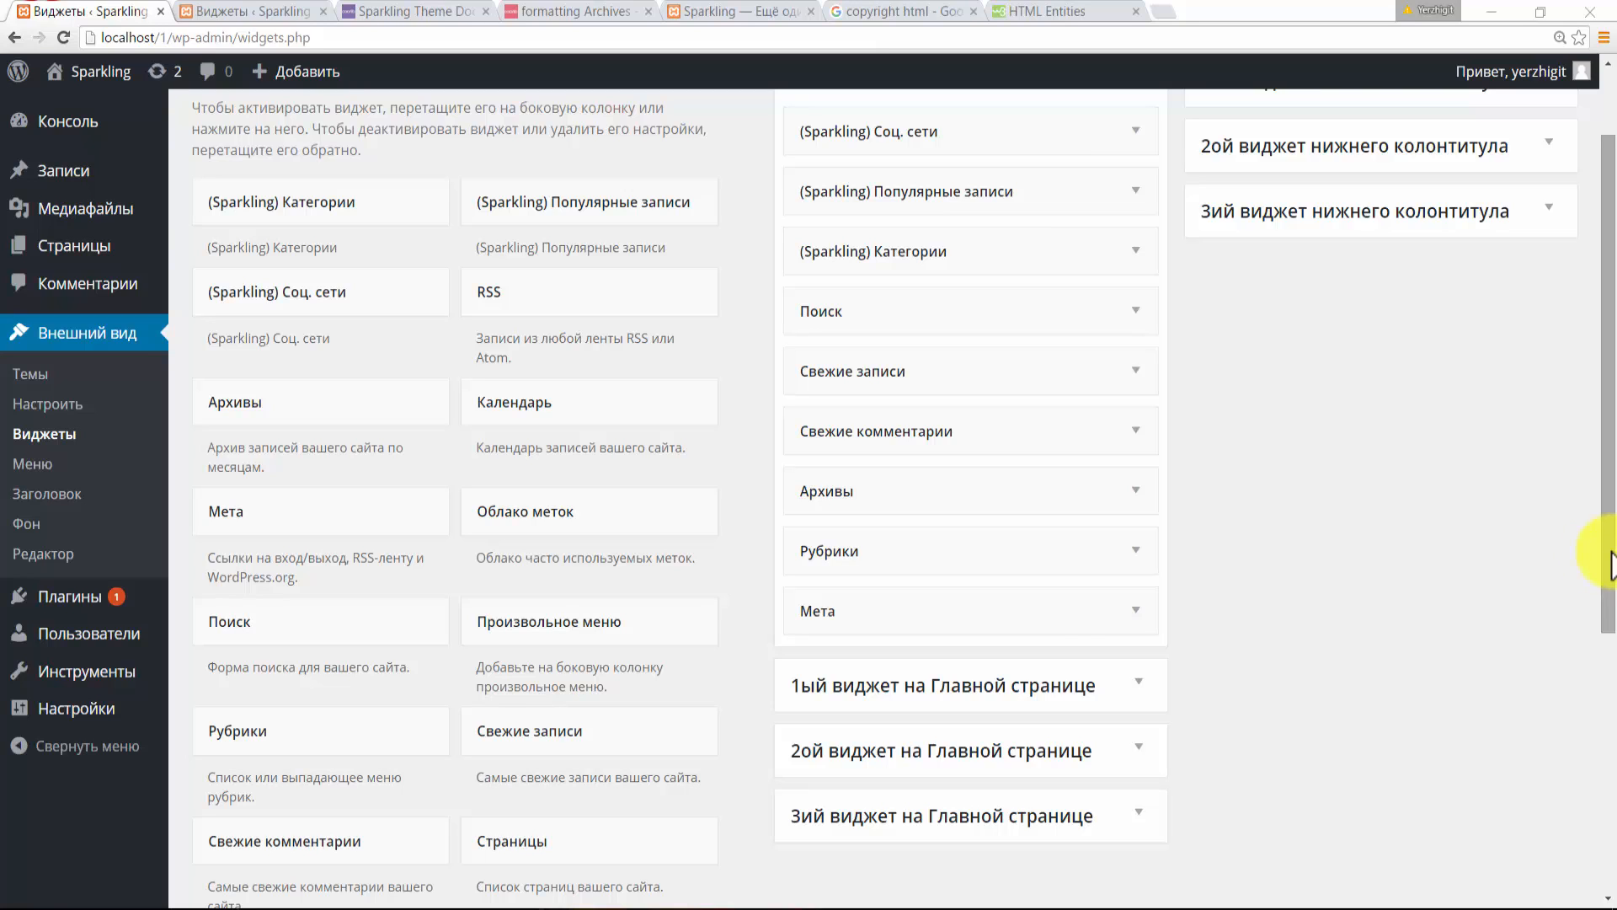
pyautogui.click(543, 516)
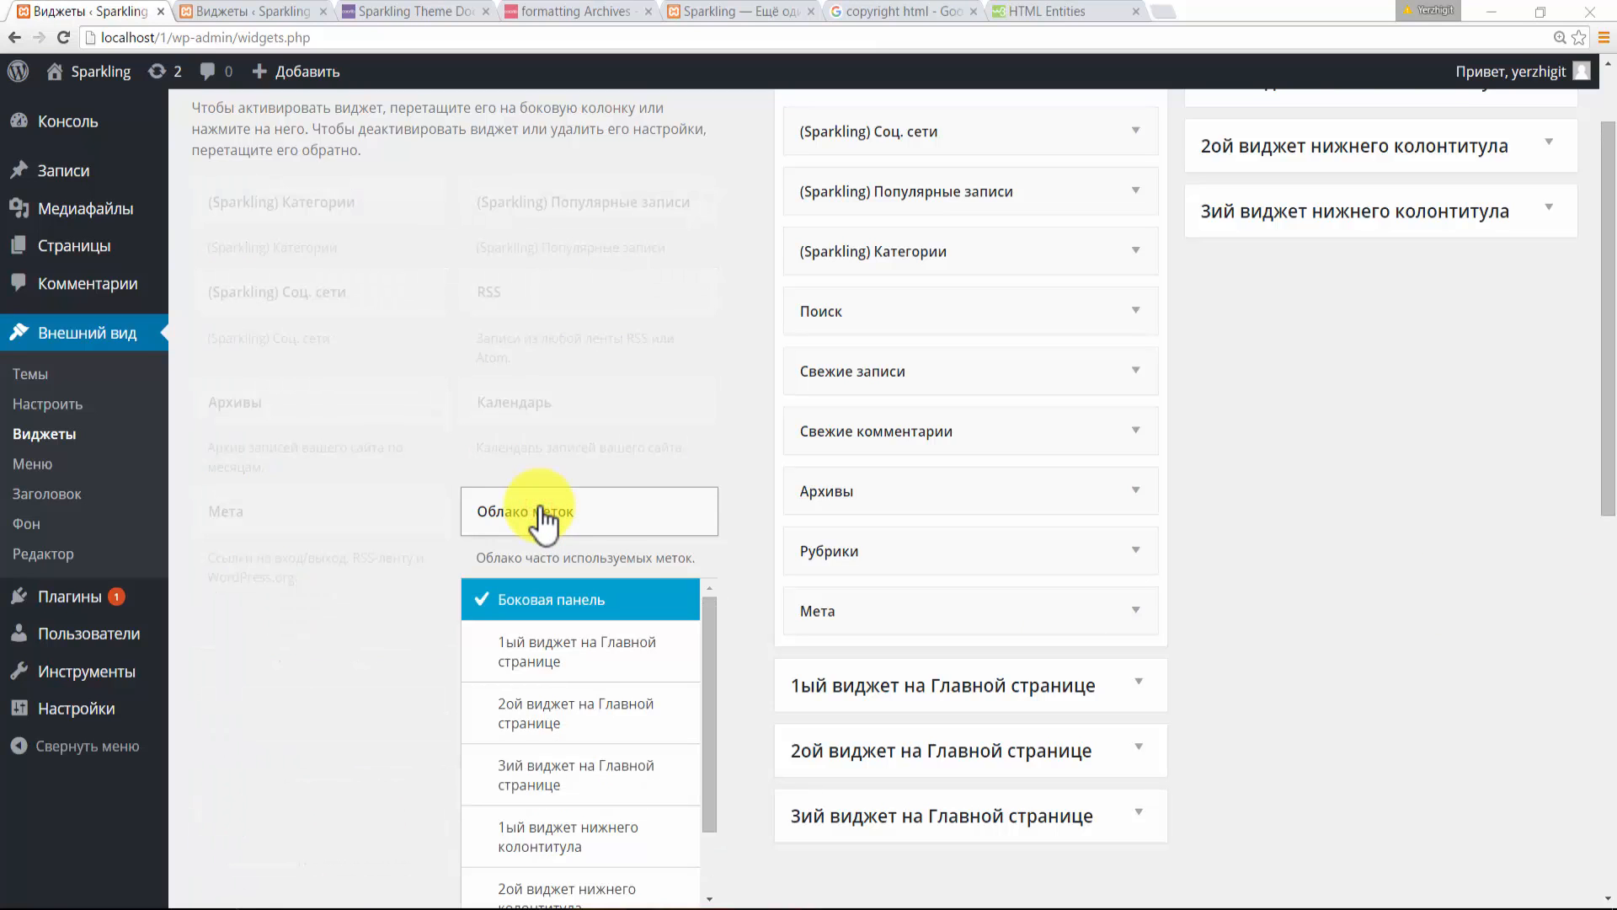
pyautogui.click(539, 510)
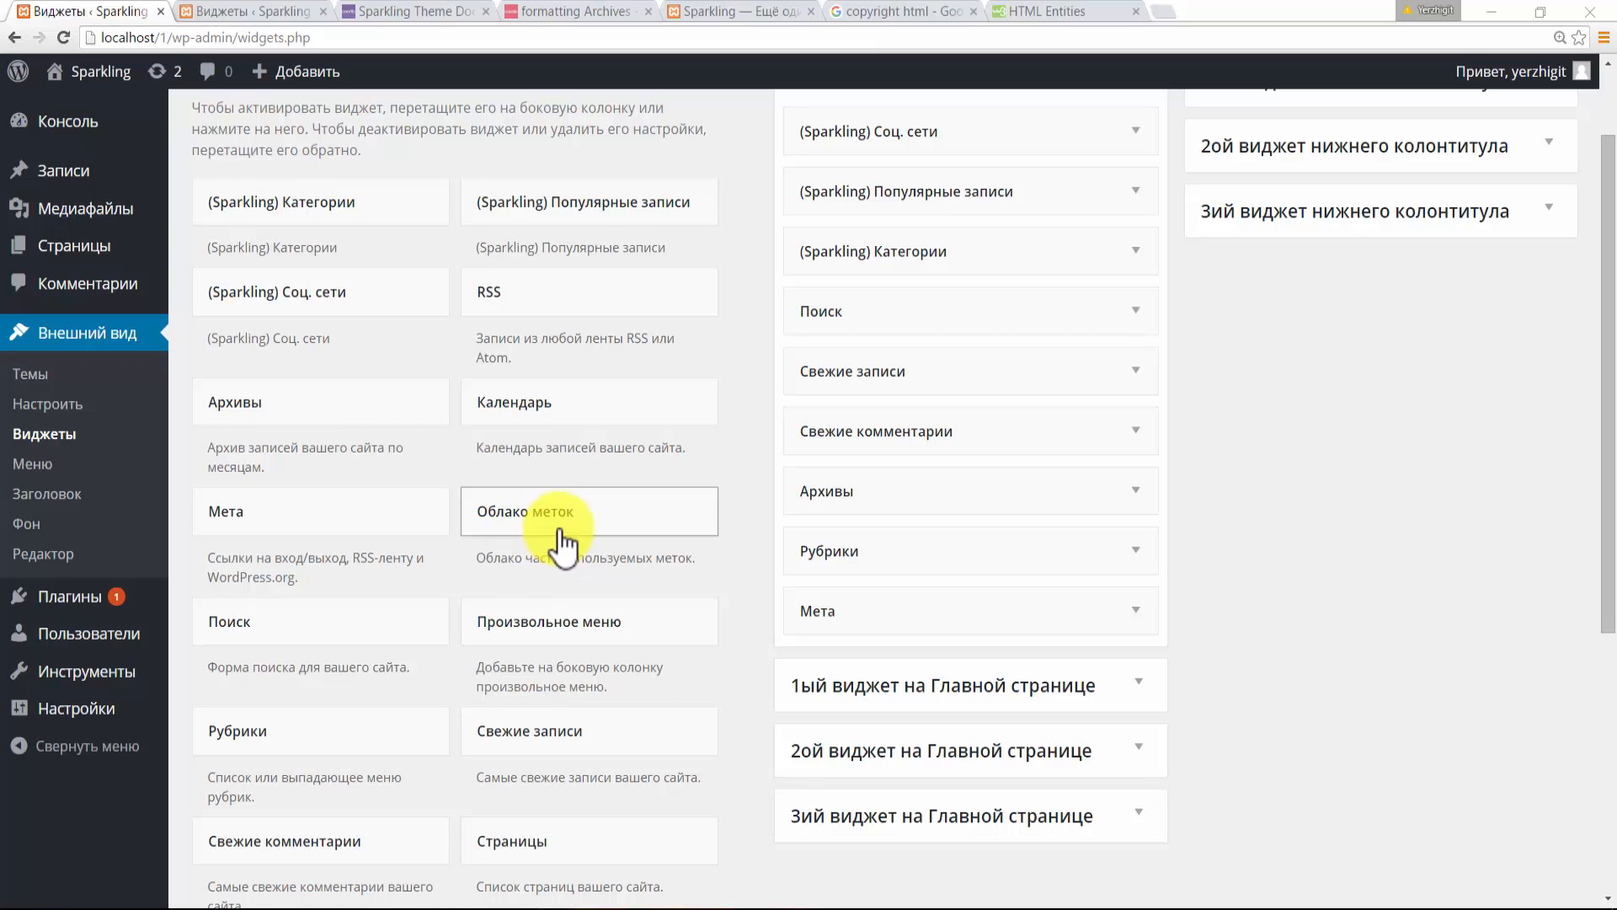
pyautogui.moveTo(552, 539); pyautogui.dragTo(884, 672)
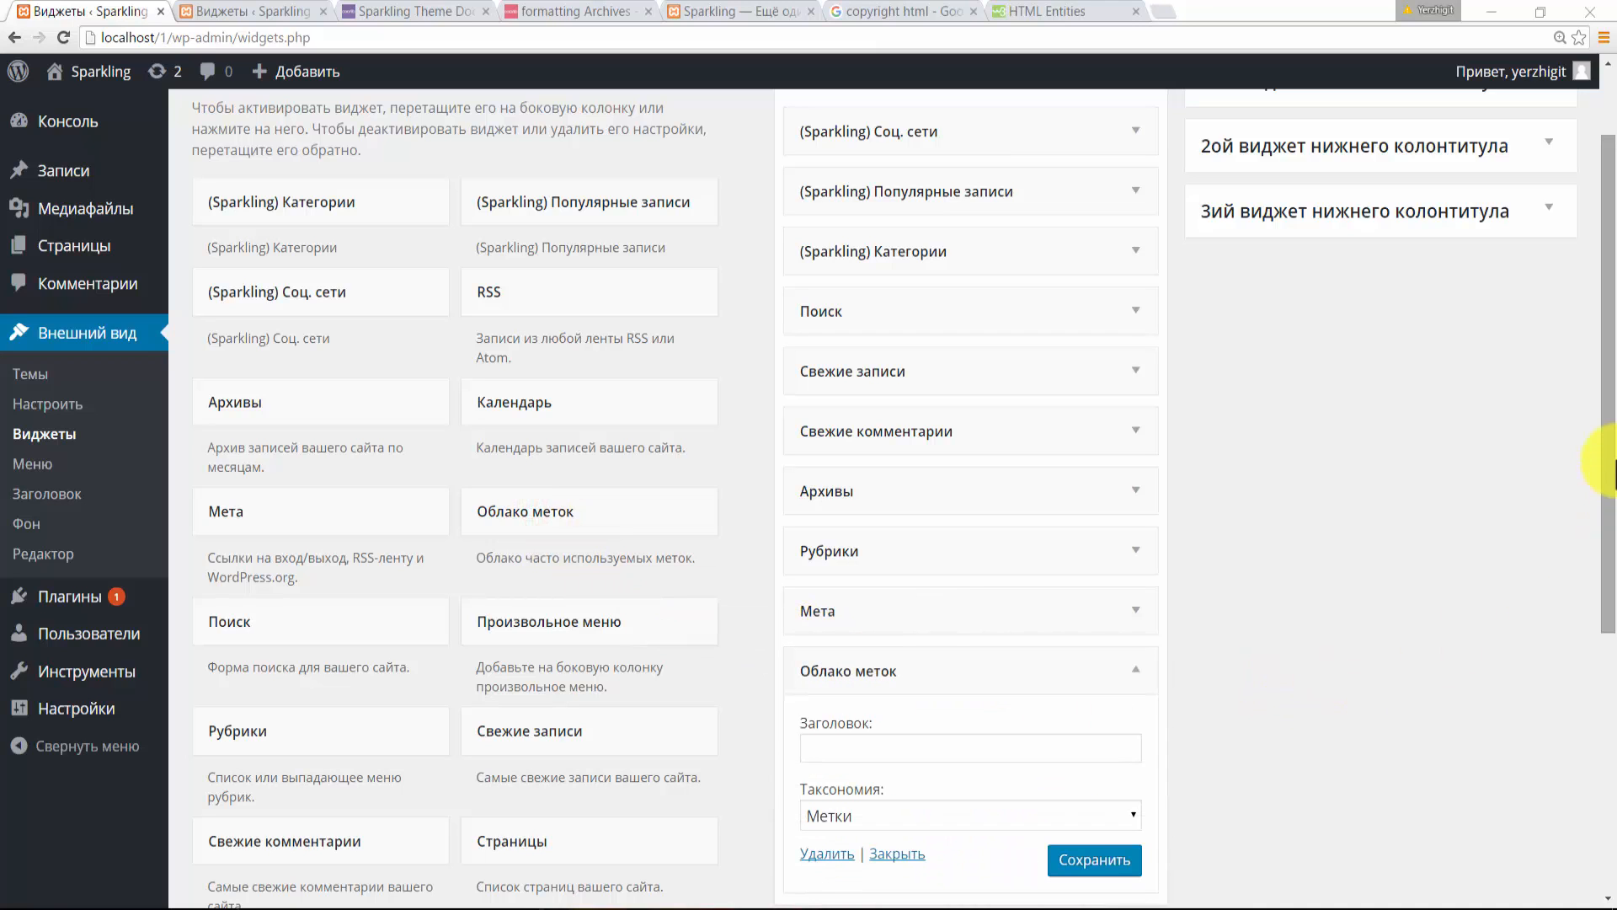
# - Set the Облако меток widget's taxonomy to Рубрики and its title to Tags, and save the widget
pyautogui.moveTo(1609, 441); pyautogui.dragTo(1610, 576)
pyautogui.click(1130, 583)
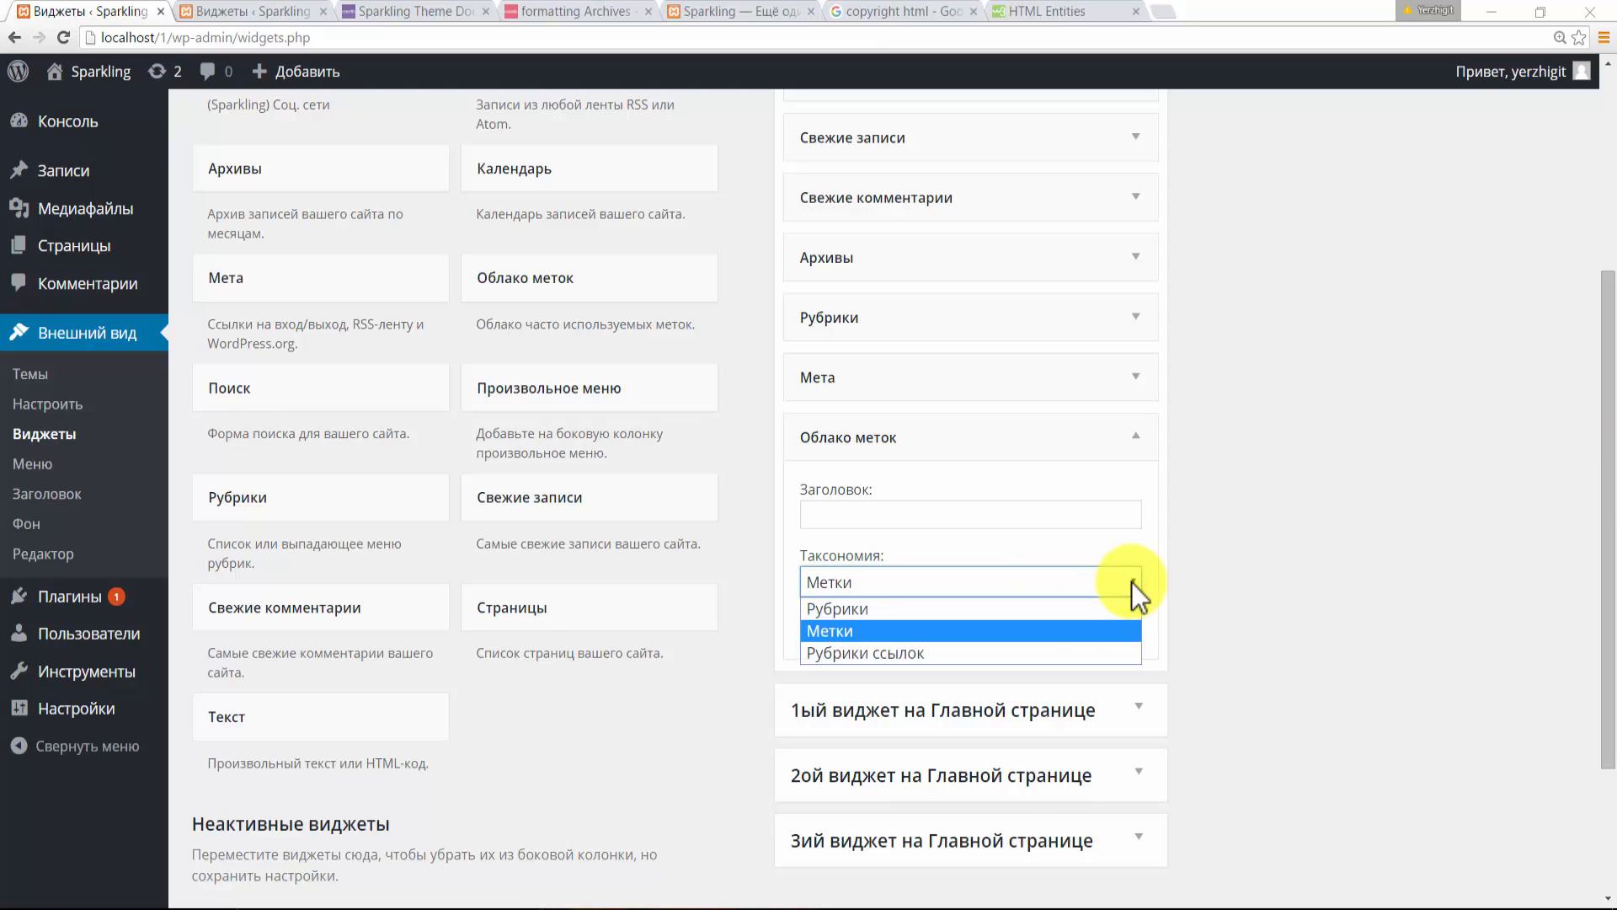
pyautogui.click(874, 609)
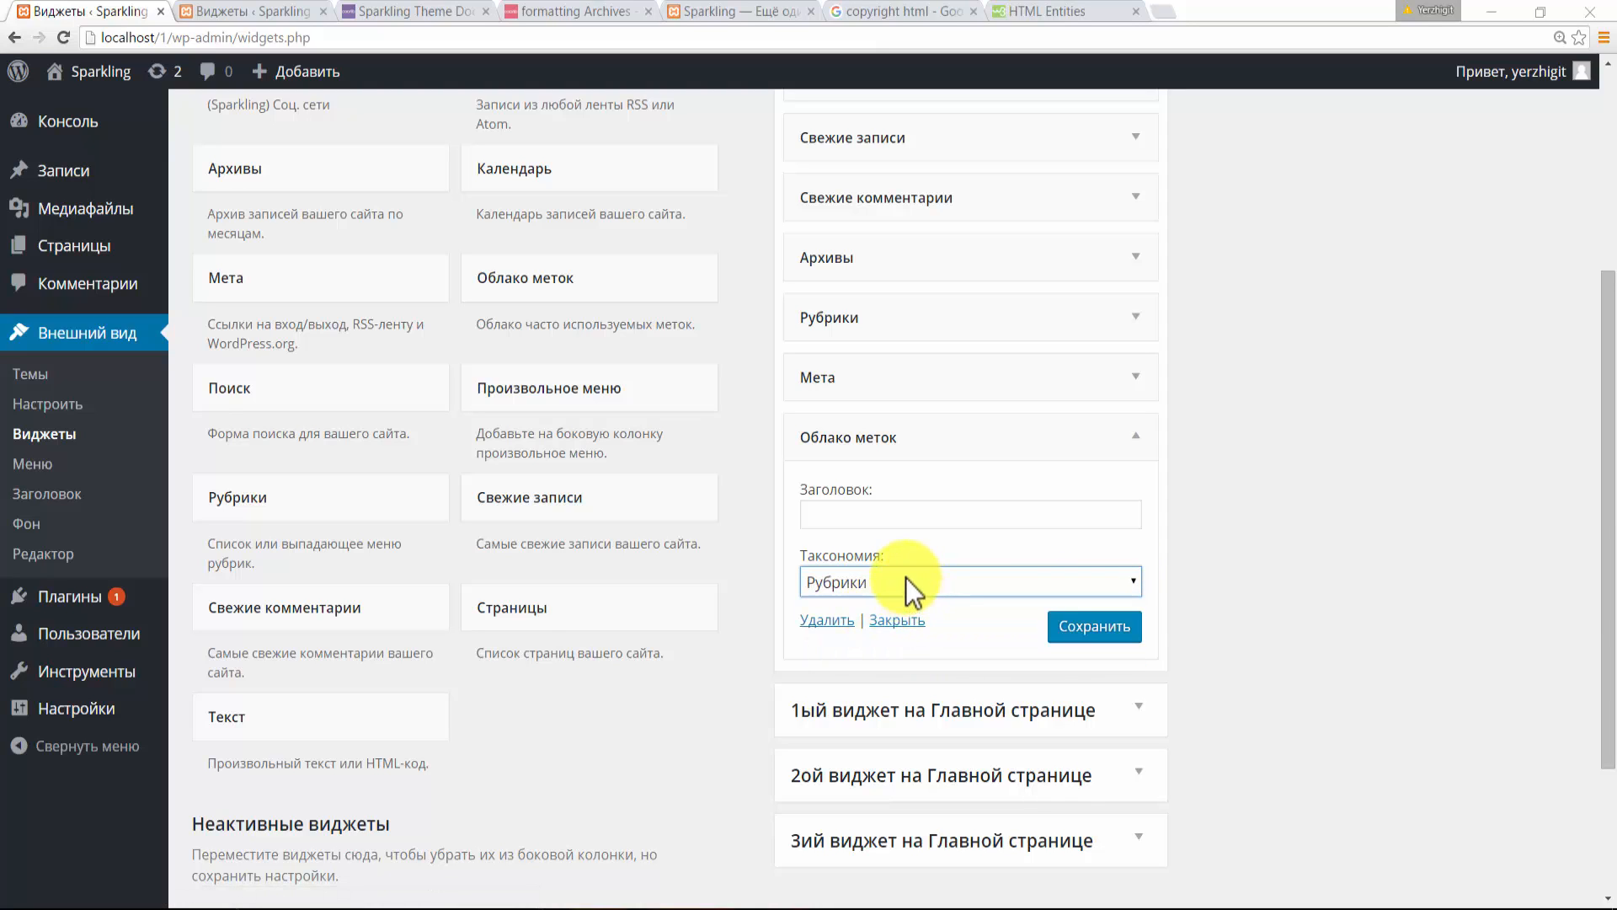
pyautogui.click(880, 513)
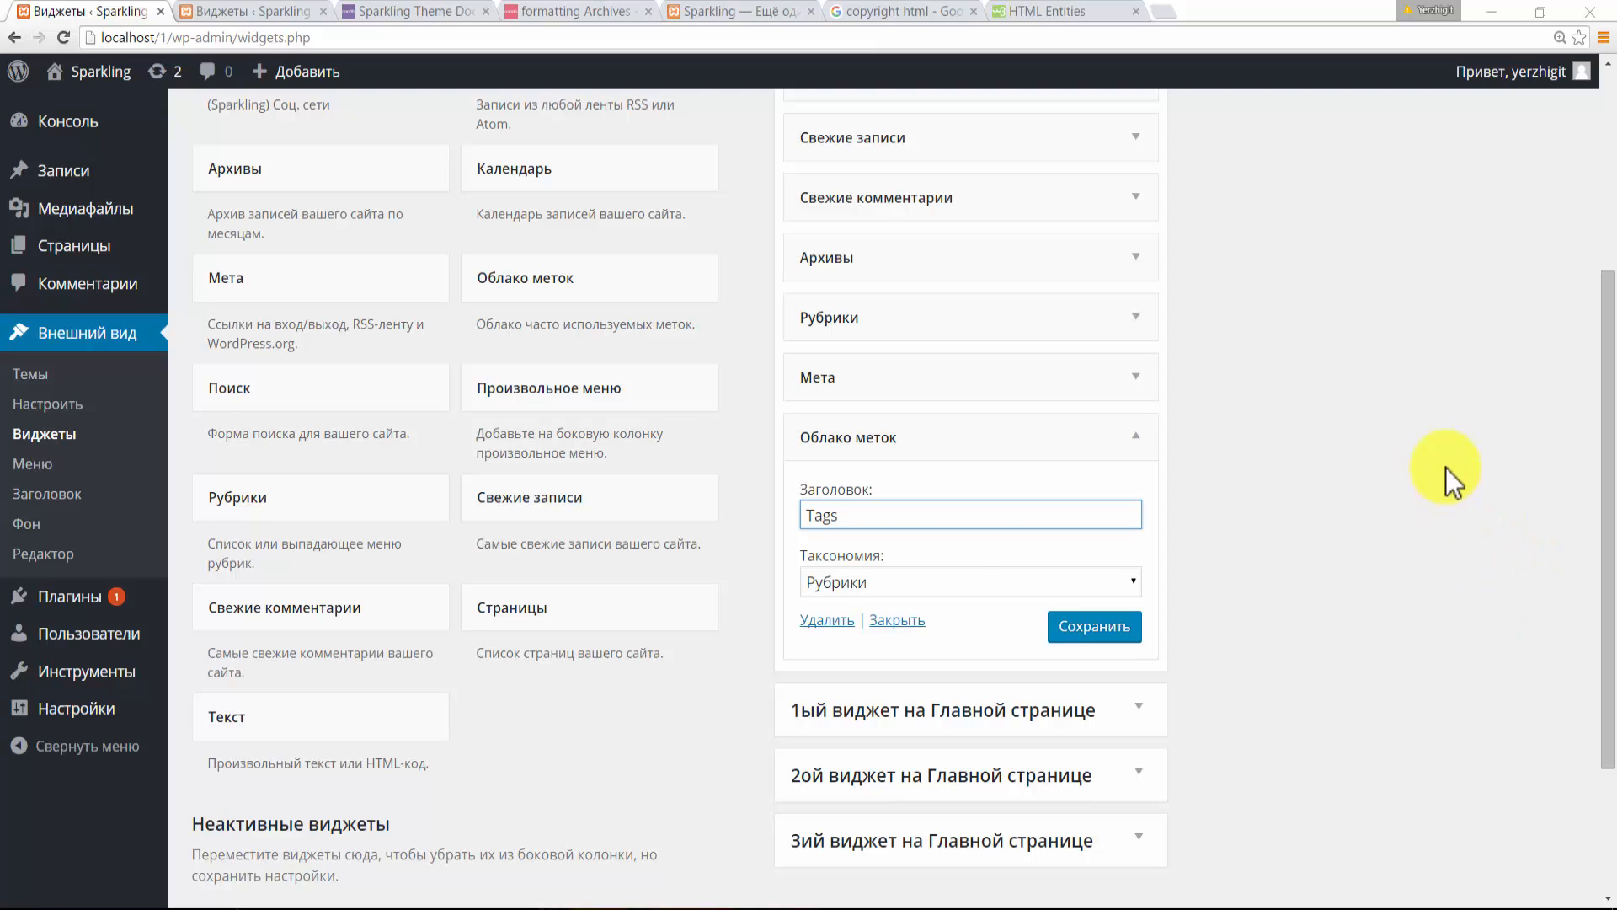
pyautogui.click(1116, 633)
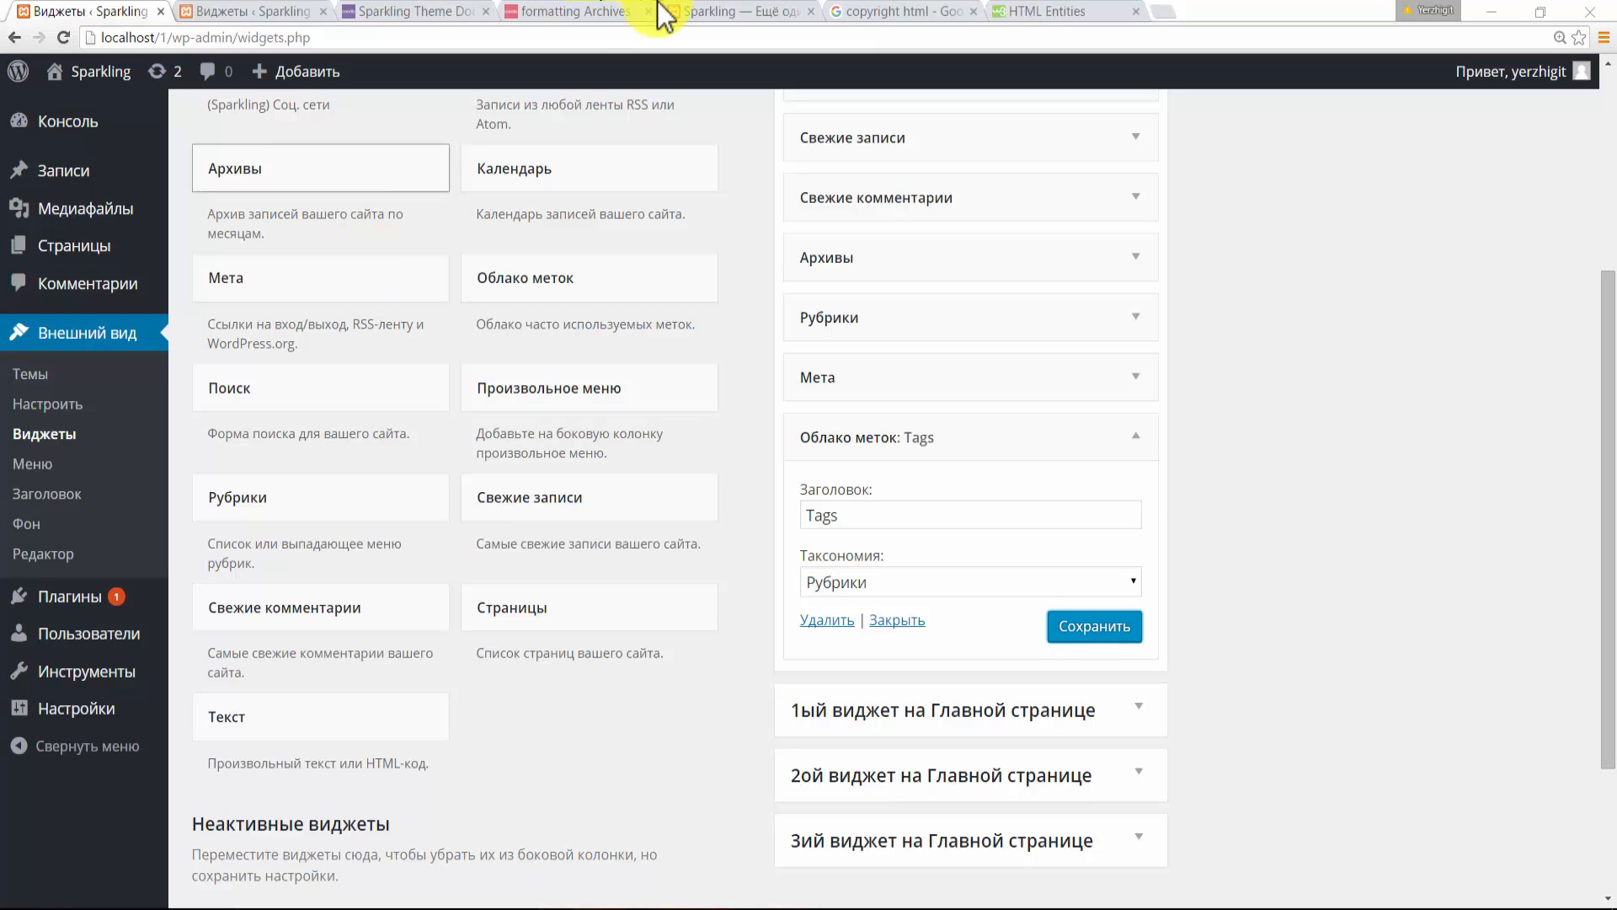
# - Reload the local front page, examine its sidebar categories and Tags block, and compare the tags with the Colorlib demo
pyautogui.click(723, 11)
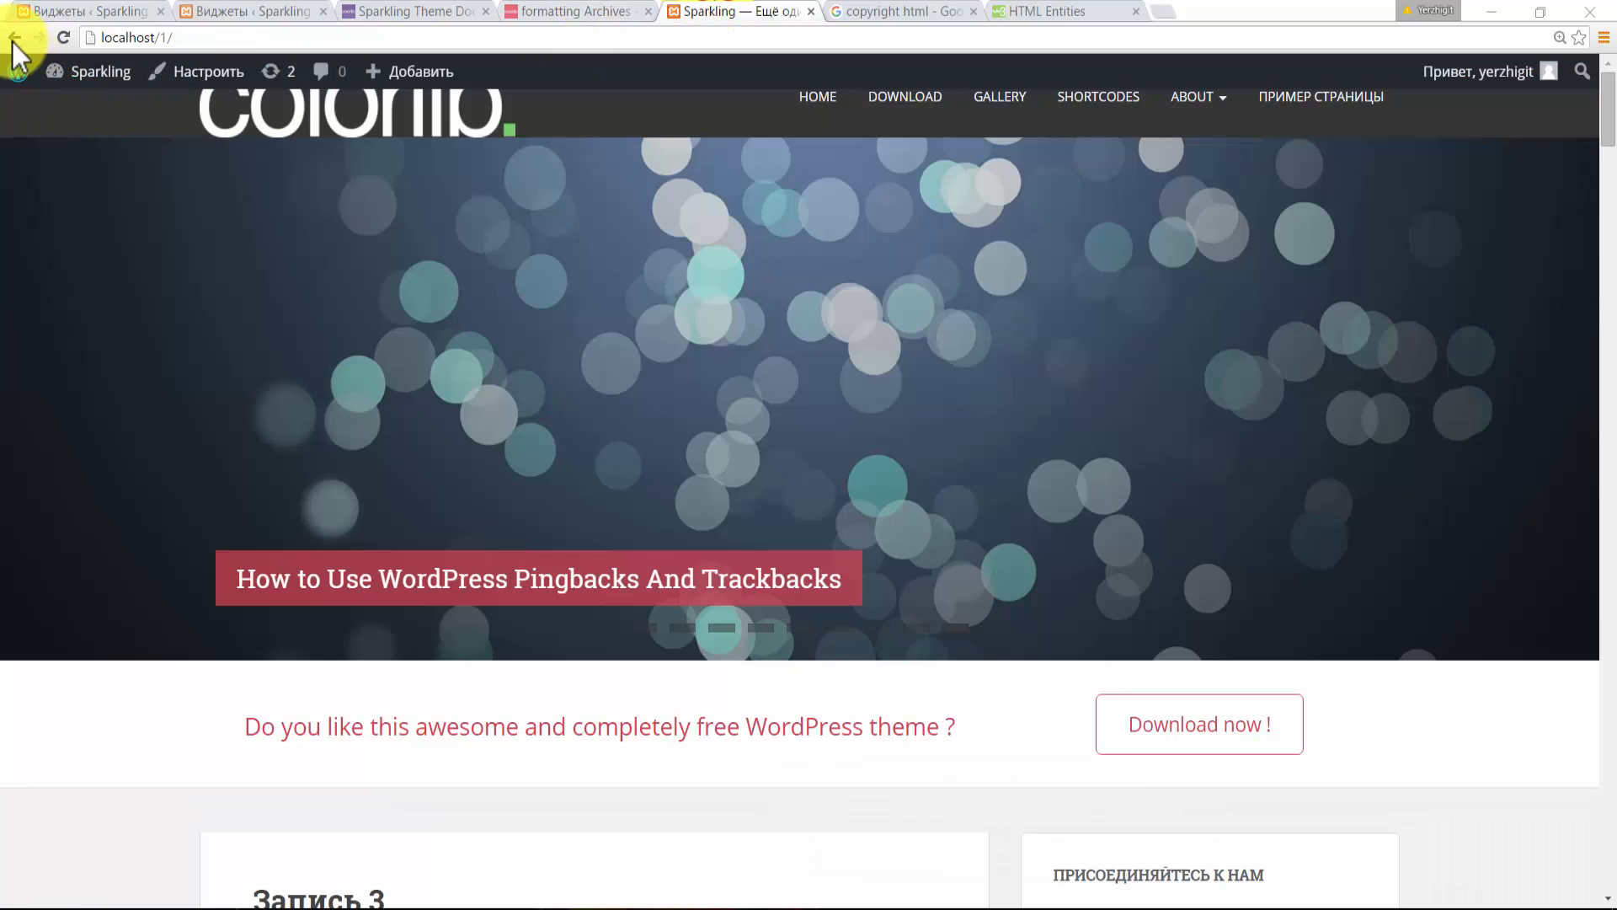
pyautogui.click(55, 38)
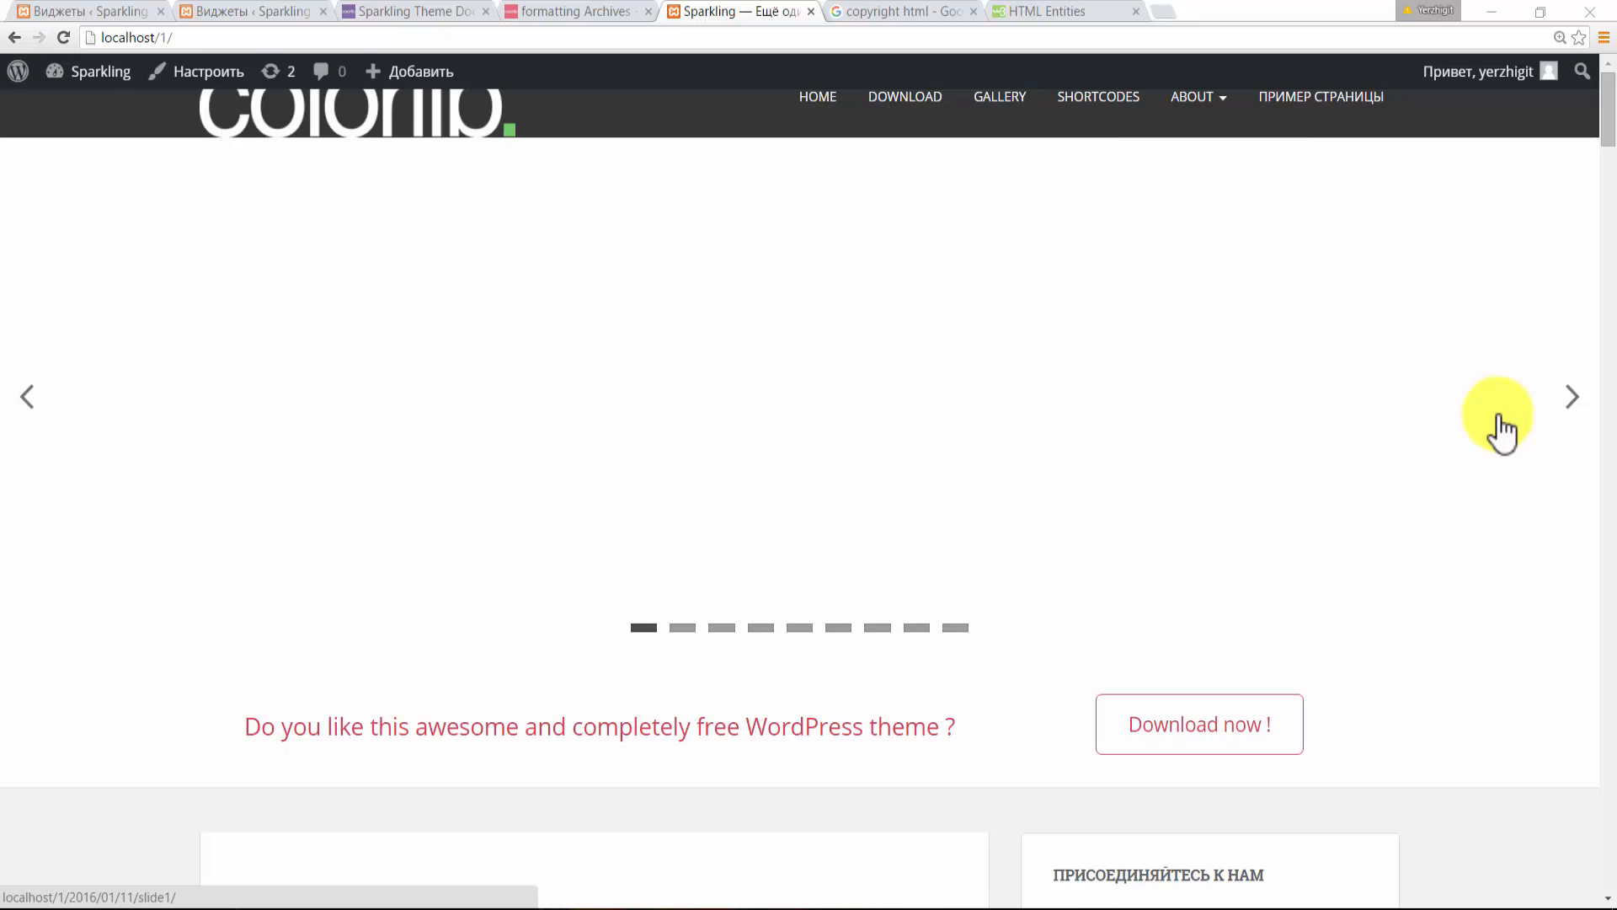
pyautogui.moveTo(1602, 112); pyautogui.dragTo(1610, 379)
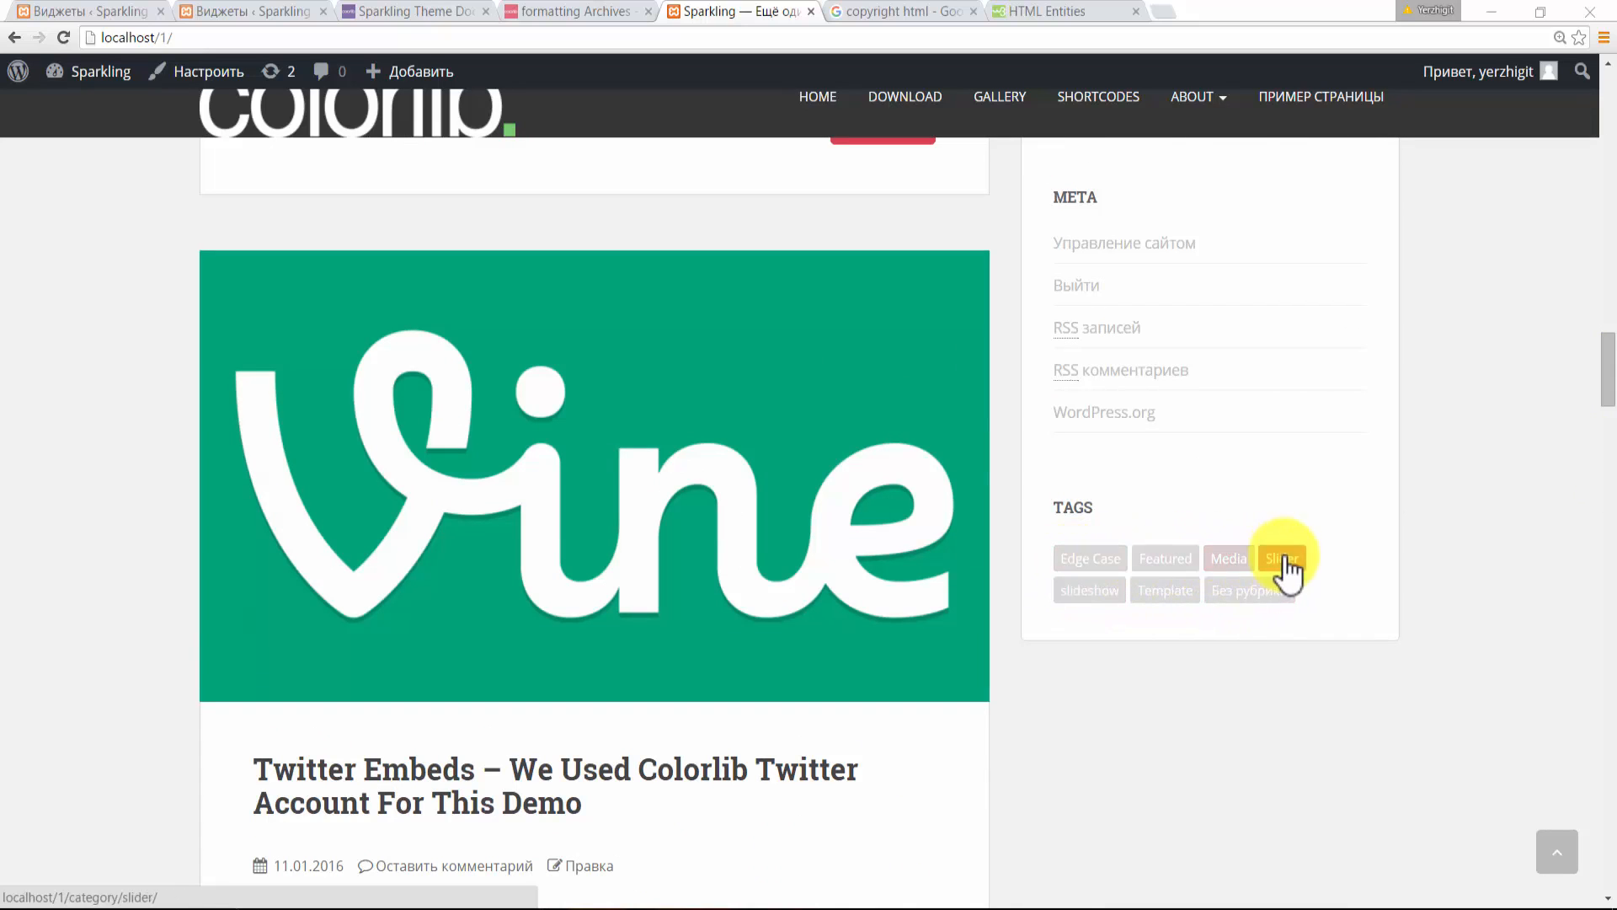
pyautogui.moveTo(1607, 356); pyautogui.dragTo(1611, 344)
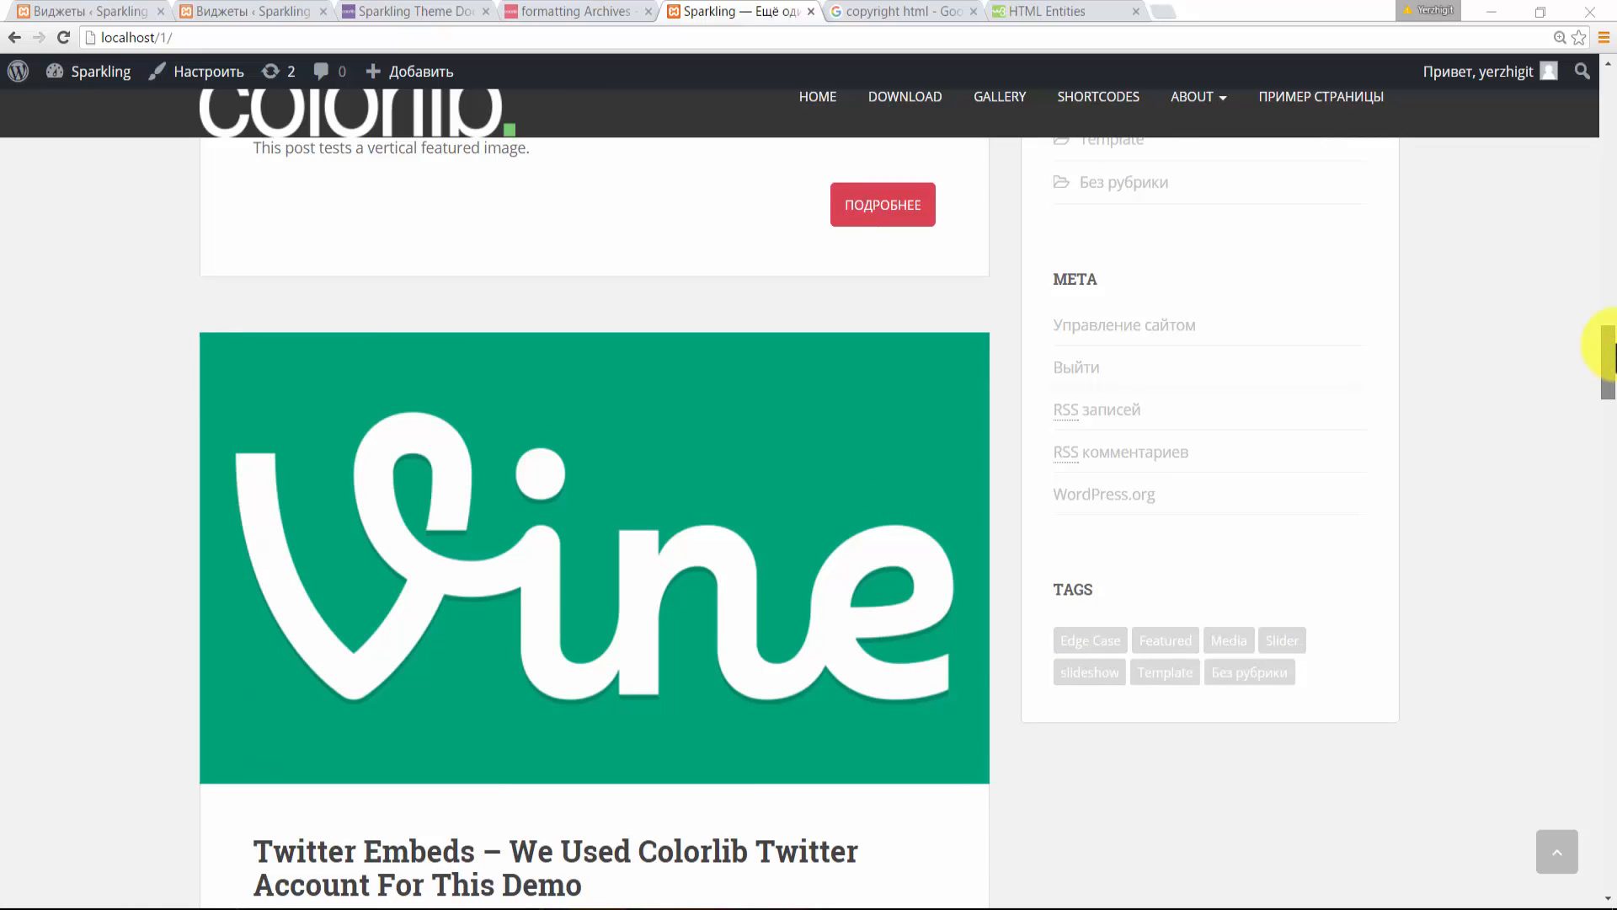
pyautogui.moveTo(1610, 344); pyautogui.dragTo(1611, 305)
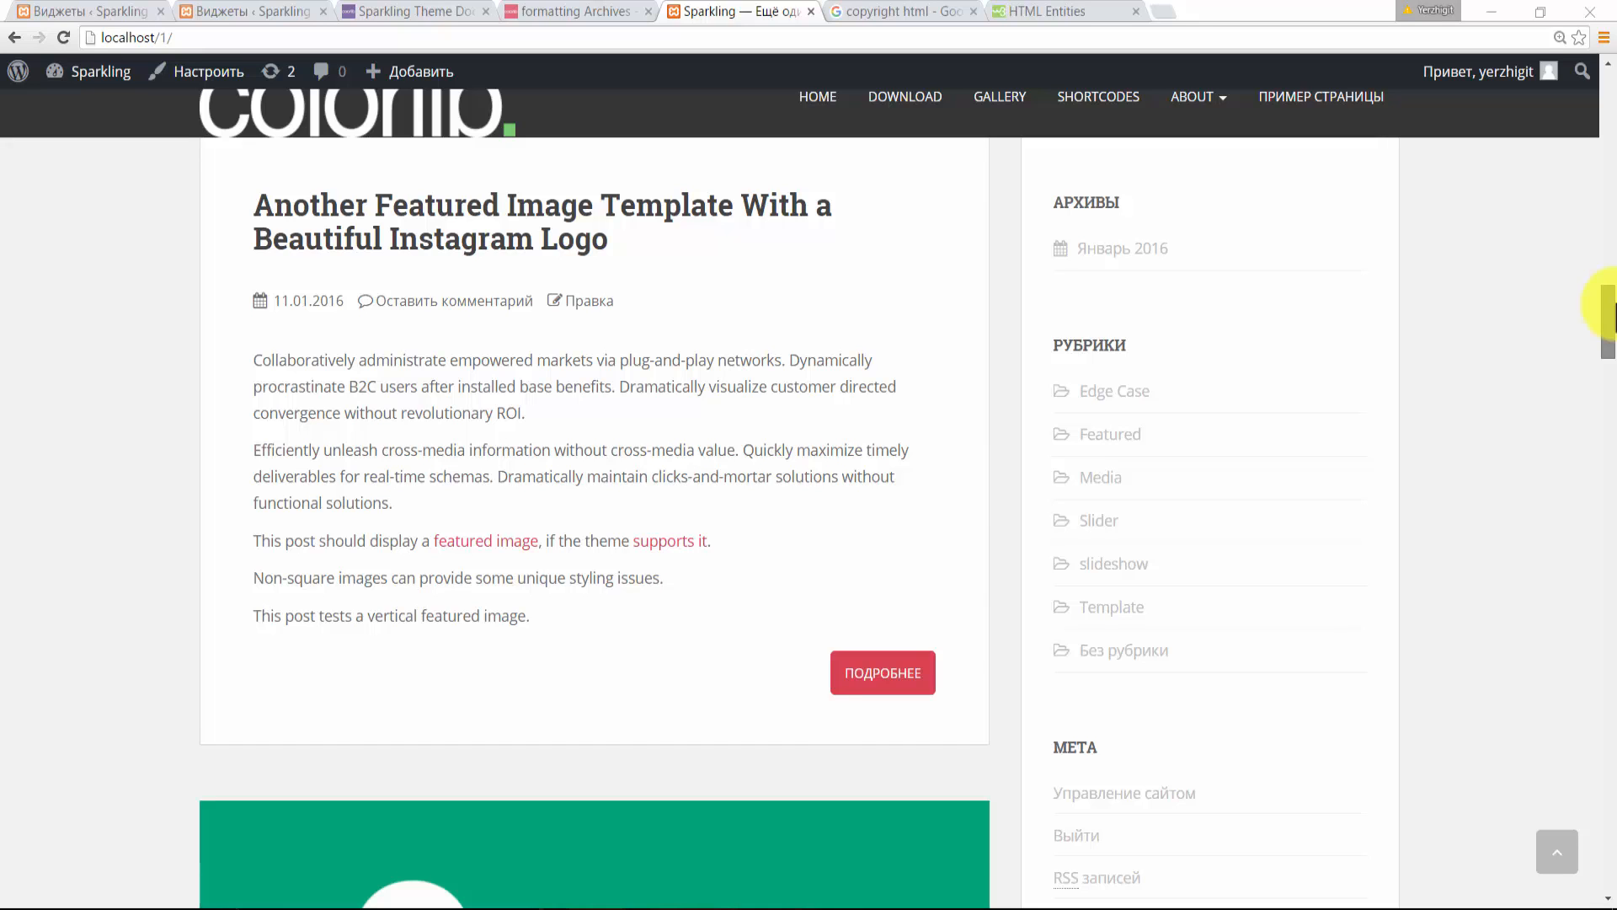
pyautogui.moveTo(1610, 305); pyautogui.dragTo(1609, 290)
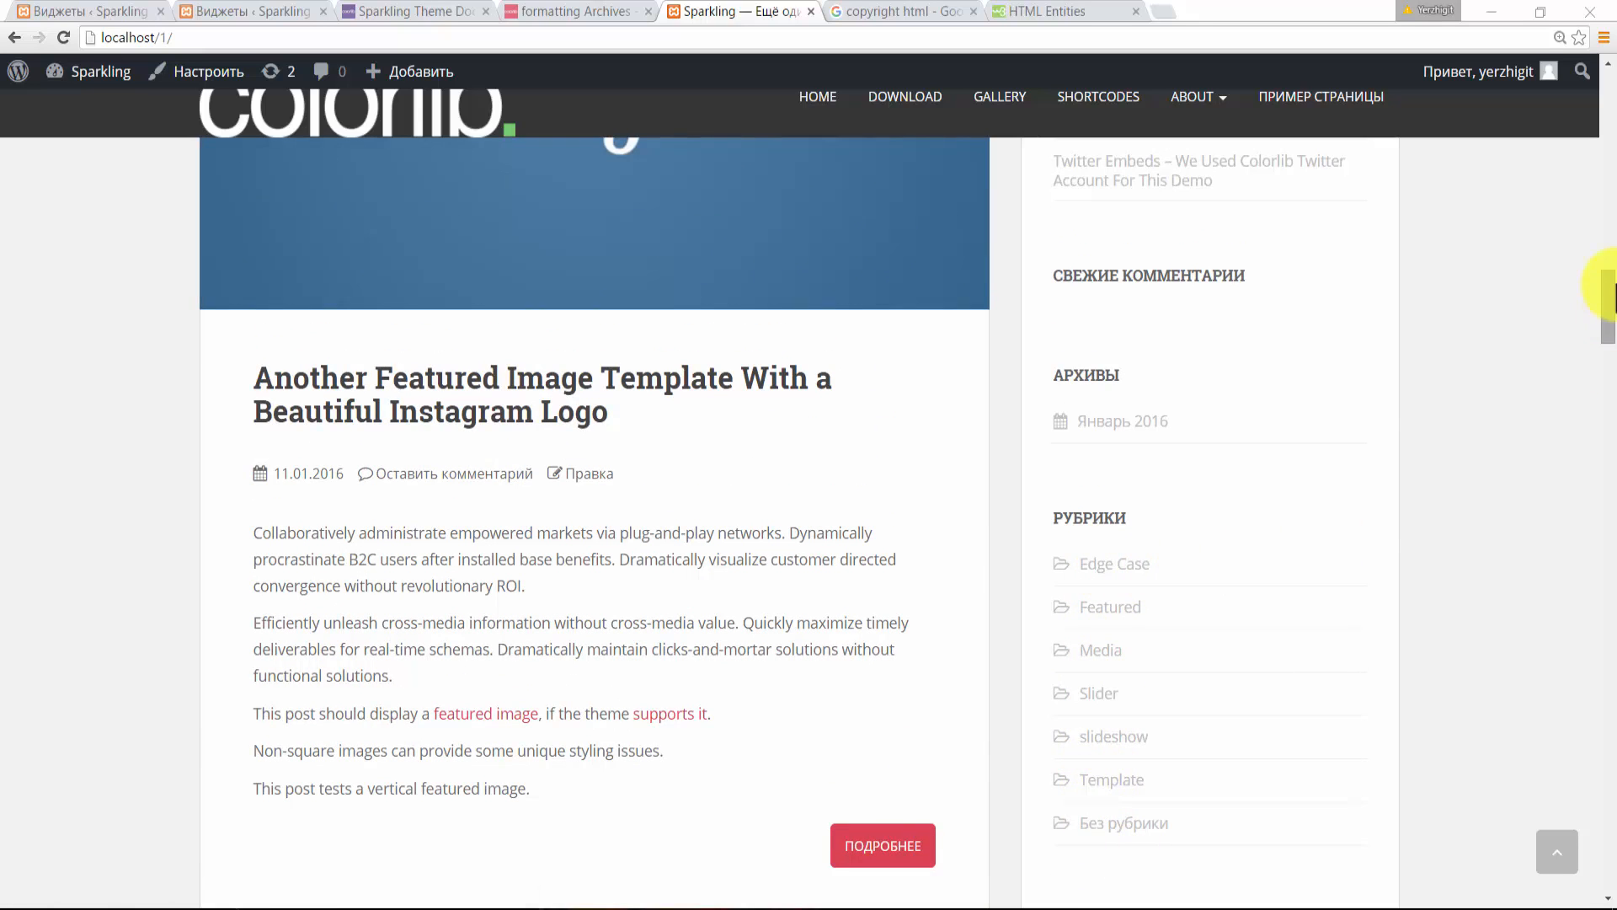
pyautogui.moveTo(1610, 295); pyautogui.dragTo(1606, 223)
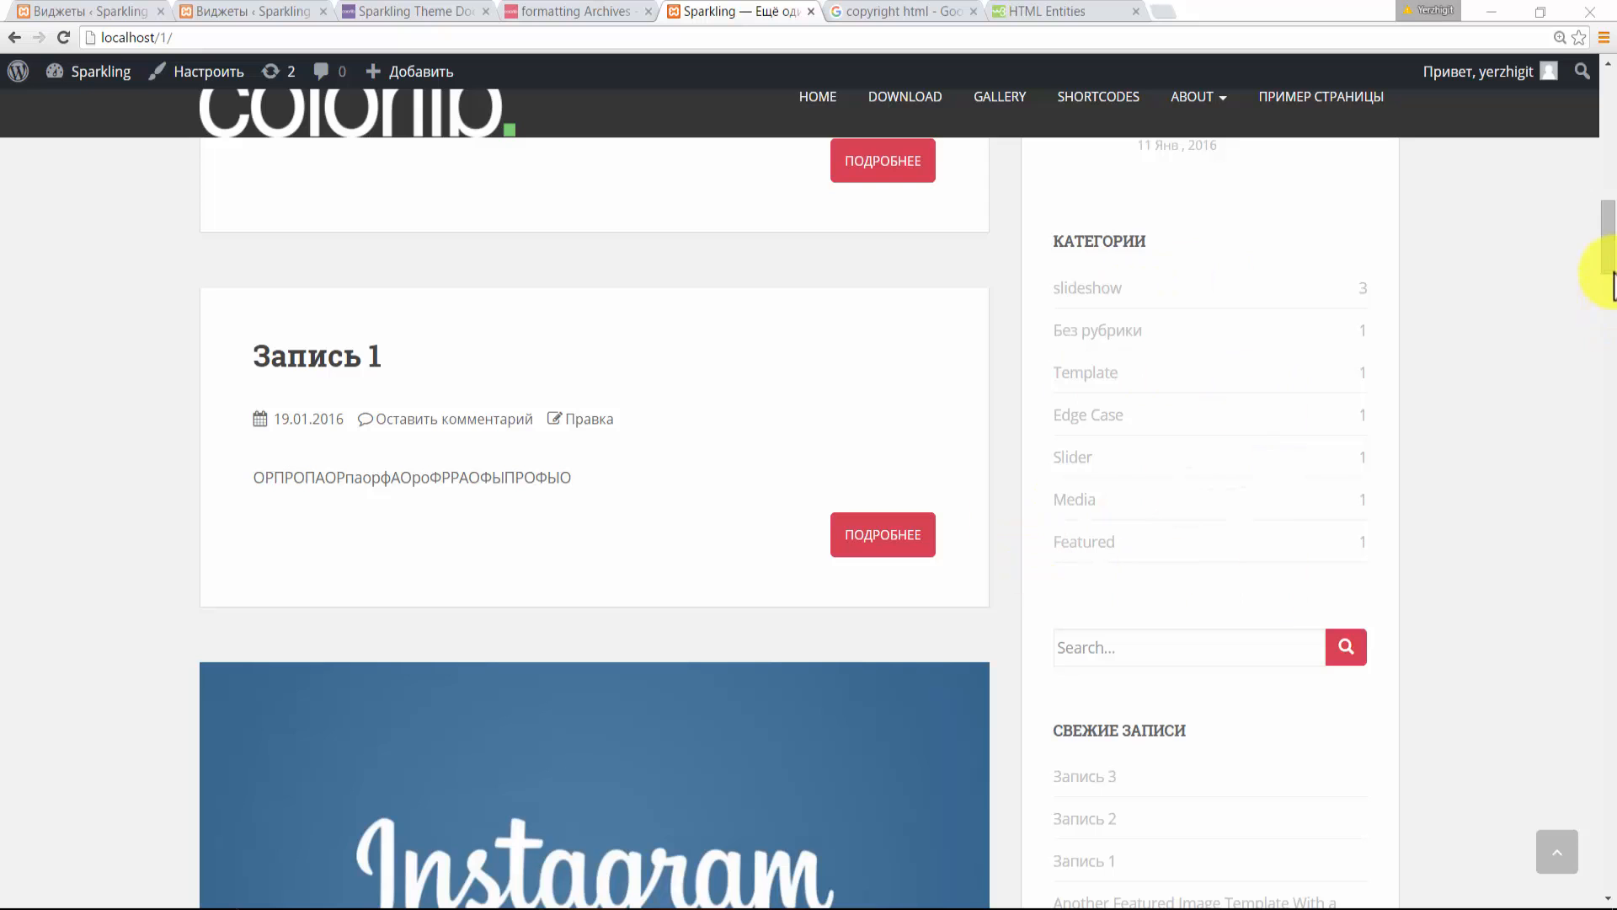
pyautogui.moveTo(1606, 235); pyautogui.dragTo(1613, 405)
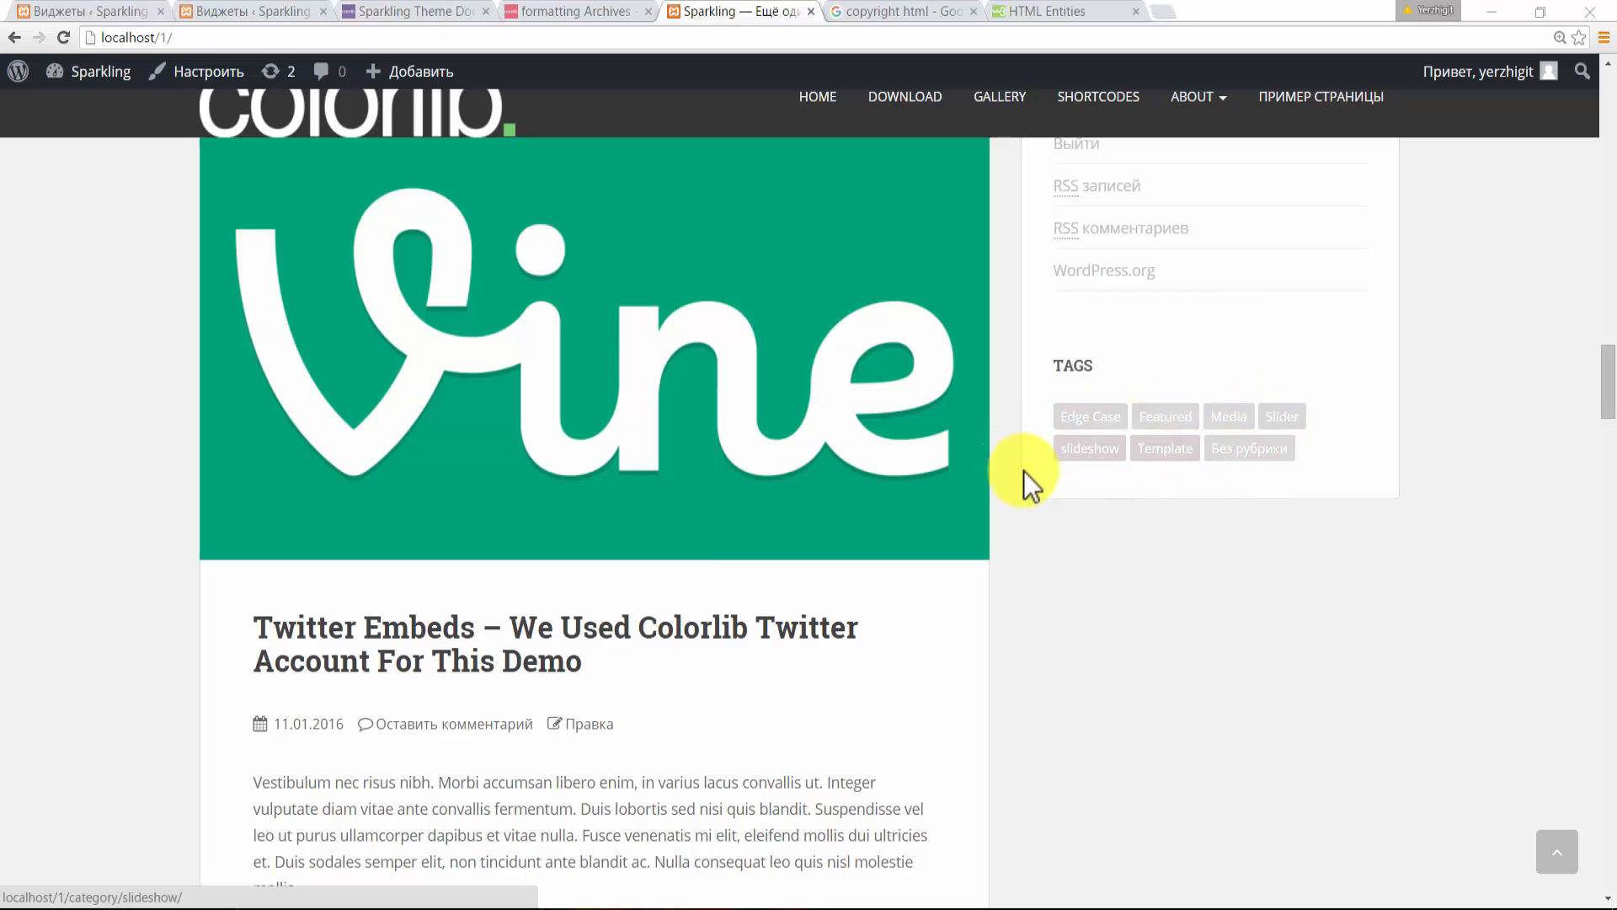
pyautogui.click(603, 10)
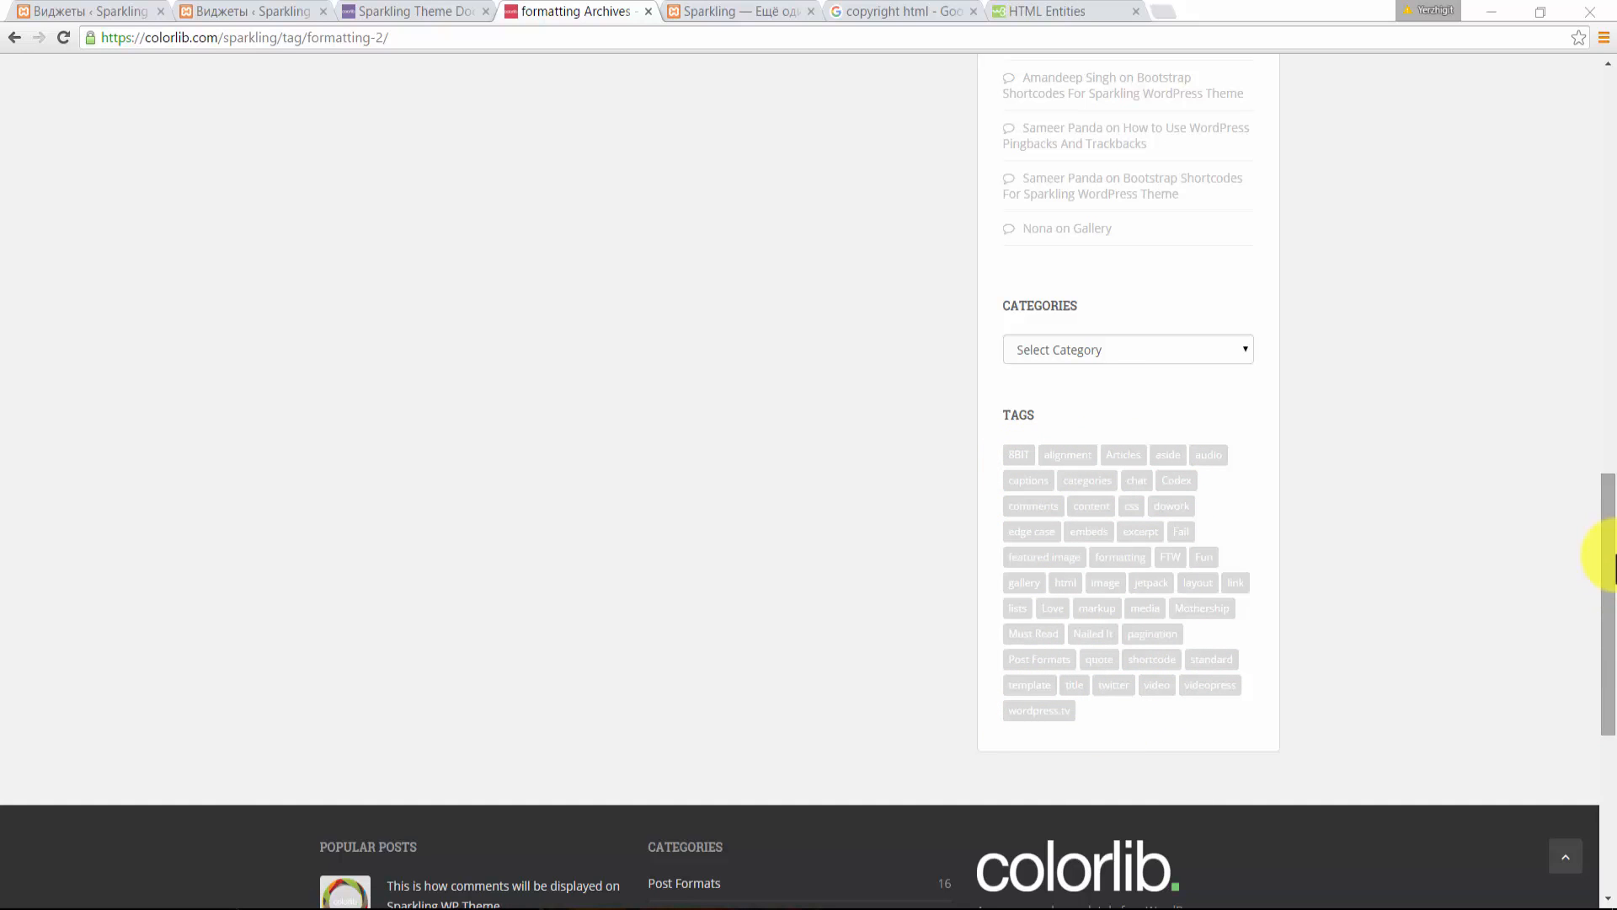
pyautogui.click(738, 12)
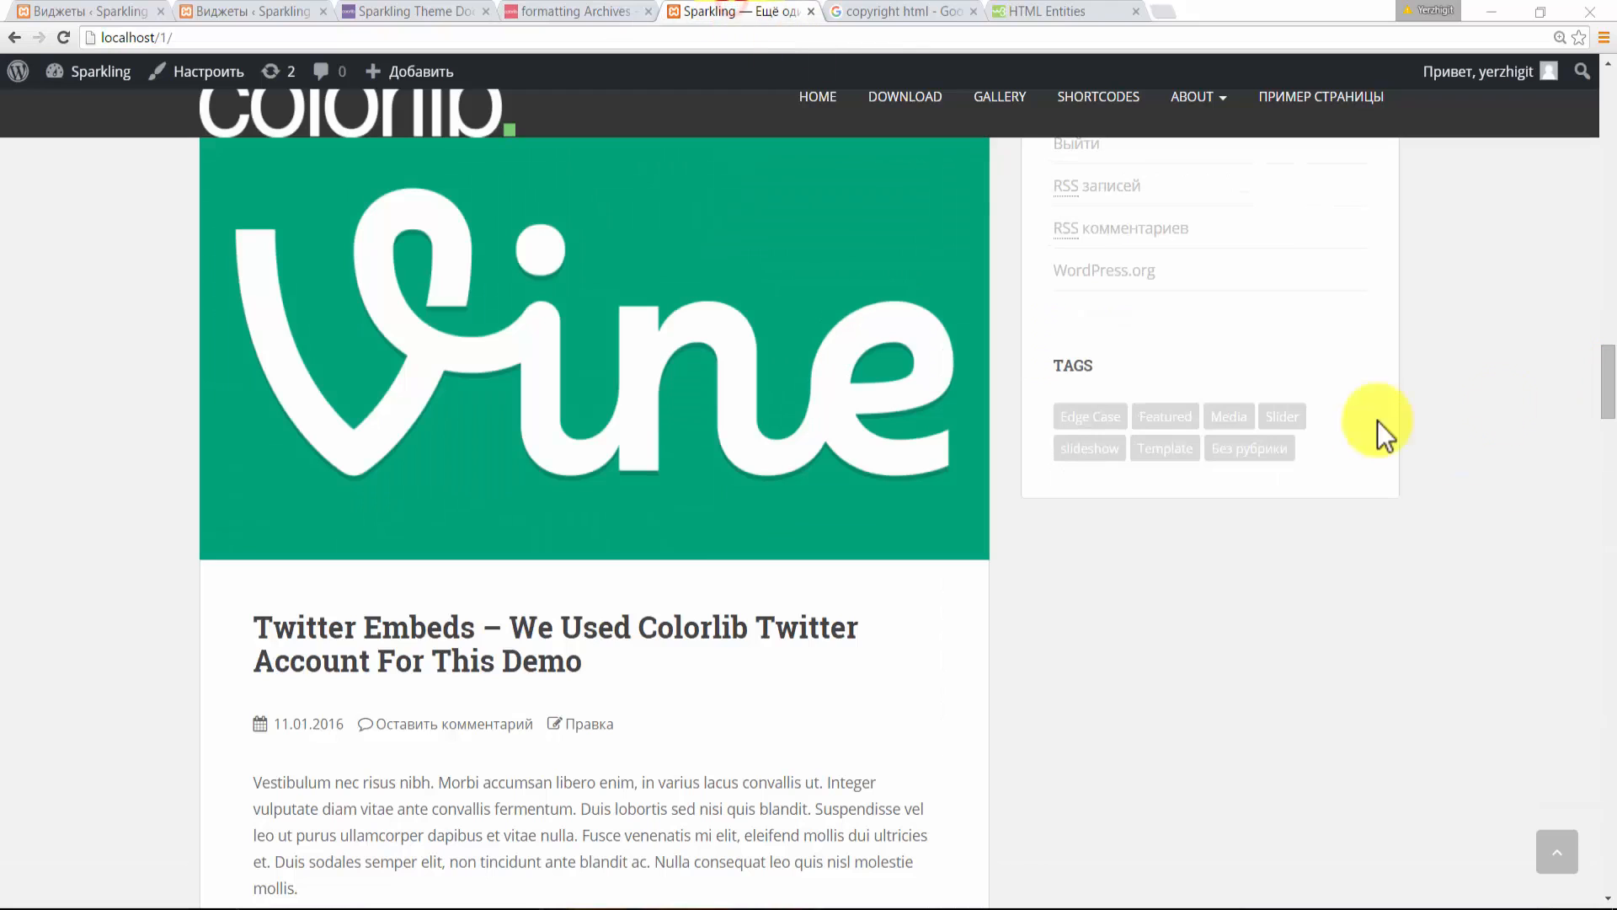
# - Collapse the tag cloud widget's settings on the widget management screen and check the contents of the three footer widget areas
pyautogui.click(90, 12)
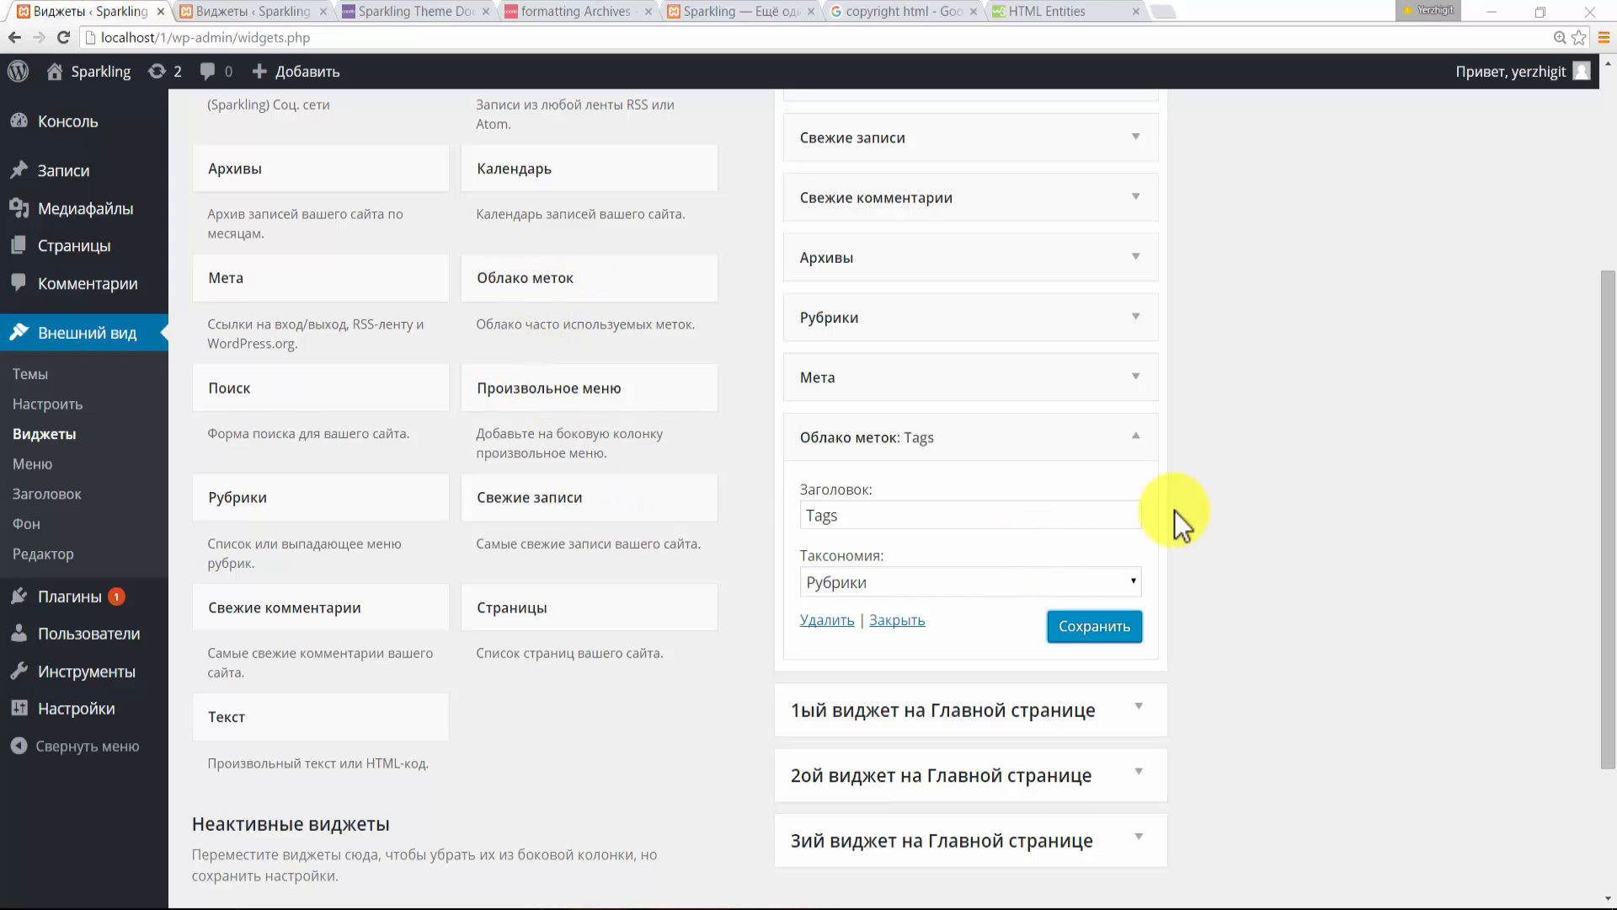
pyautogui.click(1135, 435)
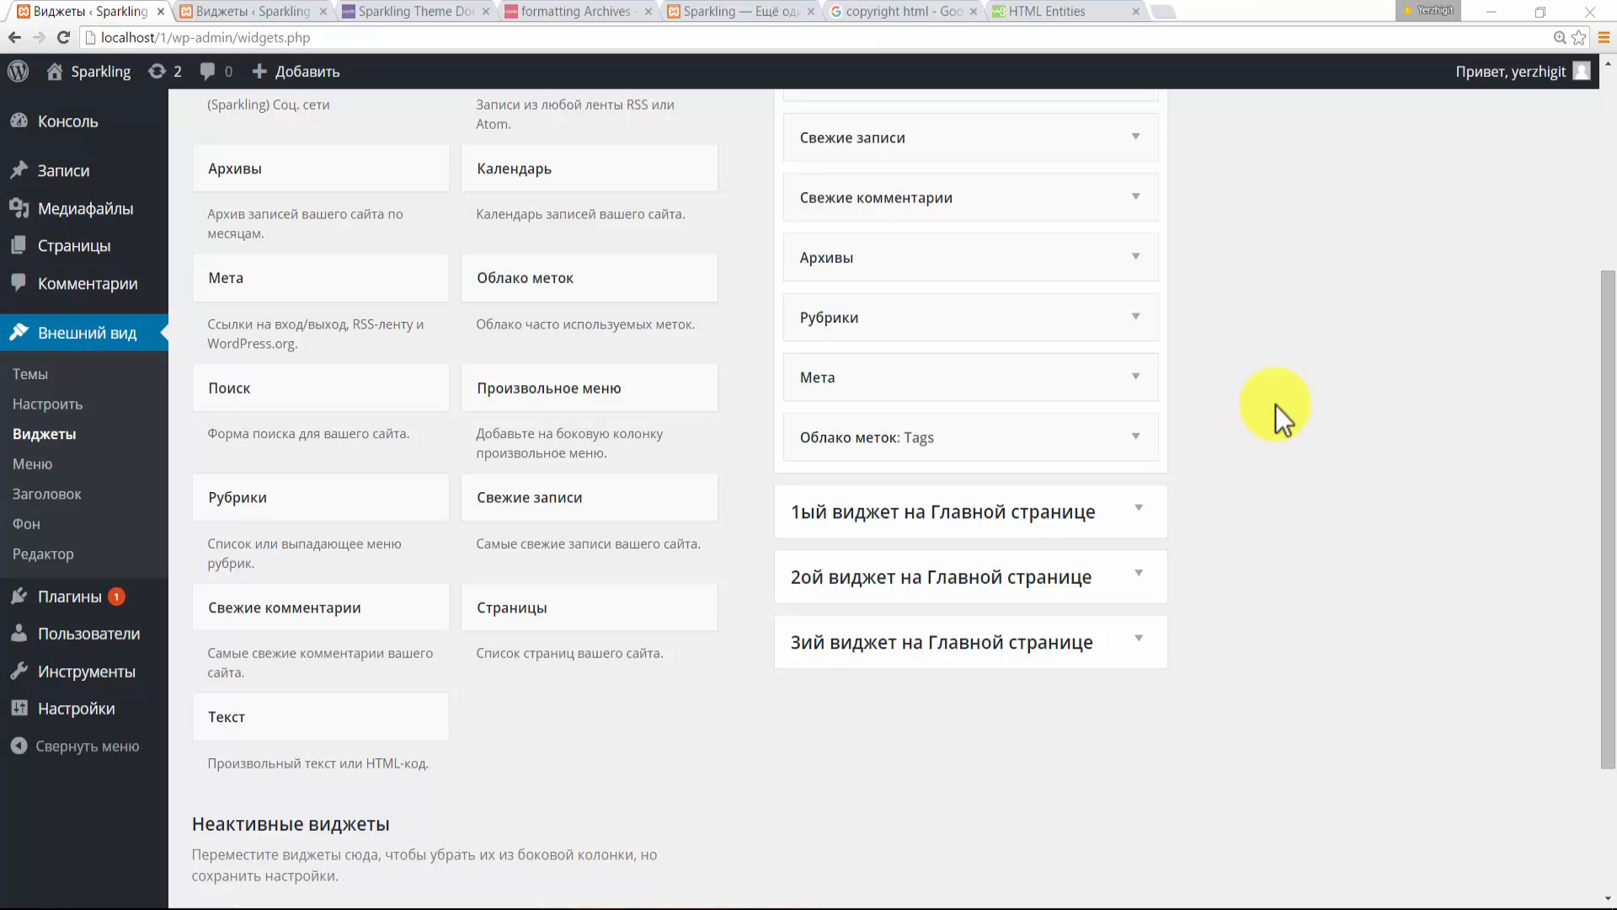
pyautogui.moveTo(1608, 370); pyautogui.dragTo(1608, 173)
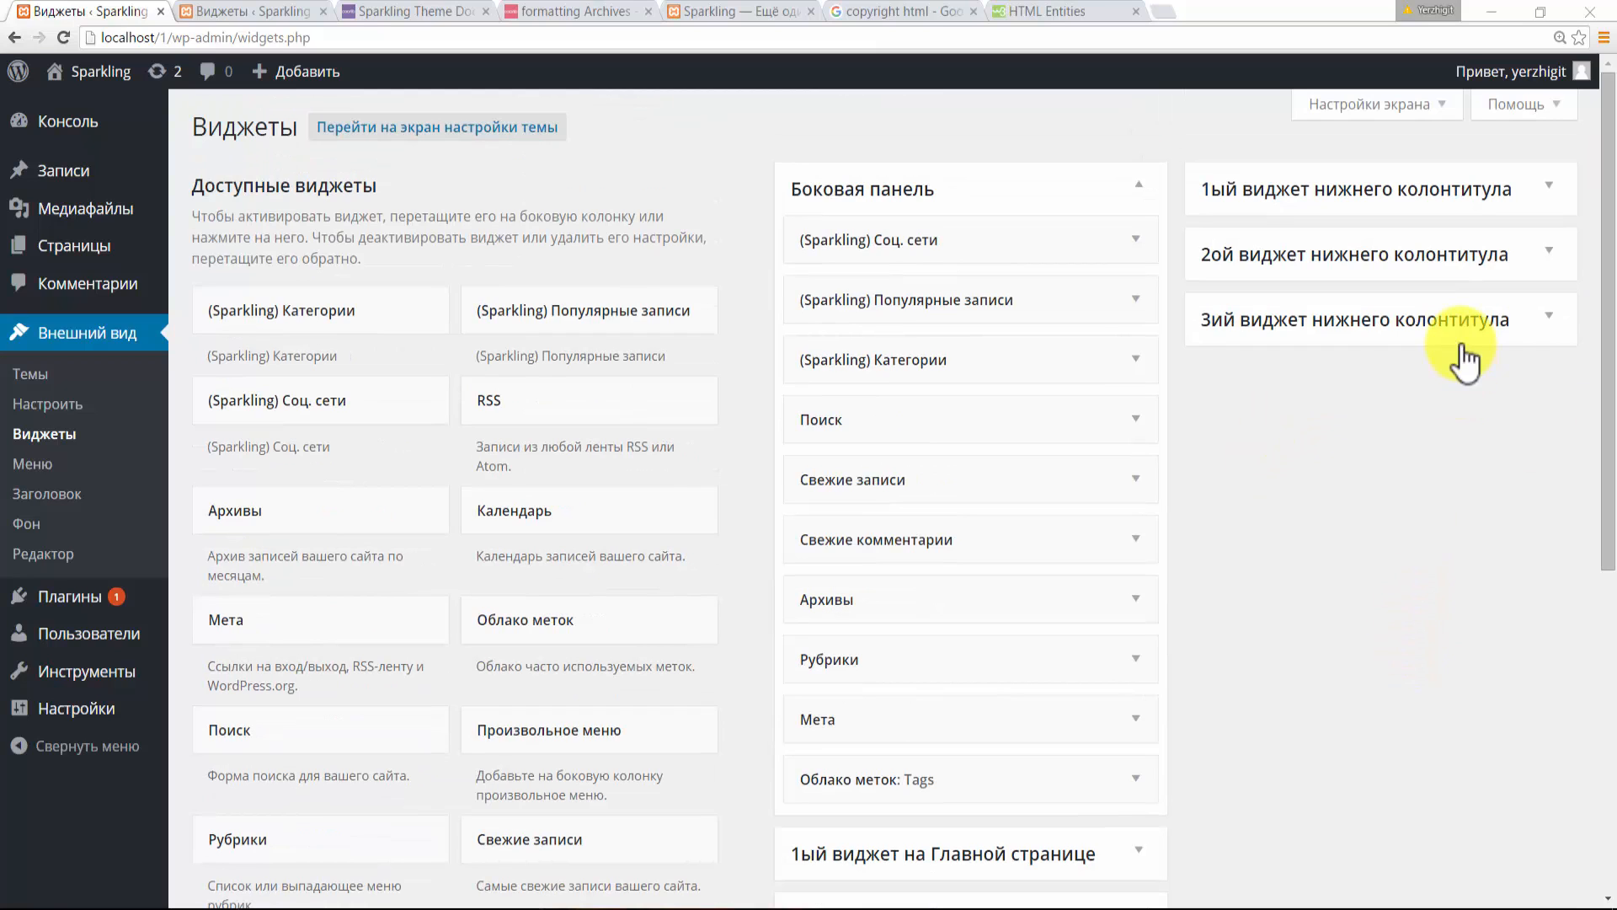
pyautogui.click(1548, 318)
pyautogui.click(1548, 318)
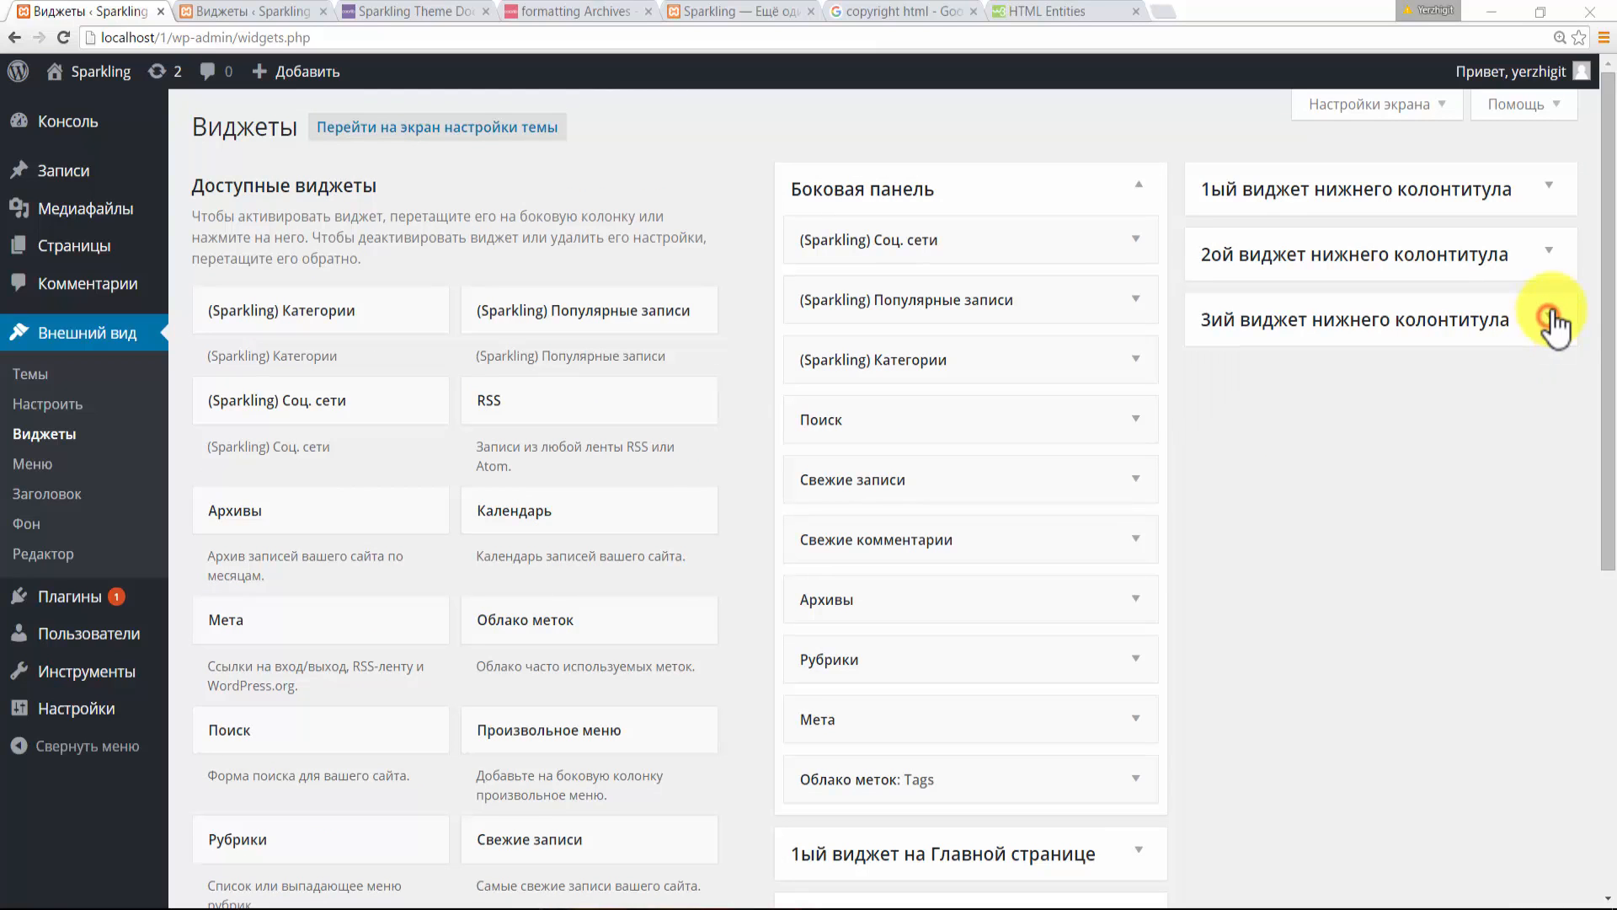
pyautogui.click(1550, 252)
pyautogui.click(1549, 251)
pyautogui.click(1554, 184)
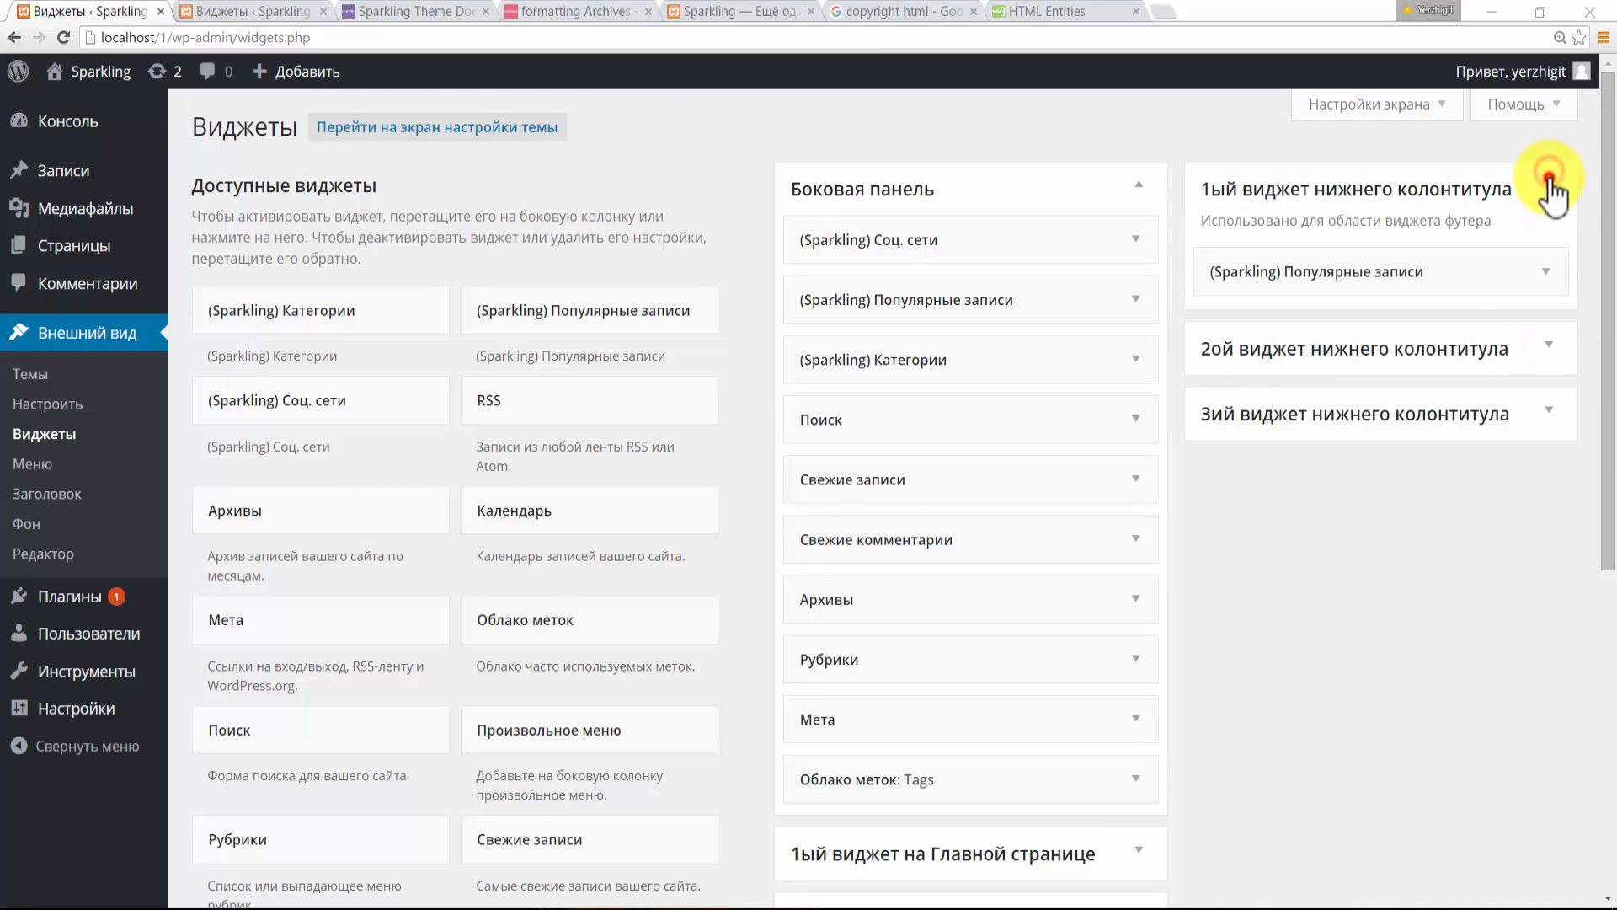
pyautogui.click(1551, 178)
pyautogui.click(1410, 510)
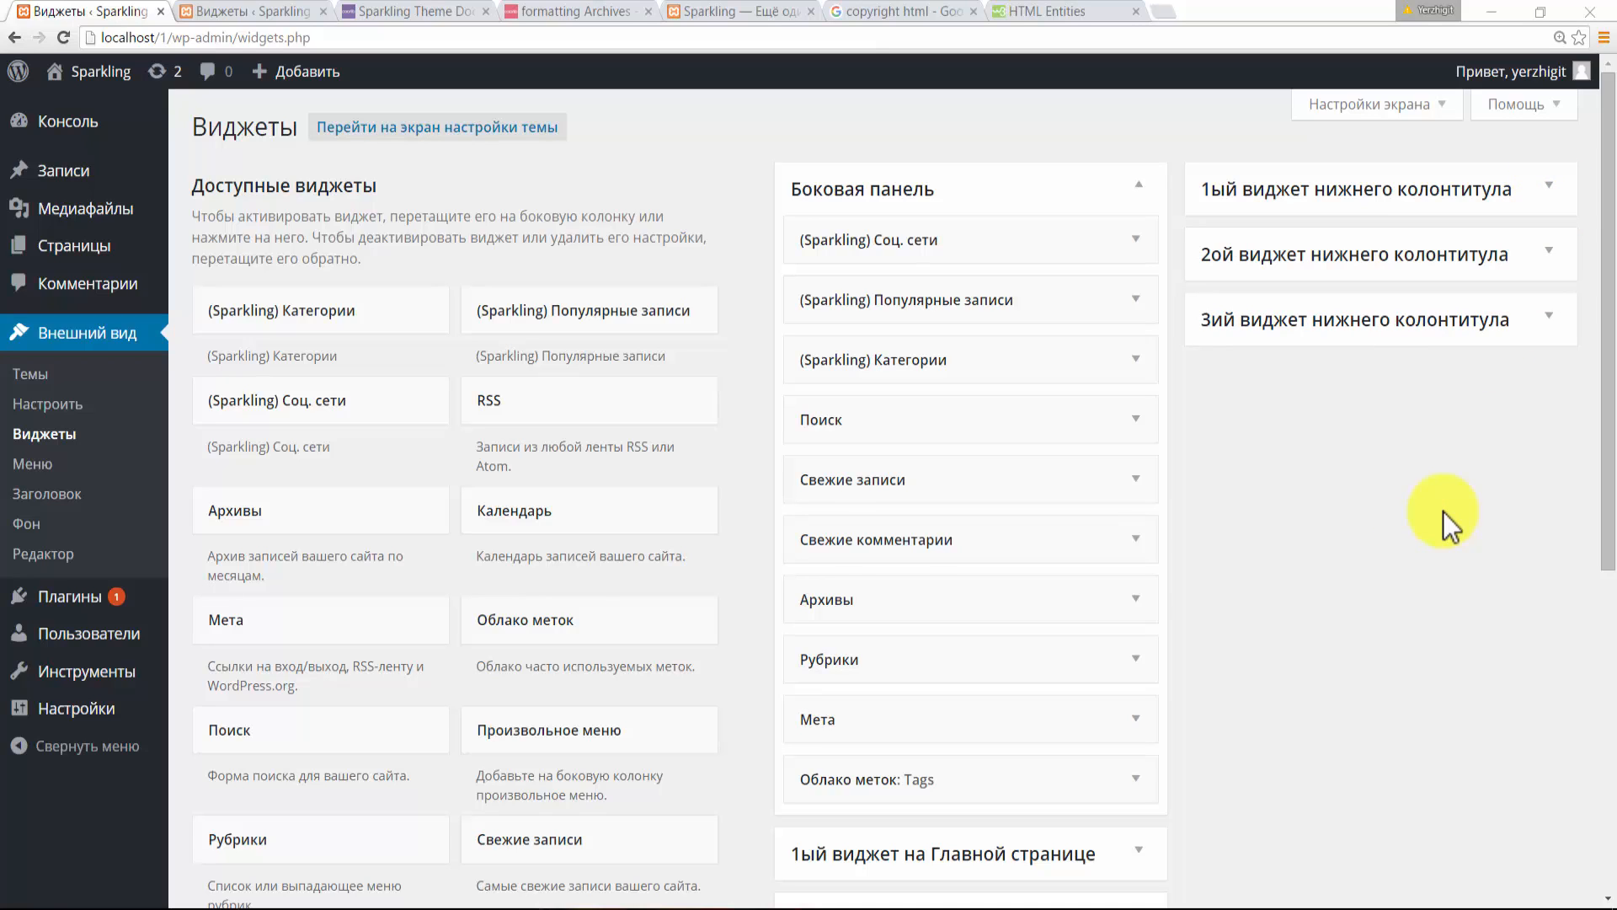